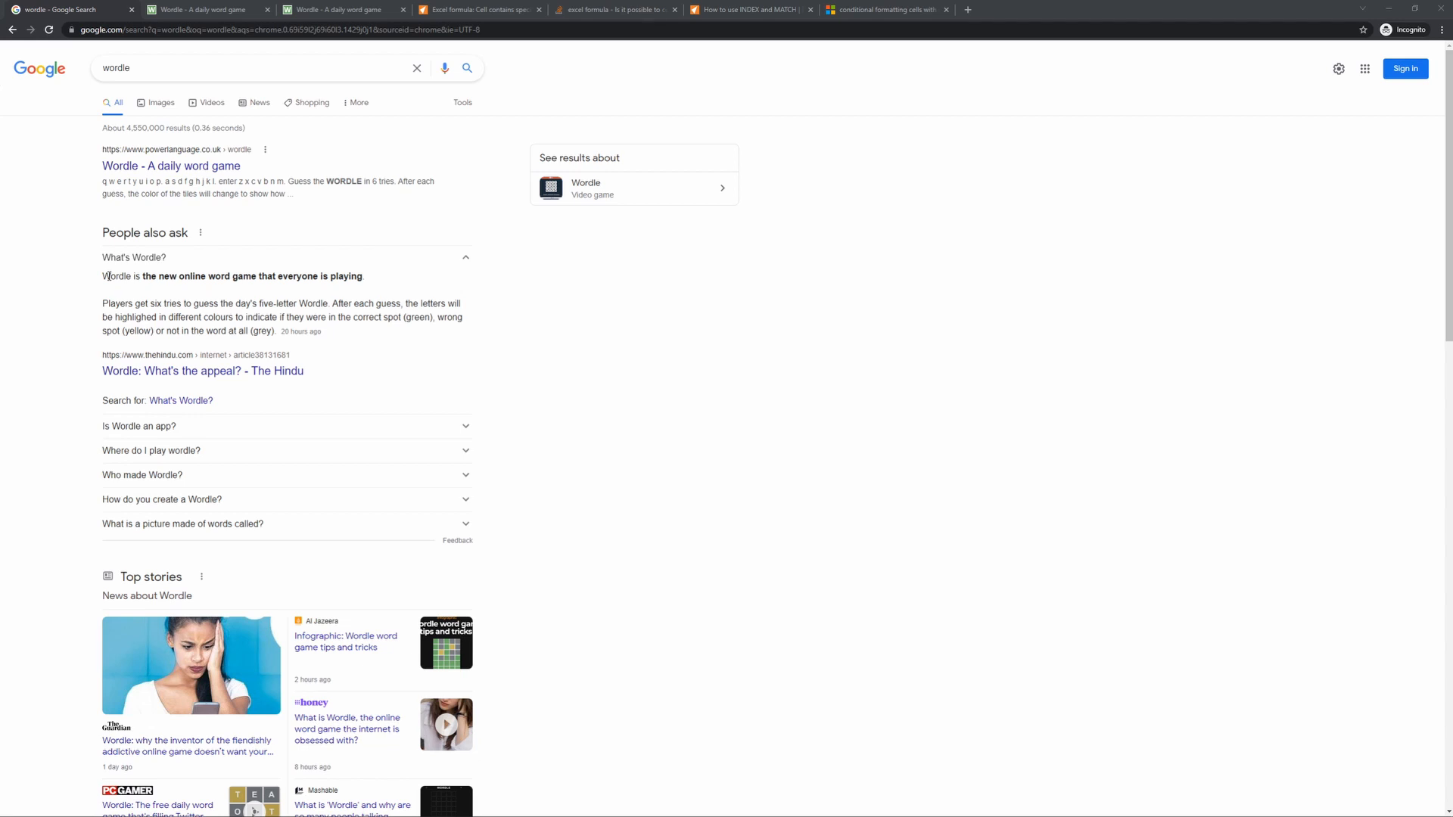
- Open the Wordle daily word game from the search results and close the instructions on the other Wordle page
click(439, 344)
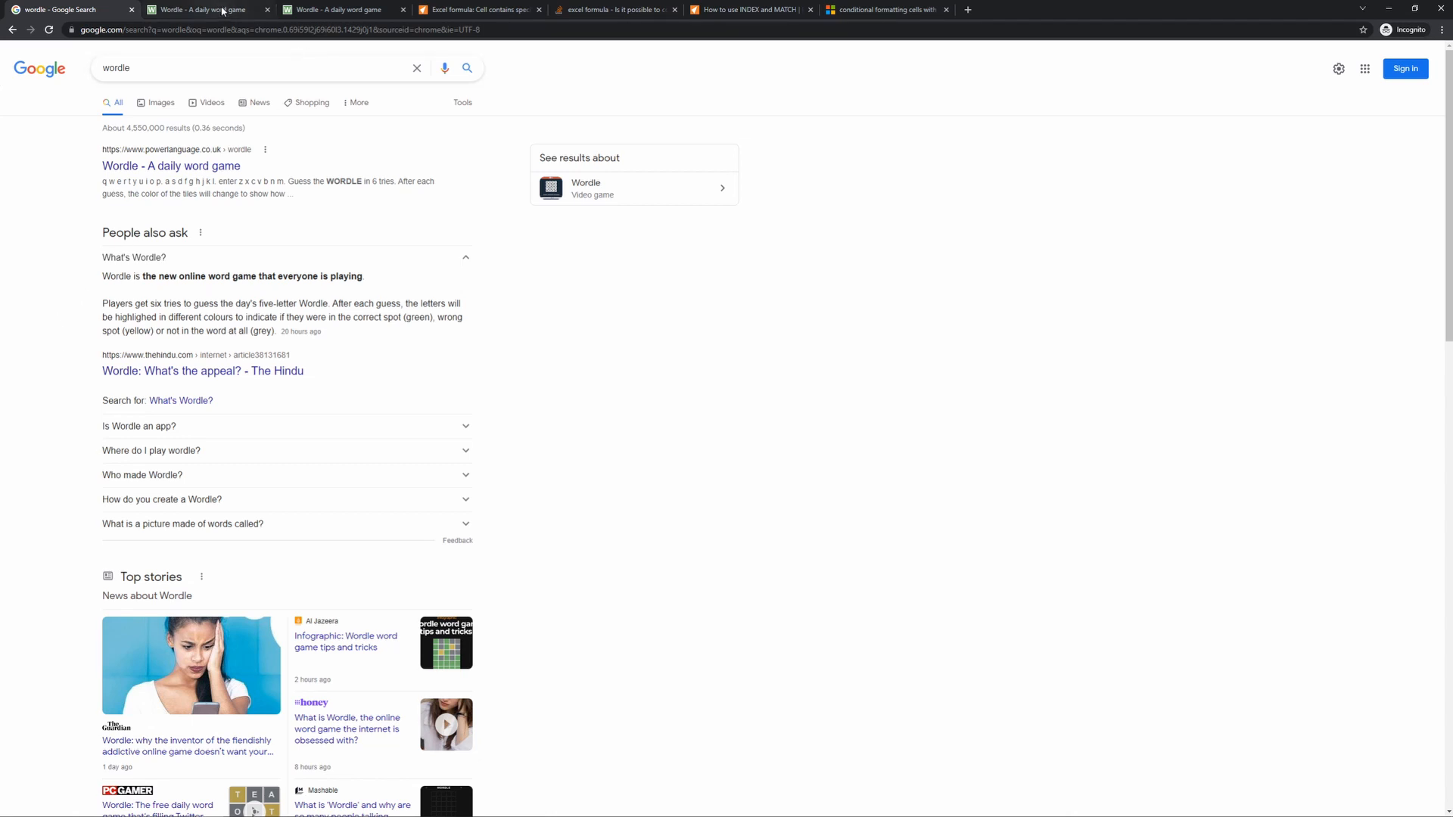
click(237, 169)
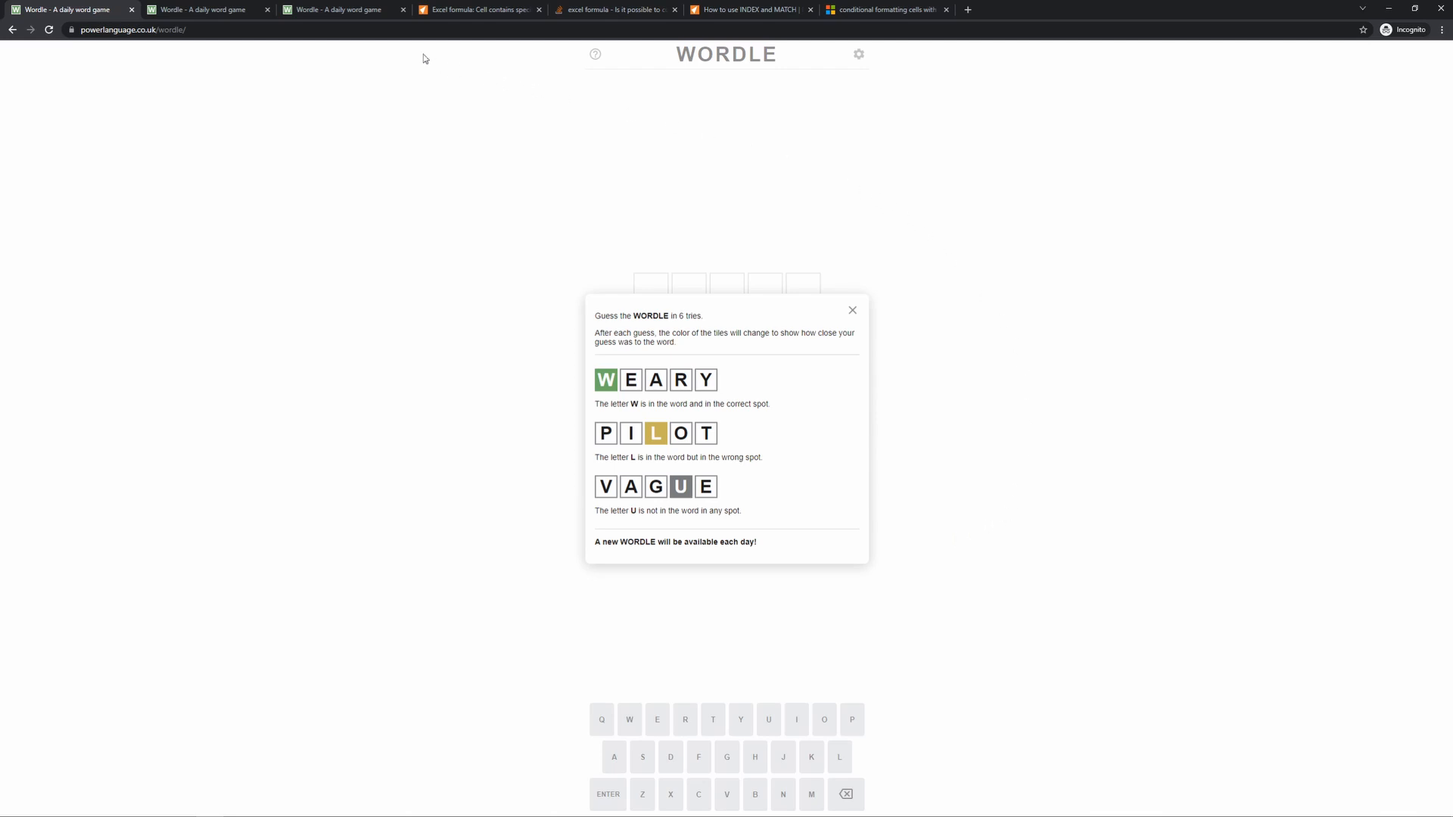
click(313, 14)
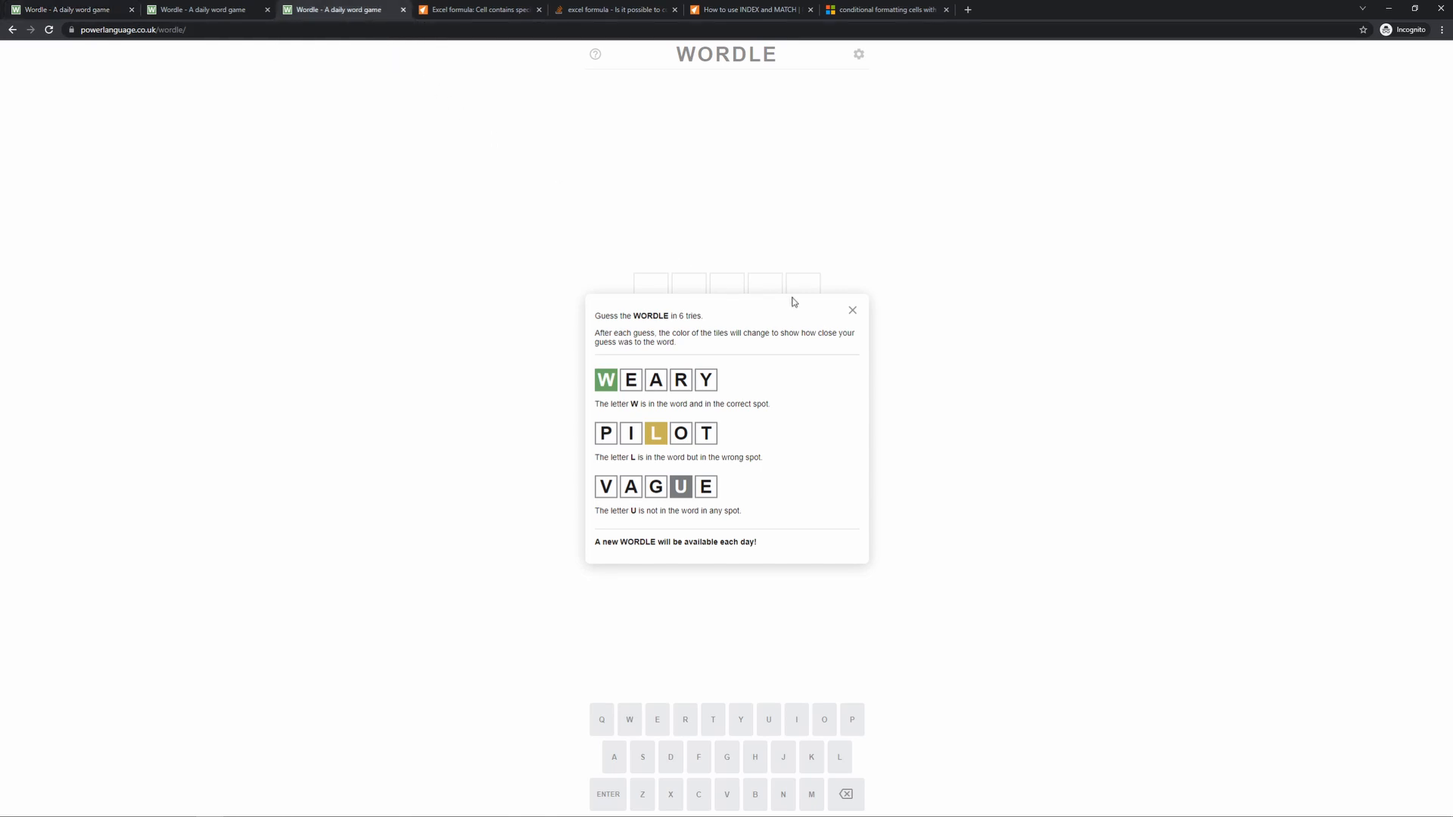
click(852, 310)
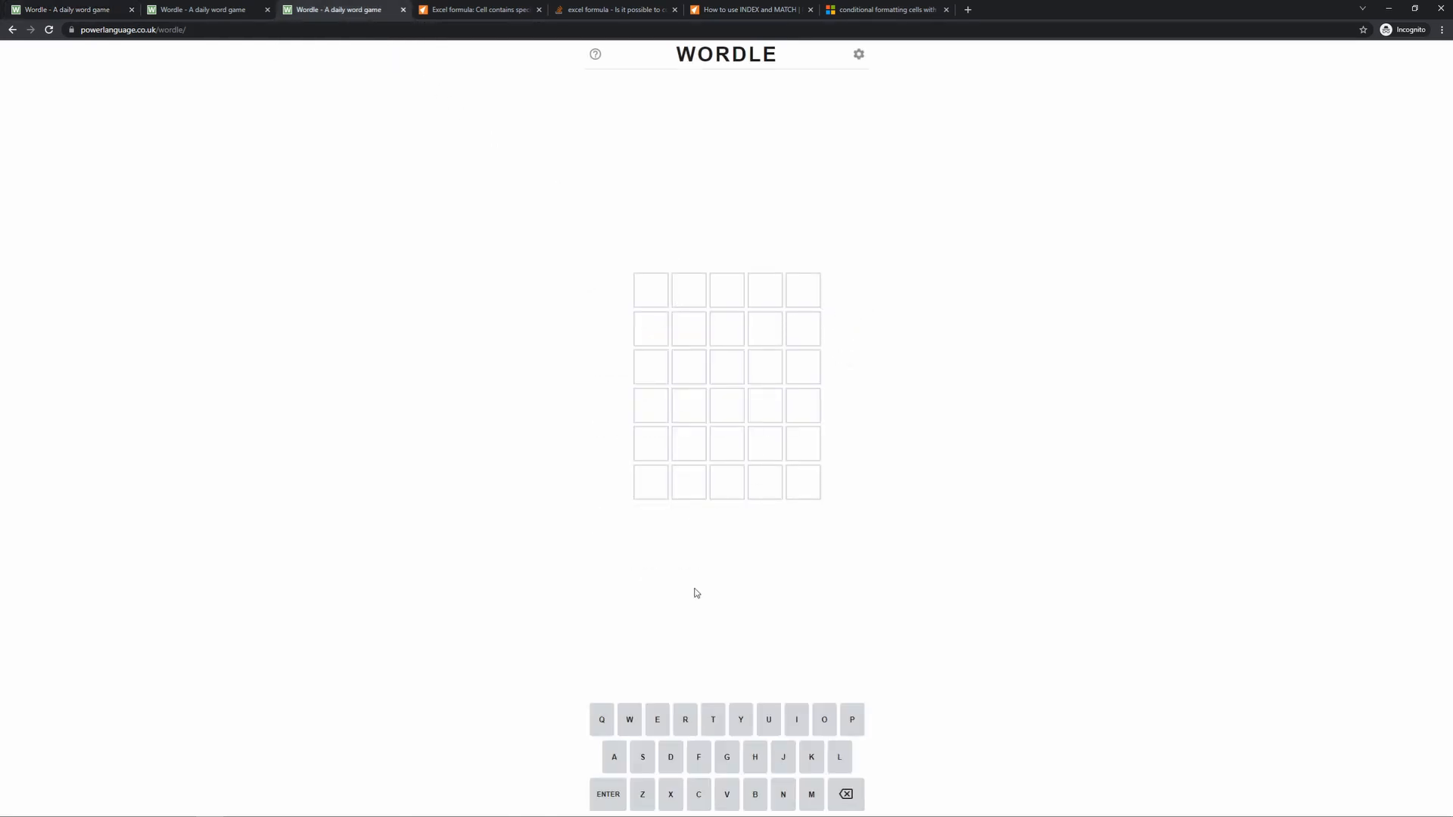
- Submit PIZZA and PASTA as the first two Wordle guesses
text(pizza)
key(Return)
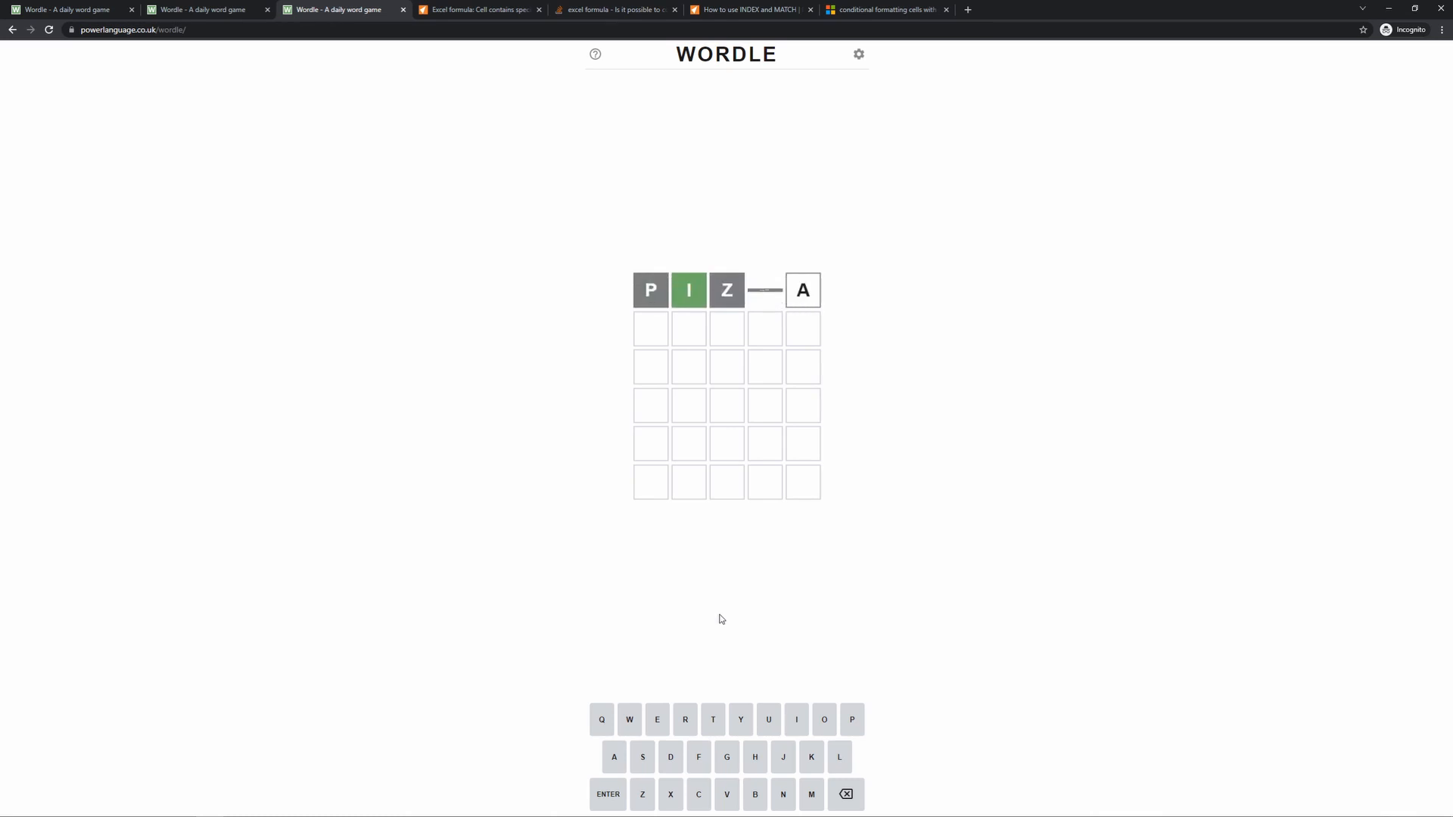
text(pasta)
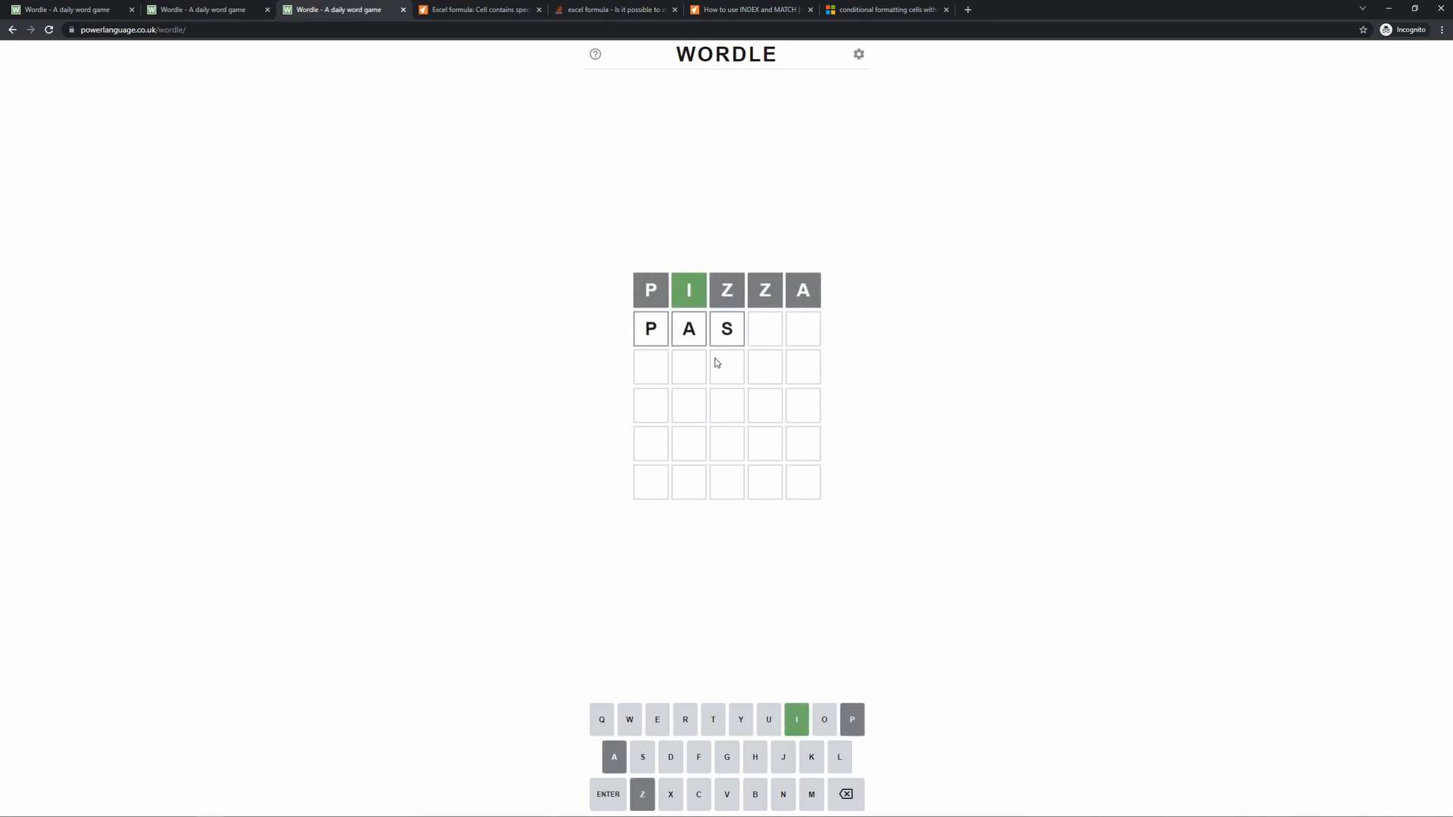
key(Return)
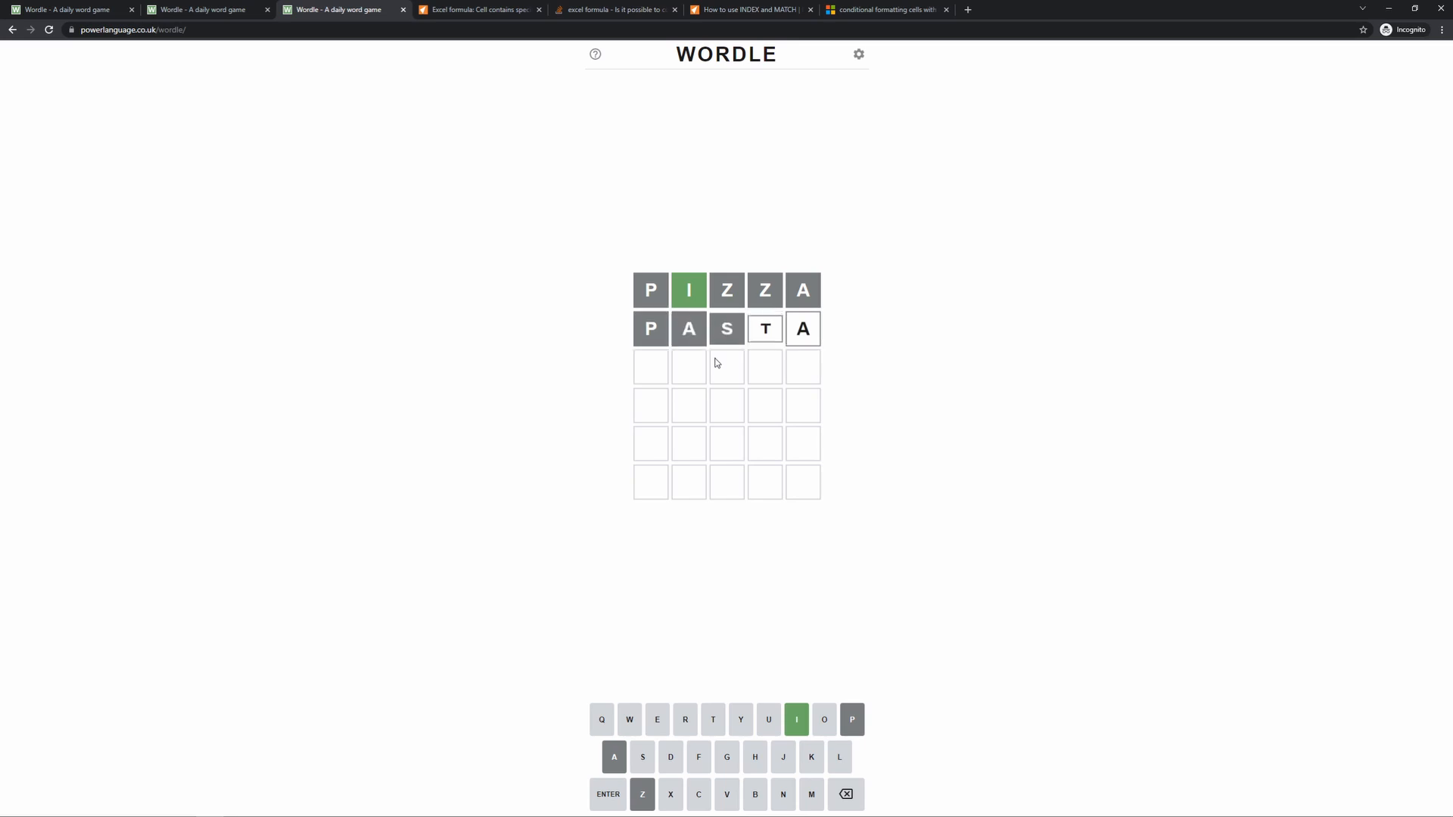
- Try ITALY and NONNO as the third Wordle guess, clearing the row after each
text(italy)
key(Return)
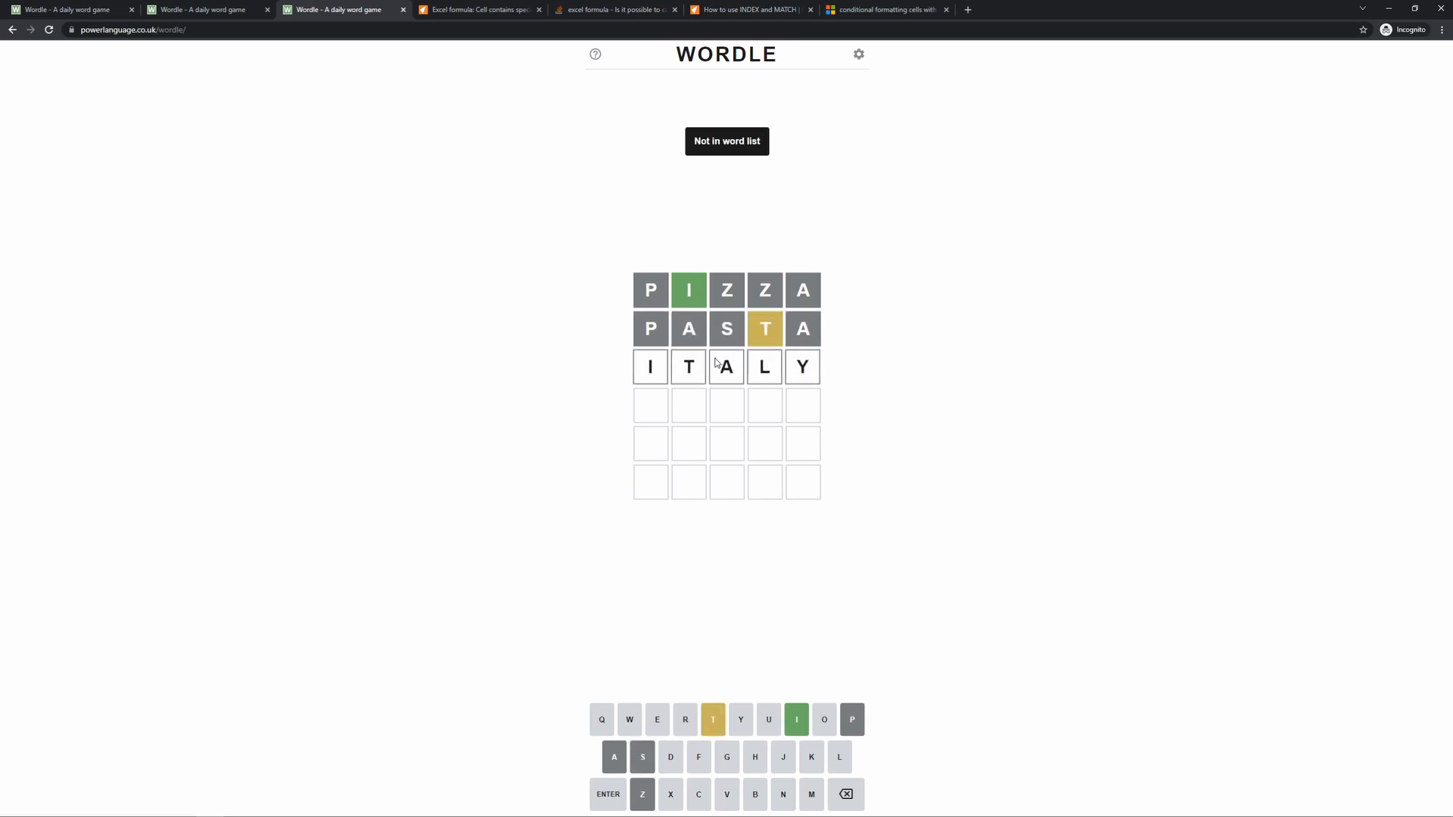
key(BackSpace)
key(BackSpace)
key(BackSpace)
key(BackSpace)
key(BackSpace)
text(nonno)
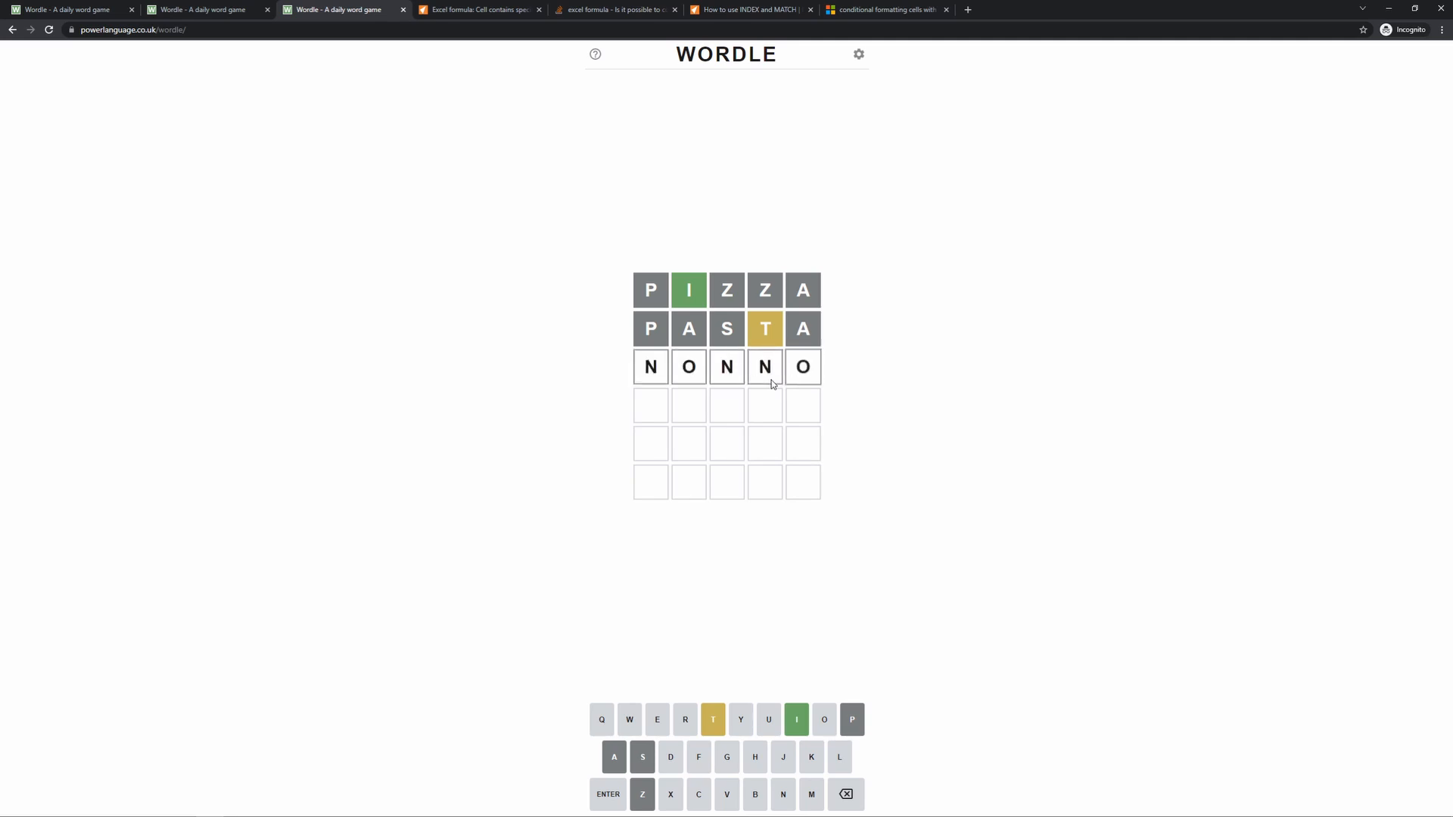
key(Return)
key(BackSpace)
key(BackSpace)
key(BackSpace)
key(BackSpace)
key(BackSpace)
- Submit MAMMA as the third Wordle guess
text(mamma)
key(Return)
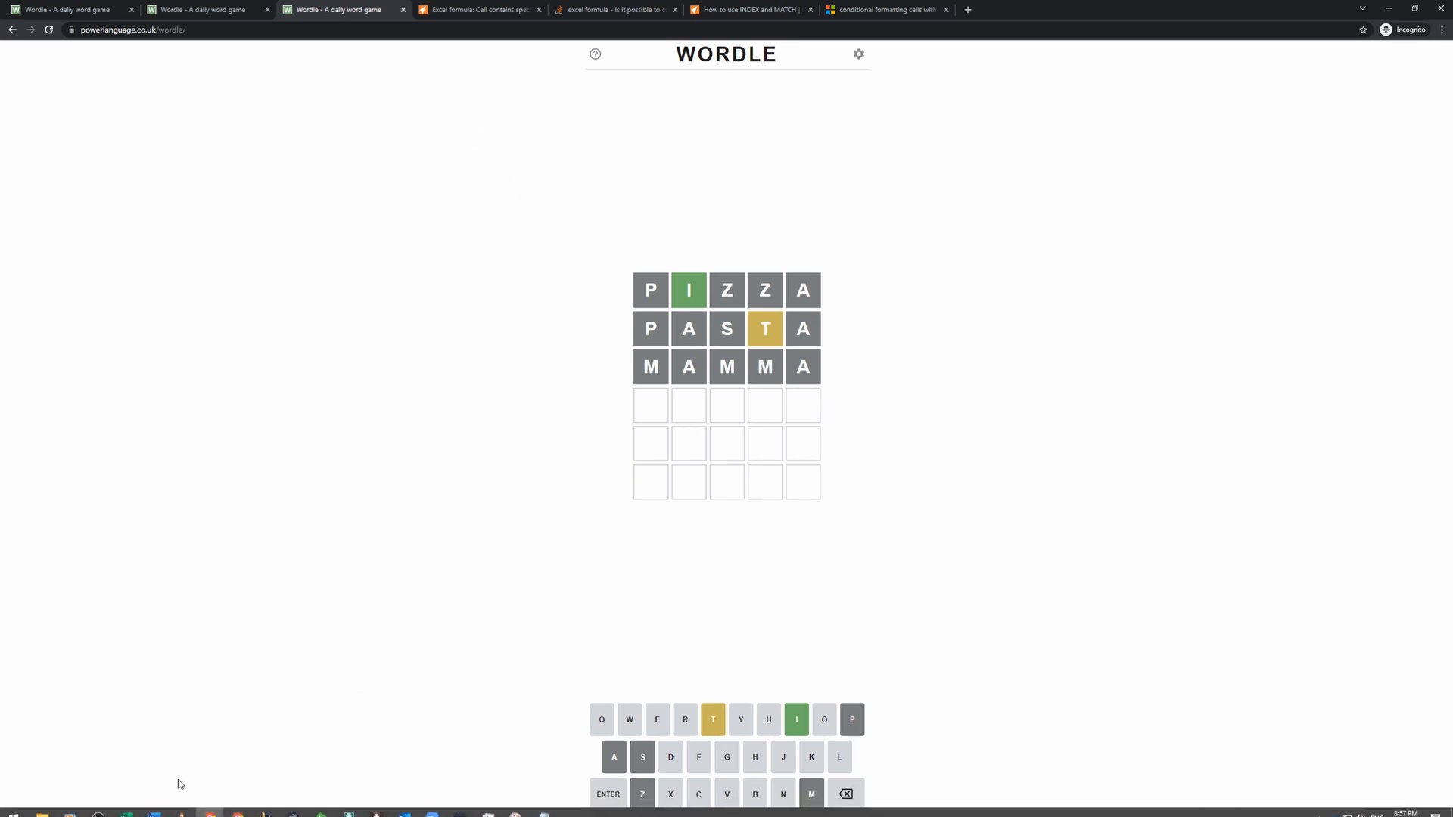
- Look over the SOLUTION sheet in Excel and the Excel formula and conditional formatting reference pages in Chrome
click(129, 808)
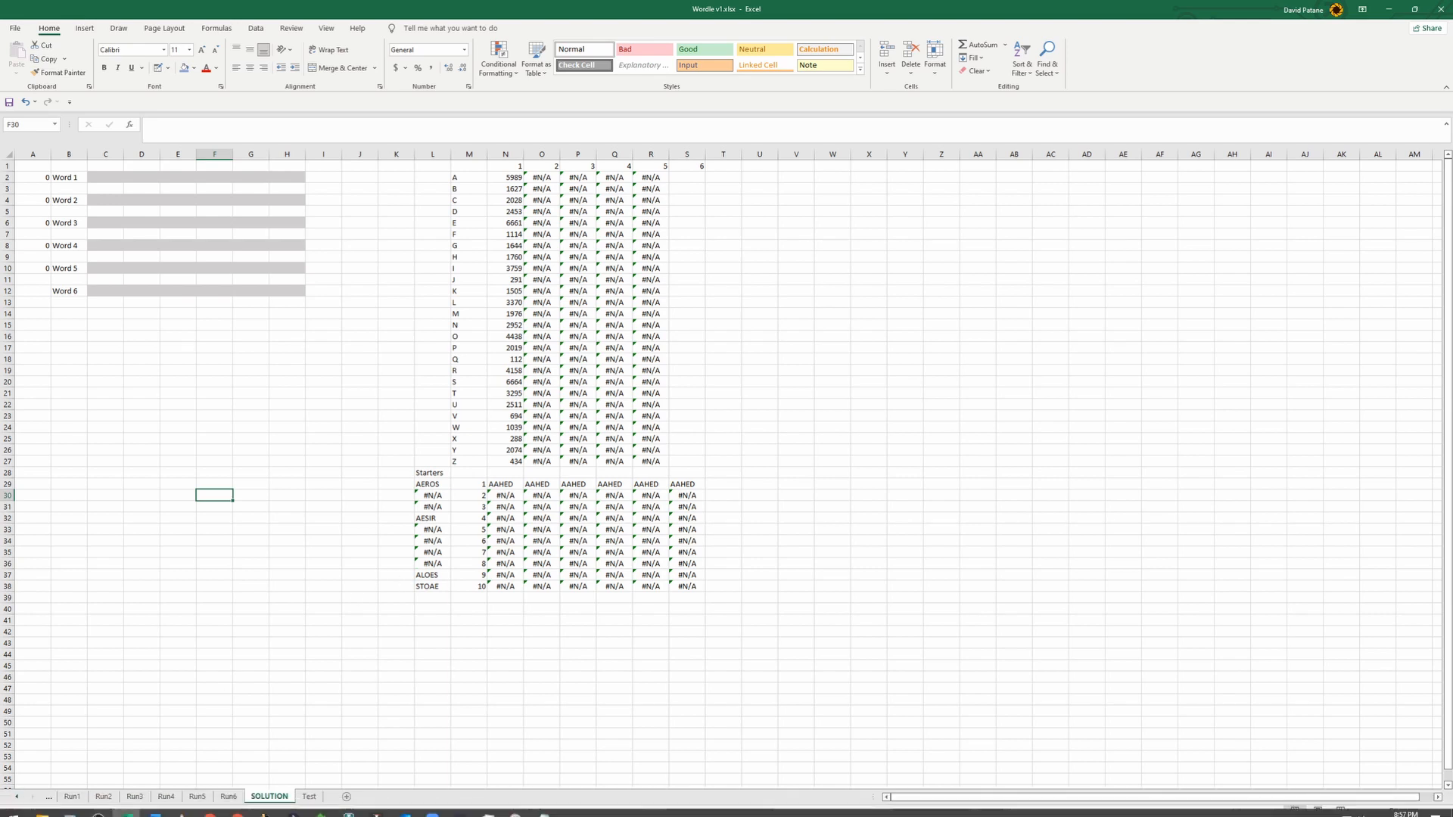
click(210, 806)
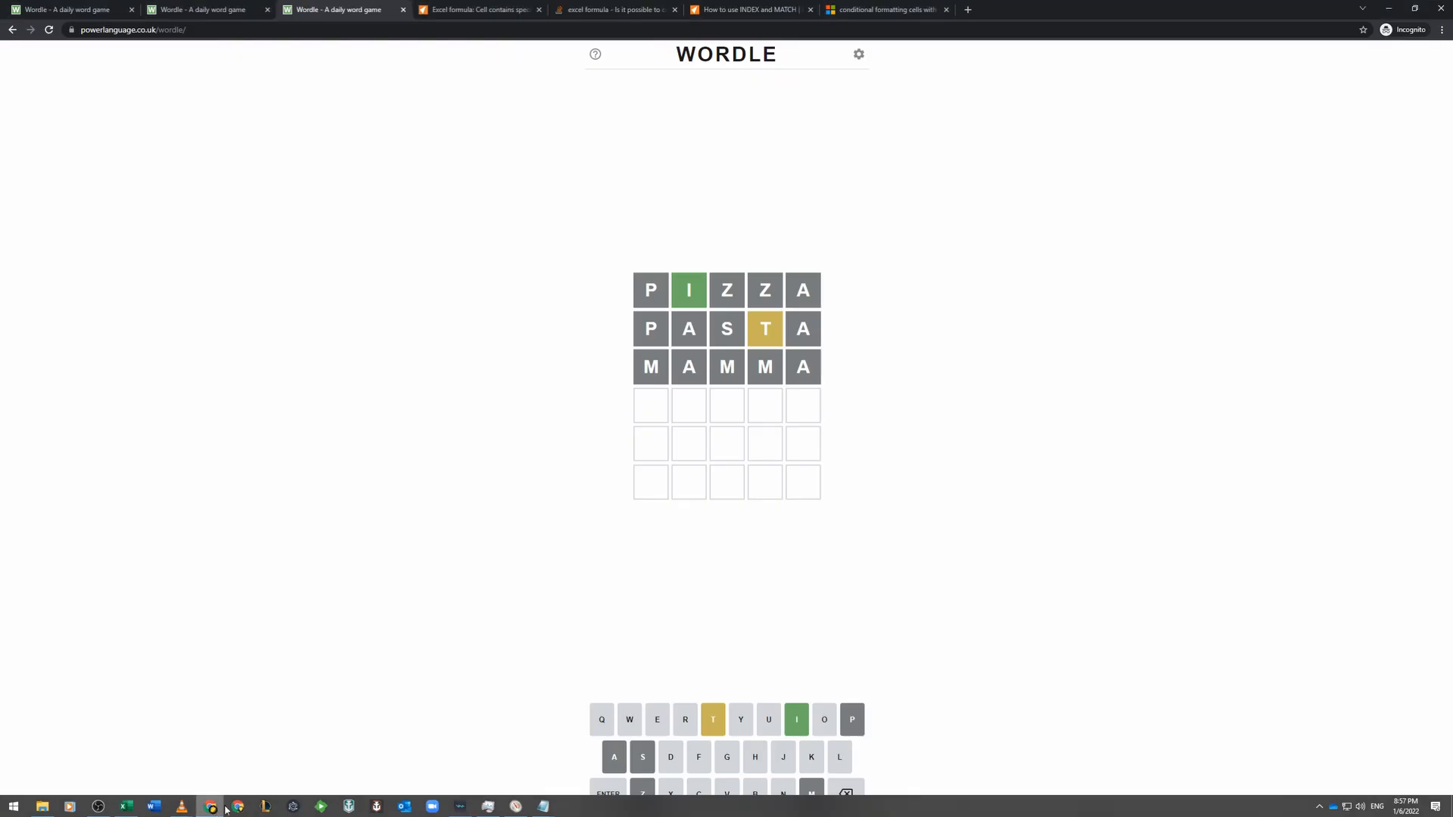
click(477, 10)
click(598, 10)
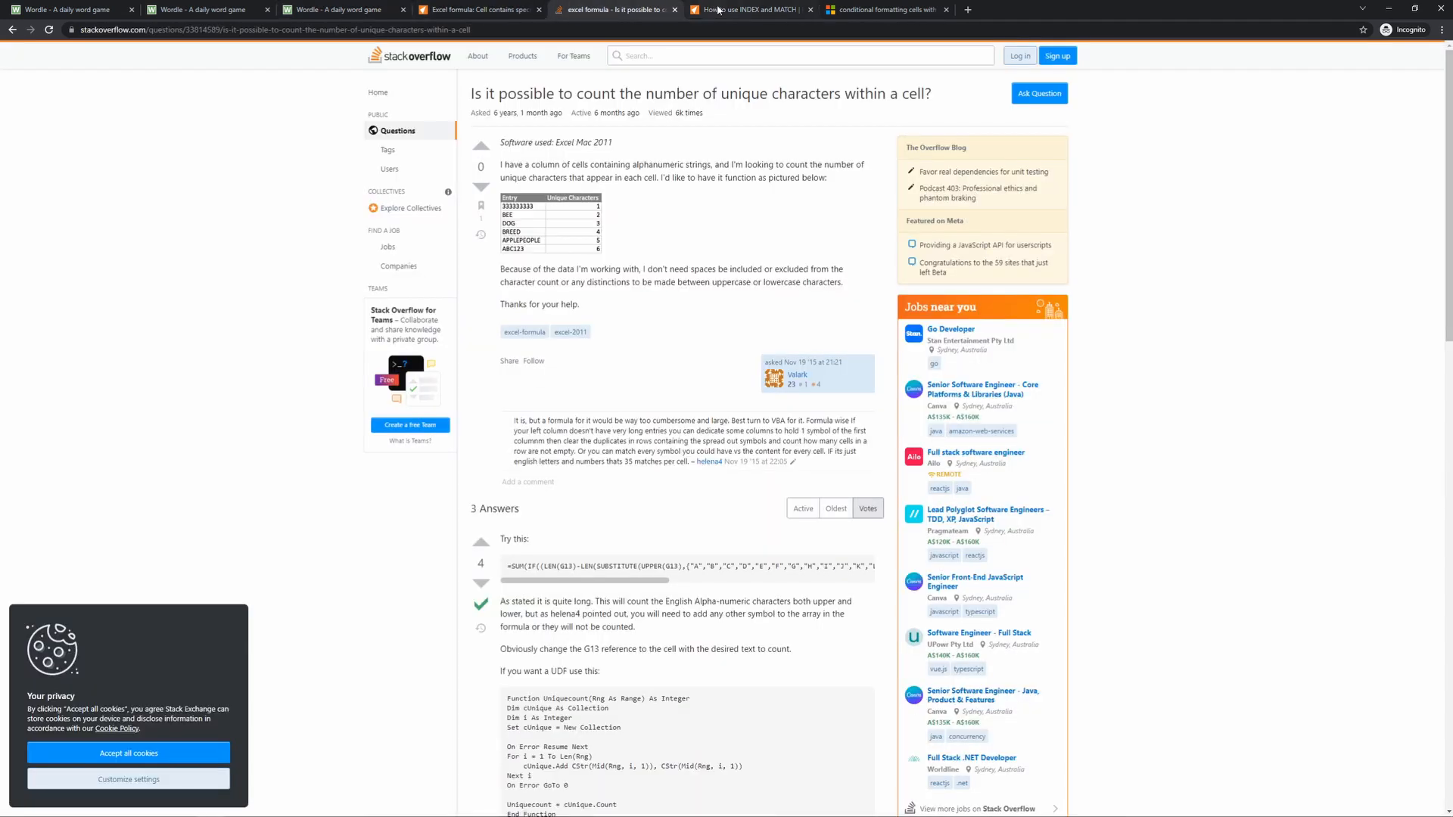
click(745, 9)
click(878, 11)
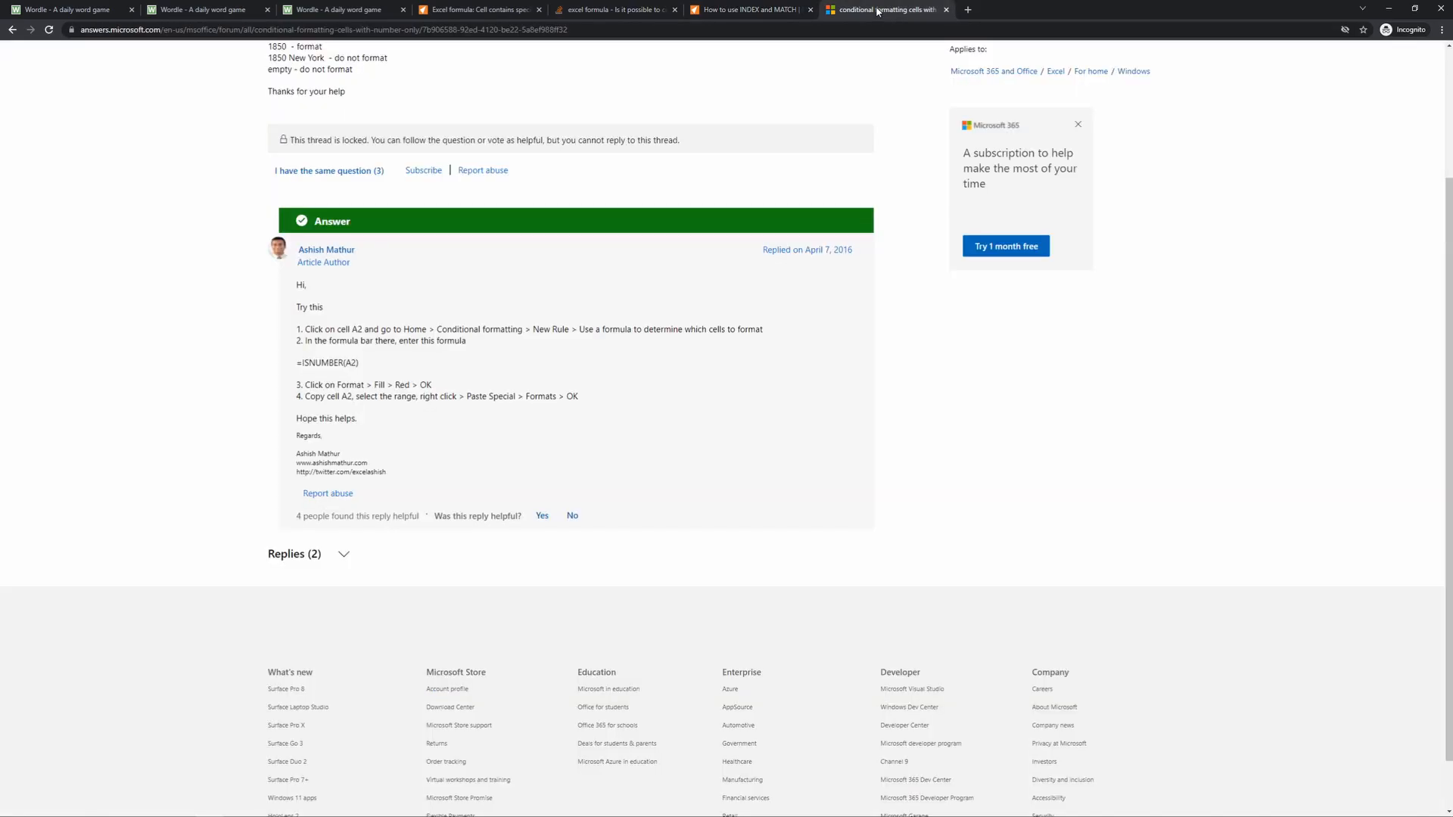
- Return to the Google results for wordle and look through the news stories and articles about the game
click(105, 11)
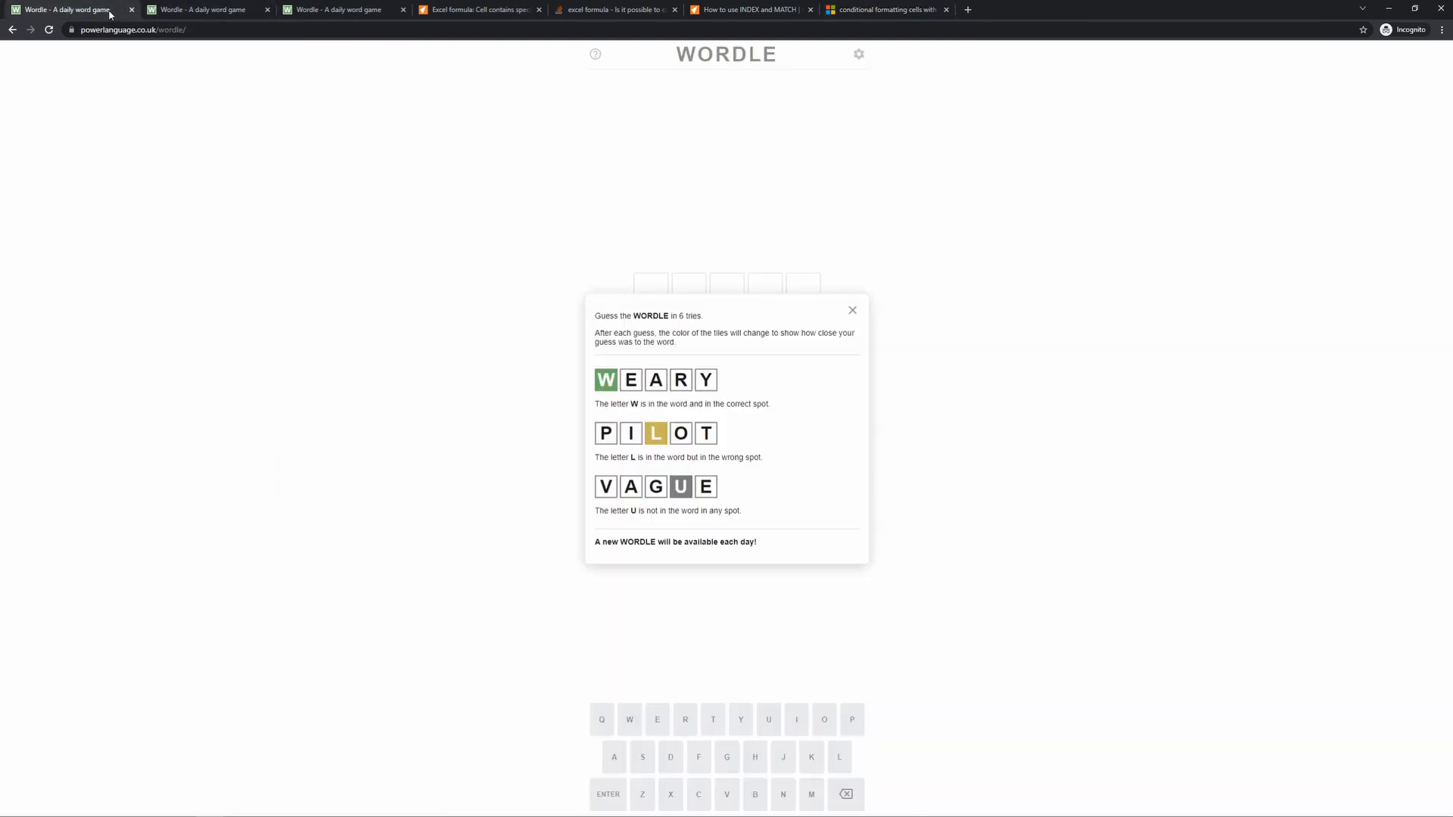
click(12, 29)
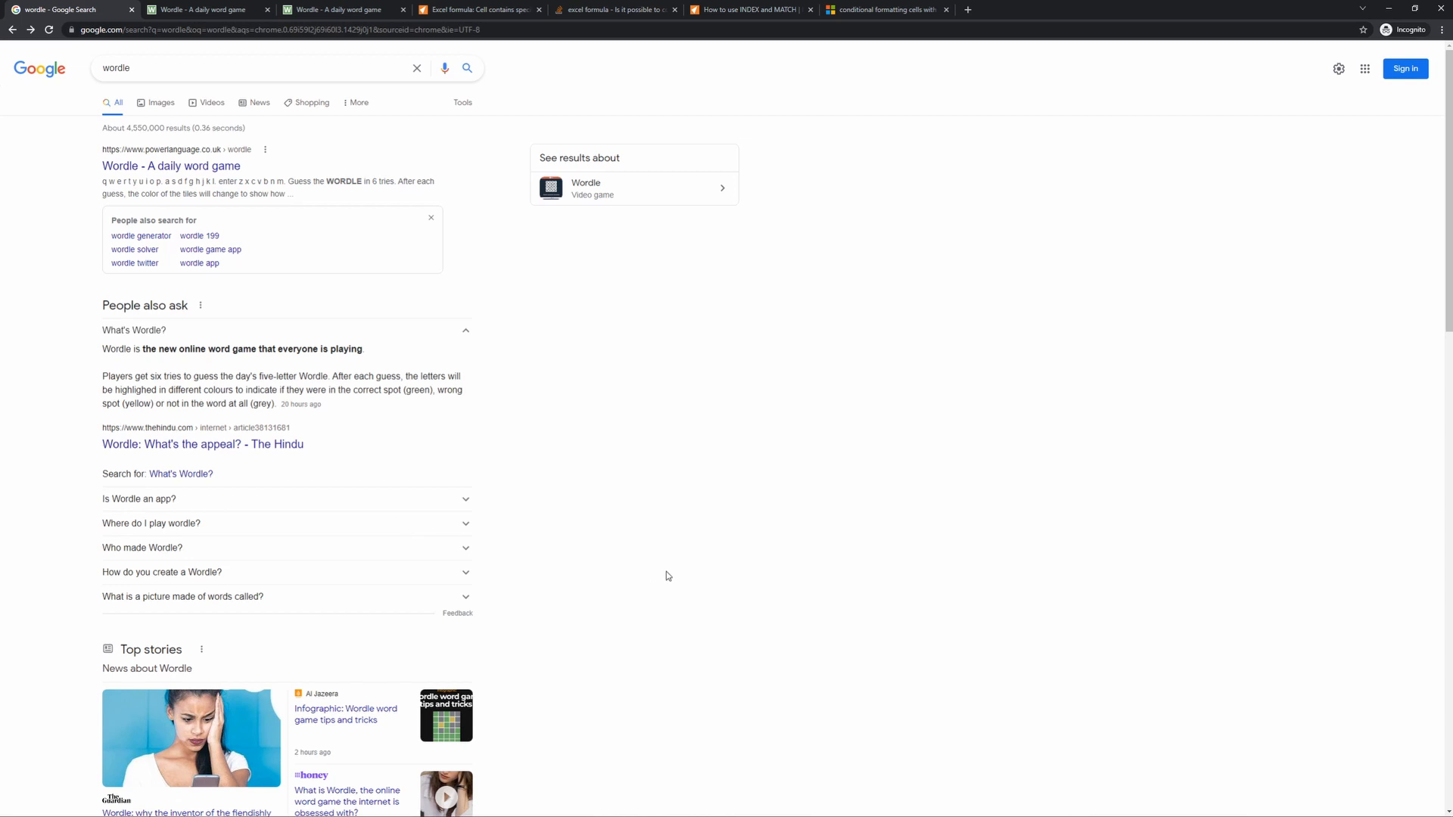
scroll(666, 572, down, 1)
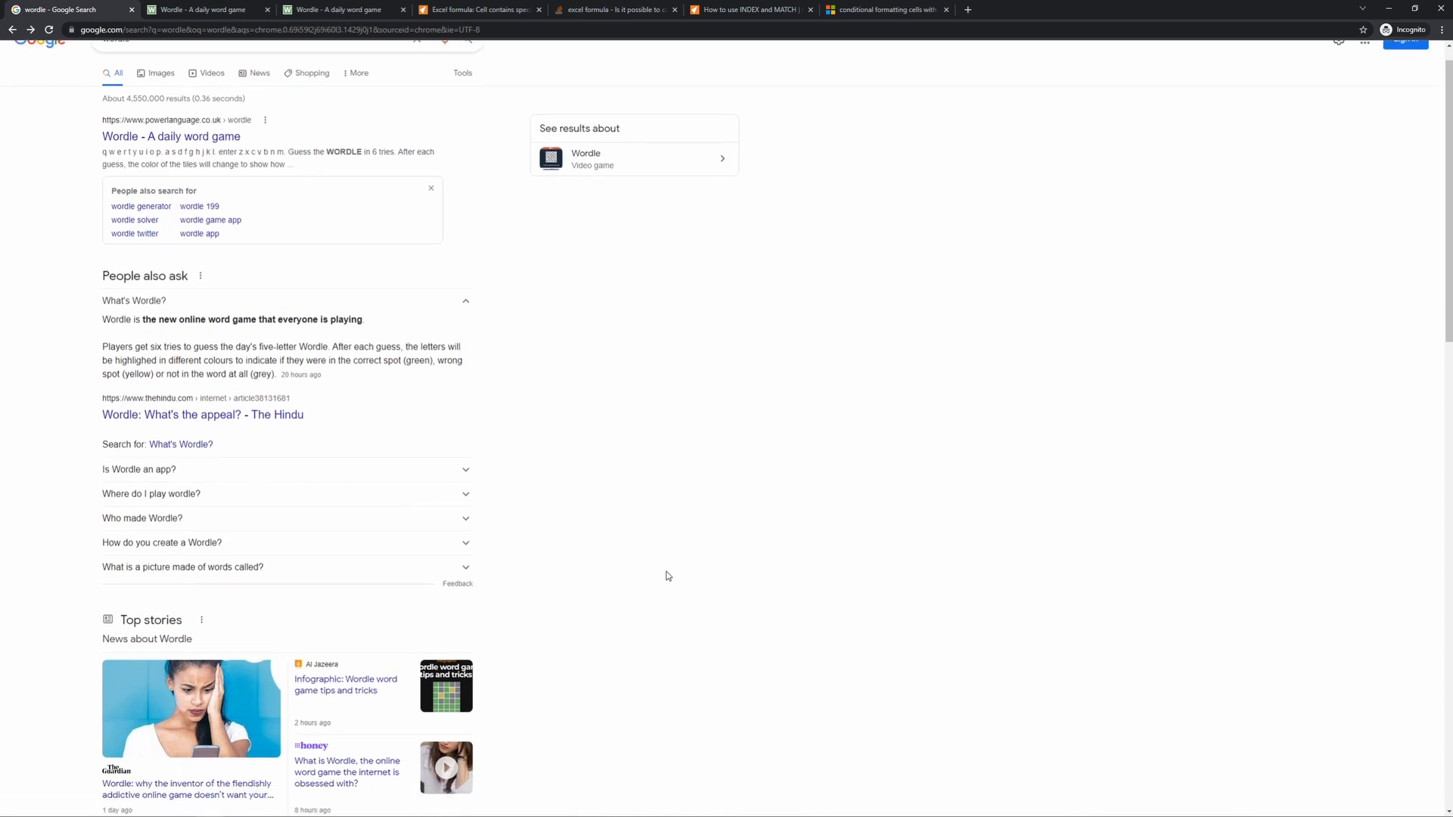
scroll(666, 572, down, 3)
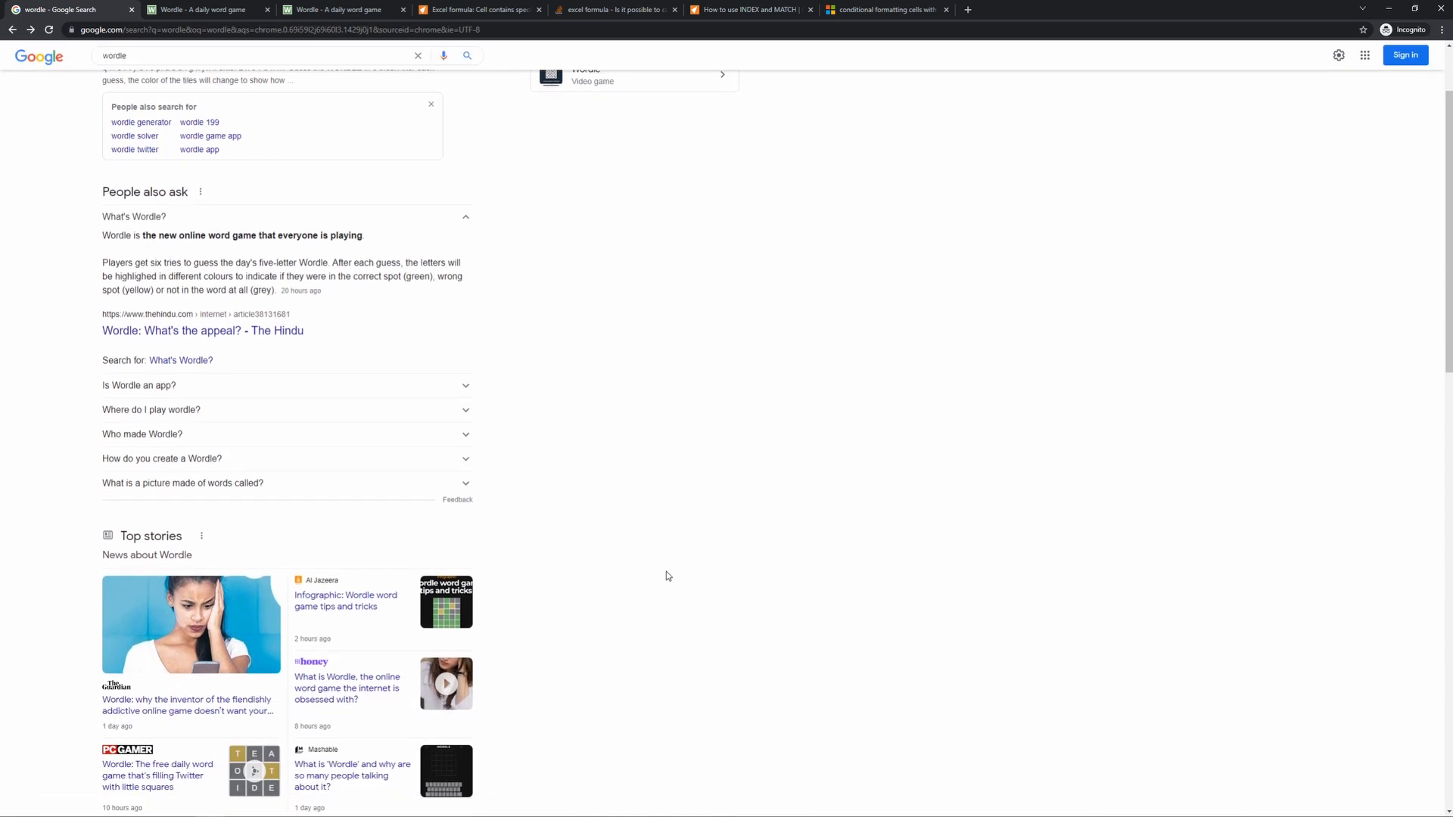
scroll(666, 576, down, 4)
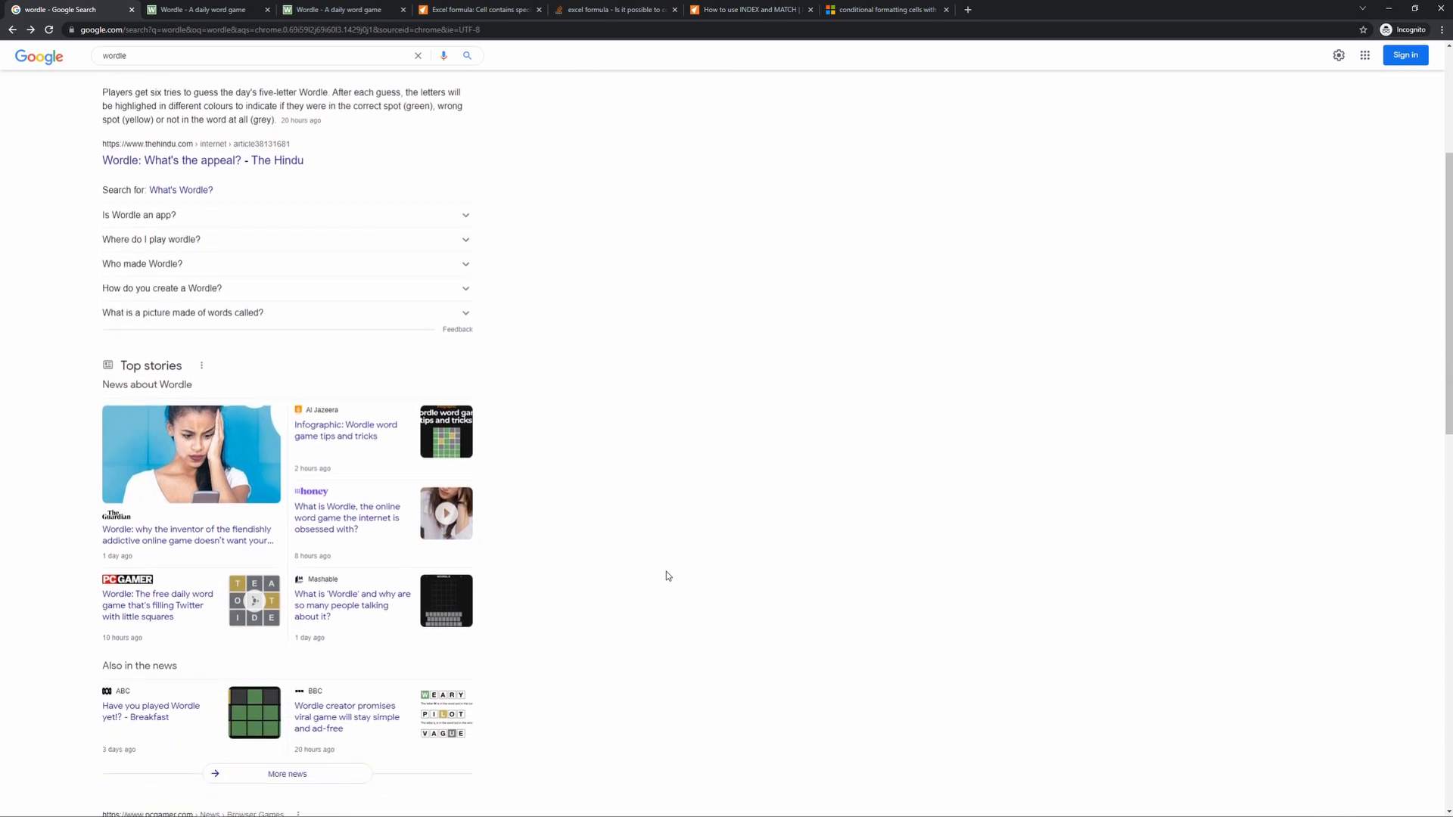
scroll(665, 576, down, 1)
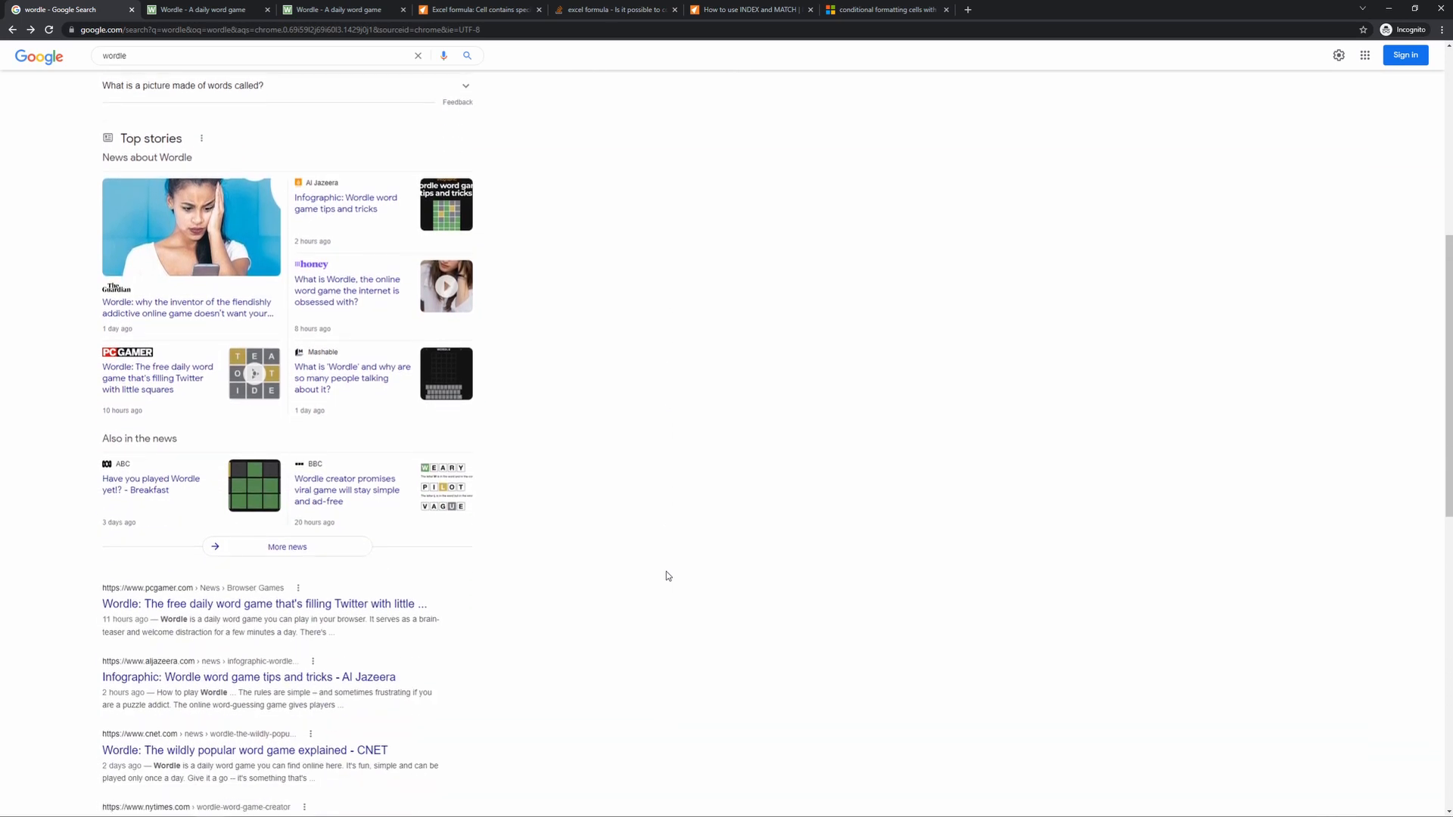
scroll(666, 575, down, 3)
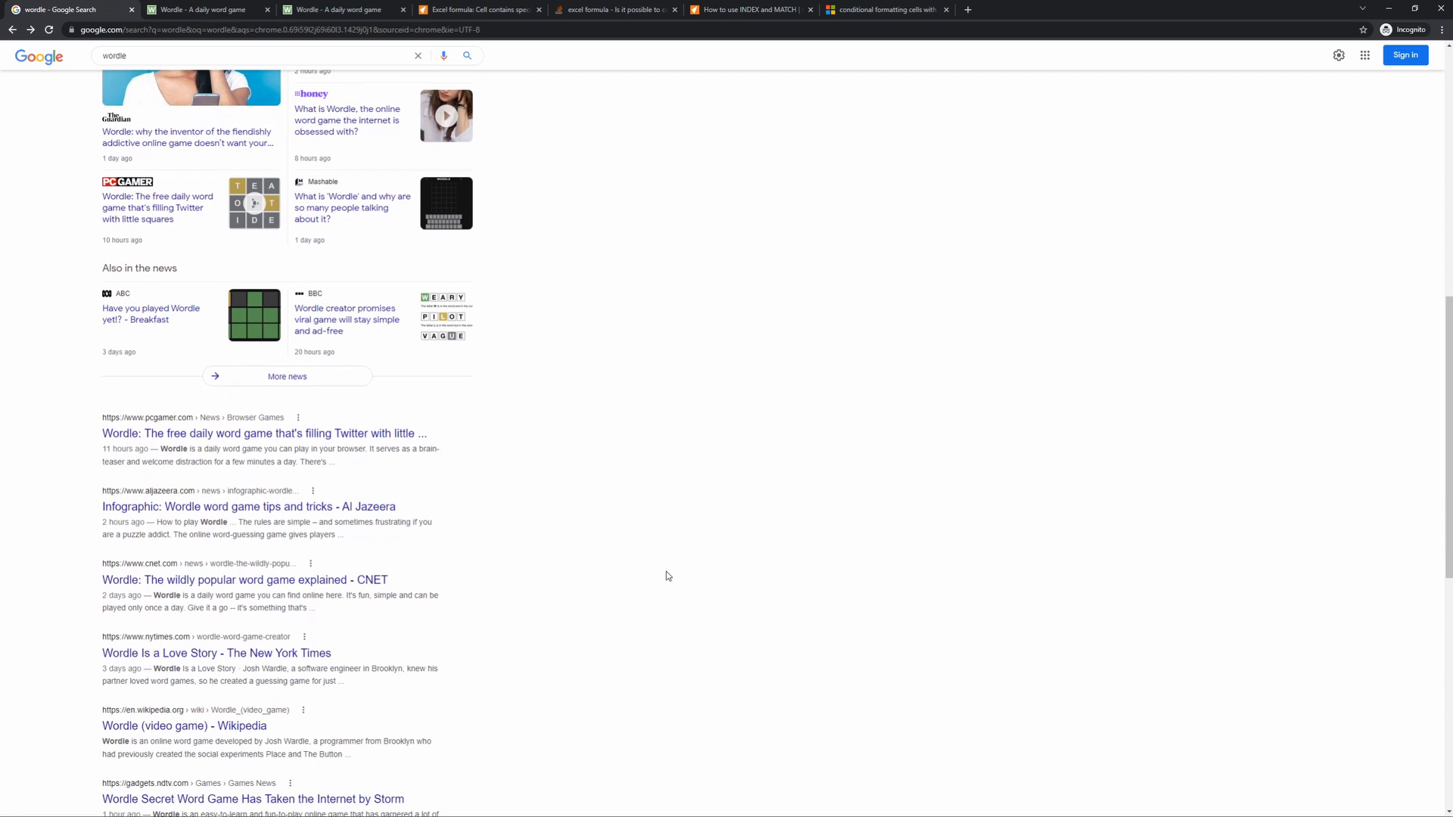
scroll(665, 576, down, 3)
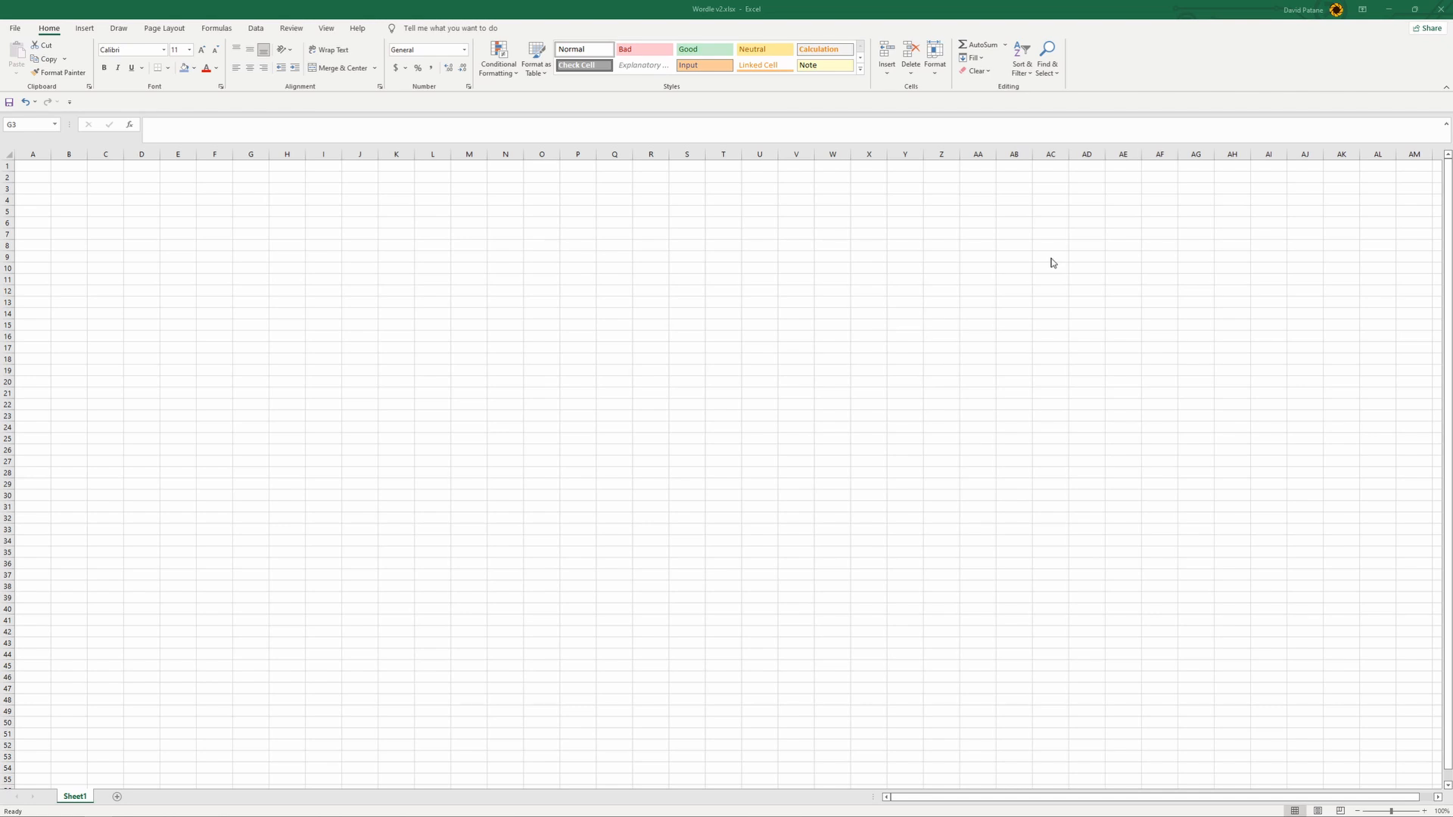
- Switch to Chrome and open the Collins Scrabble Words (2019).txt file linked in the Board & Card Games answer
mouse_move(1, 815)
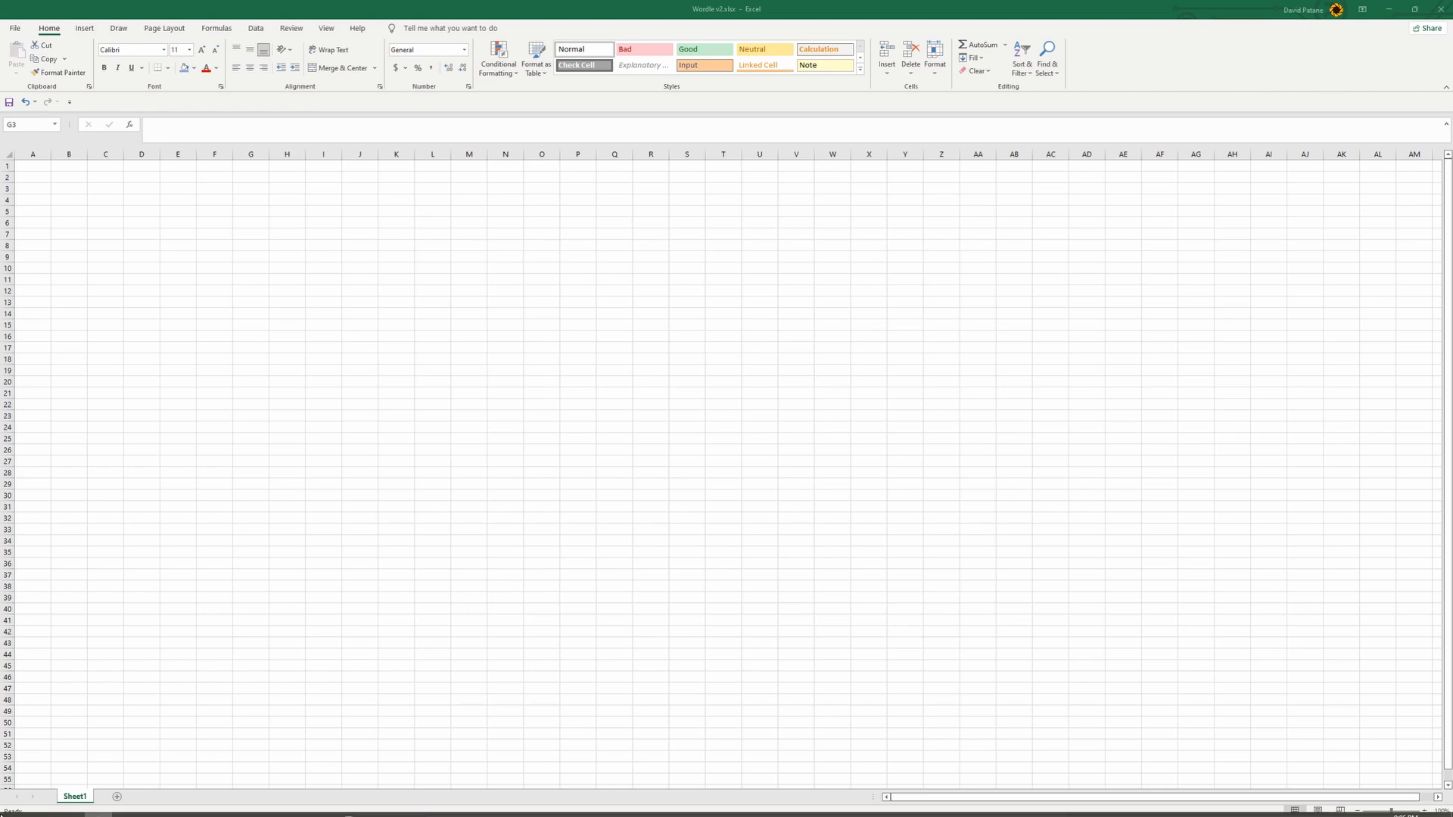
click(210, 806)
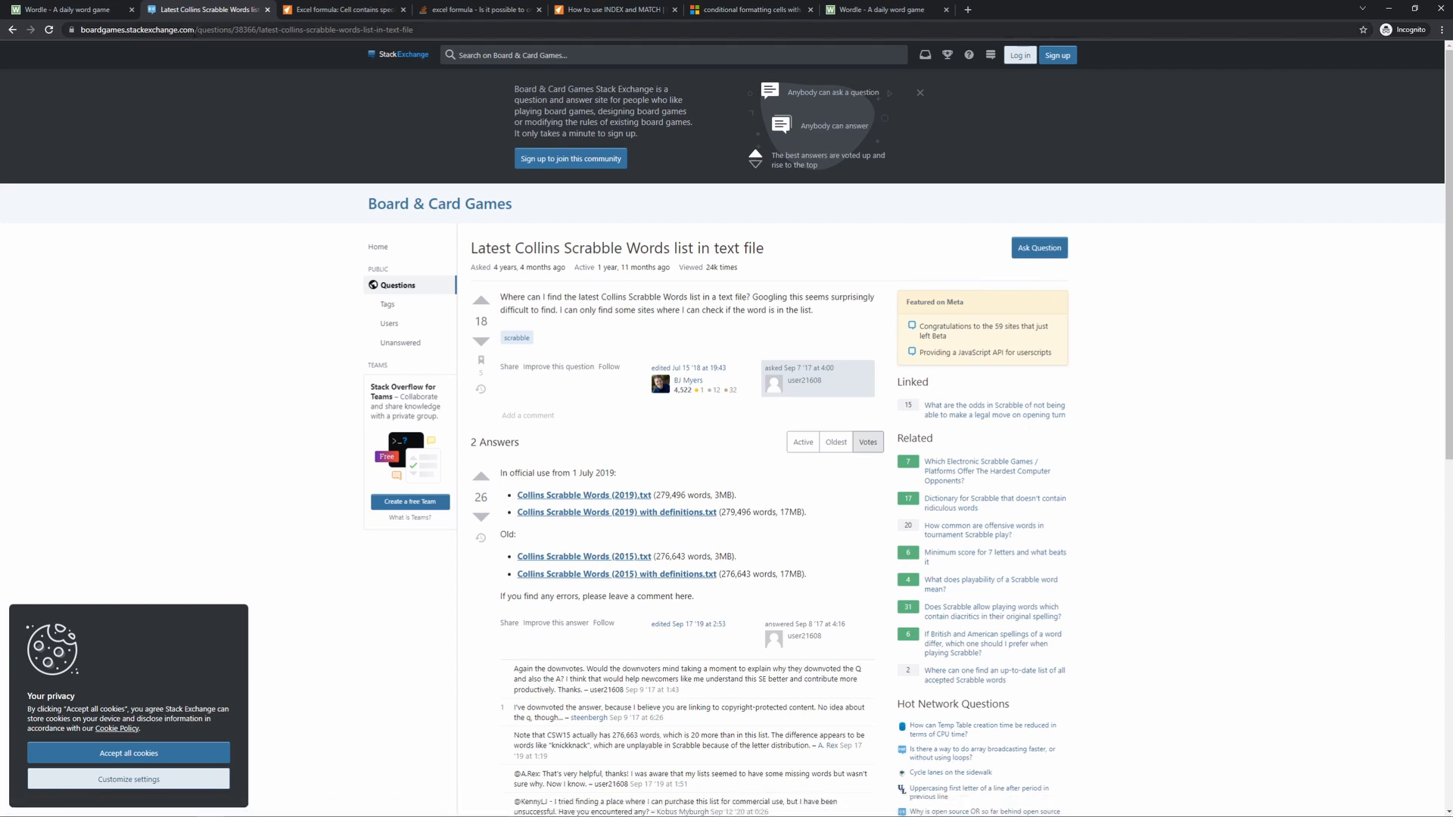
click(621, 499)
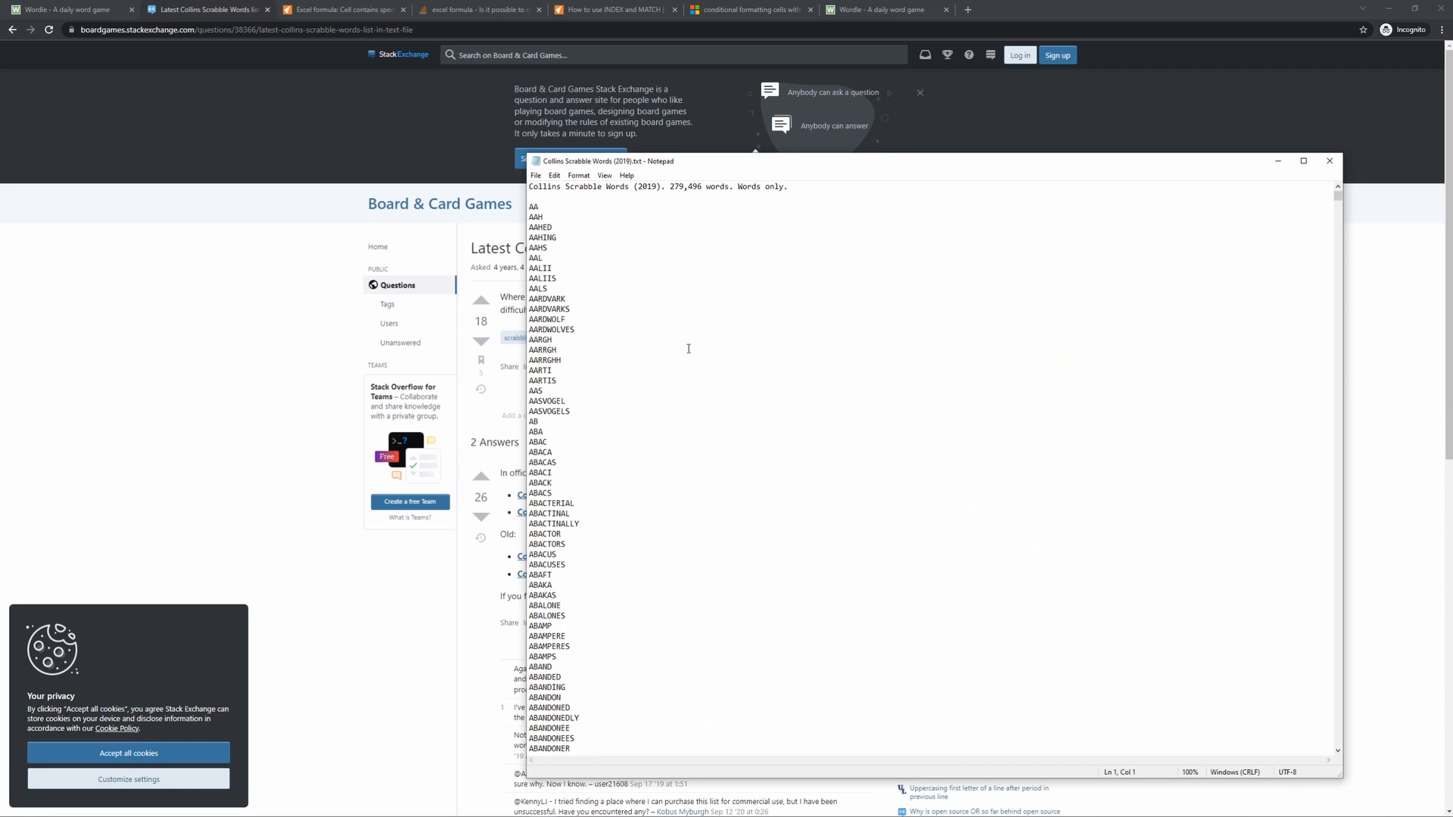
- Examine the Collins Scrabble word list in Notepad, returning to its beginning
scroll(702, 364, down, 20)
scroll(677, 340, down, 20)
scroll(677, 340, down, 3)
drag(1338, 197, 1339, 296)
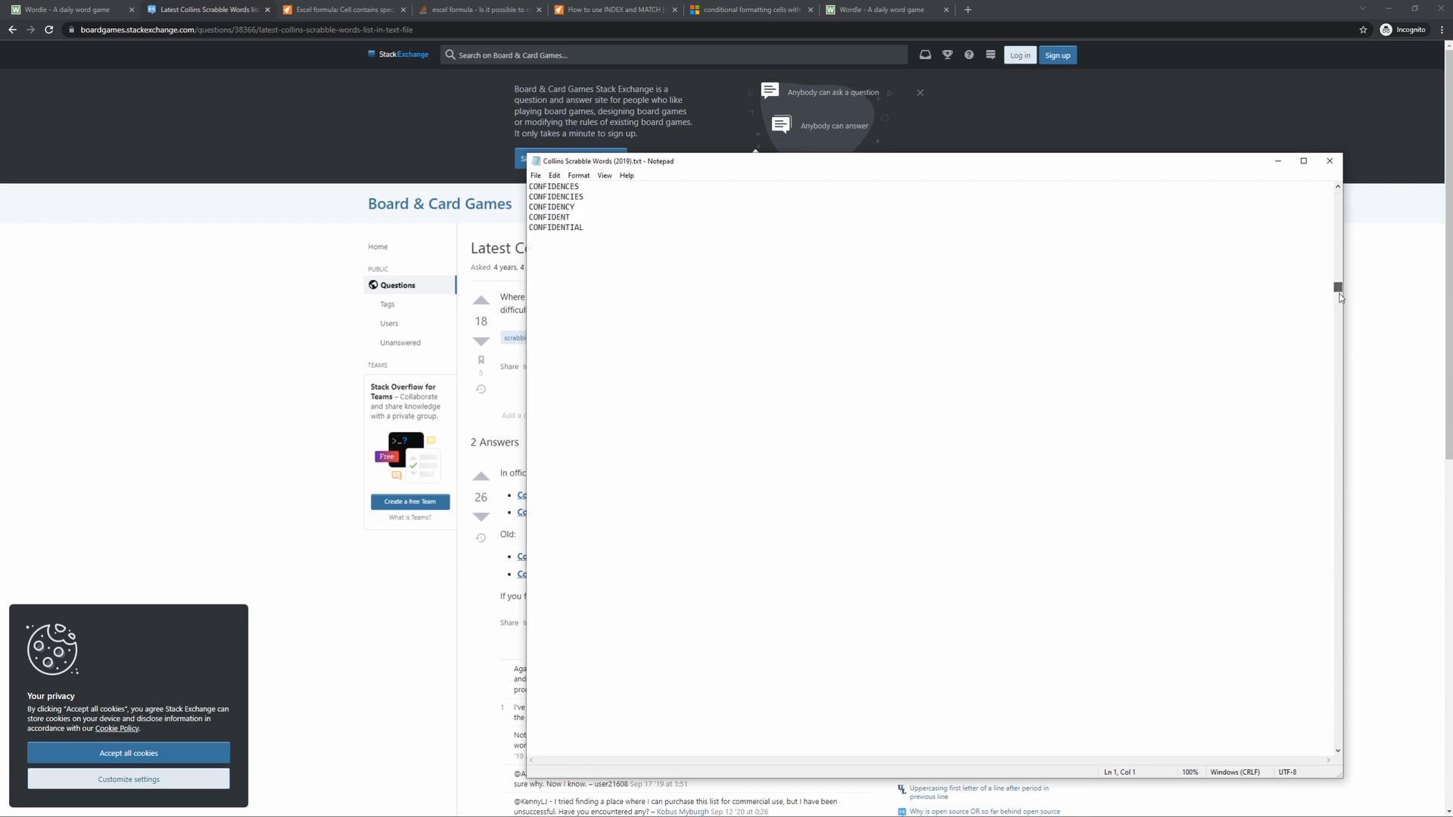
drag(1200, 166, 1106, 122)
drag(1238, 444, 1236, 151)
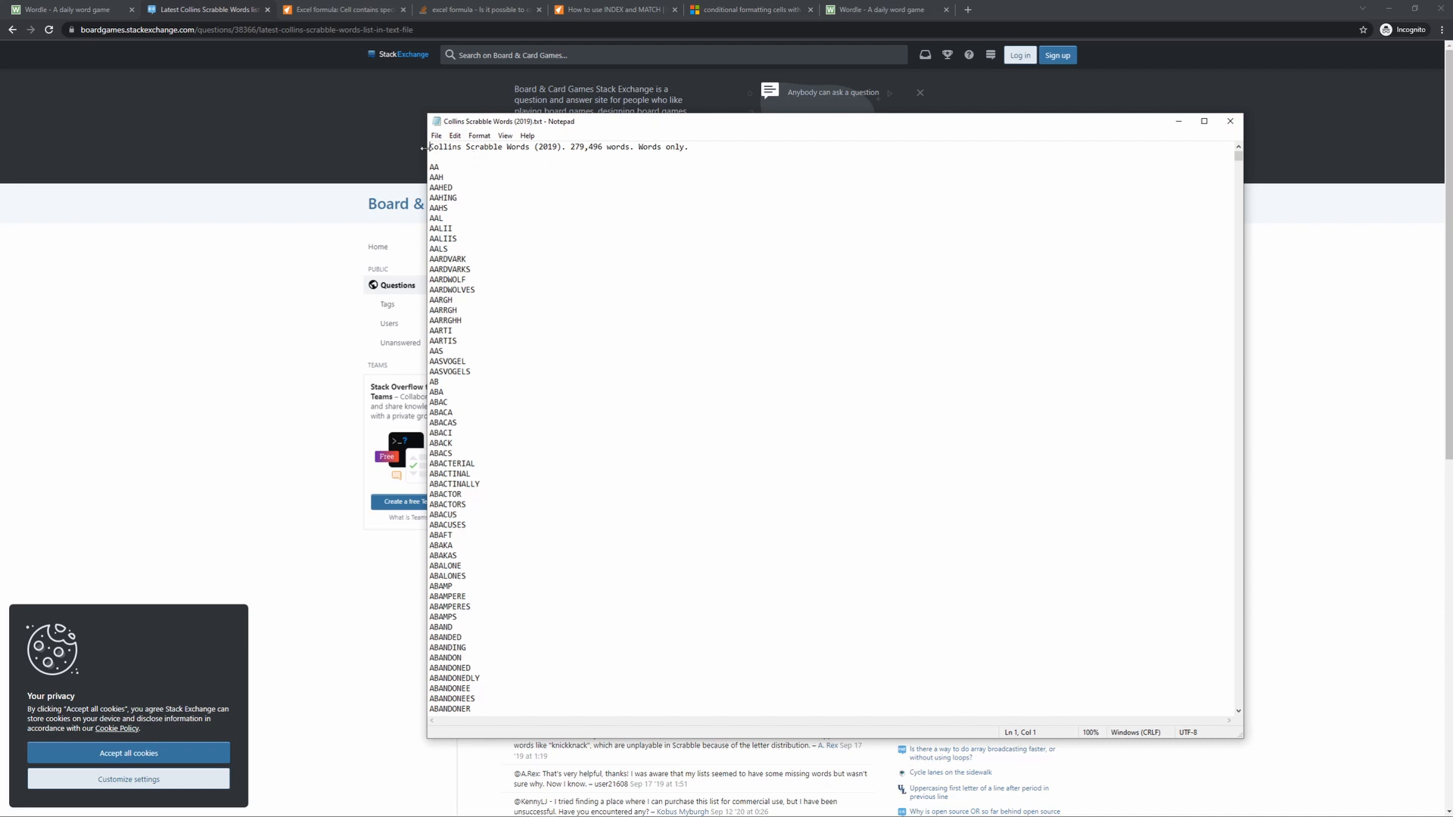
- Delete the title line and the blank line above the first word in the word list
drag(429, 165, 408, 136)
key(Delete)
key(Delete)
- Copy the entire word list from Notepad into the empty sheet of Wordle v2.xlsx in Excel, starting at cell A1
key(ctrl+a)
key(ctrl+c)
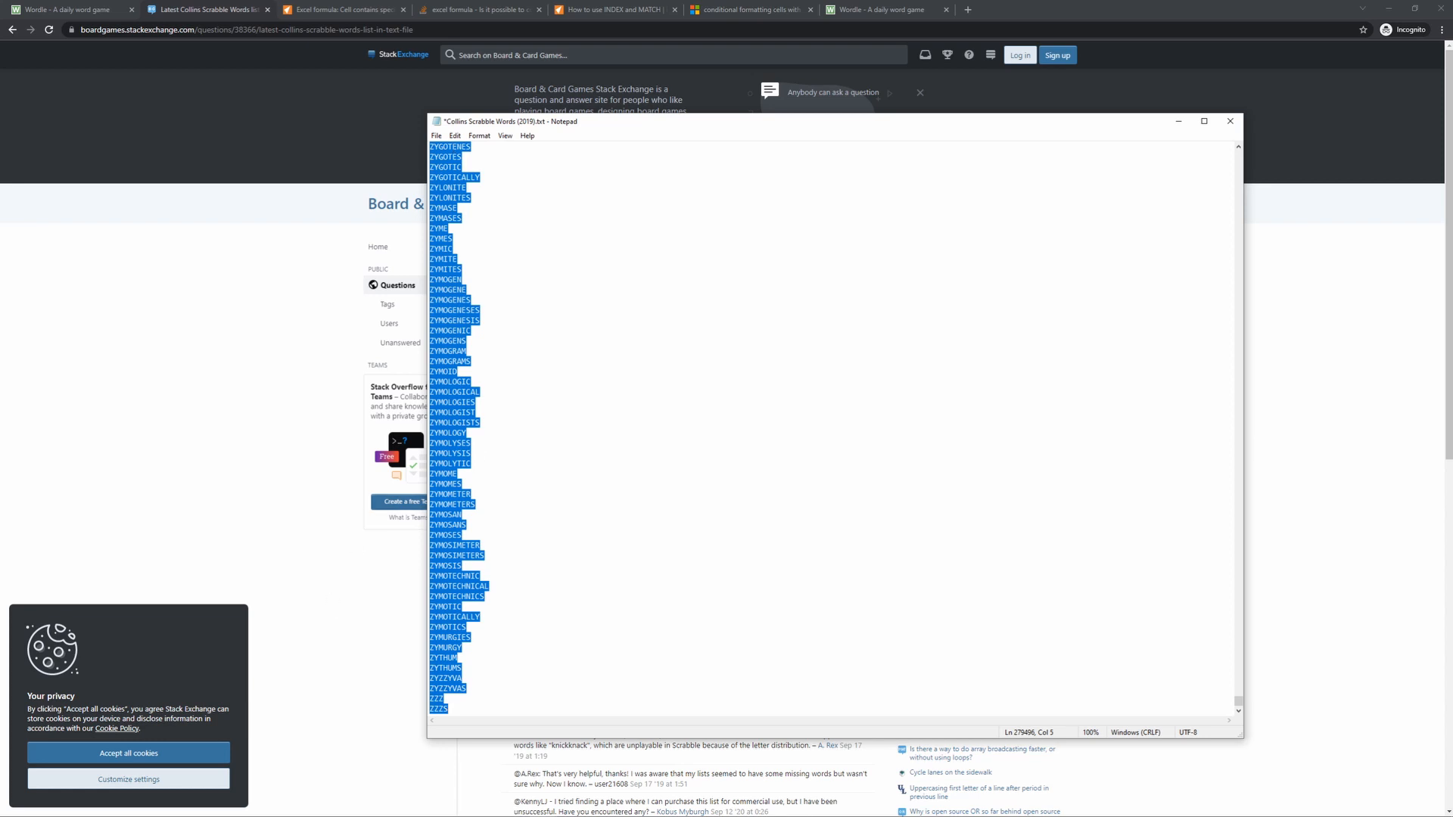
mouse_move(310, 812)
mouse_move(126, 806)
click(194, 768)
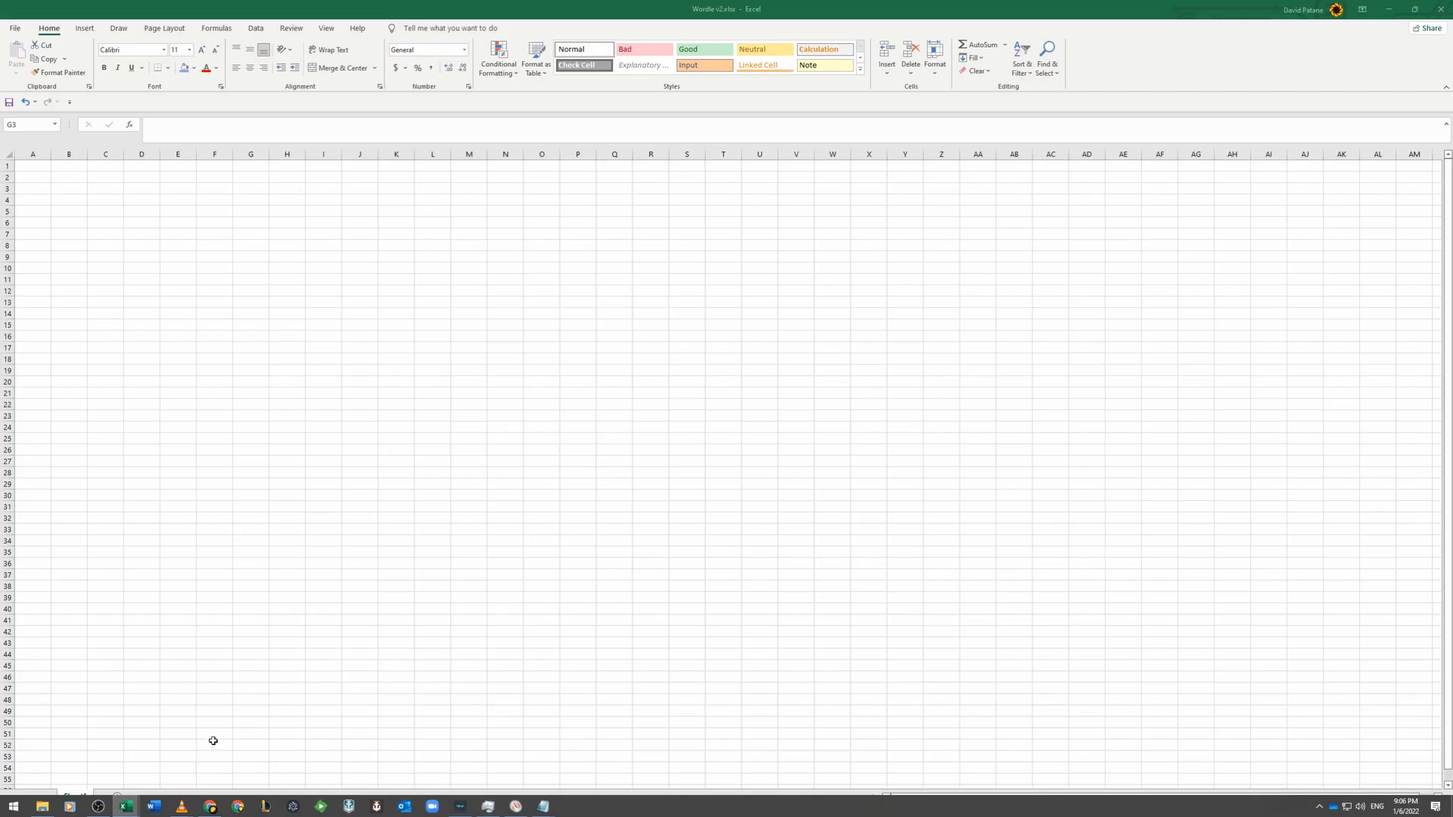
click(36, 162)
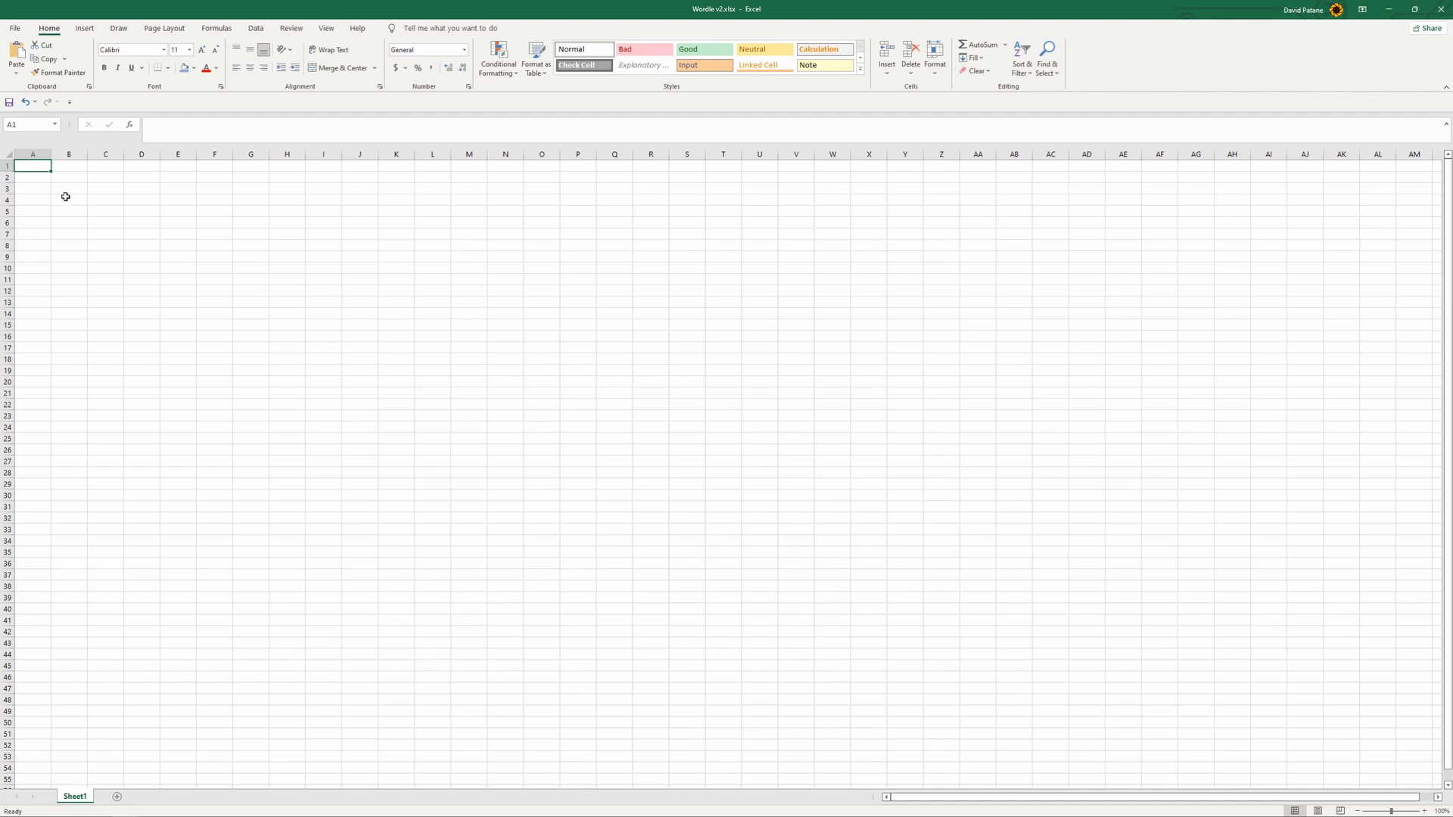
key(ctrl+v)
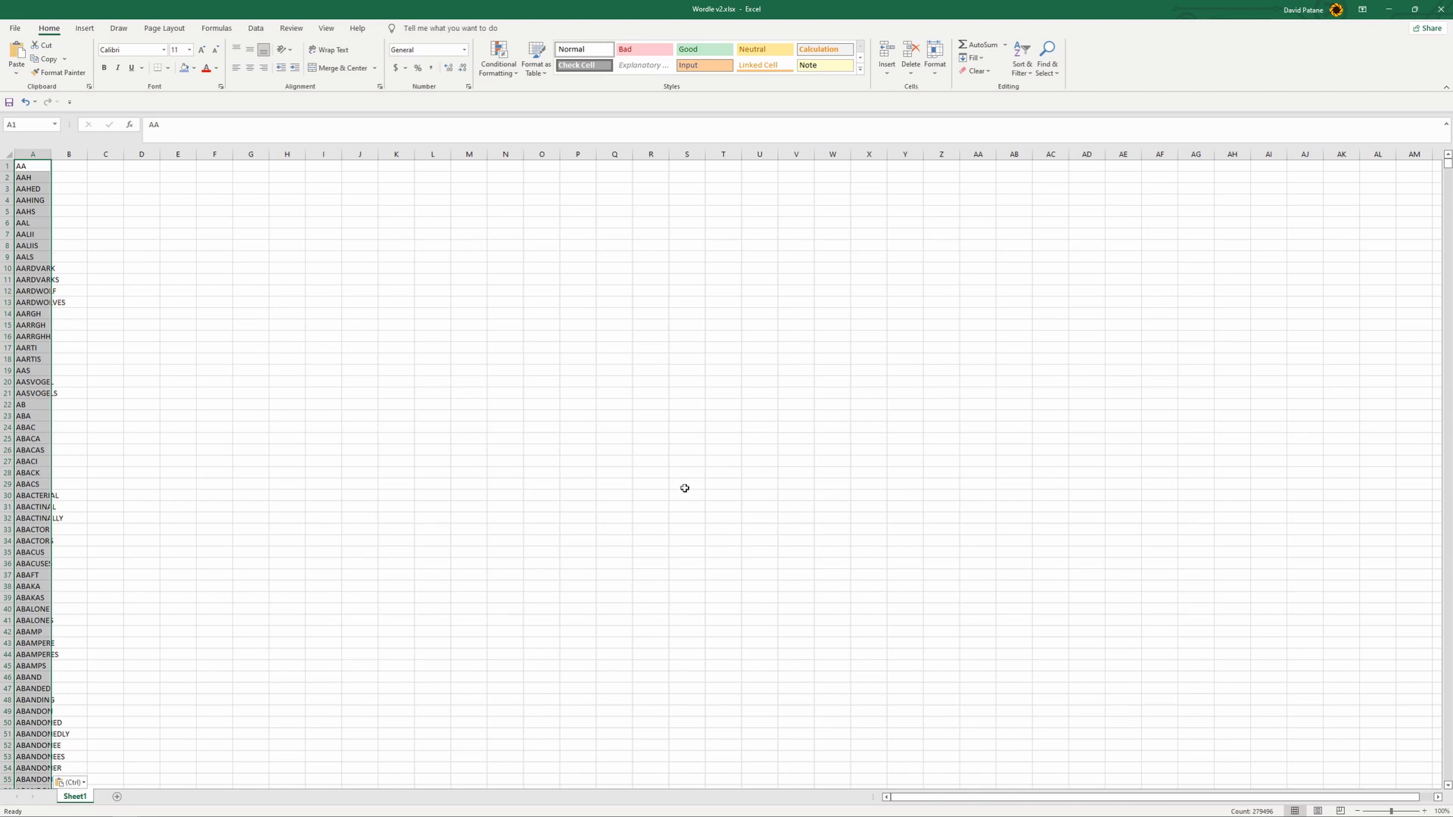
click(250, 257)
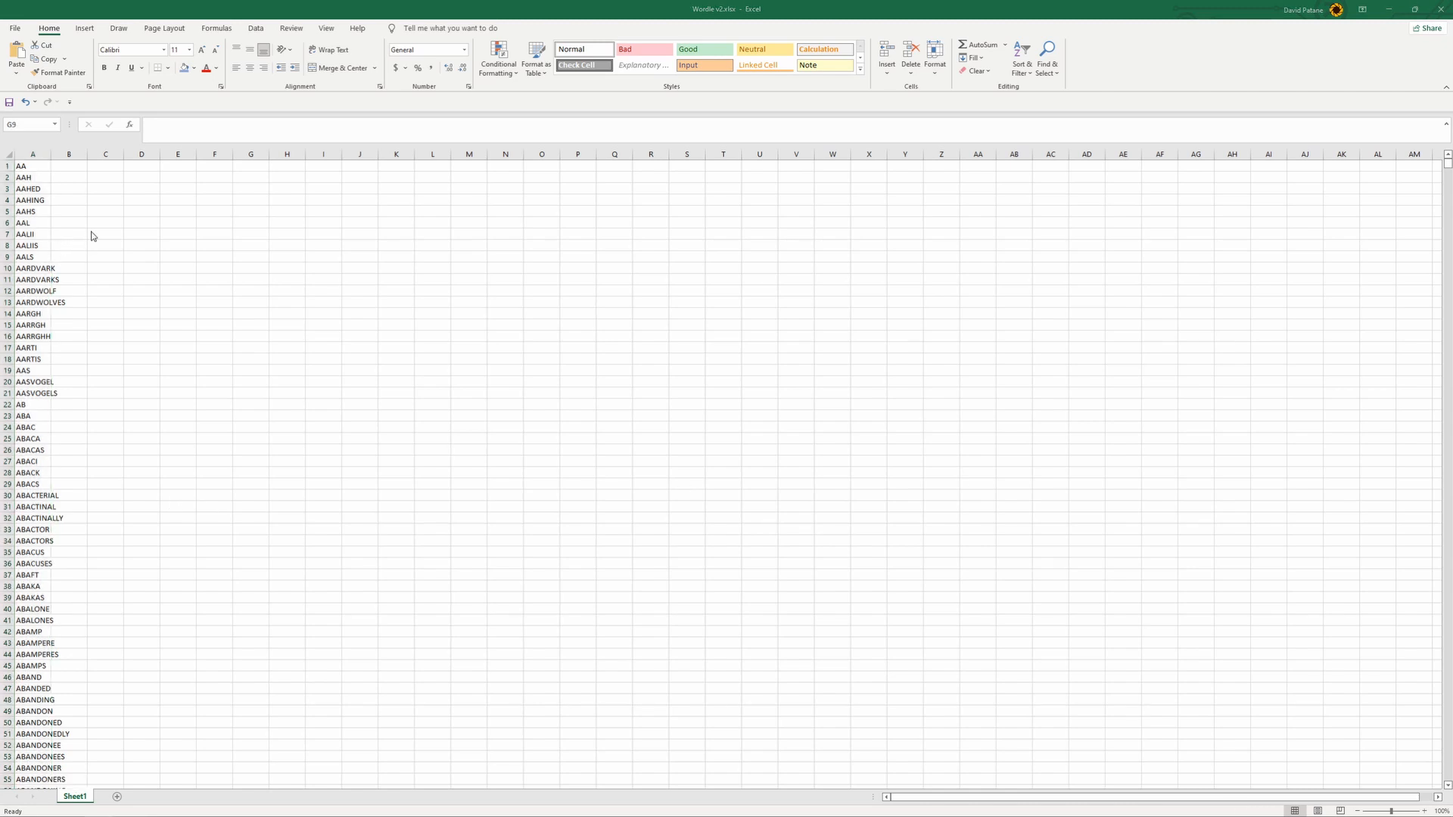
- Enter =LEN(A1) in cell B1 to compute the length of the first word
click(71, 166)
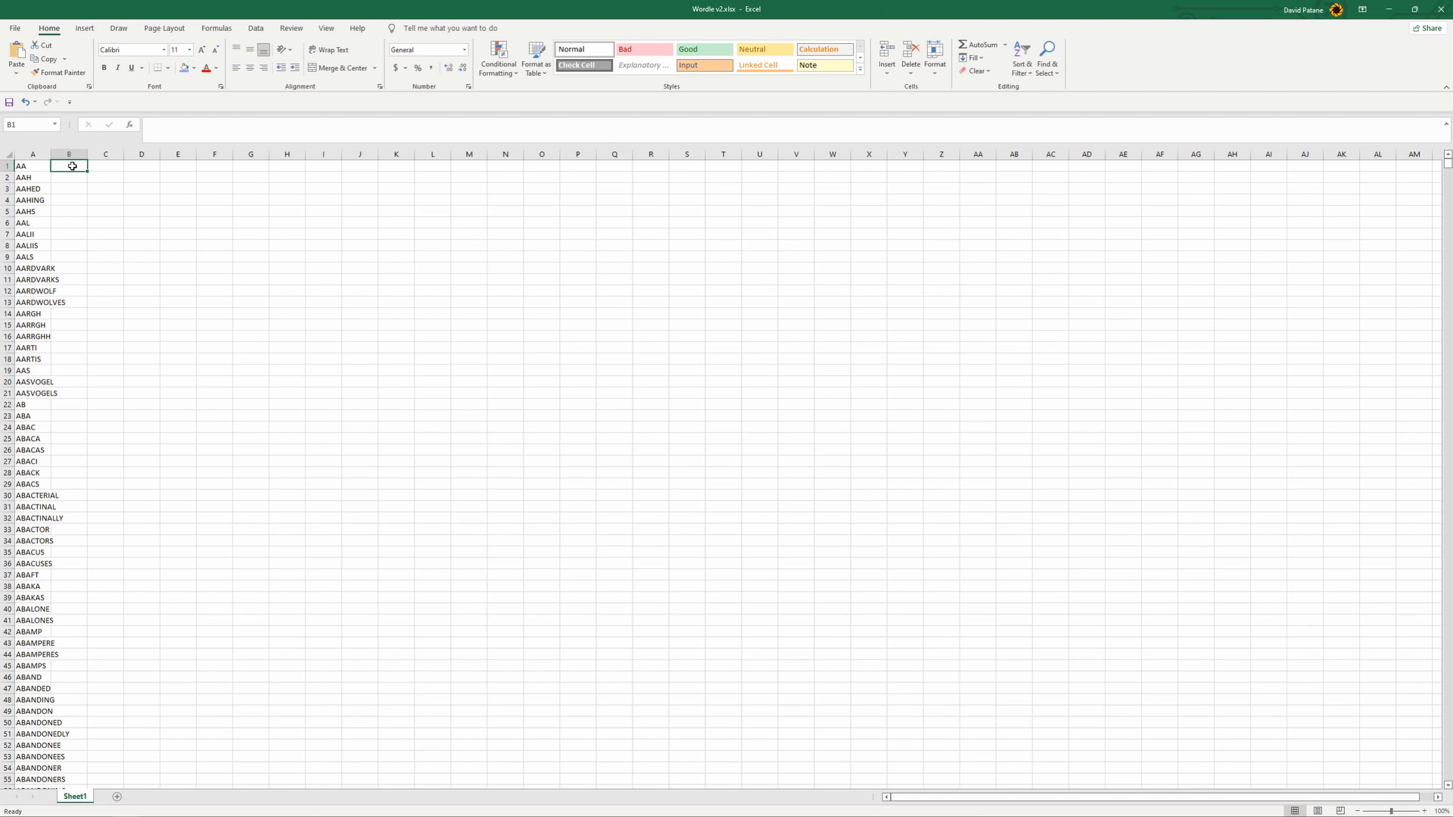
text(=)
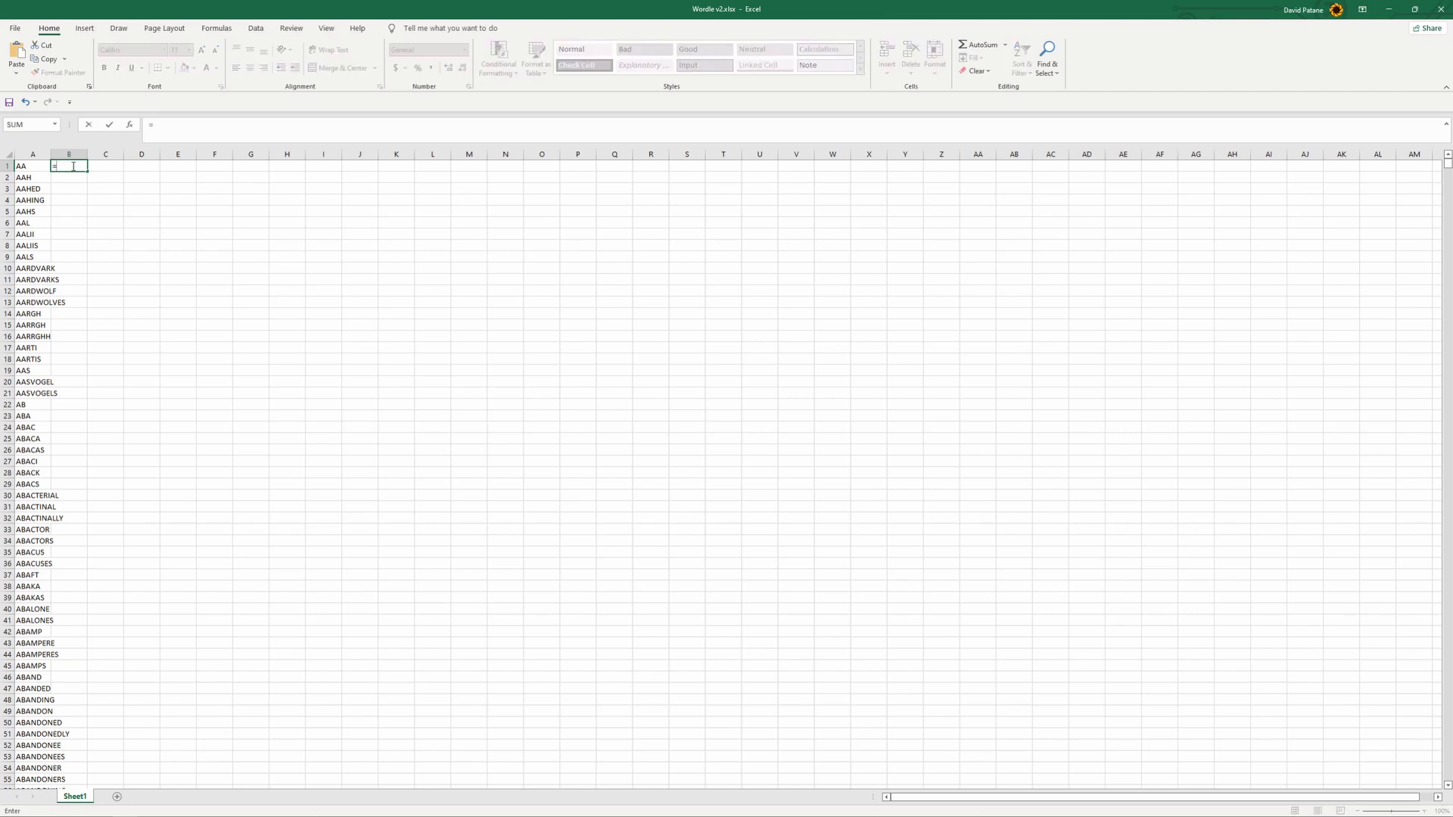
text(l)
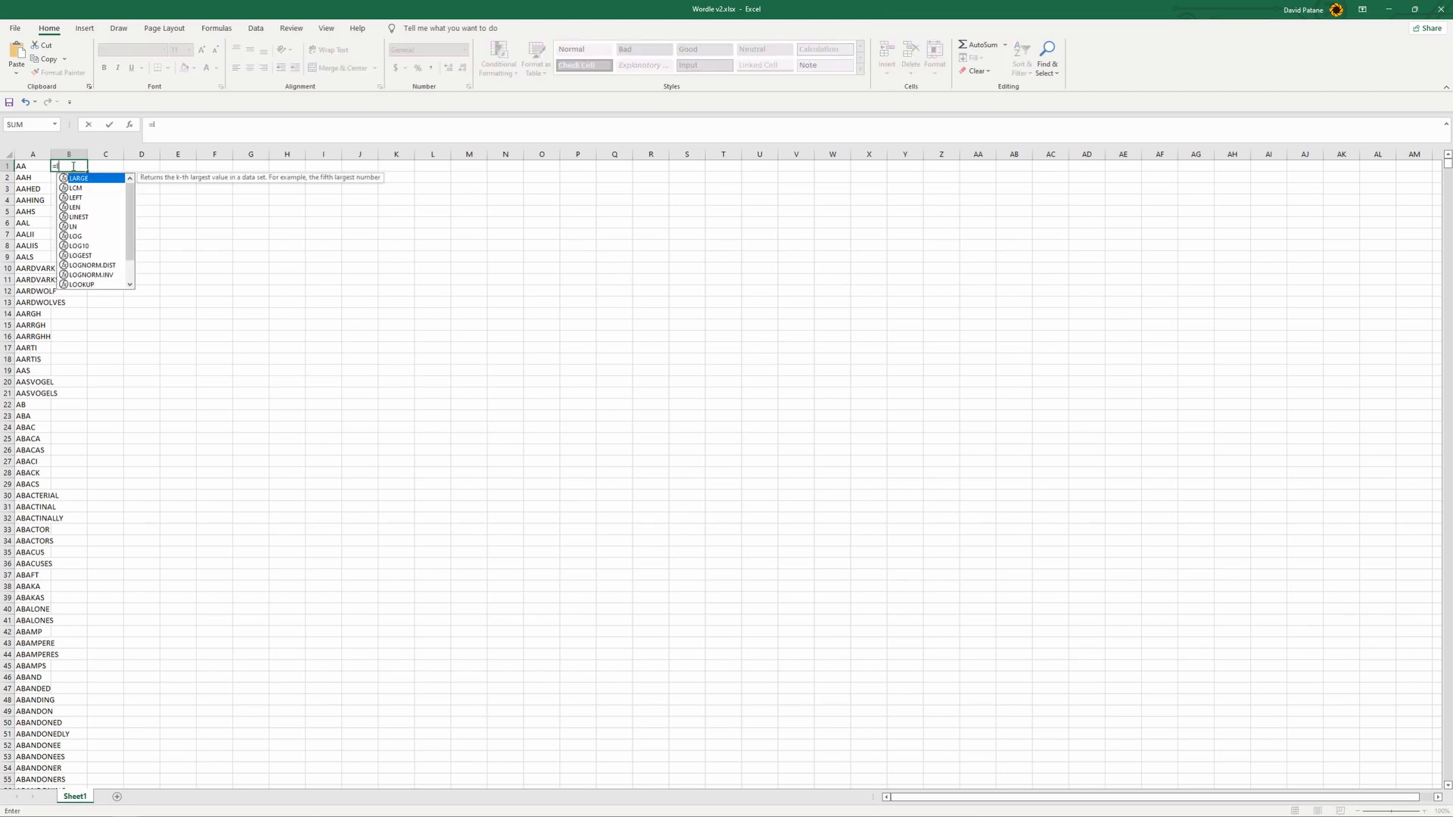
text(en()
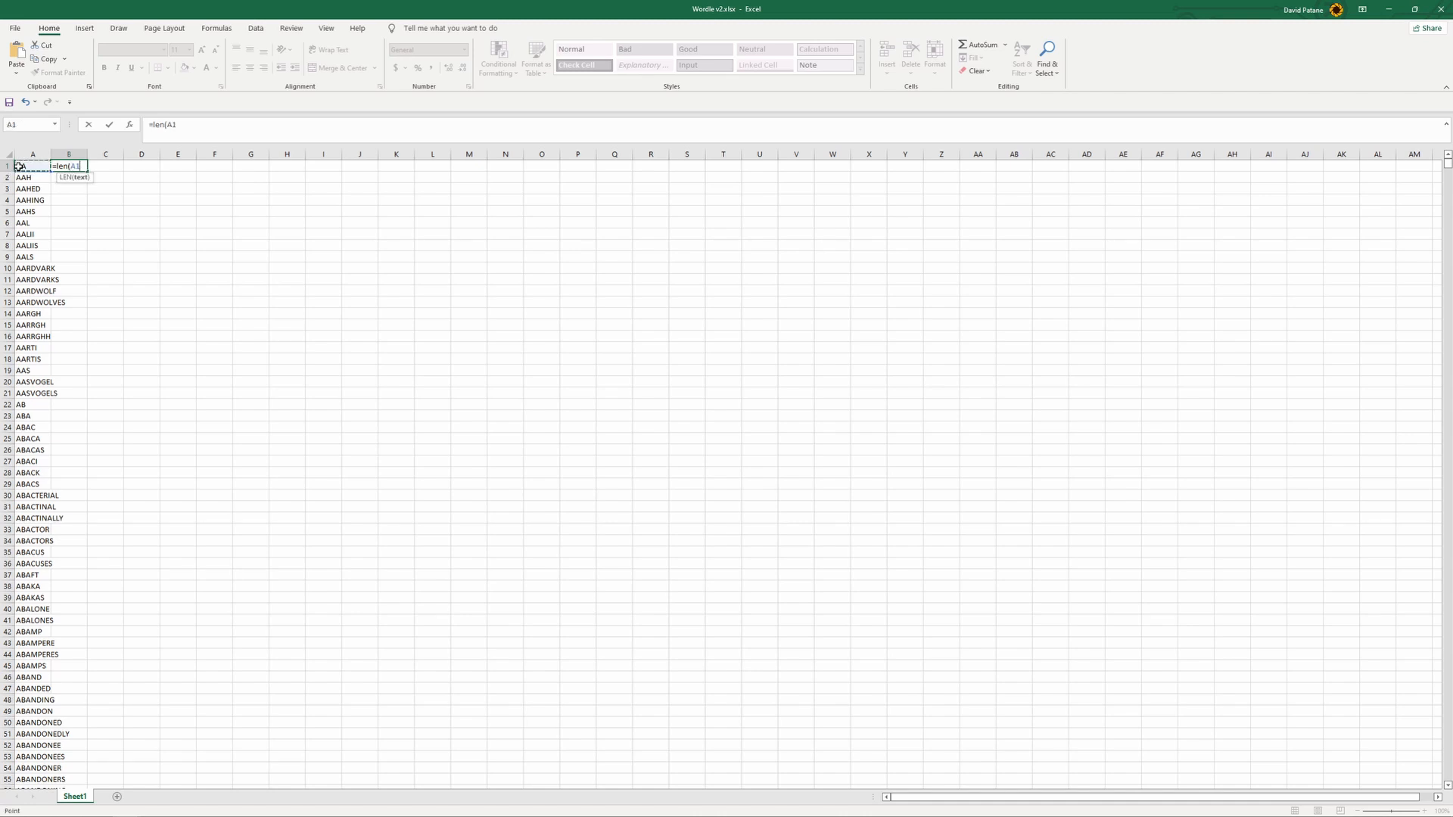
key(Return)
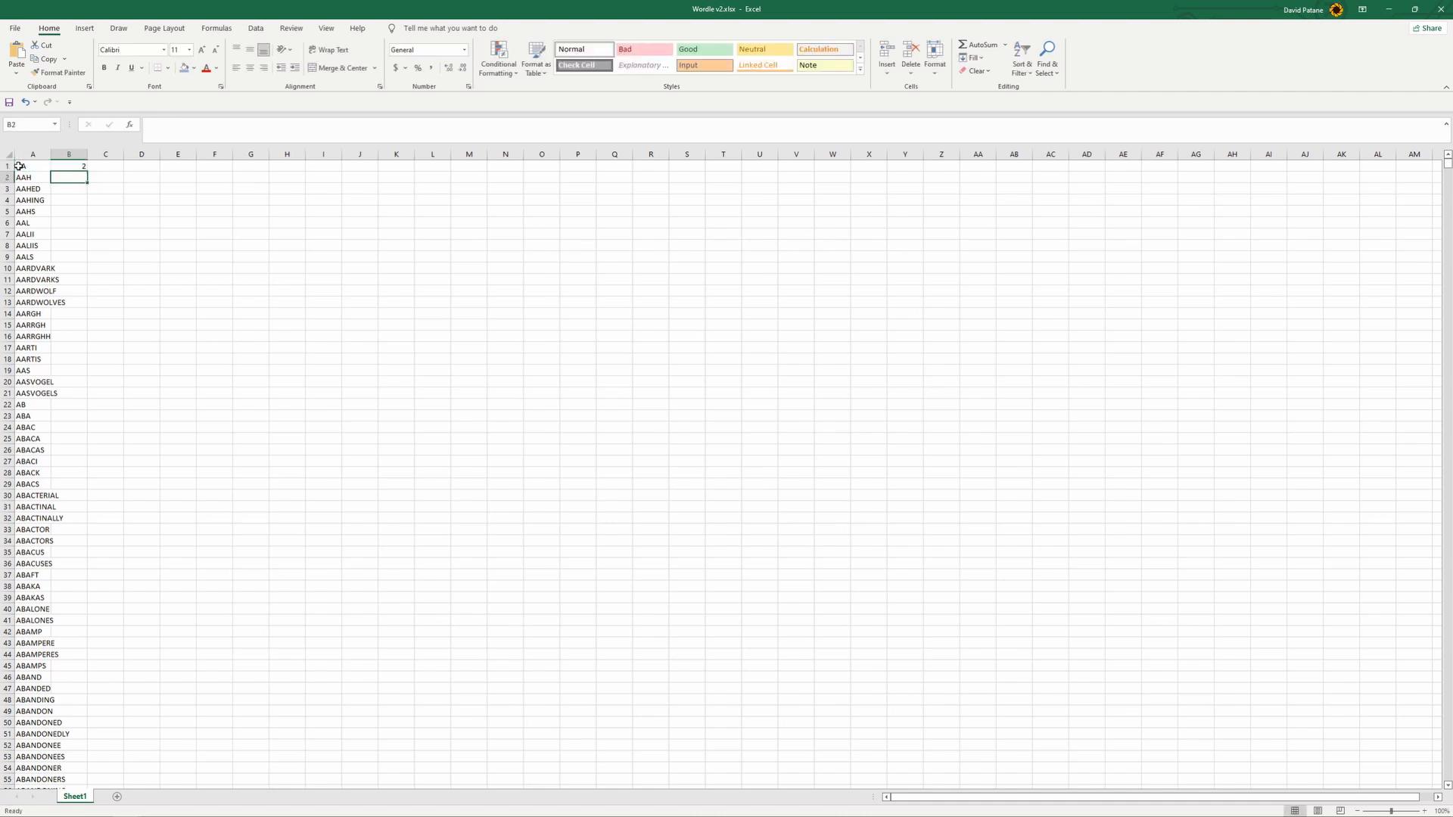
- Fill the length formula from B1 down to row 128 and return to the first row
click(74, 166)
drag(87, 171, 107, 702)
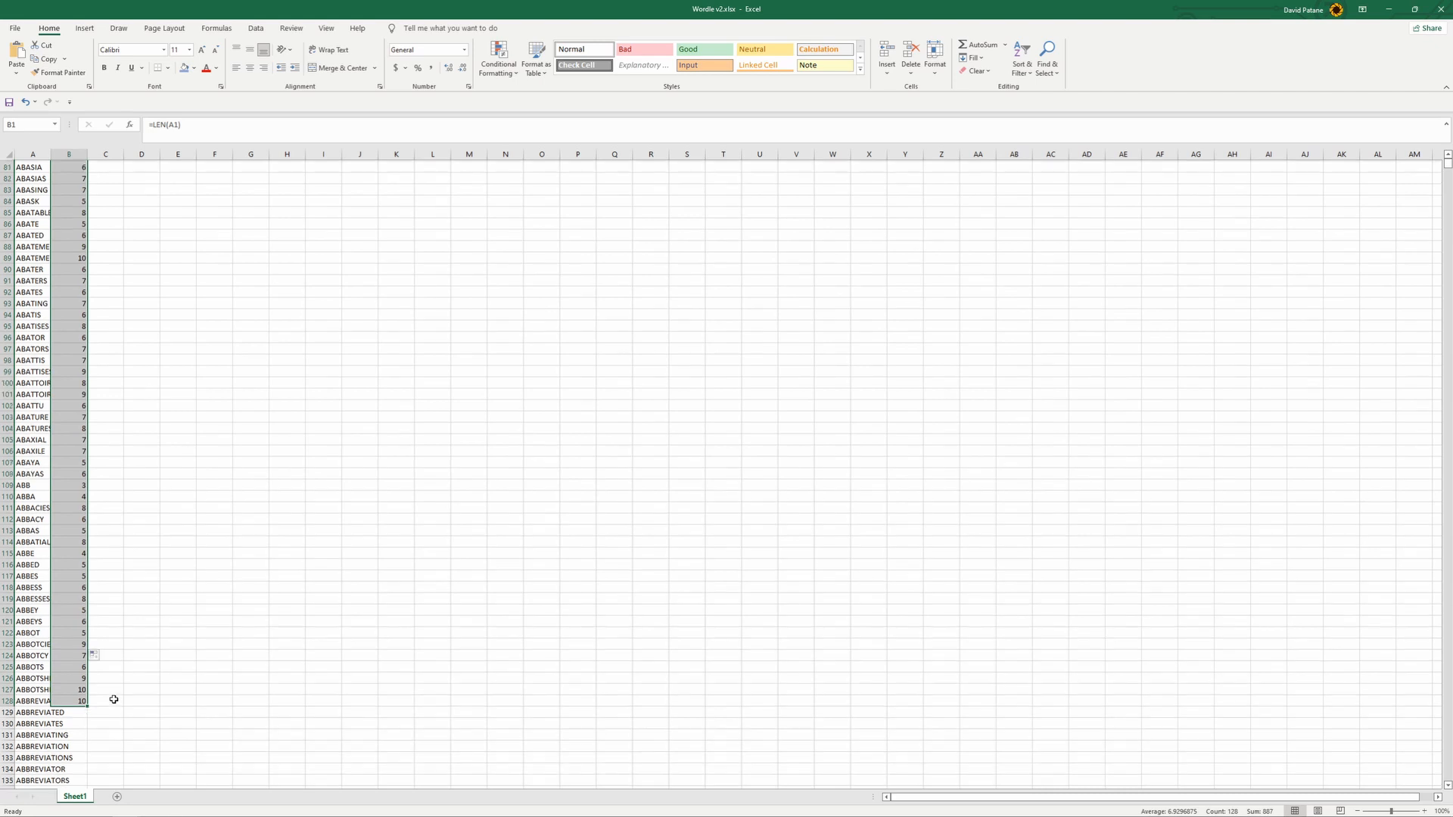
scroll(113, 699, down, 20)
scroll(113, 690, up, 5)
drag(1447, 164, 1447, 155)
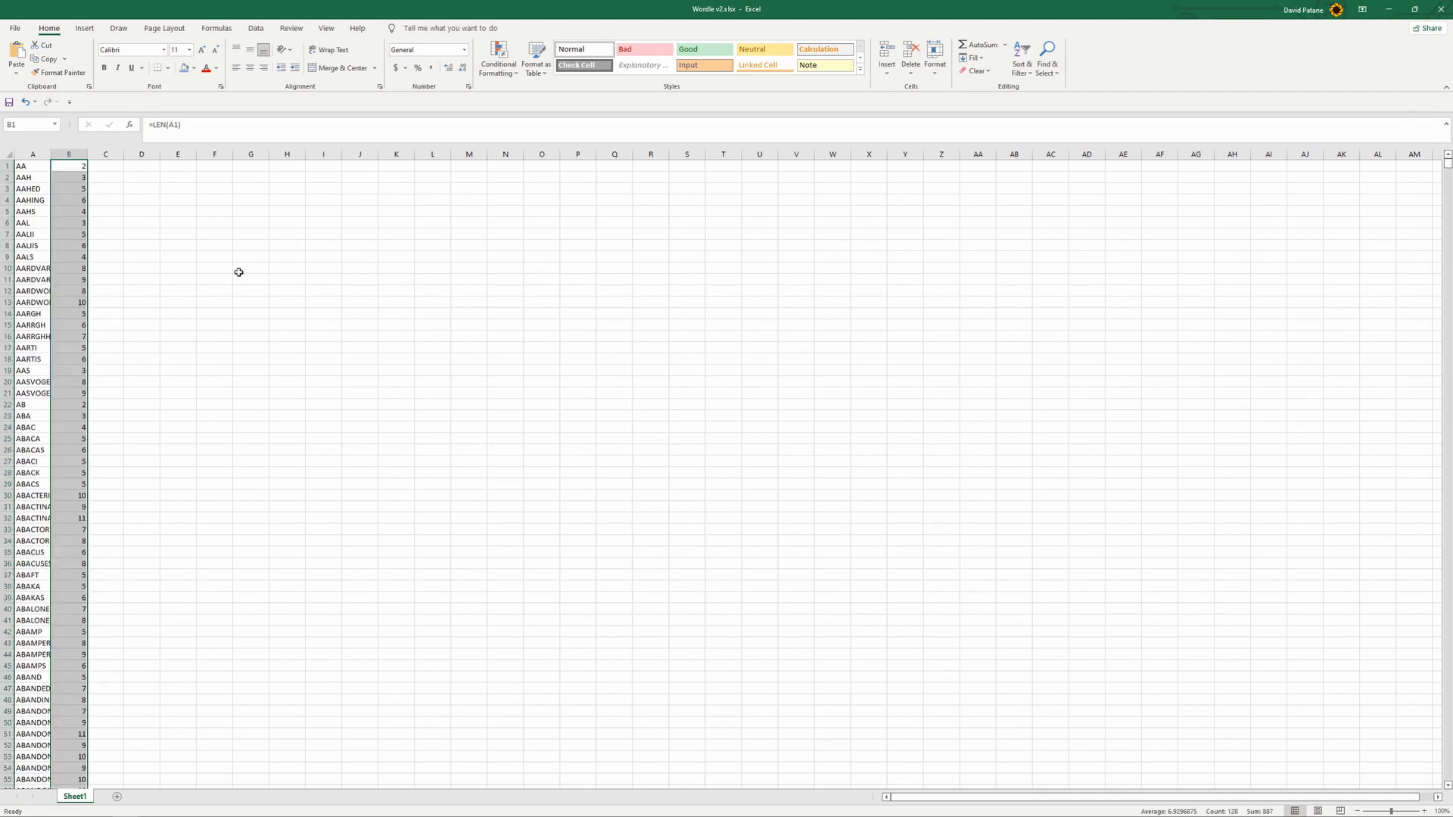
click(219, 258)
- Fill the B1 length formula through the whole of column B and check the rows far down the sheet
click(69, 167)
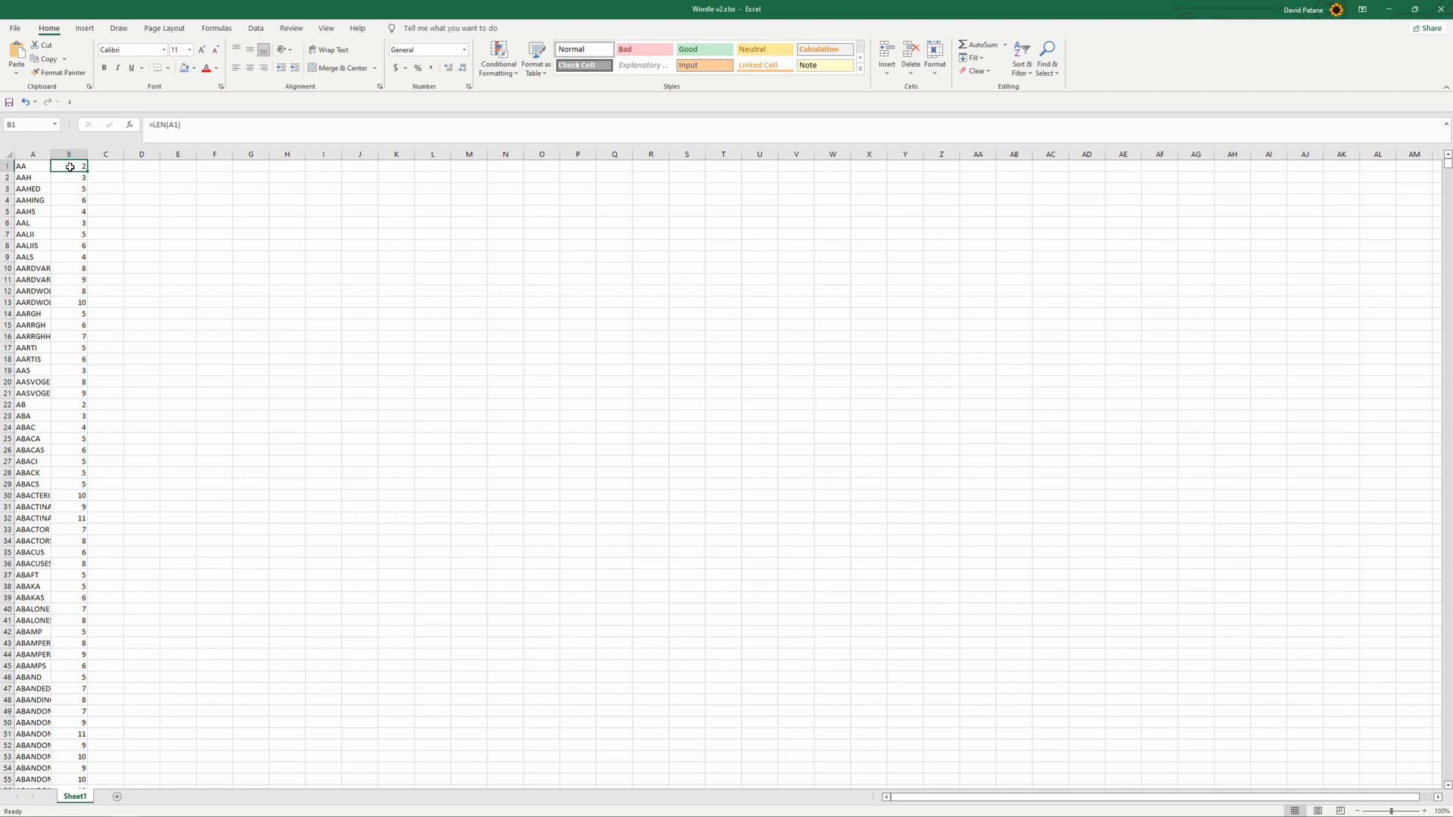
click(69, 154)
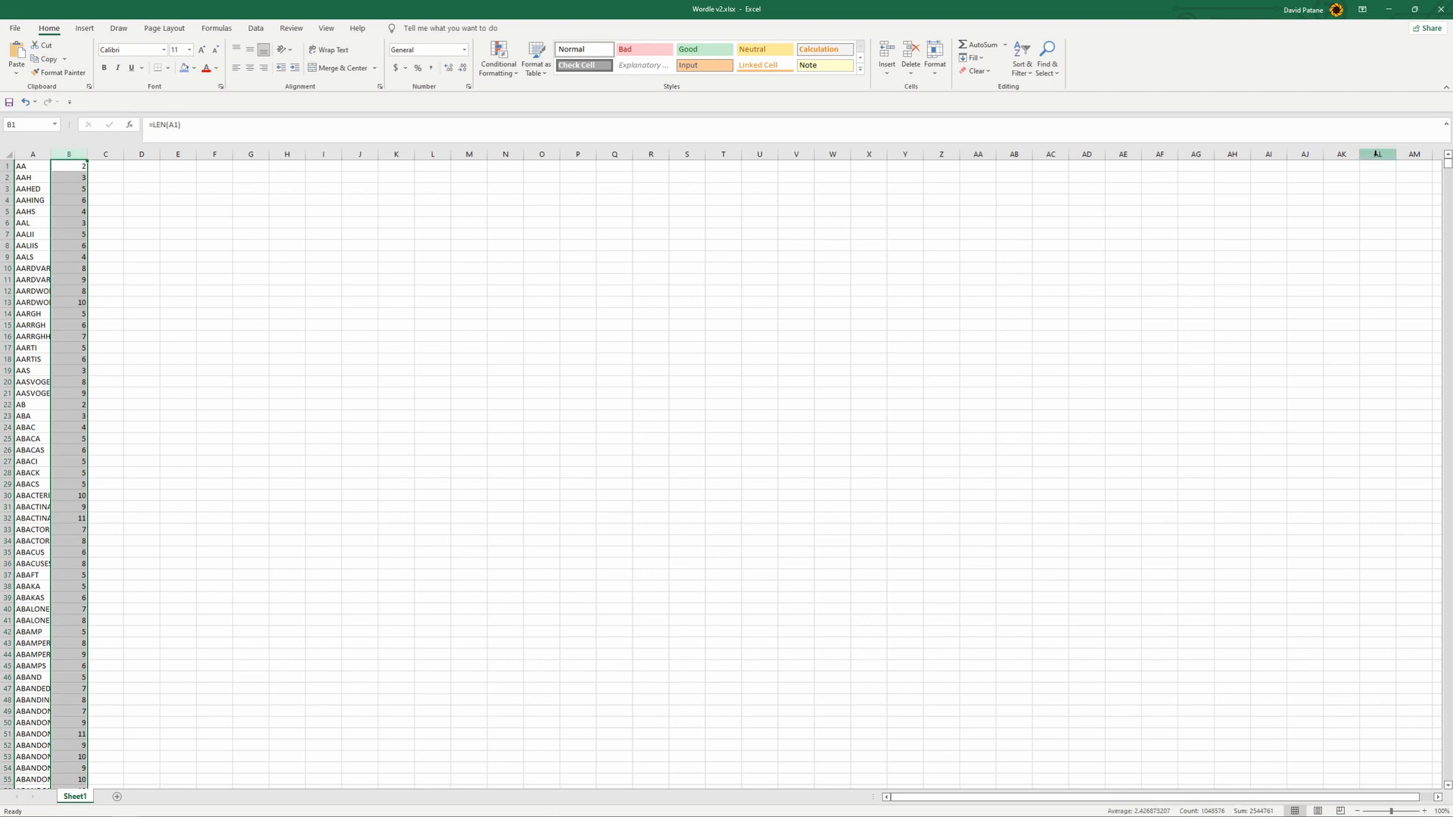
drag(1447, 168, 1446, 600)
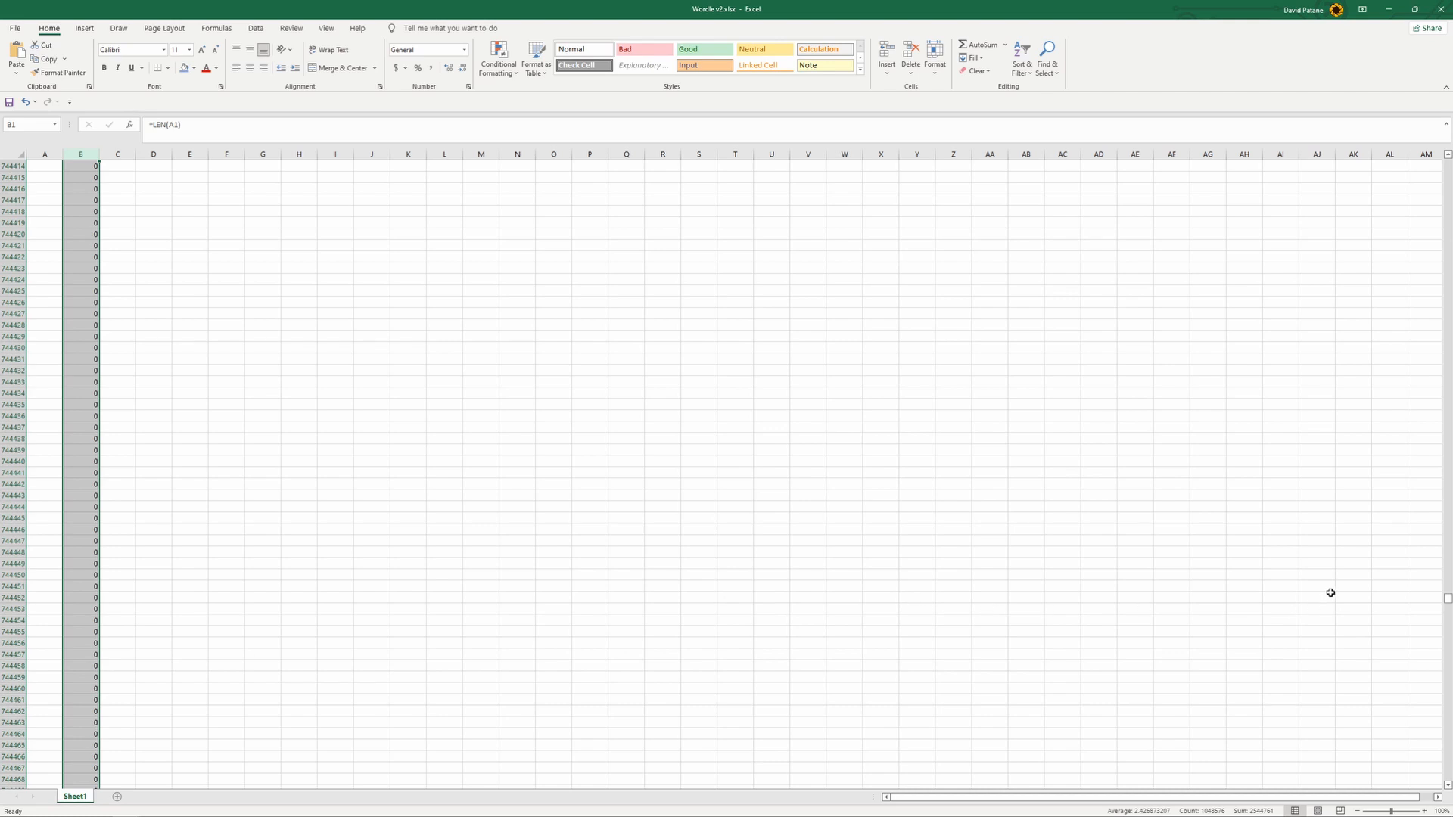
drag(1447, 599, 1446, 162)
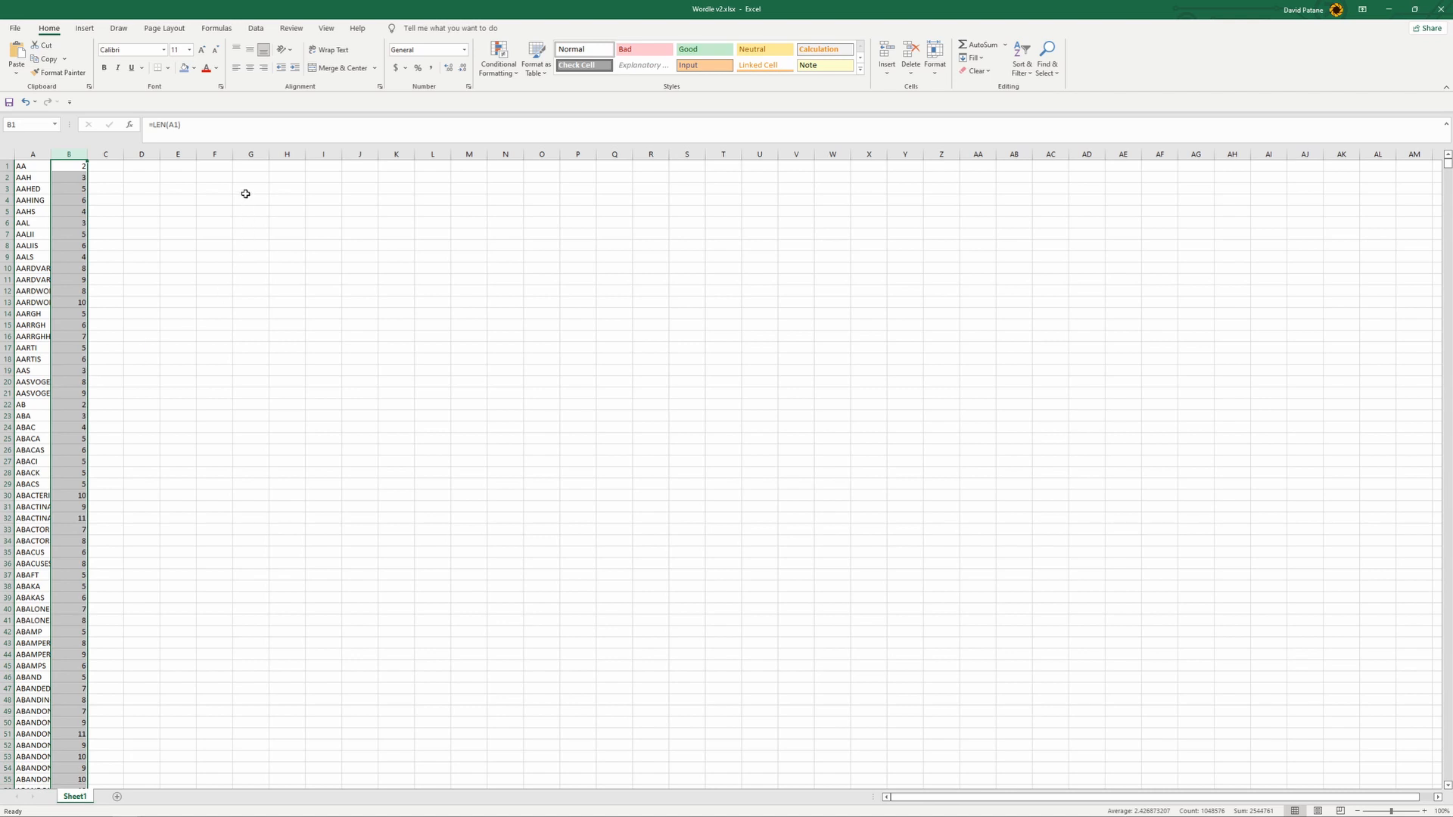
- Enter =IF(B1=5,A1) in cell C1 to return the word only when its length is five
click(140, 166)
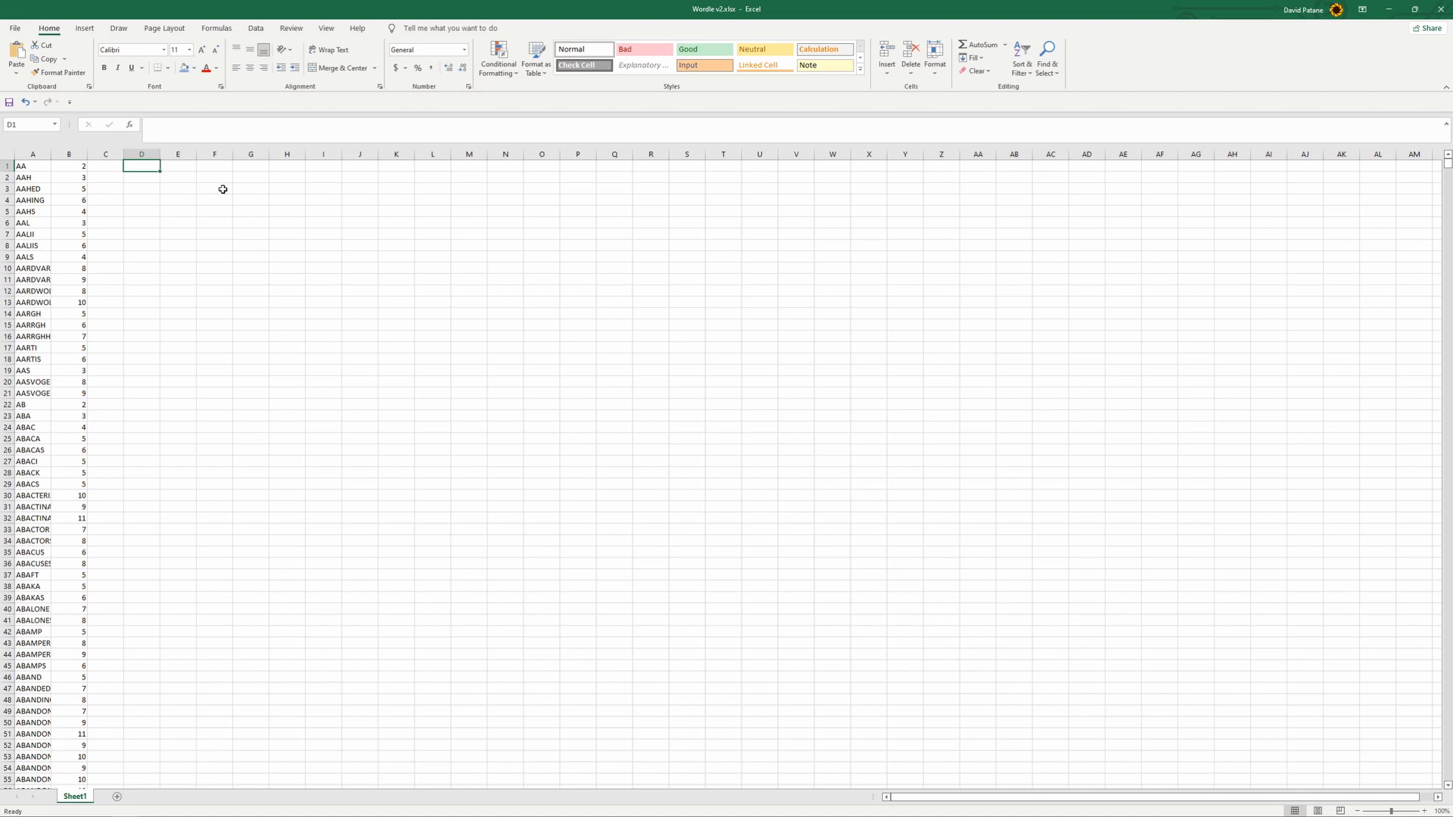
key(Left)
text(=)
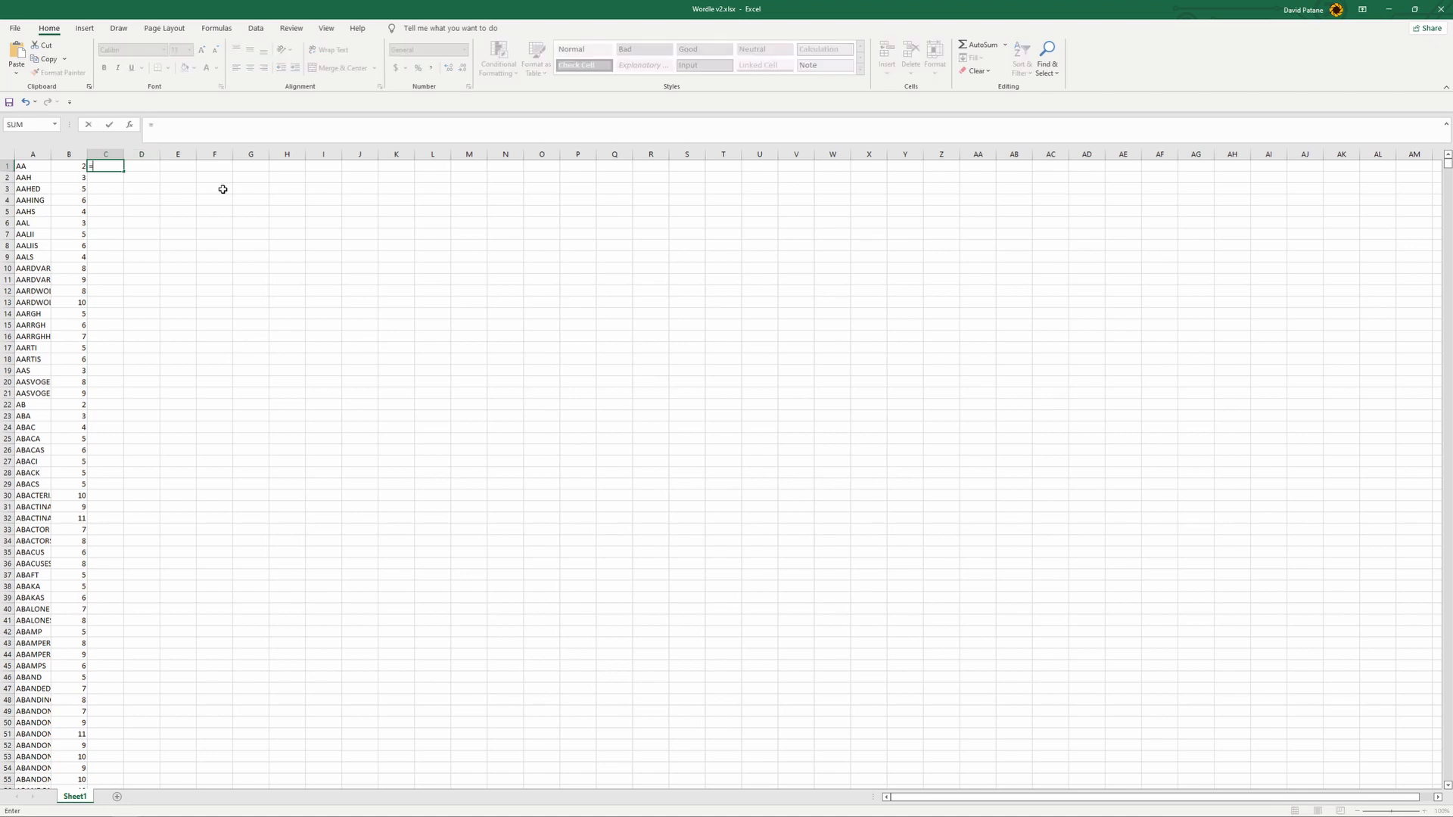
text(if)
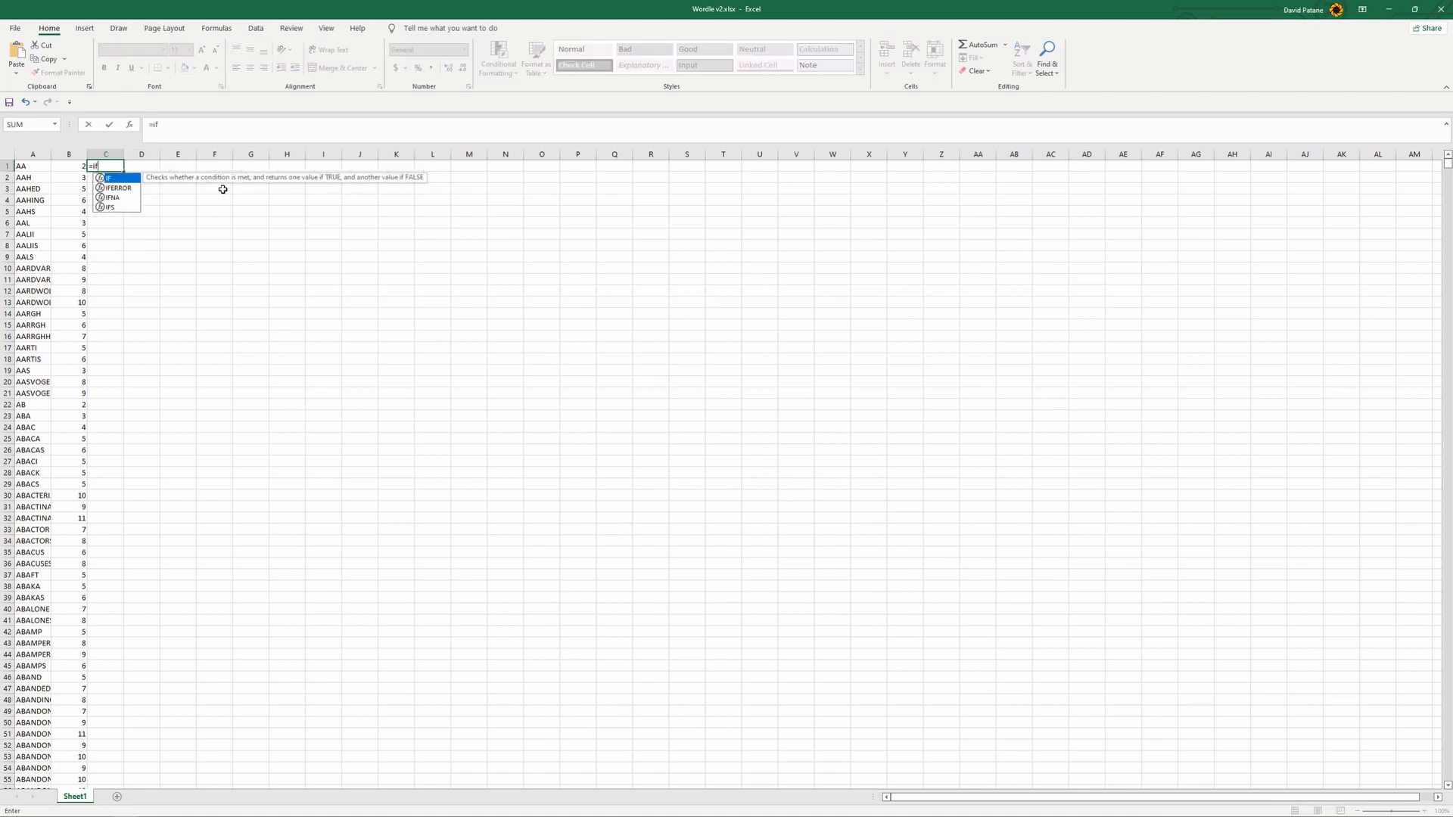
text(()
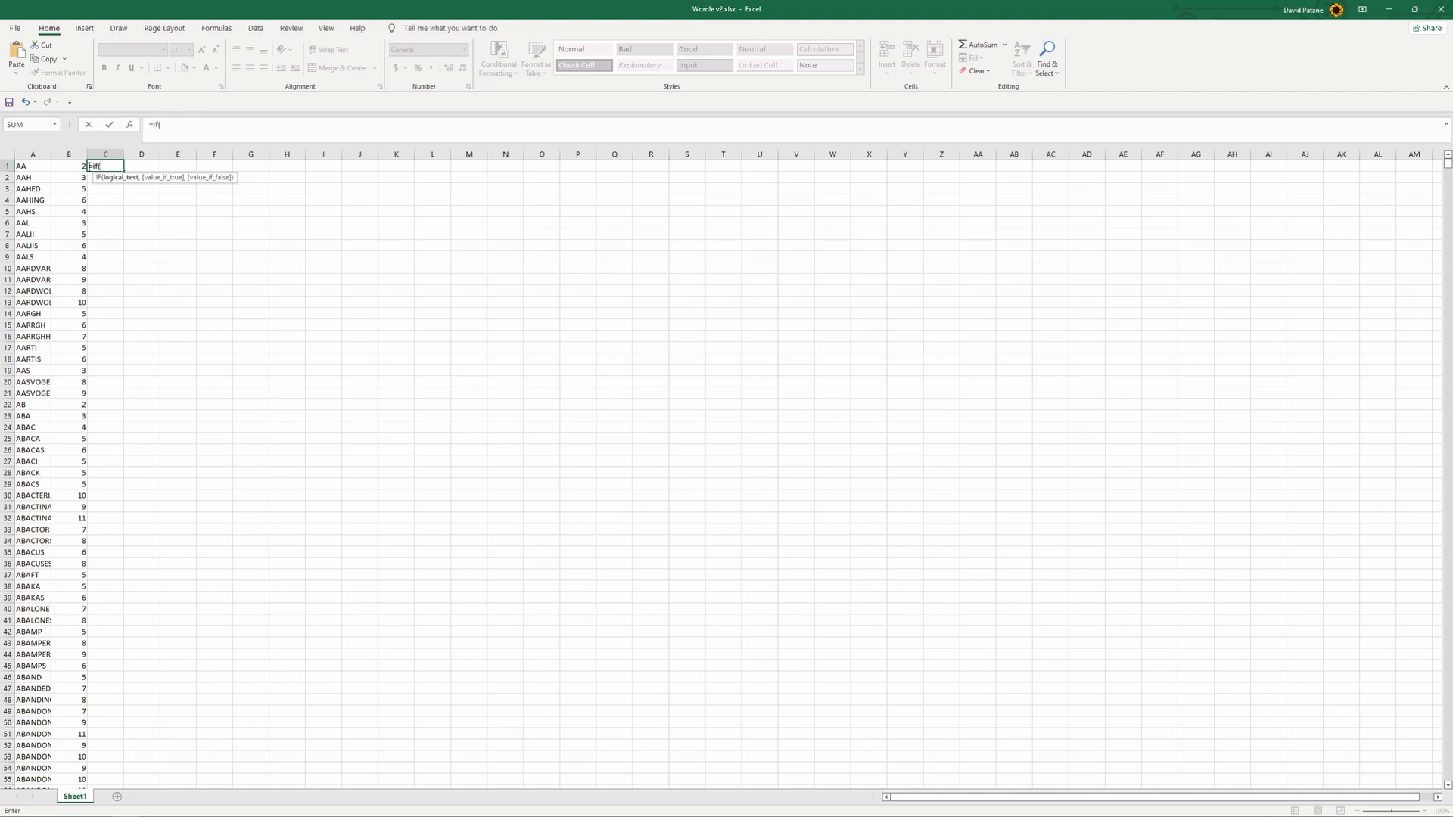
click(78, 167)
text(=5,)
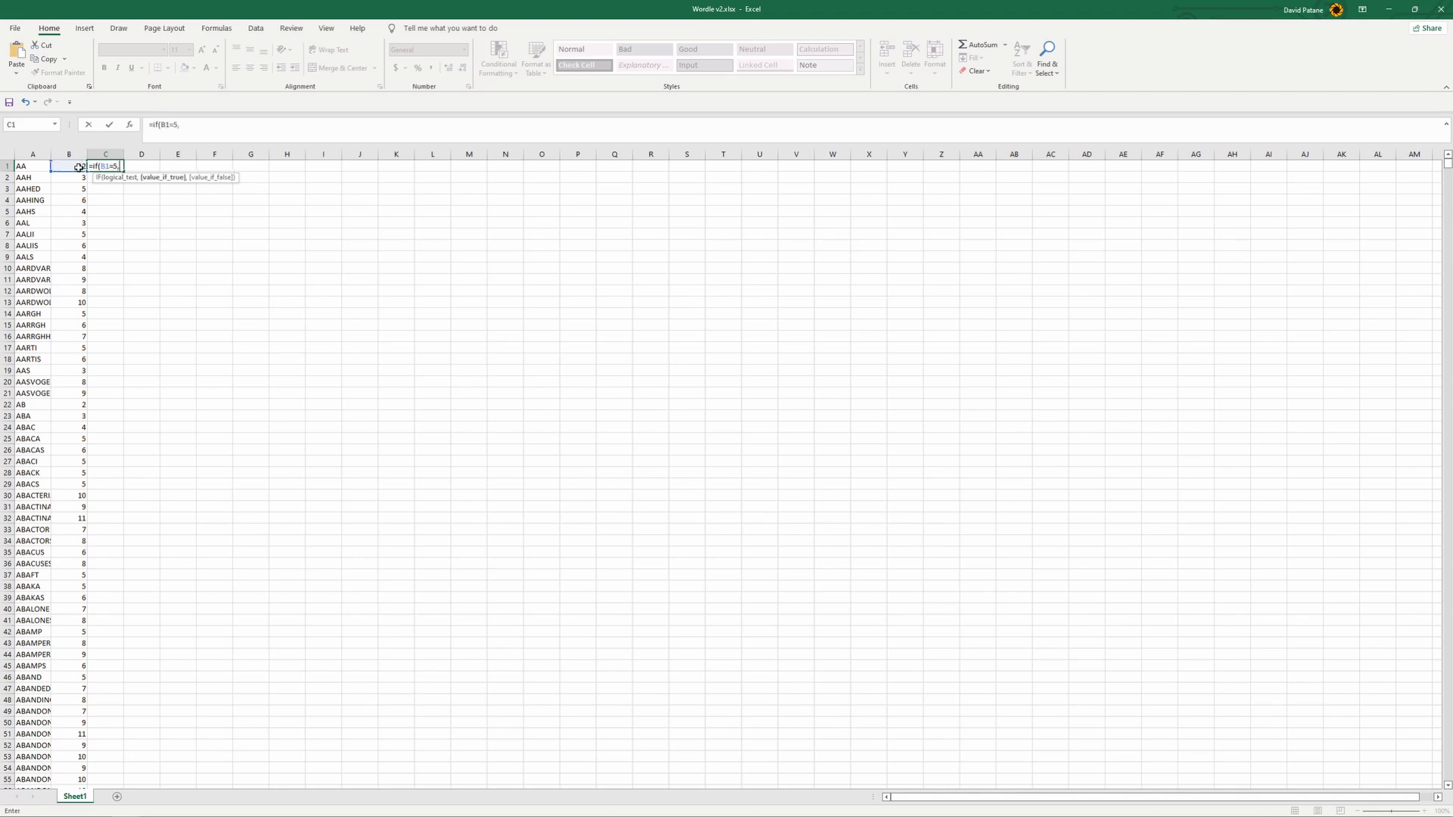
click(36, 165)
text())
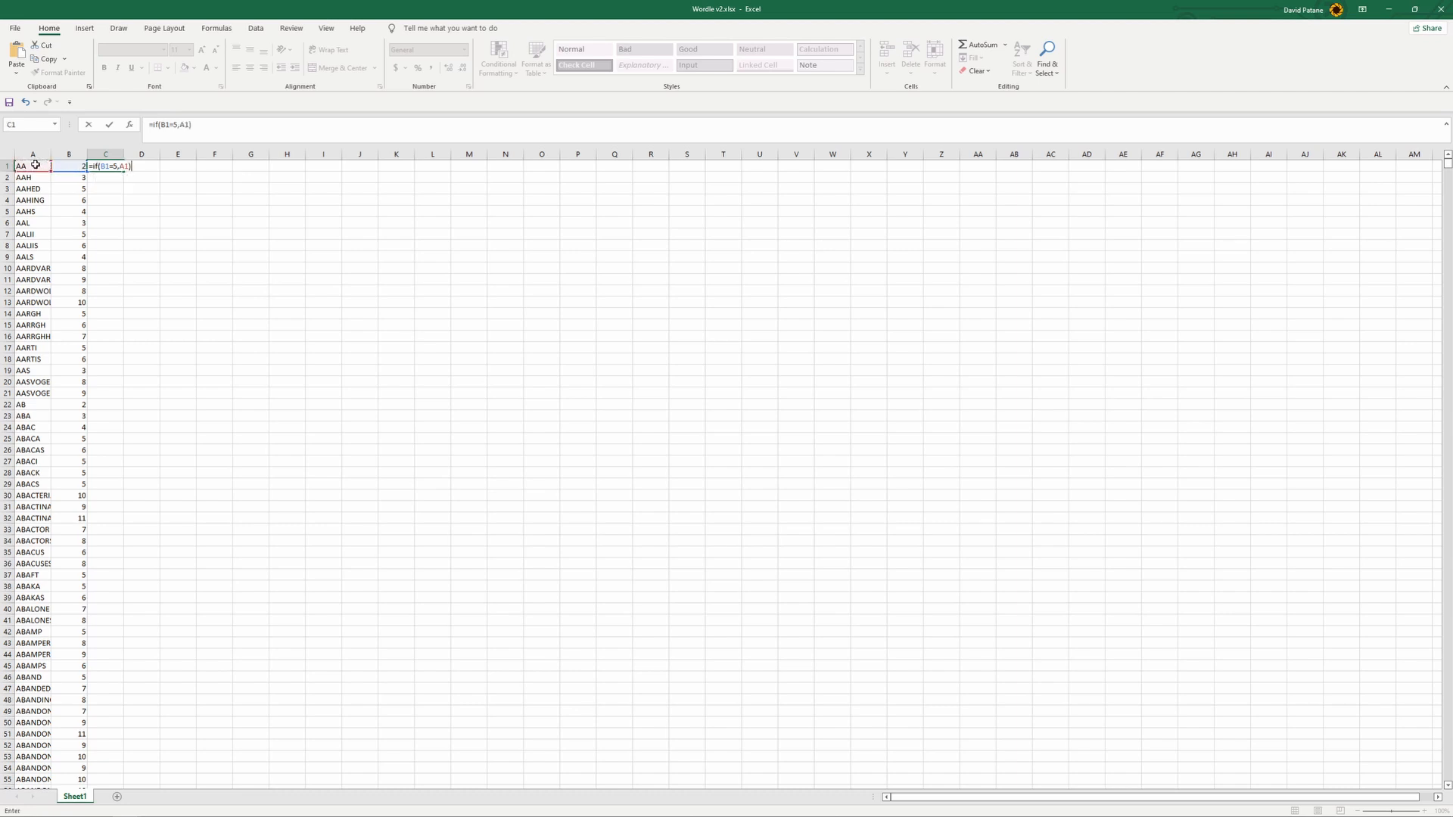
key(ctrl+Return)
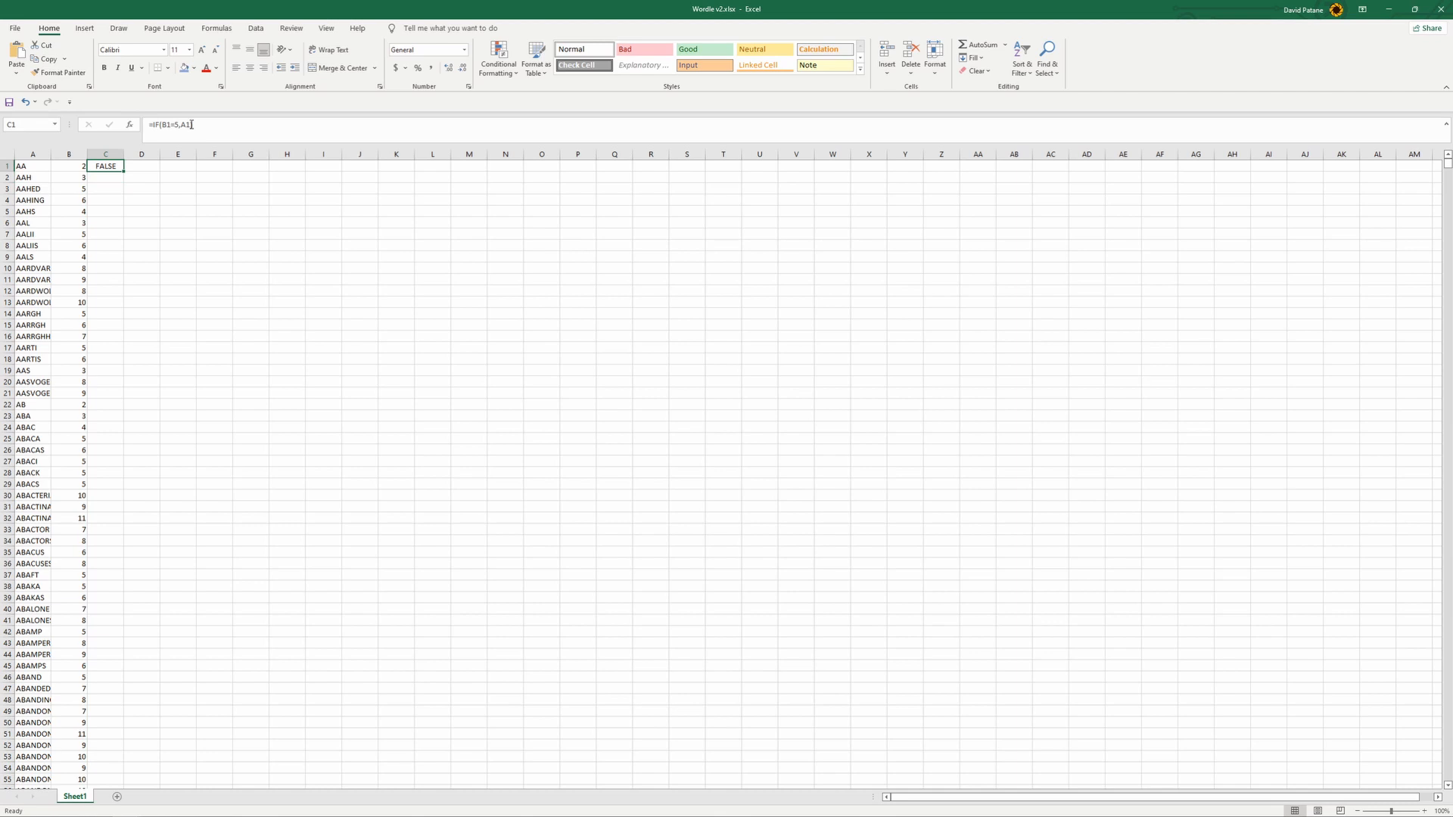
- Add an empty string "" as the value-if-false argument of the IF formula in C1
click(192, 124)
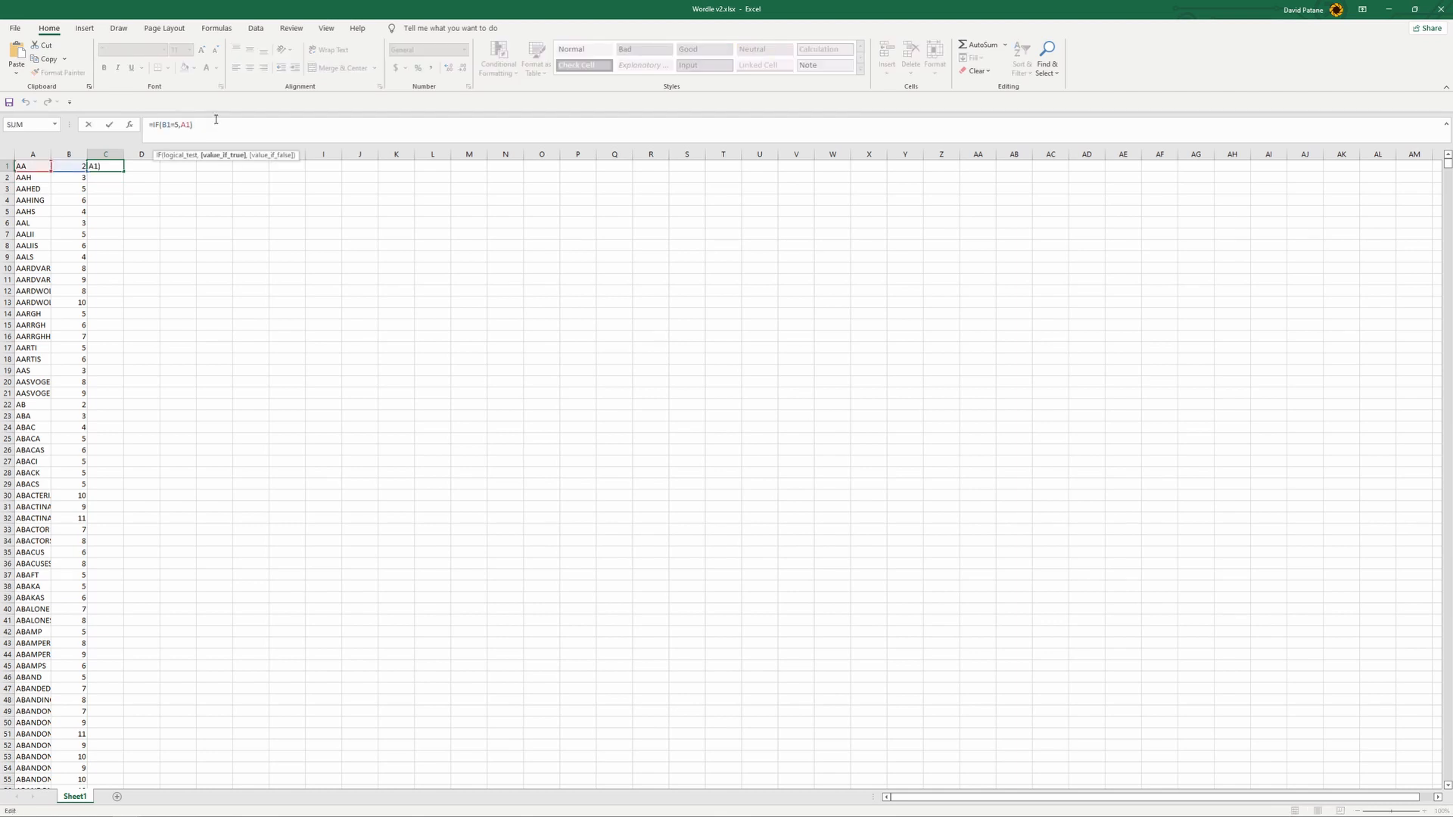
text(,"")
key(Return)
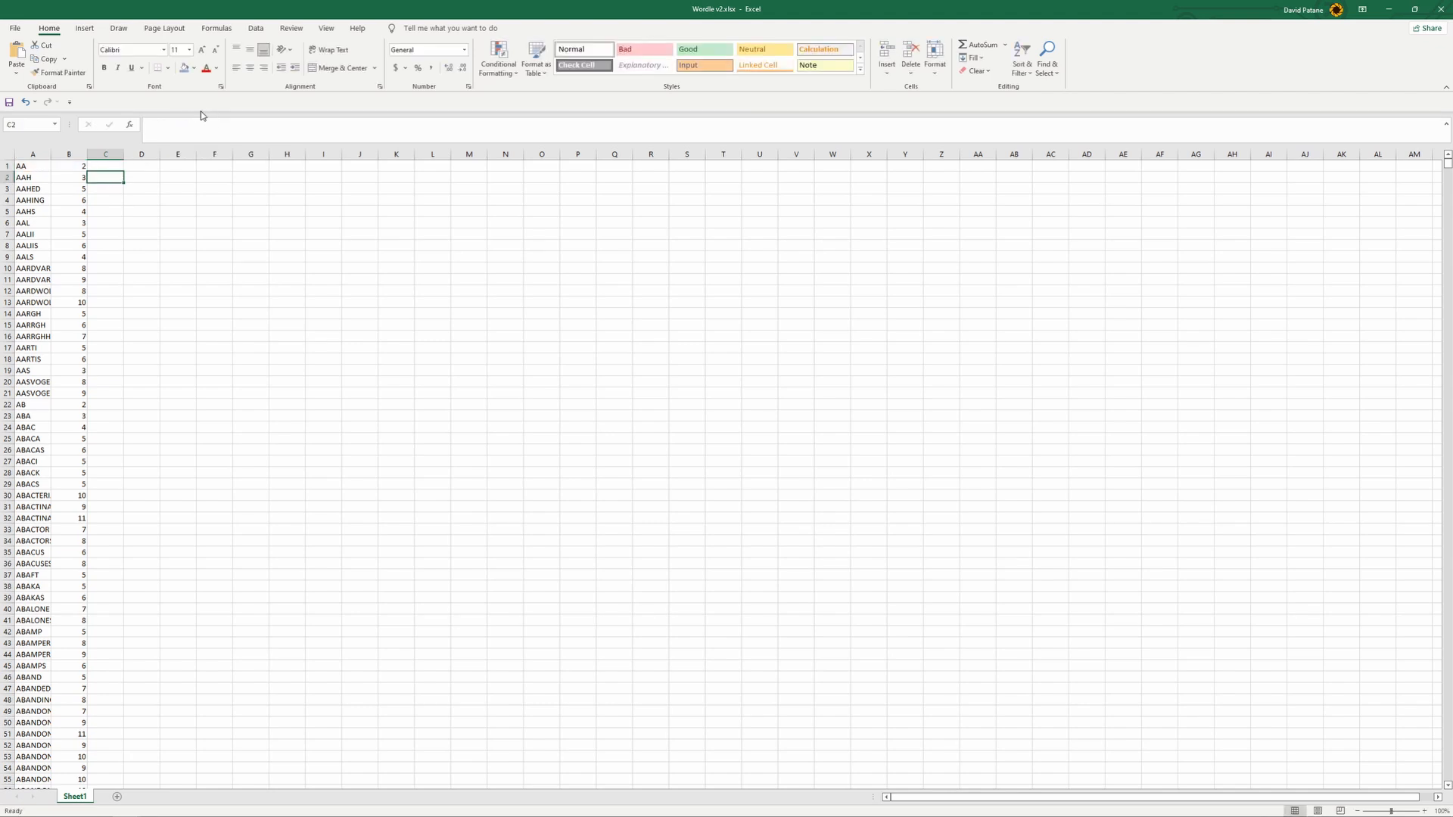
- Fill the C1 formula =IF(B1=5,A1,"") through the whole of column C
click(109, 167)
drag(205, 124, 147, 126)
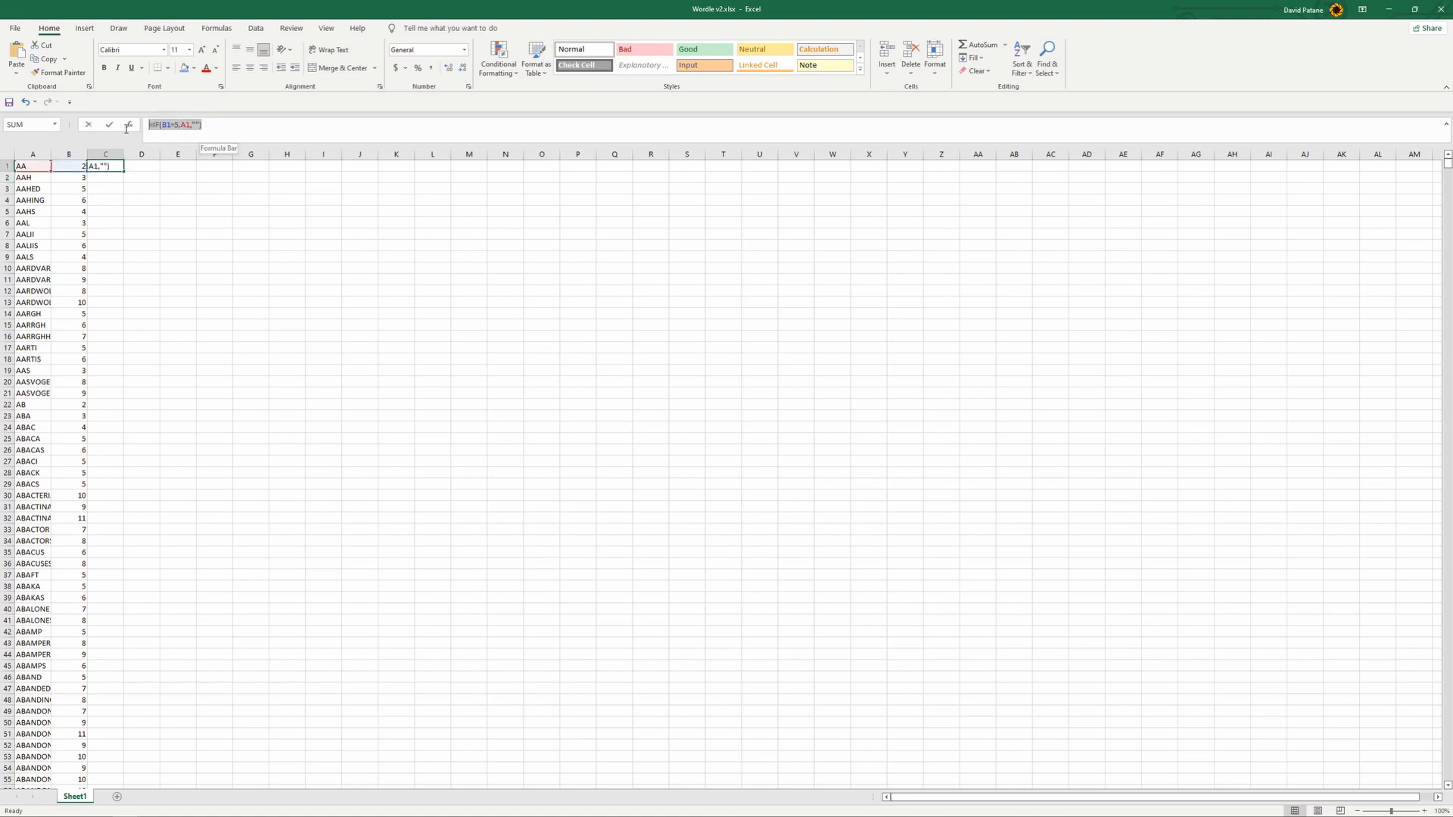
key(Escape)
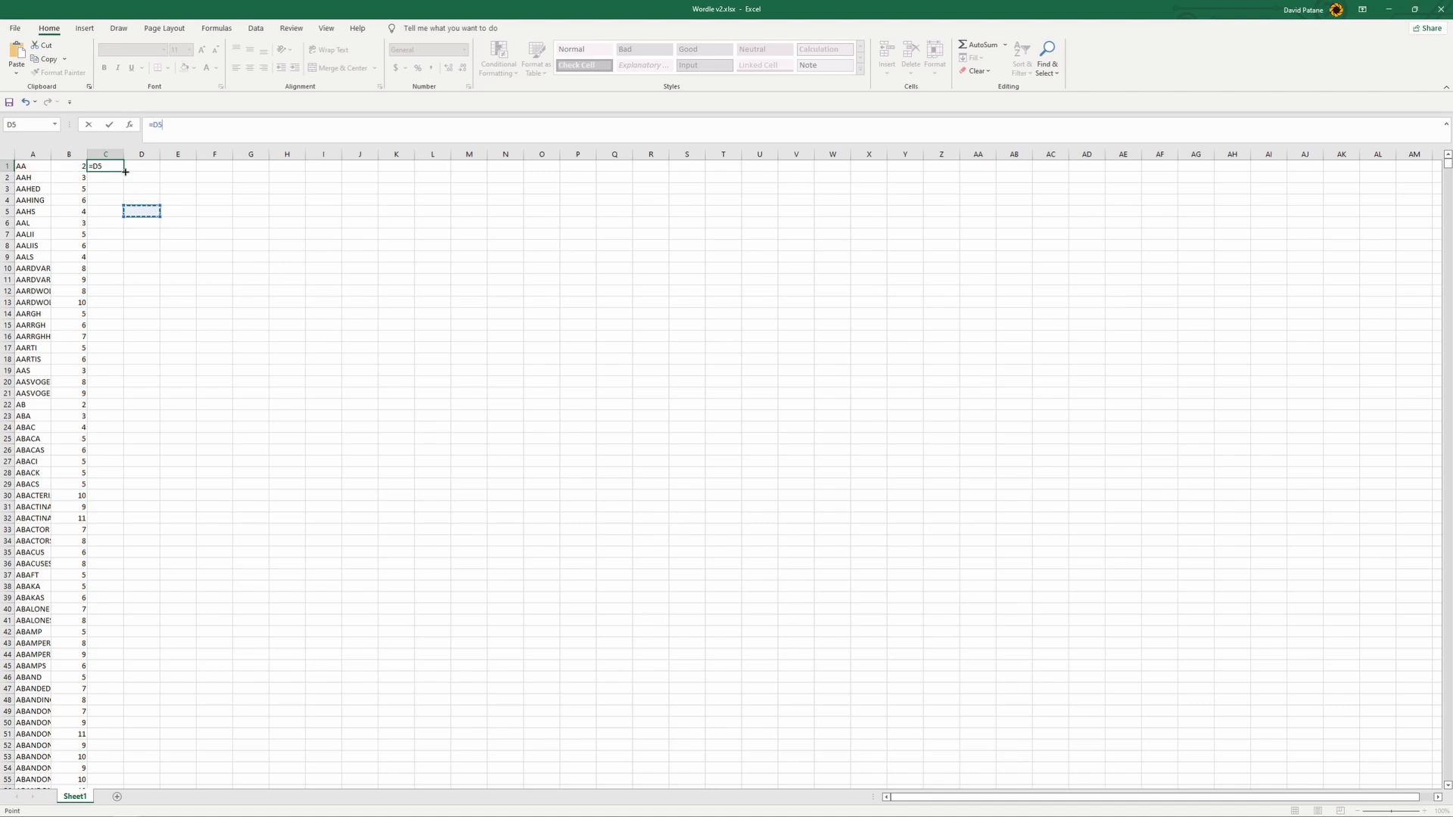
click(110, 150)
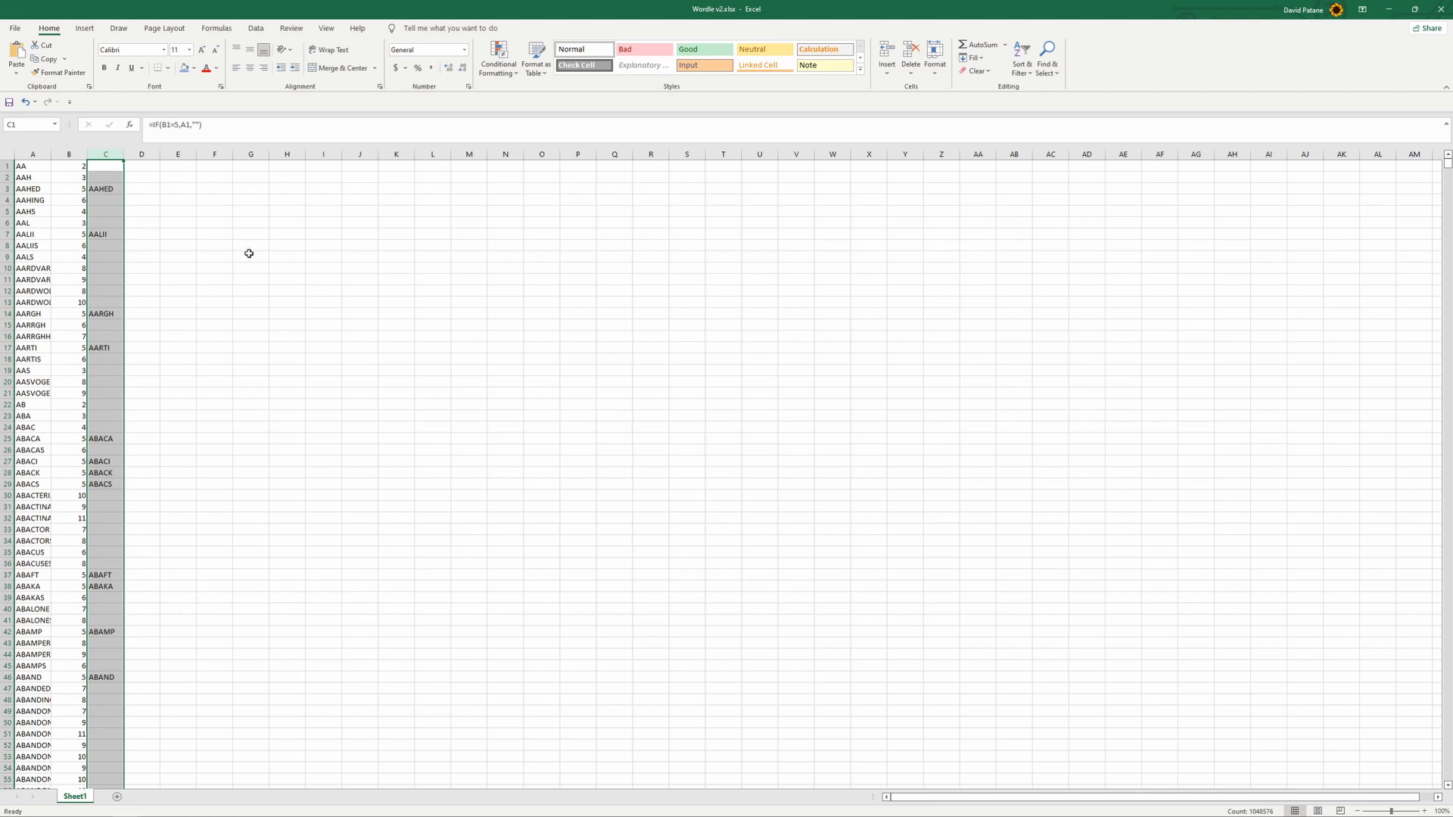
click(294, 291)
- Copy column C into column H as values only and compare an empty cell in both columns
click(107, 154)
key(ctrl+c)
click(246, 154)
click(289, 152)
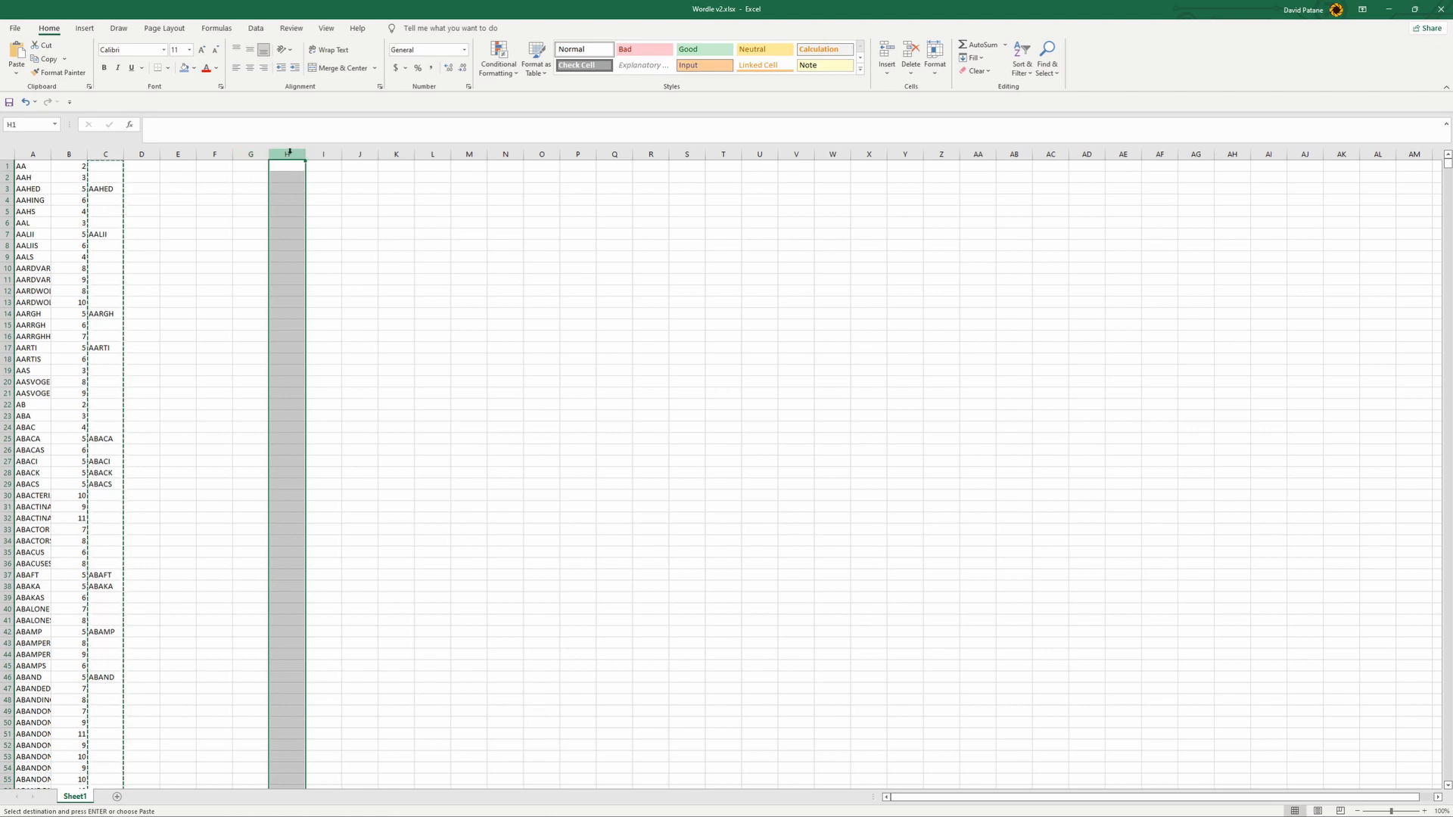
right_click(289, 153)
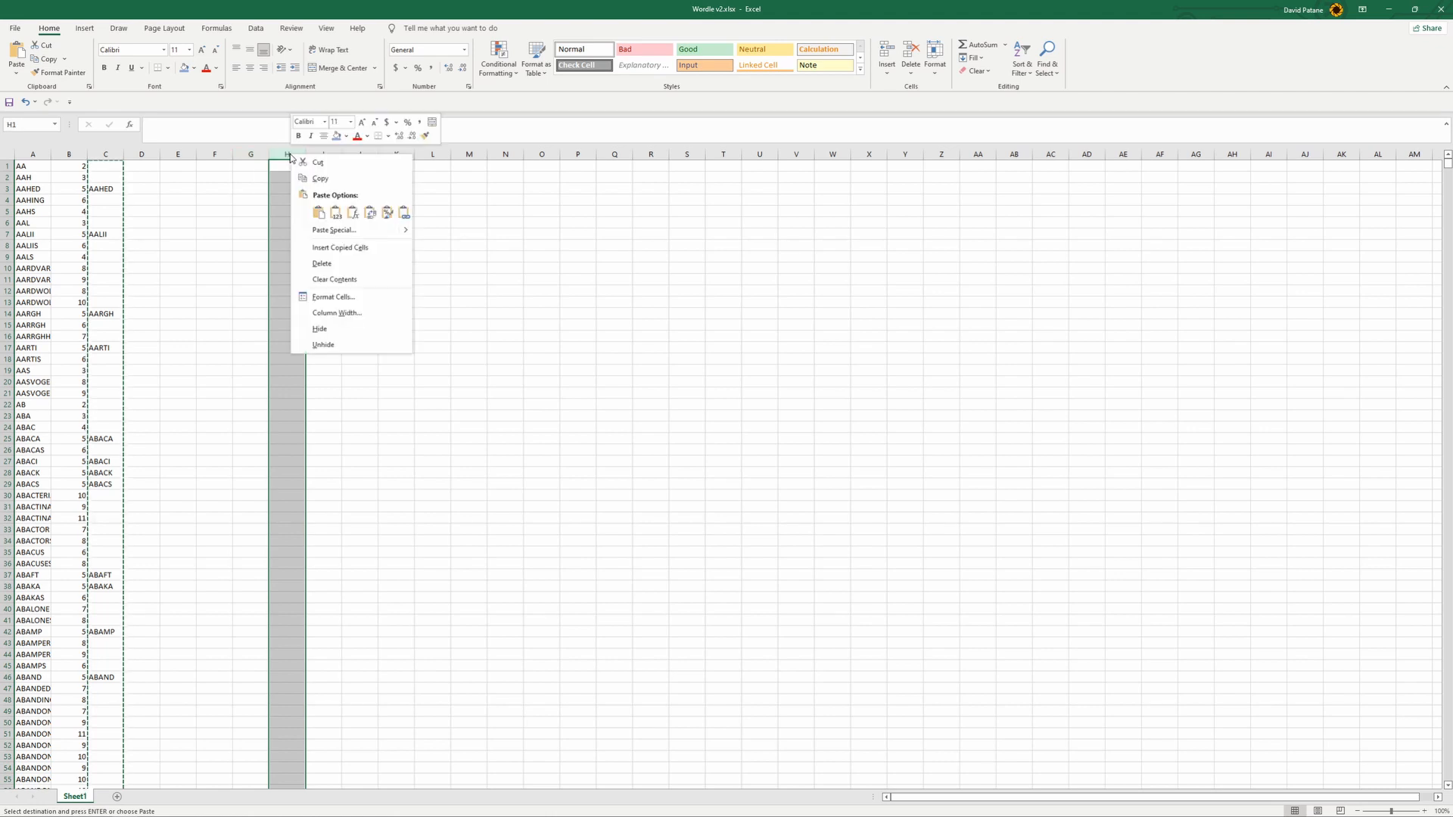
click(334, 217)
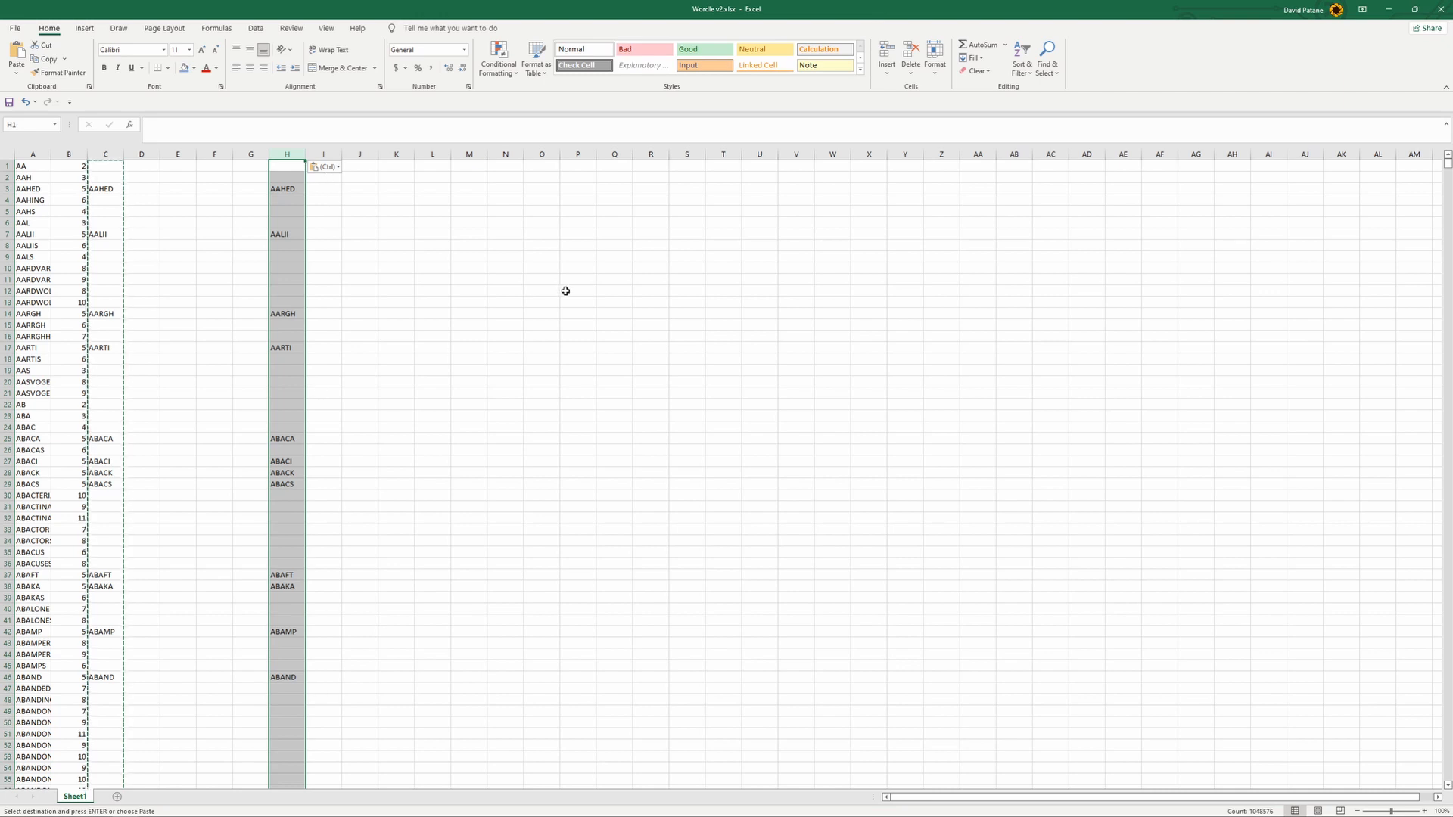
click(396, 302)
click(221, 251)
click(105, 211)
click(287, 211)
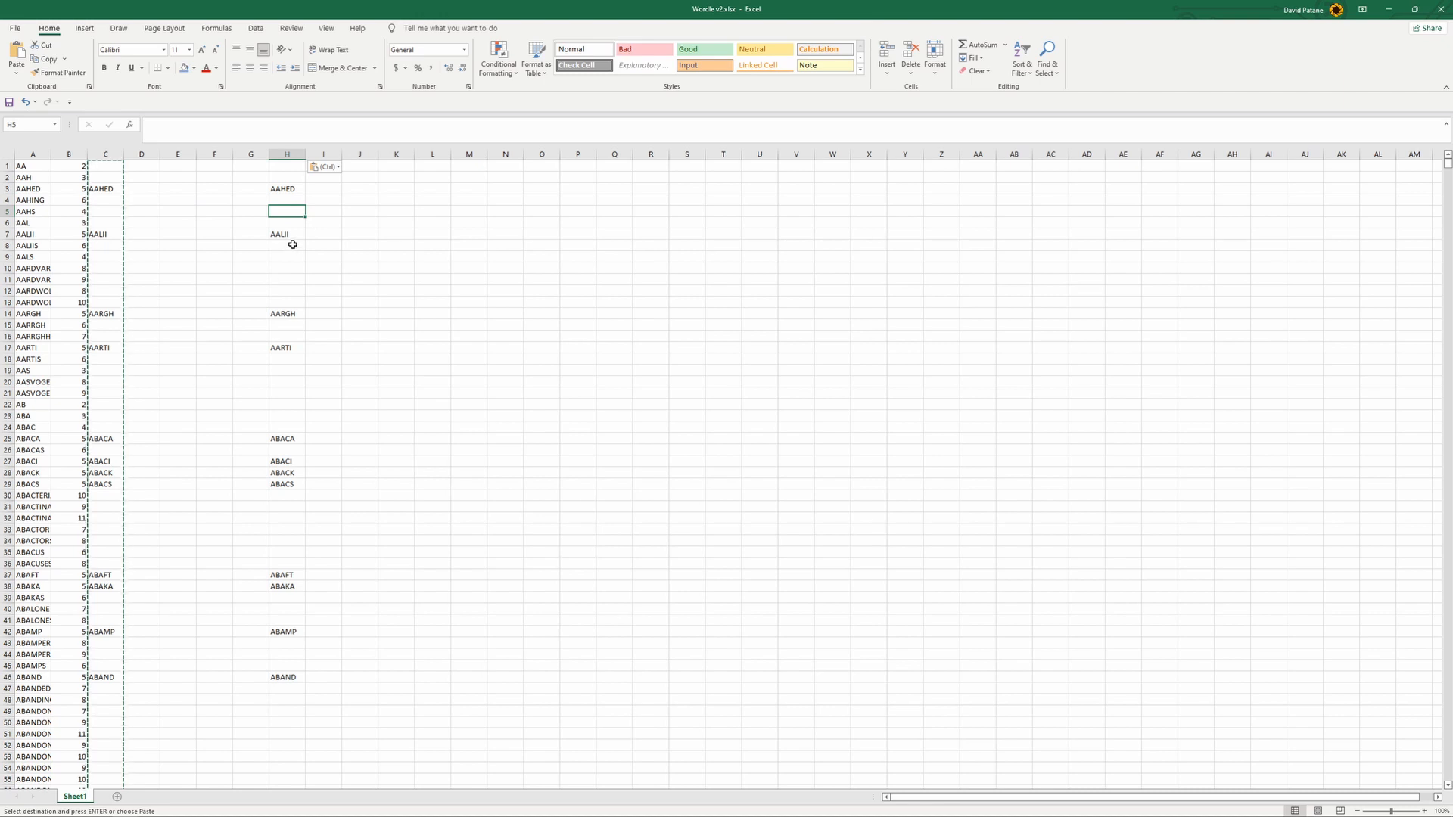
- Sort column H in descending order, Z to A, to bring the five-letter words together
click(287, 154)
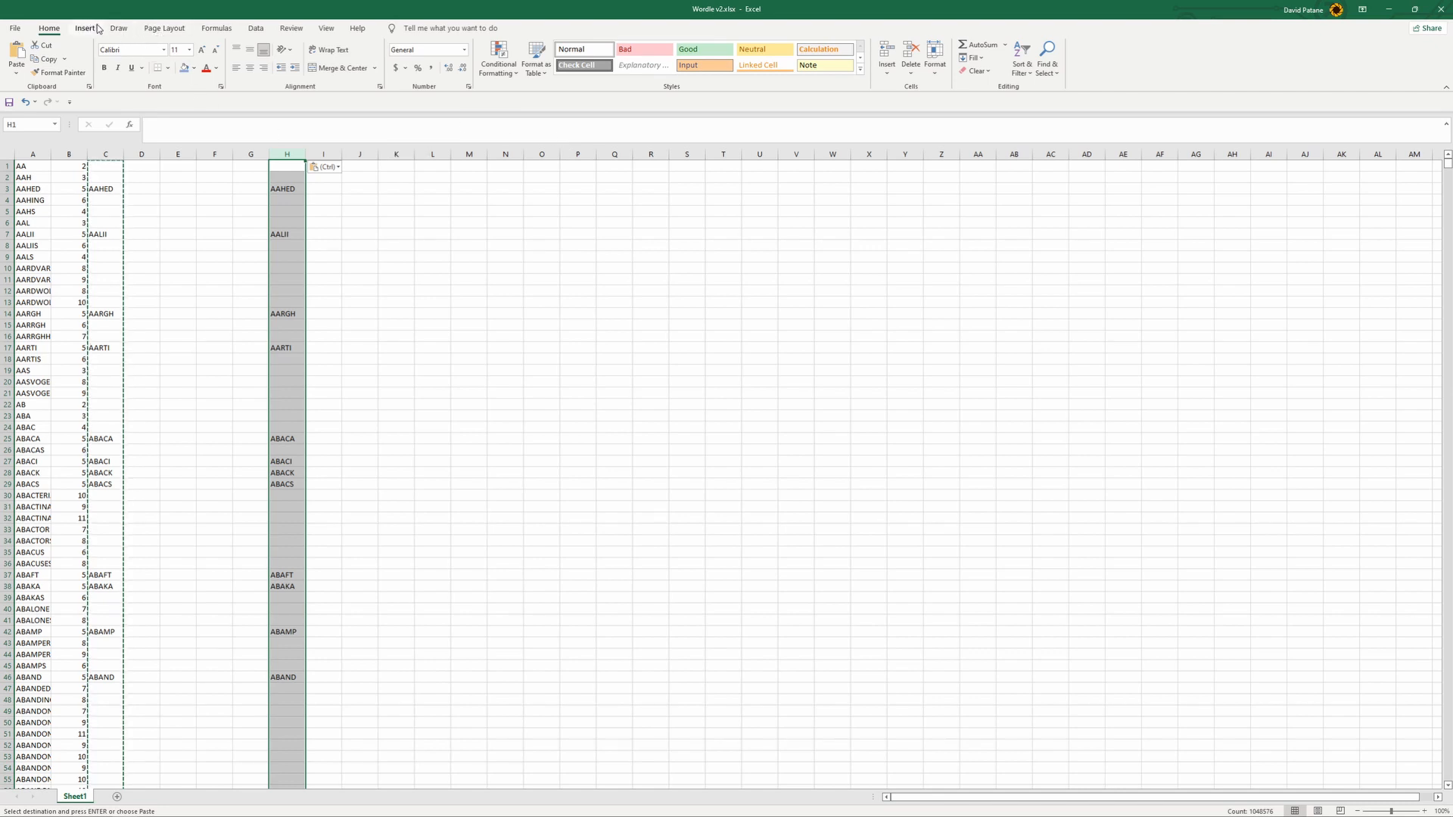
click(256, 28)
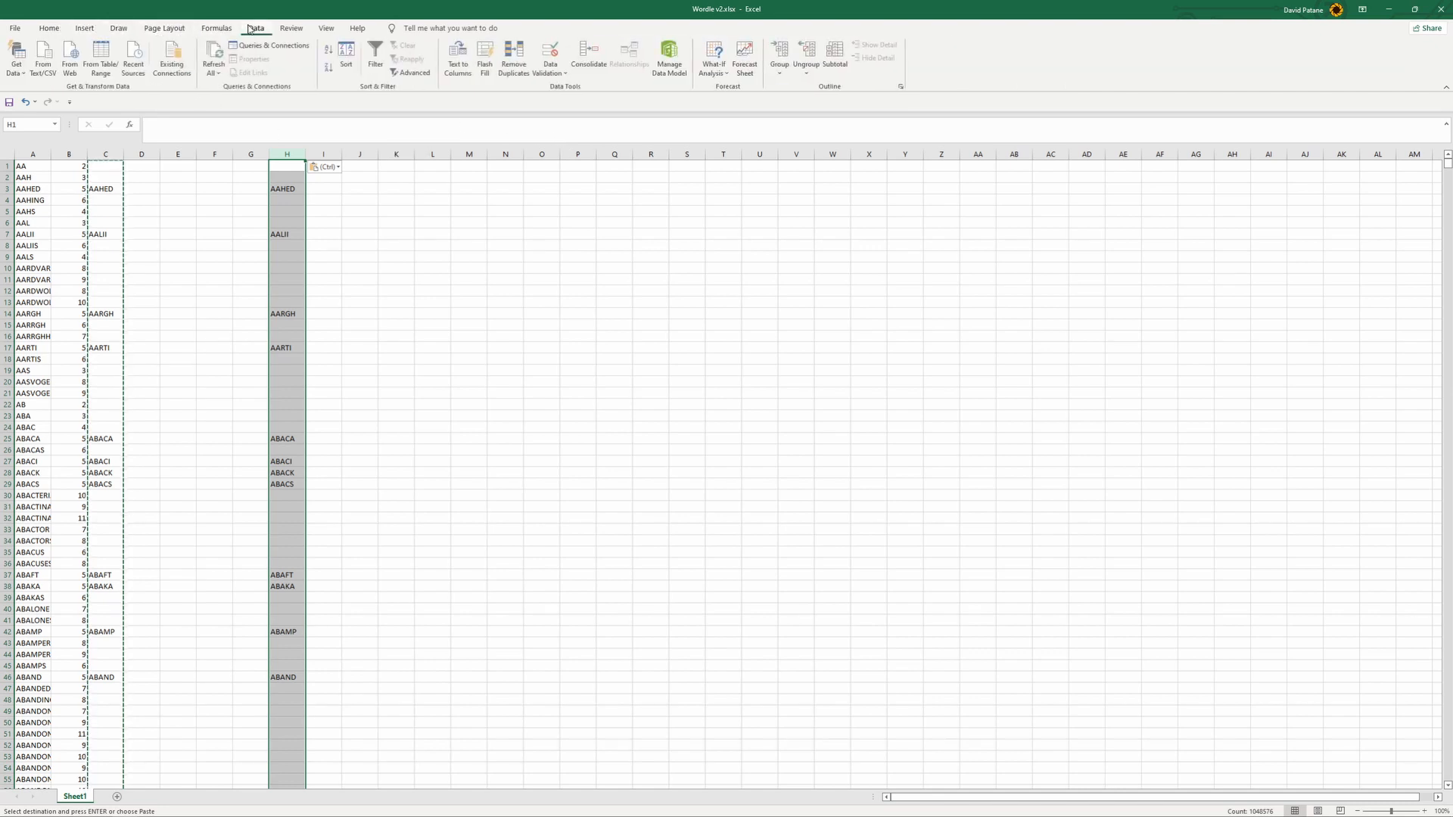
click(329, 54)
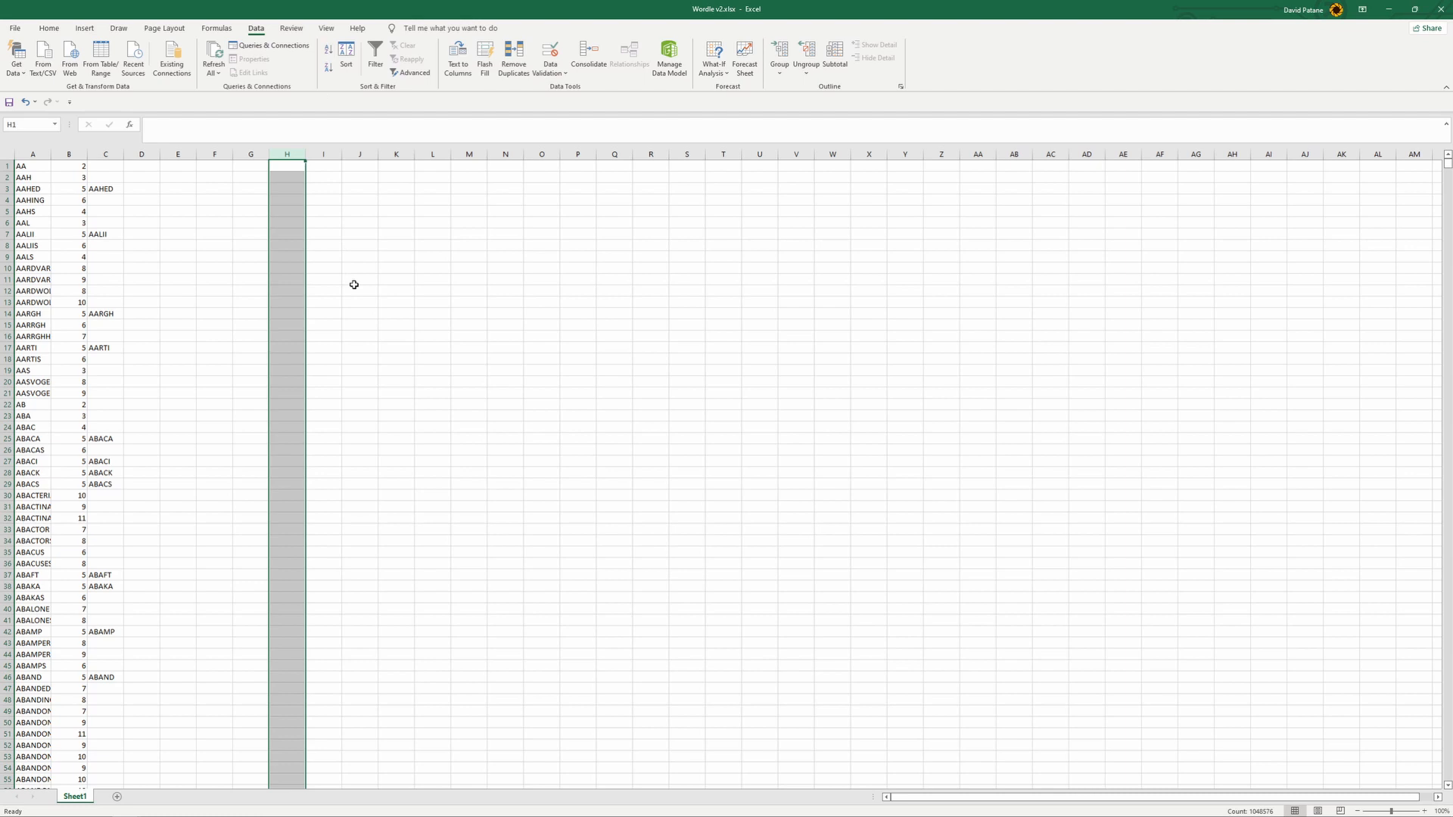
click(329, 69)
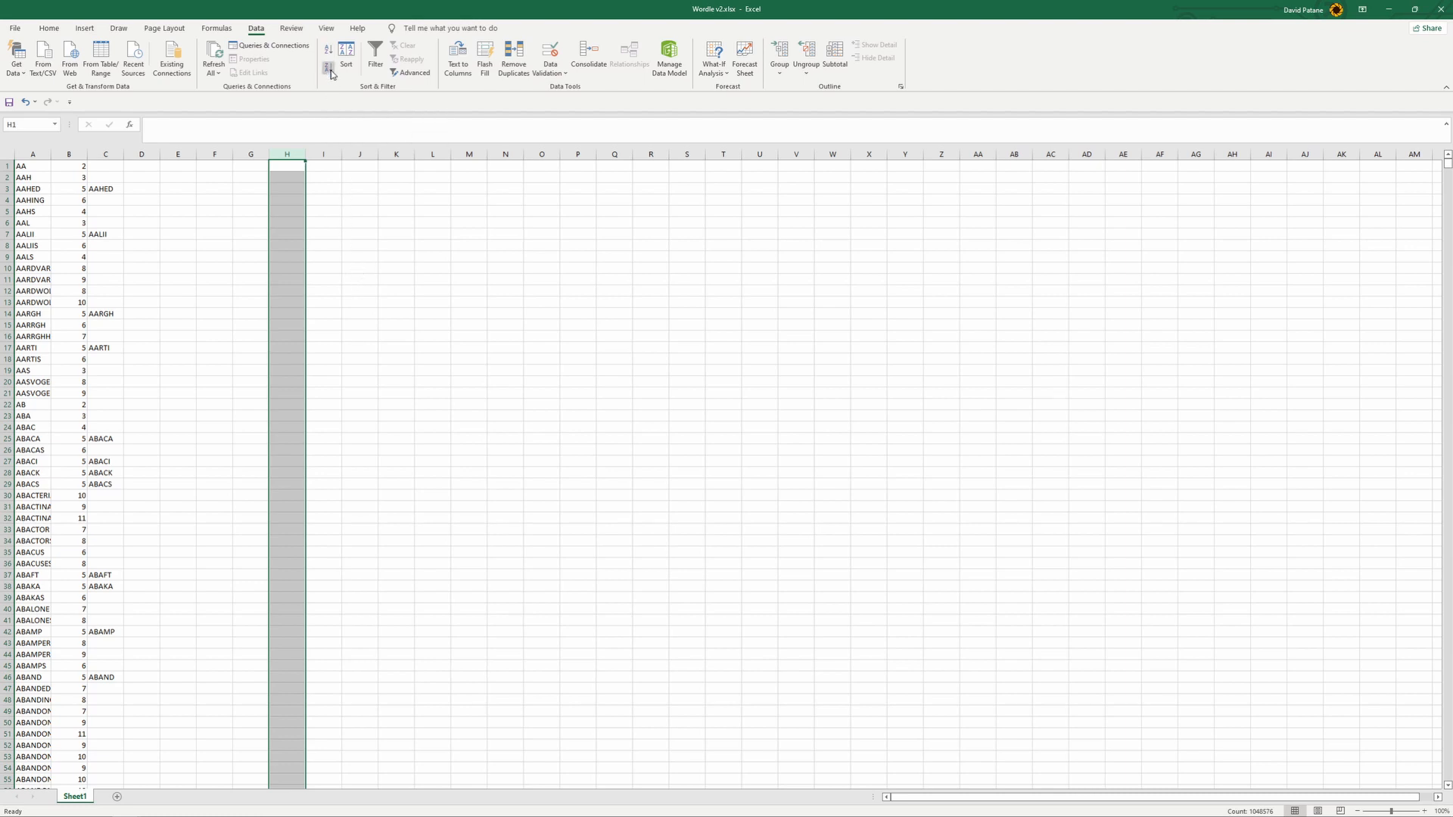
- Clear the FALSE entry from cell H1 above the sorted words
click(362, 229)
click(289, 166)
key(Delete)
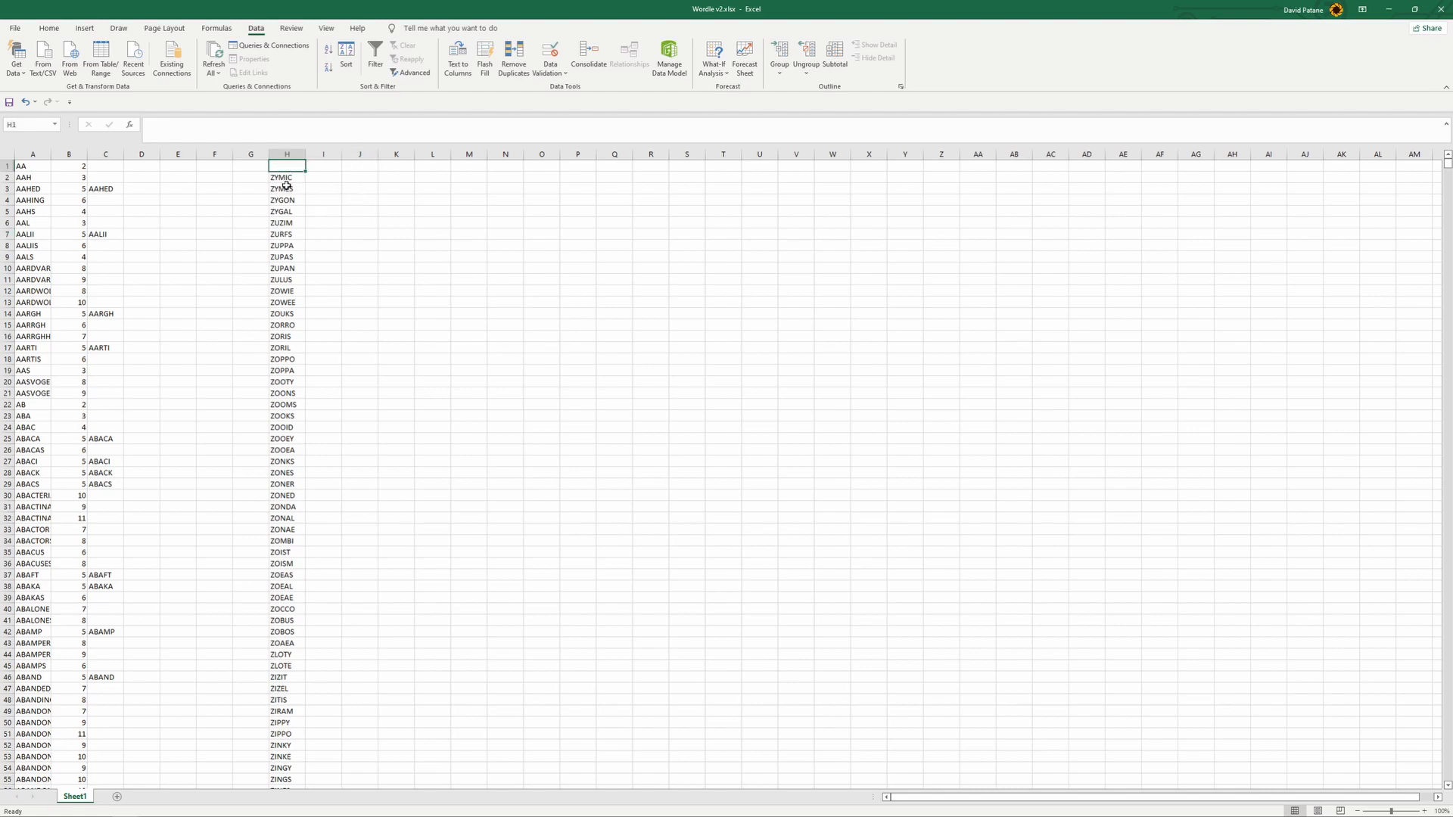
- Copy the five-letter words in column H, from H2 down, as values into A1 of a new sheet and sort them A to Z
drag(286, 177, 293, 815)
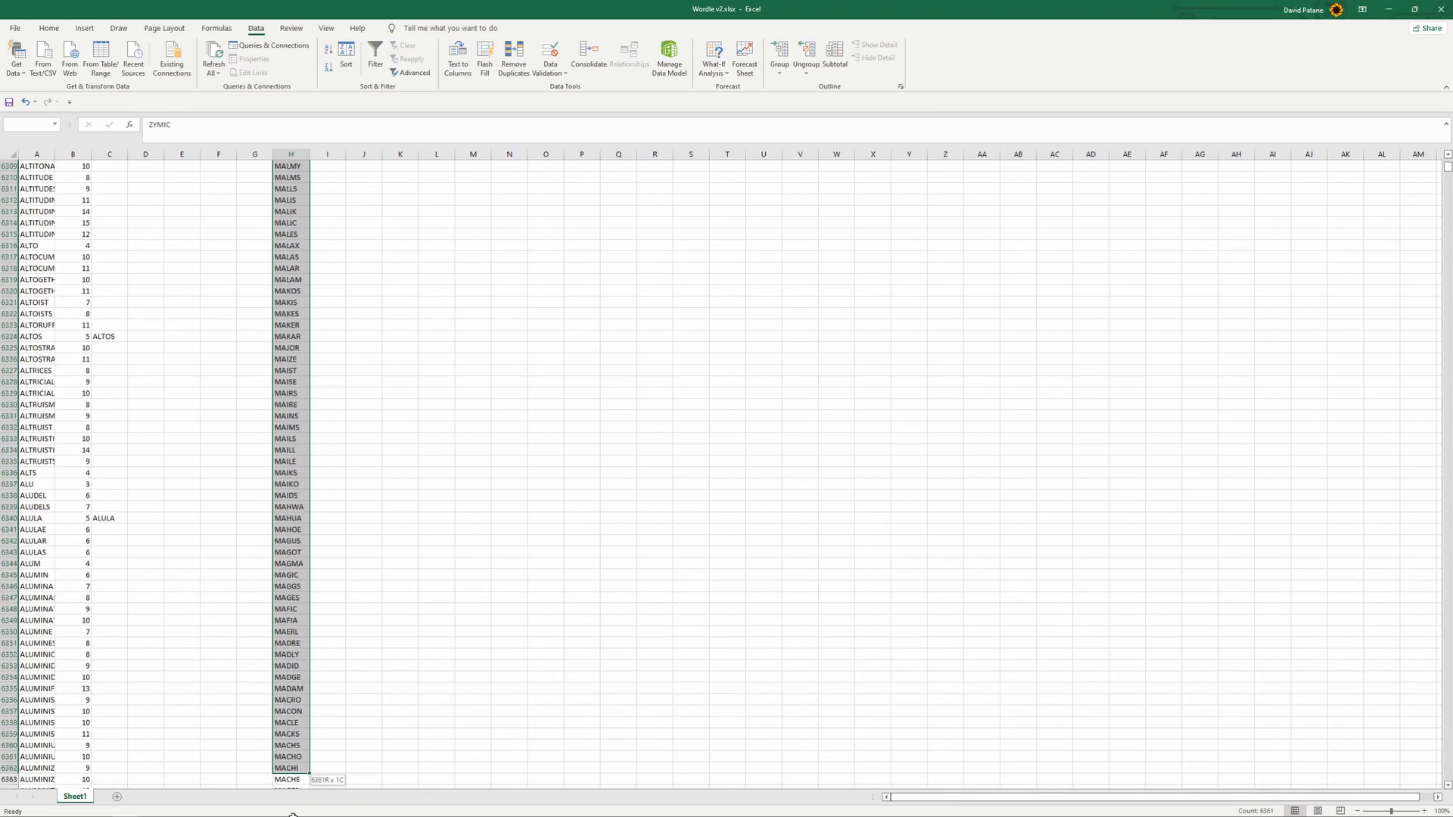
drag(293, 815, 301, 666)
key(ctrl+c)
click(117, 796)
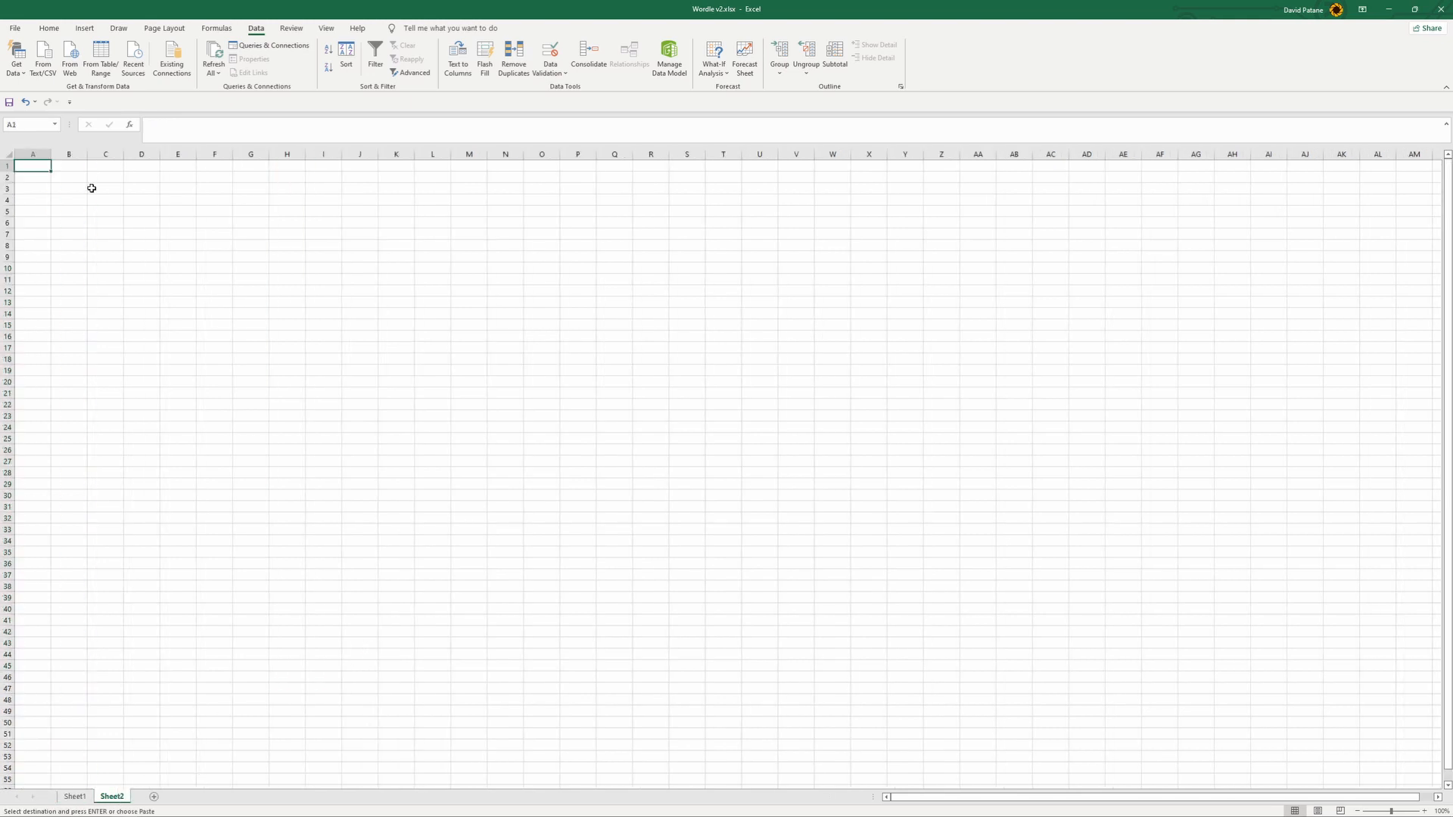
right_click(35, 164)
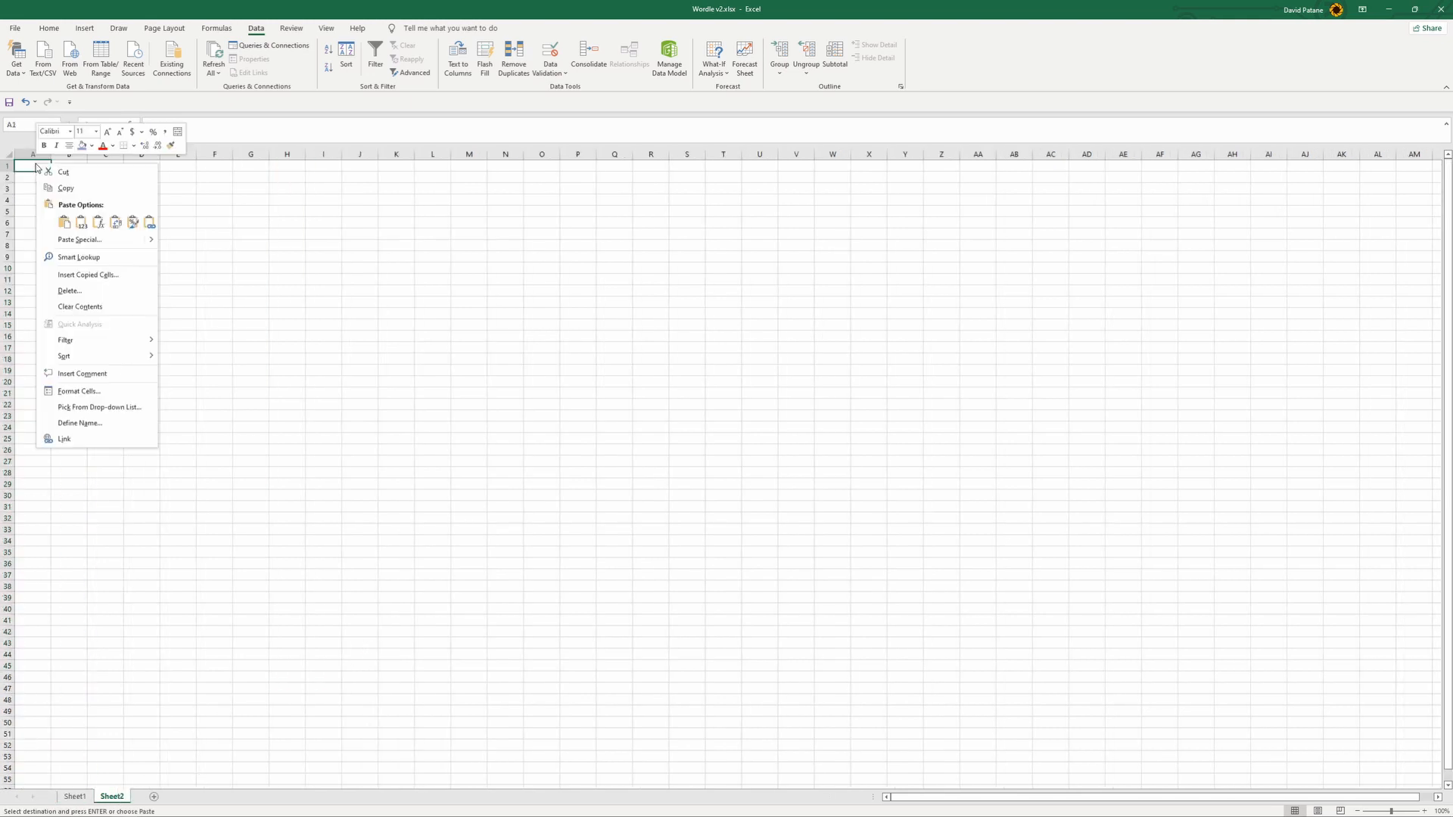
click(81, 222)
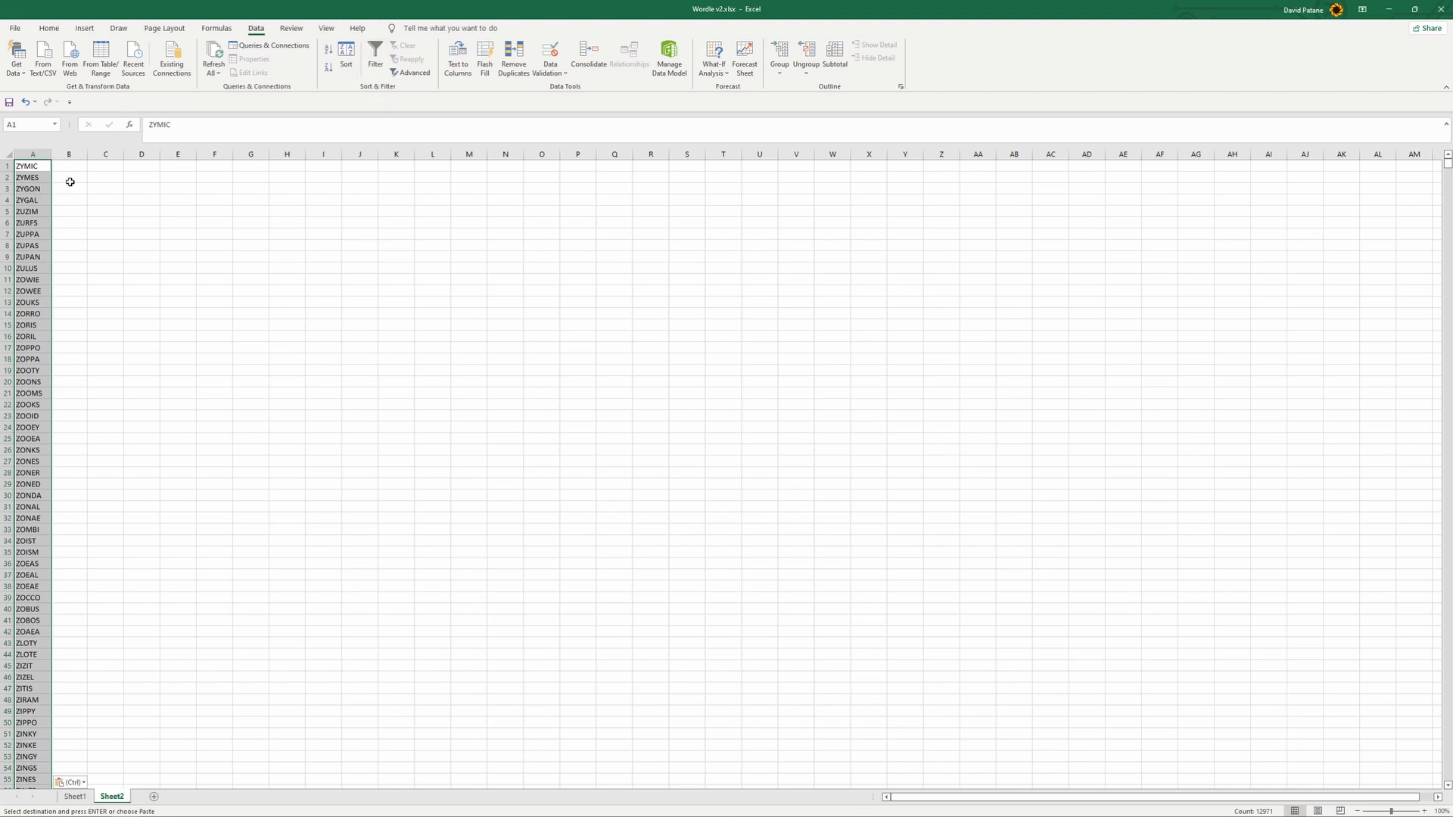
click(327, 52)
click(118, 288)
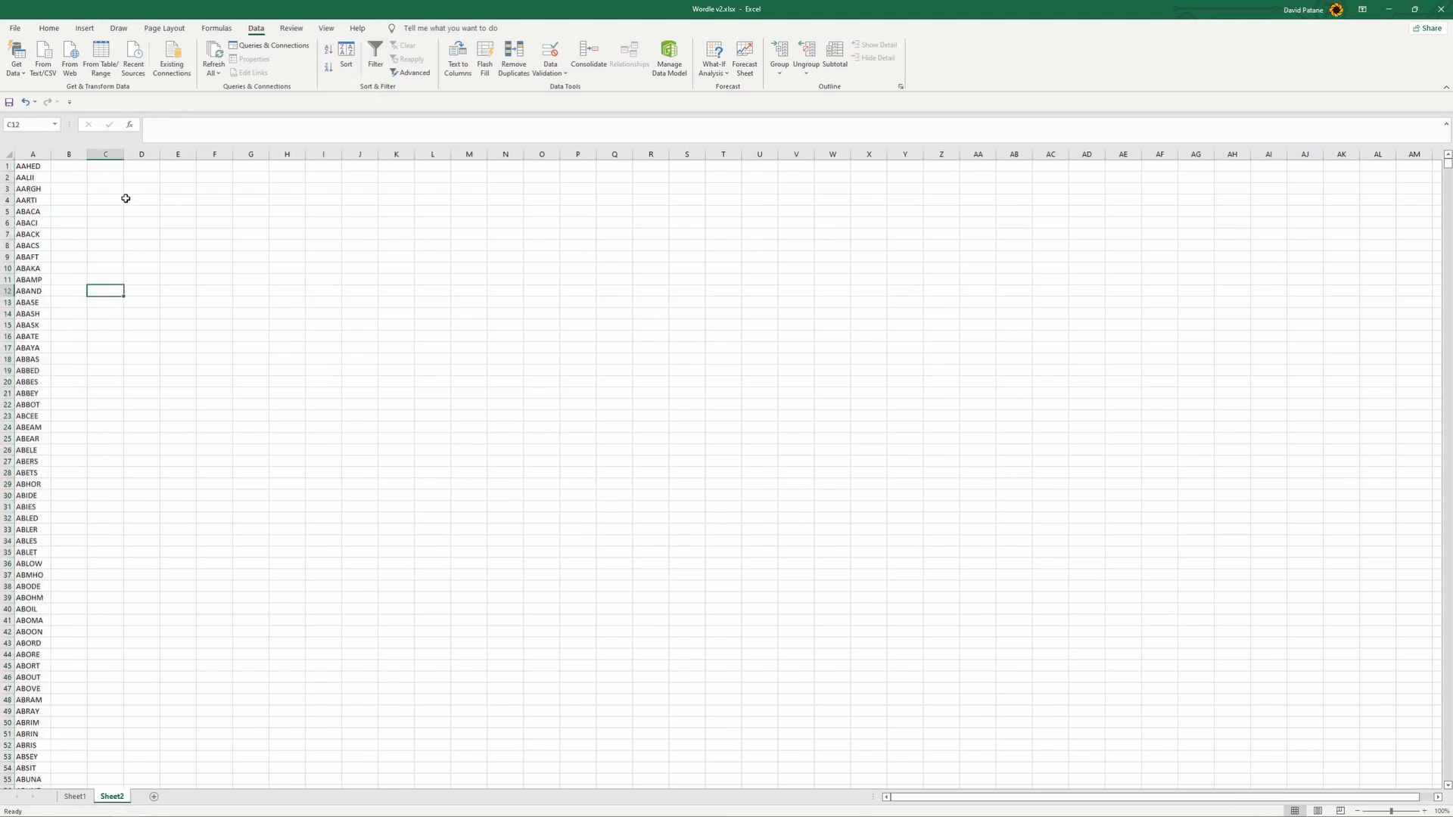
- Delete Sheet1 with the original word list from the workbook
click(80, 798)
right_click(80, 798)
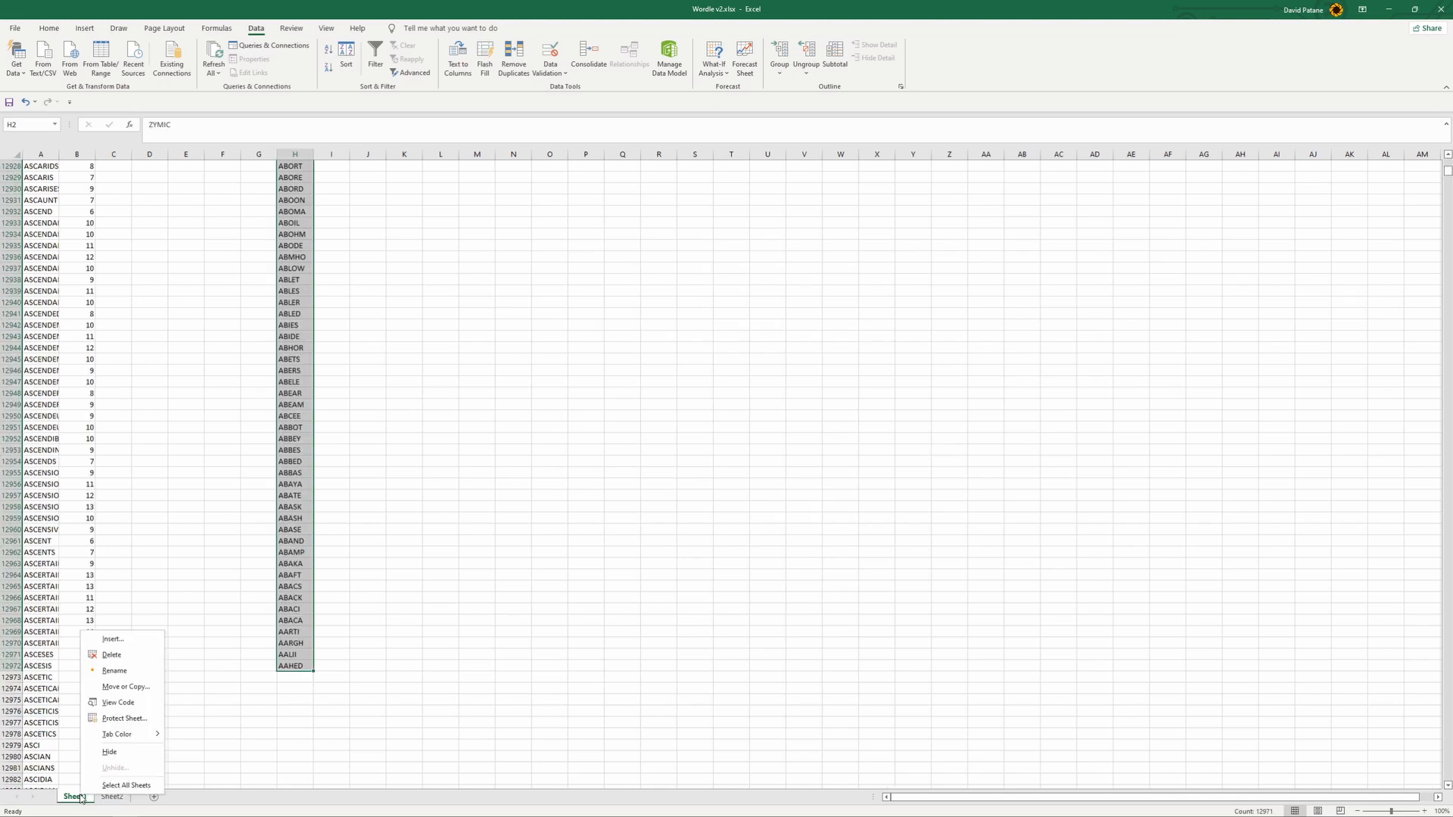
click(126, 656)
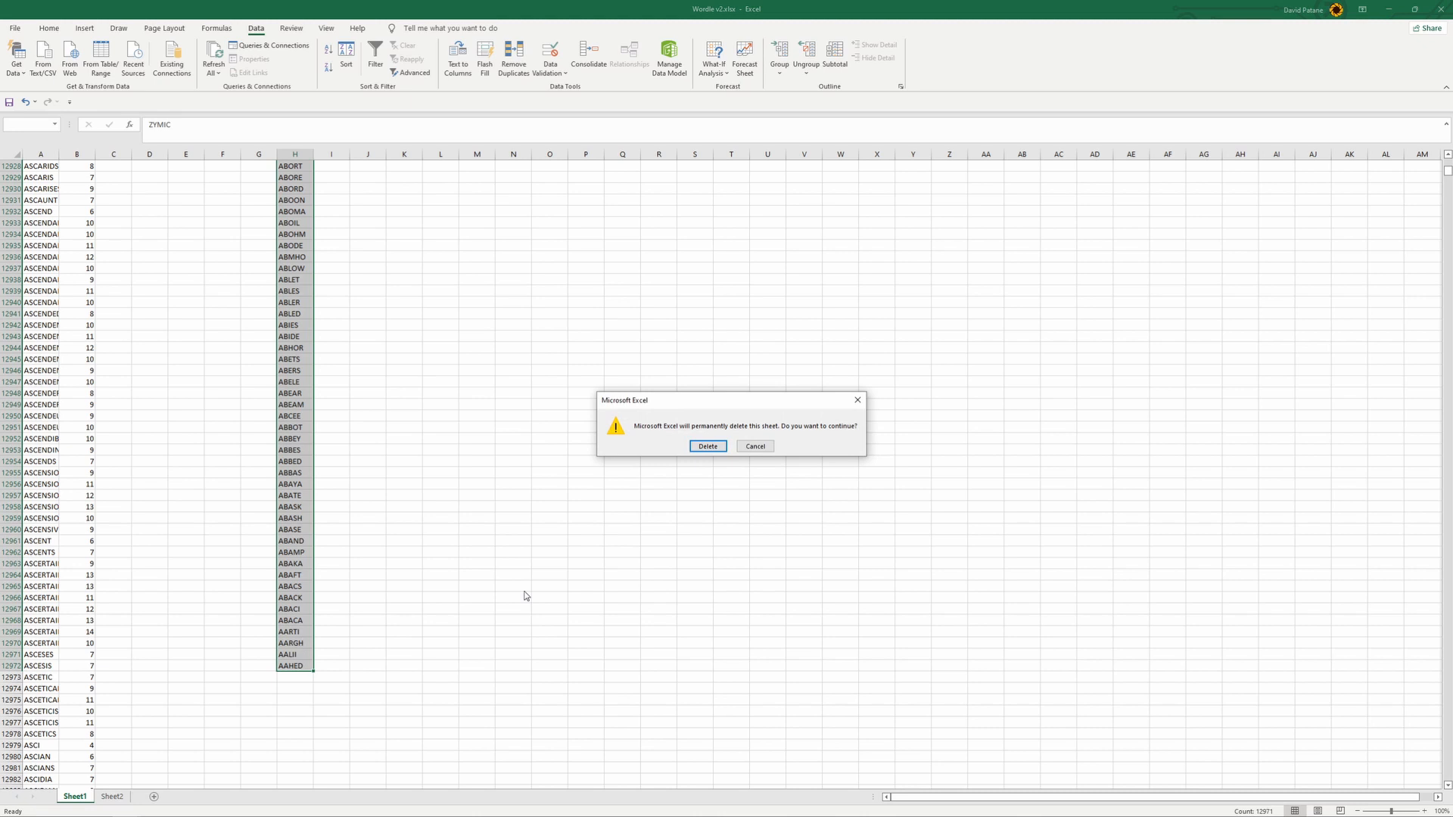
click(707, 446)
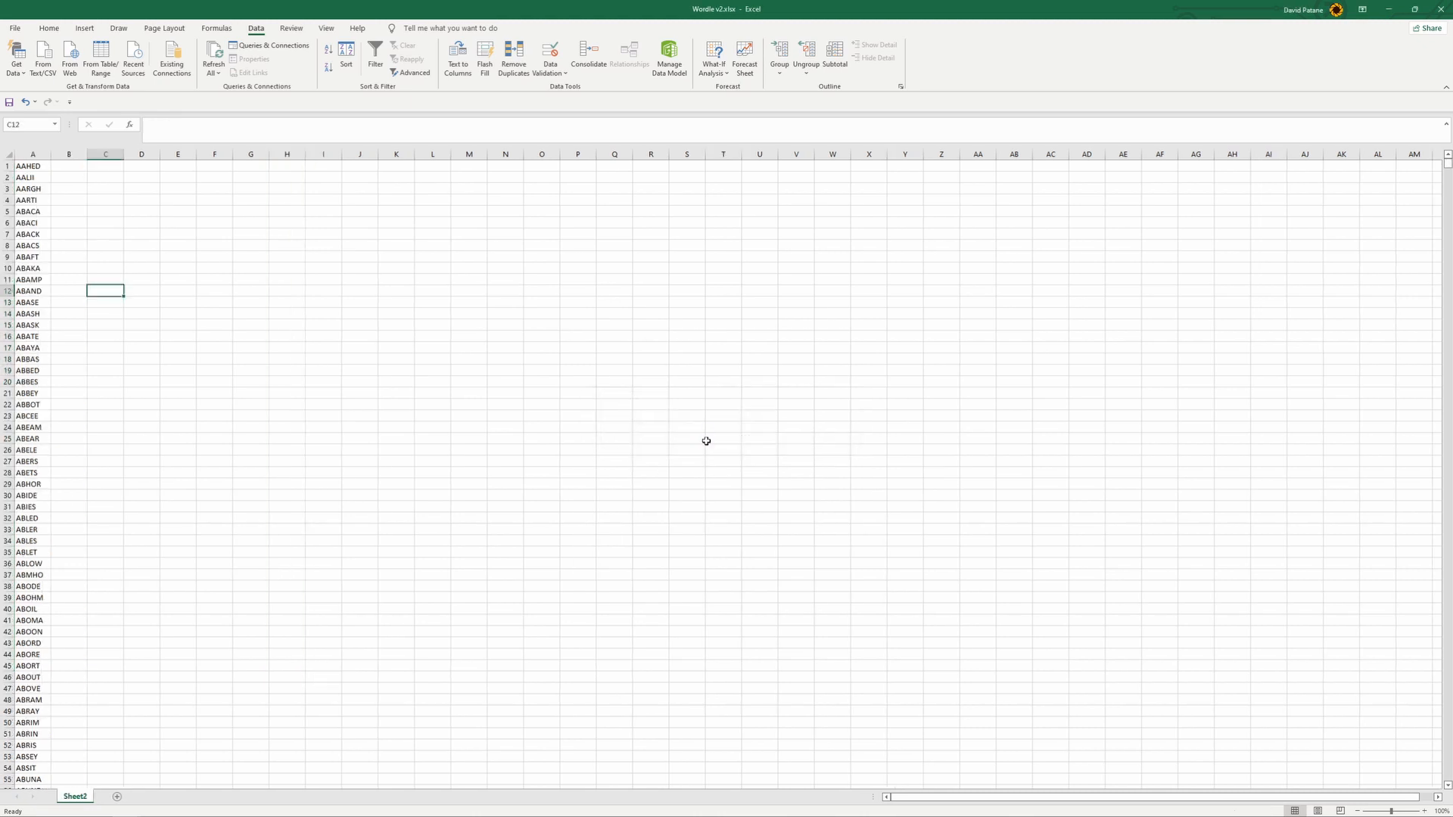
- Insert an empty column before the sorted word list
click(32, 154)
right_click(32, 155)
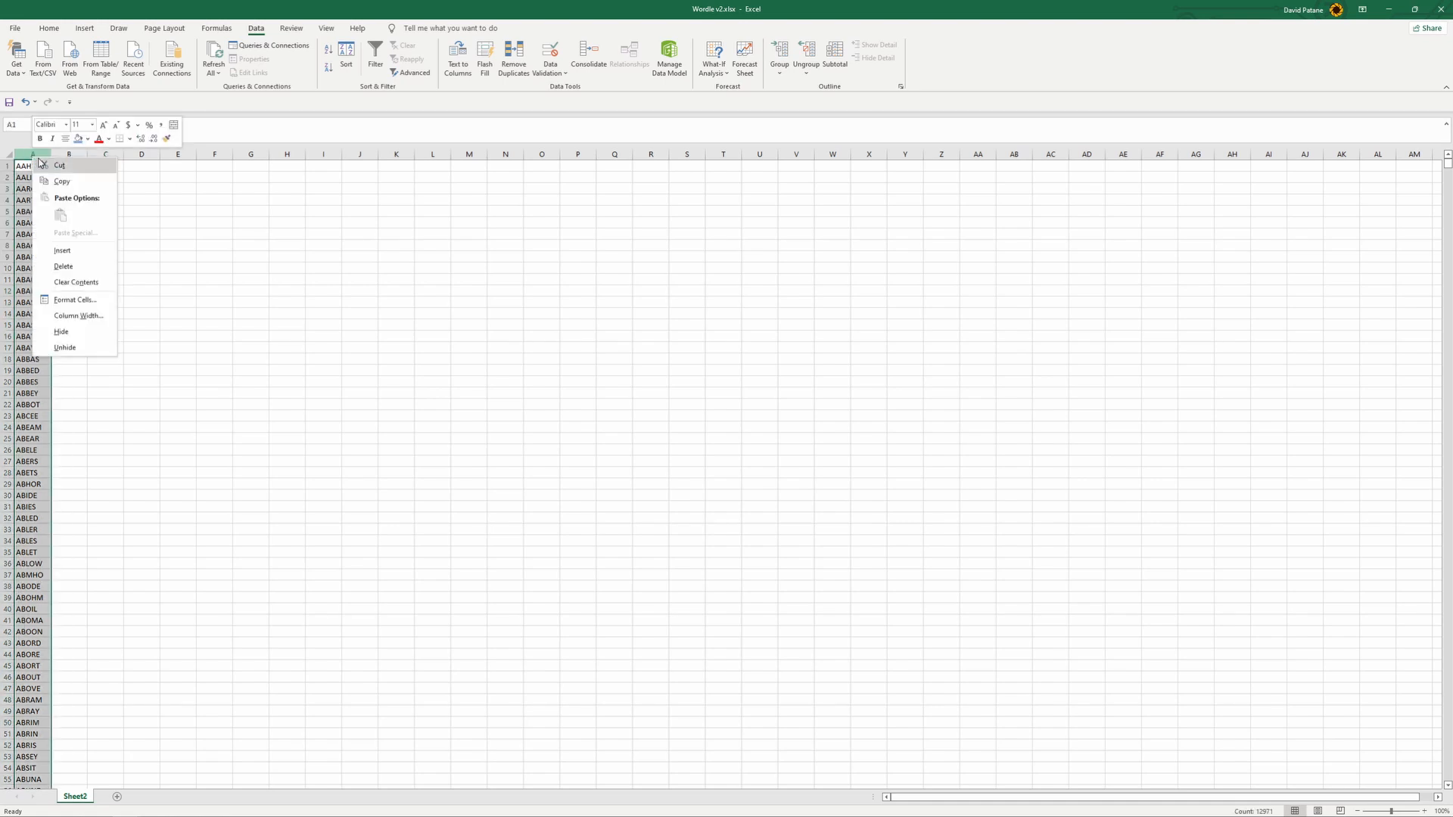
click(71, 251)
- Number the words in column A by entering 1, 2, 3 from A1 and filling the series down to the last word
click(41, 165)
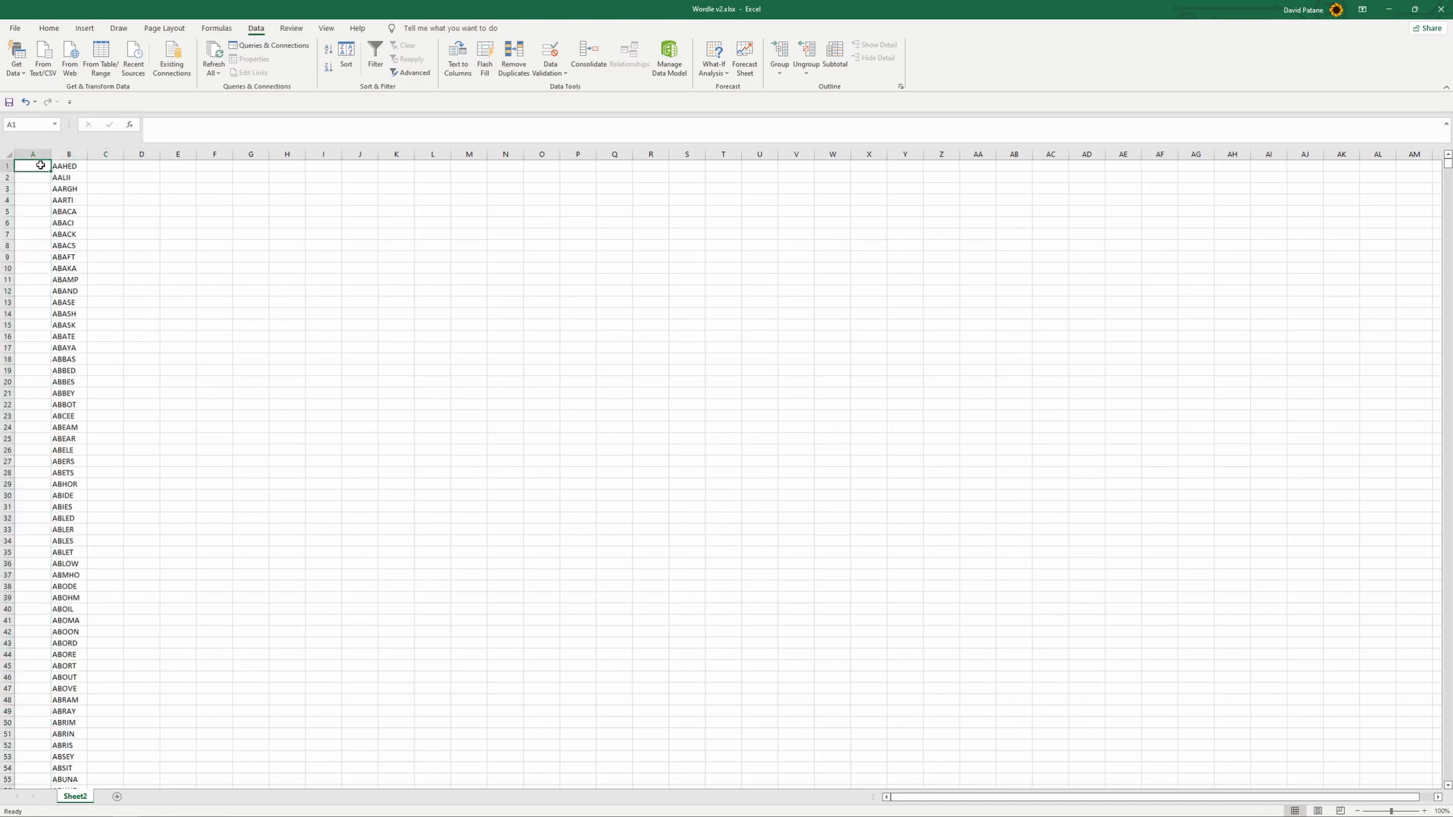
text(1)
key(Return)
text(2)
key(Return)
text(3)
key(Return)
drag(41, 165, 52, 206)
drag(85, 691, 73, 673)
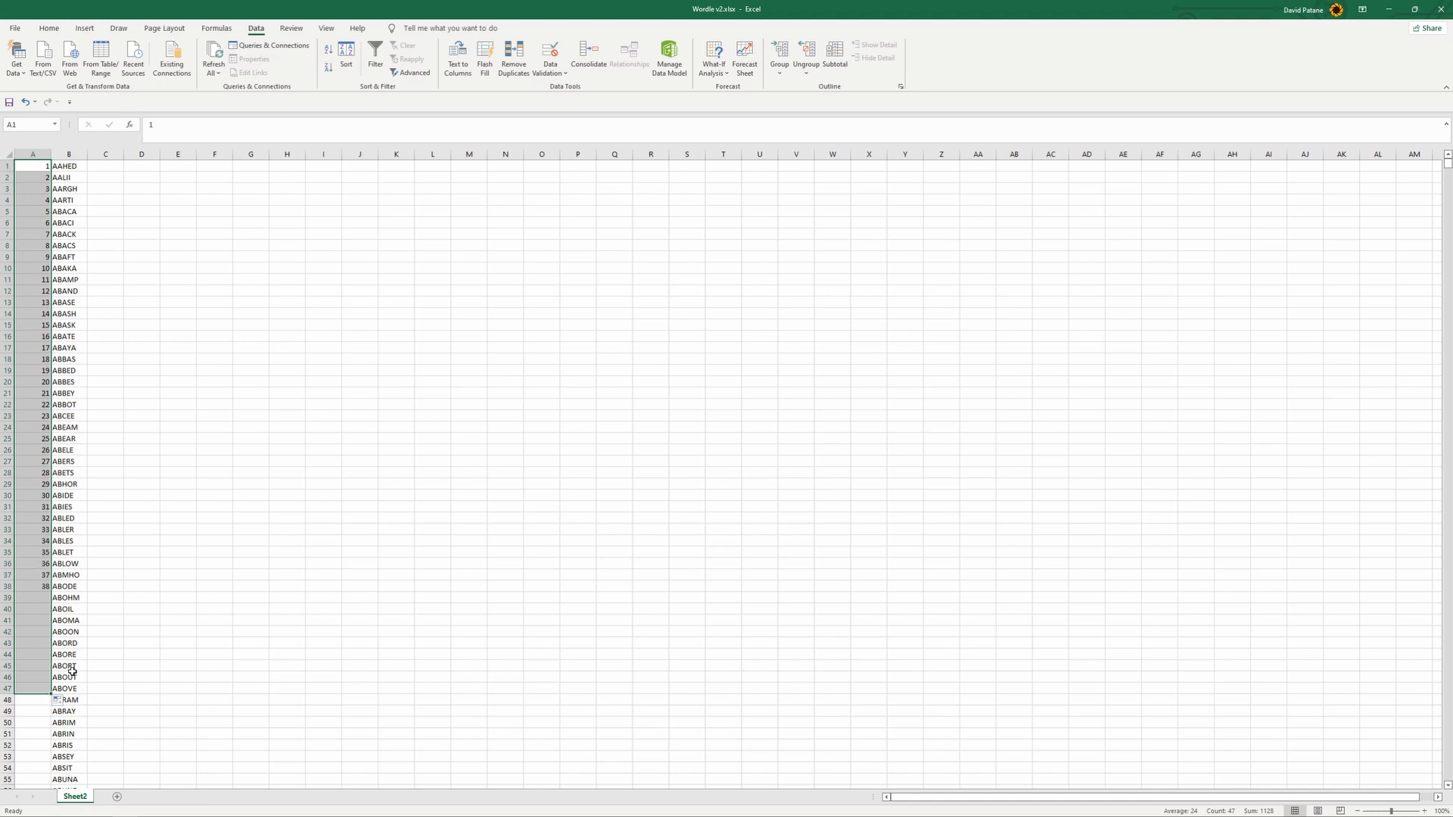
drag(51, 593, 85, 815)
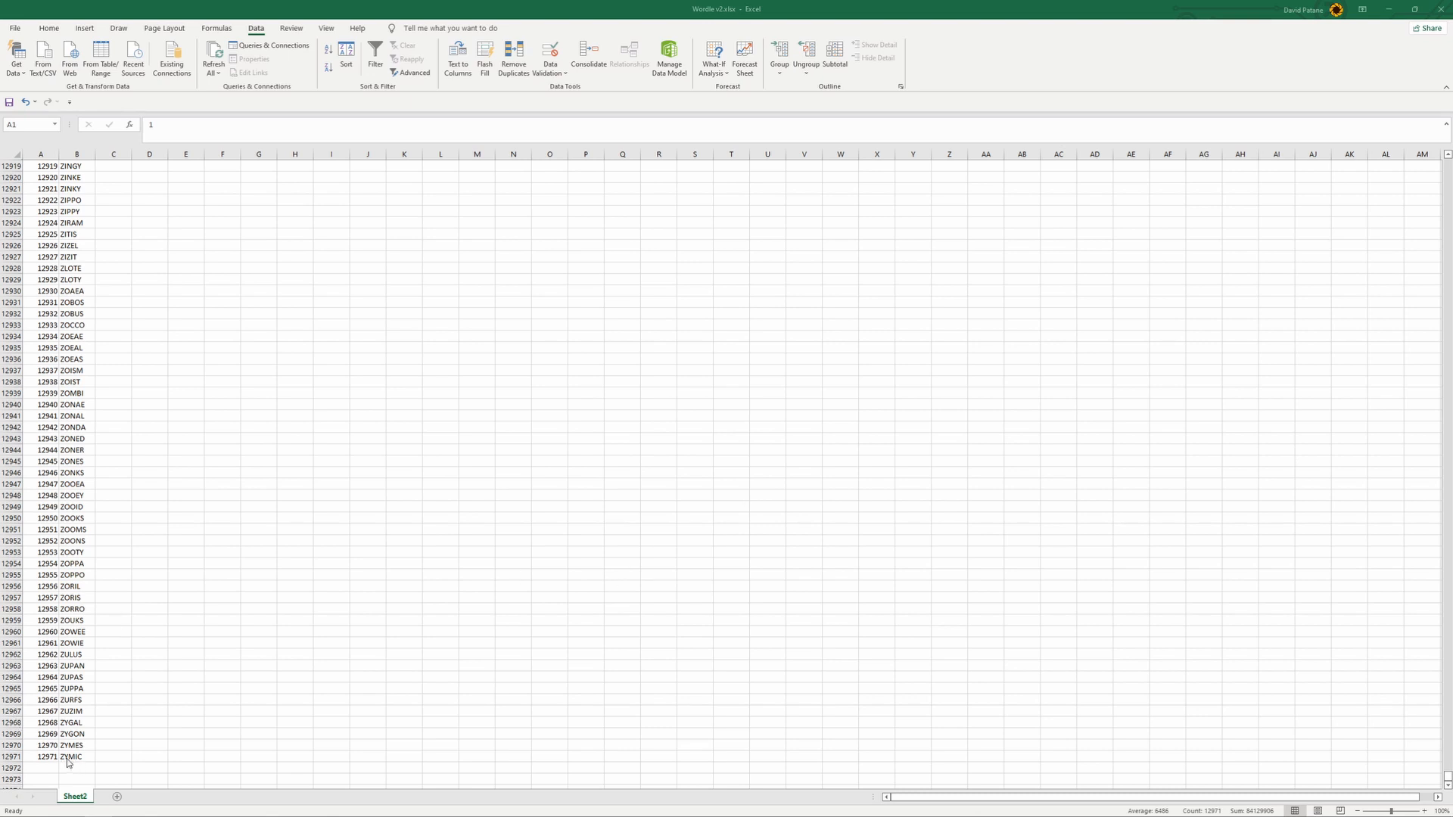
- Check the number of the last word at the end of the list, enlarging the view, and return to row 1
click(29, 757)
click(36, 757)
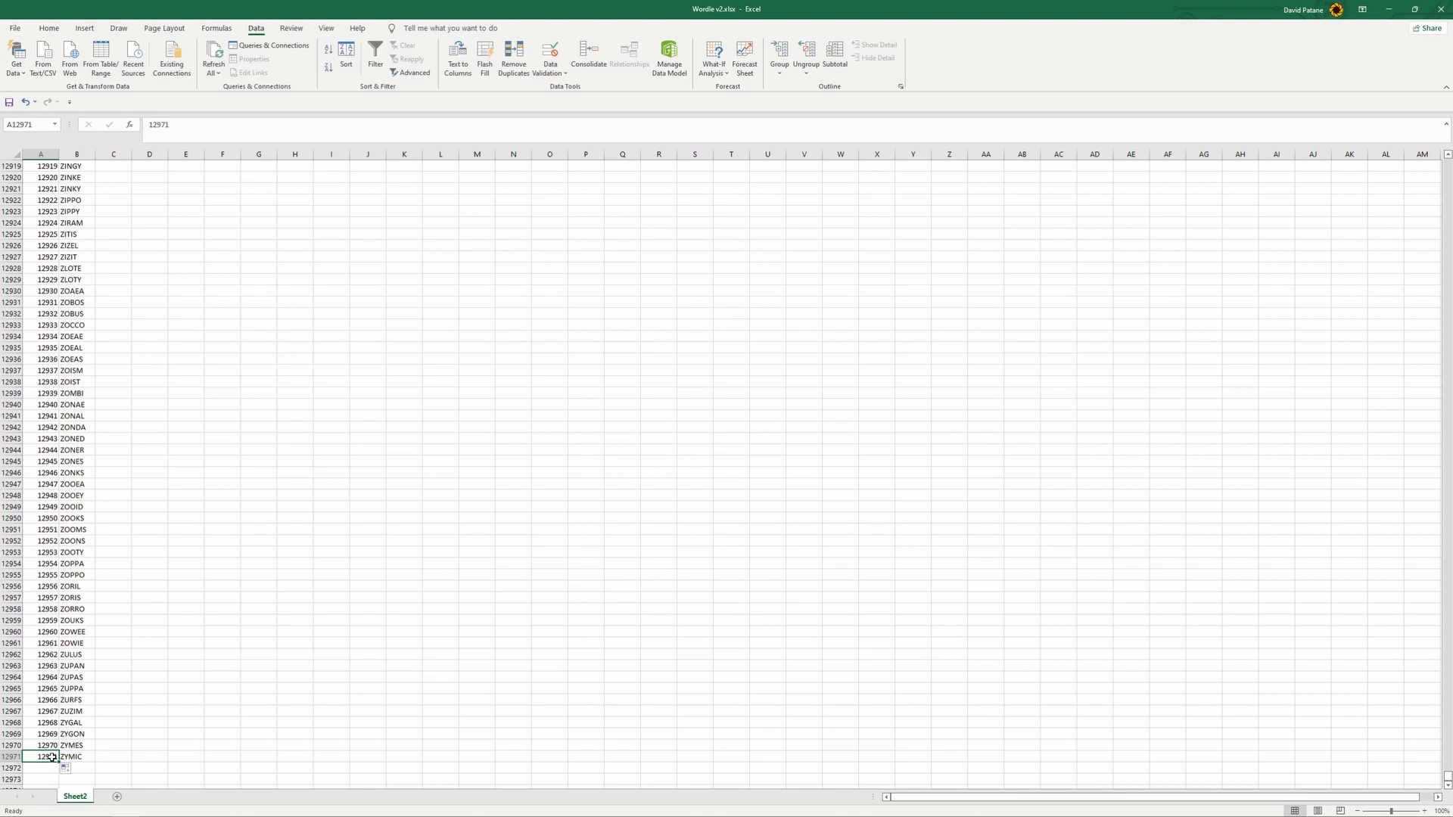
scroll(29, 752, up, 1)
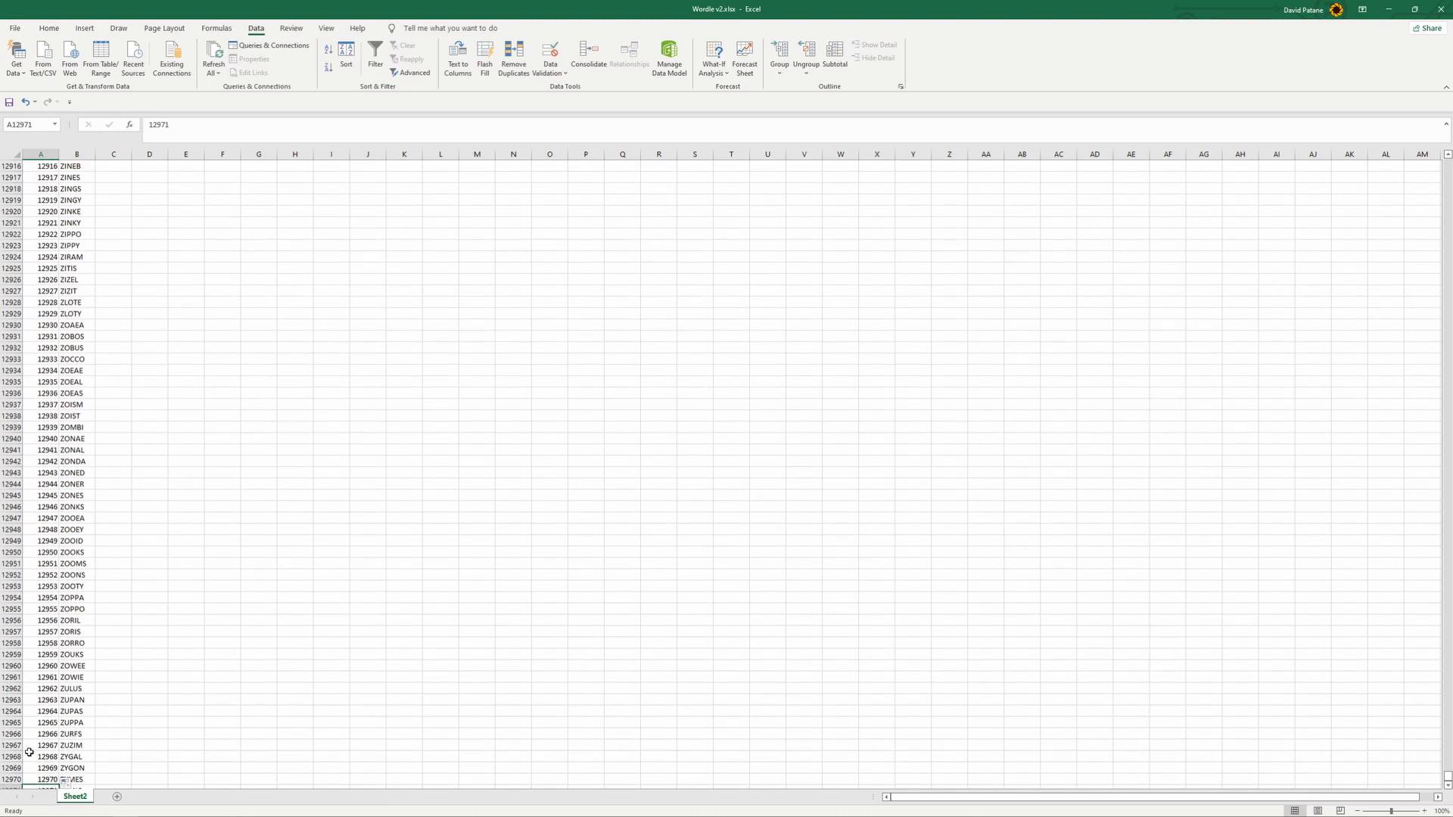
key(alt)
scroll(29, 751, up, 3)
scroll(90, 724, down, 3)
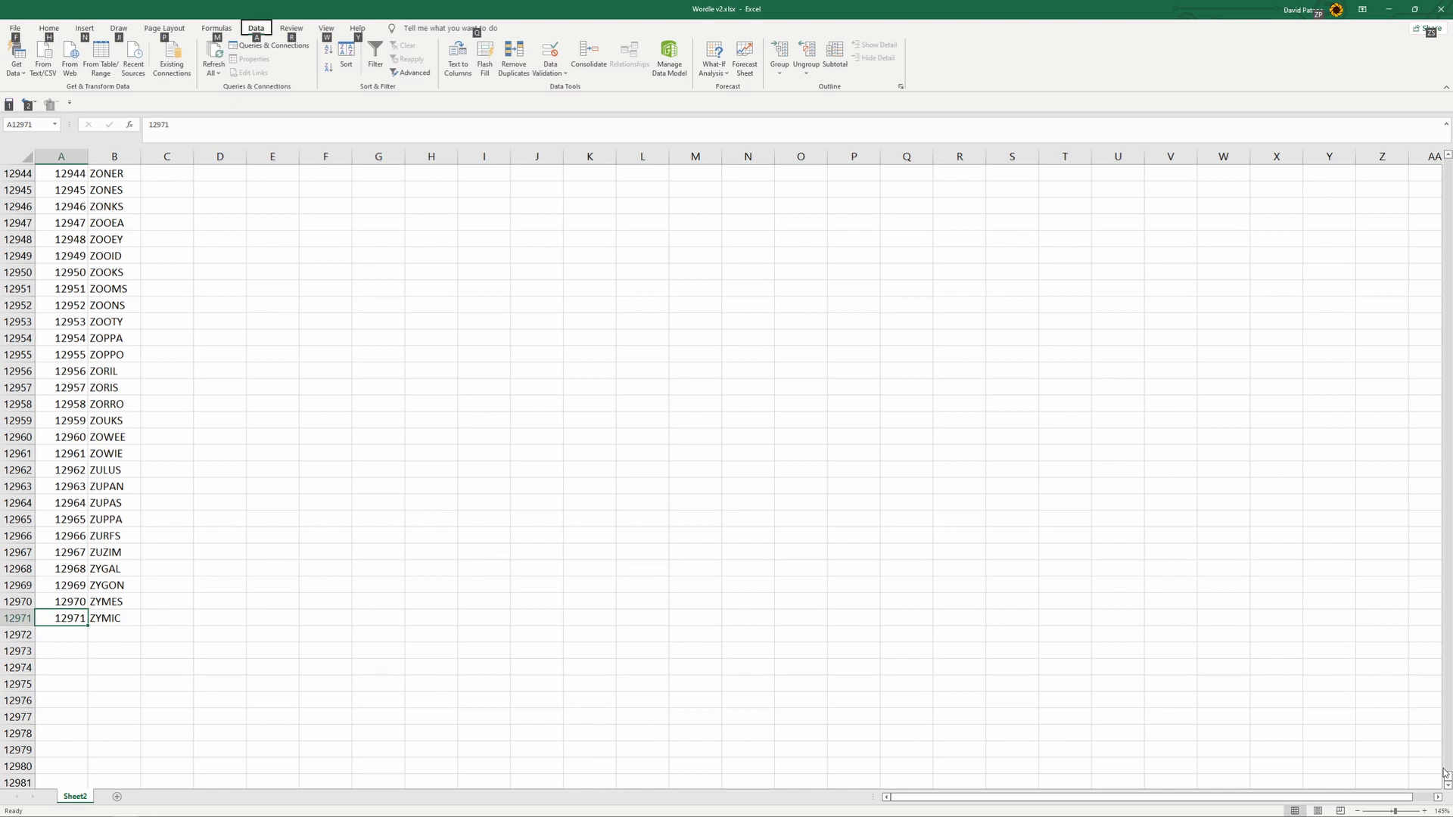
drag(1447, 777, 1445, 166)
scroll(992, 256, up, 8)
scroll(254, 409, up, 12)
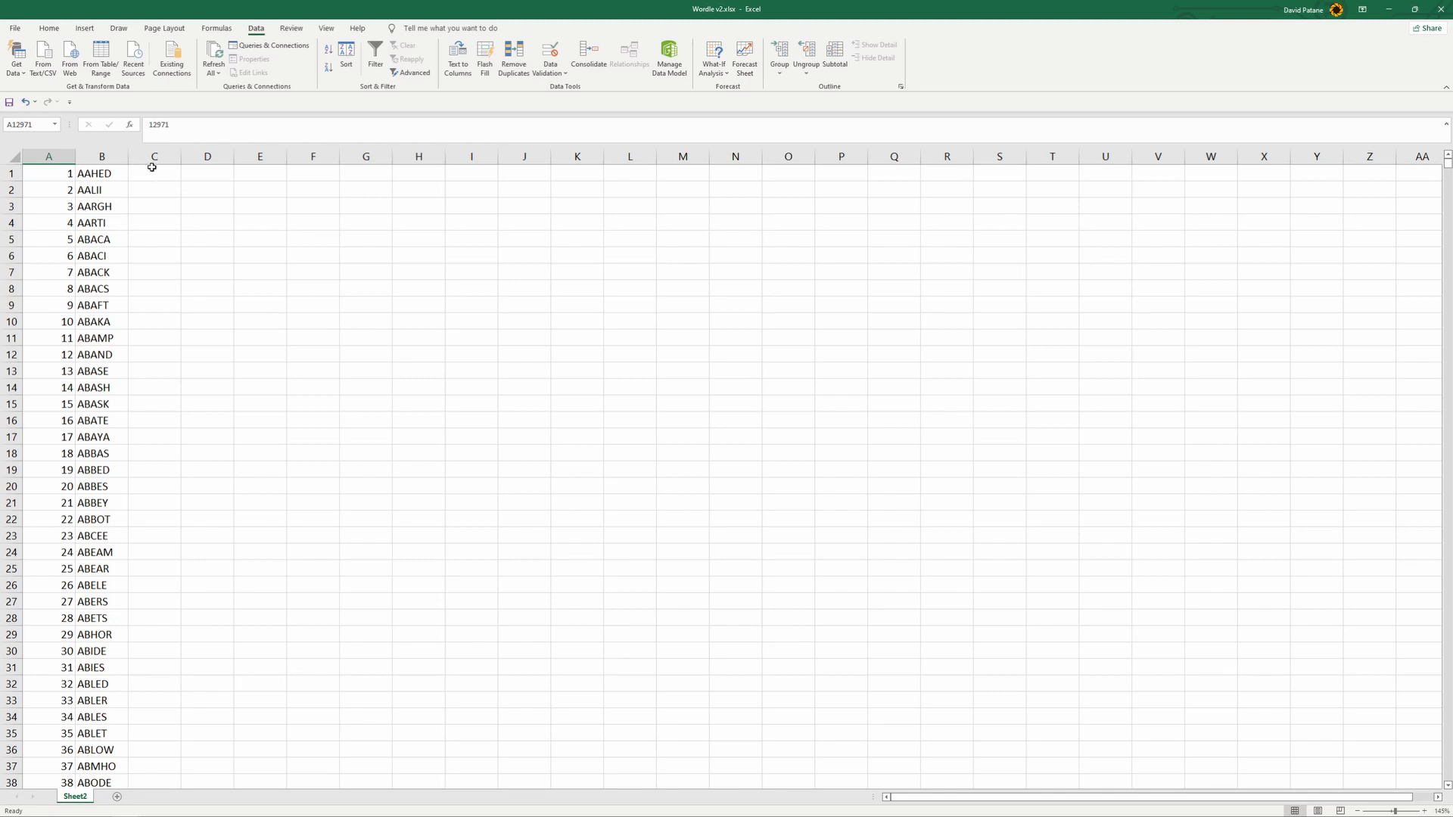
click(161, 173)
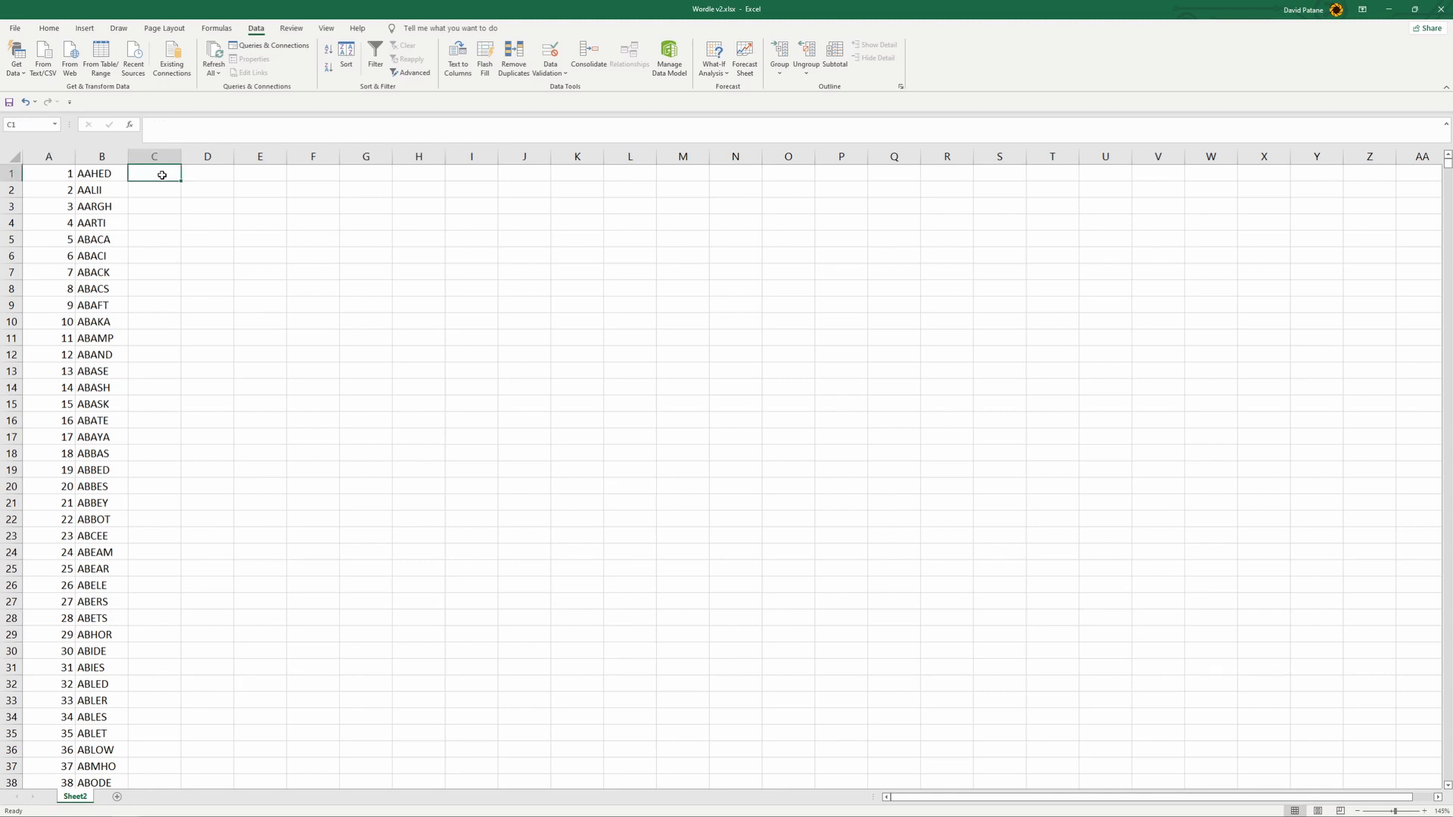
click(102, 175)
click(108, 189)
click(108, 176)
click(111, 191)
click(103, 207)
click(104, 239)
click(107, 270)
click(109, 223)
click(111, 190)
click(107, 174)
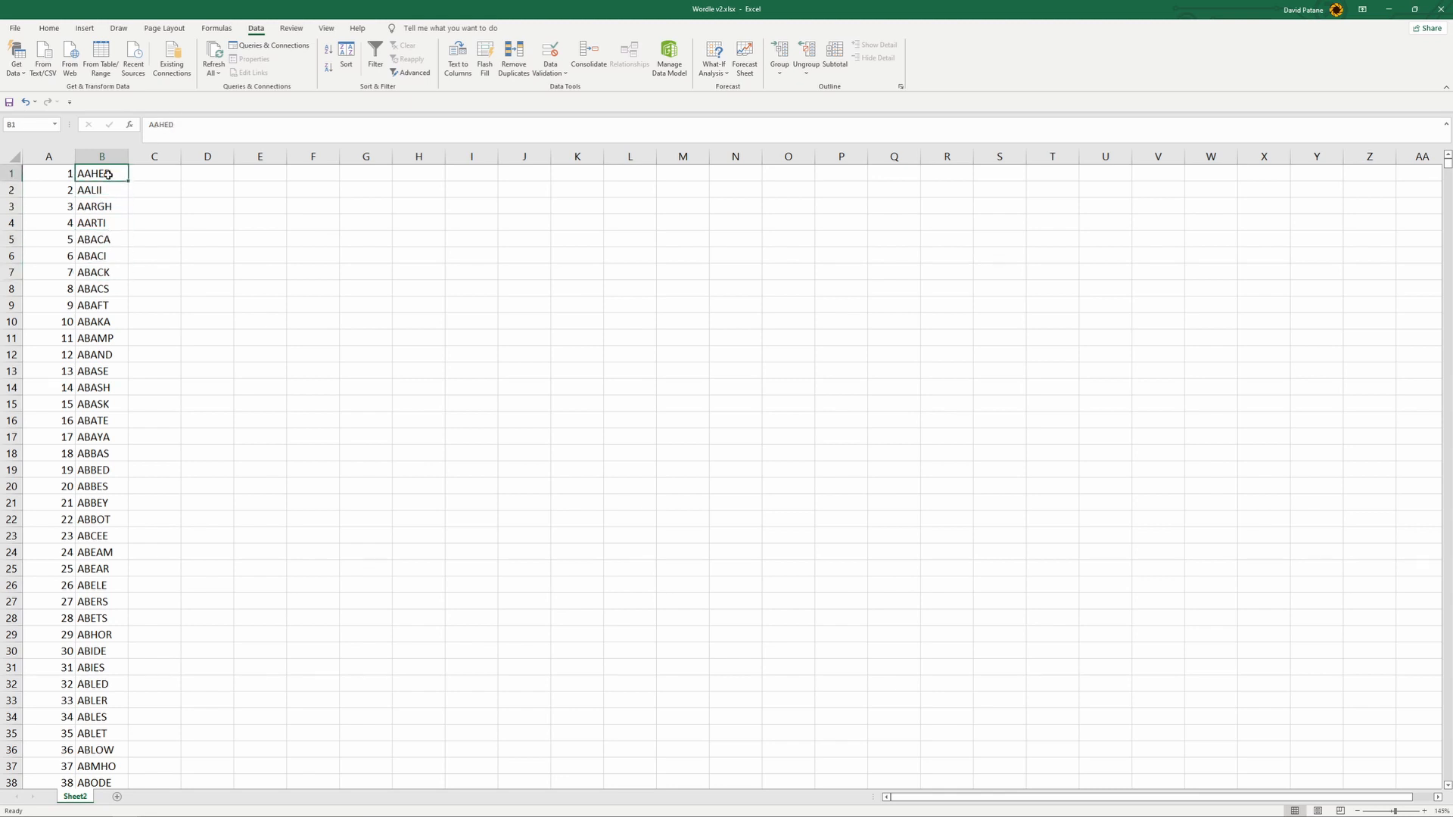
- Enter the formula =MID($B1,1,1) in C1 to extract the first letter of the word
click(162, 173)
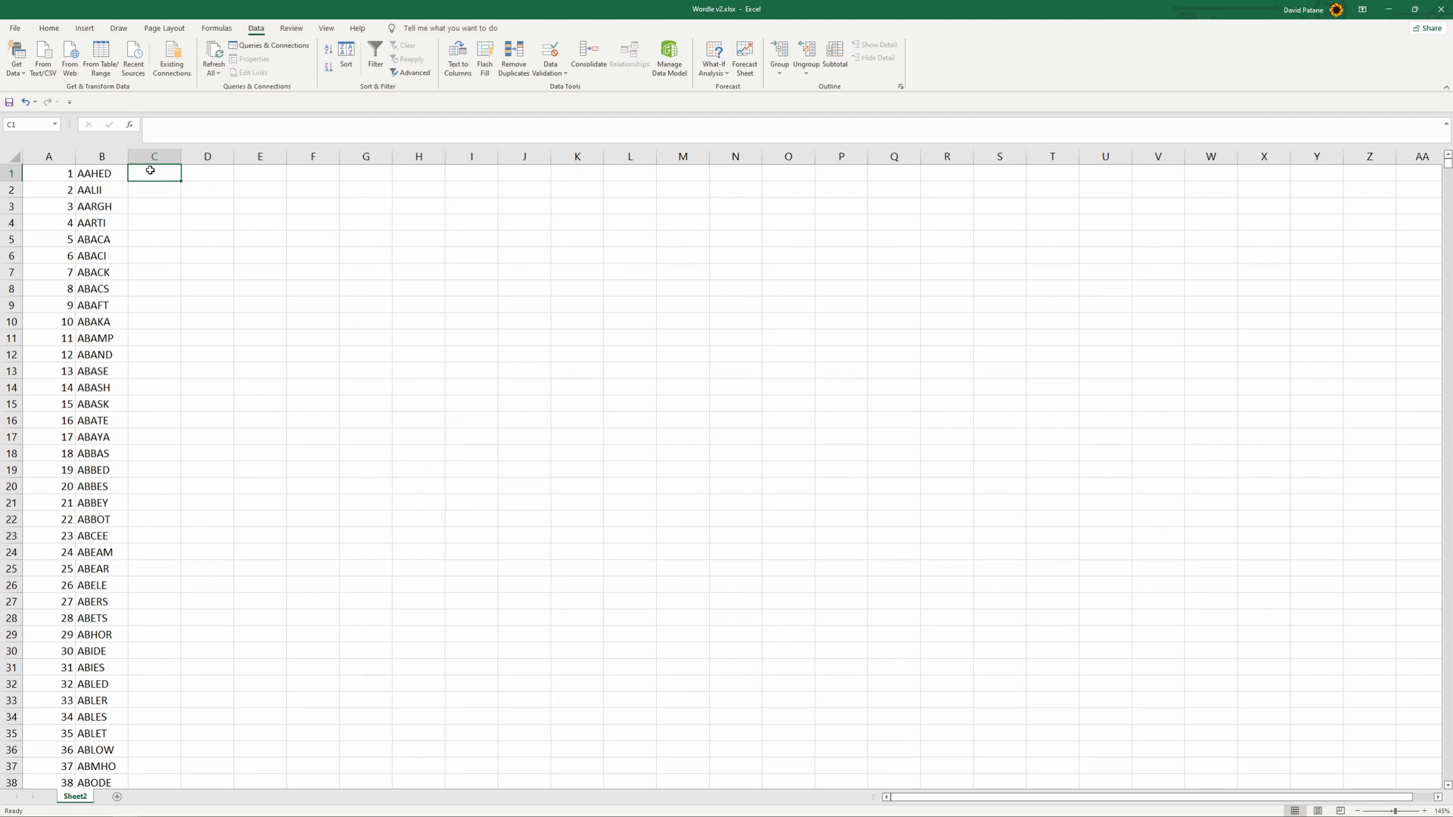
text(=mid)
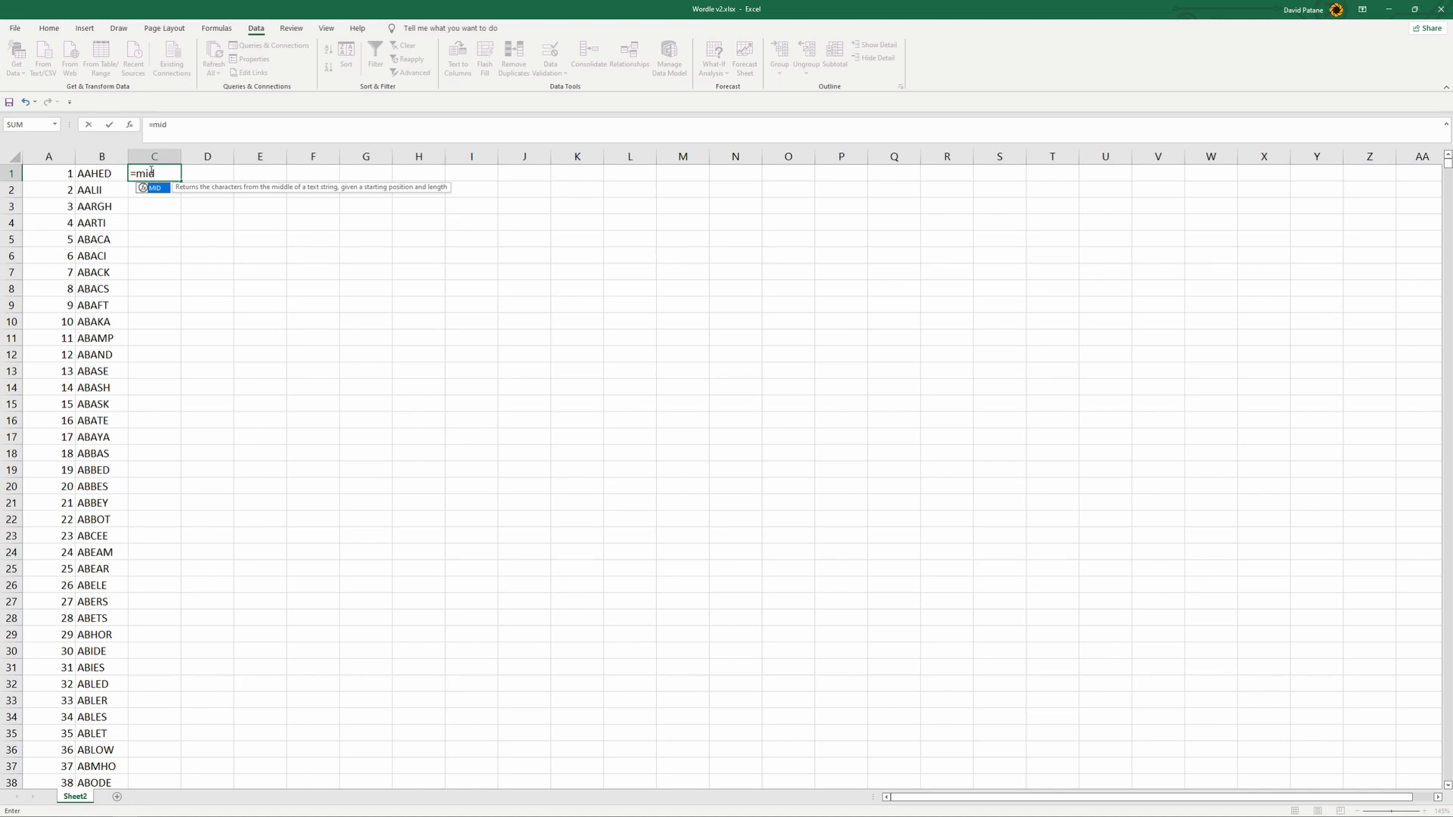
text(()
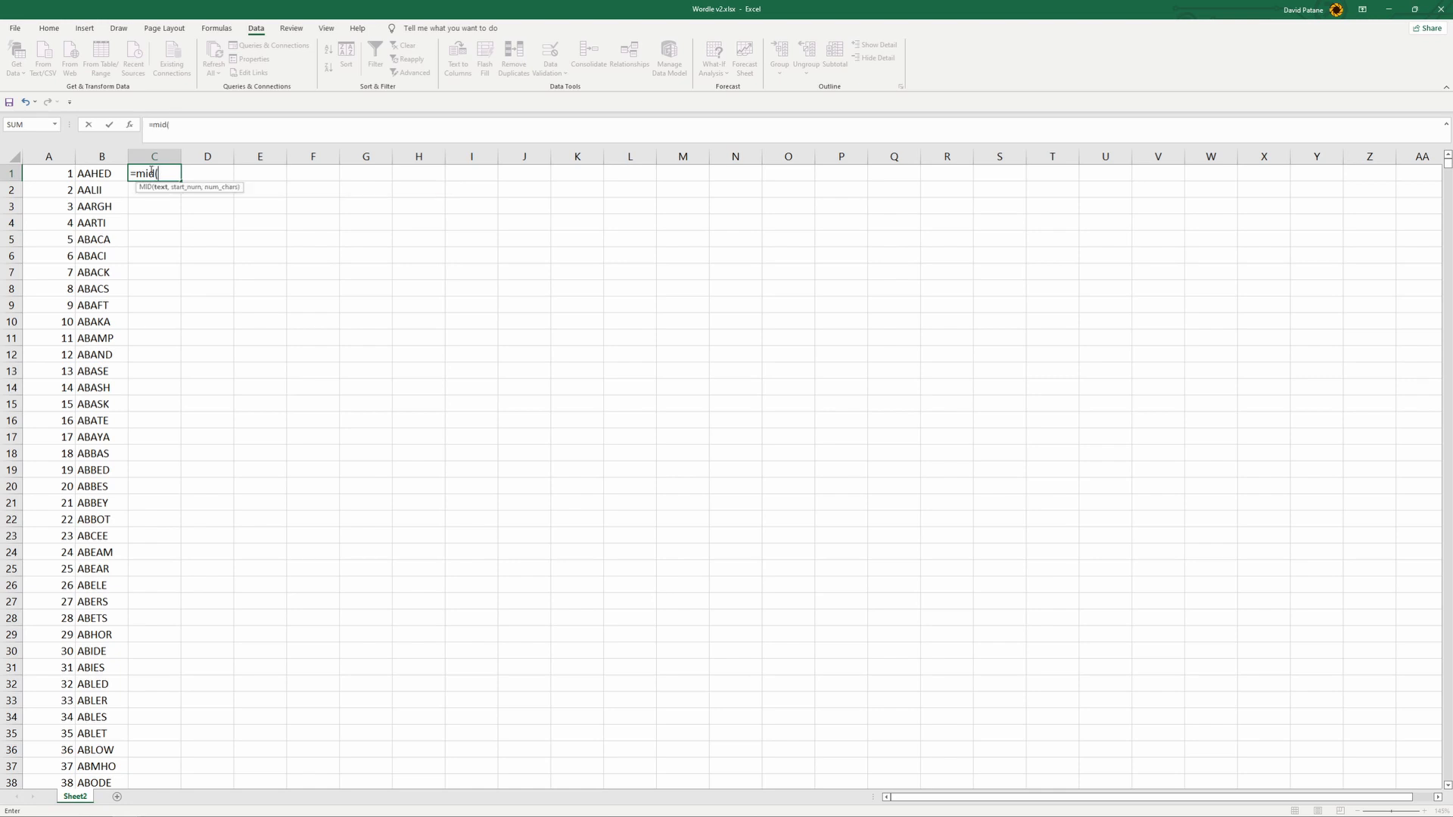
click(101, 174)
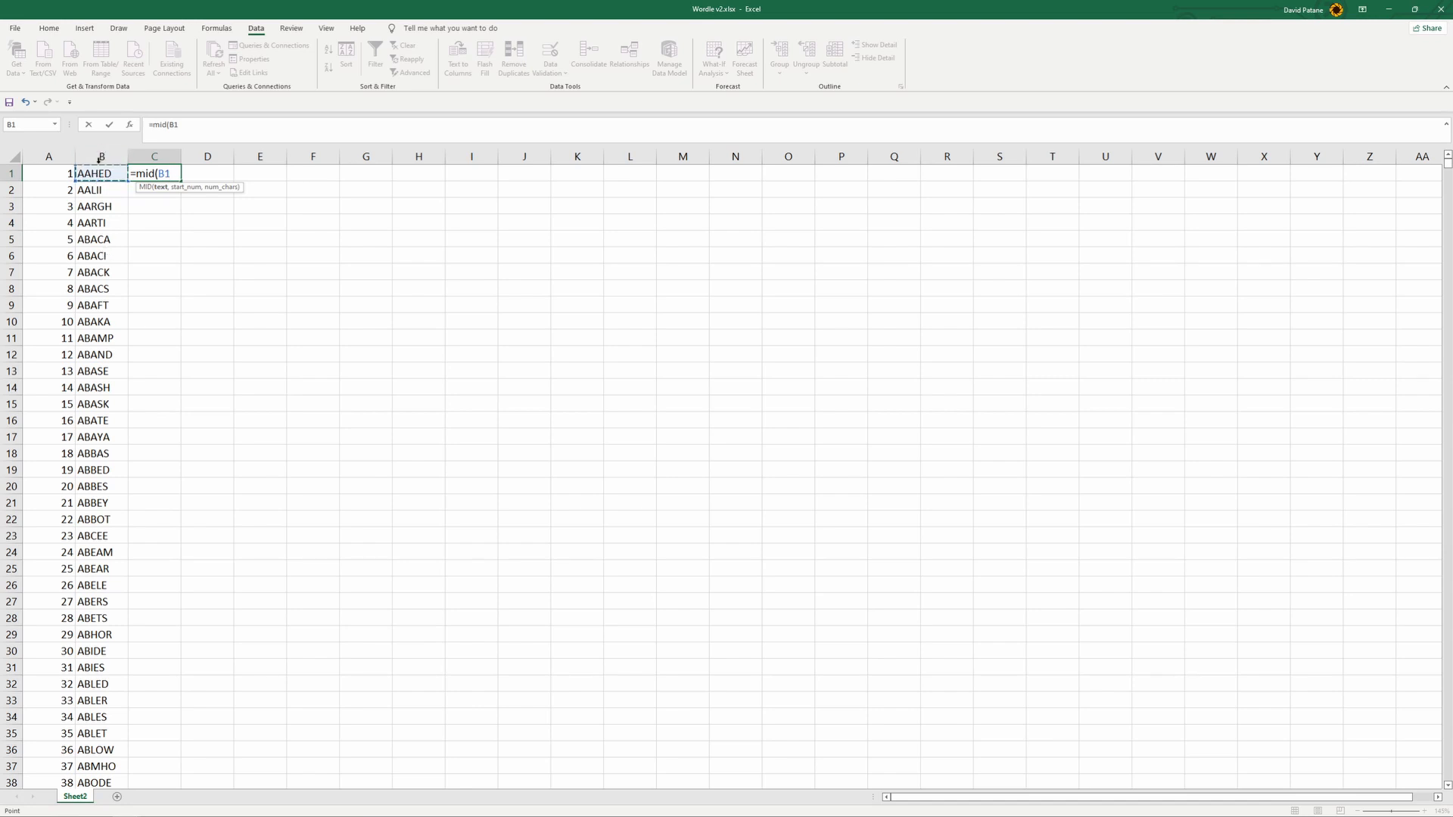
key(F4)
key(F4)
text(,1,1))
key(Return)
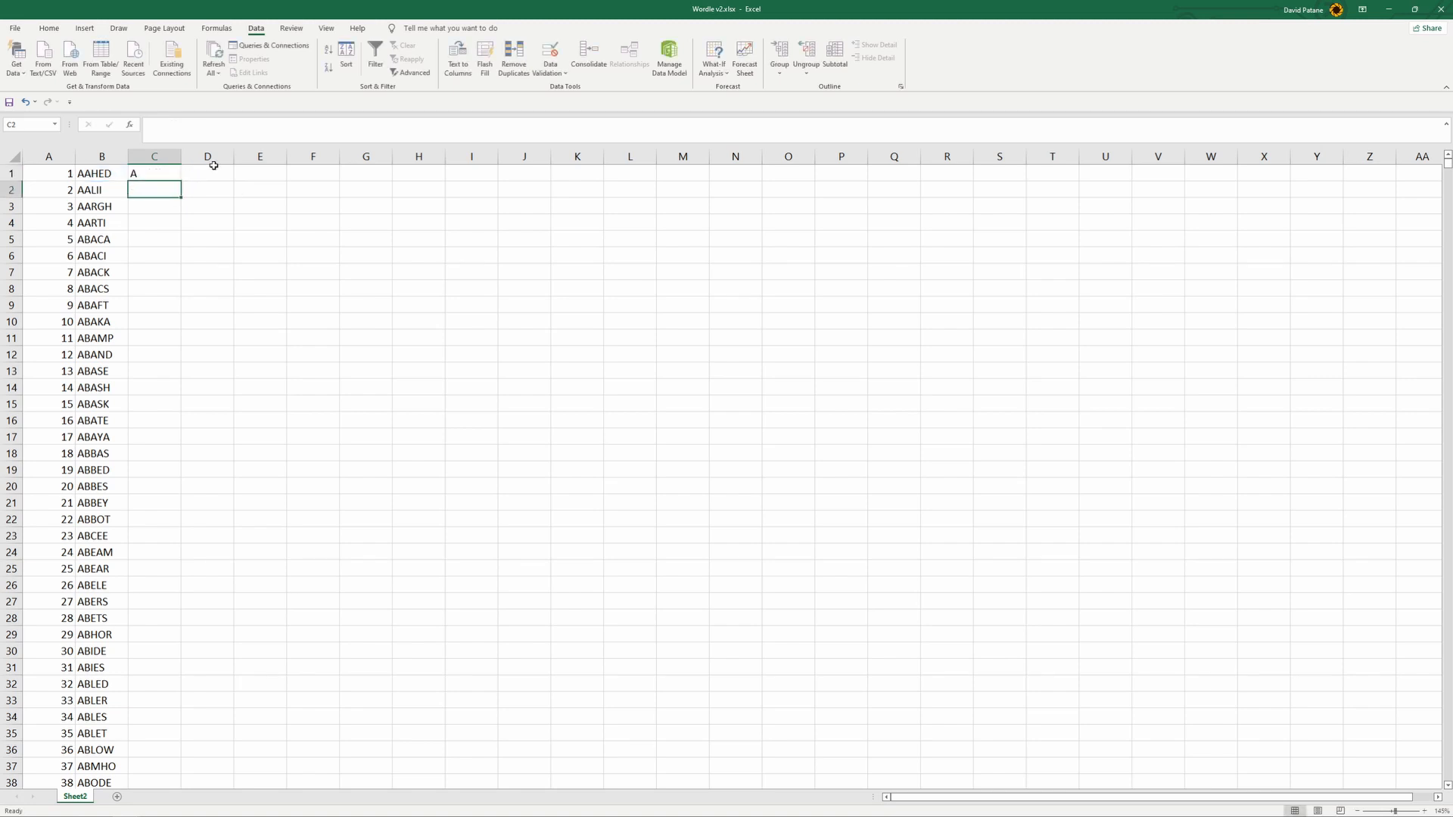
- Fill the C1 formula across to G1 and set the MID start number in D1 to 2
click(168, 177)
drag(181, 184, 386, 186)
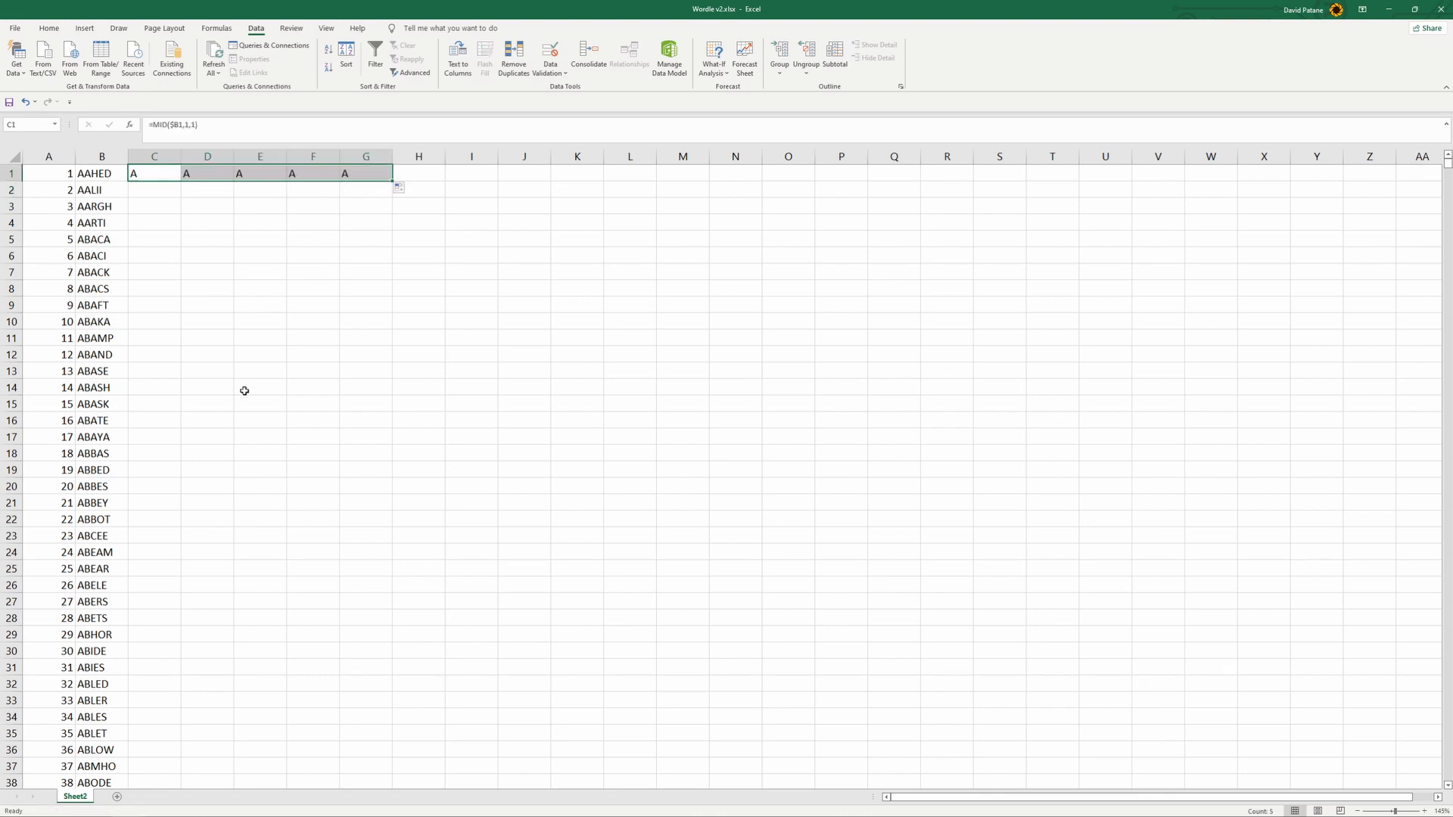
click(189, 173)
click(165, 175)
click(210, 175)
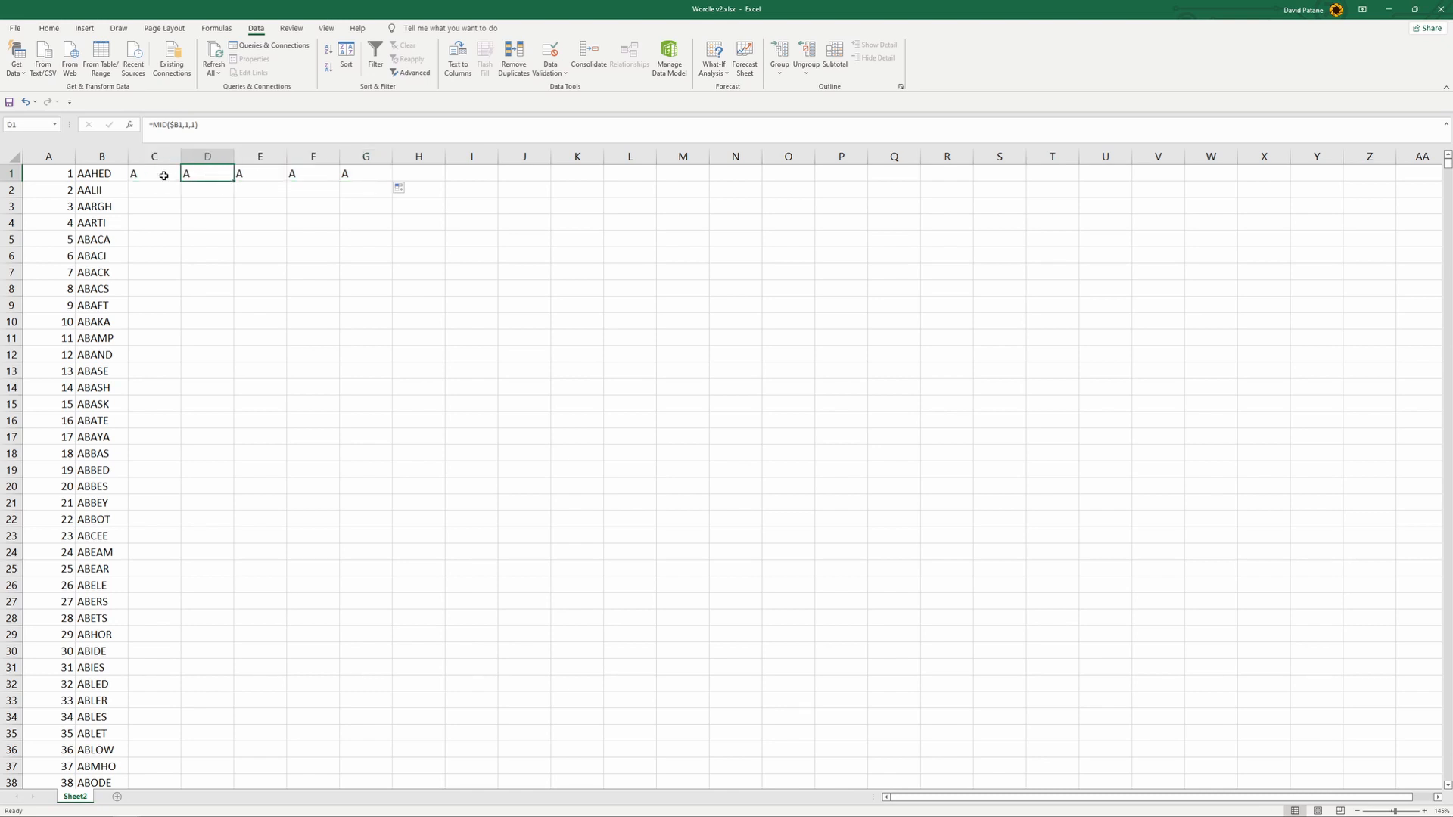
click(186, 123)
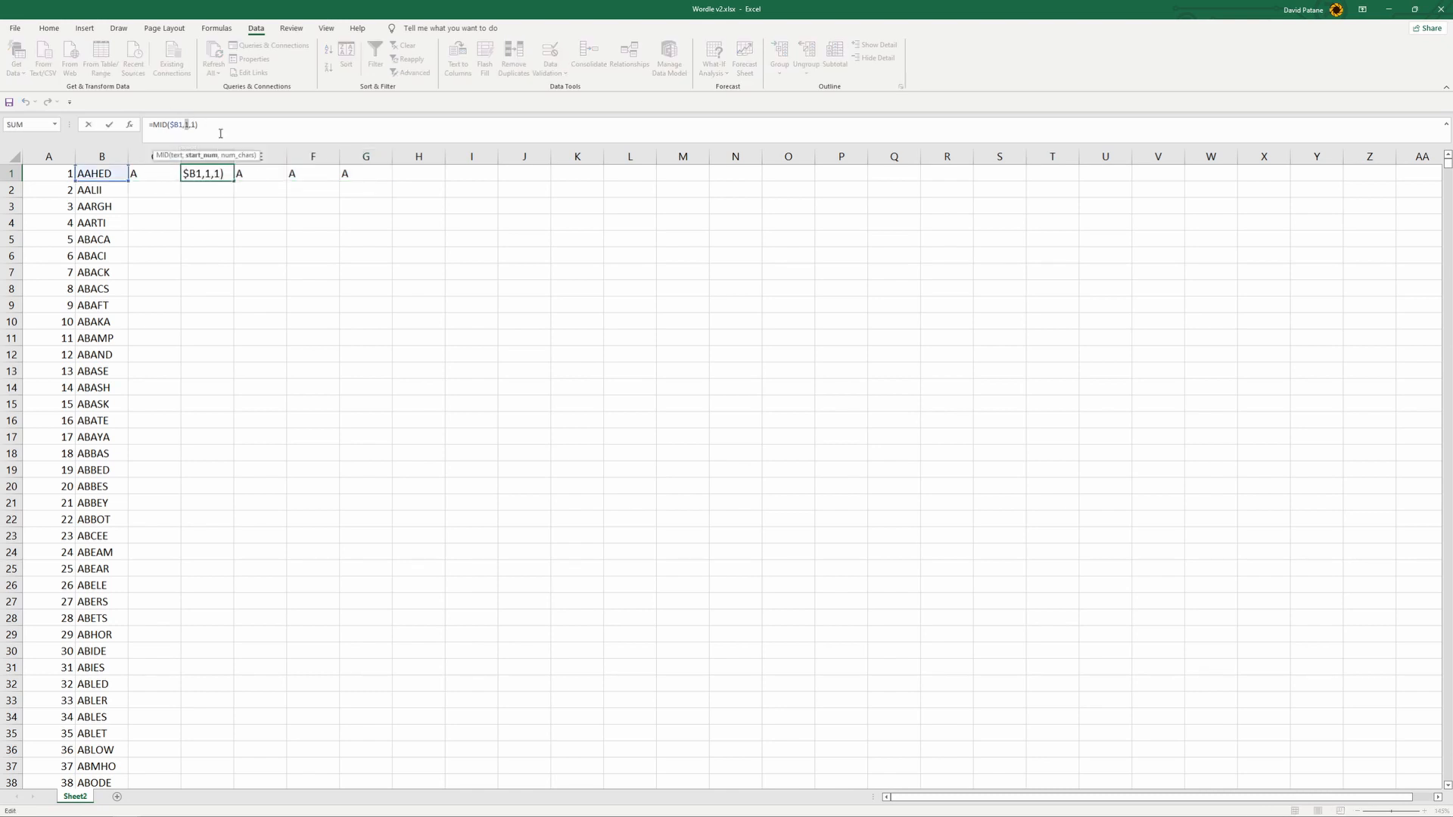
click(247, 219)
- Set the MID start number to 3 in E1 and to 4 in F1
click(235, 172)
click(185, 124)
key(BackSpace)
text(3,1))
click(284, 251)
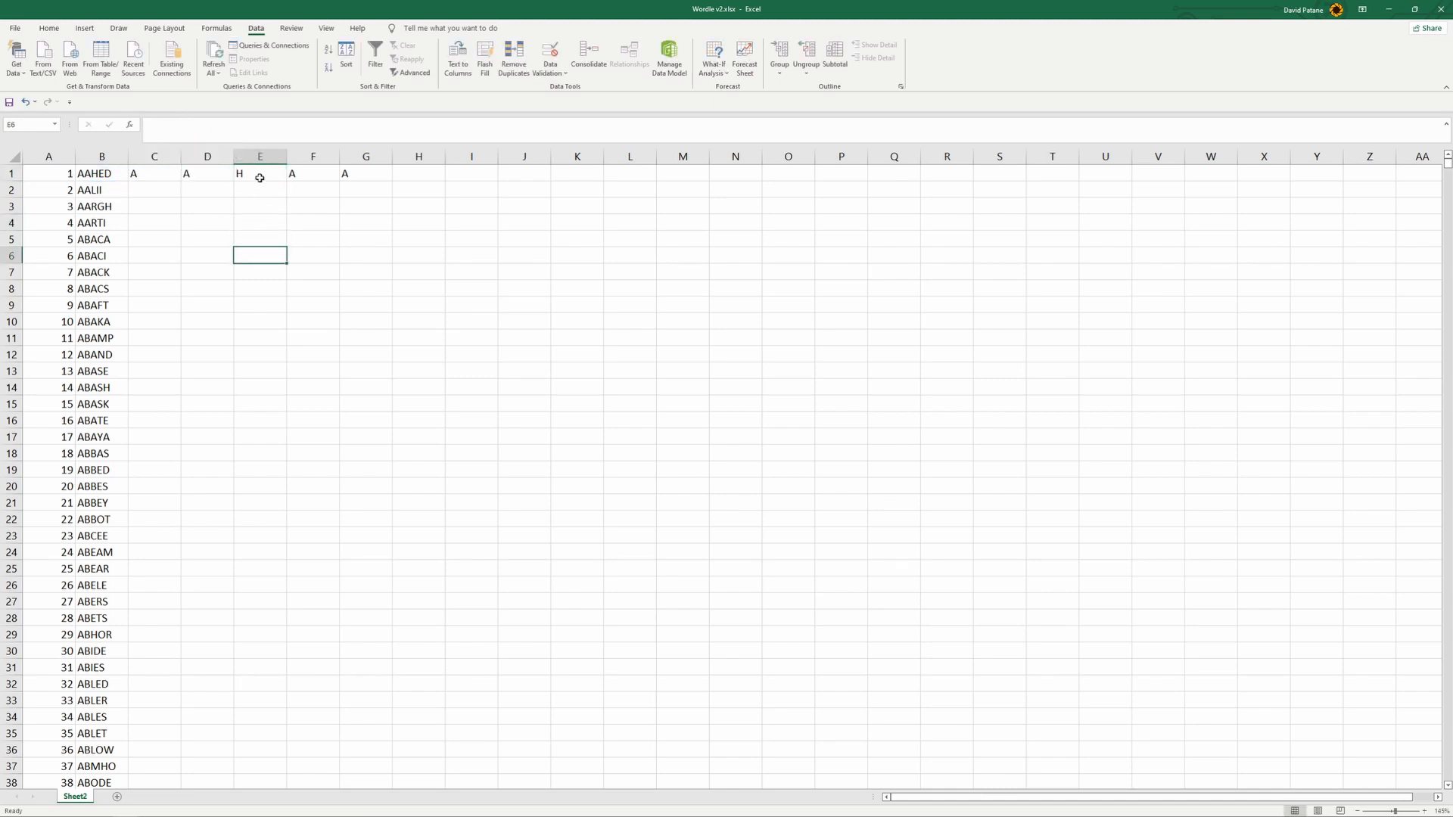
click(302, 173)
click(186, 124)
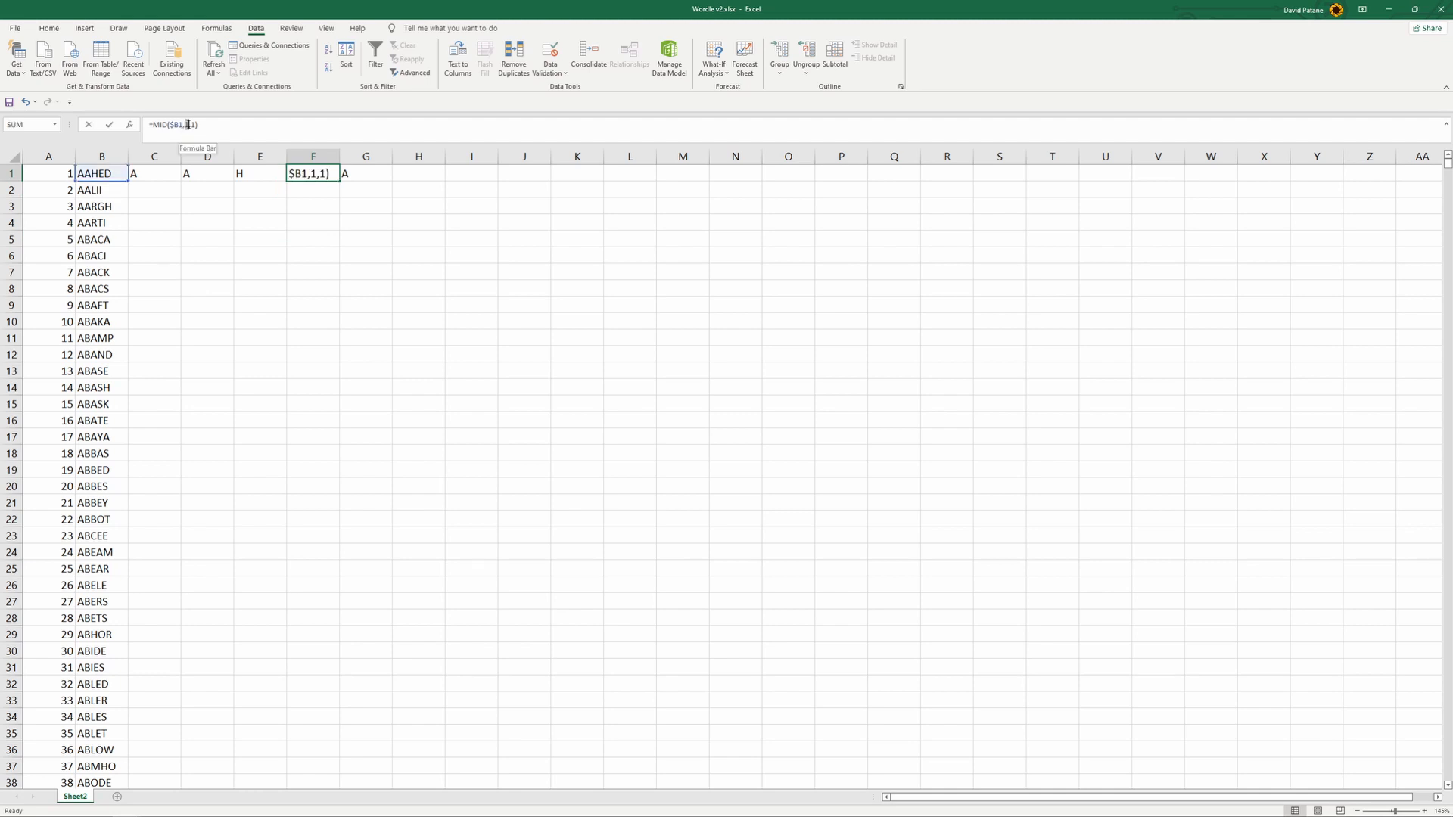
key(BackSpace)
text(4)
click(352, 238)
- Set the MID start number in G1 to 5 and fill the formulas in C1:G1 down through the word list
click(348, 178)
click(189, 124)
key(BackSpace)
text(5)
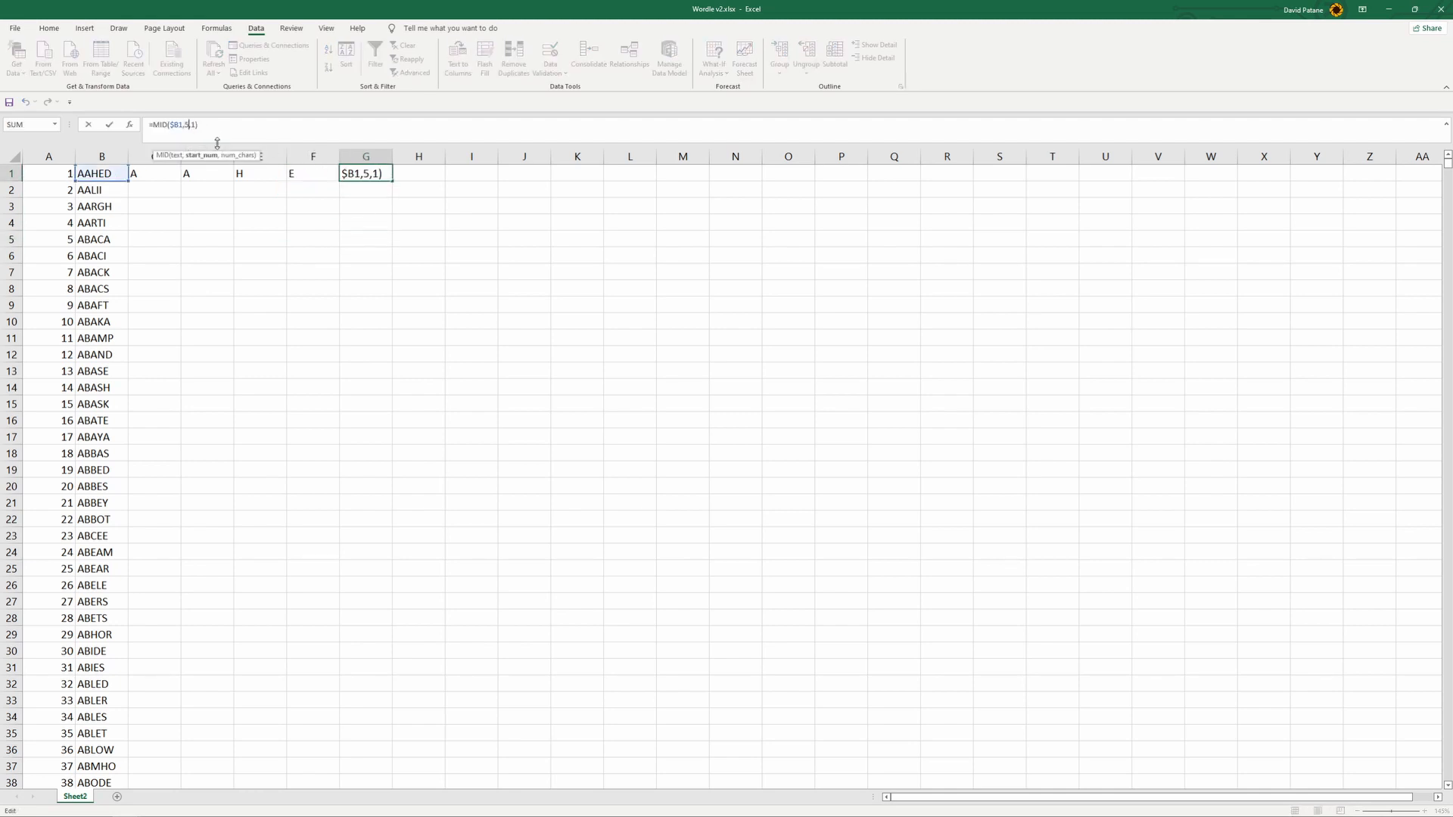
click(258, 238)
drag(159, 177, 374, 329)
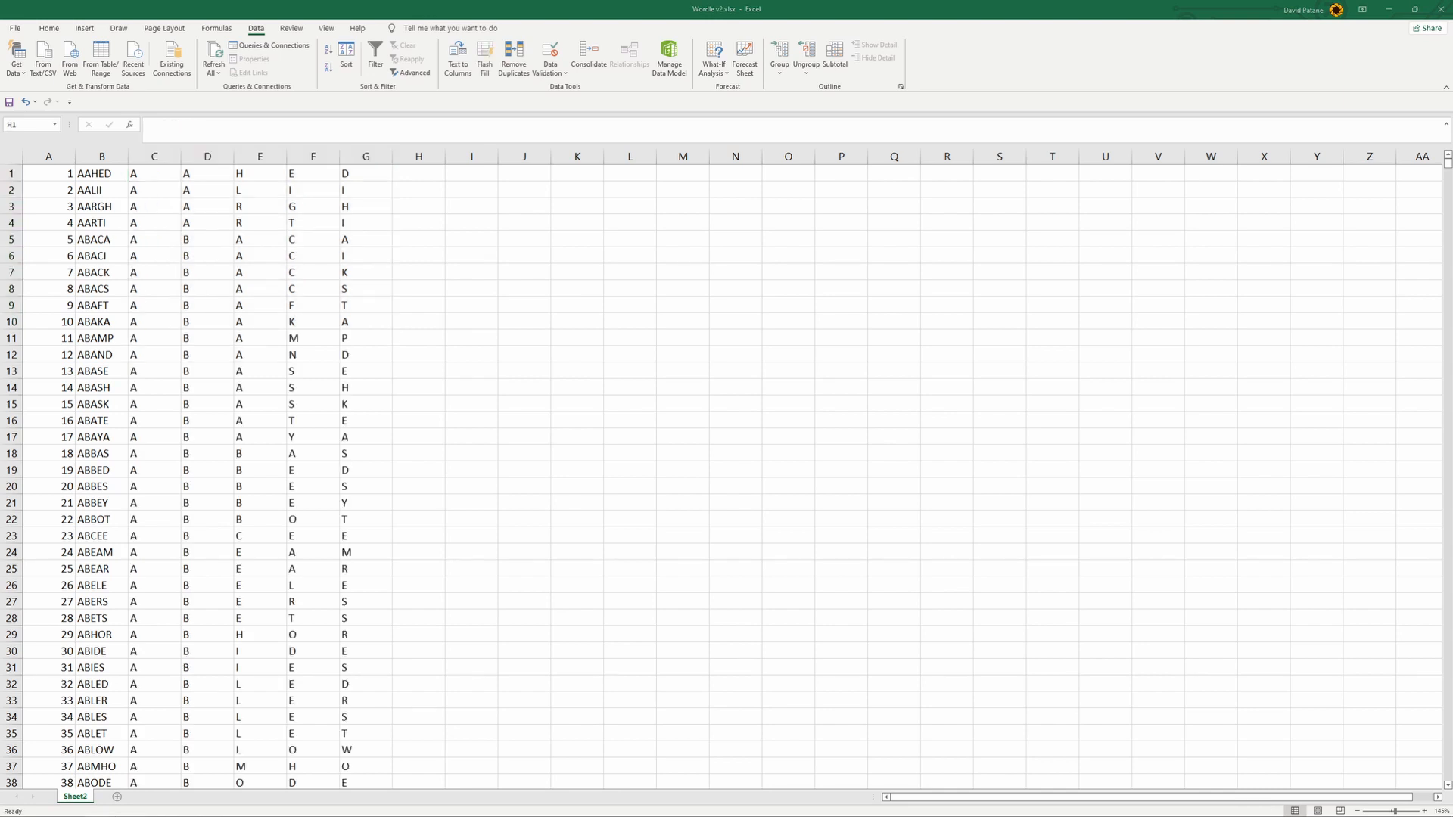
- Rename Sheet2 as Run1
click(82, 797)
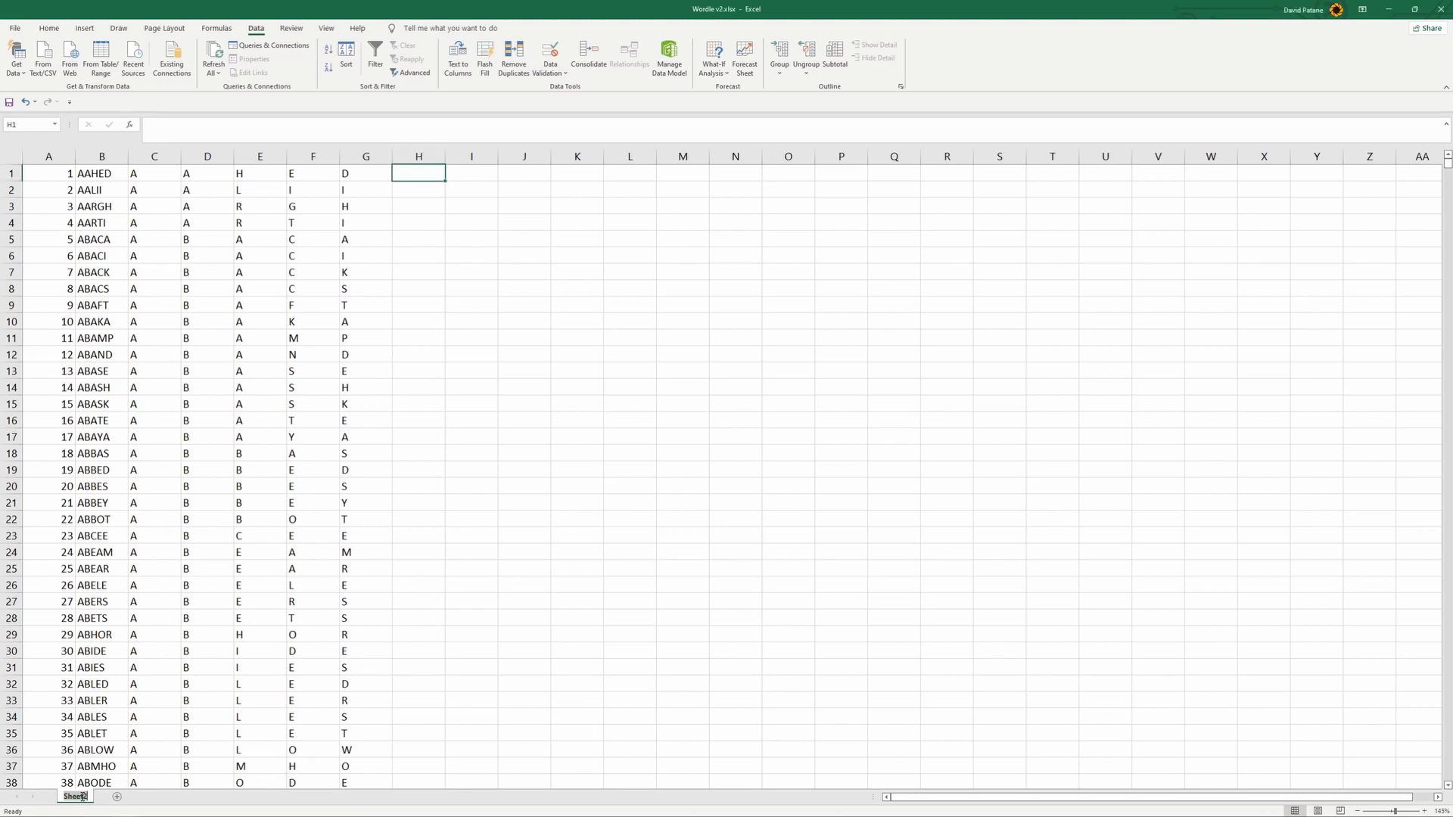
double_click(82, 797)
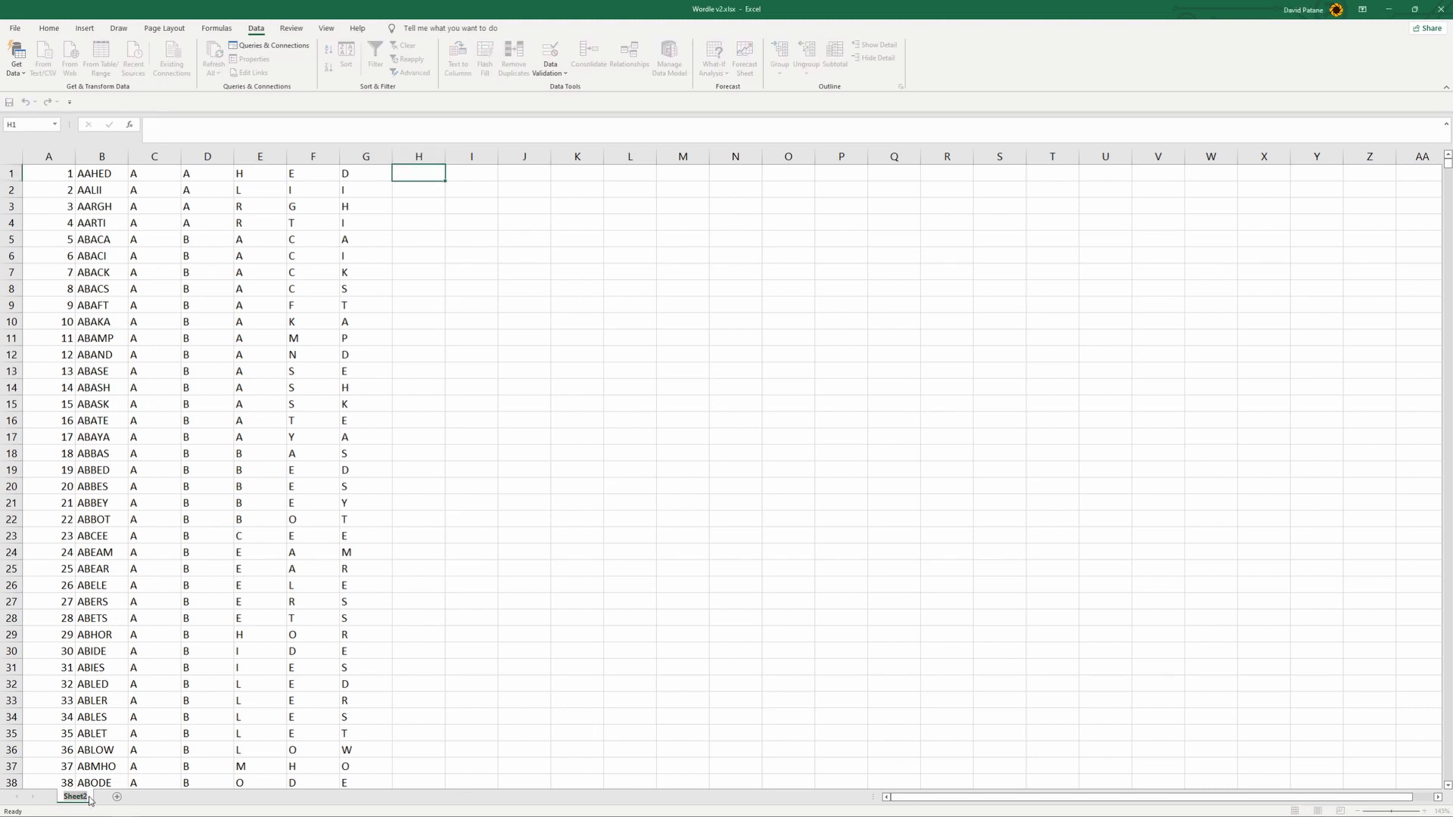
text(Run1)
click(522, 505)
click(429, 404)
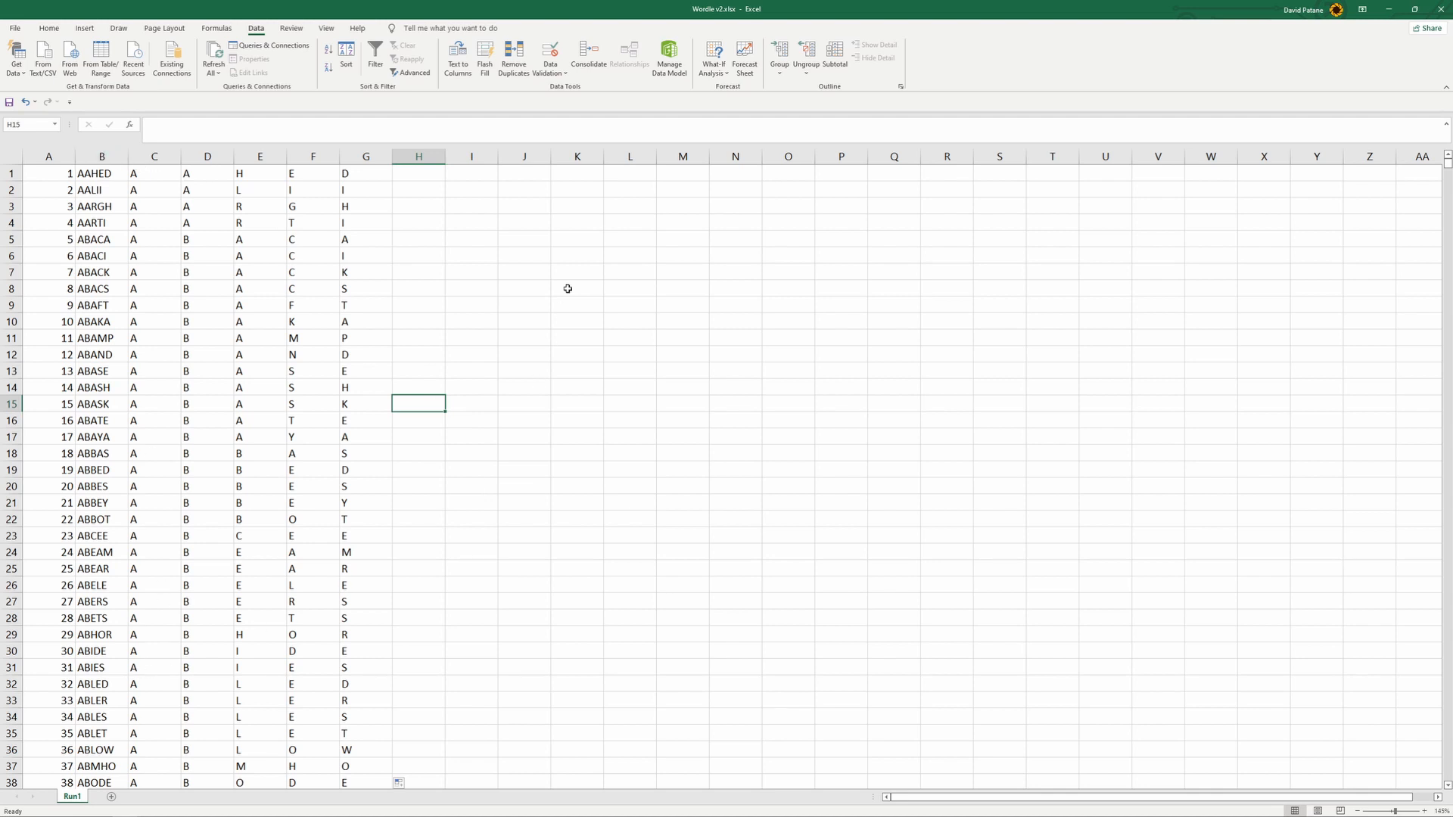
- Add a new sheet named Solution and clear the stray text from its cell A1
click(111, 797)
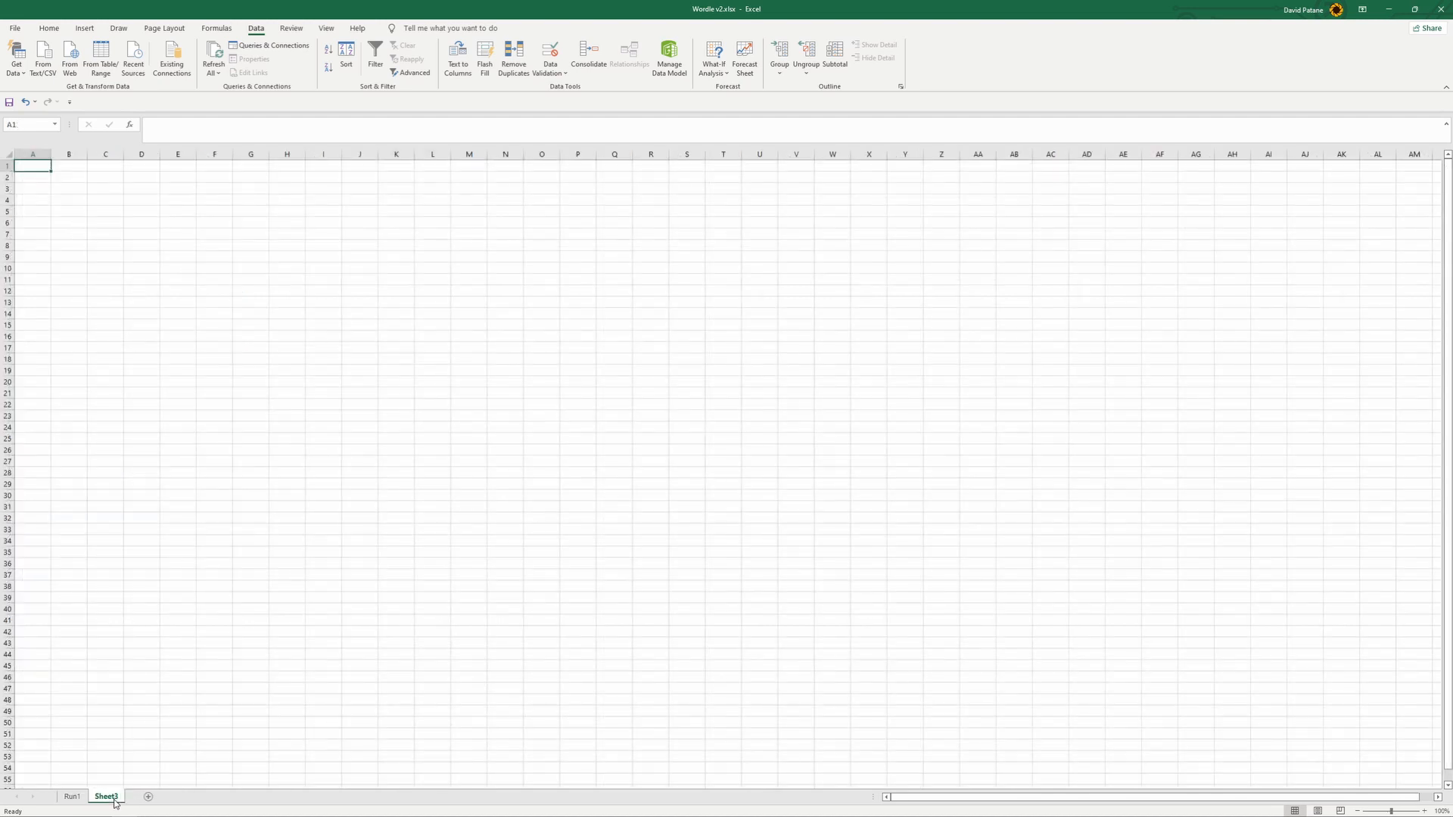
text(Solu)
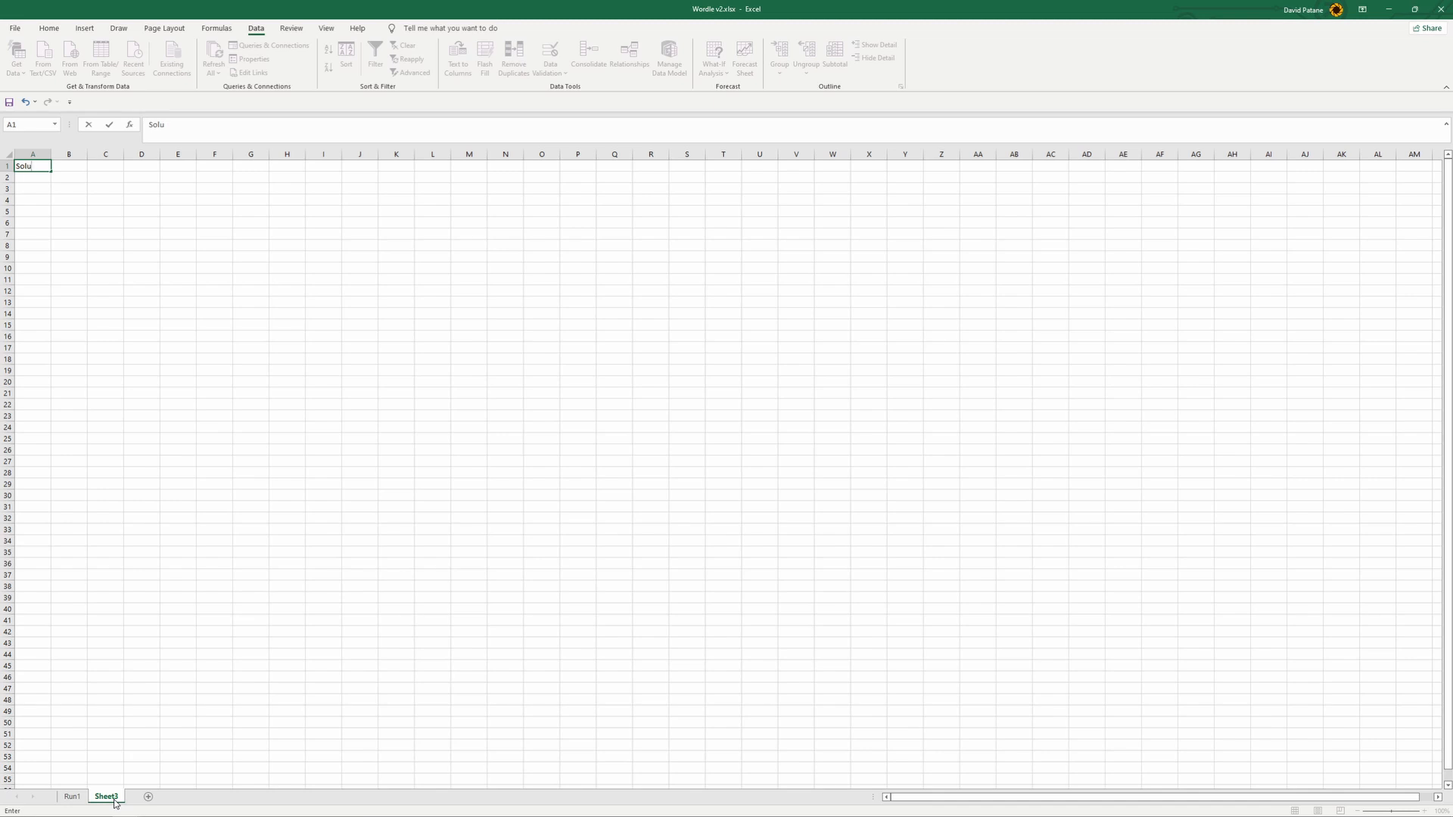
click(114, 800)
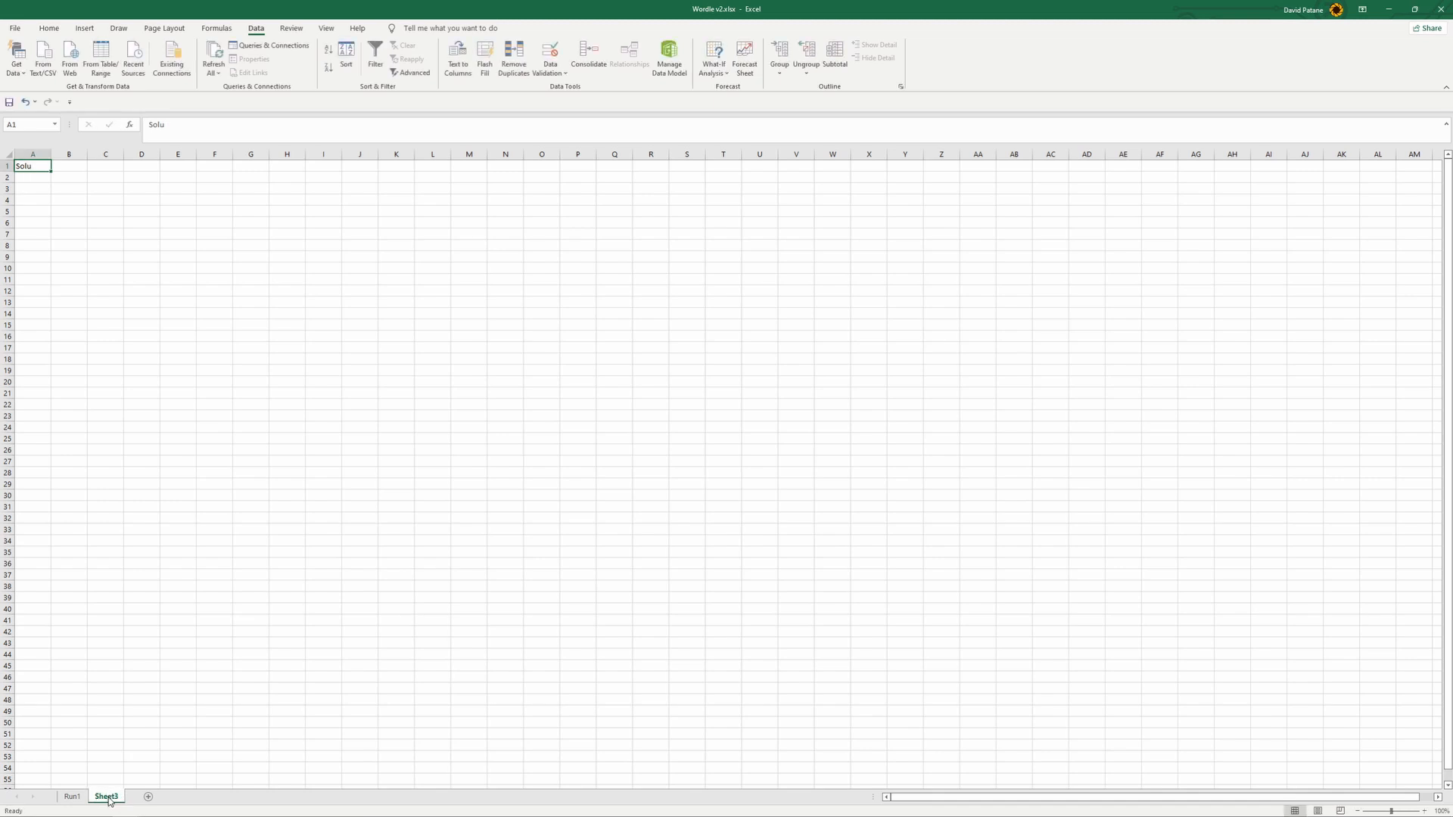
double_click(109, 797)
text(Solution)
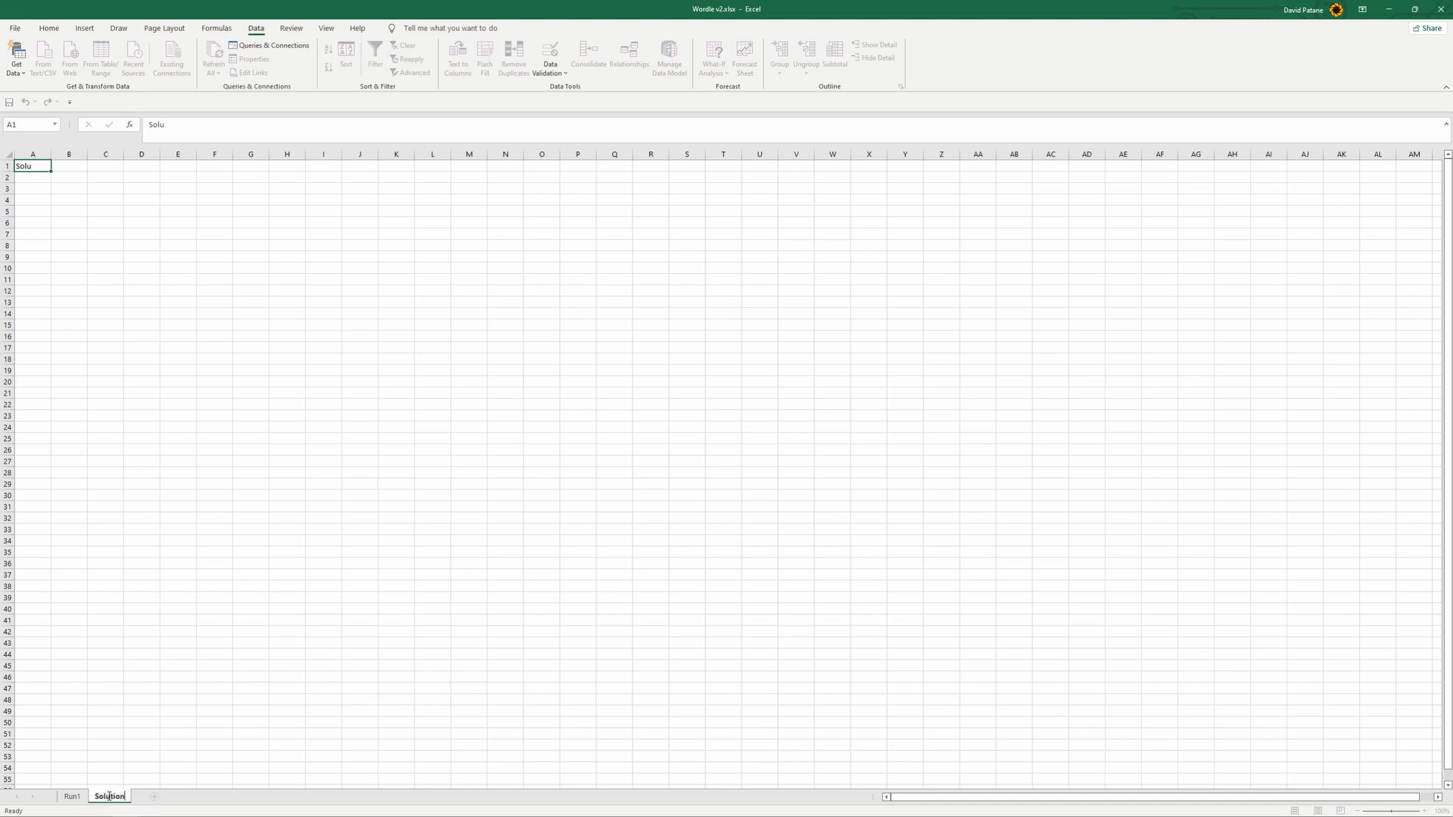
click(249, 619)
click(30, 175)
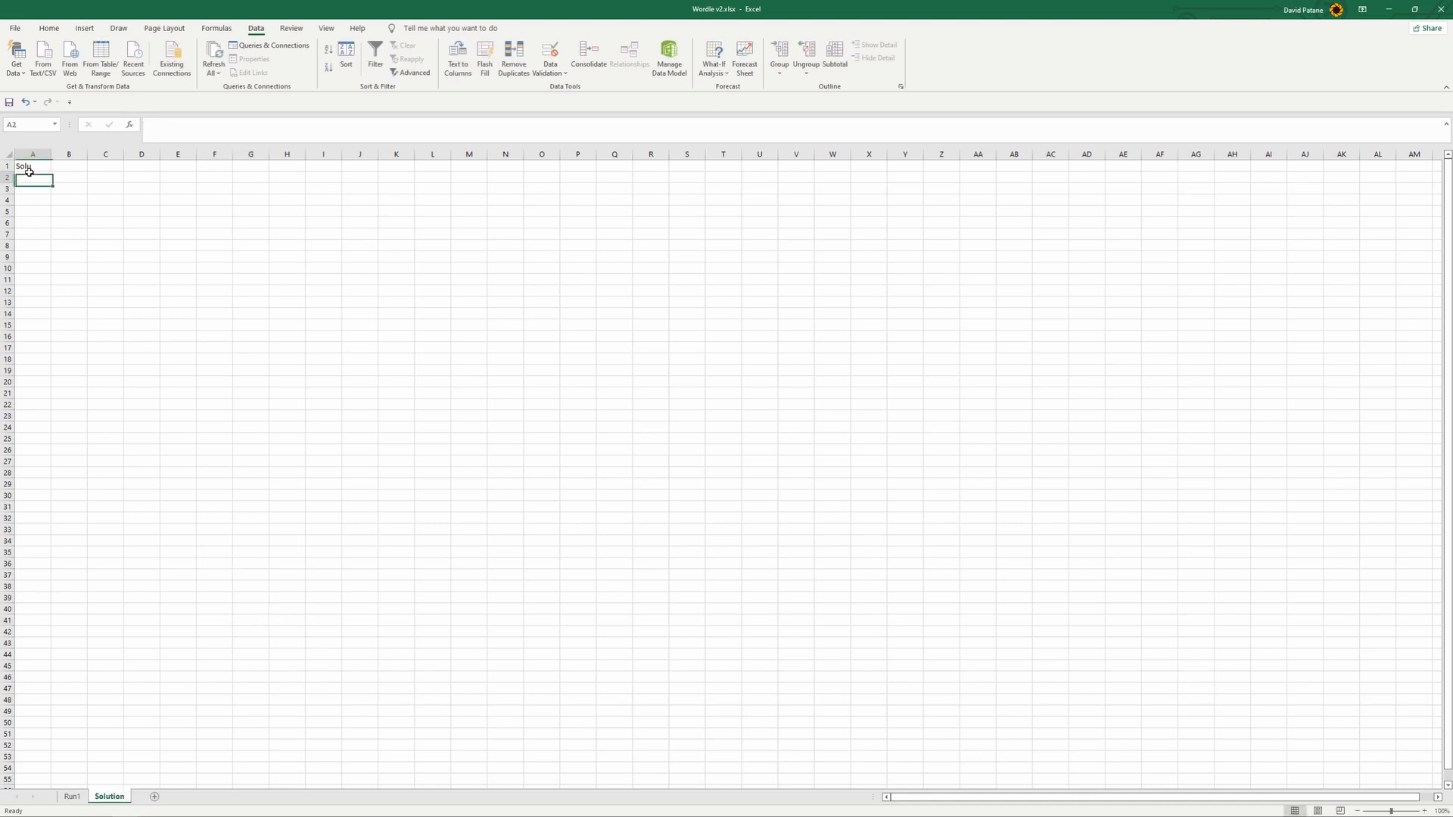
click(30, 168)
key(Delete)
- Enter the label Attempt1 in cell B3 of the Solution sheet
click(110, 224)
click(70, 189)
click(67, 177)
click(68, 189)
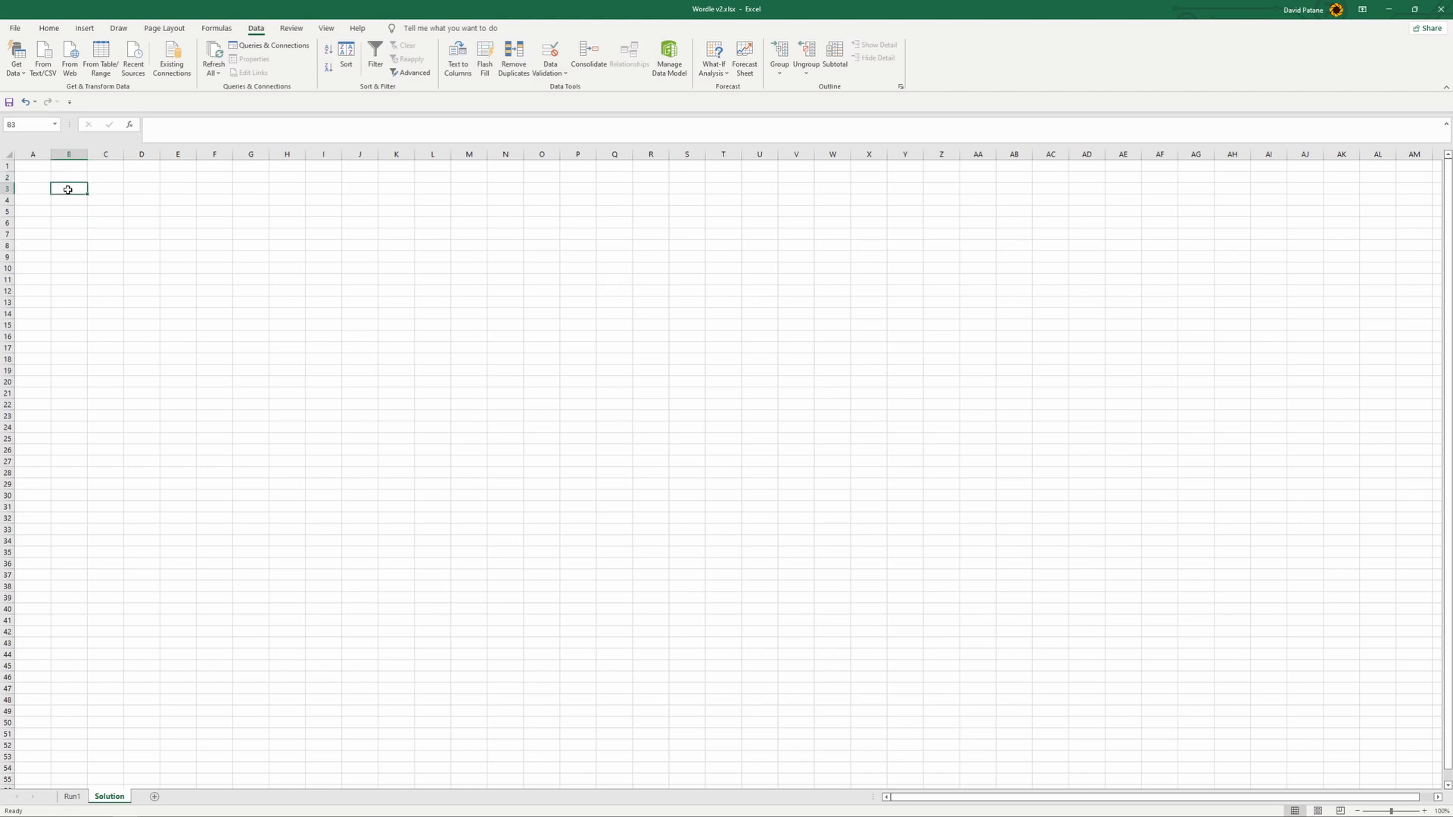
text(Attempt)
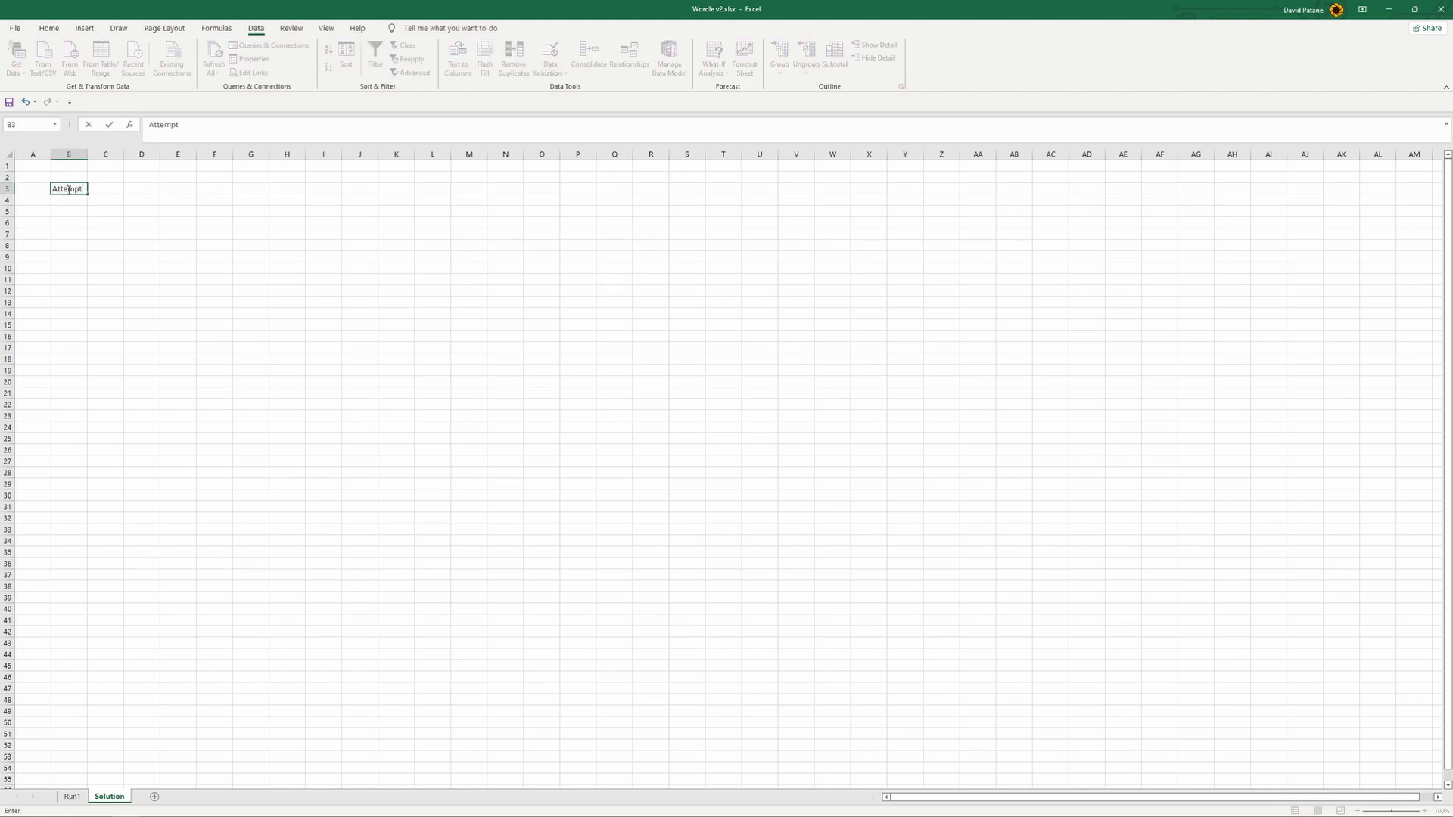
key(ctrl+Return)
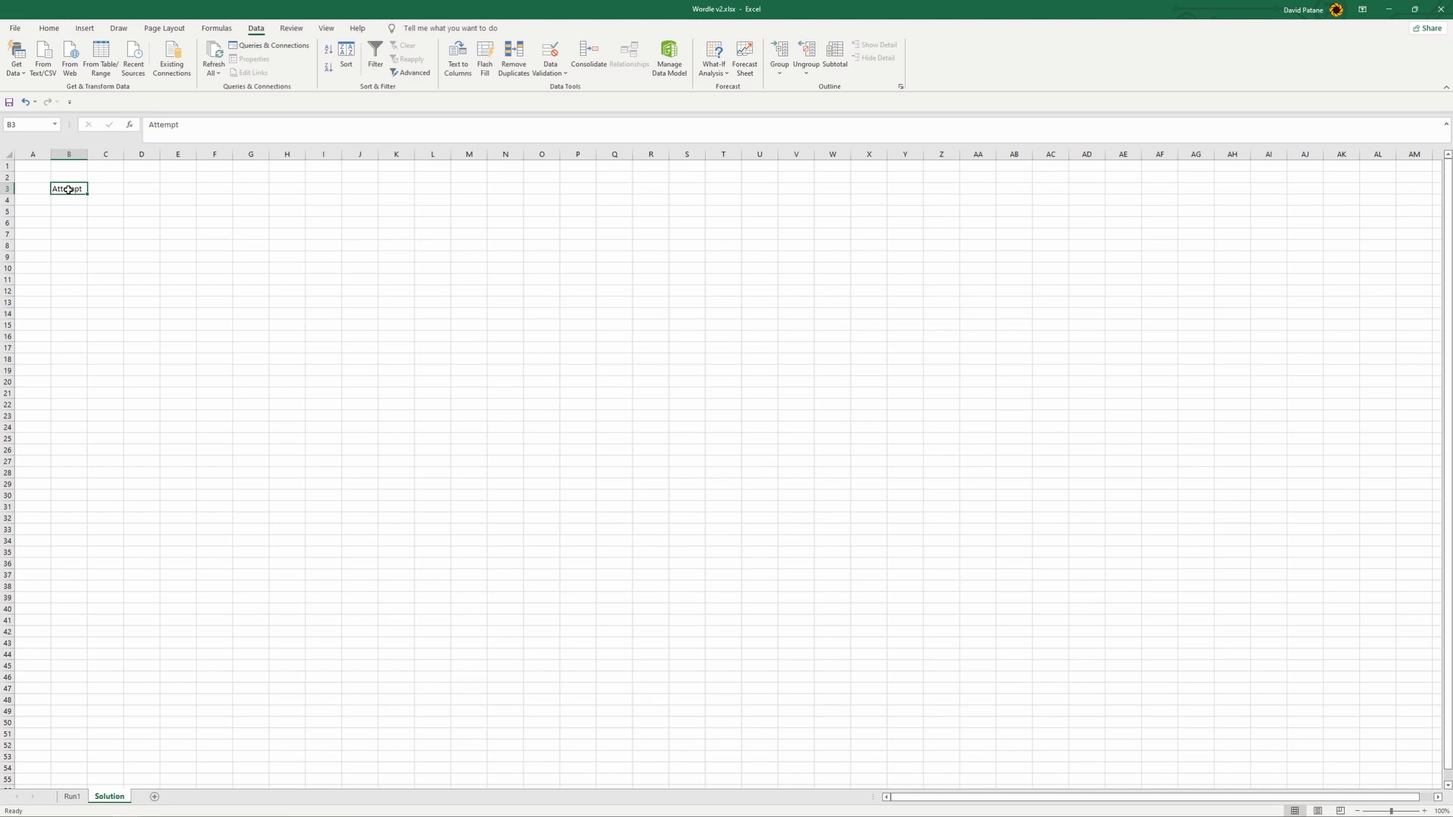
click(196, 124)
text(1)
- Copy the label to B5 as Attempt2 and fill the series down every second row to Attempt6 in B13
click(85, 190)
key(ctrl+c)
click(83, 211)
key(ctrl+v)
click(190, 129)
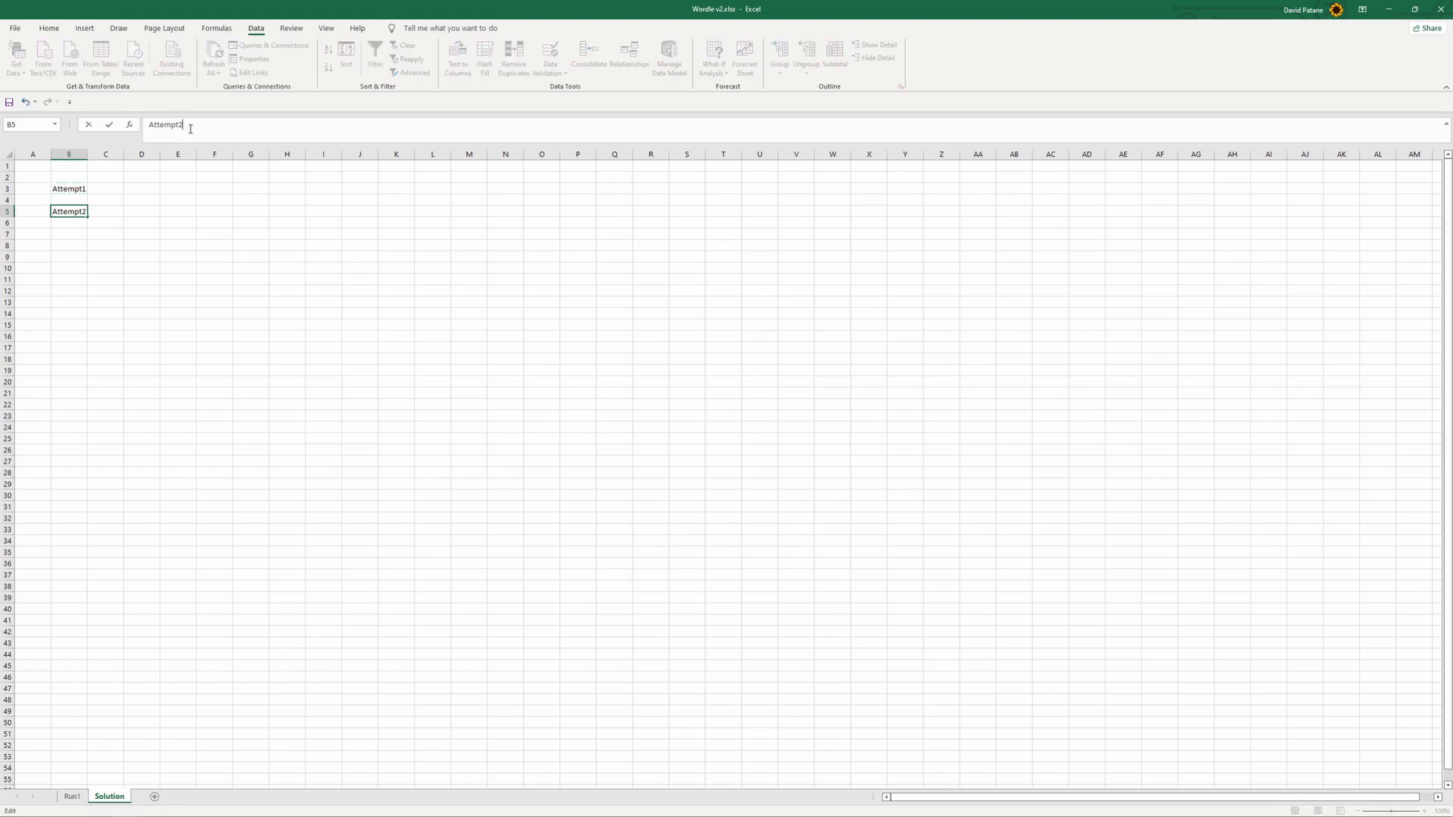
click(106, 300)
drag(83, 191, 84, 311)
click(135, 372)
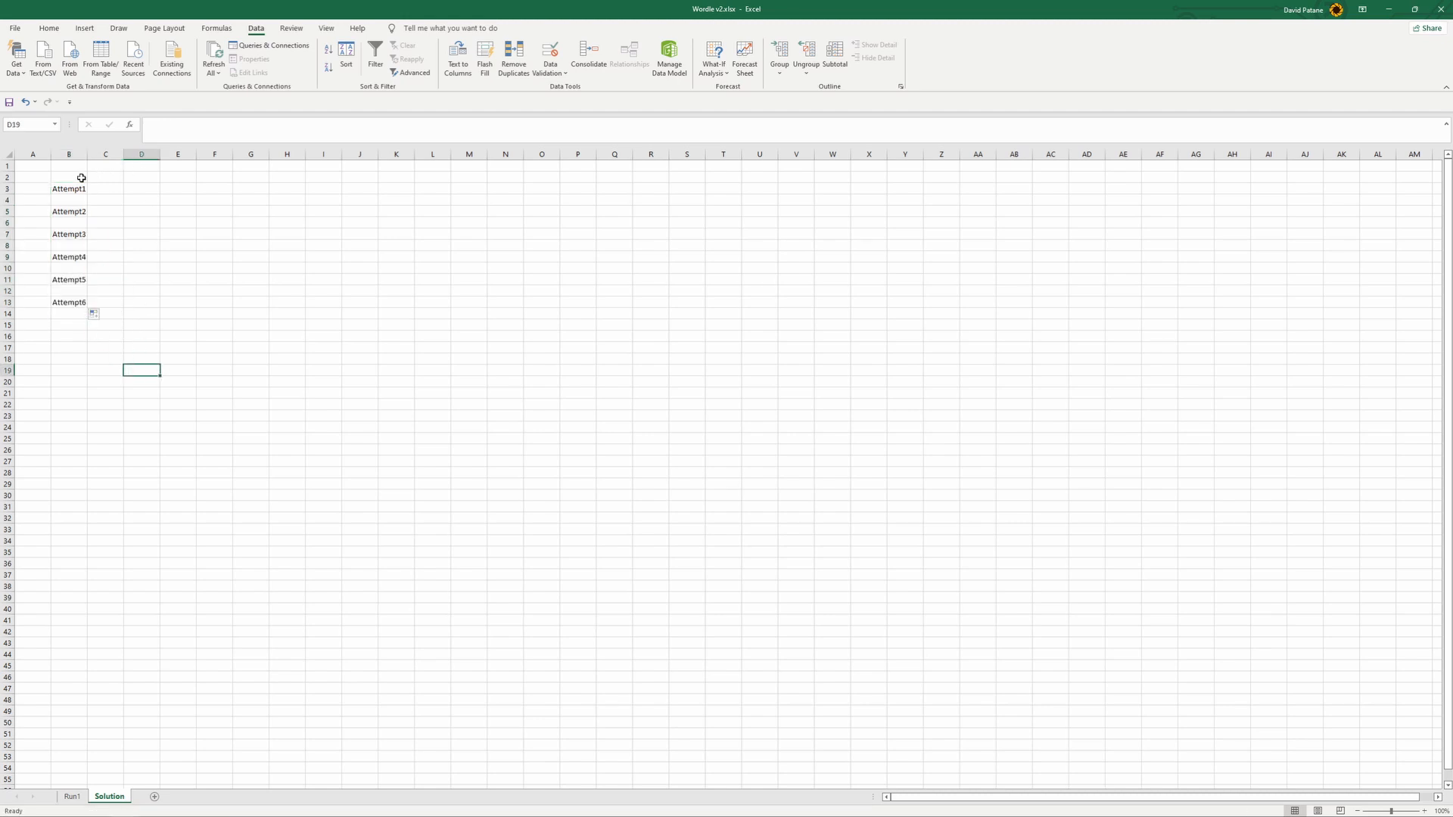
- Enter PIZZA in C3 as the word for Attempt1
click(112, 190)
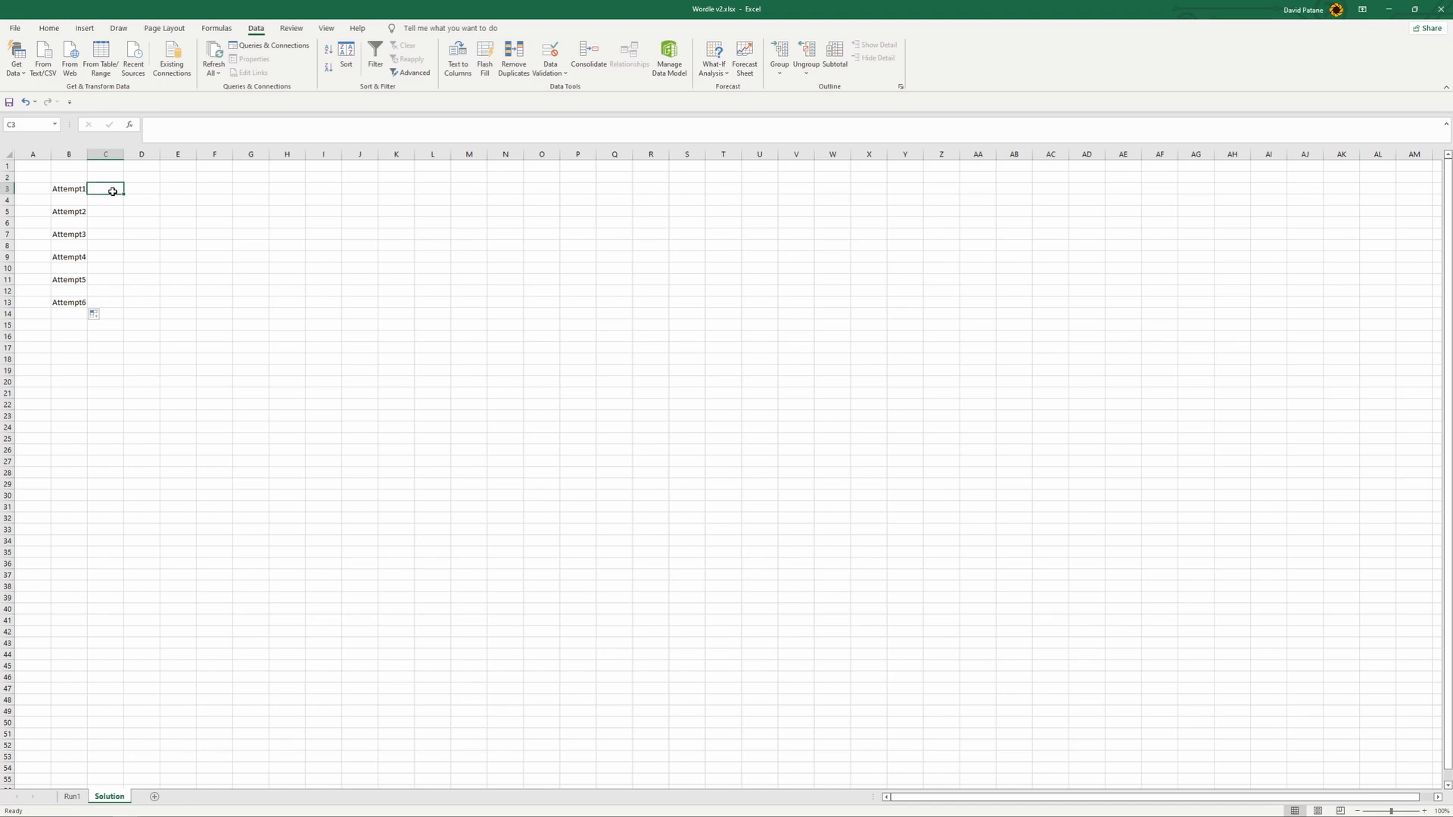
text(piz)
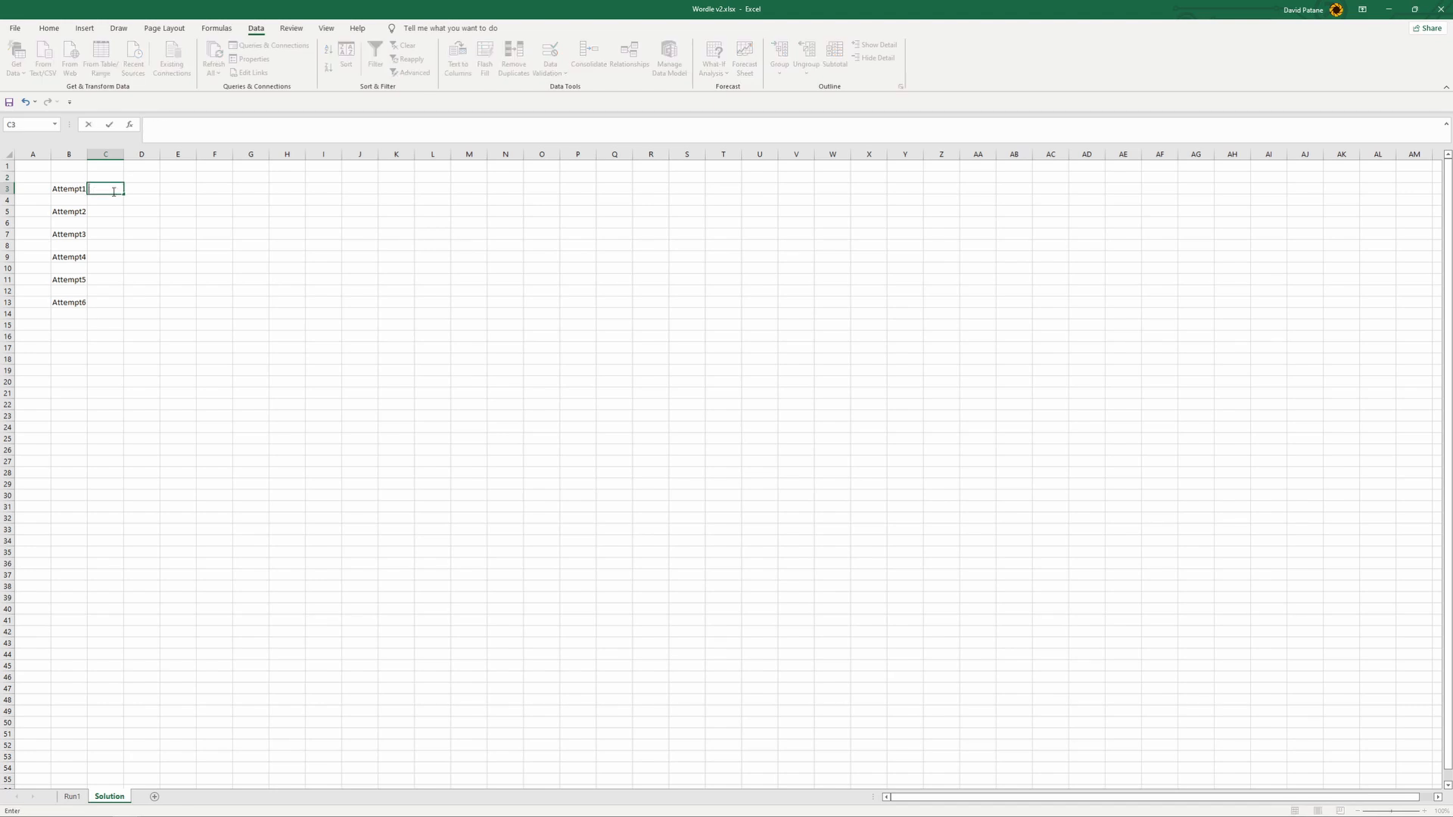
text(ZZA)
click(221, 265)
ctrl+scroll(230, 263, up, 6)
ctrl+scroll(231, 264, up, 5)
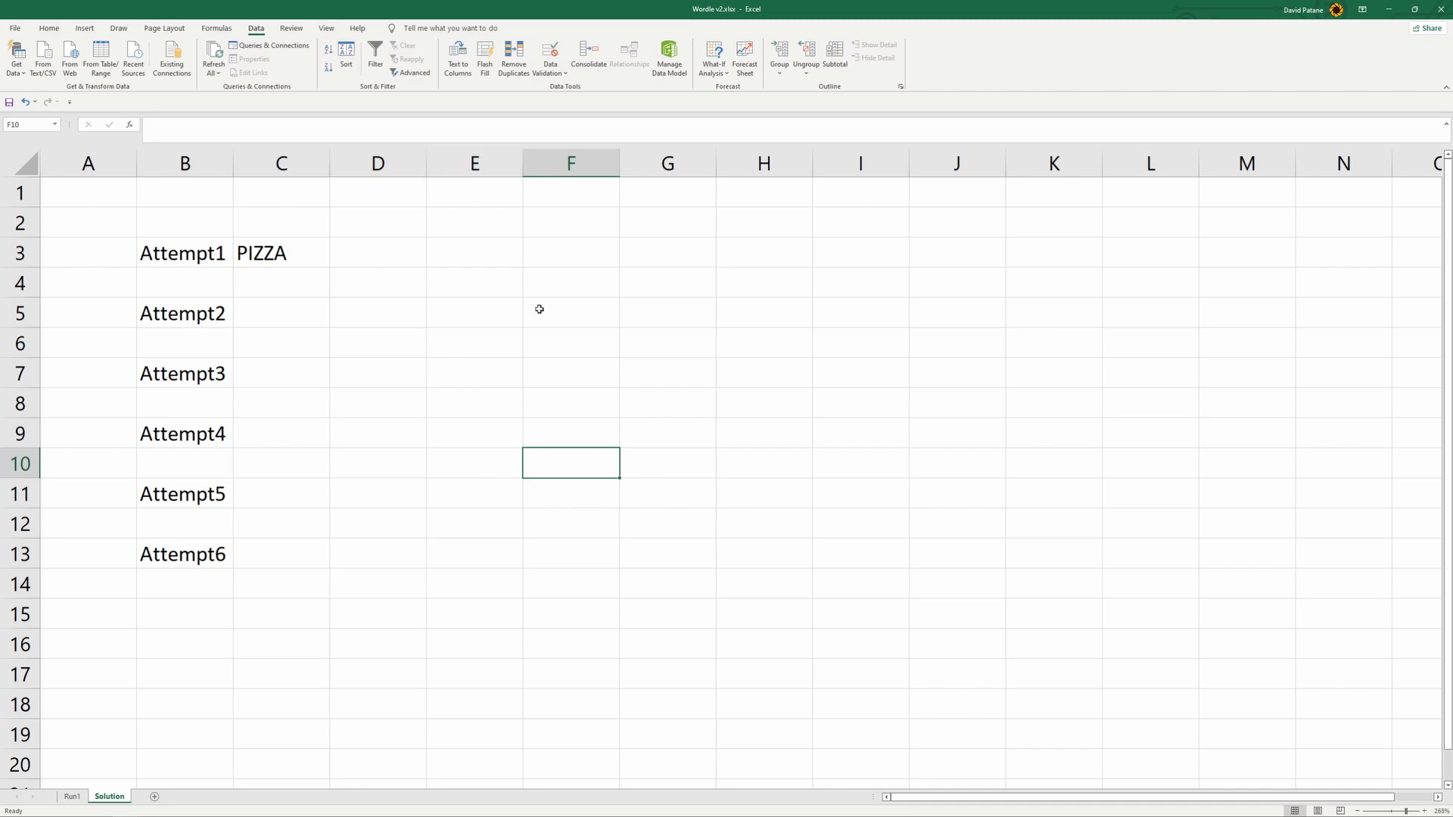
- Copy the letter-splitting formulas from C1:G1 on Run1 into D3:H3 on Solution
click(280, 259)
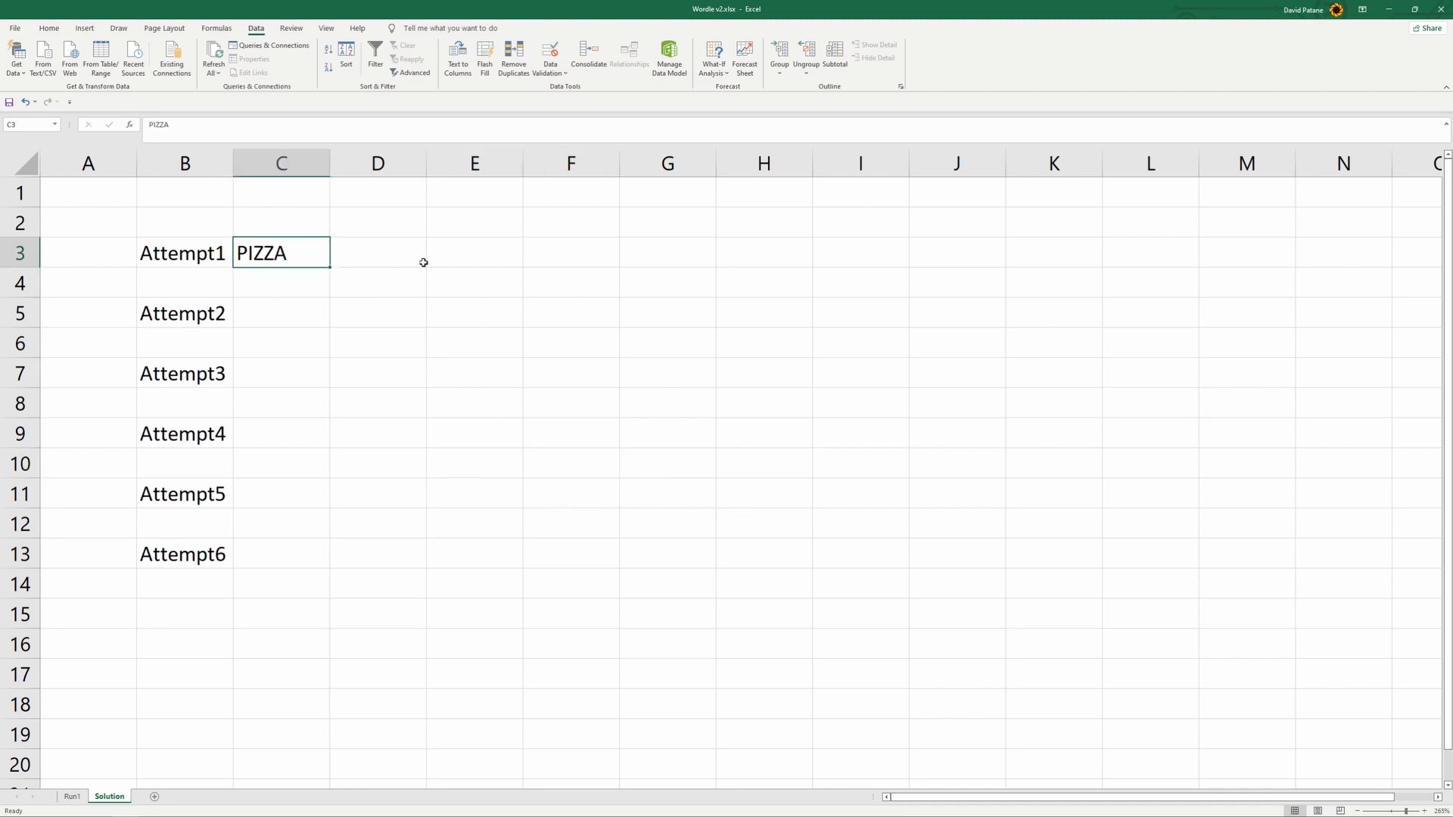
click(380, 261)
click(71, 797)
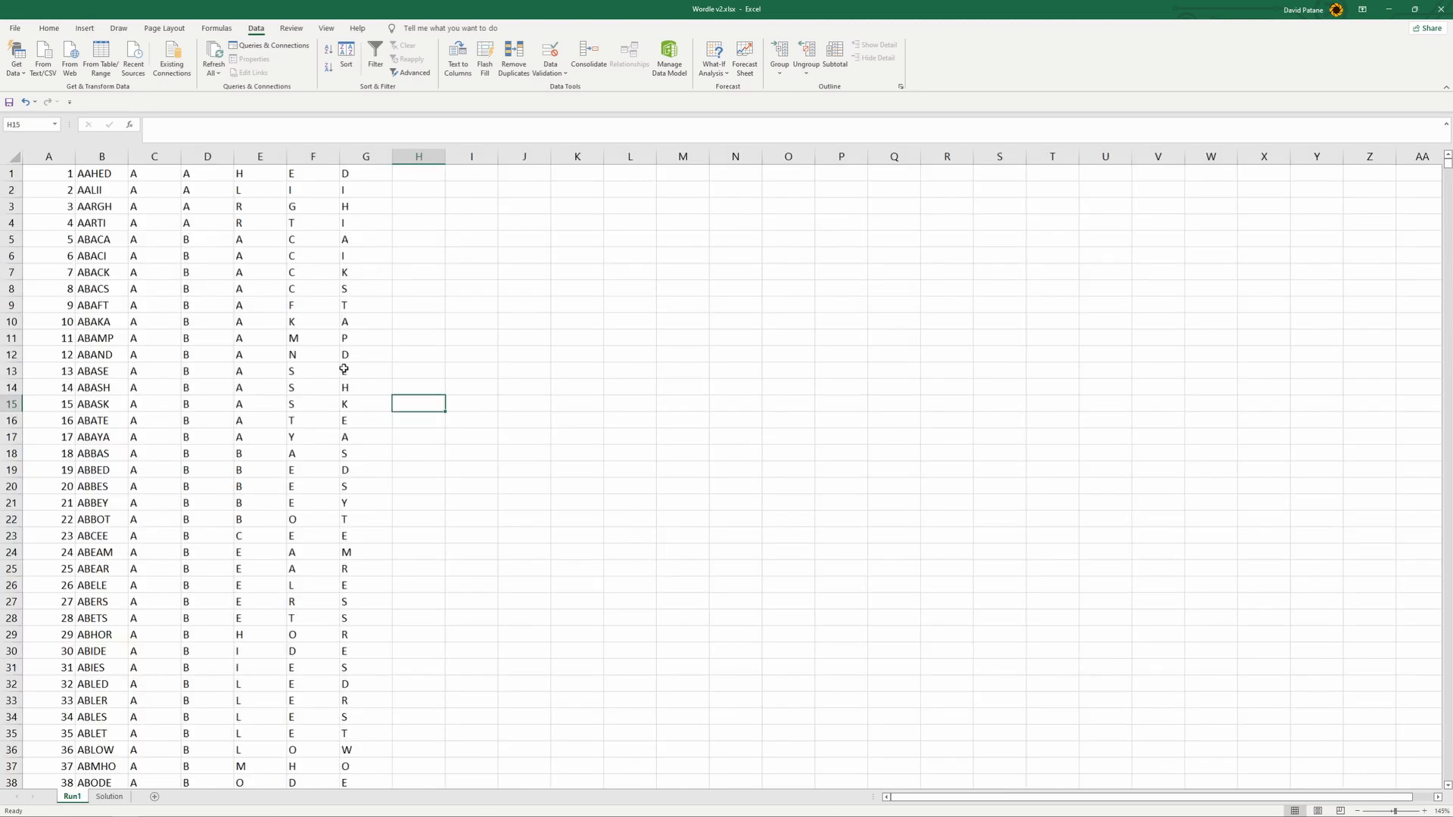
drag(157, 176, 365, 177)
key(ctrl+c)
click(121, 796)
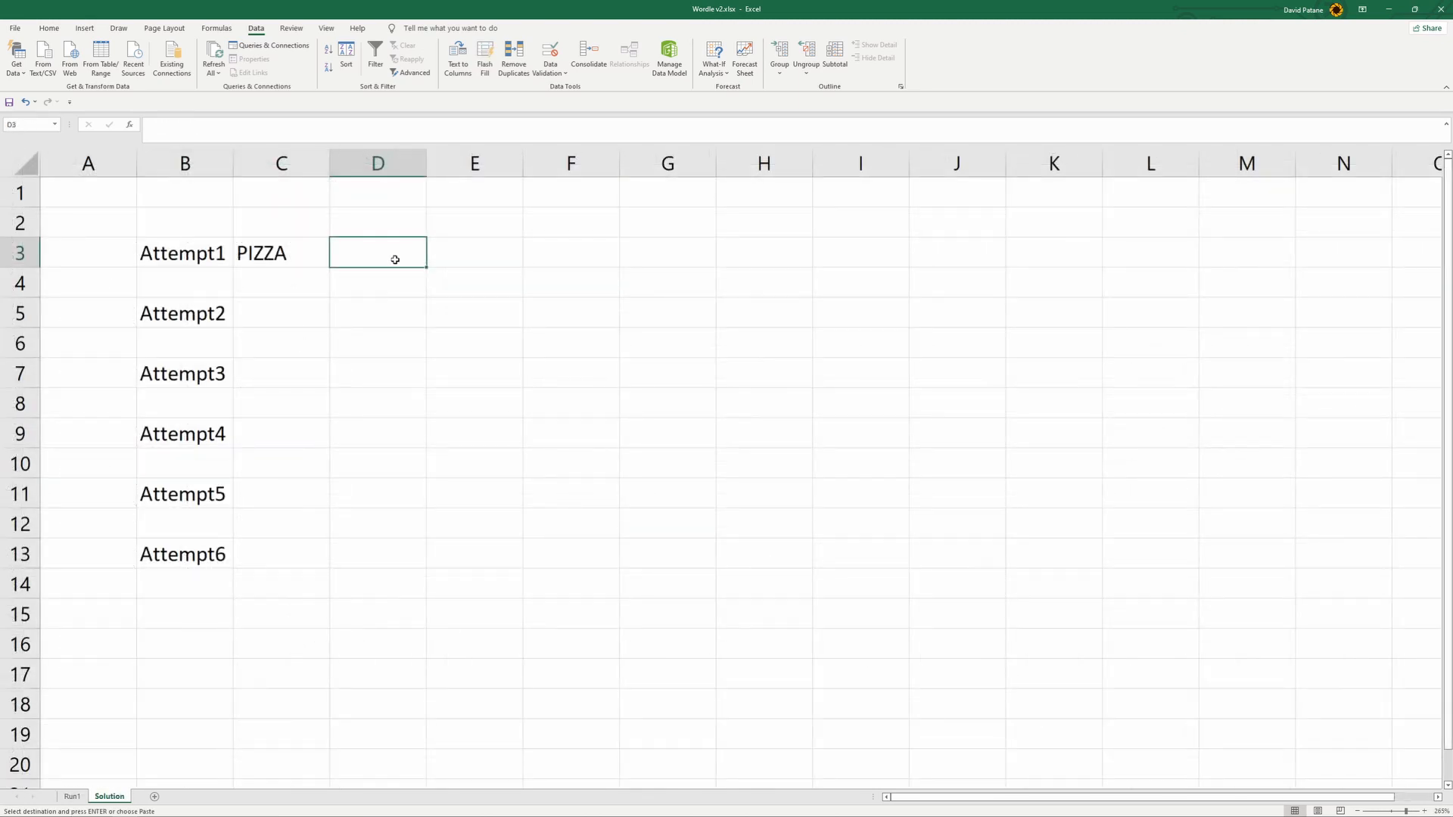
key(ctrl+v)
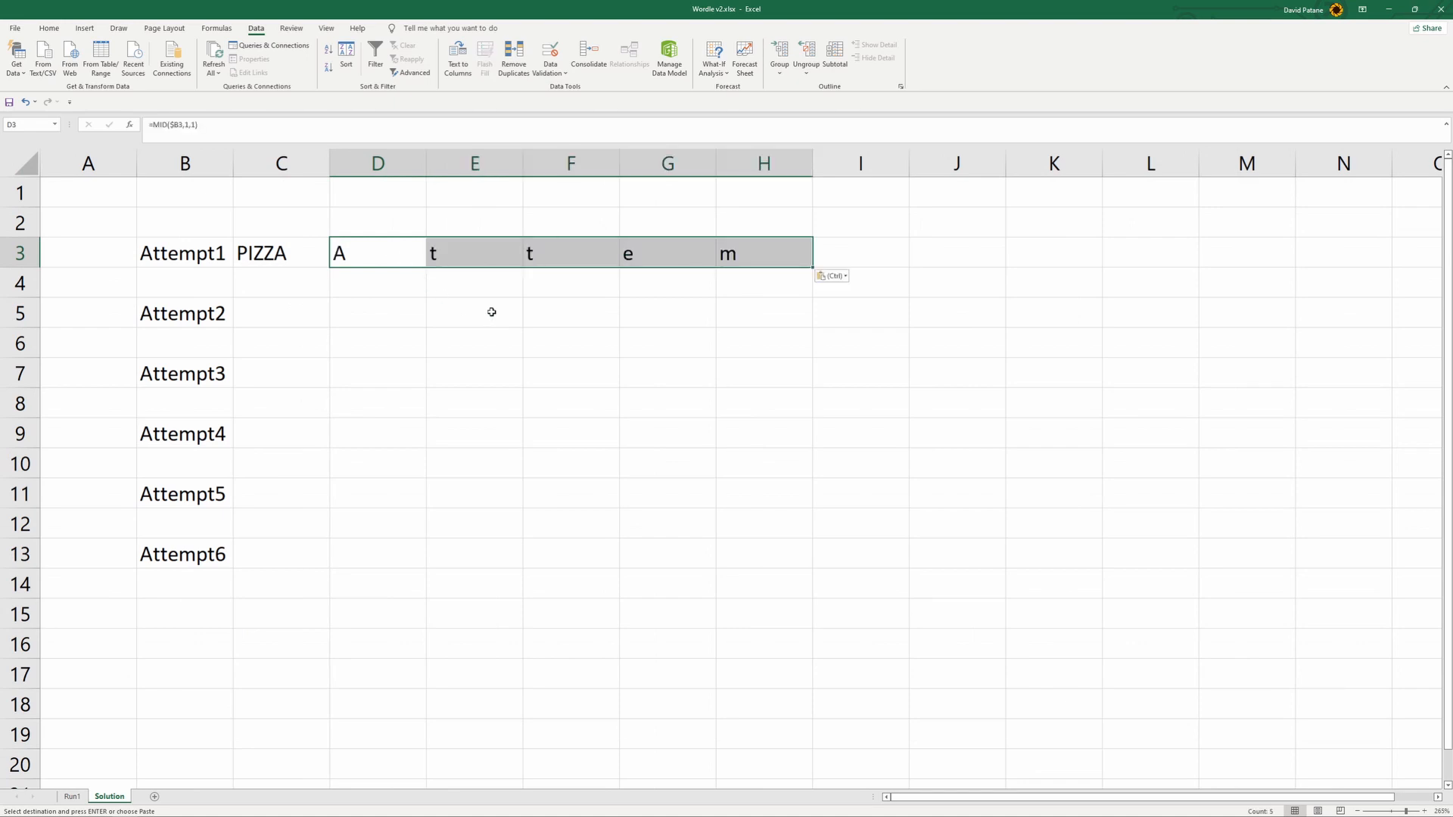
- Check the pasted MID formulas in D3:H3 and try to repoint the D3 formula to the word in C3
click(386, 250)
click(447, 250)
click(587, 250)
click(666, 251)
click(732, 253)
click(384, 250)
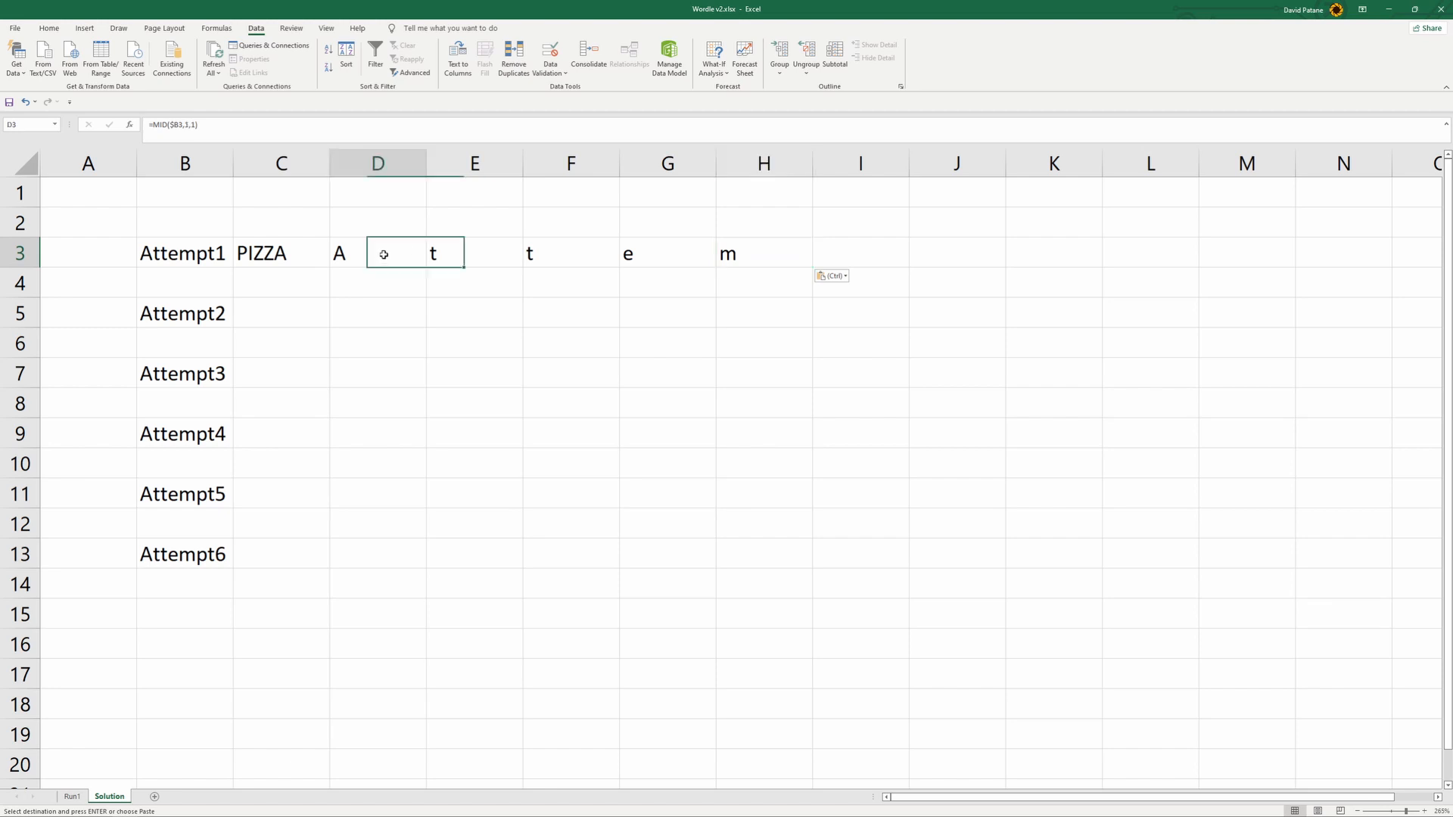
click(483, 258)
click(402, 255)
click(353, 125)
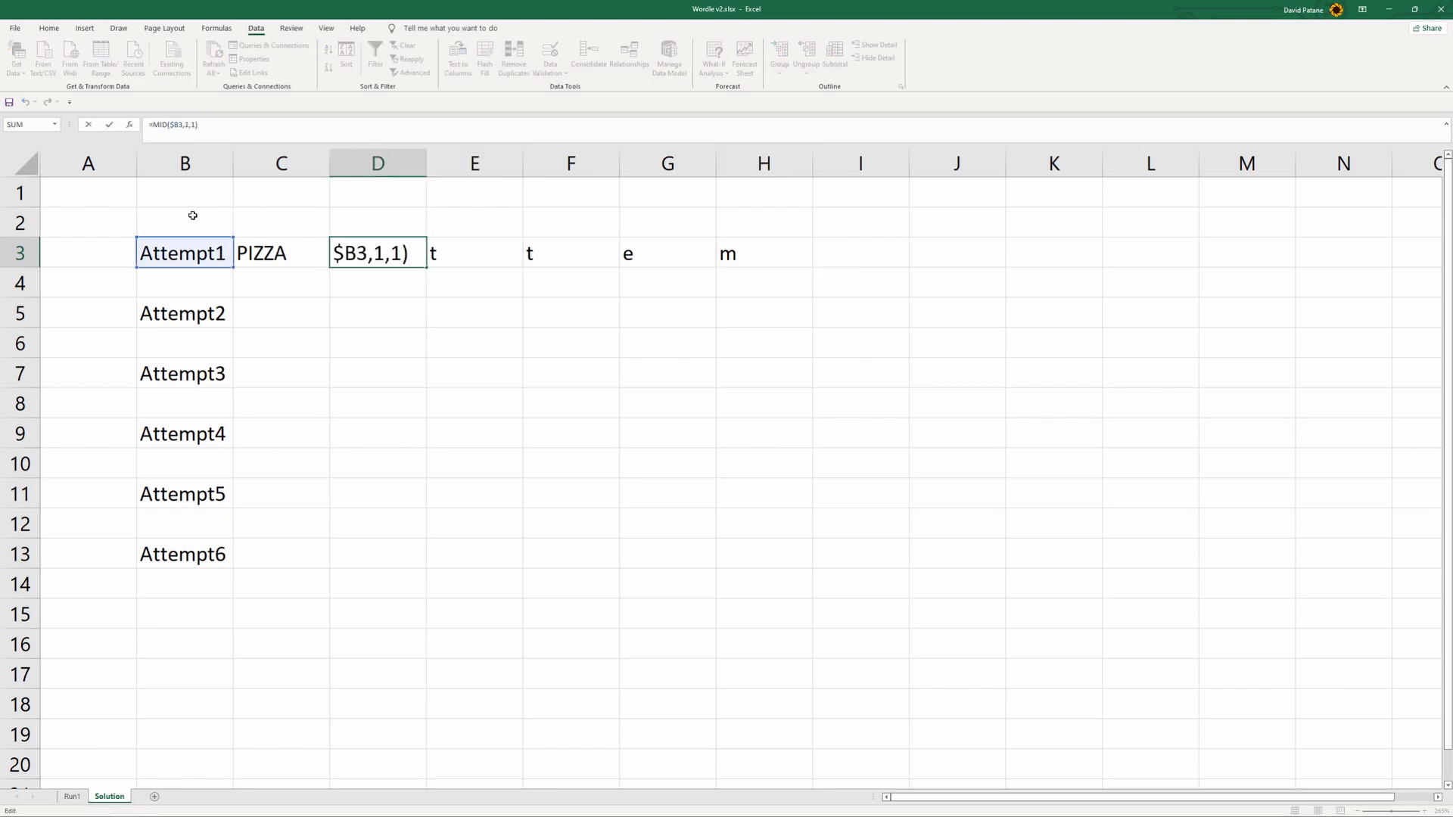
drag(189, 241, 216, 257)
click(361, 307)
- Recopy the MID formulas from C1:G1 on Run1 over D3:H3 on the Solution sheet
click(72, 797)
click(170, 208)
click(155, 186)
drag(155, 174, 343, 173)
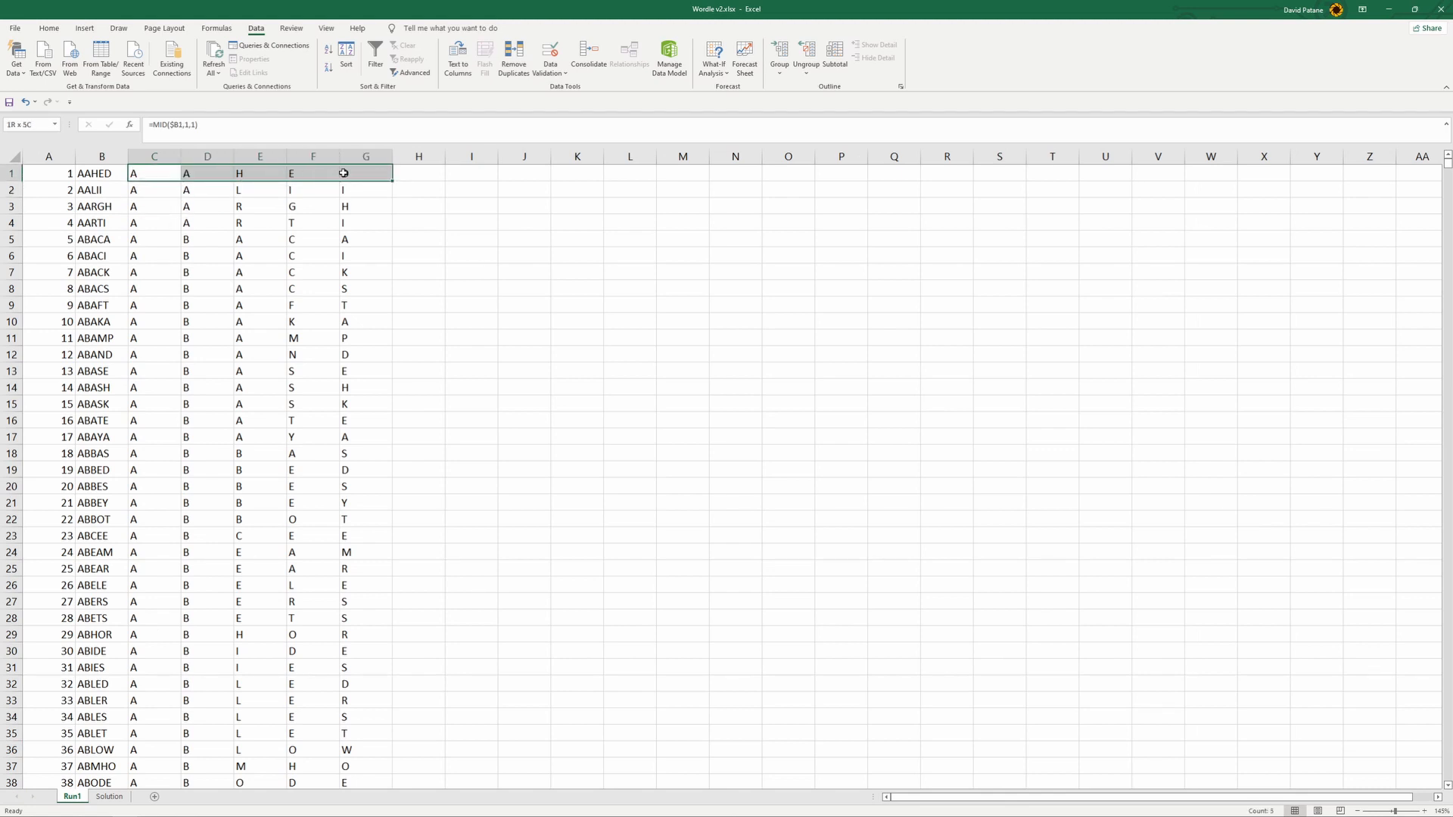
key(ctrl+c)
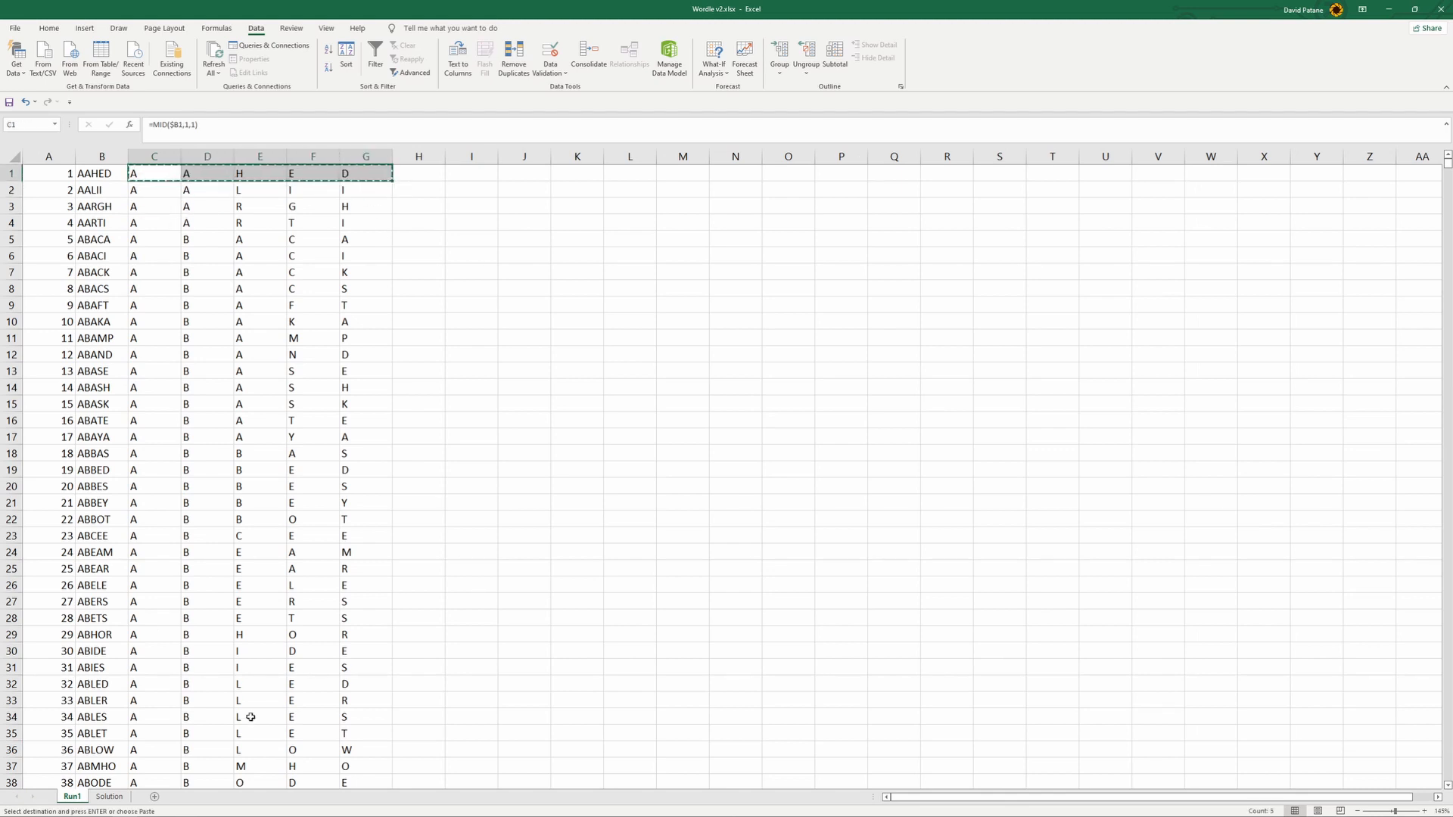
click(109, 797)
click(382, 244)
key(ctrl+v)
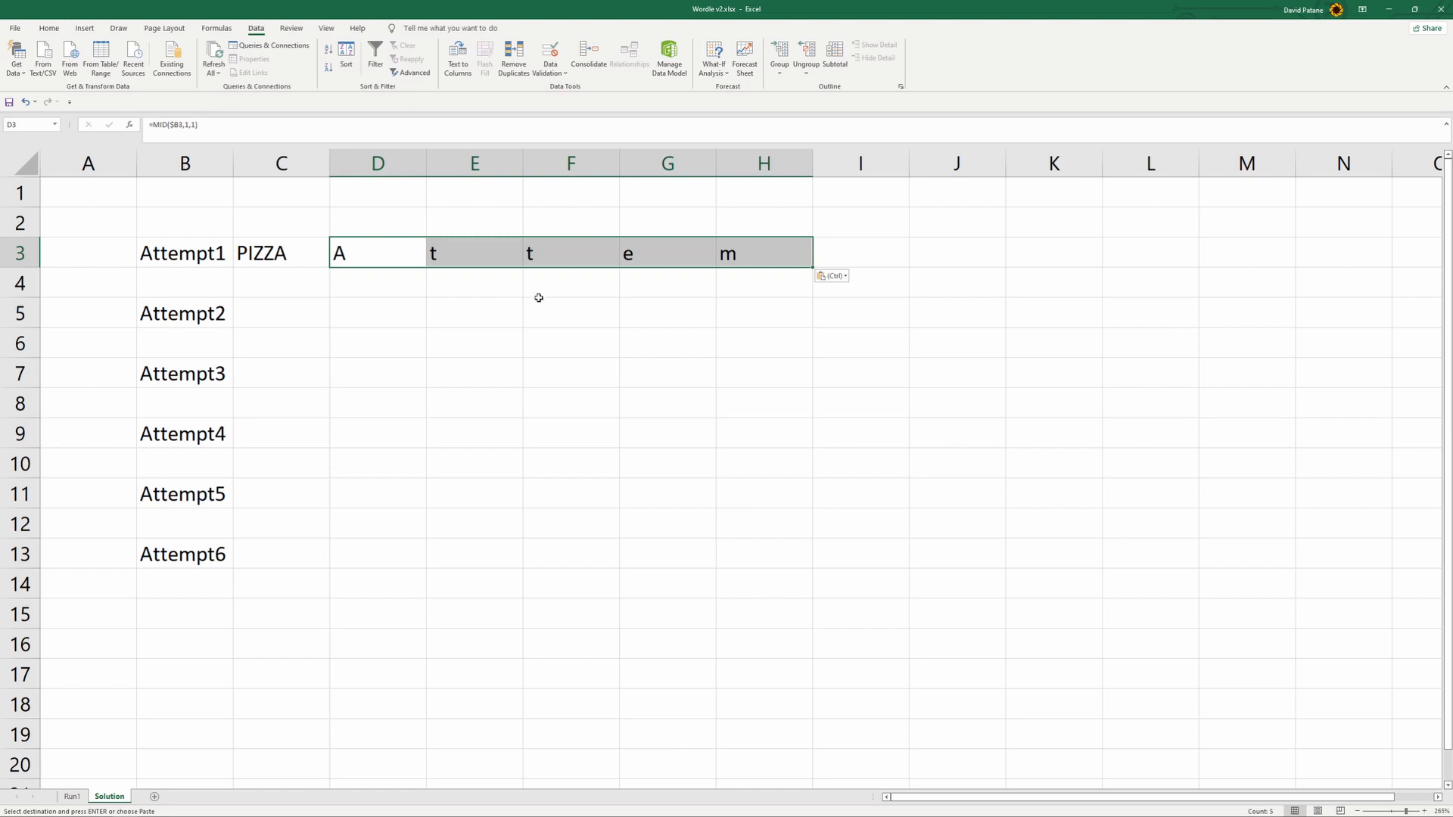
- Repoint the D3 formula's reference to $C3 so it takes the first letter of the attempted word
double_click(382, 234)
drag(206, 237, 300, 247)
click(369, 306)
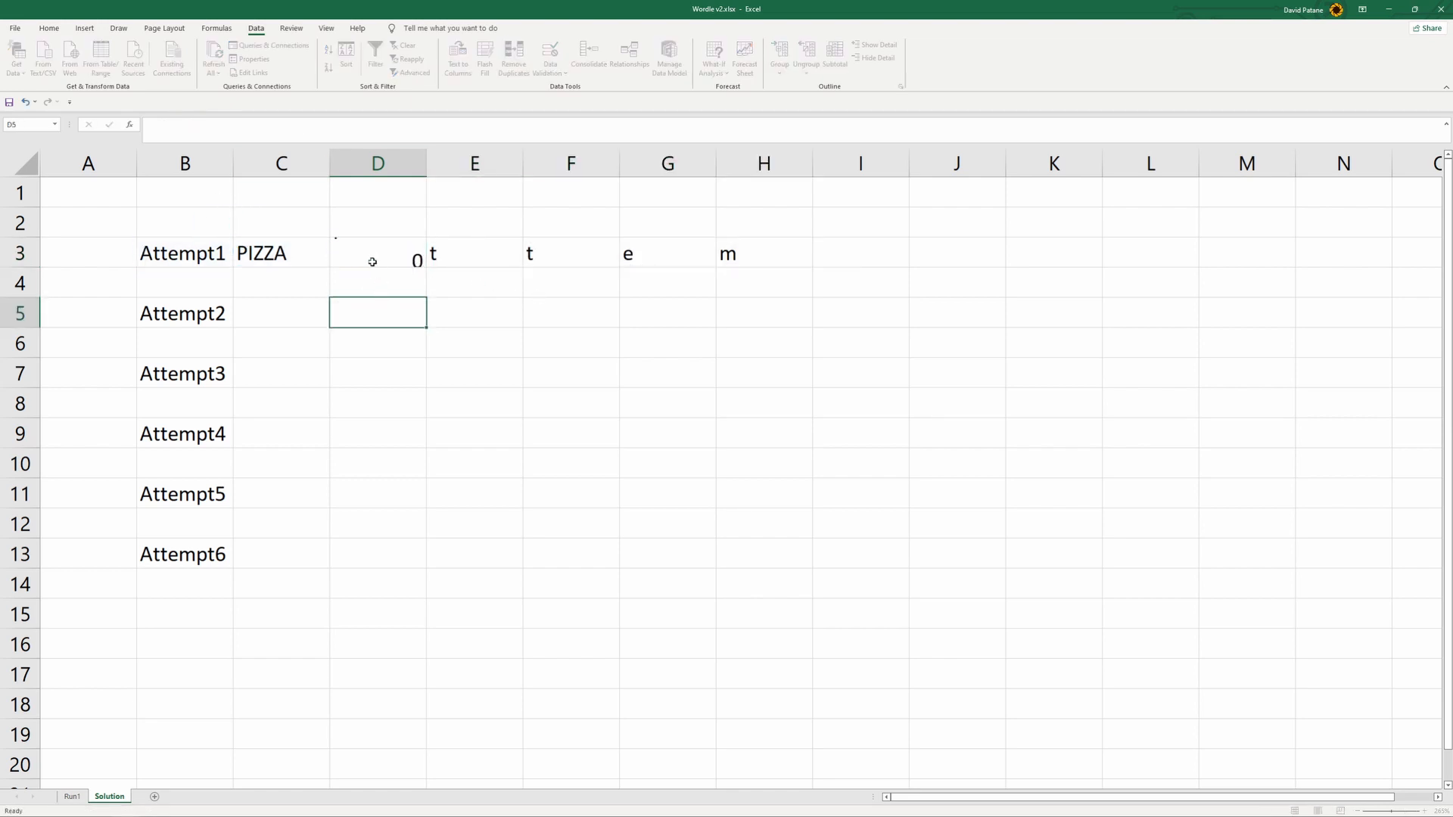
click(386, 256)
- Change the cell reference in the E3 and F3 MID formulas to $C3
click(451, 258)
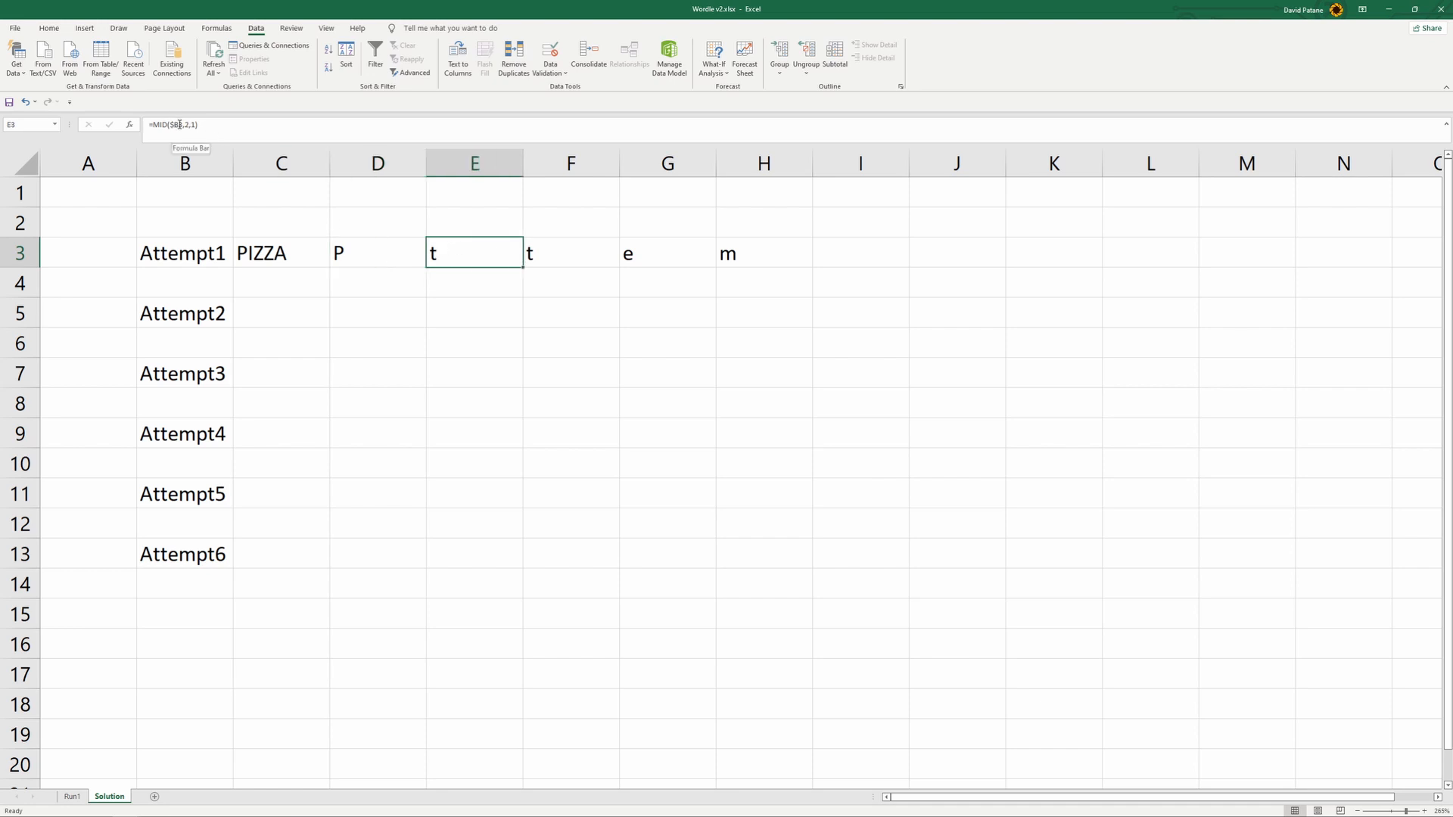
drag(180, 128, 175, 128)
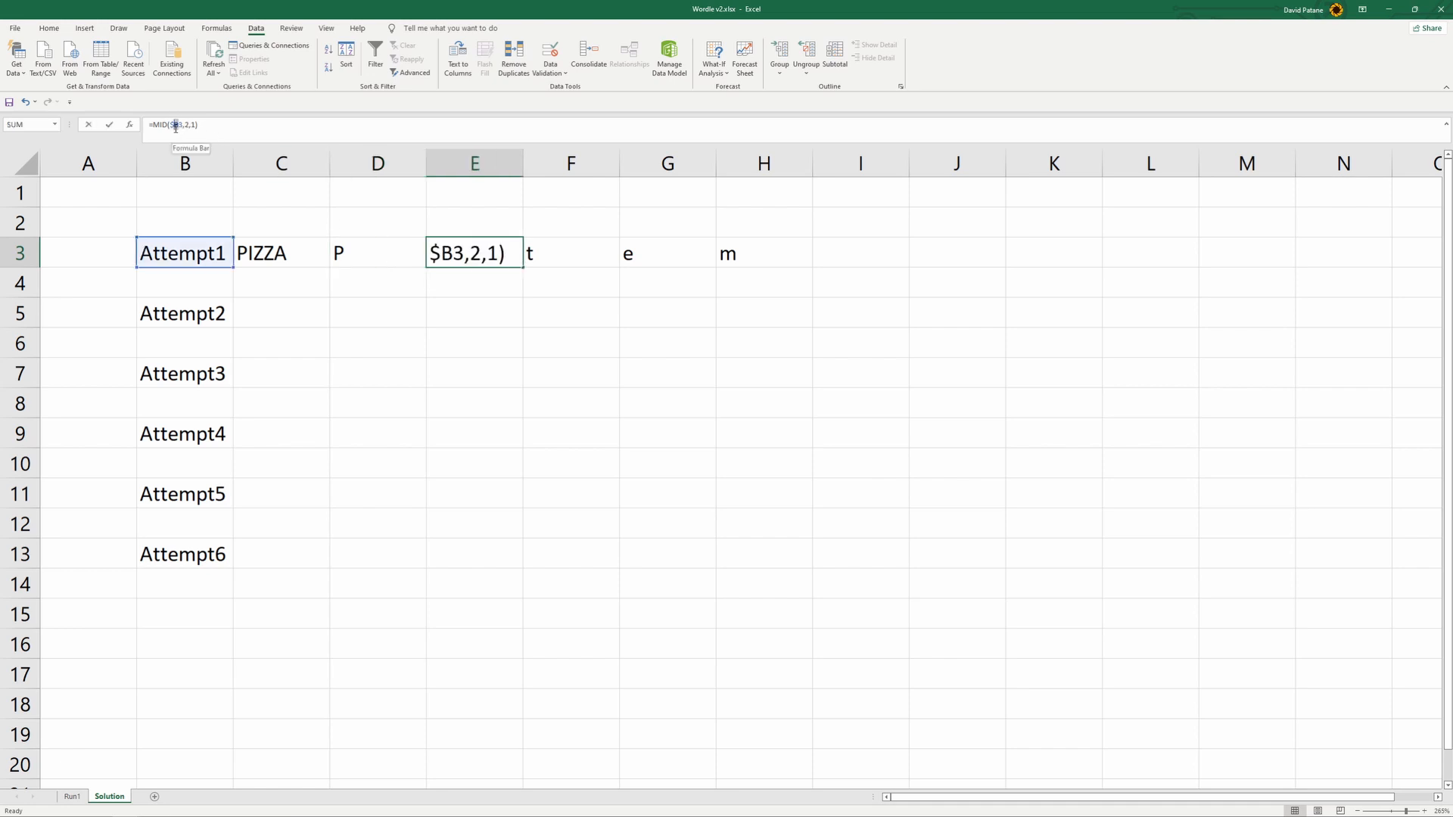
text(c)
click(552, 318)
click(553, 250)
drag(180, 126, 174, 127)
text(c)
click(642, 336)
- Change the cell reference in the G3 and H3 MID formulas to $C3
click(640, 264)
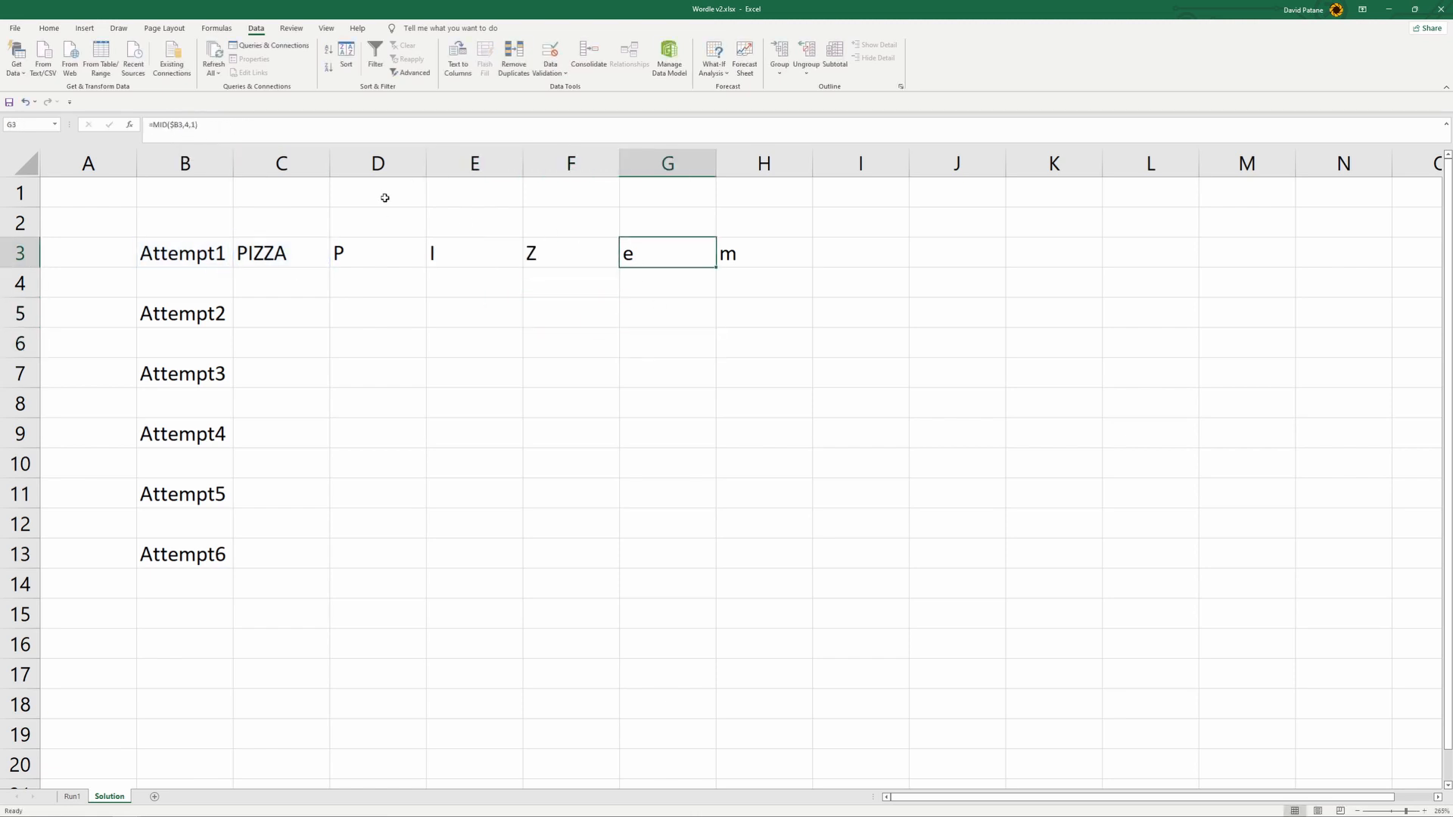
drag(180, 125, 176, 125)
text(c)
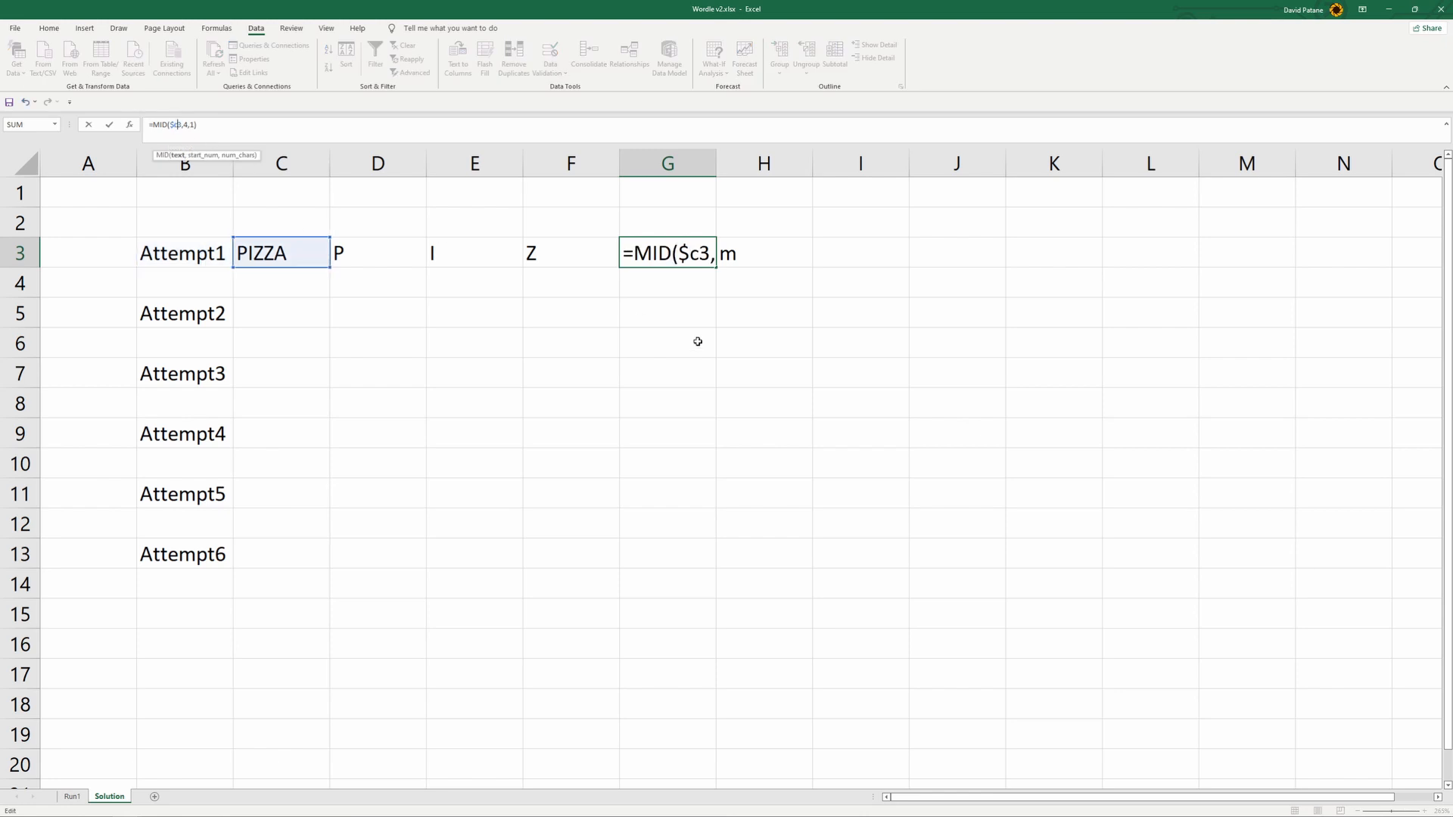
click(723, 337)
click(727, 261)
drag(180, 125, 175, 125)
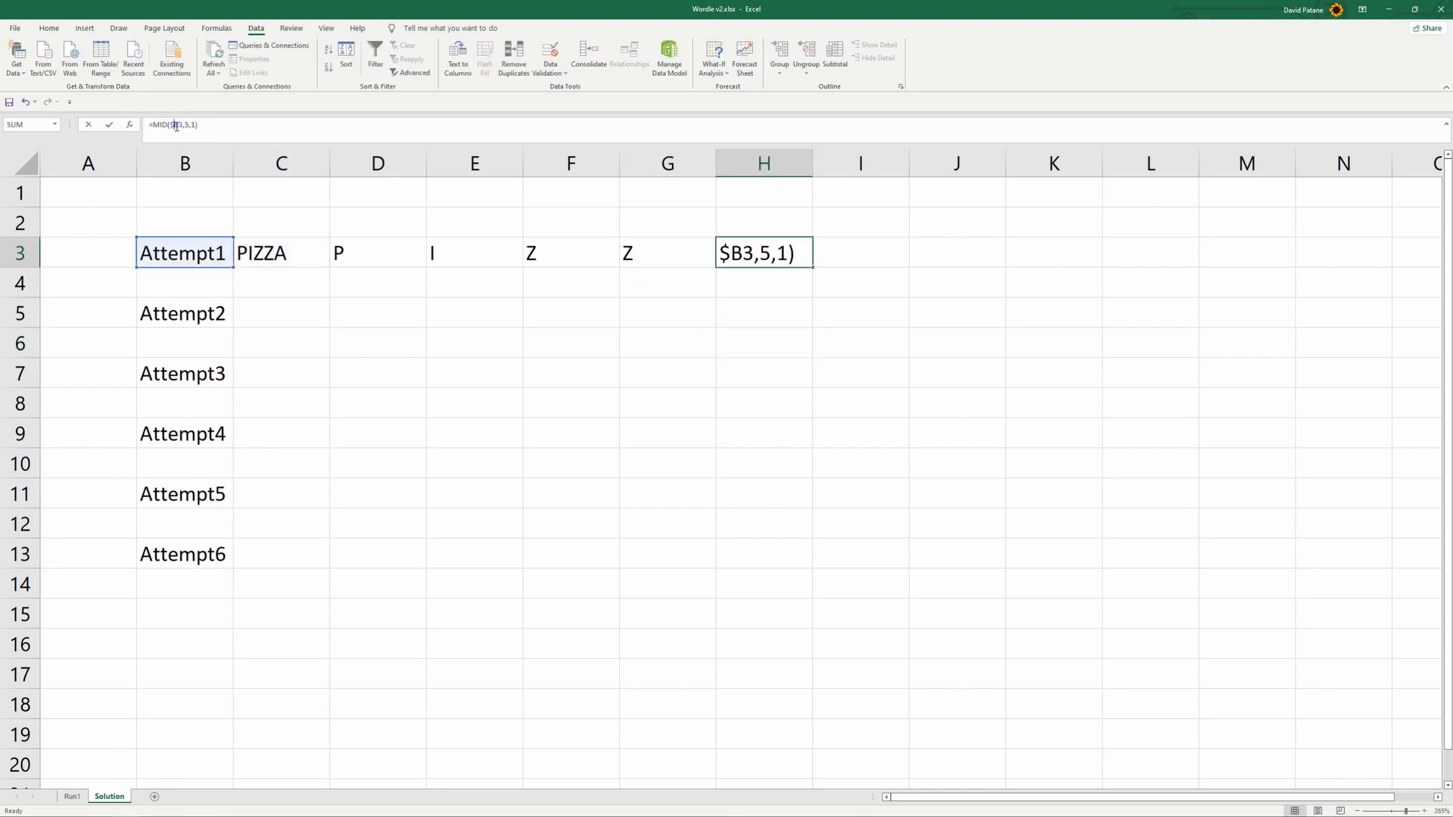
text(c)
click(393, 372)
click(302, 257)
click(409, 247)
click(382, 130)
click(321, 287)
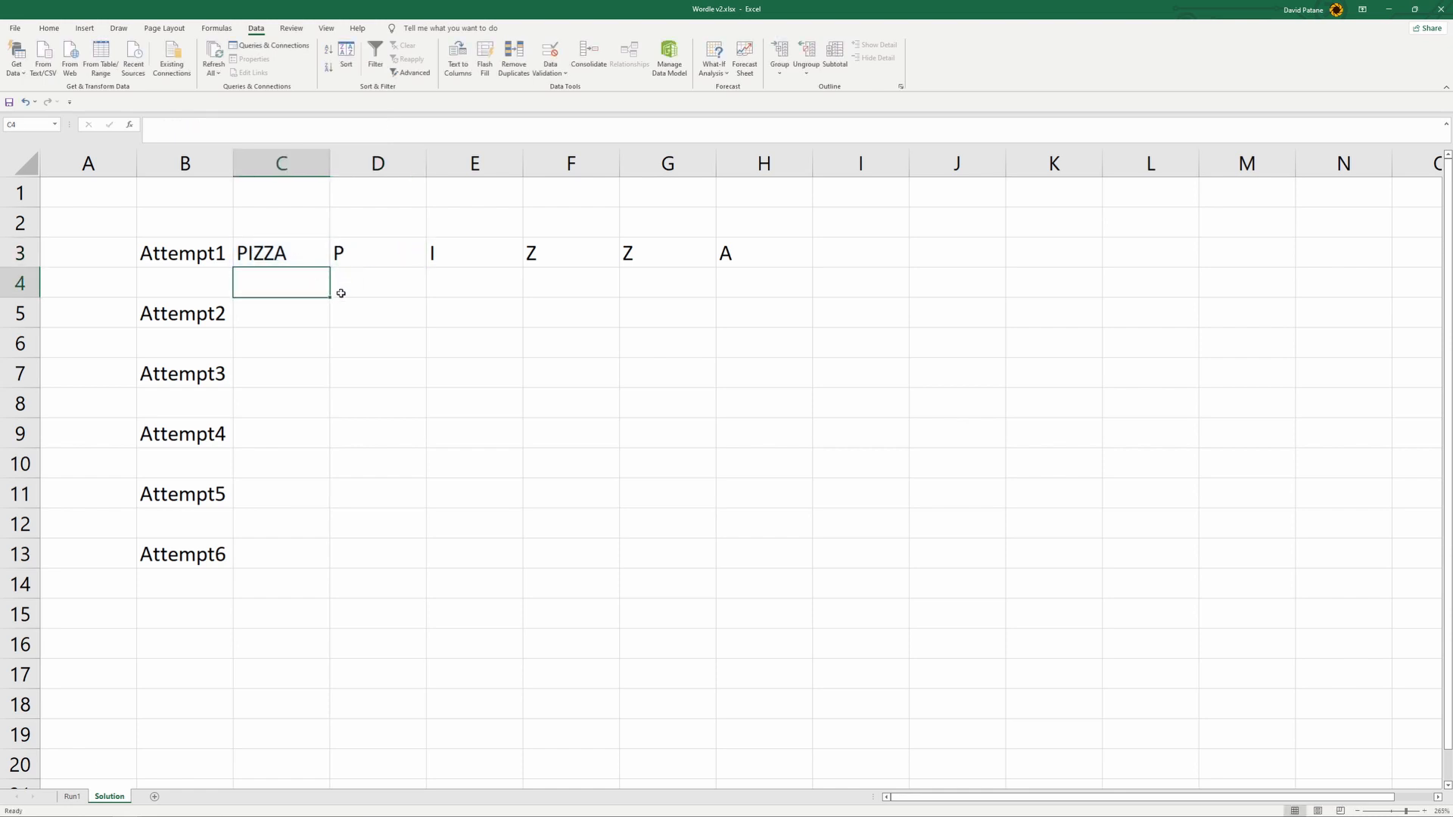
drag(391, 263, 725, 254)
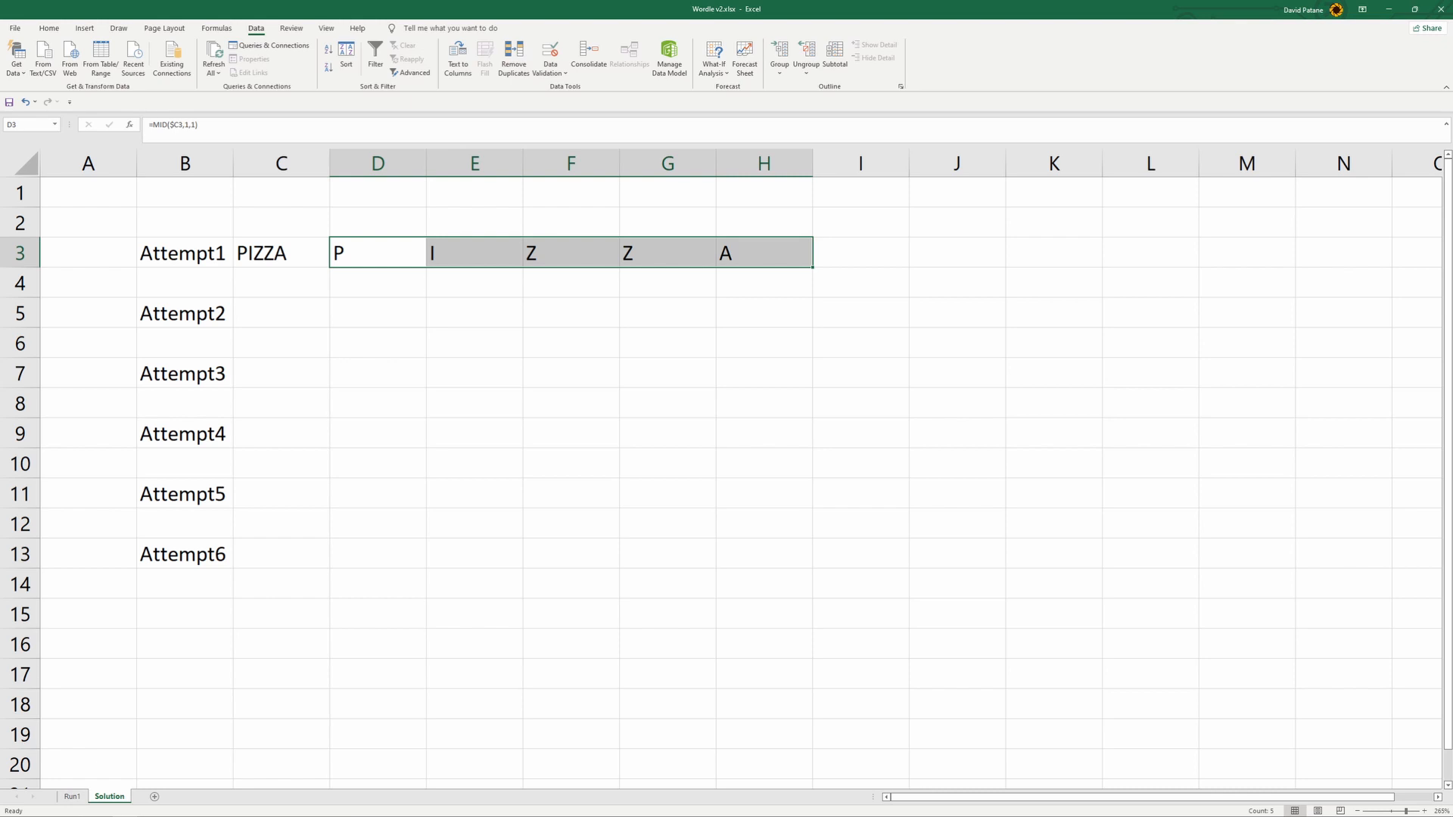
- Switch to Chrome and examine the Wordle instructions explaining the tile colours
mouse_move(261, 806)
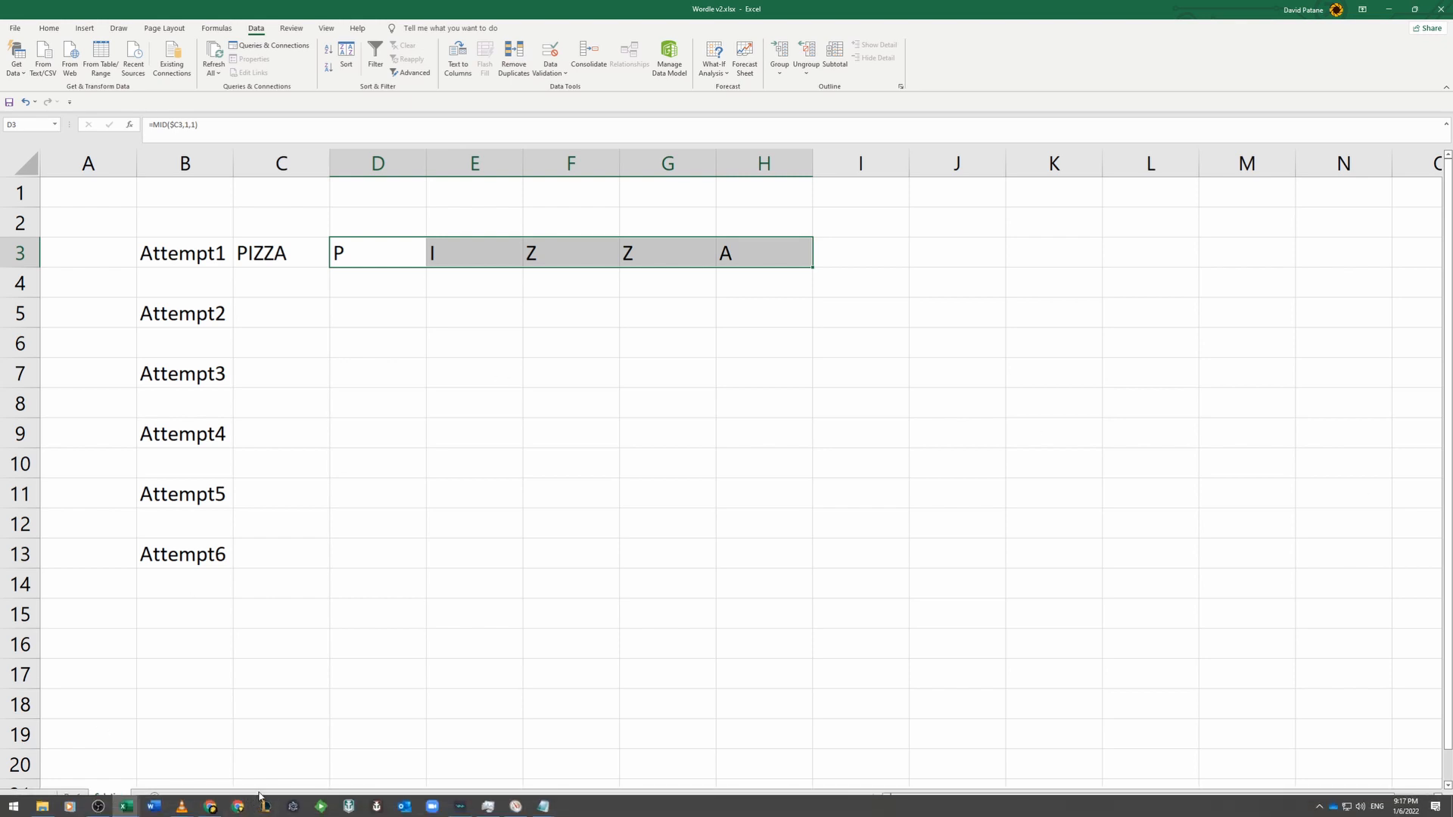
click(211, 806)
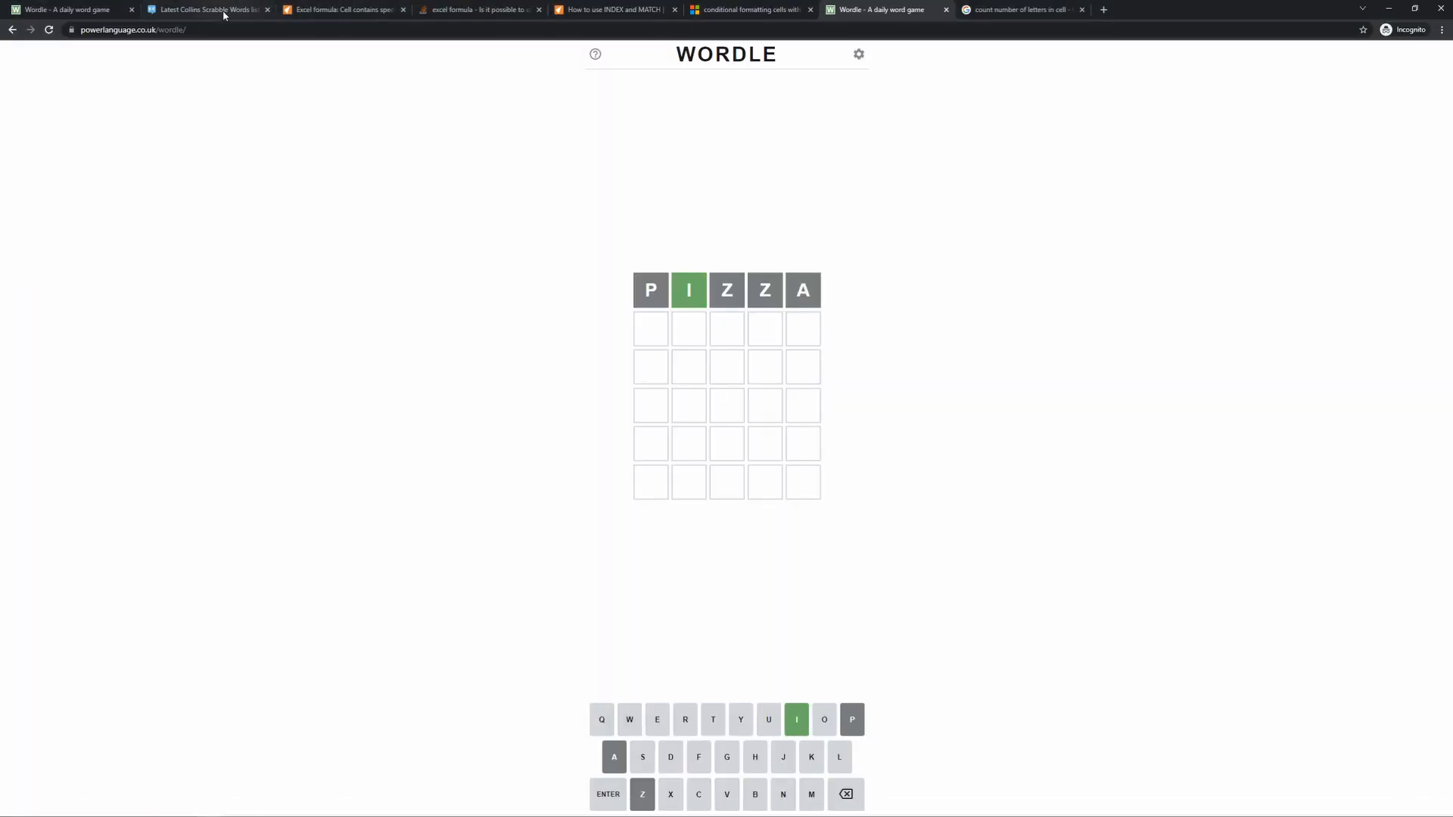
click(92, 11)
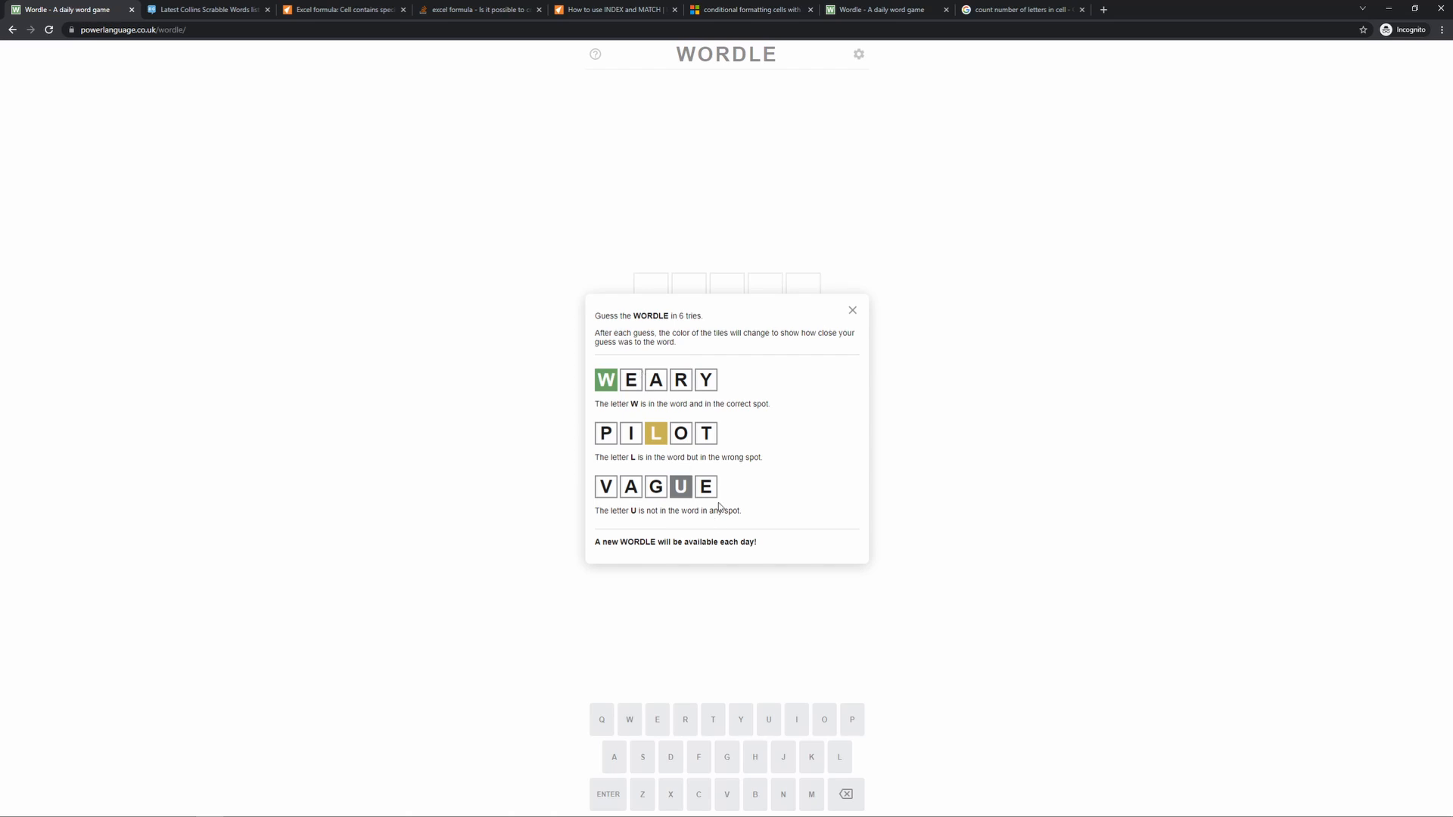
- Check the tile colours for the guess PIZZA in the played Wordle game in Chrome and return to the Wordle v2 workbook in Excel
mouse_move(349, 811)
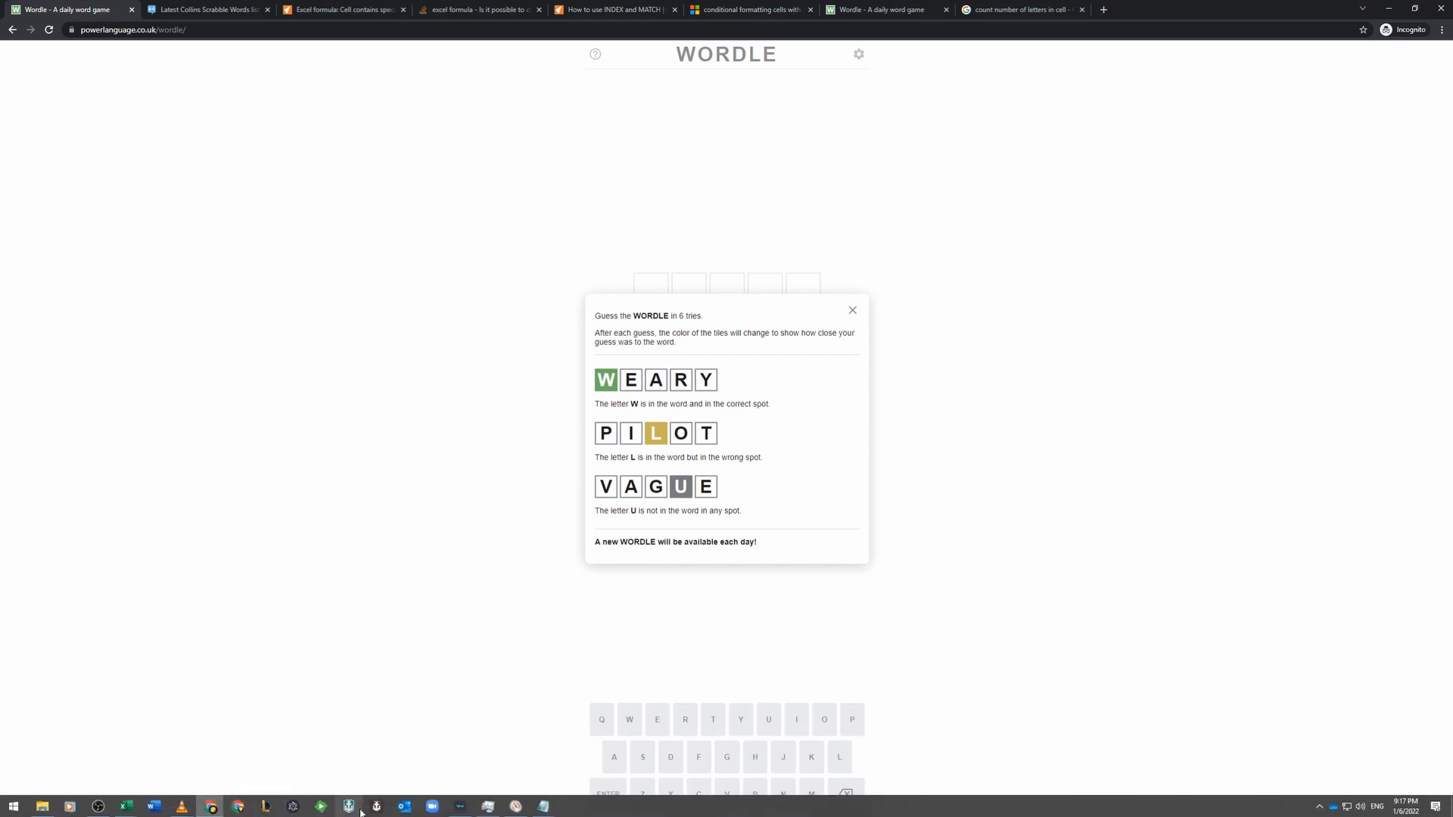
mouse_move(130, 811)
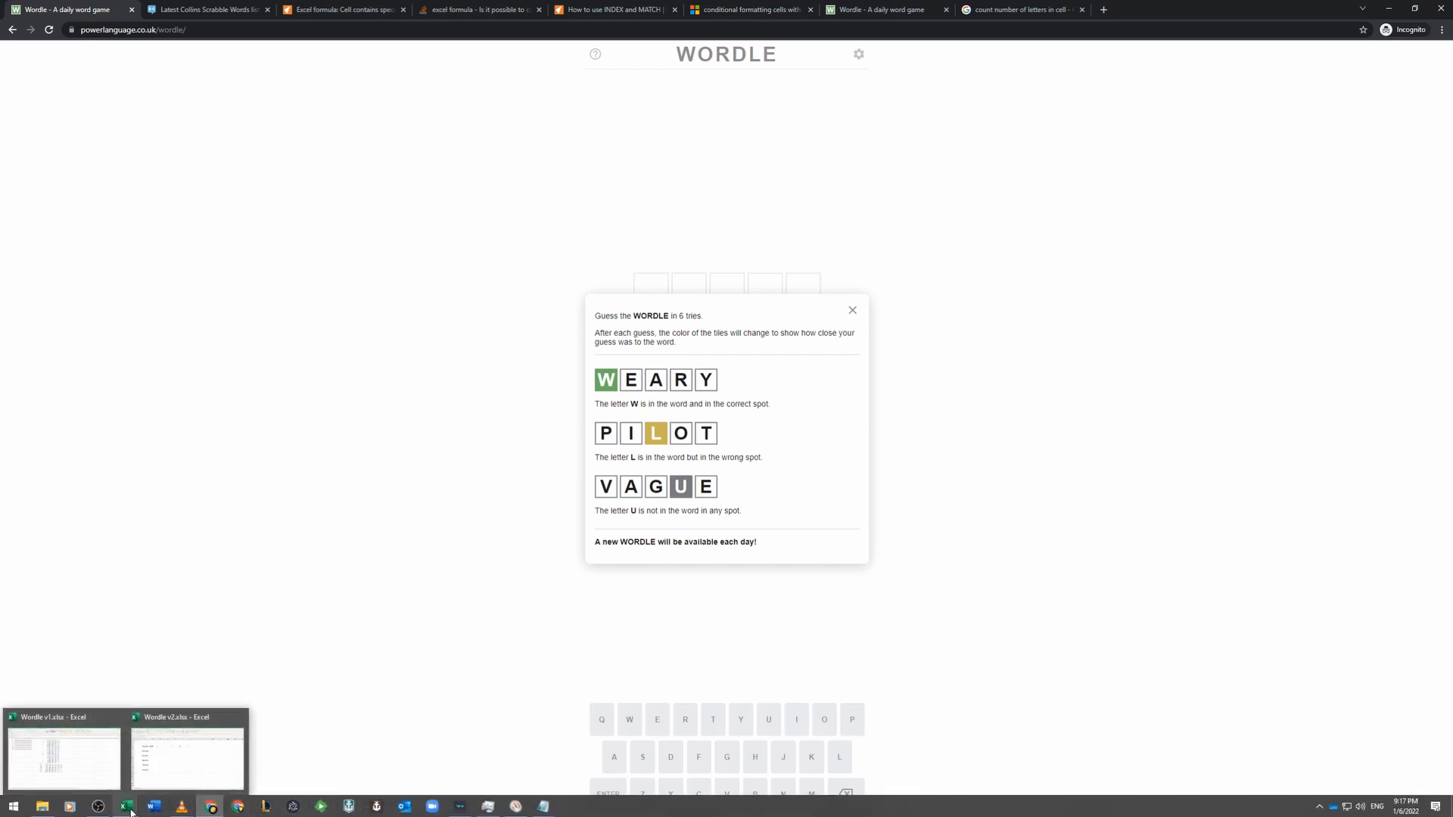
click(180, 770)
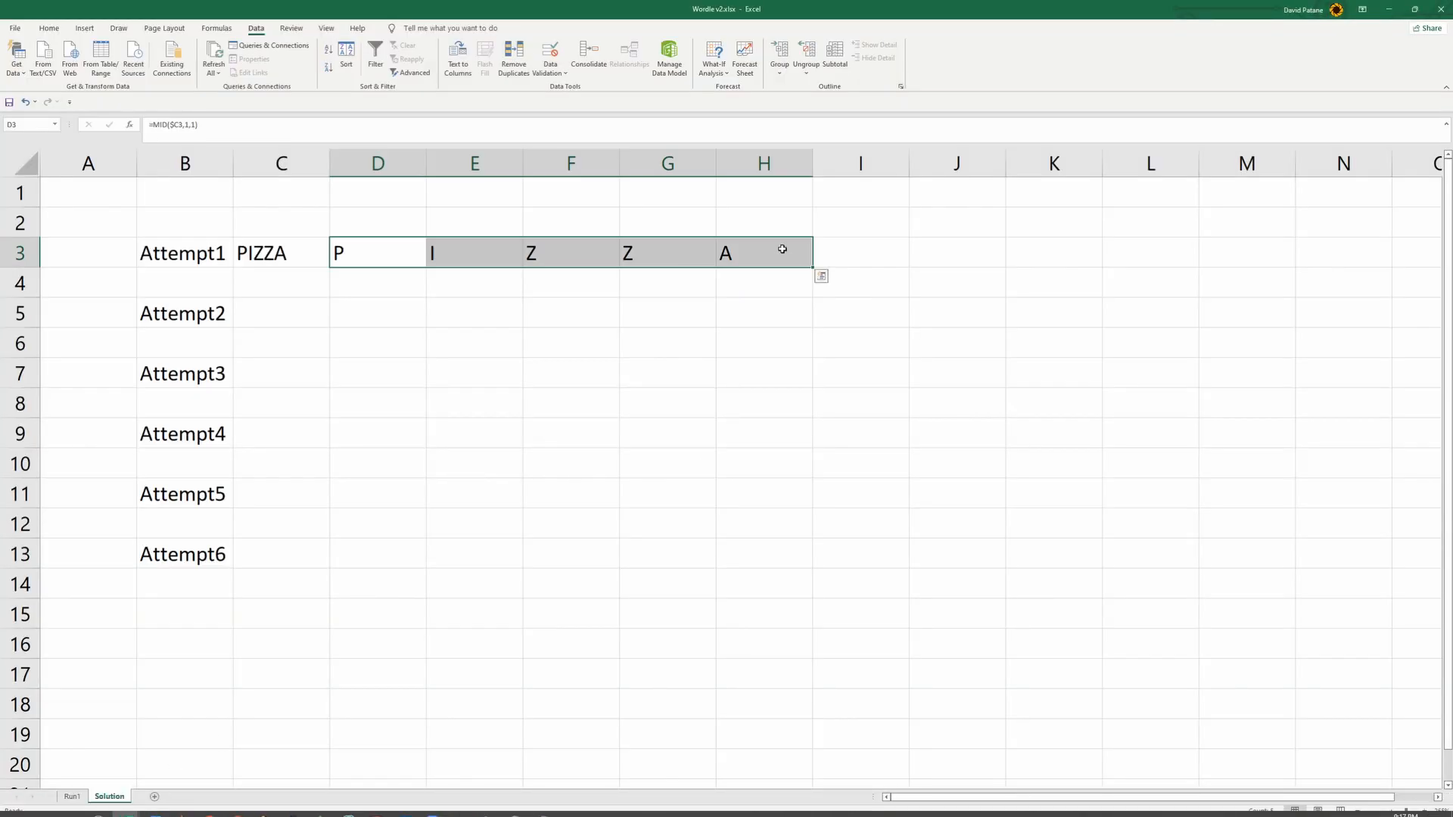
click(407, 281)
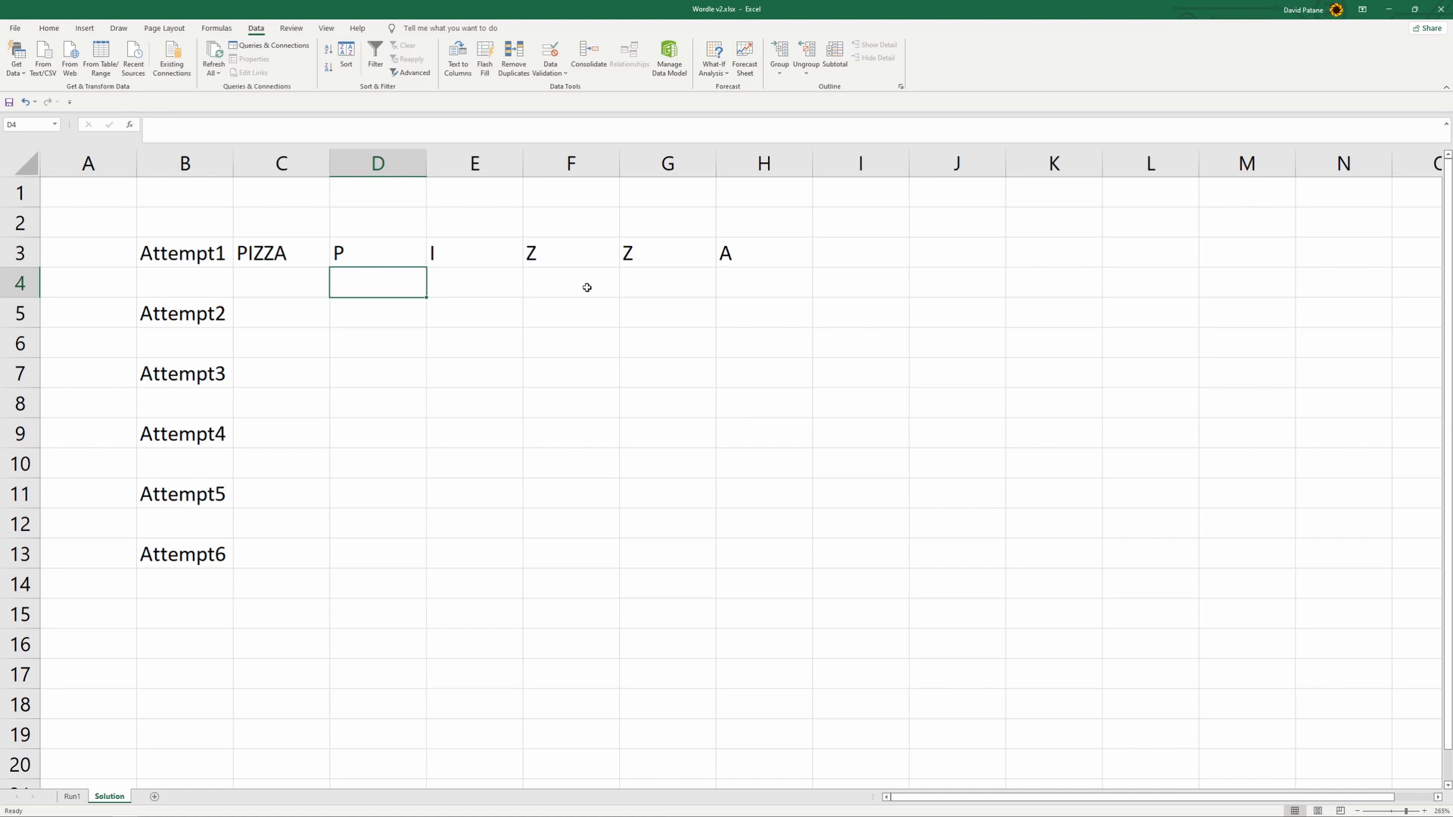
mouse_move(181, 810)
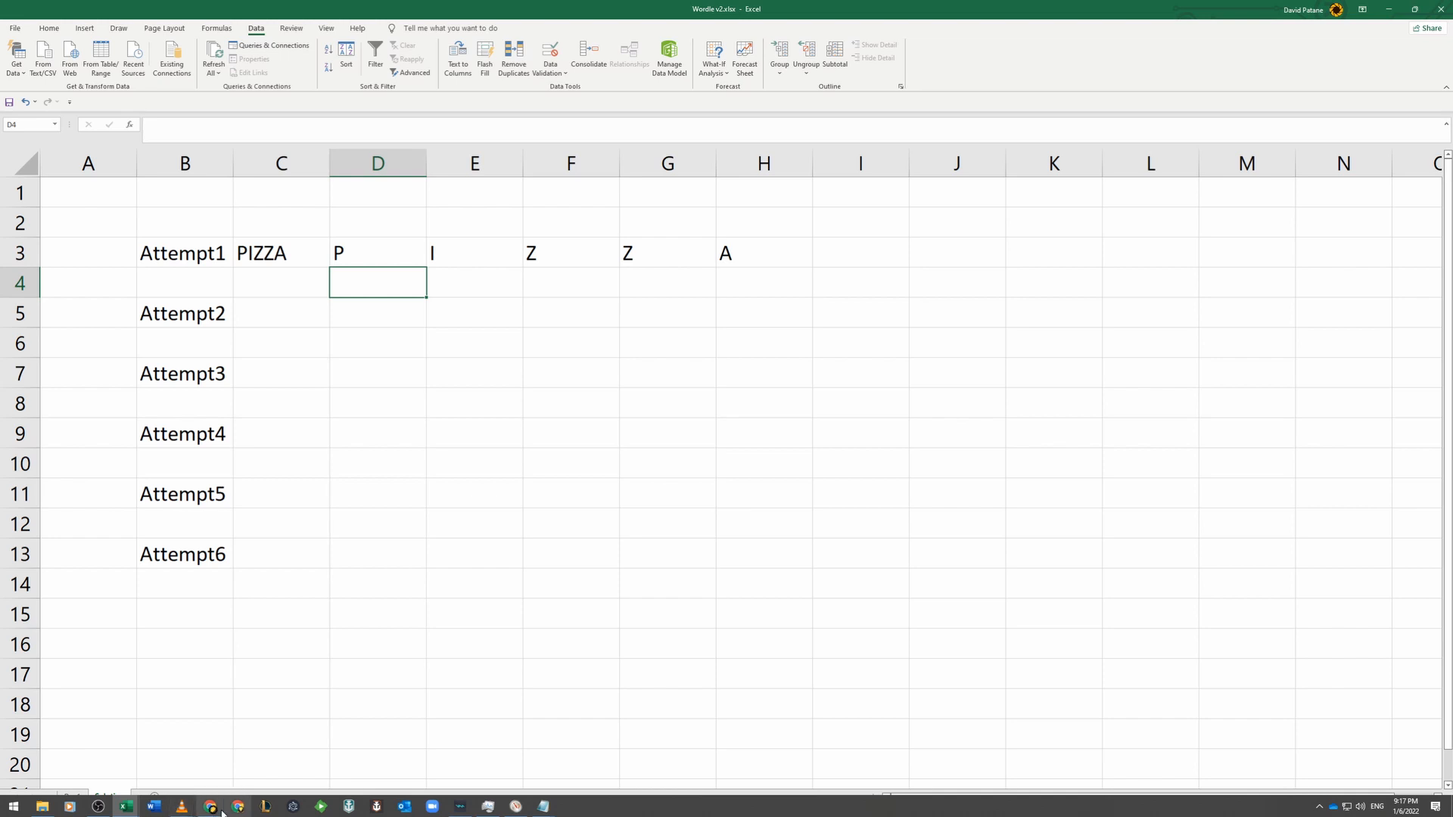
click(213, 808)
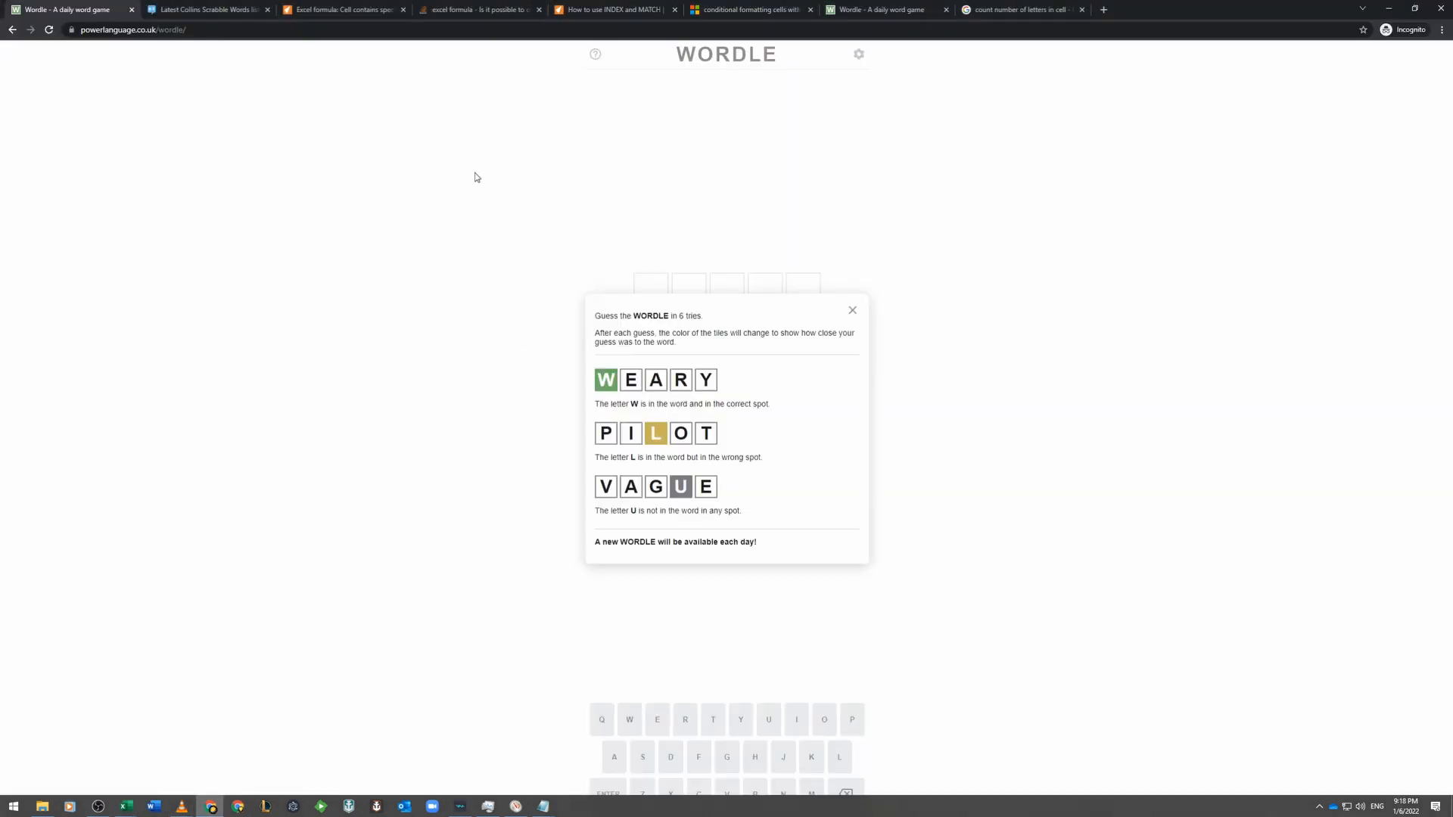
click(862, 16)
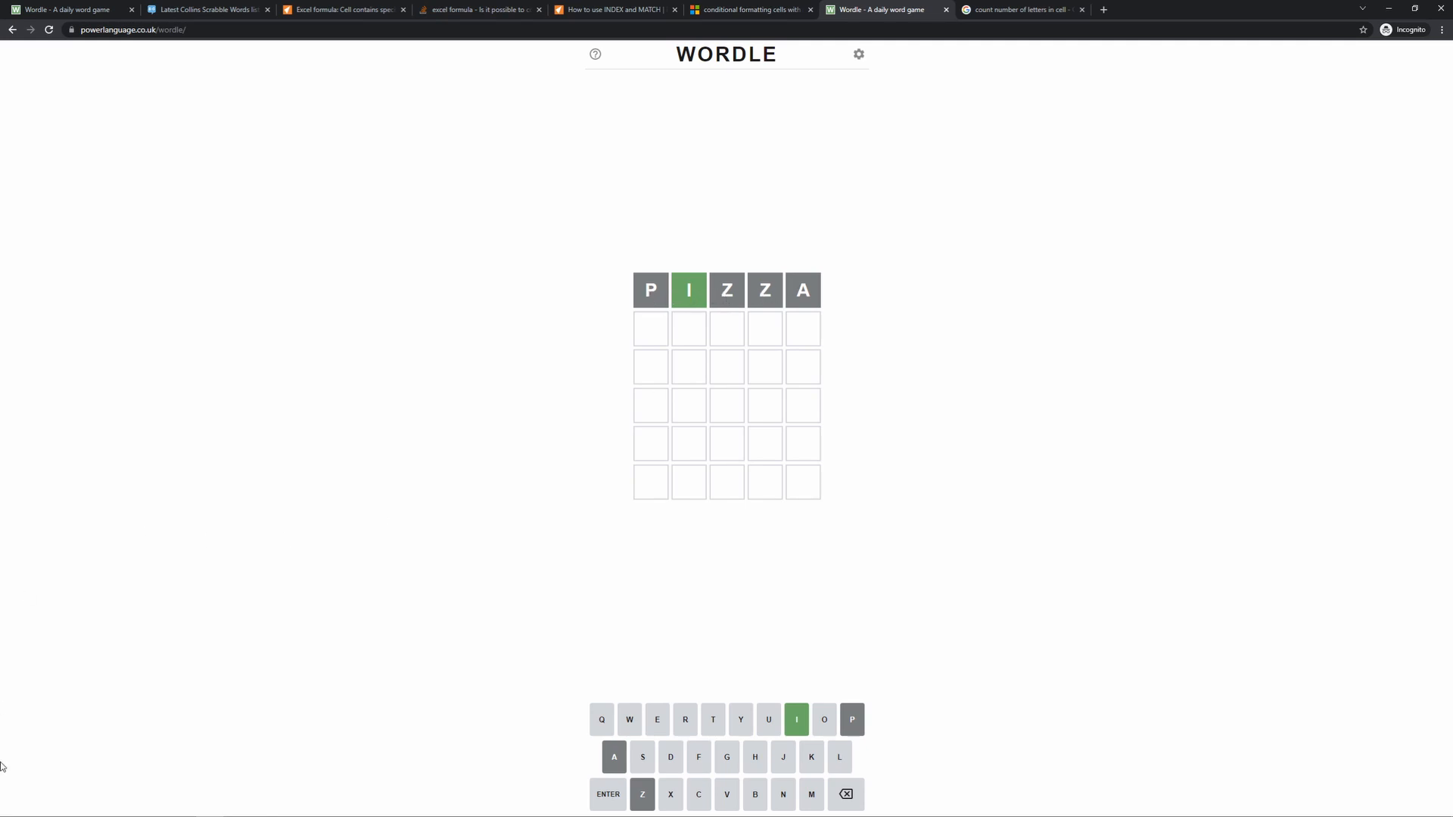
mouse_move(126, 804)
click(166, 771)
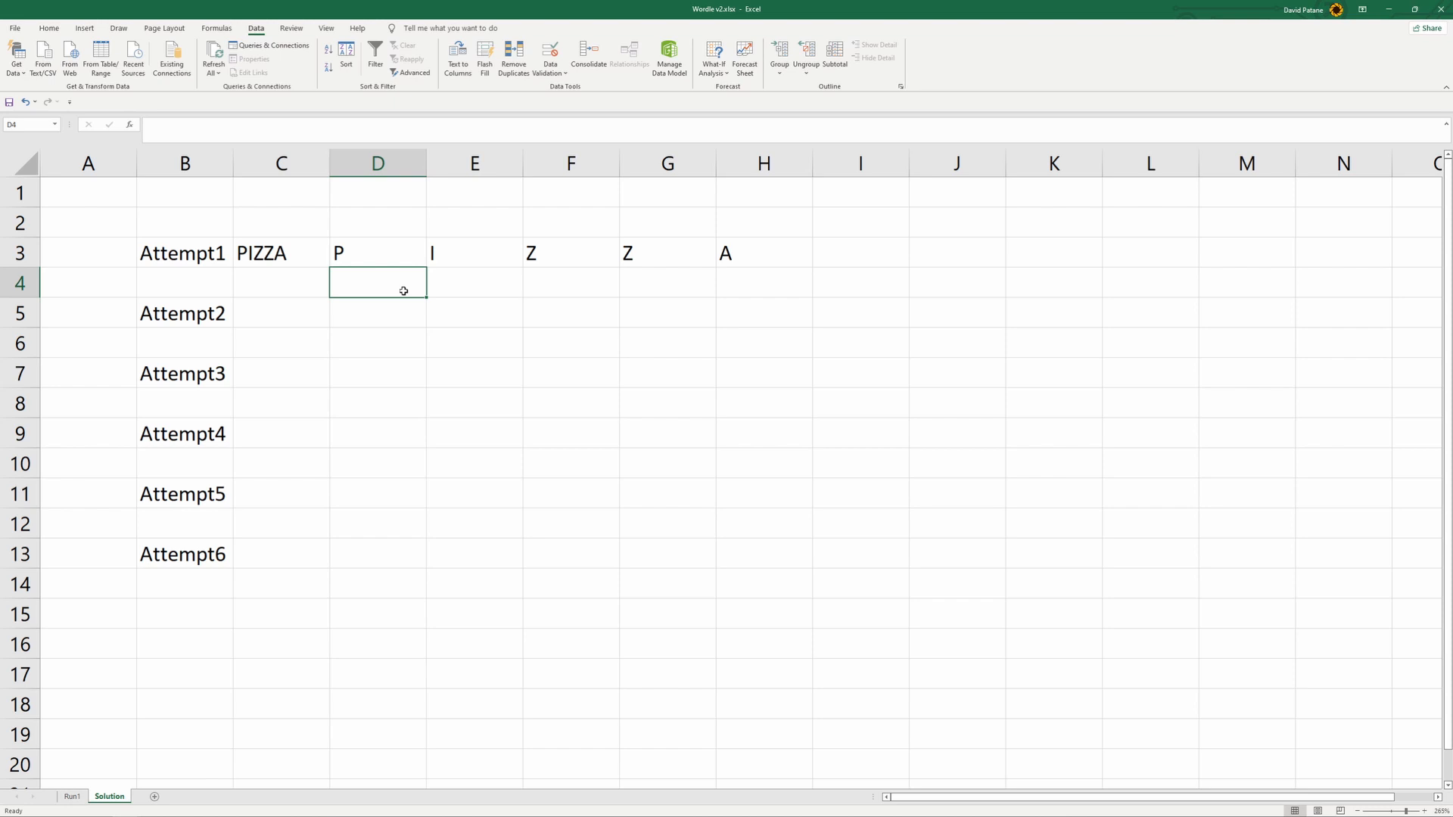
click(878, 259)
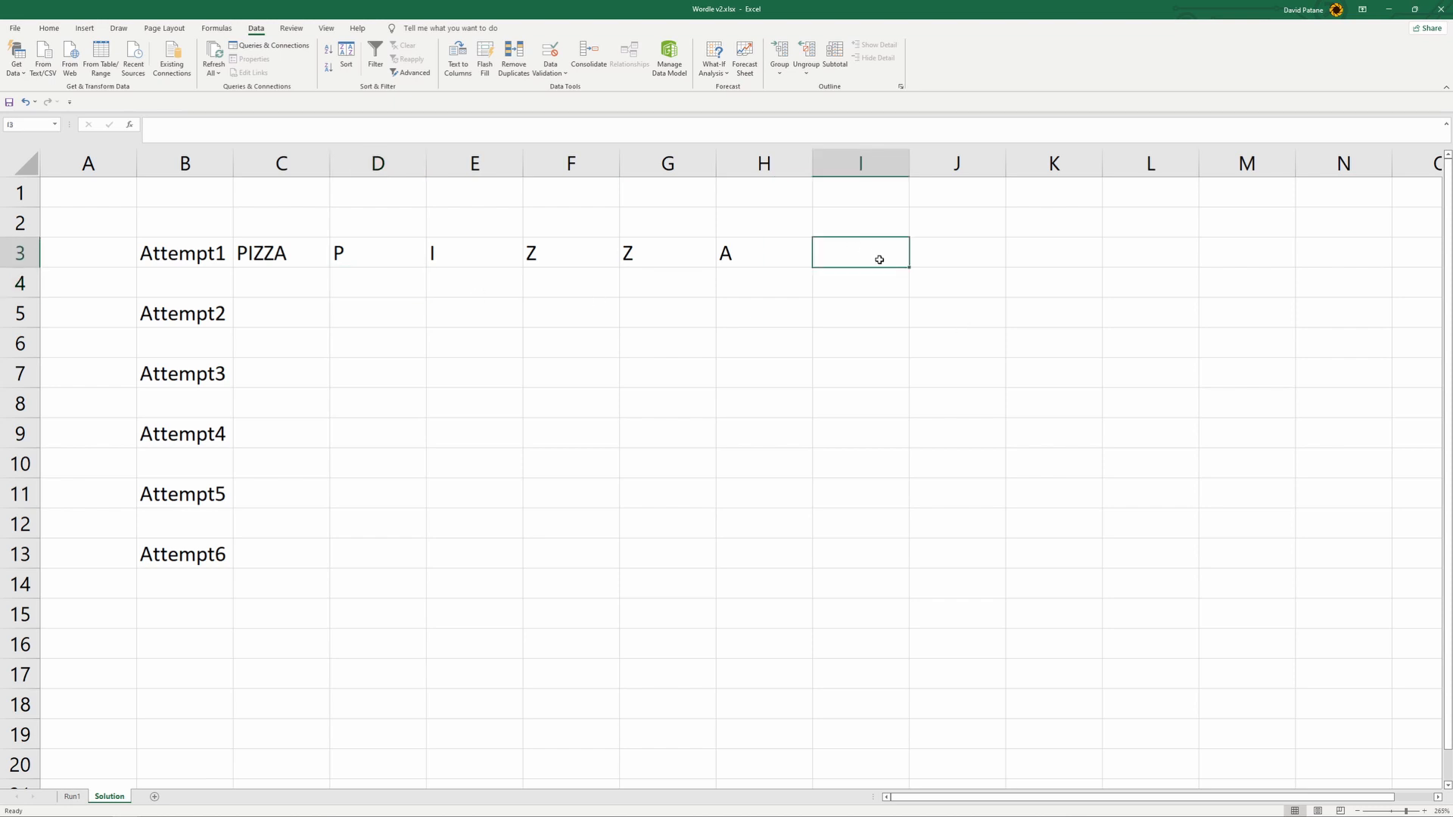
text(1)
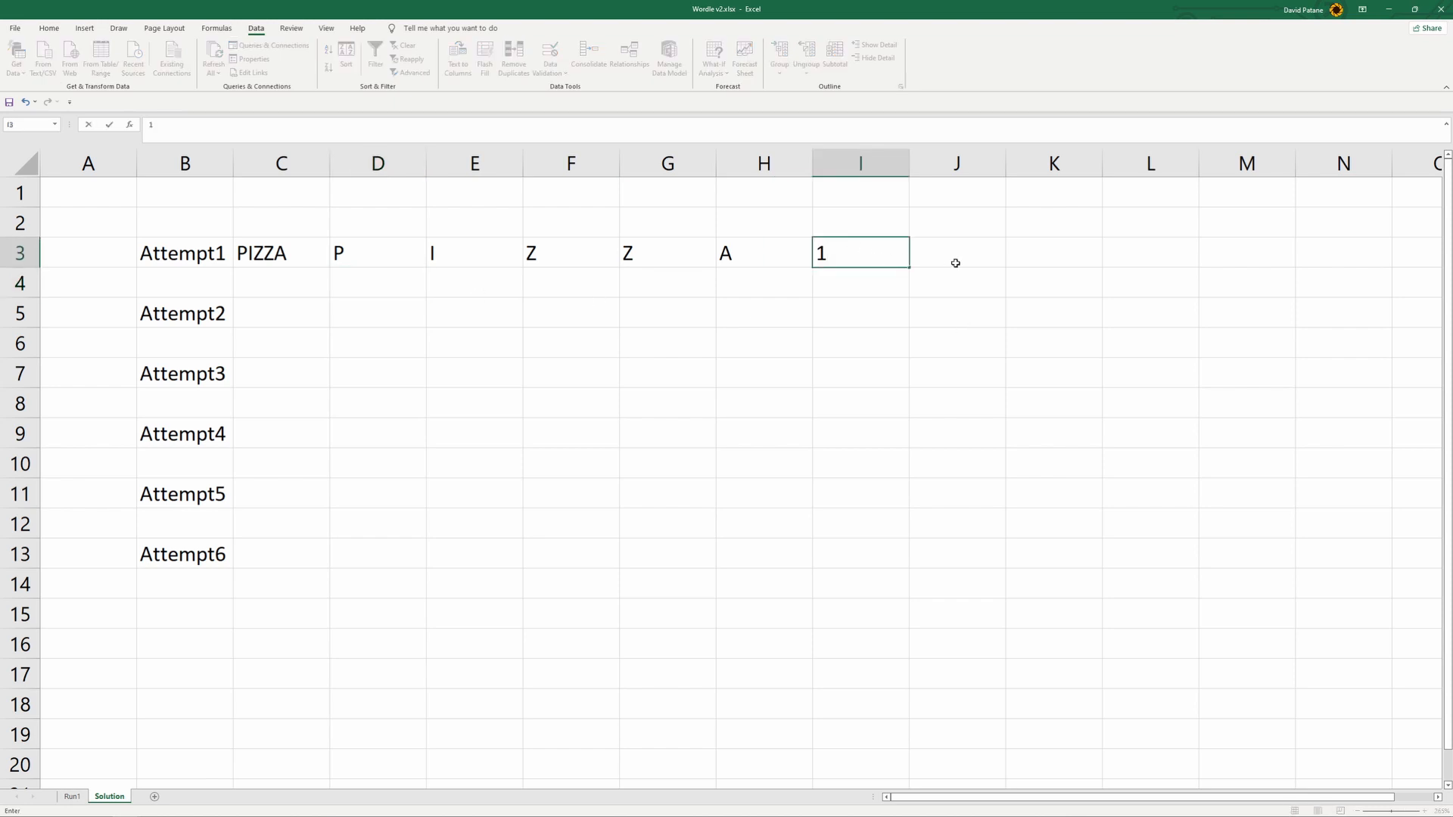
key(BackSpace)
- Enter the colour codes 1, 3, 1, 1, 1 in D4:H4 beneath the letters of PIZZA
click(367, 289)
text(1)
click(489, 283)
text(3)
click(598, 283)
text(1)
click(665, 282)
text(1)
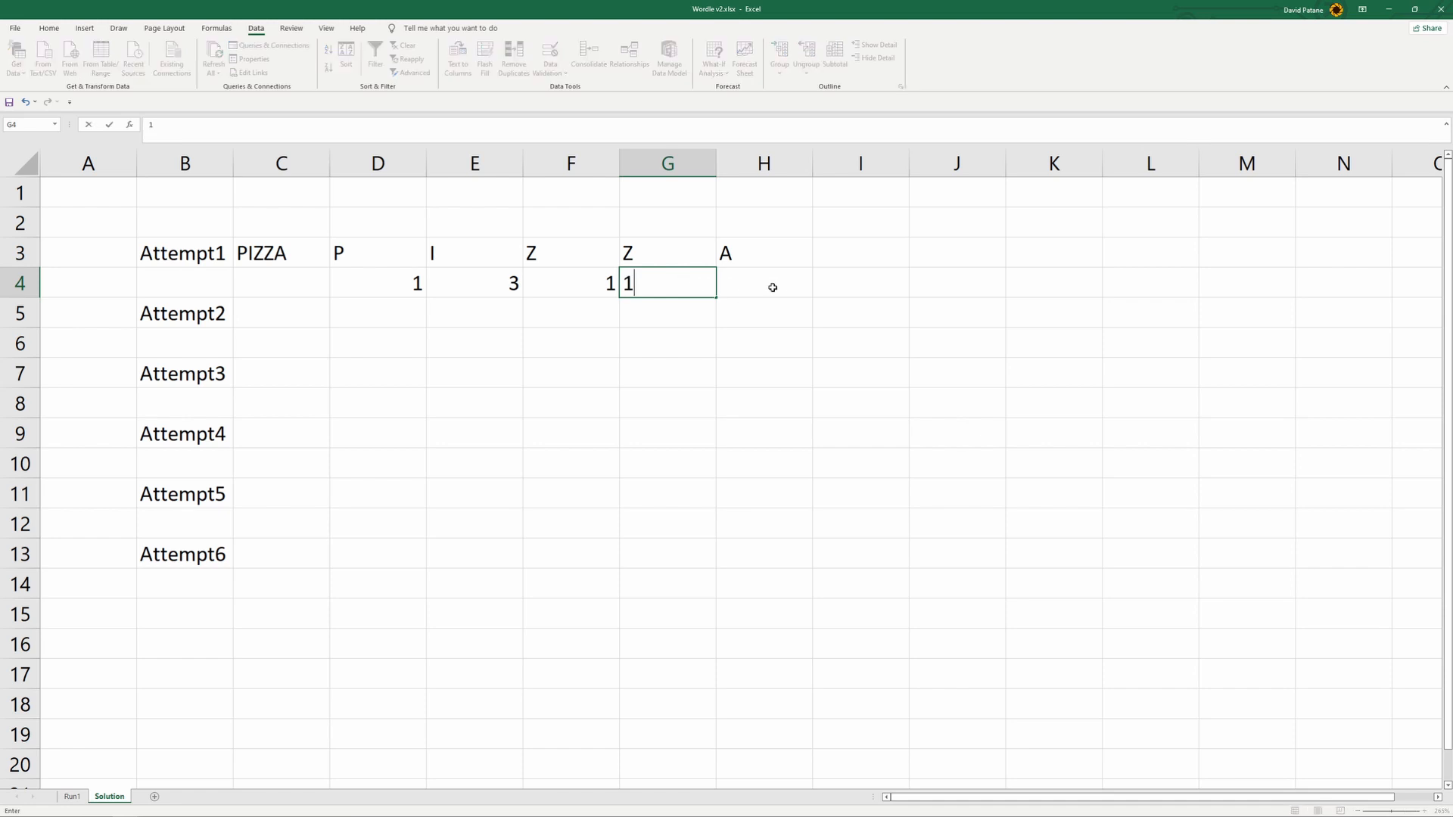
click(772, 286)
text(1)
click(451, 329)
- Apply a 3-Color Scale conditional formatting rule to D4:H4 with grey as the minimum colour
drag(379, 283, 755, 283)
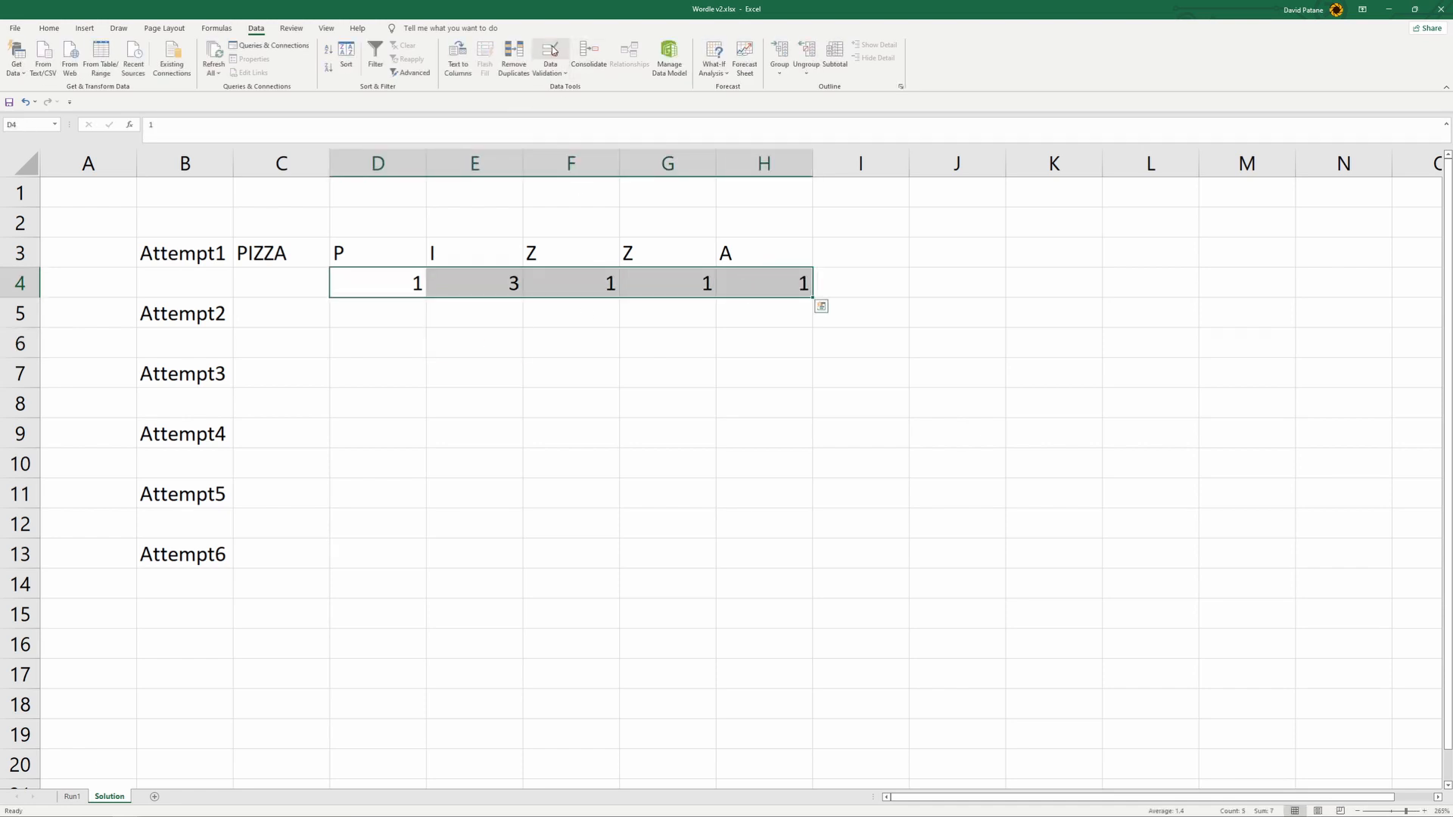
click(49, 28)
click(498, 58)
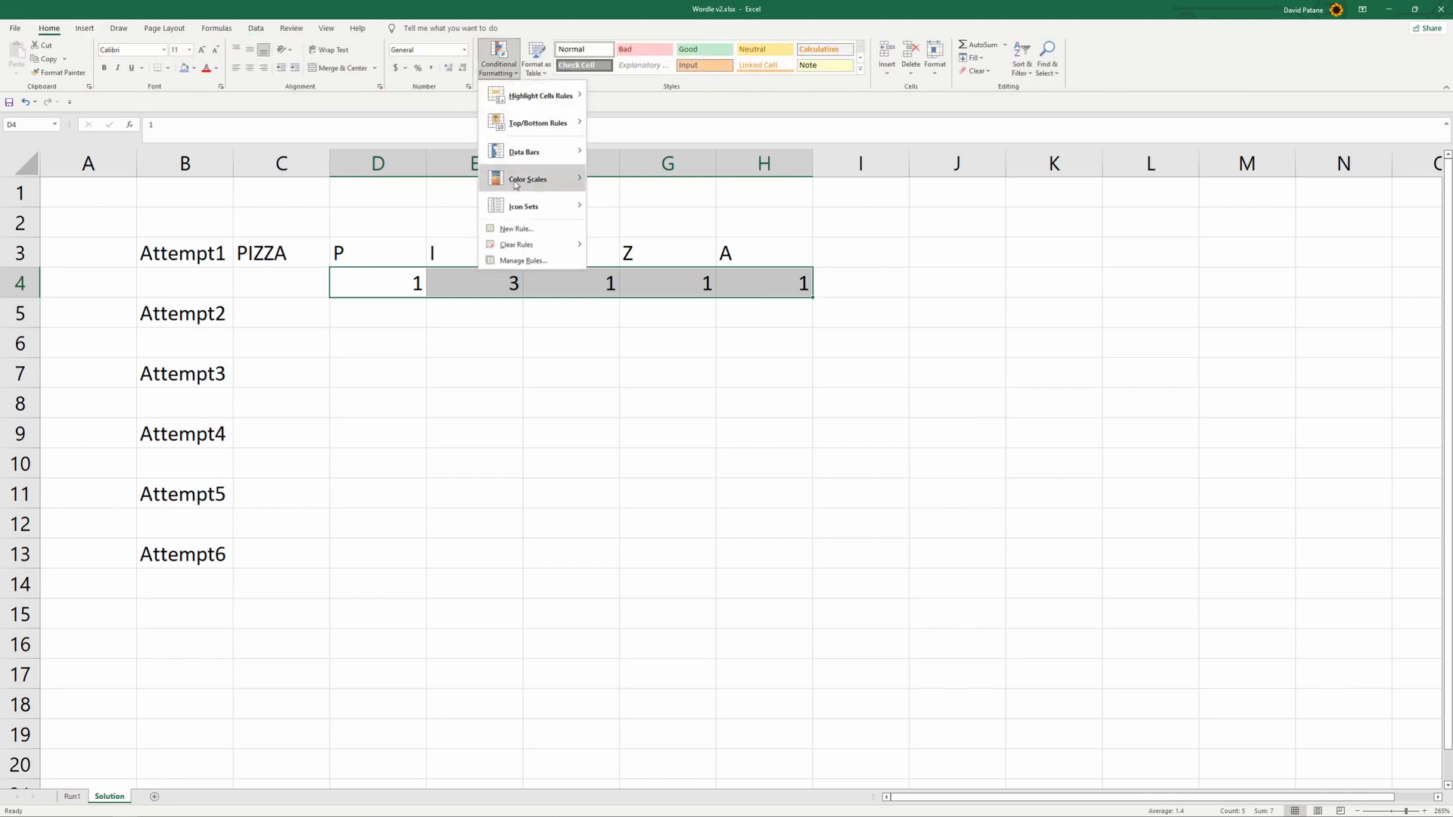
click(521, 230)
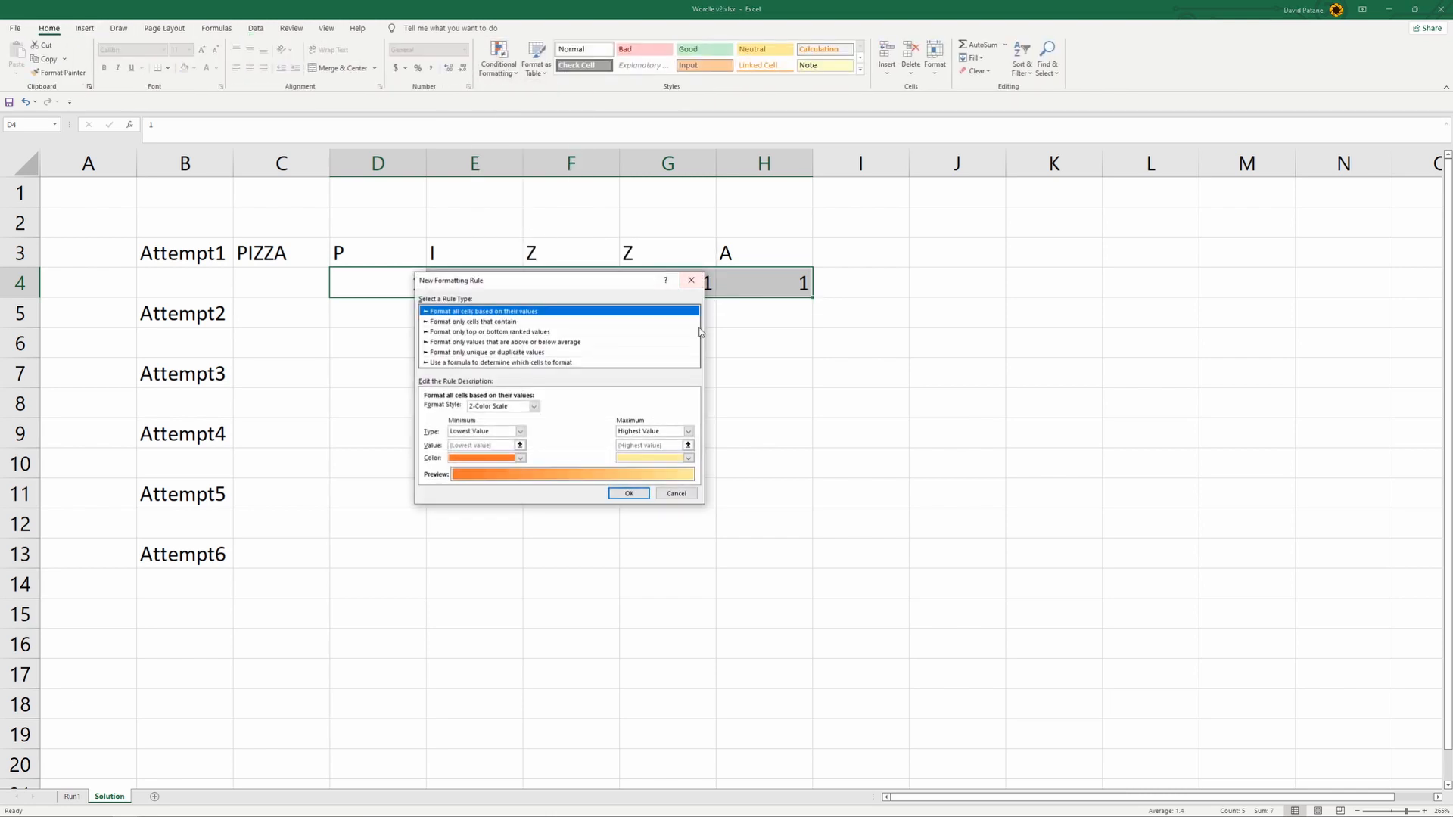
click(533, 406)
click(491, 425)
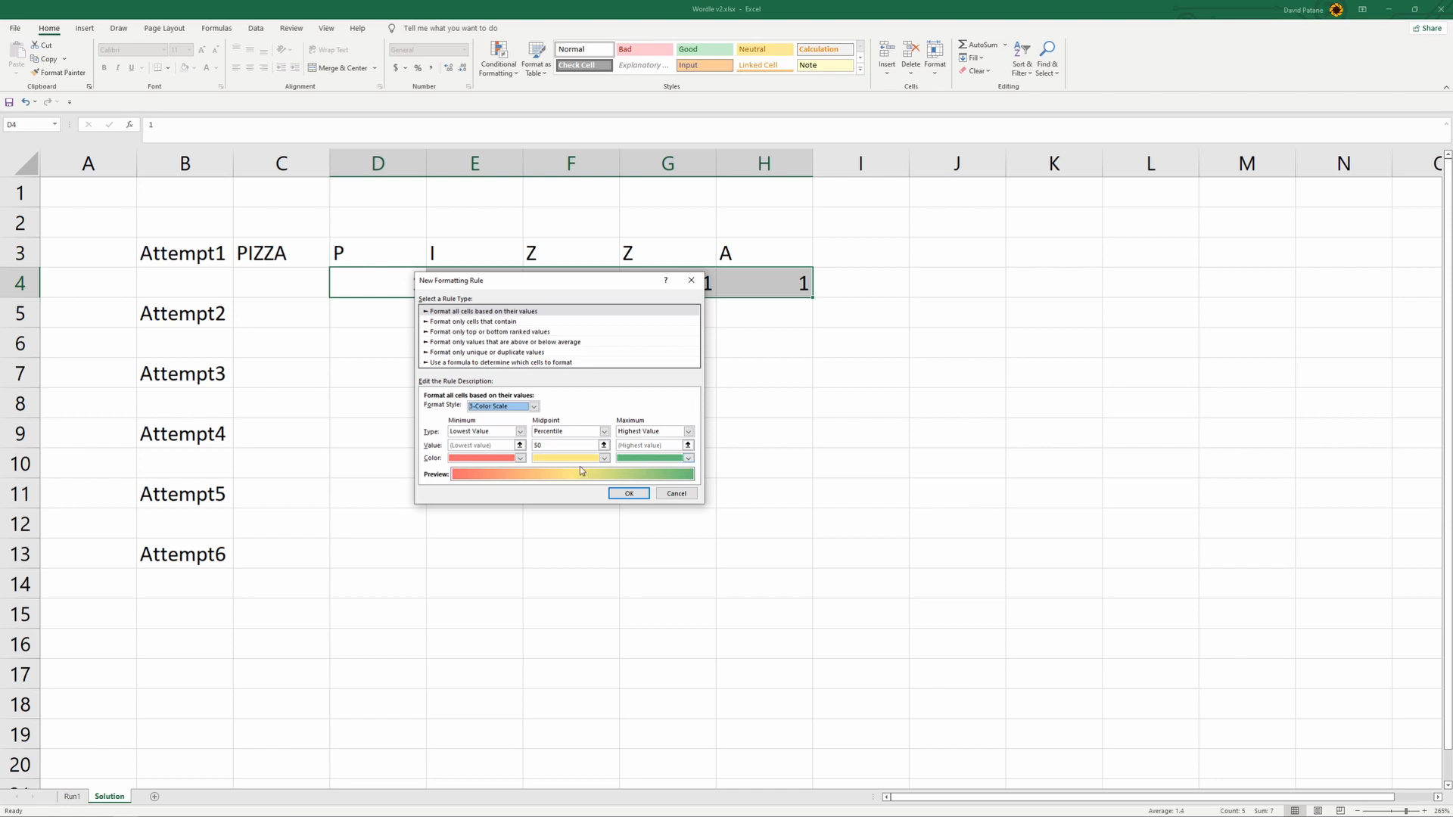
click(520, 458)
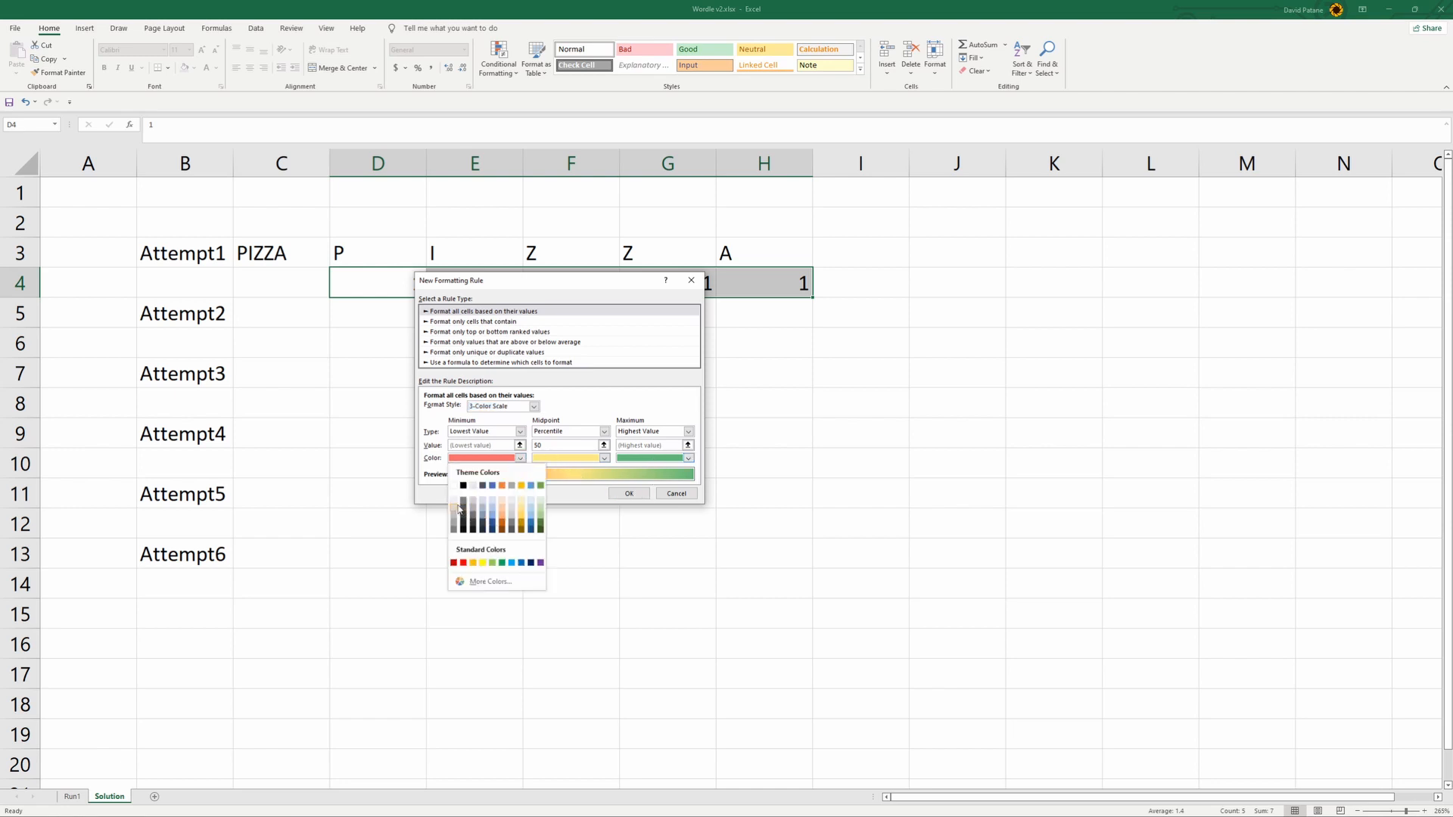
click(462, 505)
click(629, 493)
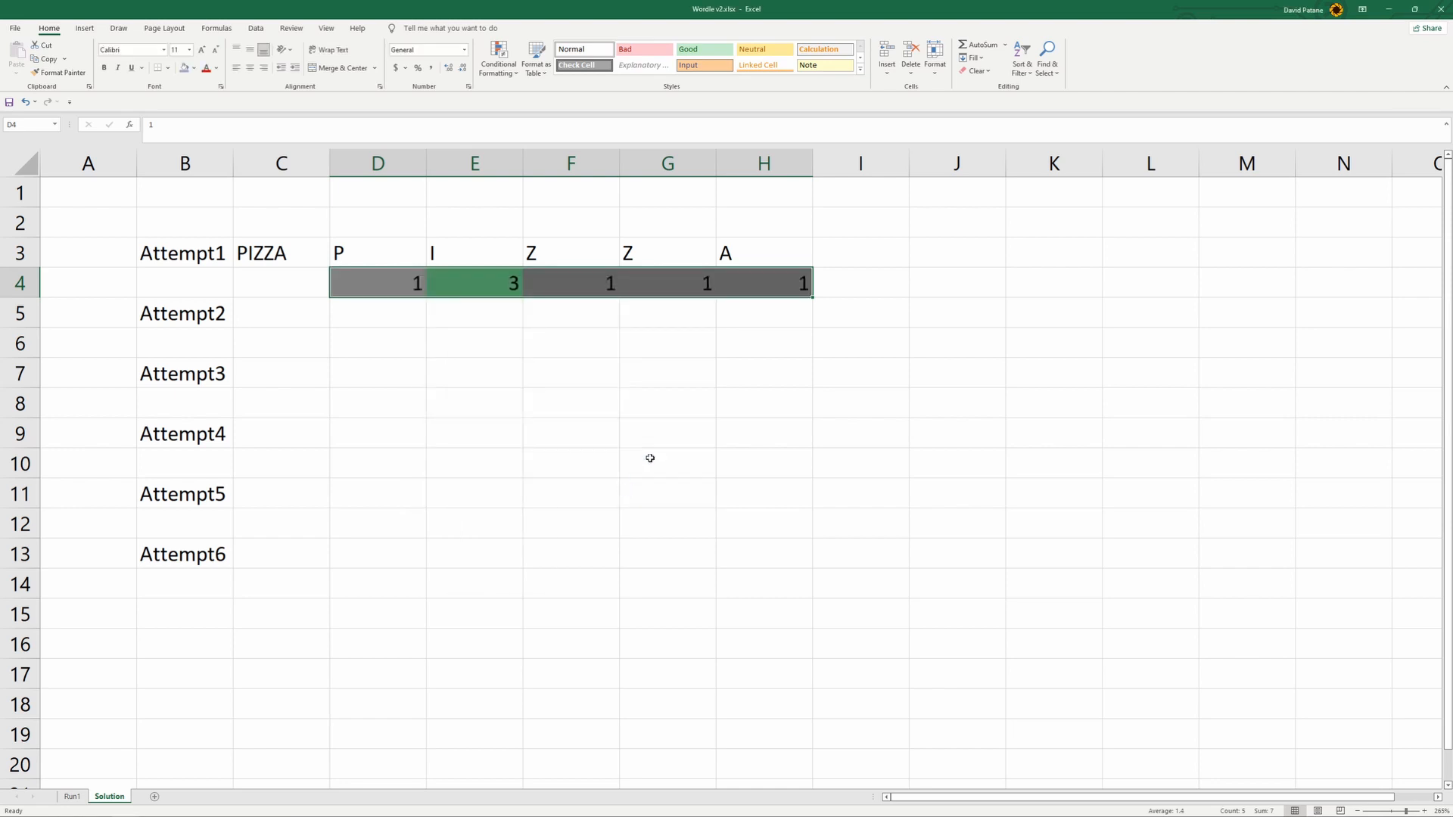
click(650, 438)
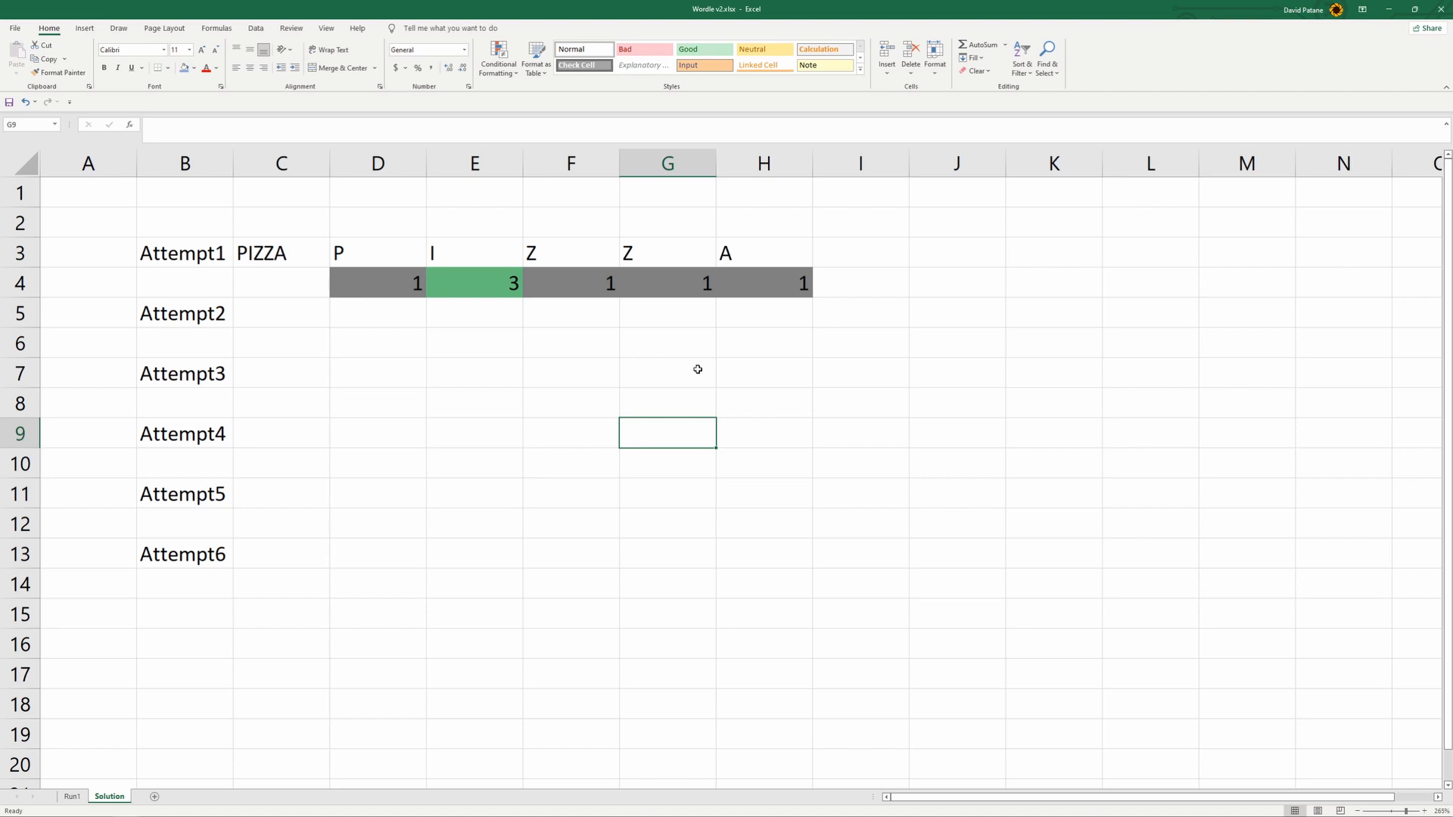
click(726, 342)
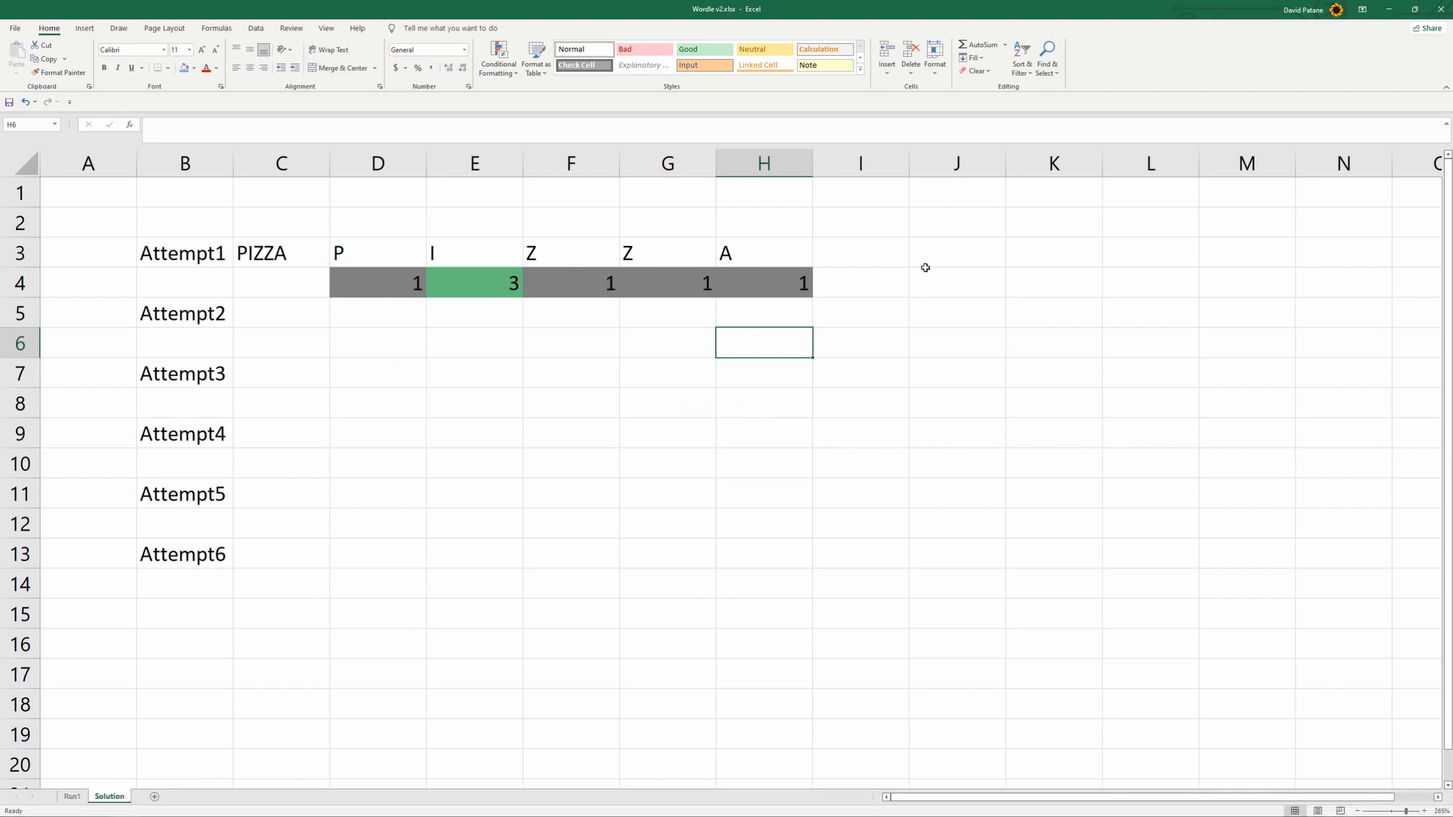
- Join Attempt1's five colour codes in I4 with the formula =CONCATENATE(D4,E4,F4,G4,H4)
click(884, 290)
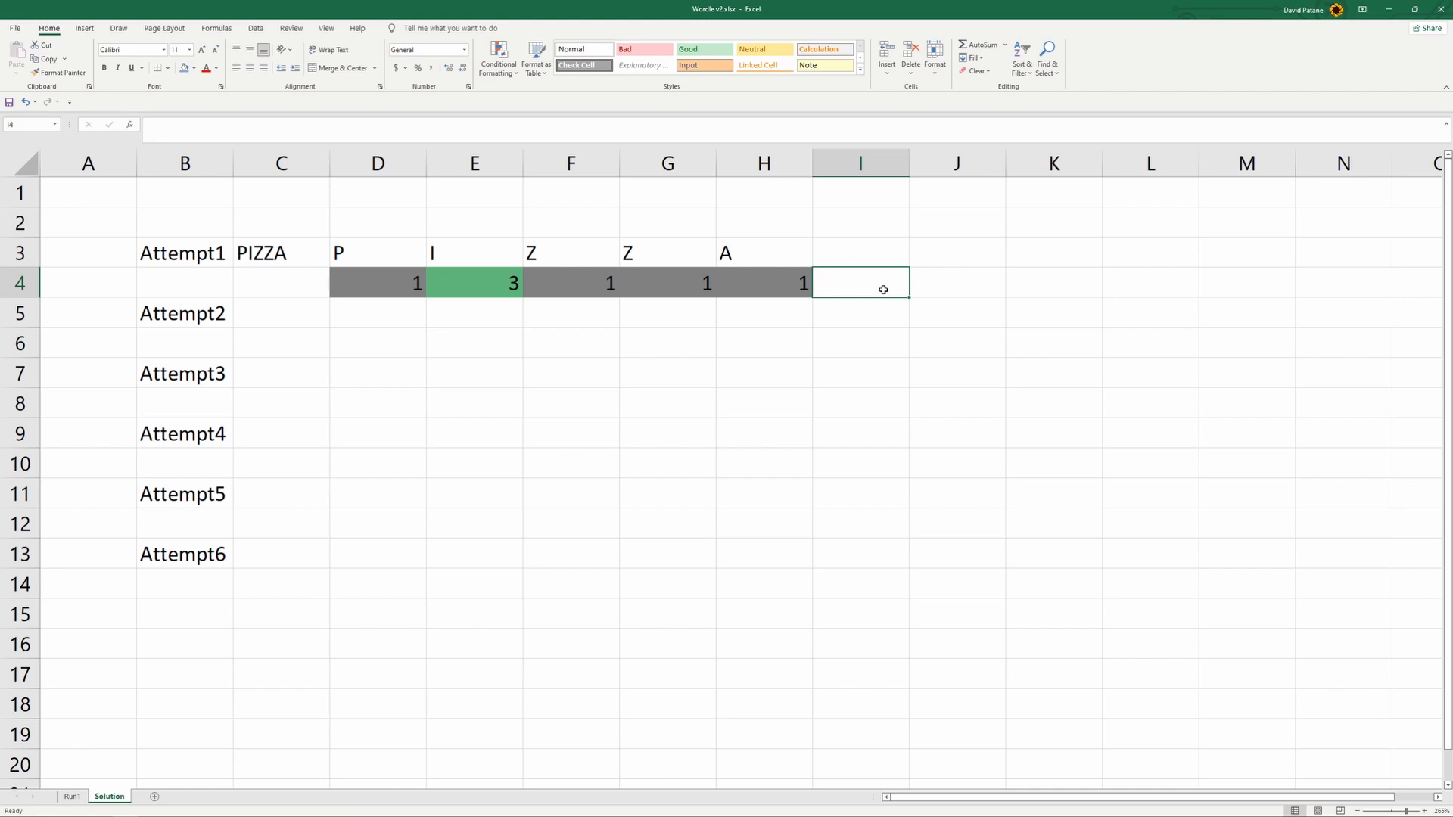
text(=)
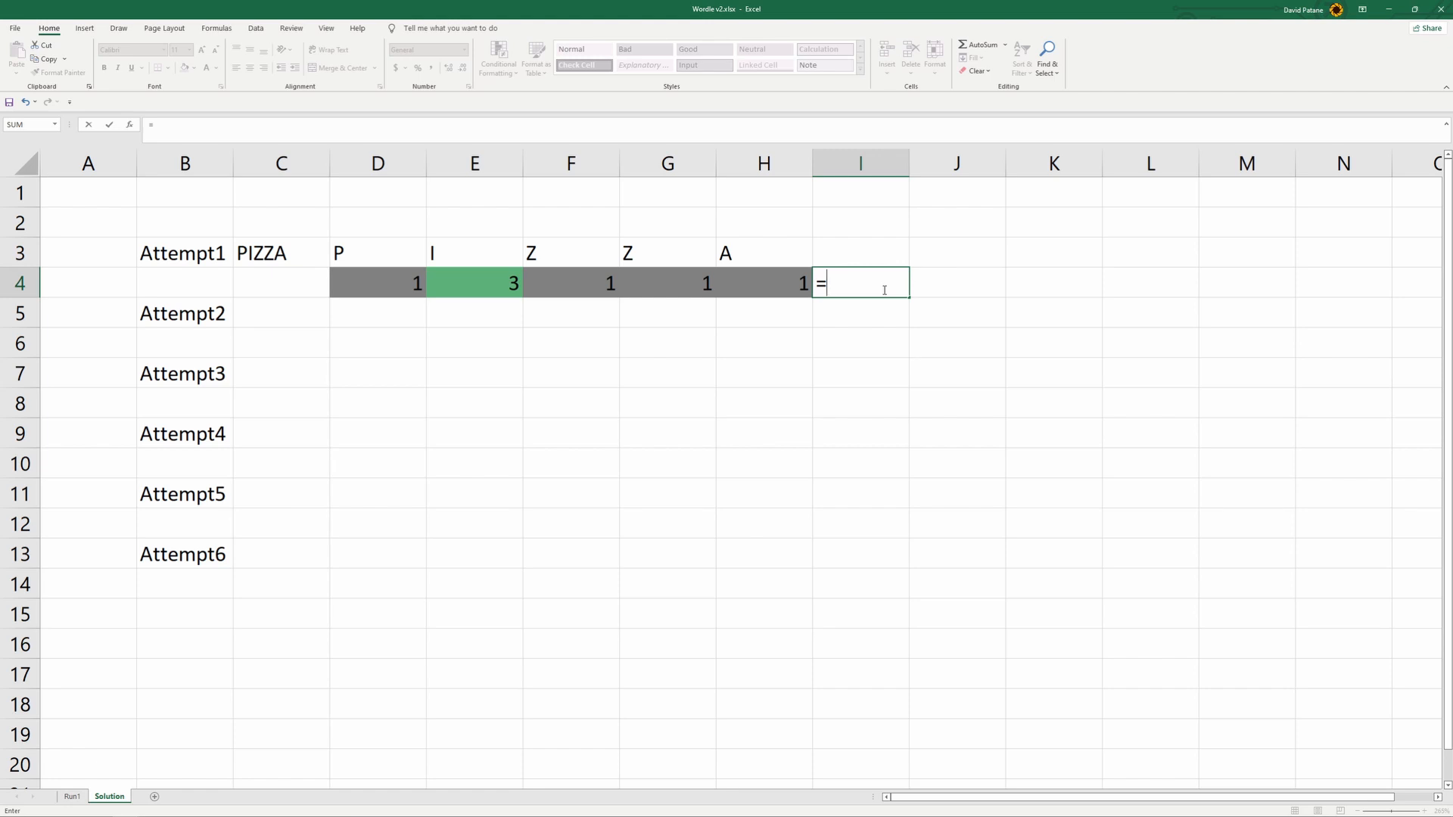
text(cON)
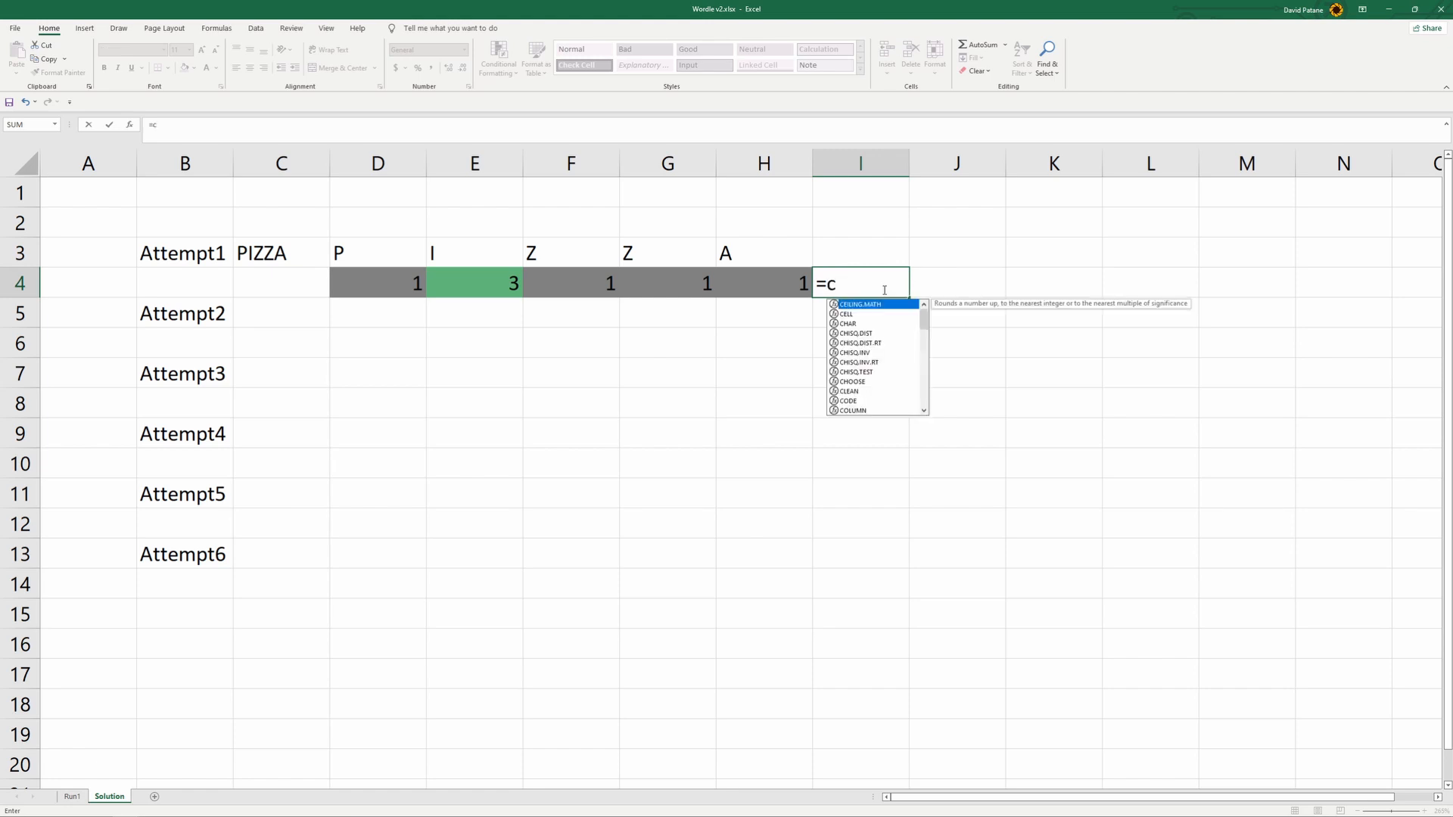
key(BackSpace)
key(BackSpace)
text(oncatenate)
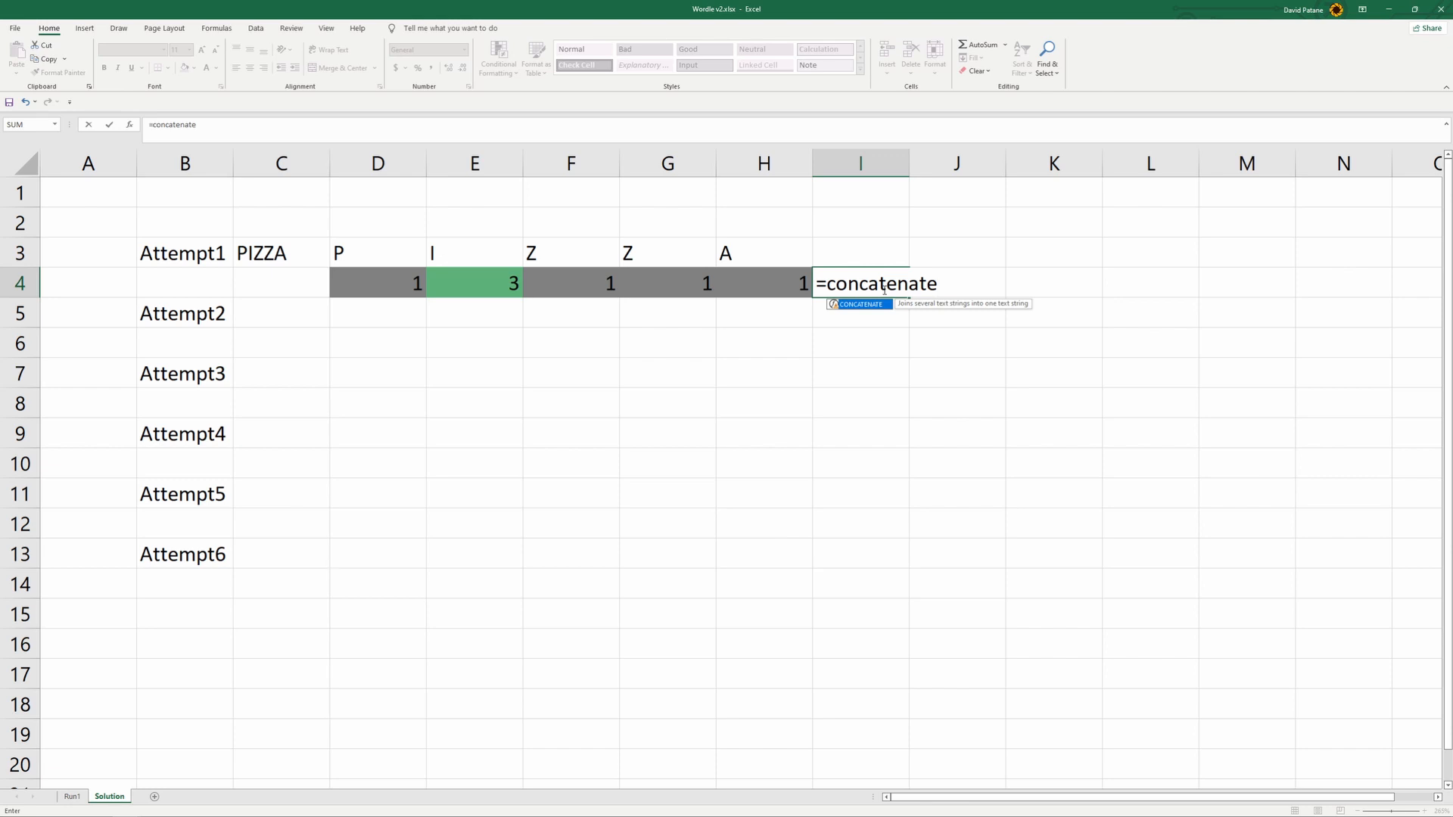
text(()
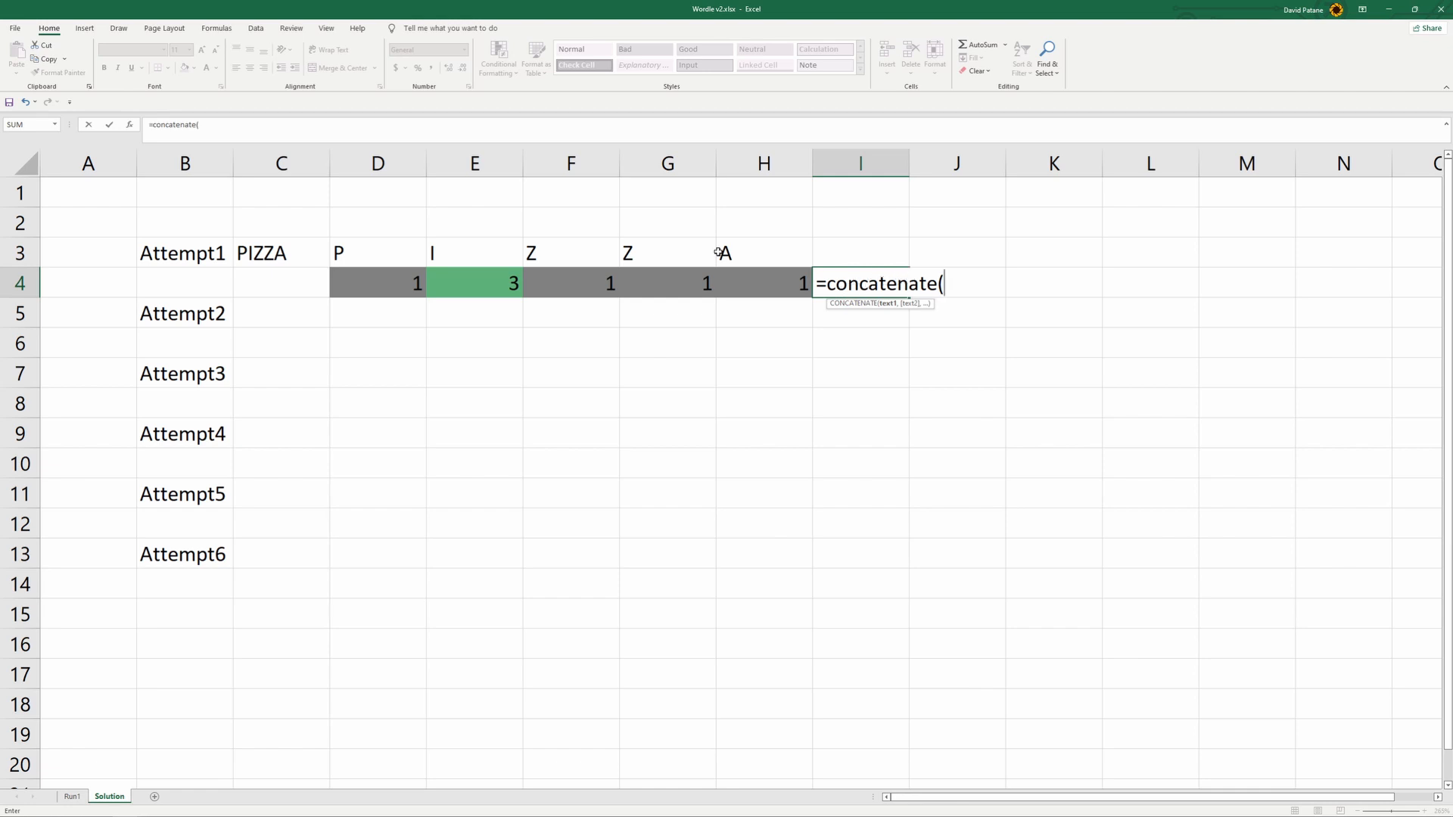
click(392, 288)
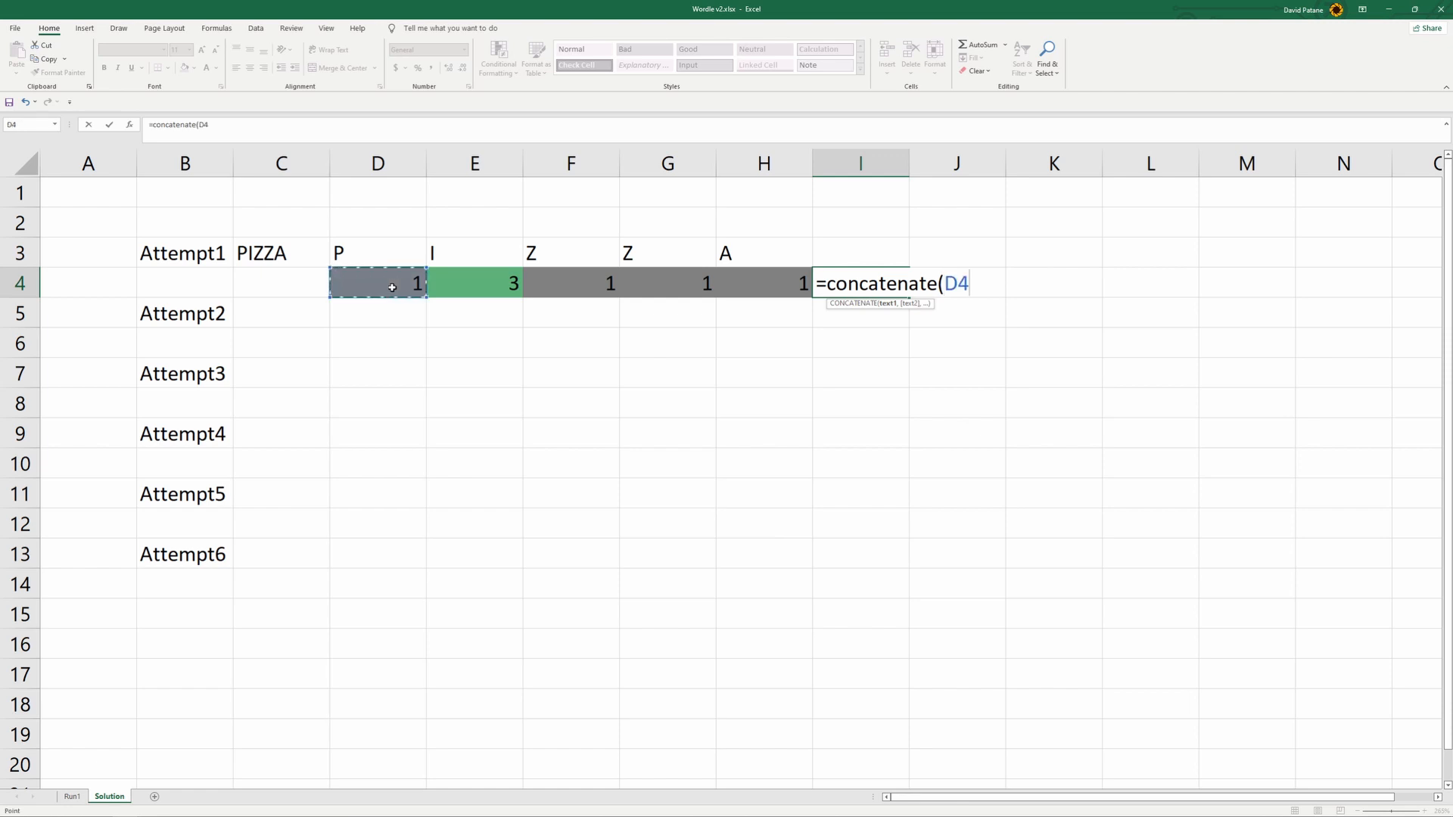
text(,)
click(502, 292)
text(,)
click(558, 289)
text(,)
click(673, 283)
text(,)
click(780, 285)
text())
key(Return)
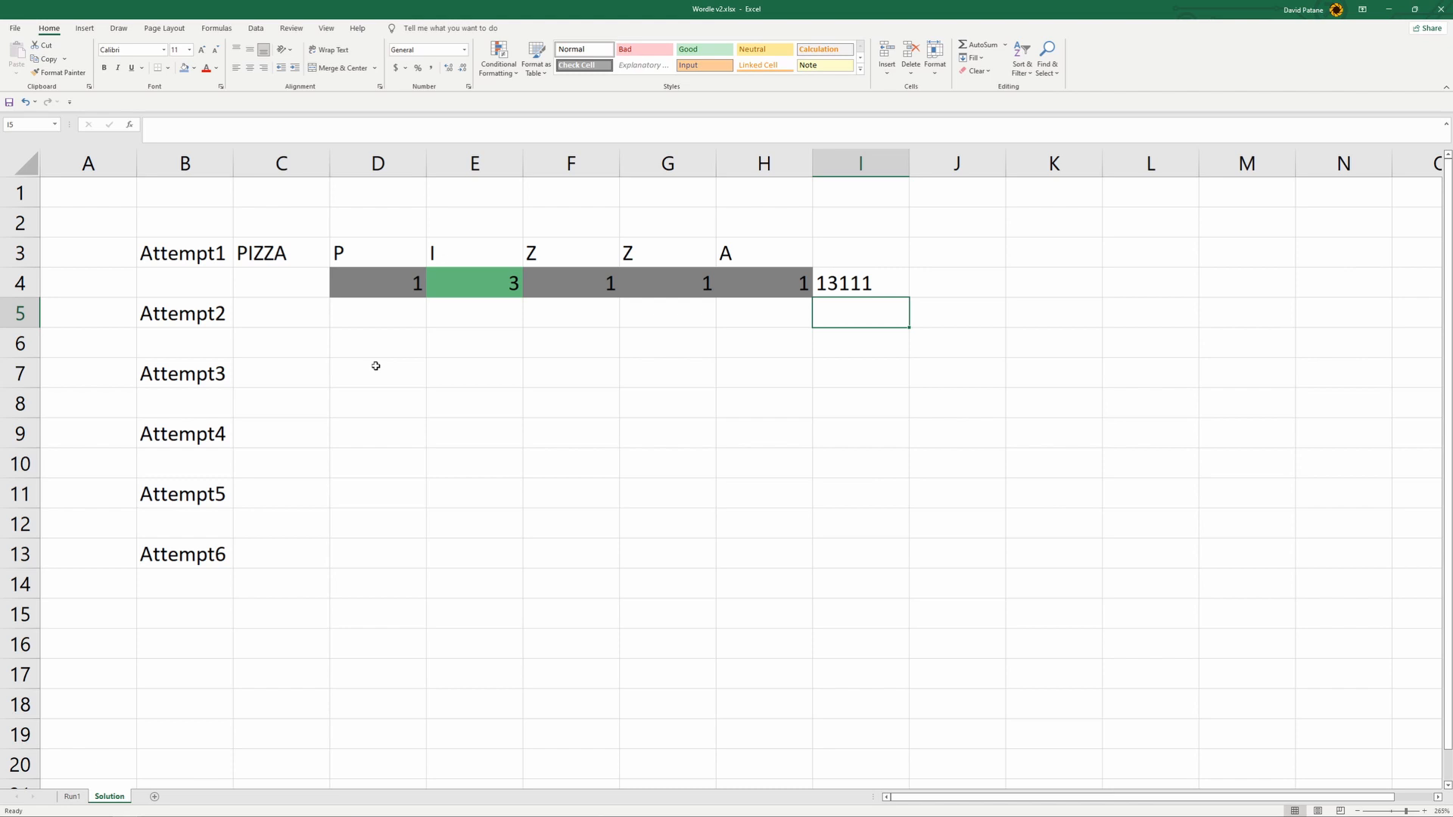
- Review Attempt1's letters and combined code on the Solution sheet against the letter-split word list on Run1
drag(378, 252, 805, 240)
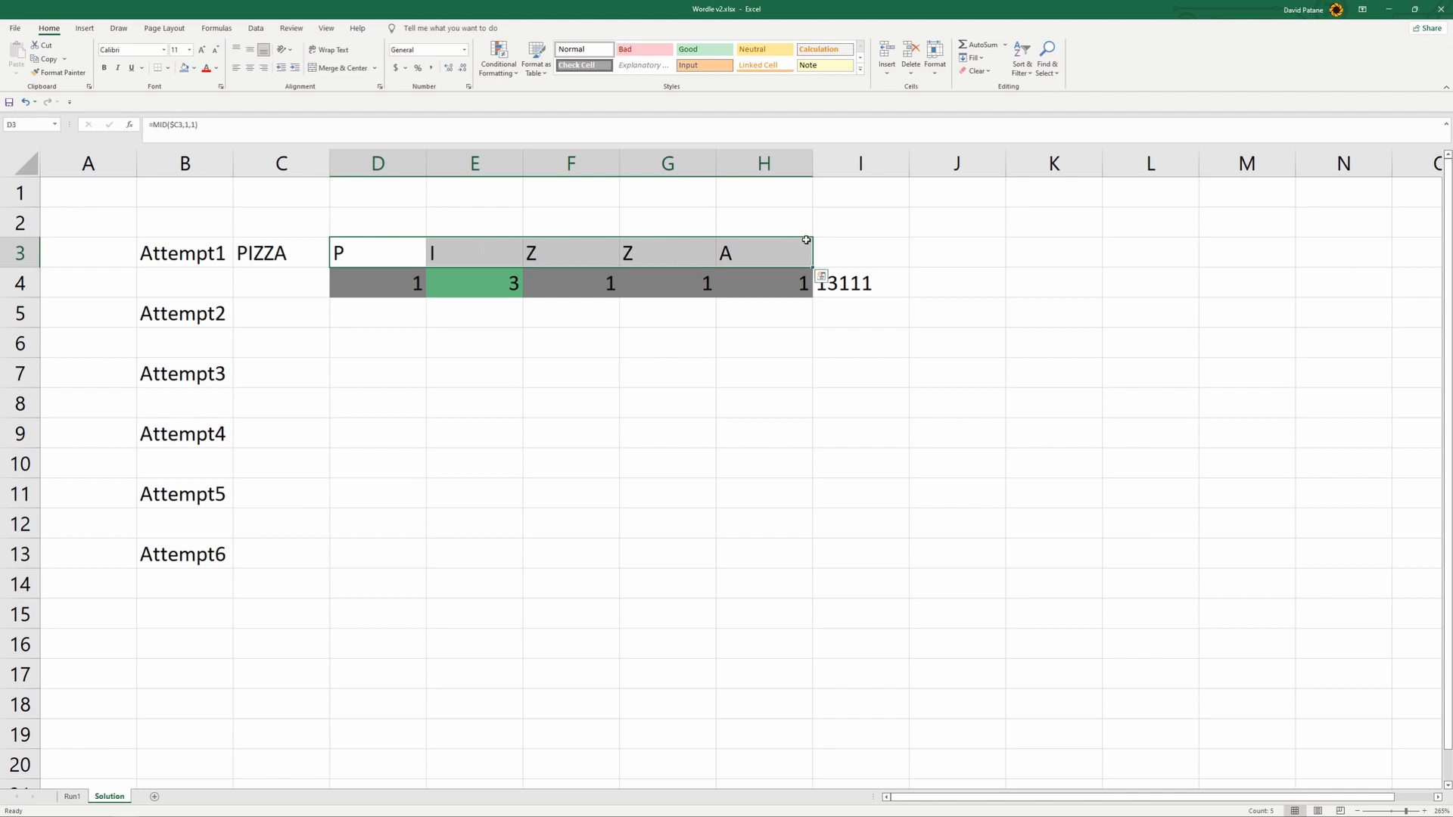
click(756, 341)
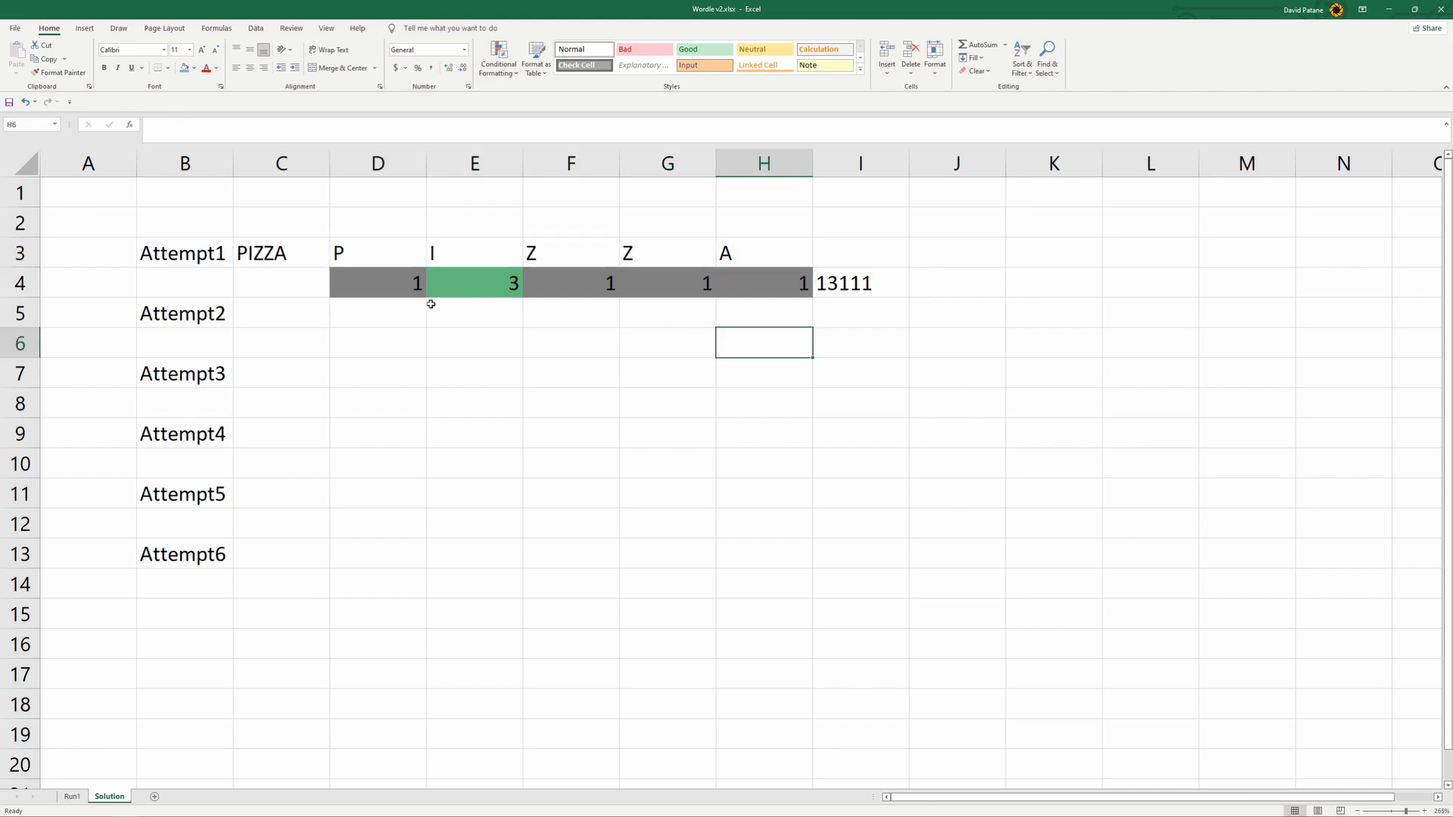
click(839, 282)
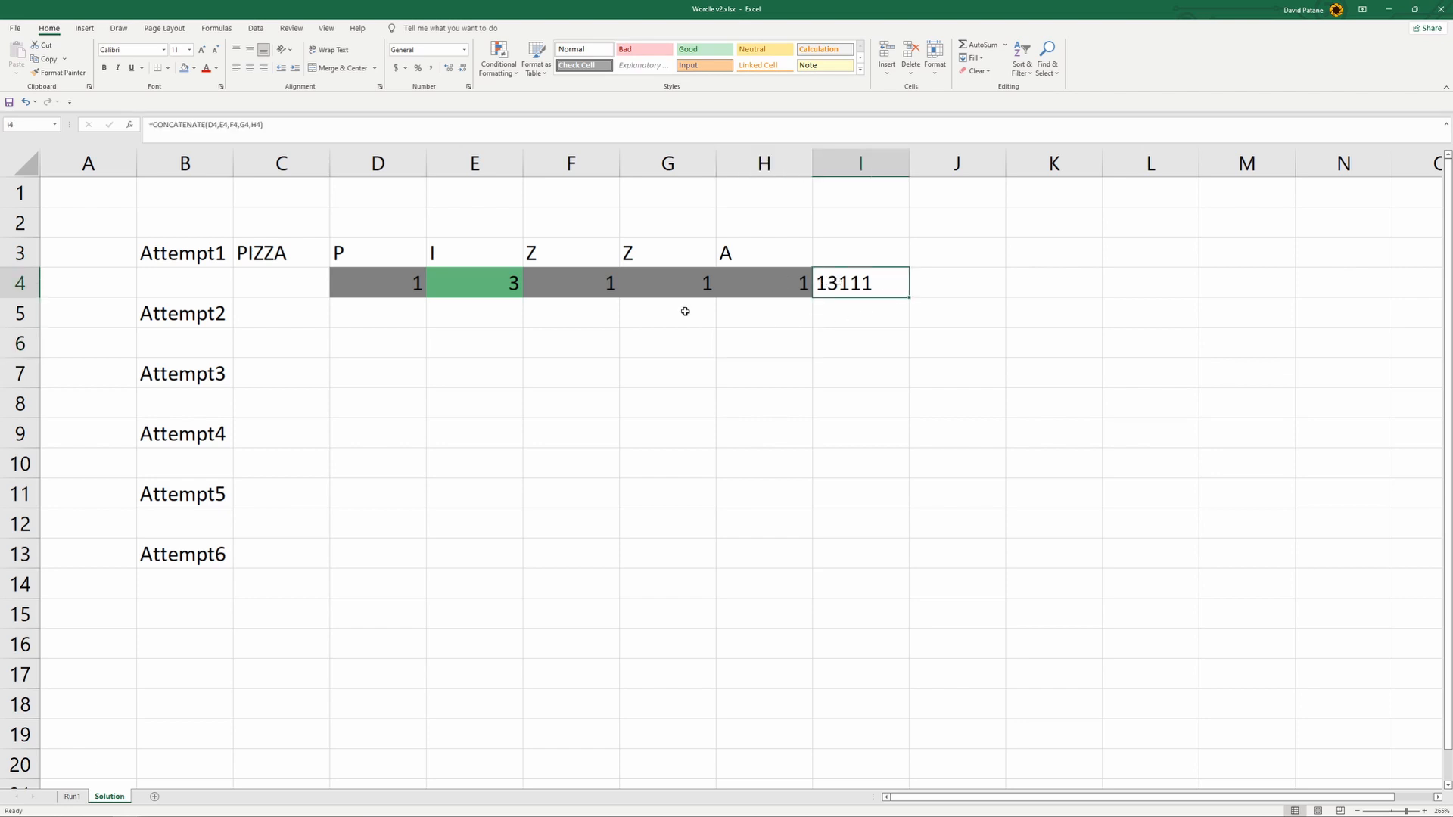
click(551, 359)
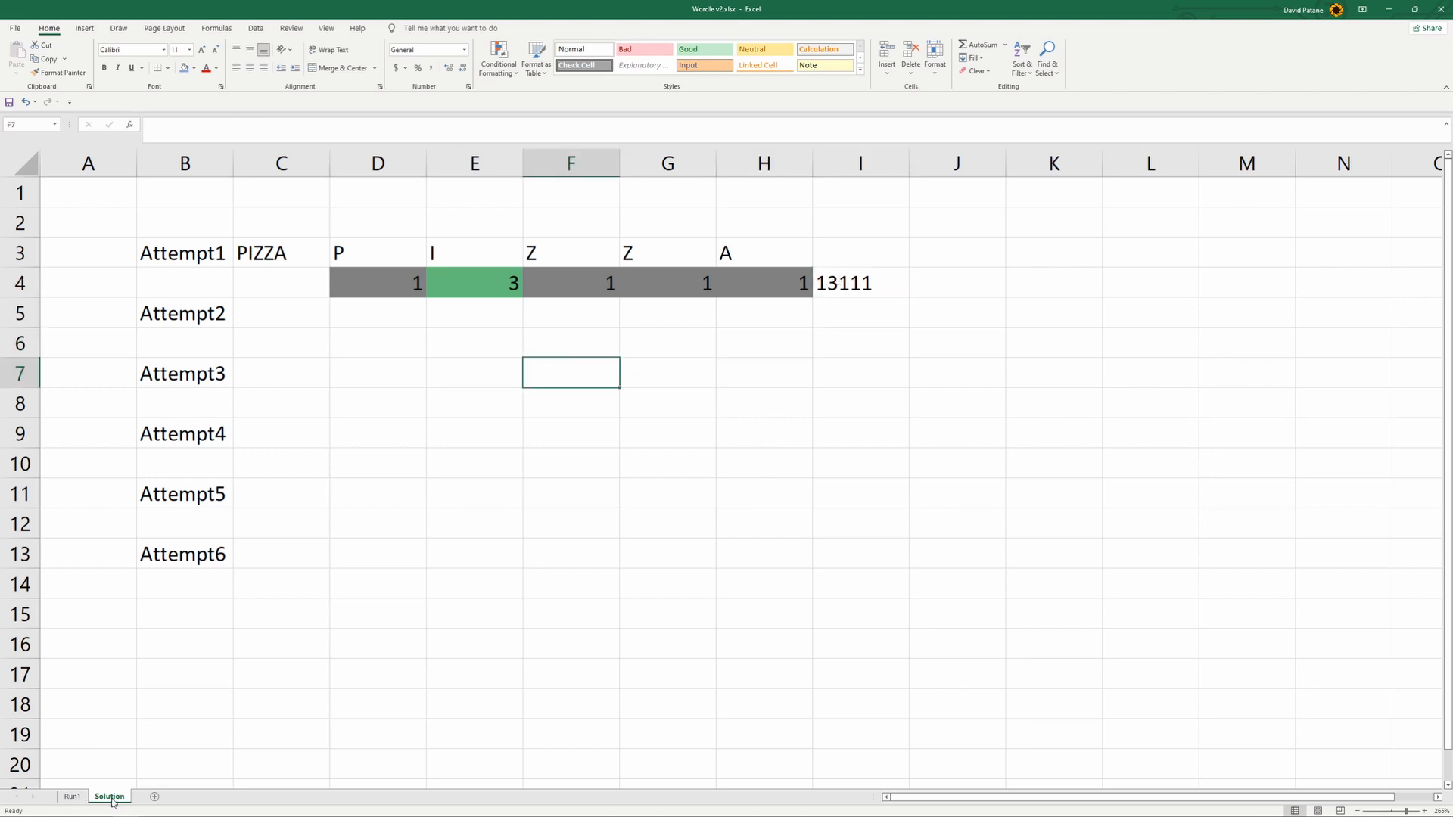
click(71, 797)
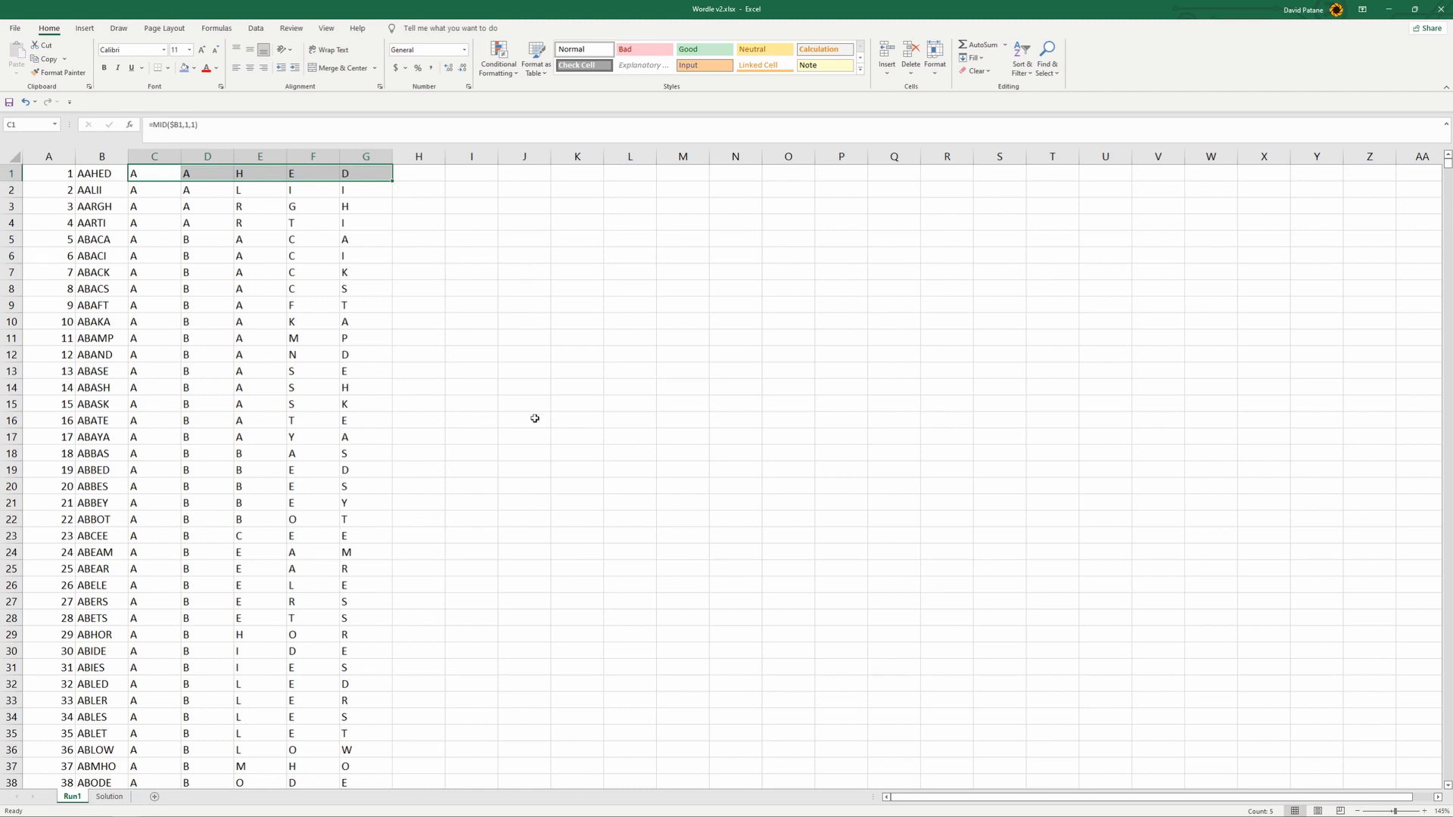
click(109, 797)
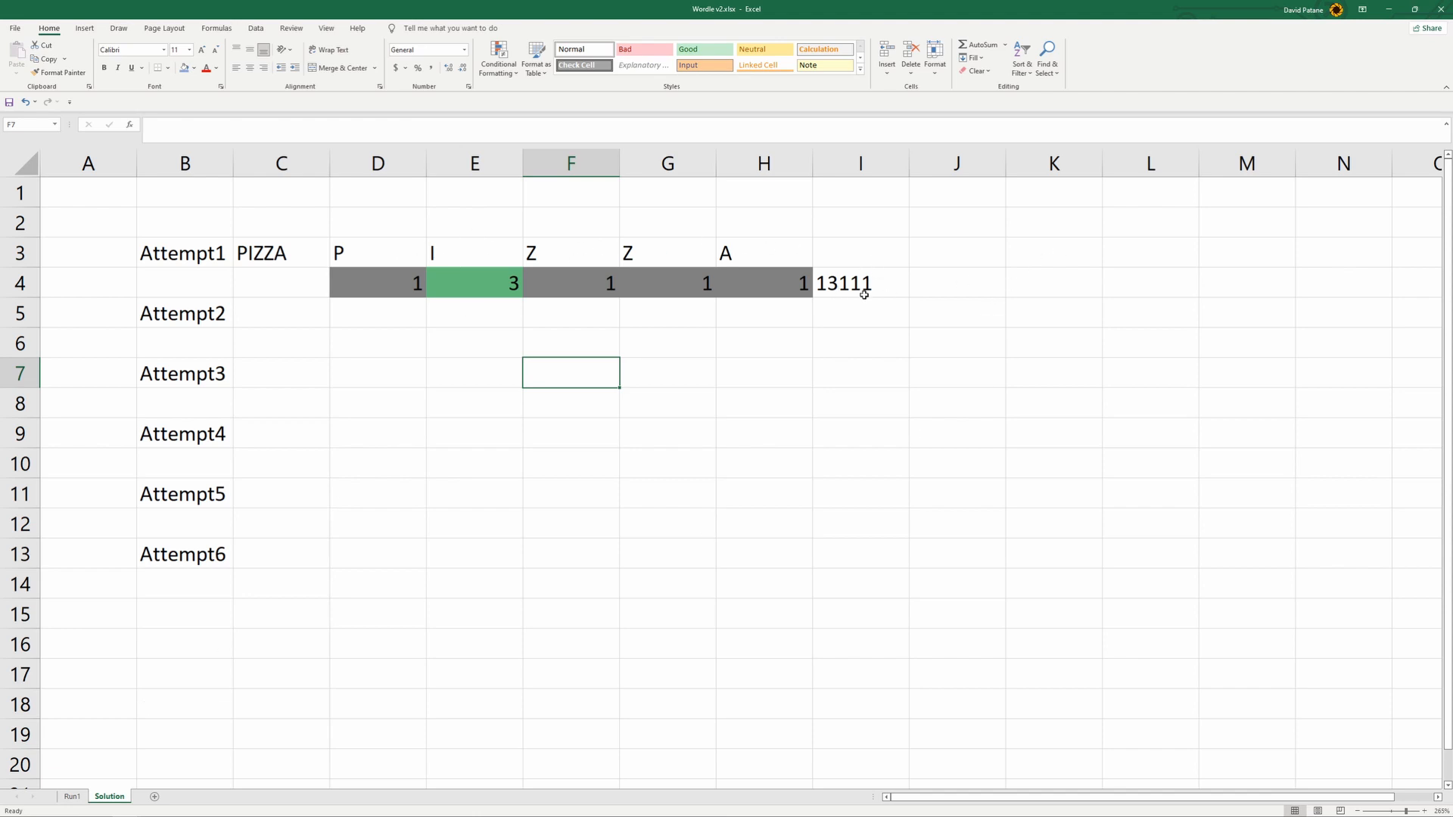
click(66, 797)
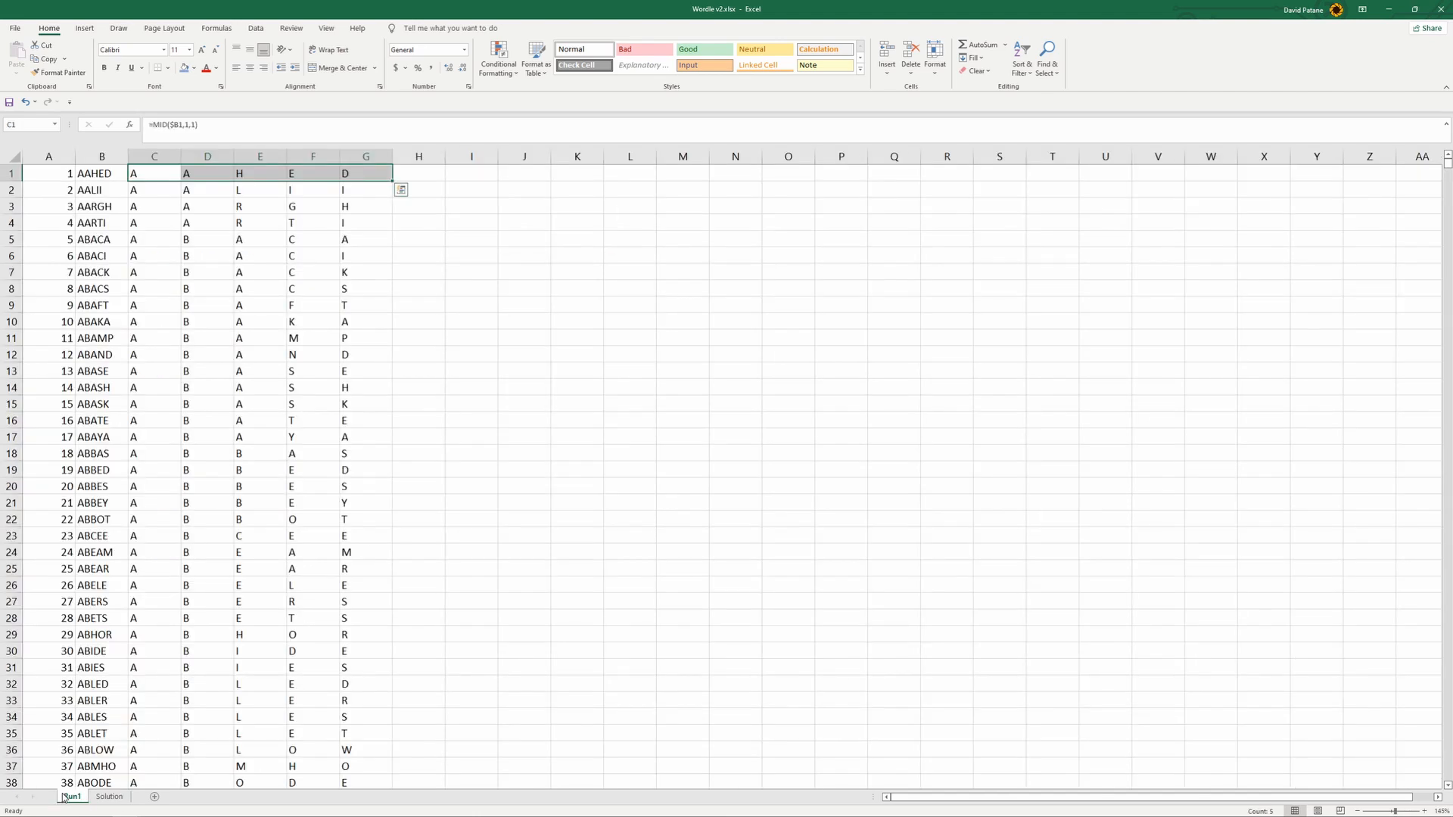
click(110, 797)
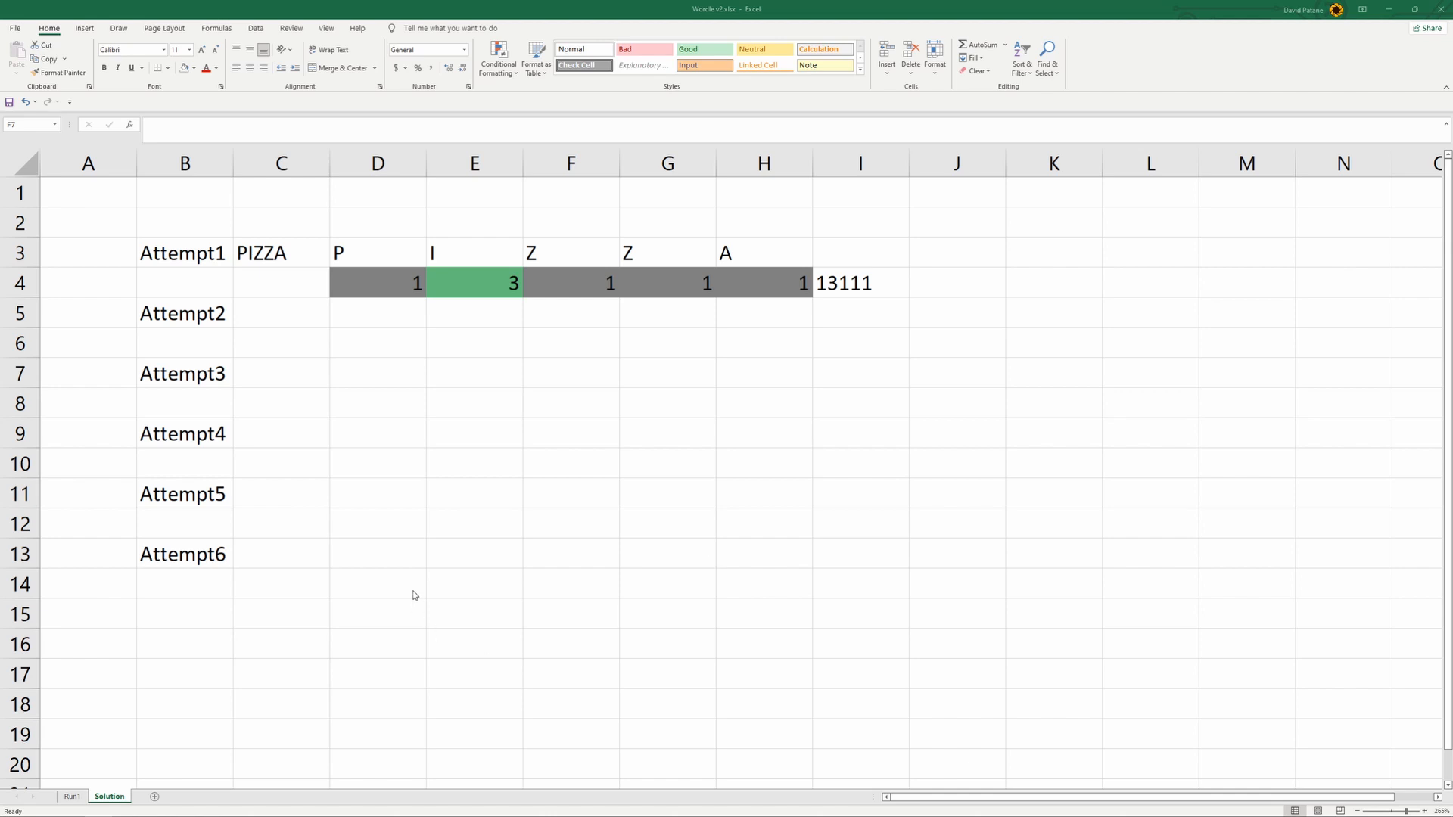
click(76, 798)
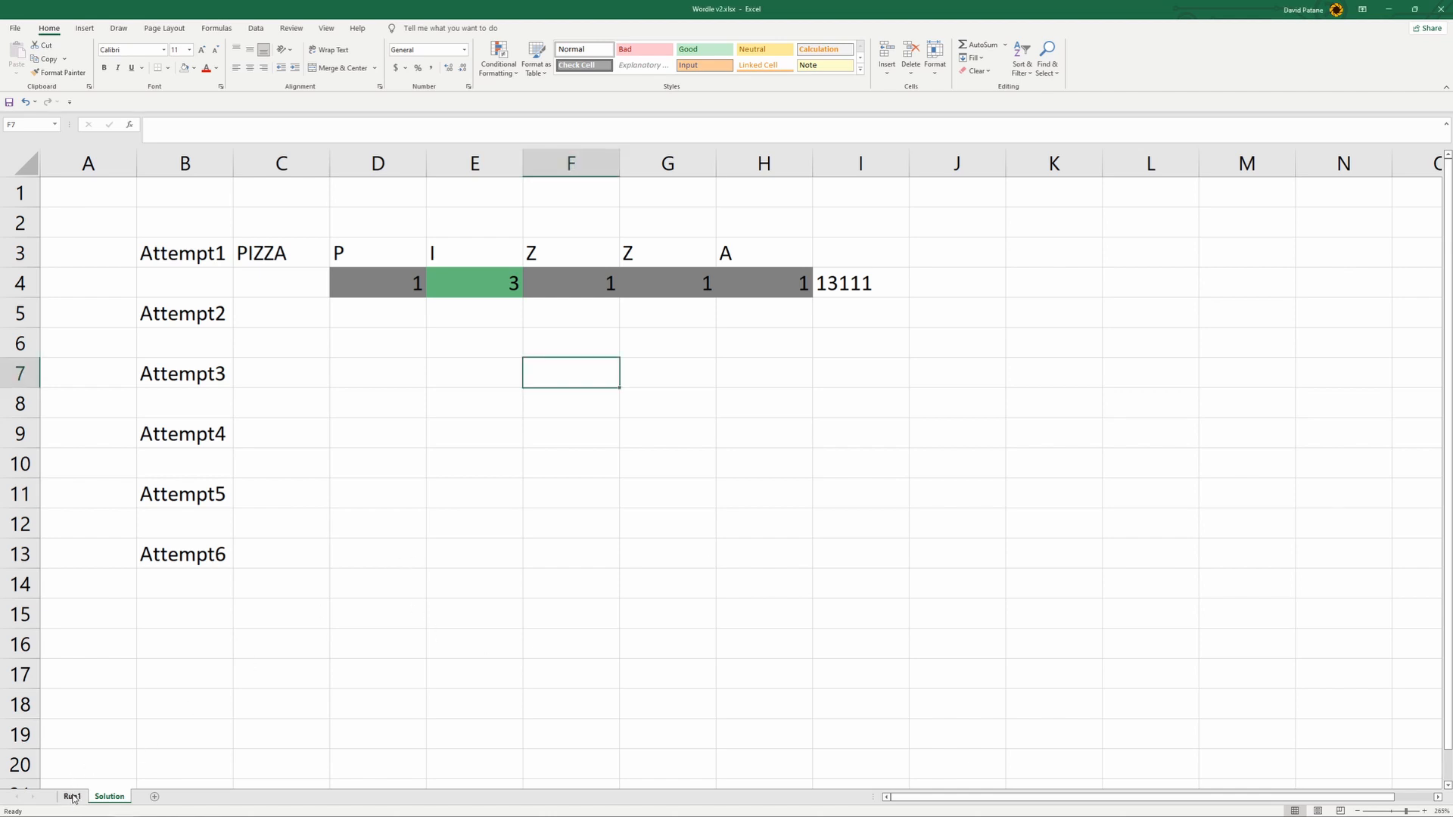
- Fill columns I:M on the Run1 sheet with light green
click(72, 798)
click(580, 224)
drag(470, 154, 683, 155)
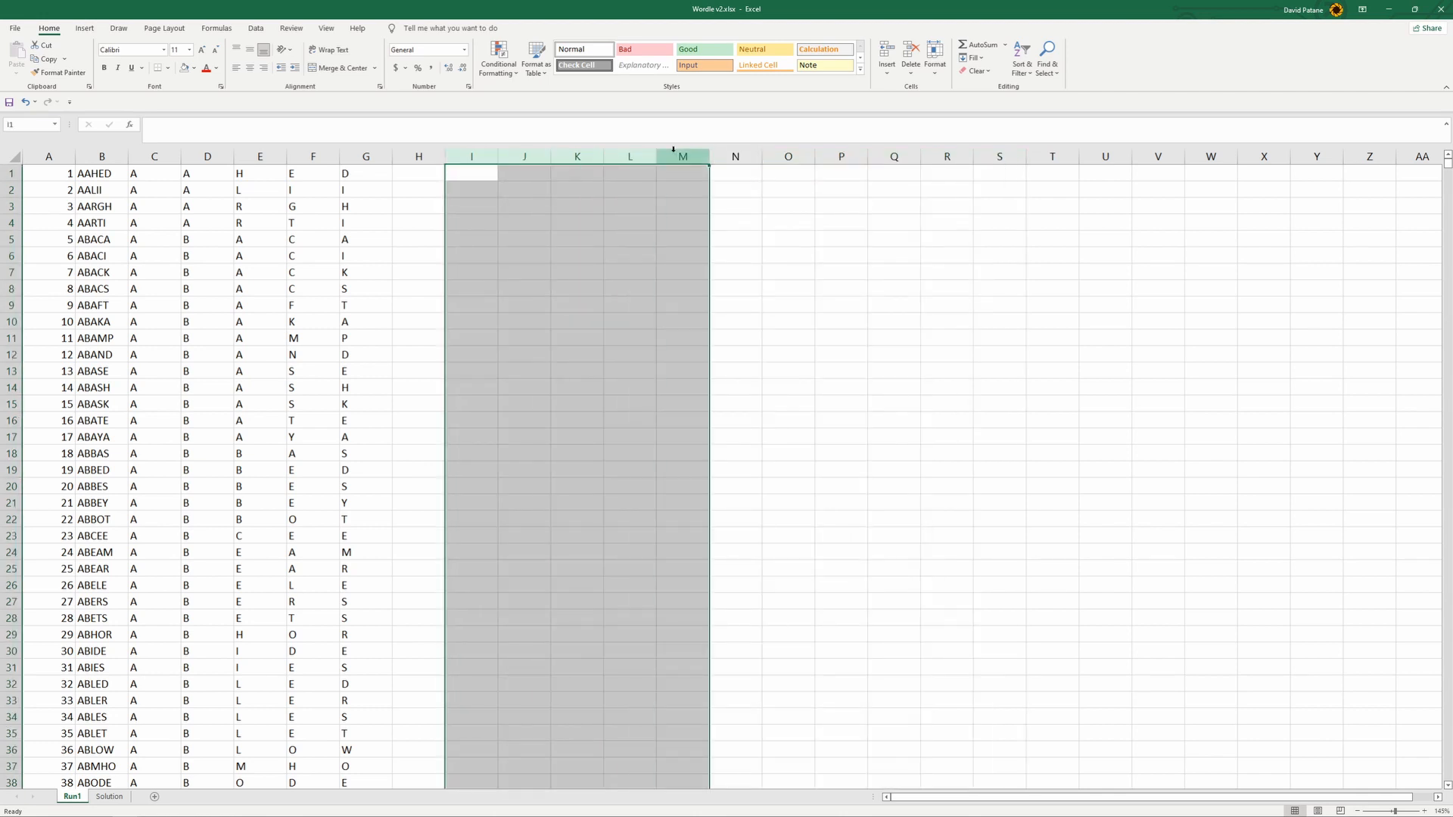
click(193, 68)
click(271, 122)
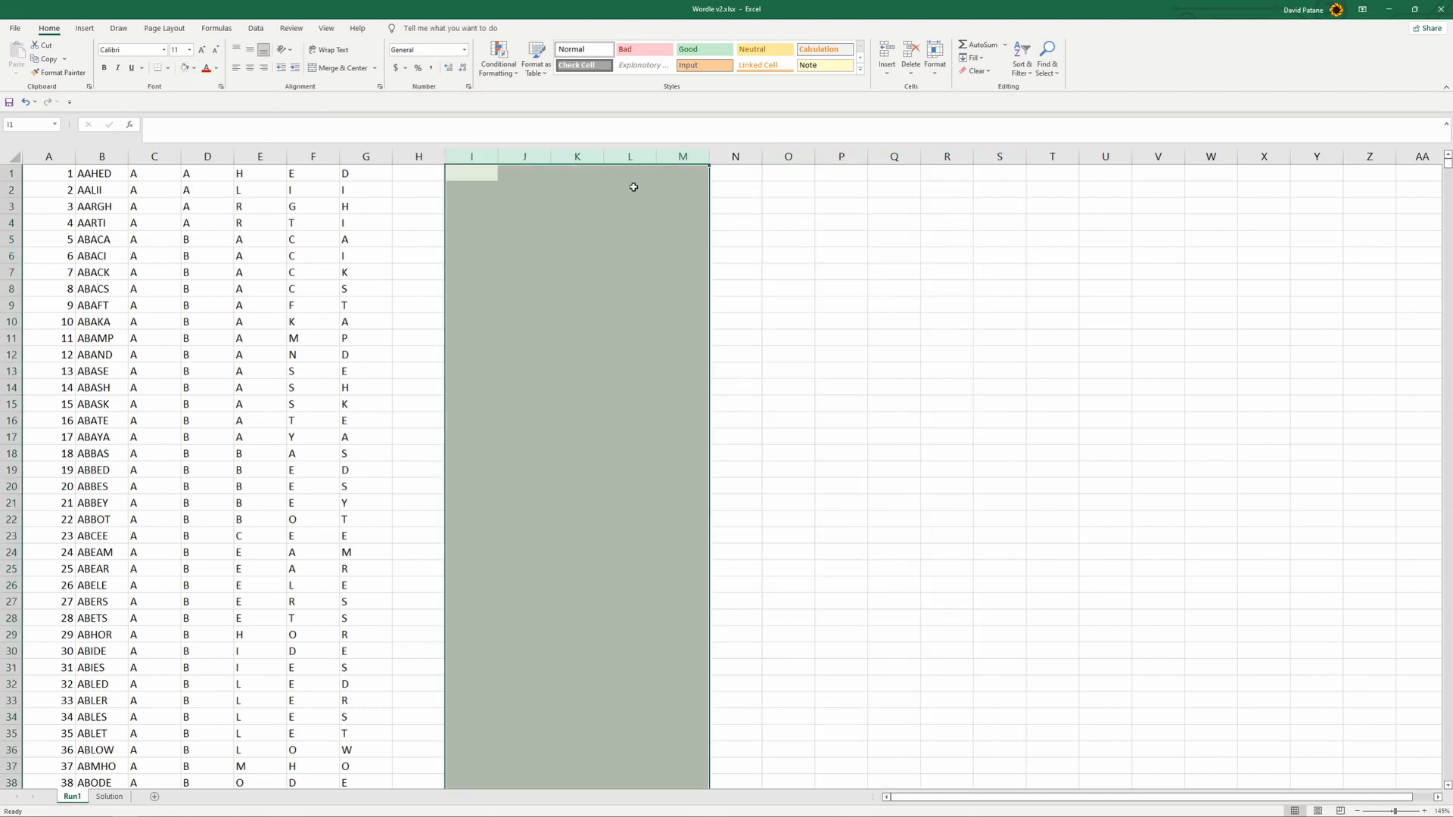
click(715, 205)
- Fill columns O:S on Run1 with light yellow
drag(787, 156, 999, 160)
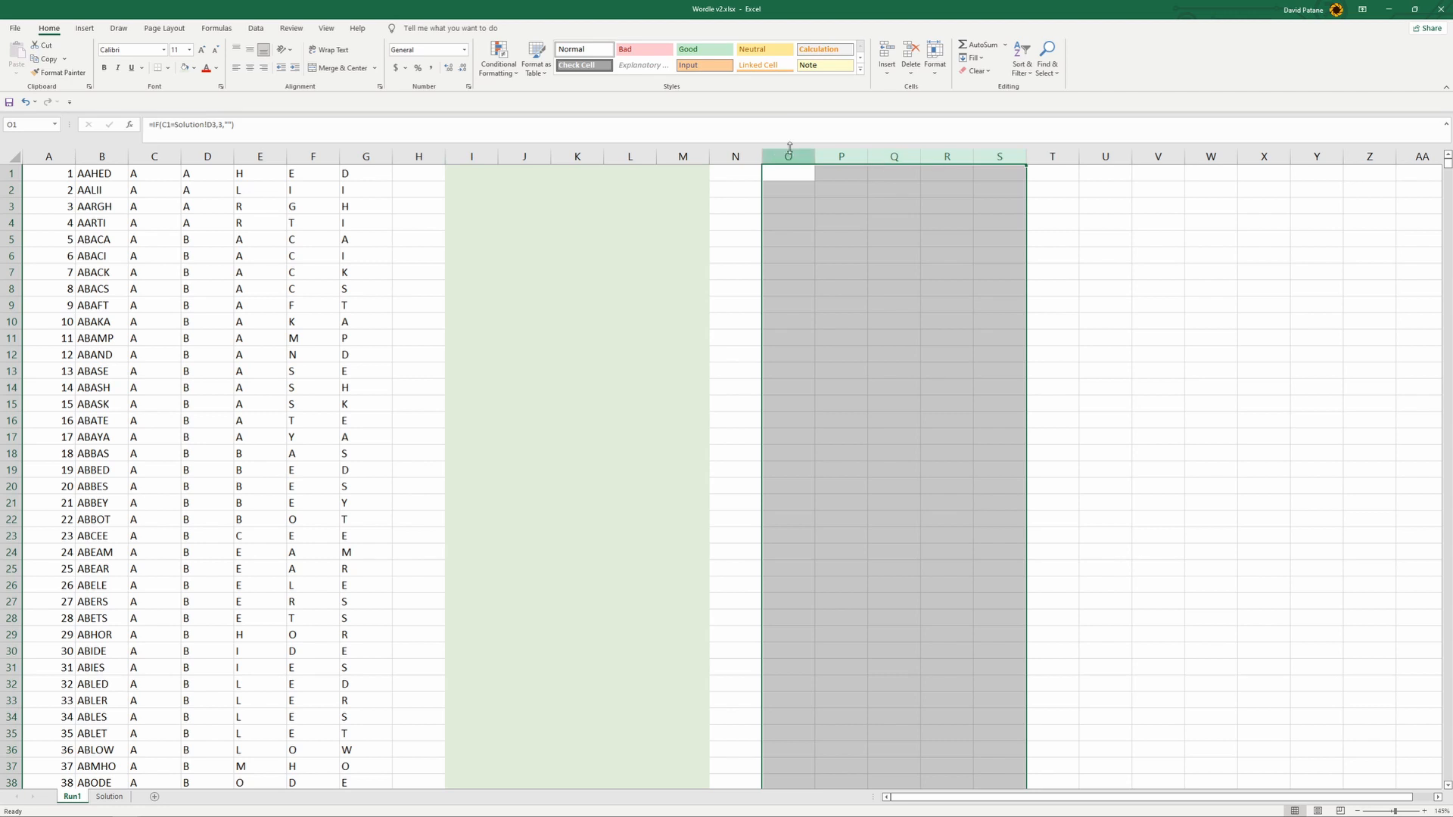
click(194, 68)
click(247, 115)
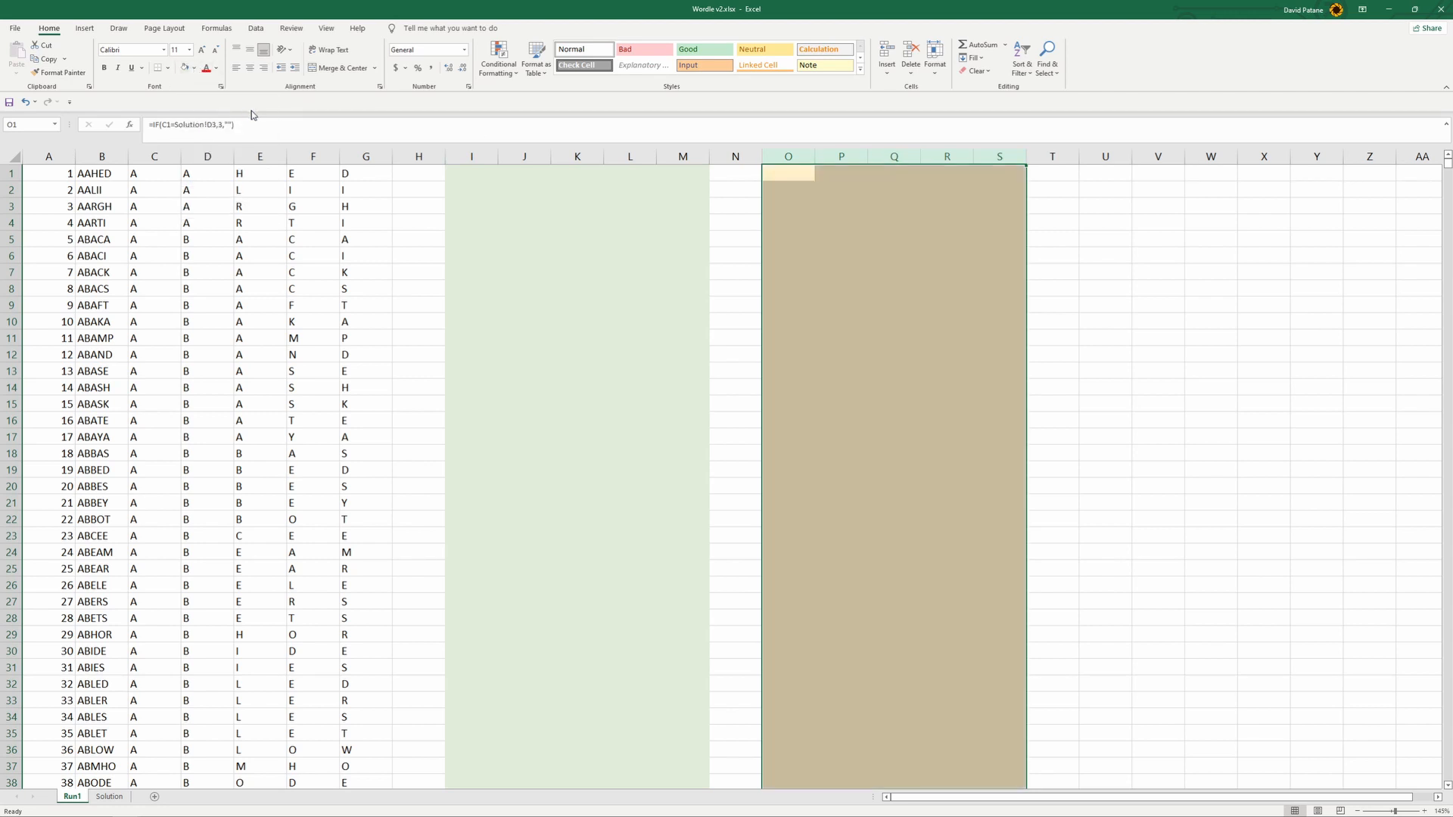
click(533, 257)
- Enter =IF(C1=Solution!D3,3,"") in I1 on Run1 and fill it across to M1
click(469, 171)
drag(469, 170, 685, 174)
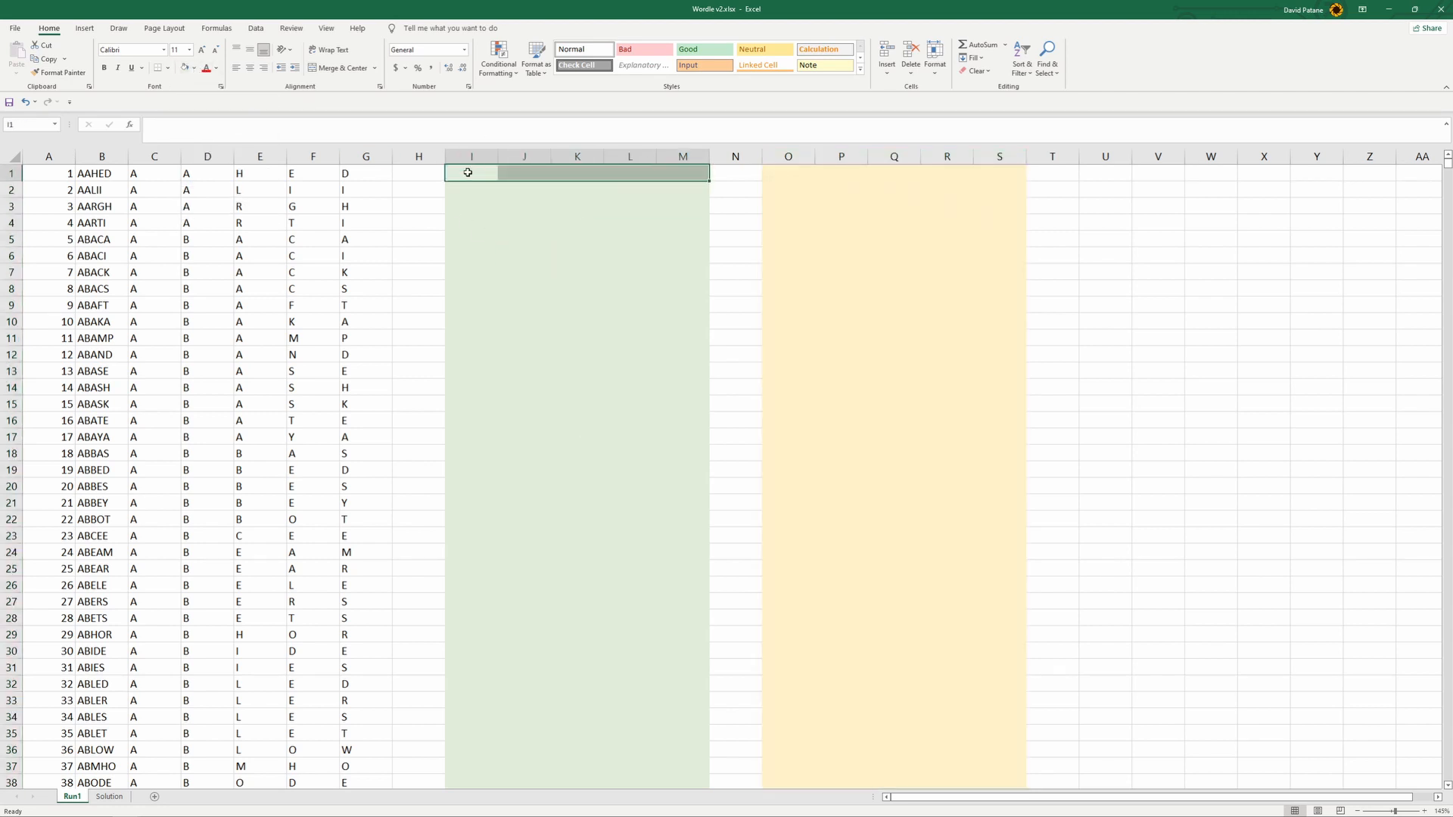
click(109, 796)
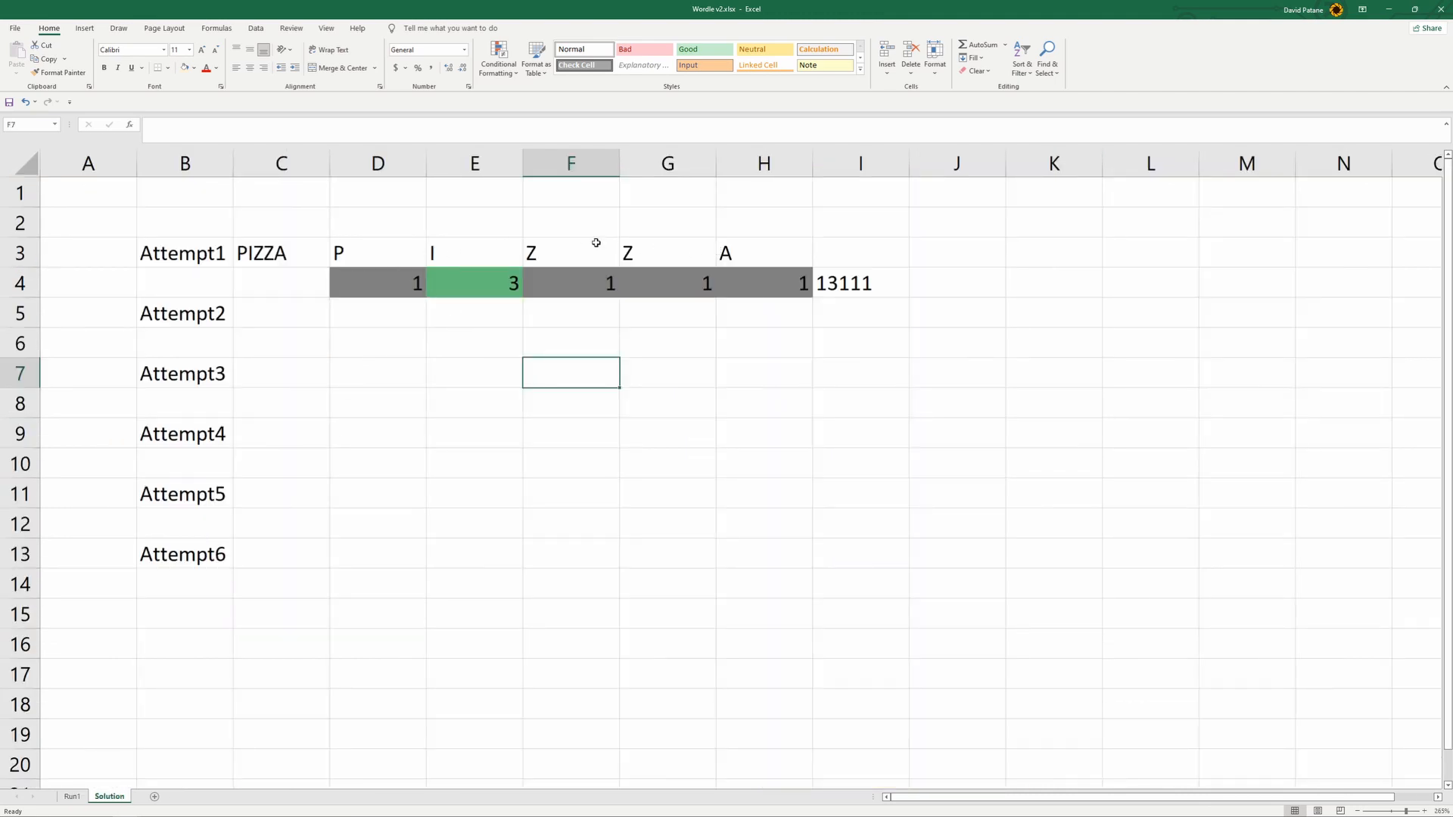
click(72, 796)
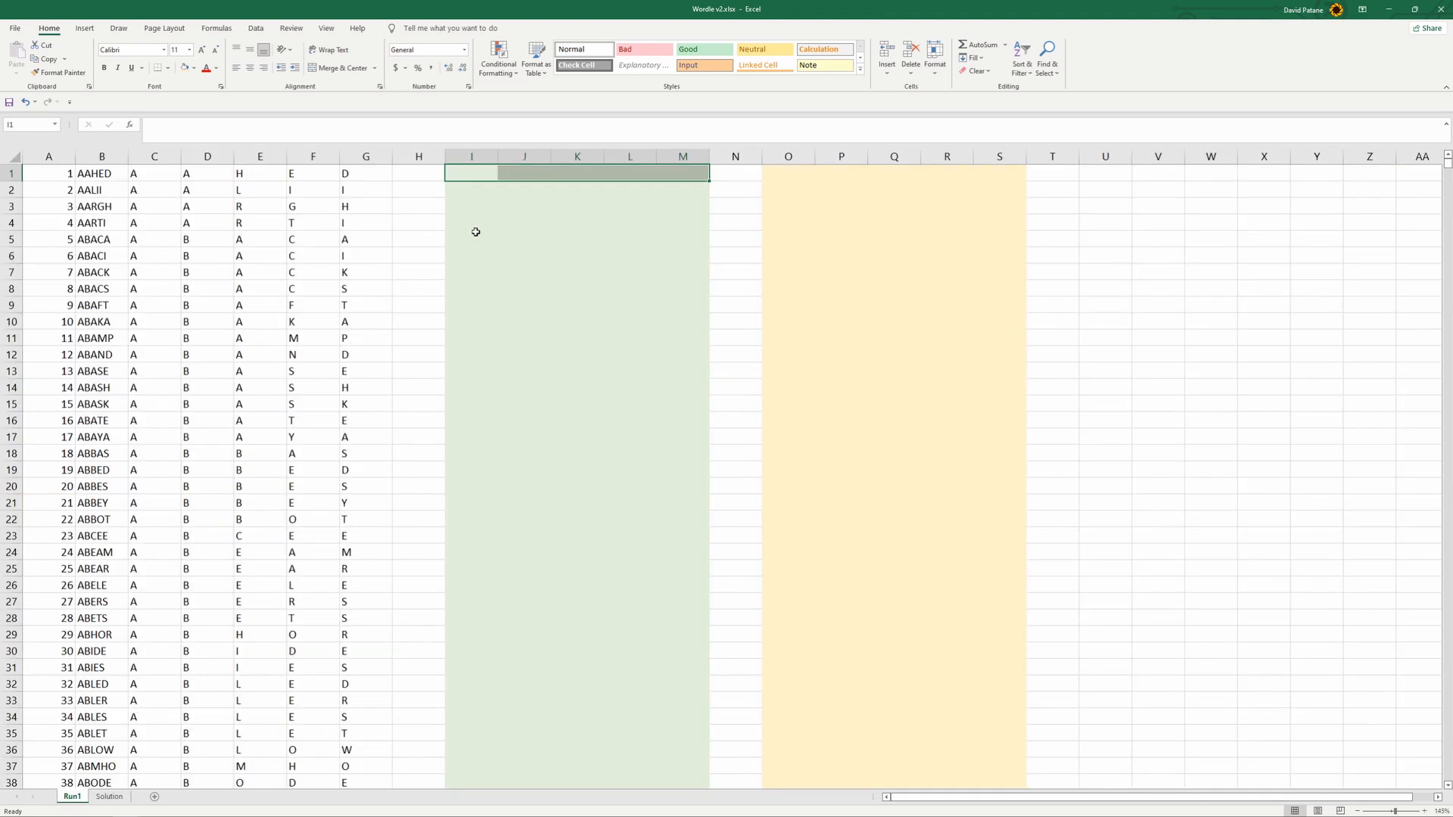
click(457, 171)
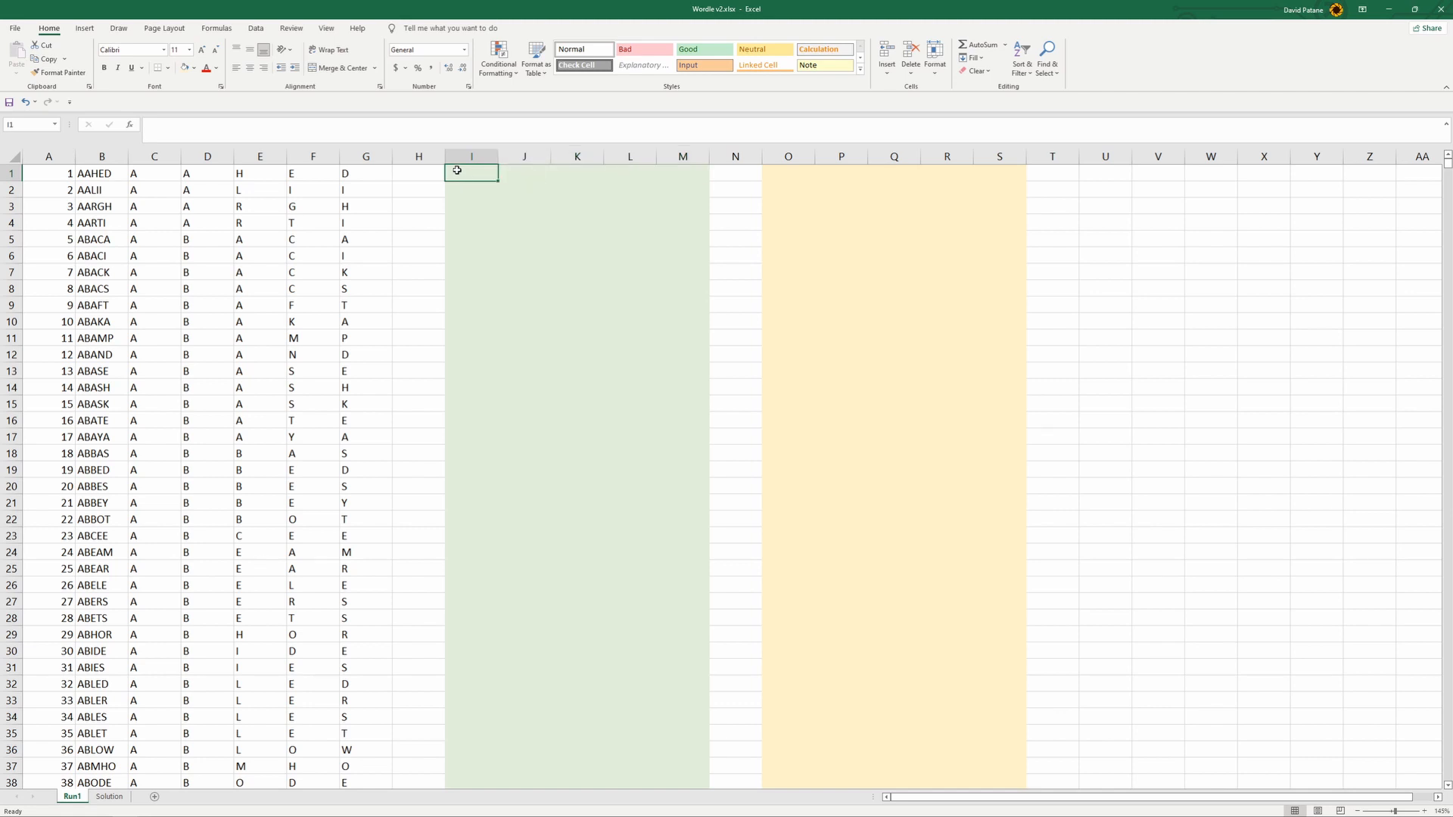
text(=if()
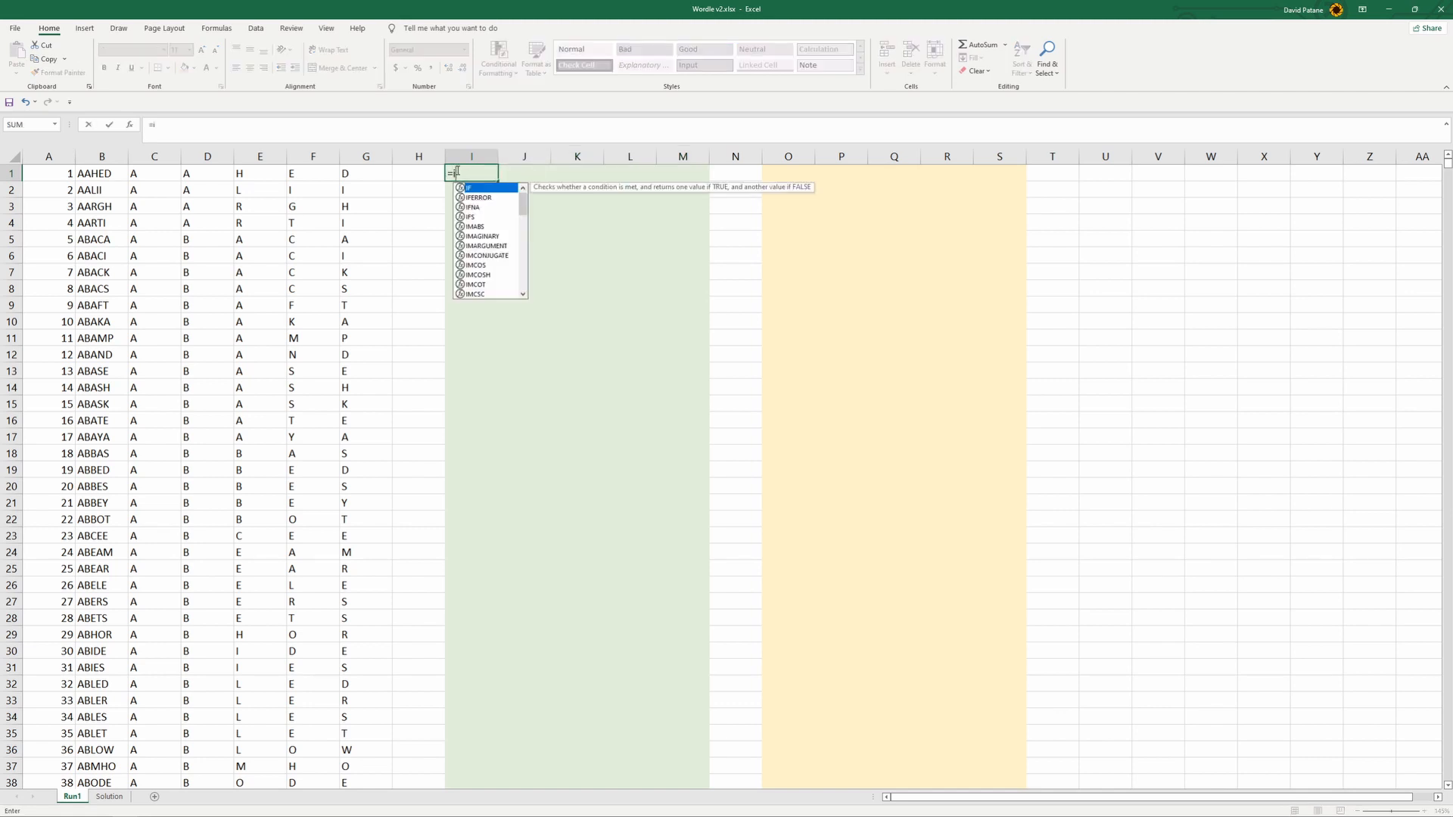
click(154, 174)
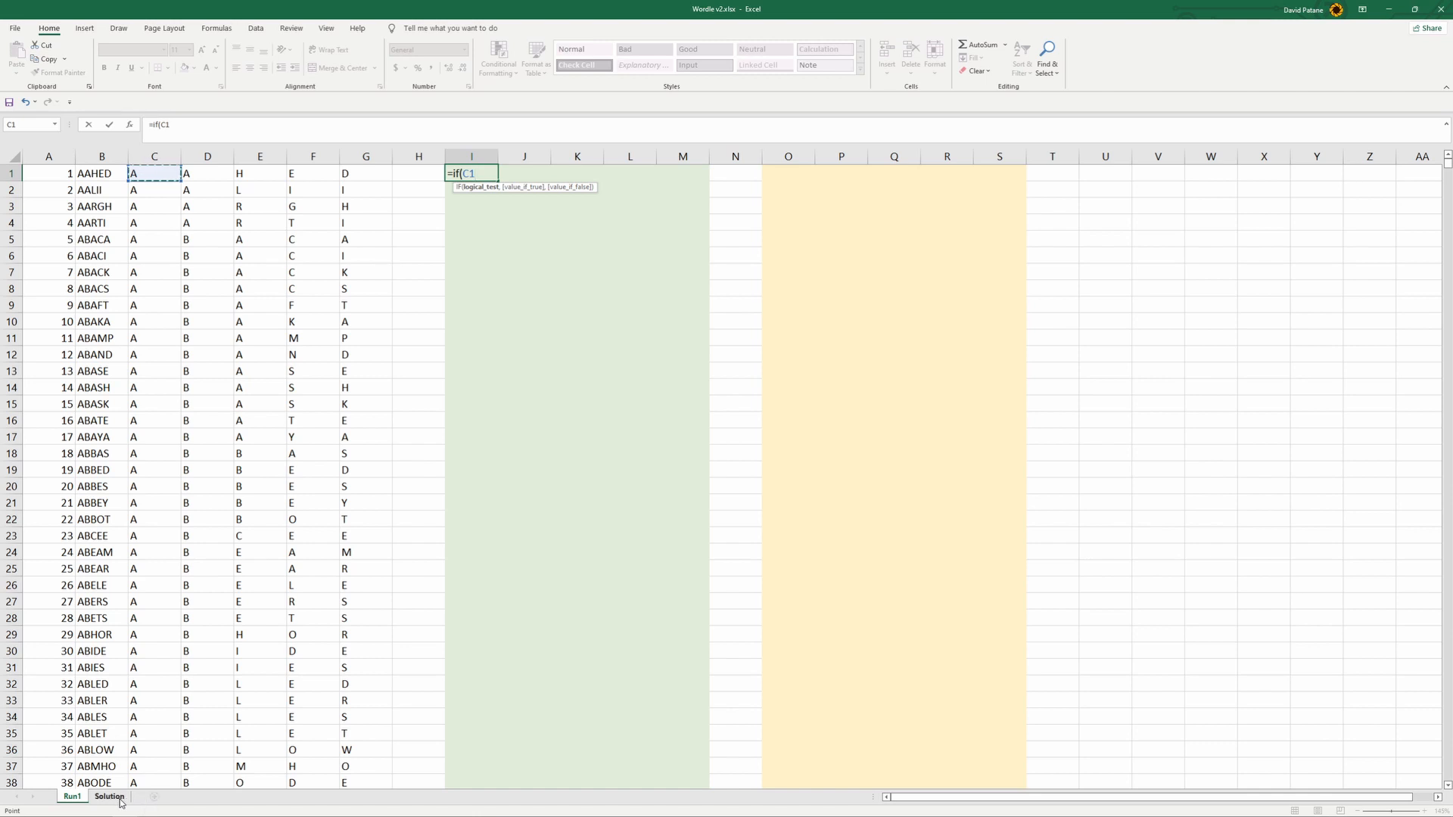
text(=)
click(120, 800)
click(376, 253)
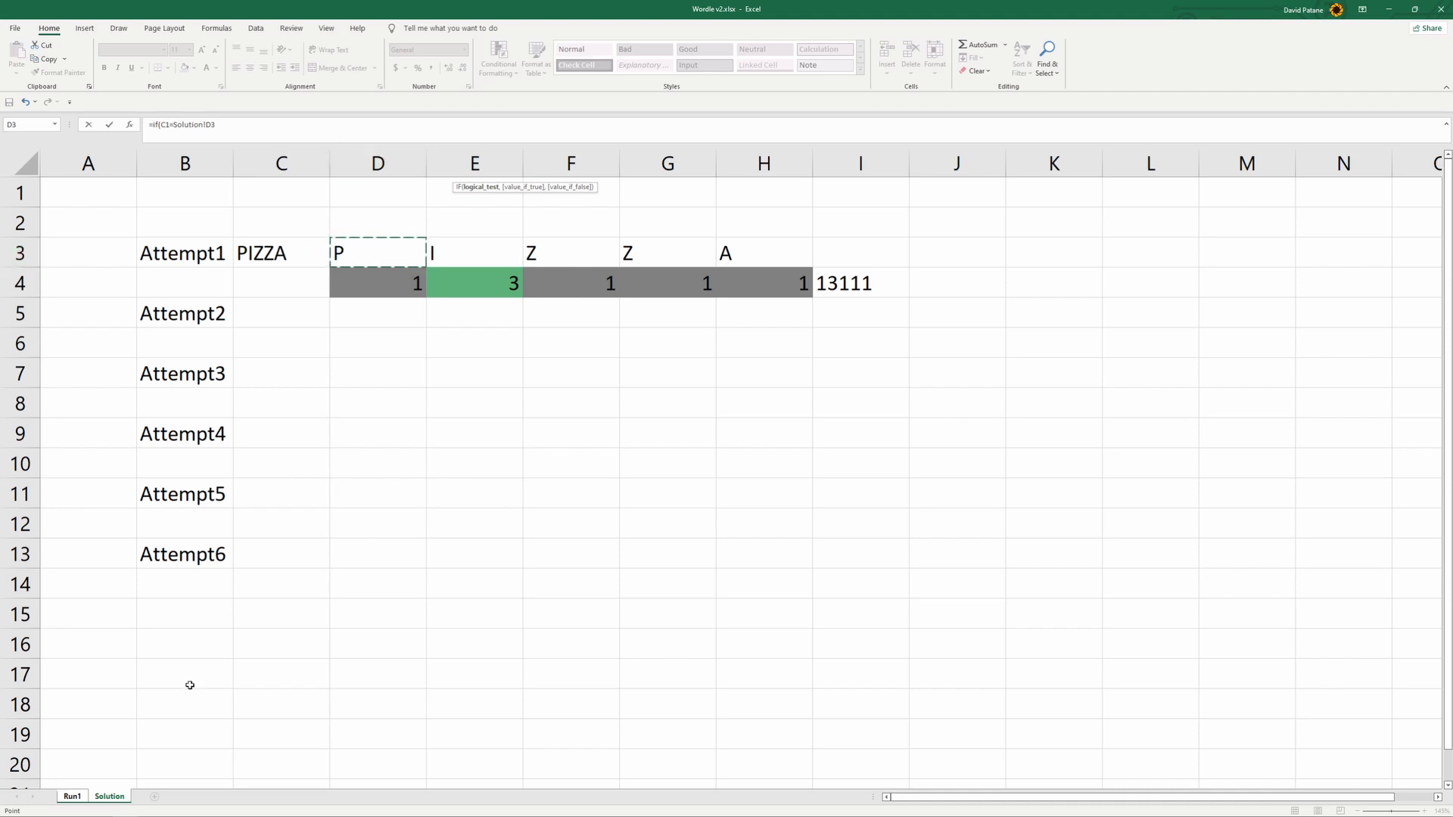
click(254, 118)
text(,)
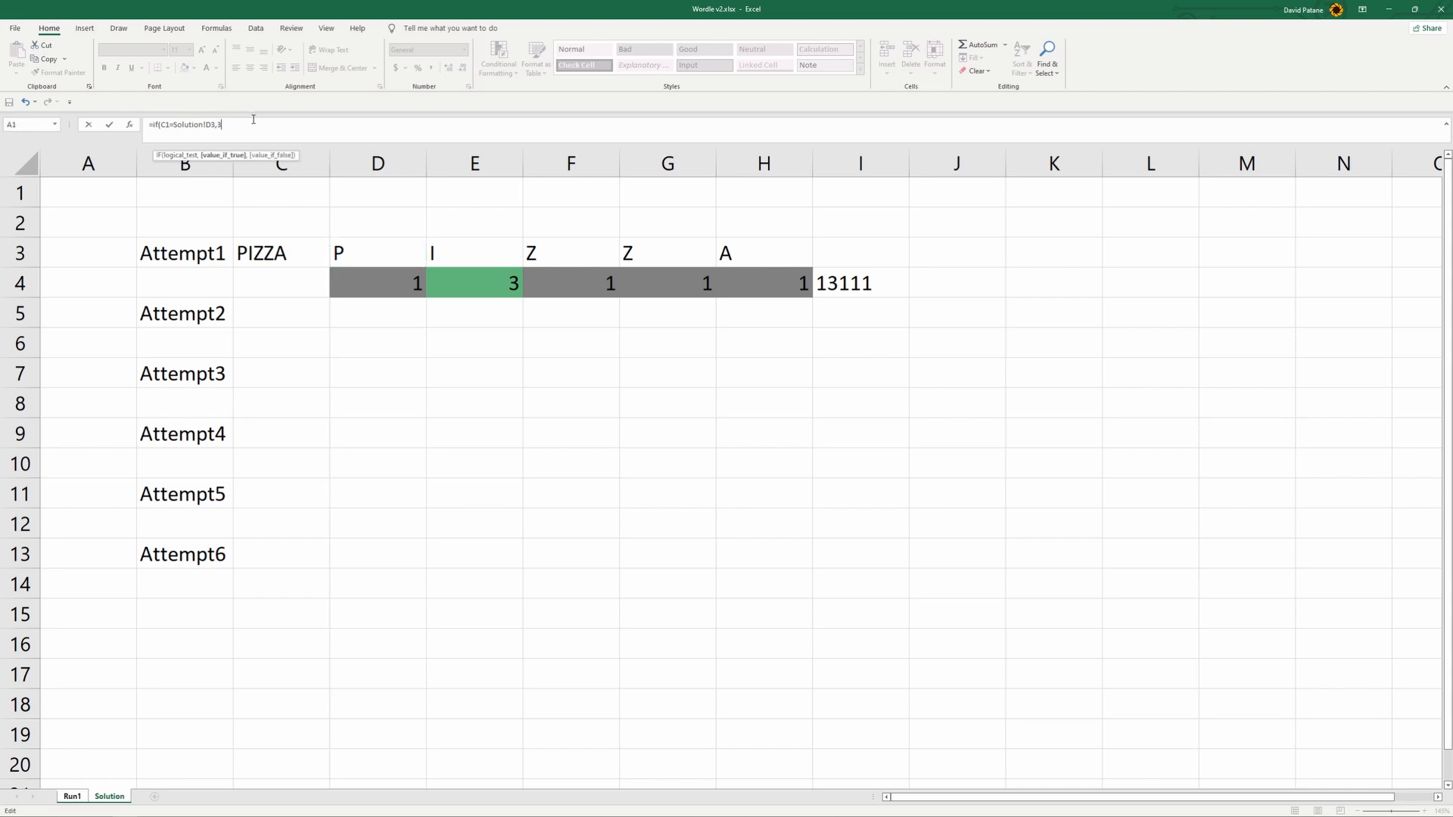
text(3,""))
key(Return)
click(481, 172)
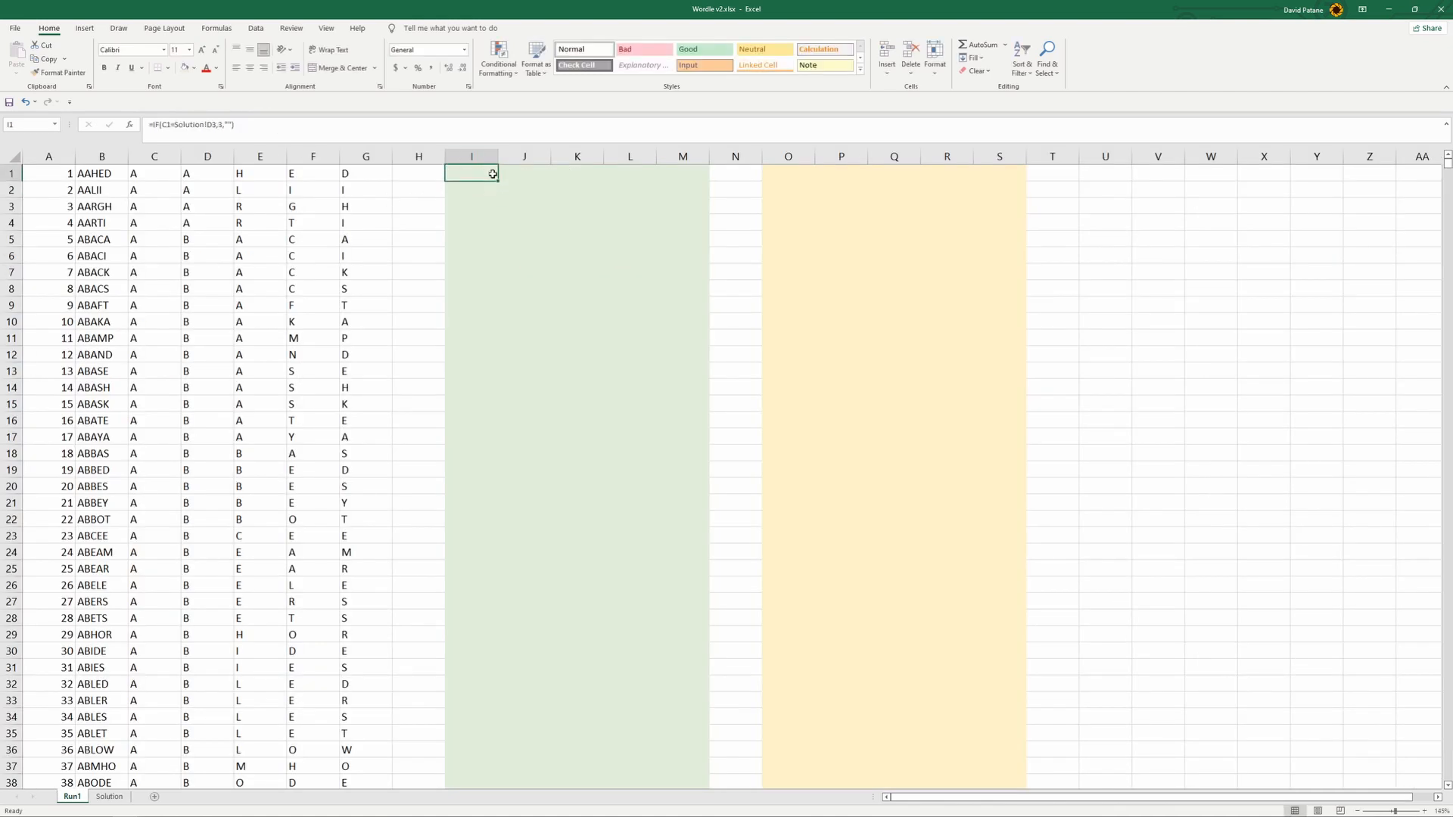
drag(499, 182, 700, 175)
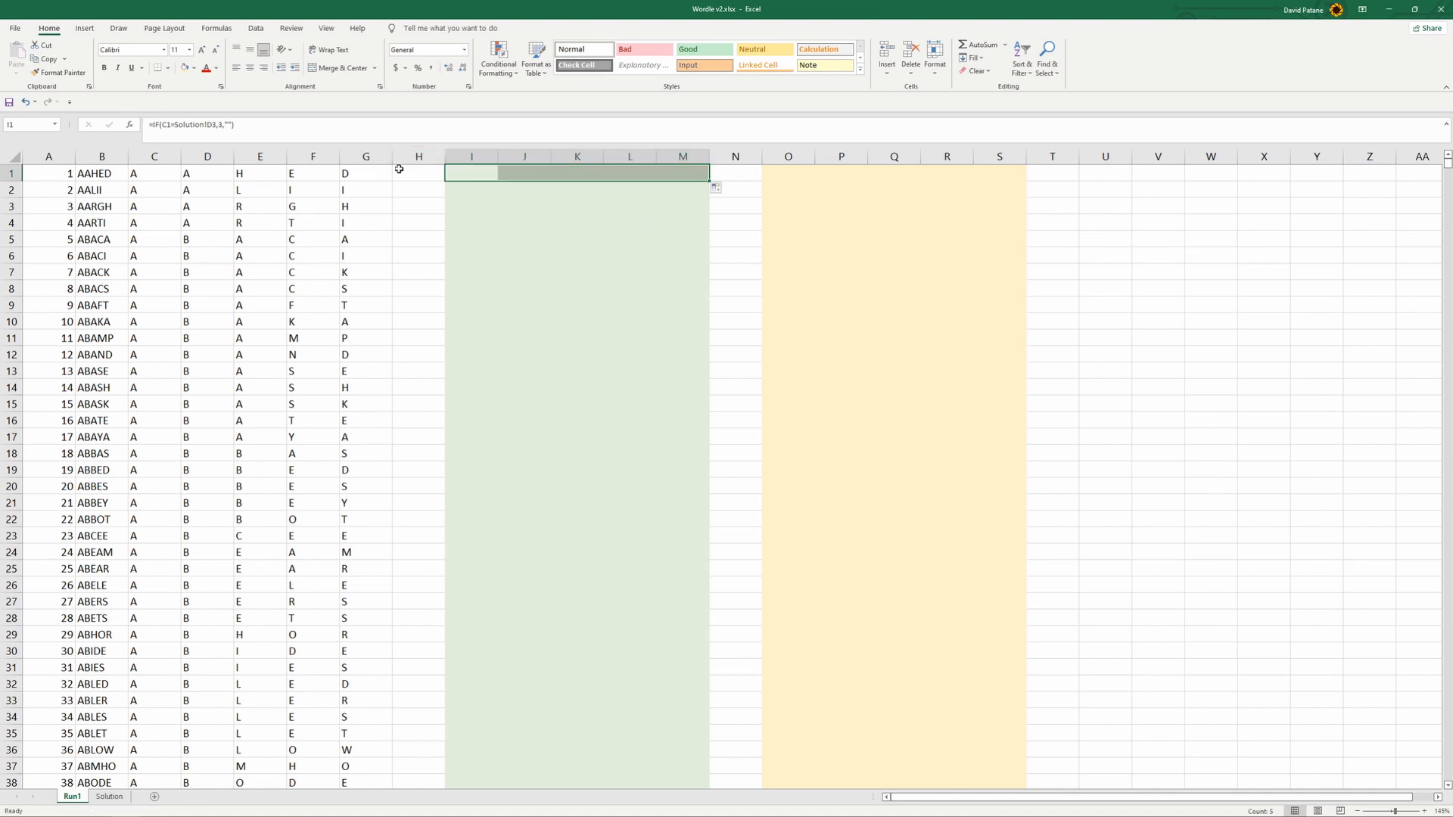
- Change Attempt1's word in C3 on the Solution sheet to PAZZA to test the match formulas
click(110, 797)
click(257, 248)
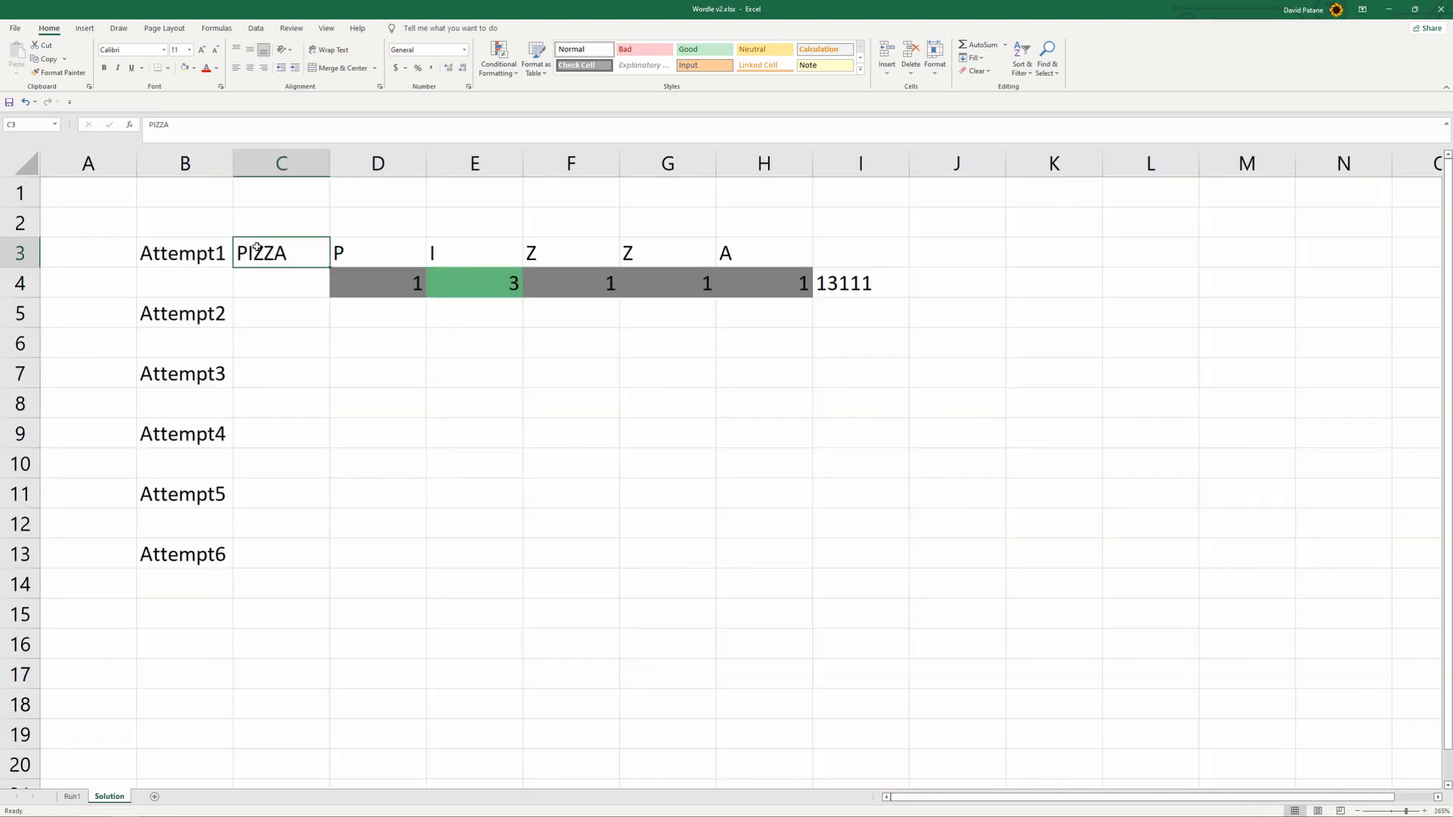
click(158, 125)
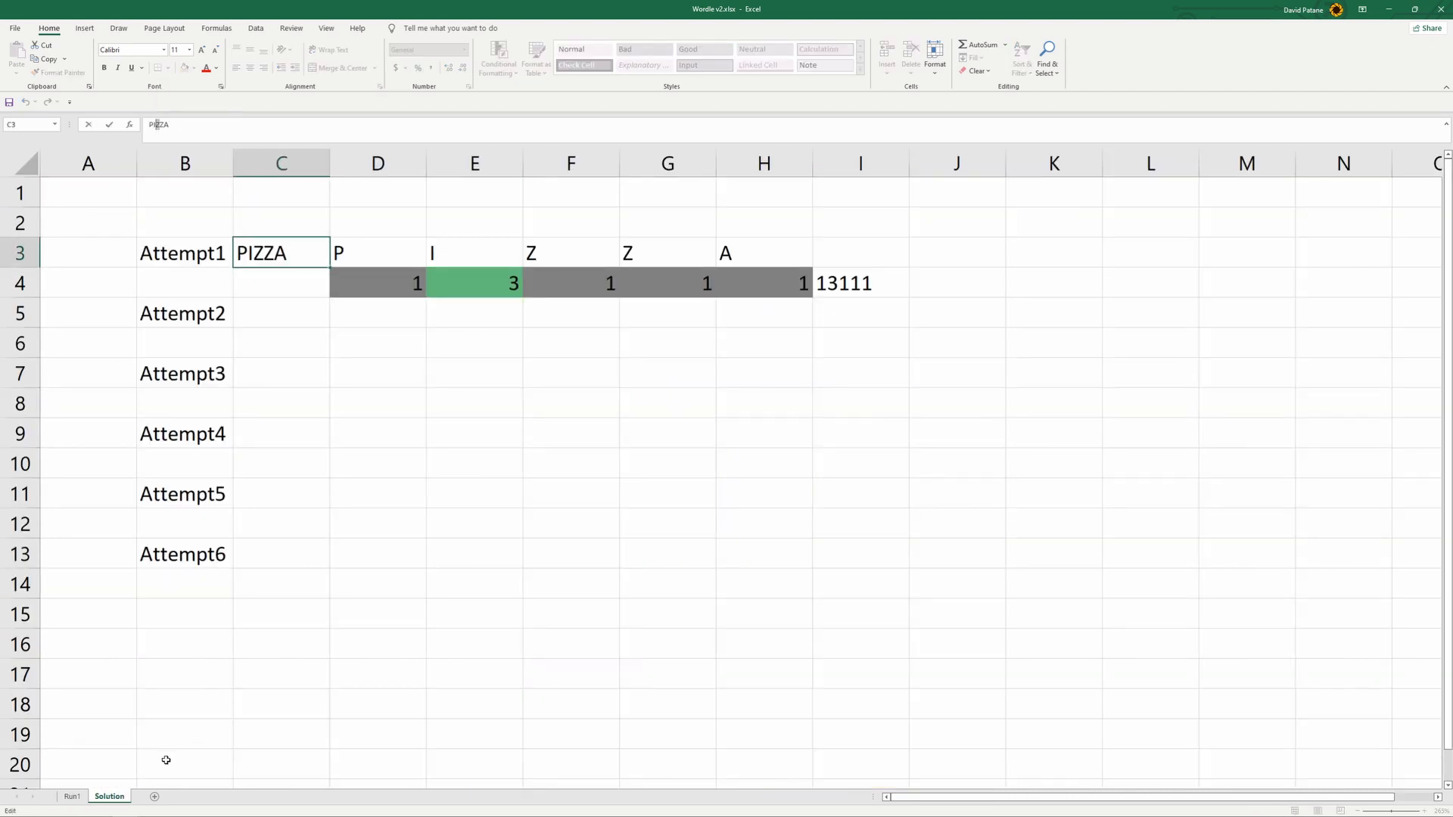
click(72, 796)
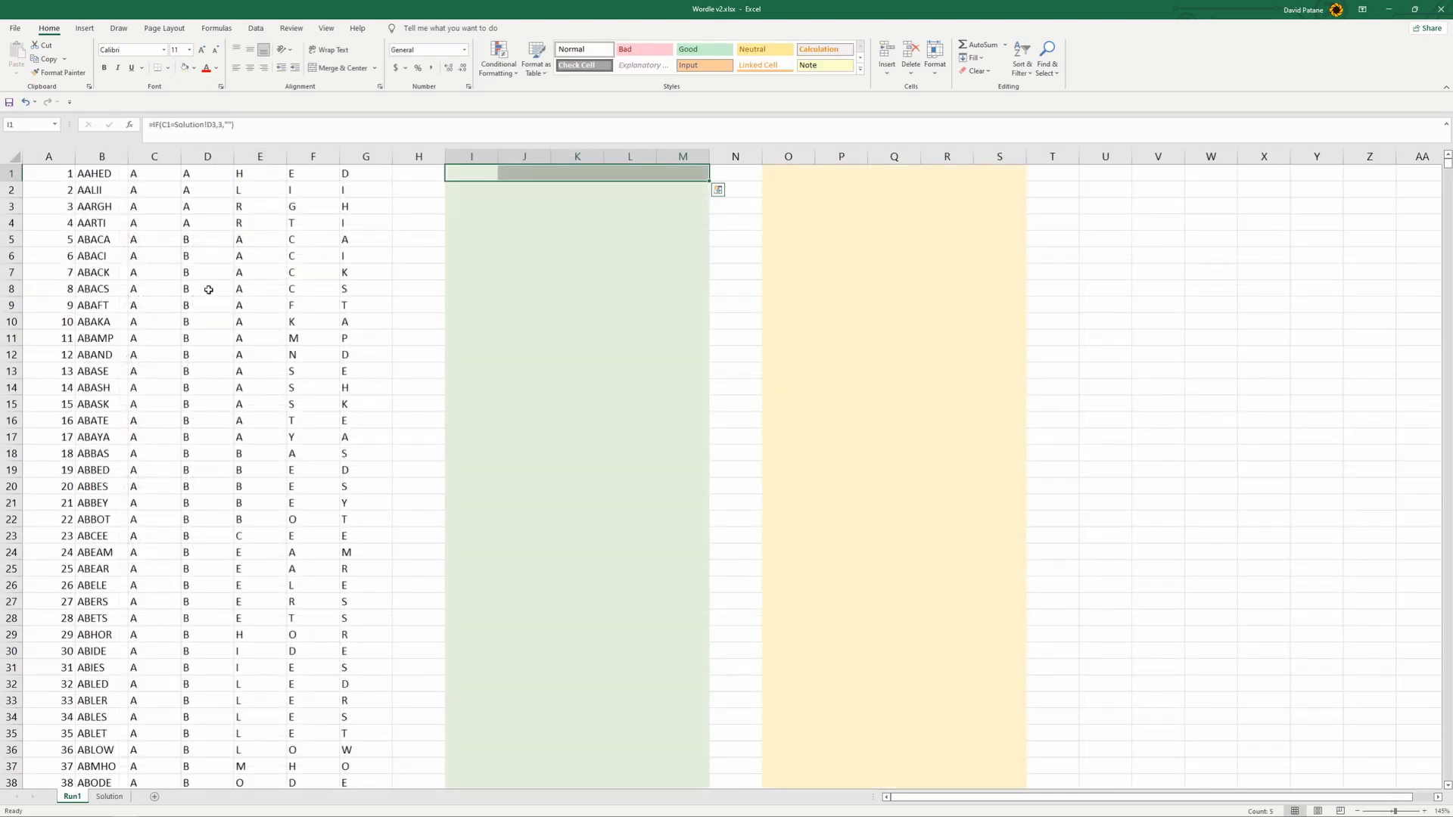
click(109, 796)
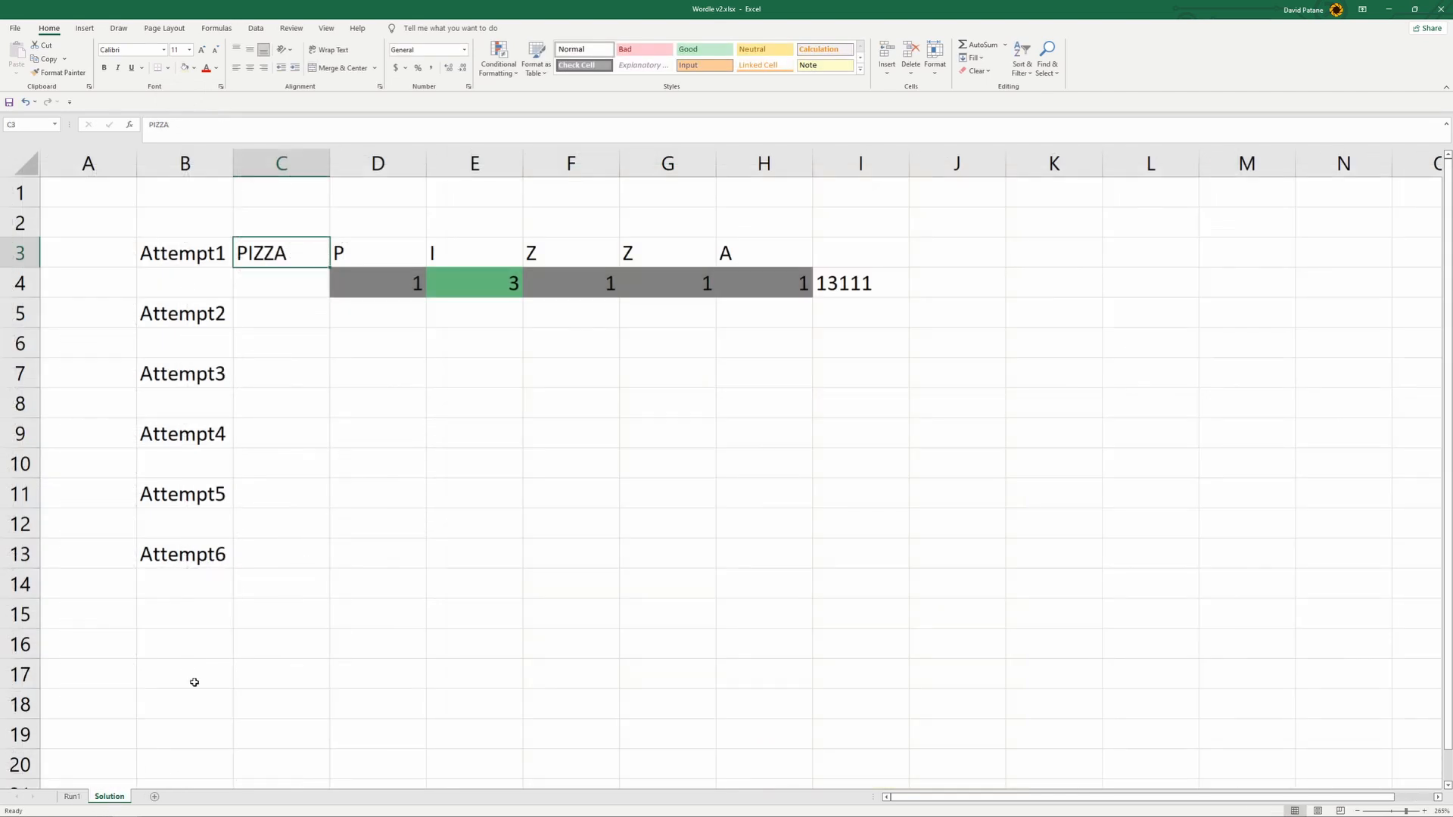
click(155, 126)
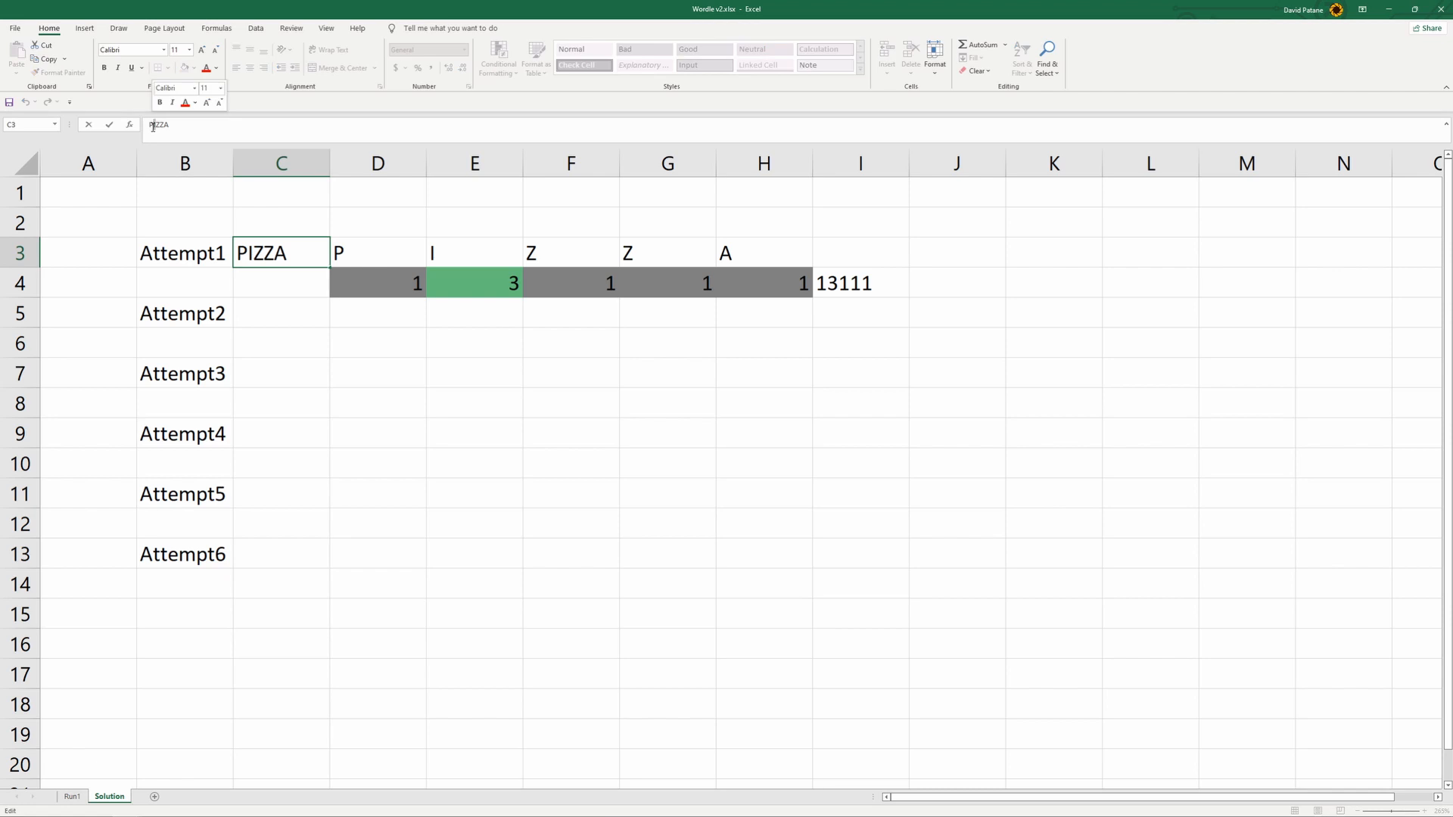
key(Delete)
text(a)
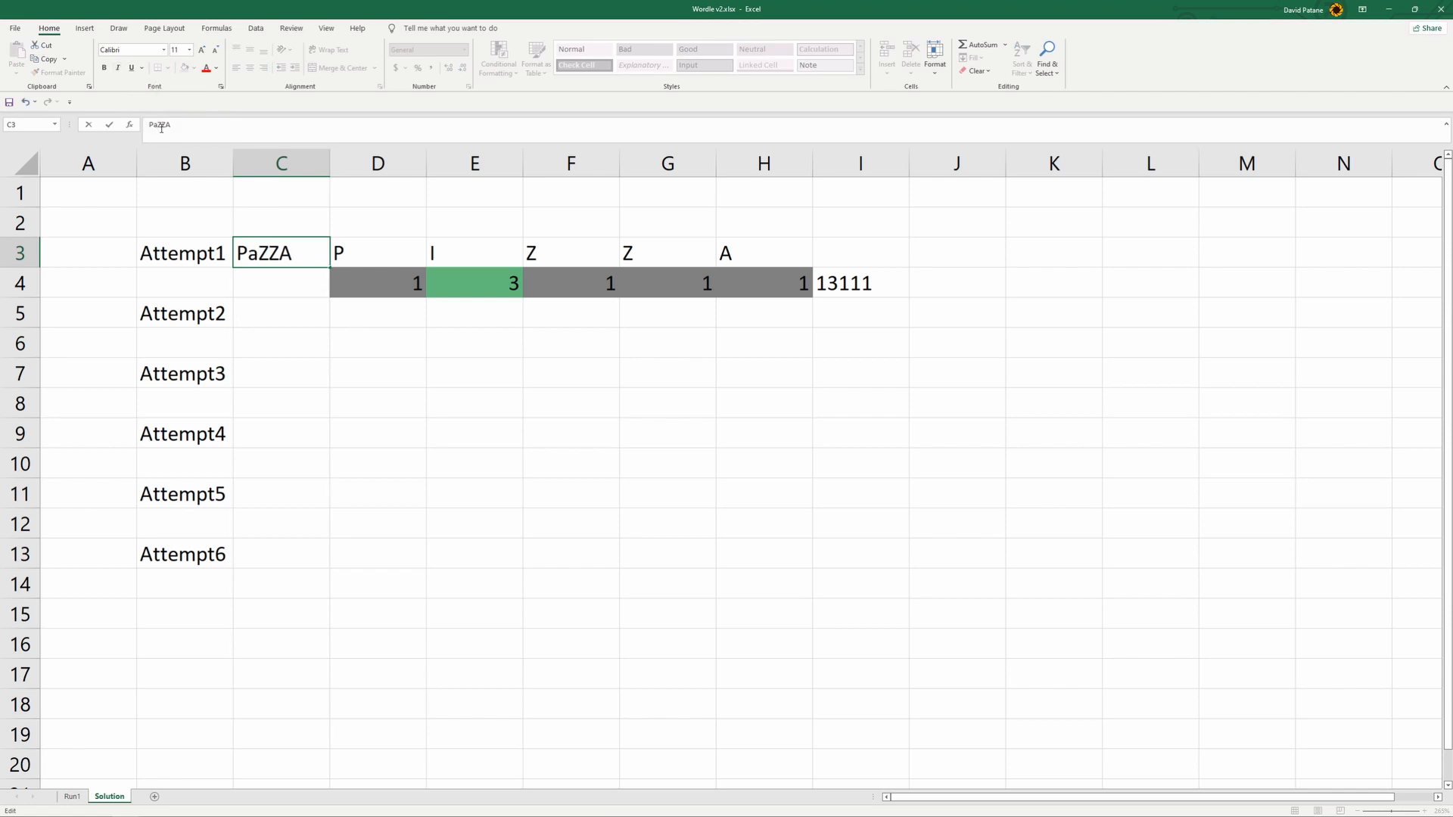
text(A)
click(324, 380)
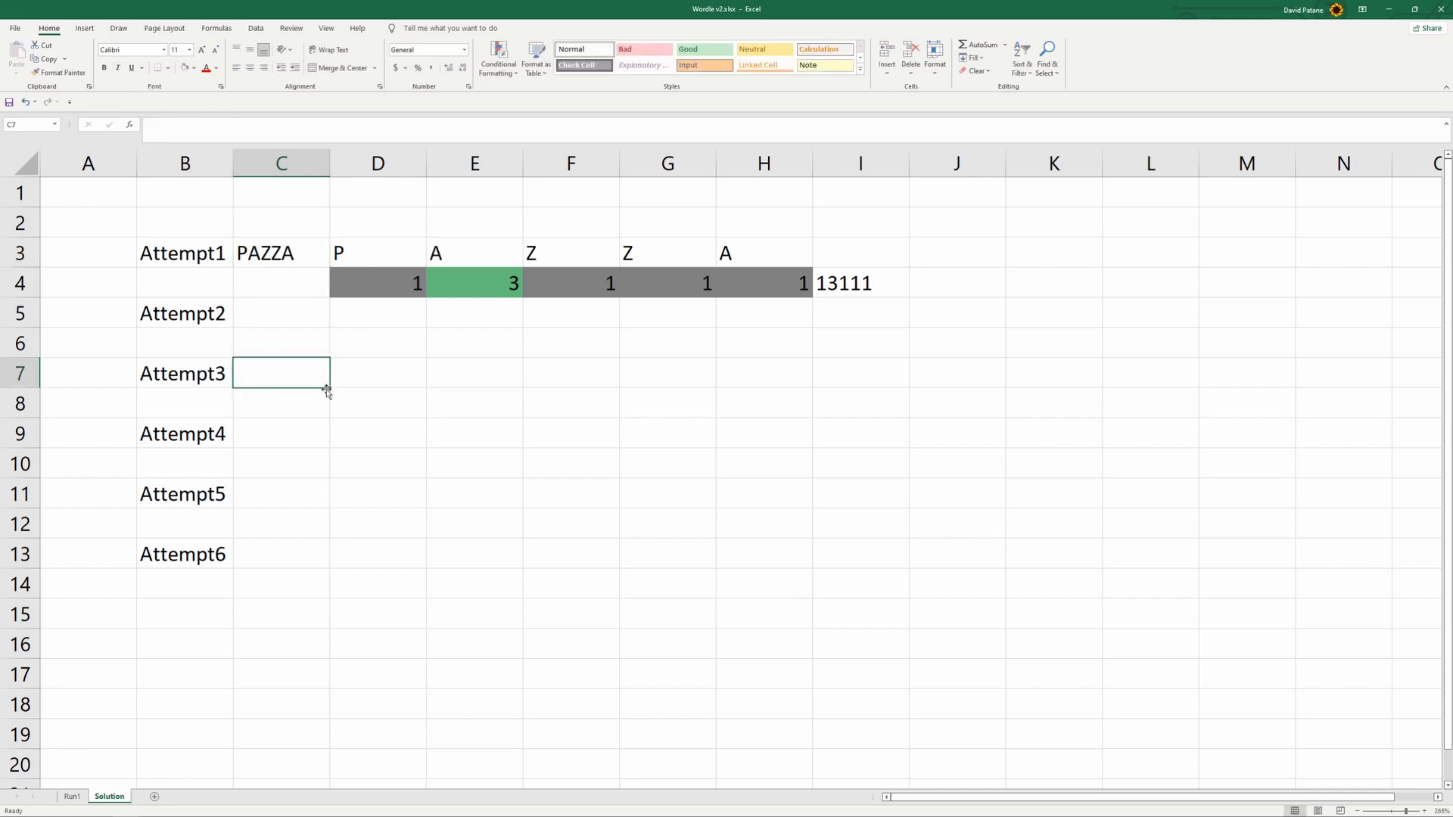
- Check the second-letter match result and formula in J1 on Run1
click(80, 799)
click(534, 156)
click(535, 172)
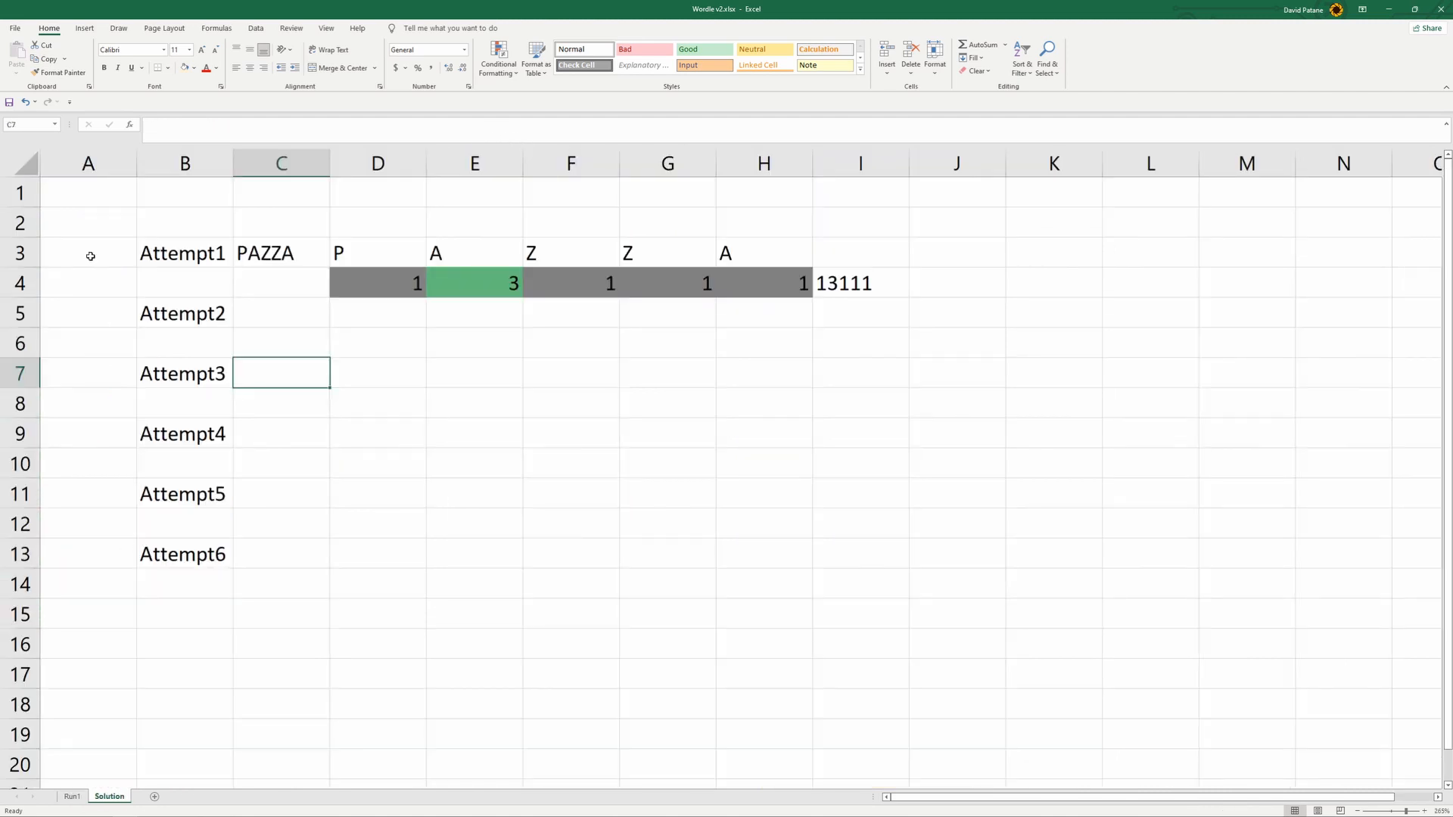
- Restore Attempt1's word in C3 on the Solution sheet to PIZZA
click(108, 797)
click(256, 250)
click(161, 125)
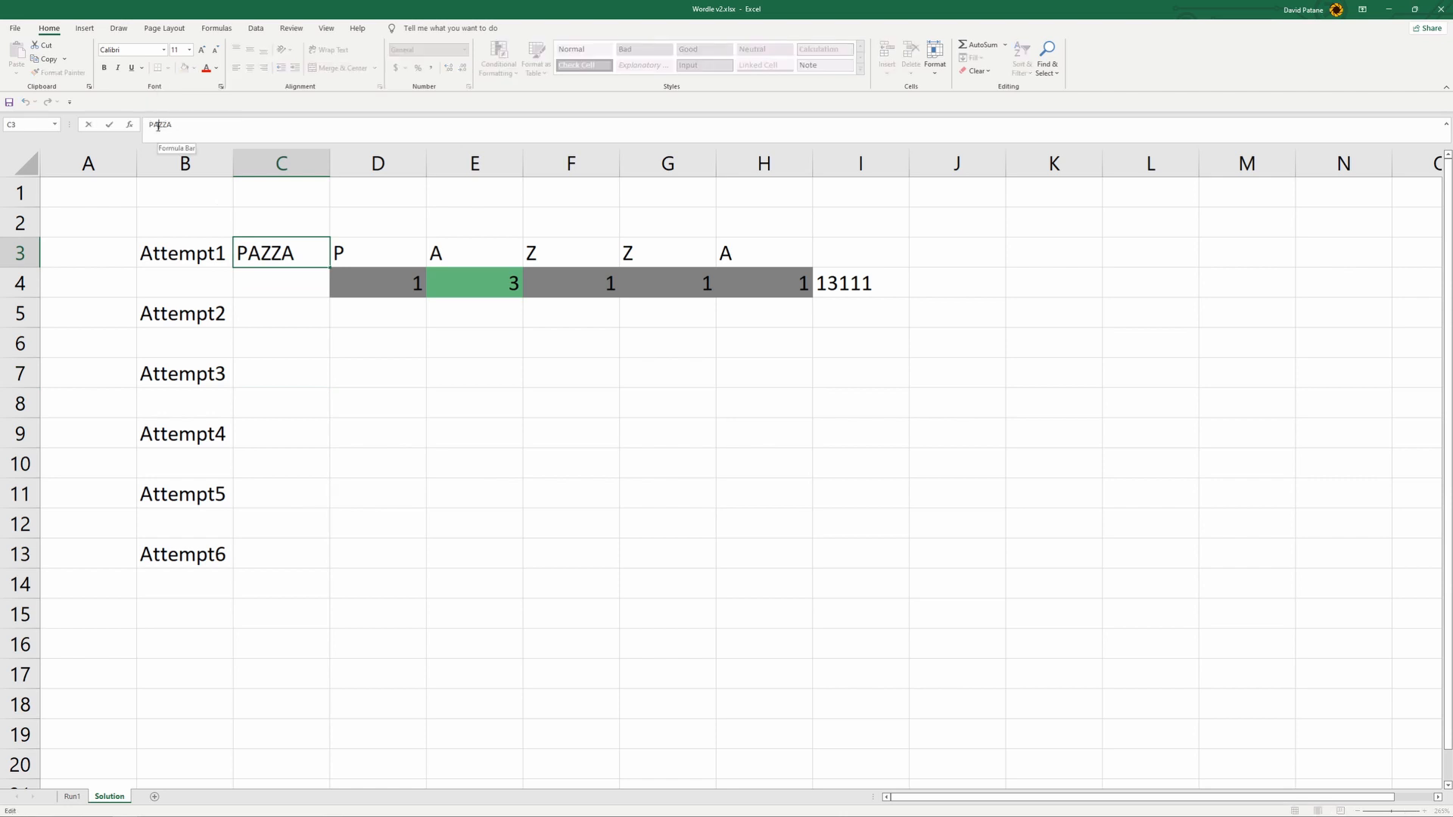
key(BackSpace)
text(I)
click(399, 407)
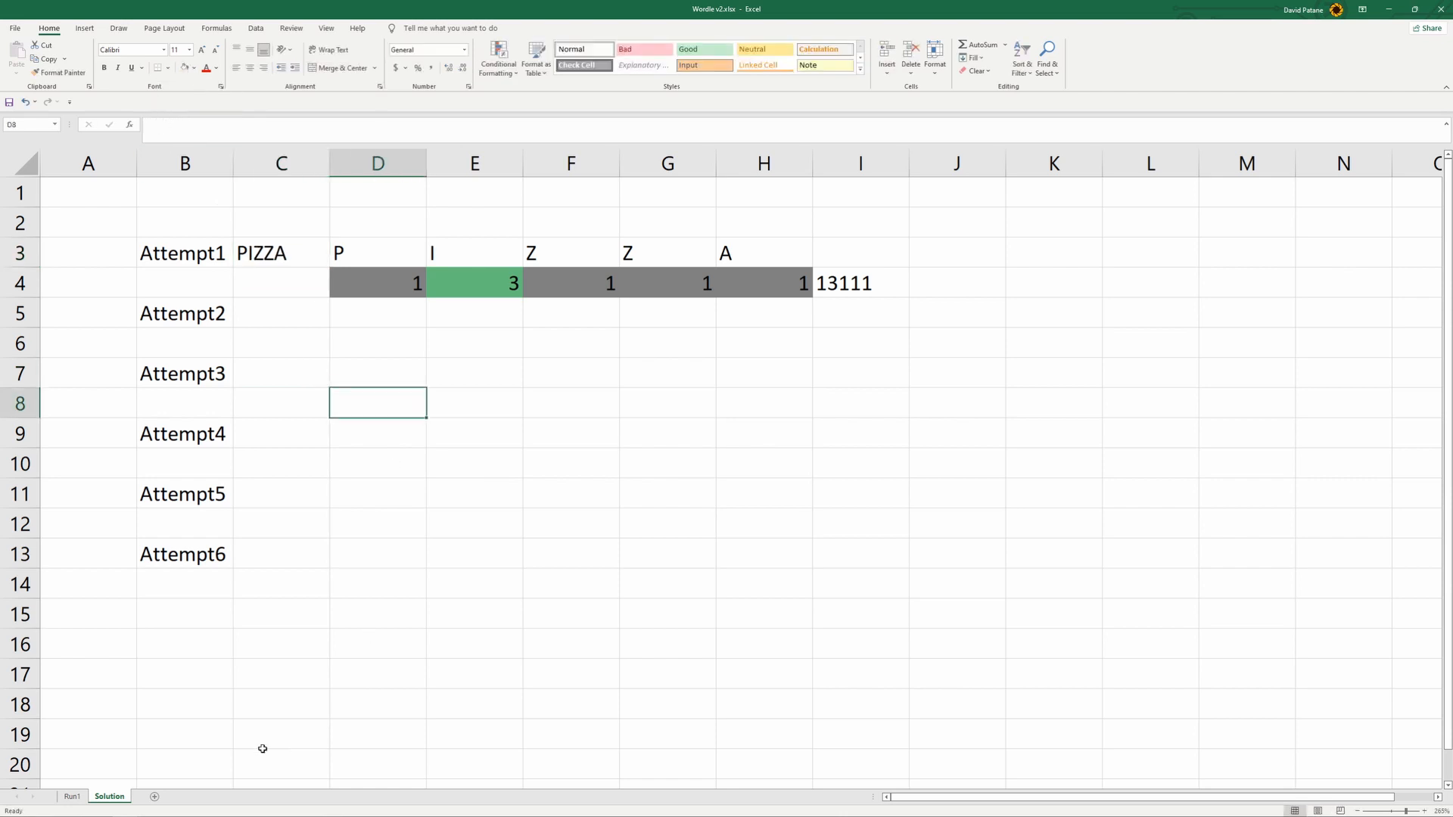
- Try to extend the match formula in M1 on Run1 across N1:S1, and undo the fill
click(72, 796)
click(793, 174)
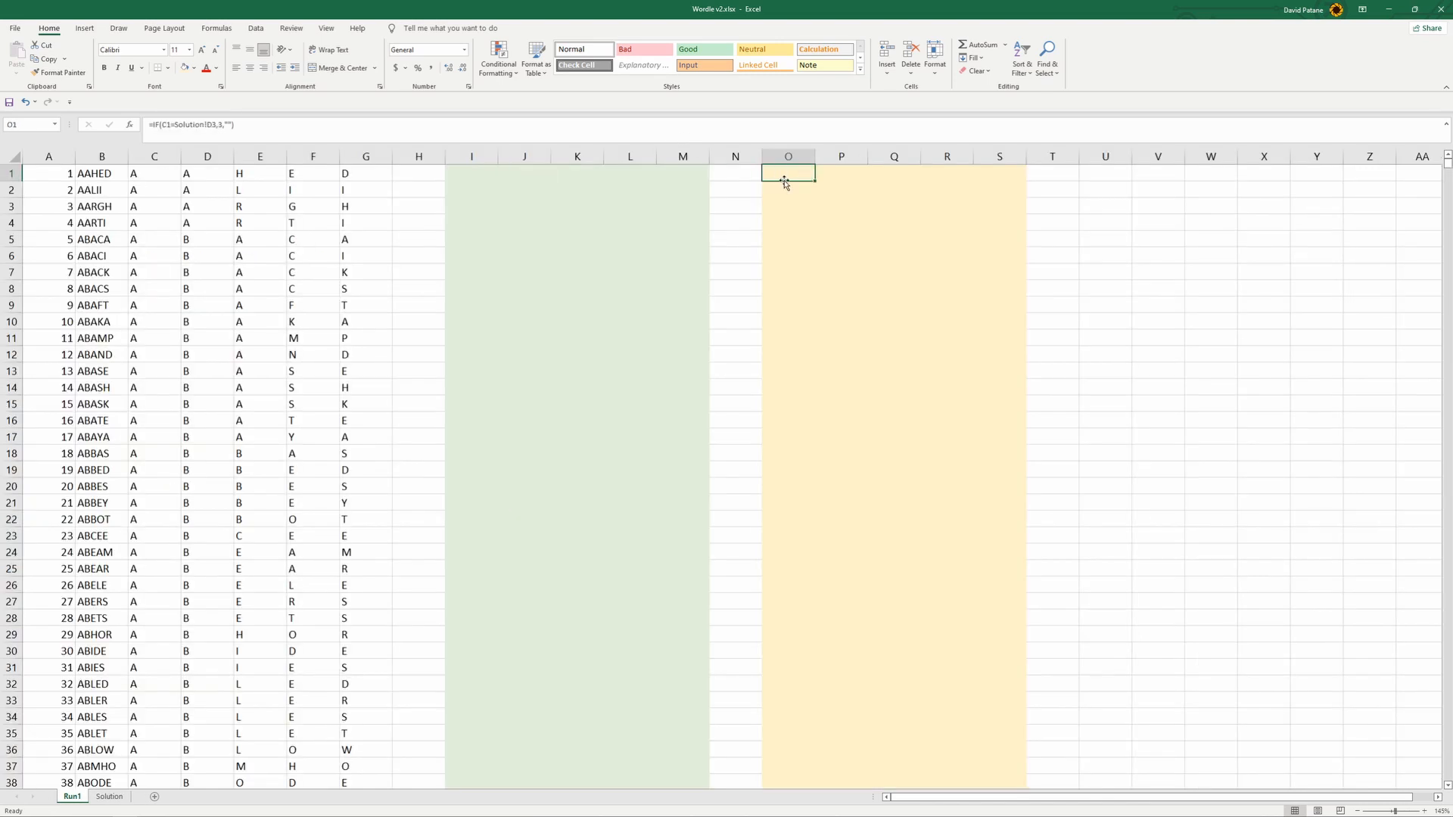
click(687, 134)
click(665, 189)
click(696, 171)
drag(707, 179, 1025, 182)
click(780, 173)
key(Left)
drag(753, 174, 997, 179)
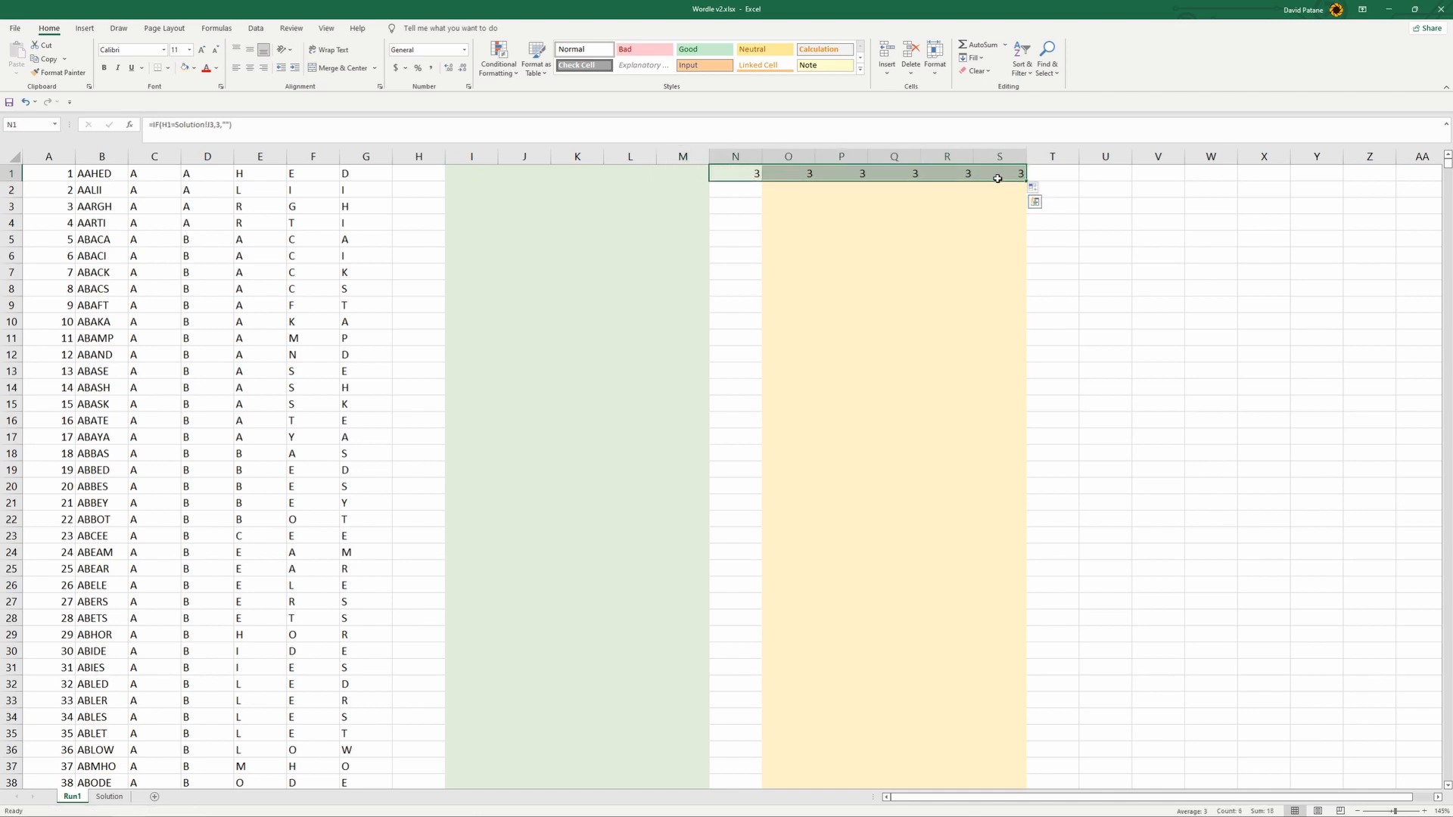
key(ctrl+z)
- Try to wrap the IF formula in O1 in an OR function
click(788, 174)
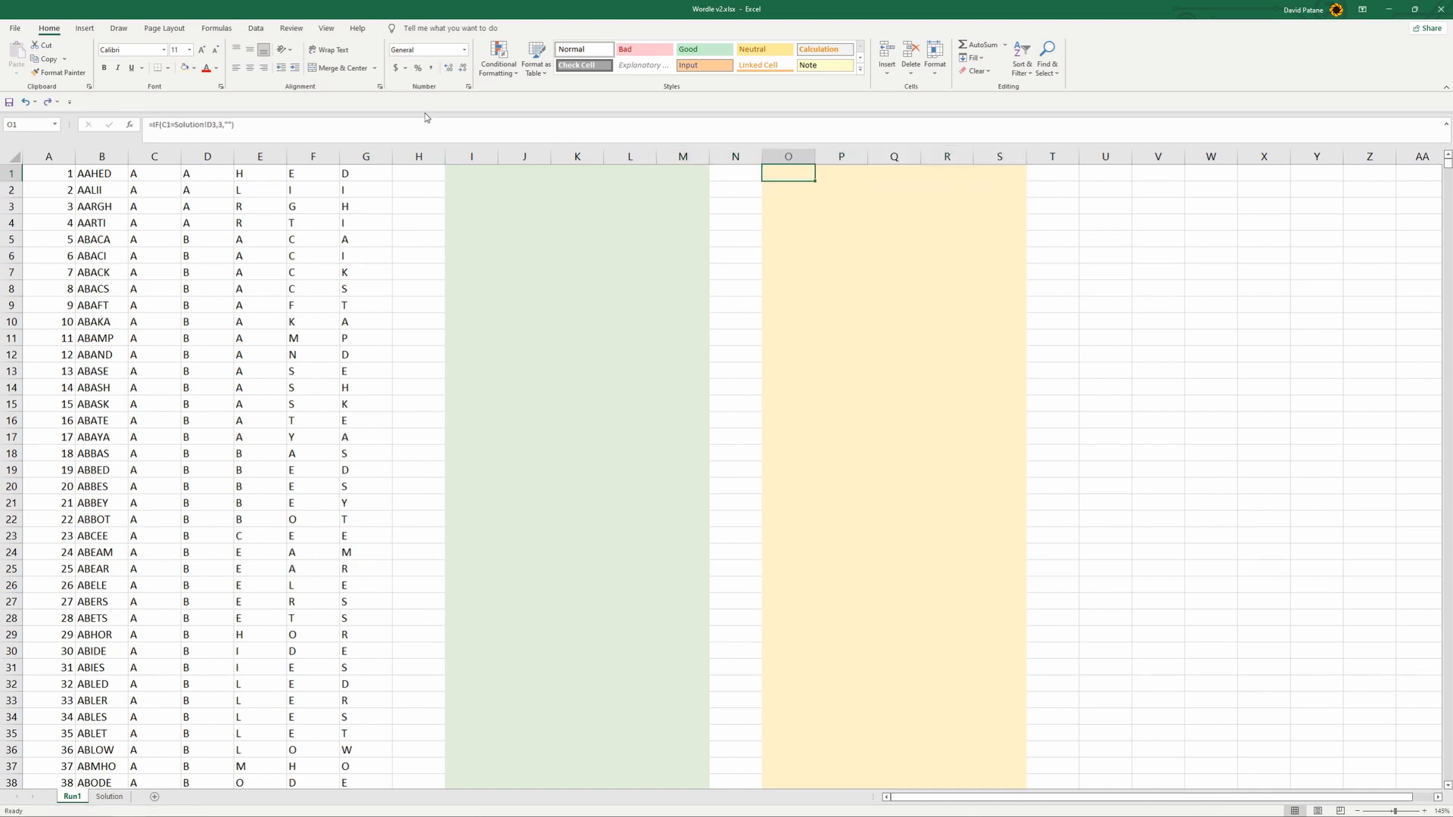
click(311, 130)
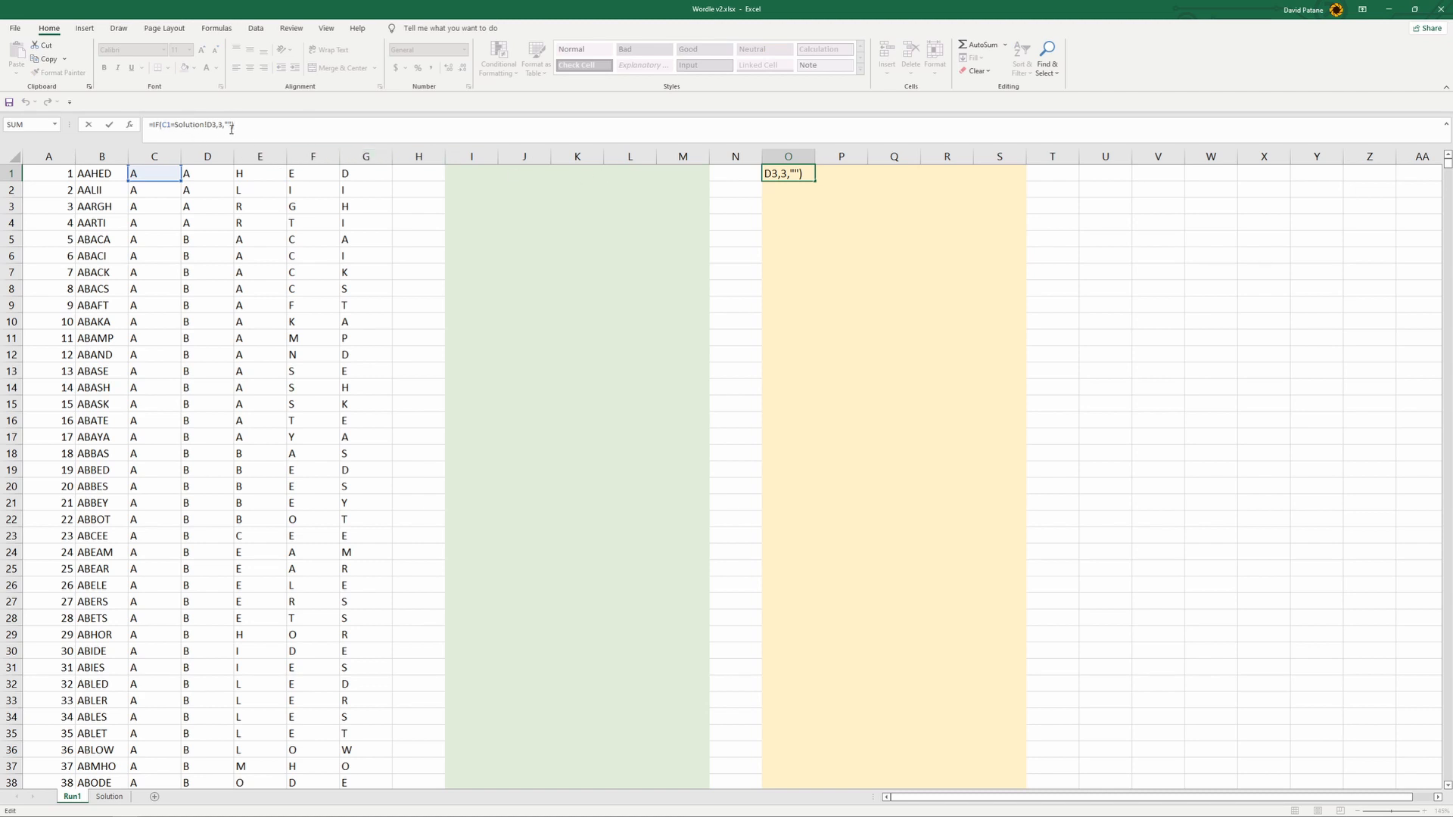
click(154, 124)
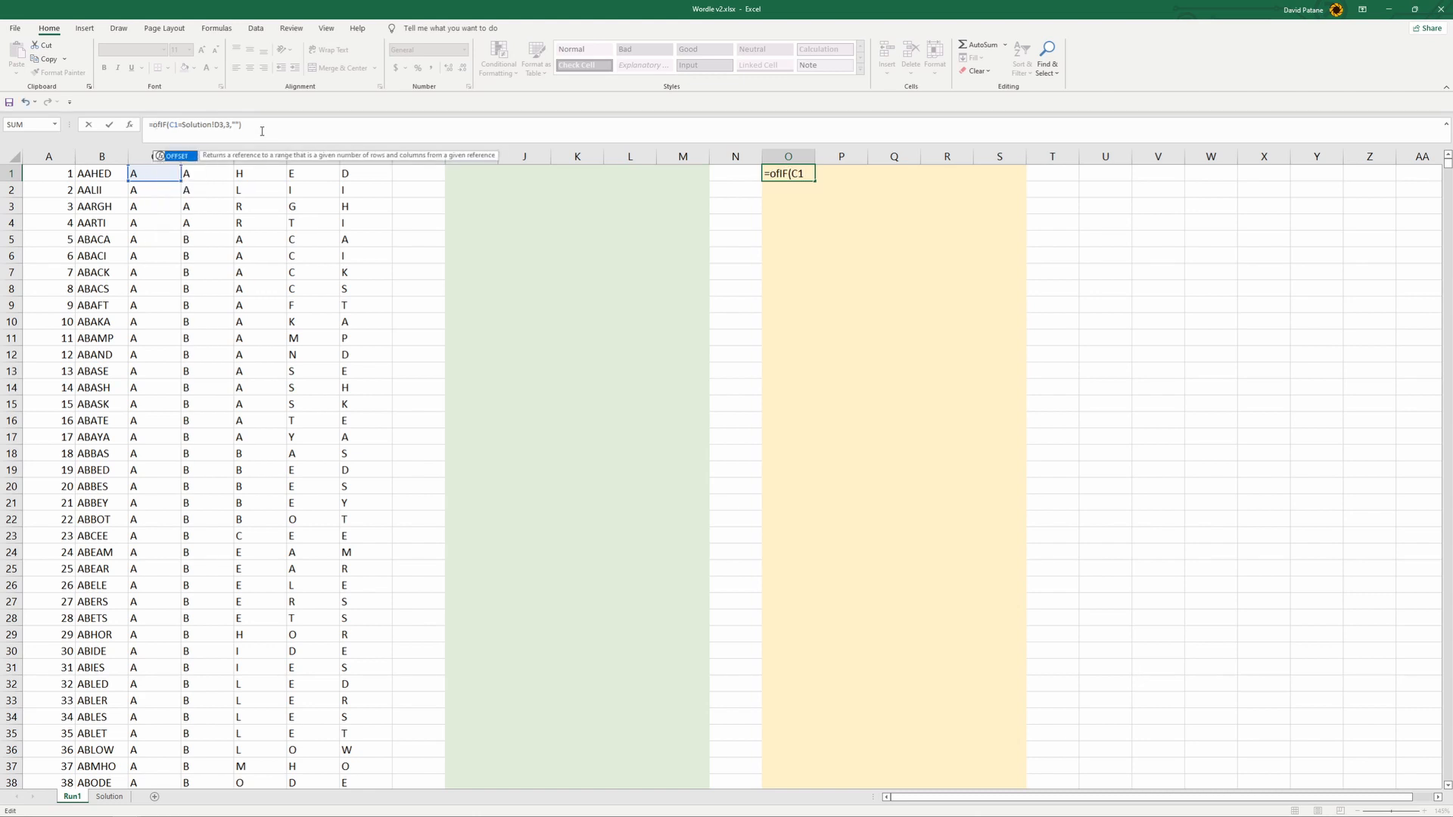
key(BackSpace)
key(BackSpace)
text(OR()
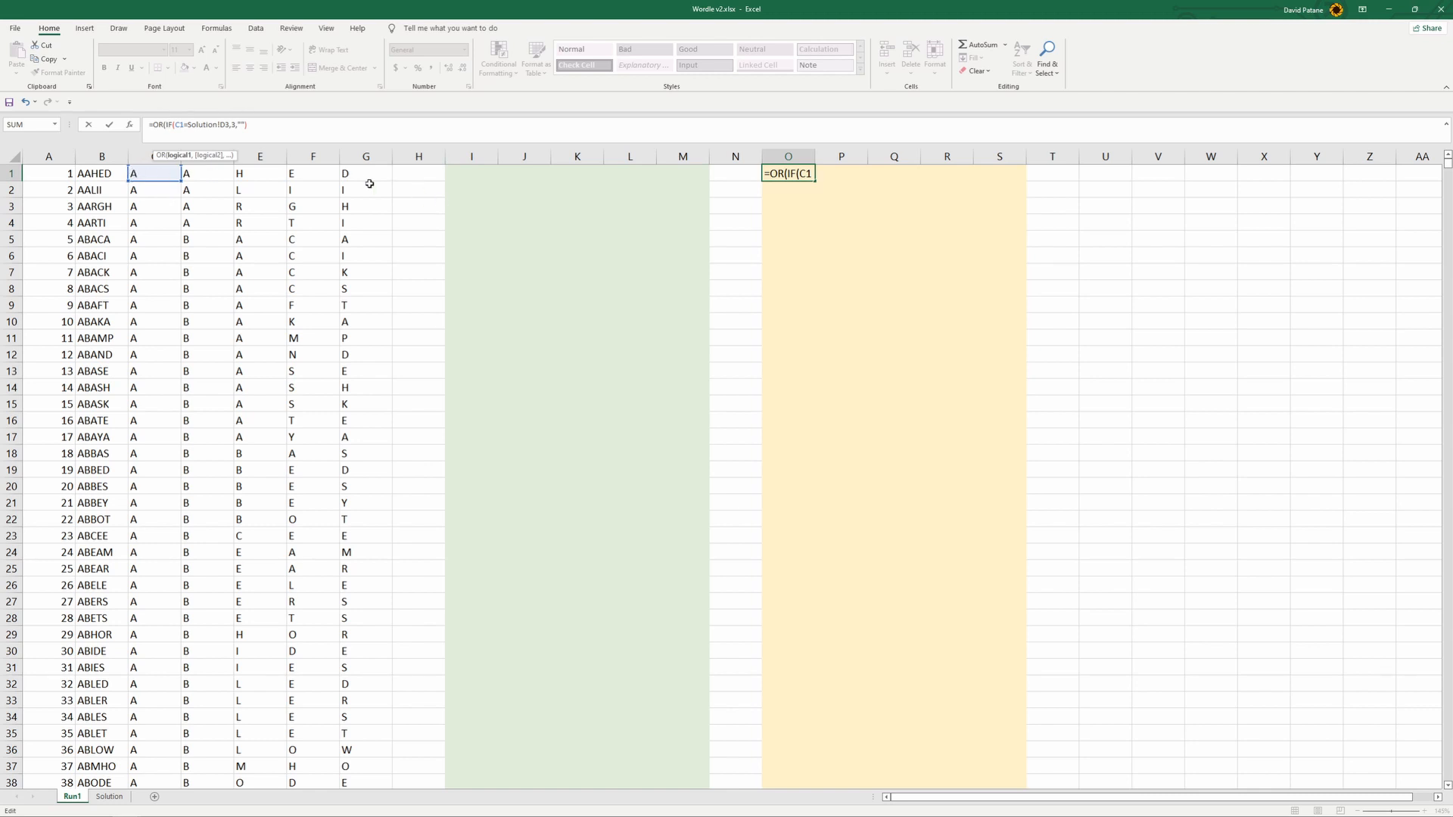
key(BackSpace)
key(BackSpace)
key(BackSpace)
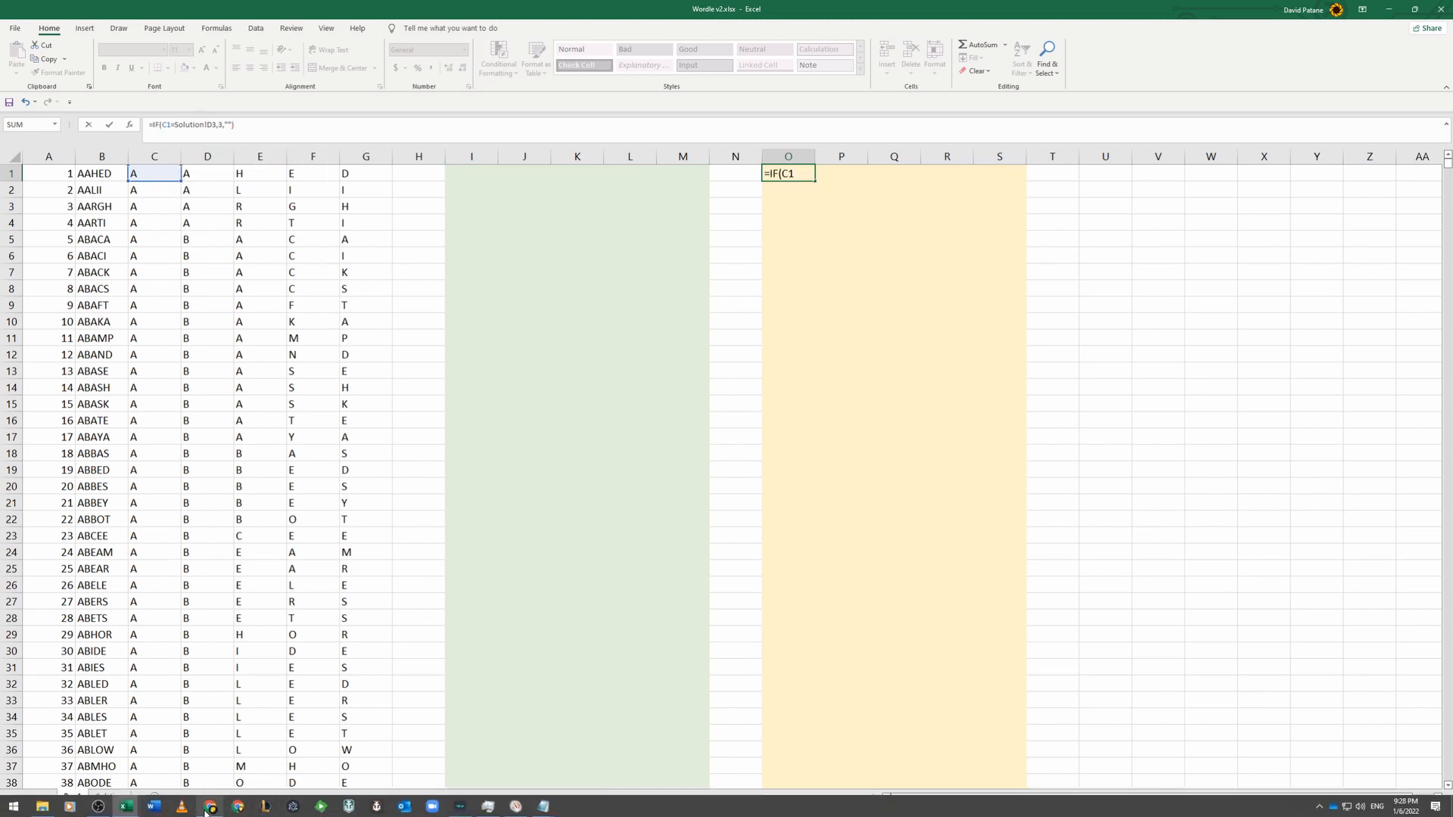
- Switch to the browser and consult the Exceljet article "Cell contains specific text"
click(204, 811)
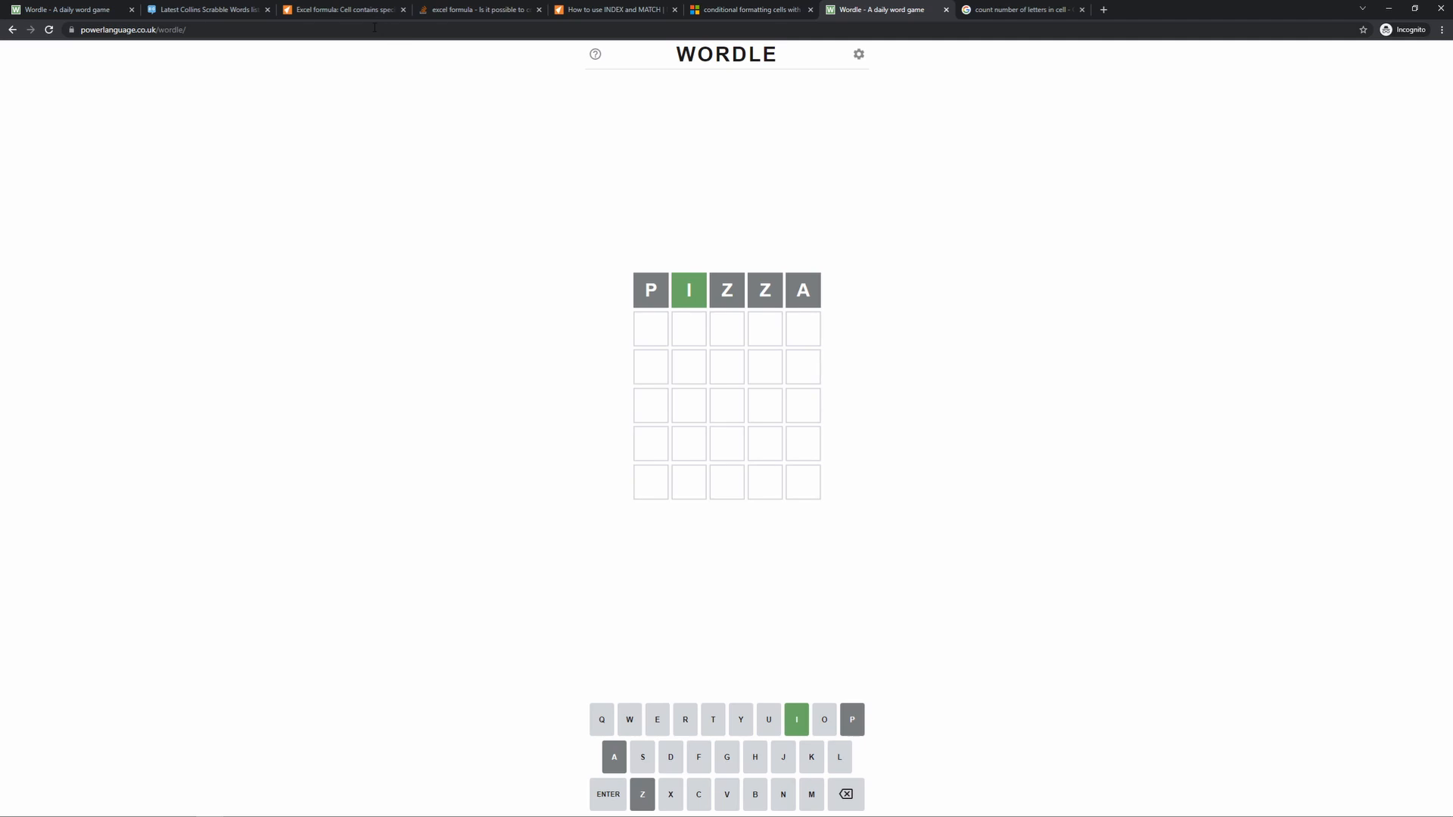
click(347, 9)
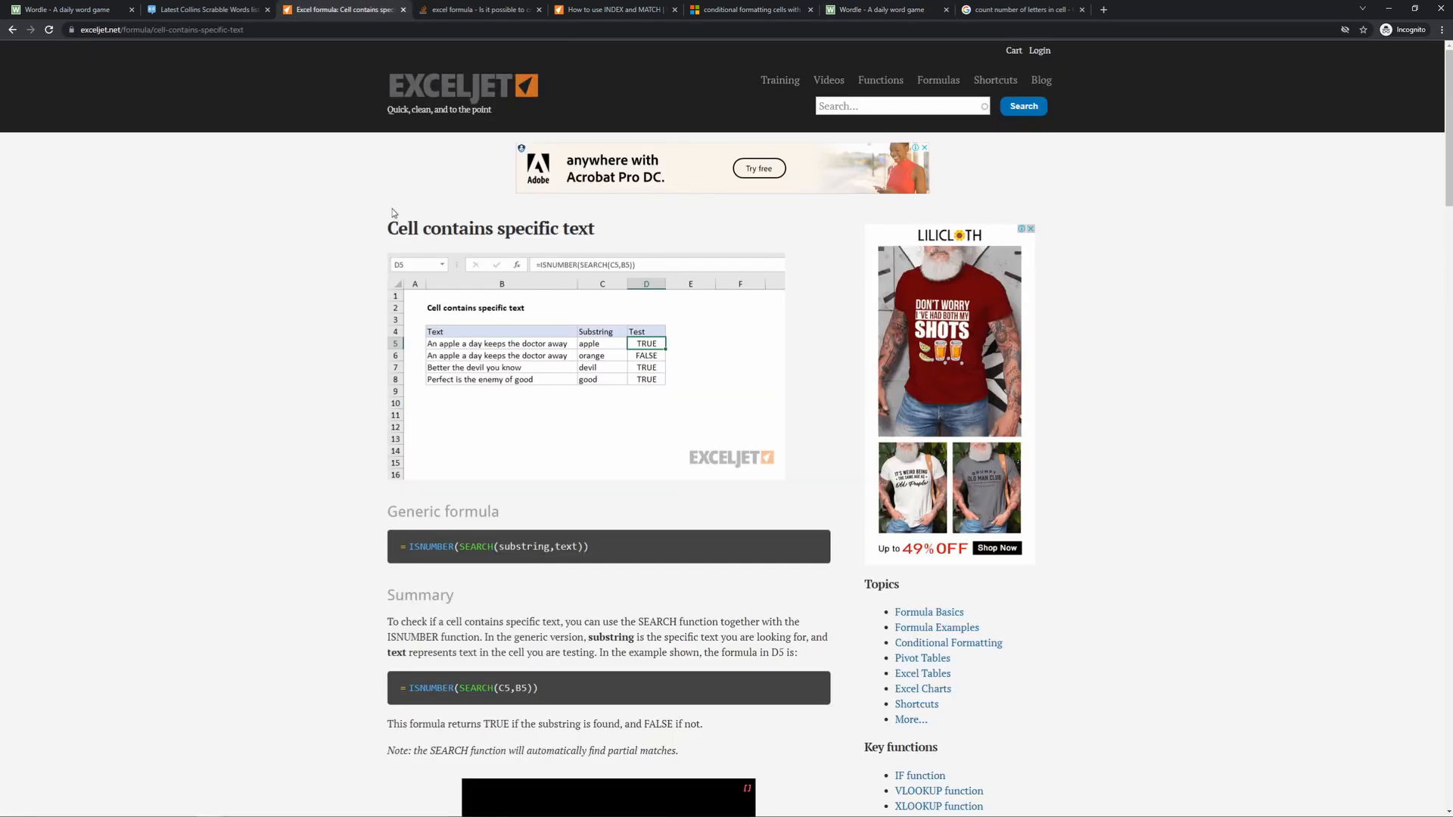
drag(387, 228, 617, 241)
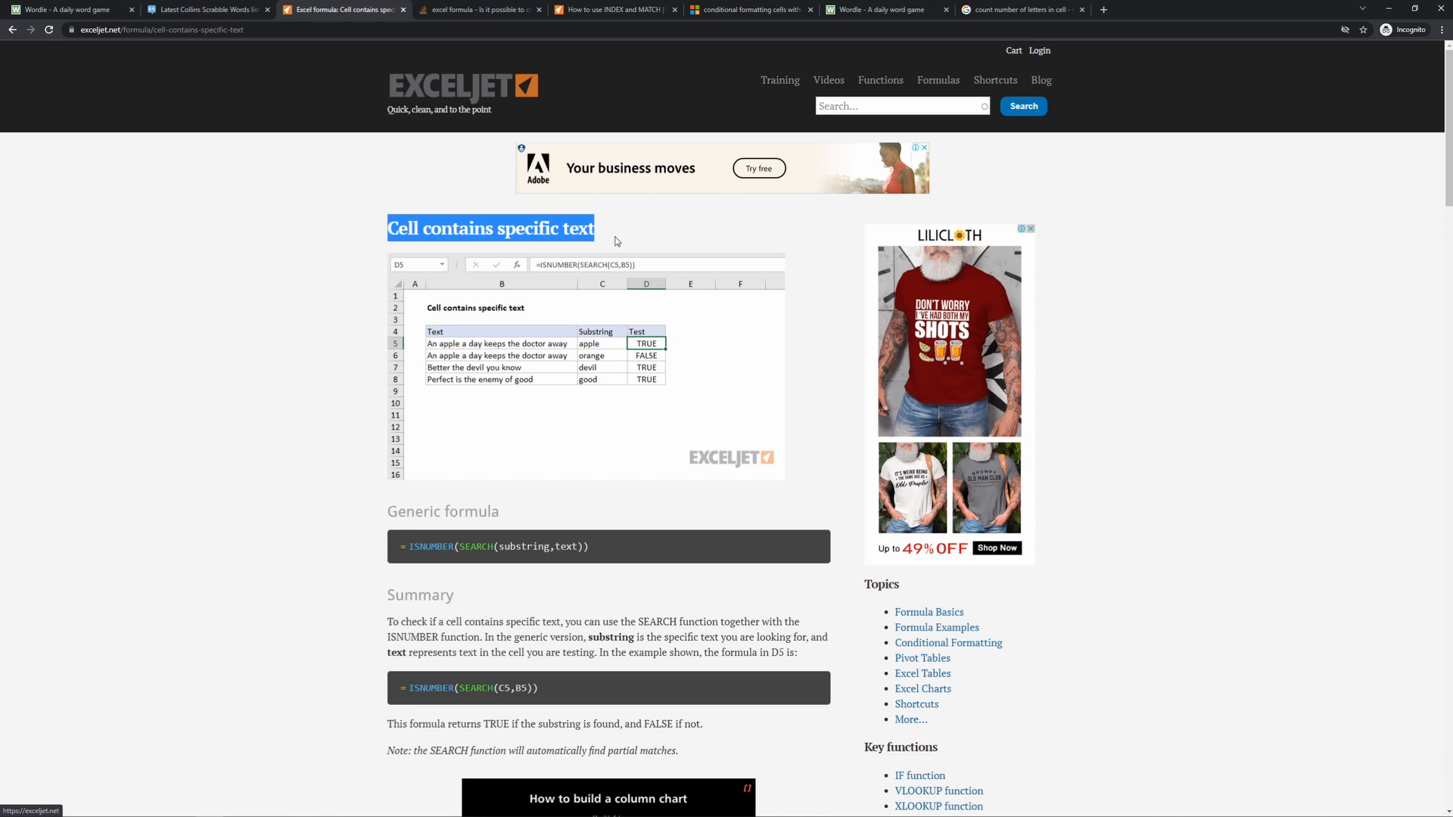
- Copy the generic formula =ISNUMBER(SEARCH(substring,text)) from the Exceljet article
scroll(616, 420, down, 2)
drag(613, 432, 370, 446)
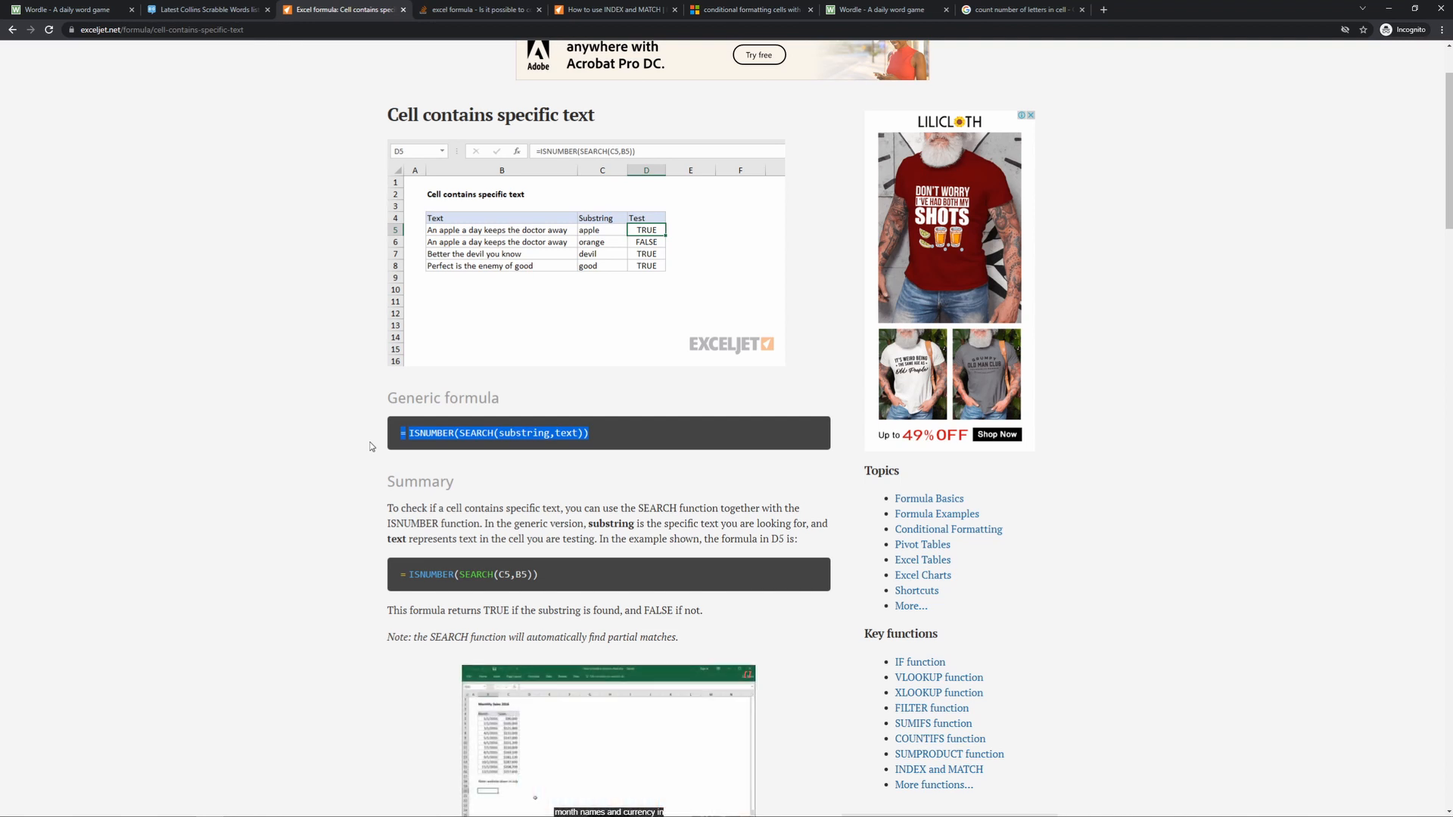
click(499, 475)
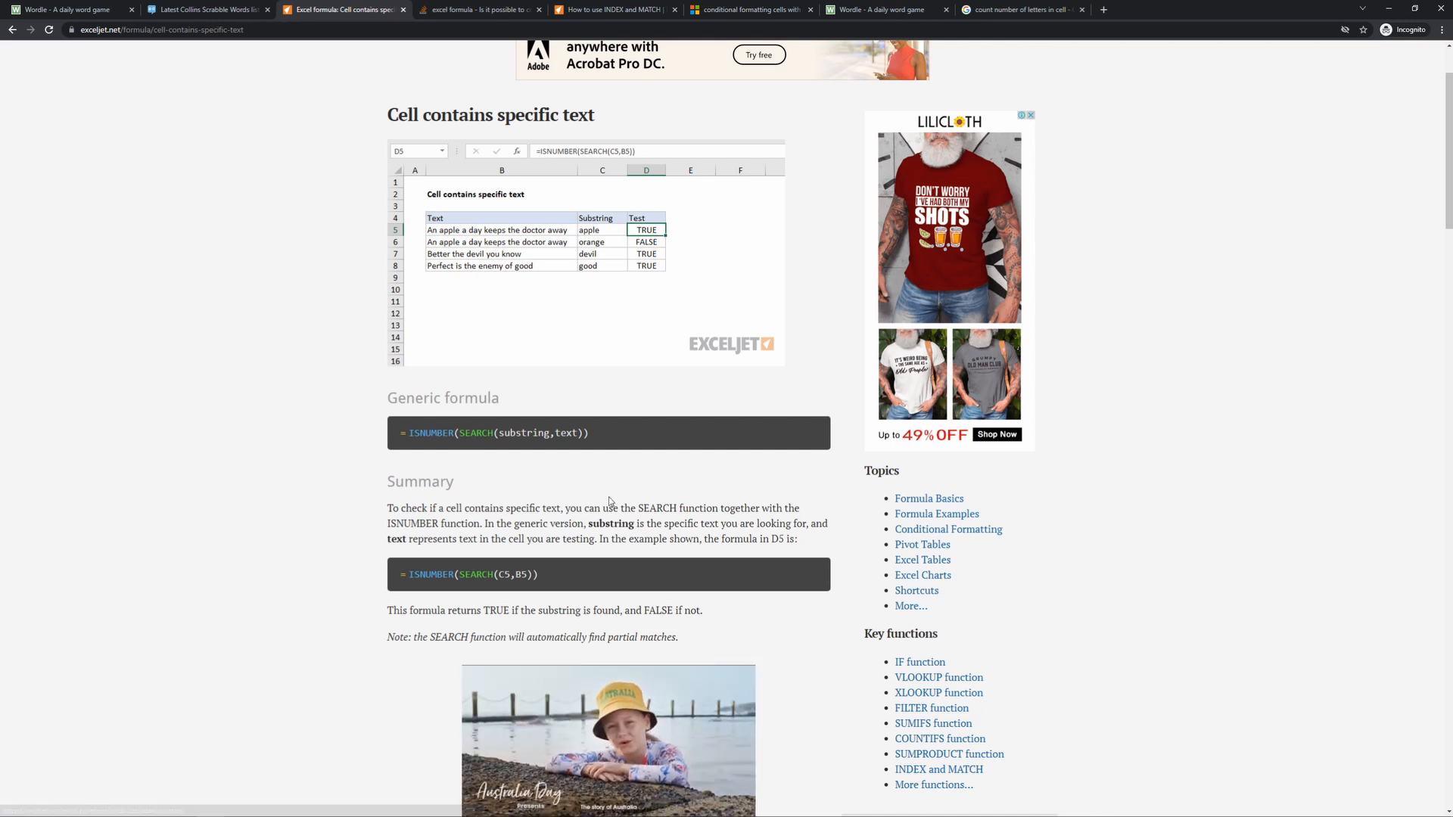
drag(594, 433, 393, 452)
mouse_move(424, 815)
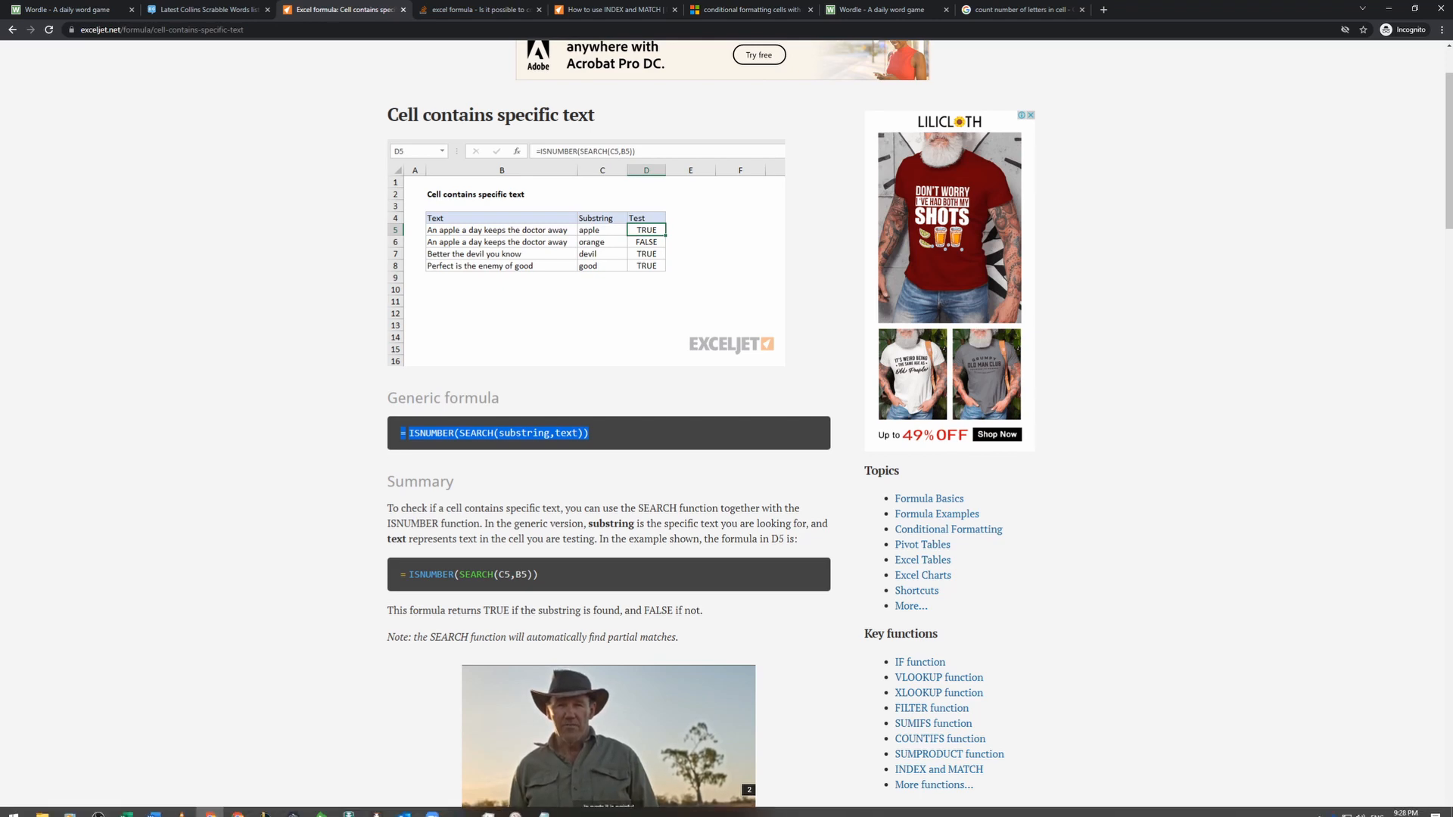
- Return to the Wordle v2 workbook in Excel and replace the formula in O1 on Run1 with the copied ISNUMBER/SEARCH formula
click(126, 806)
click(199, 764)
click(788, 225)
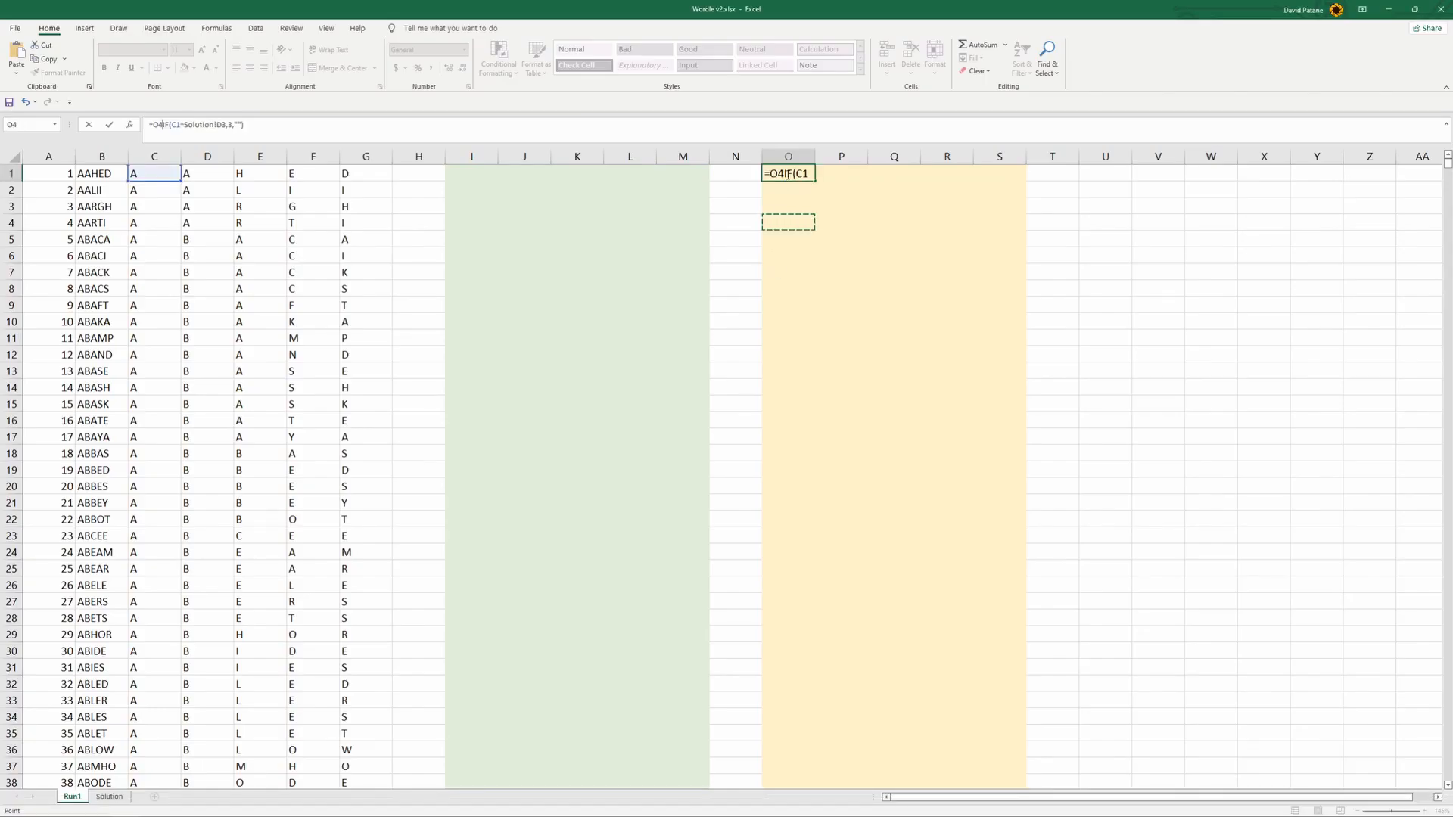
key(Escape)
click(536, 123)
key(ctrl+a)
key(ctrl+v)
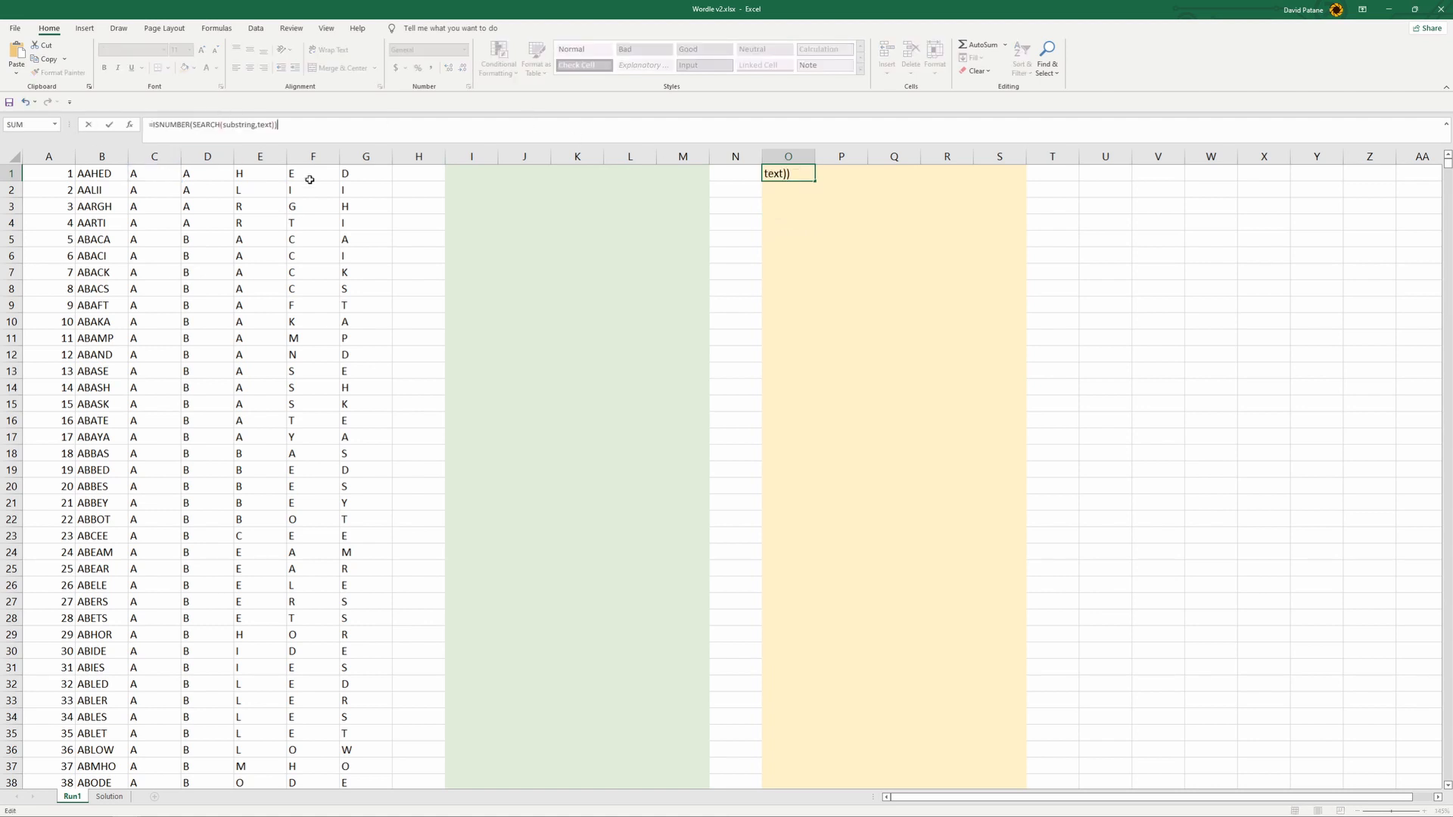
- Replace the substring placeholder in O1's SEARCH formula with a reference to Solution!D3, Attempt1's first letter
click(230, 124)
drag(224, 124, 256, 124)
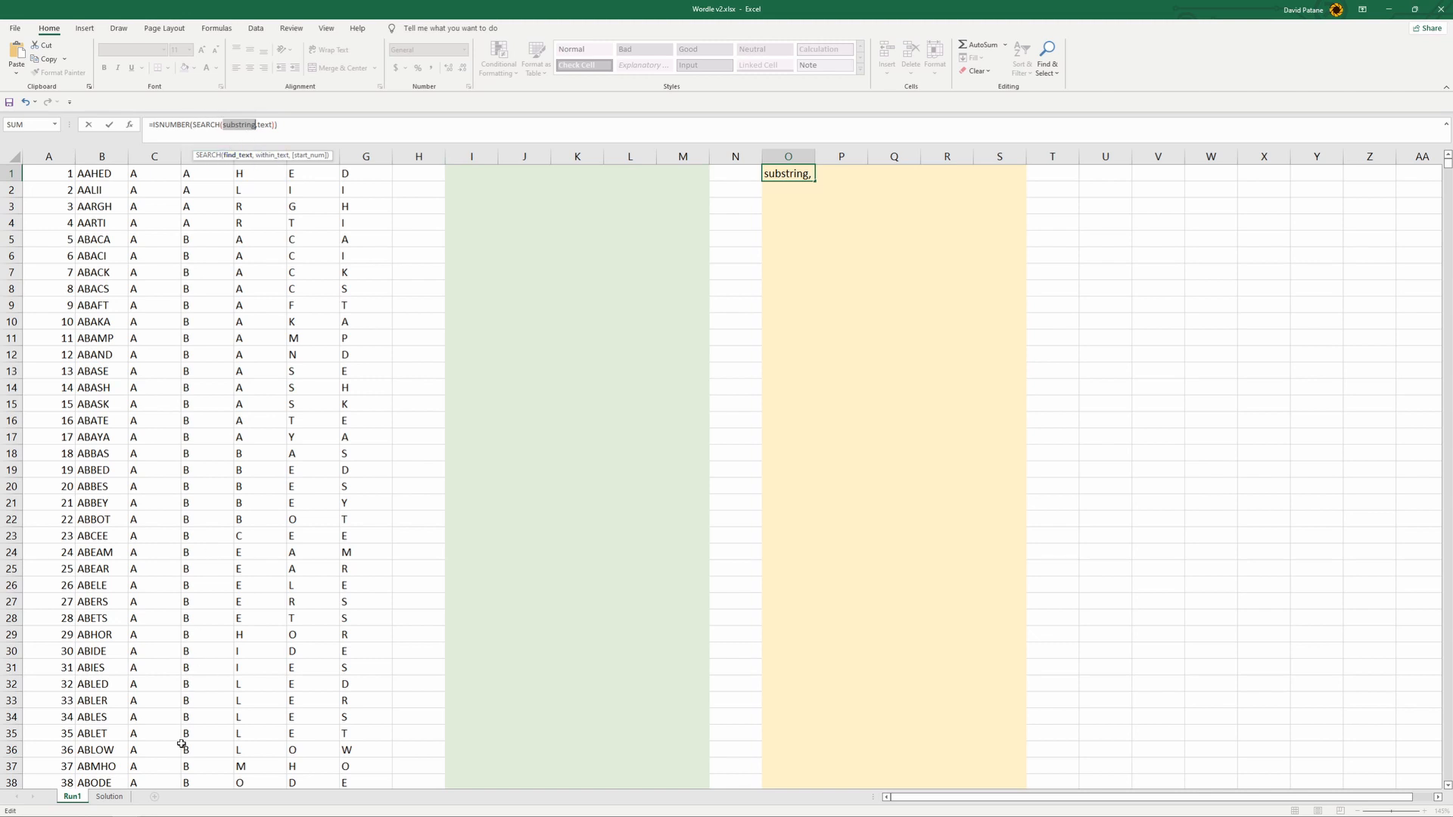
click(109, 796)
click(403, 250)
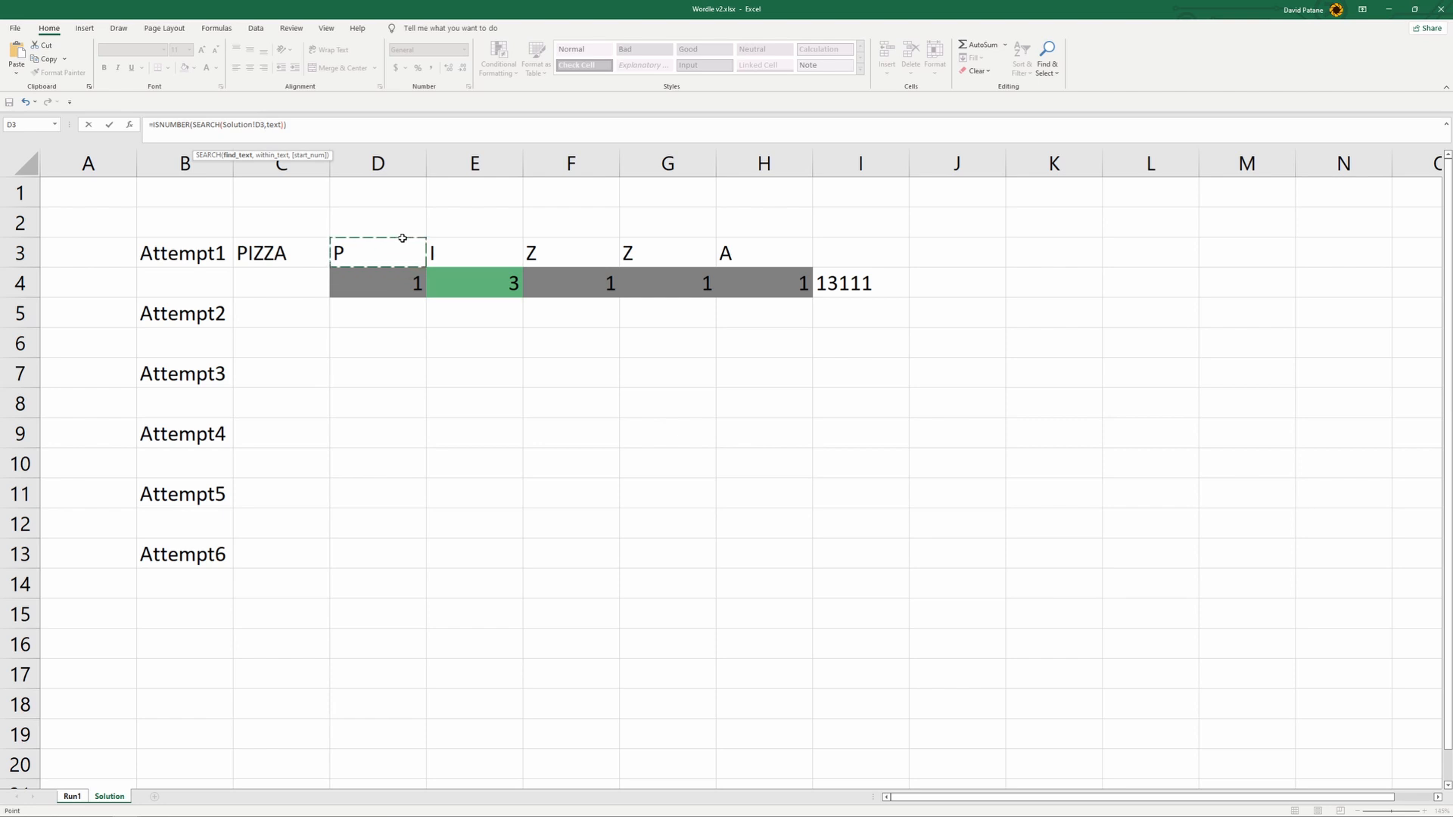
- Replace the text placeholder in O1's formula with the column-locked reference 'Run1'!$B1 and commit the formula
click(279, 124)
drag(280, 124, 266, 124)
click(73, 796)
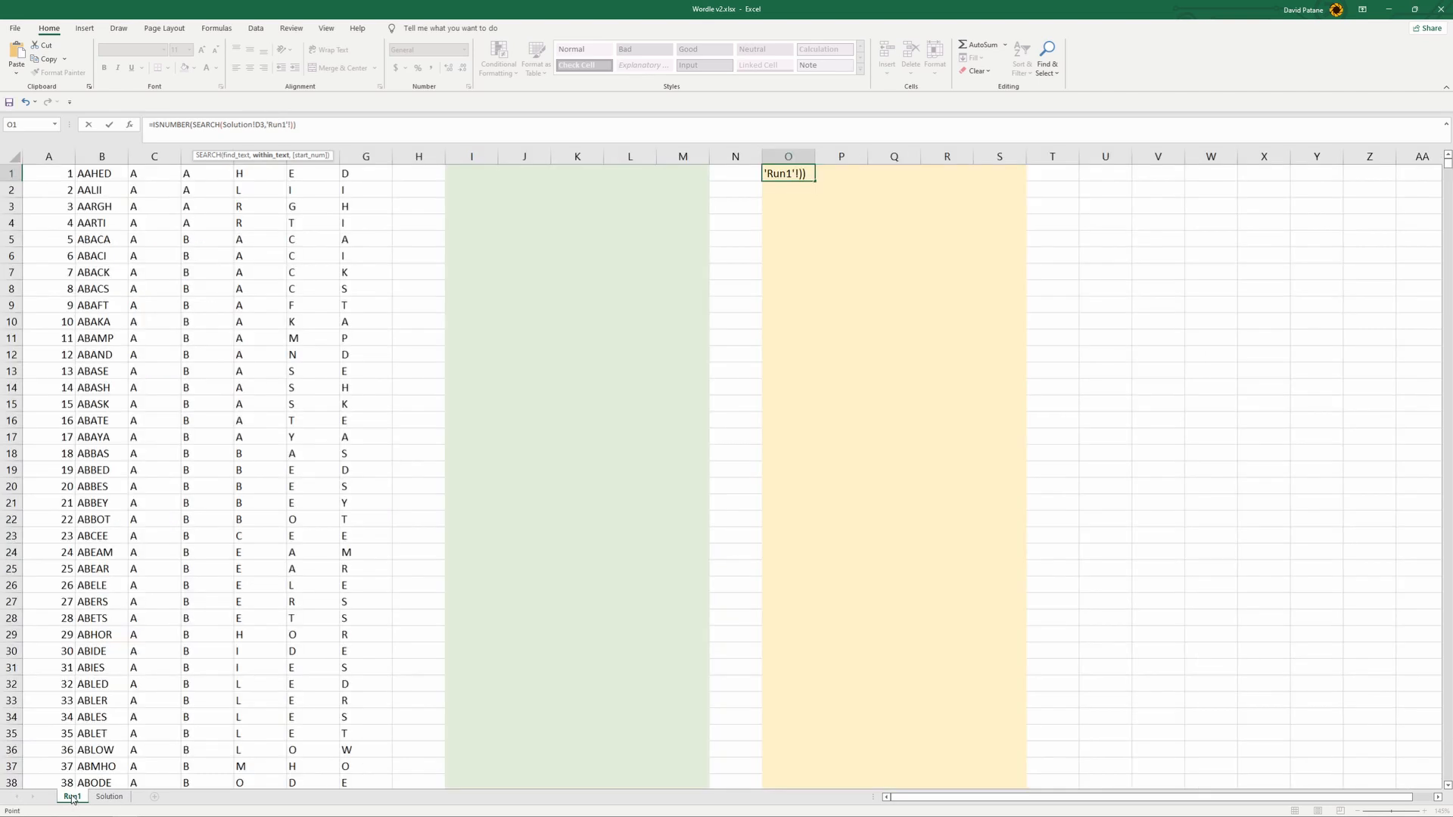
click(97, 173)
key(F4)
key(F4)
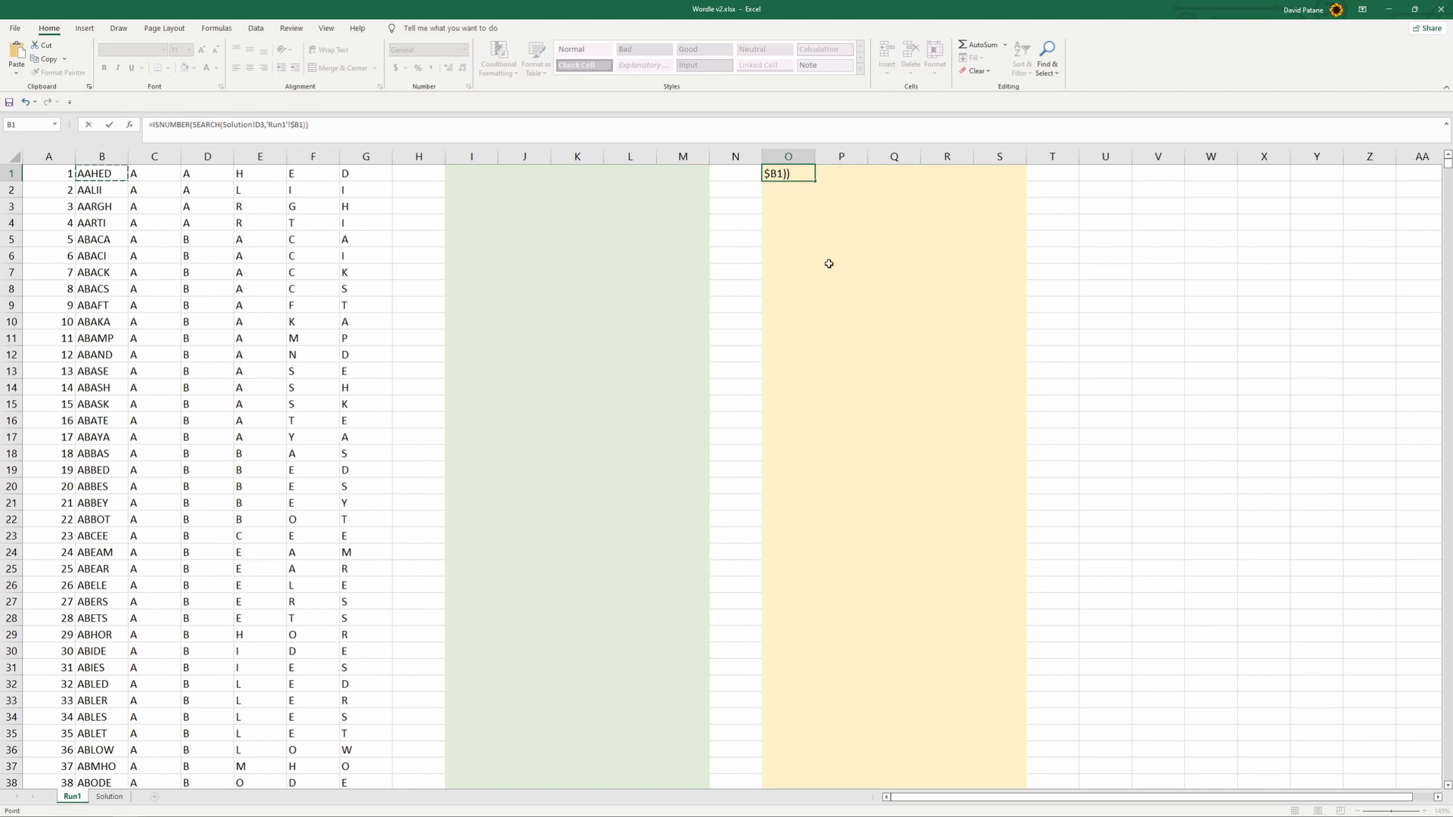
key(Return)
- Fill the ISNUMBER formula from O1 across to S1 and check the results against Attempt1's letters on the Solution sheet
click(802, 176)
drag(814, 181, 1022, 184)
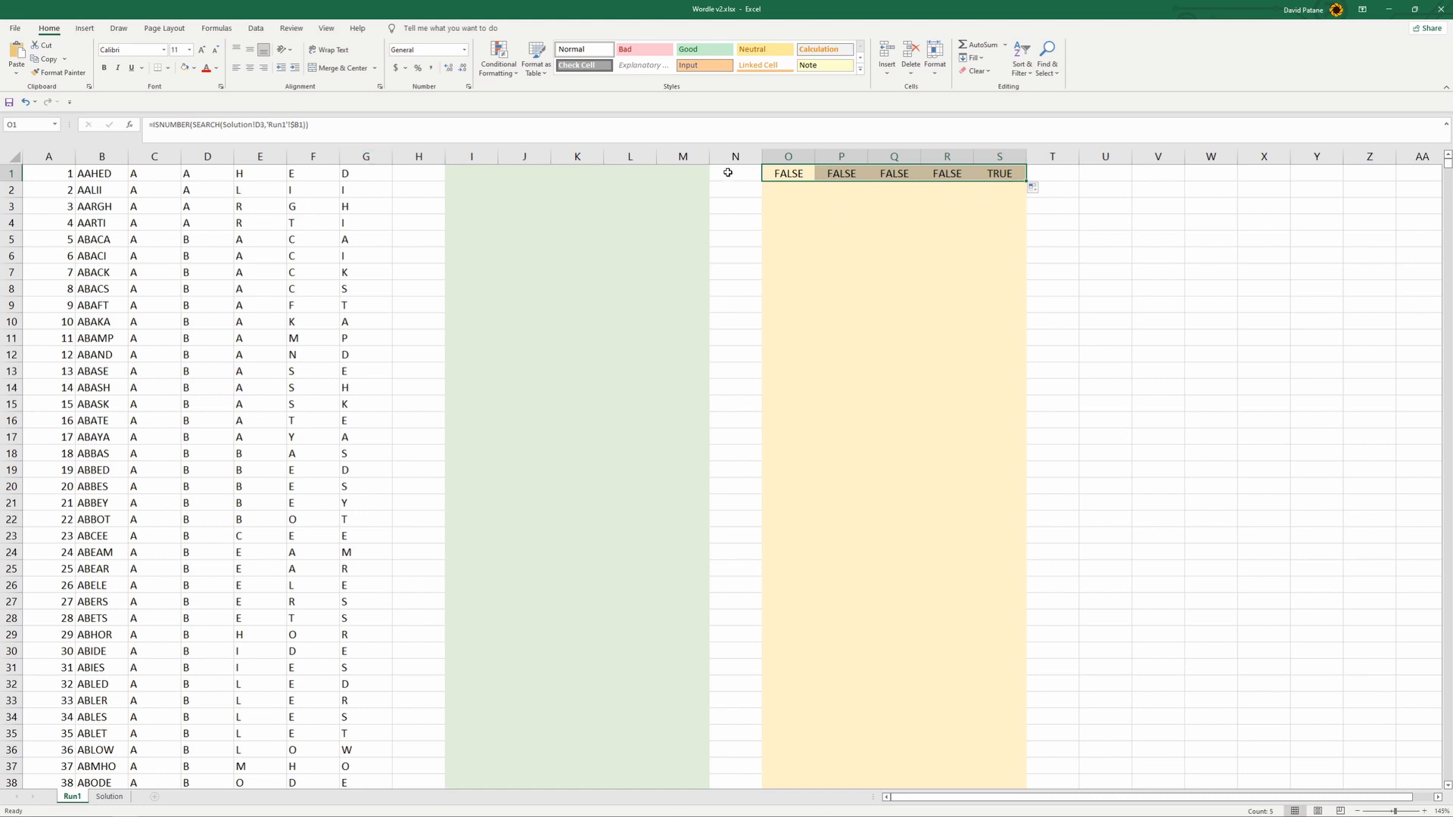
click(110, 797)
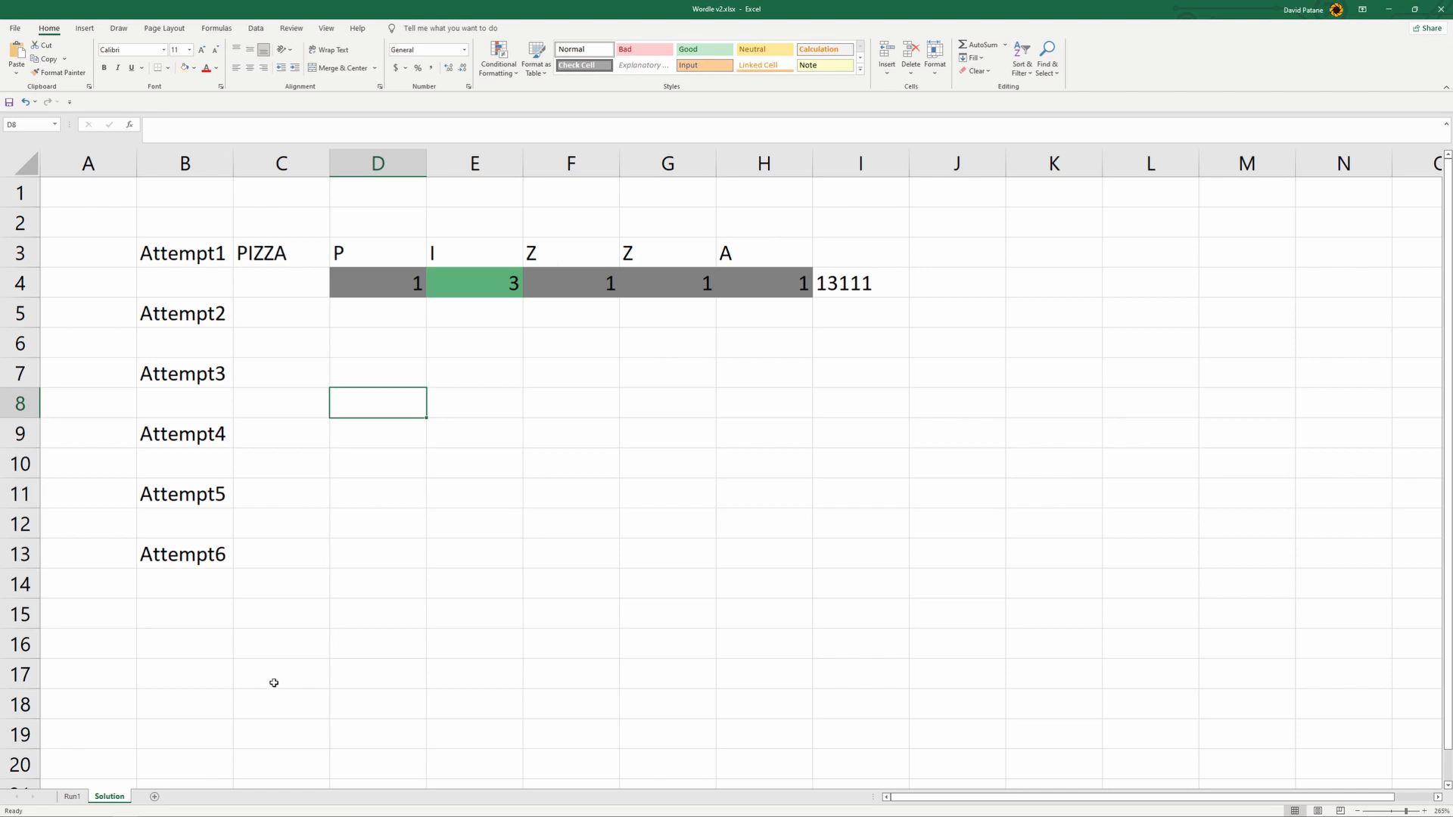
click(72, 797)
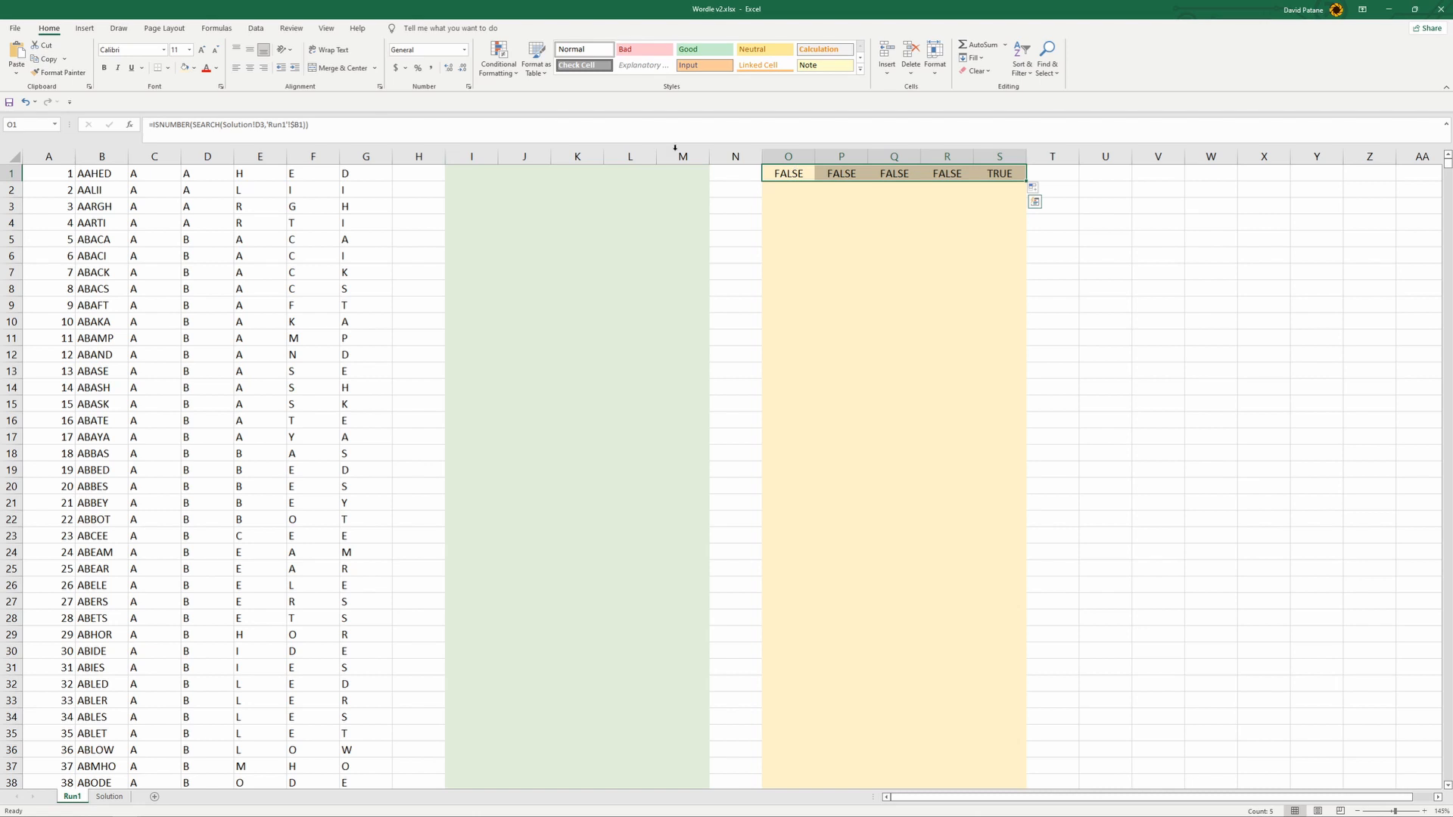
- Wrap O1's ISNUMBER formula in an IF that returns 2 when the letter is found and 1 otherwise
click(316, 126)
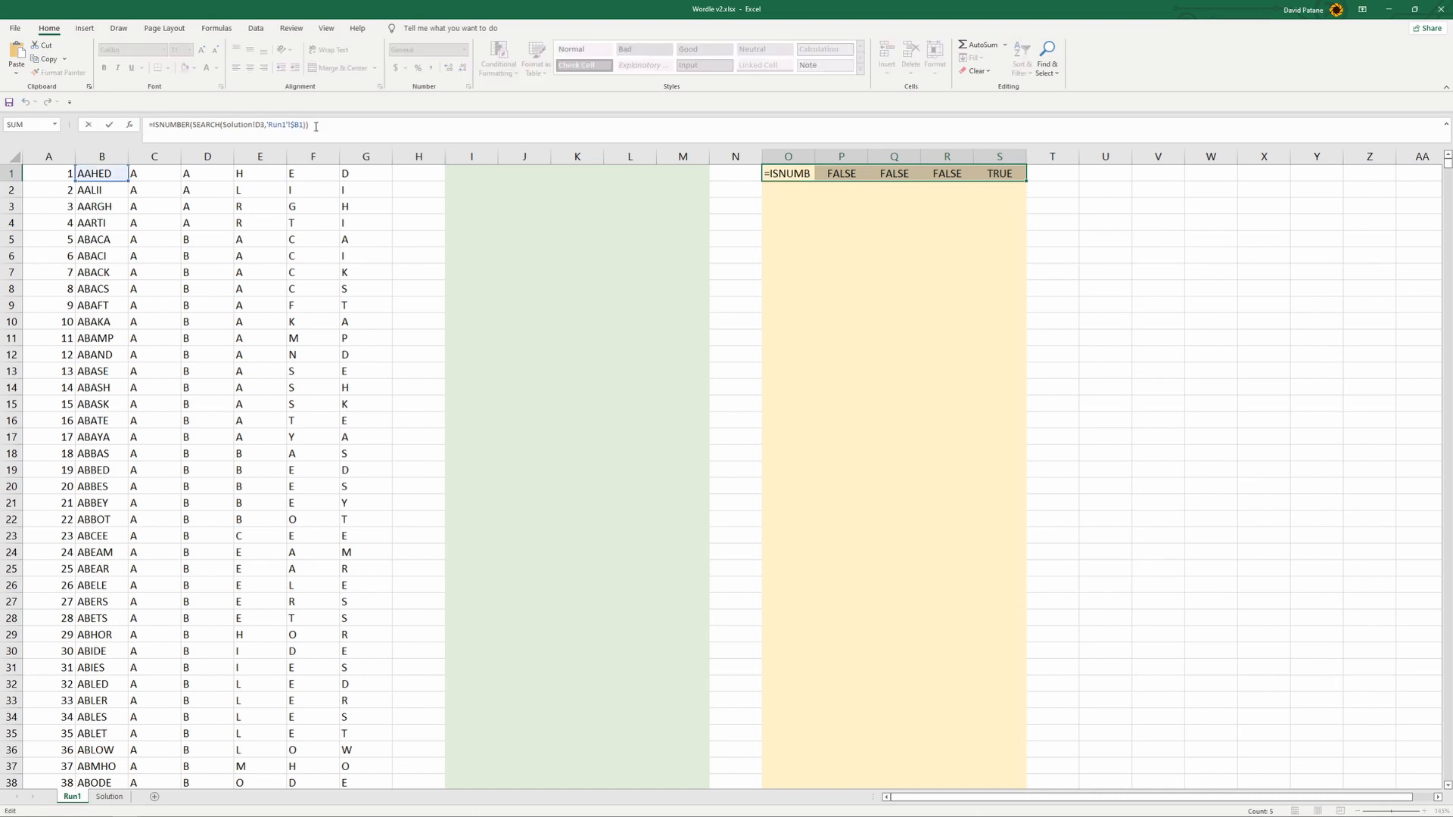
text(if)
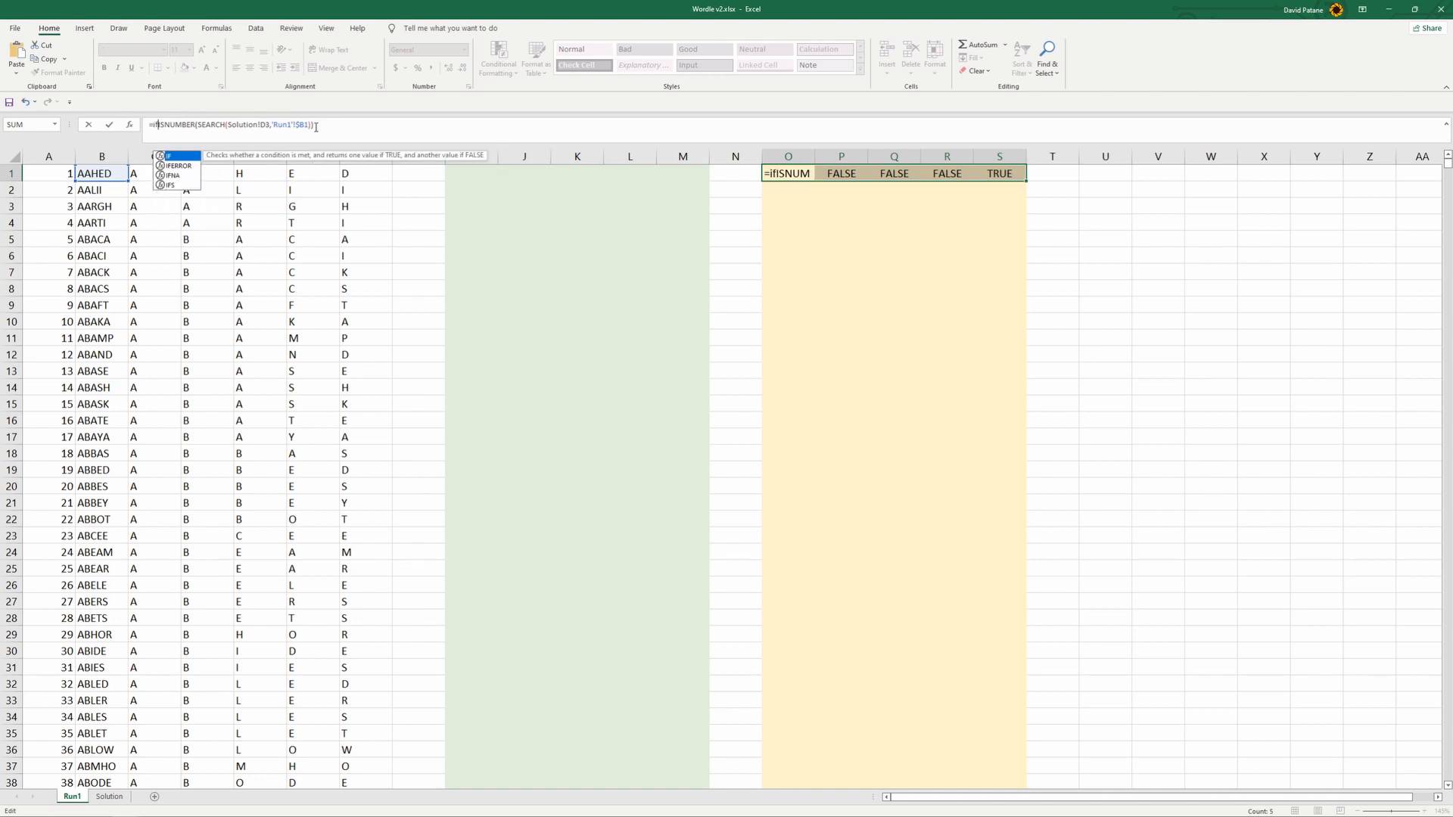
text(()
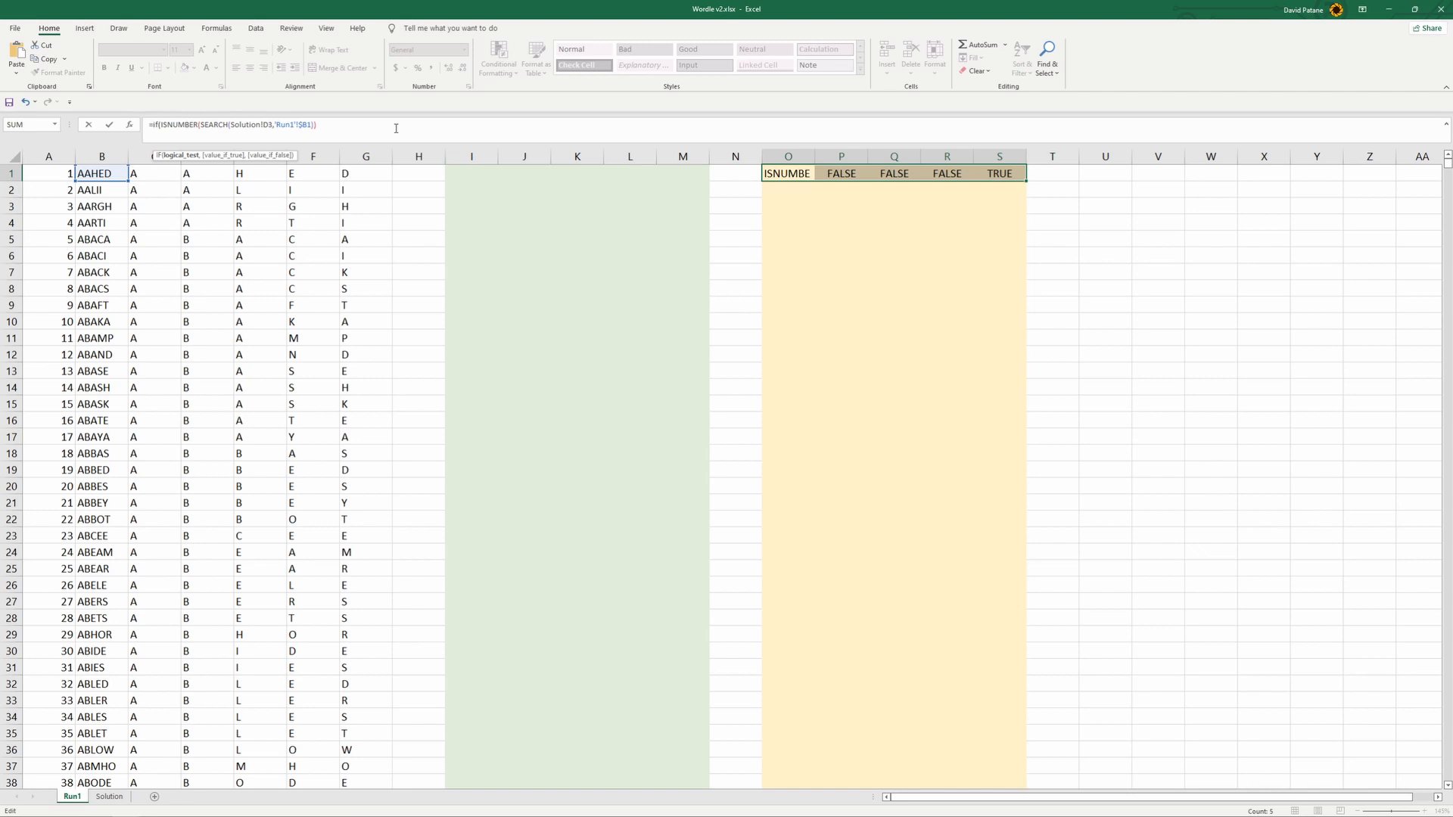
click(340, 128)
text(,2,1))
key(Return)
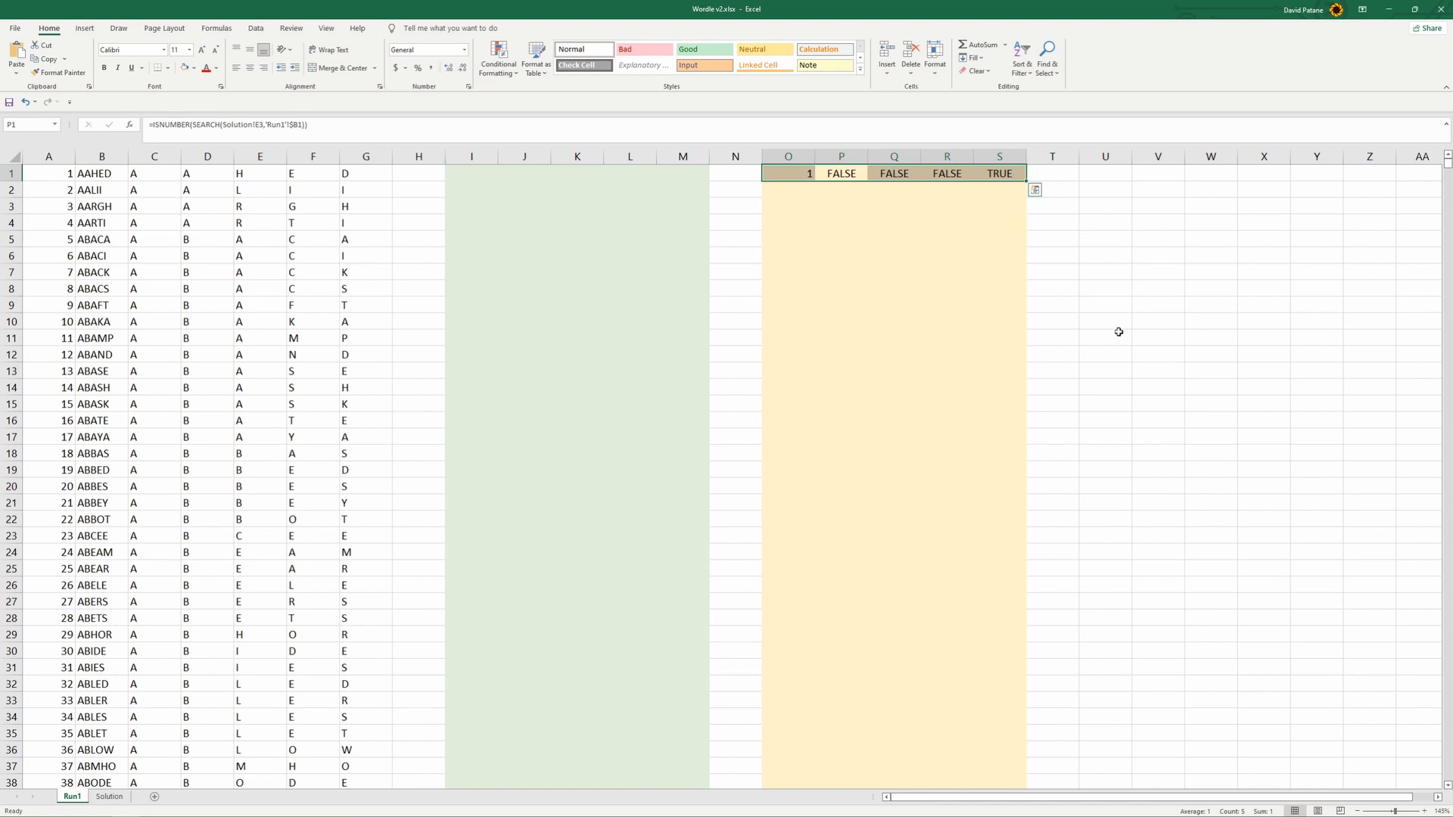
- Fill the IF formula from O1 across to S1 and compare the row with the green cells I1:M1
click(788, 175)
drag(814, 182, 1025, 186)
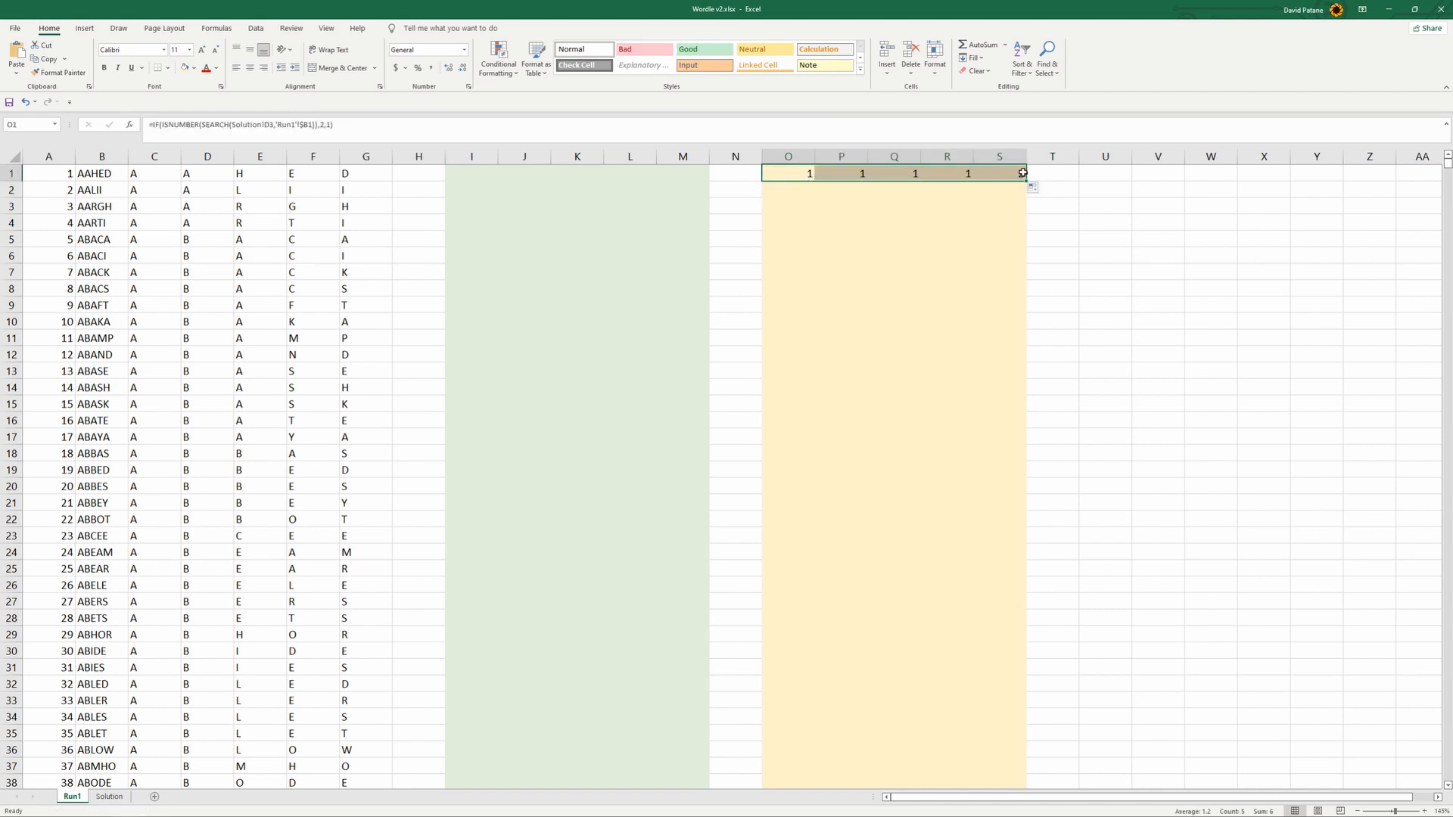
drag(493, 178, 700, 180)
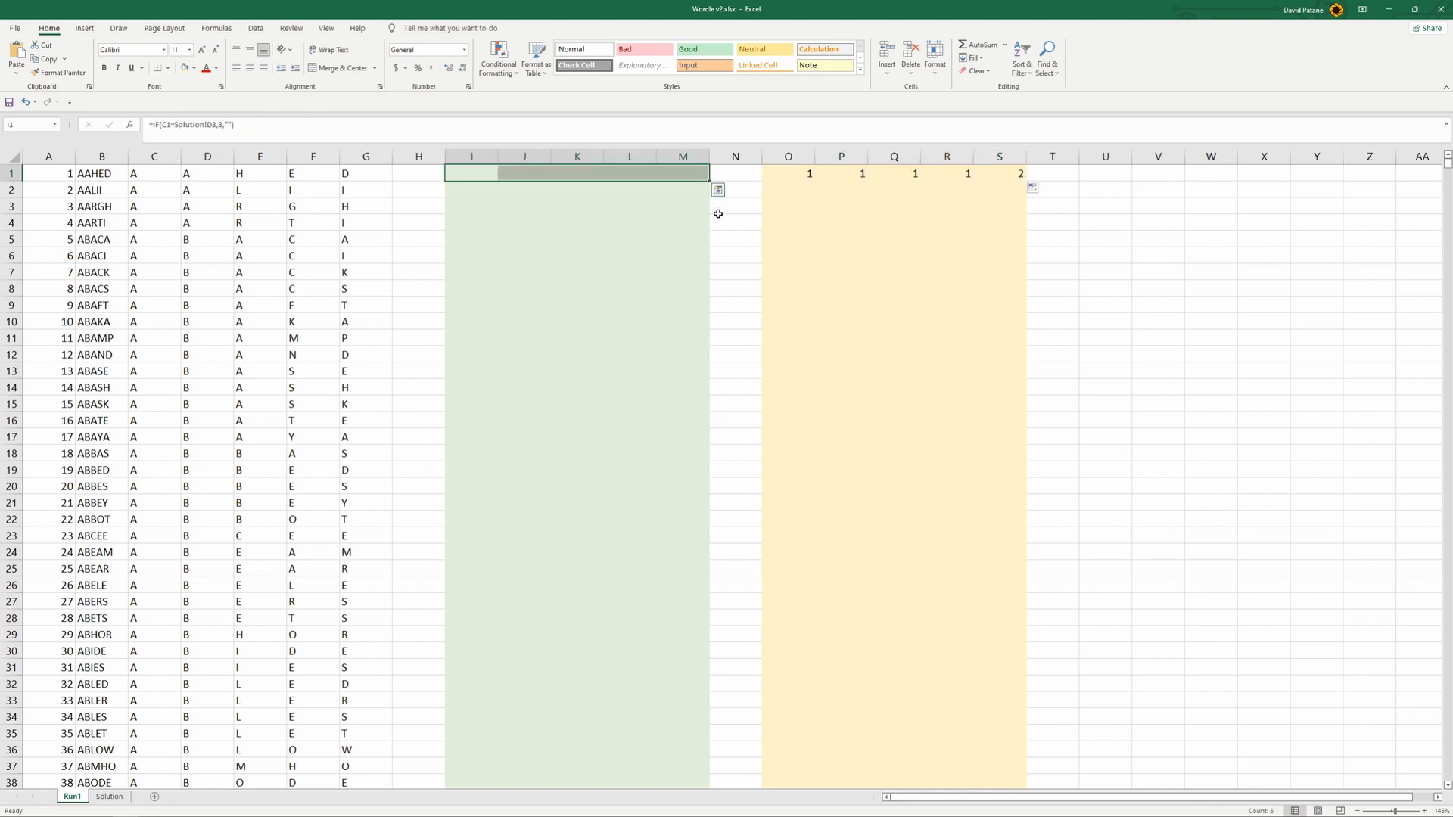
click(956, 223)
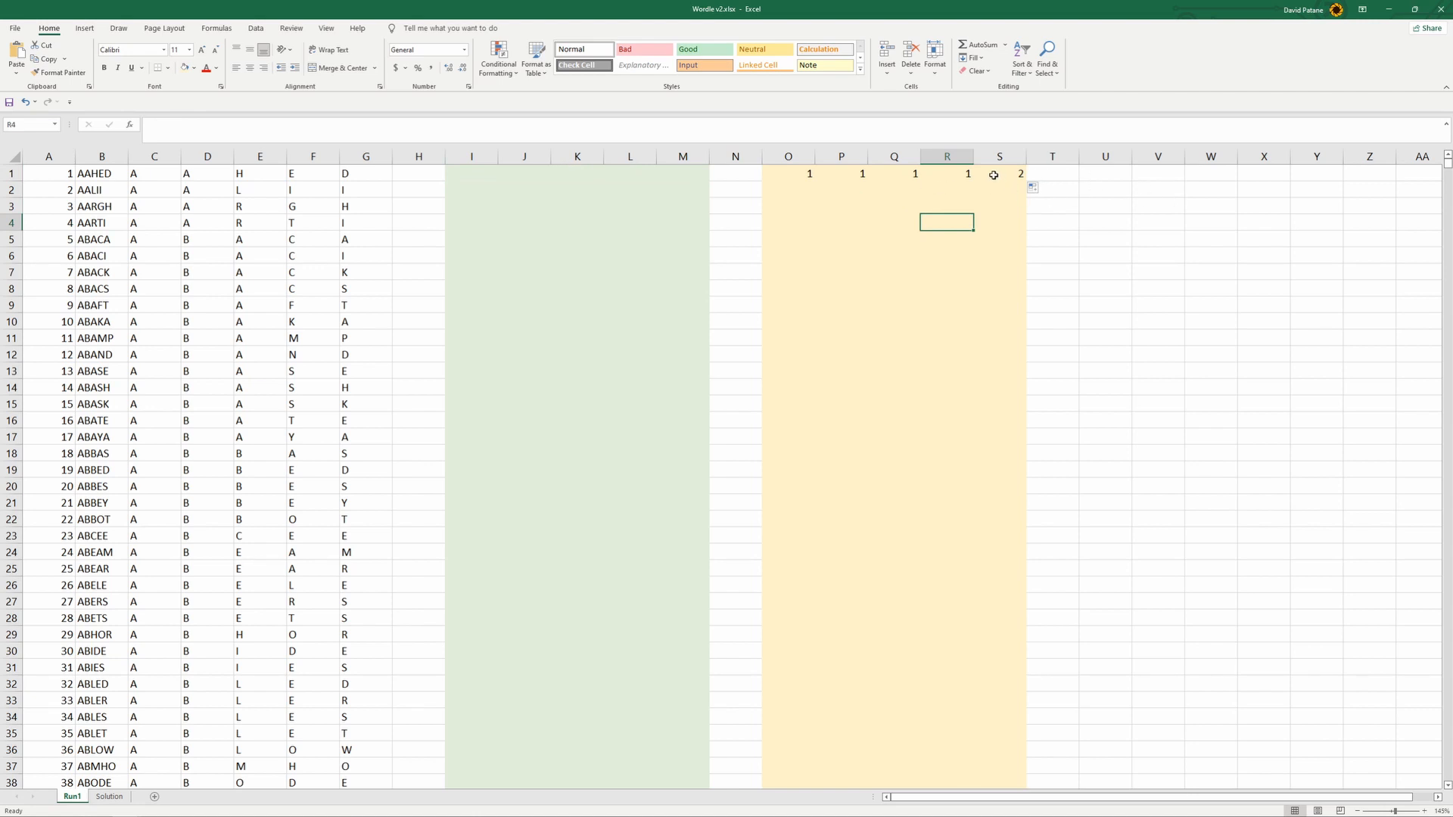
- Shade columns U through Y on Run1 with a light blue fill
drag(1105, 156, 1313, 144)
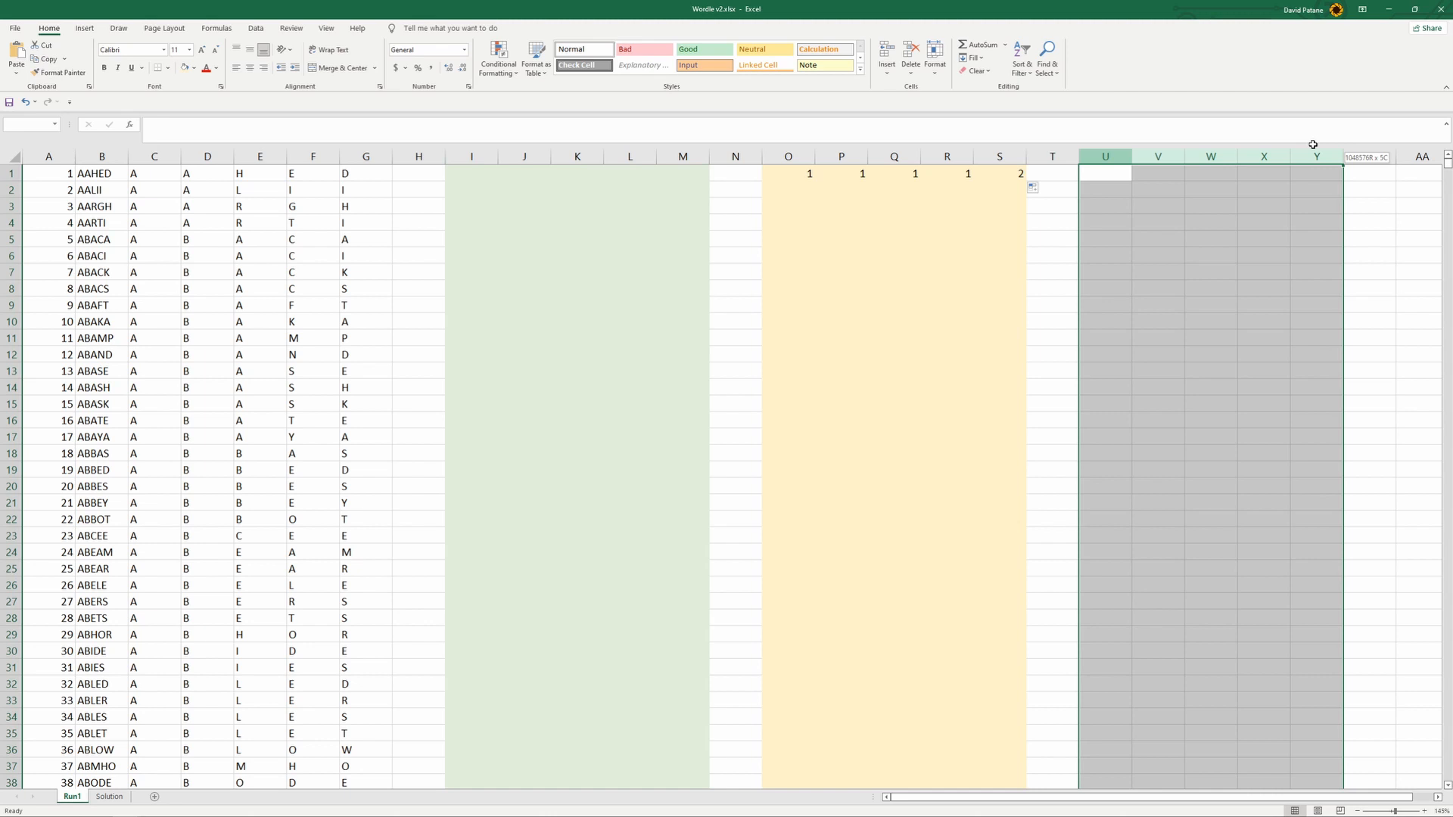
click(193, 68)
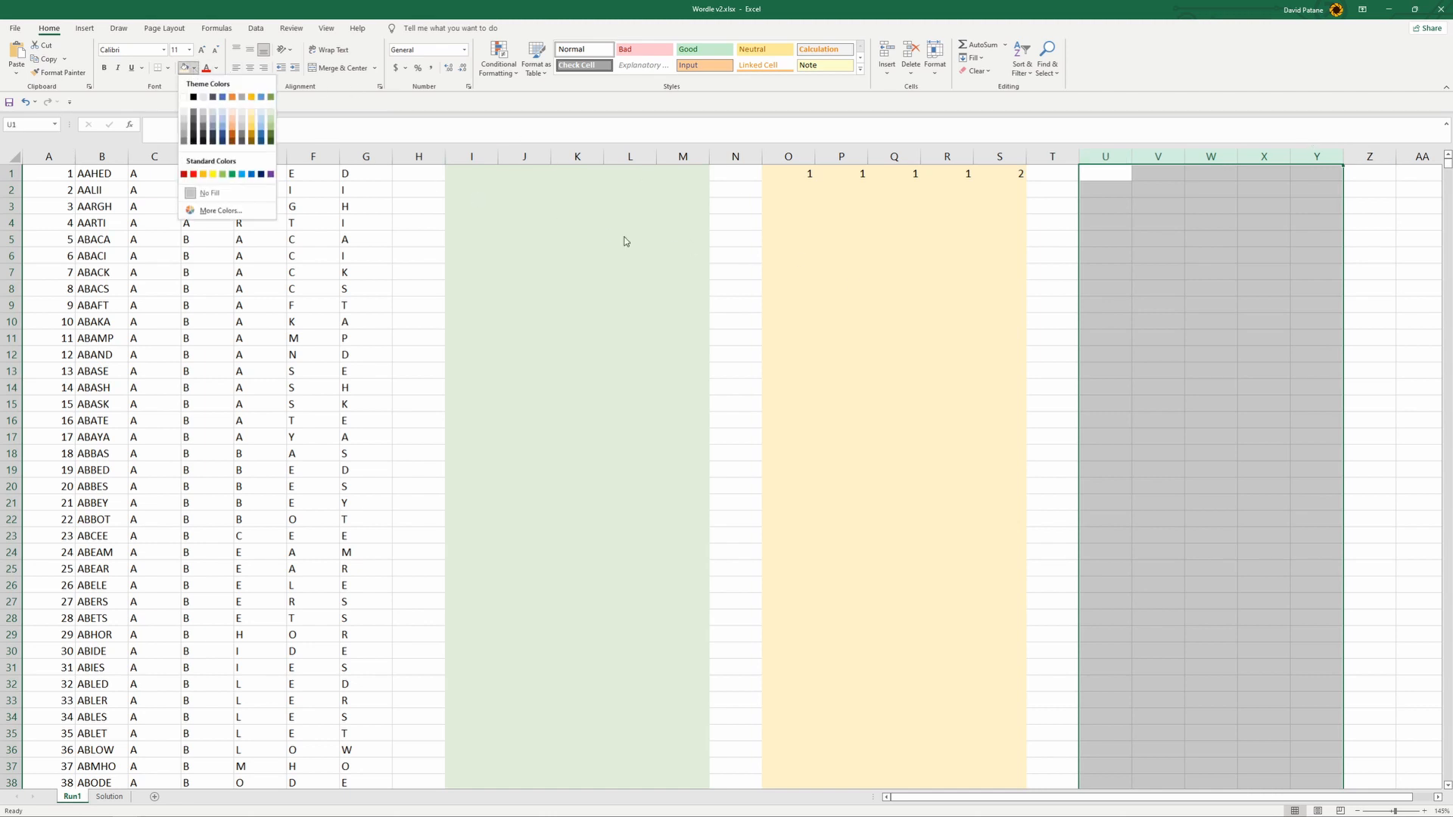
click(222, 112)
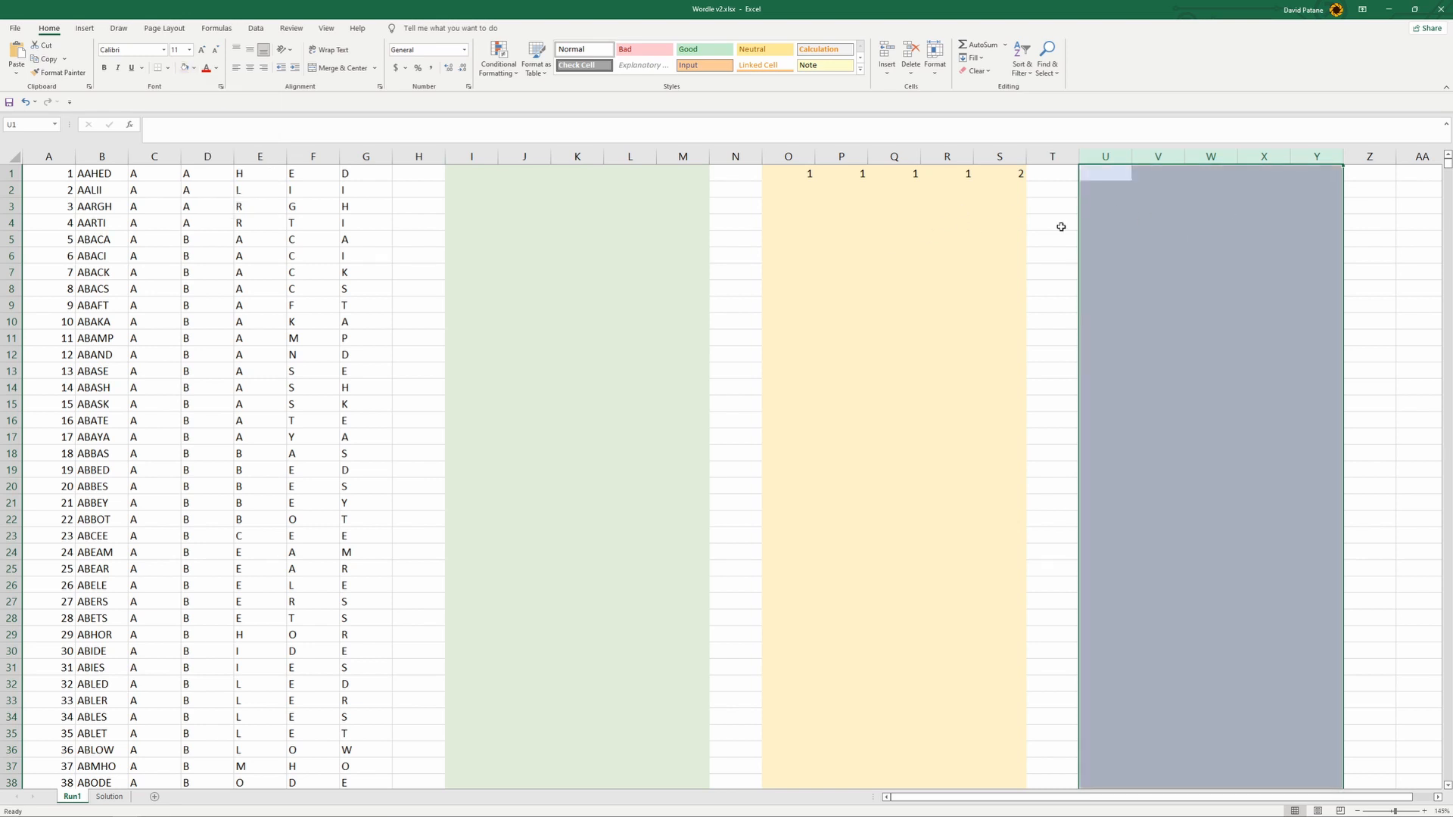
click(1253, 172)
drag(1105, 173, 1321, 175)
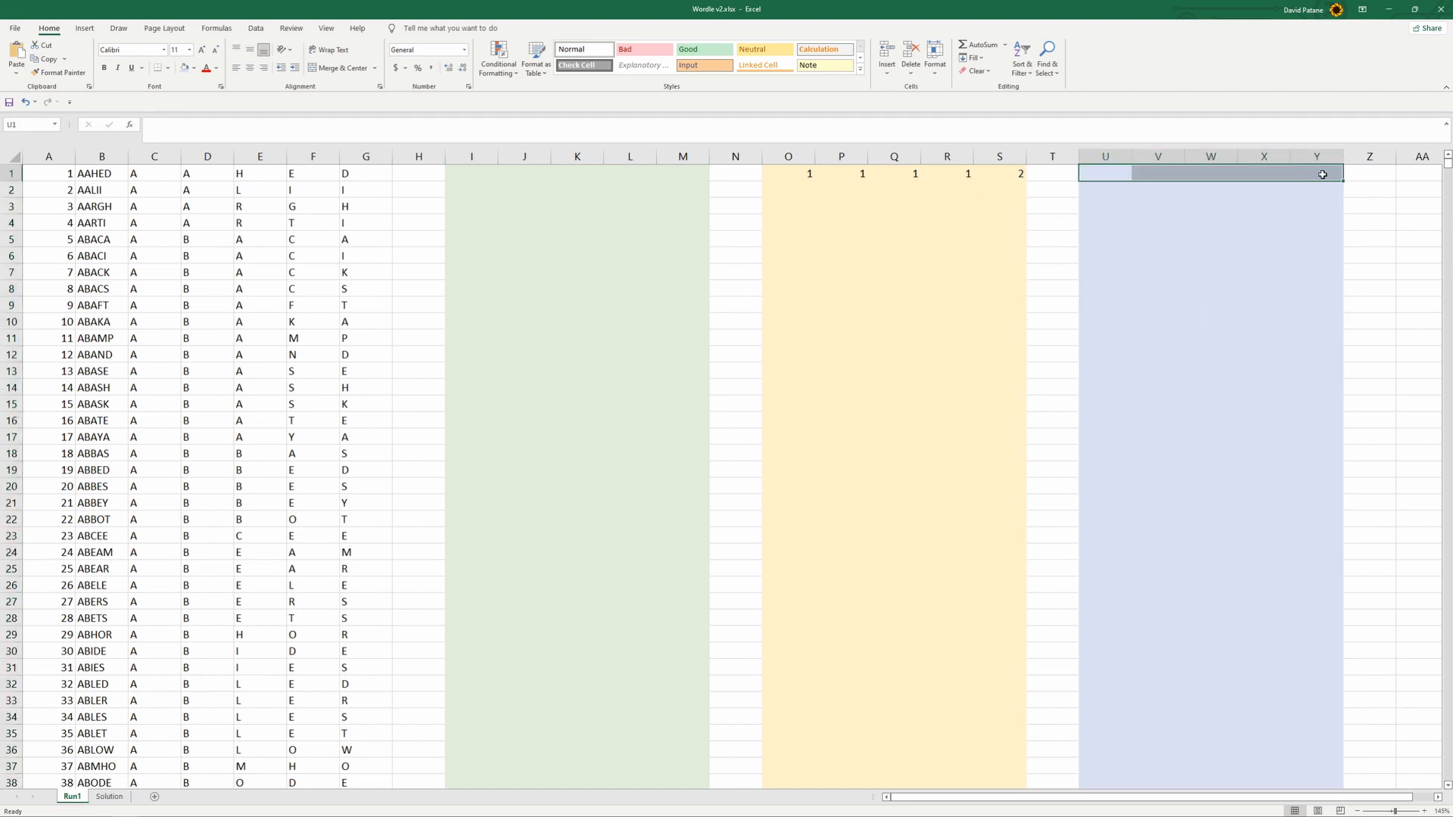
click(1095, 175)
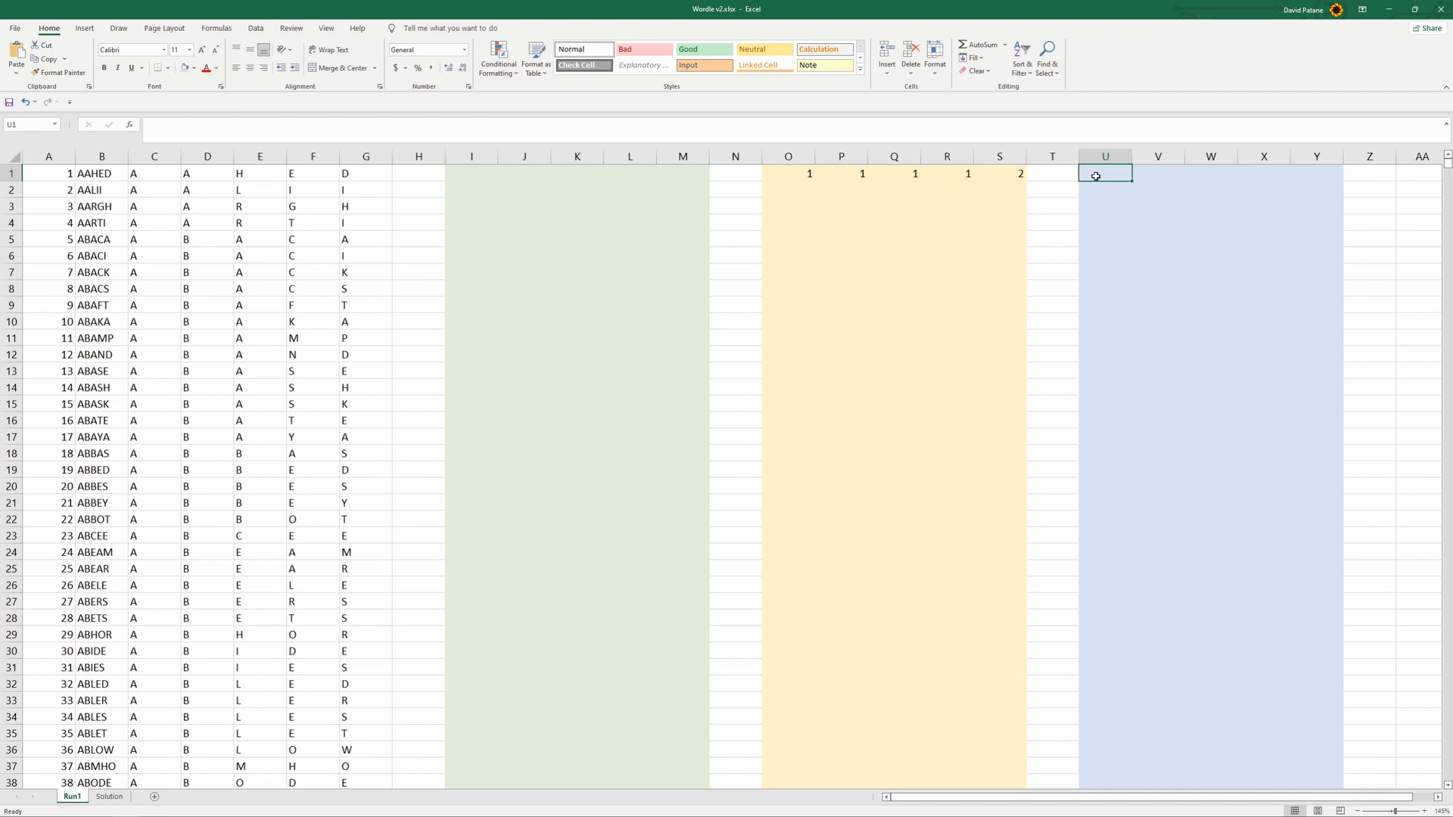
- Enter a MAX formula in U1 that takes the larger of the green result in I1 and the yellow result in O1
drag(463, 172, 787, 185)
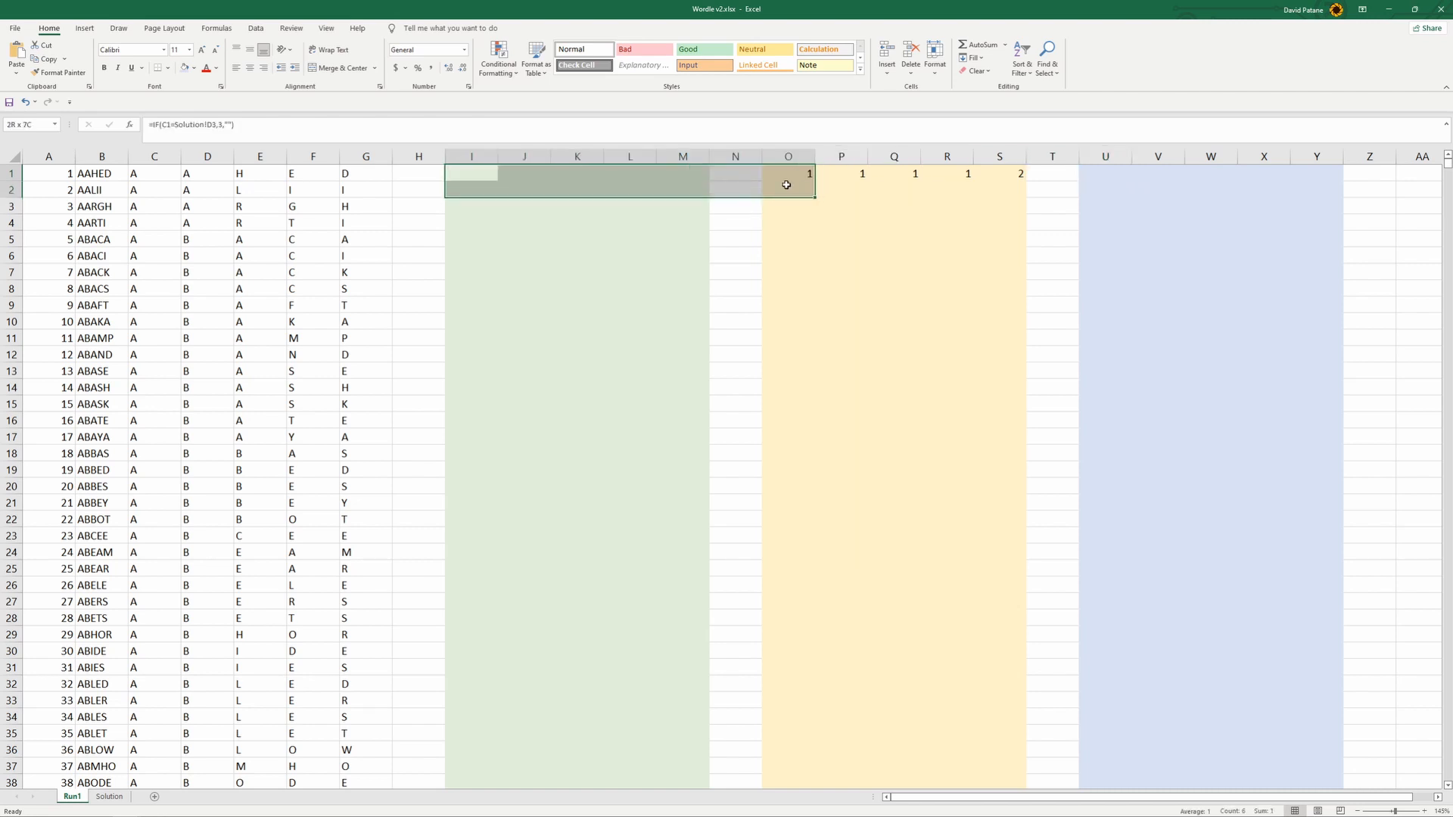
click(1048, 189)
click(1104, 172)
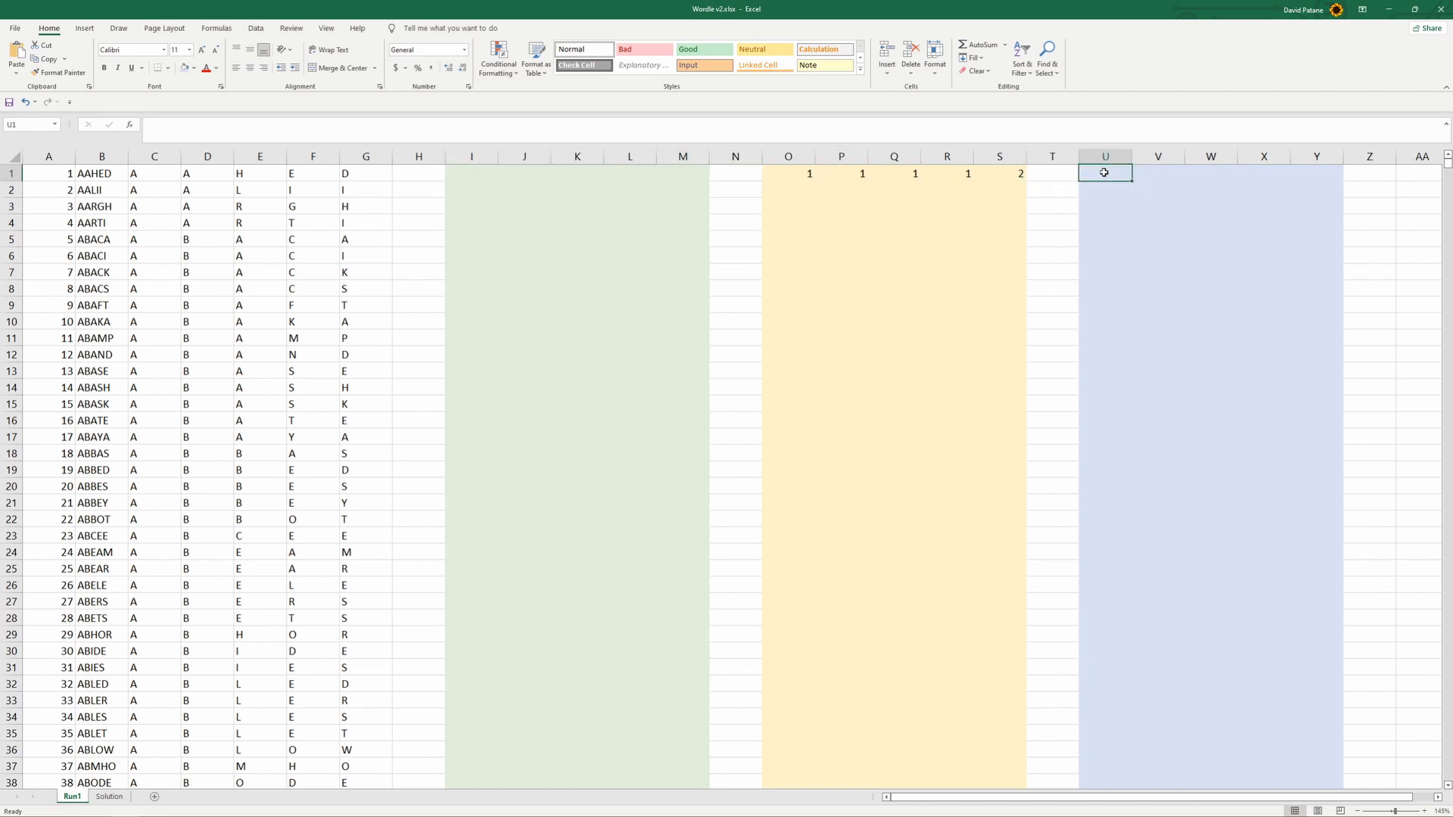
text(=max)
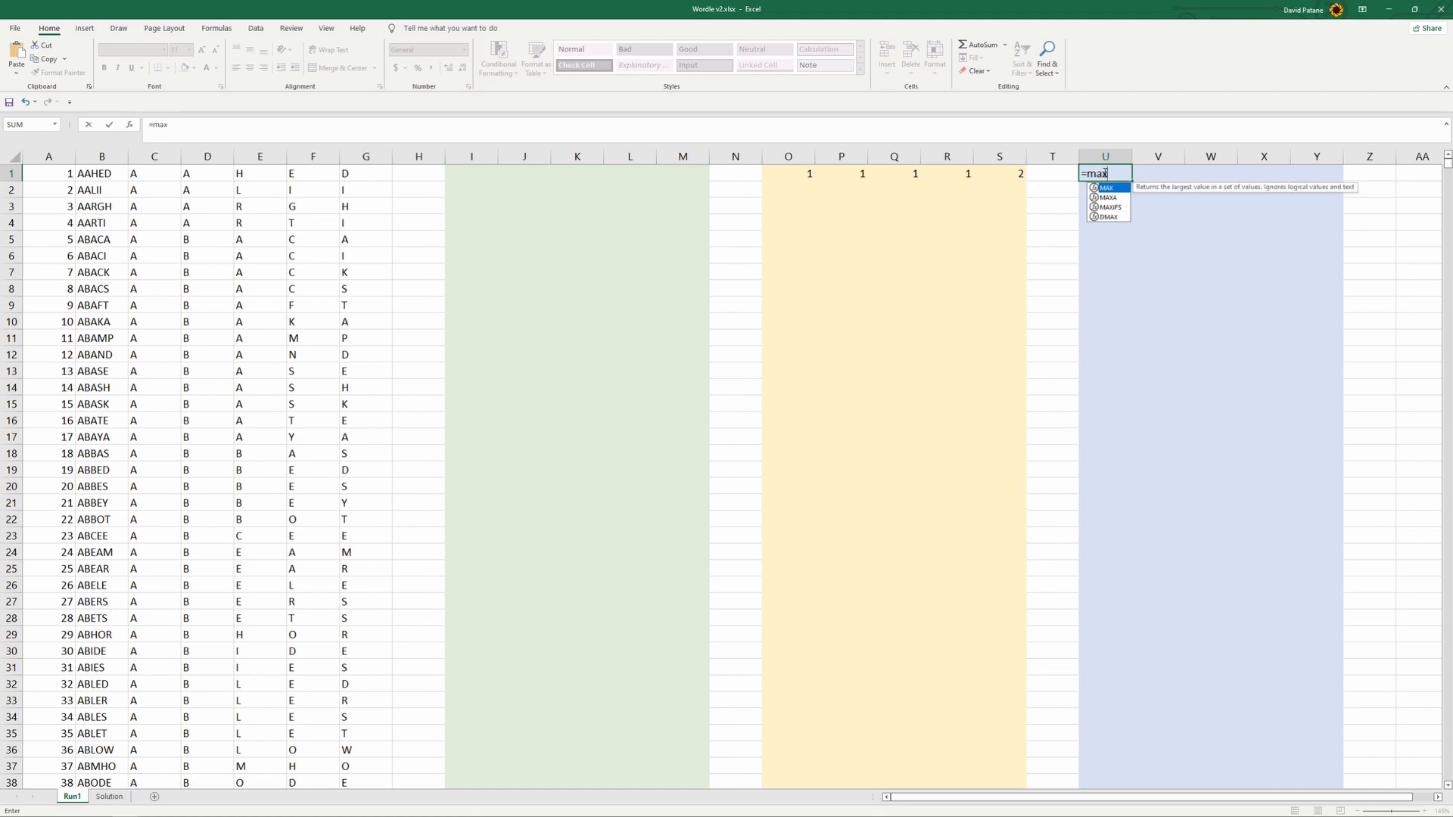
text(()
click(466, 179)
text(,)
click(796, 177)
key(Return)
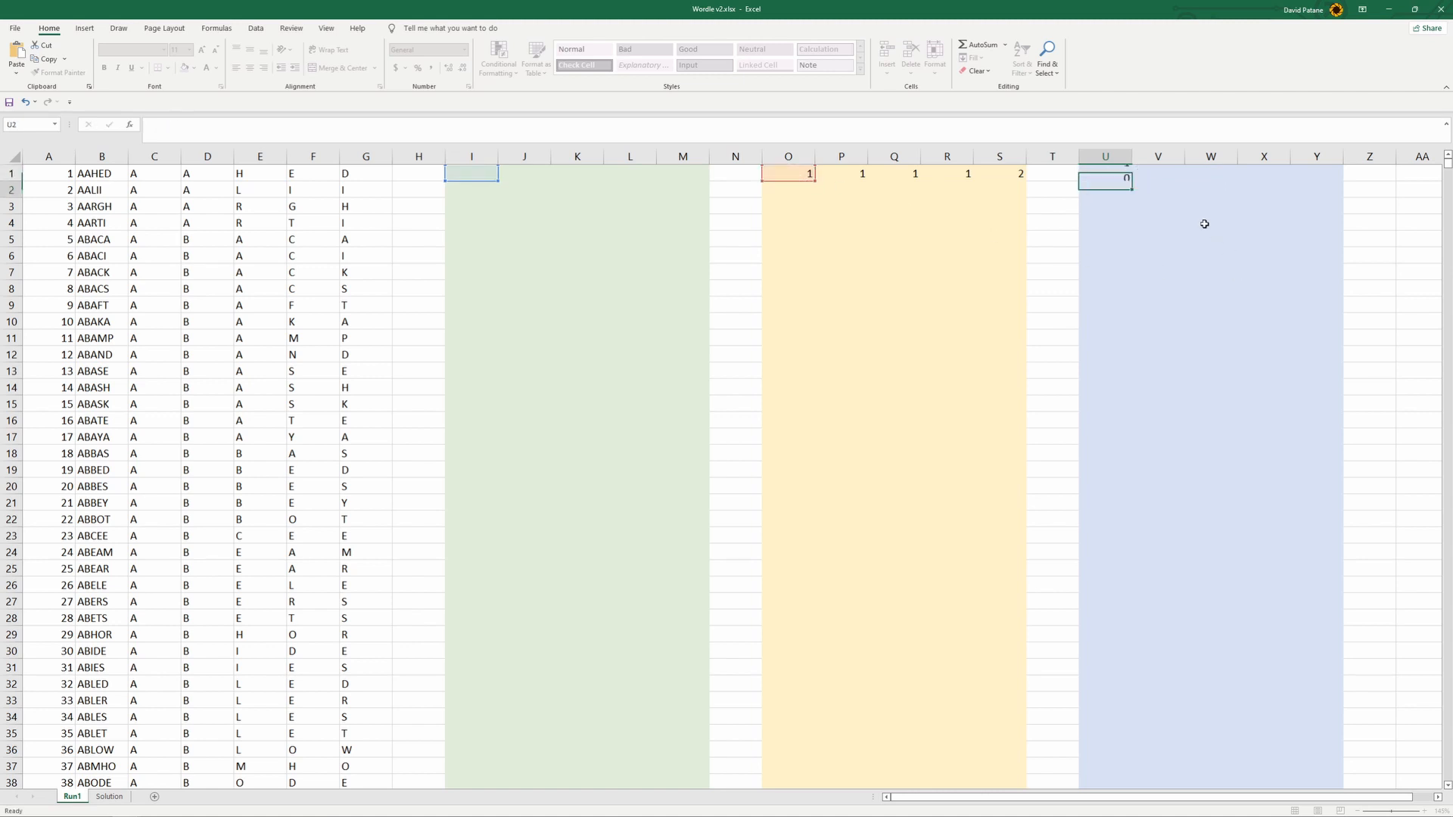
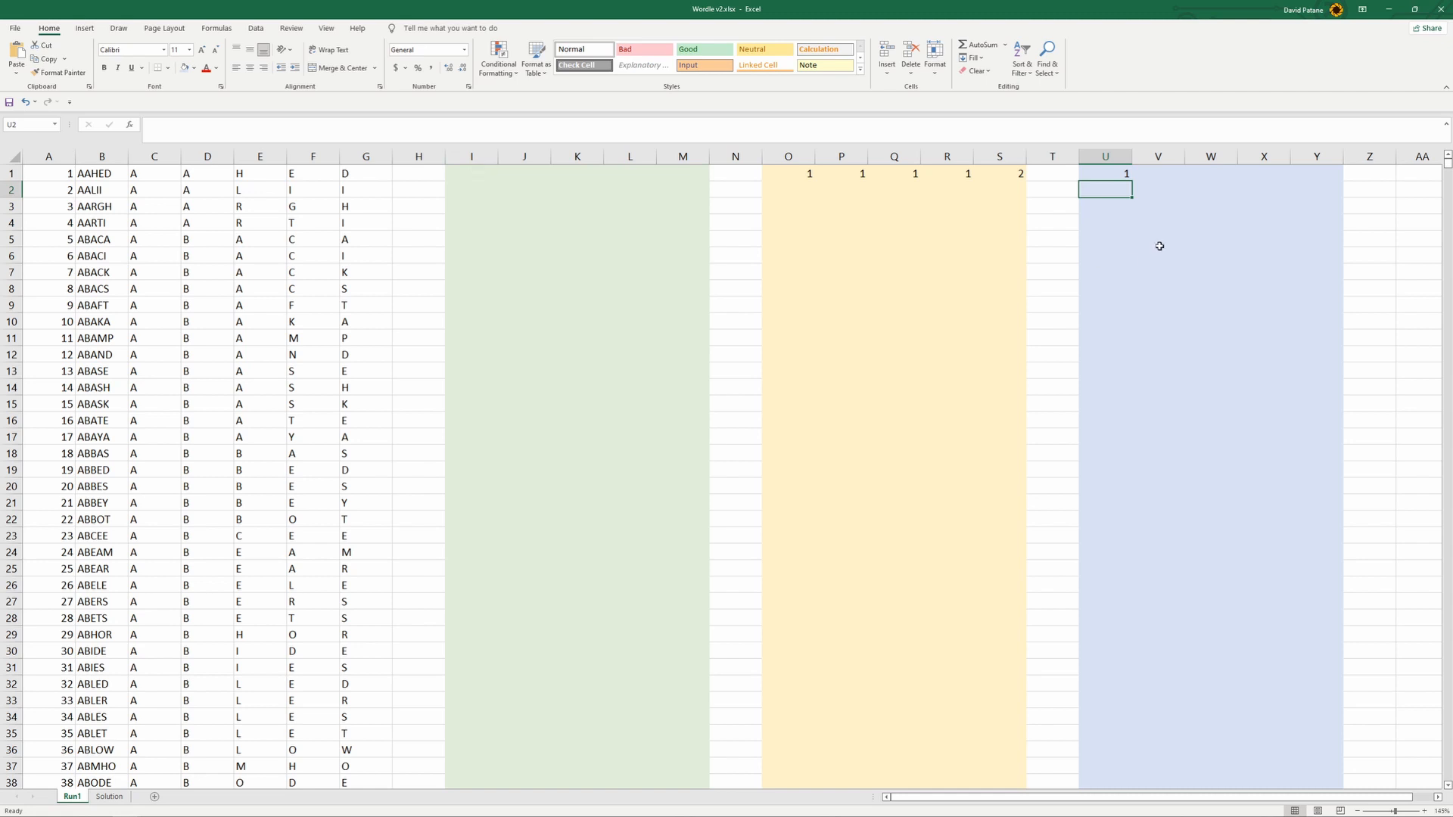
- Fill U1's MAX formula across to Y1, and copy the CONCATENATE formula from Solution I4 into Z1 on Run1
click(1126, 171)
drag(1132, 182, 1328, 192)
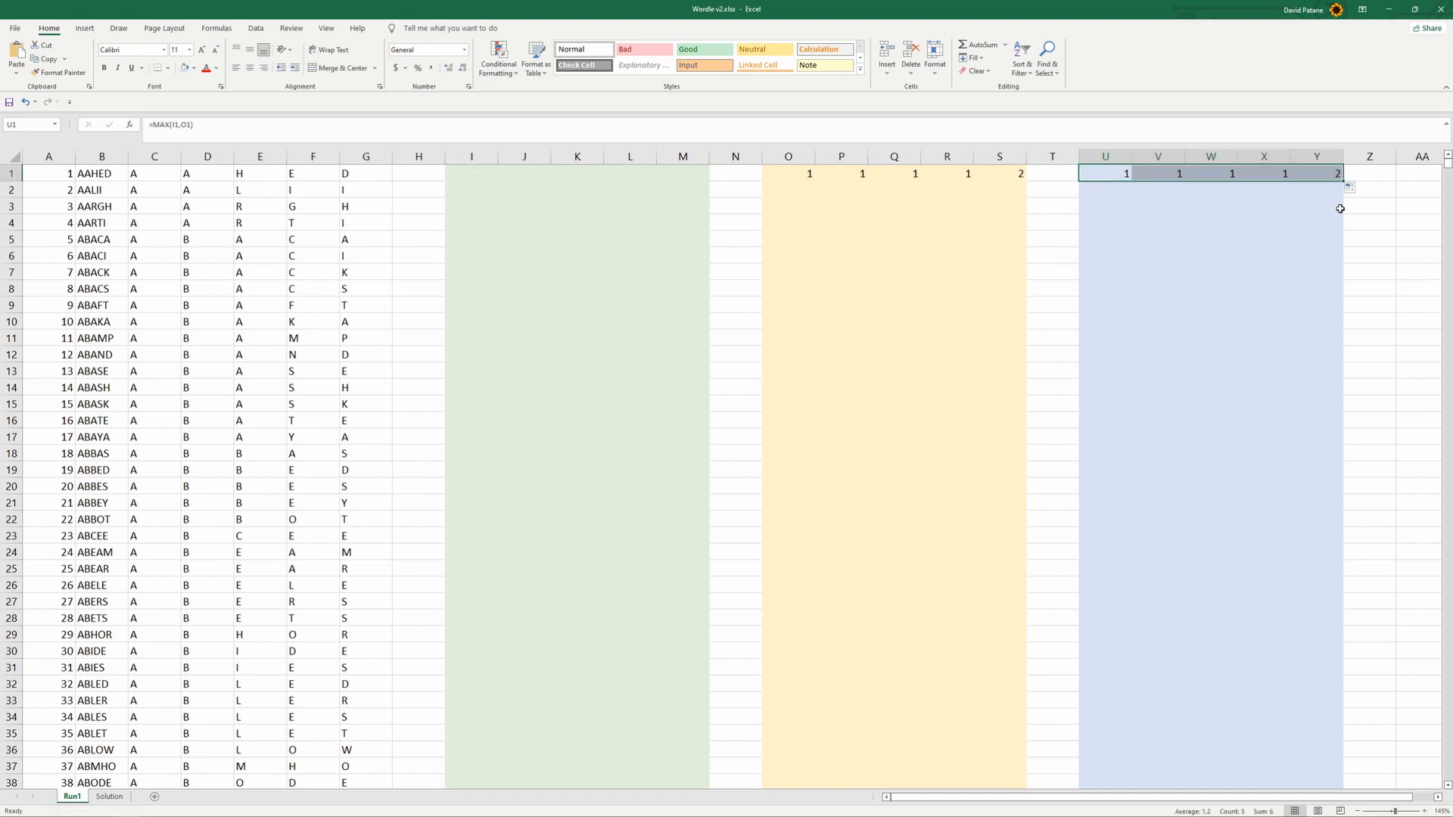
click(109, 795)
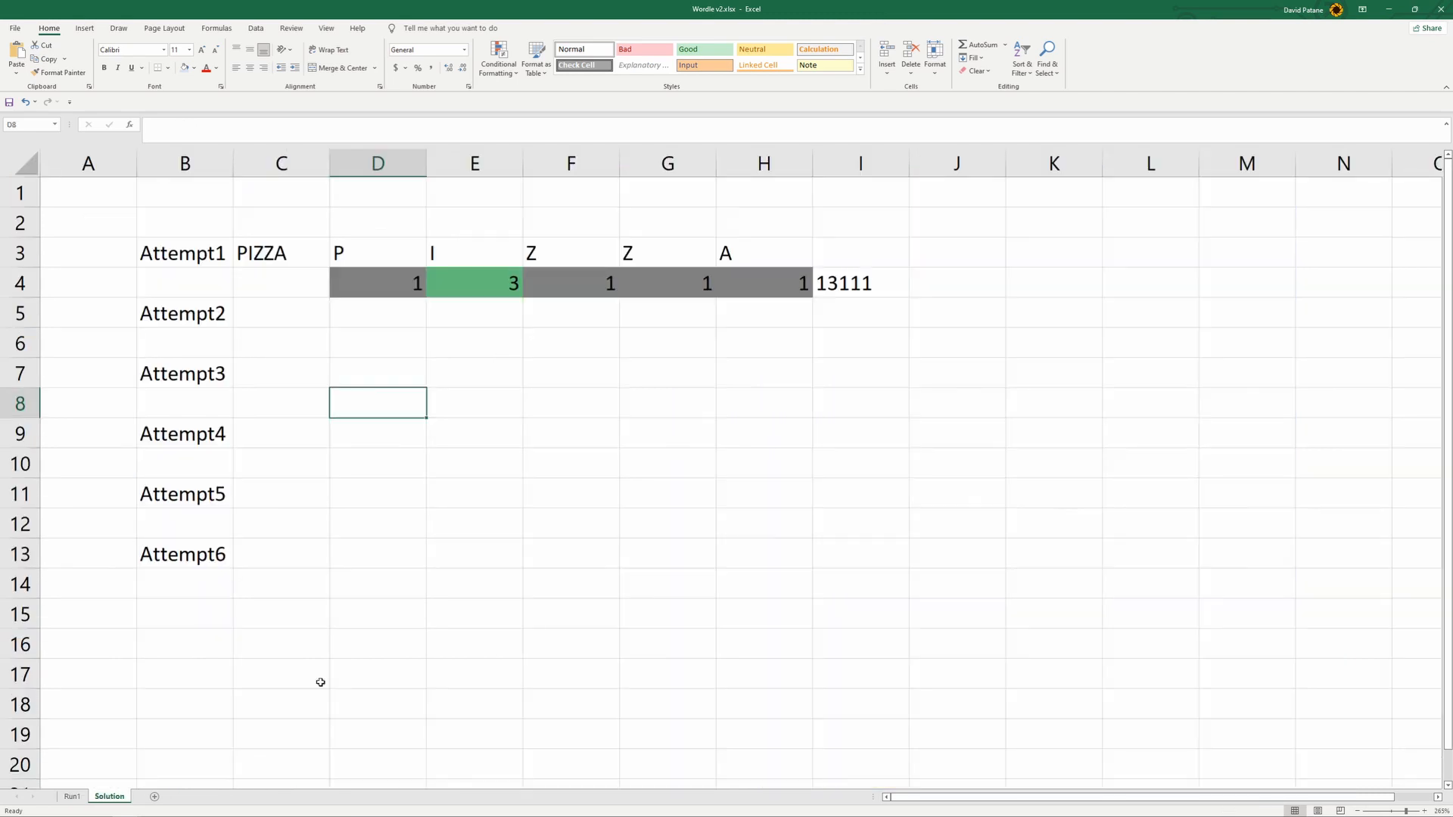
click(853, 283)
key(ctrl+c)
click(72, 796)
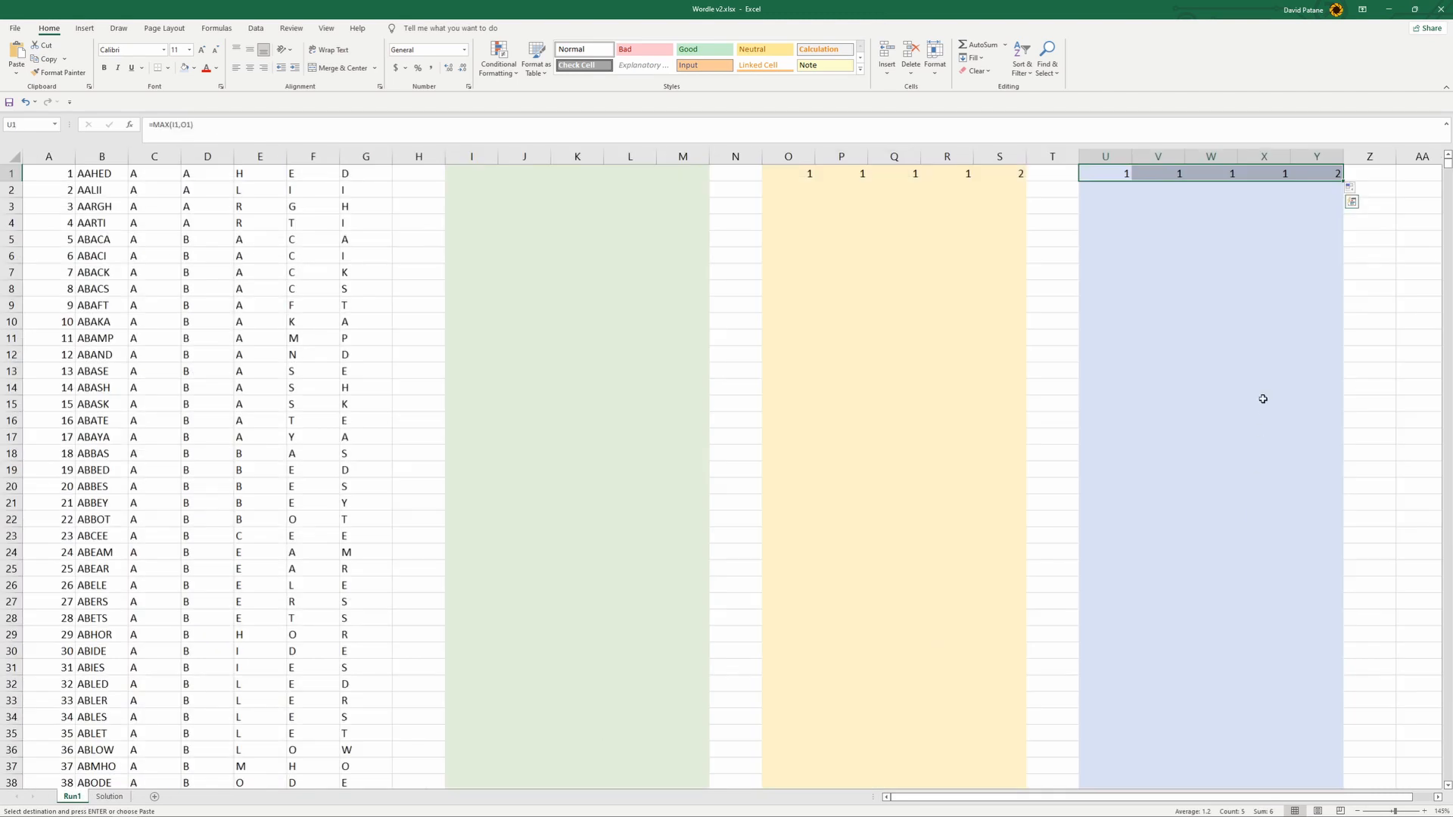
click(1385, 175)
key(ctrl+v)
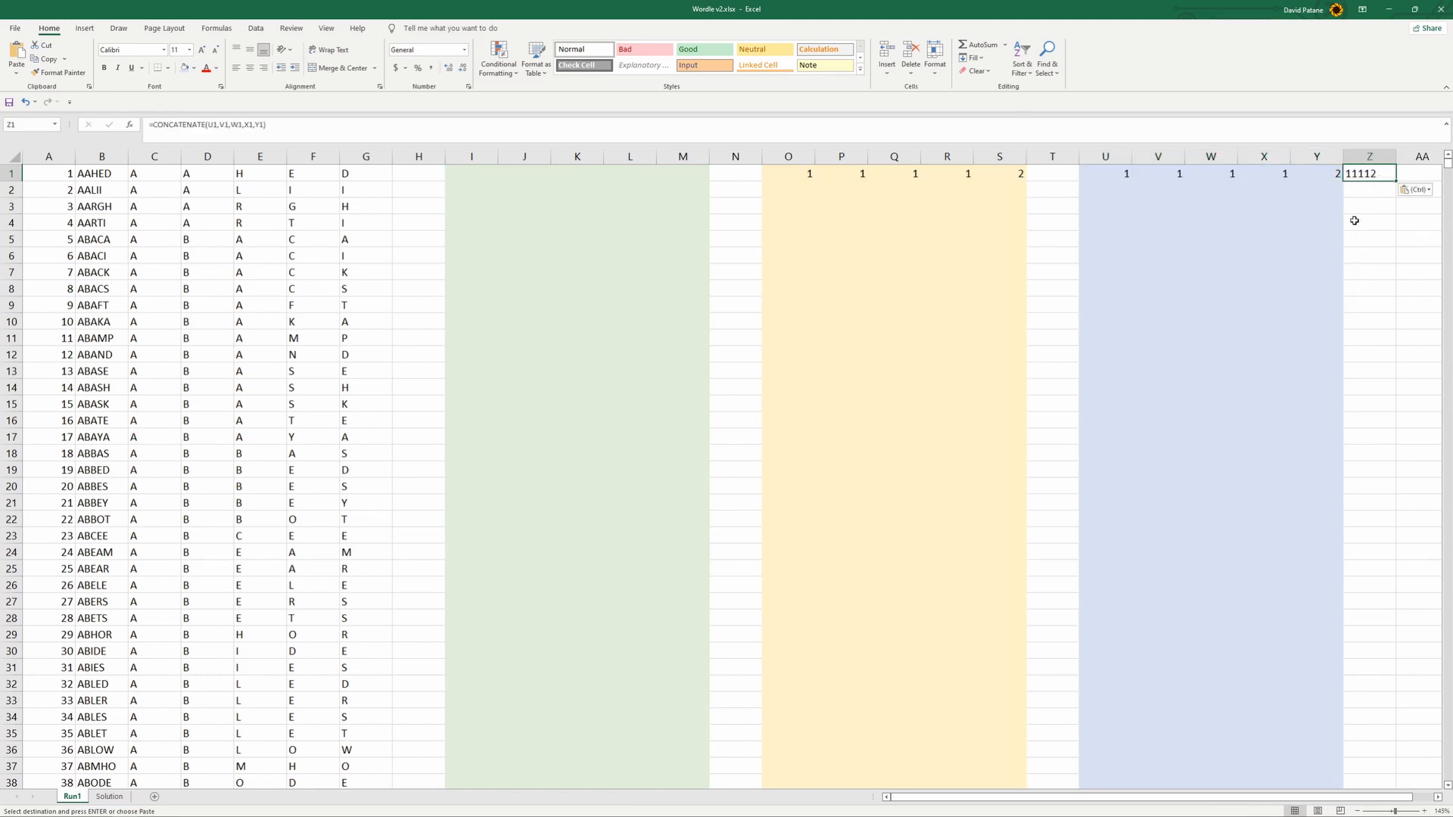
- Fill the row 1 formulas from I1 to Z1 down to row 35
mouse_move(1034, 798)
mouse_down()
mouse_move(1050, 798)
mouse_move(1035, 799)
mouse_up()
drag(1373, 177, 468, 175)
drag(1396, 182, 1405, 742)
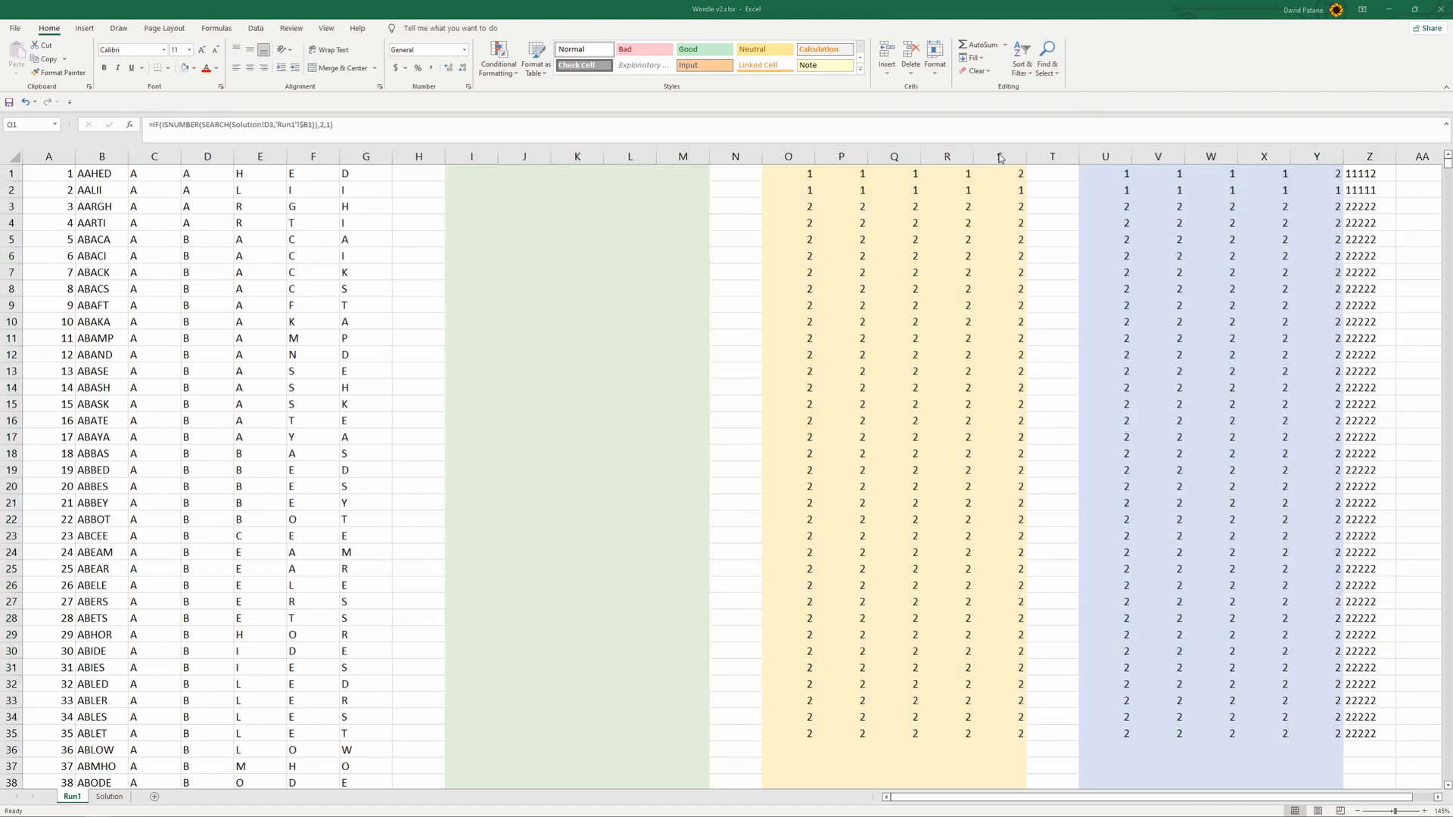
- Inspect O1's formula and examine the attempt letters in D3:H3 on the Solution sheet, which it references
click(795, 197)
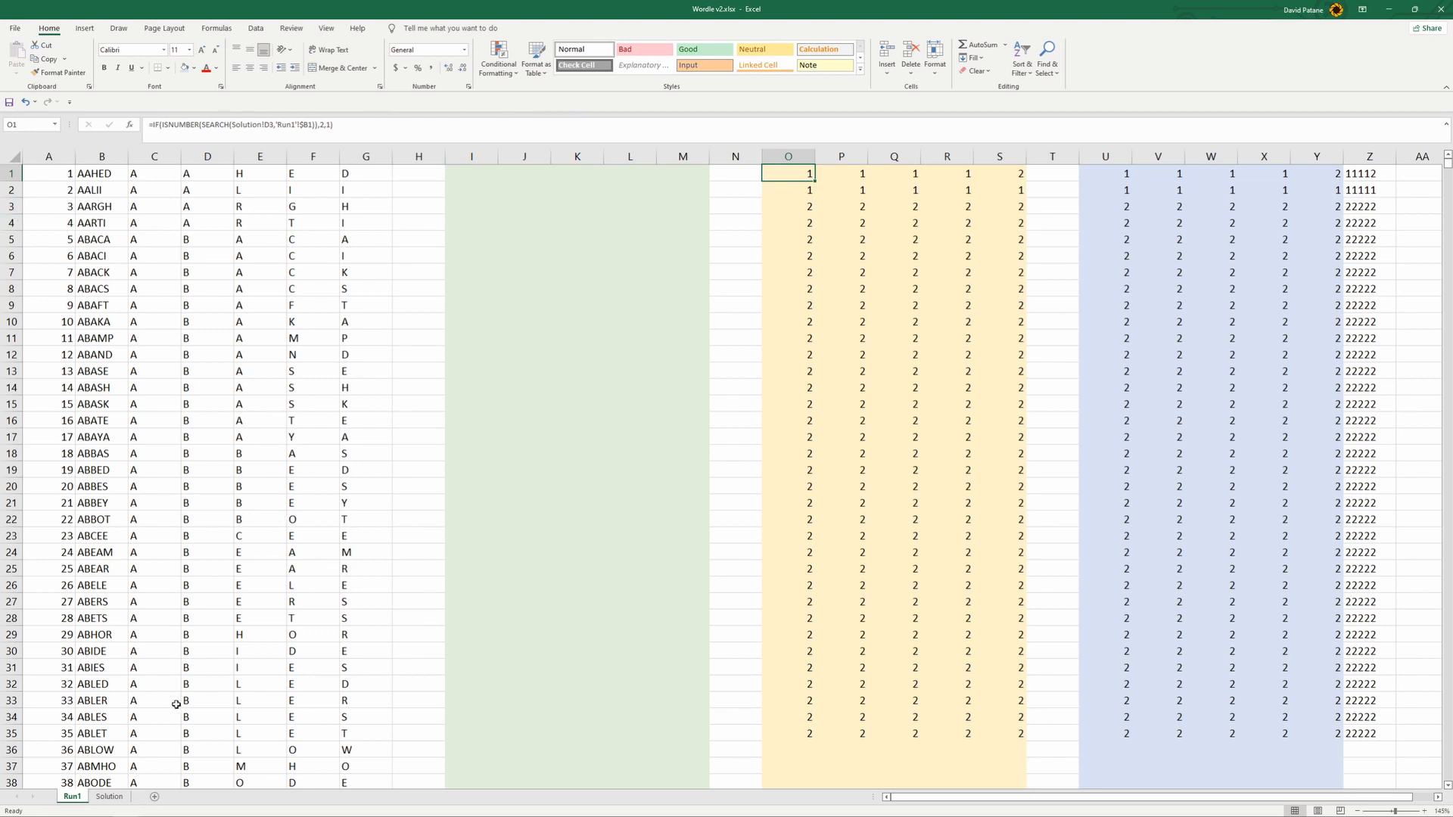
click(110, 797)
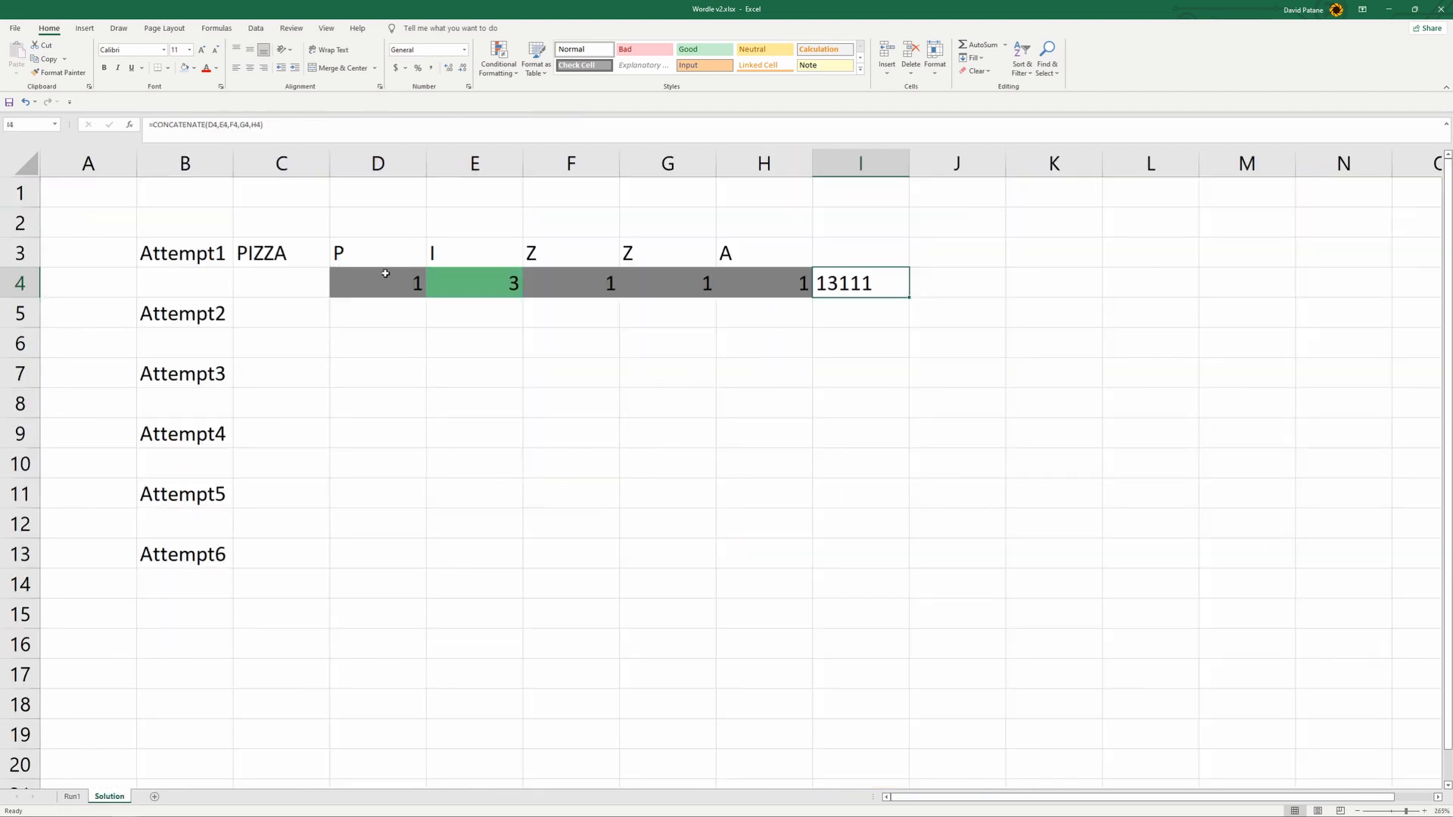
drag(387, 250, 726, 238)
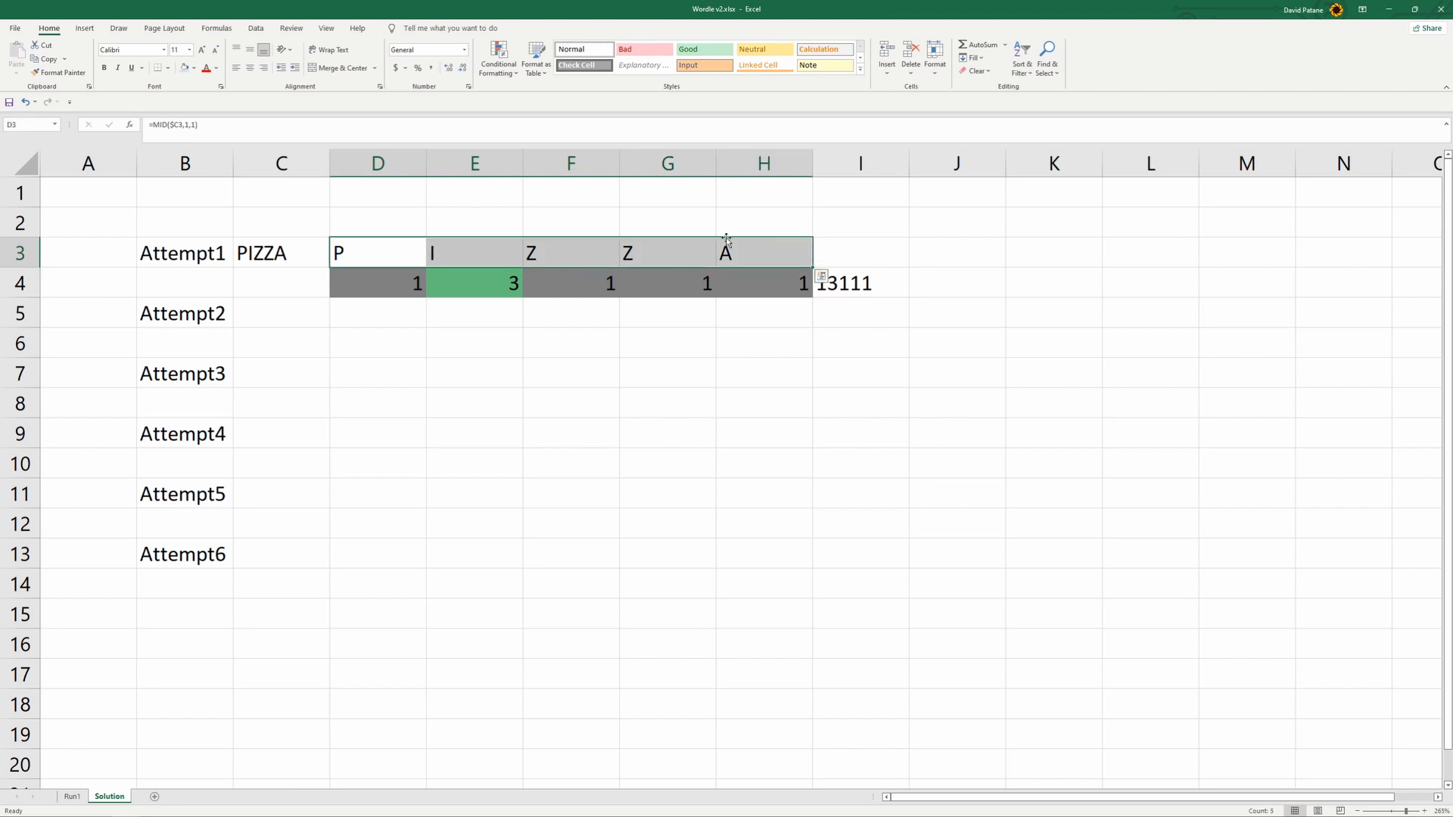
click(409, 258)
click(487, 254)
click(579, 256)
click(680, 258)
click(780, 255)
click(407, 262)
click(579, 256)
click(688, 256)
key(Right)
click(72, 796)
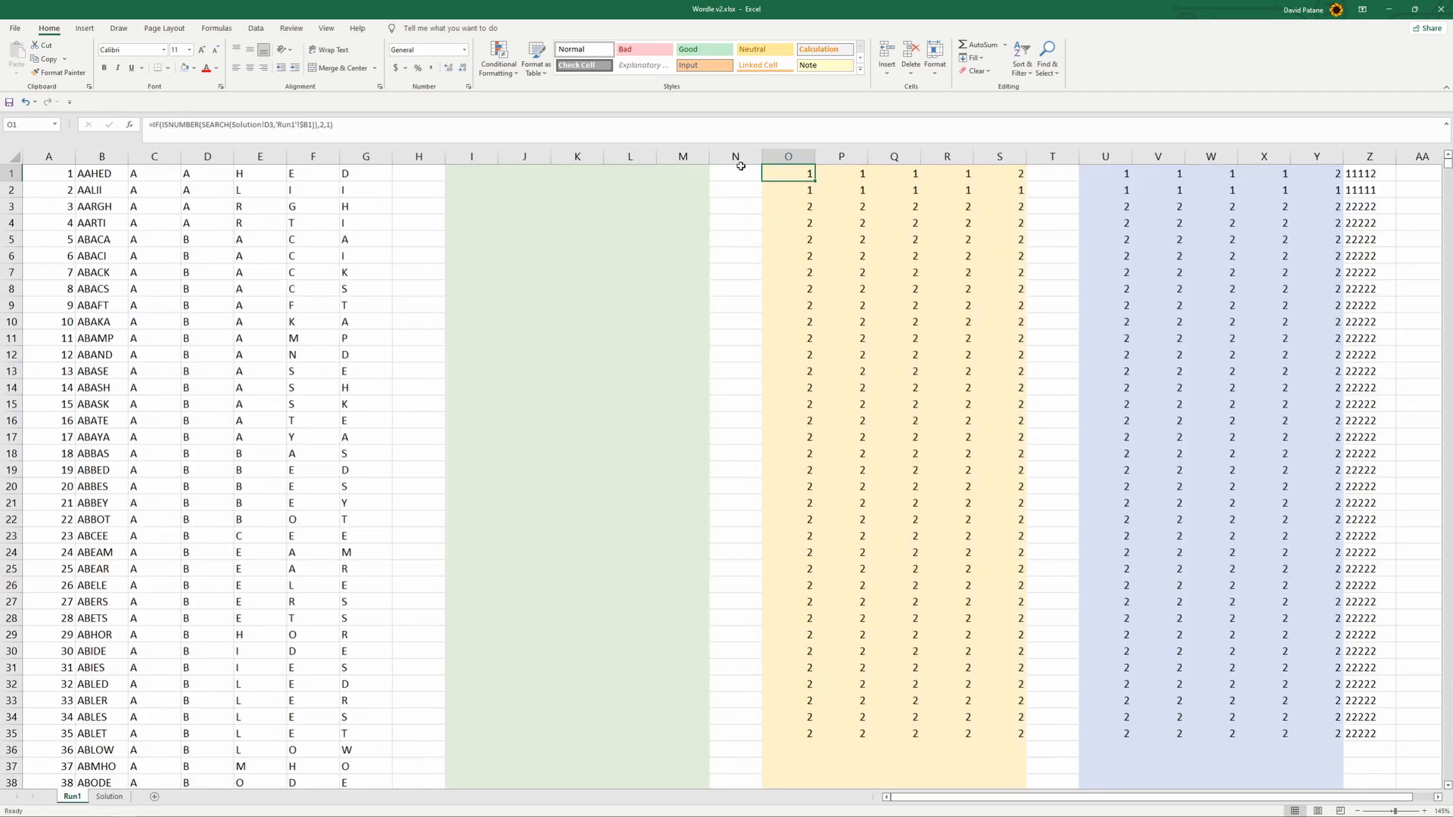
- Lock the row of the Solution reference in O1's formula as D$3, fill it through S16 and check P4's reference
click(360, 121)
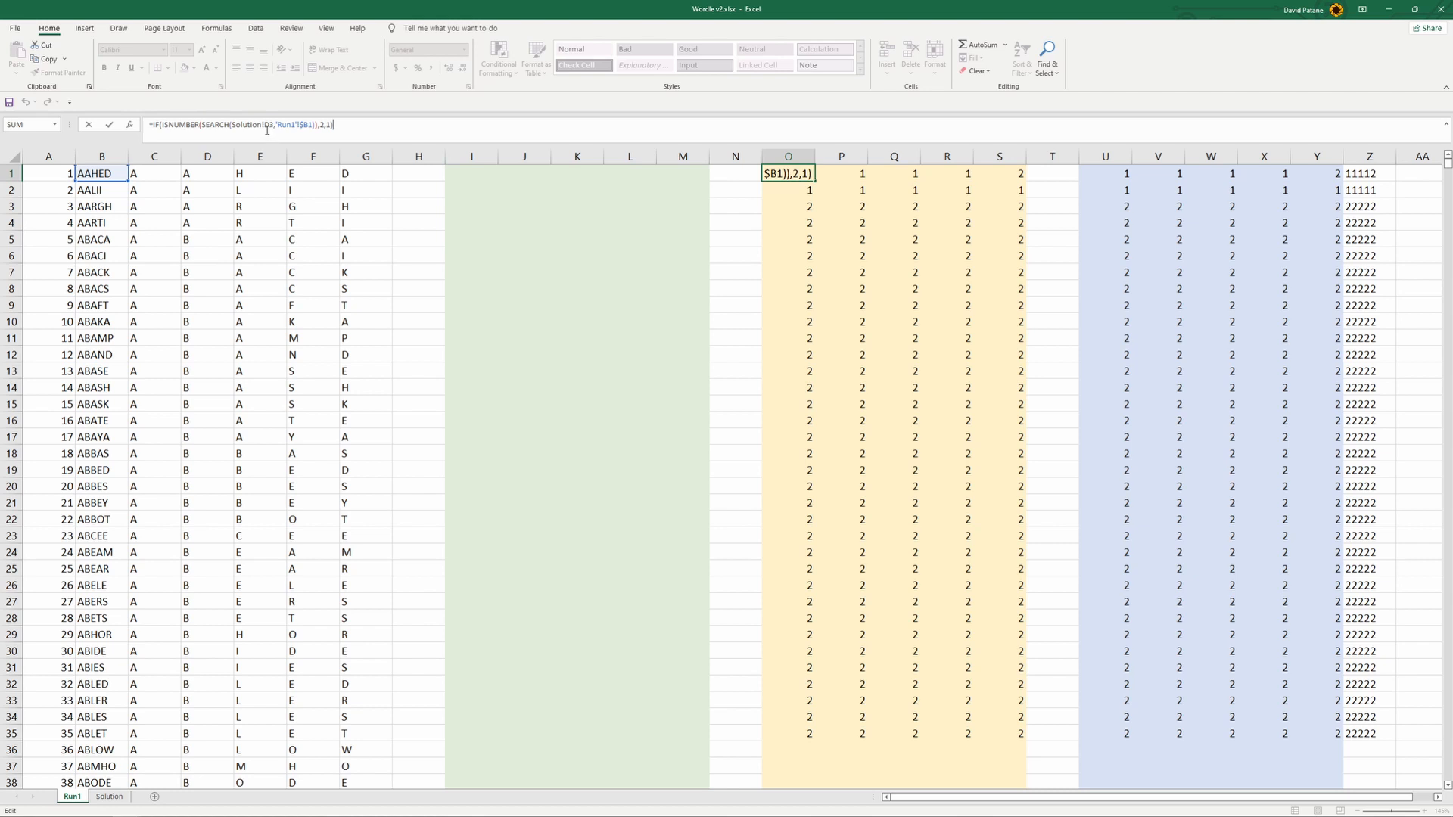
click(310, 125)
click(271, 126)
key(F4)
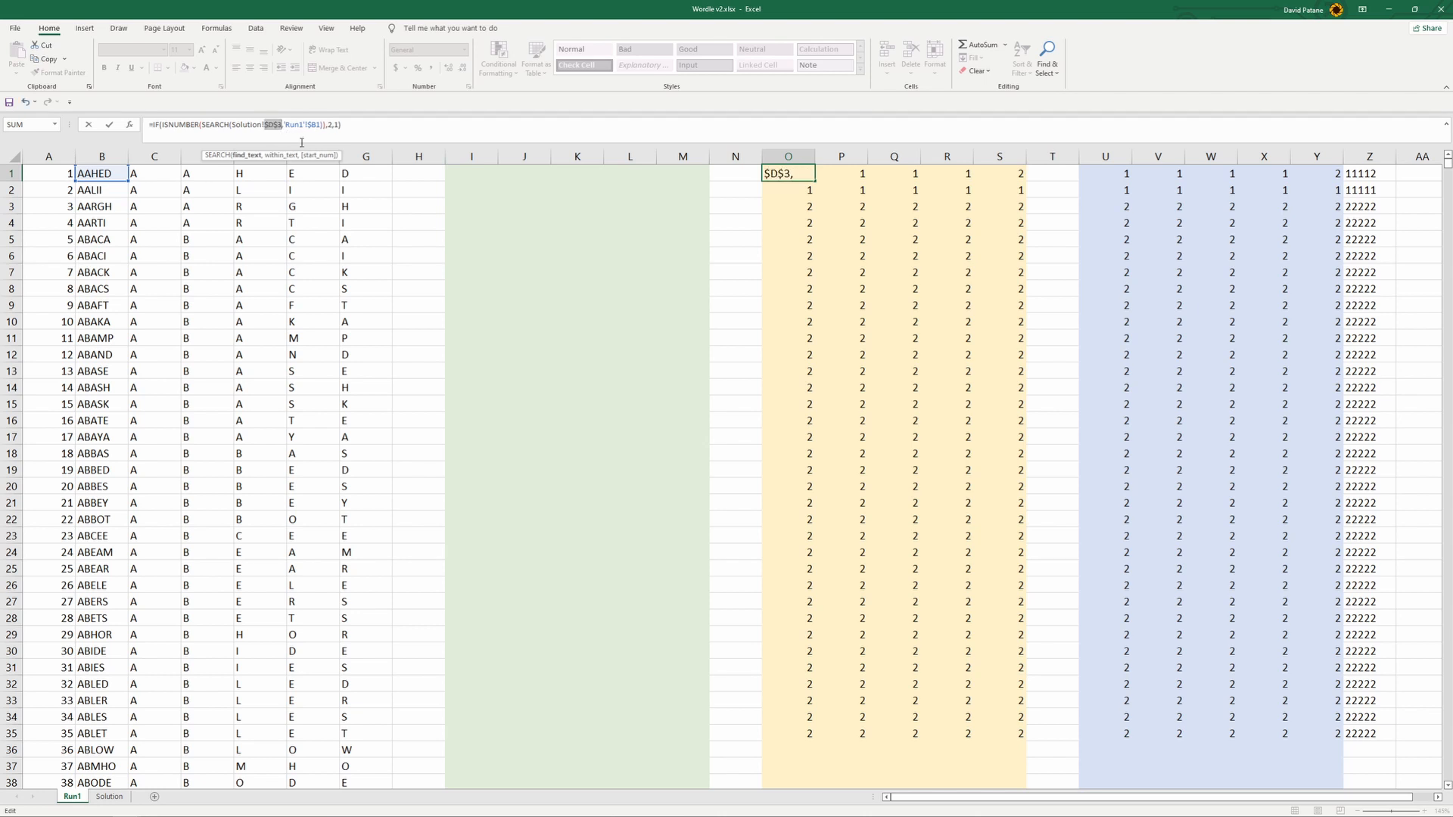
key(F4)
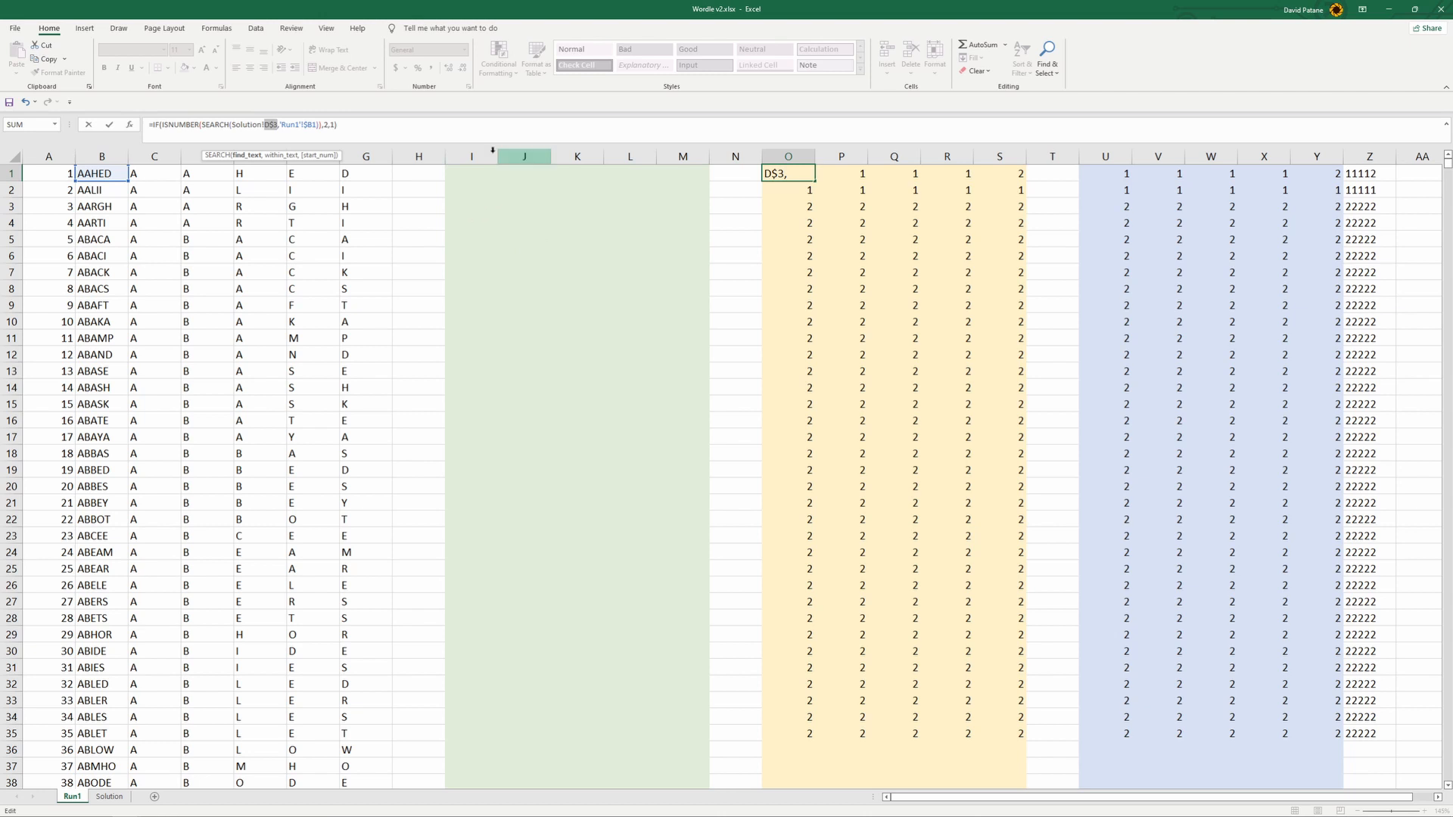
click(818, 274)
click(797, 179)
drag(817, 180, 1036, 424)
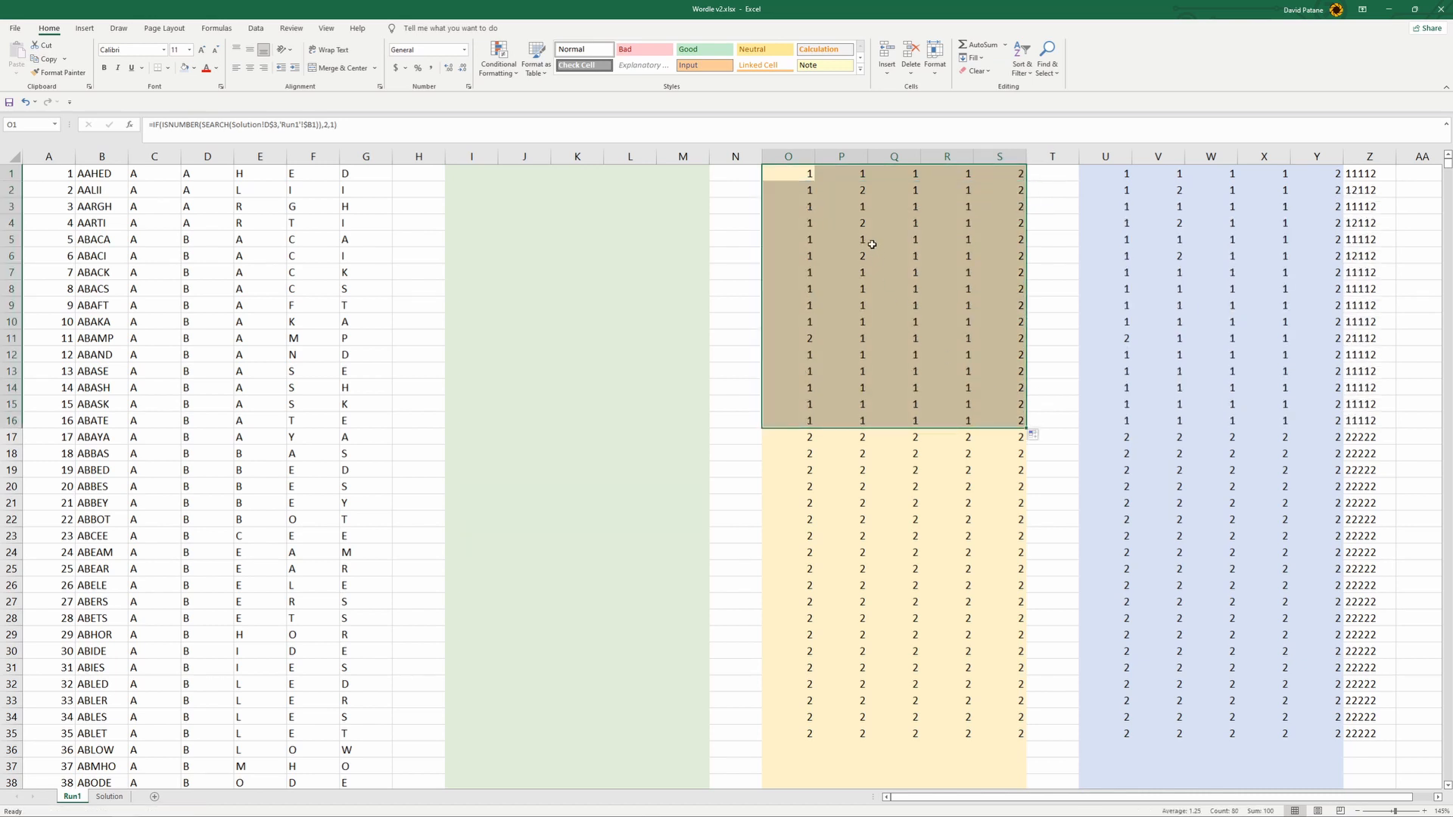
click(864, 223)
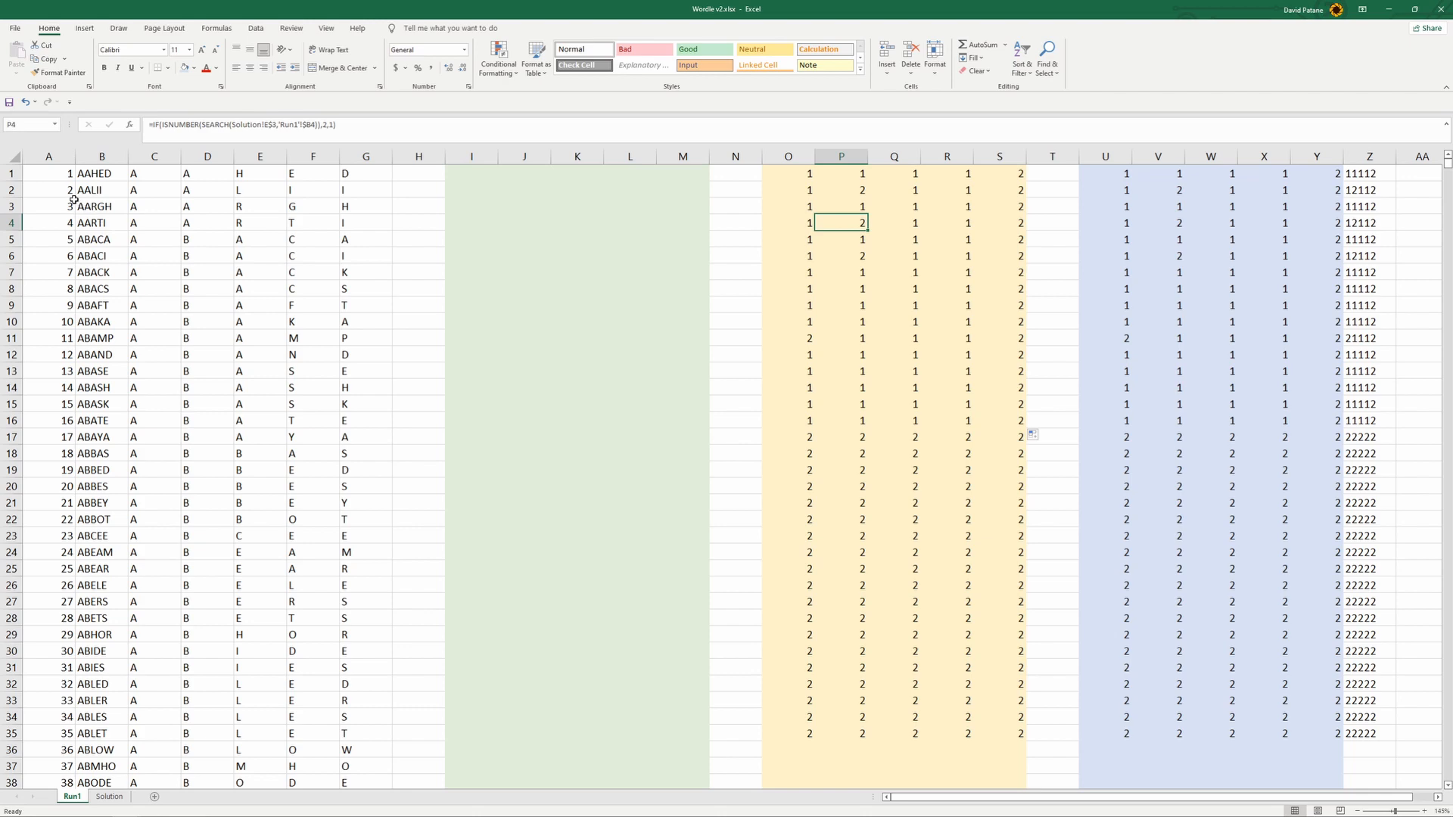
click(109, 796)
click(72, 796)
drag(795, 224, 987, 251)
- Fill the row 1 formulas from I1 to Y1 down through several hundred words and return to the first row
drag(478, 174, 1271, 617)
scroll(1087, 568, up, 20)
scroll(950, 506, up, 20)
scroll(838, 483, up, 20)
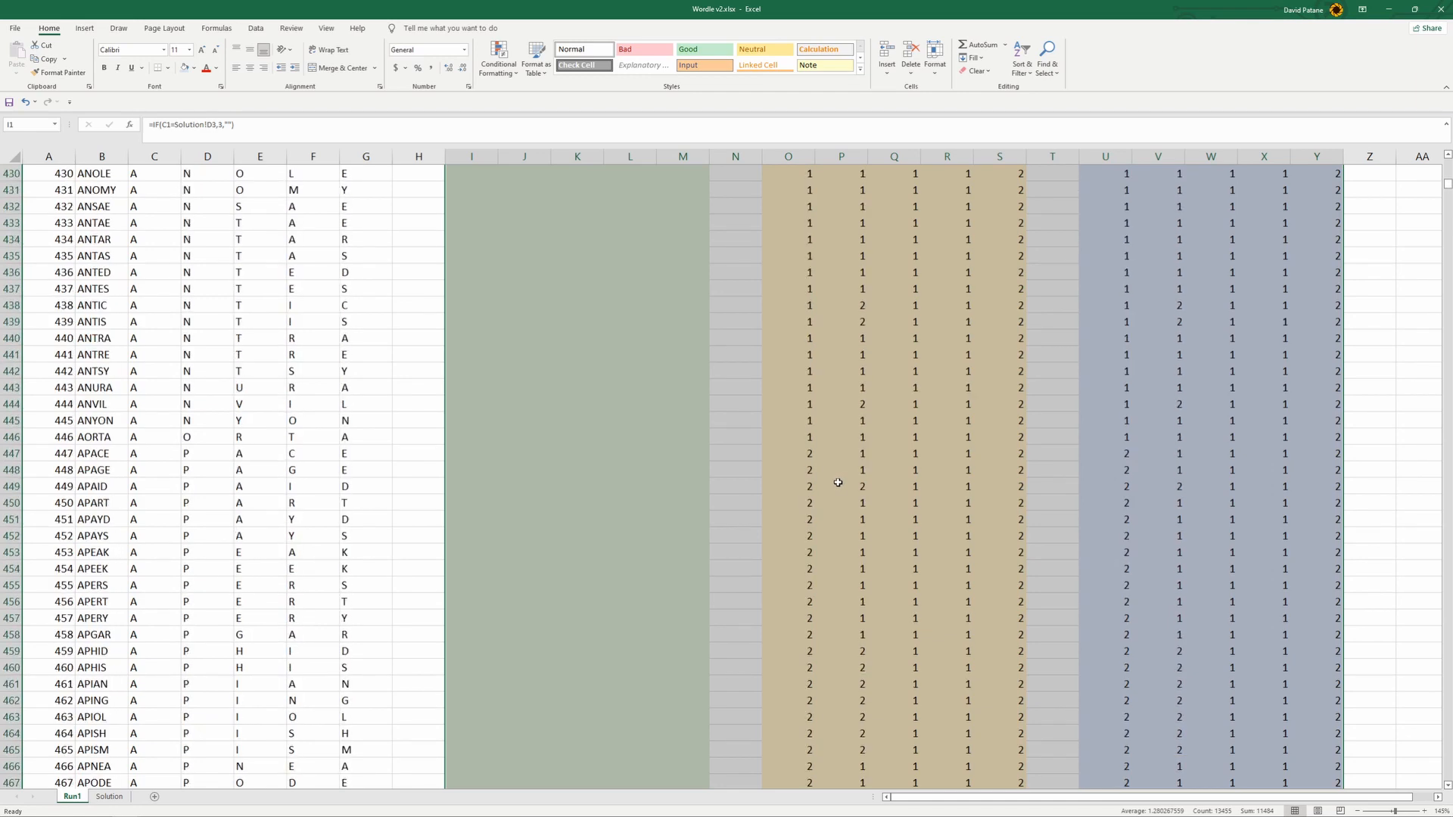
scroll(837, 483, up, 12)
drag(1447, 182, 1447, 161)
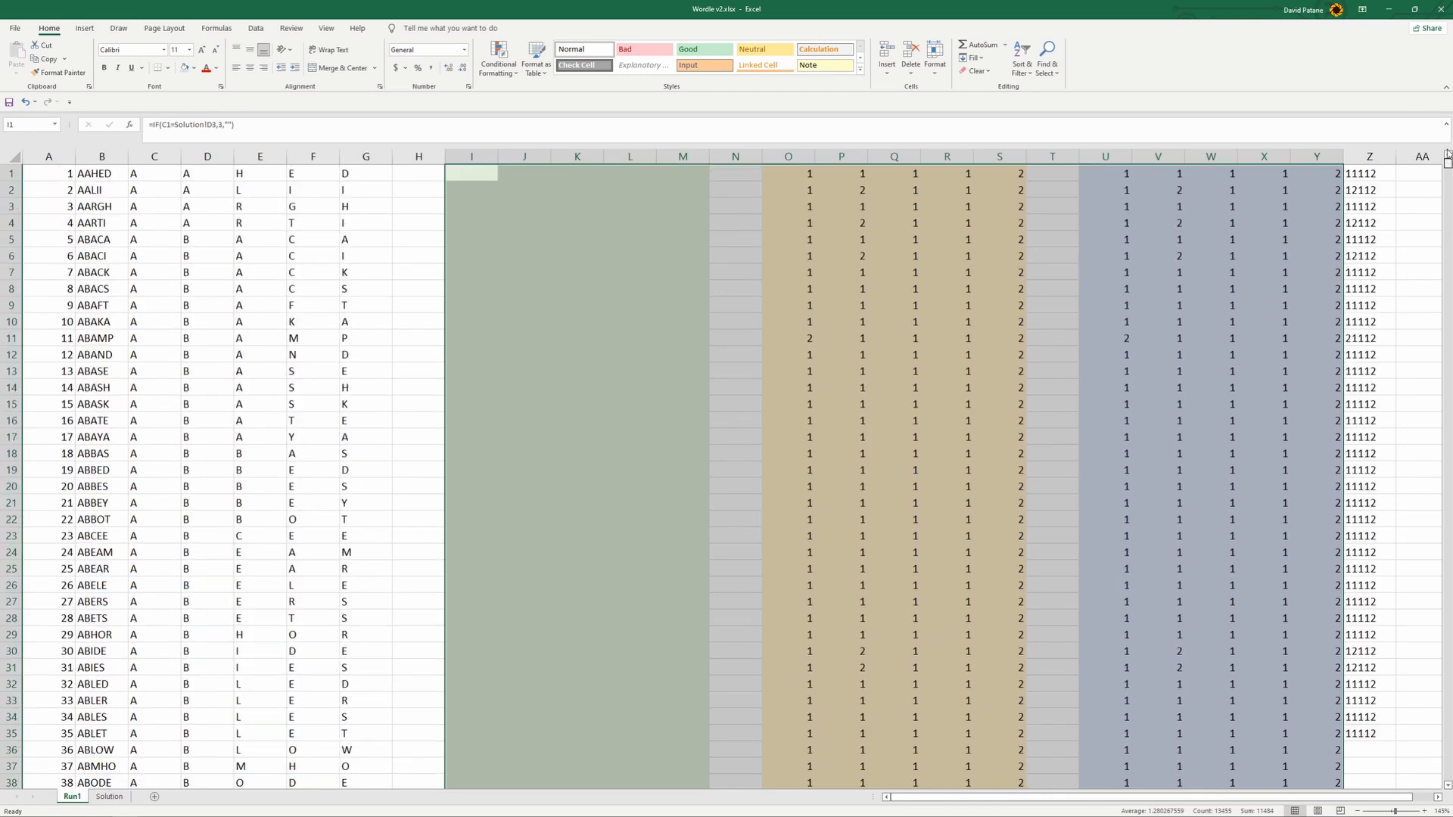
click(479, 173)
click(218, 125)
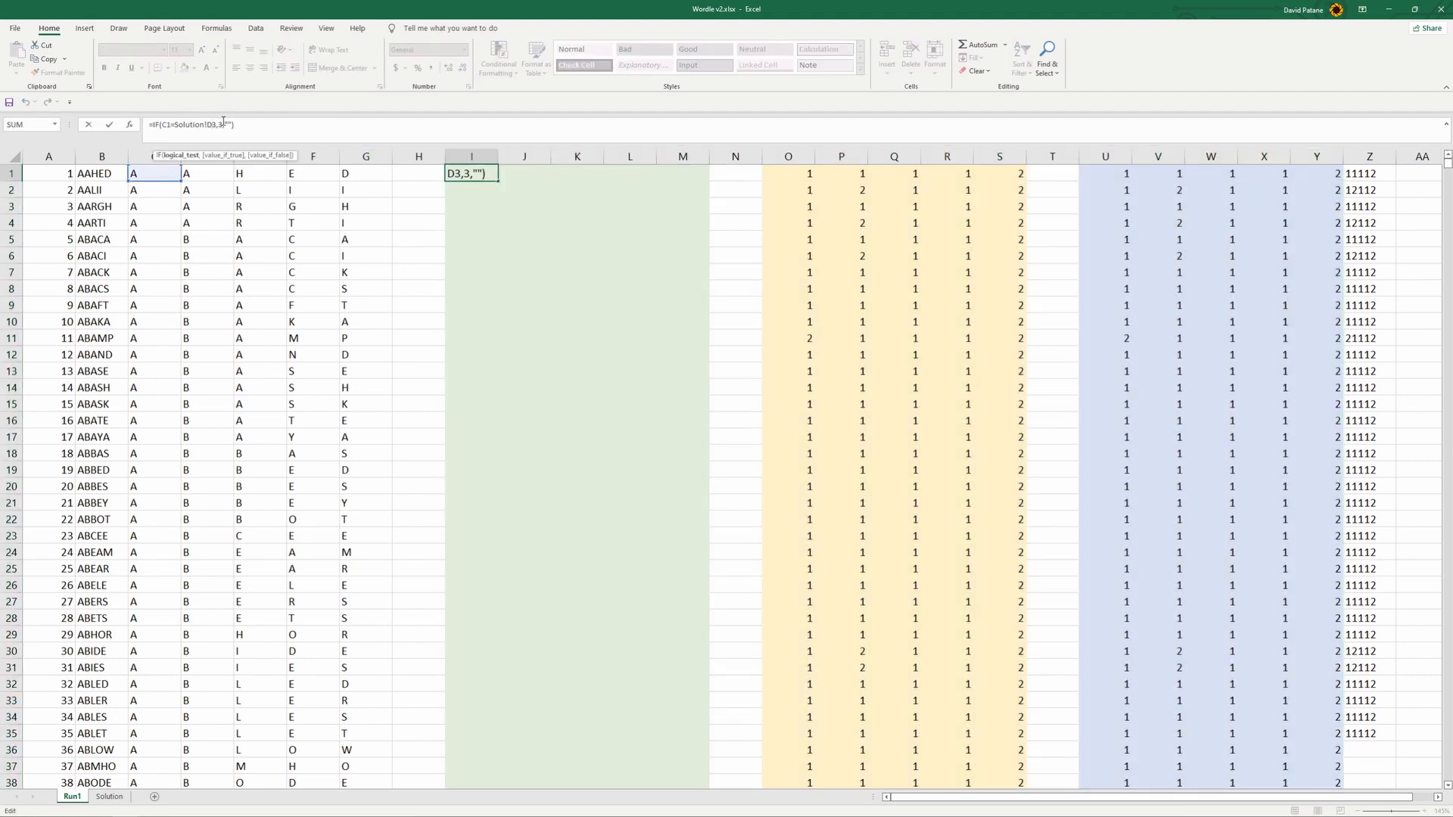
key(Escape)
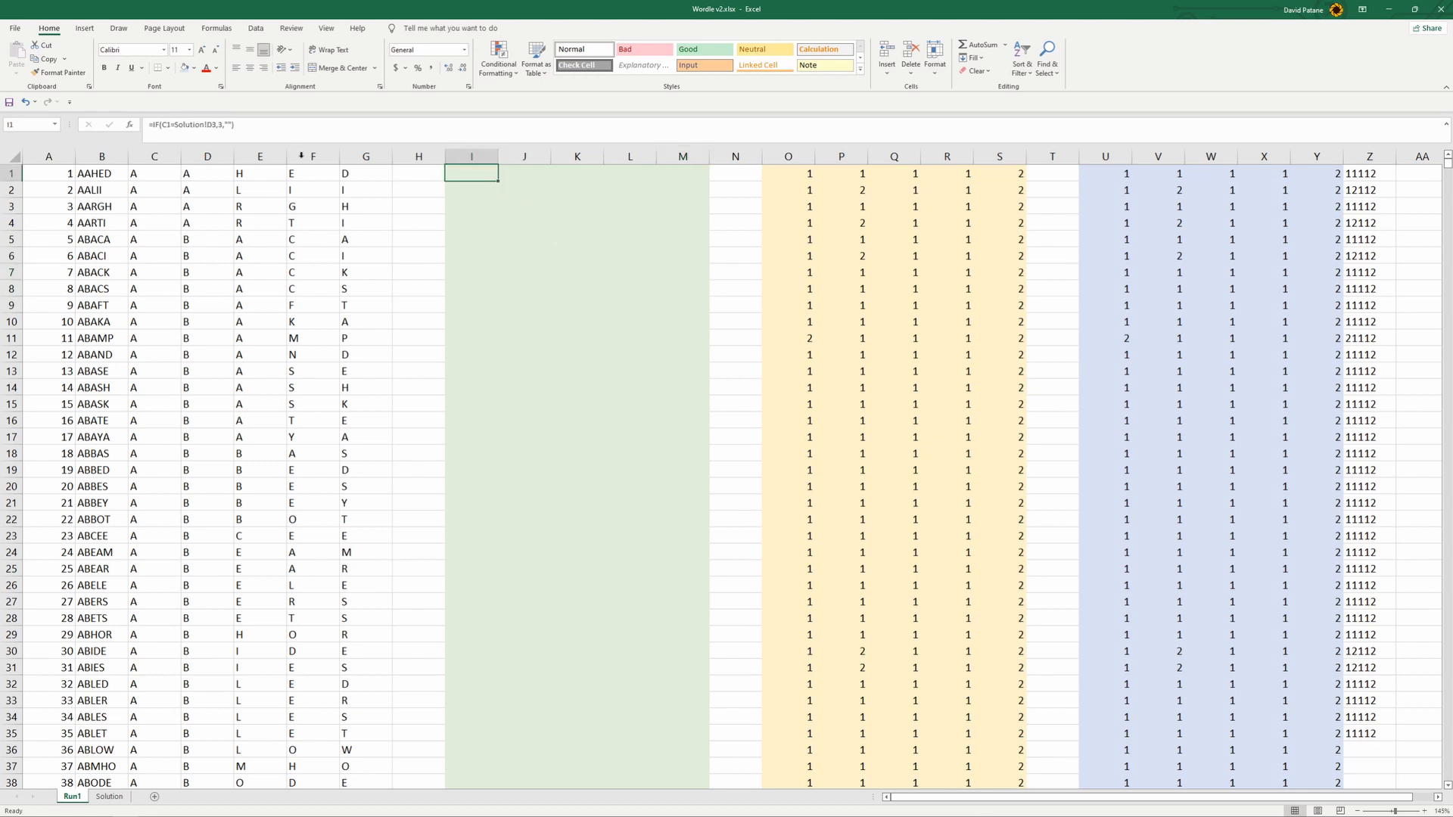
click(214, 124)
key(F4)
key(F4)
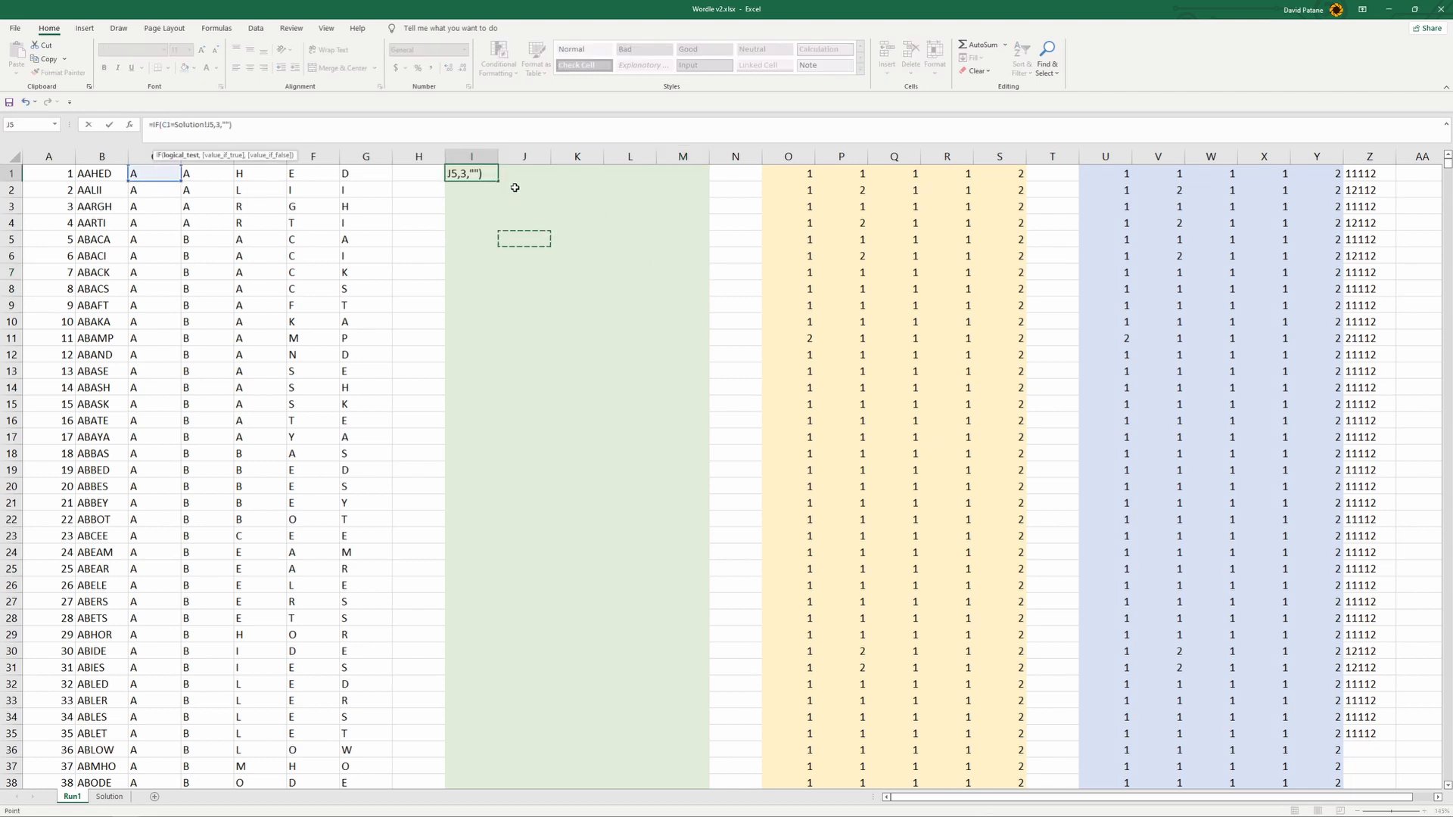
key(Escape)
- Lock the row of the Solution reference in I1's formula as D$3 and fill it across to column M and down to row 328
click(230, 127)
key(F4)
key(F4)
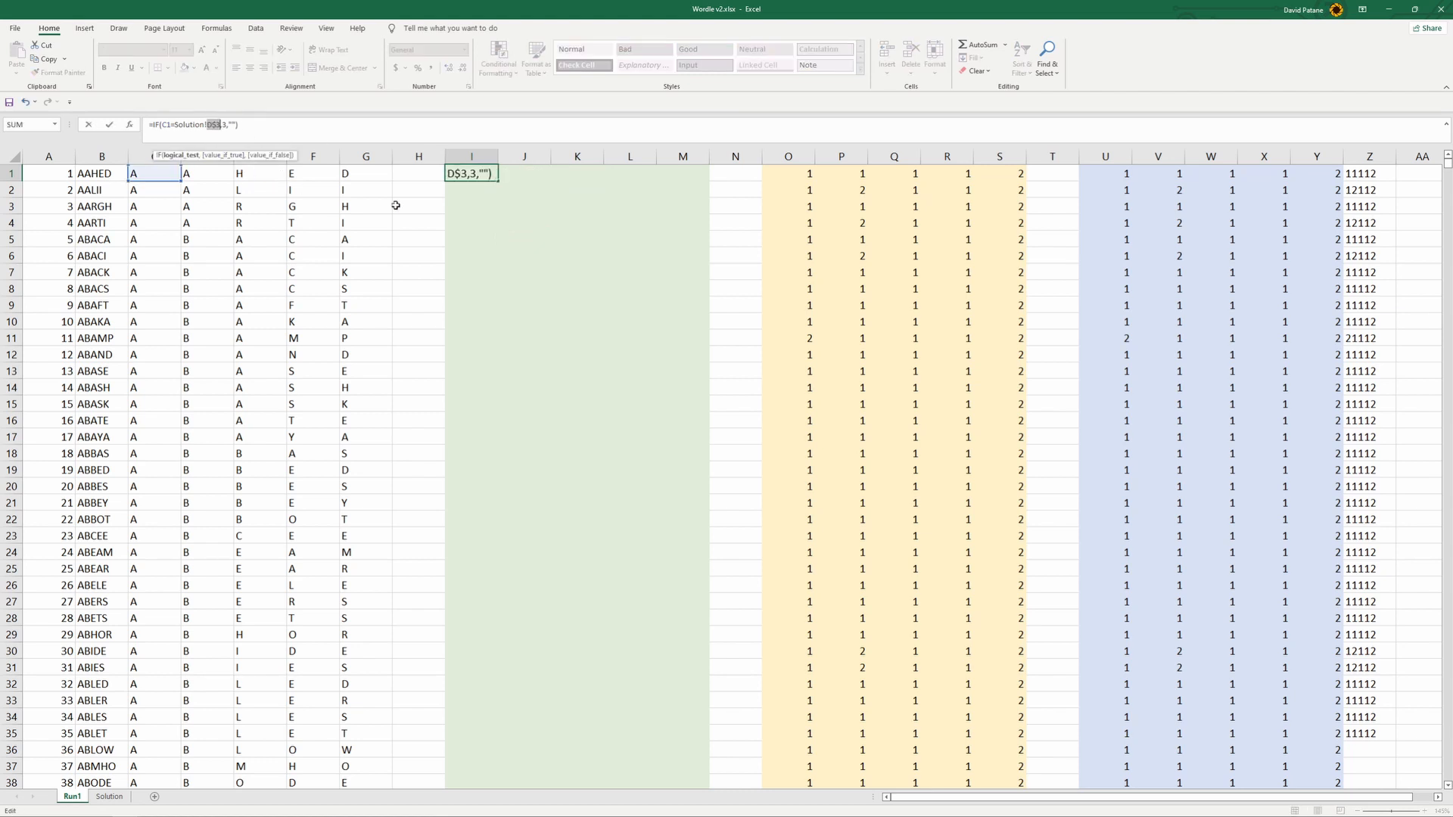
key(Return)
drag(465, 169, 708, 642)
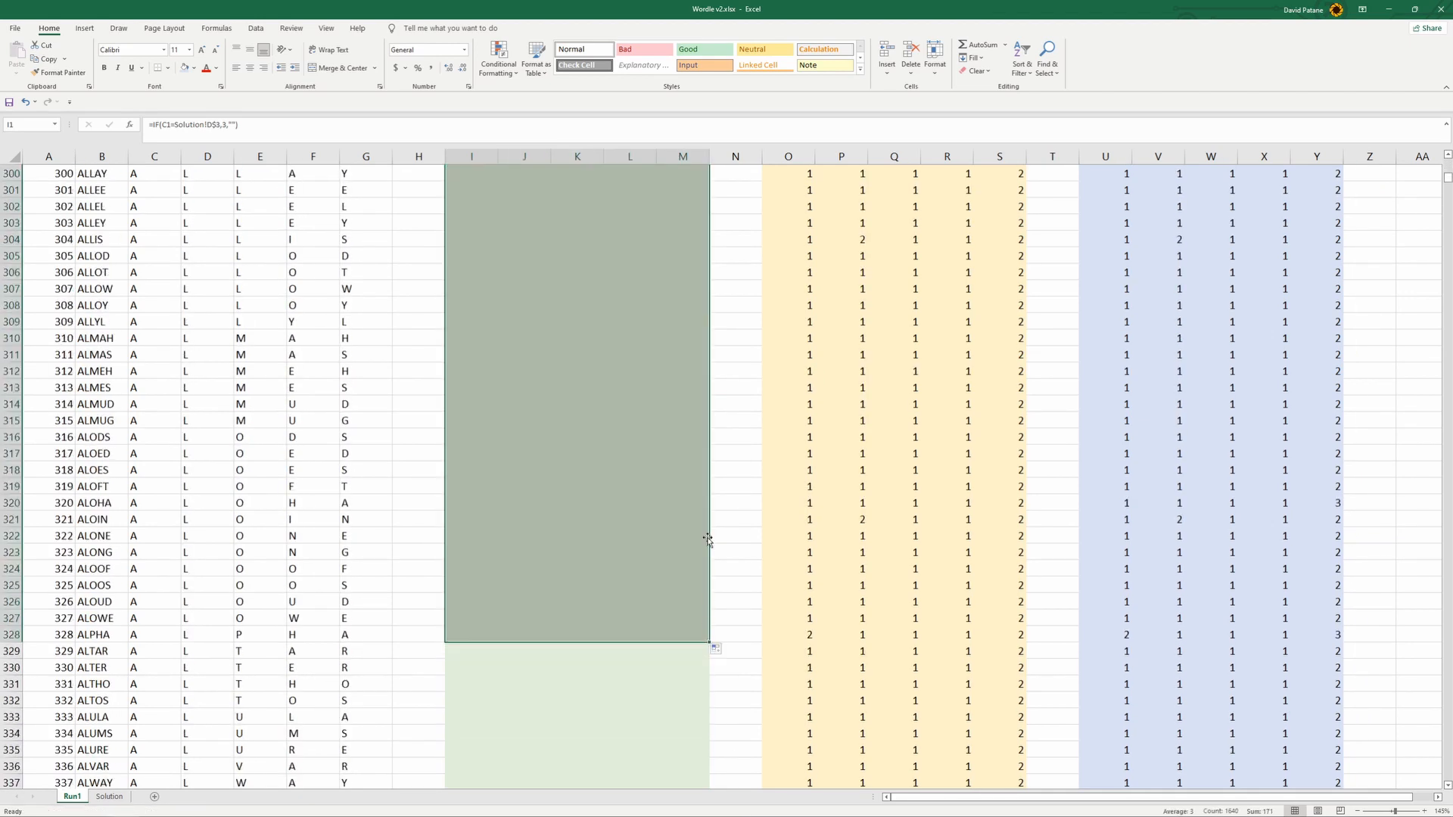
- Check the exact-match formula in M256 and the MAX formula in Y256 for the word ALAPA
scroll(707, 538, up, 16)
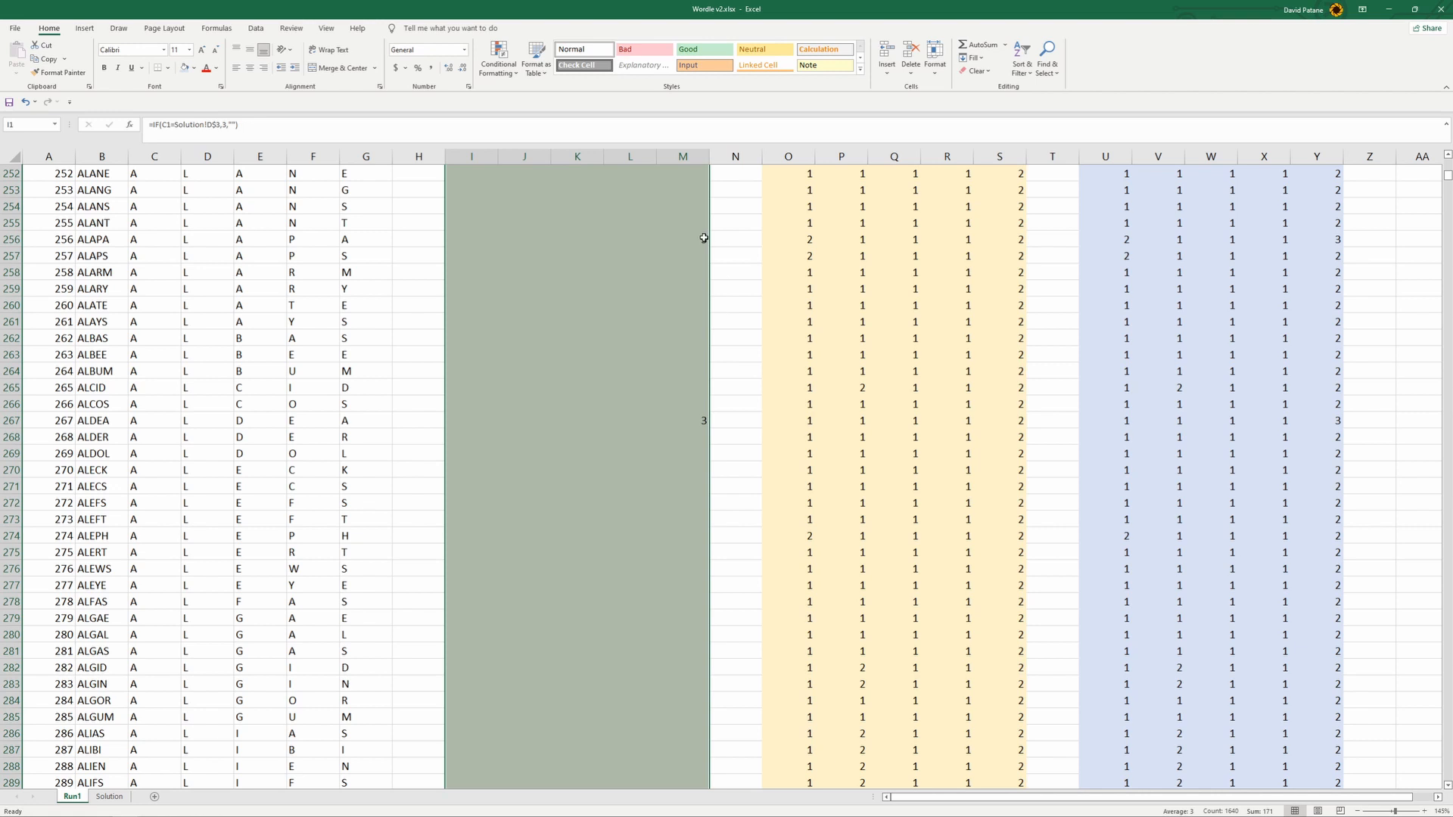
click(92, 241)
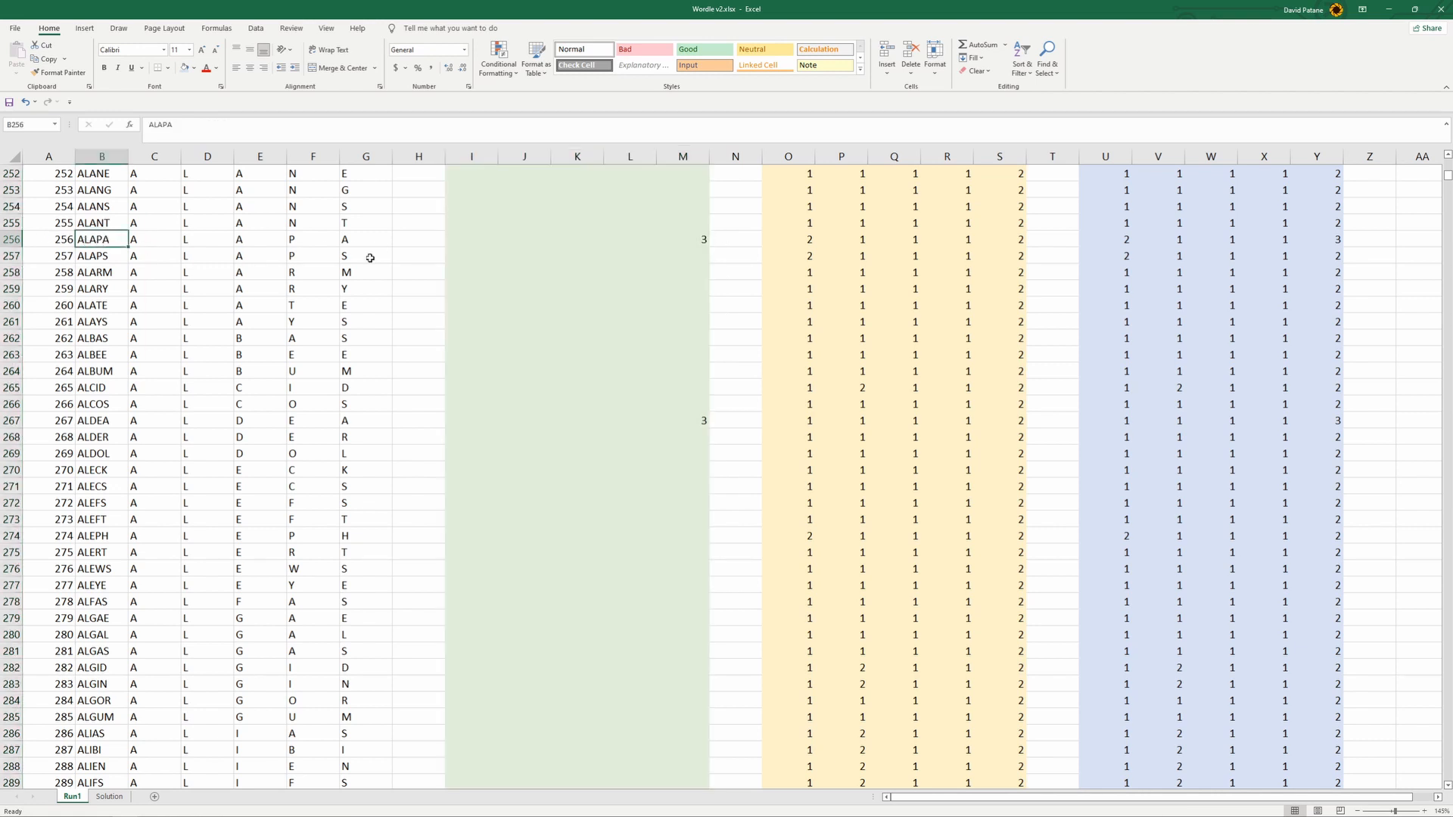
click(702, 239)
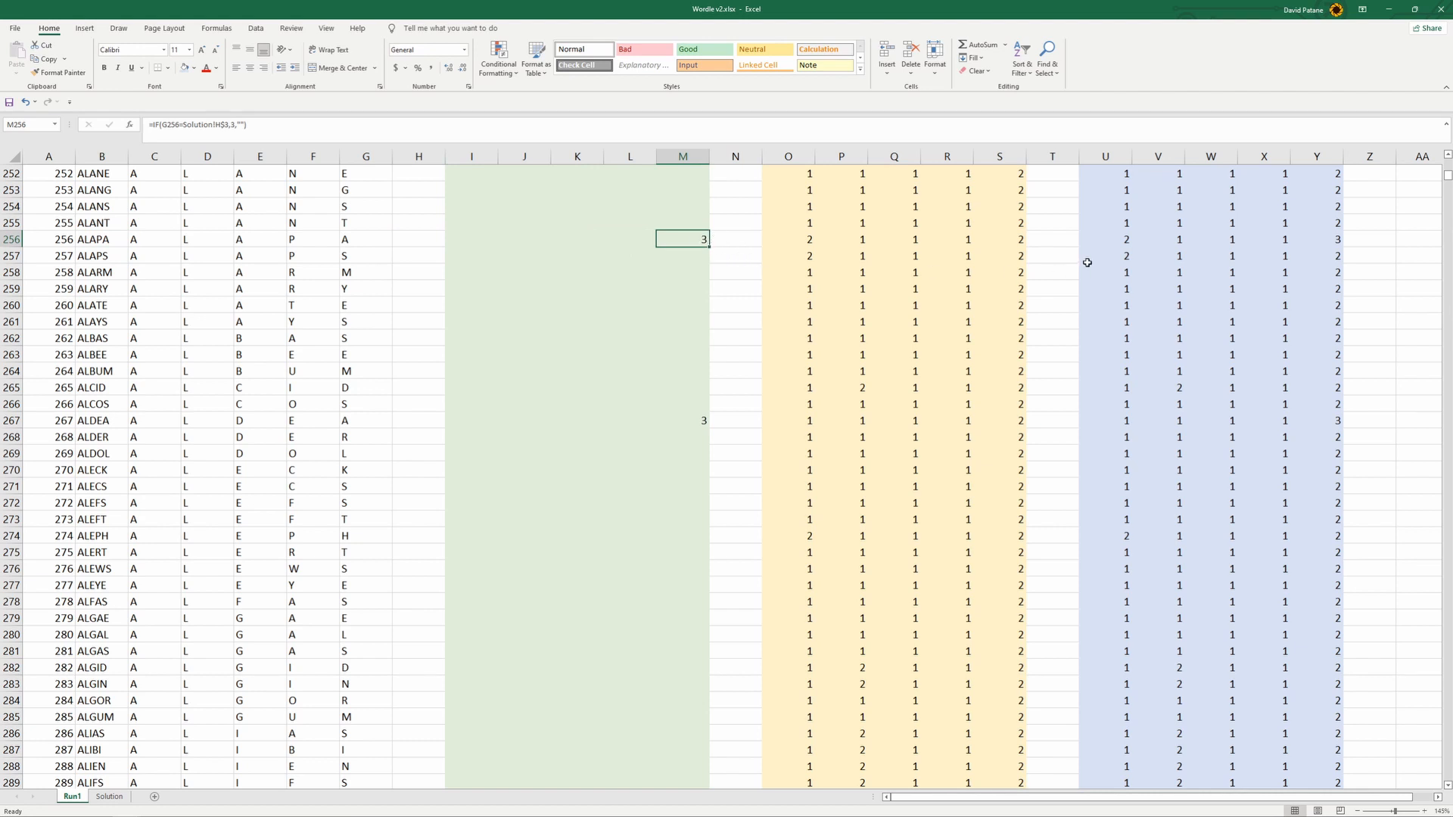
double_click(1338, 244)
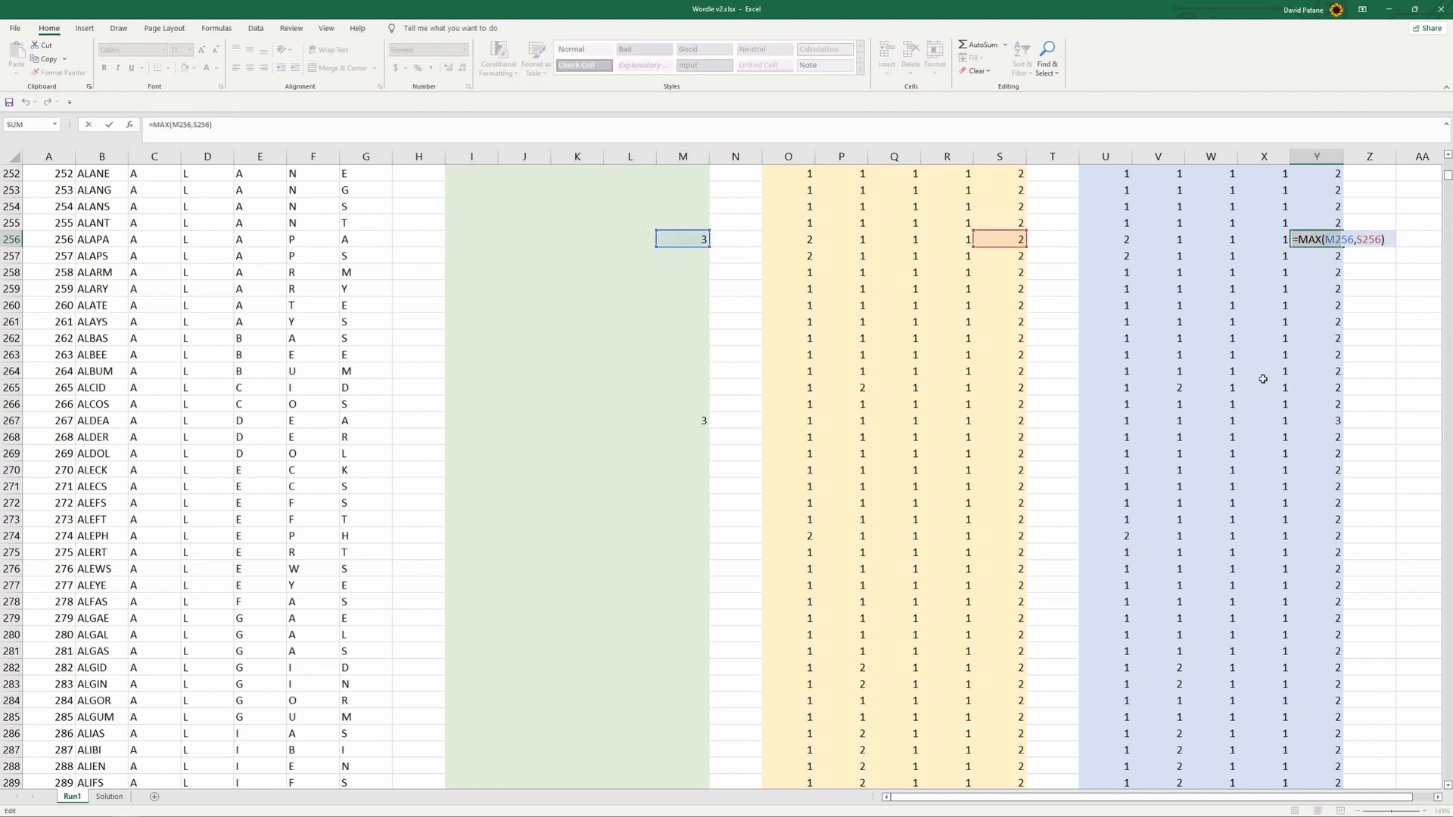
click(1375, 327)
click(1400, 312)
key(Escape)
- Examine the exact-match scores in J212:J237 and in the rows above, back up to the start of the list
scroll(868, 365, up, 15)
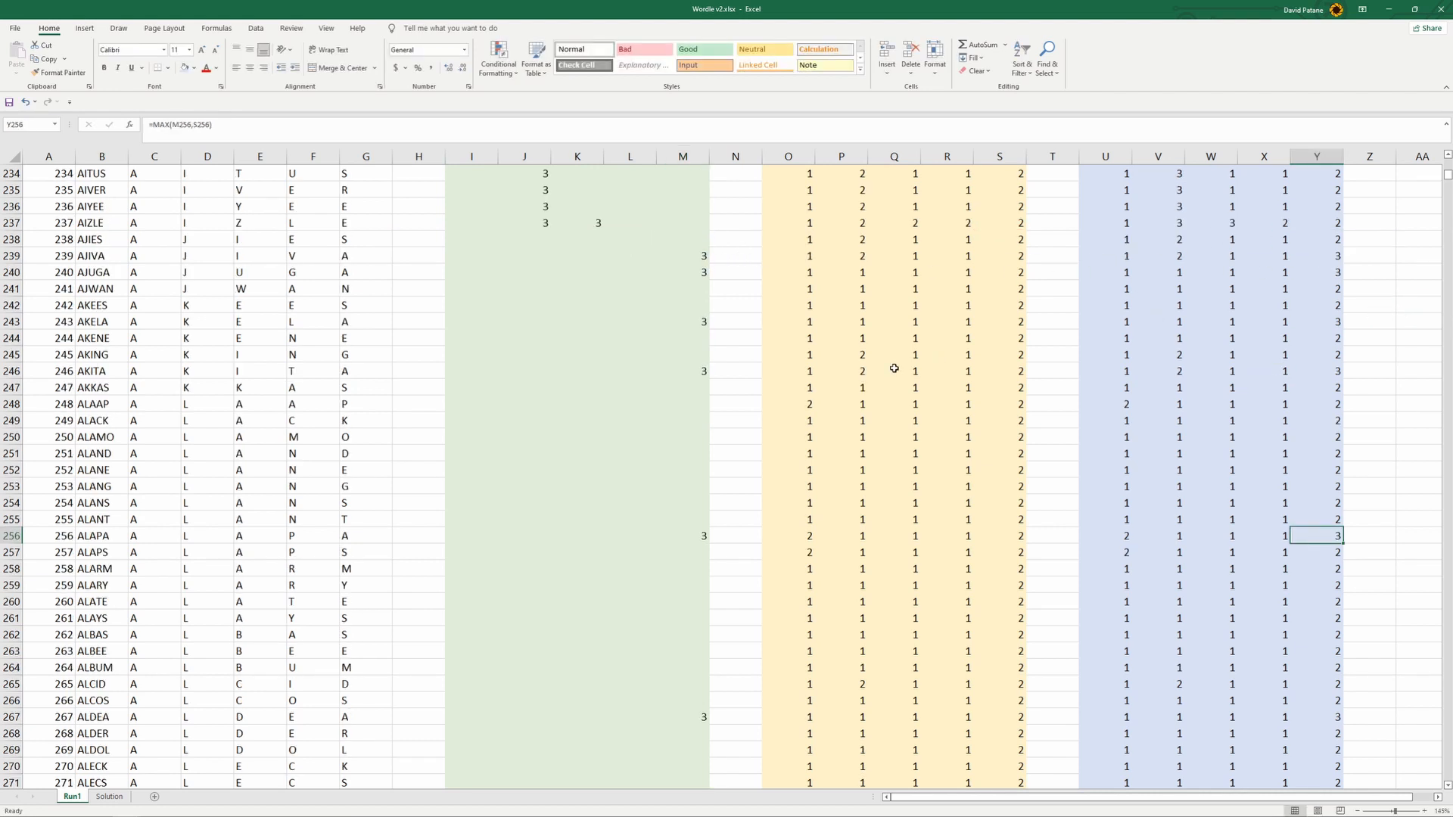
scroll(630, 259, up, 6)
scroll(558, 313, down, 5)
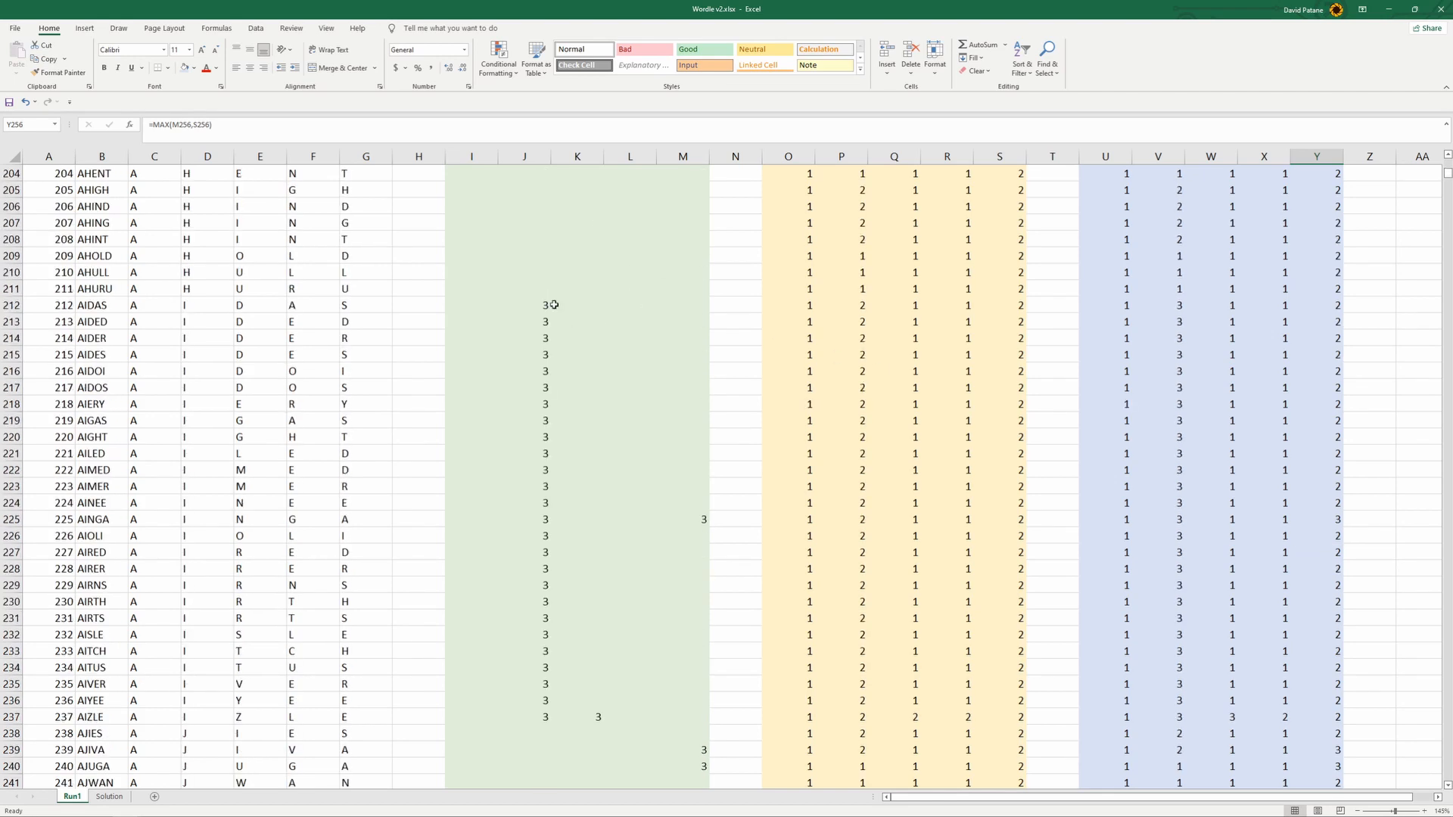
drag(535, 309, 539, 717)
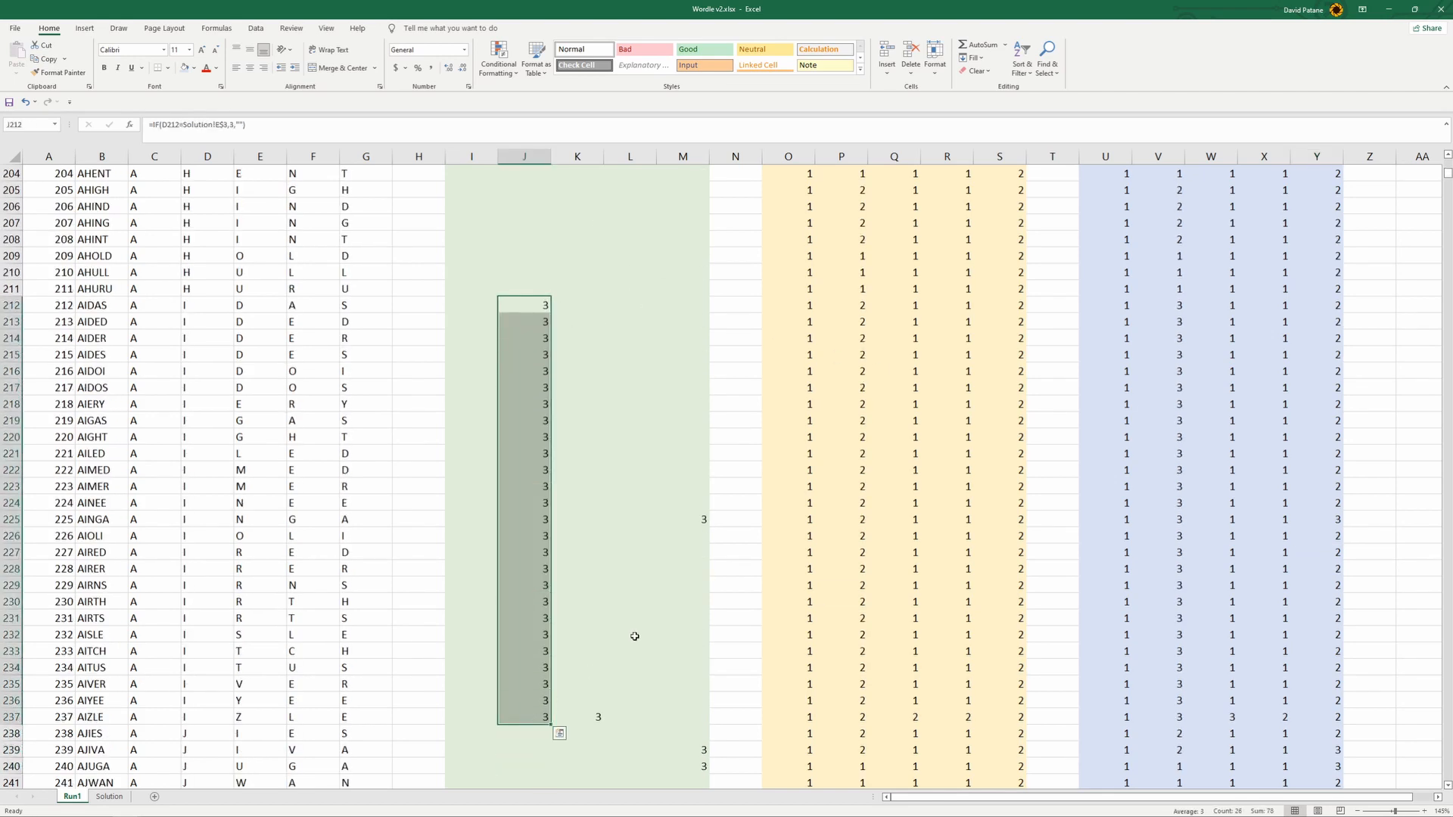
scroll(698, 477, up, 20)
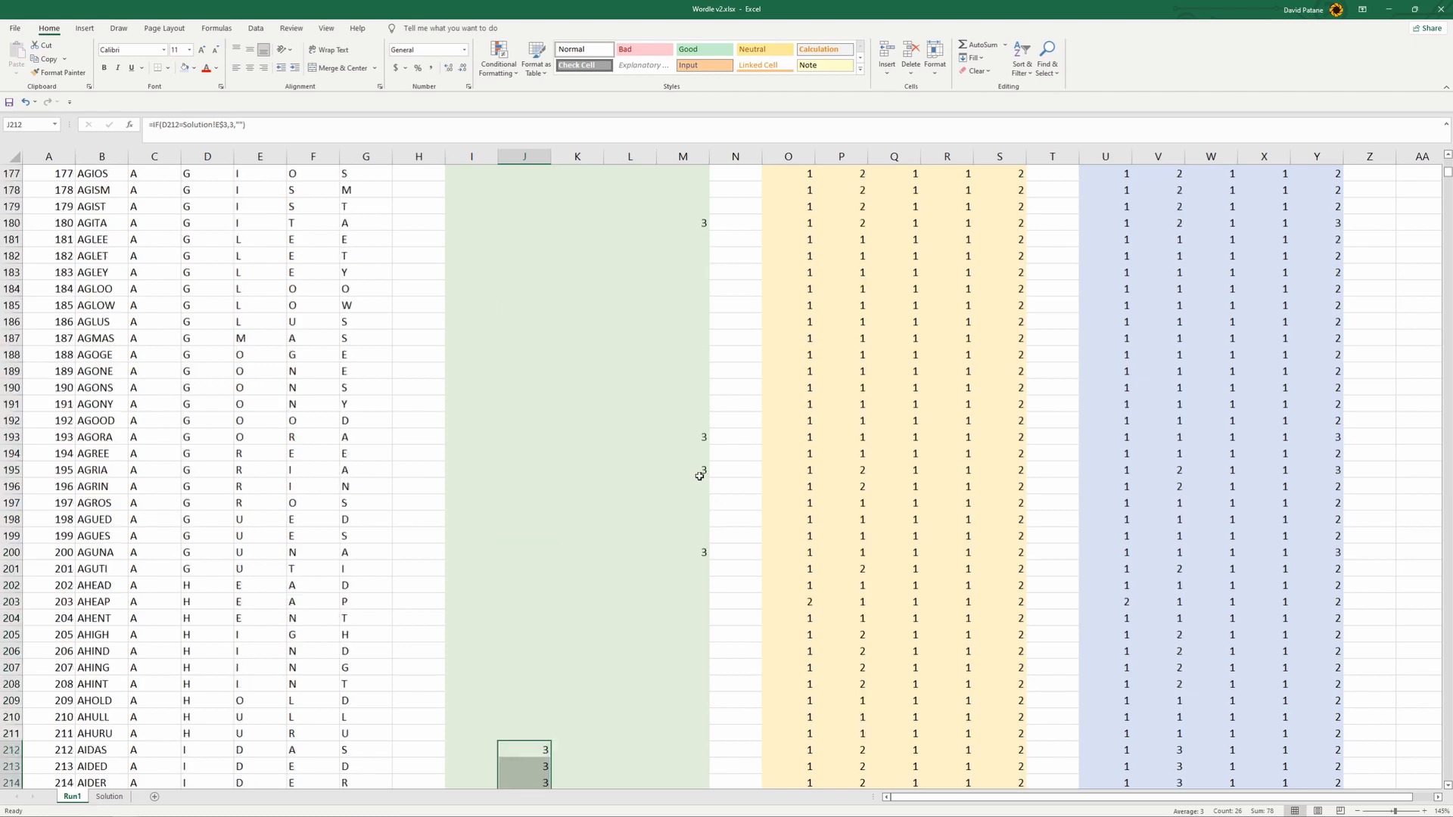
scroll(699, 477, up, 6)
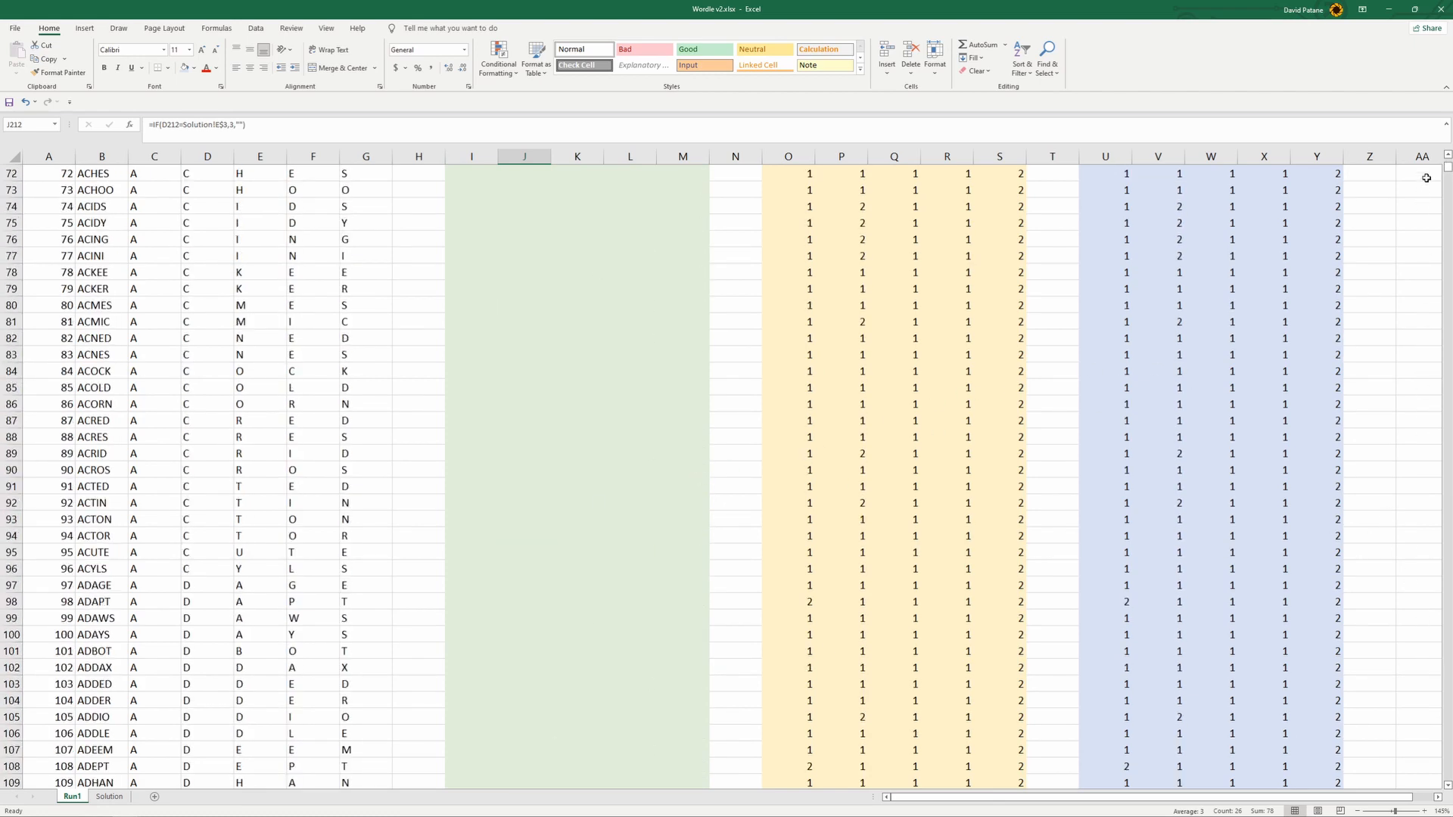
drag(1447, 170, 1448, 160)
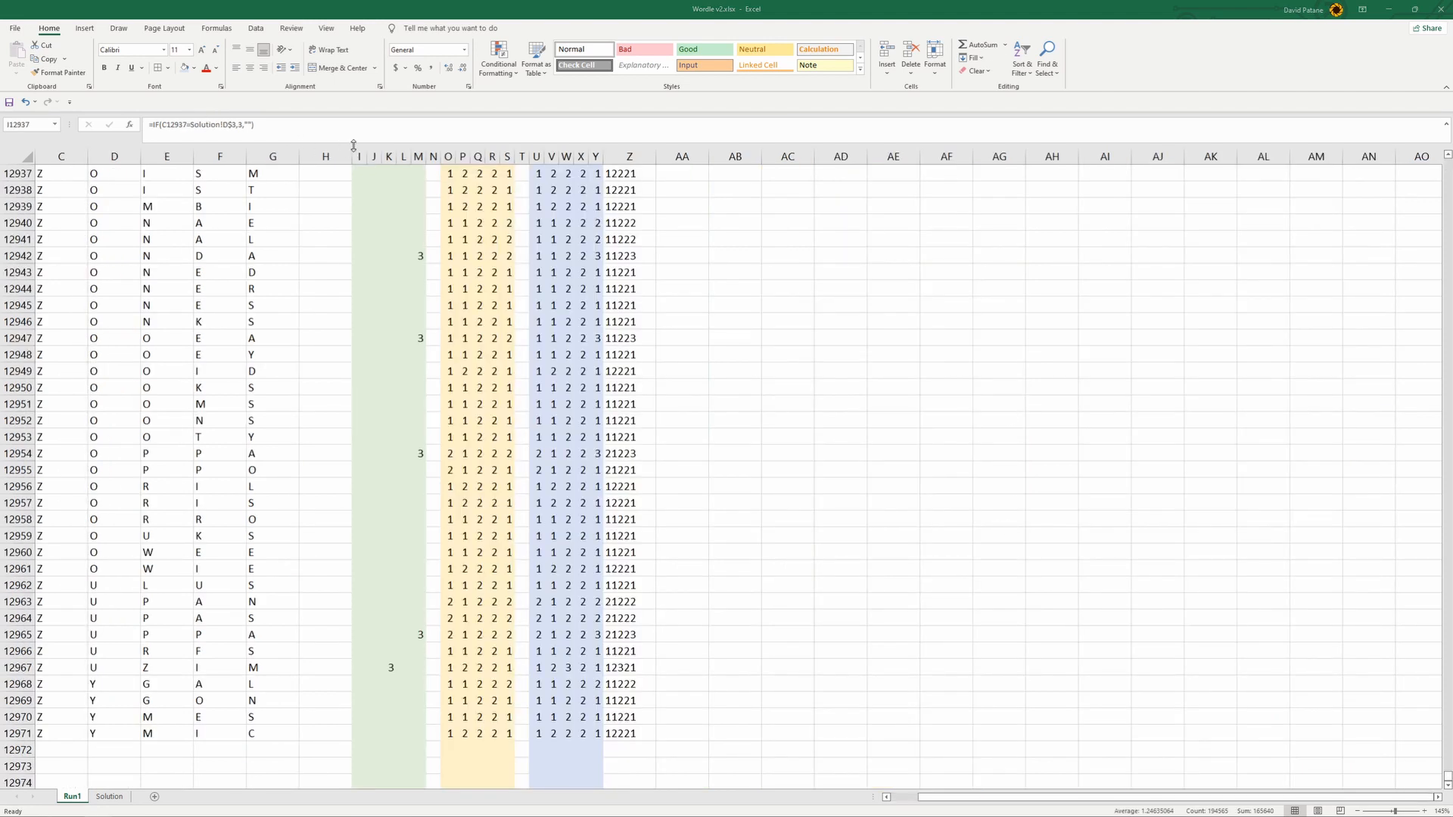
- Apply left, inside vertical and right borders to columns I through Y on Run1
click(360, 160)
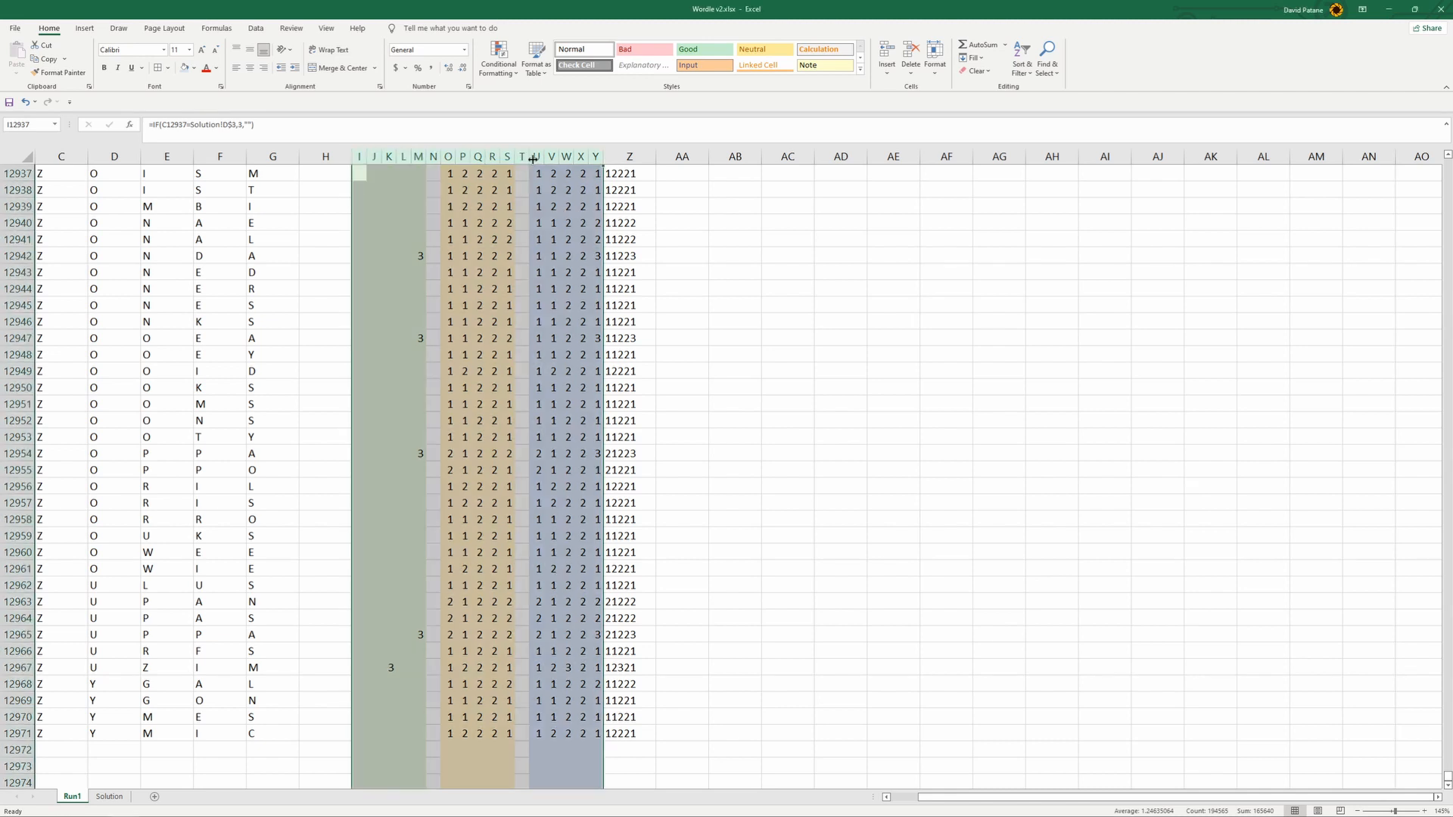
click(170, 69)
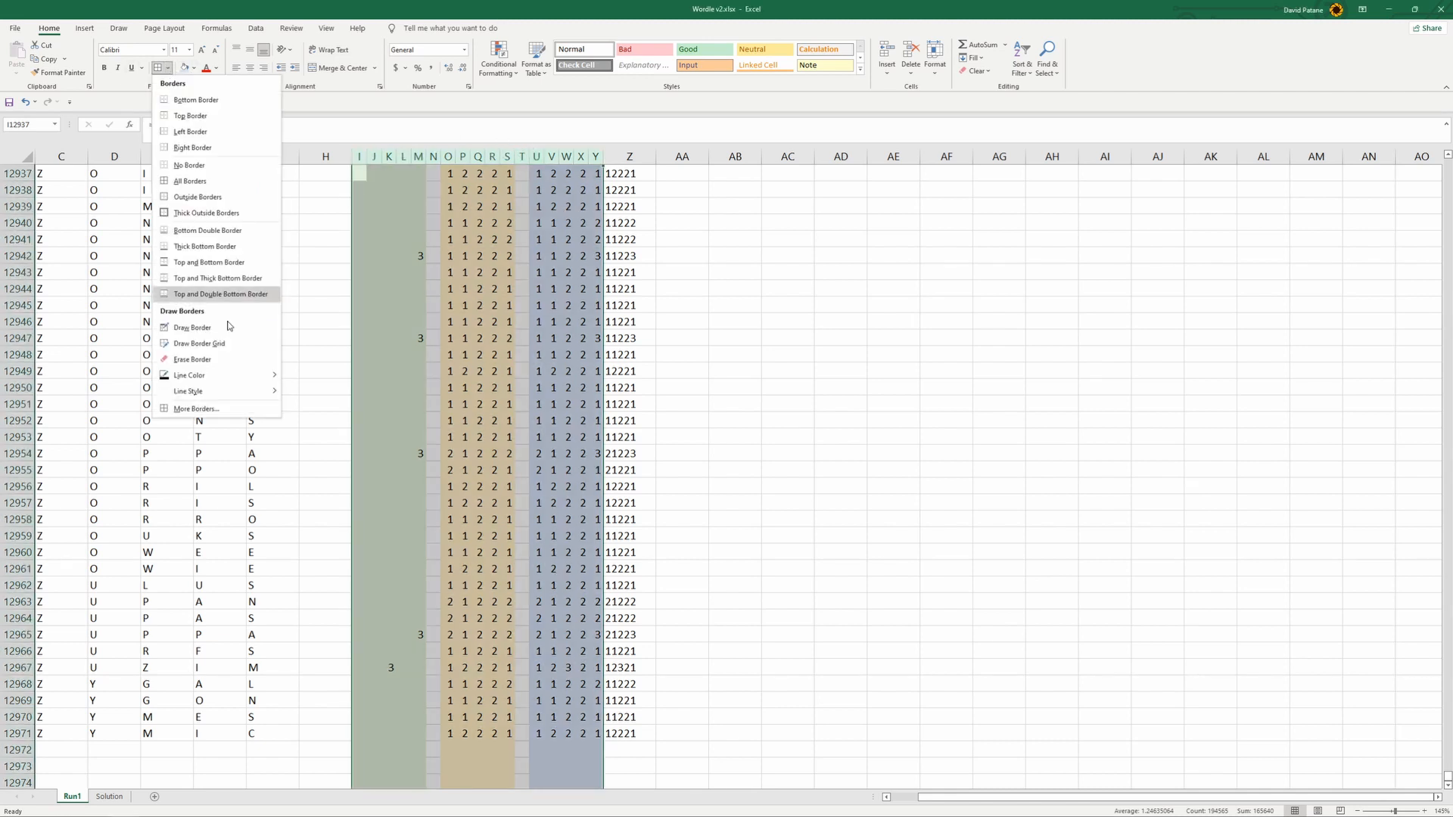
click(227, 407)
click(572, 338)
click(572, 366)
click(564, 335)
click(611, 348)
click(536, 347)
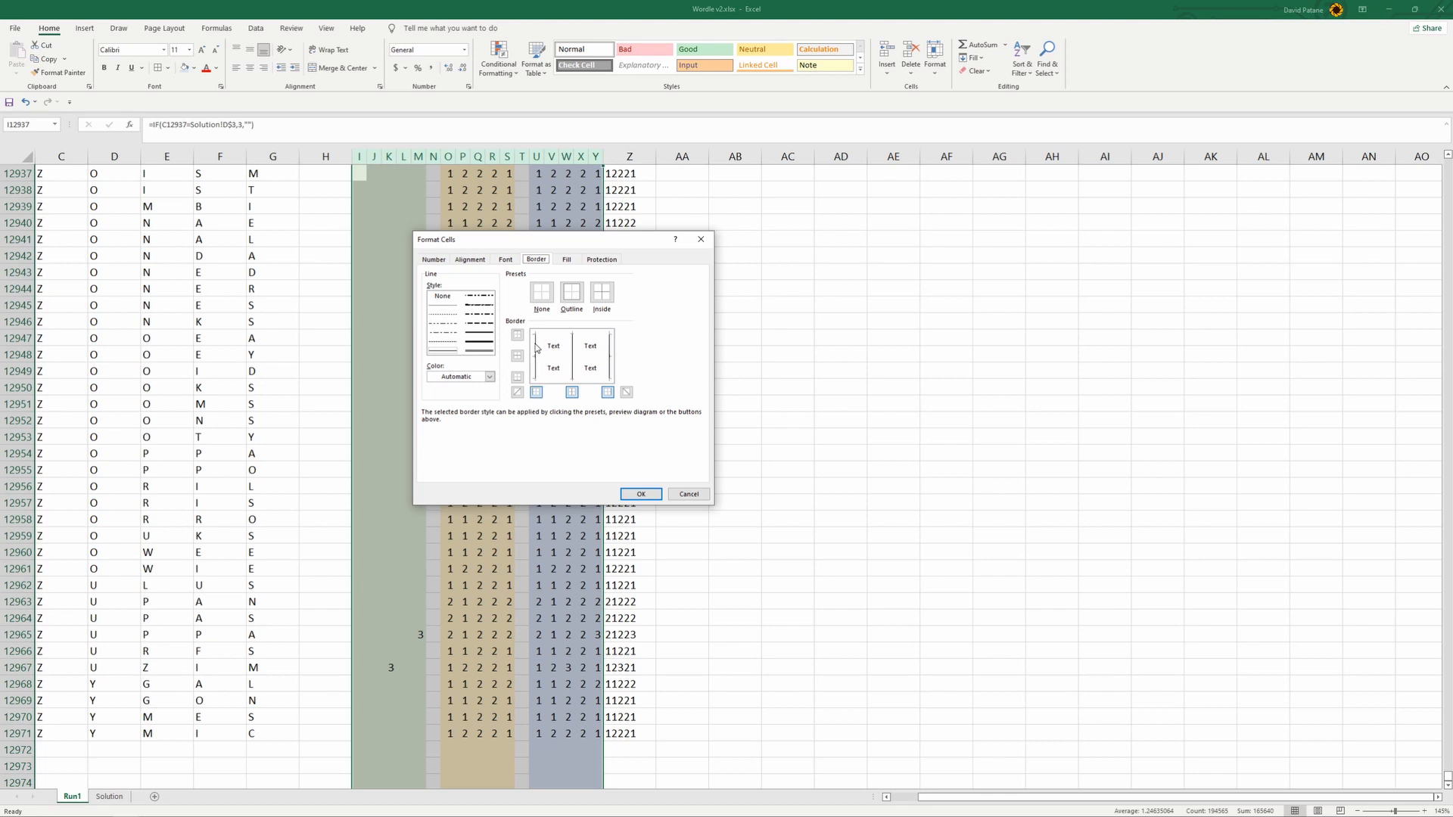
click(640, 494)
click(745, 473)
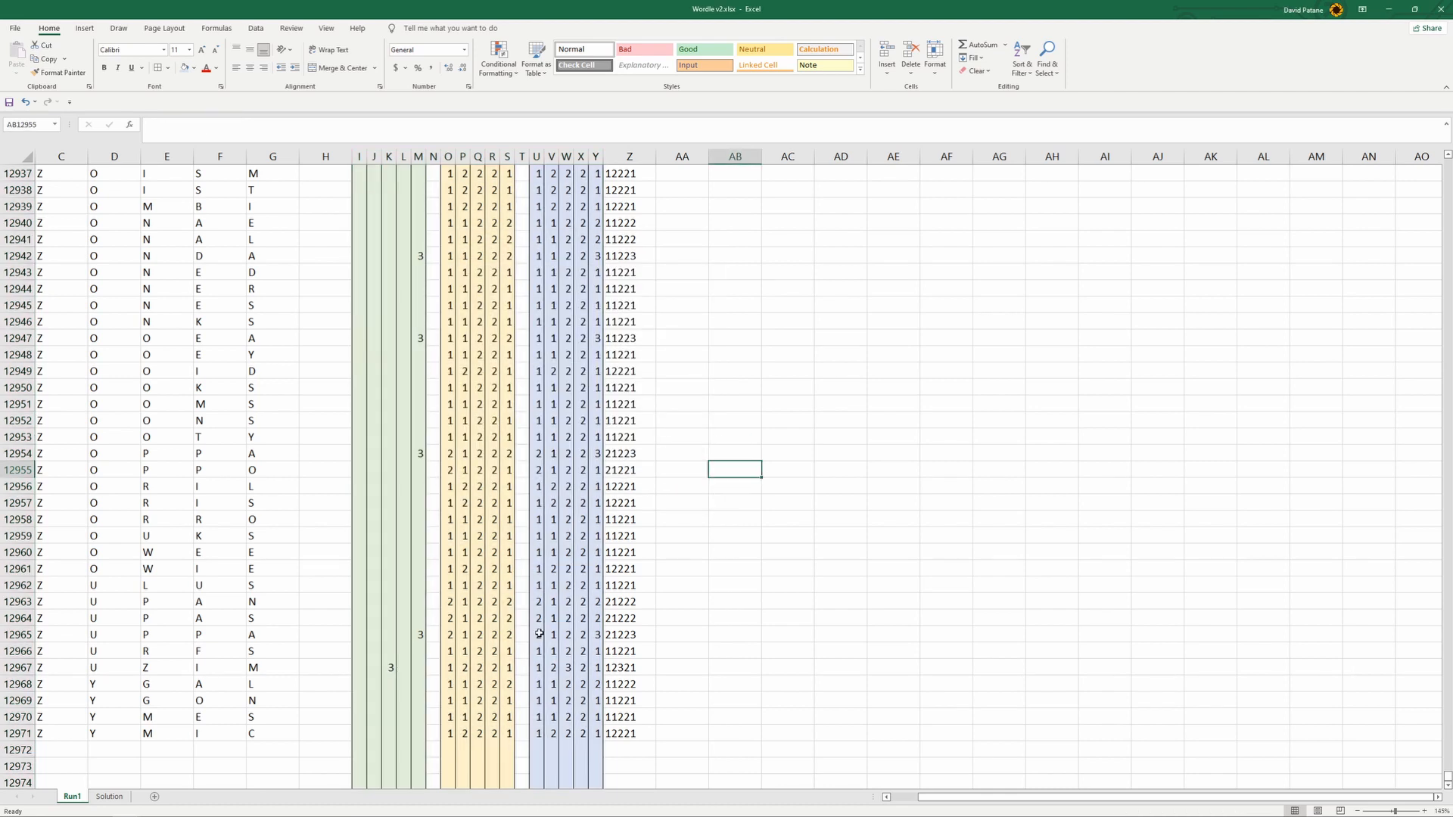
- Check the CONCATENATE formula in Z12940 near the end of the word list
click(643, 227)
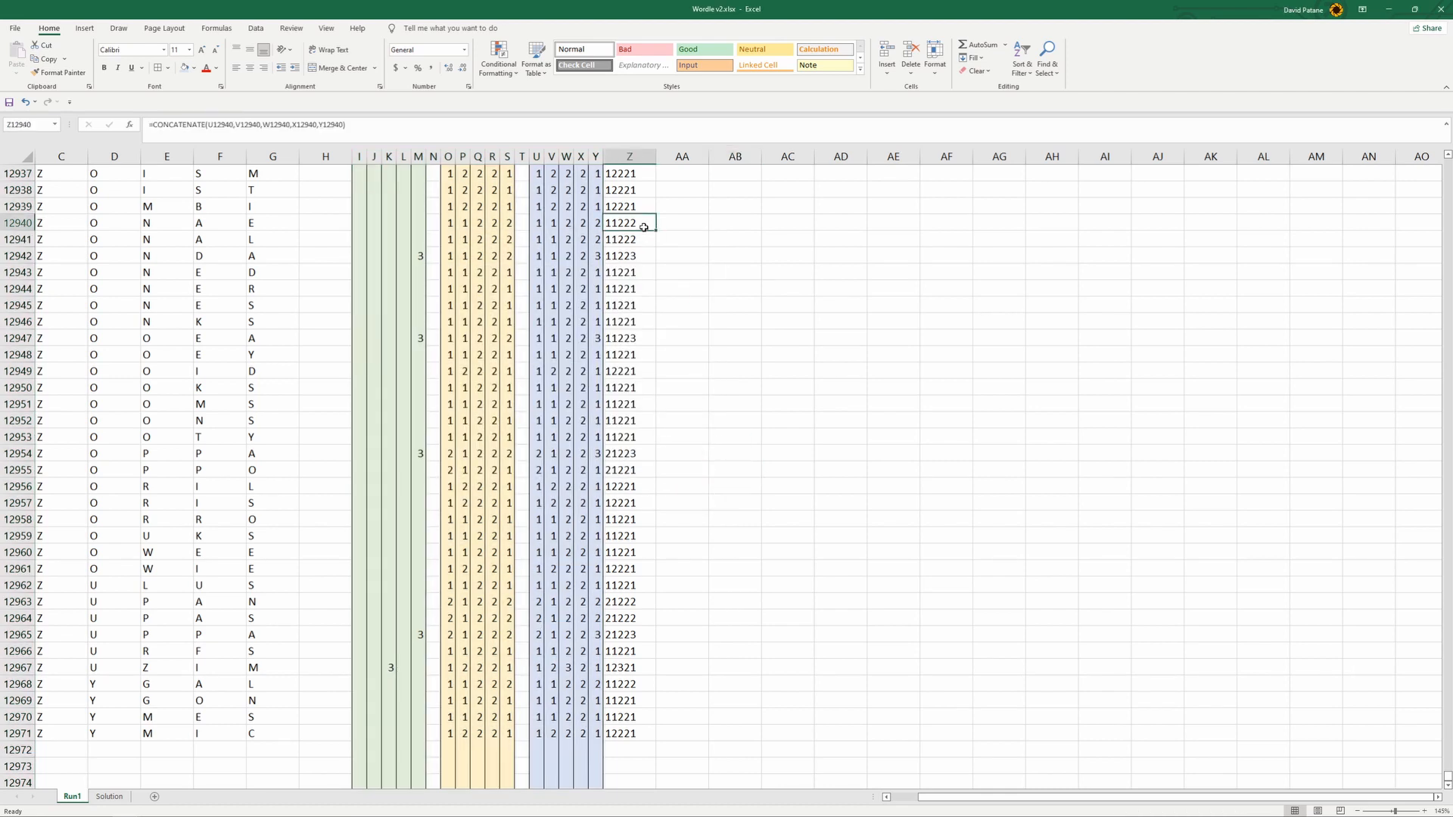
click(742, 484)
scroll(744, 483, up, 8)
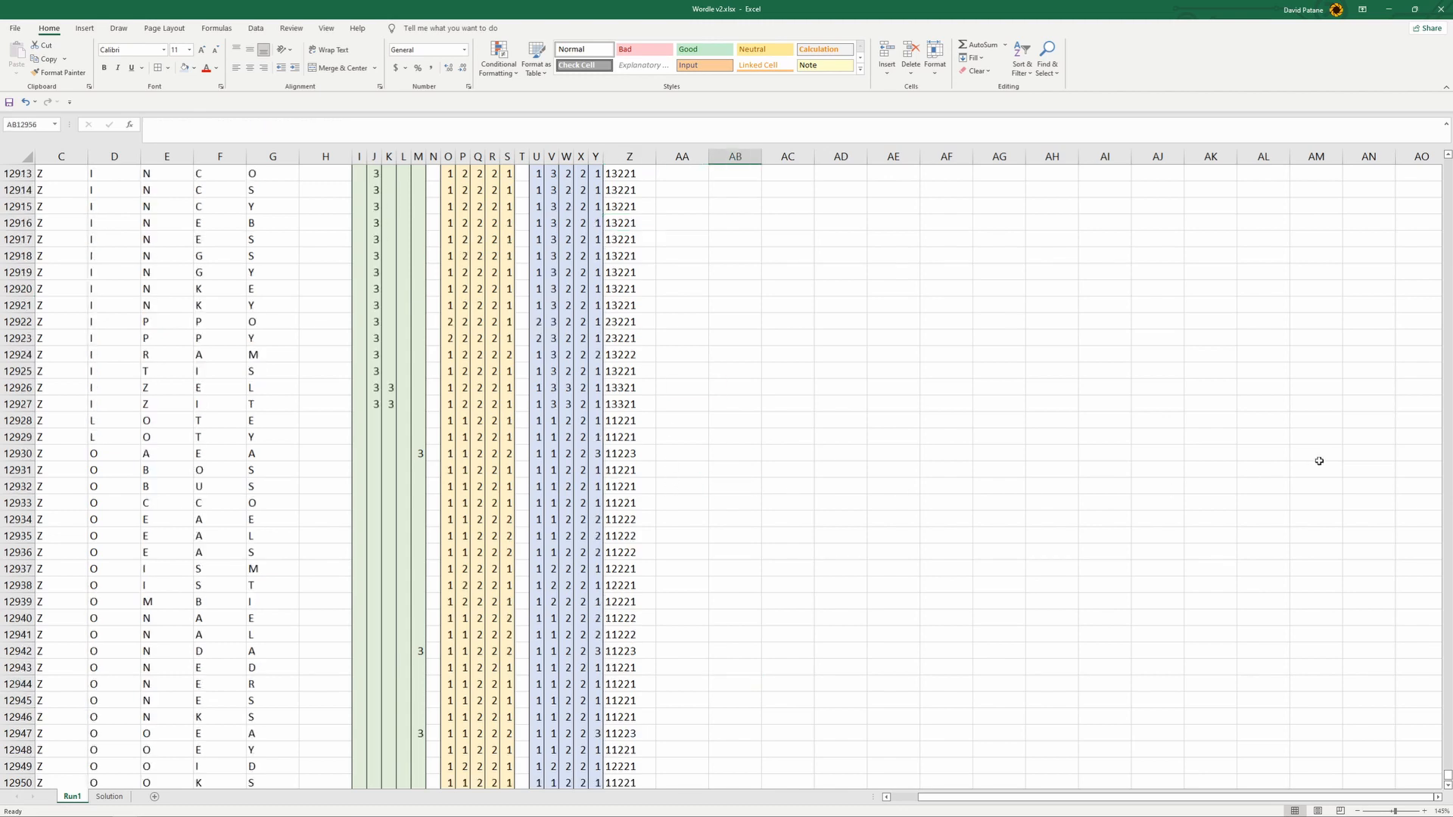
drag(1447, 777, 1439, 160)
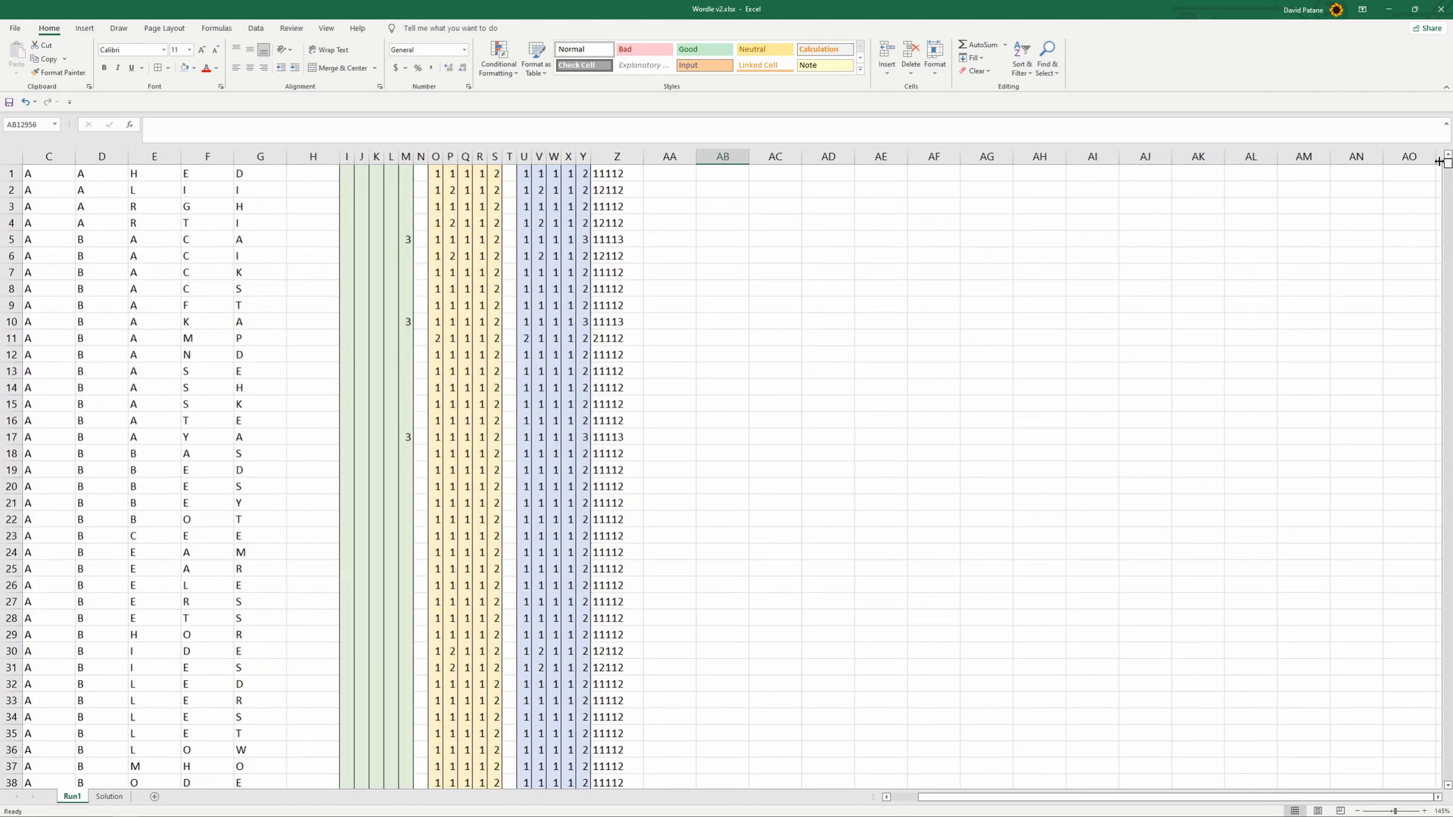
- Start an IF formula in AB1 of Run1 that tests whether Z1 equals I4 on the Solution sheet
click(674, 175)
click(736, 176)
click(682, 175)
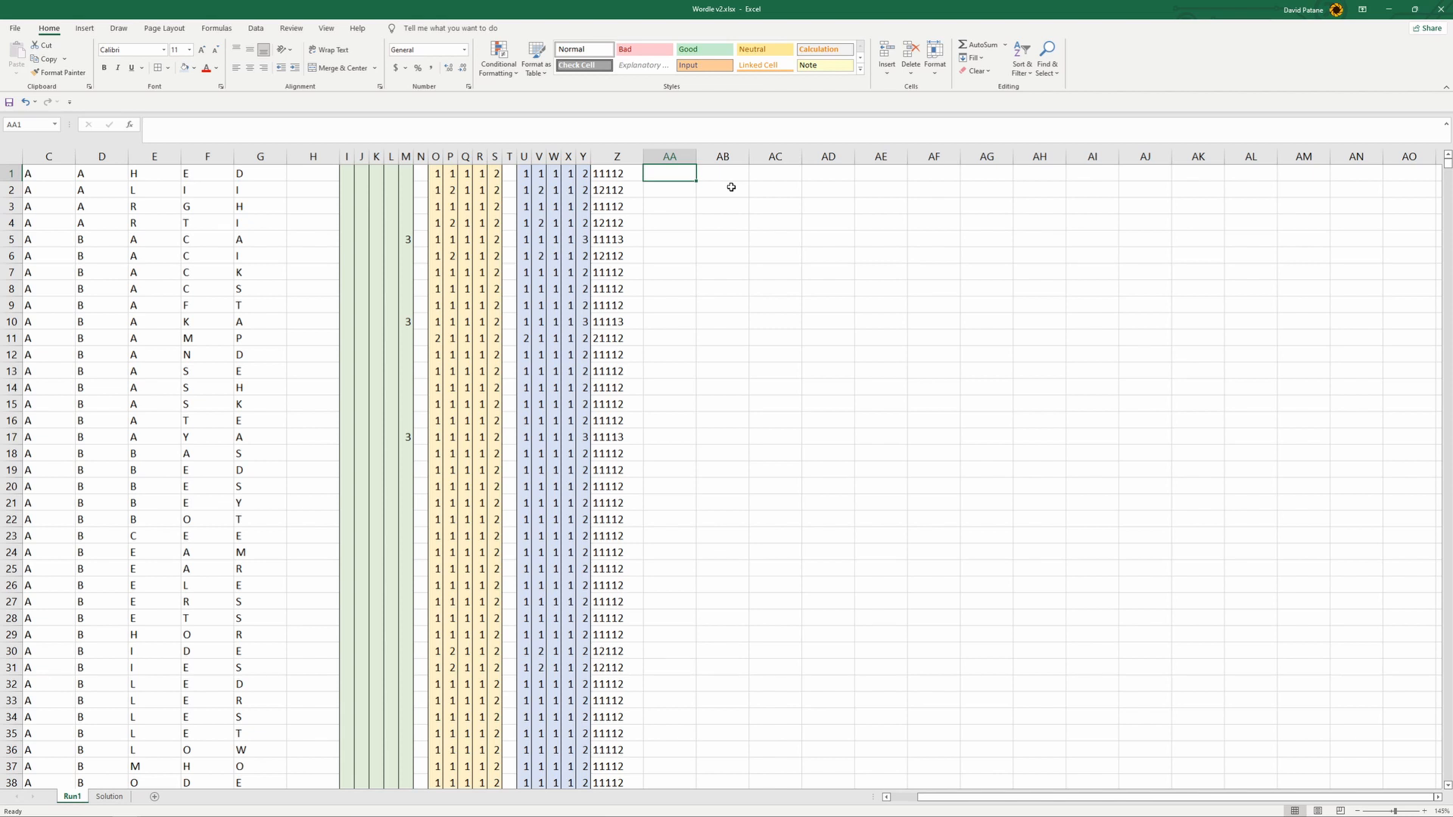
key(Right)
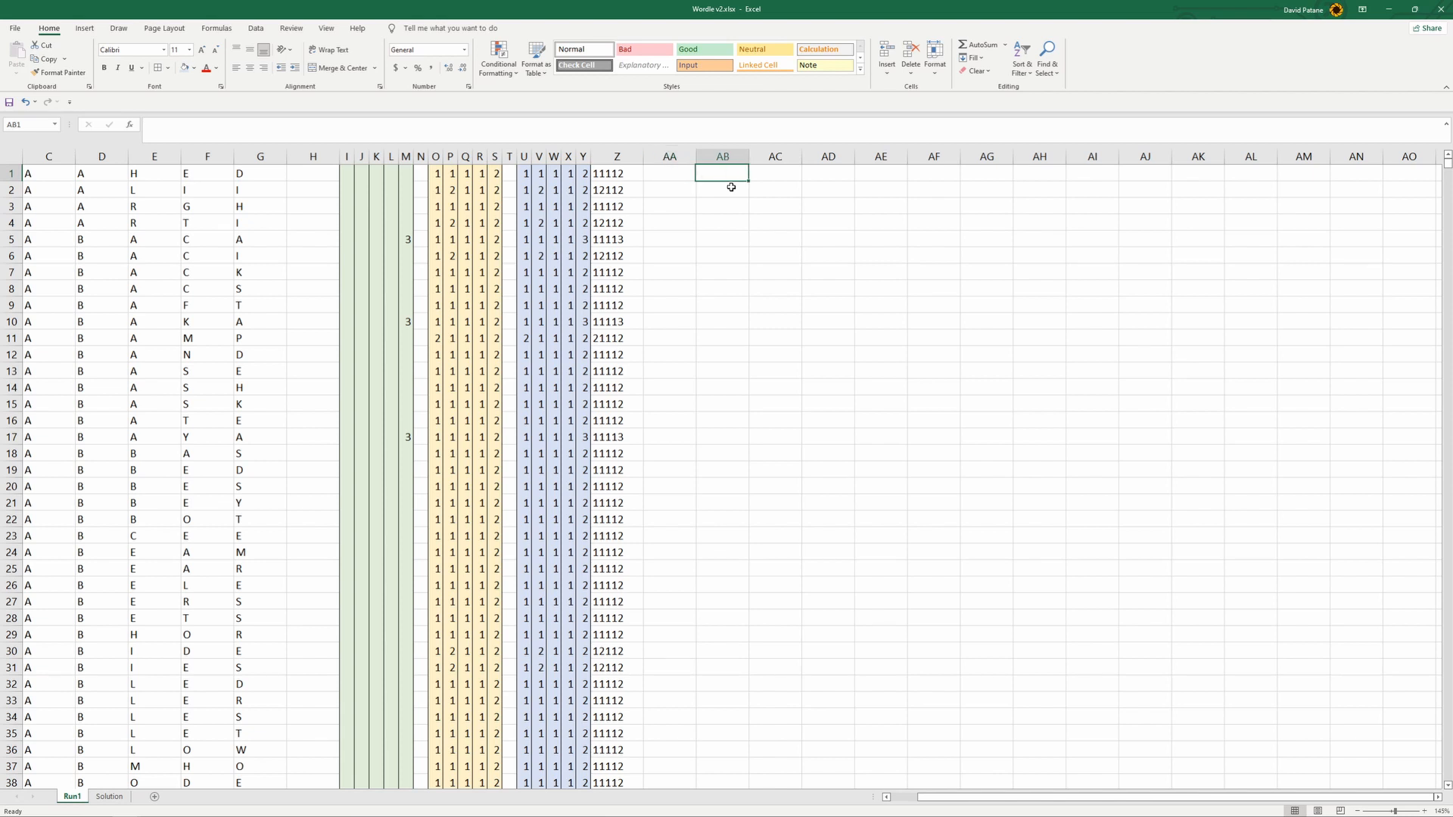
text(=)
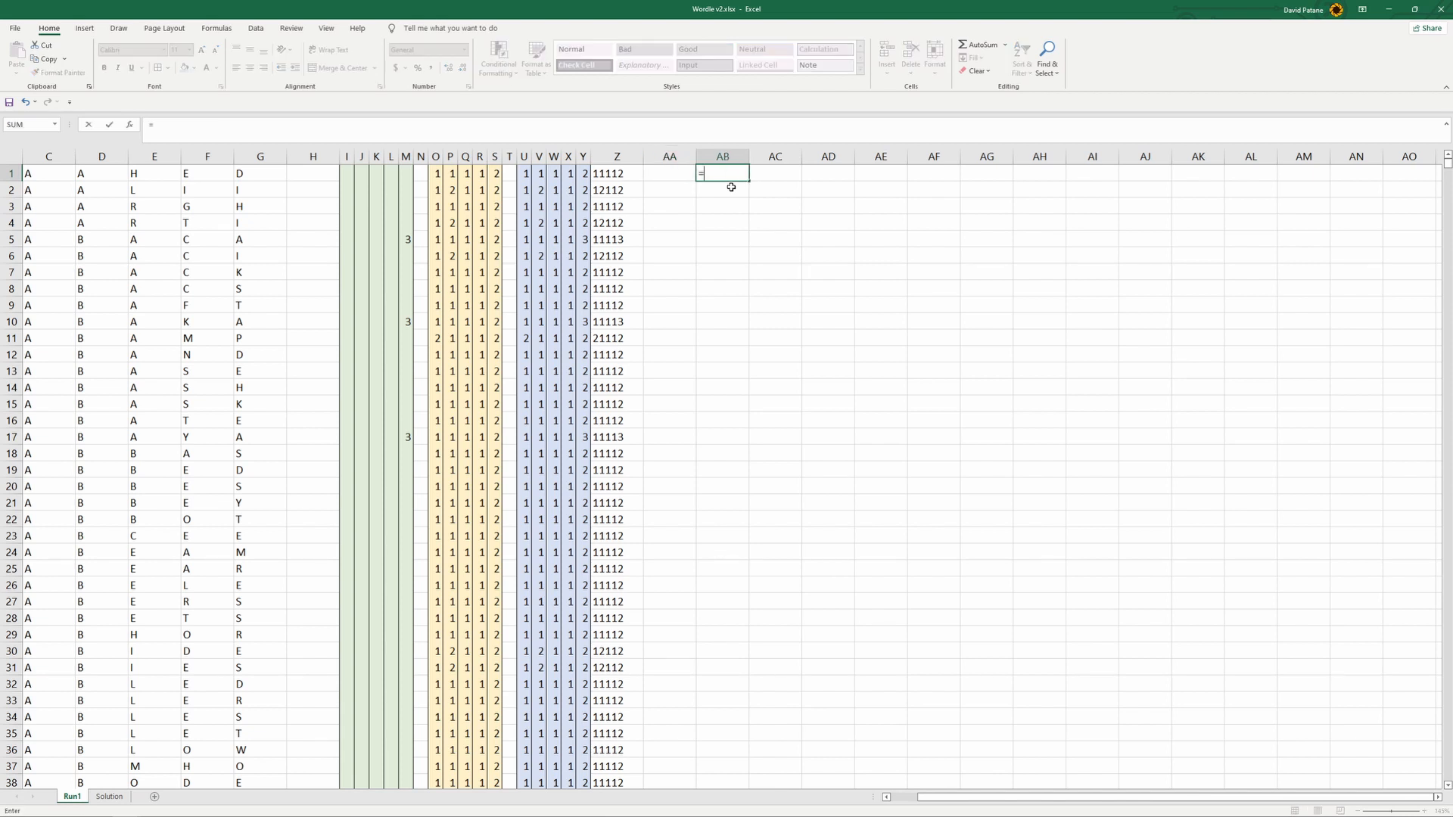
text(if()
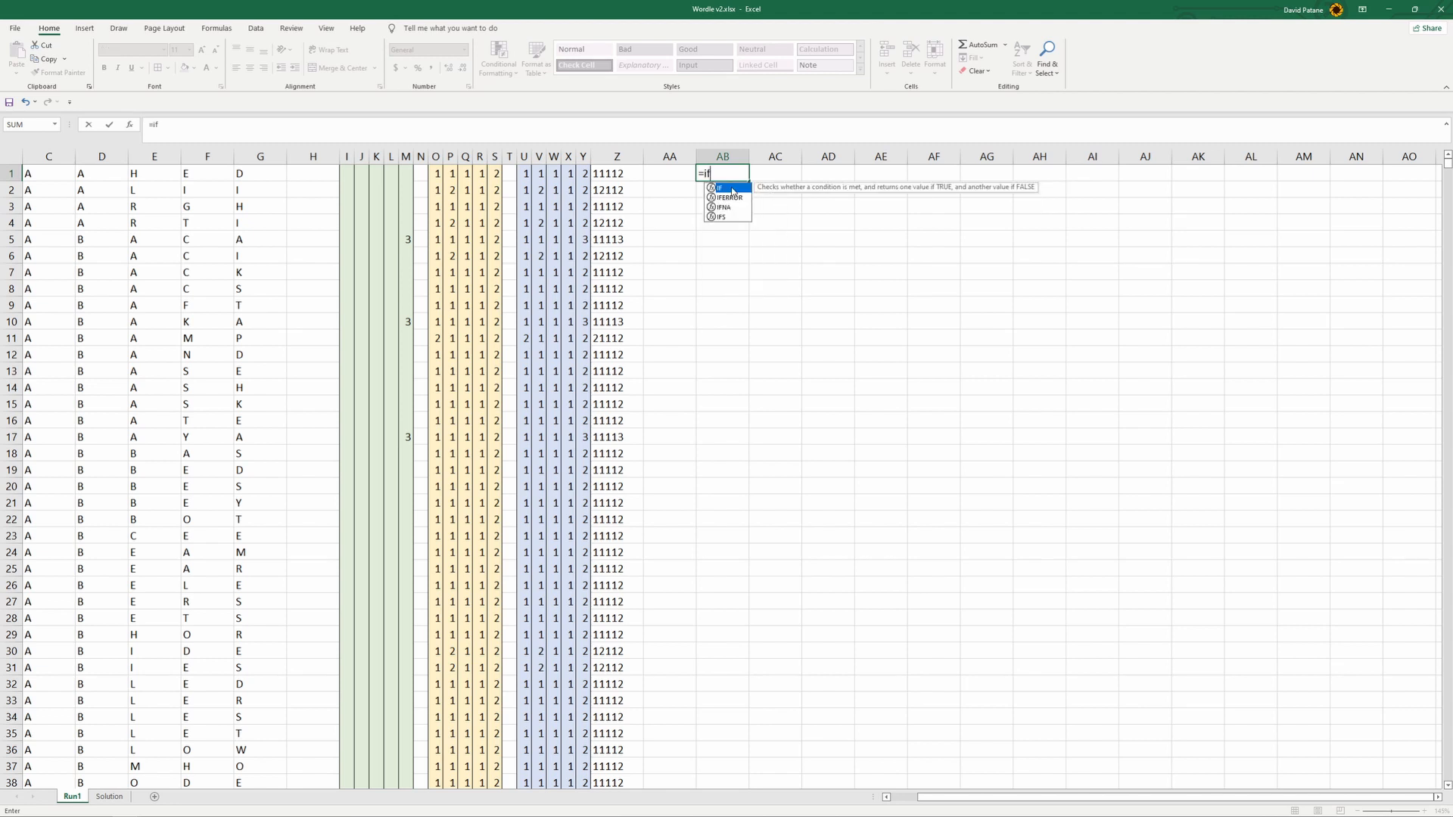
click(628, 176)
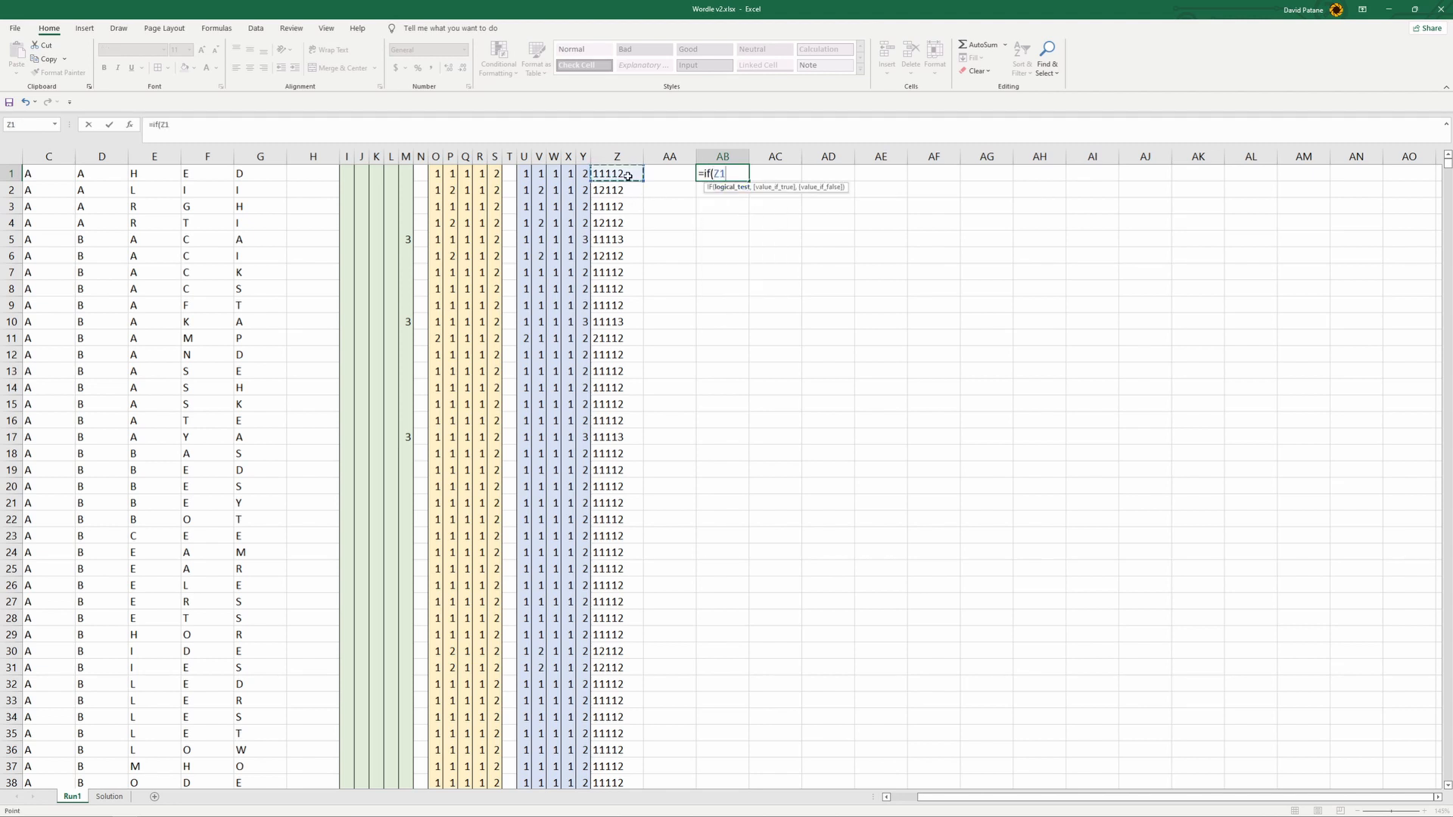
text(=)
click(110, 797)
click(856, 282)
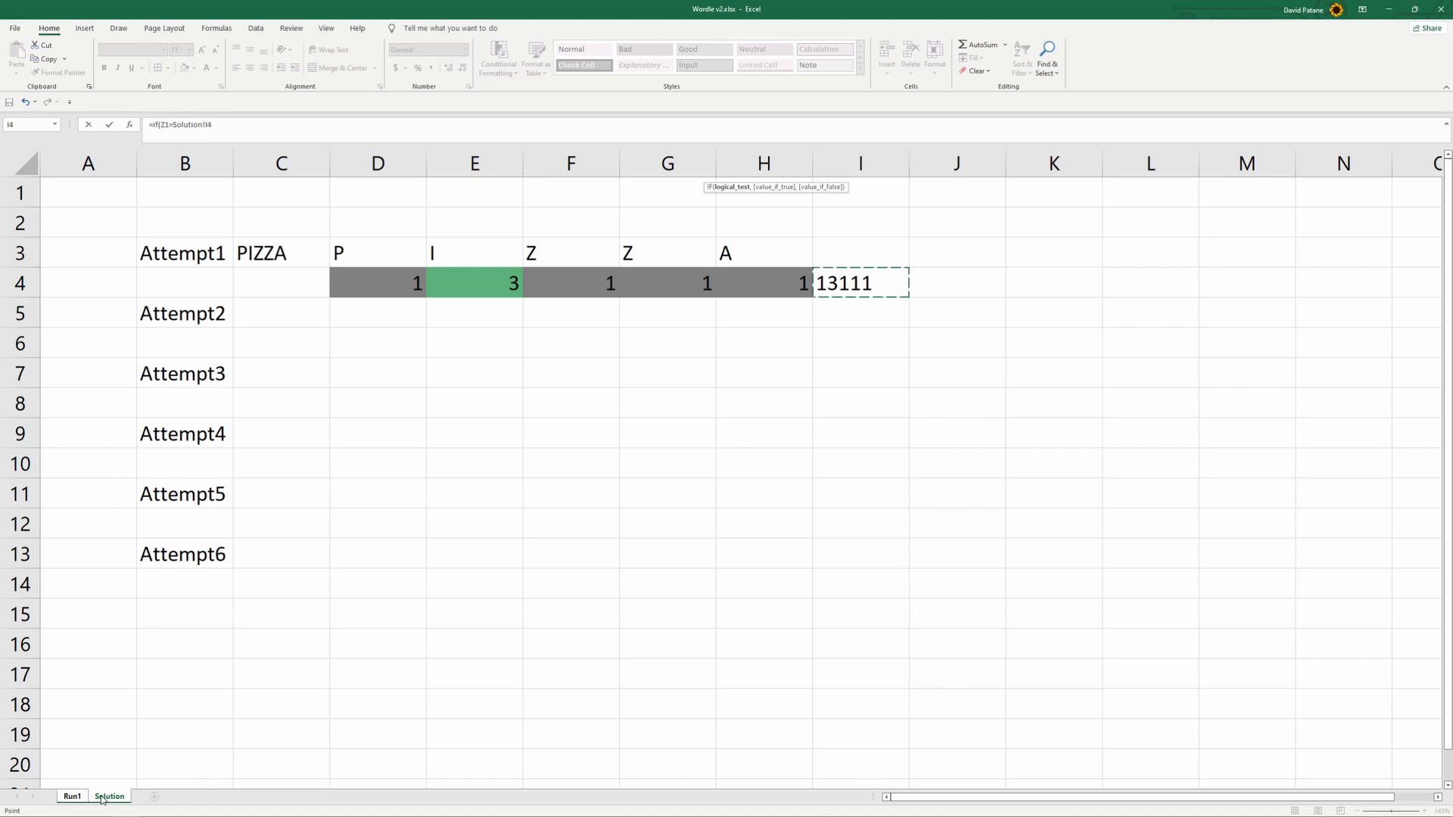
- Complete AB1's IF formula so it returns the word in Run1's B1 when true and empty text otherwise
click(267, 123)
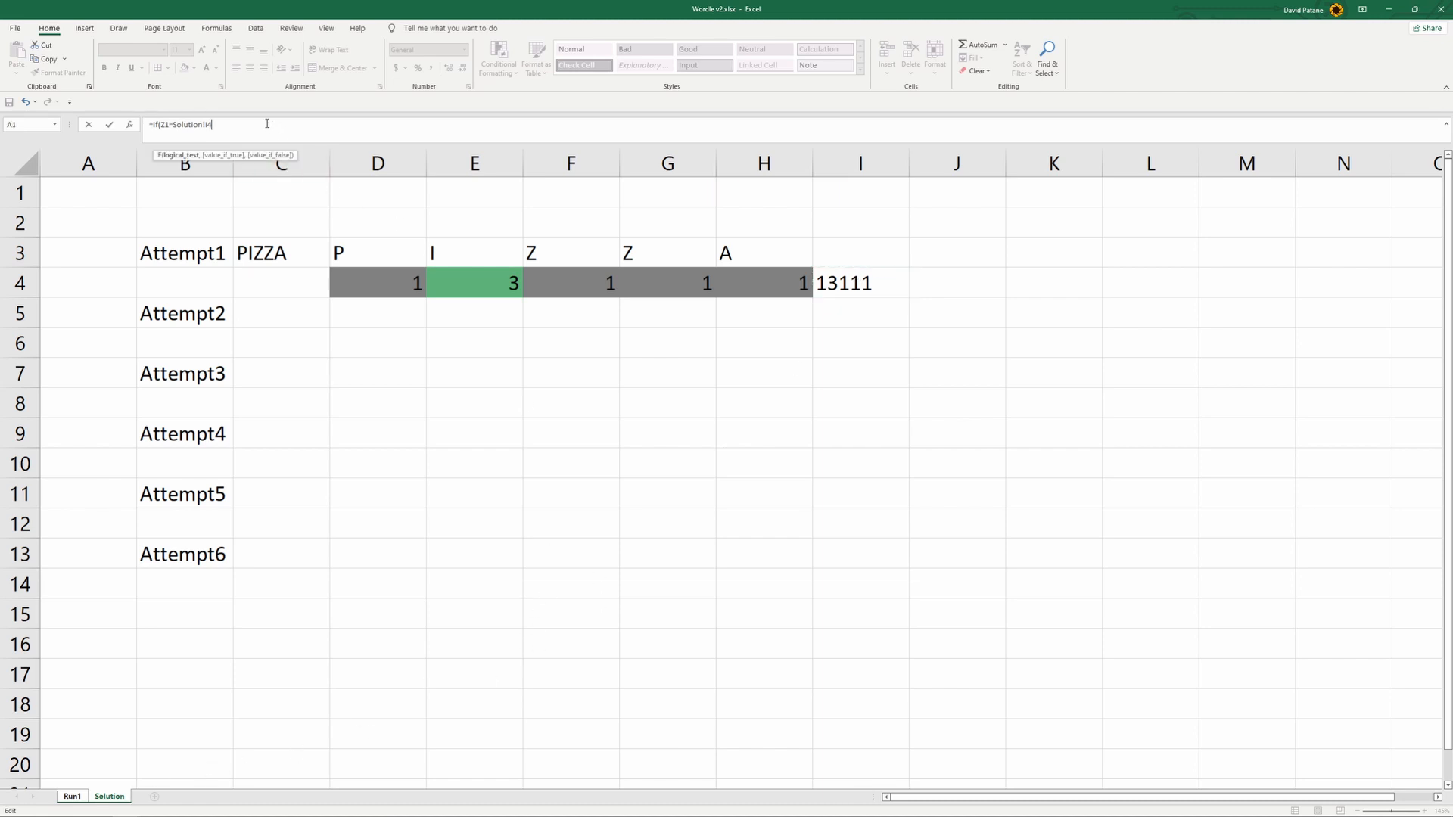
text(,)
click(73, 798)
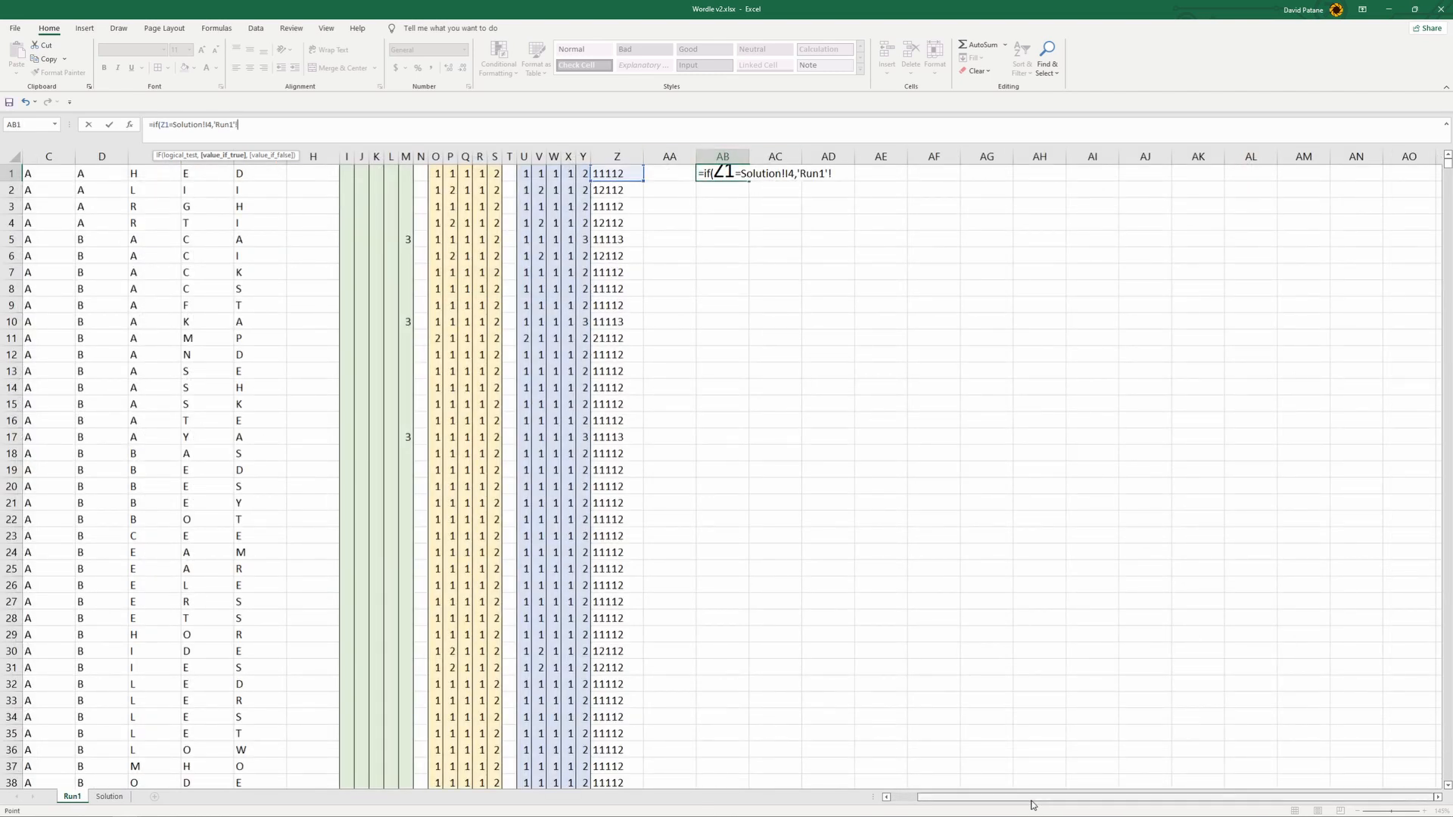
drag(1032, 802, 1007, 802)
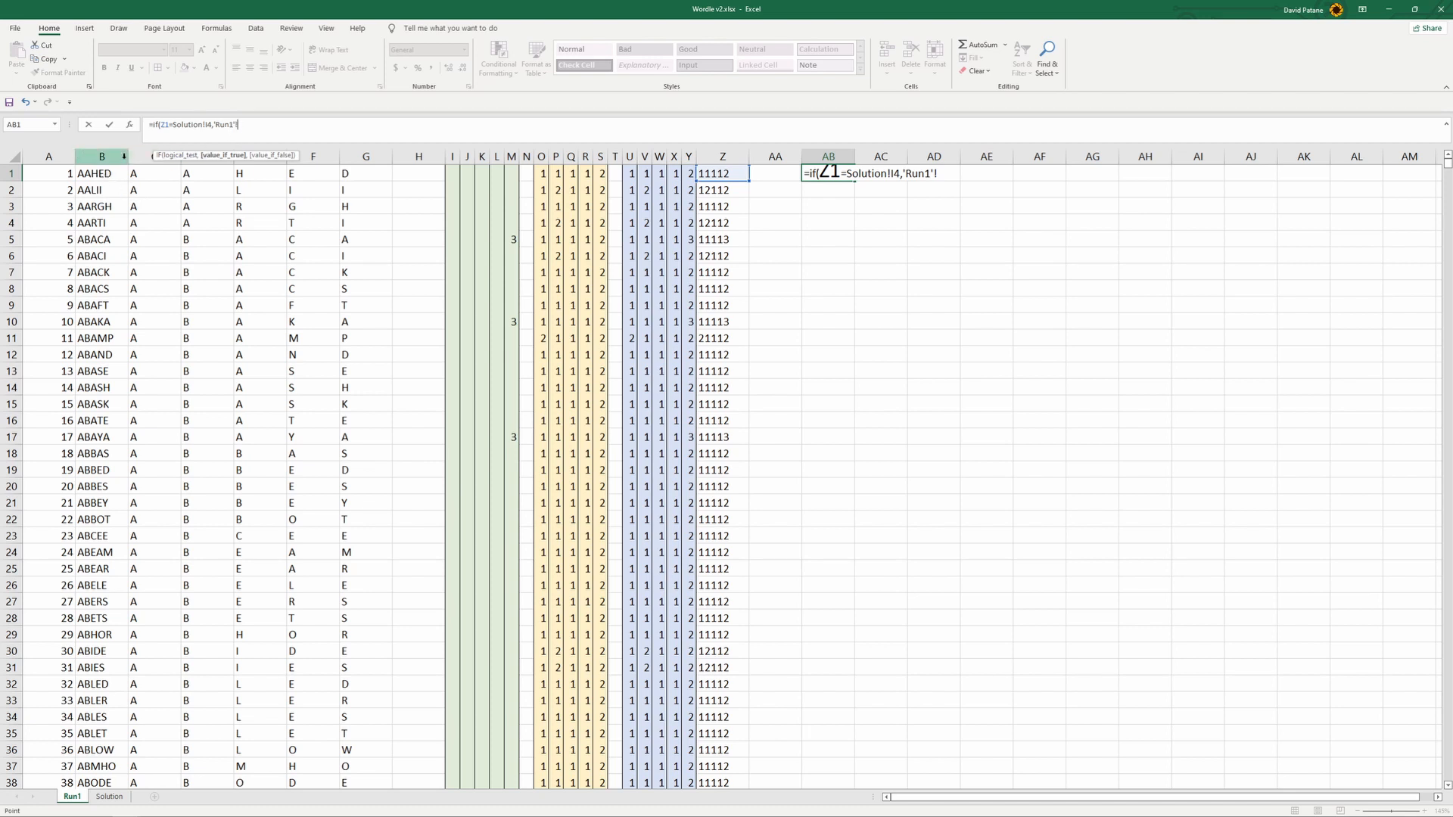
click(91, 174)
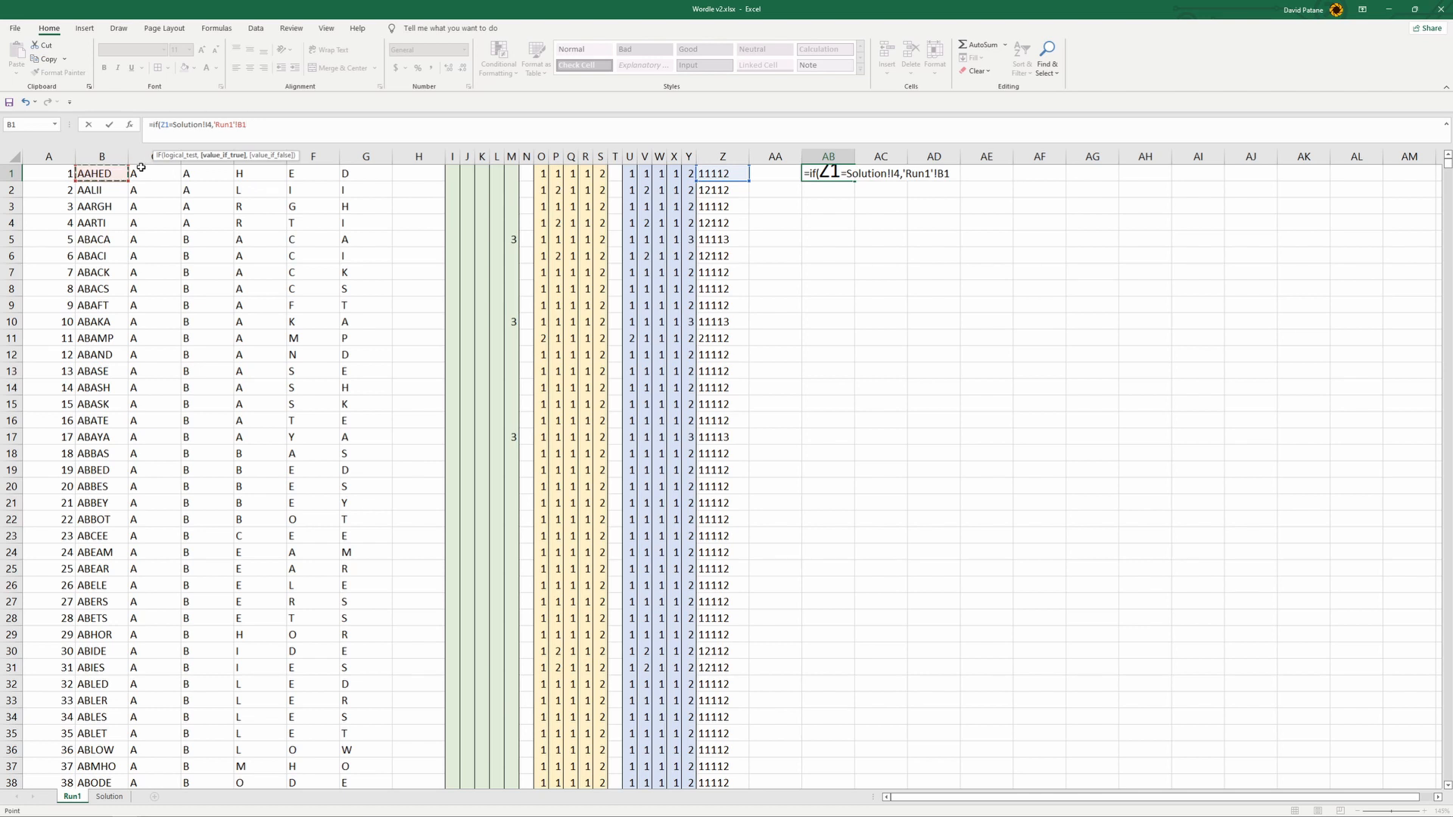
text(,""))
key(Return)
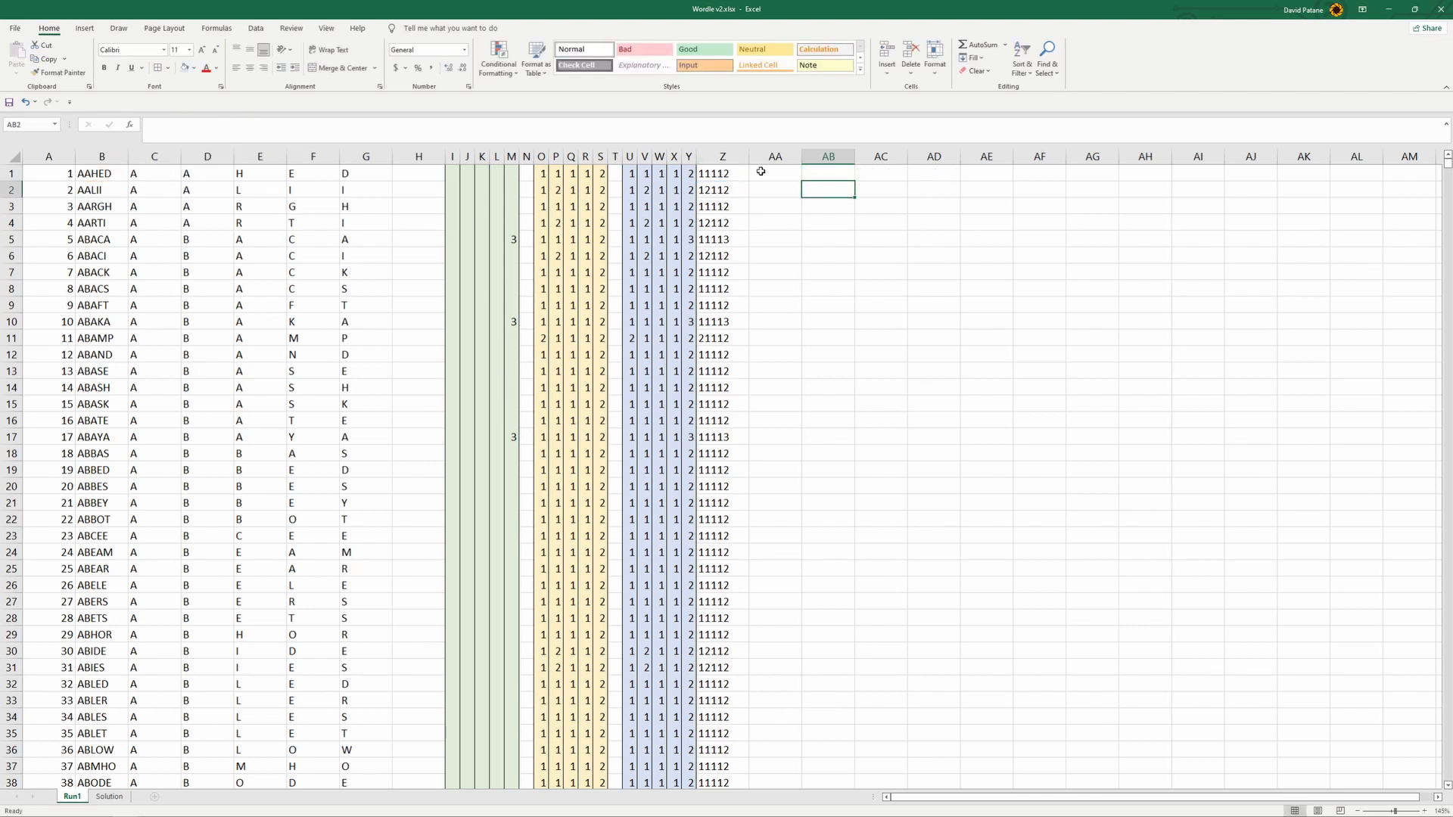
- Fill AB1's IF formula down column AB alongside the word list
click(839, 174)
drag(854, 181, 907, 816)
scroll(1339, 613, up, 14)
drag(1446, 208, 1447, 157)
scroll(878, 320, up, 5)
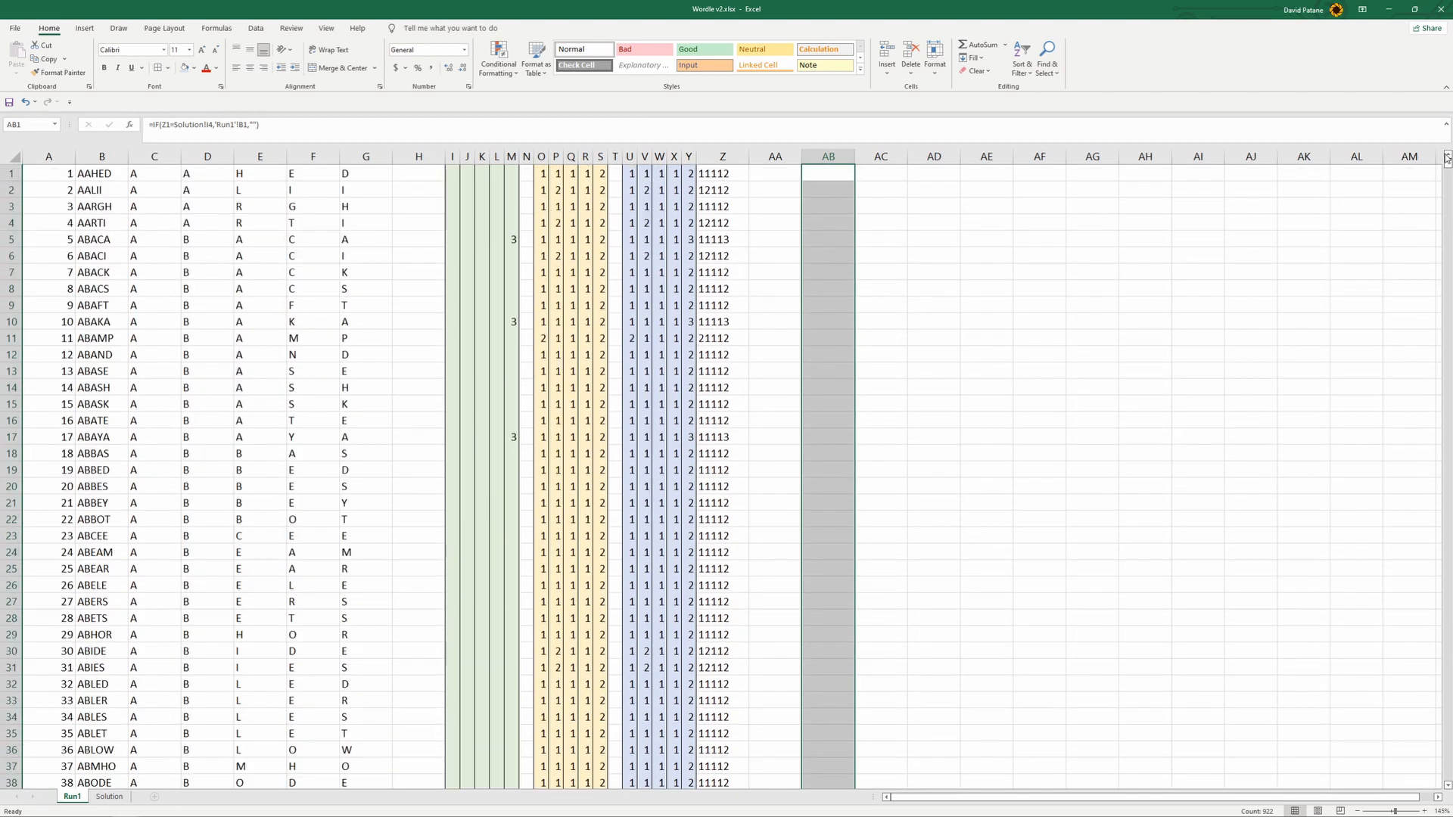
- Make the Solution reference in AB1's formula absolute as $I$4 and fill the formula down to row 535
click(827, 173)
key(F2)
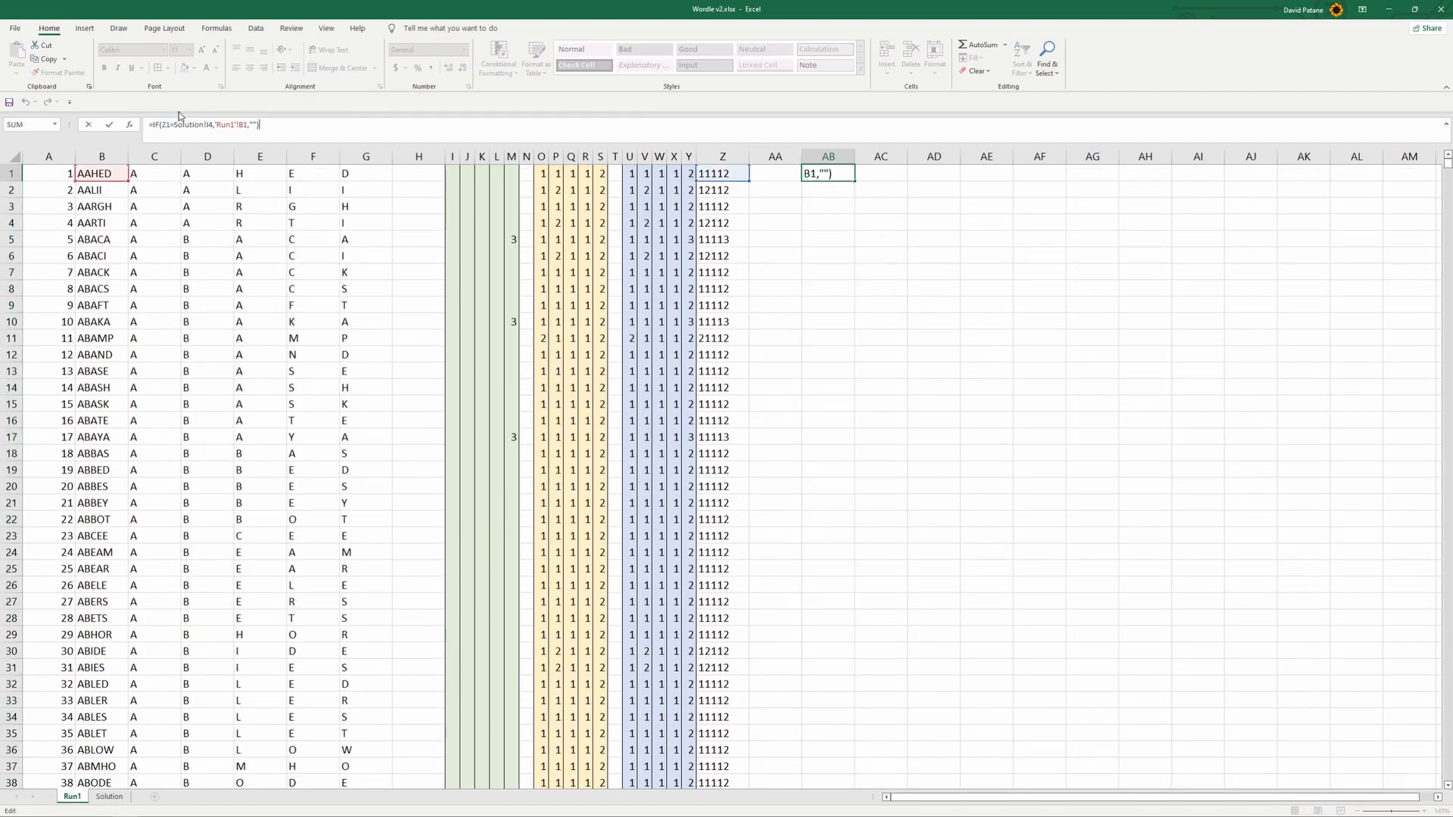
click(209, 124)
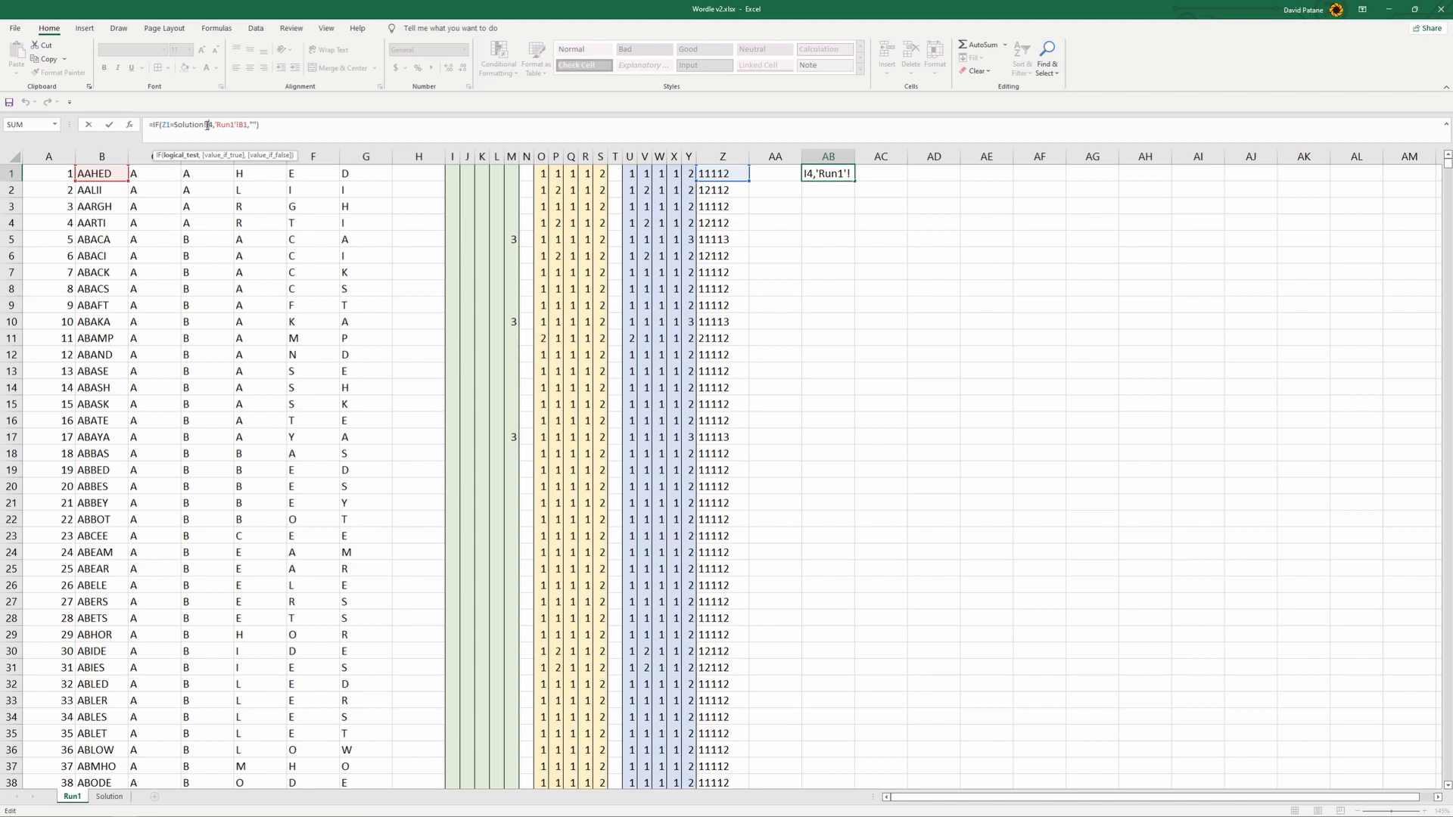
key(F4)
key(Return)
click(849, 177)
drag(850, 178, 853, 559)
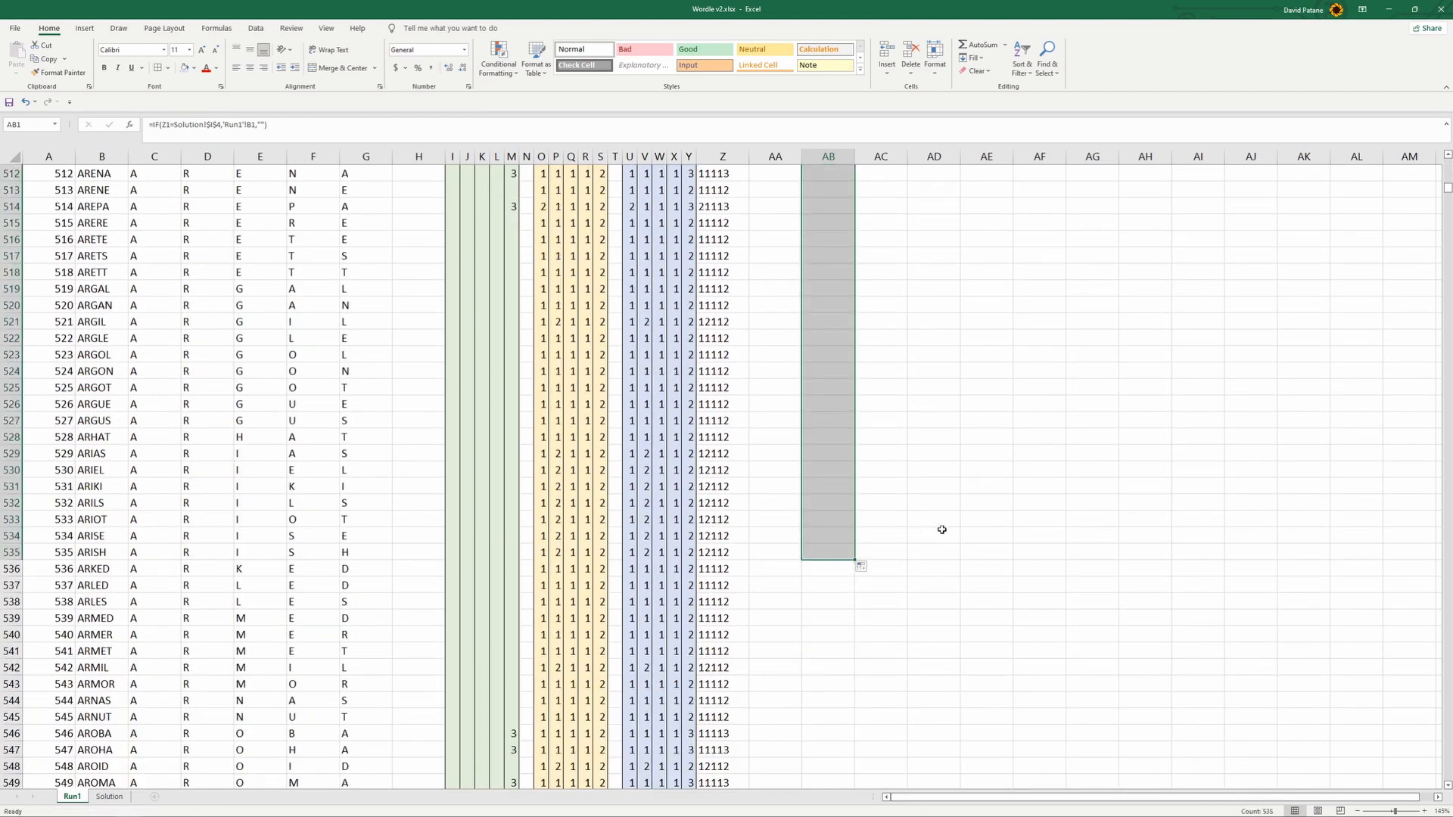
scroll(984, 528, up, 5)
mouse_move(1447, 188)
mouse_down()
mouse_move(1446, 163)
mouse_move(1448, 190)
mouse_up()
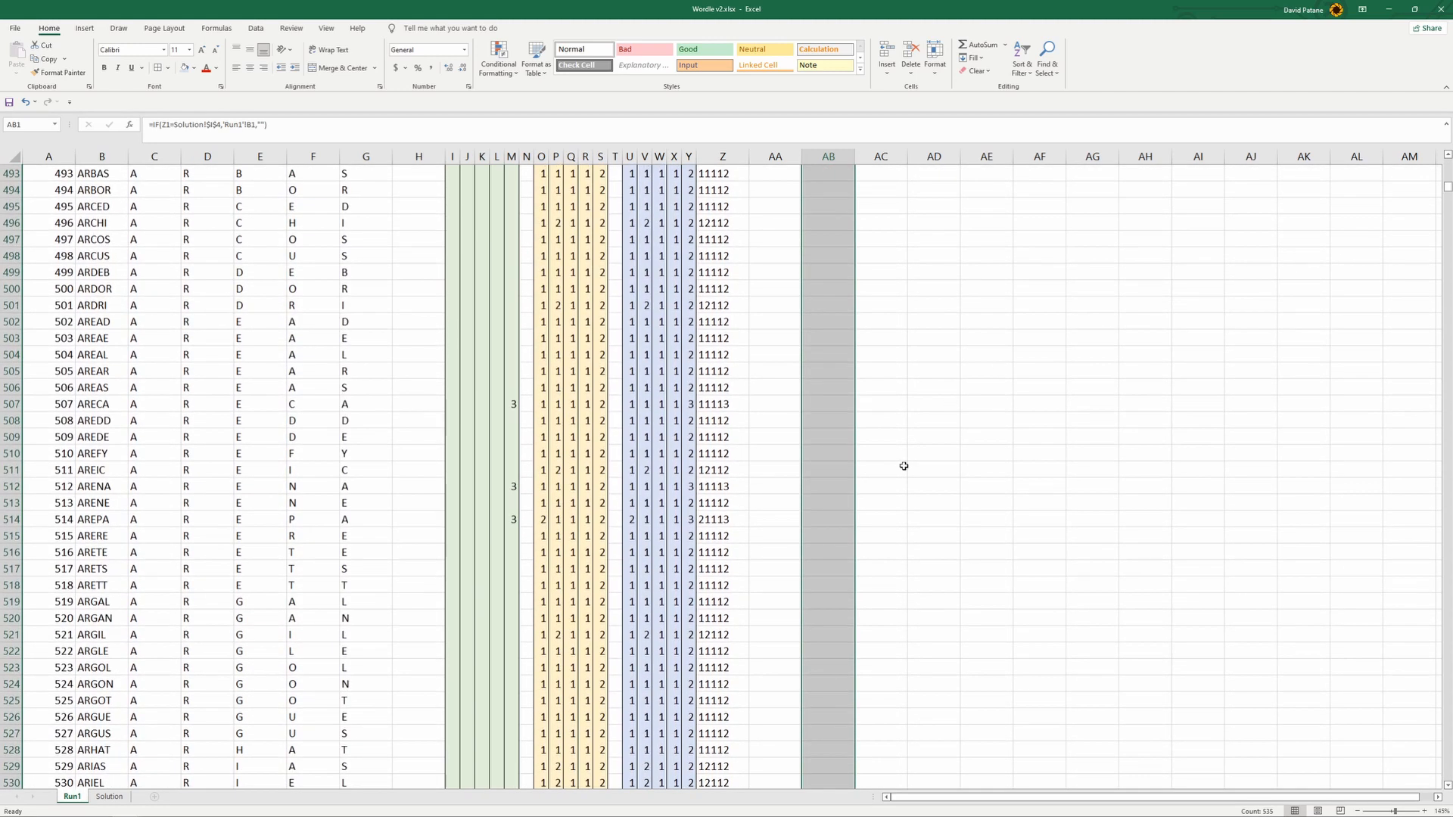
- Fill the IF formulas in AB529:AB534 further down column AB to row 2640
click(835, 471)
click(841, 422)
click(841, 407)
click(842, 457)
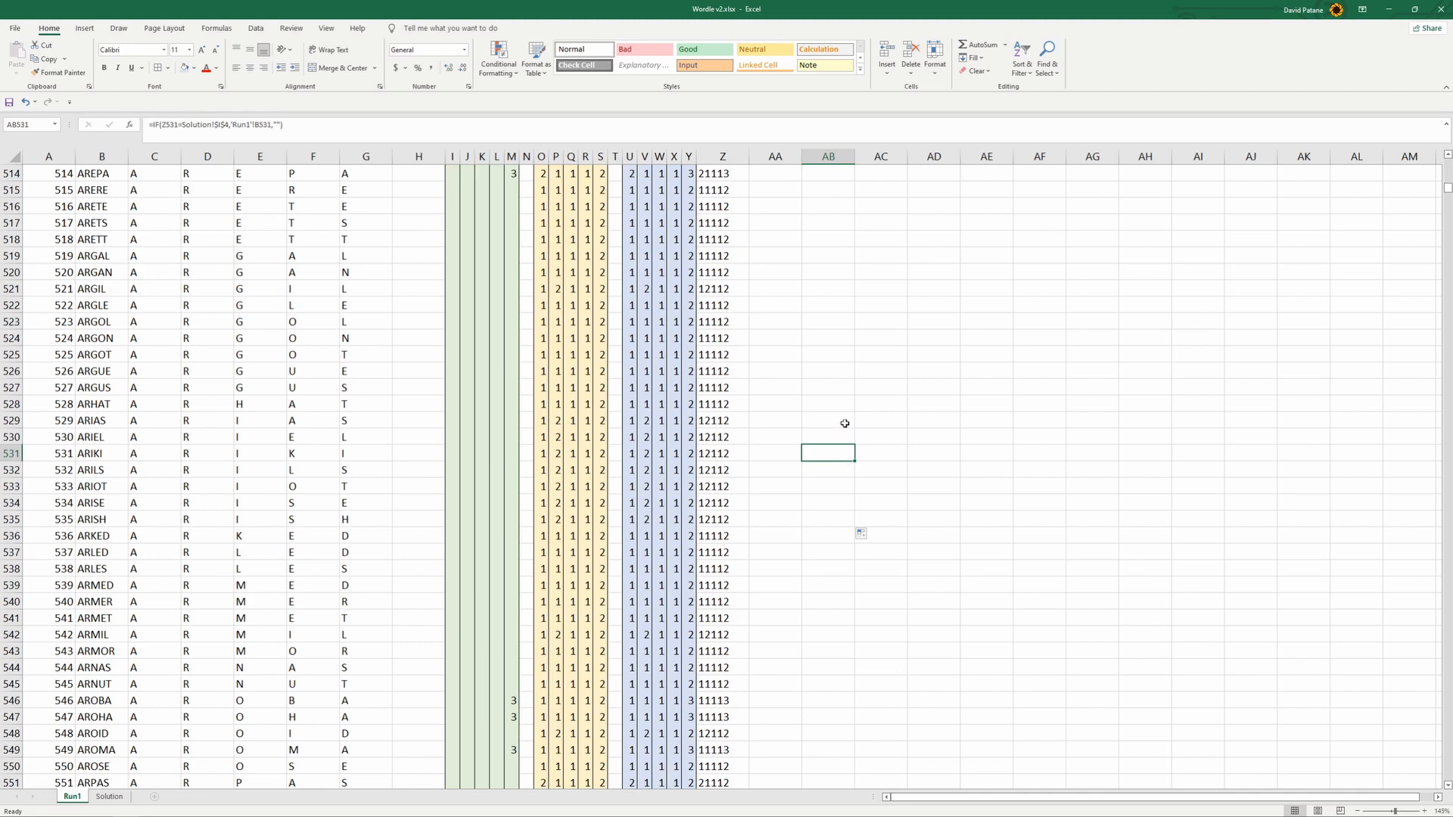
drag(845, 423, 848, 503)
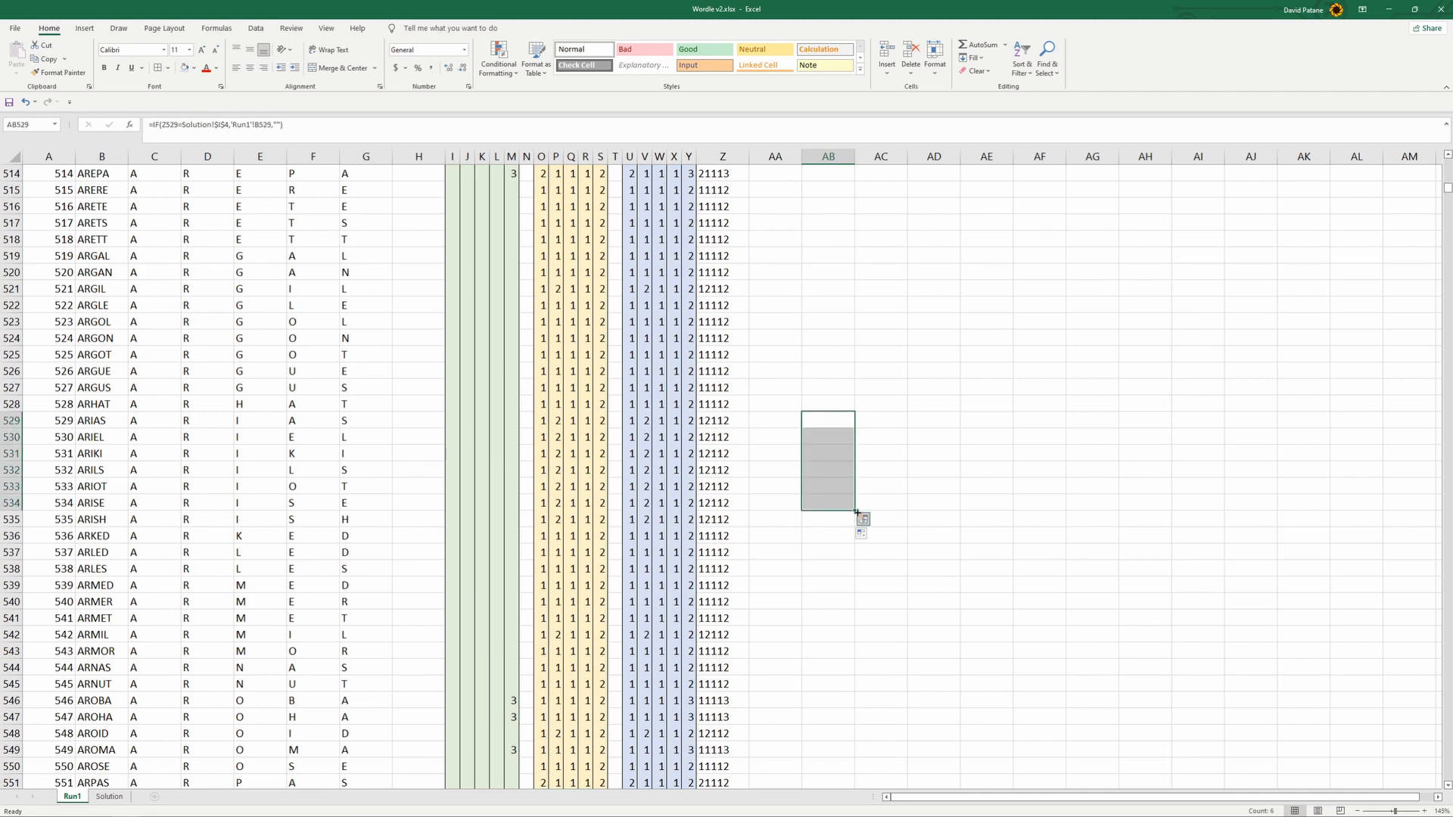
drag(856, 513, 821, 569)
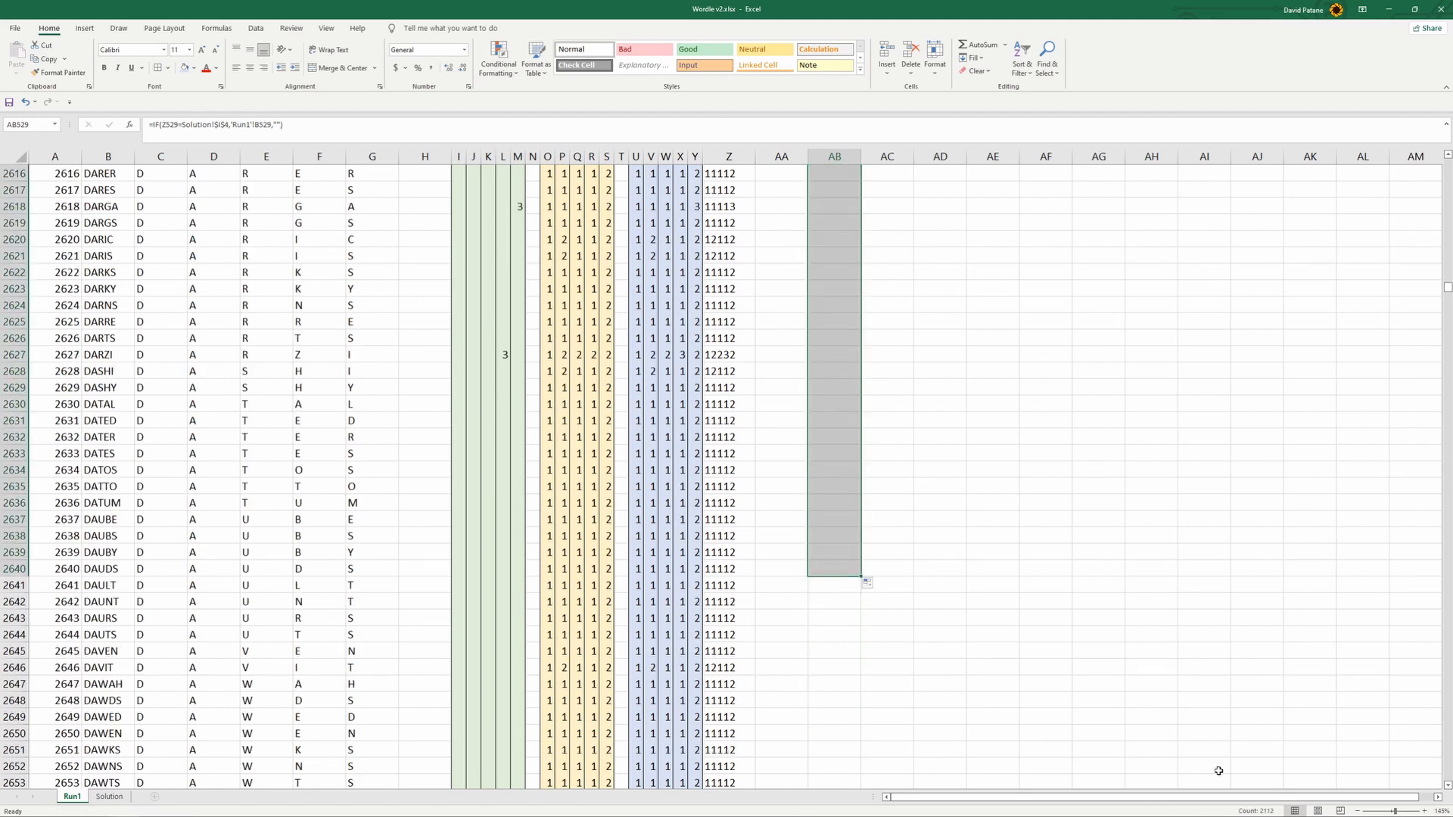
- Check the cell references of the IF formula in AB1004
drag(1448, 297, 1435, 142)
scroll(1161, 379, down, 4)
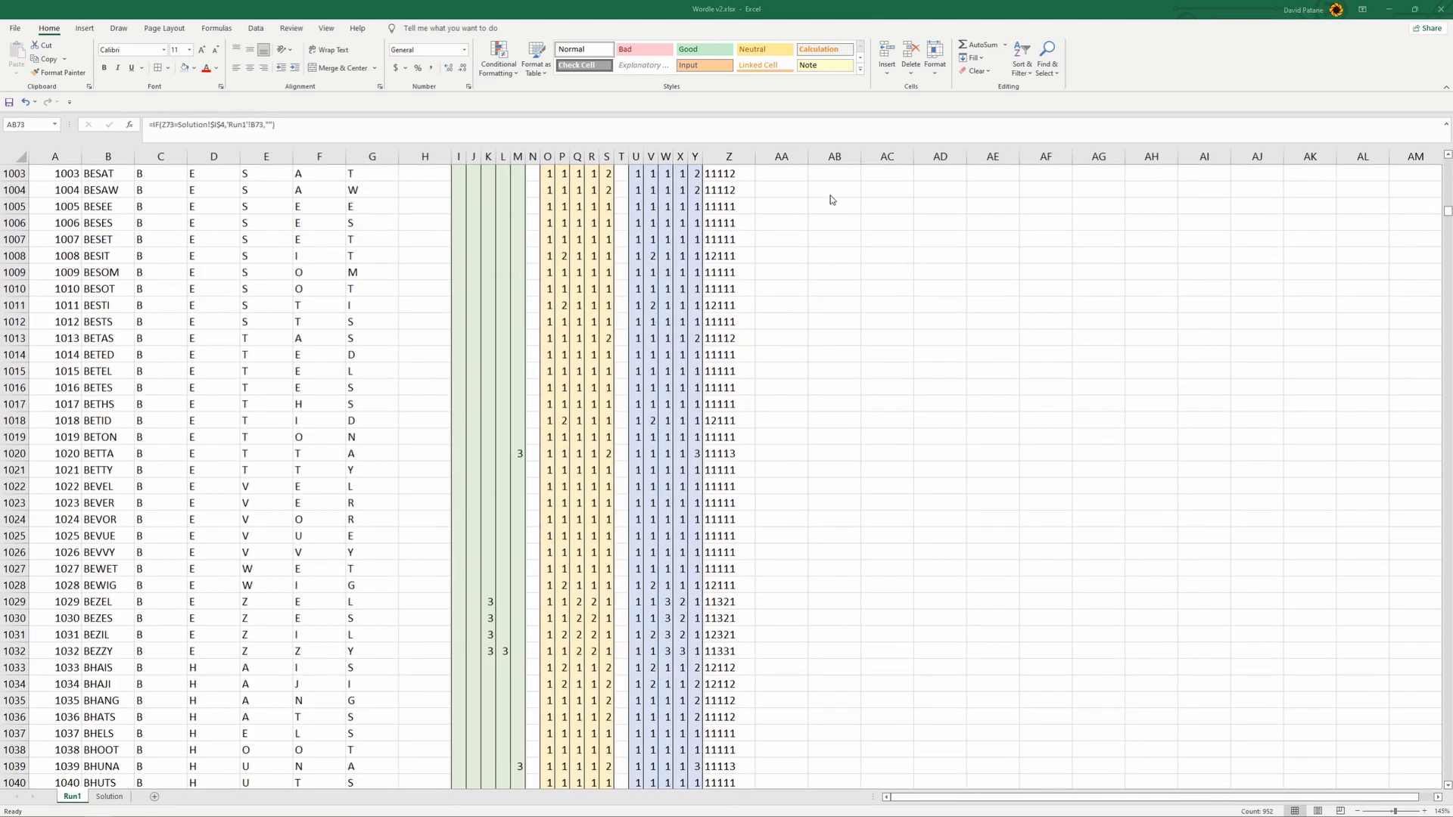
click(835, 190)
double_click(838, 189)
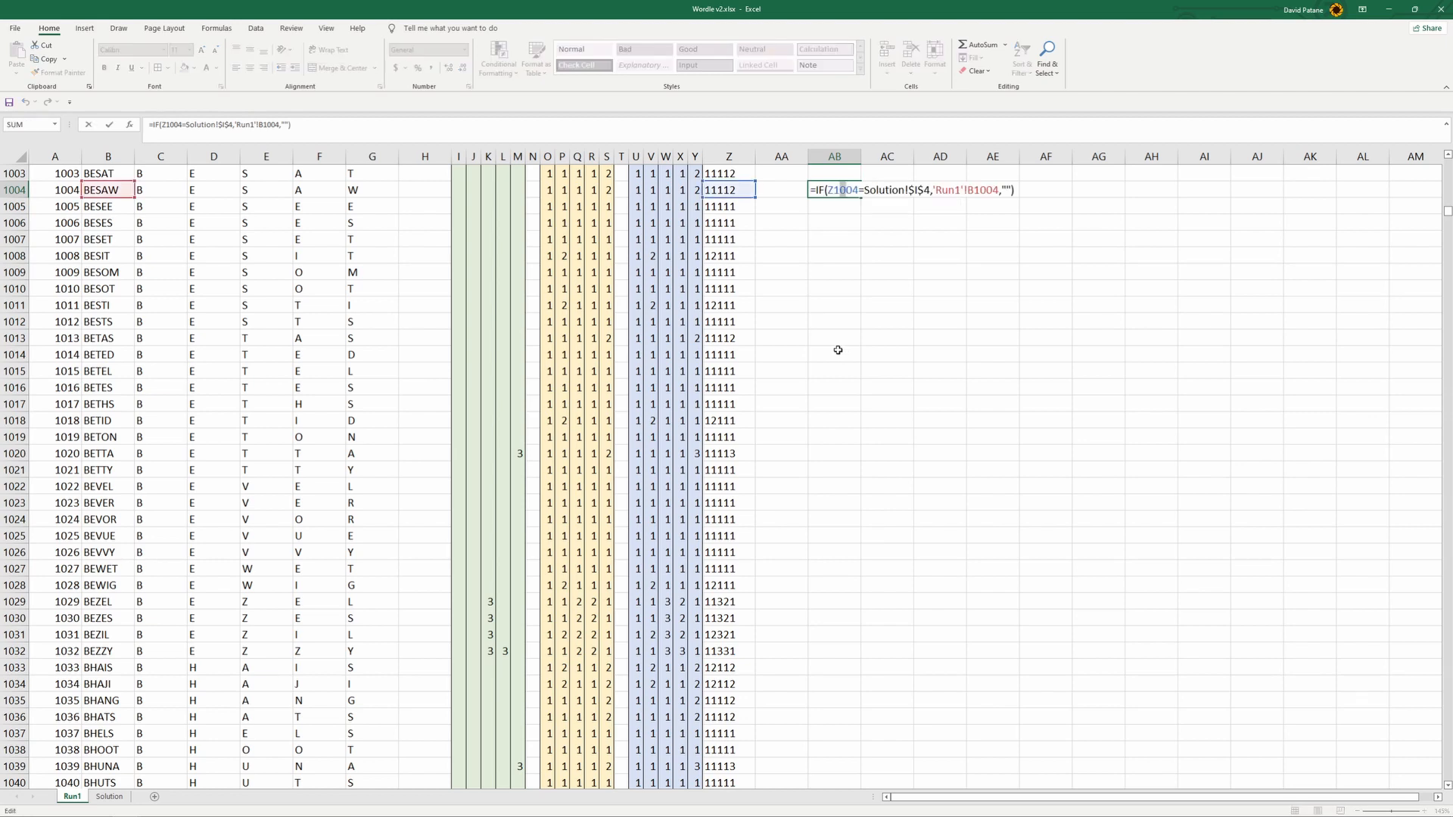
click(837, 349)
- Fill the IF formulas from AB1007 down to the last word in row 12971 and check the formula there
drag(833, 239, 860, 378)
drag(747, 380, 917, 704)
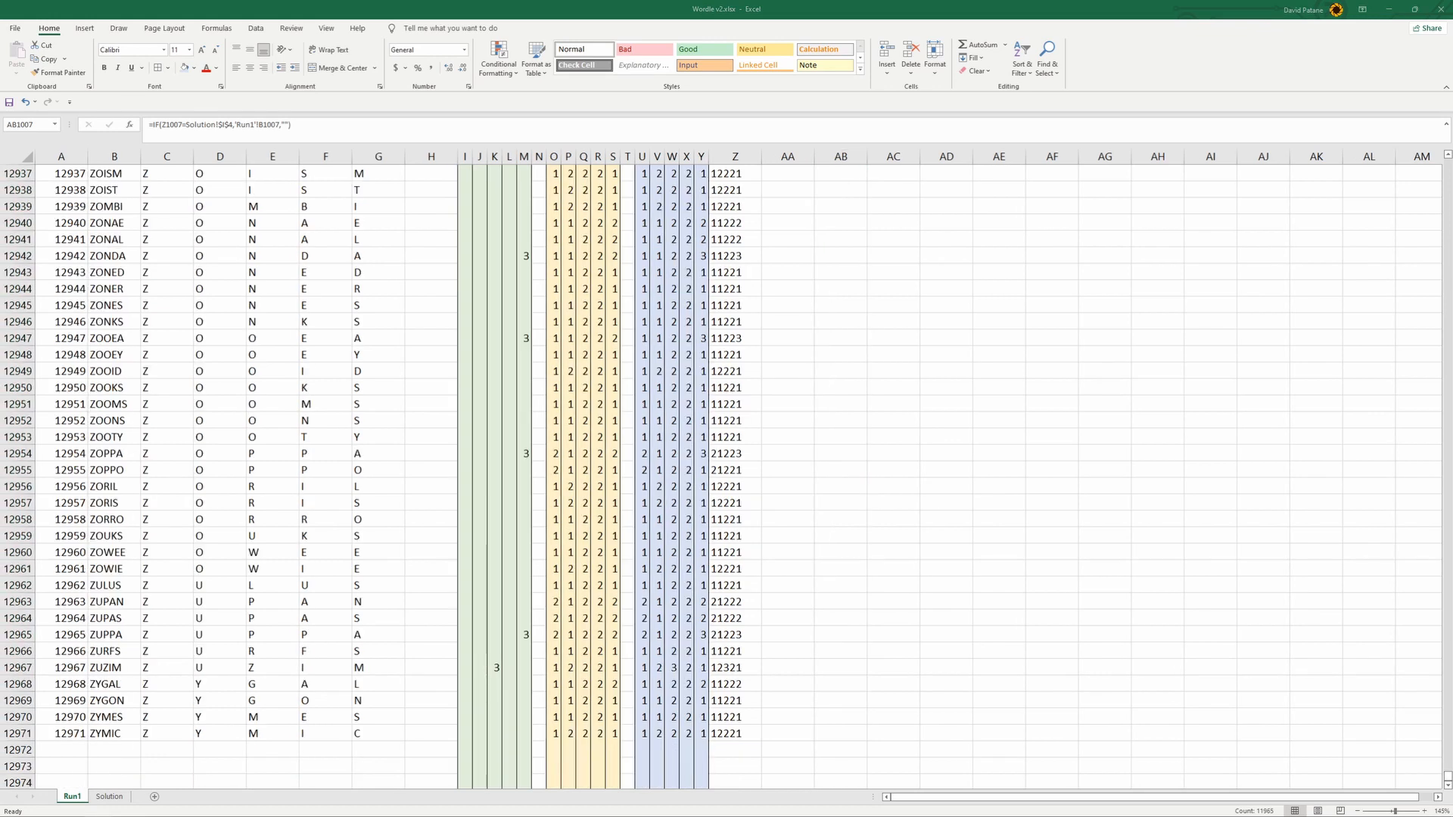
click(791, 766)
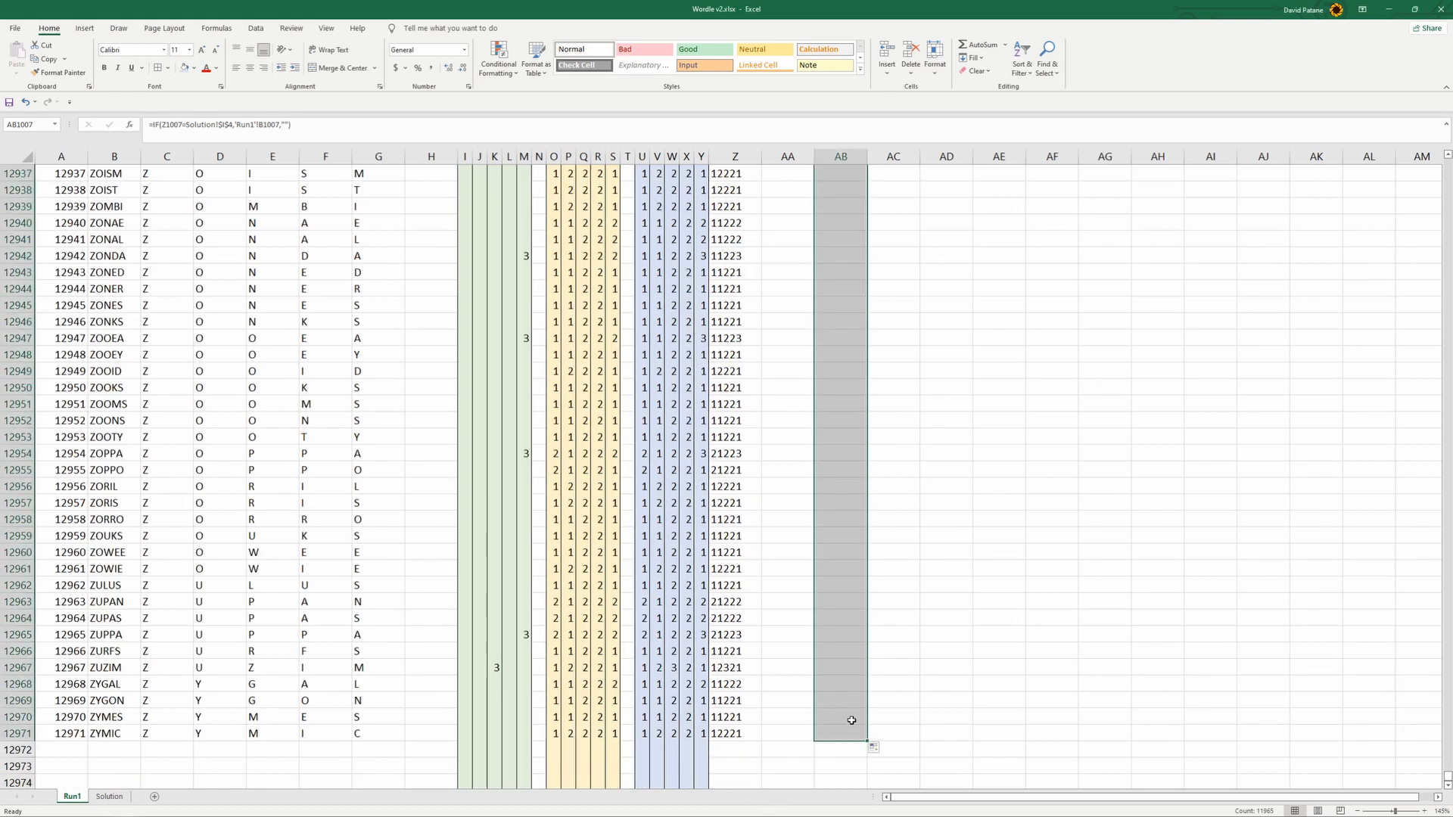
click(932, 727)
click(861, 734)
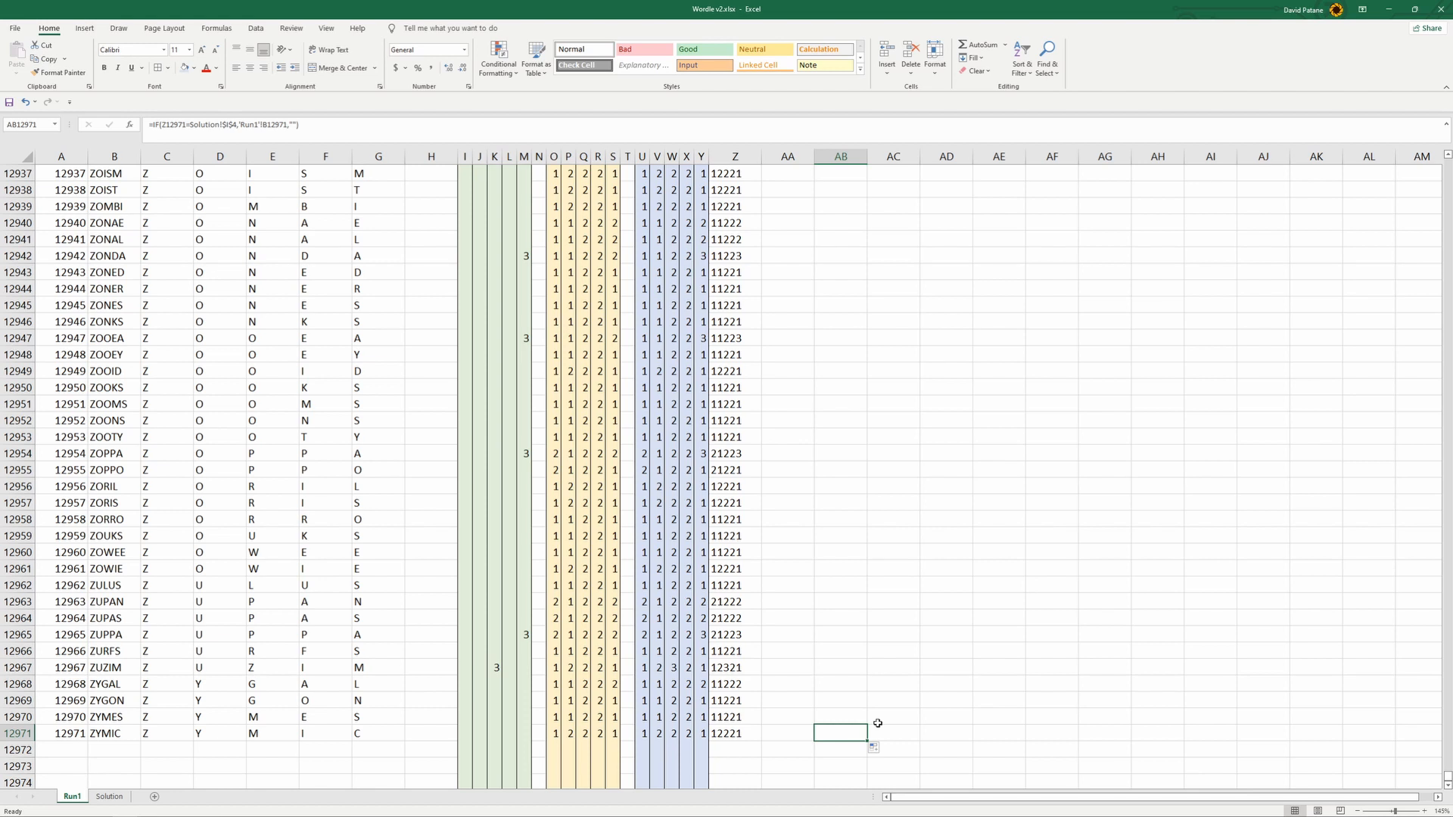
click(886, 729)
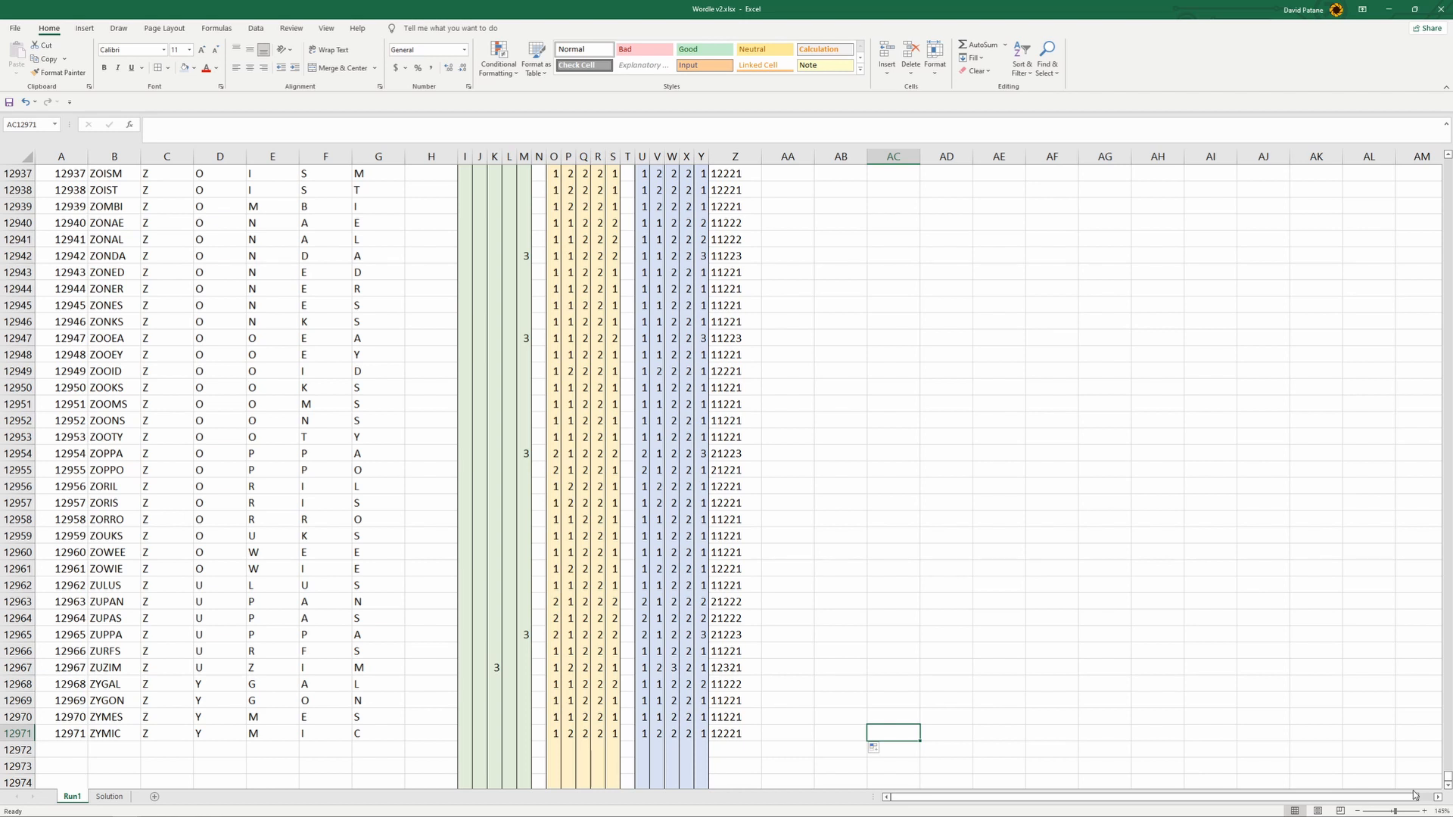
- Try to duplicate the Run1 sheet with Move or Copy, placing it before Run1
click(314, 763)
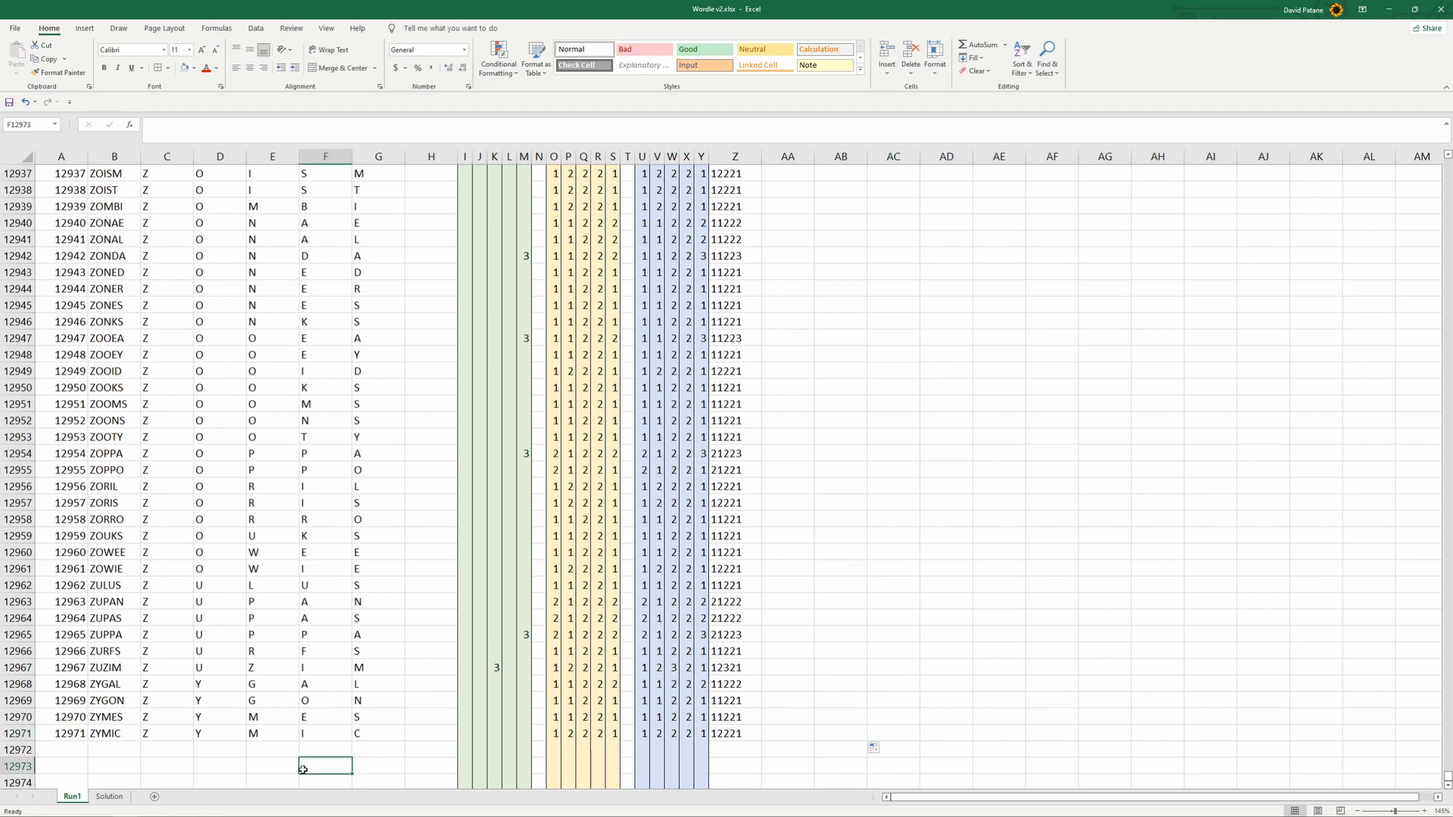
click(267, 752)
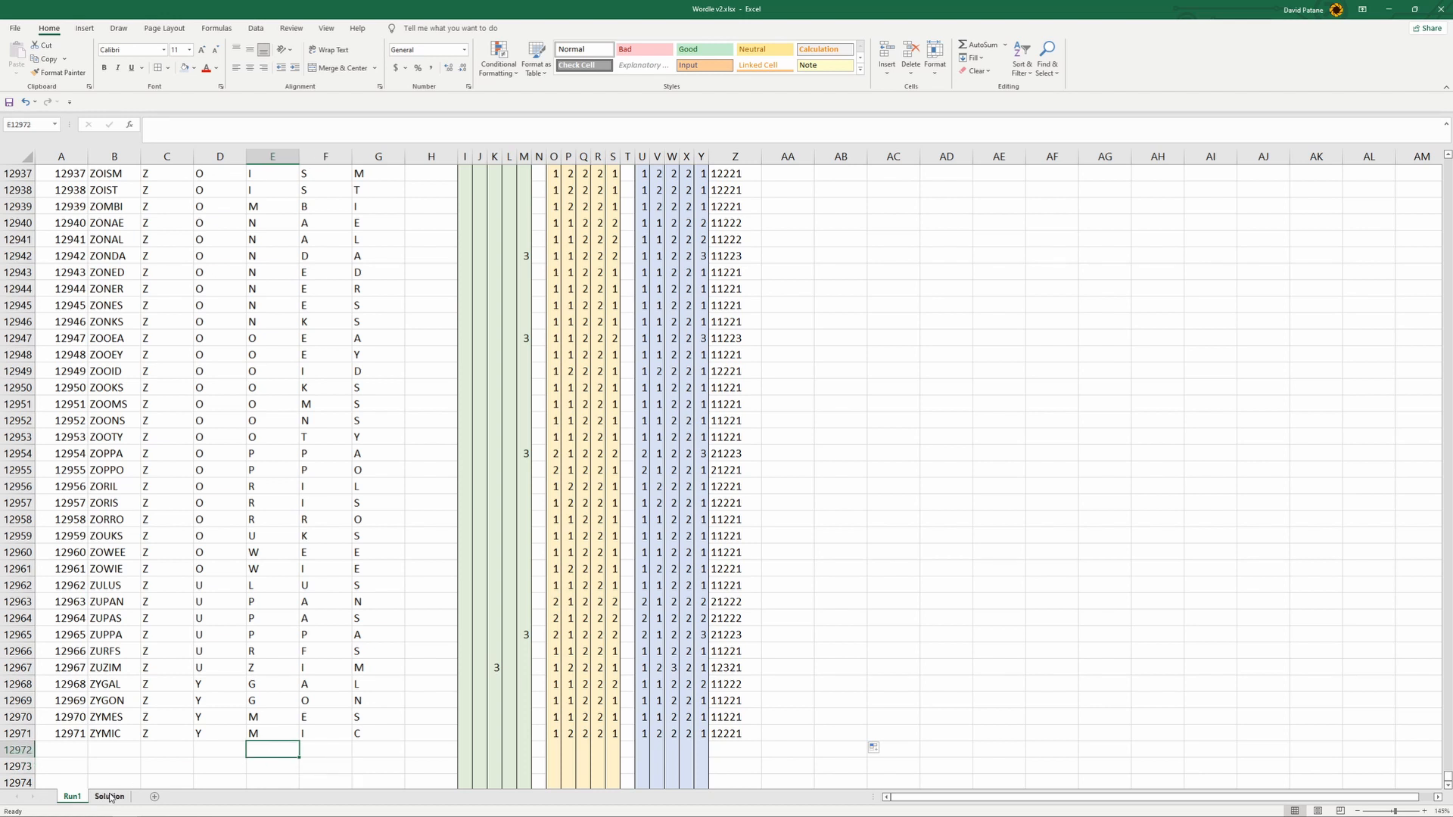
right_click(70, 802)
click(134, 694)
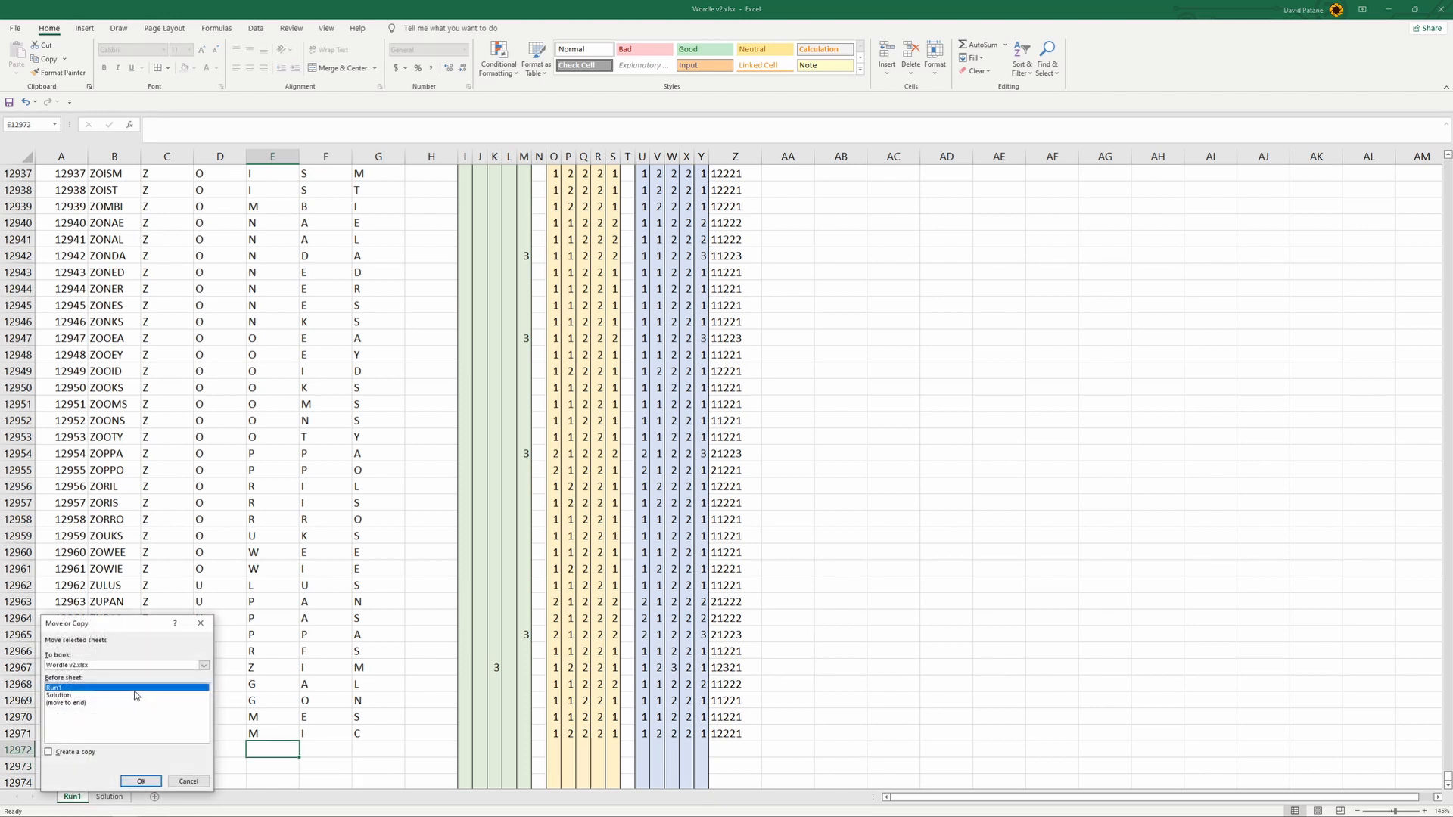
click(141, 782)
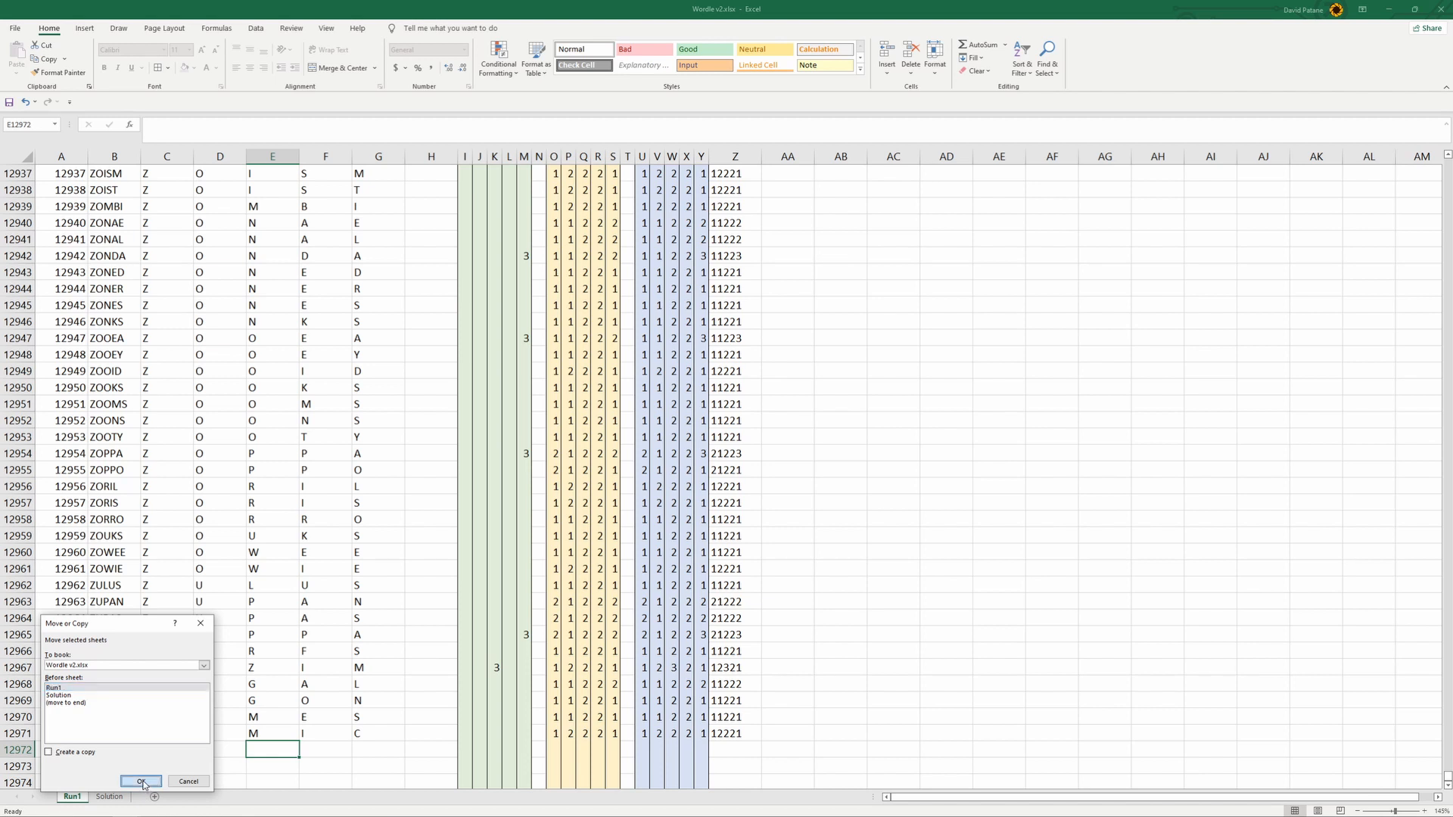
- Create a copy of the Run1 sheet in Wordle v2.xlsx, placed before Run1
right_click(77, 804)
click(136, 691)
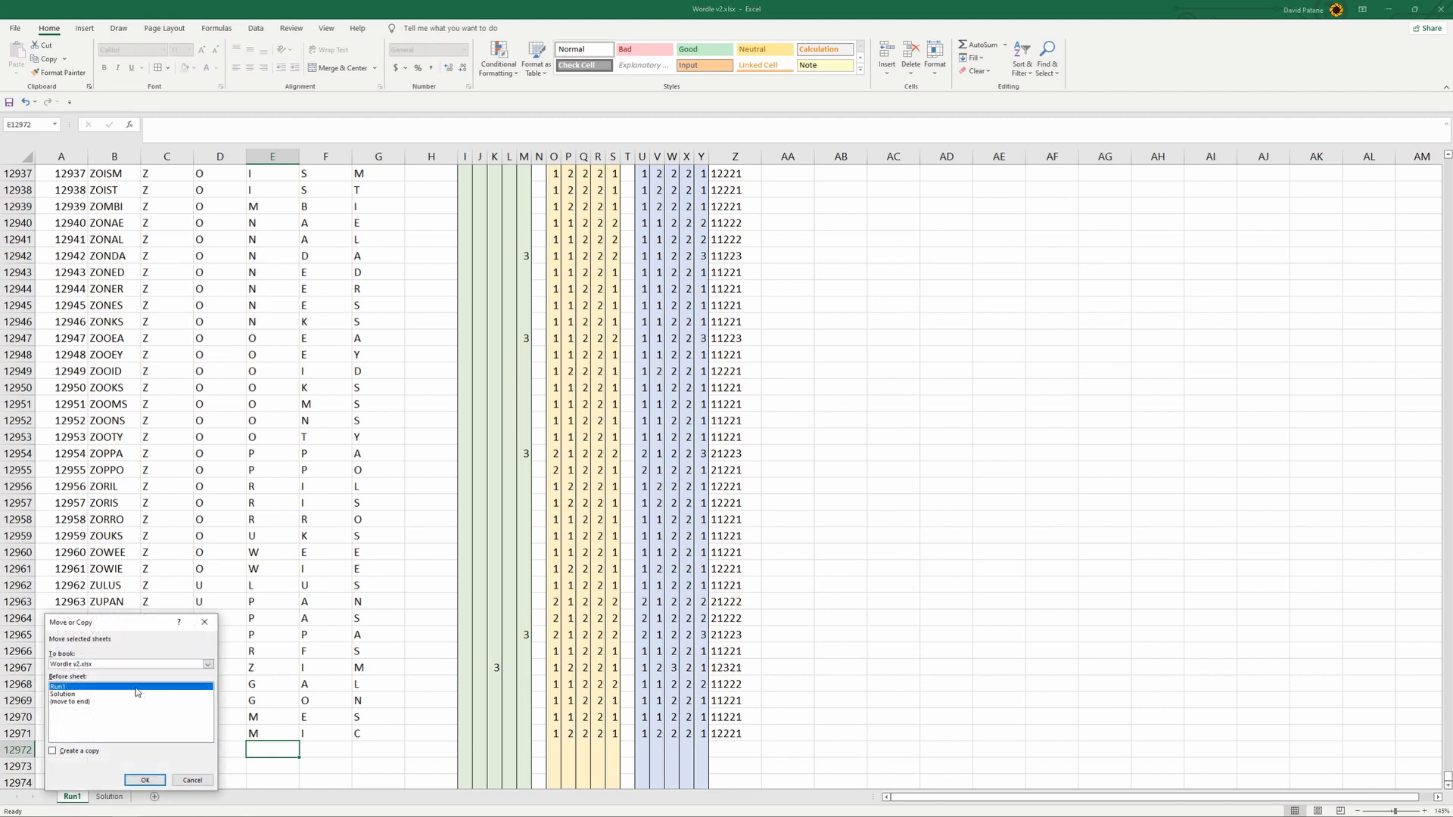
click(75, 753)
click(140, 780)
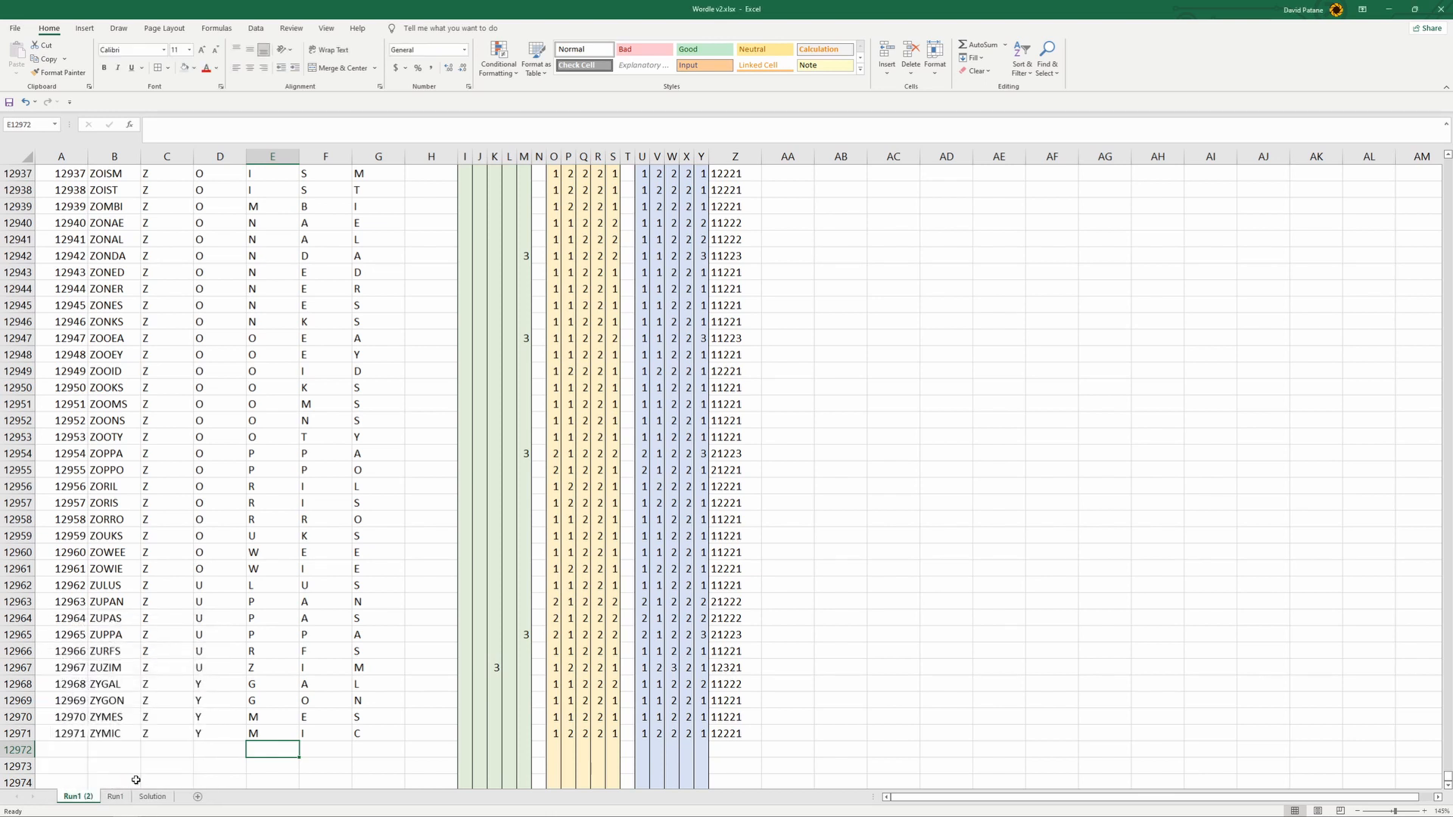
- Rename the copied Run1 (2) sheet as Run2 and move it after Run1
right_click(85, 799)
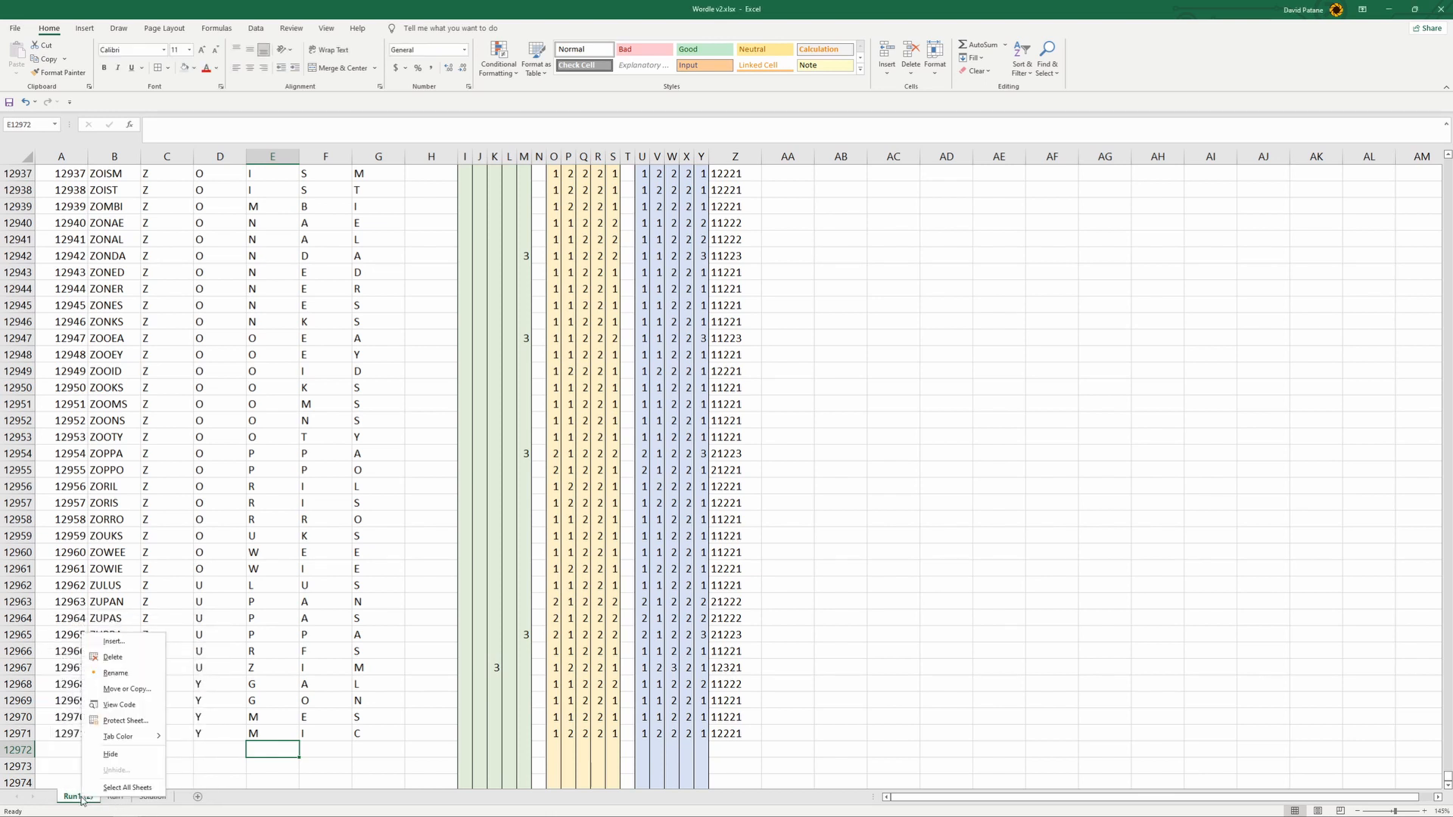
click(78, 800)
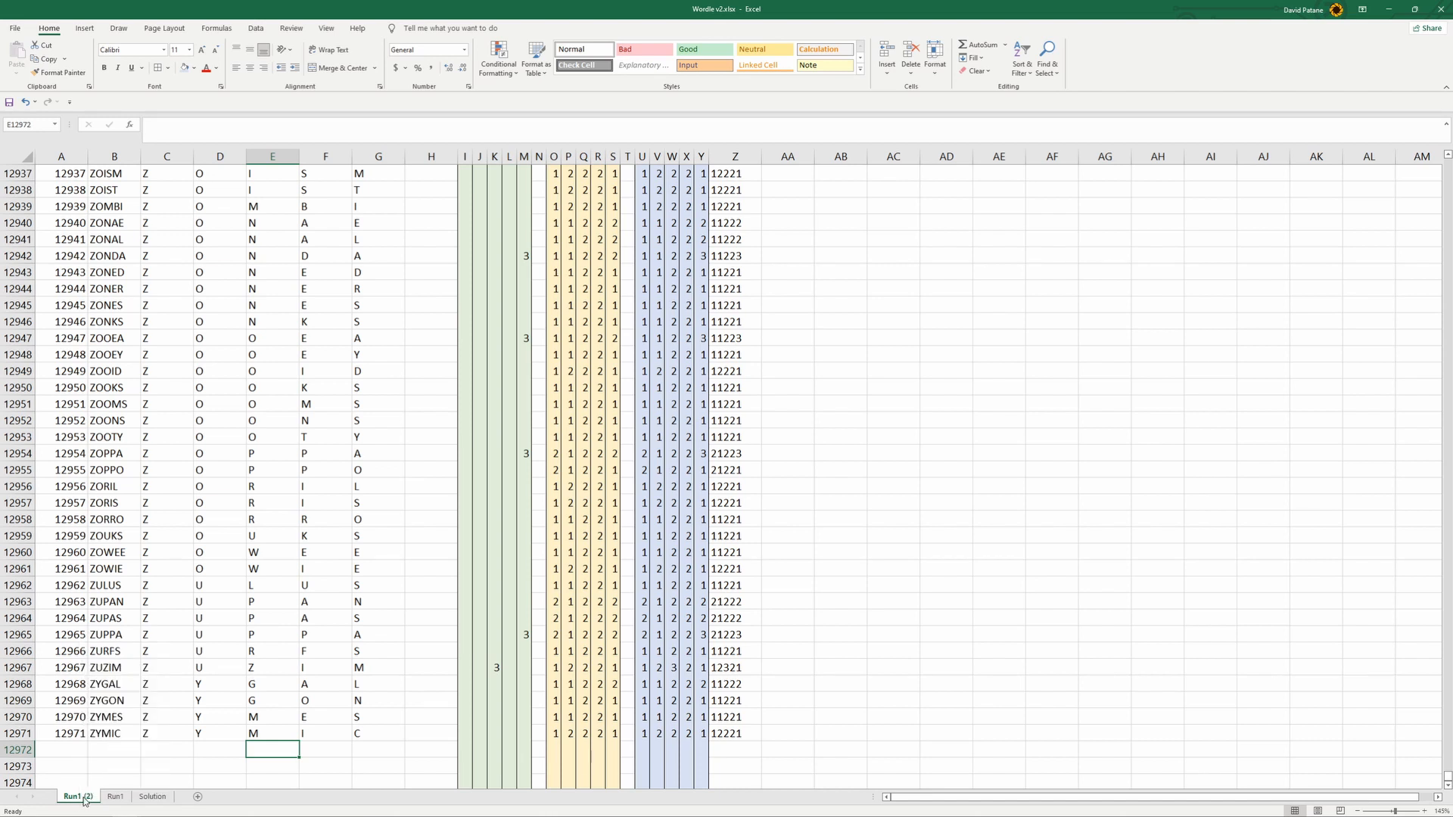
double_click(69, 798)
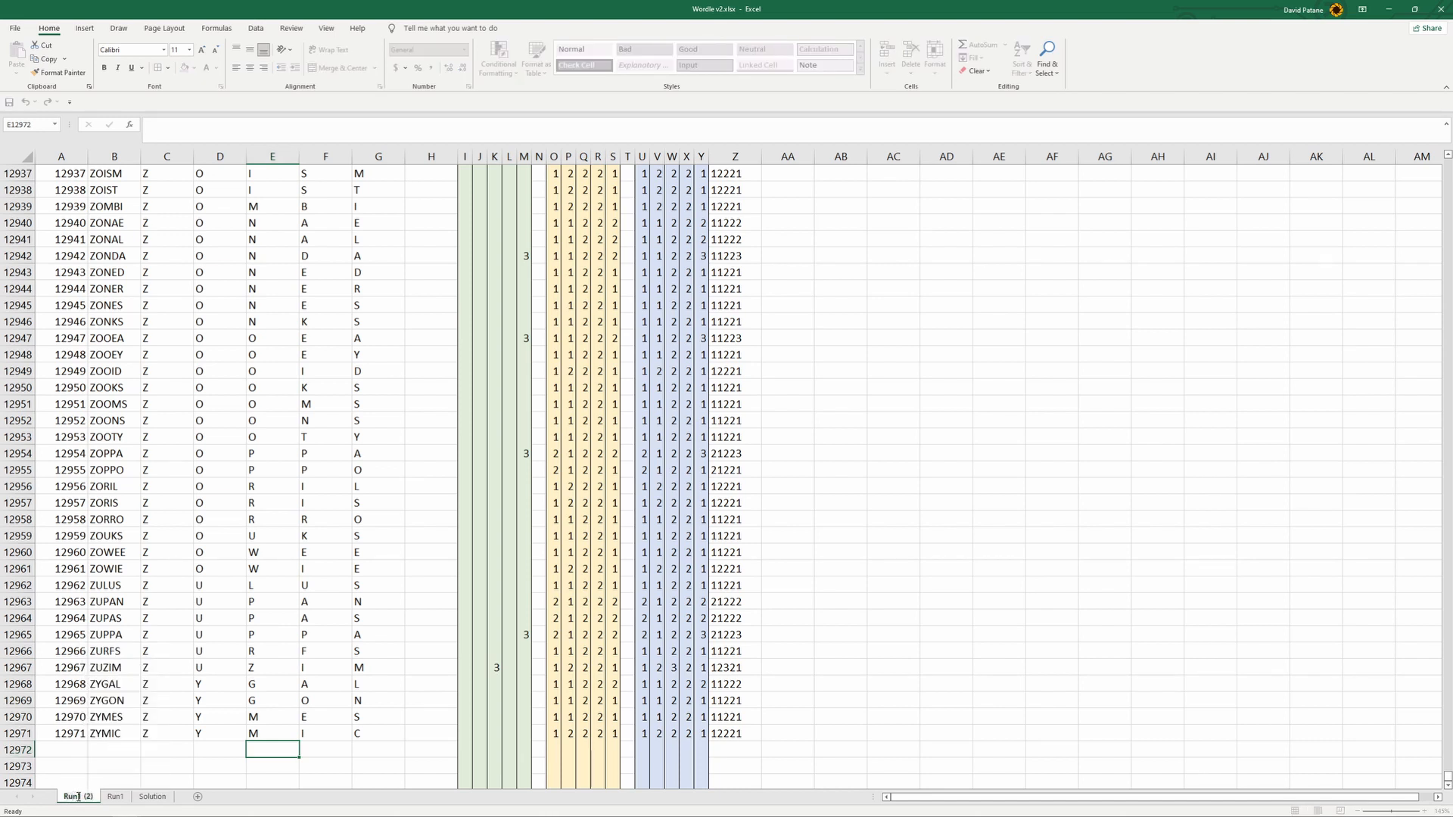
text(Run2)
click(242, 783)
drag(72, 801, 111, 802)
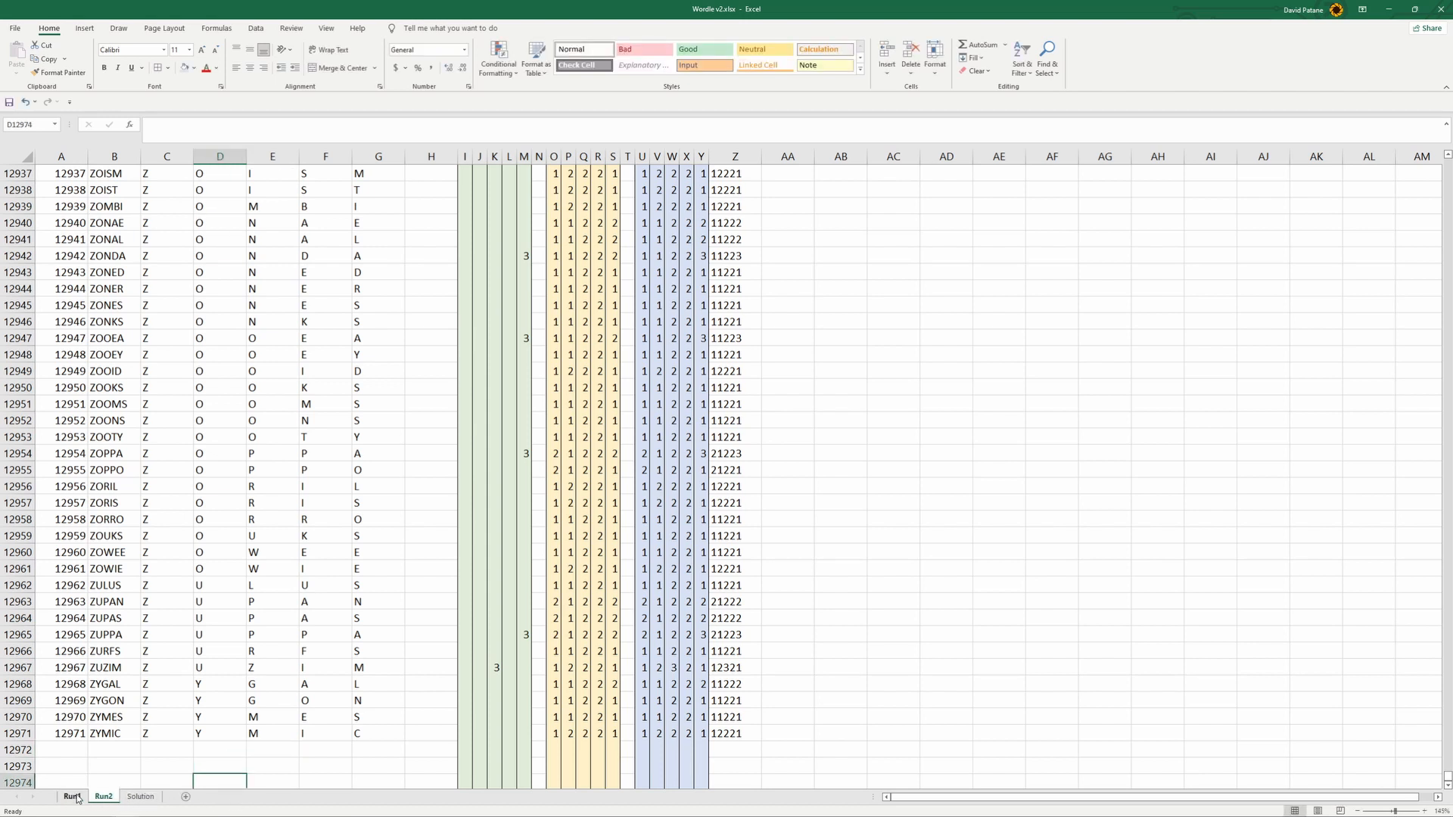
- Examine the matching words and their IF formulas in column AB of the Run2 sheet
scroll(853, 482, up, 9)
scroll(1445, 760, down, 1)
drag(1445, 760, 1445, 647)
scroll(956, 402, up, 8)
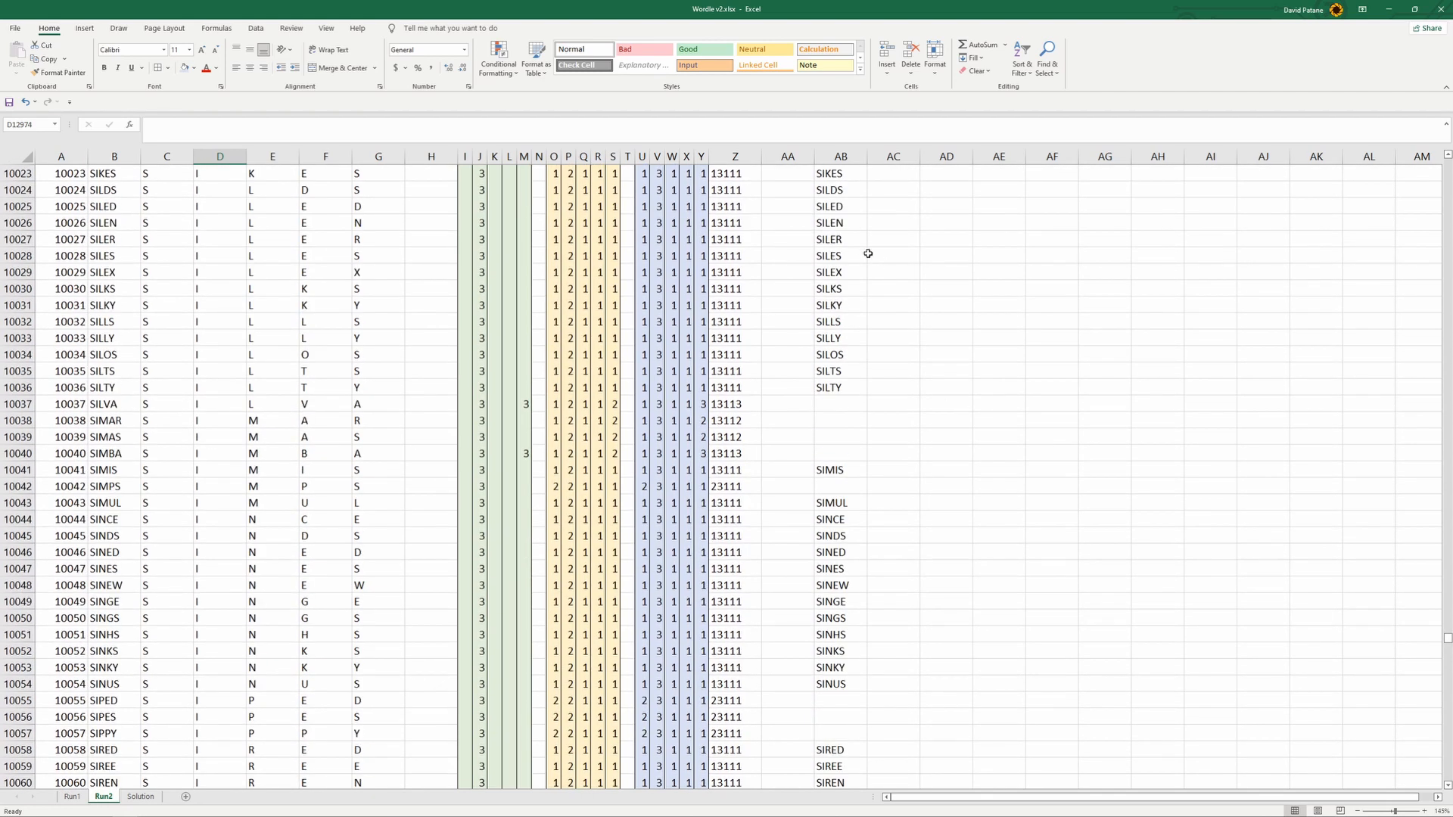
click(863, 253)
key(ctrl+space)
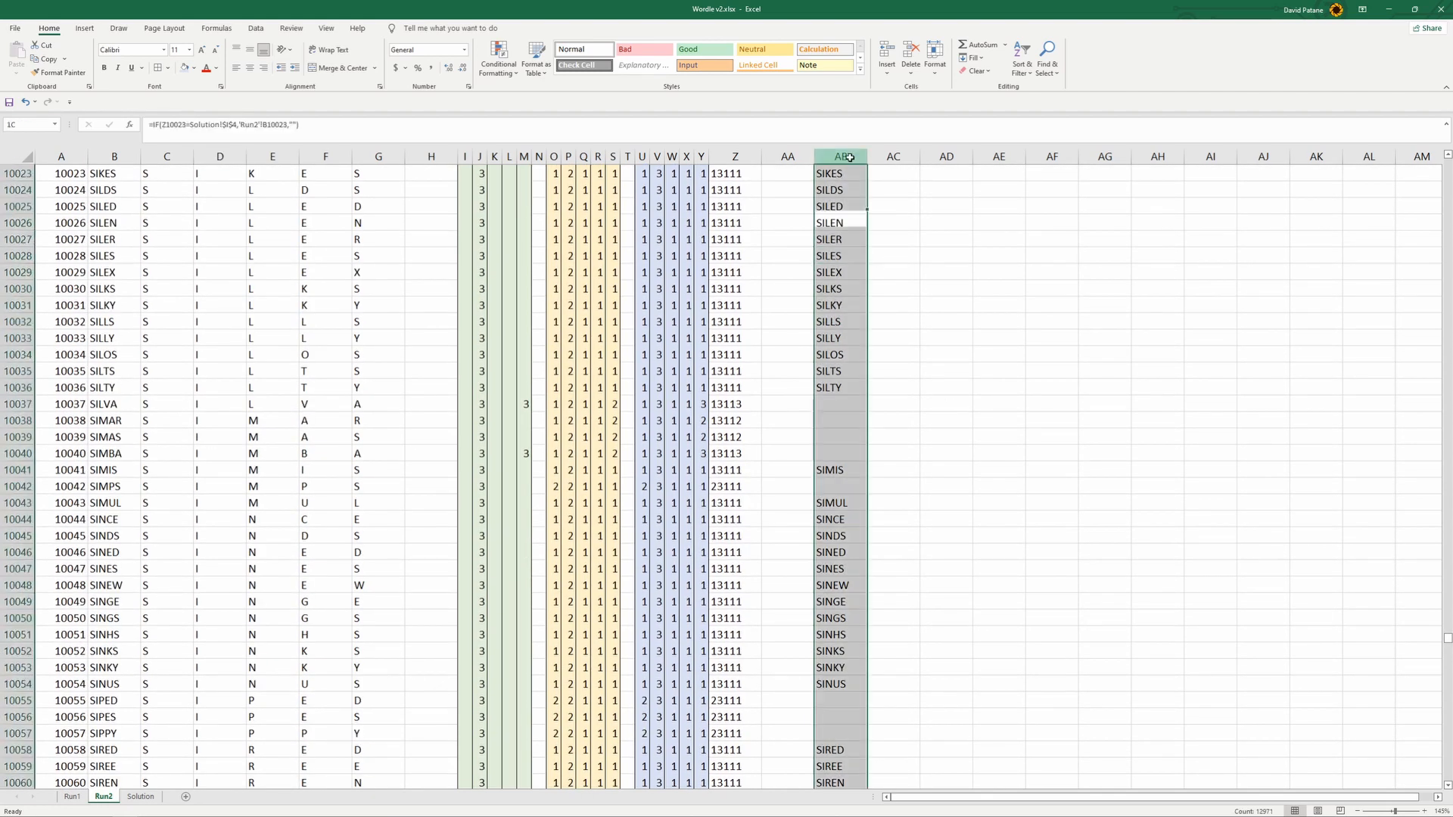
click(875, 307)
click(832, 274)
click(836, 370)
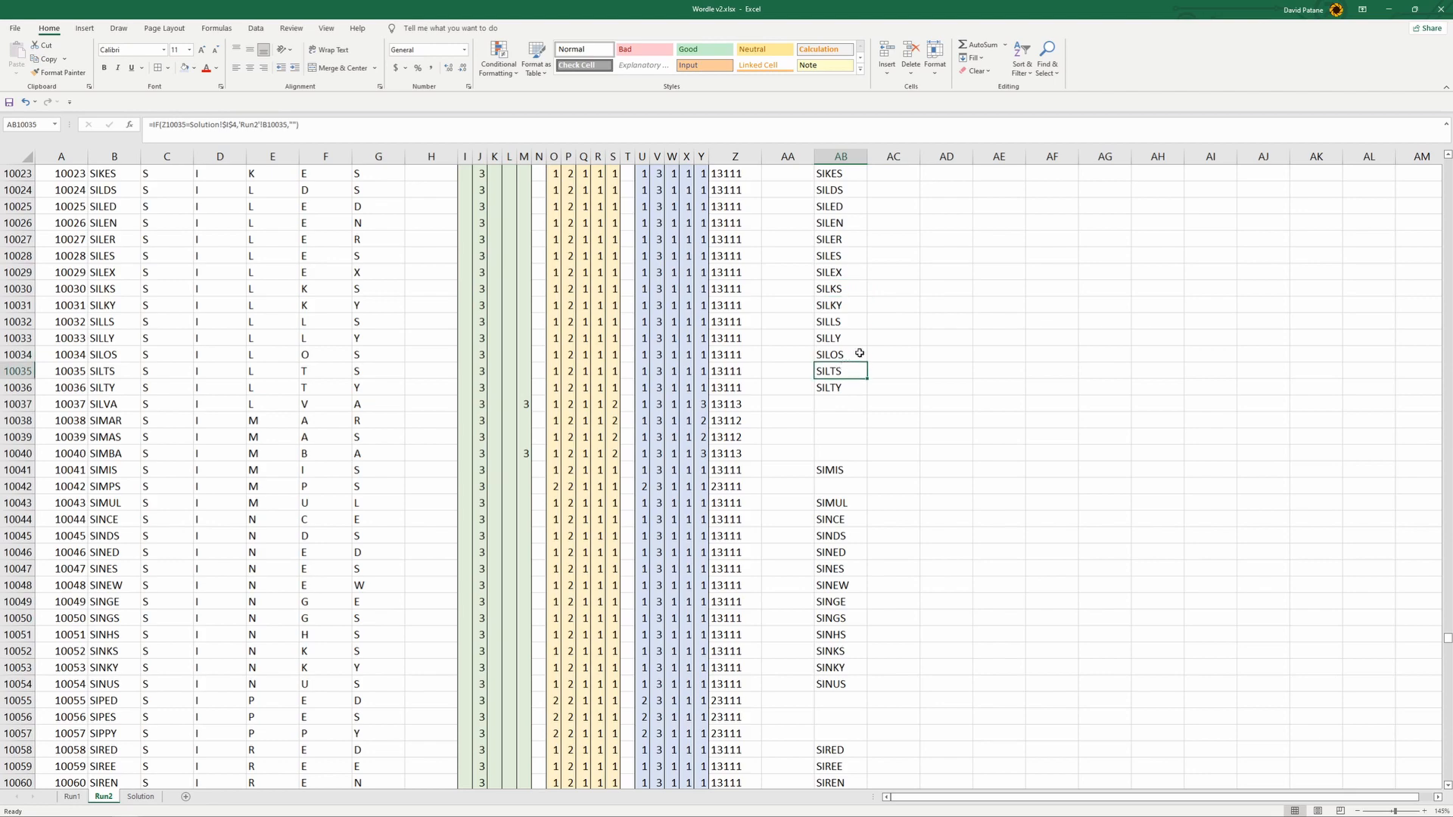
scroll(847, 370, up, 9)
drag(1447, 642, 1439, 161)
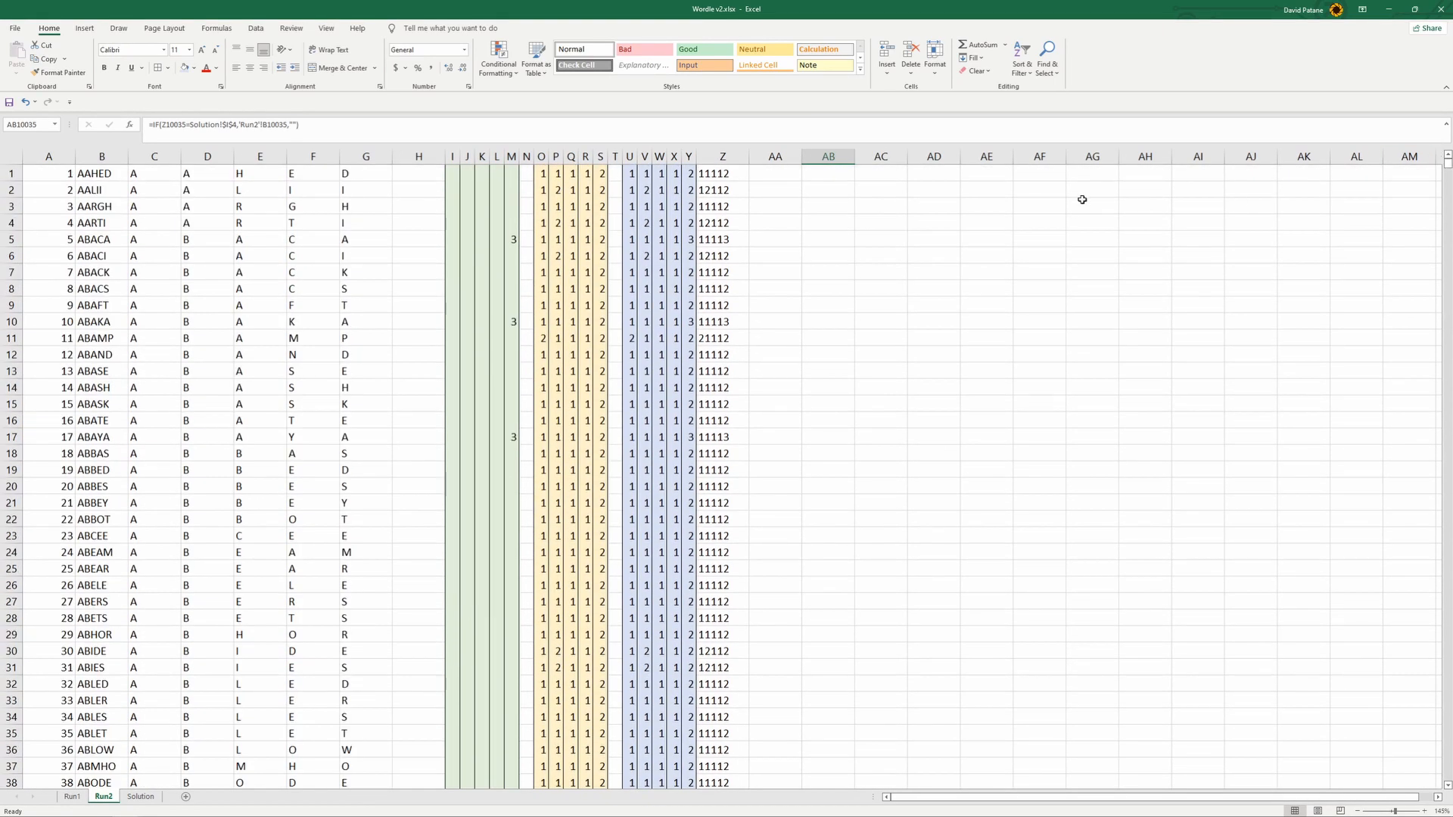
click(896, 172)
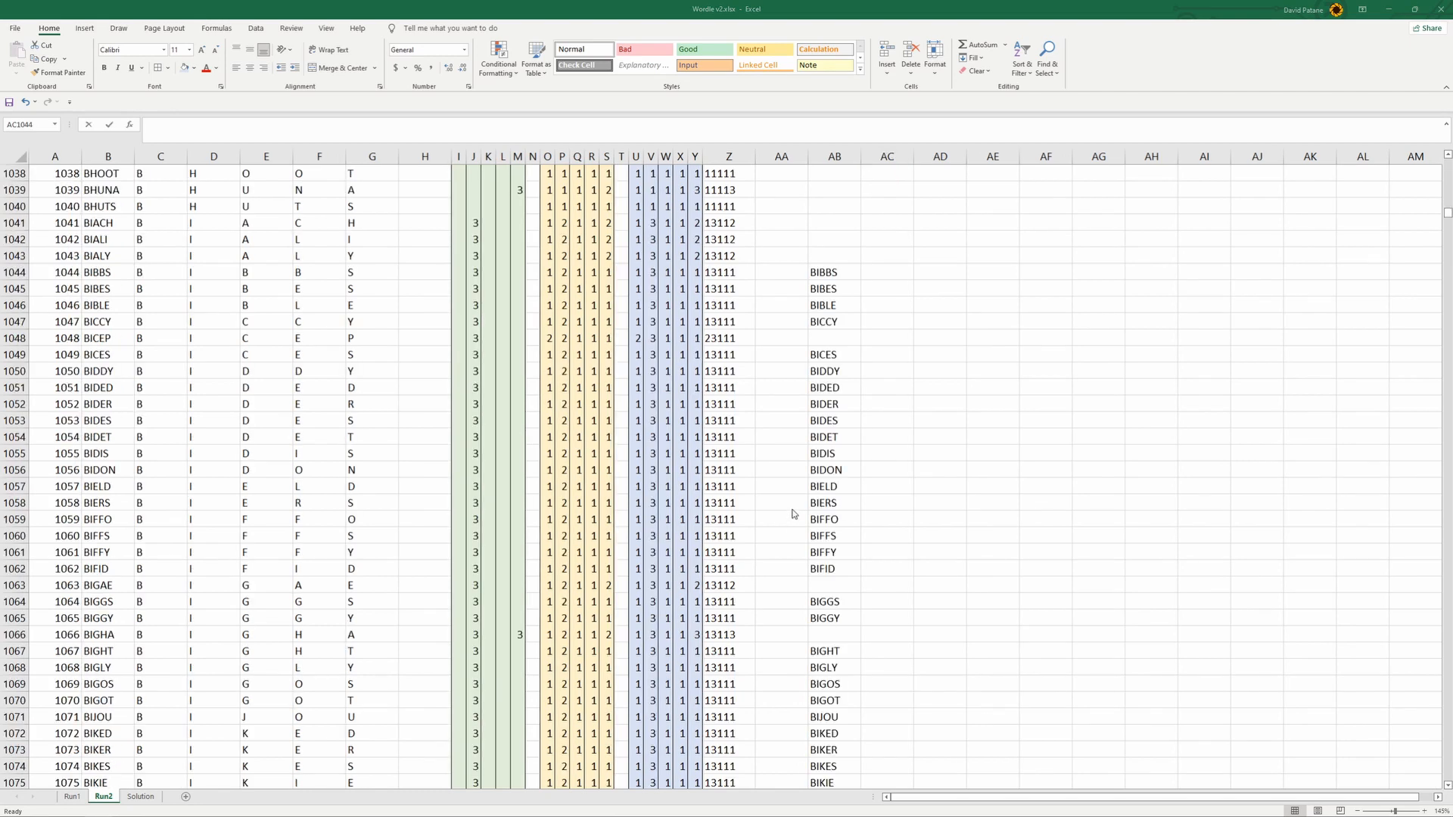
- Enter the sample numbers 2, 3, 5, 1 and 4 in cells AE1044 to AE1048
click(886, 269)
click(691, 124)
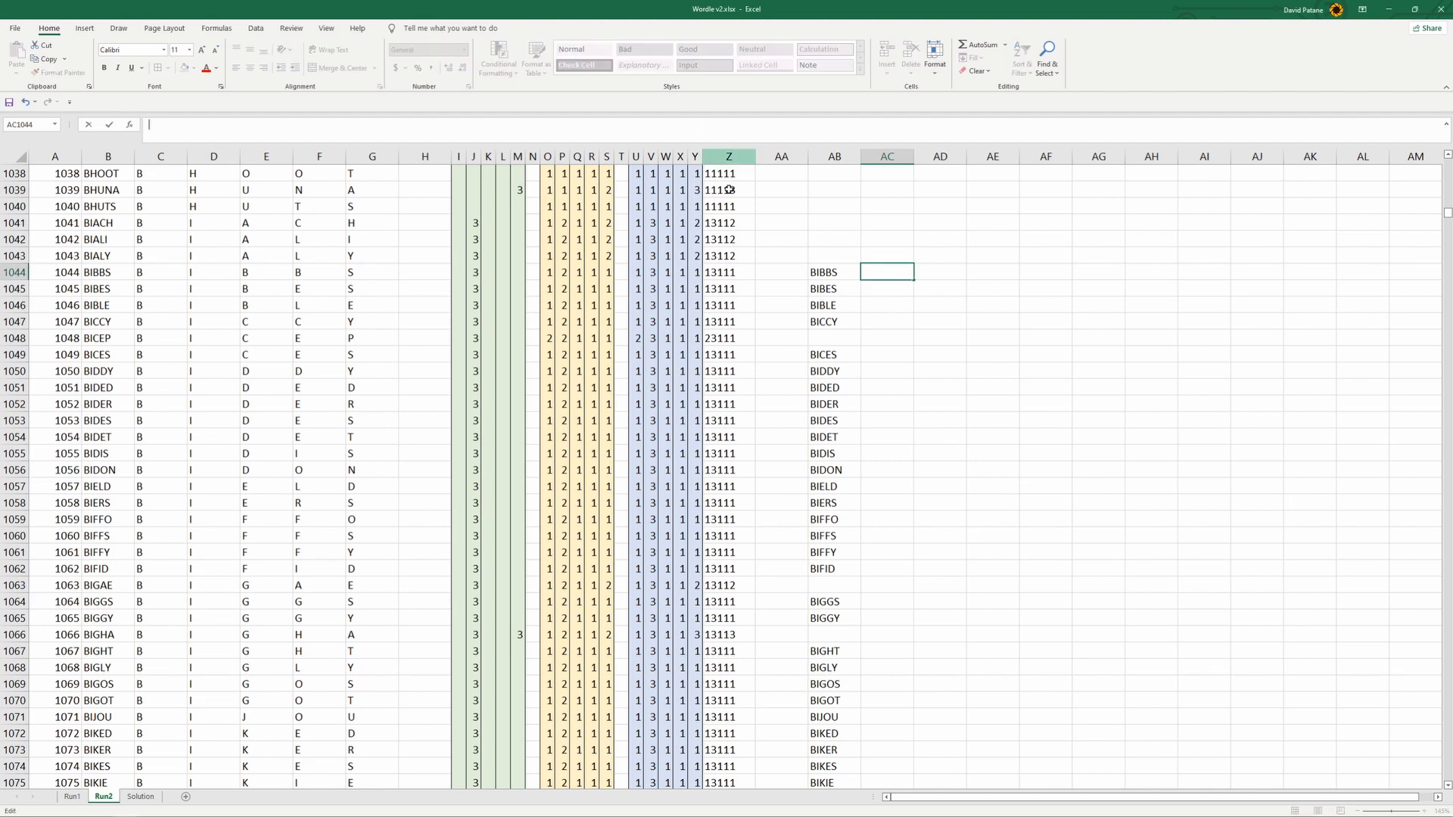
click(975, 273)
text(2 3 5 1 4)
key(Up)
key(Up)
key(Up)
key(Up)
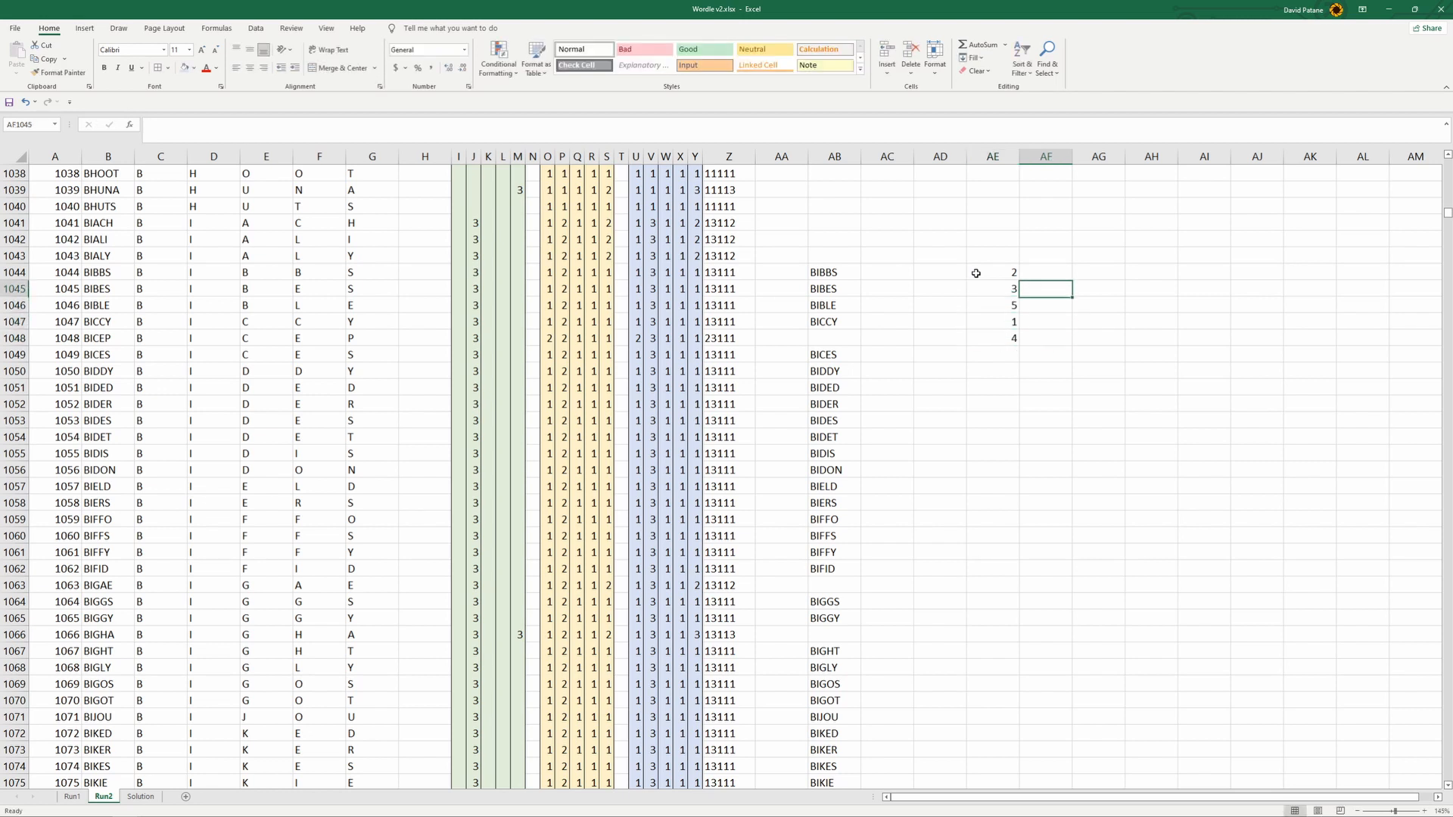
- Enter =RANK(AE1044,$AE$1044:$AE$1048) in AF1044 and fill it down to AF1048
text(=rank()
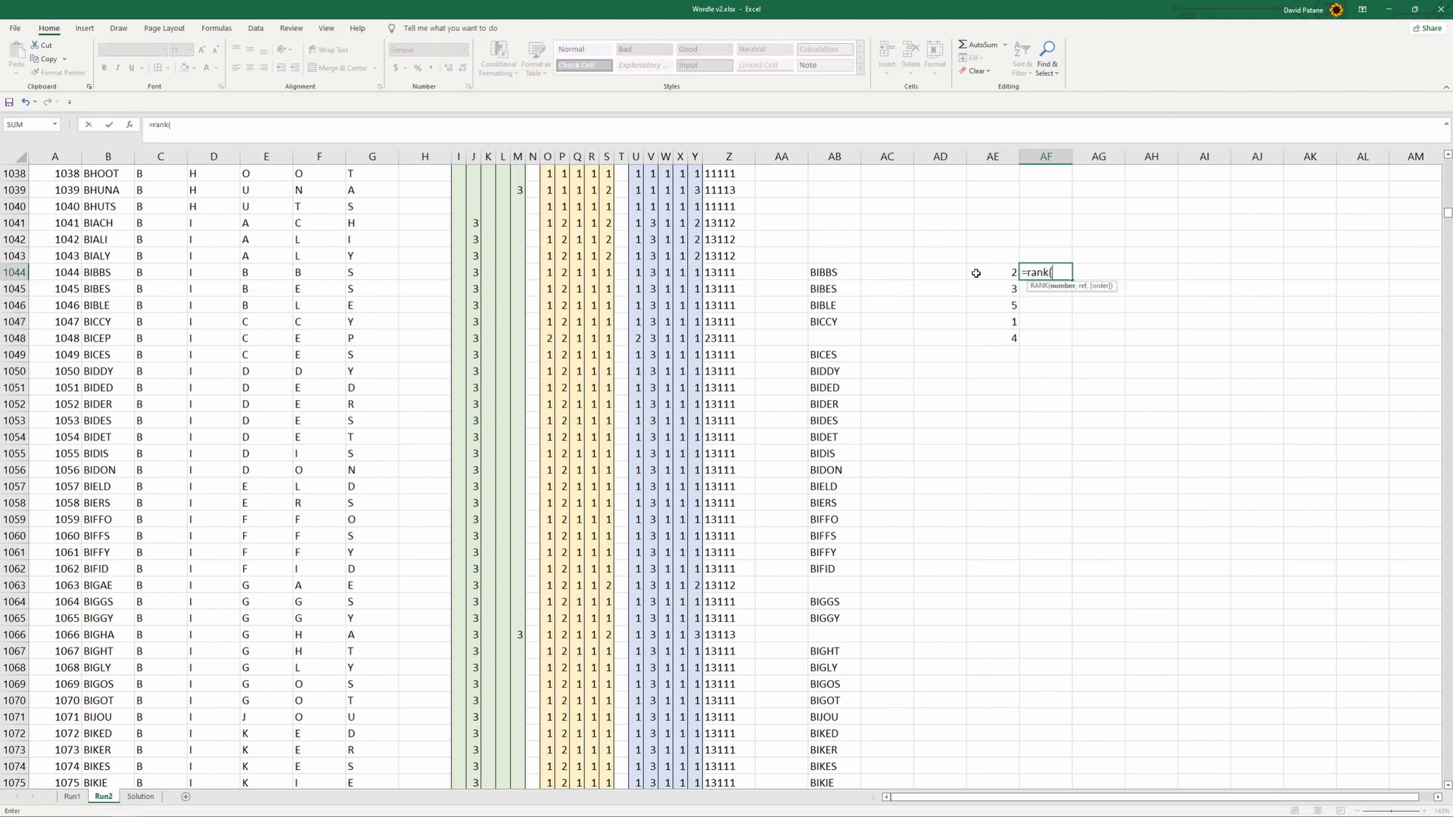
click(1000, 268)
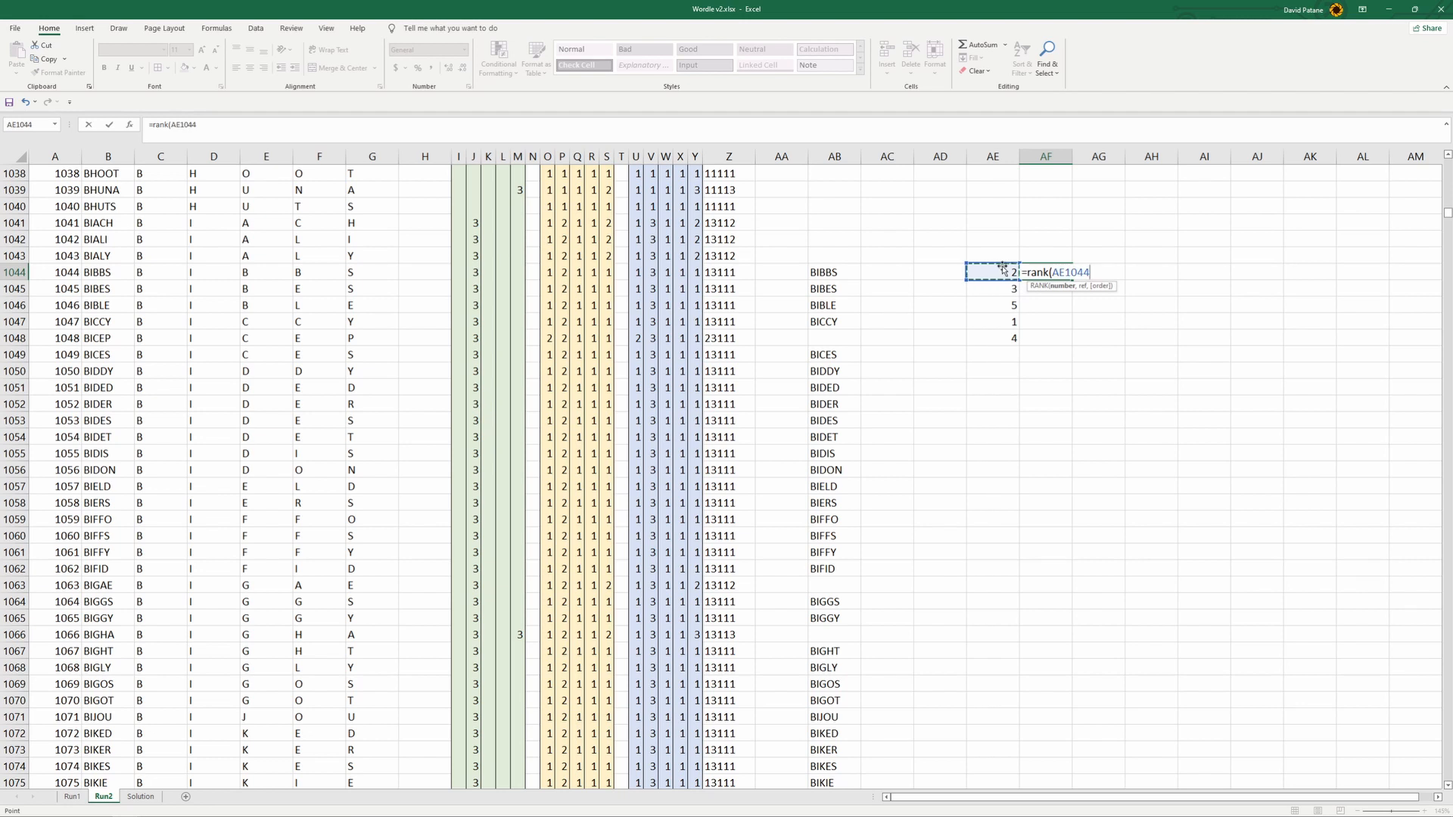
text(,)
drag(1002, 268, 1001, 337)
key(F4)
text())
key(Return)
key(Up)
drag(1074, 282, 1073, 342)
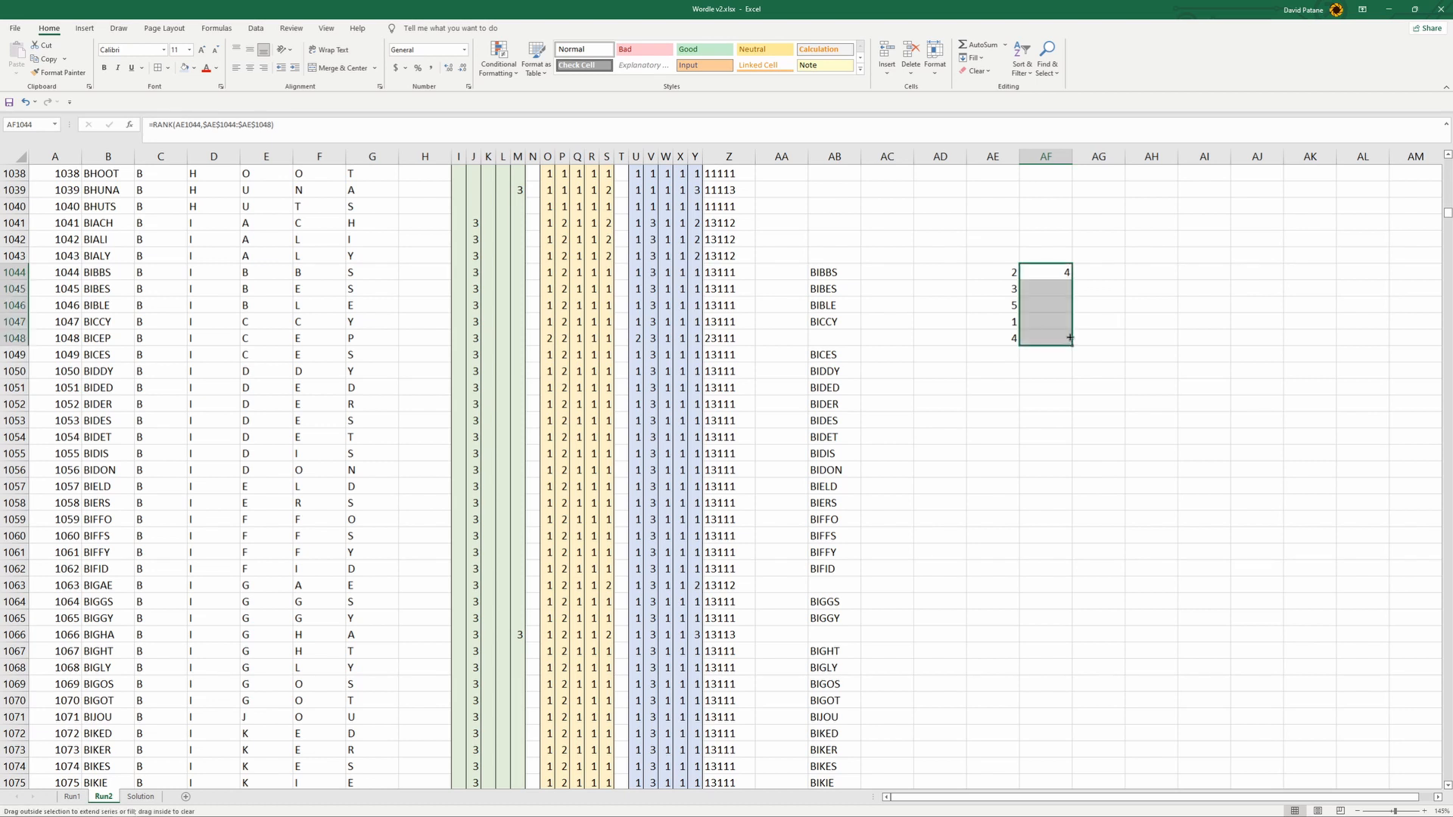
- Add the order argument 1 to the RANK formula in AF1044 and refill it down to AF1048
click(1064, 272)
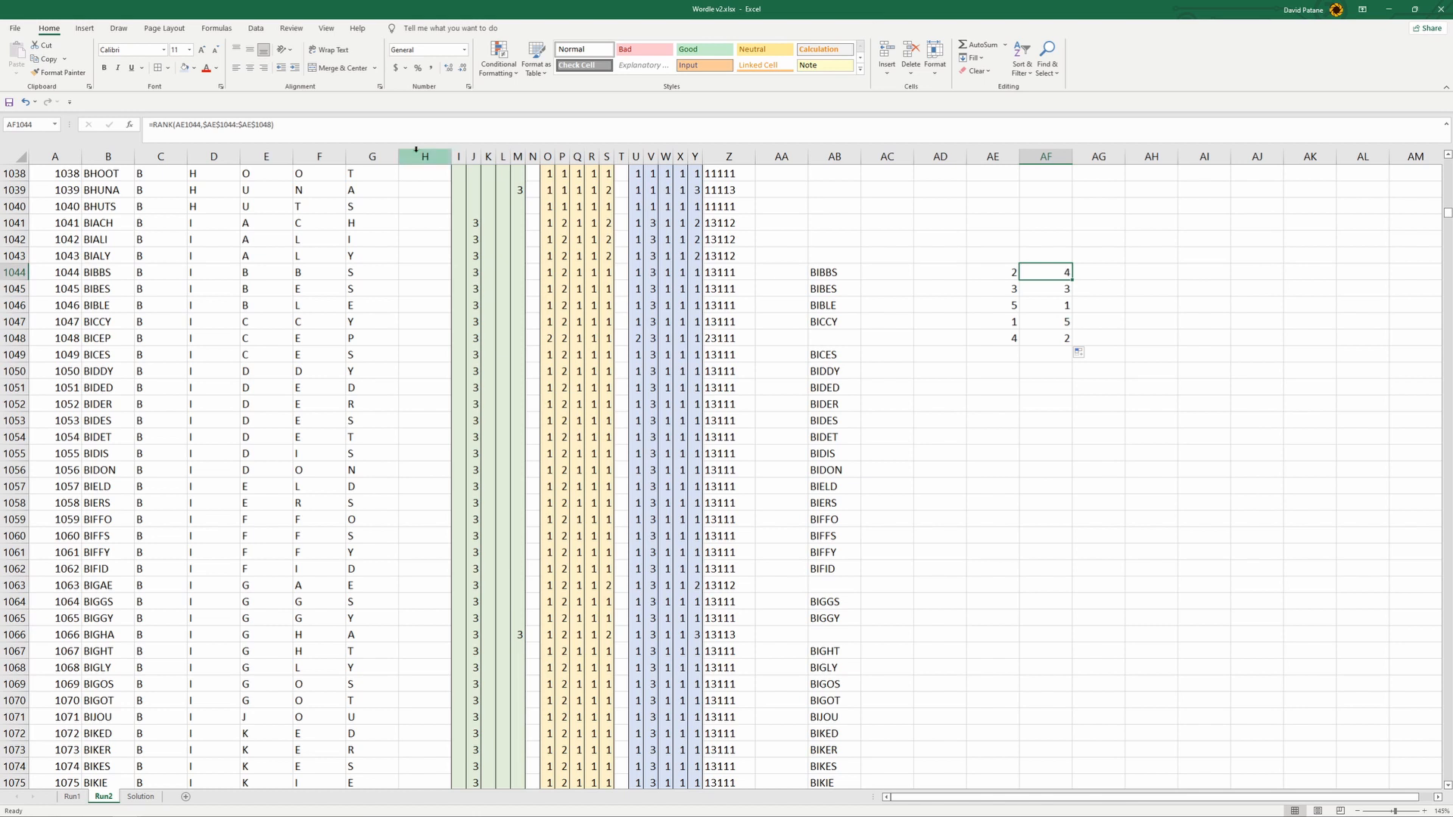
click(287, 125)
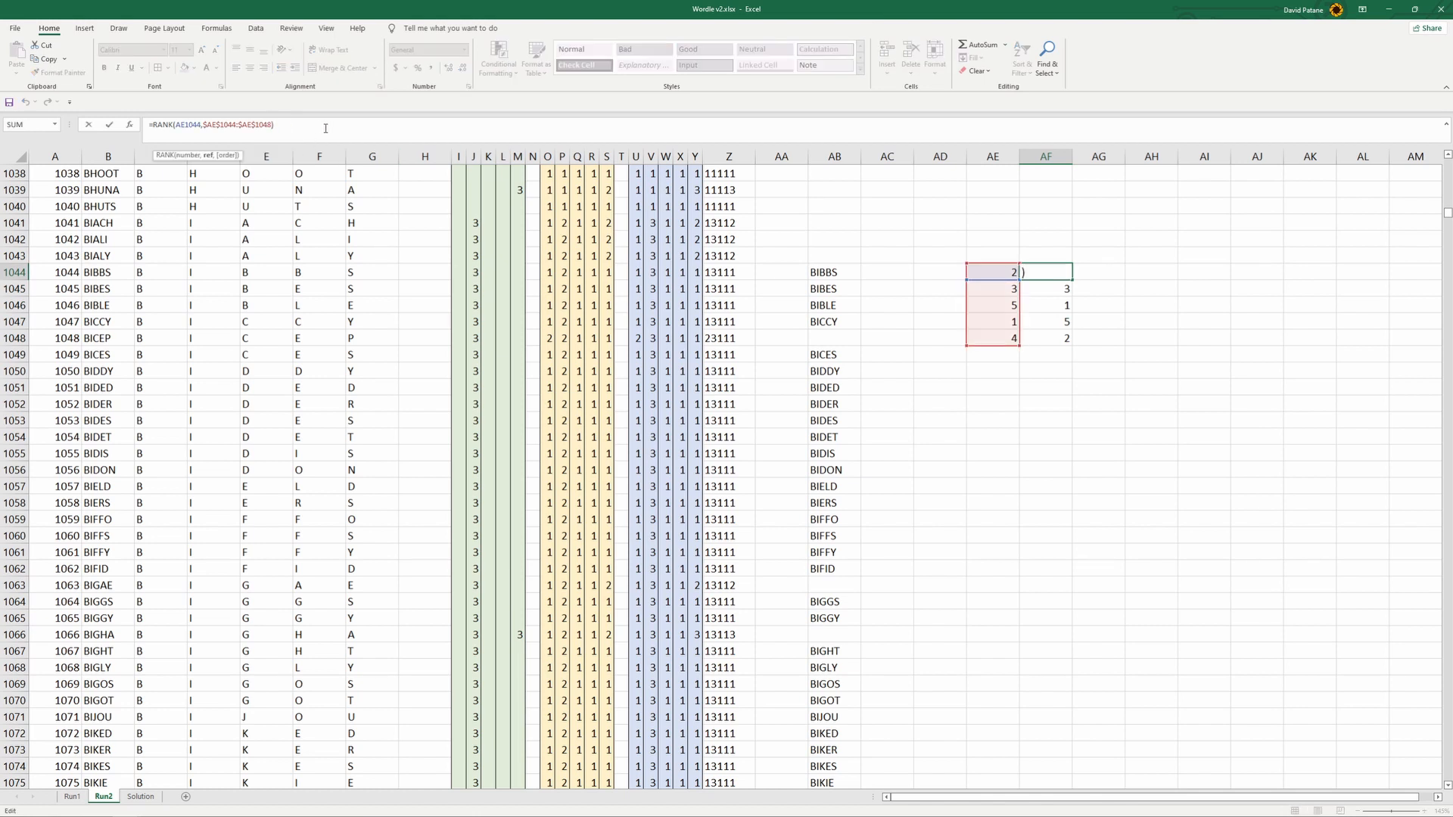
text(,1)
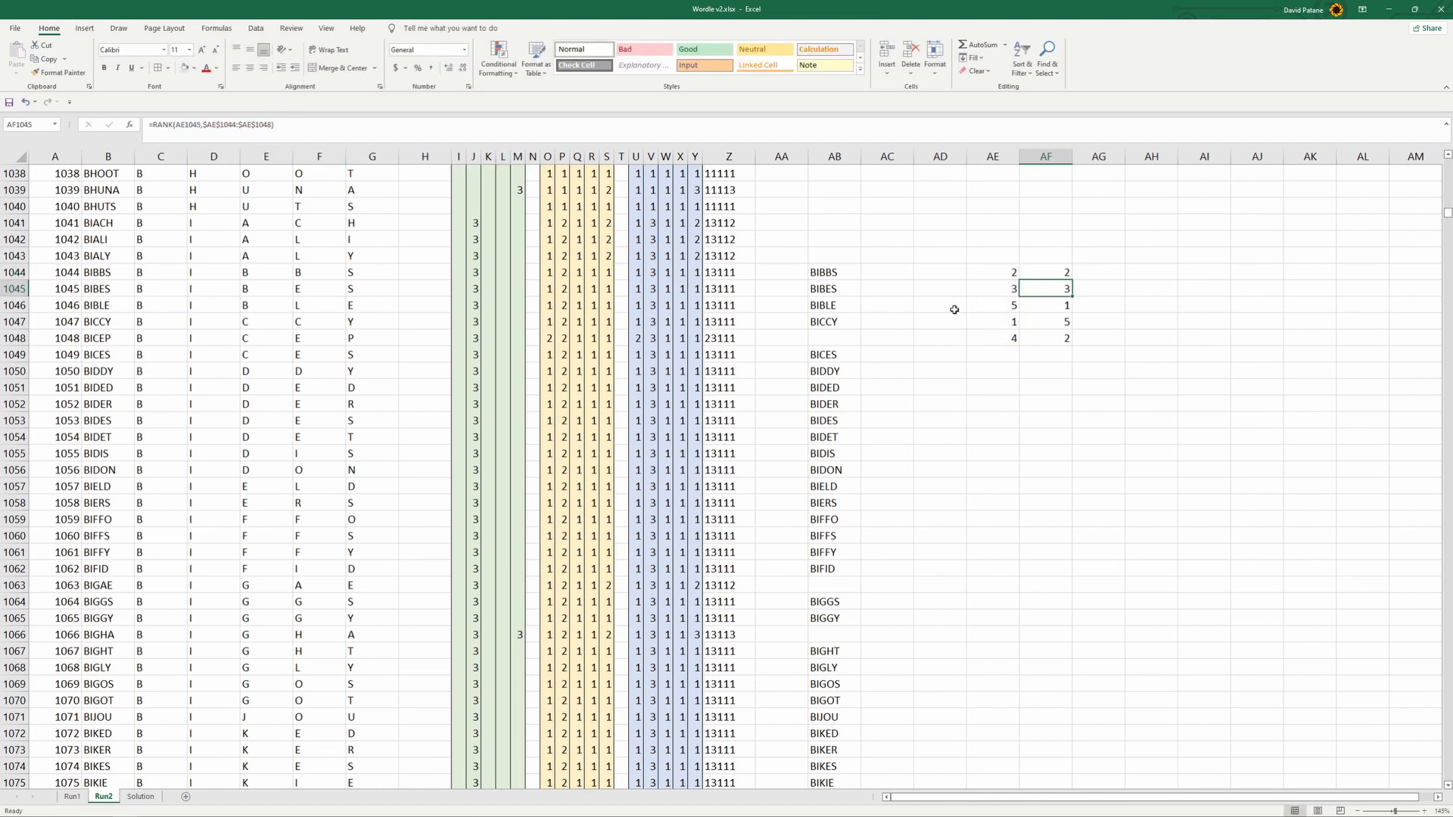
click(1054, 274)
drag(1072, 279, 1078, 353)
click(1051, 382)
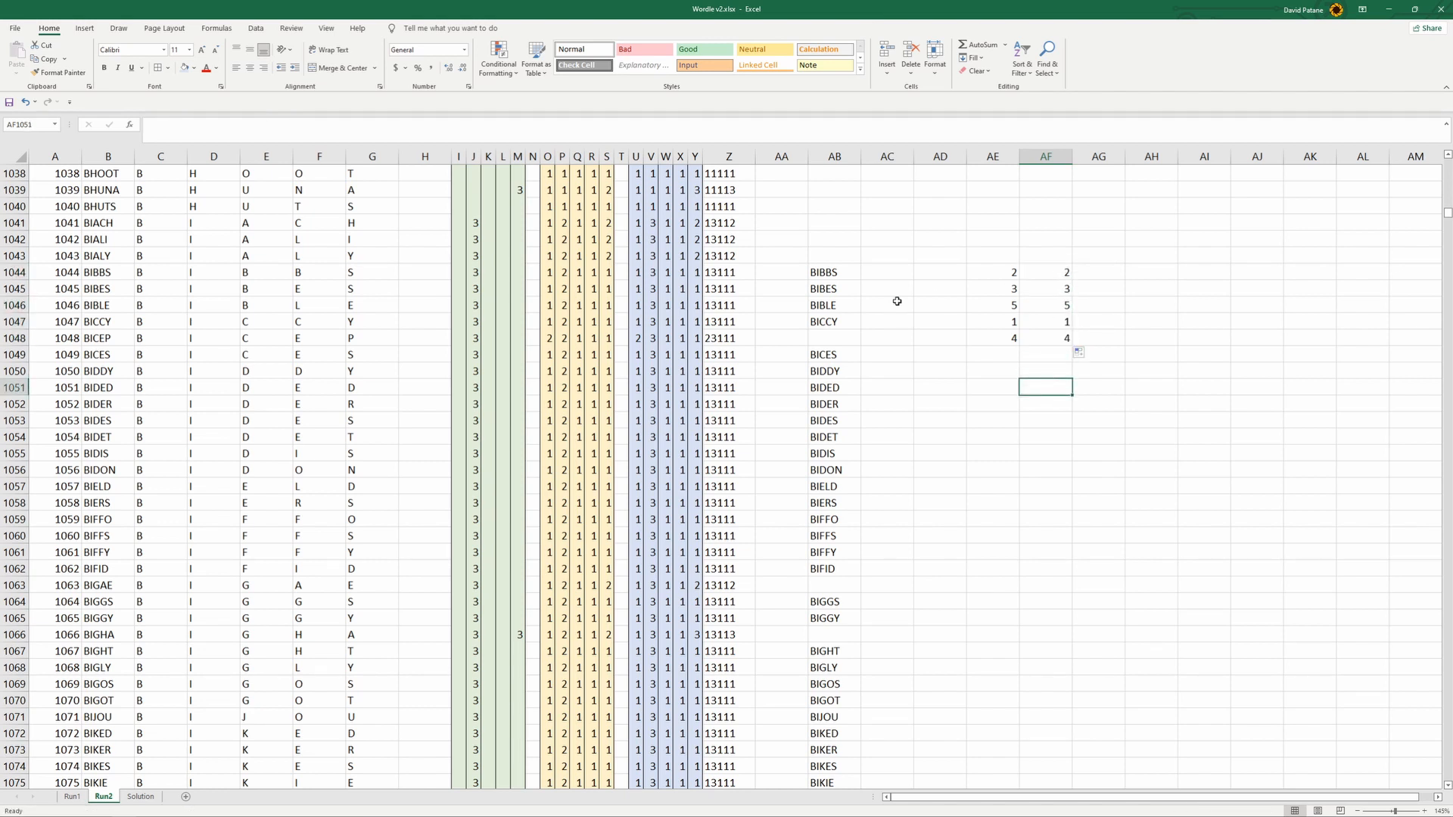
- Copy the RANK formula from AF1044 to AC1044 beside the words and fill it down to AC1049
click(1044, 275)
click(591, 122)
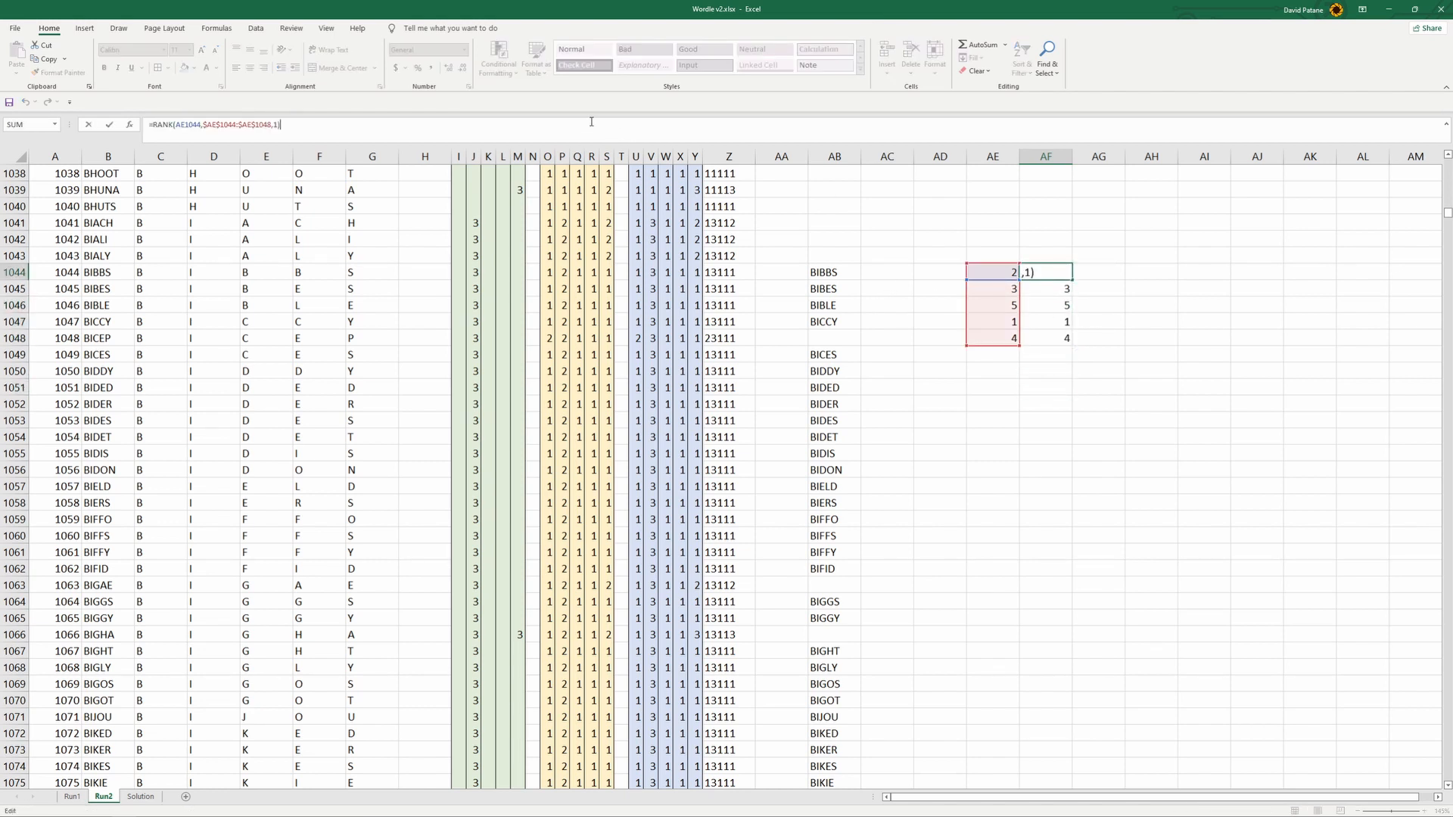
click(954, 450)
click(1059, 273)
key(ctrl+c)
click(847, 272)
click(875, 272)
key(ctrl+v)
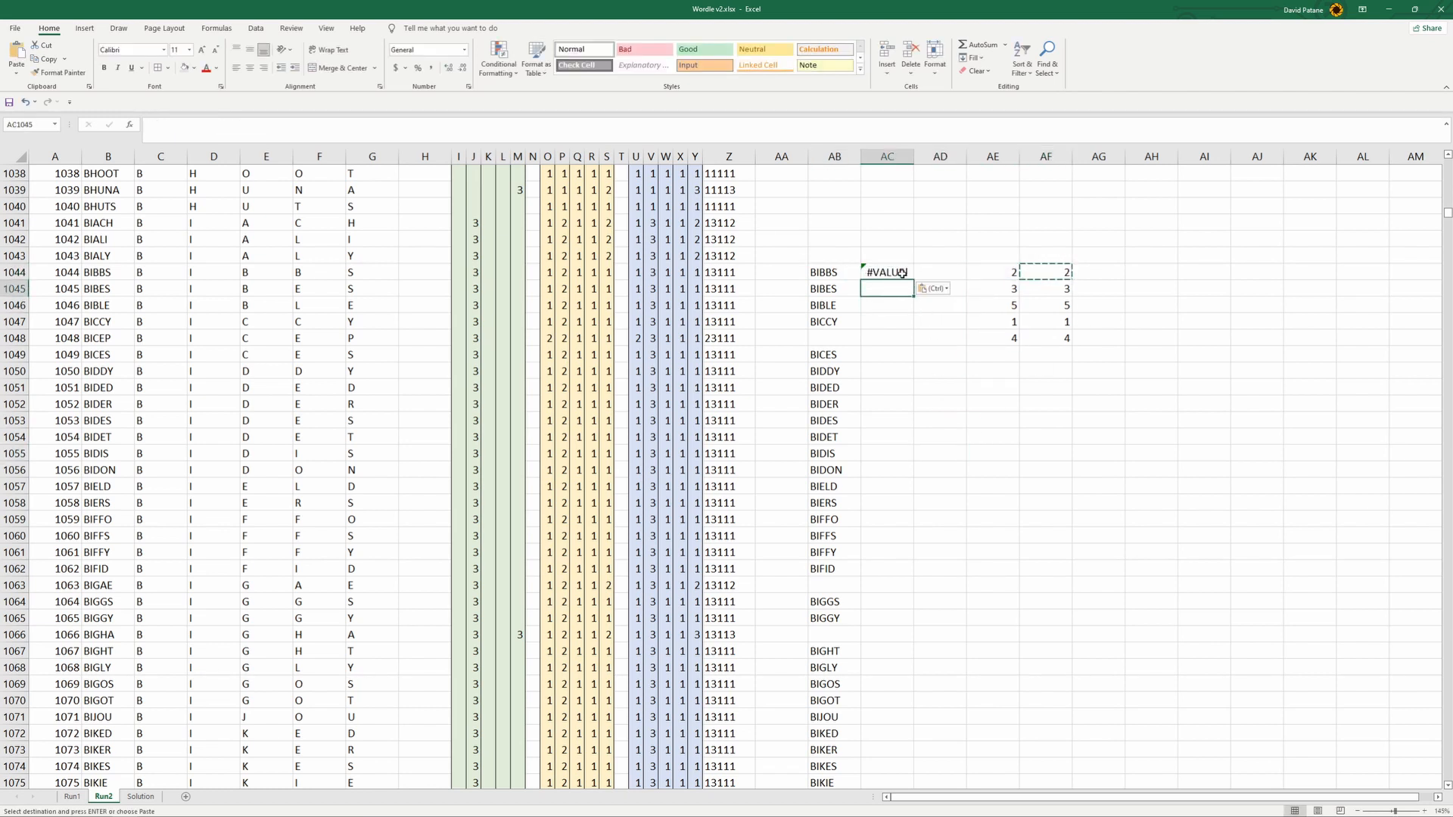
drag(913, 281, 906, 365)
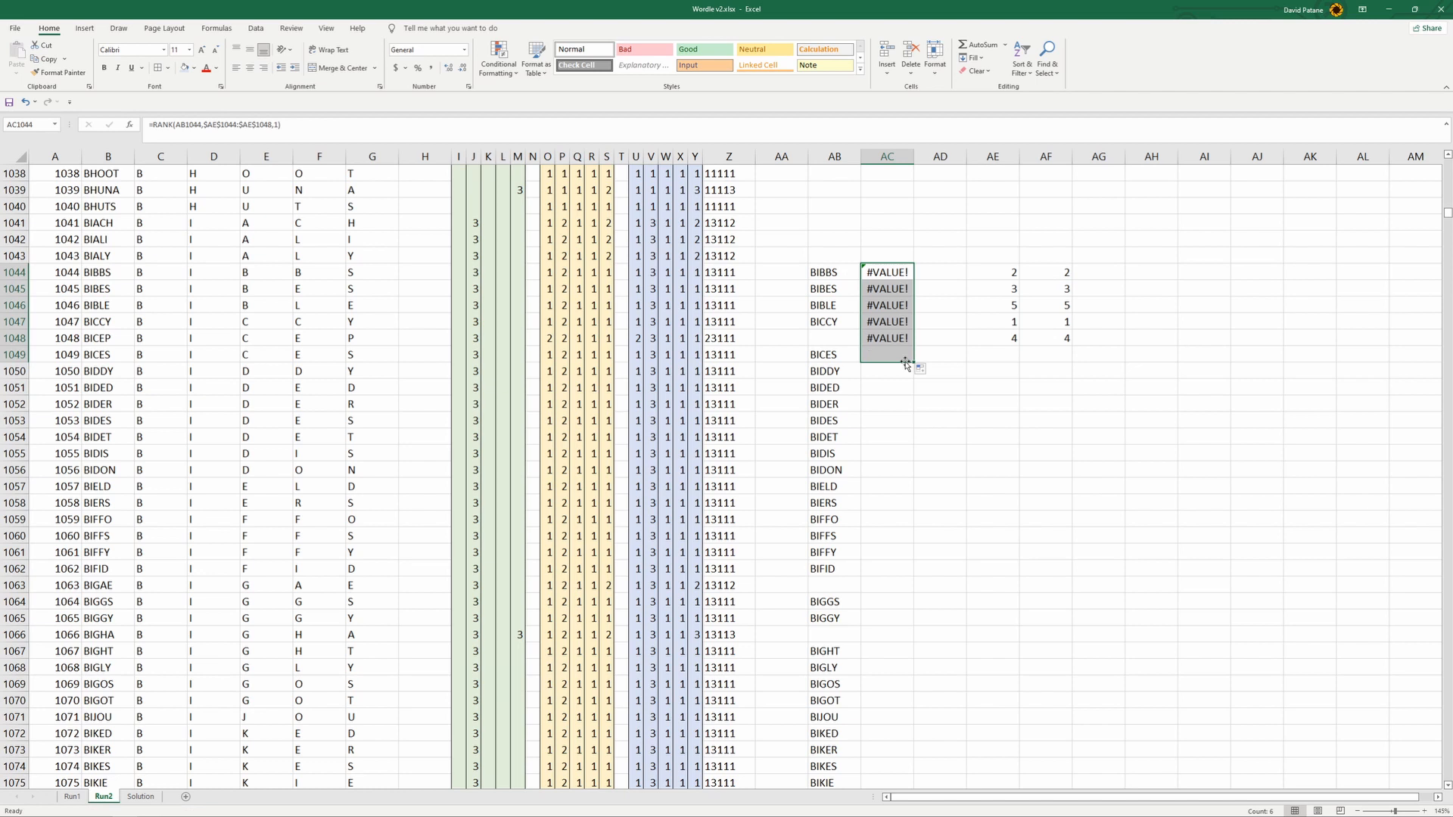
click(938, 387)
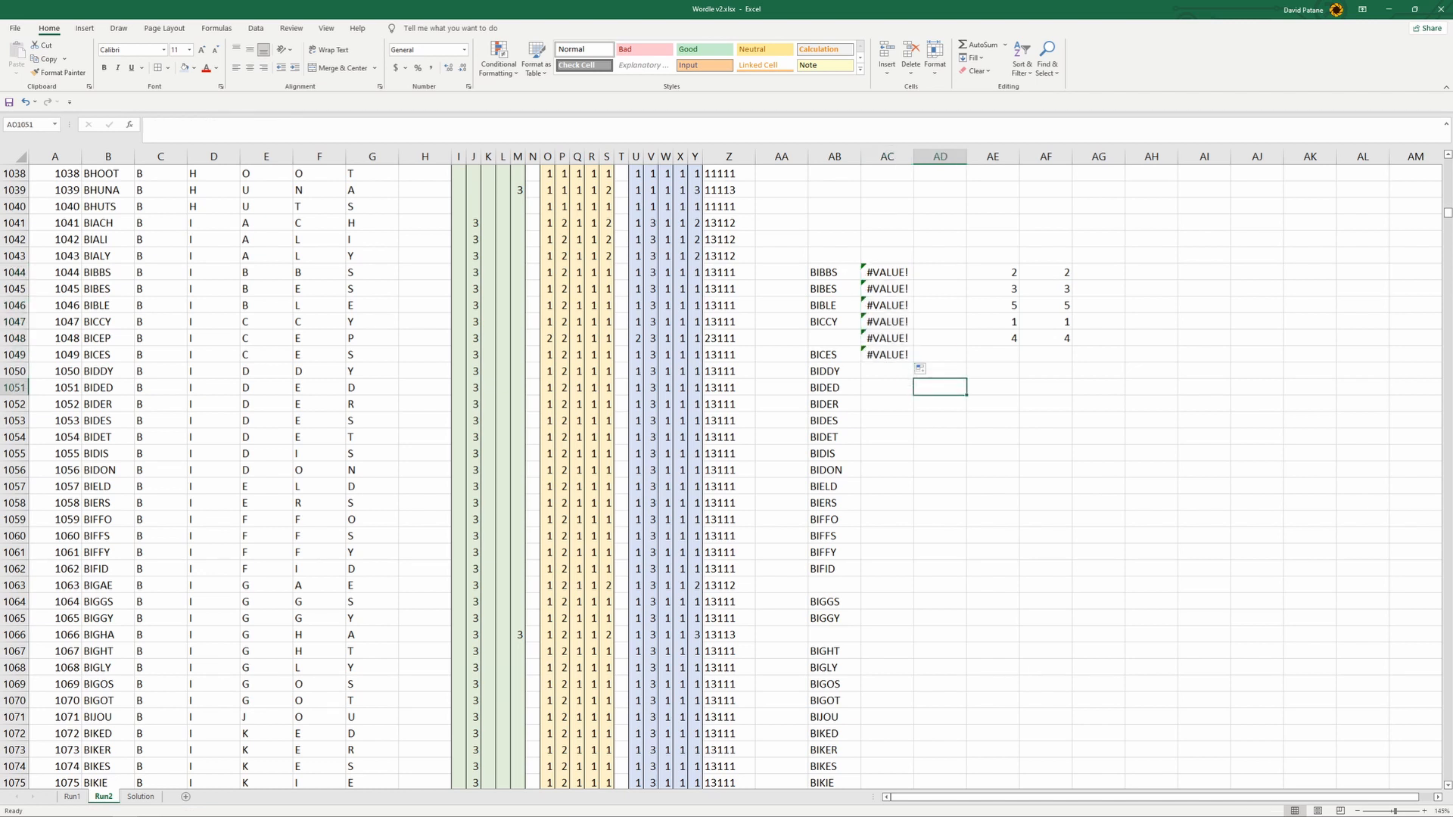
- Switch to the browser's ExtendOffice article on ranking data alphabetically and highlight its COUNTIF formula
click(210, 813)
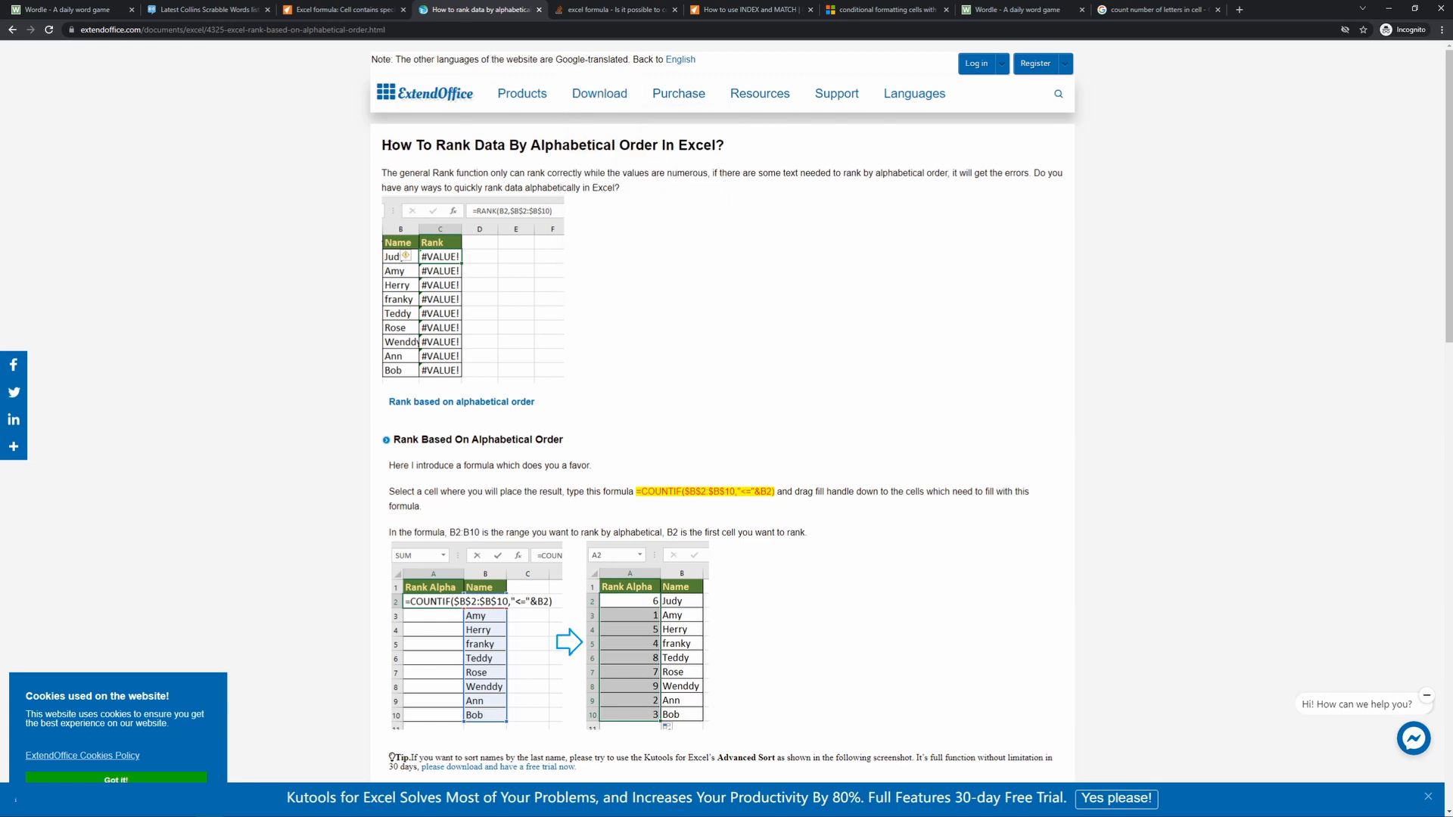
drag(381, 145, 733, 153)
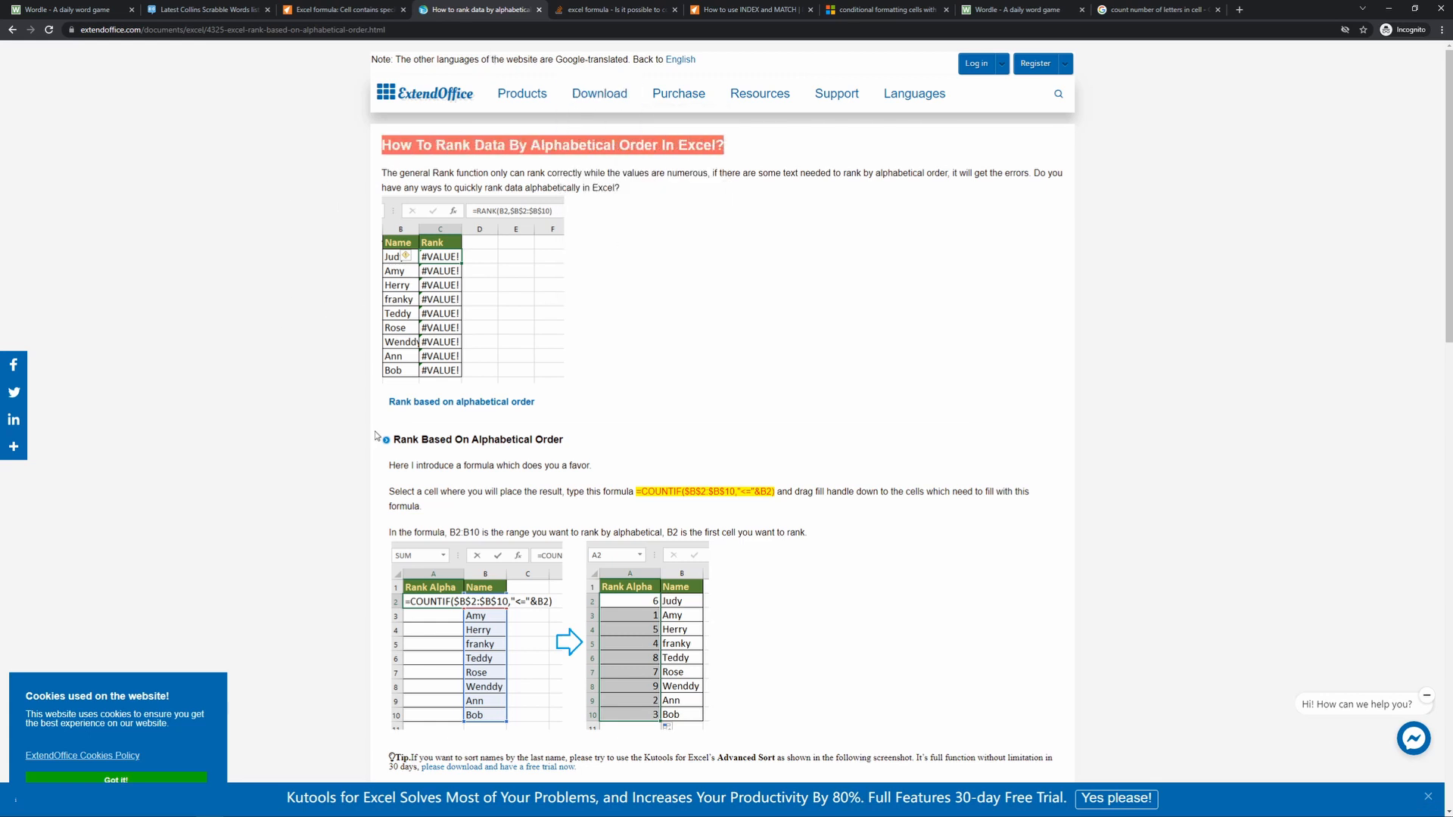
click(331, 490)
scroll(454, 560, down, 1)
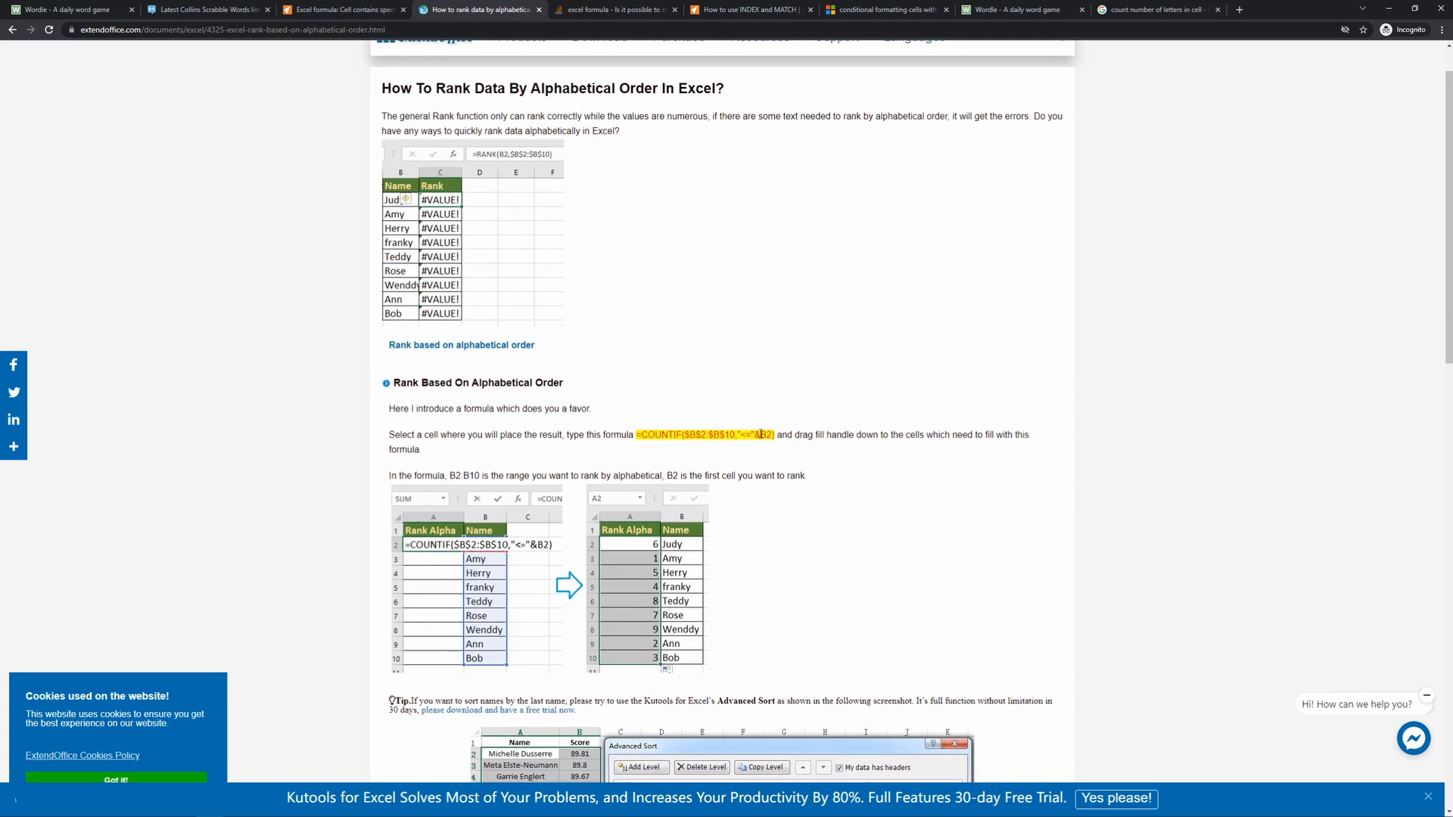
drag(636, 433, 678, 475)
click(679, 454)
drag(637, 435, 776, 436)
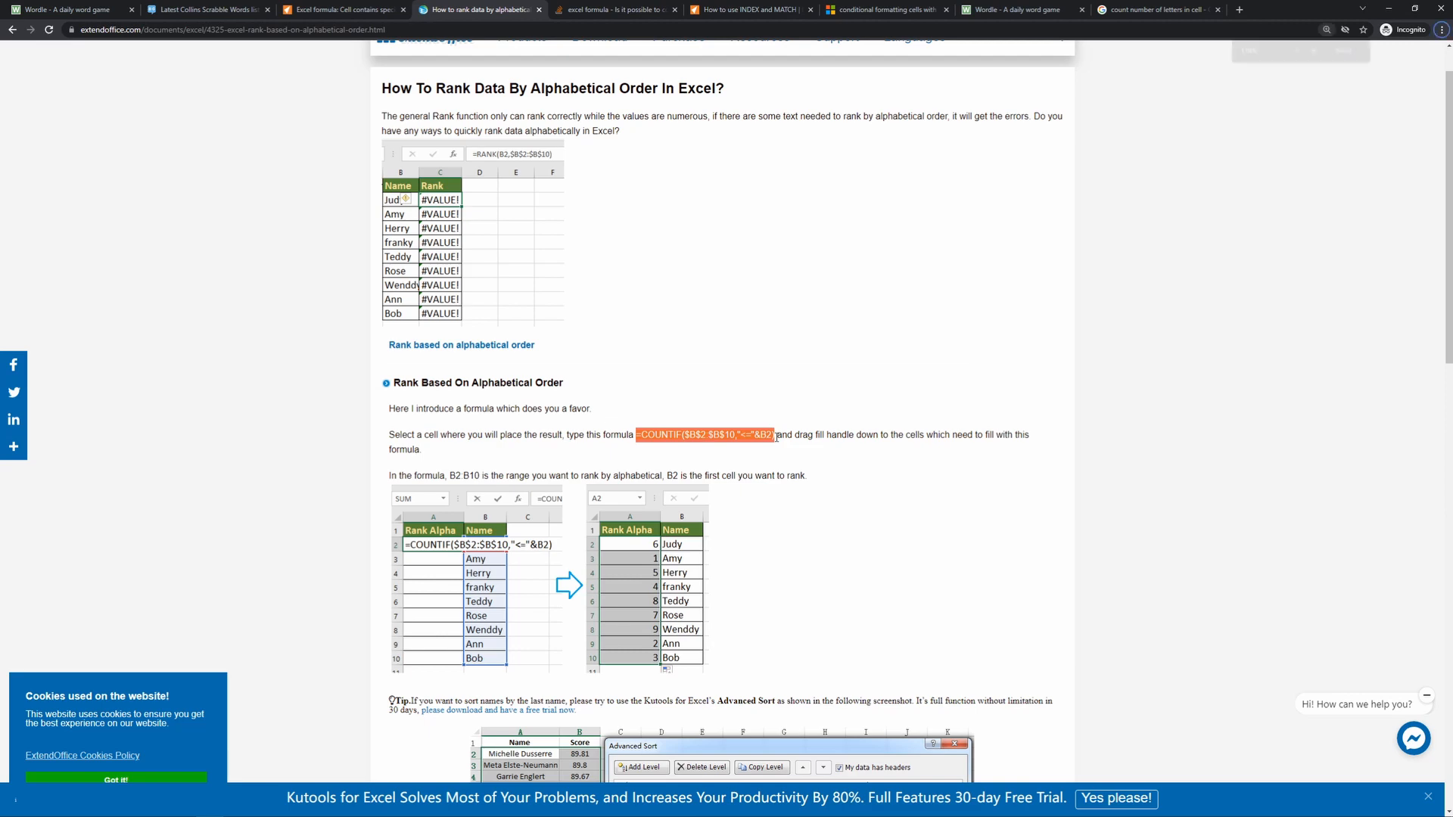
- Study the article's enlarged COUNTIF formula and the alphabetical ranking example below it
ctrl+scroll(776, 437, up, 5)
ctrl+scroll(777, 441, down, 2)
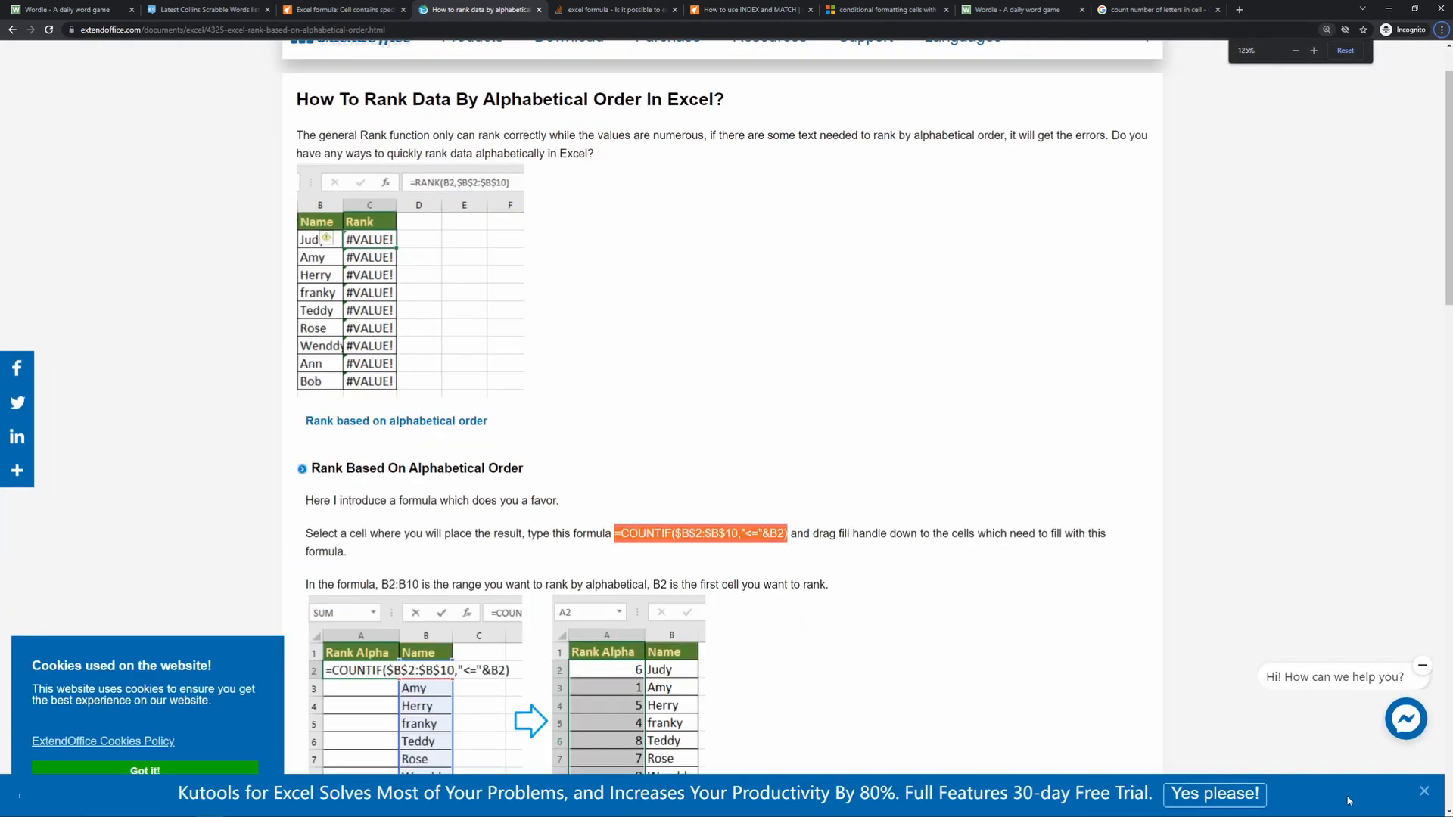
click(1424, 792)
scroll(810, 610, down, 2)
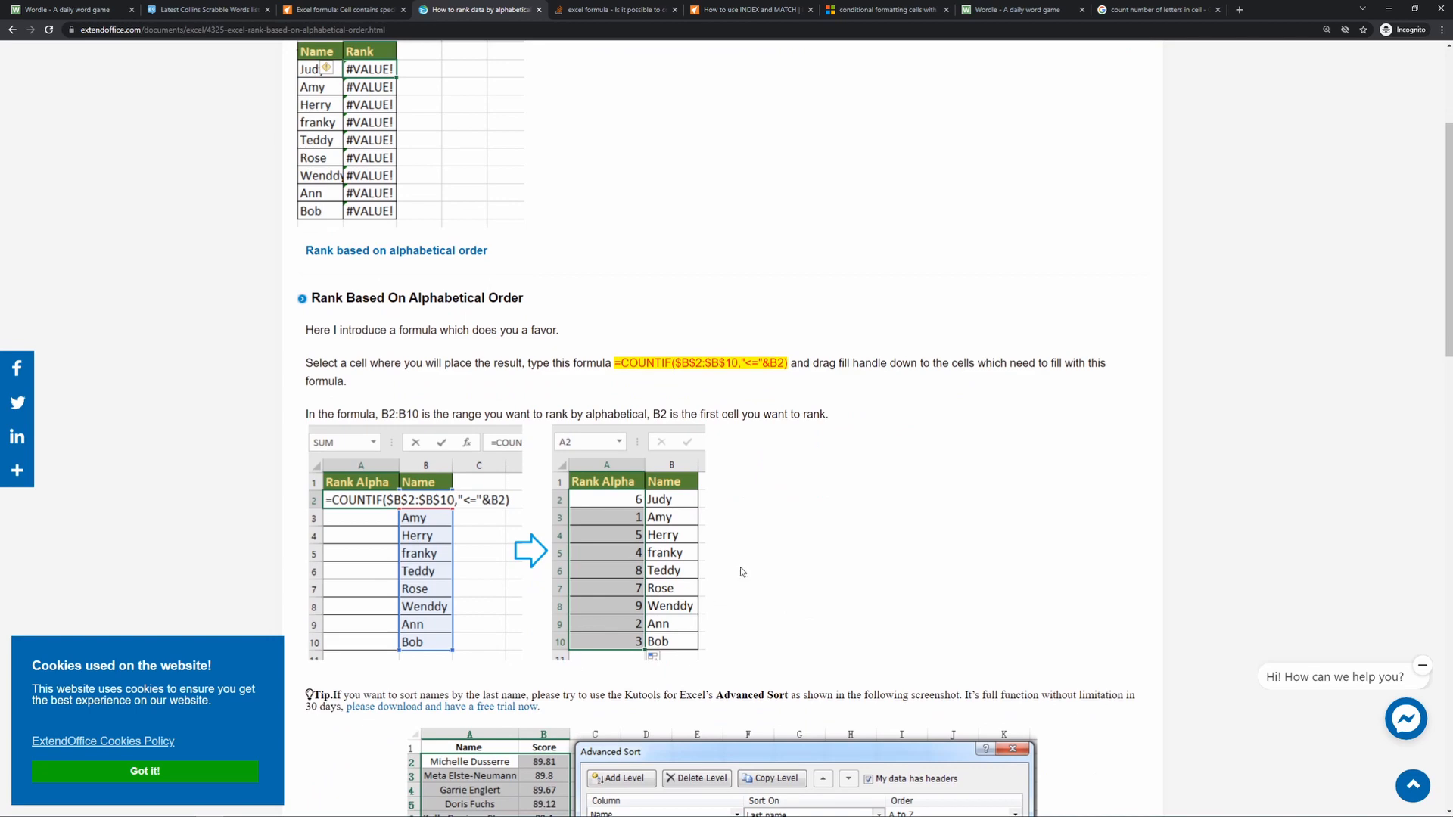
ctrl+scroll(790, 396, up, 1)
drag(593, 430, 802, 426)
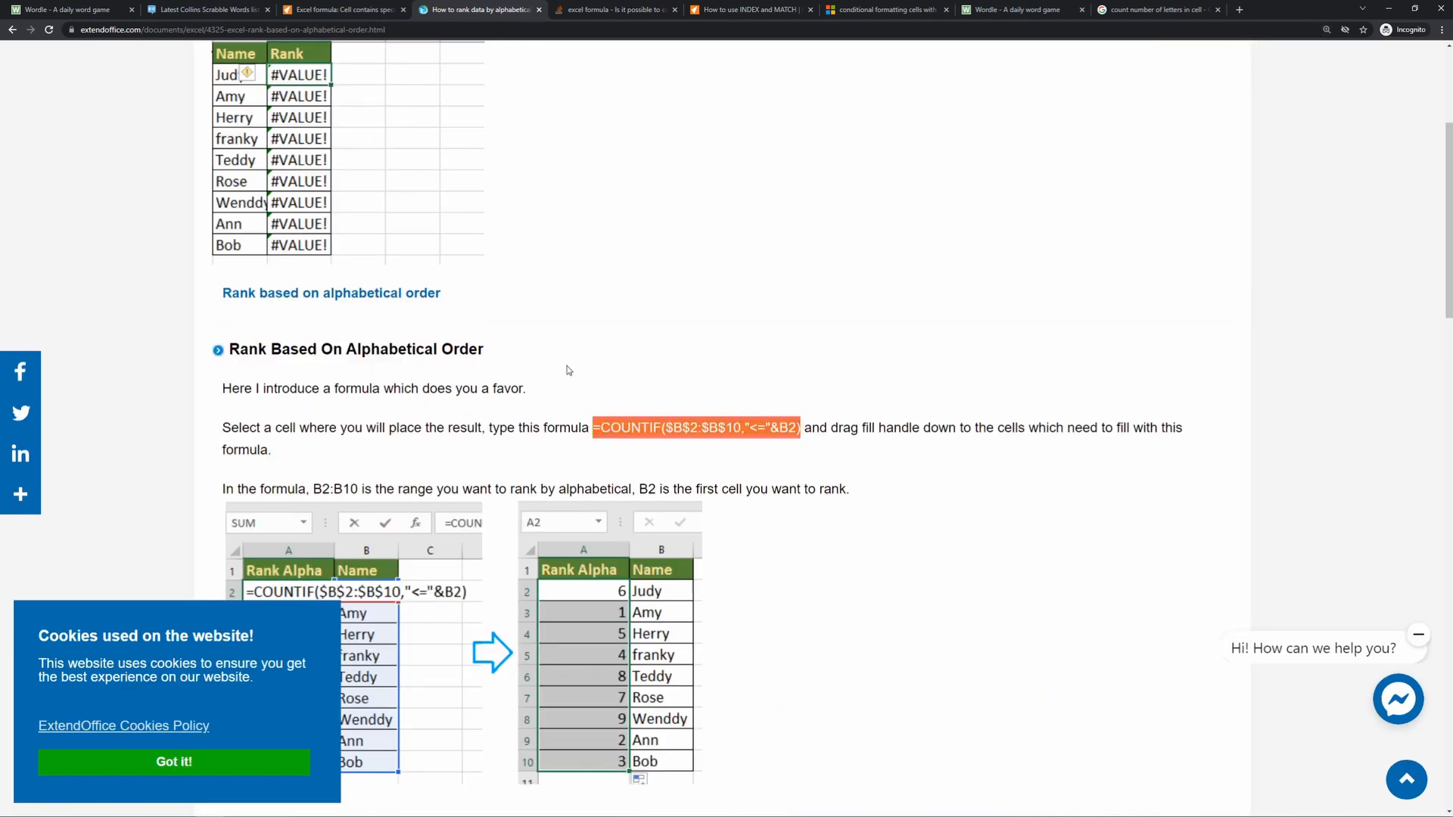
ctrl+scroll(569, 370, down, 2)
mouse_move(463, 811)
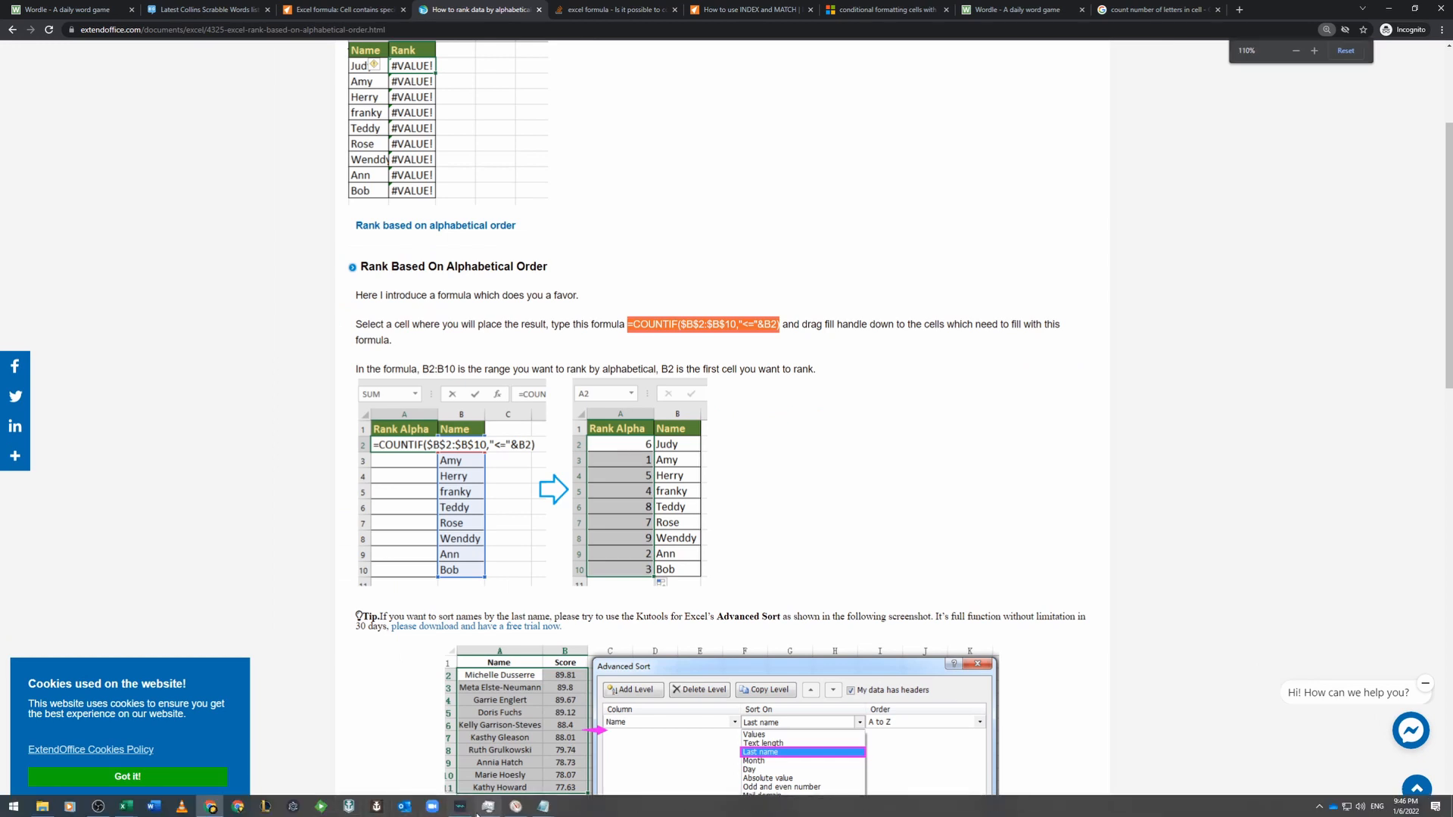
click(123, 810)
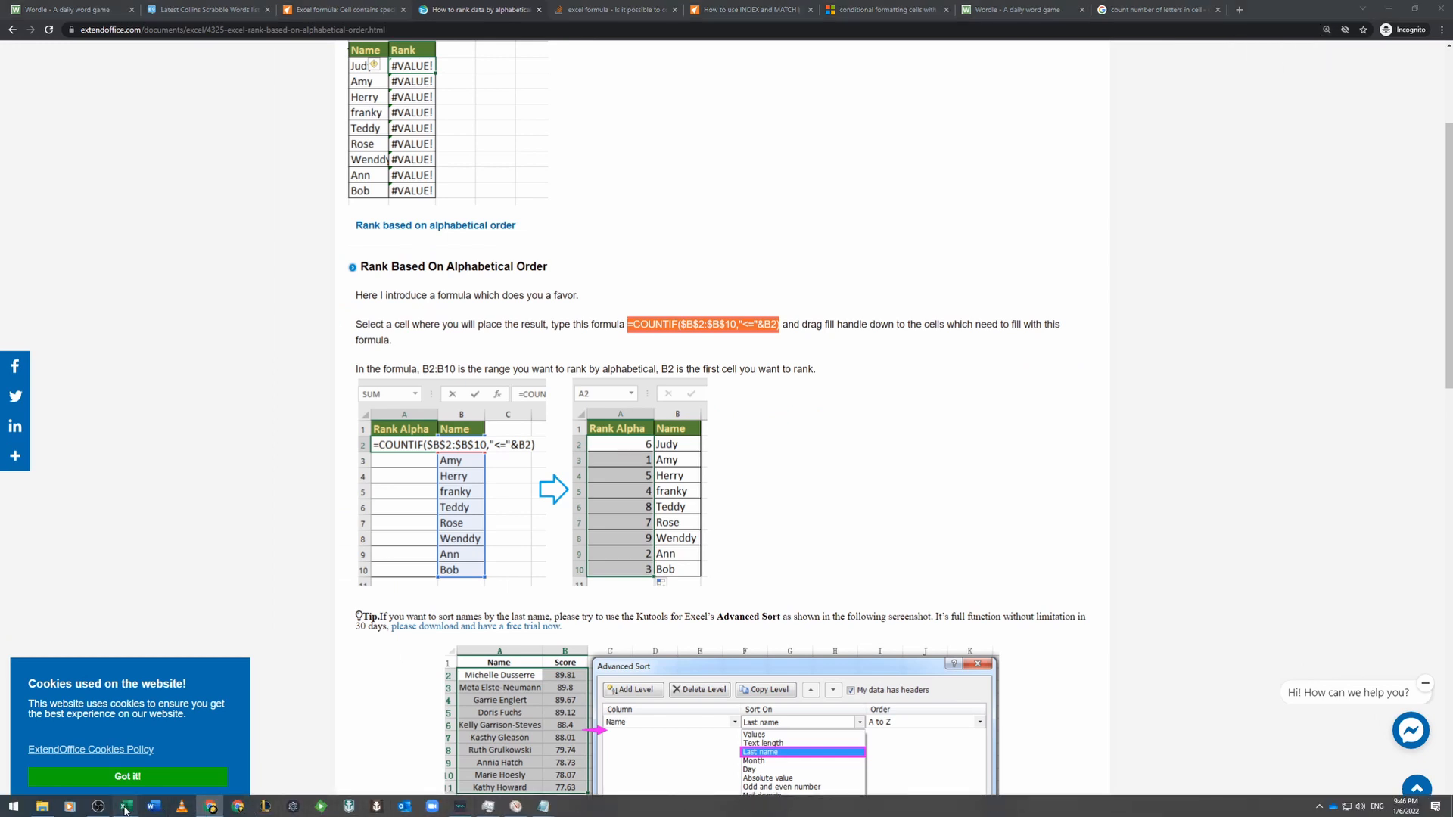
click(208, 768)
click(1039, 401)
click(887, 273)
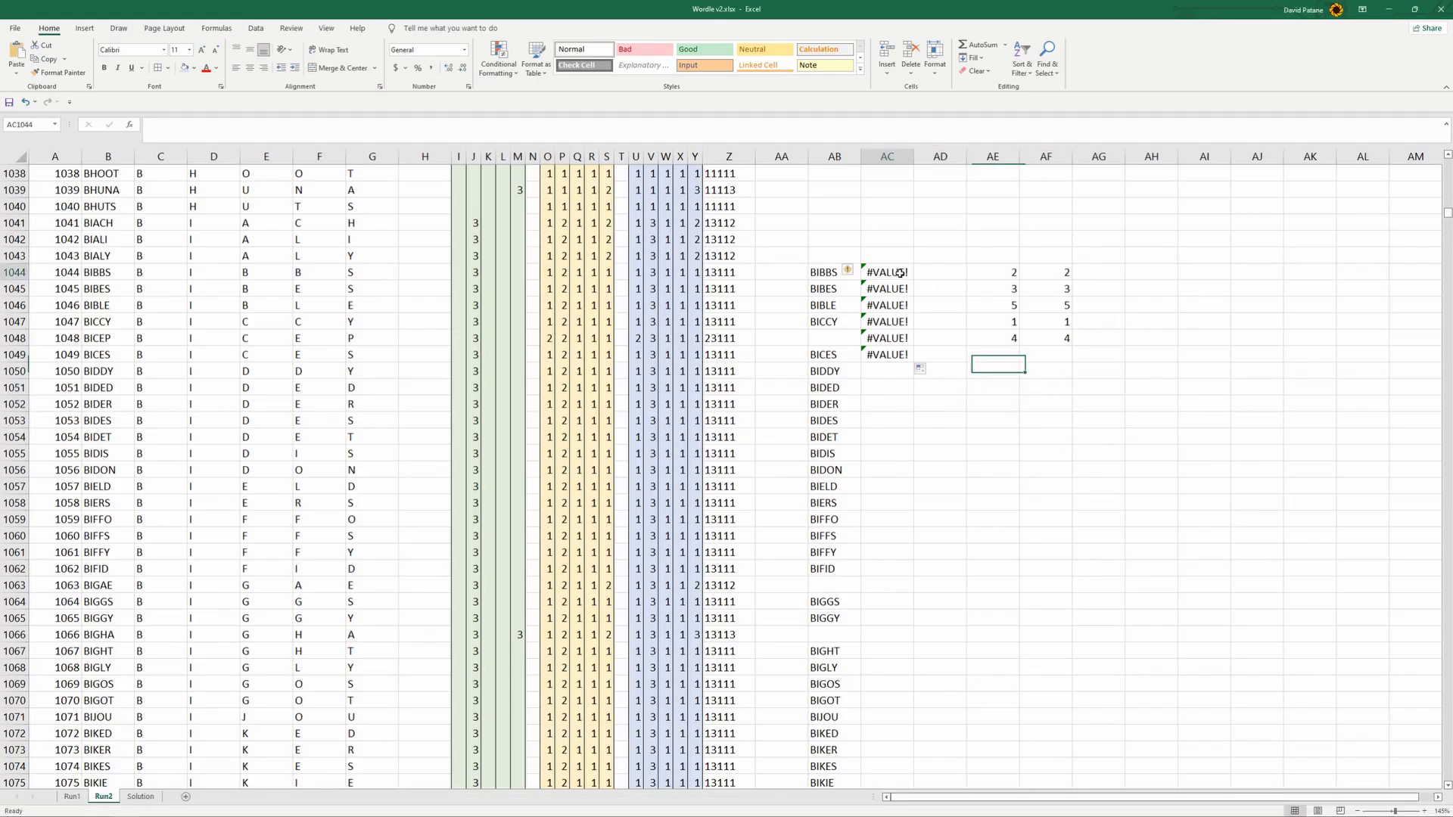
drag(280, 125, 166, 125)
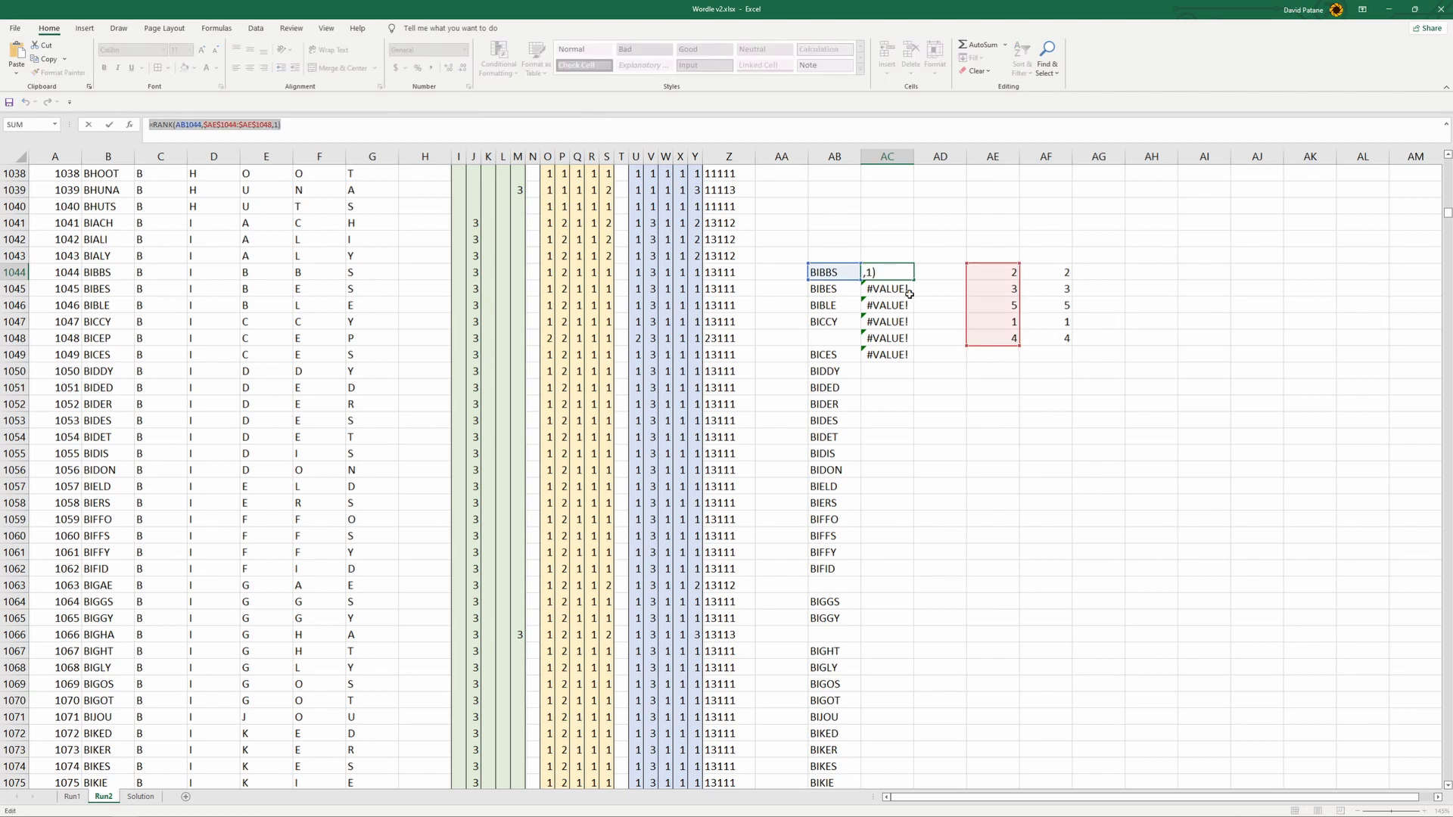
text(=)
click(946, 402)
key(ctrl+z)
key(ctrl+z)
key(ctrl+z)
key(ctrl+x)
key(ctrl+v)
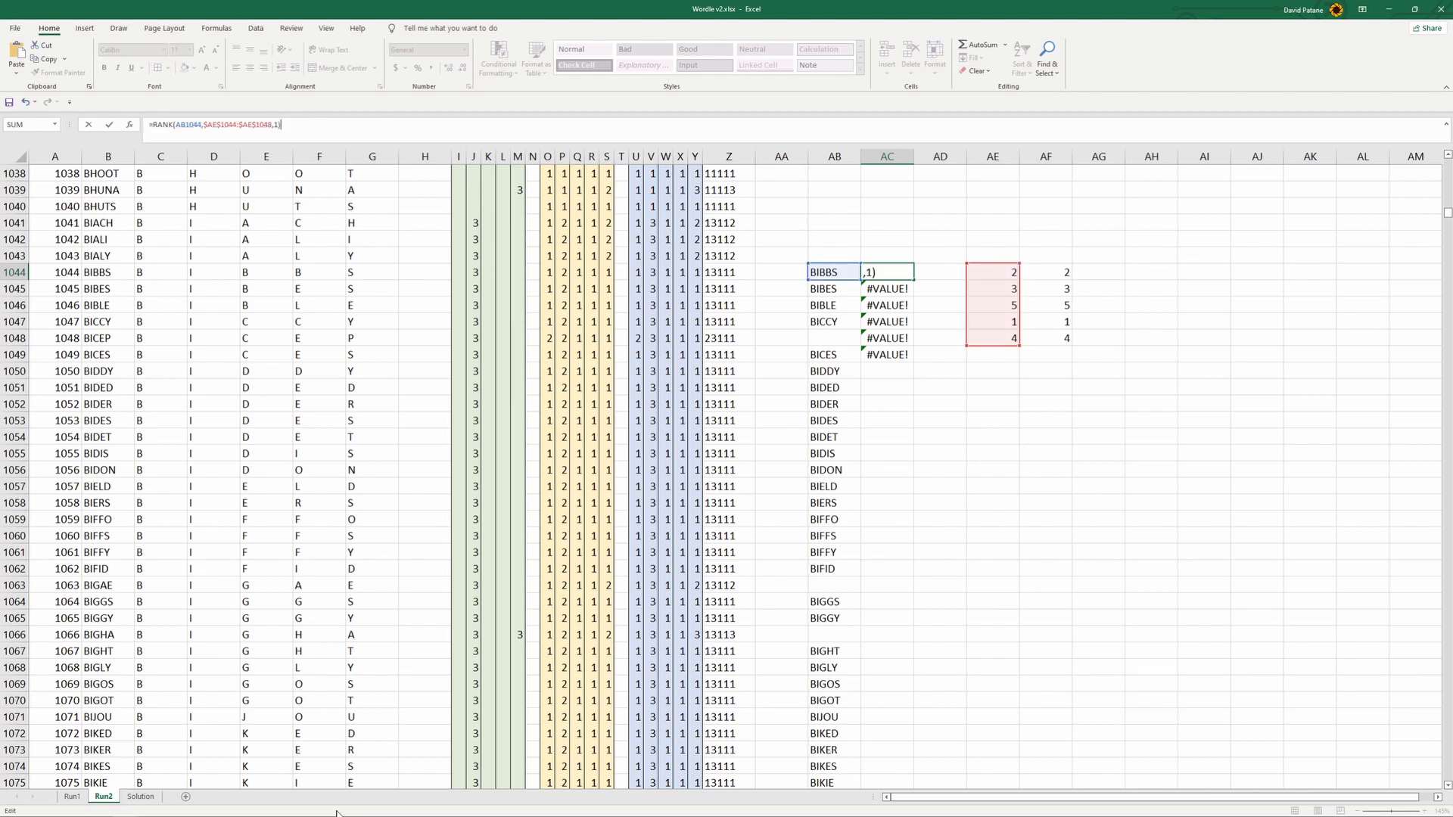
- Copy the COUNTIF formula from the browser article and paste it over the RANK formula in AC1044 of the Excel sheet
mouse_move(318, 813)
click(182, 806)
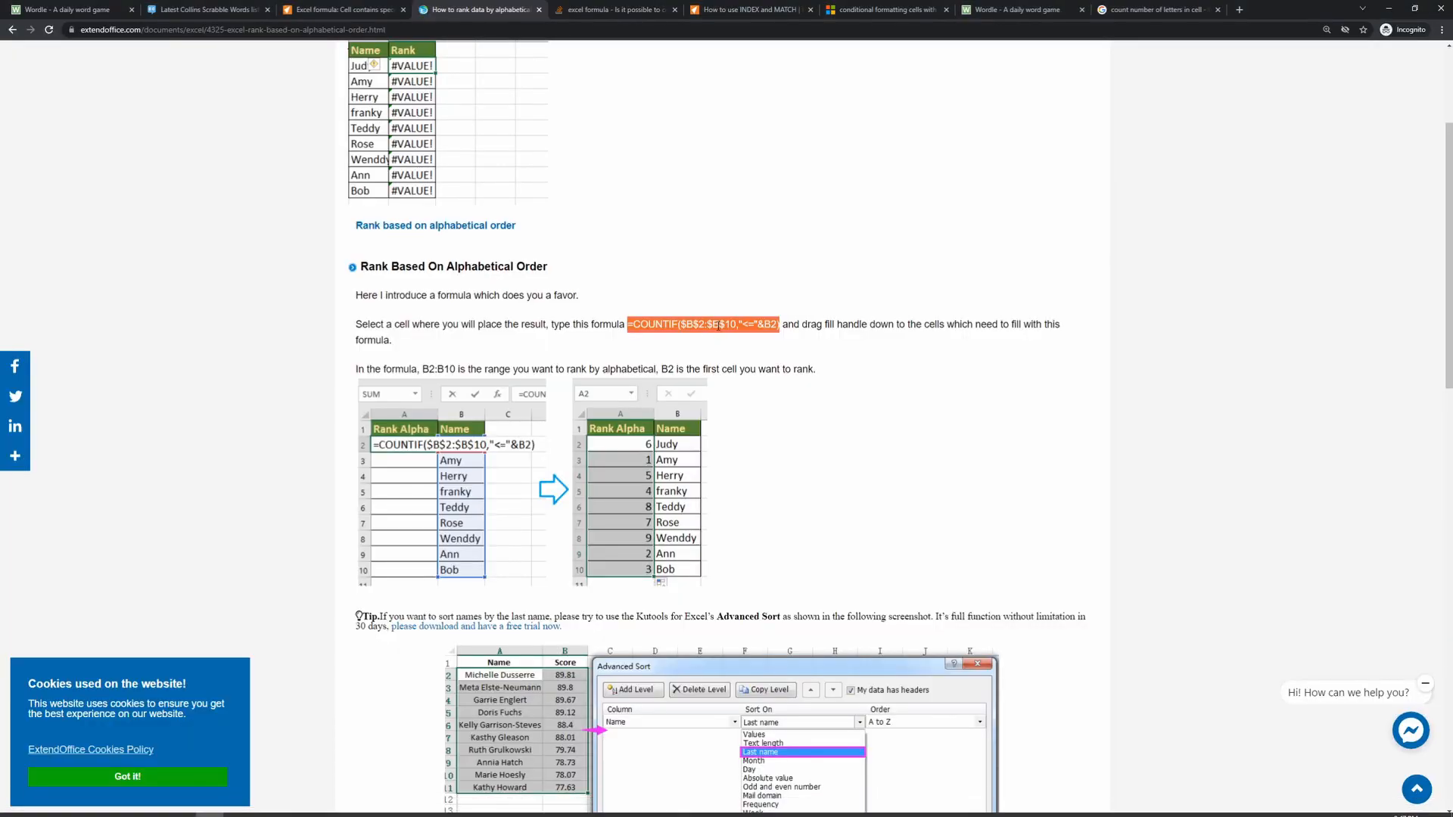
drag(627, 326, 782, 331)
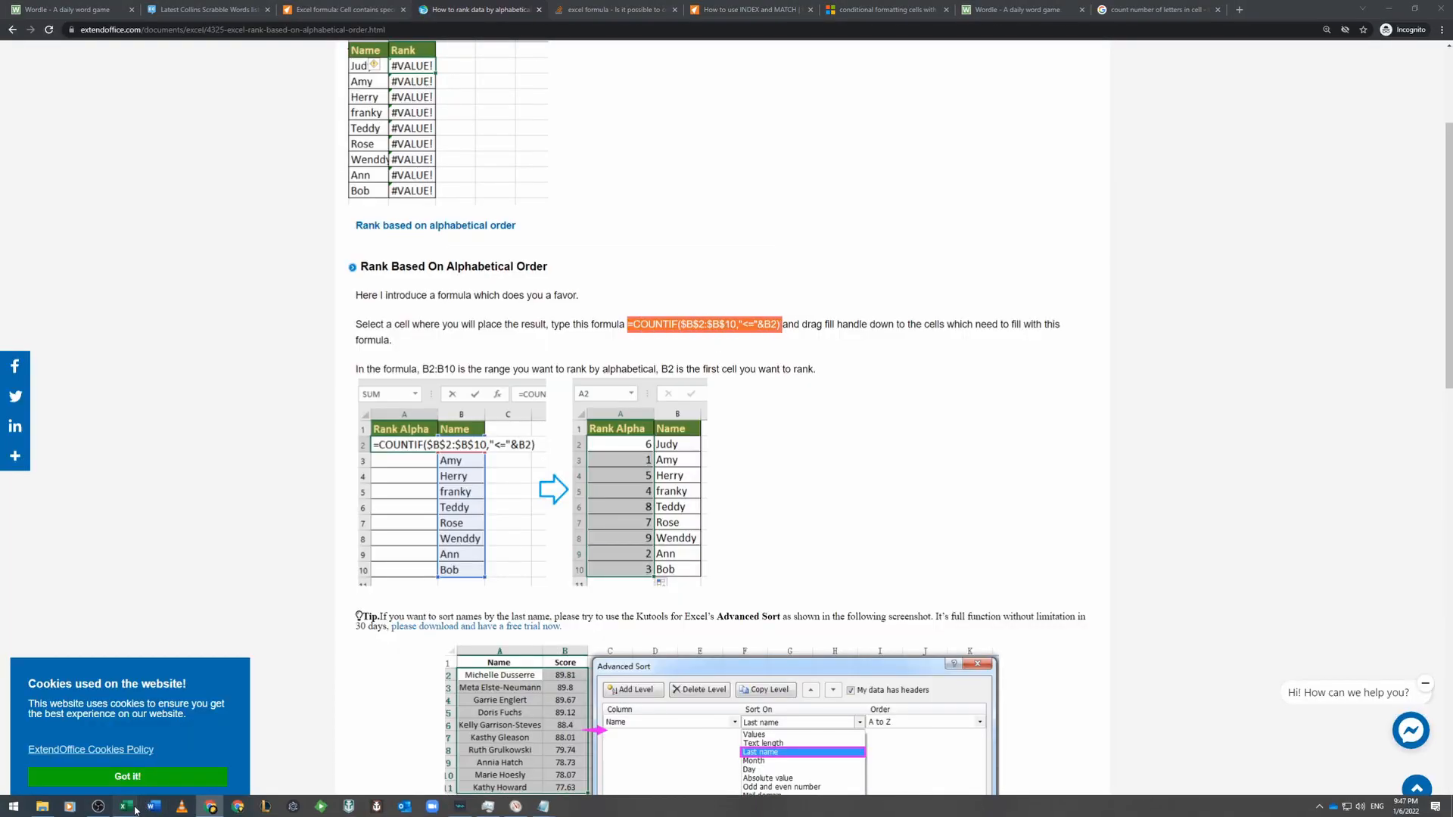
click(125, 809)
click(929, 425)
click(891, 274)
drag(318, 128, 115, 124)
key(ctrl+v)
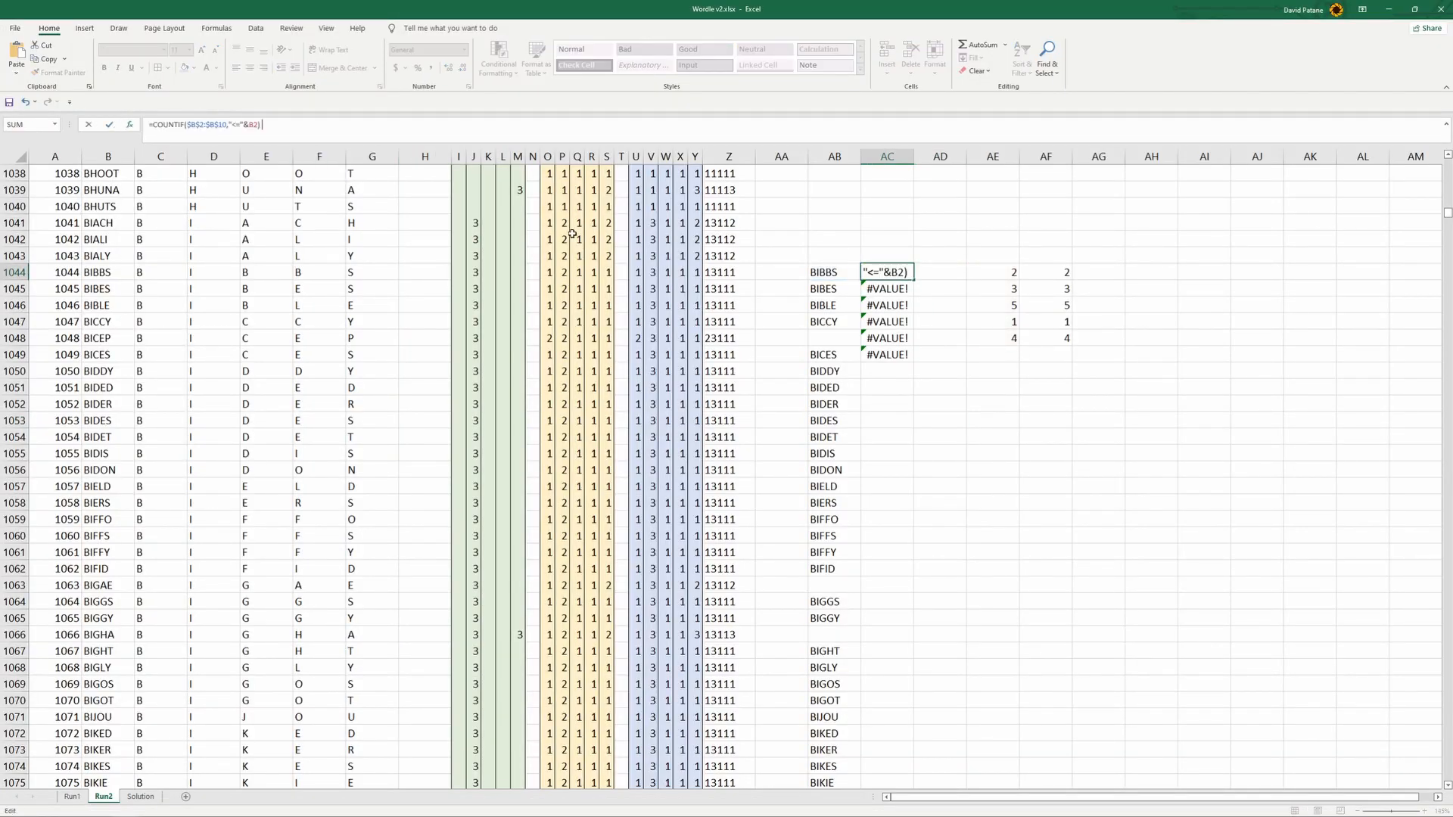
- Set the COUNTIF range to AB:AB and its criterion cell to AB1044, and fill the formula down to AC1050
drag(187, 124, 219, 125)
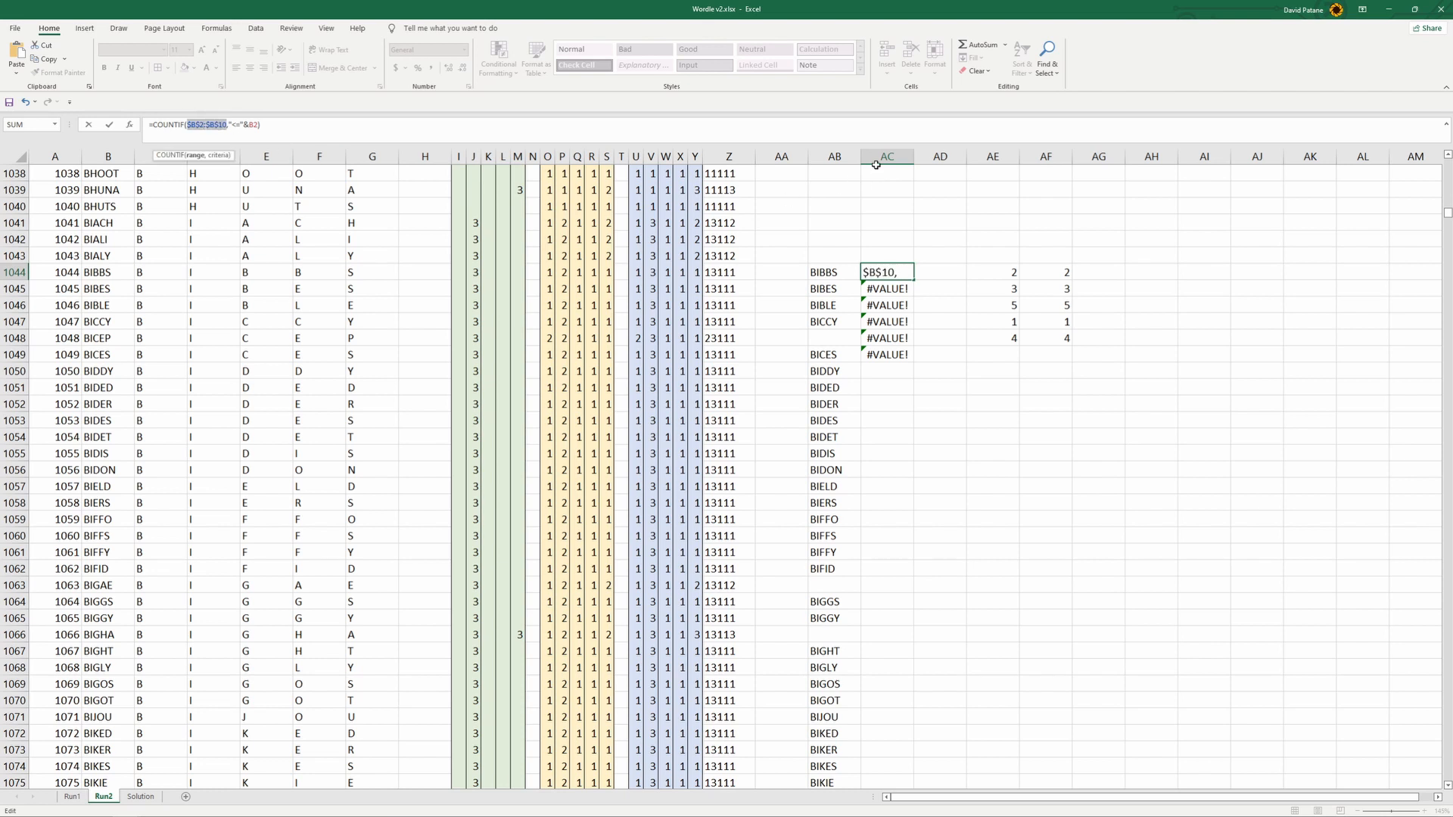
click(830, 152)
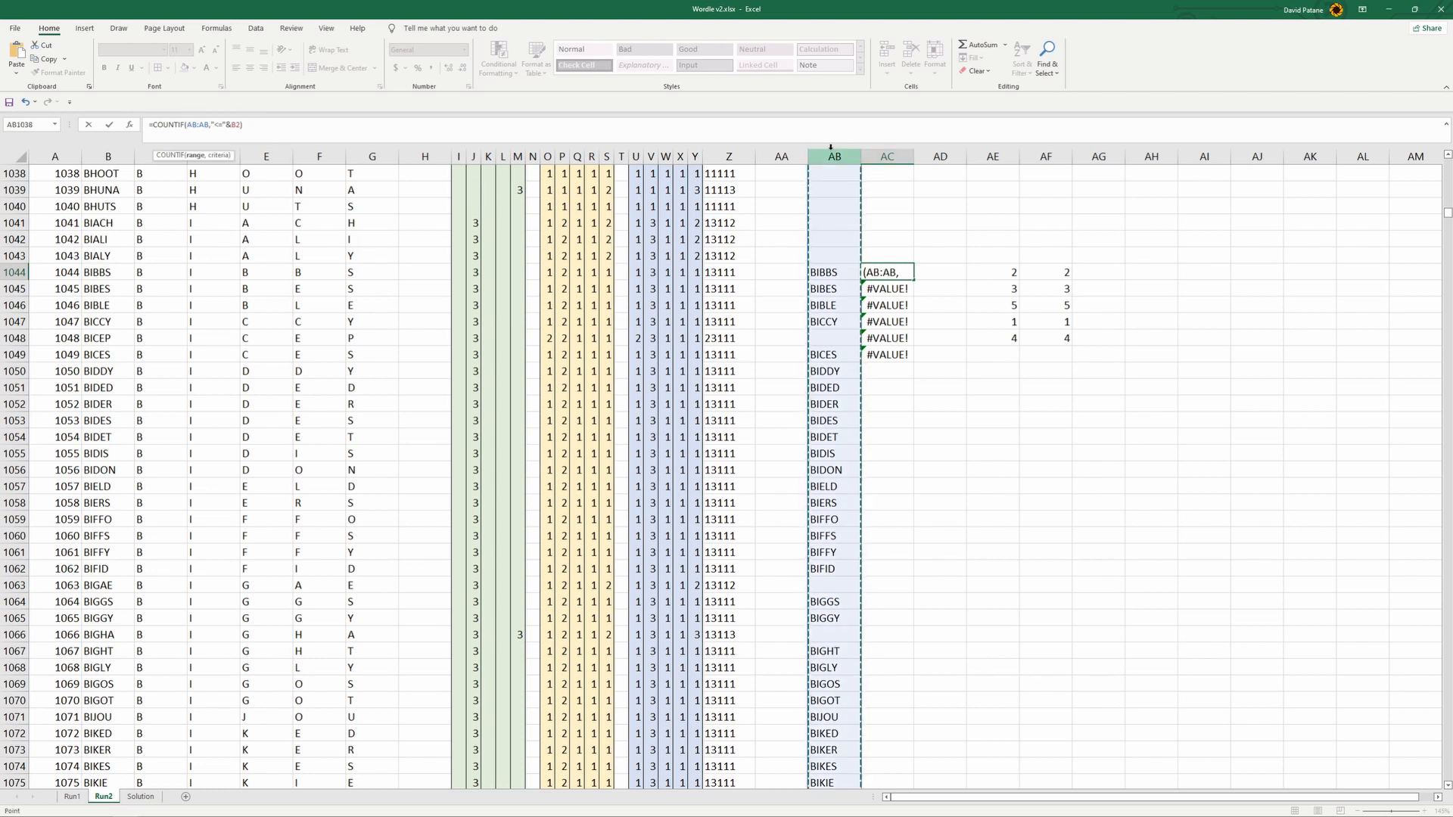
double_click(234, 125)
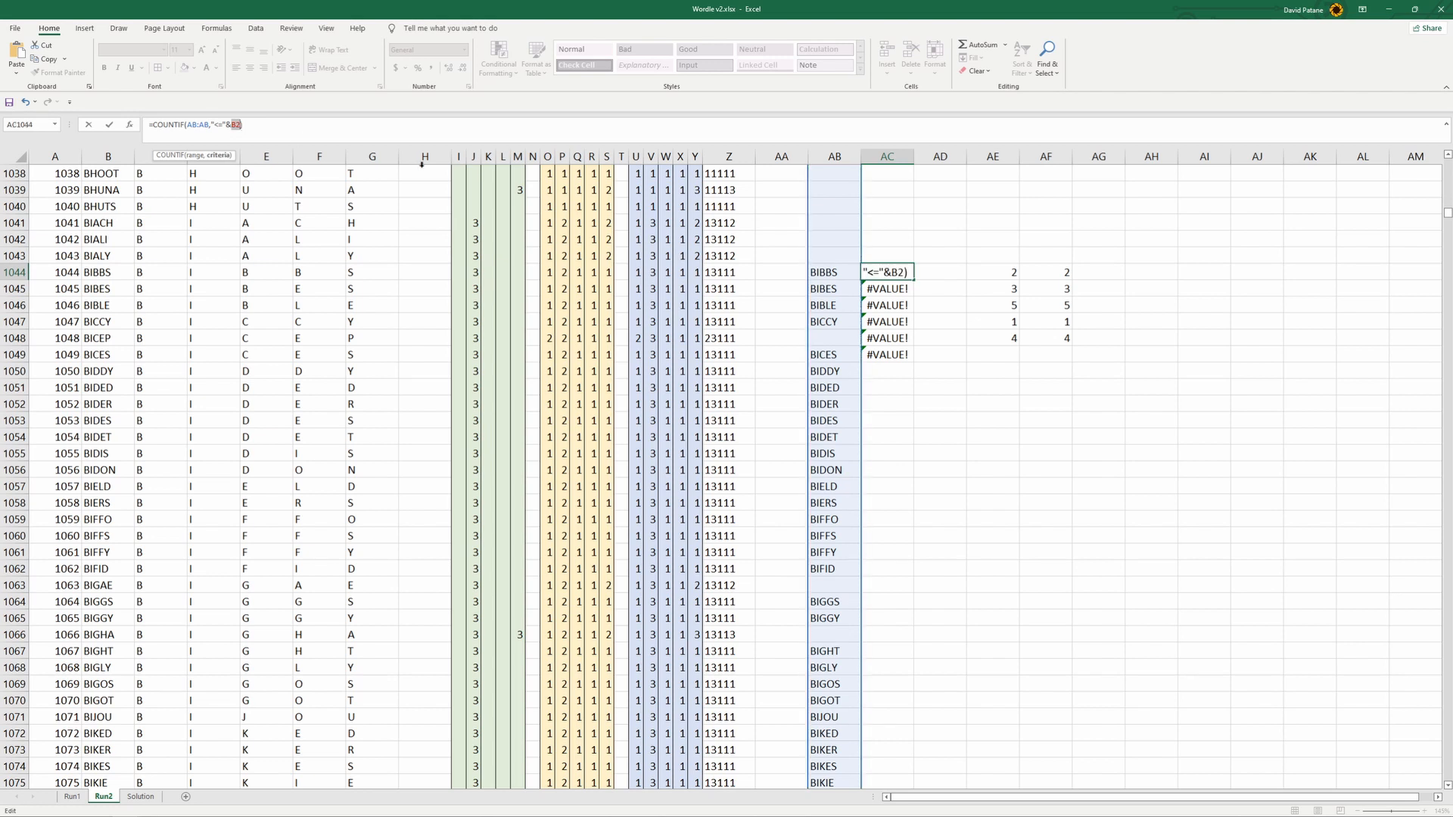
click(845, 274)
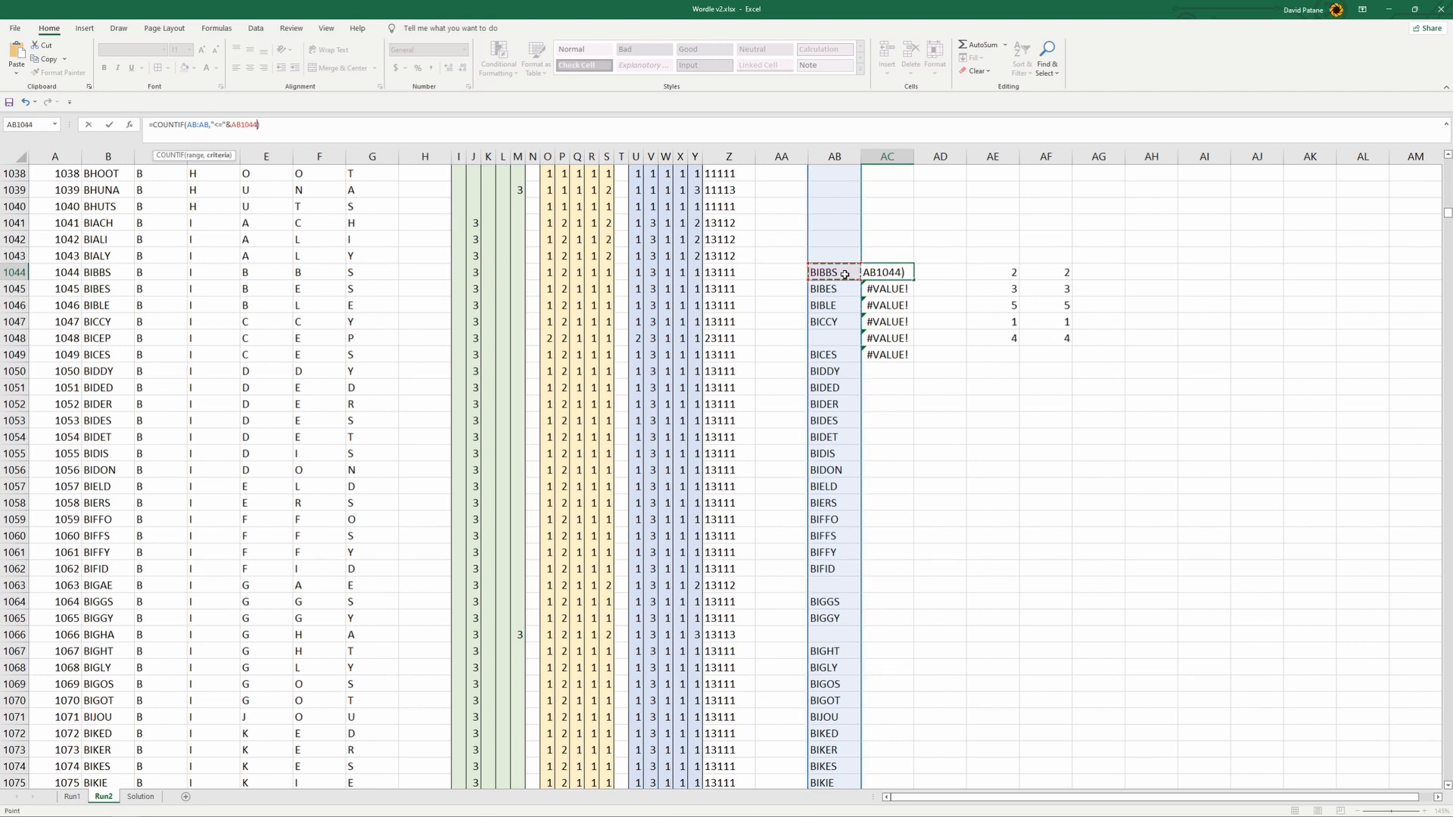
key(Return)
click(905, 271)
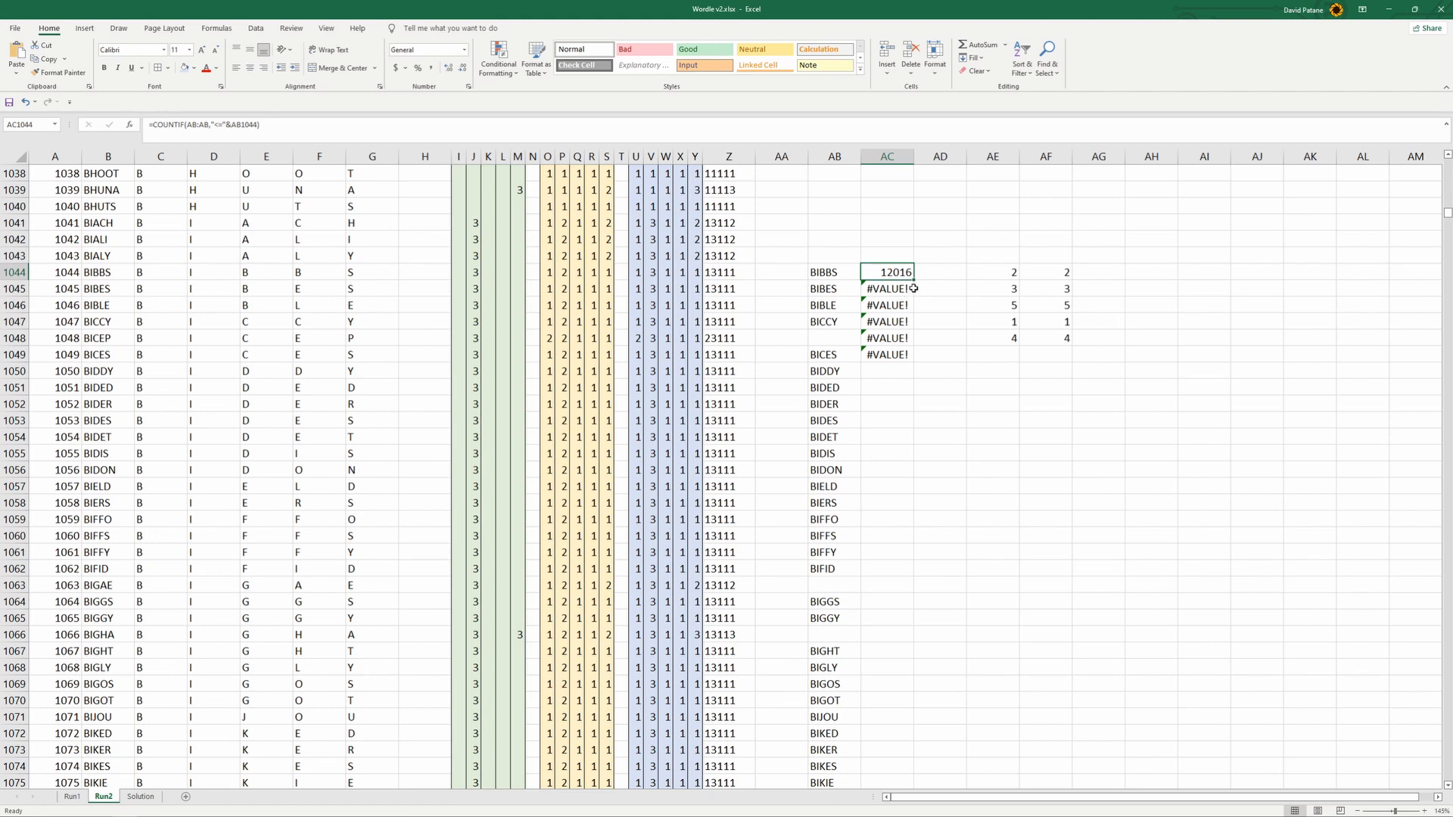
drag(914, 281, 923, 378)
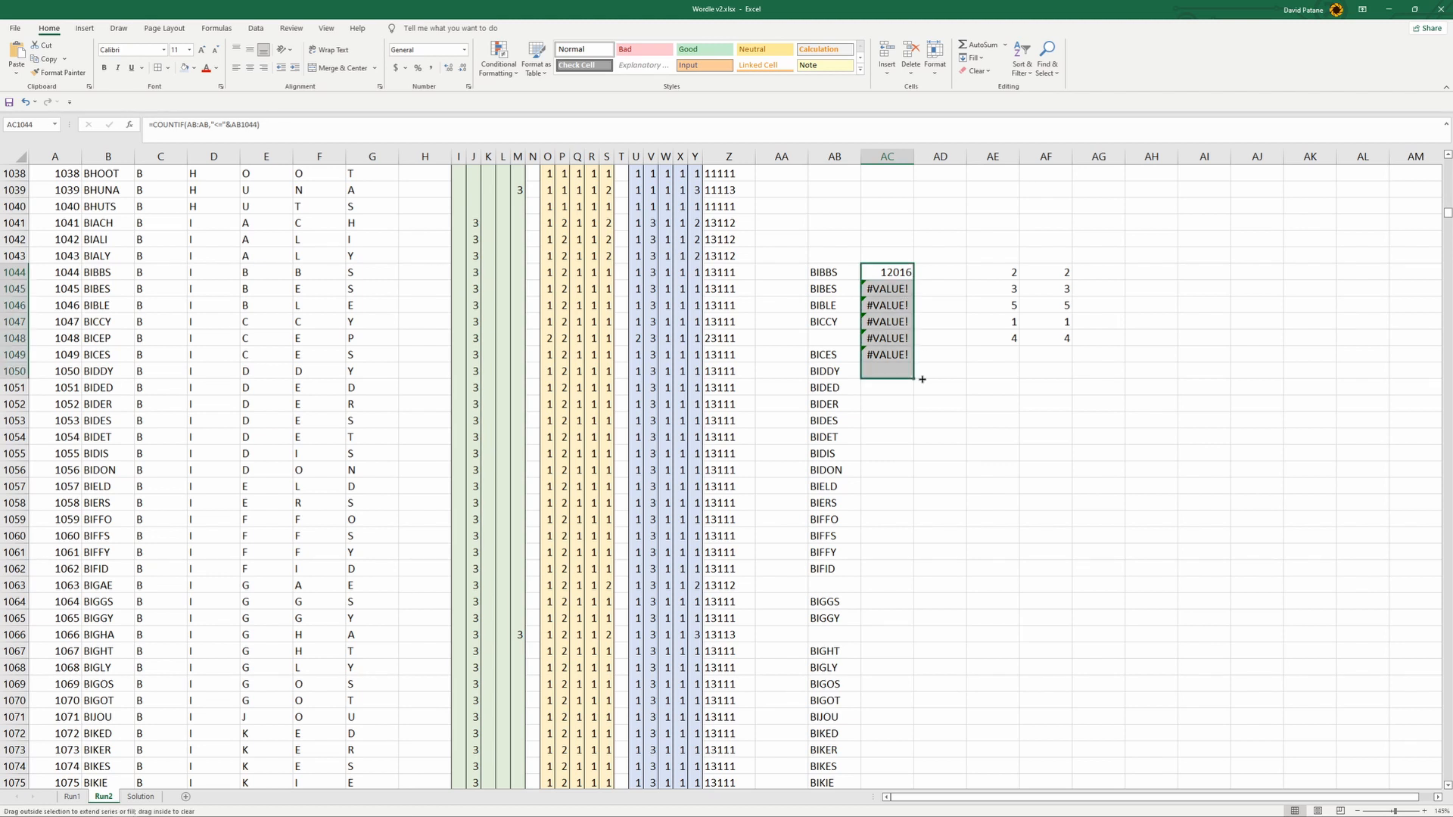
- Compare the COUNTIF ranks in AC1044:AC1050 with the words beside them, including the row with the blank word cell
click(877, 272)
click(887, 288)
click(893, 306)
click(893, 321)
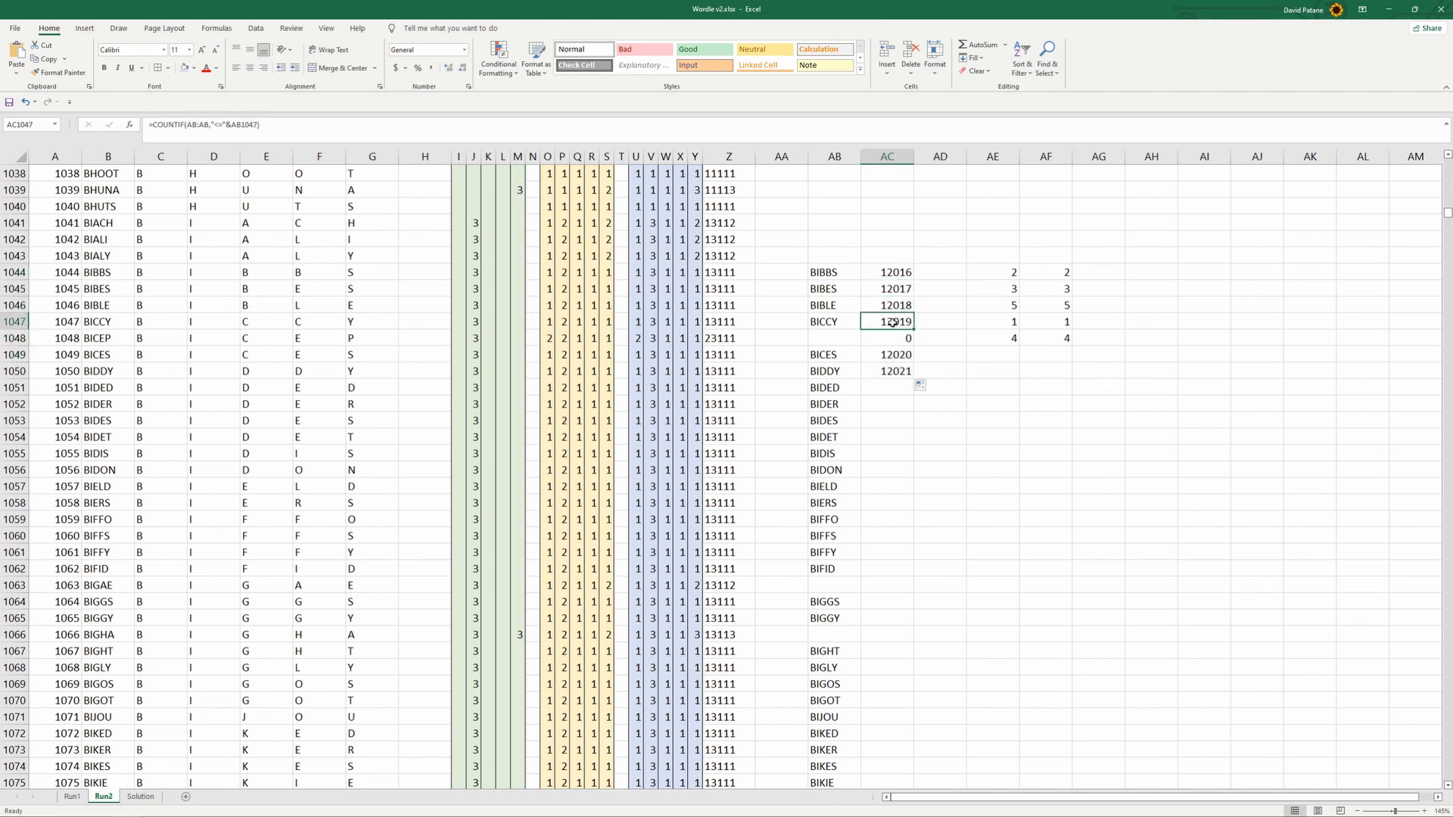
drag(883, 271, 888, 322)
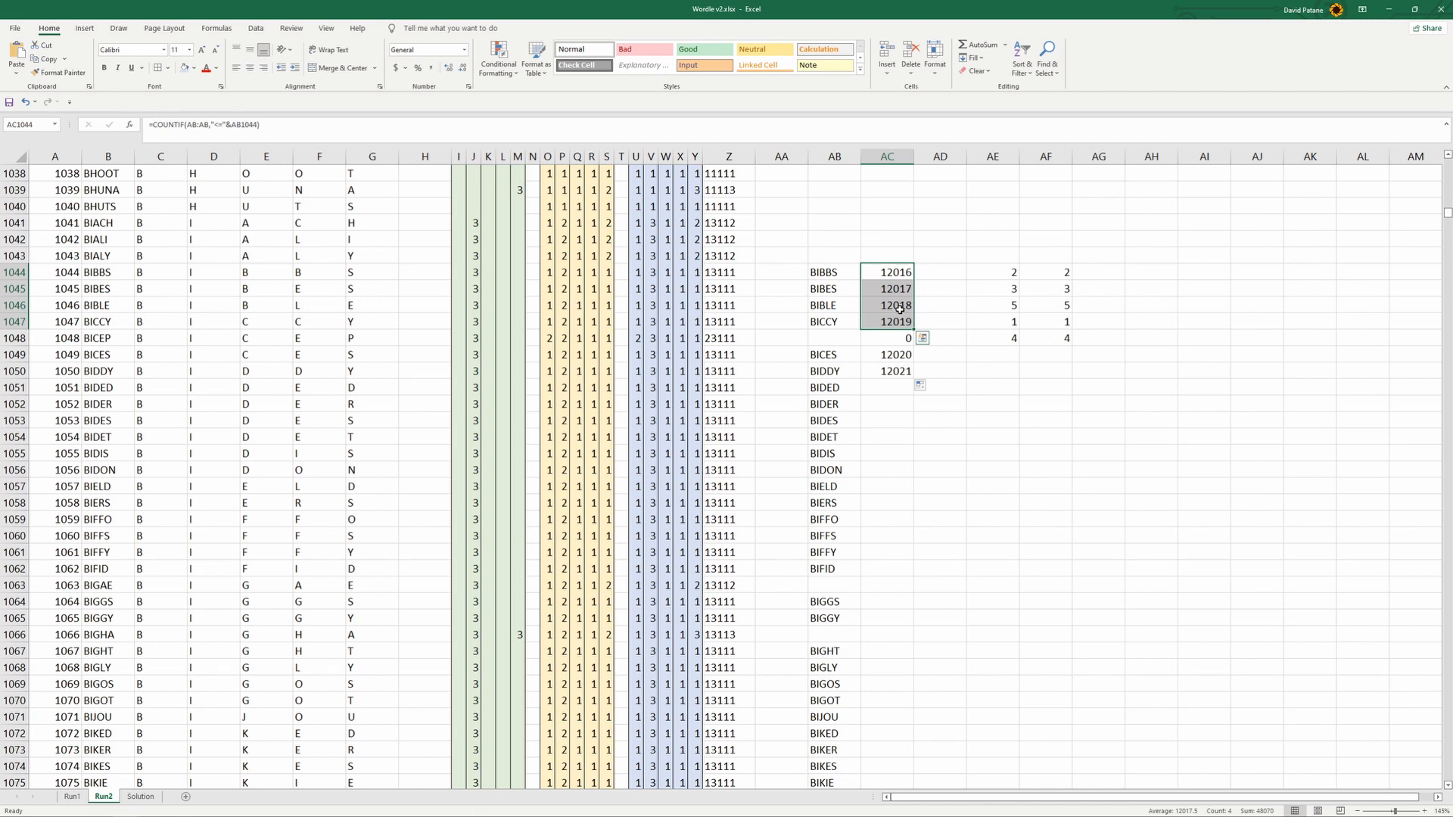
drag(856, 340, 895, 339)
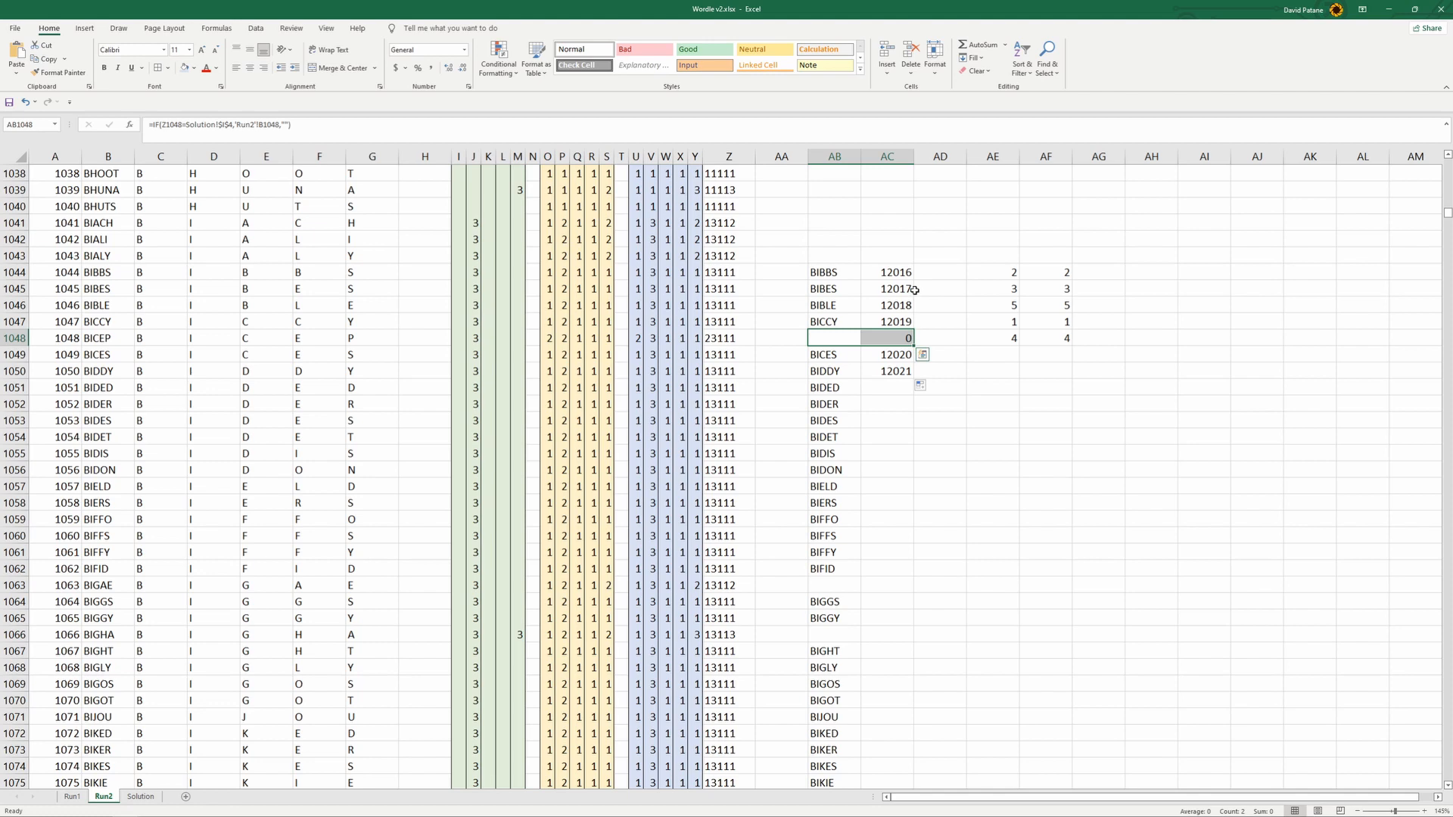
drag(898, 272, 894, 289)
scroll(875, 299, up, 3)
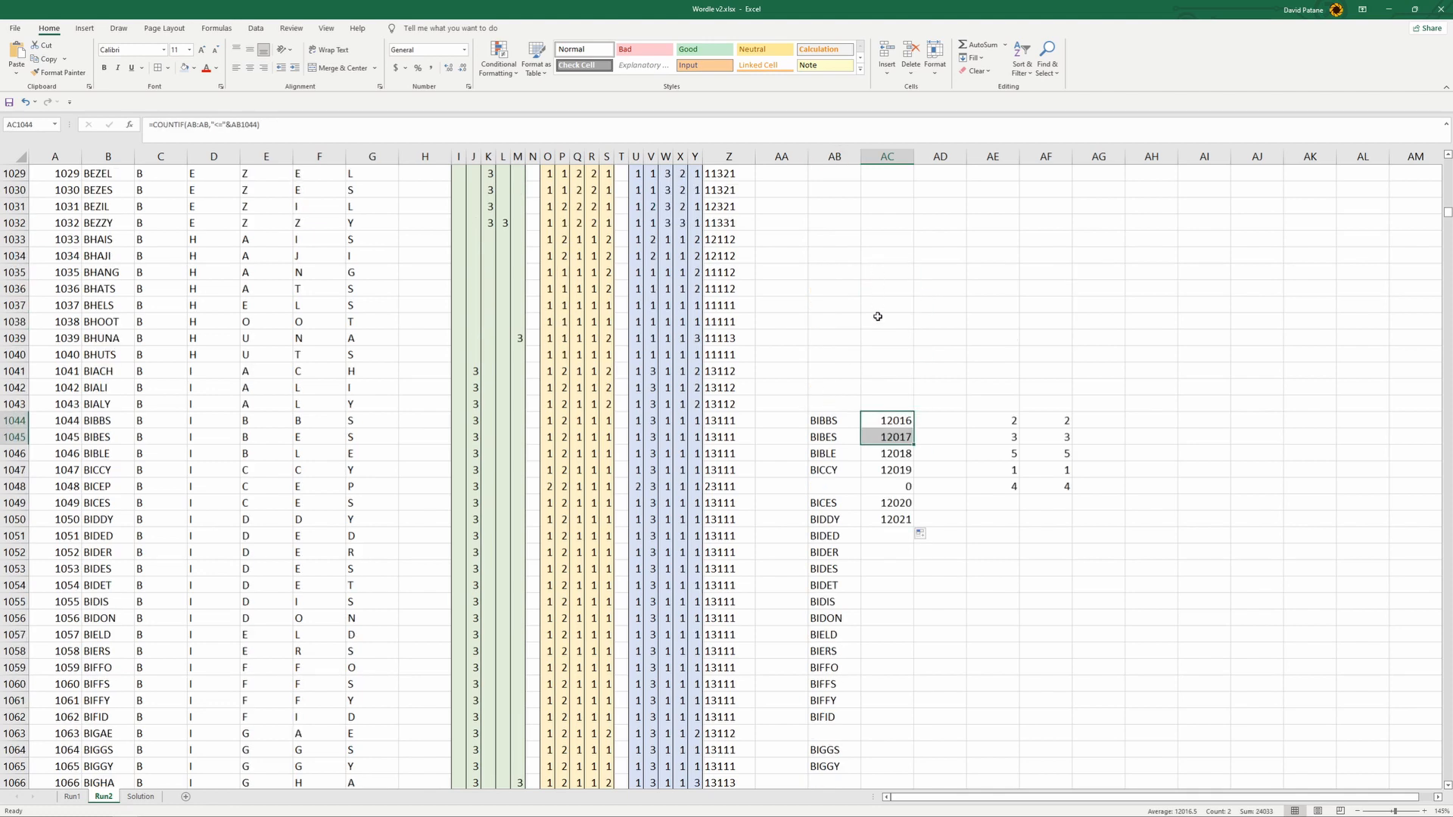
drag(842, 420, 897, 421)
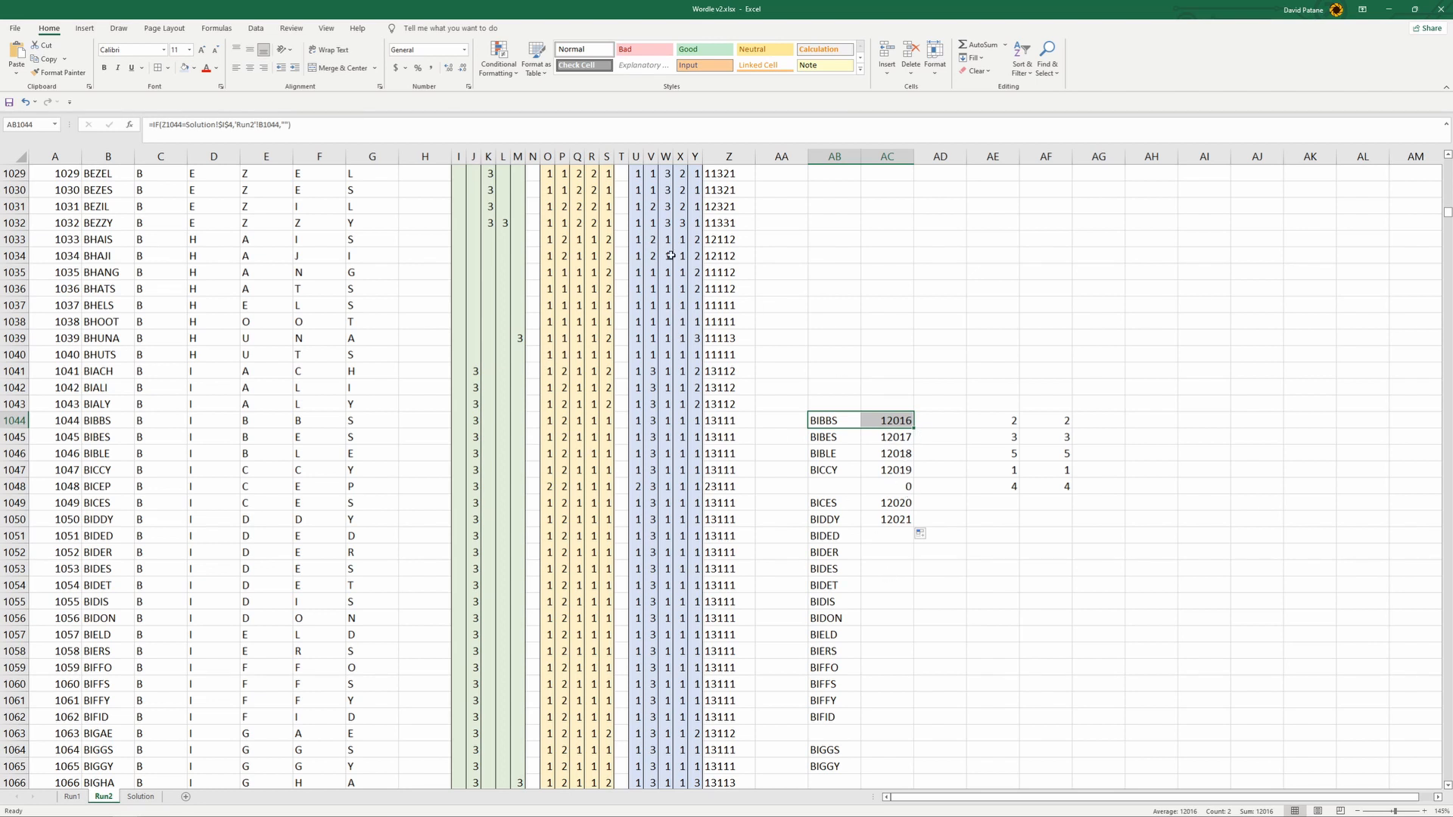
- Change the COUNTIF comparison in AC1044 to ">=" and refill the formula down to AC1052
click(897, 423)
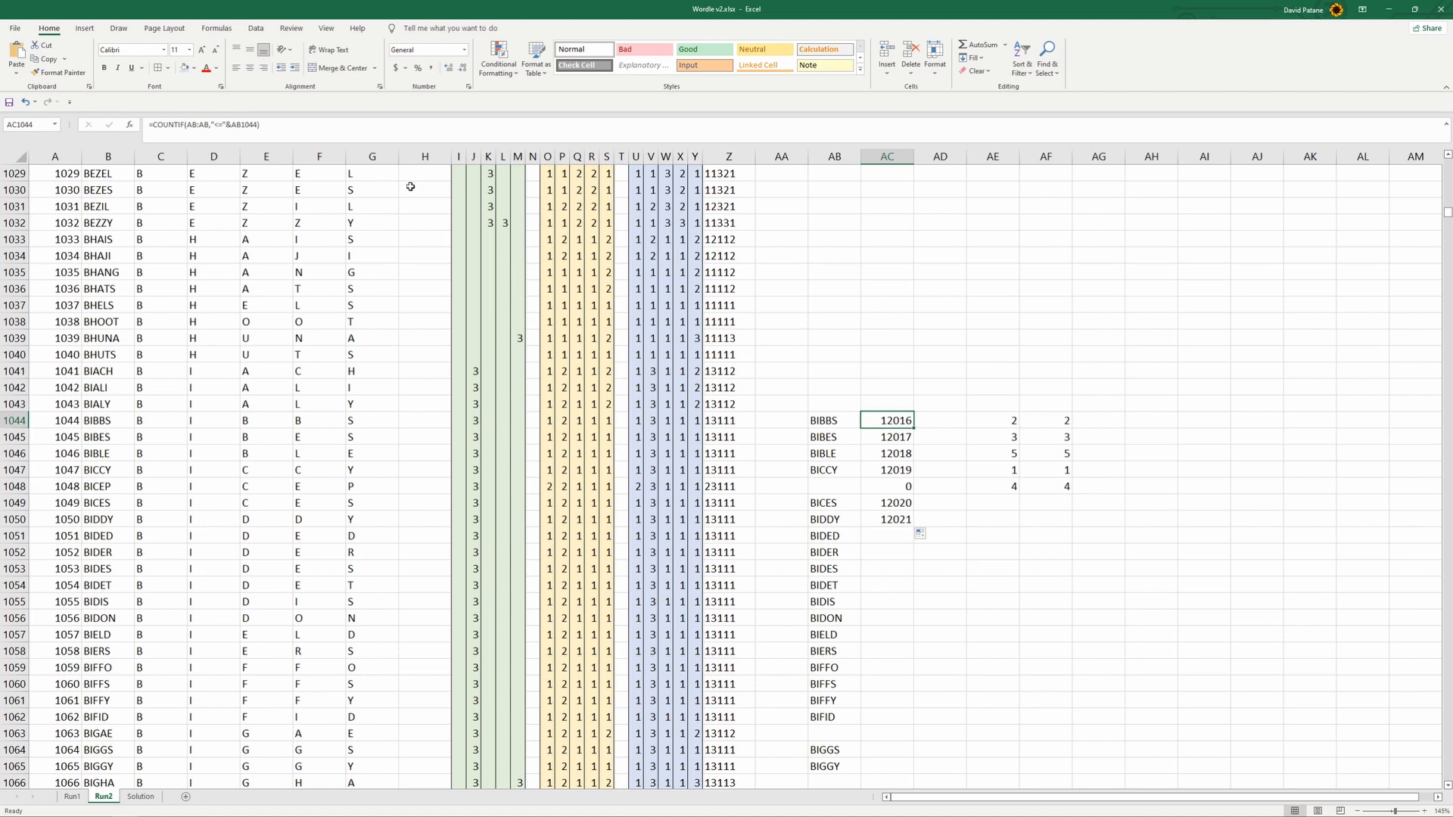
click(216, 125)
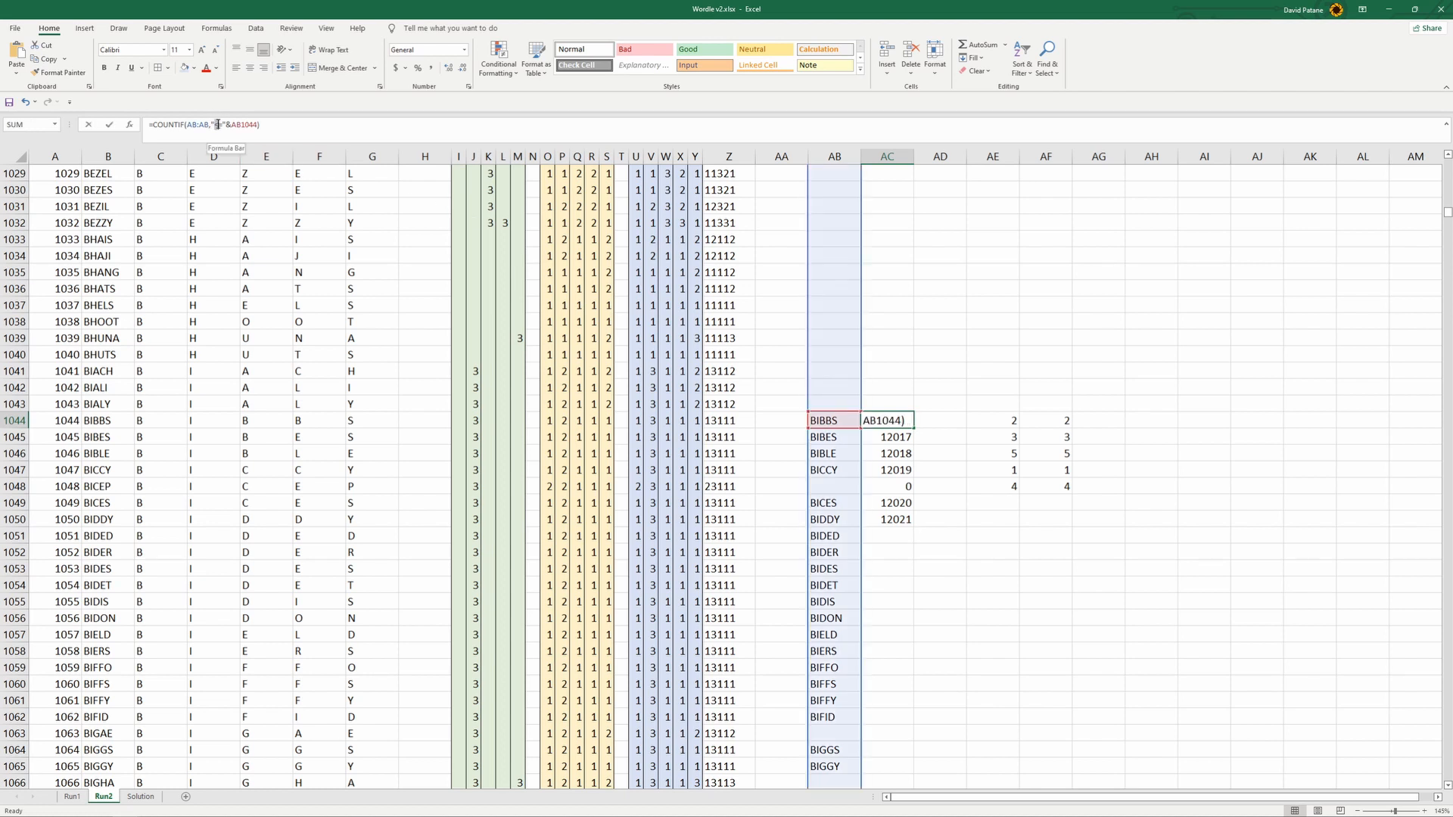
drag(216, 125, 218, 124)
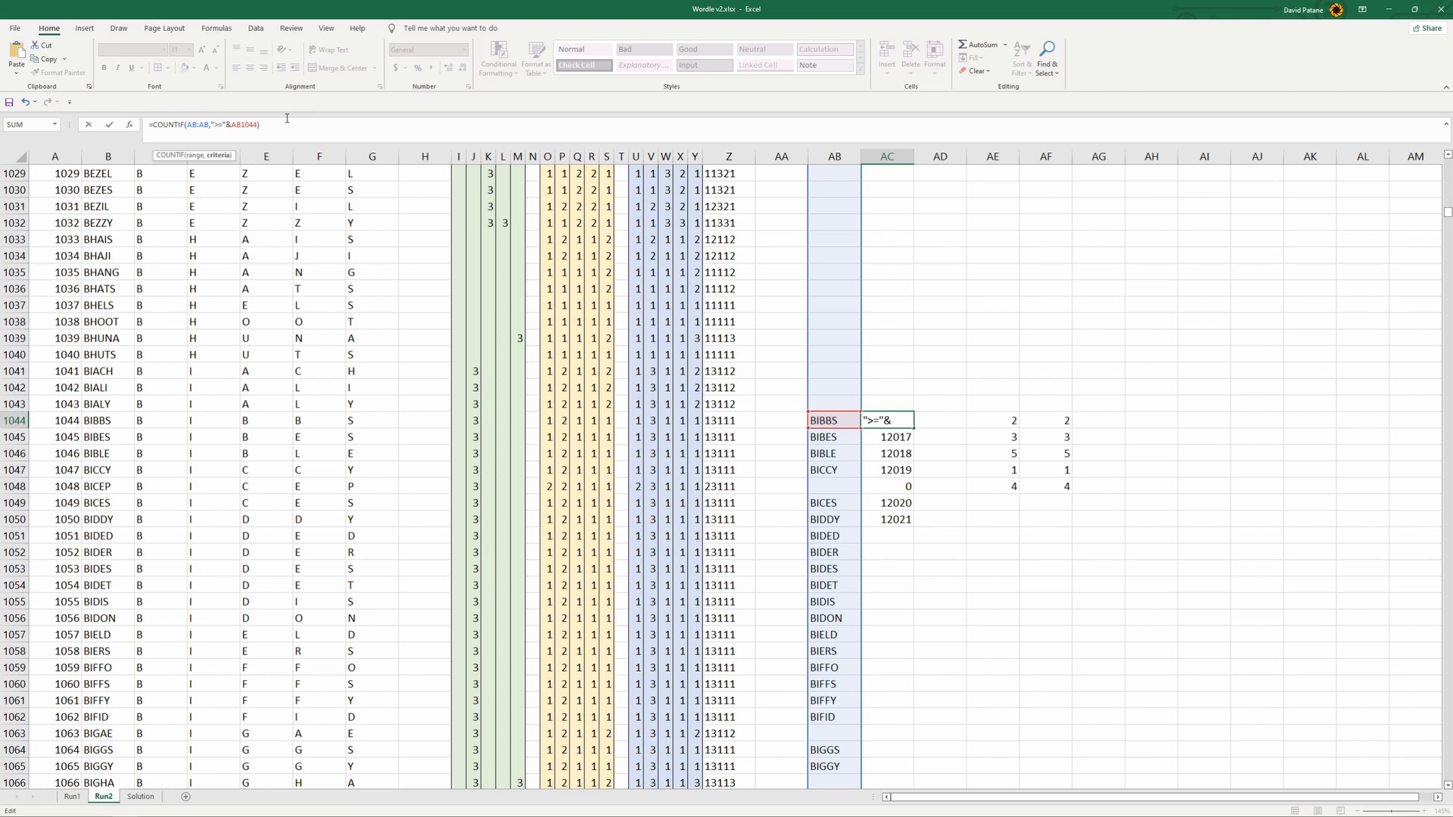
key(Return)
click(898, 418)
drag(911, 425, 936, 560)
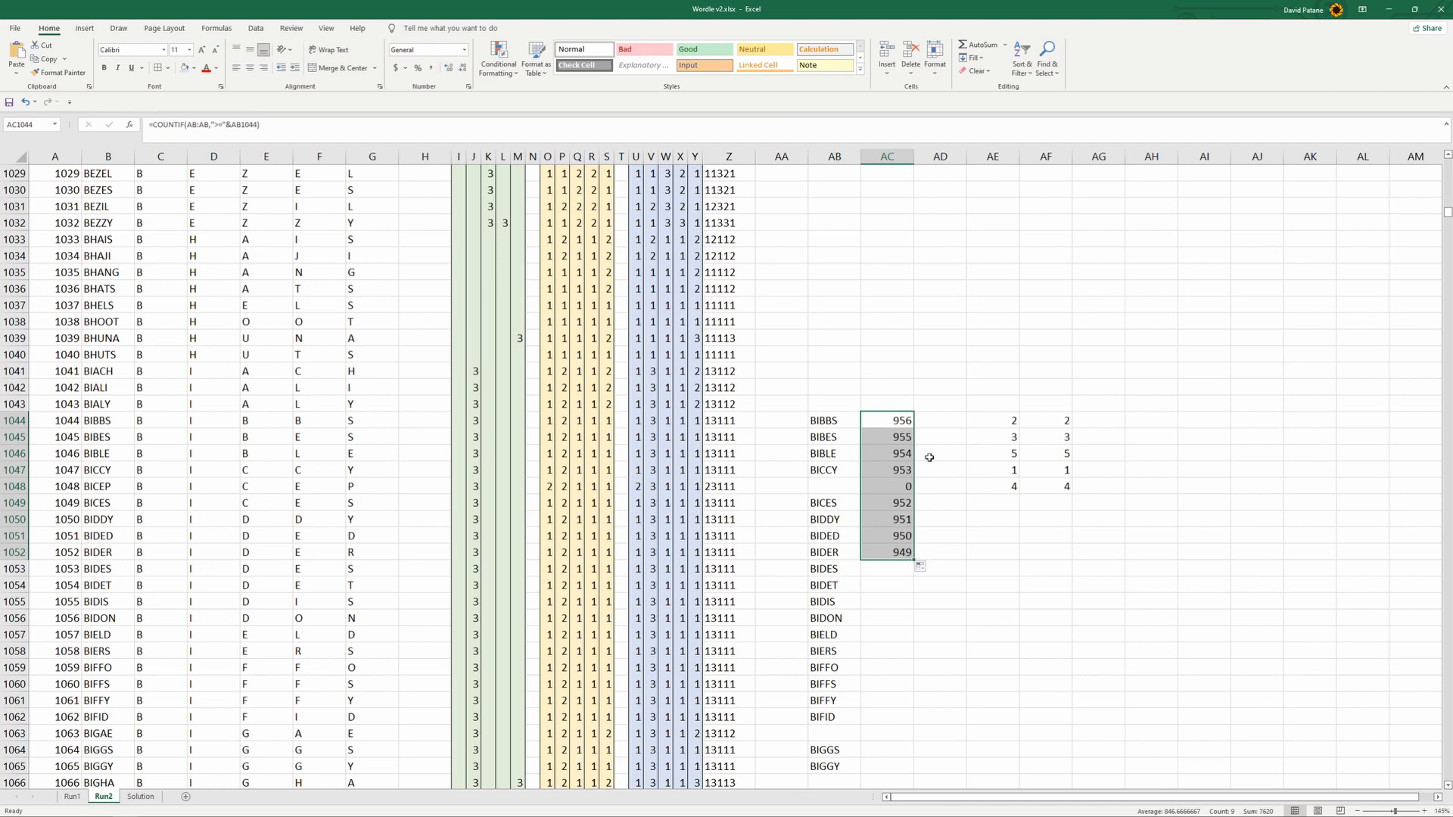
- Check the rank beside BIBBS and extend the COUNTIF formula from AC1044 down to AC1065
scroll(921, 451, down, 2)
click(913, 327)
click(819, 321)
drag(819, 321, 893, 322)
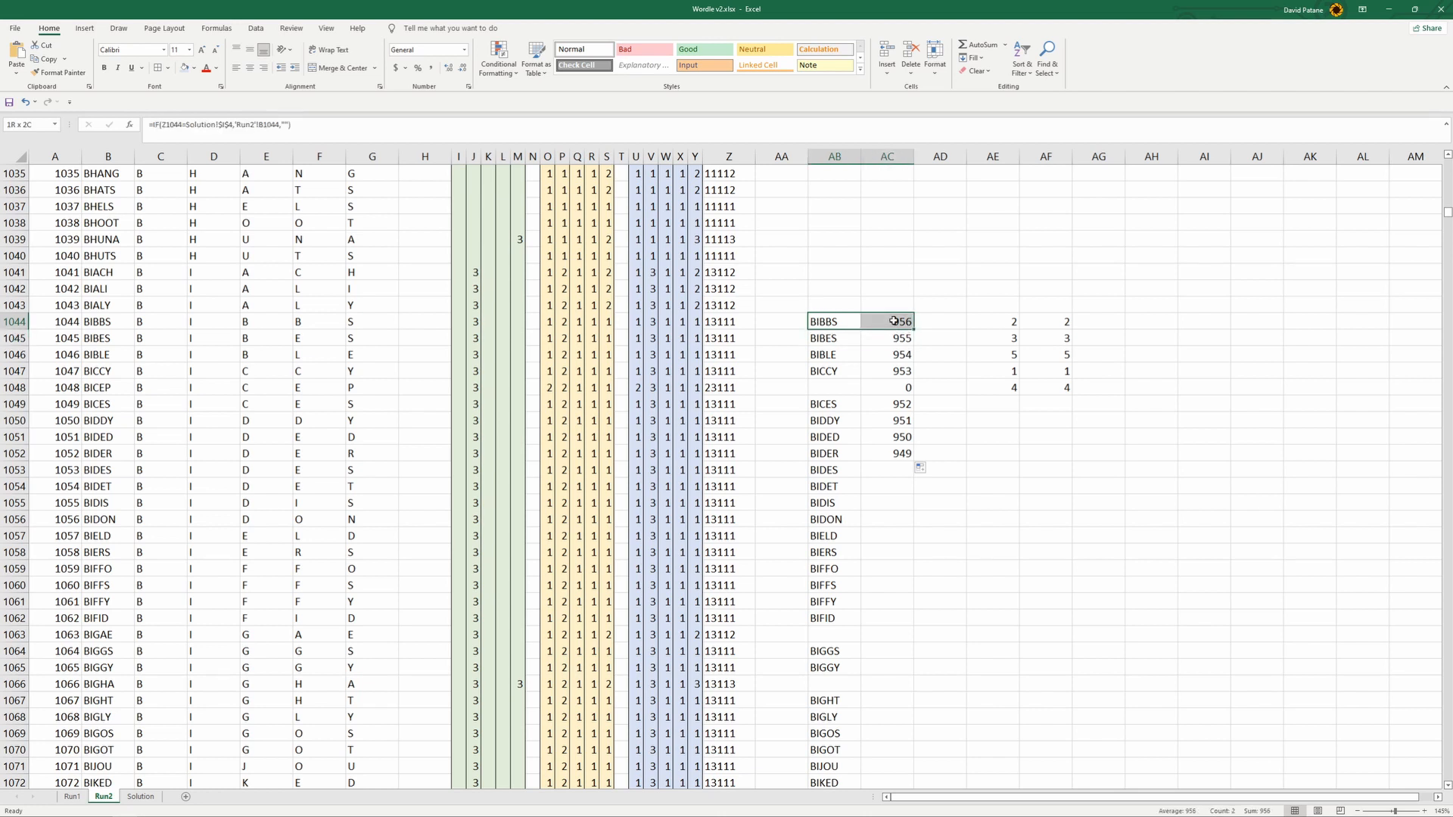
drag(894, 321, 889, 322)
click(900, 324)
click(837, 389)
click(894, 321)
drag(913, 330, 921, 670)
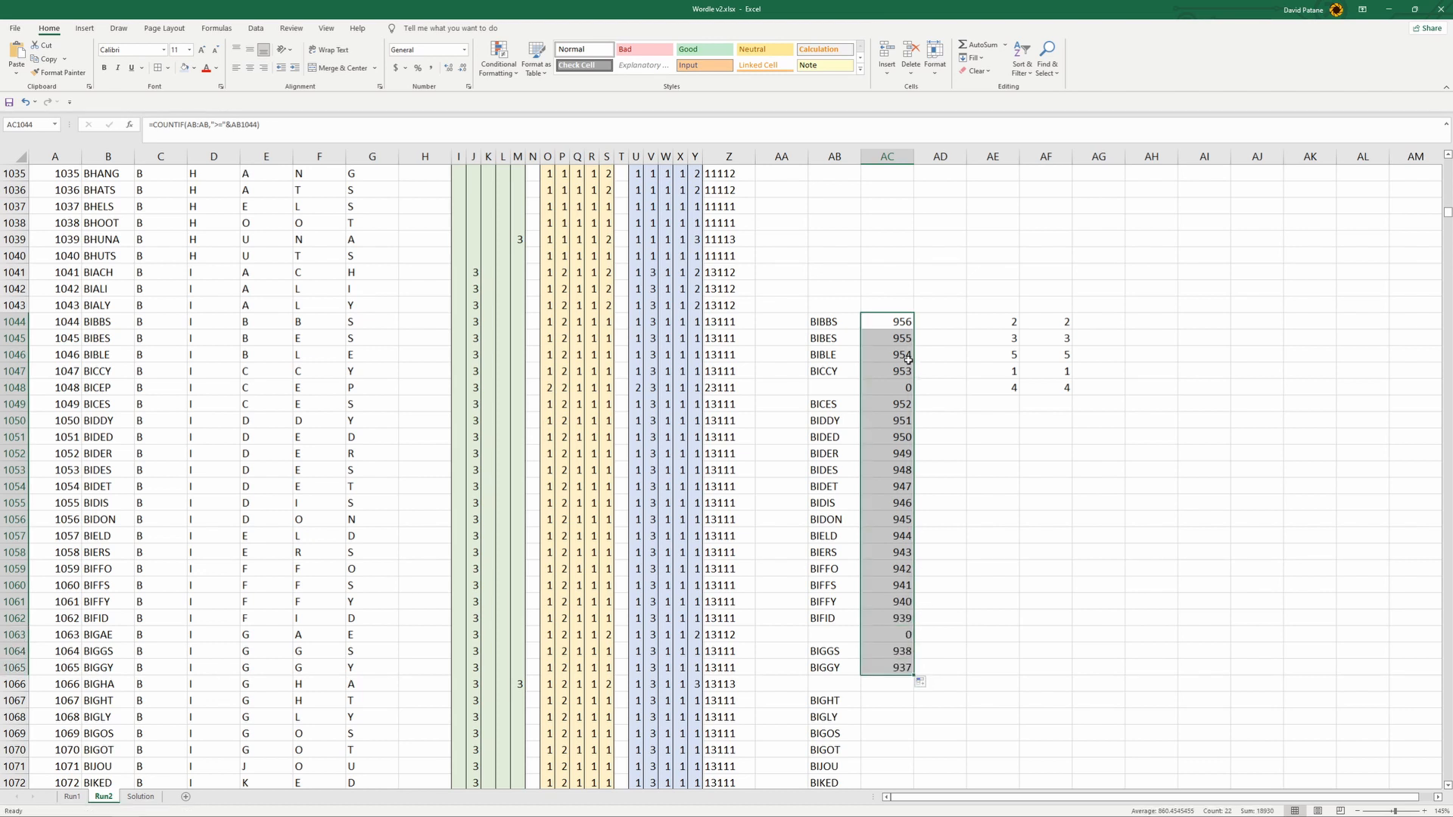
- Fill the COUNTIF rank formulas upward through column AC to the earlier word rows
drag(882, 293, 908, 5)
scroll(897, 507, down, 20)
scroll(892, 511, down, 20)
scroll(874, 655, down, 20)
scroll(884, 650, down, 6)
- Inspect the formula in AC324 and the blank cells left between the ranks farther down column AC
double_click(877, 420)
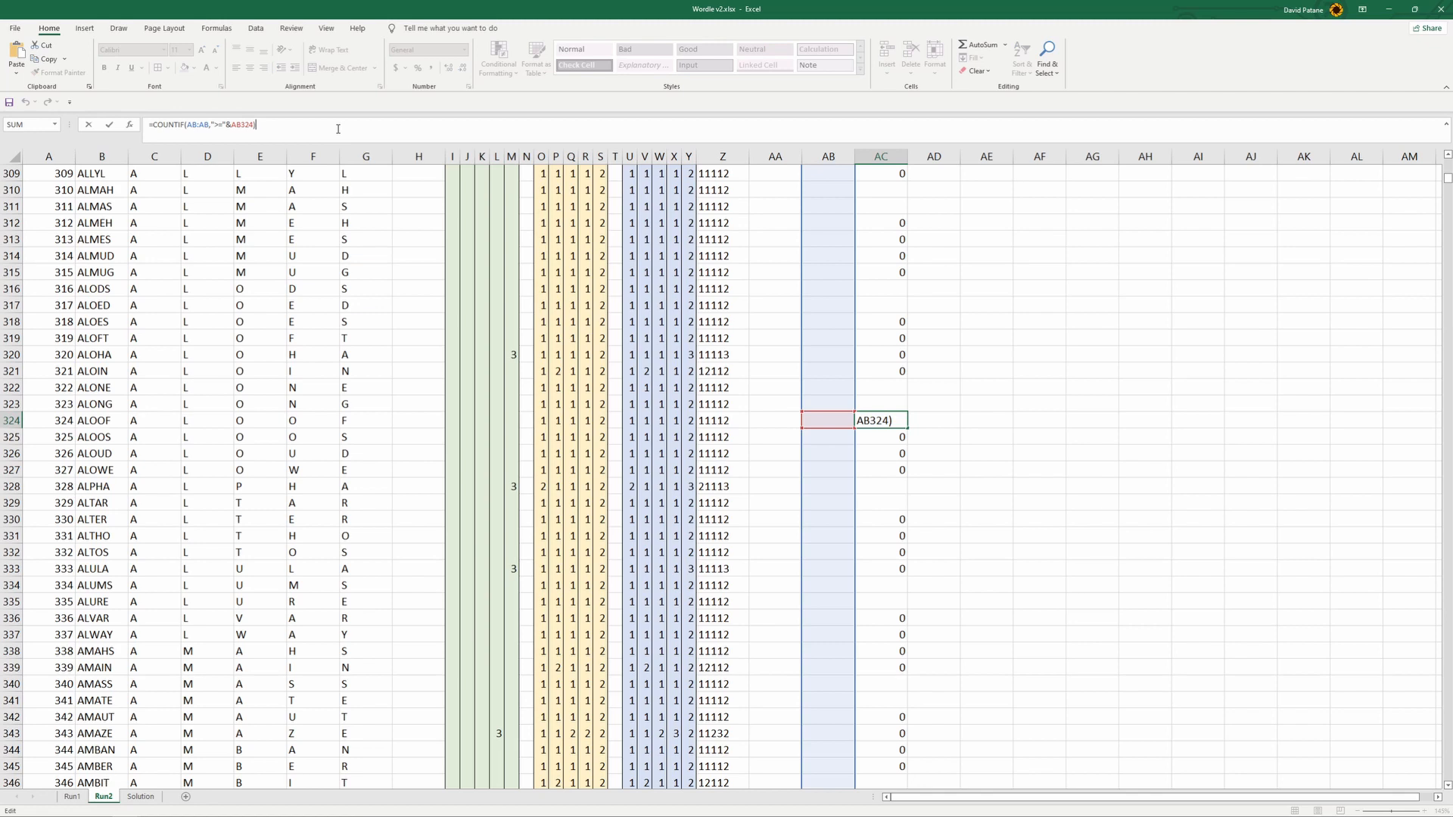
scroll(925, 565, down, 10)
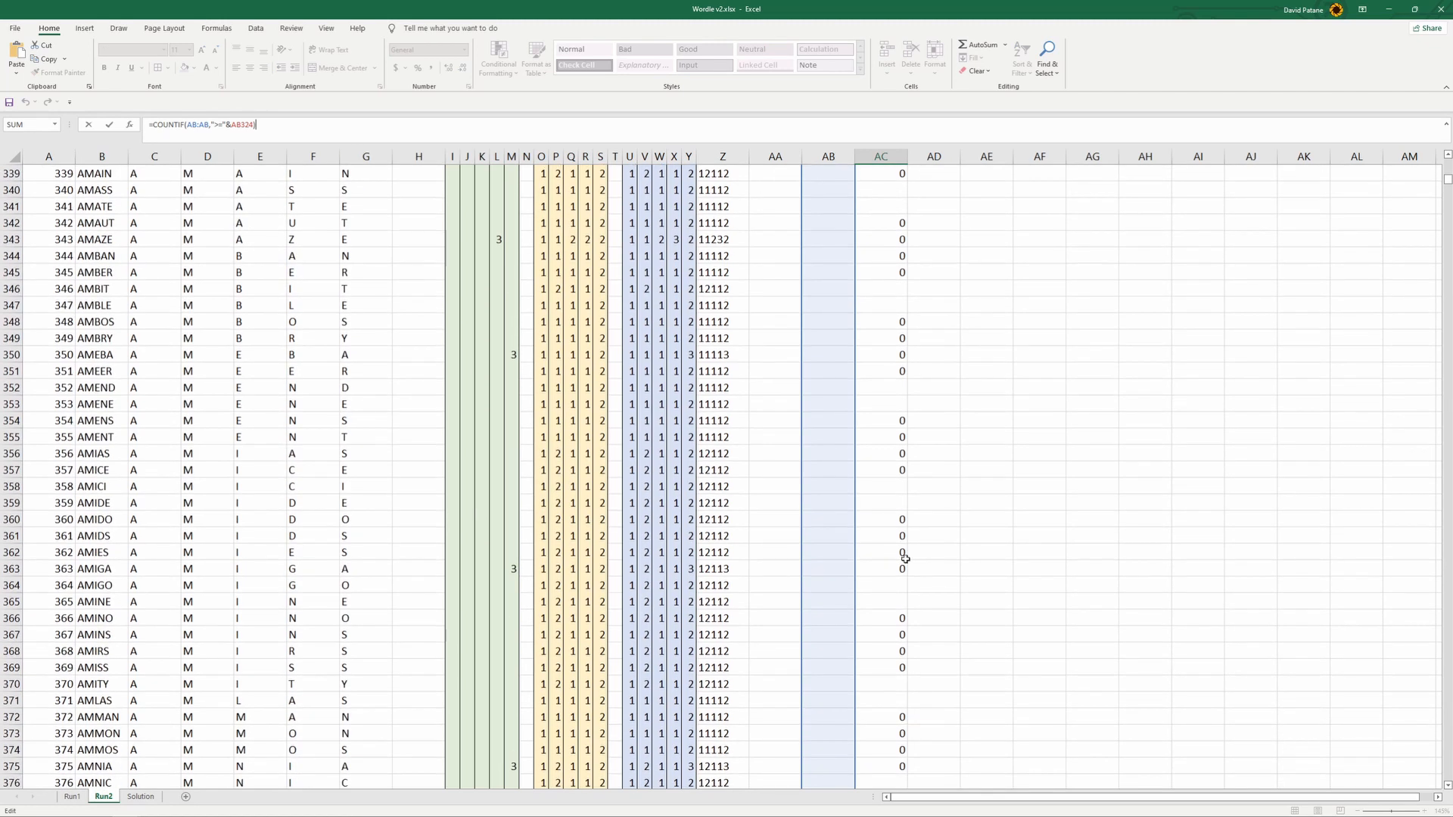
click(886, 585)
click(885, 552)
click(886, 536)
click(891, 585)
scroll(894, 632, down, 6)
scroll(894, 632, down, 20)
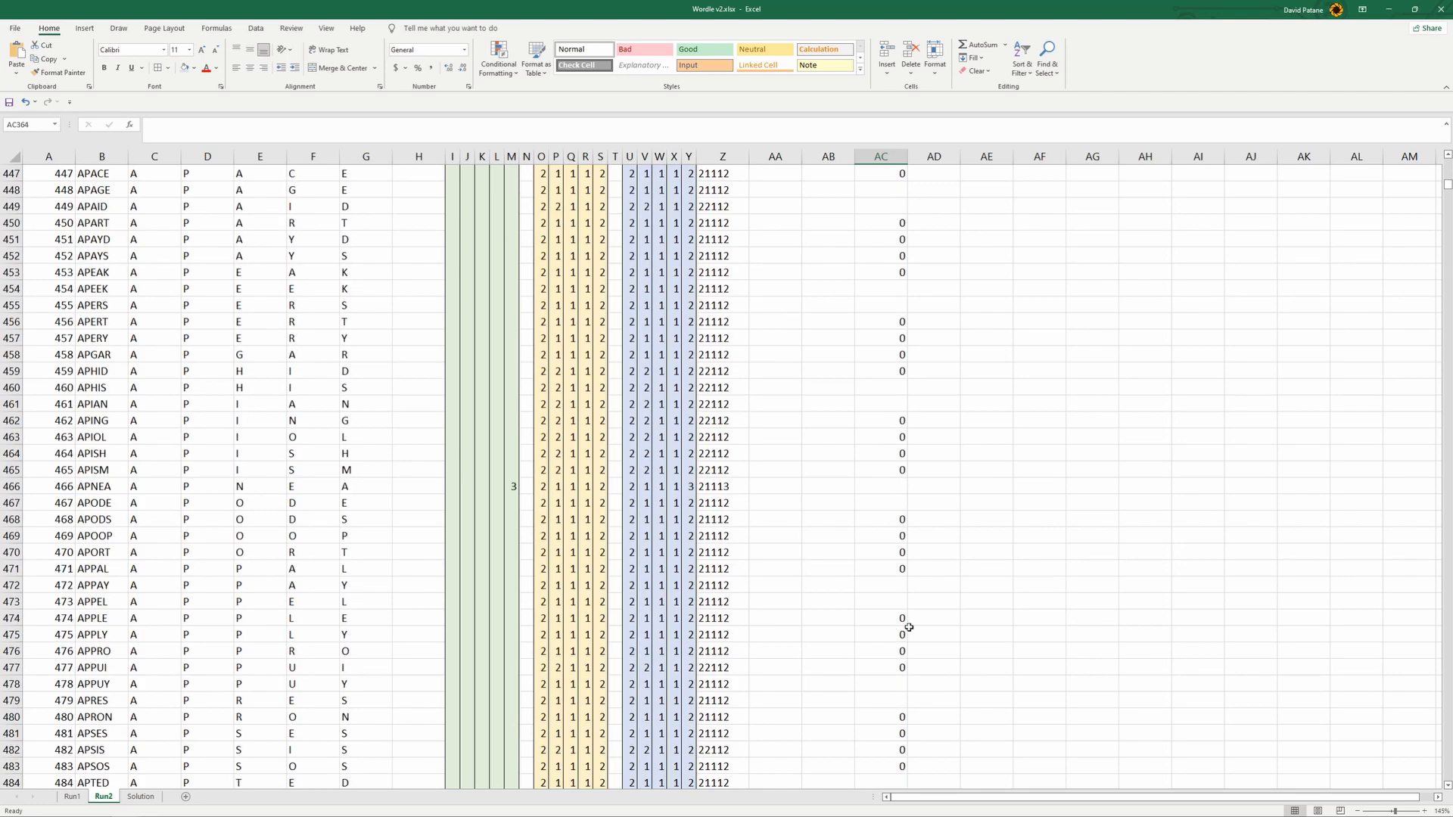
- Paste the matching-word and COUNTIF rank columns into columns AB:AD of the Run1 sheet
mouse_move(1444, 199)
mouse_down()
mouse_move(1443, 229)
mouse_move(1445, 215)
mouse_up()
scroll(719, 360, up, 3)
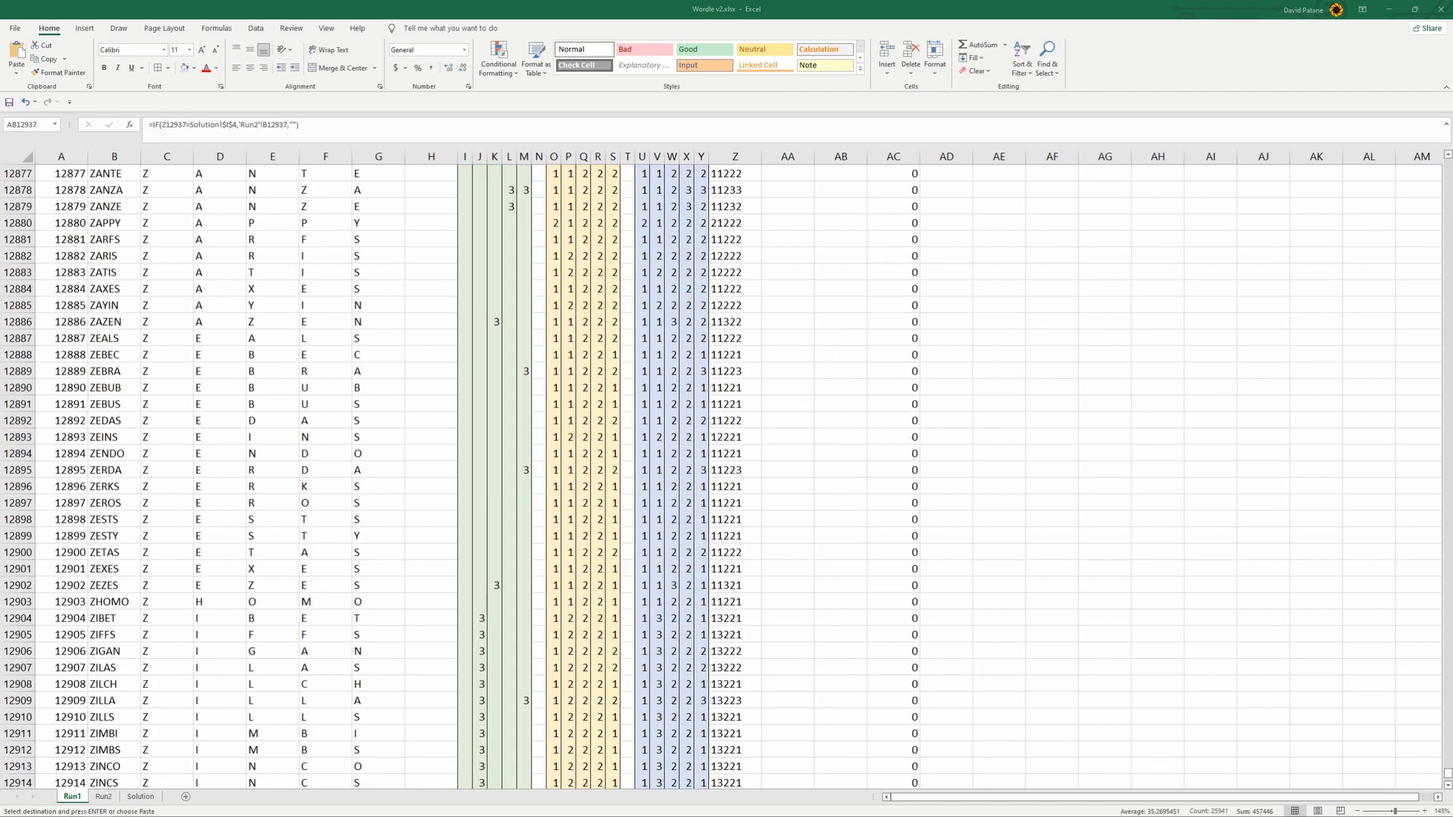
key(ctrl+v)
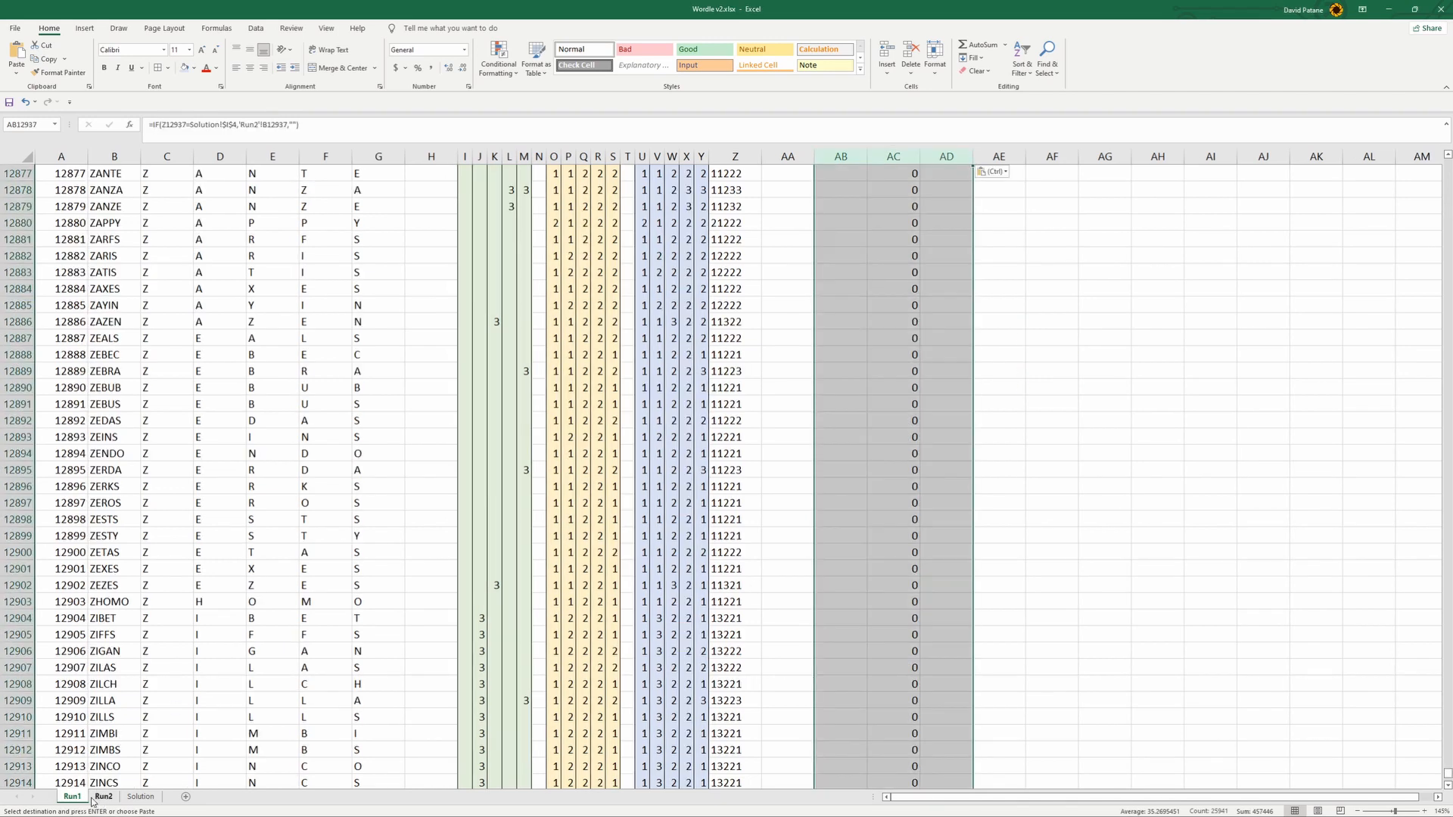
- Clear the contents of columns AA through AF on the Run2 sheet
click(103, 797)
click(795, 176)
drag(787, 156, 1044, 156)
key(Delete)
click(993, 338)
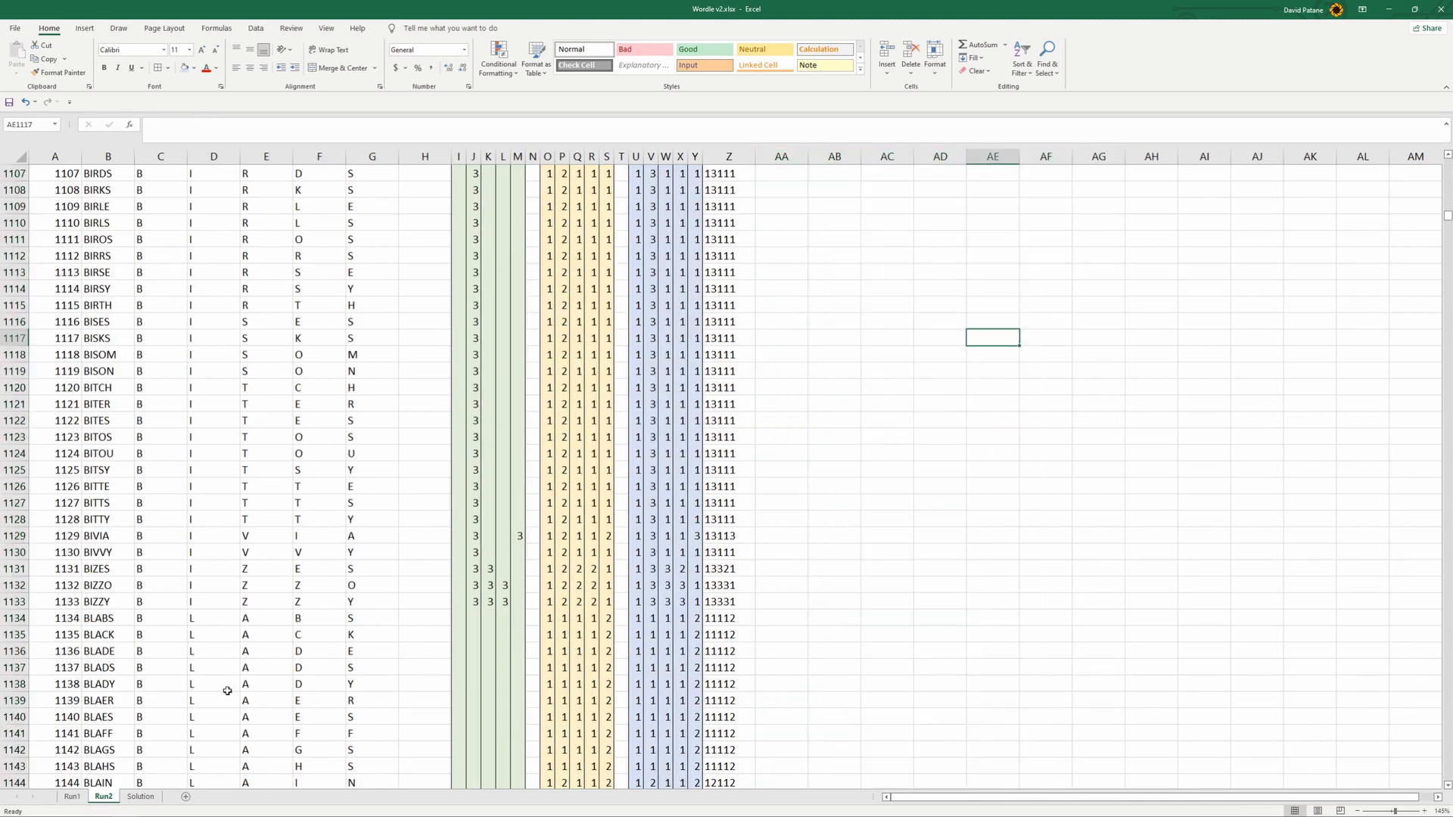
- Review the pasted words and ranks on the Run1 sheet, checking the formulas for DIXIT in AB2909 and AC2909
mouse_move(73, 806)
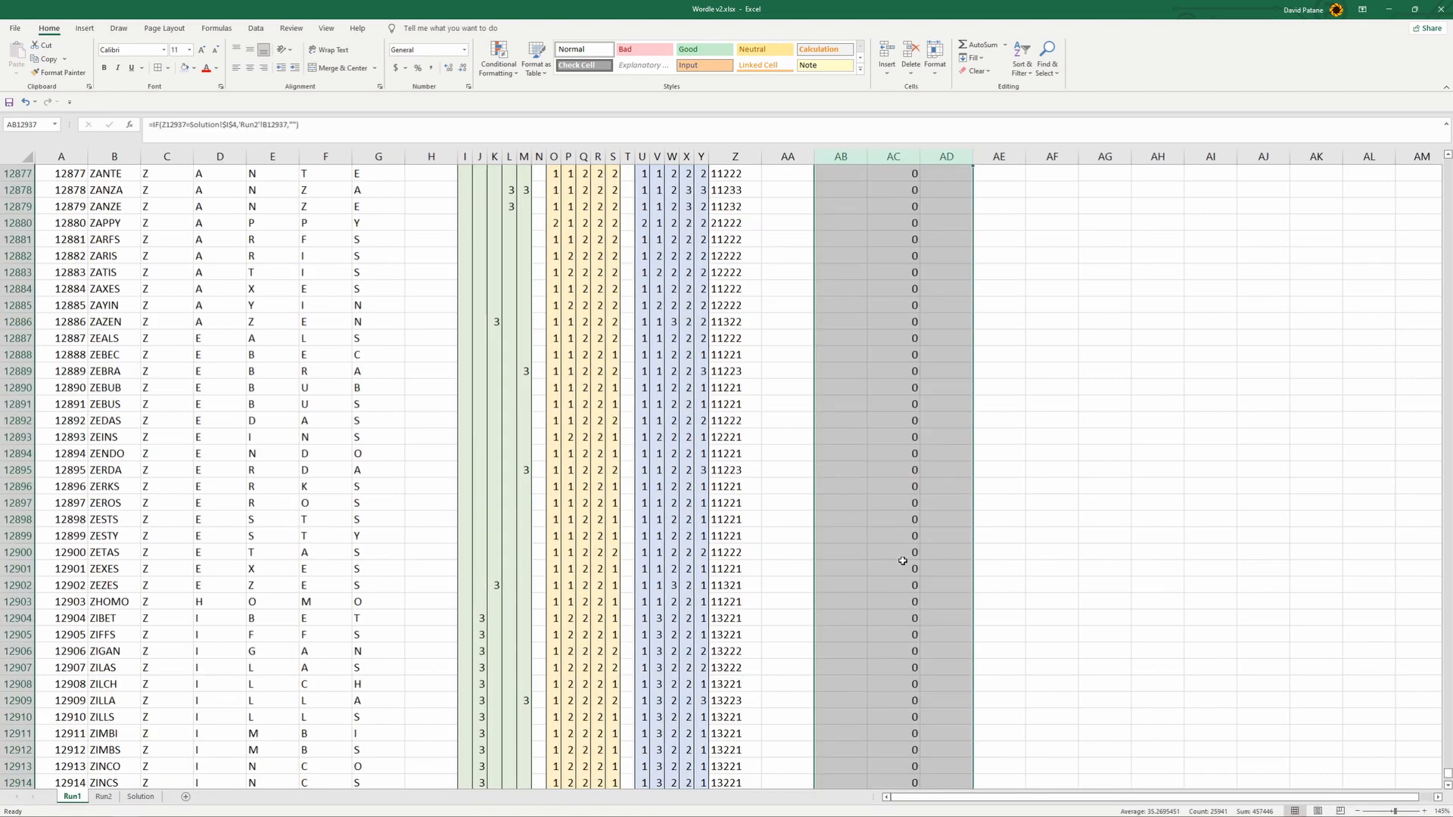
scroll(1076, 577, down, 4)
drag(1447, 771, 1388, 298)
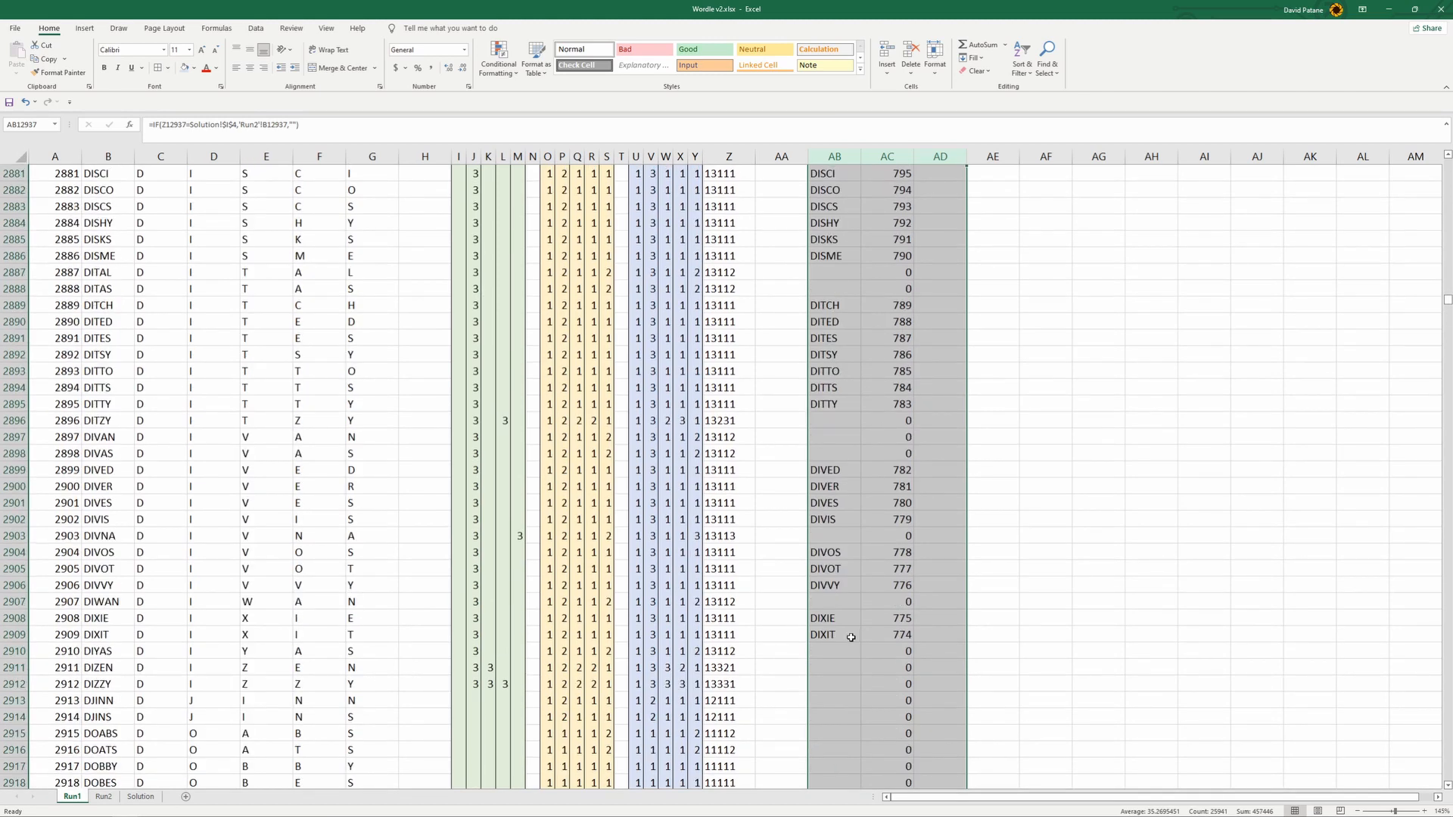
click(827, 635)
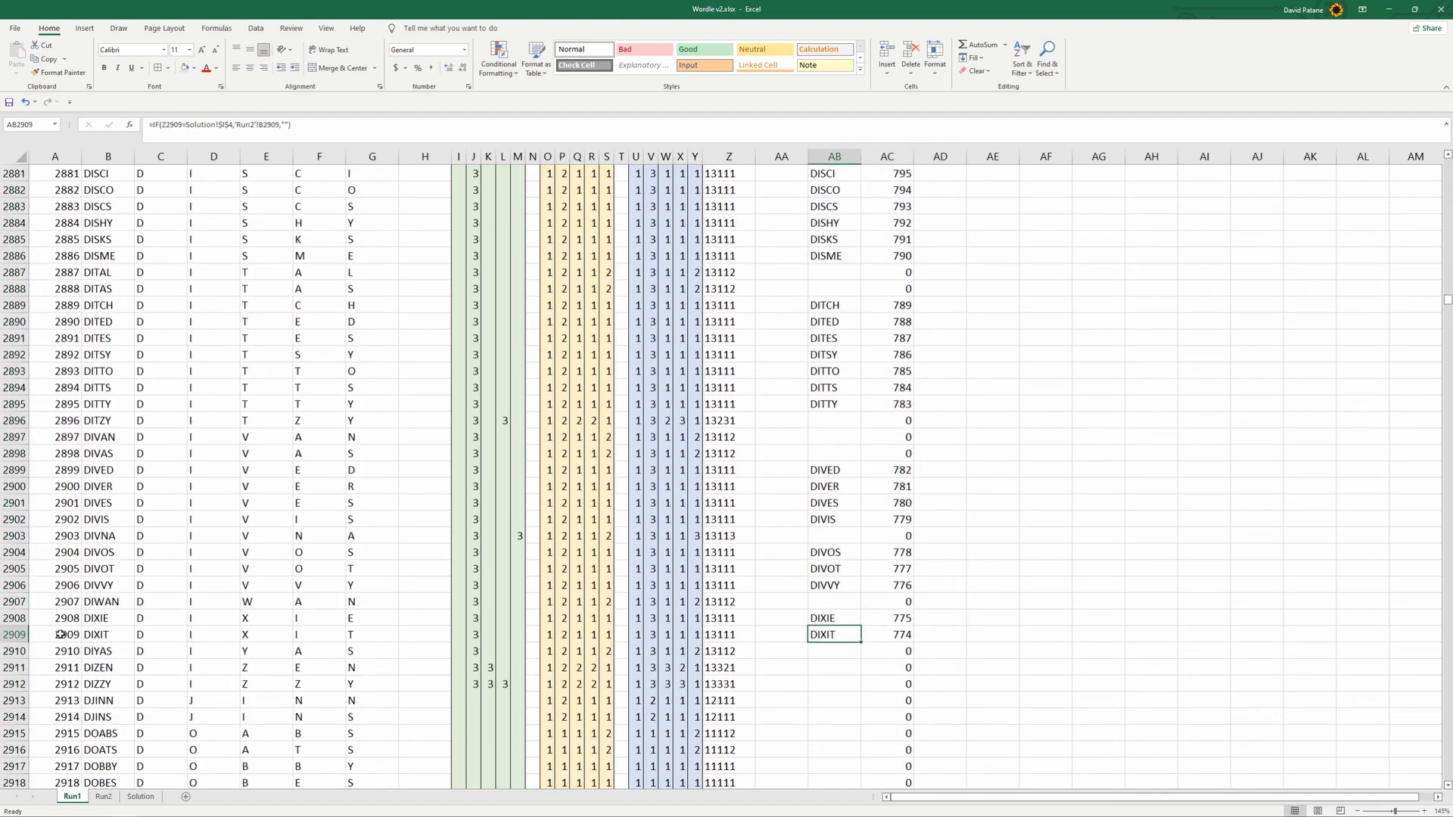
click(905, 637)
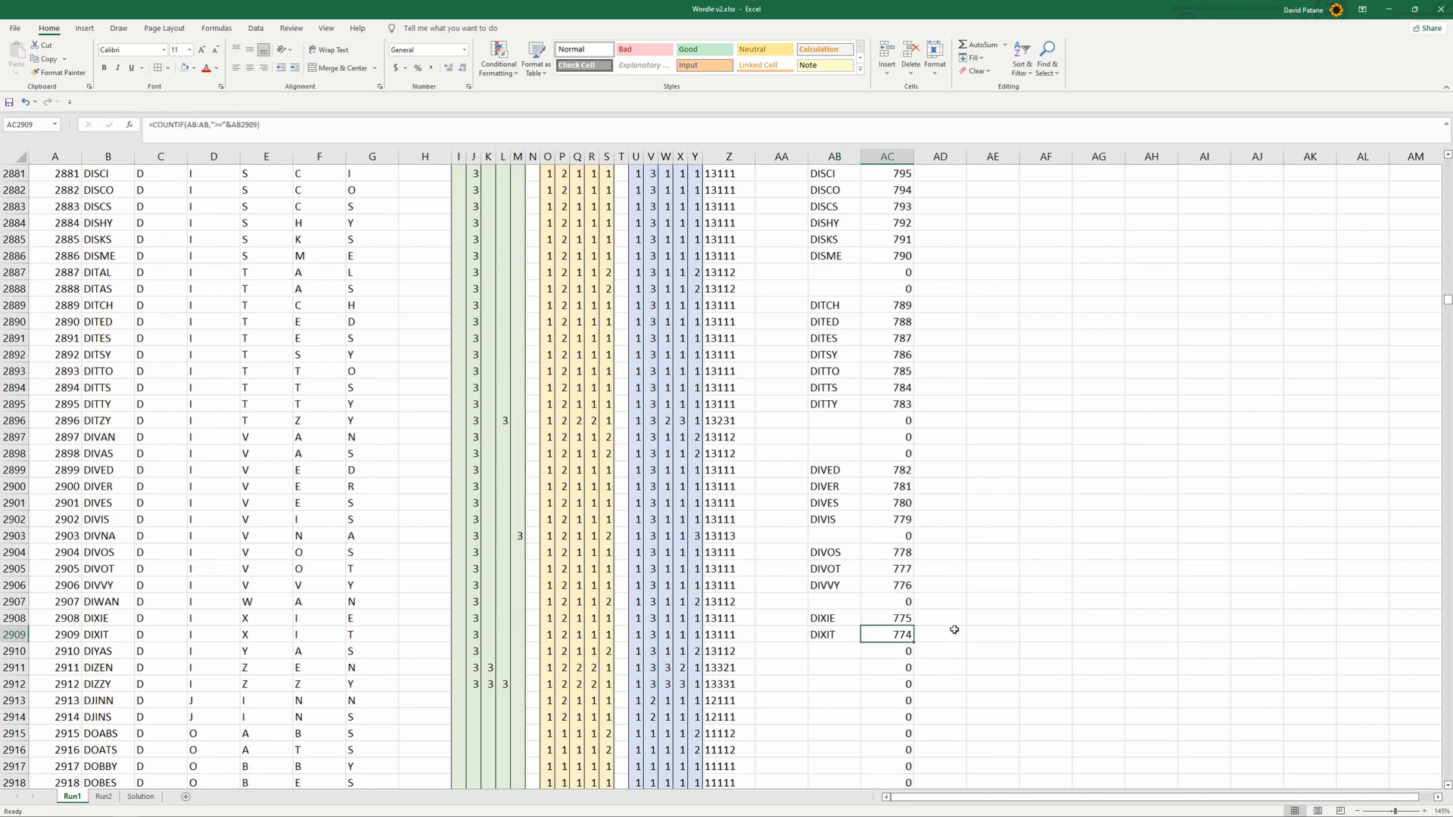
scroll(954, 640, up, 6)
scroll(758, 613, down, 6)
- Clear the full word list from column B of the Run2 sheet
click(104, 798)
scroll(1074, 352, up, 15)
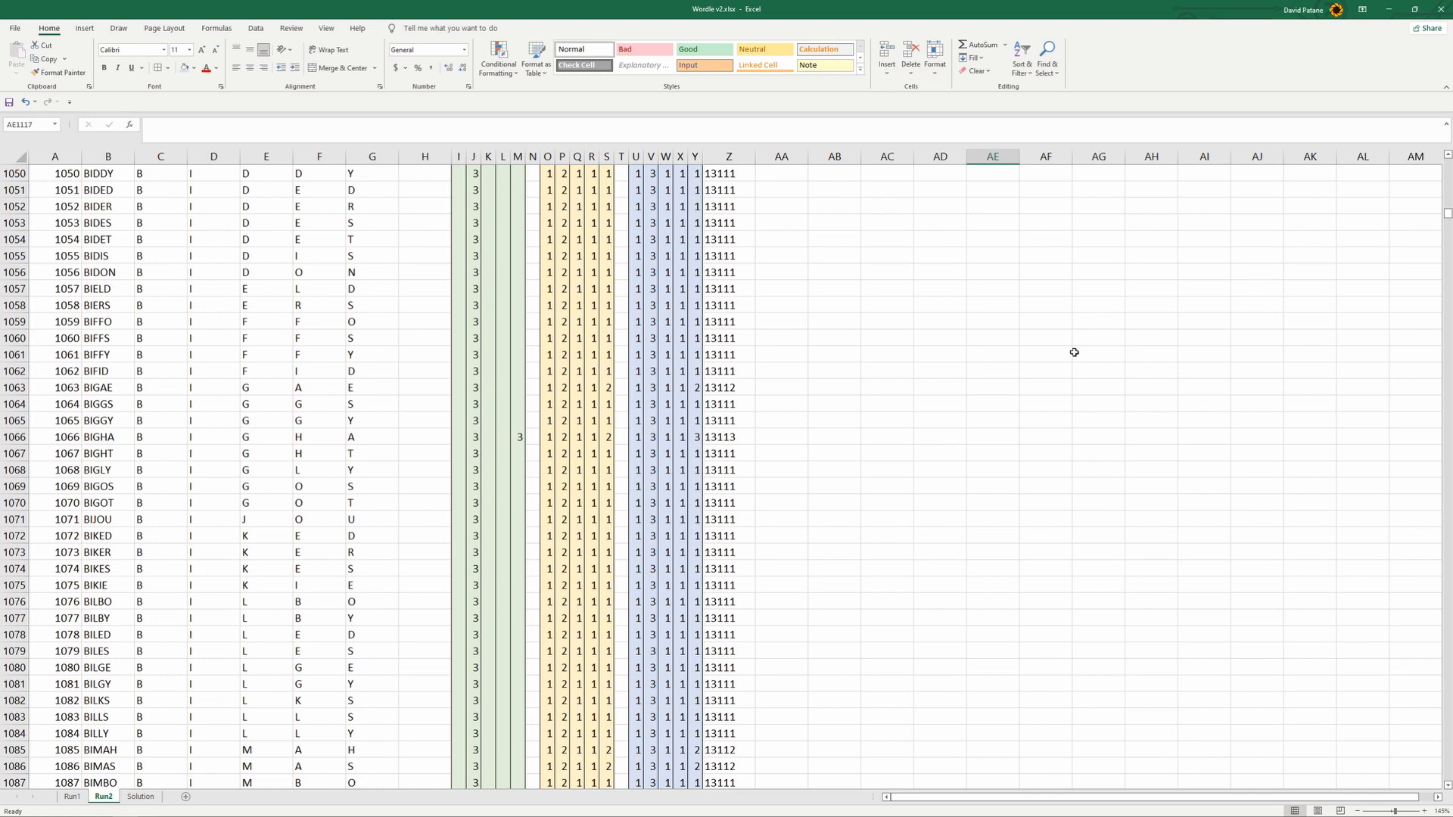
drag(1445, 218, 1446, 163)
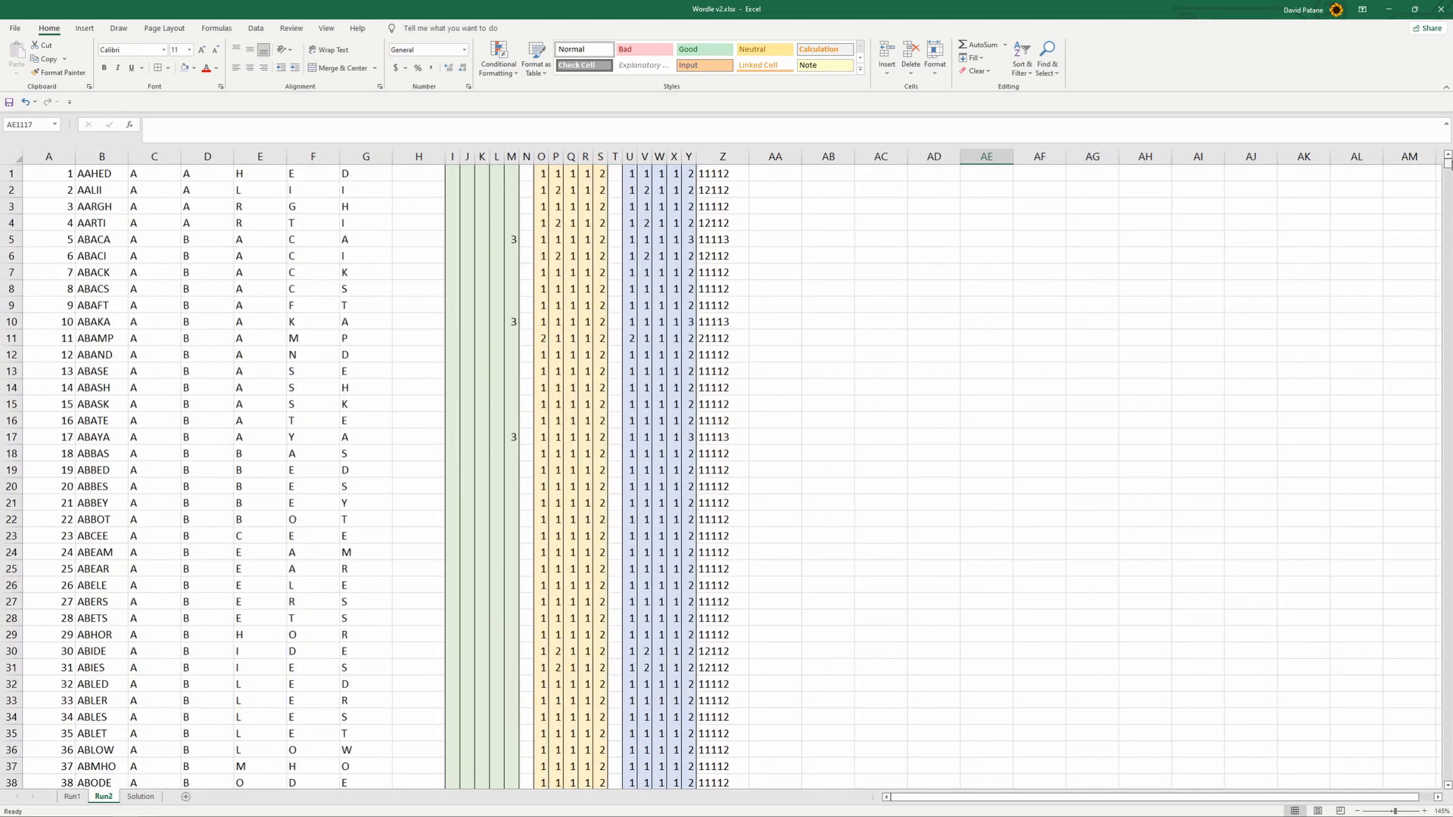
drag(58, 175, 58, 573)
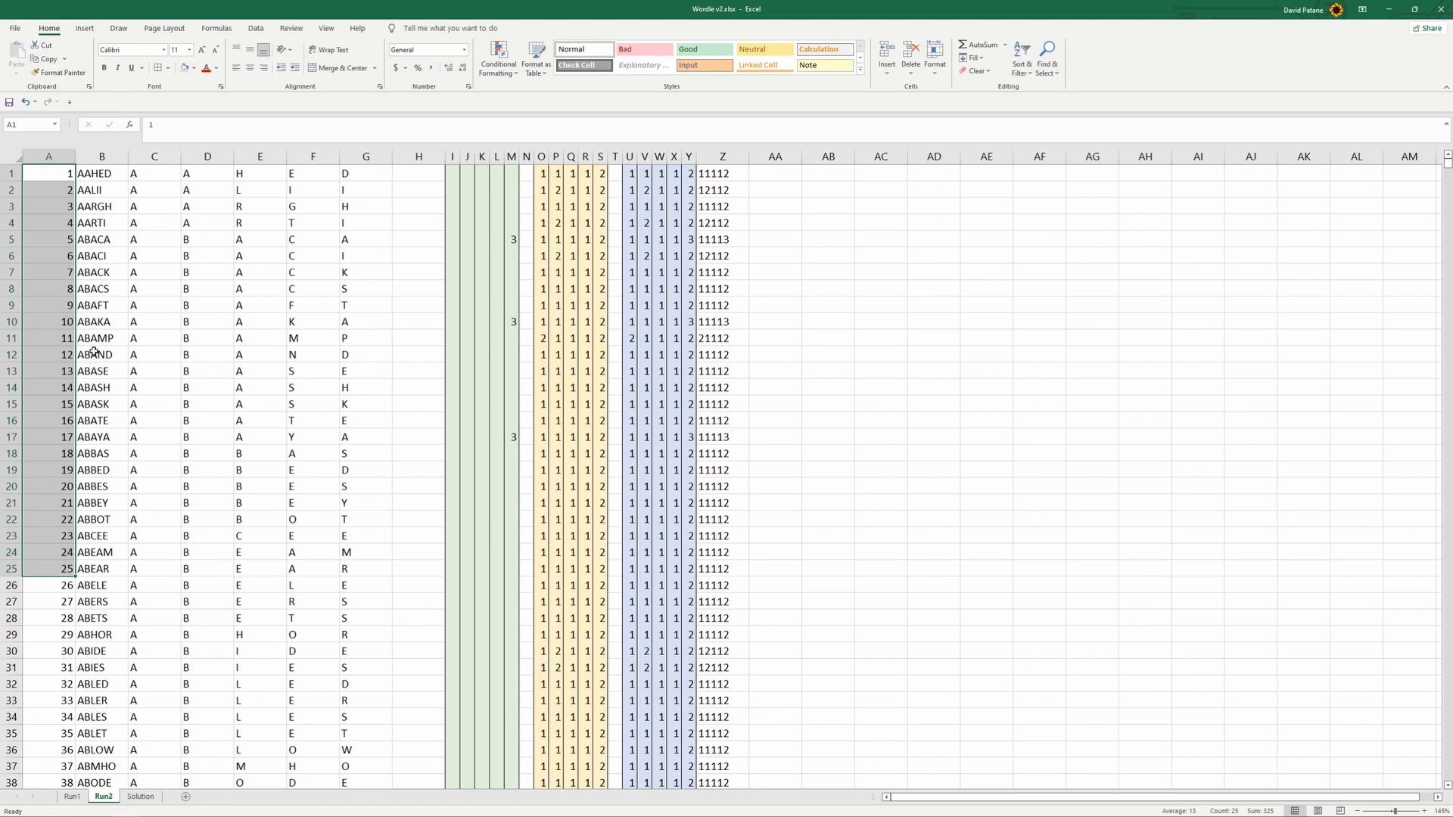
scroll(83, 454, down, 11)
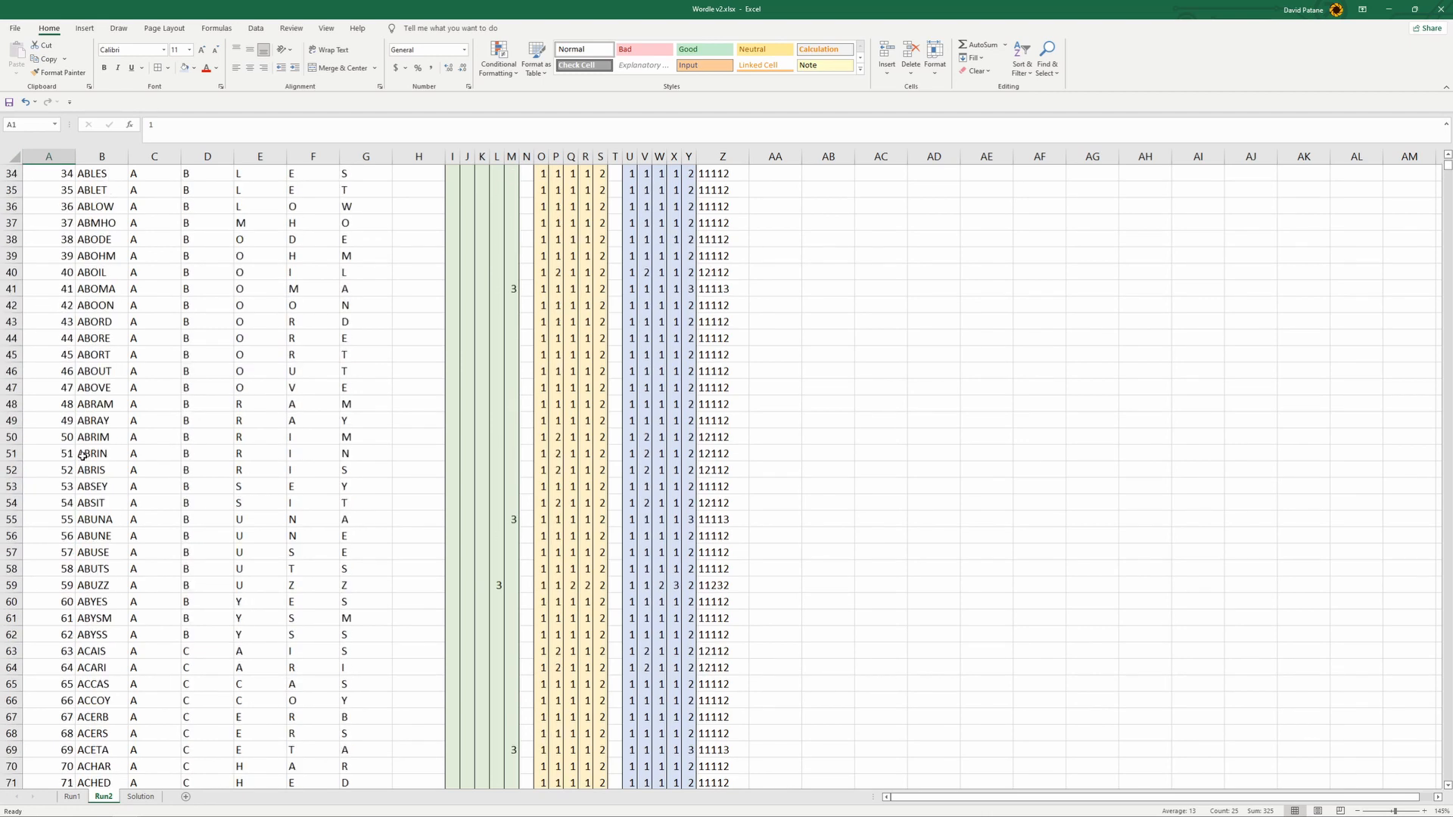
scroll(82, 454, up, 11)
click(161, 174)
click(100, 173)
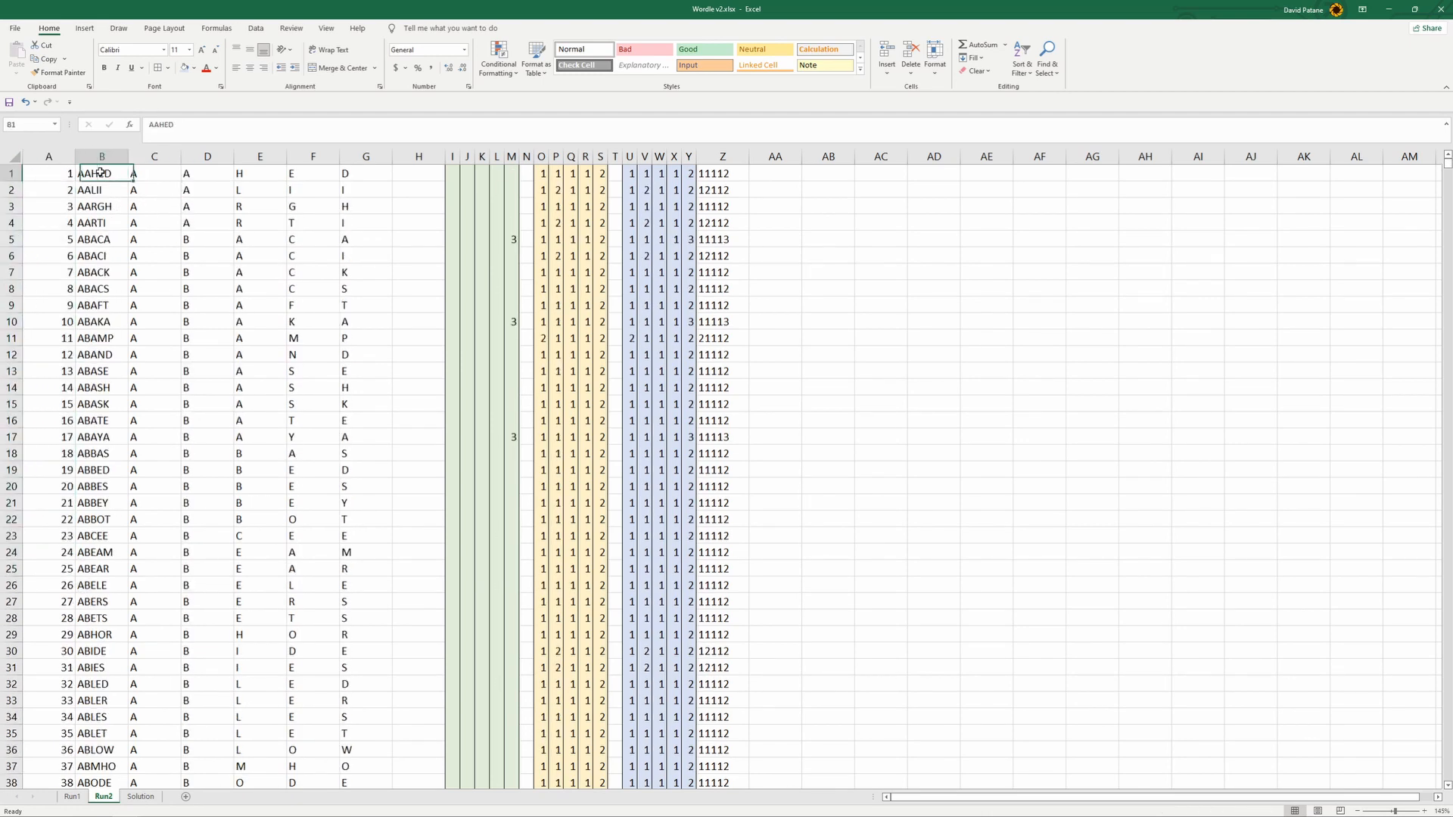
click(100, 157)
key(Delete)
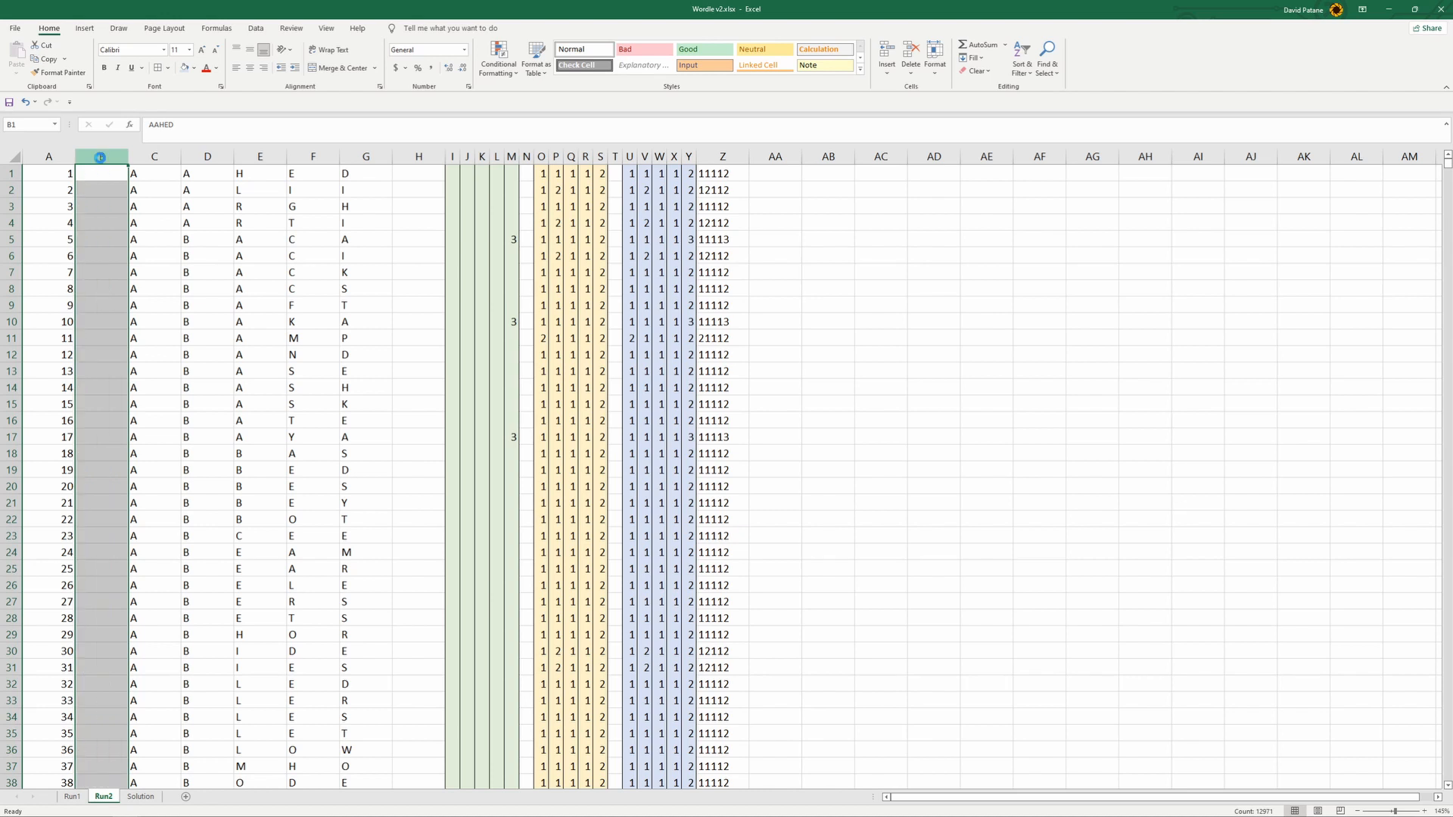
- Look over the sequential numbers in column A of the Run2 sheet, starting from A1
click(92, 270)
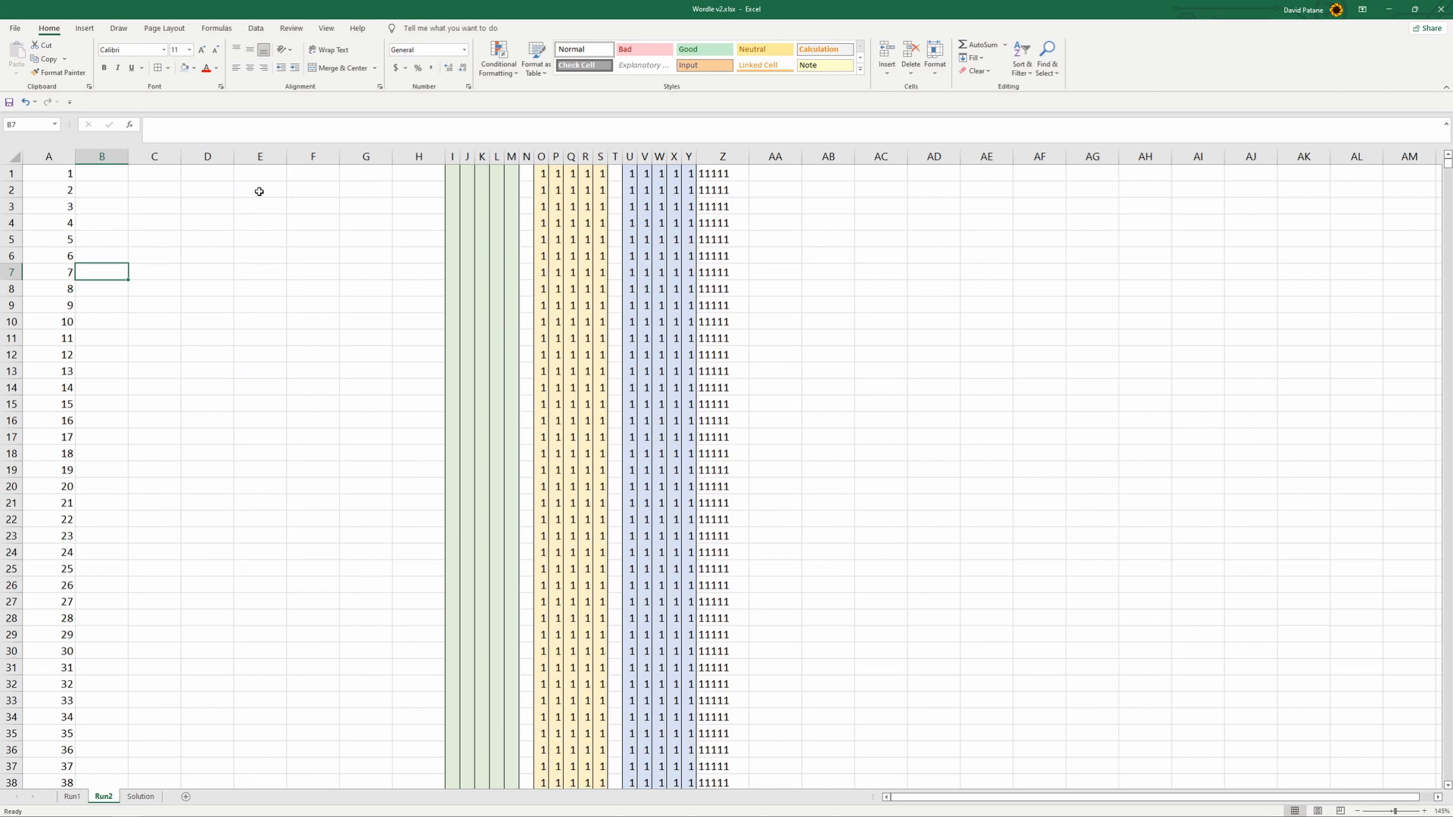
click(161, 187)
click(60, 174)
scroll(98, 541, down, 11)
scroll(98, 540, down, 20)
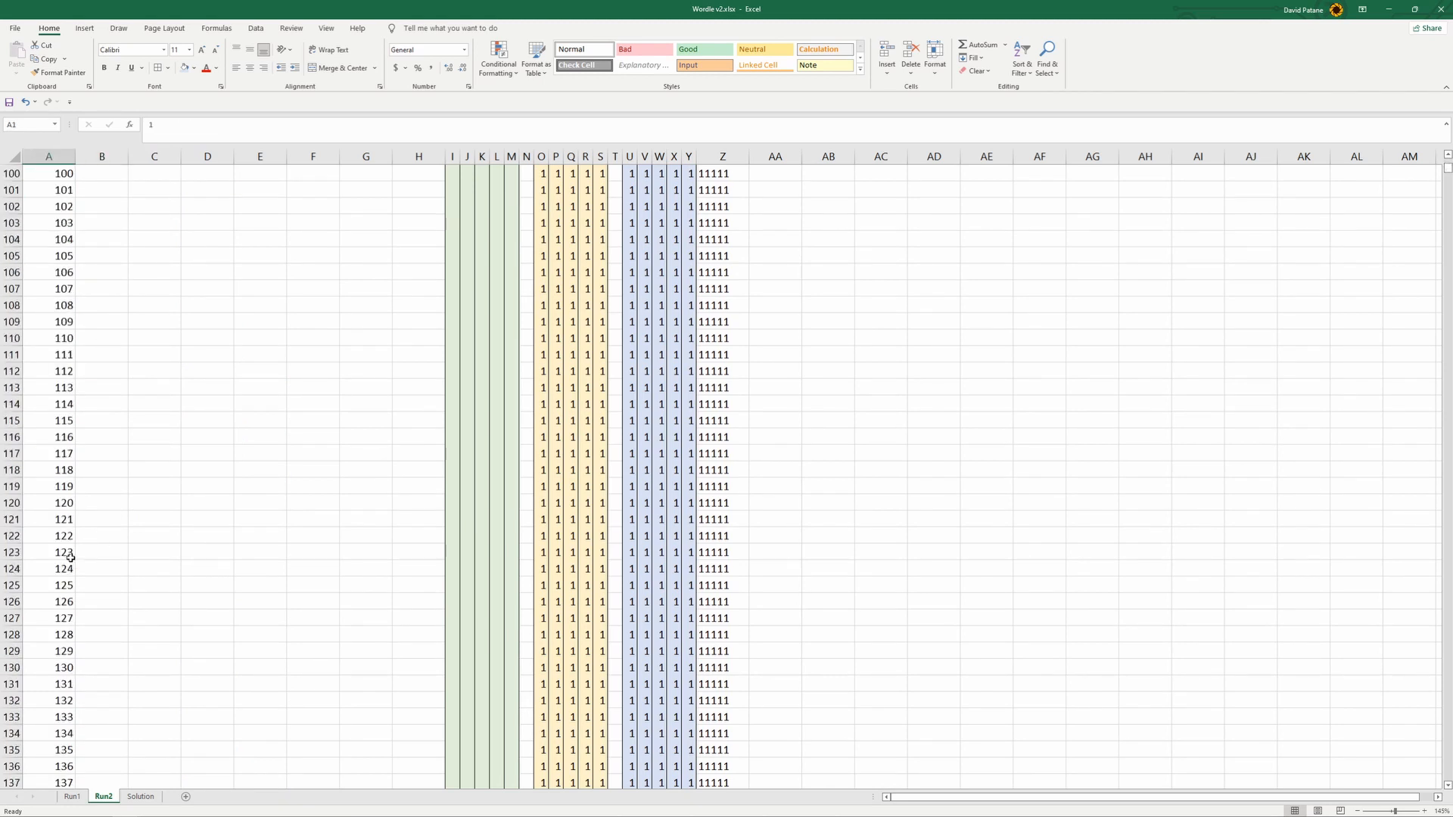
scroll(71, 557, up, 18)
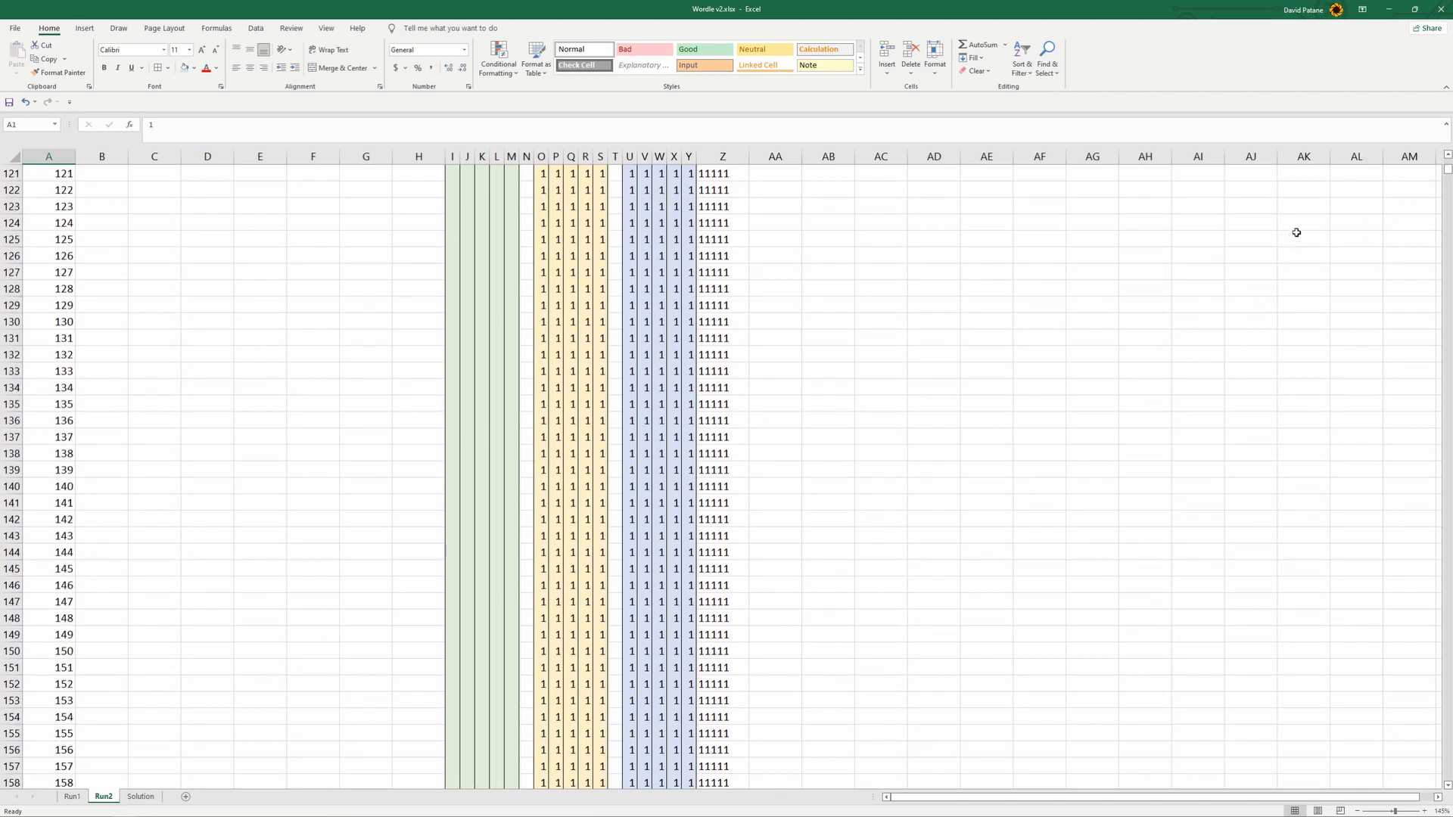
drag(1448, 175, 1447, 159)
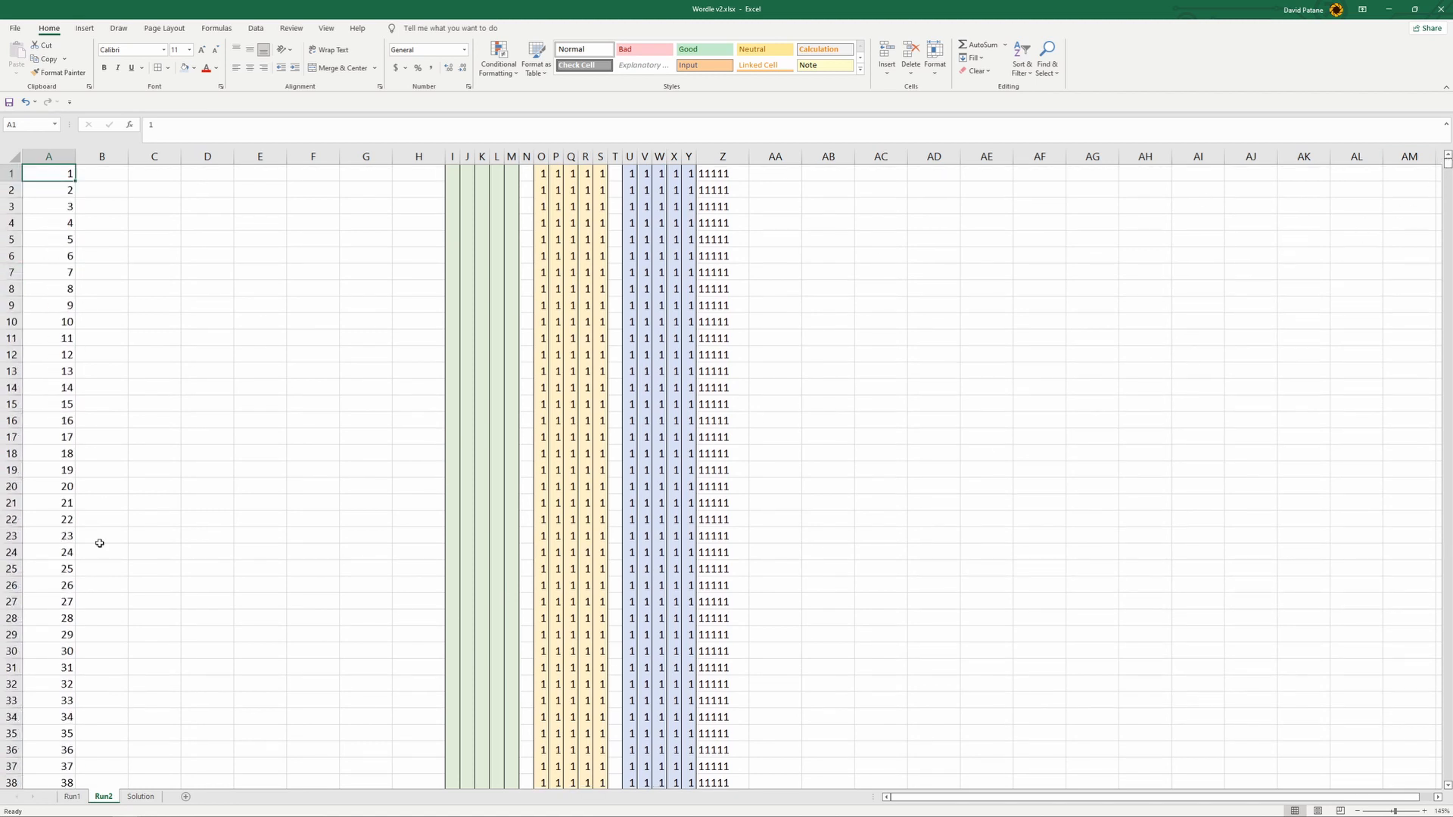
- Examine the matching-word and rank columns AB and AC on the Run1 sheet, checking the IF formula in AB2816
click(72, 795)
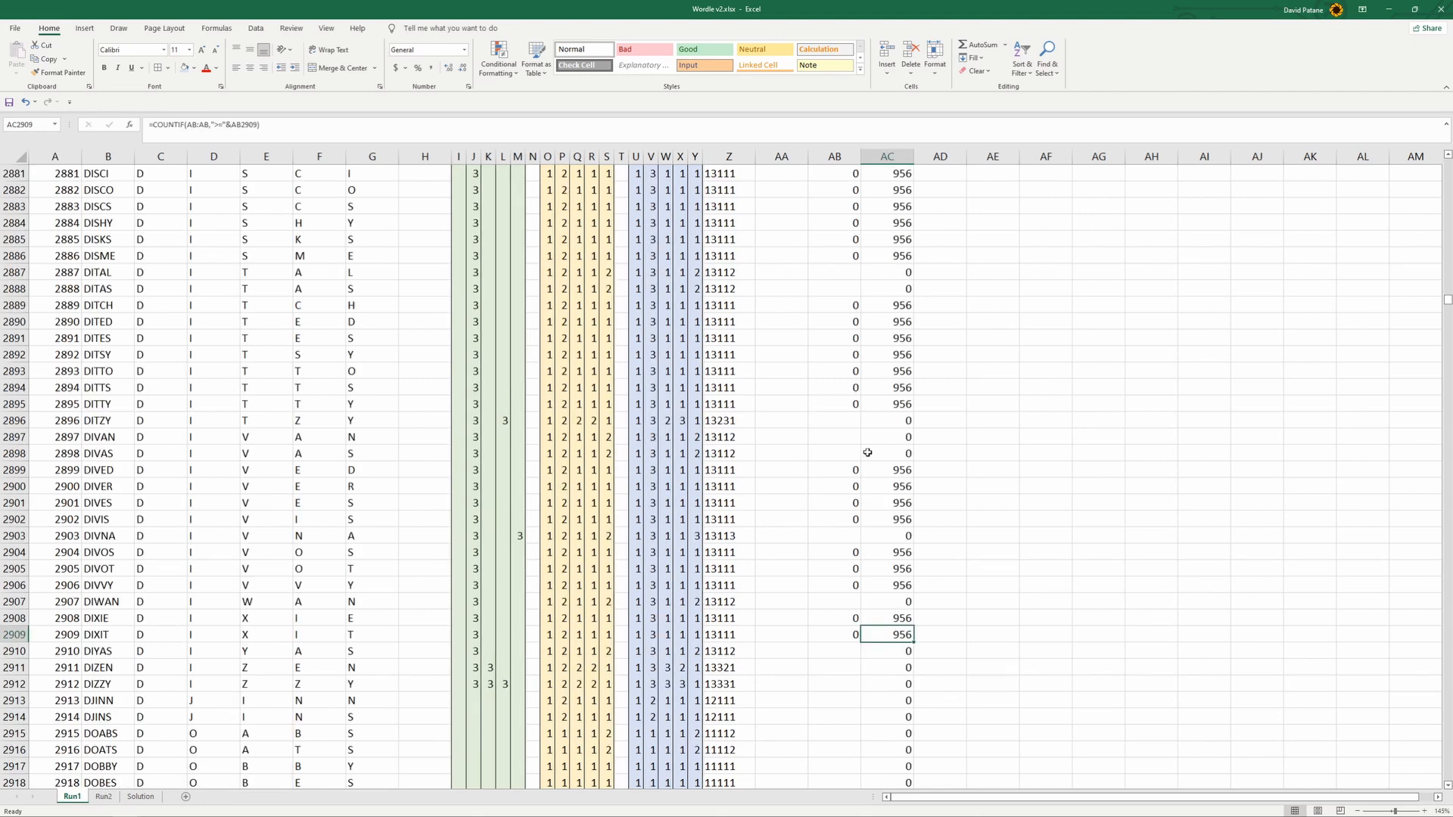
scroll(916, 558, up, 20)
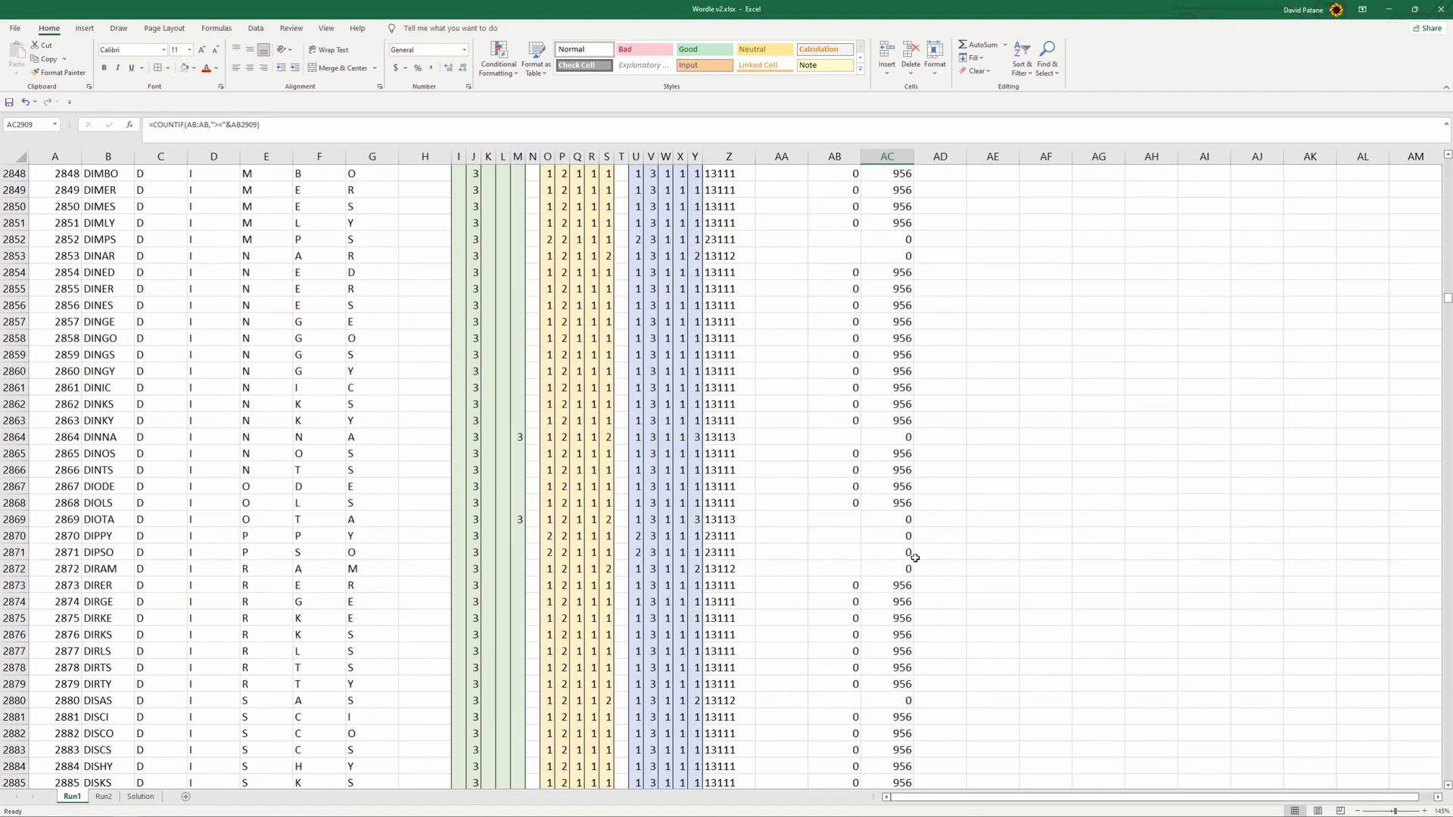
scroll(914, 558, up, 6)
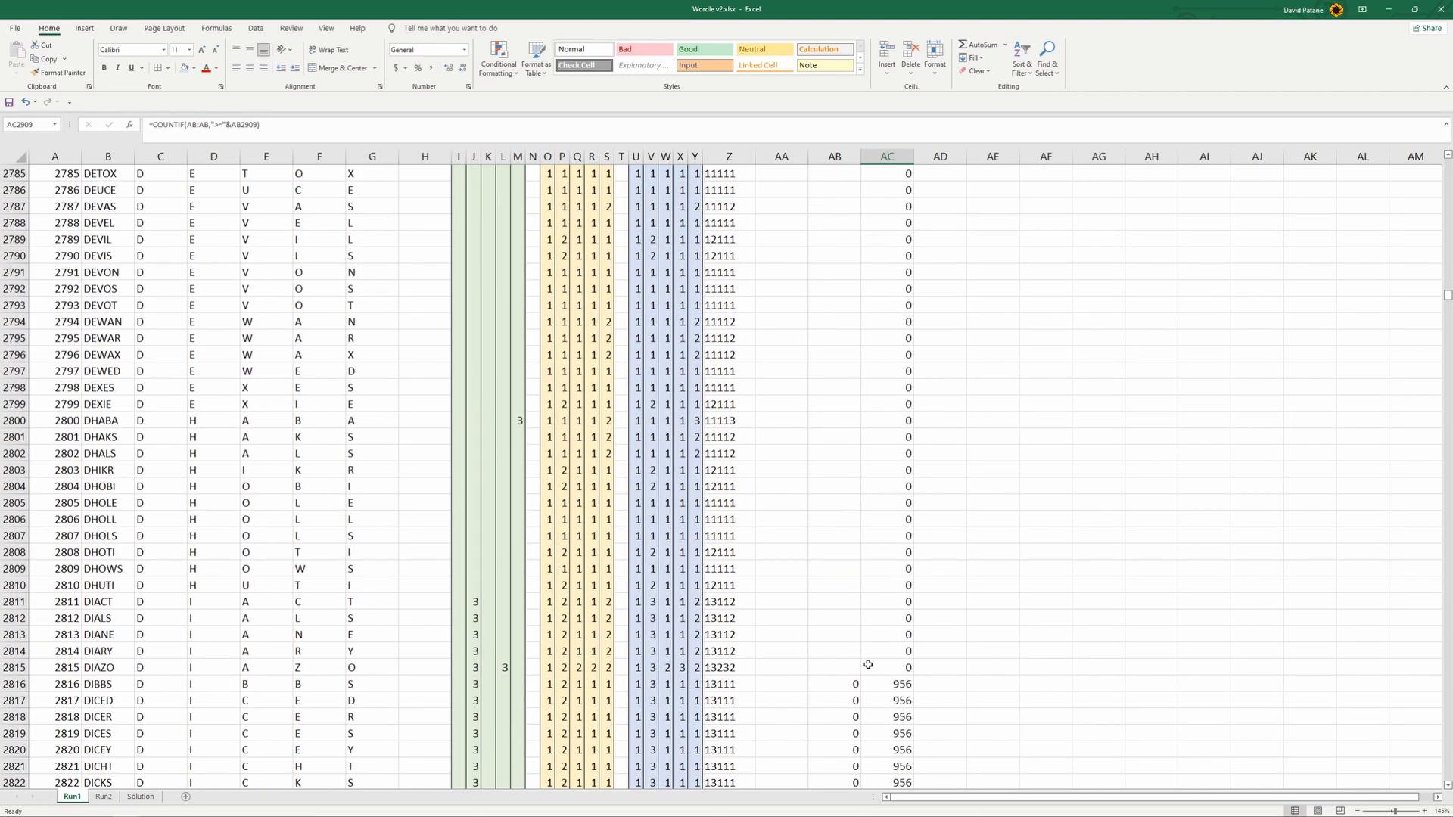
click(848, 681)
scroll(848, 680, up, 20)
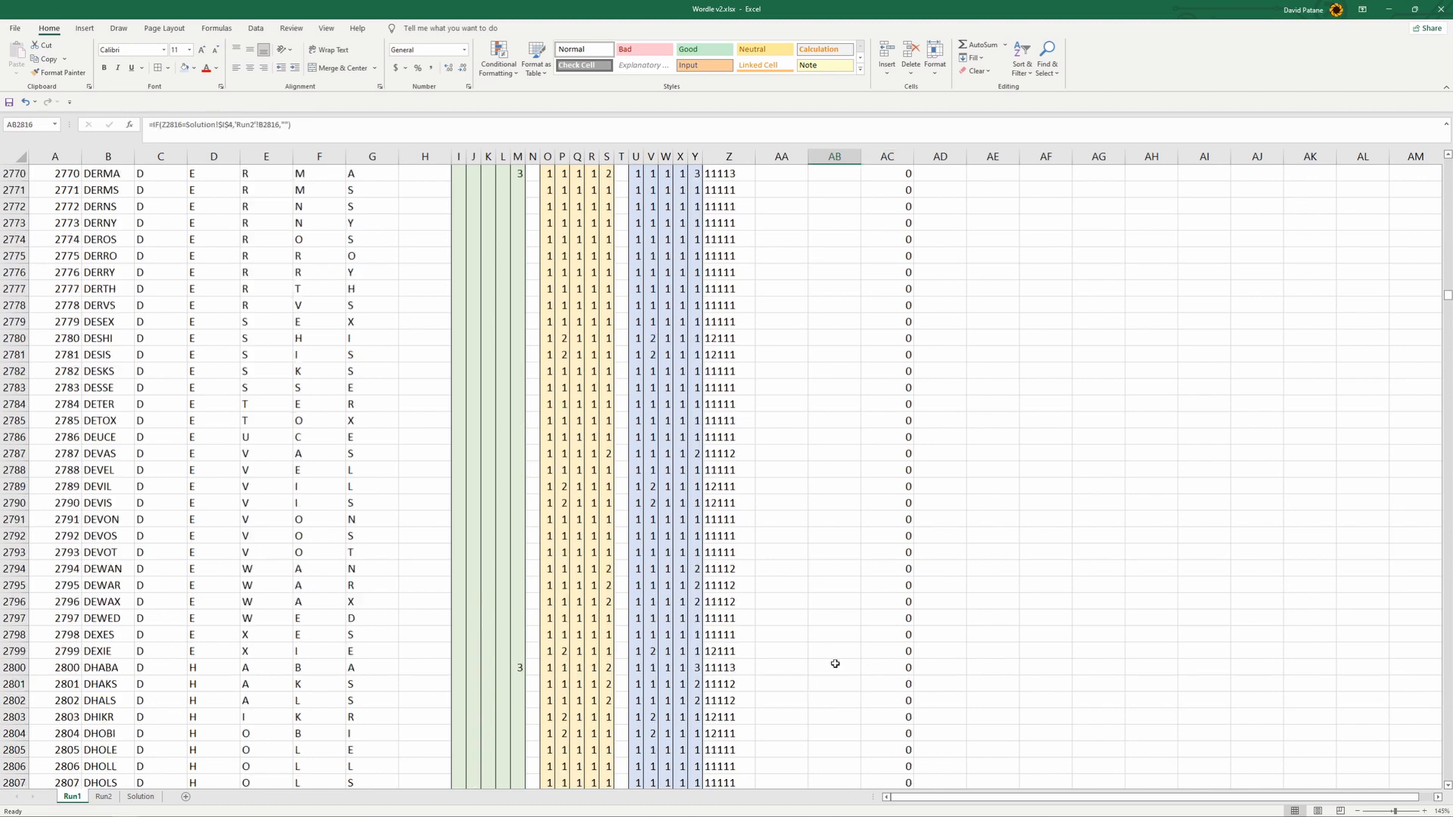
scroll(834, 667, up, 20)
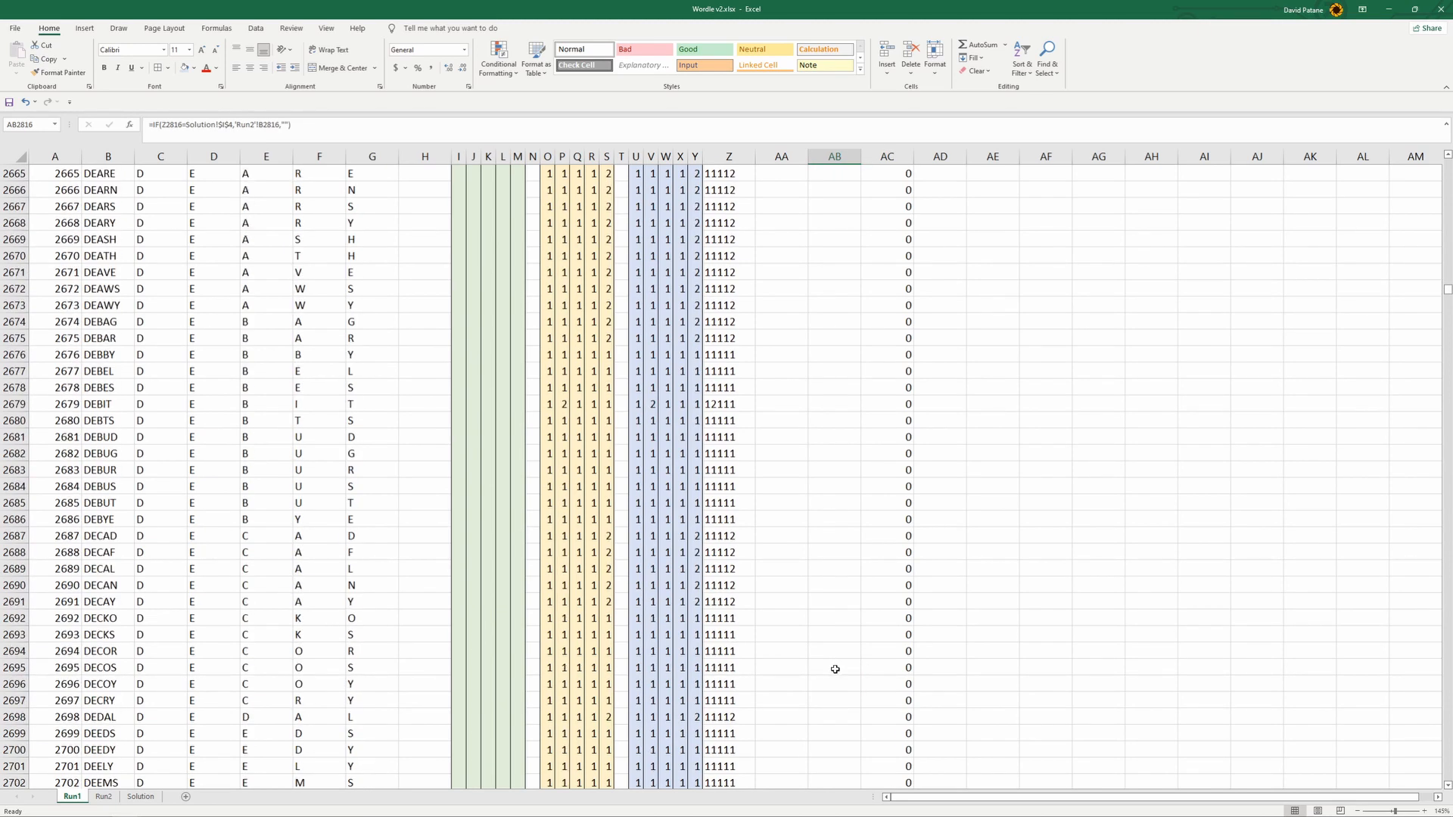
scroll(835, 670, down, 20)
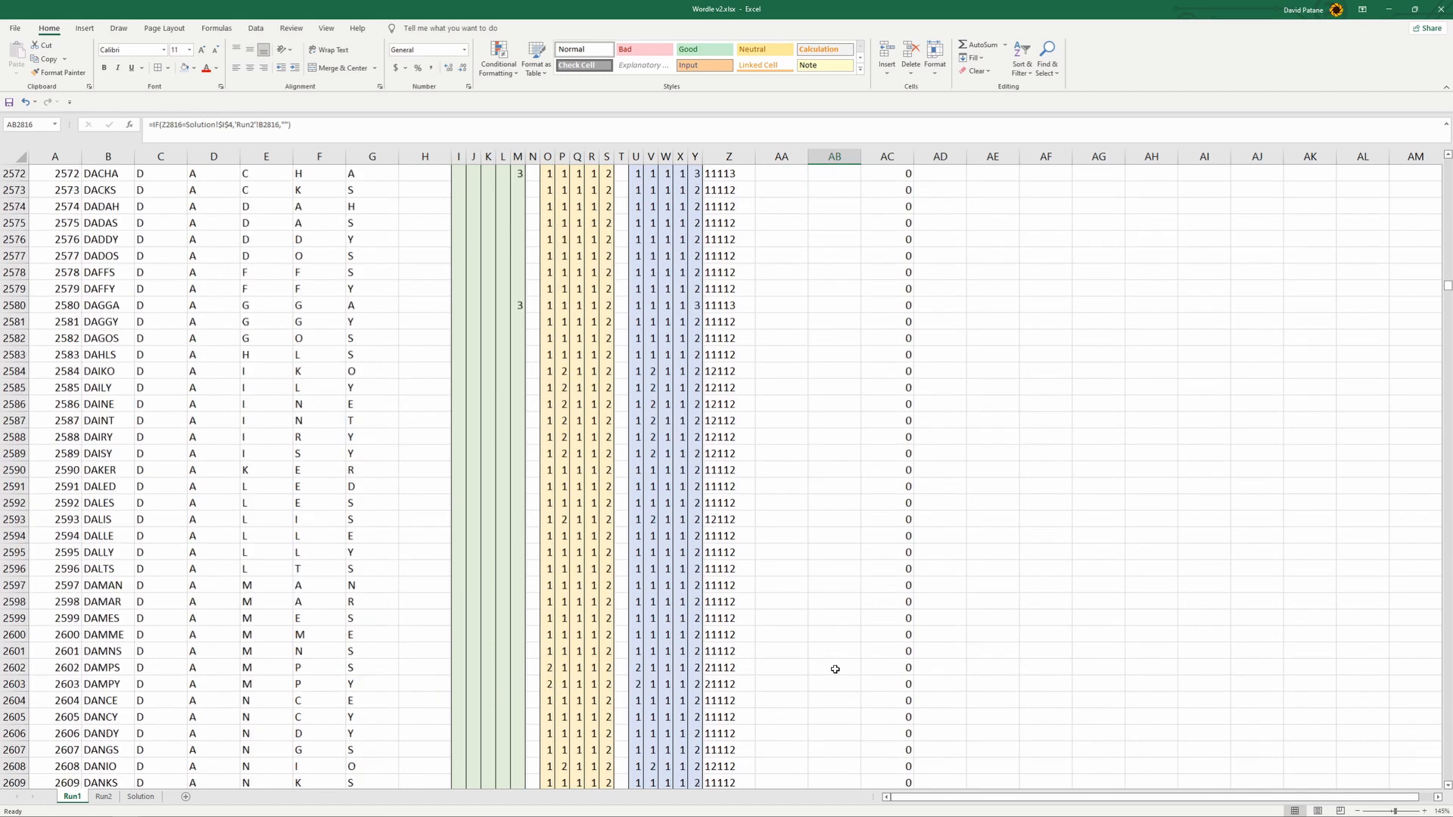
scroll(835, 671, down, 20)
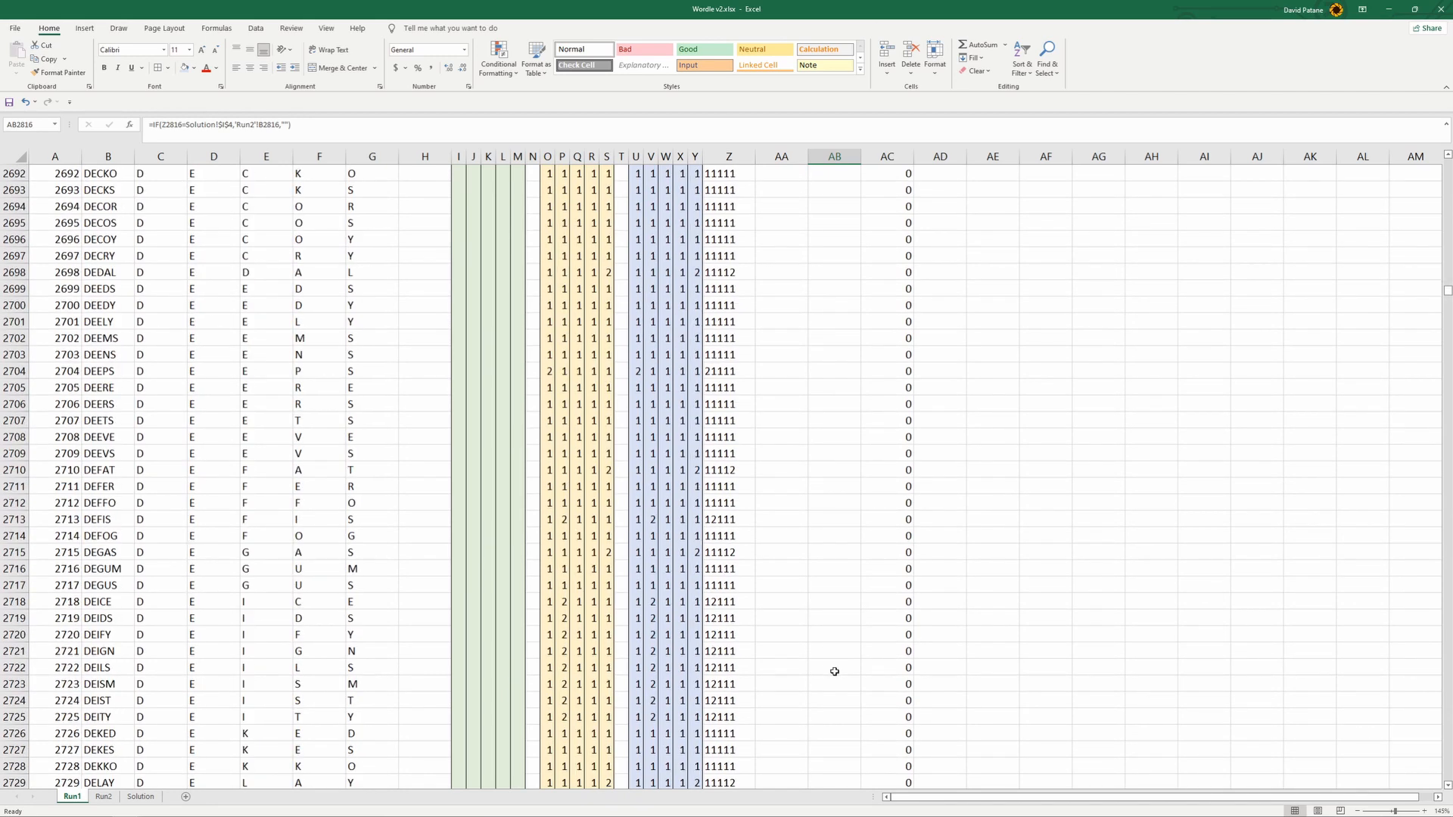
- Correct the IF formula in AB2820 to reference 'Run1'!B2820 and fill it across AB2816:AB2829
click(847, 492)
click(855, 412)
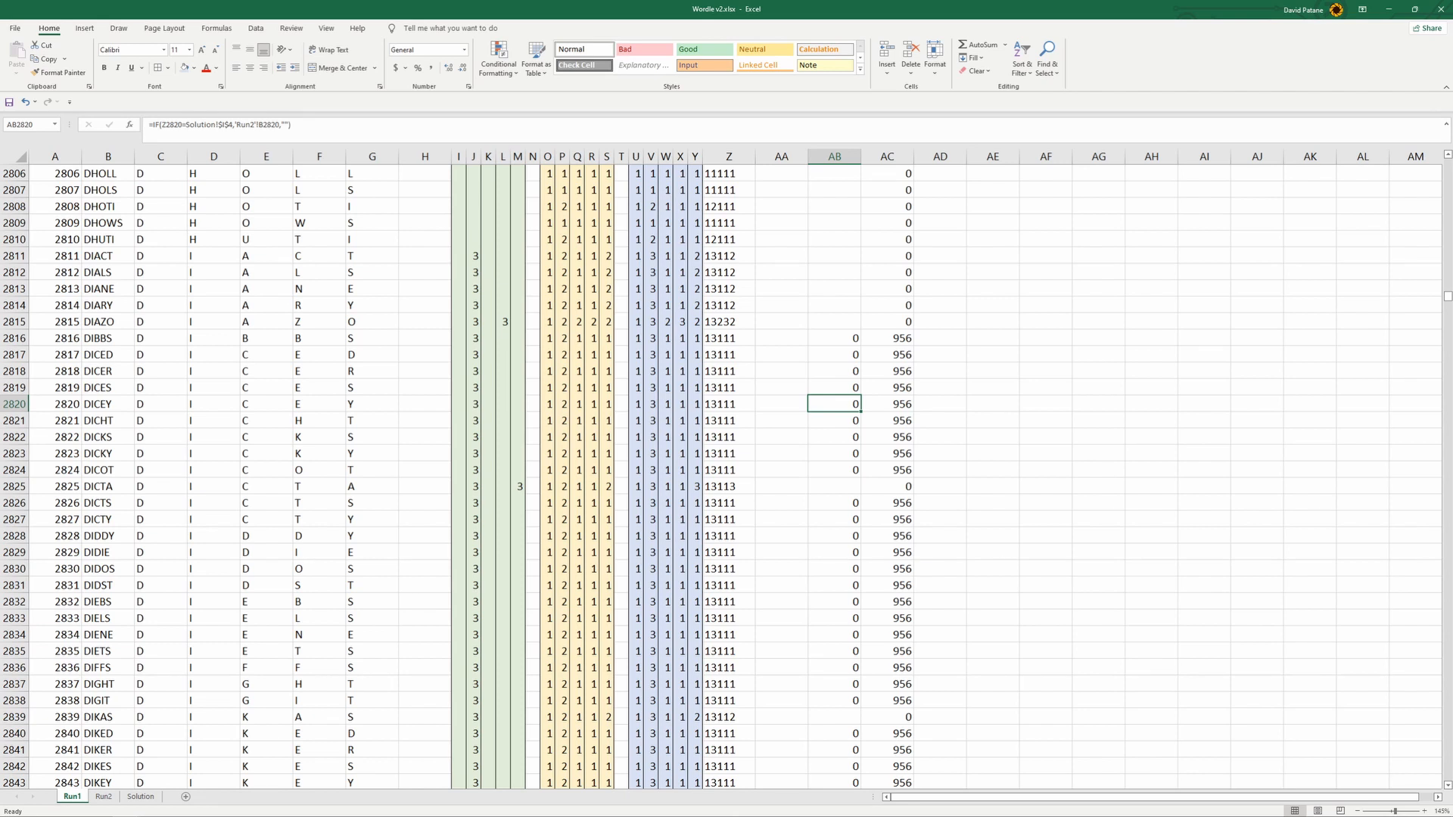
key(alt+Tab)
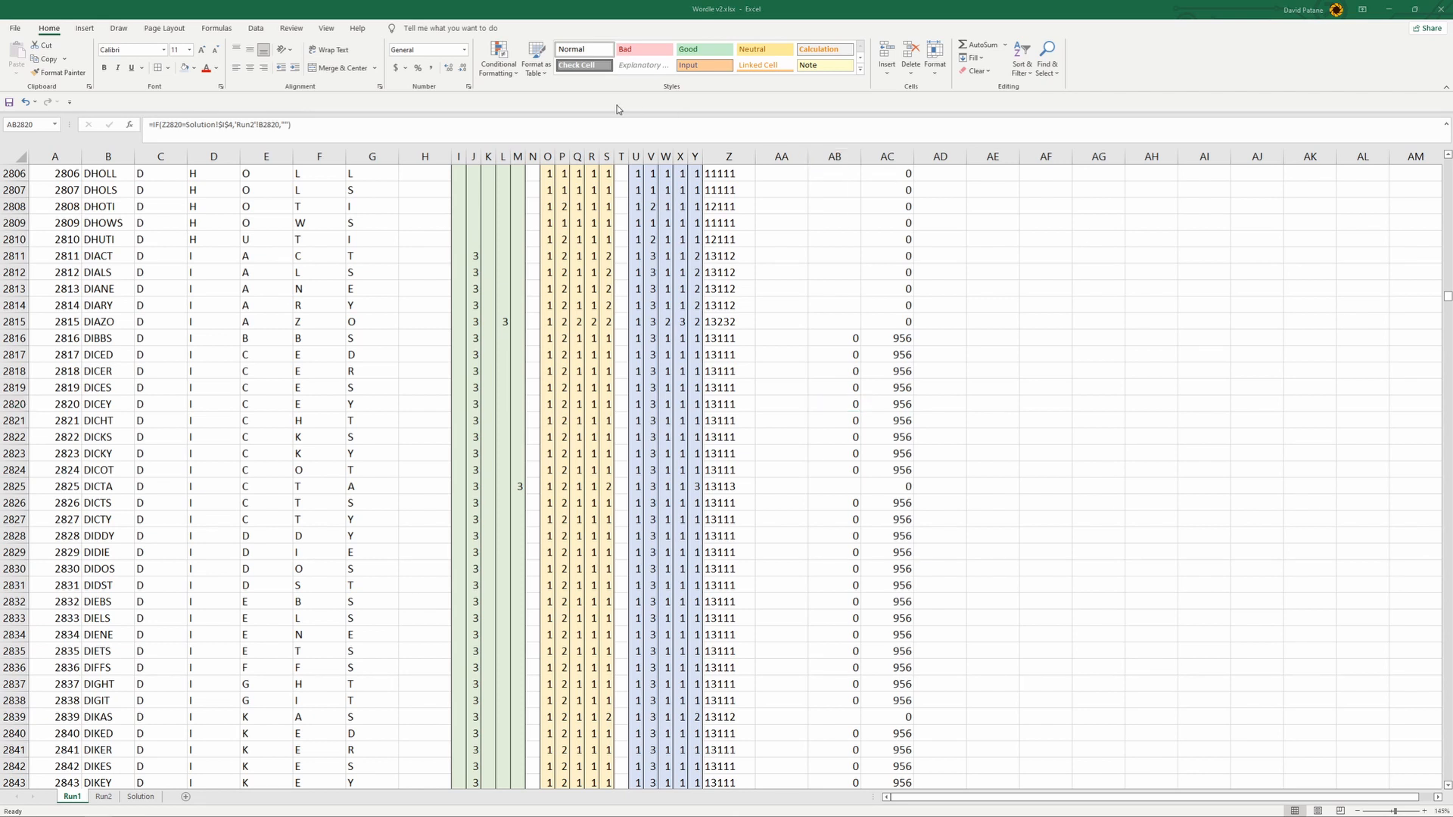
key(alt+Tab)
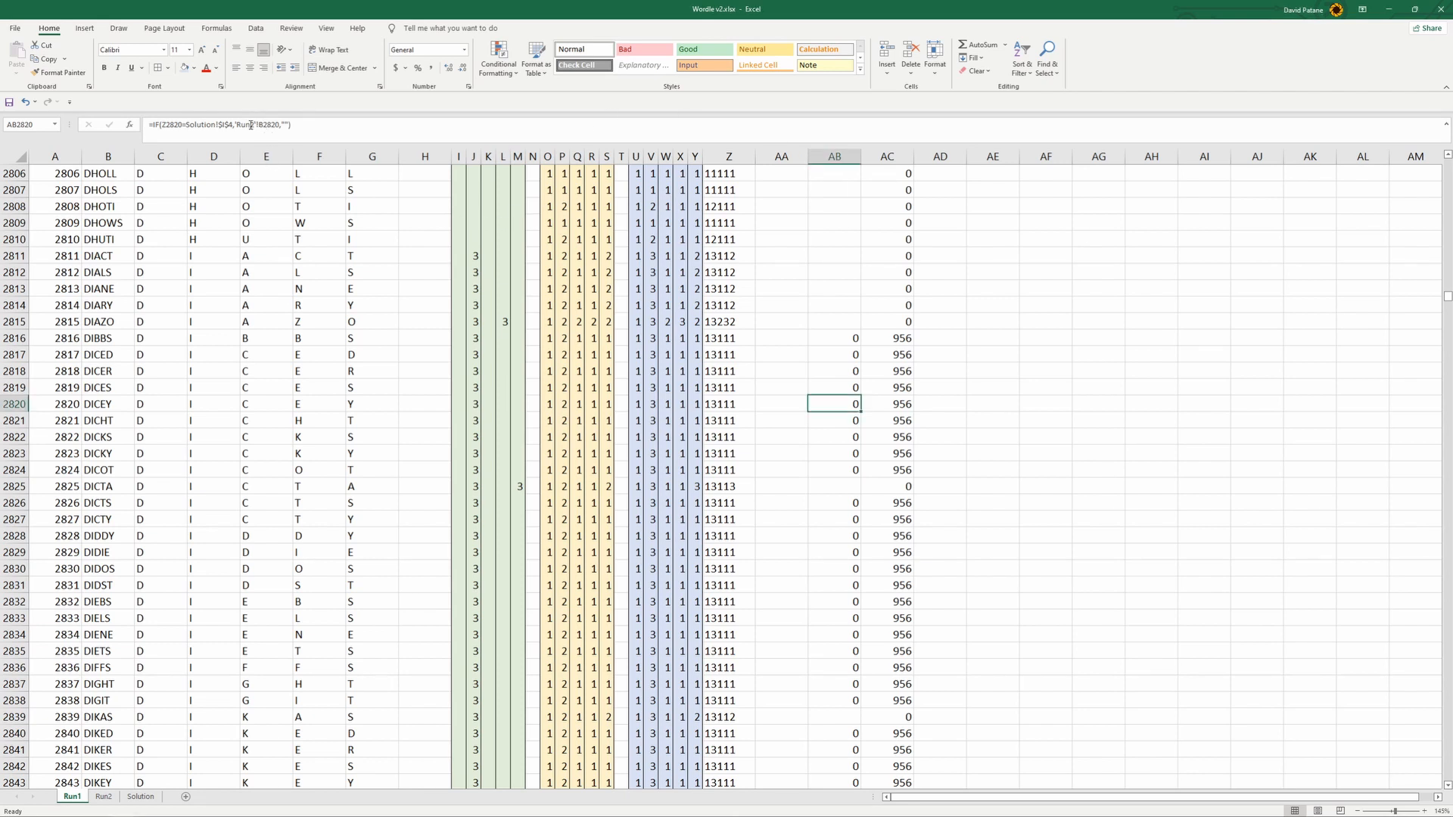
click(252, 125)
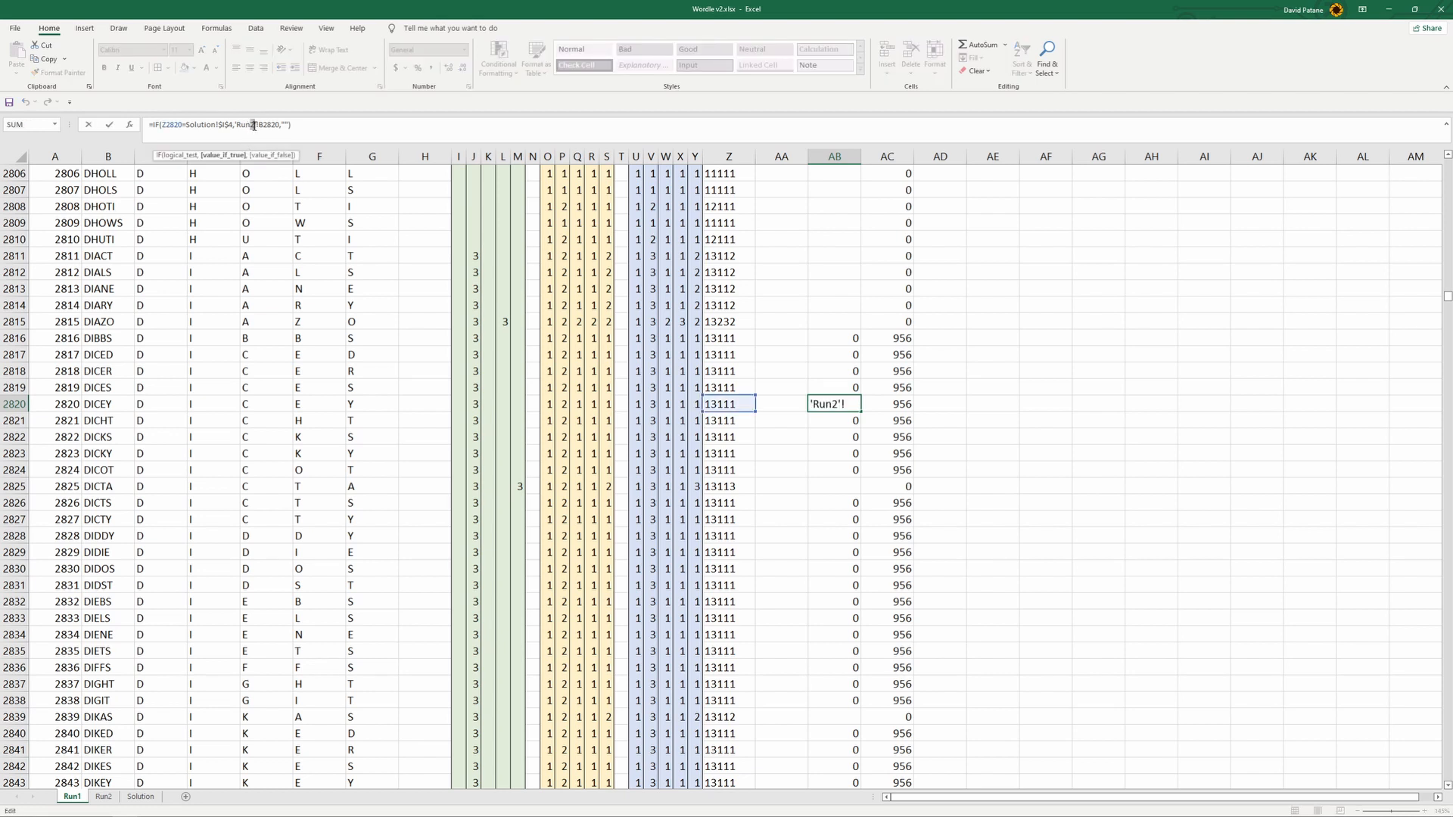
text(1)
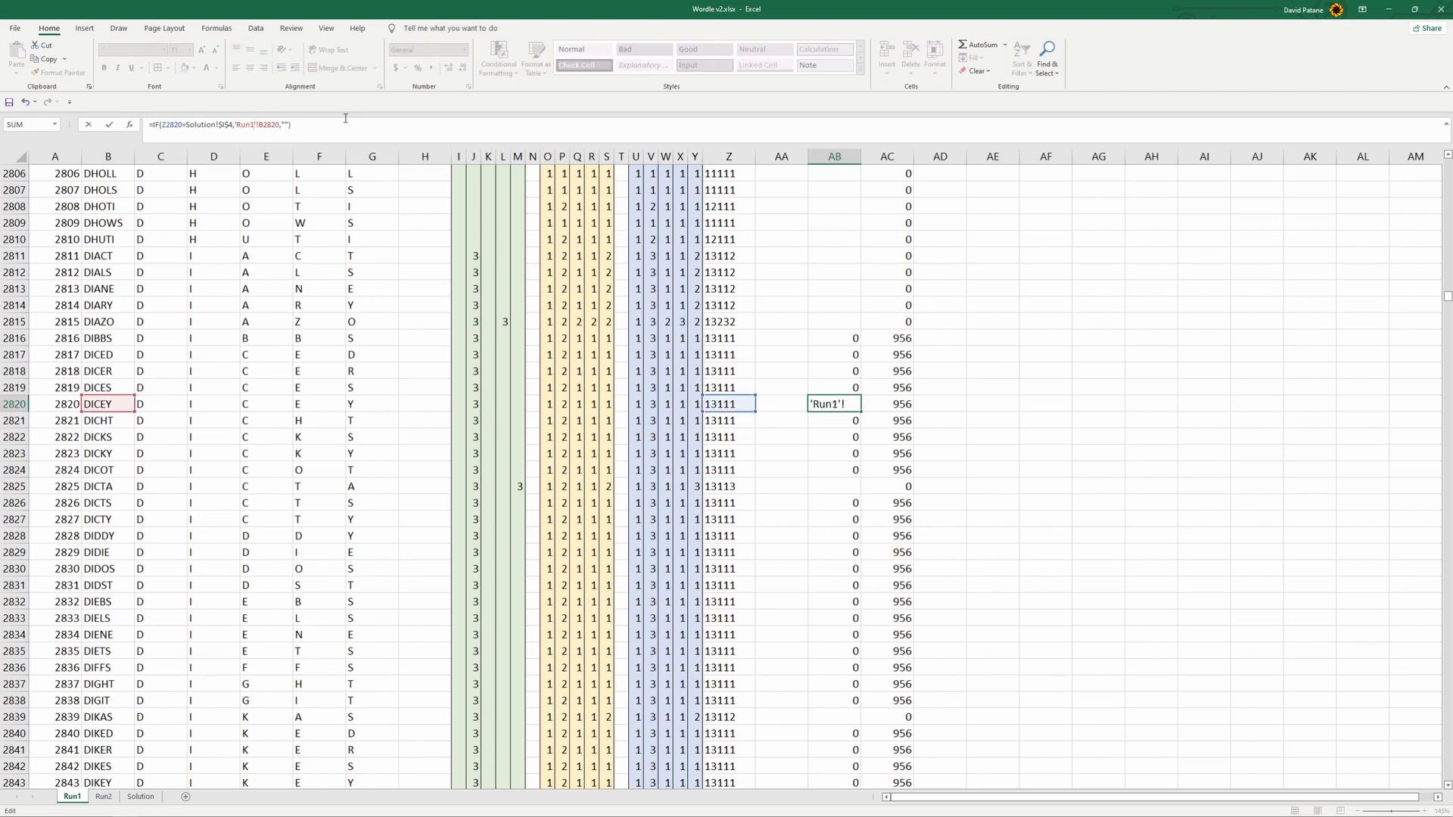
key(Return)
click(847, 405)
drag(861, 413, 960, 538)
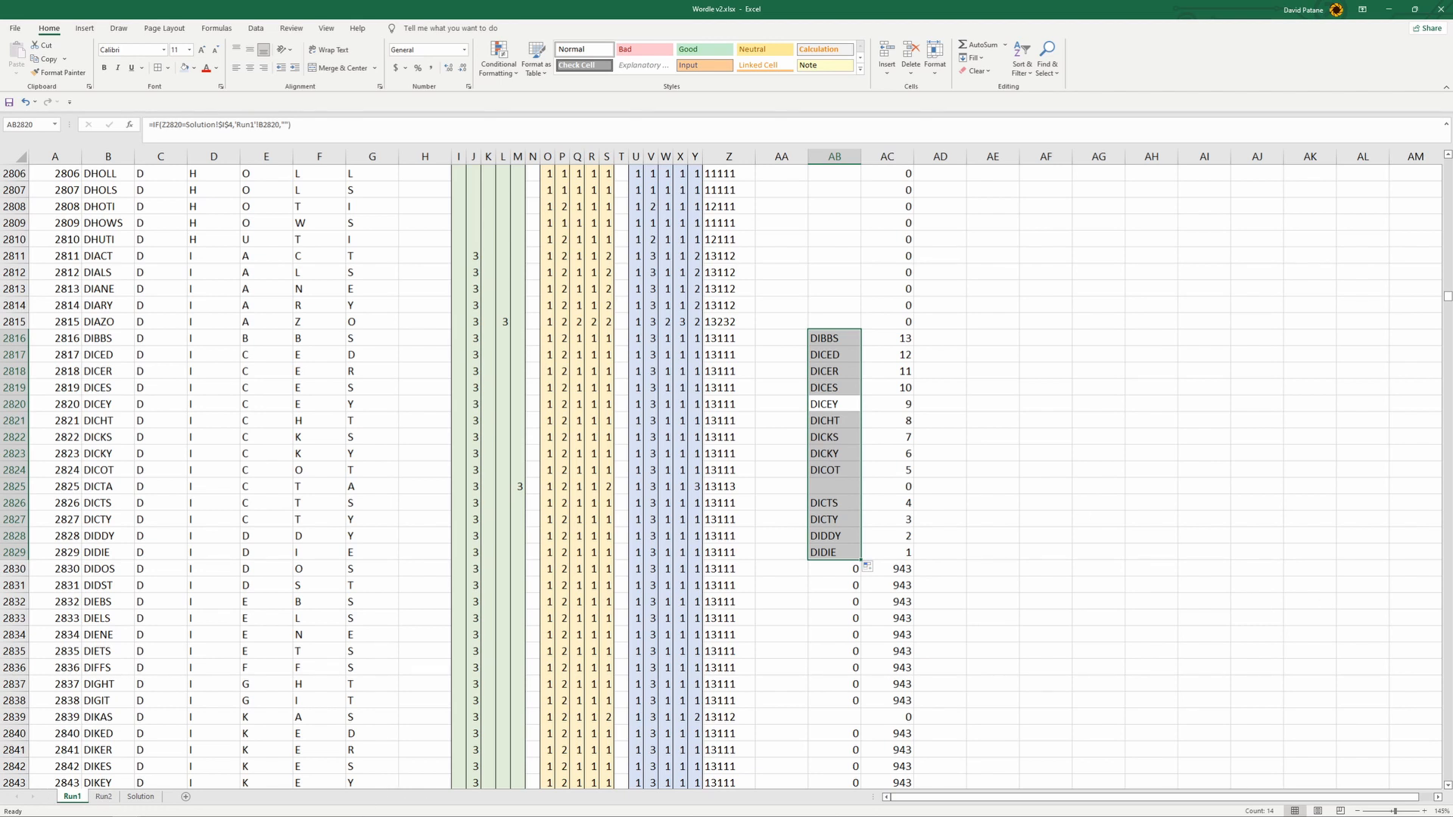
- Enter =MAX('Run1'!AC:AC) in cell A1 of the Run2 sheet
click(104, 797)
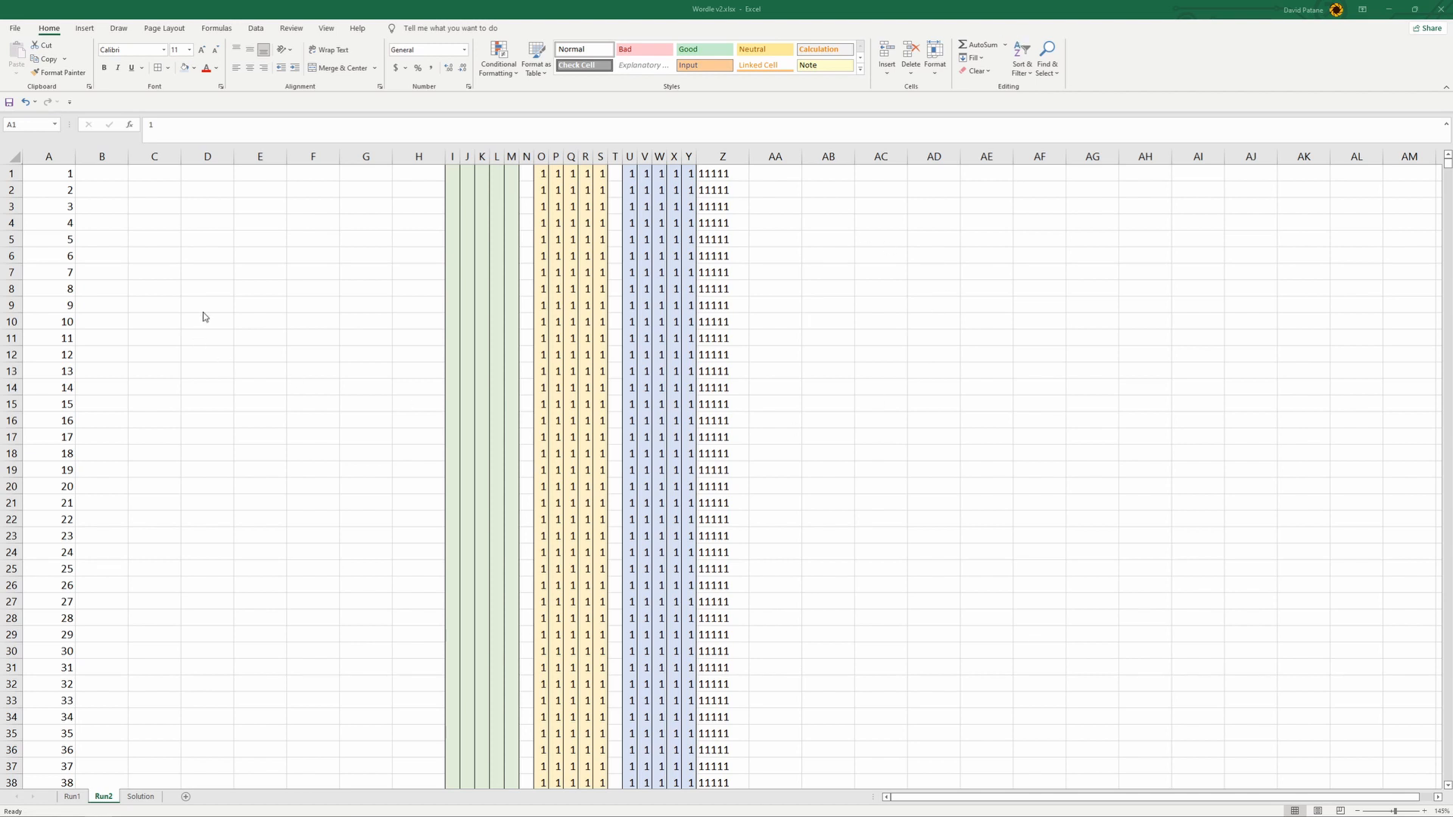
click(60, 169)
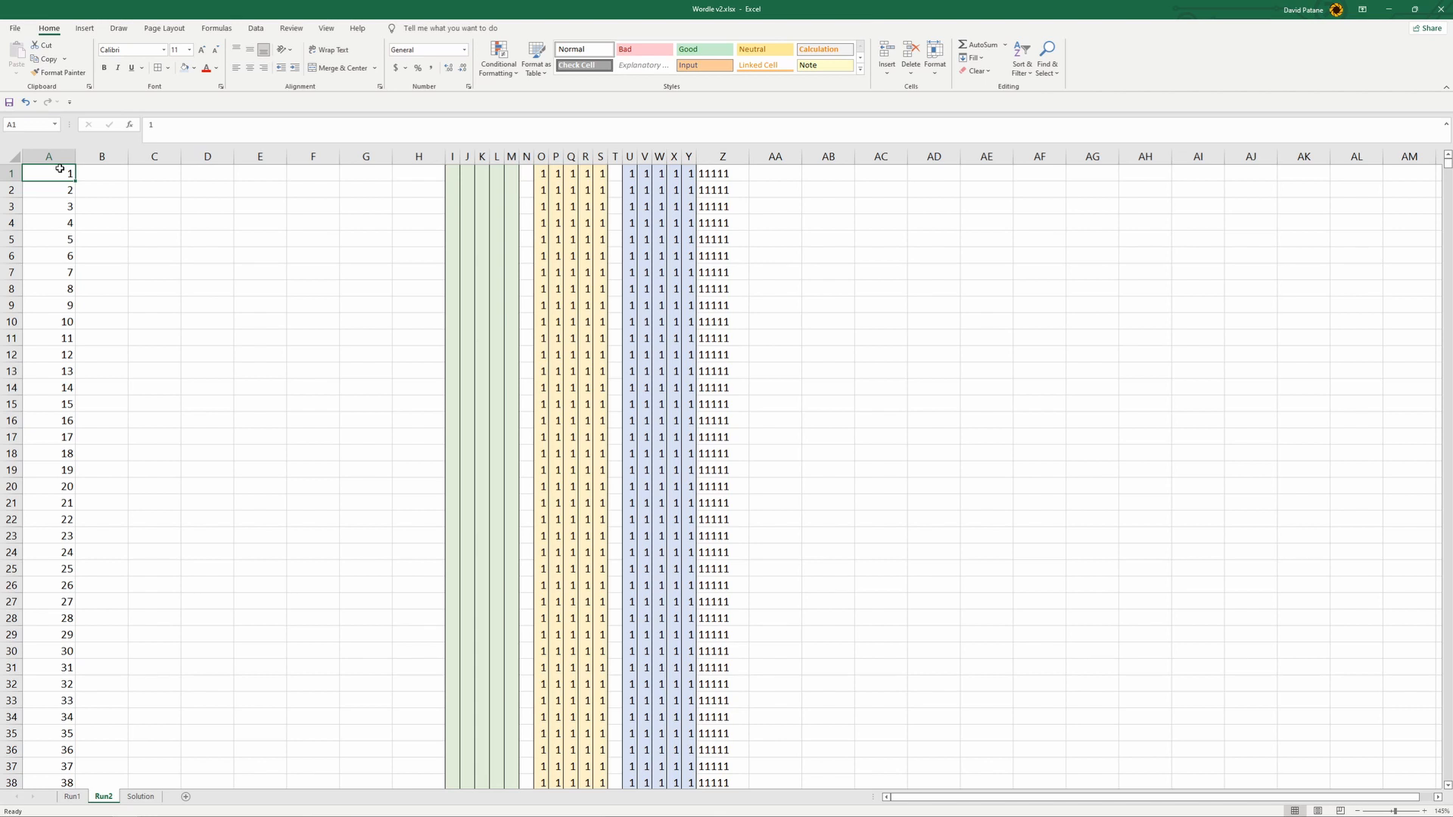
text(=)
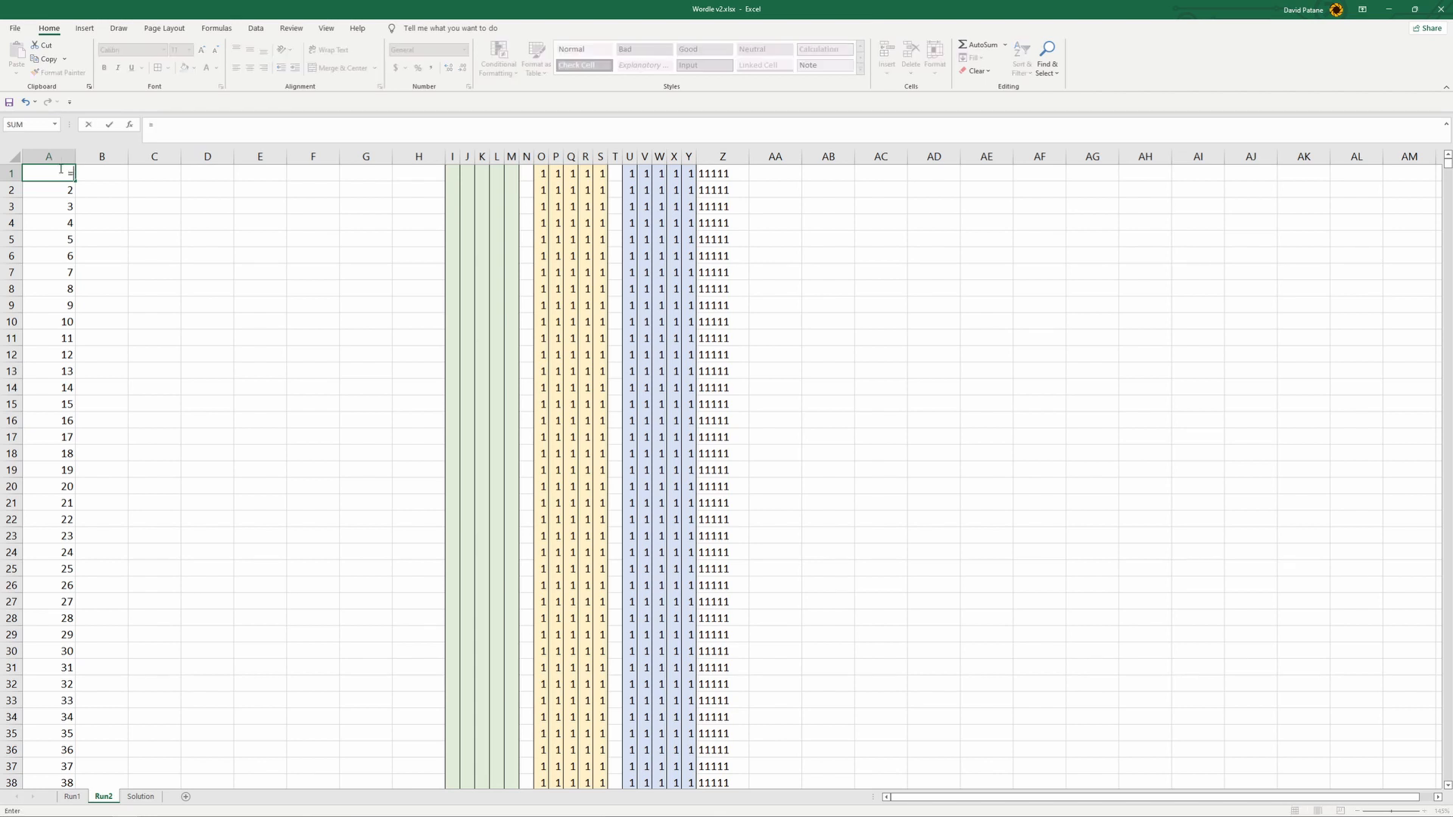
text(ma)
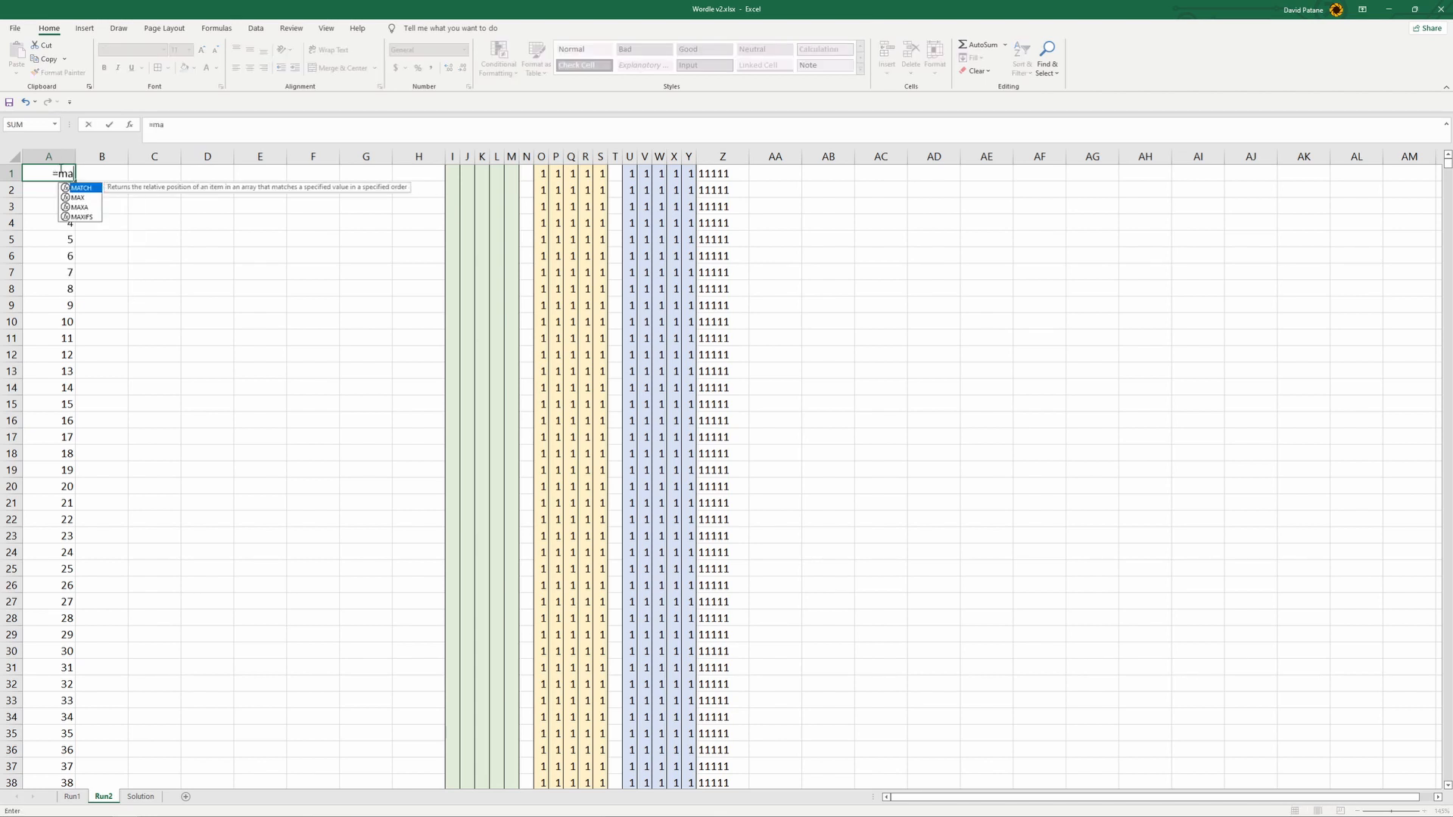
text(x()
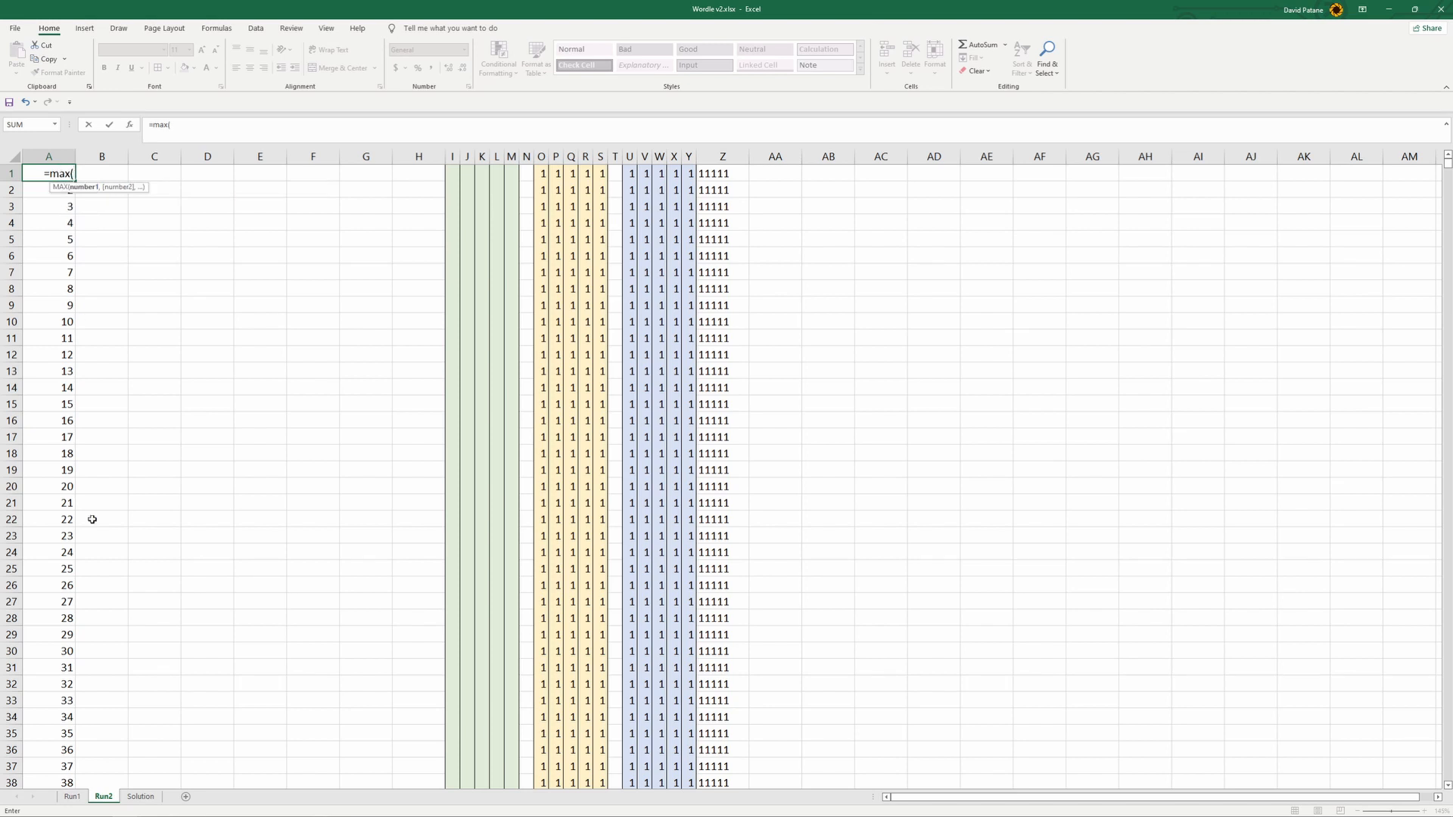
click(72, 796)
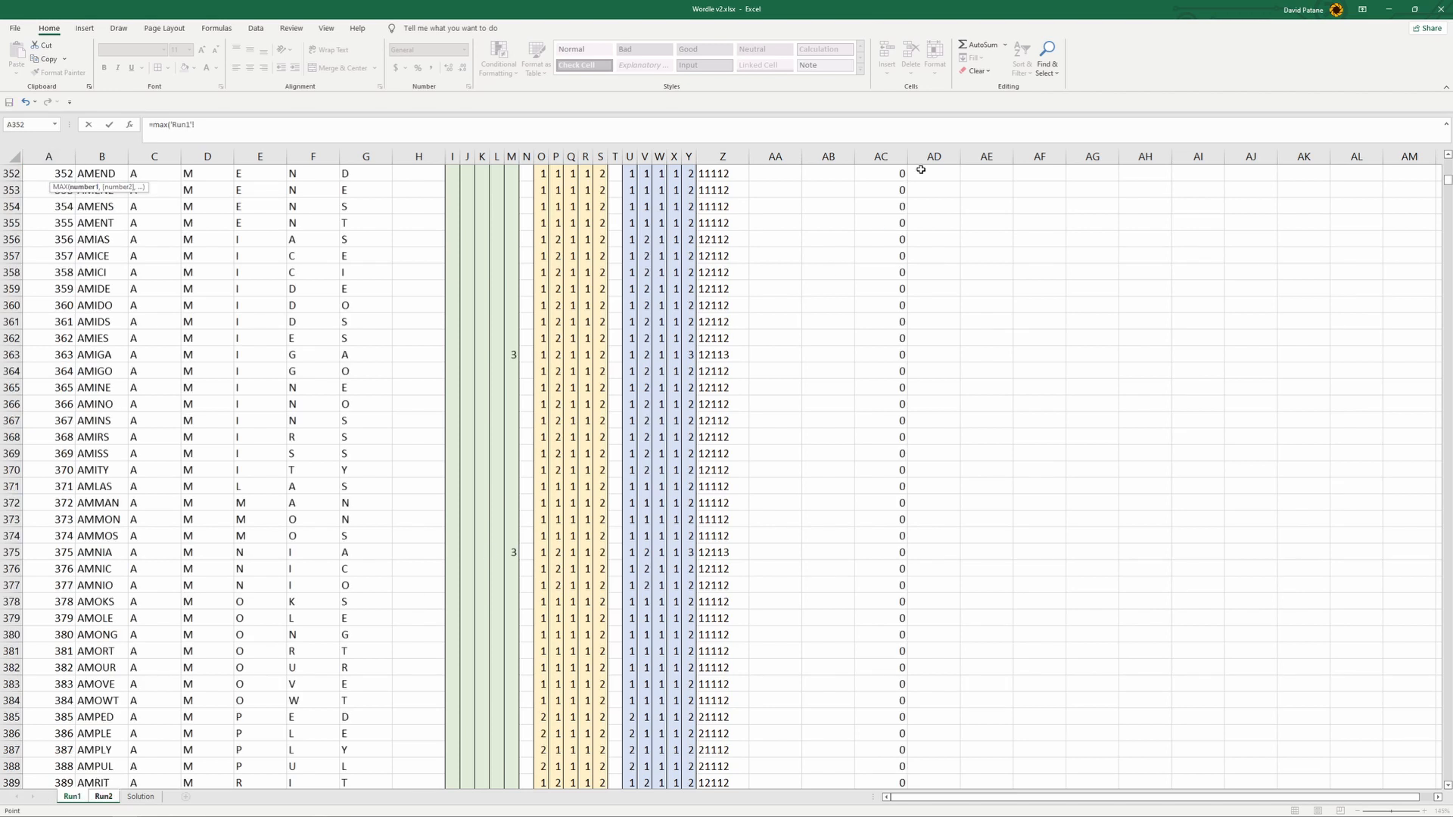
click(877, 157)
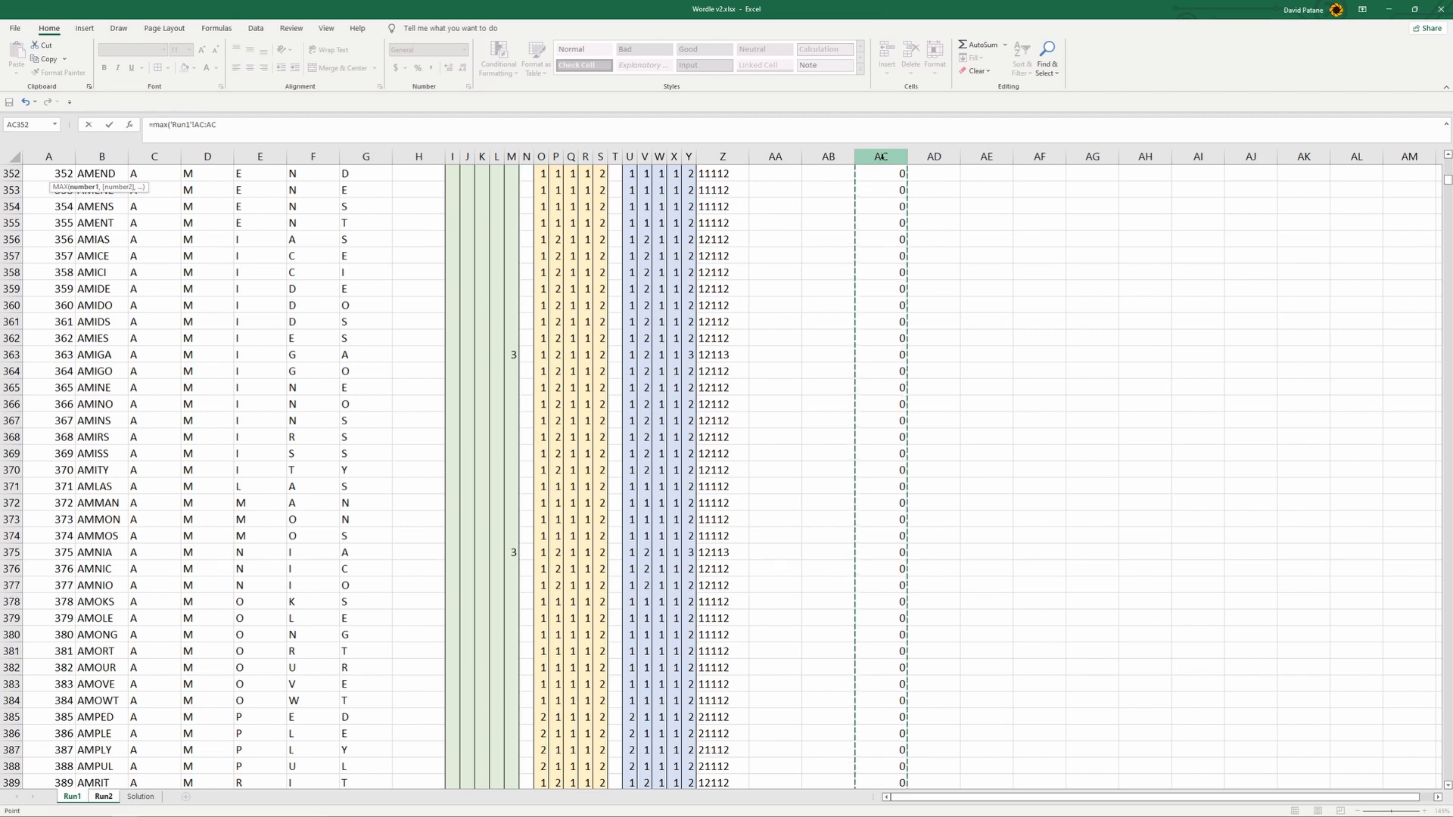
click(239, 126)
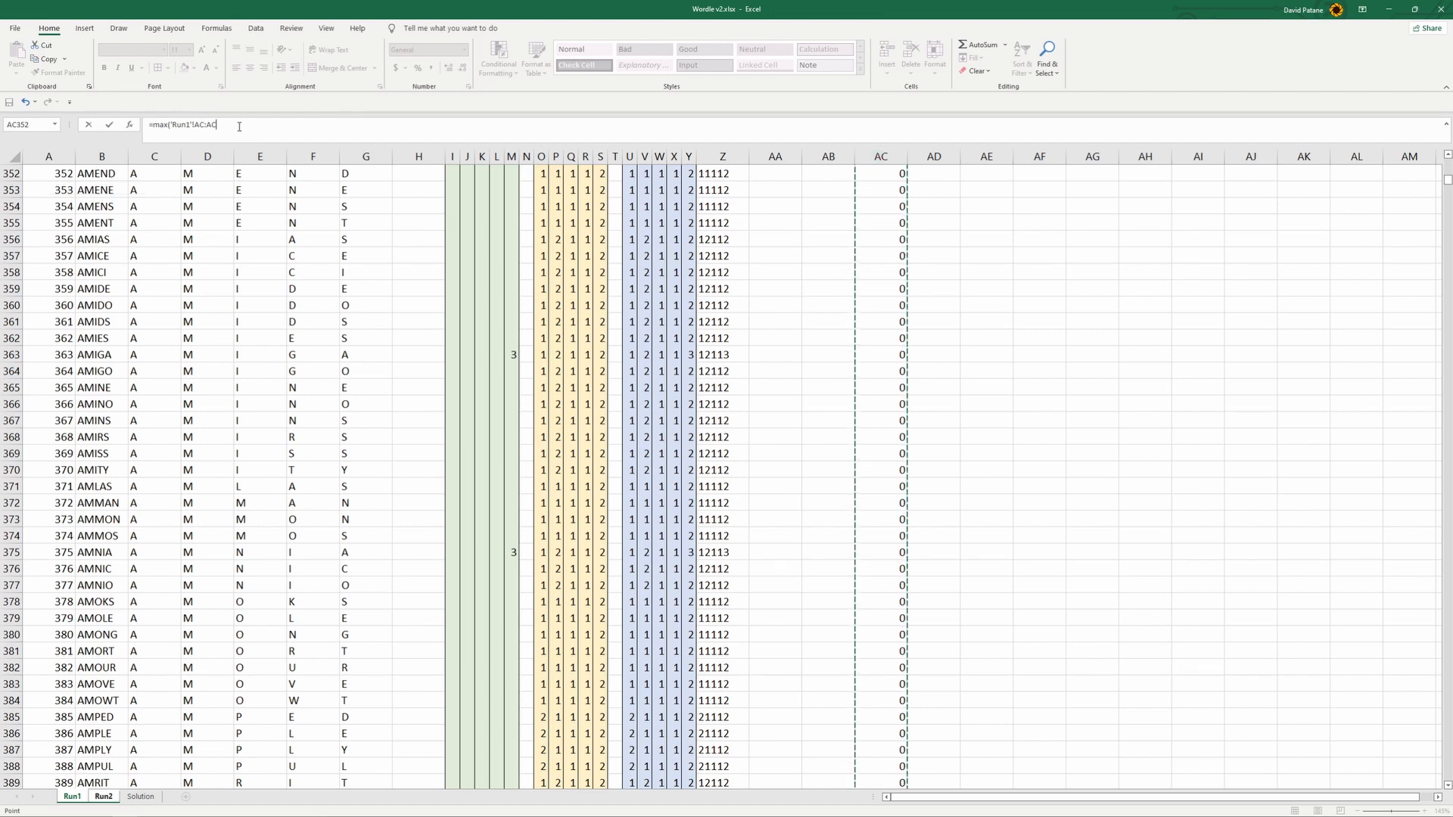
key(Return)
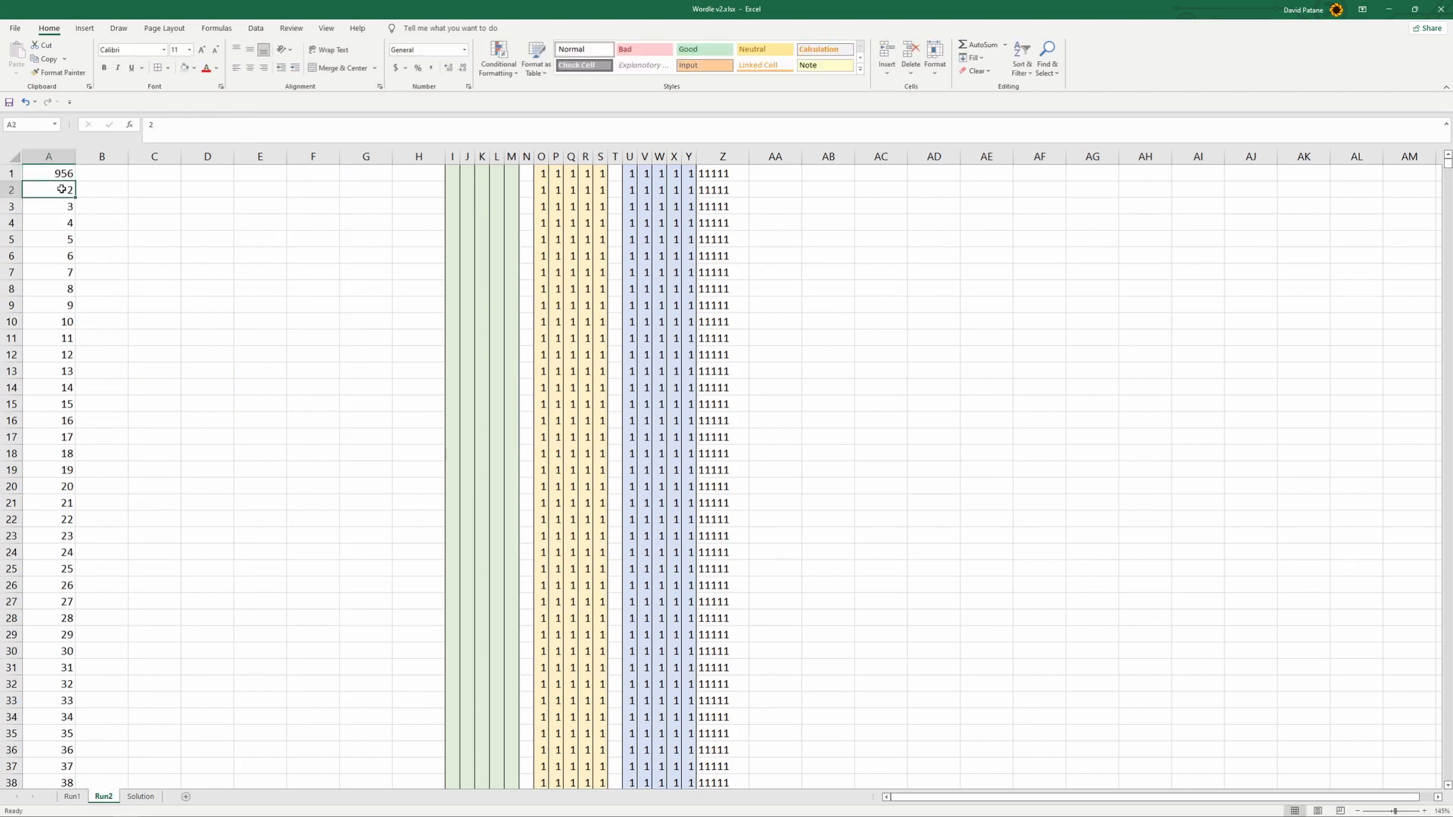
click(57, 173)
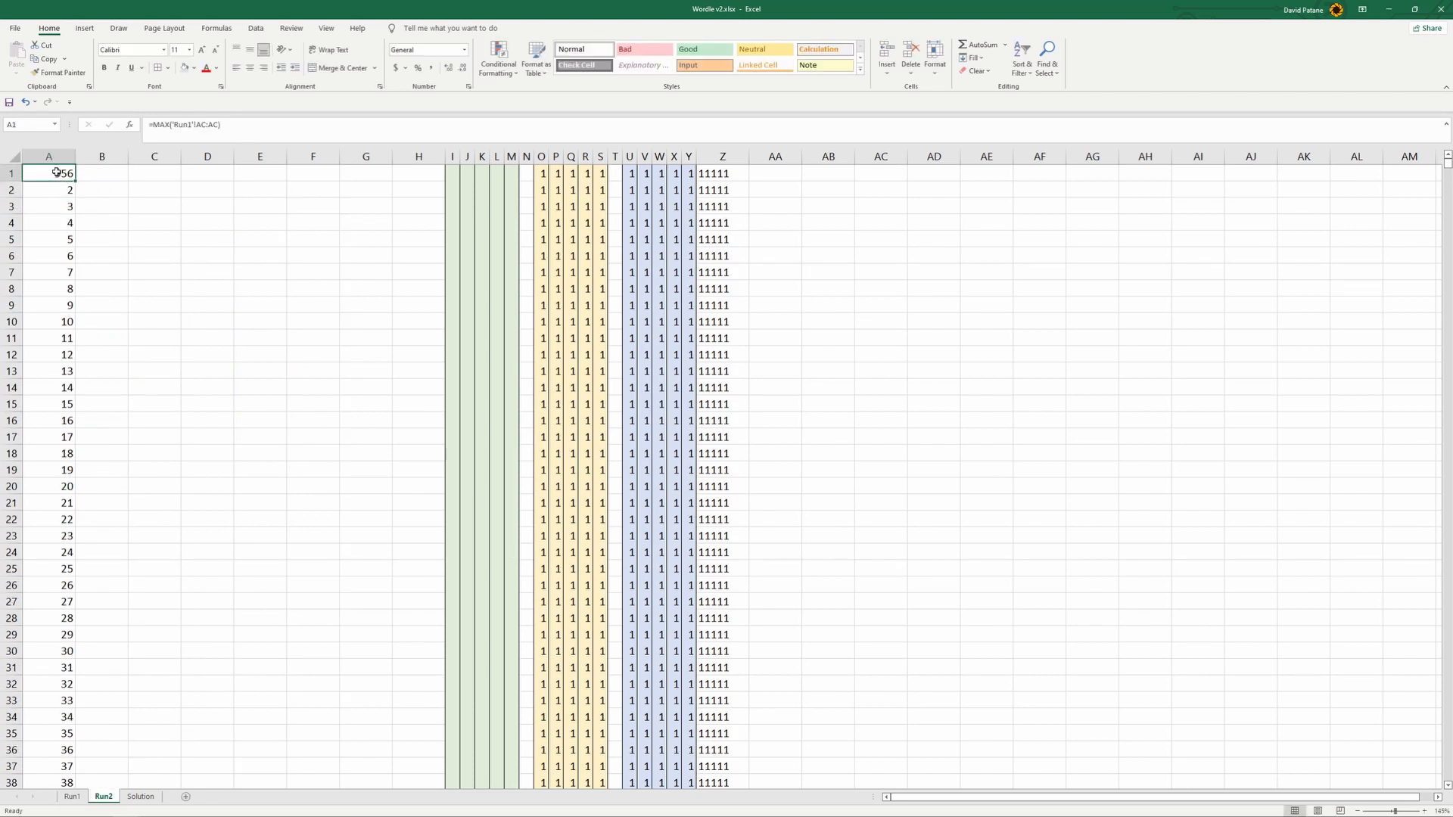
- Enter =A1-1 in cell A2 of the Run2 sheet and fill it down to A44
click(62, 190)
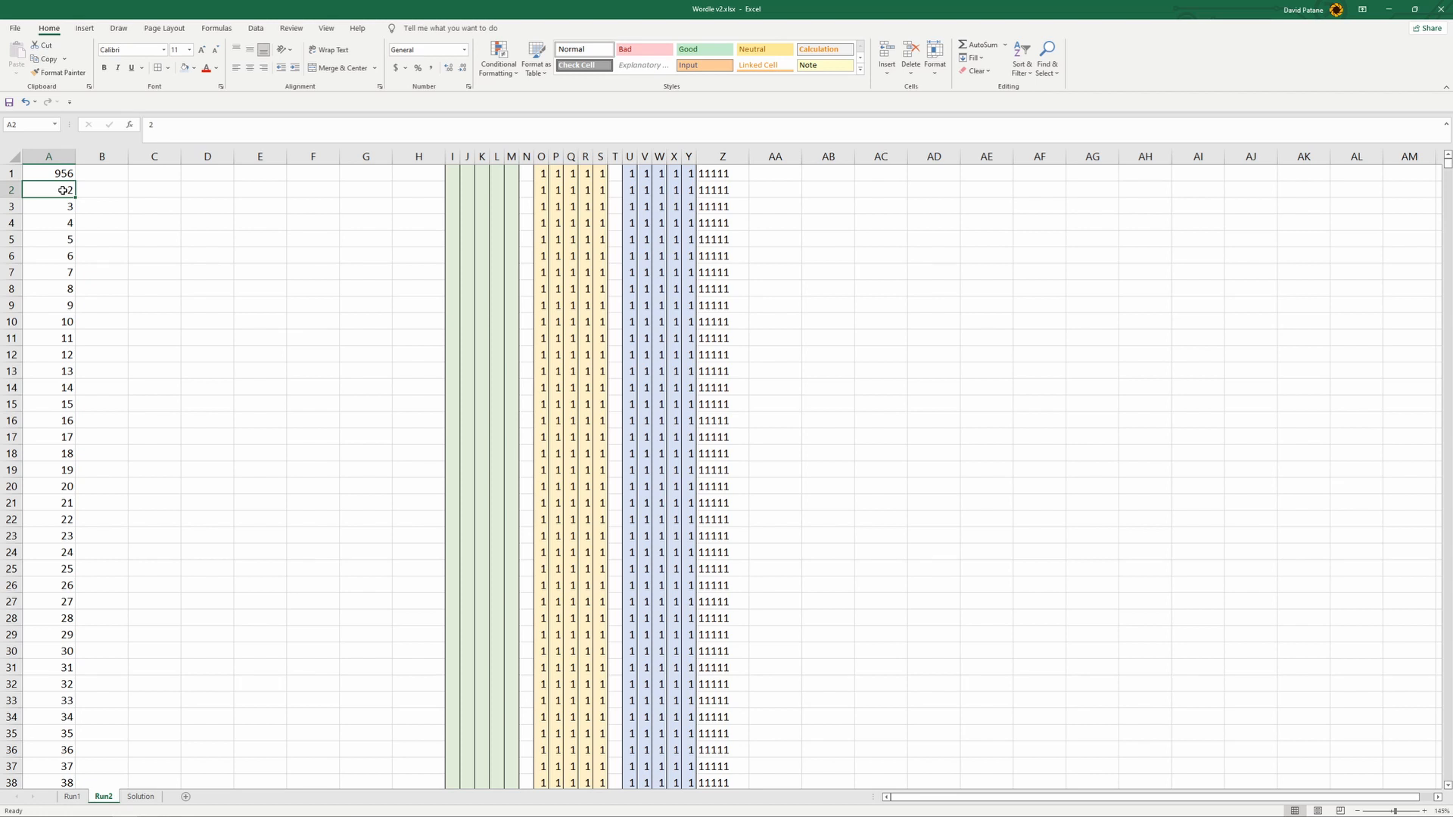
text(=)
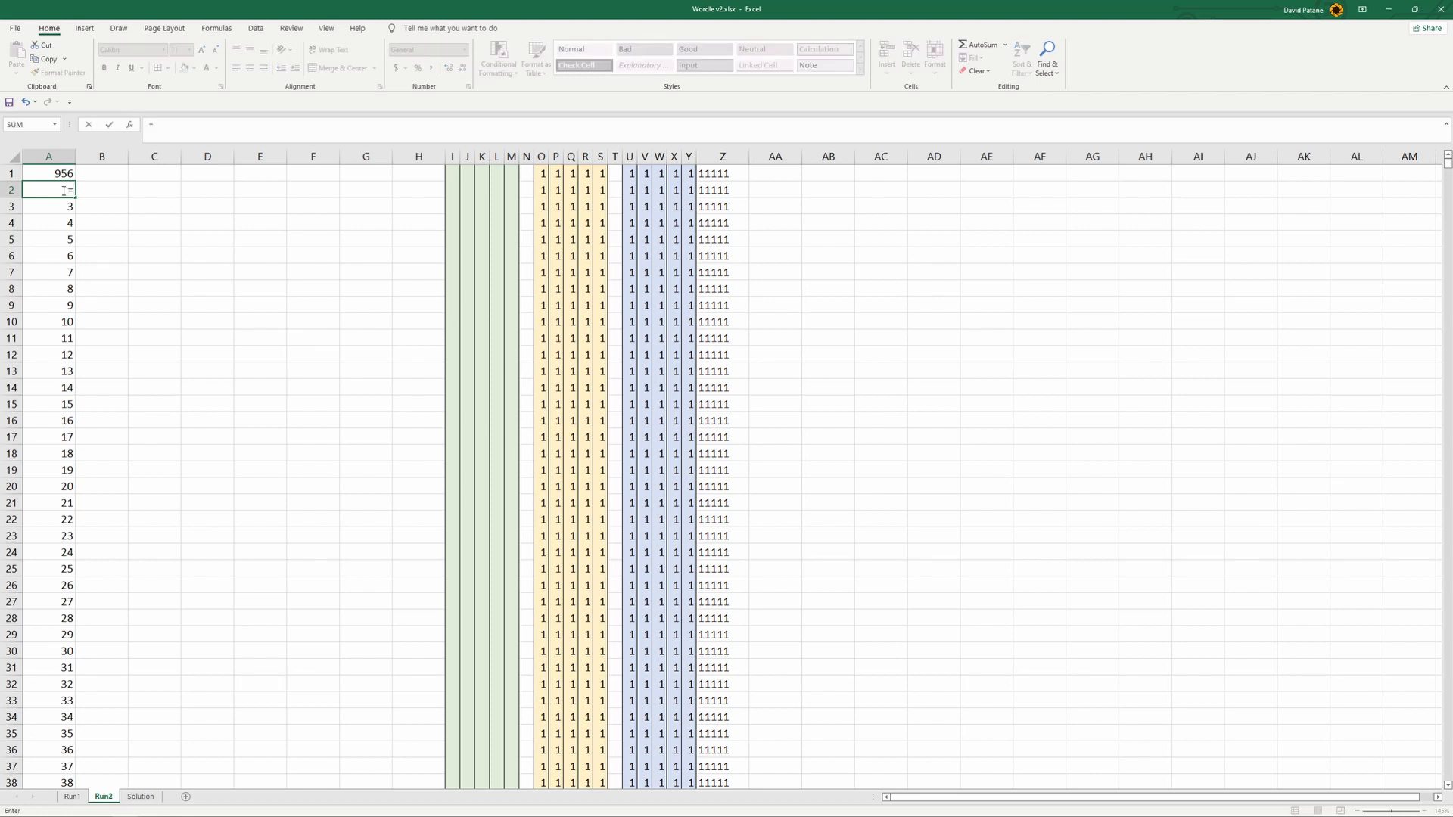
click(64, 174)
text(-1)
key(ctrl+Return)
drag(76, 200, 111, 645)
scroll(111, 646, down, 5)
drag(76, 397, 81, 647)
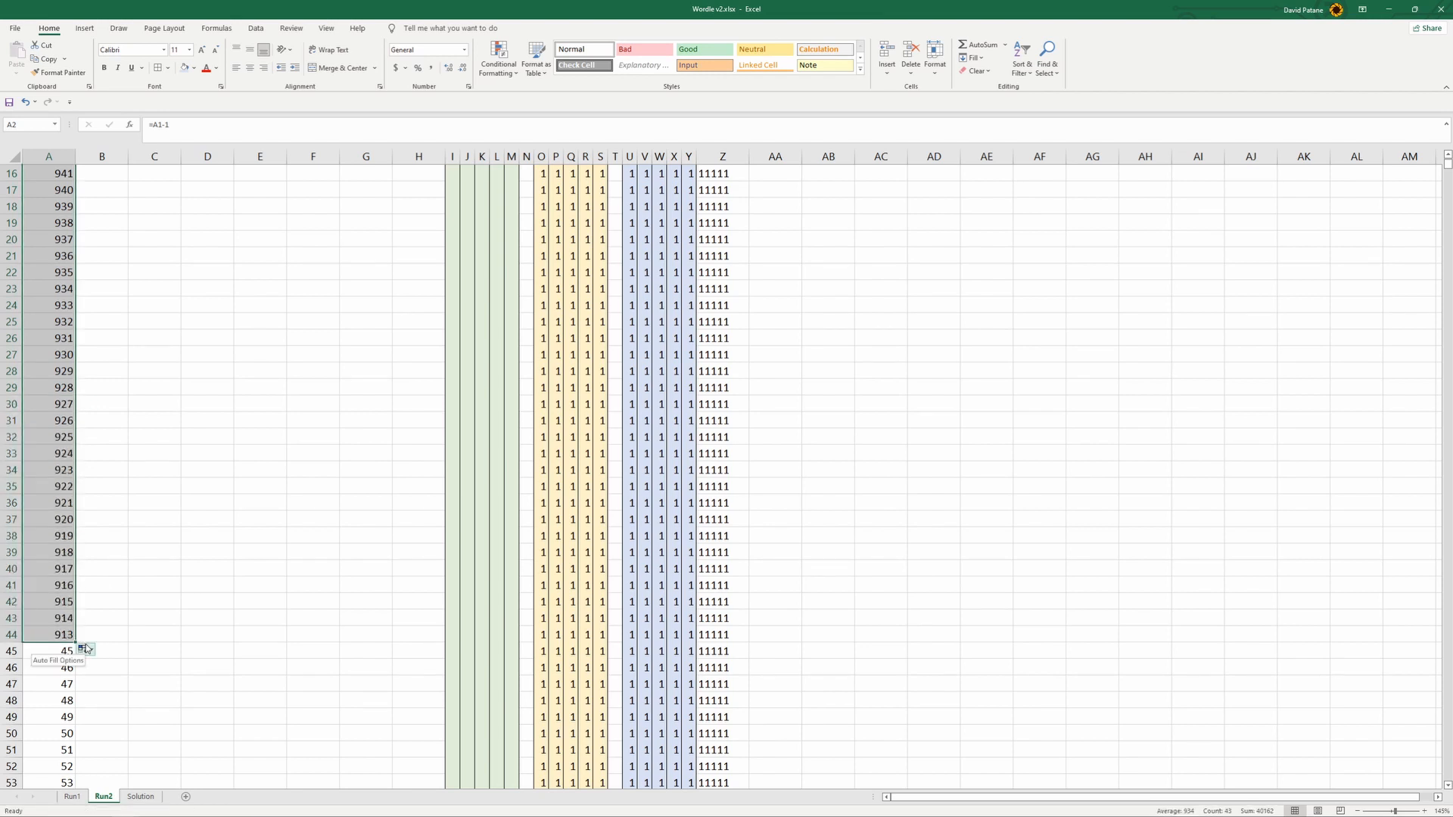
- Try to rewrite the formula in A2 of Run2 as a nested IF: blank when A1 is 1 or empty, otherwise A1-1
scroll(67, 617, up, 5)
click(53, 189)
scroll(66, 605, down, 11)
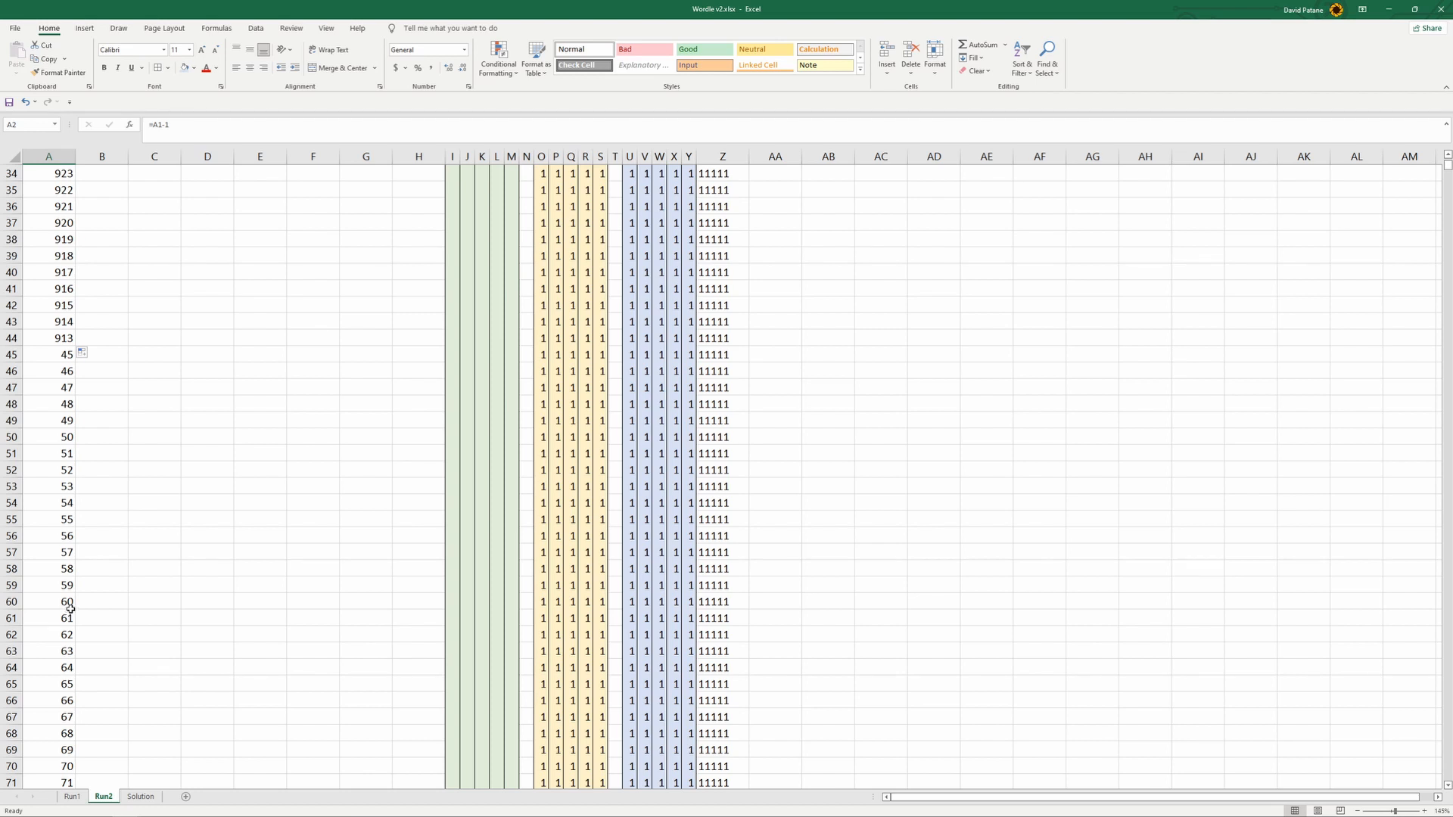
scroll(70, 609, up, 11)
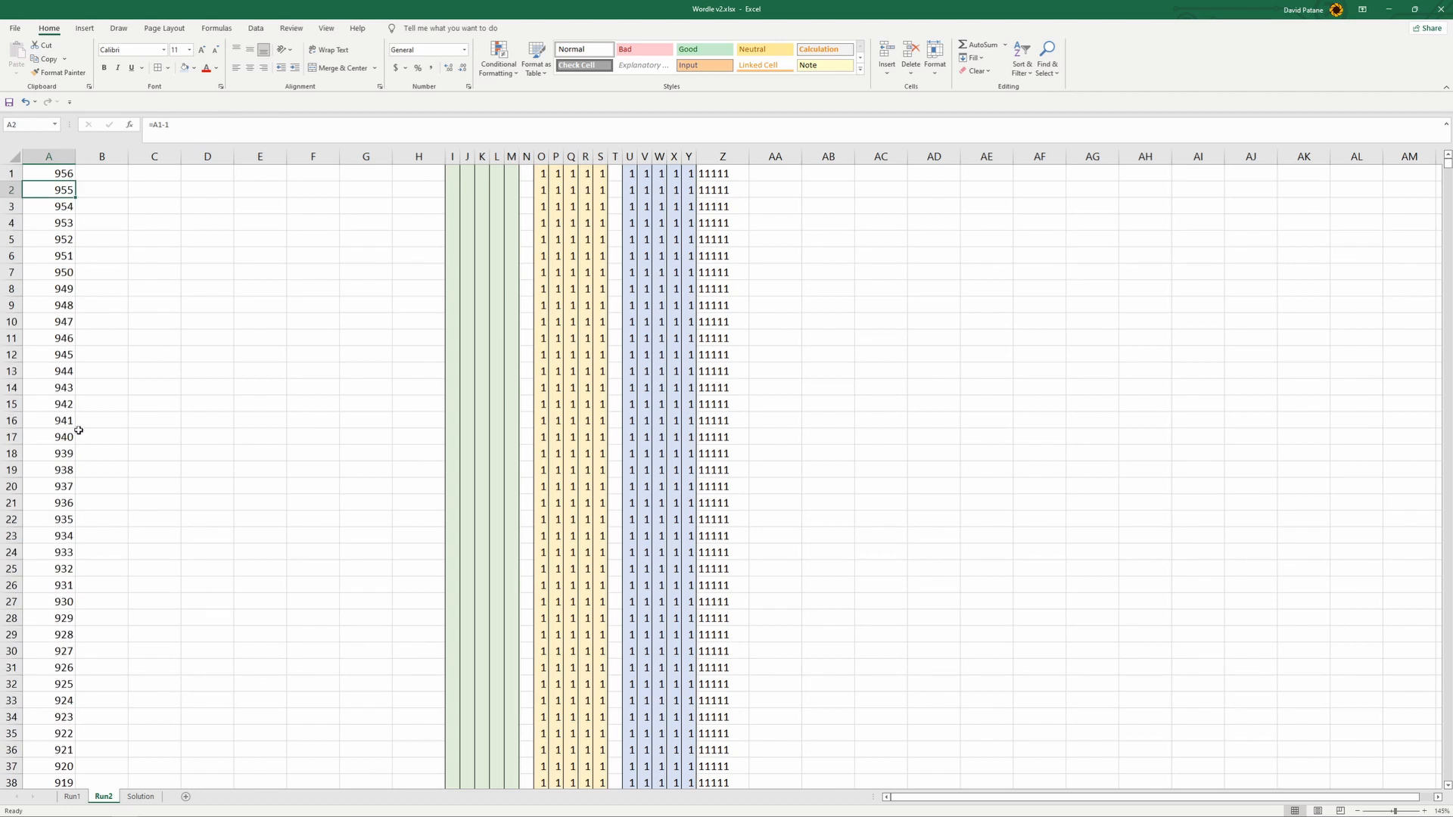
click(151, 124)
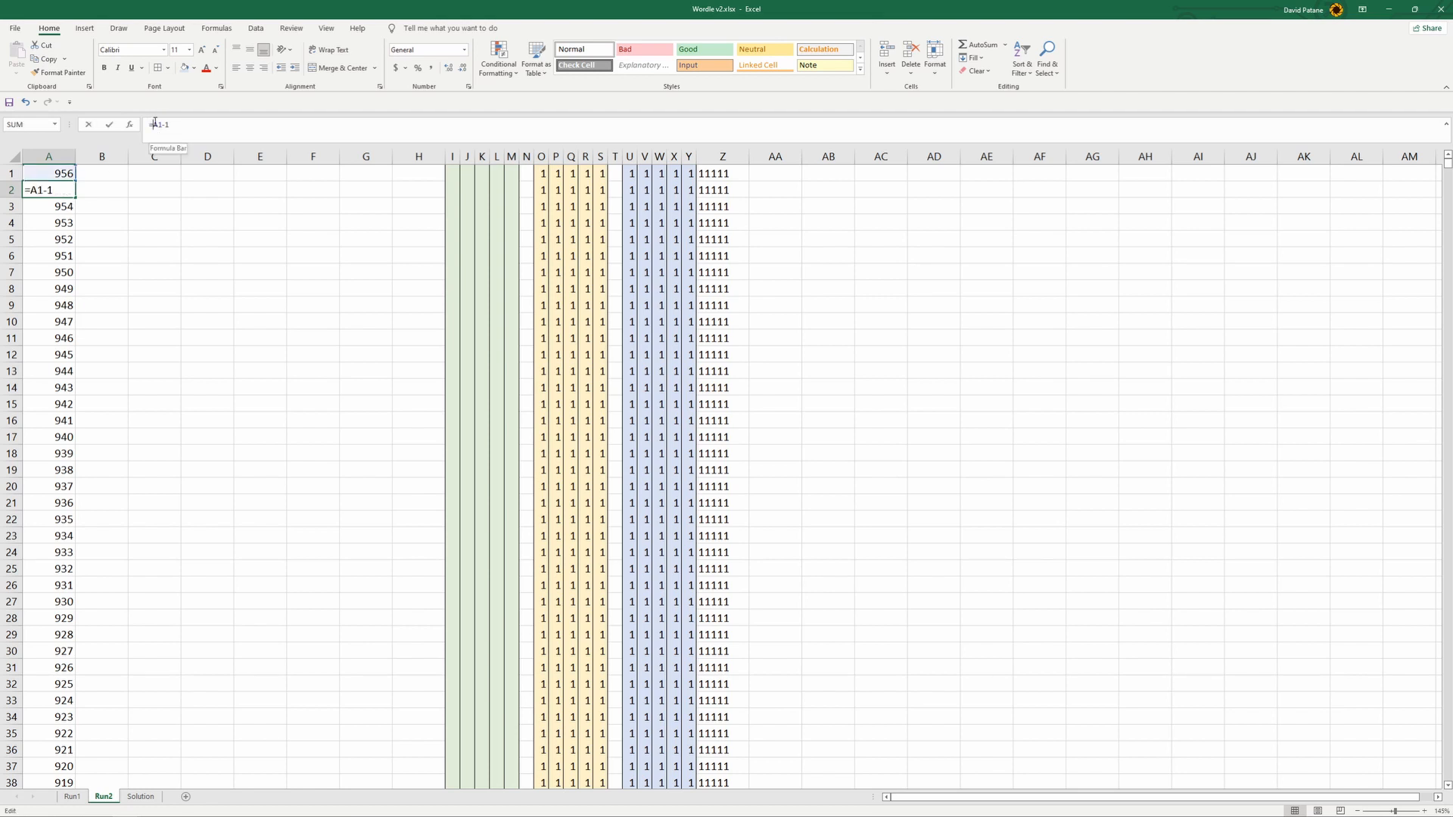
text(if)
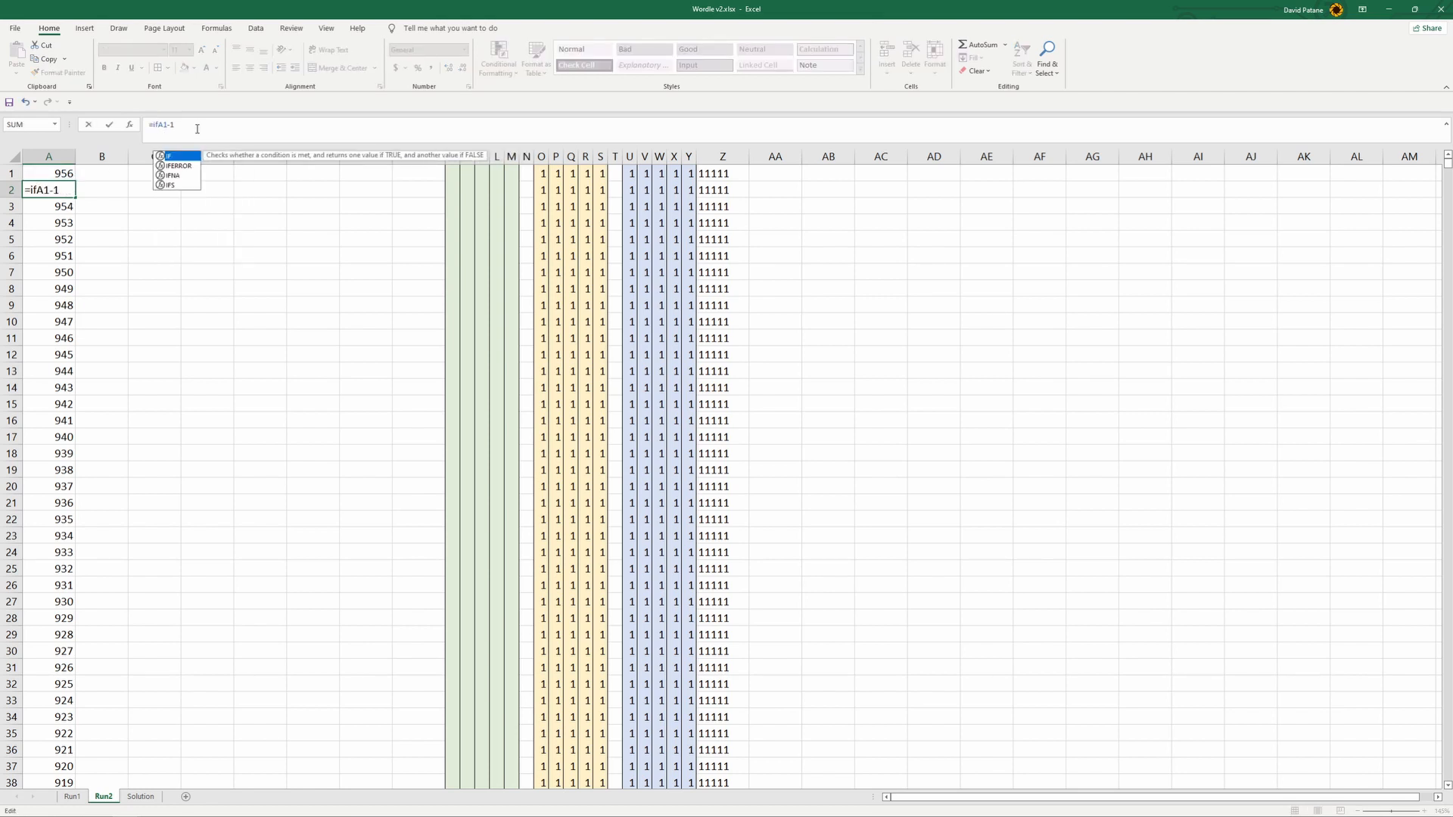
text(()
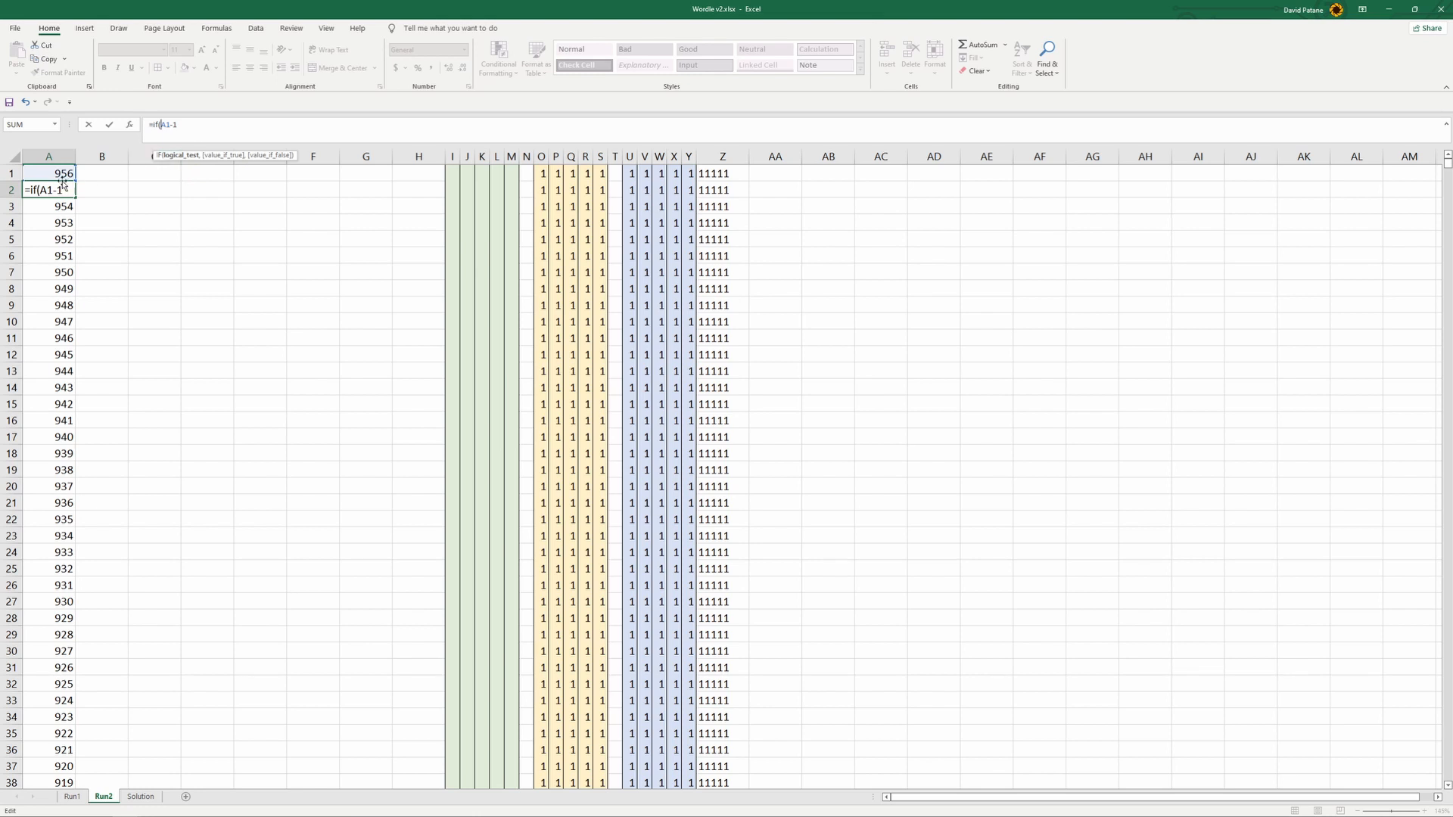
click(50, 174)
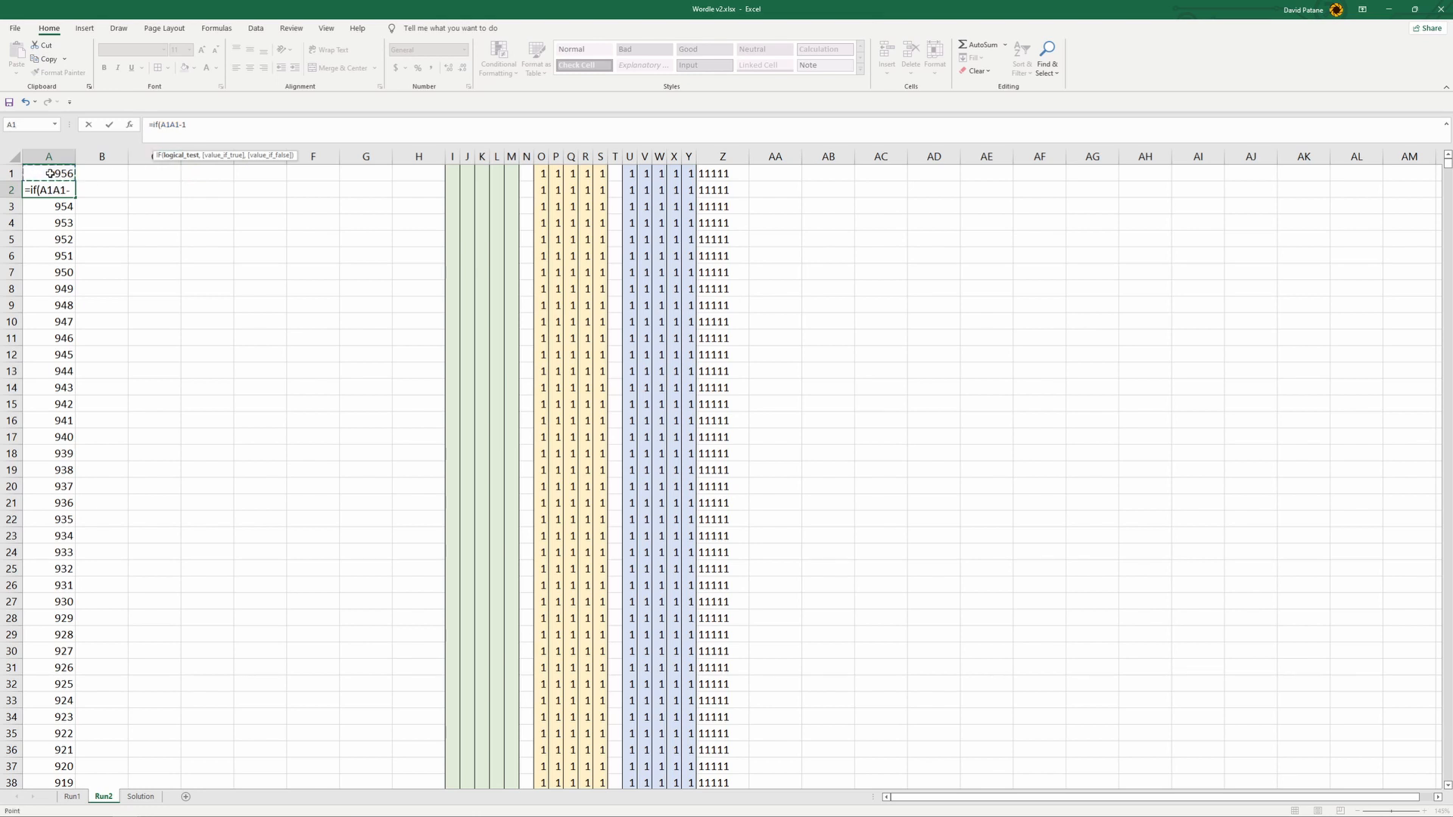
text(=1)
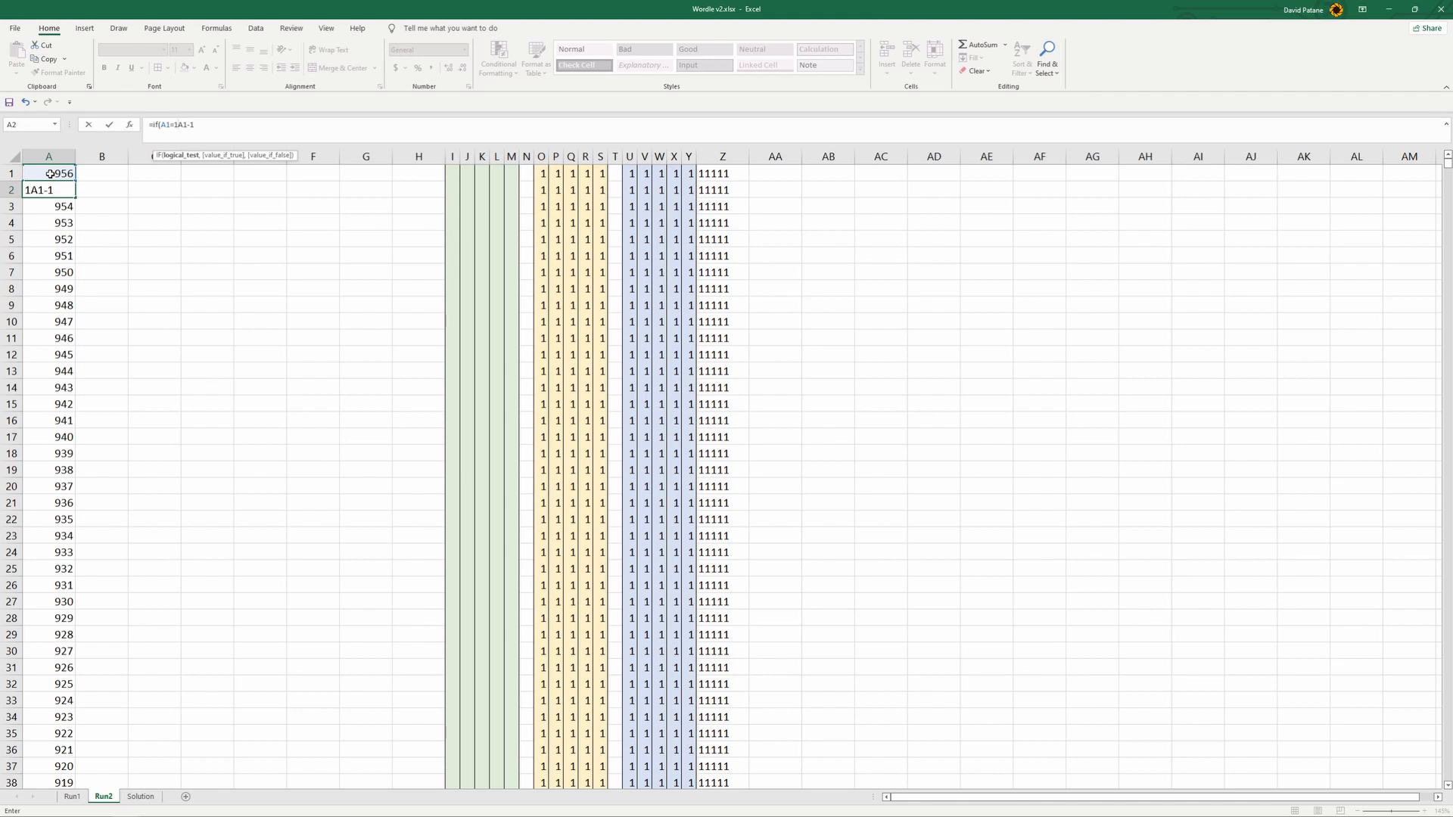
text(,0)
key(BackSpace)
text(",)
text(if)
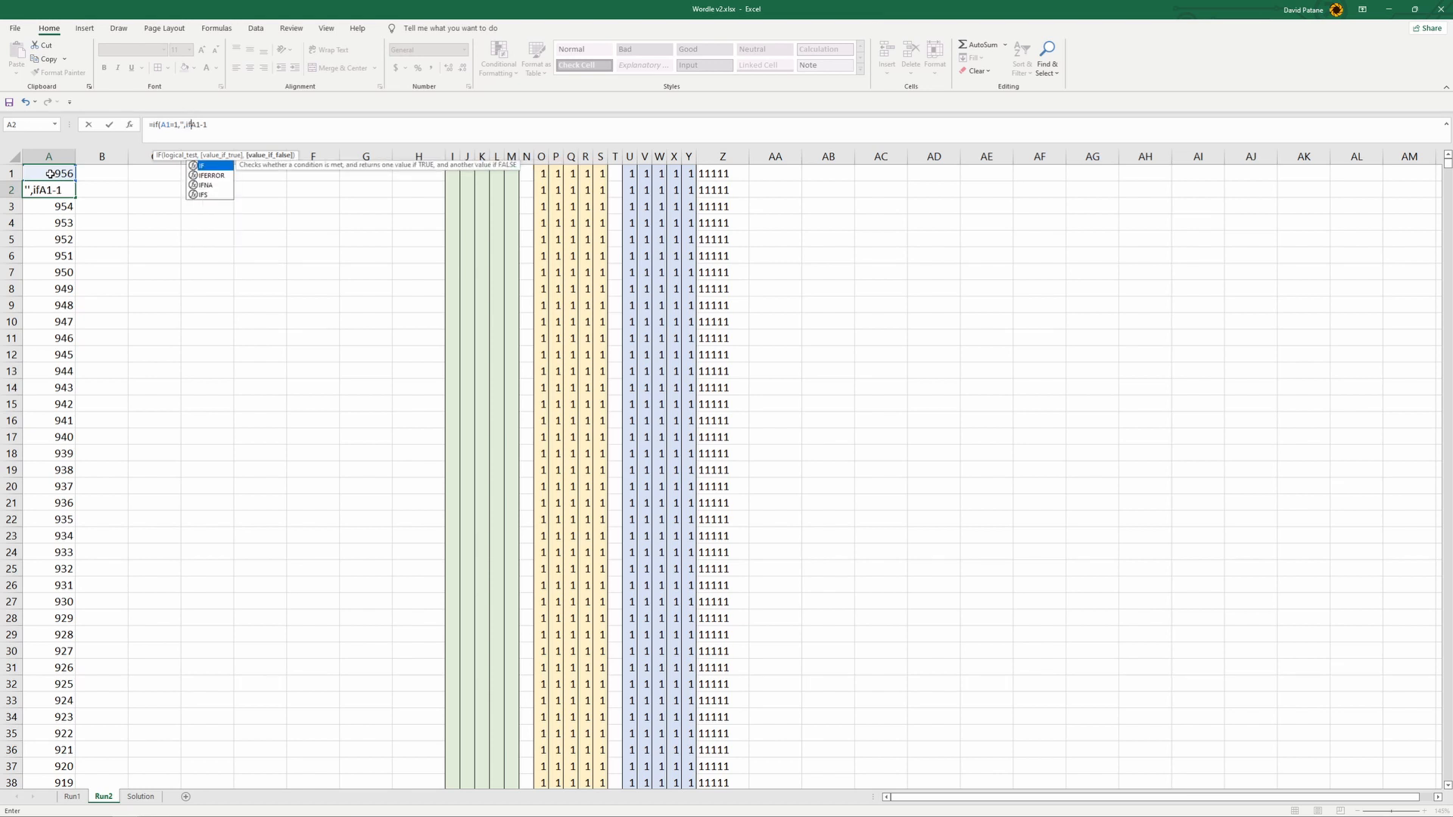
text(()
click(50, 174)
text(")
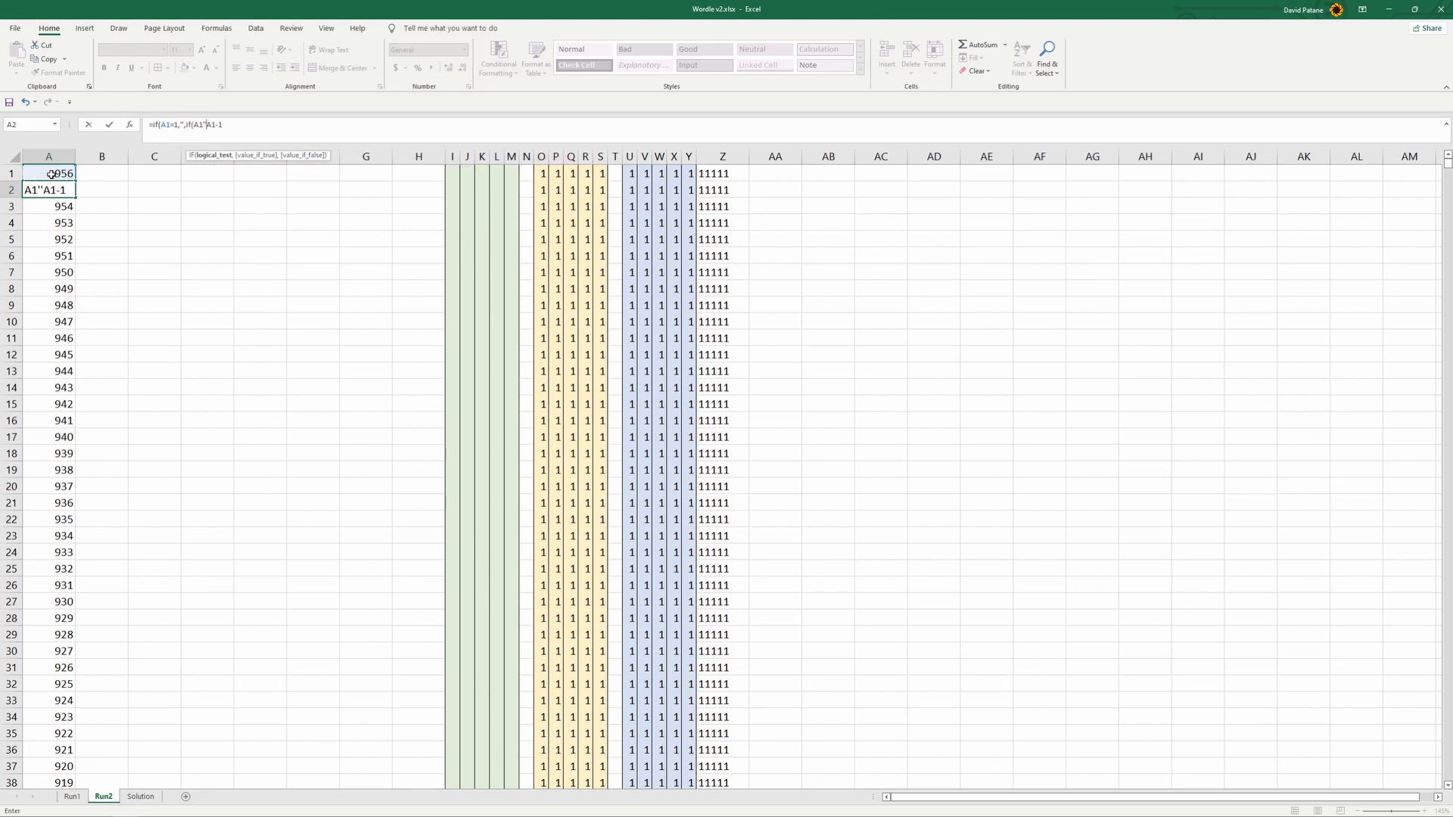
key(BackSpace)
text(="","",A1-1)
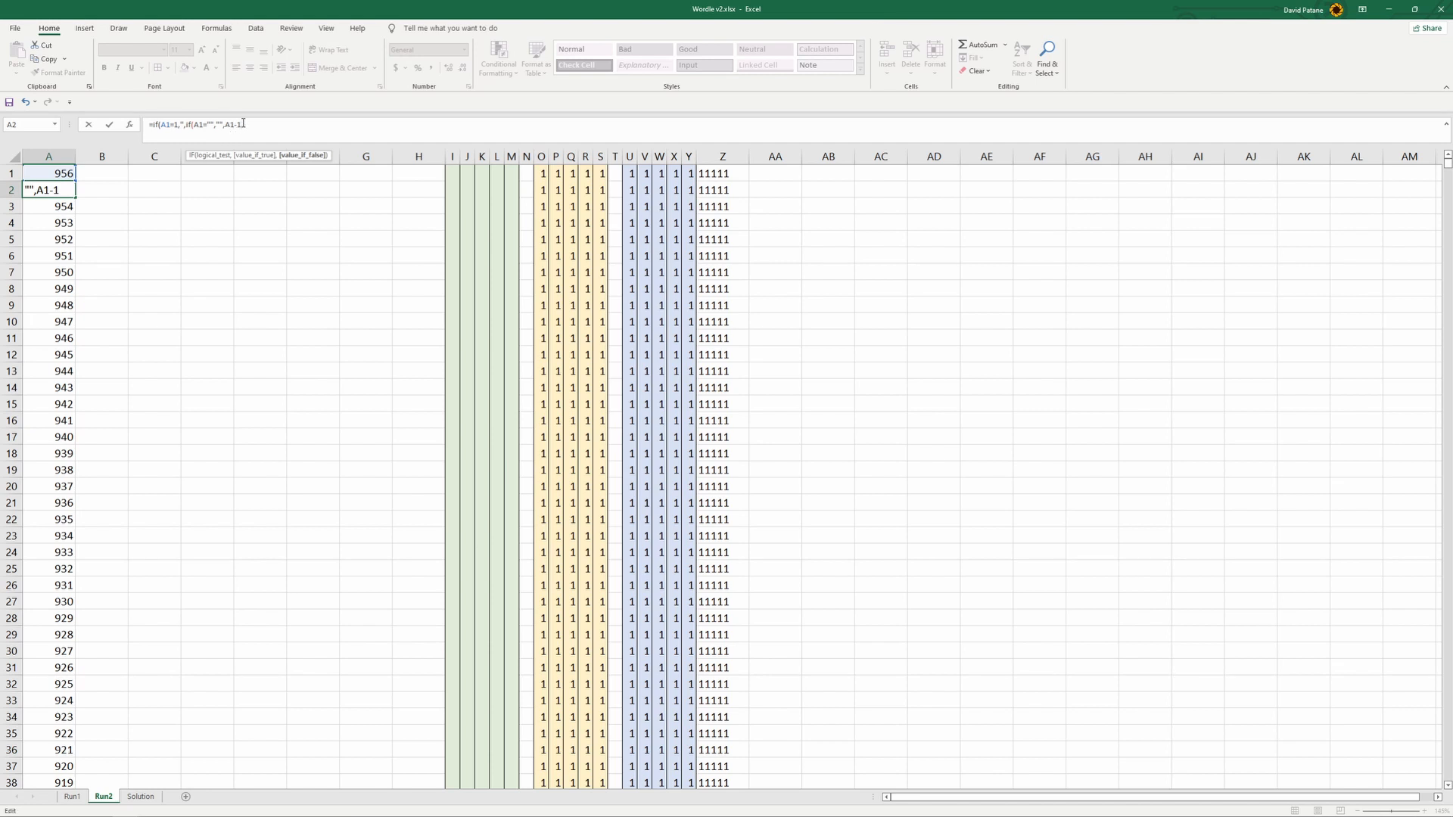
text()))
key(Return)
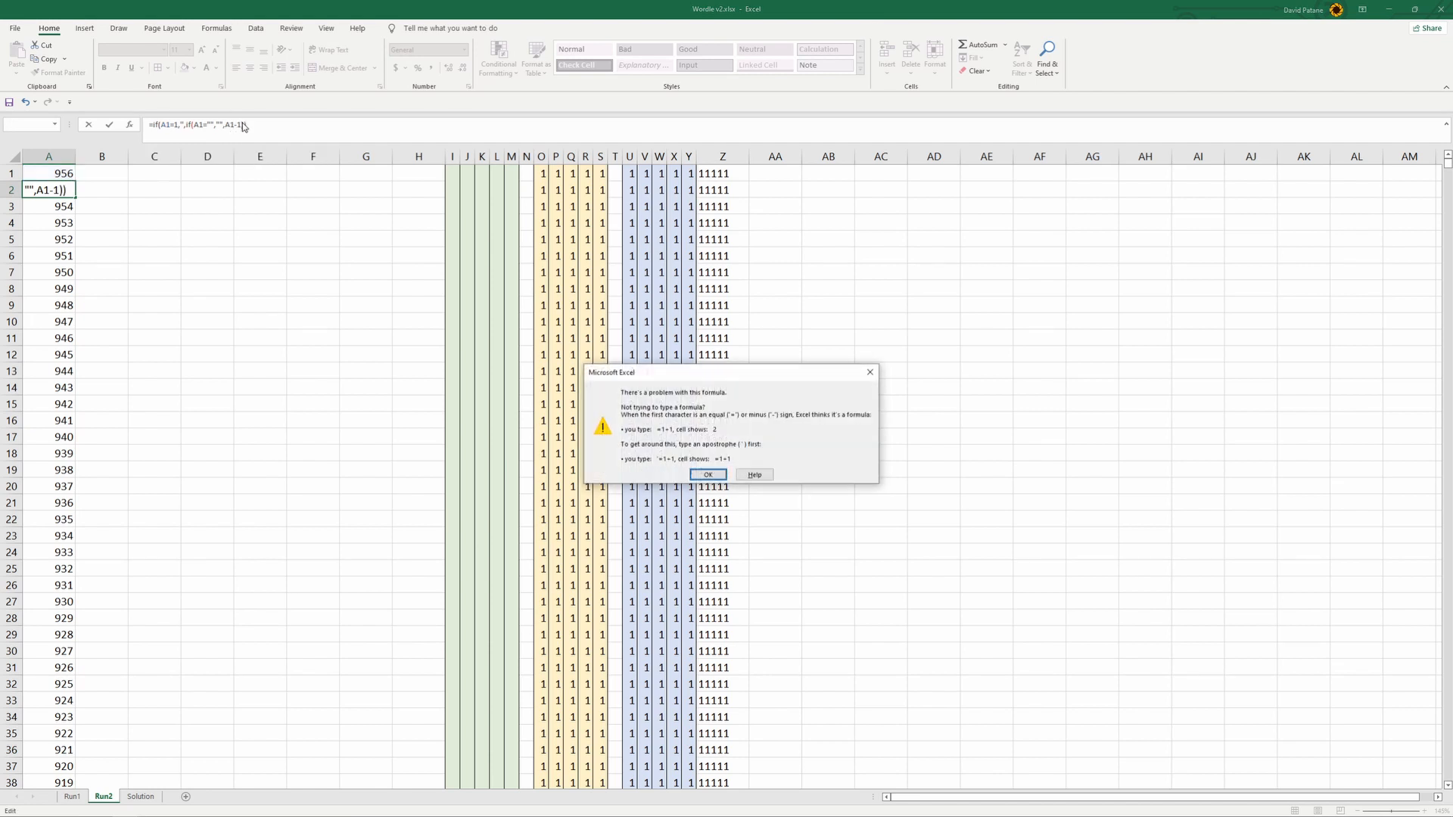
- Fix the first empty-string quotes in the A2 formula and accept the suggested formula correction
click(707, 475)
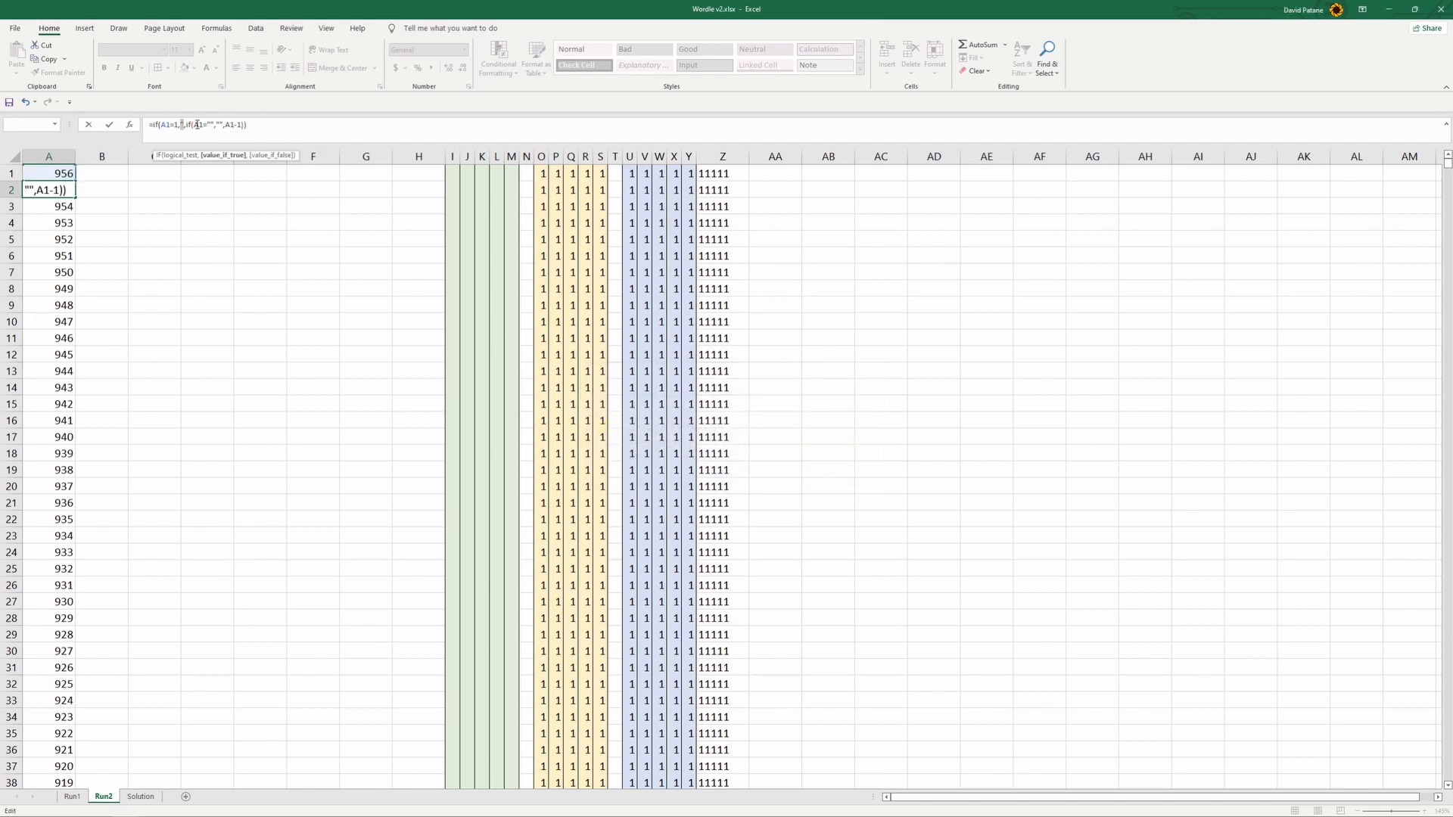
click(183, 124)
text("",)
key(Return)
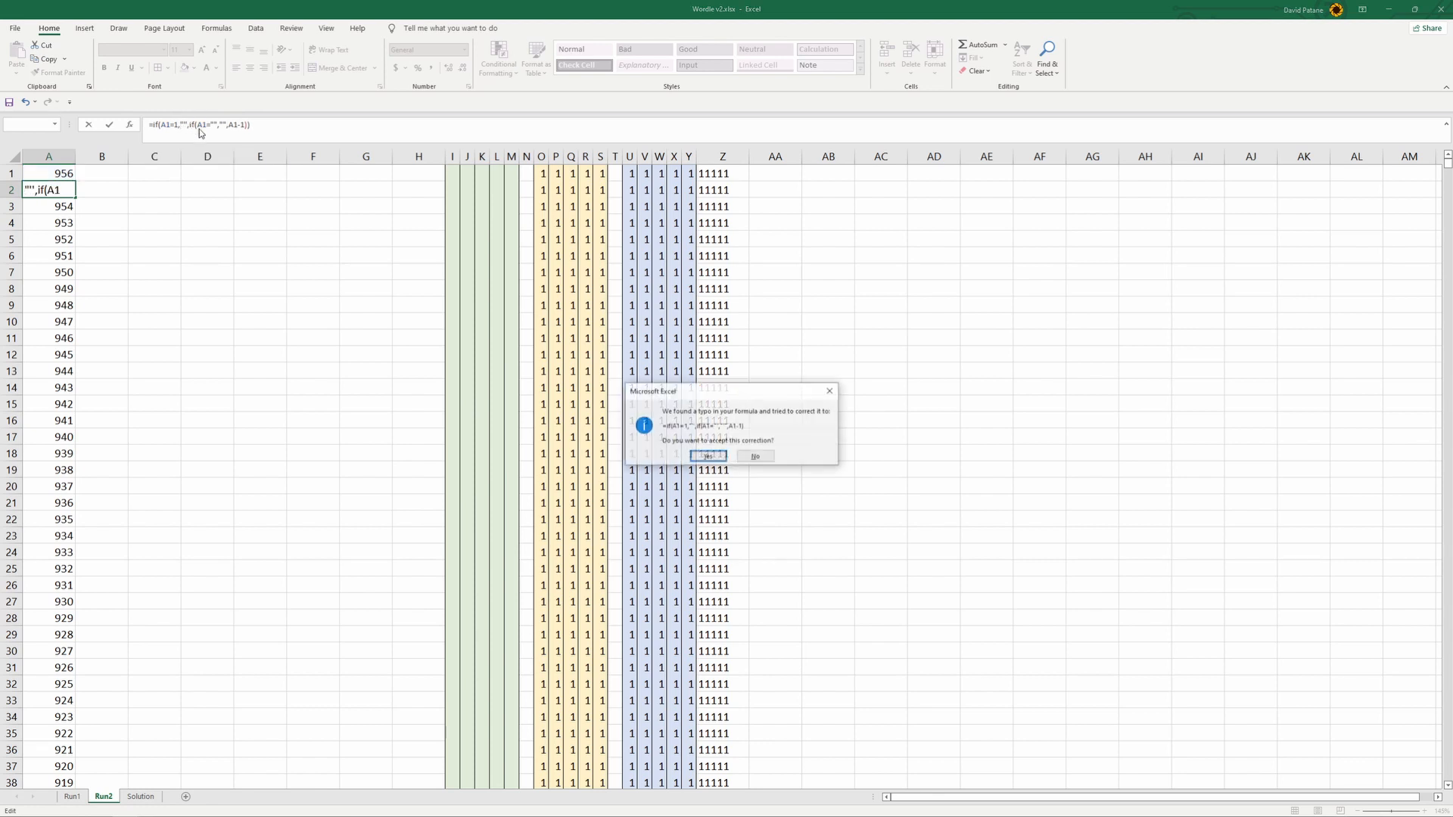
click(711, 454)
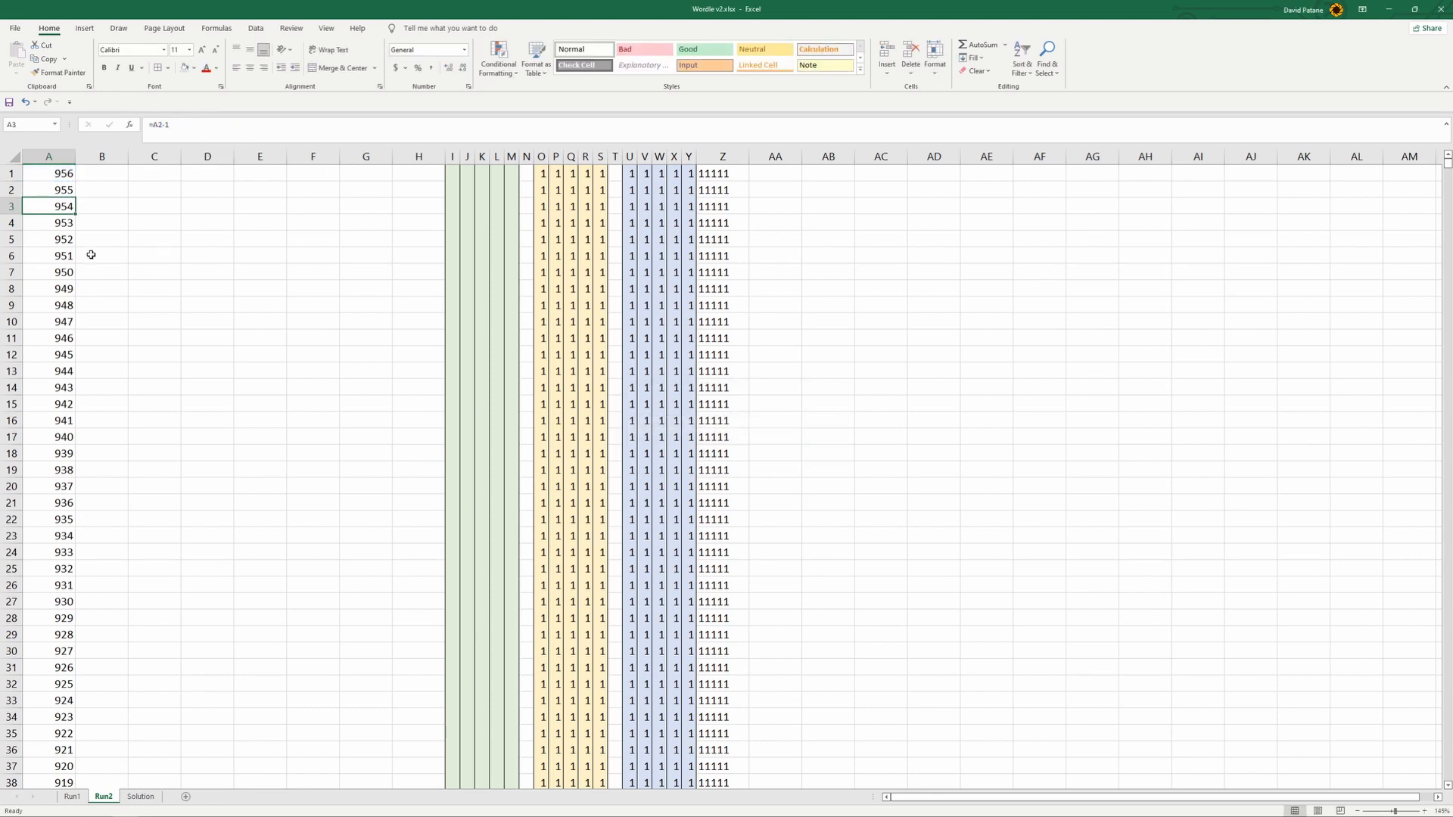
- Fill the IF formula from A2 down column A to A1000
click(45, 186)
click(61, 176)
drag(62, 190, 78, 537)
scroll(78, 538, down, 3)
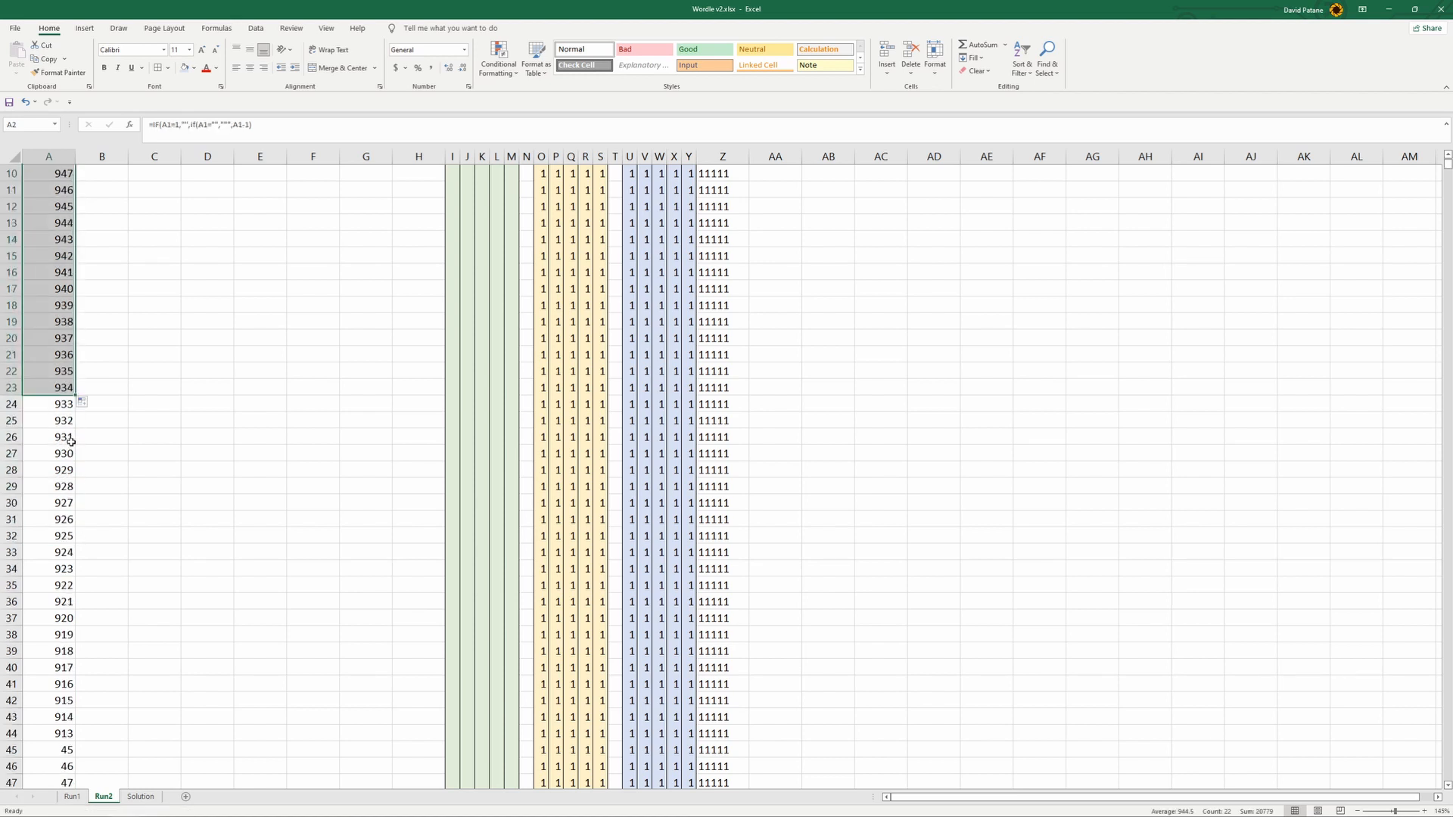
drag(76, 394, 134, 812)
drag(69, 3, 94, 558)
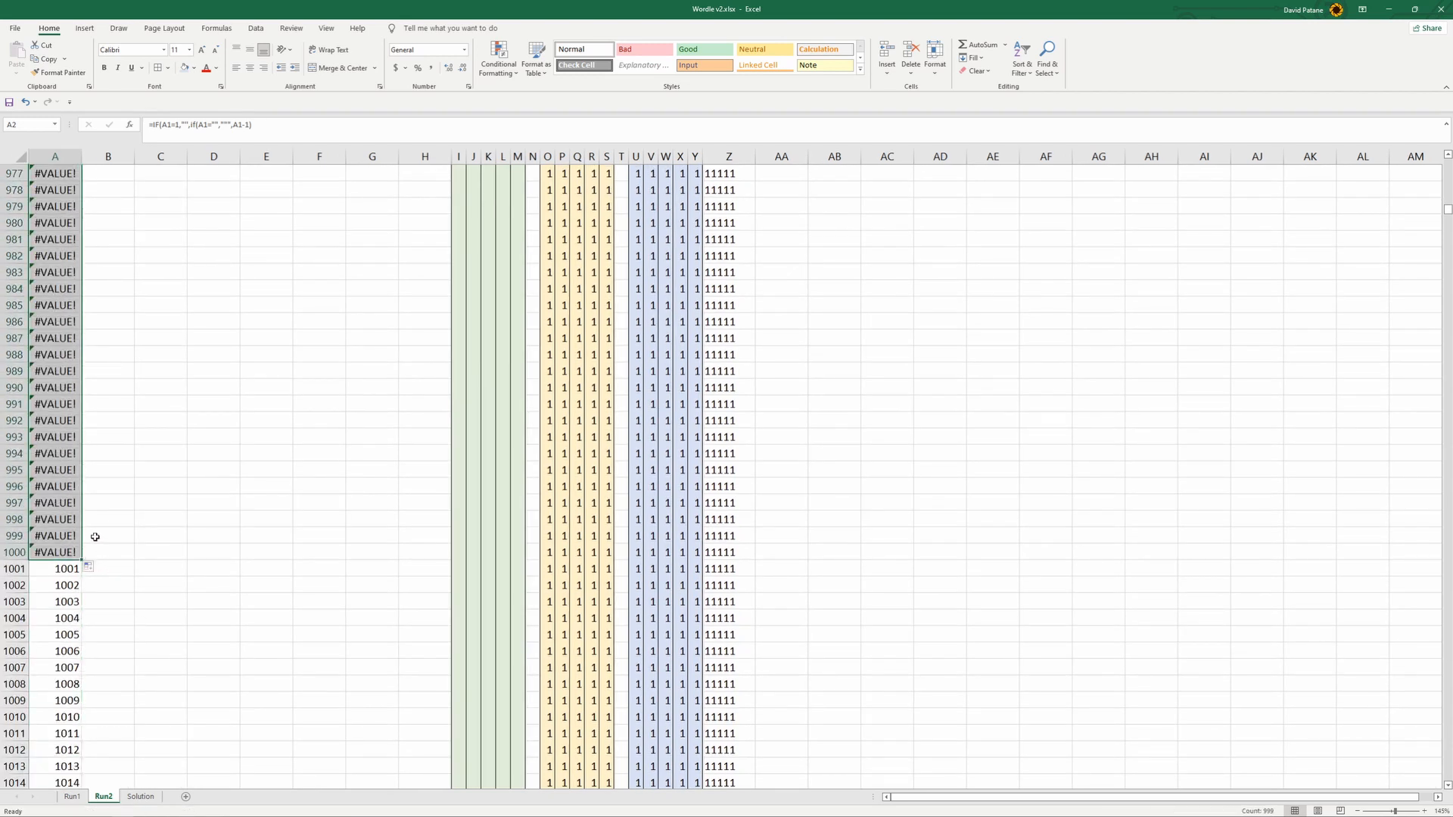
- Try to correct the misplaced quotes in the A957 formula and accept the suggested formula correction
scroll(93, 535, up, 14)
scroll(73, 535, down, 4)
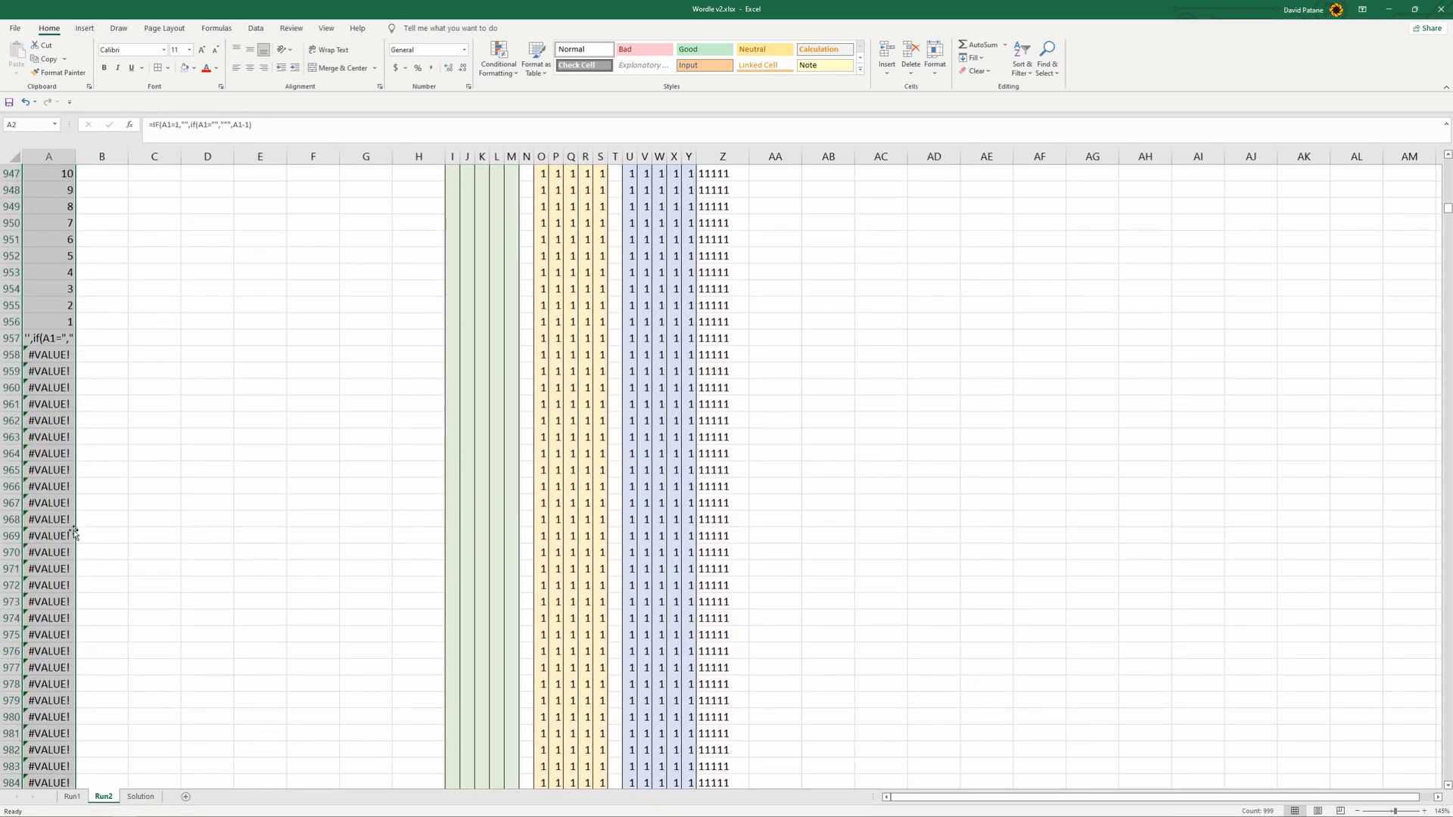
click(54, 338)
click(260, 124)
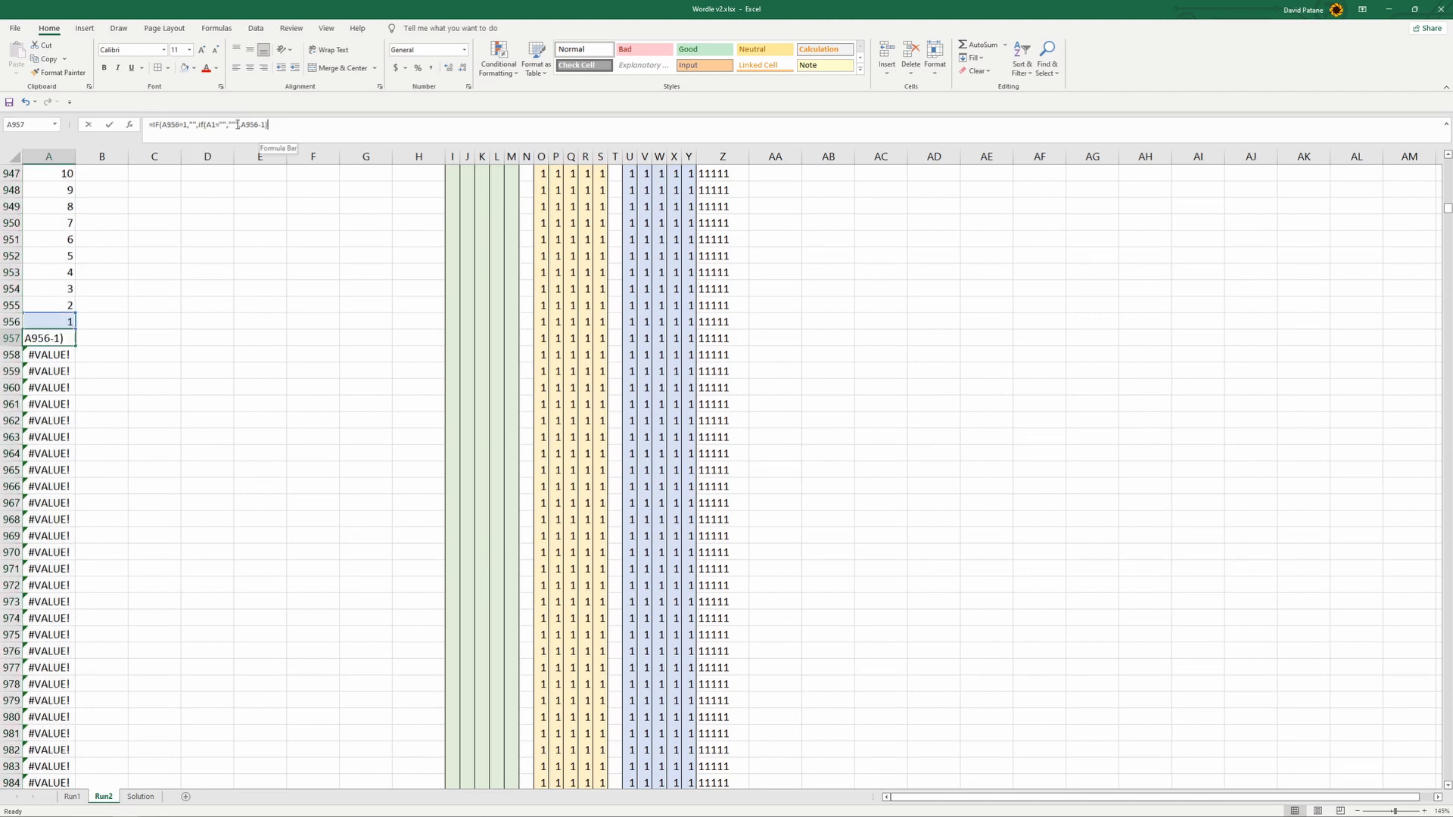
key(Return)
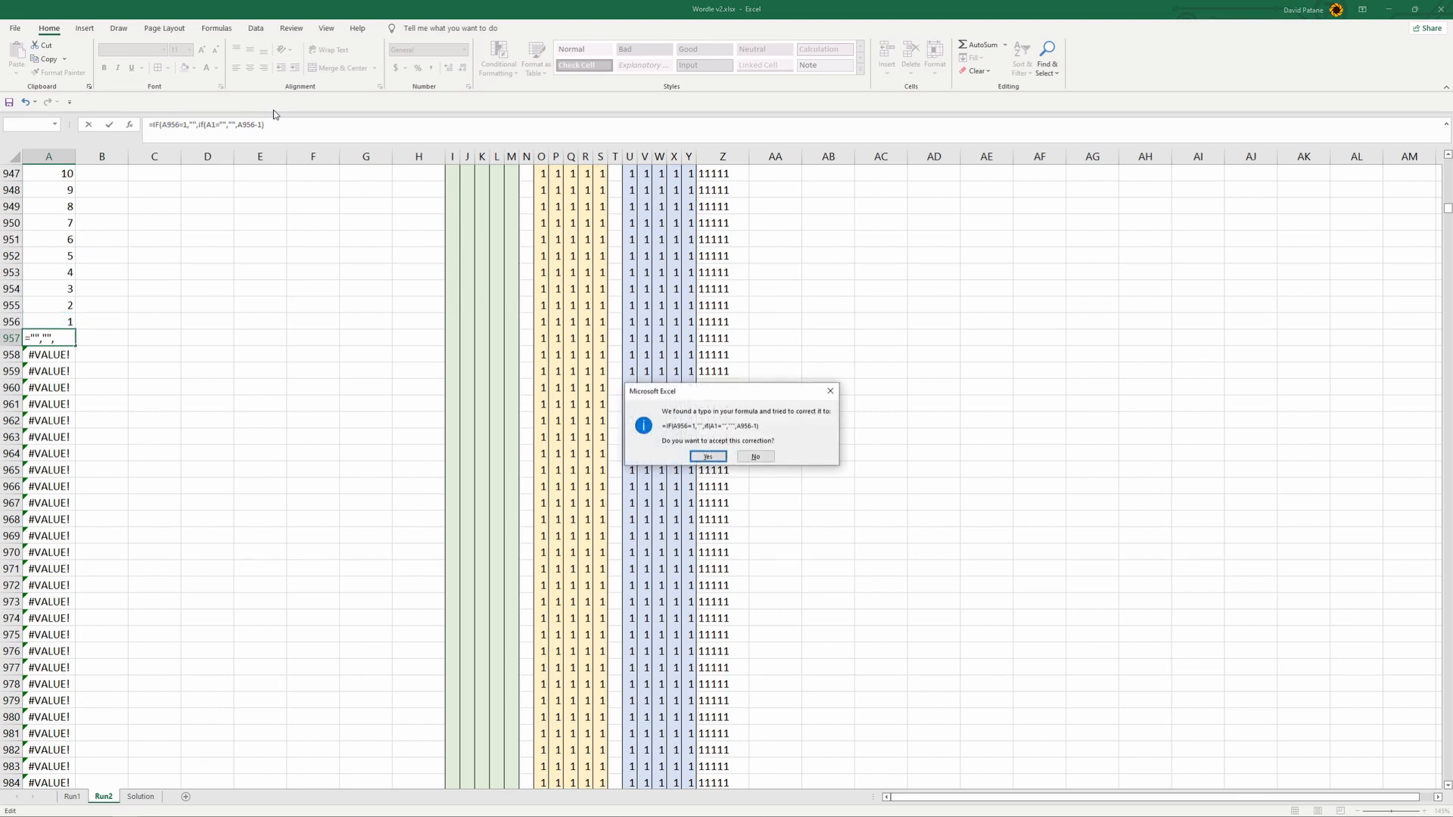
click(706, 452)
key(Return)
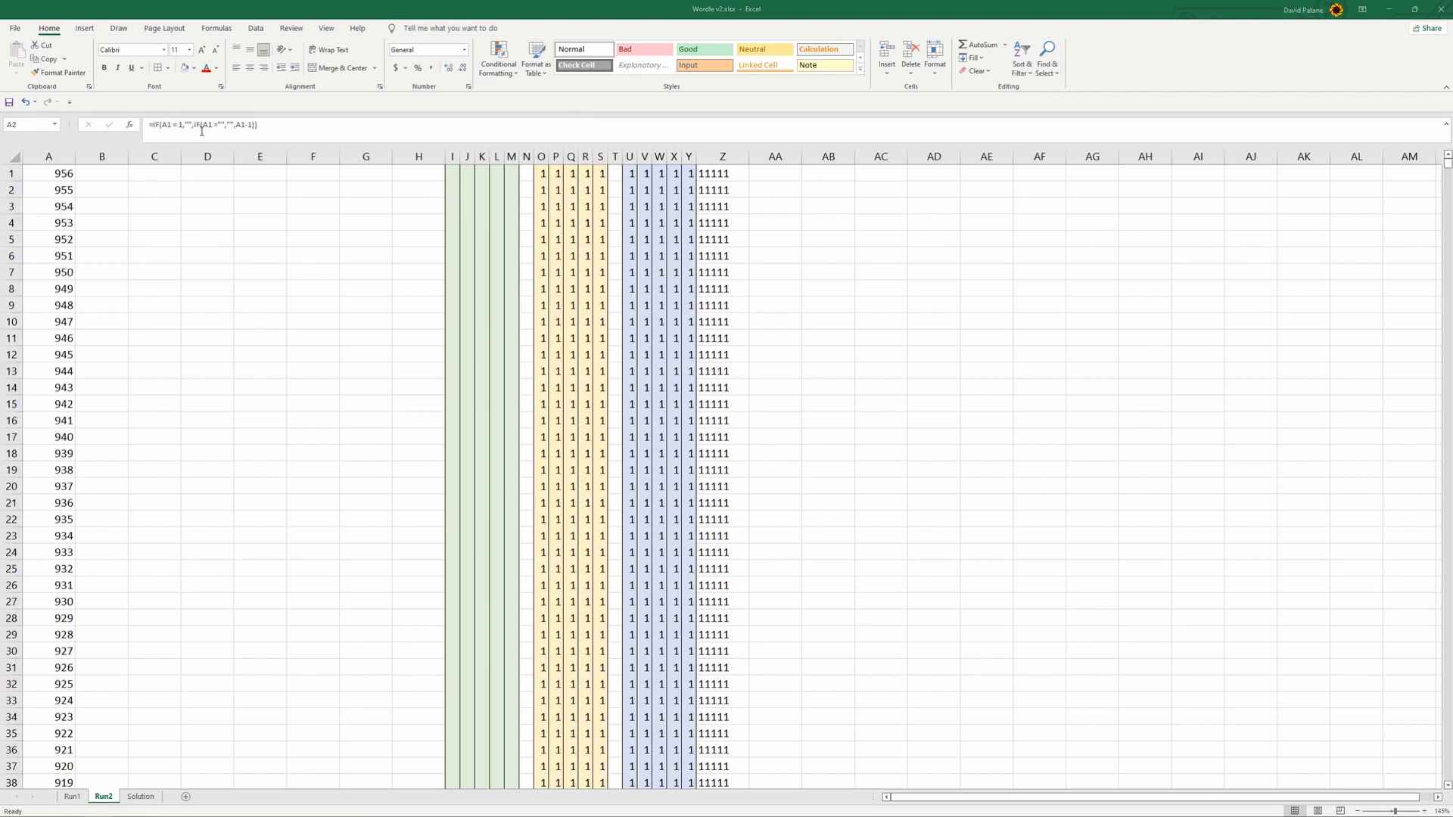
- Clear cell A2 and enter the formula =IF(A1=1,"",IF(A1="","",A1-1)) in it
click(193, 124)
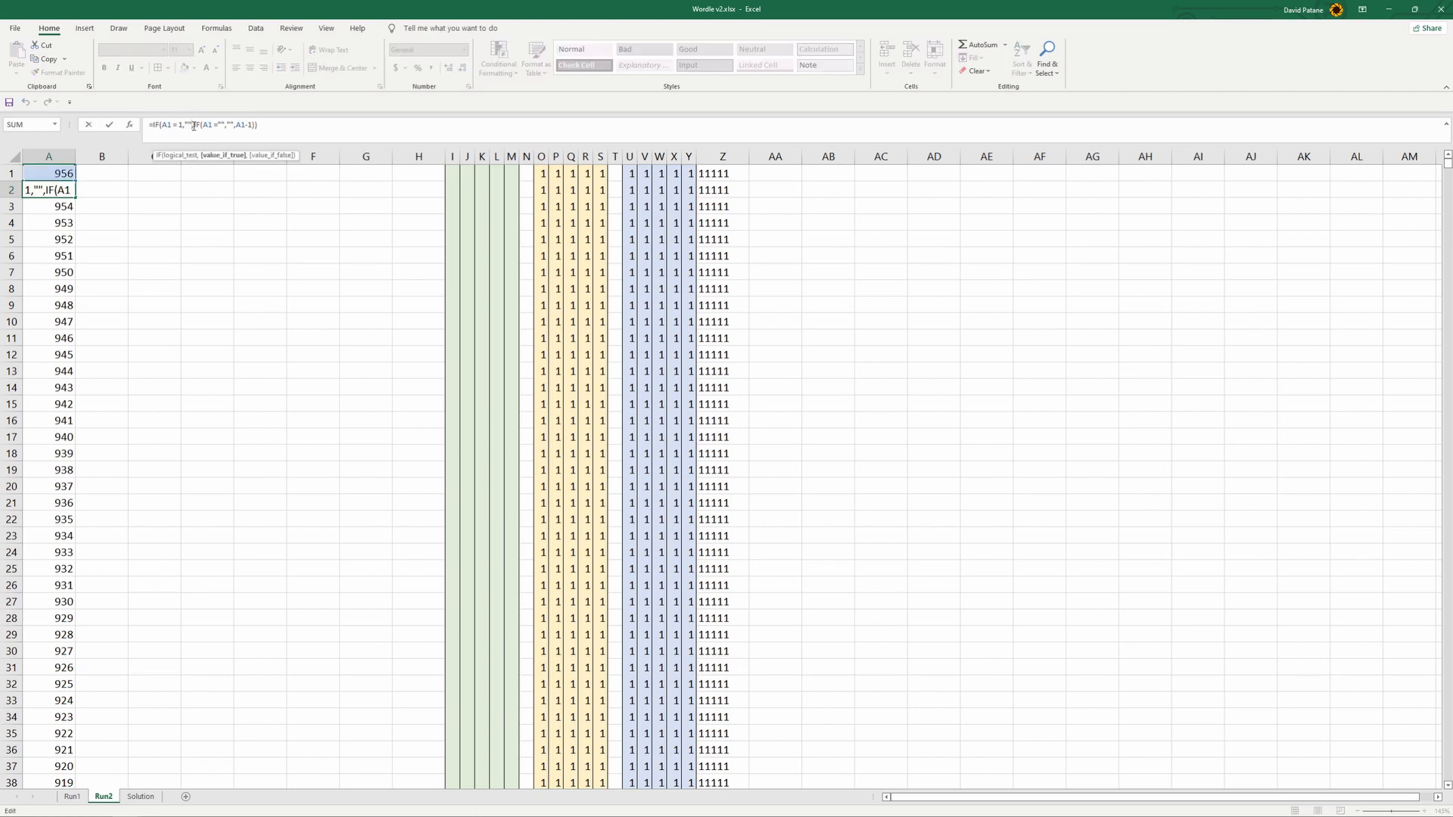
key(Escape)
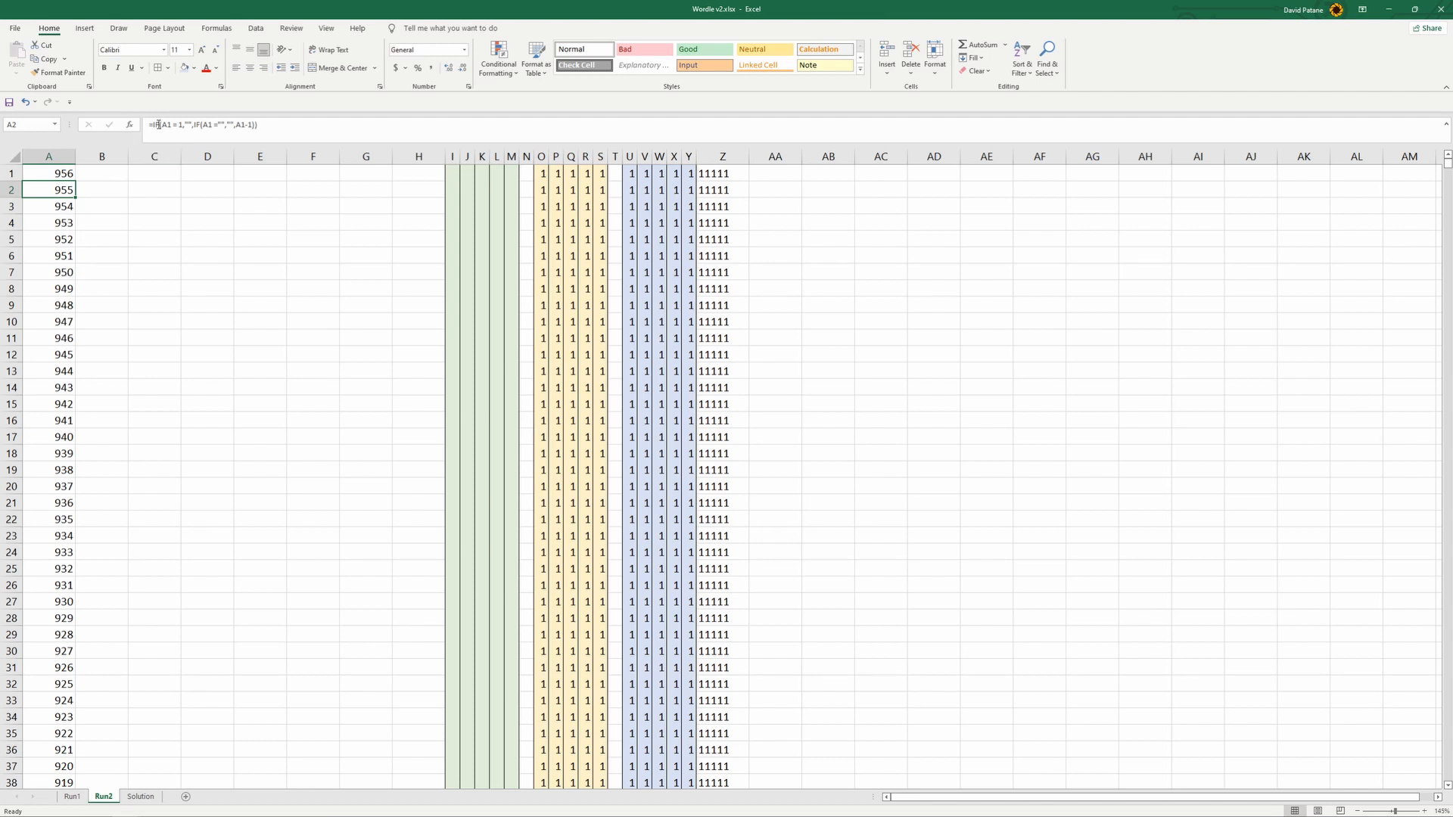
key(Delete)
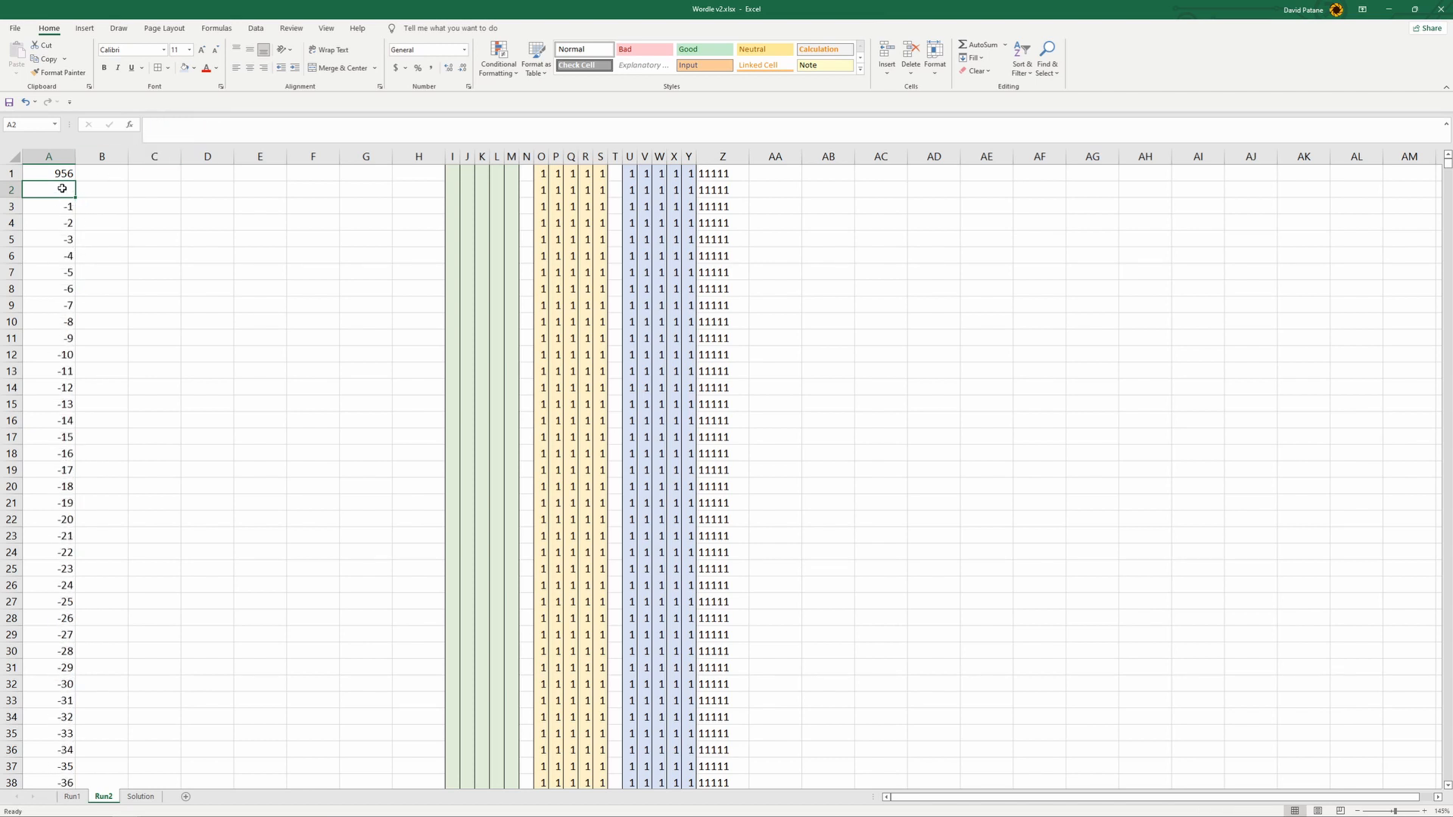
text(=IF)
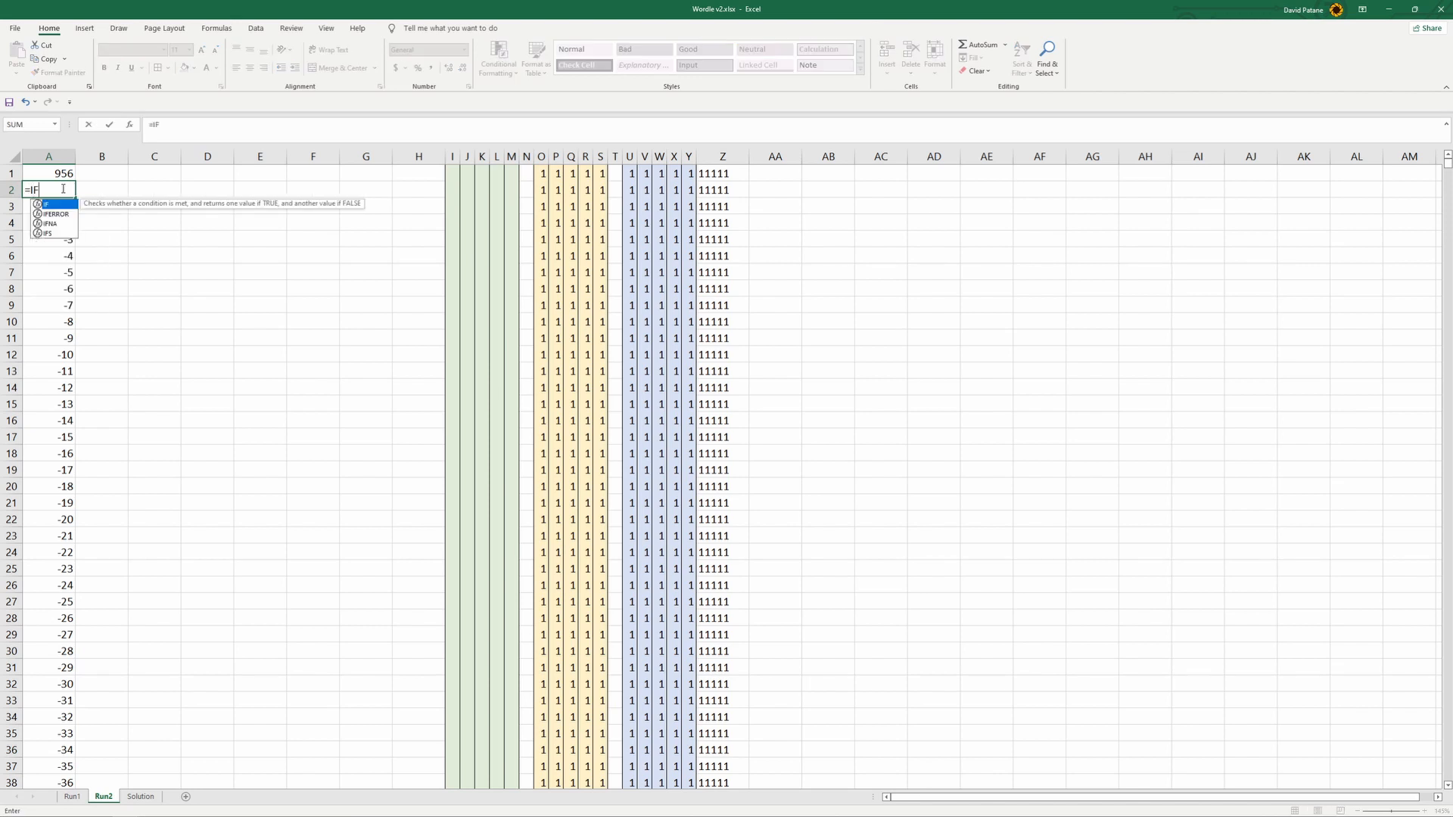
text(()
click(54, 172)
text(=1)
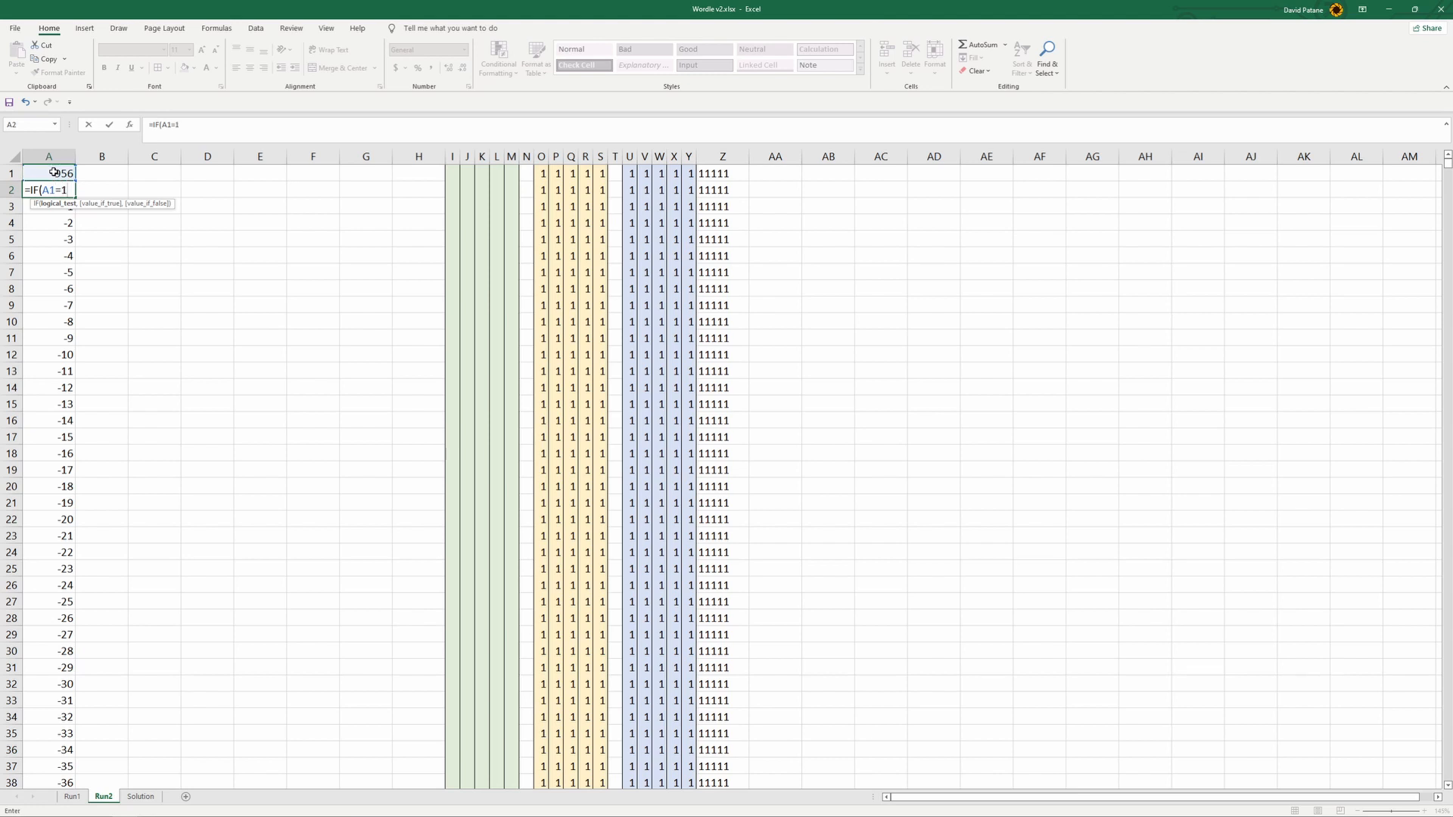
text(,"",IF()
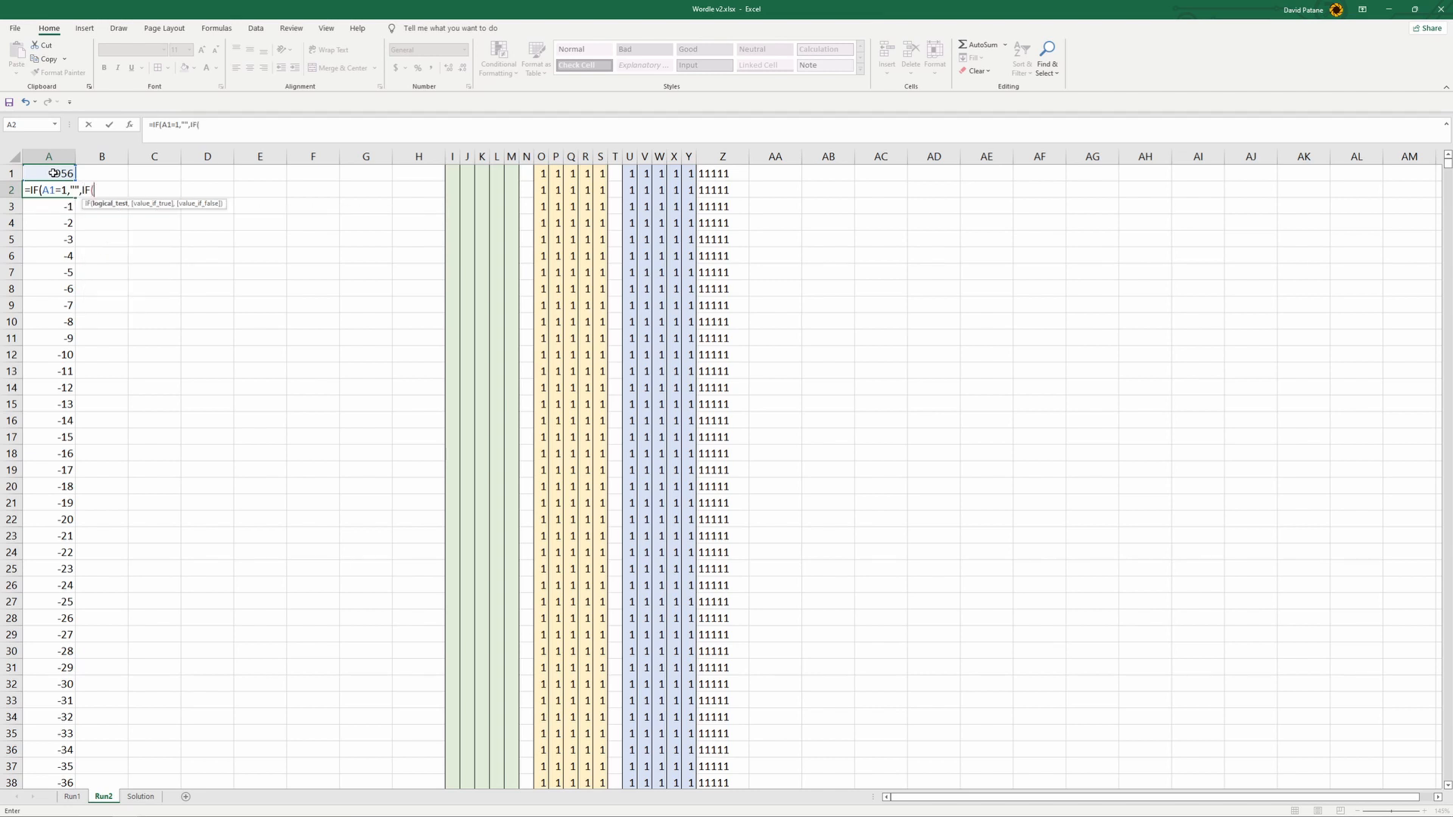
click(54, 173)
text(="","")
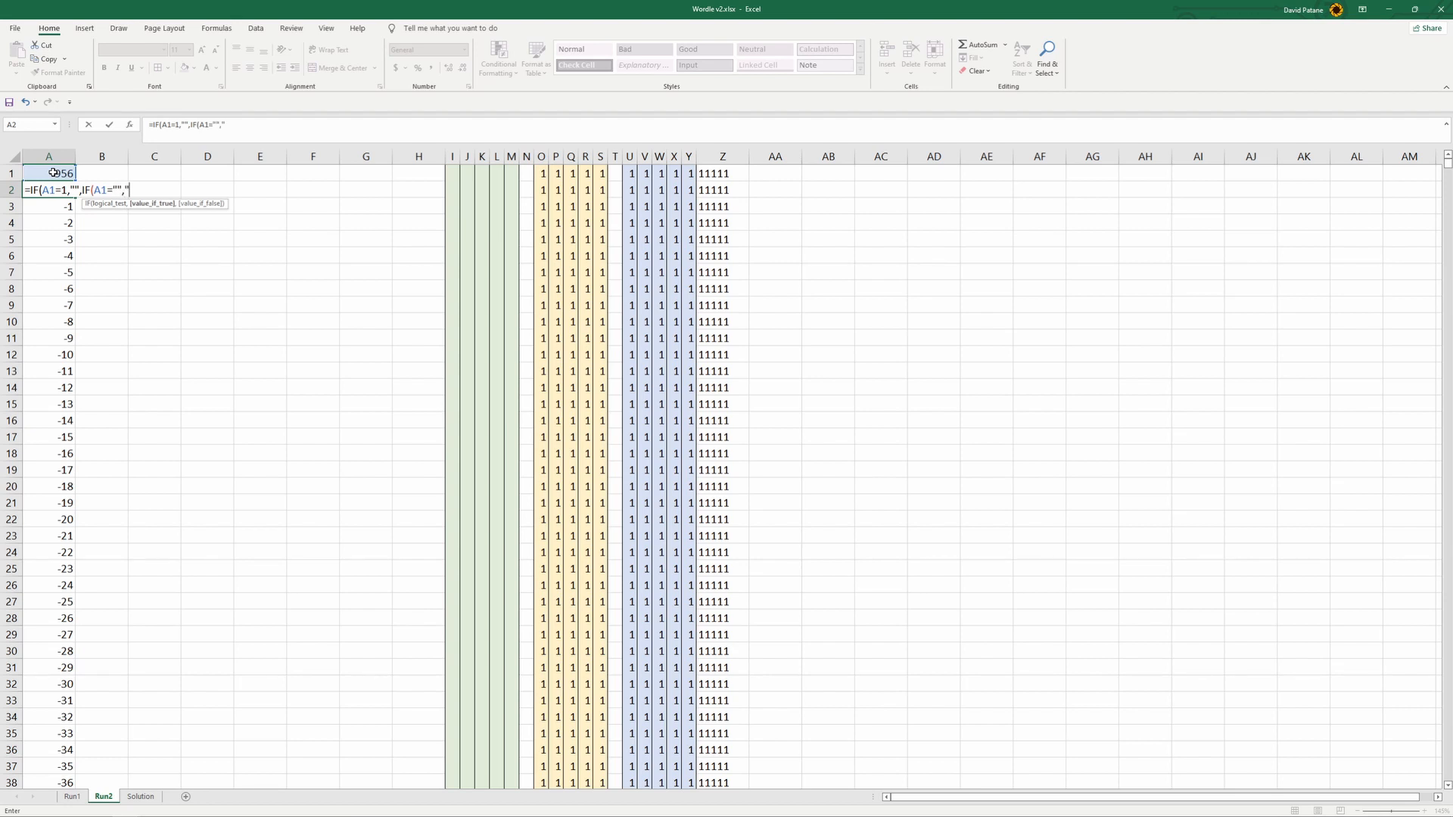
text(,)
click(51, 173)
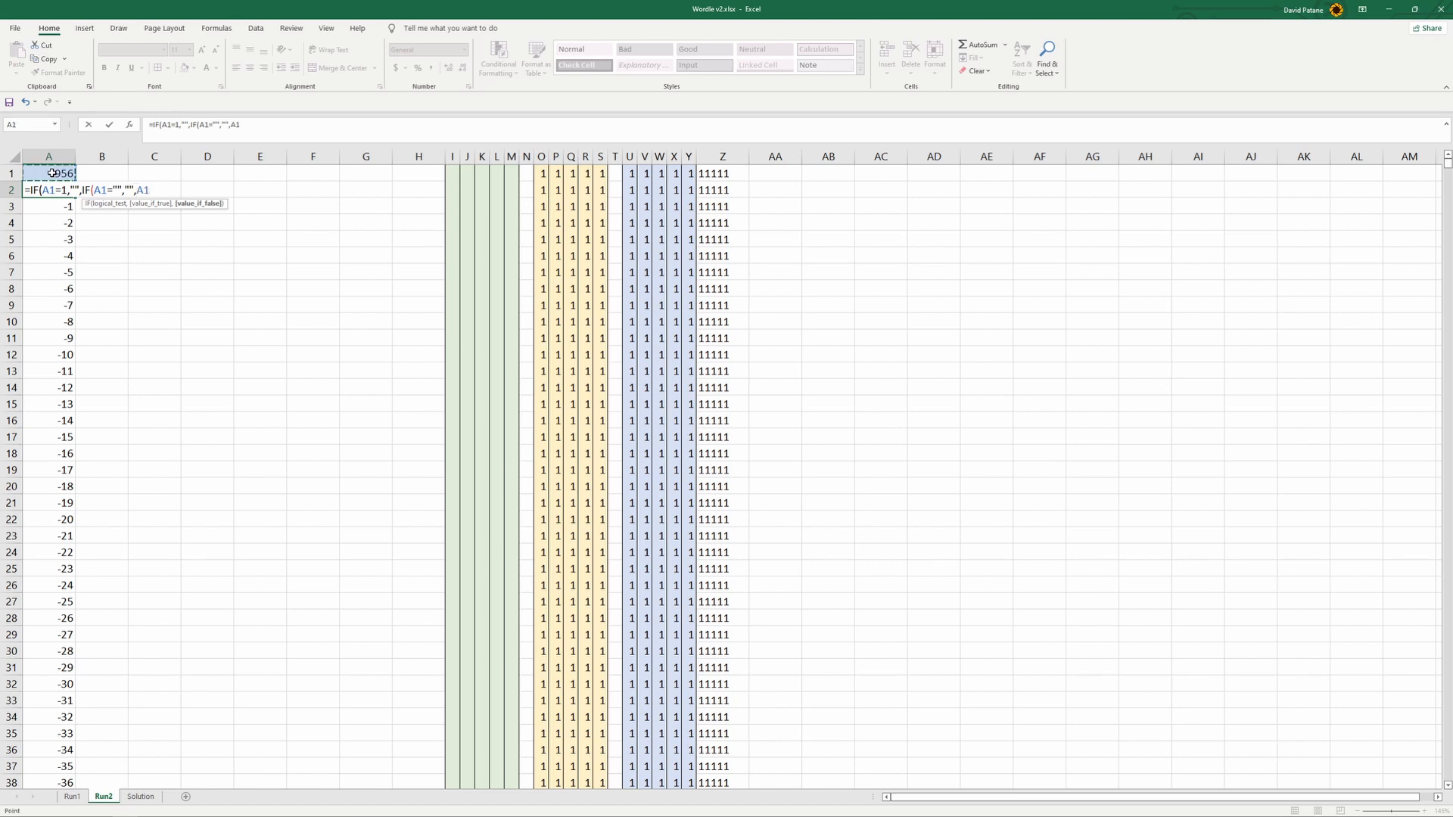
text(-1))
key(Return)
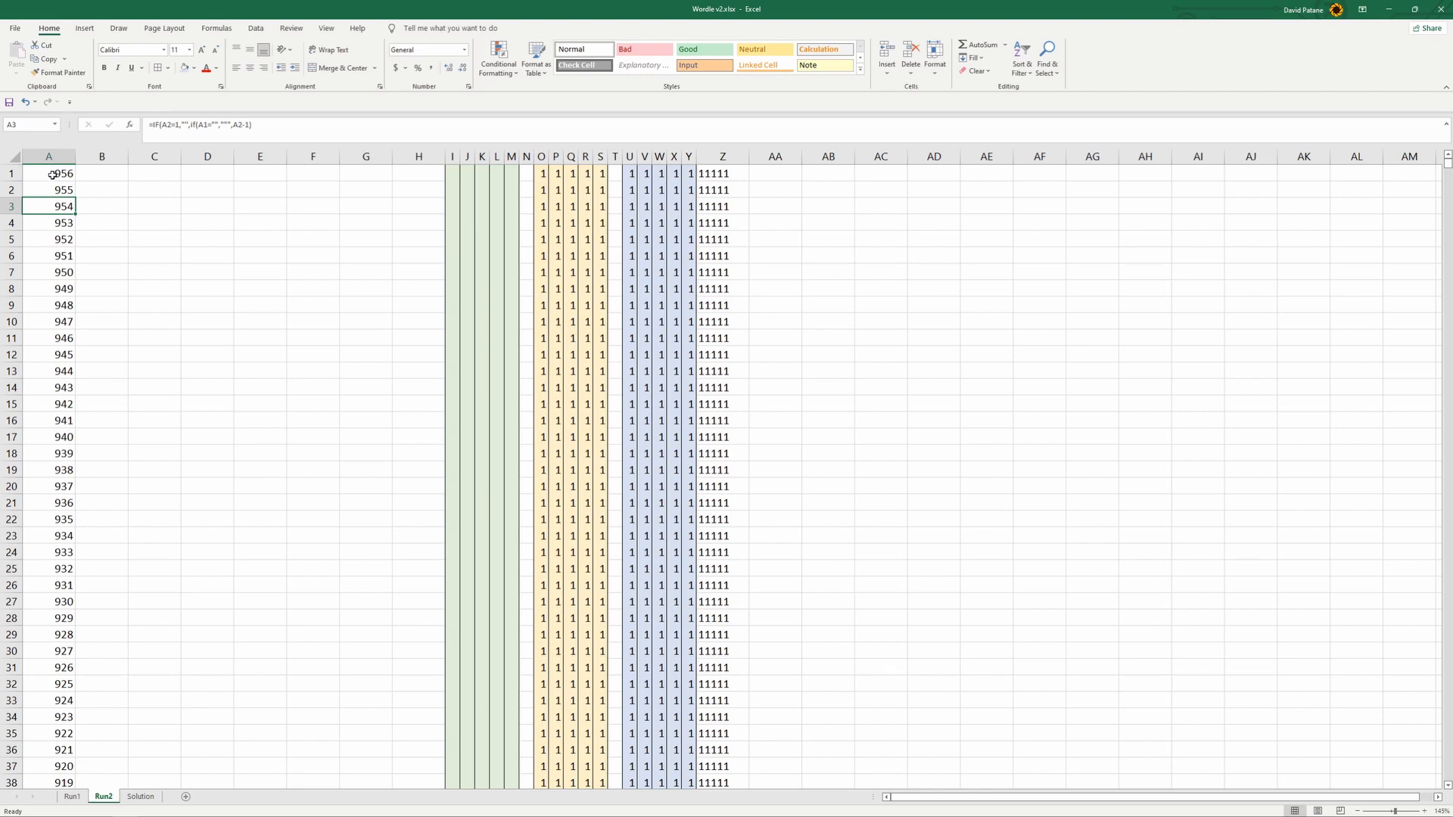
- Fill the A2 formula down to A1000 and select the leftover rows from row 1001 downward
click(57, 184)
drag(78, 203, 93, 408)
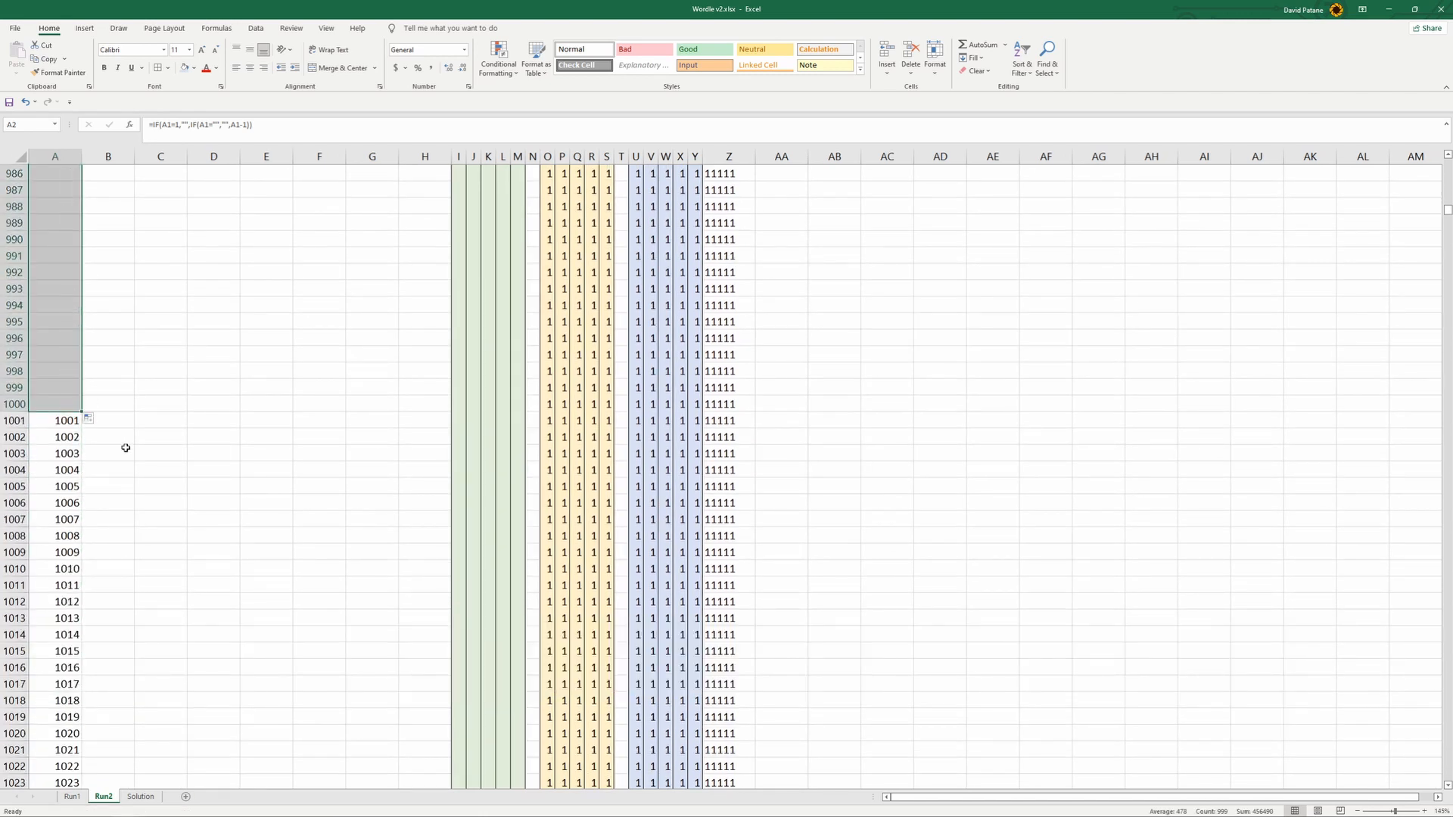
click(65, 405)
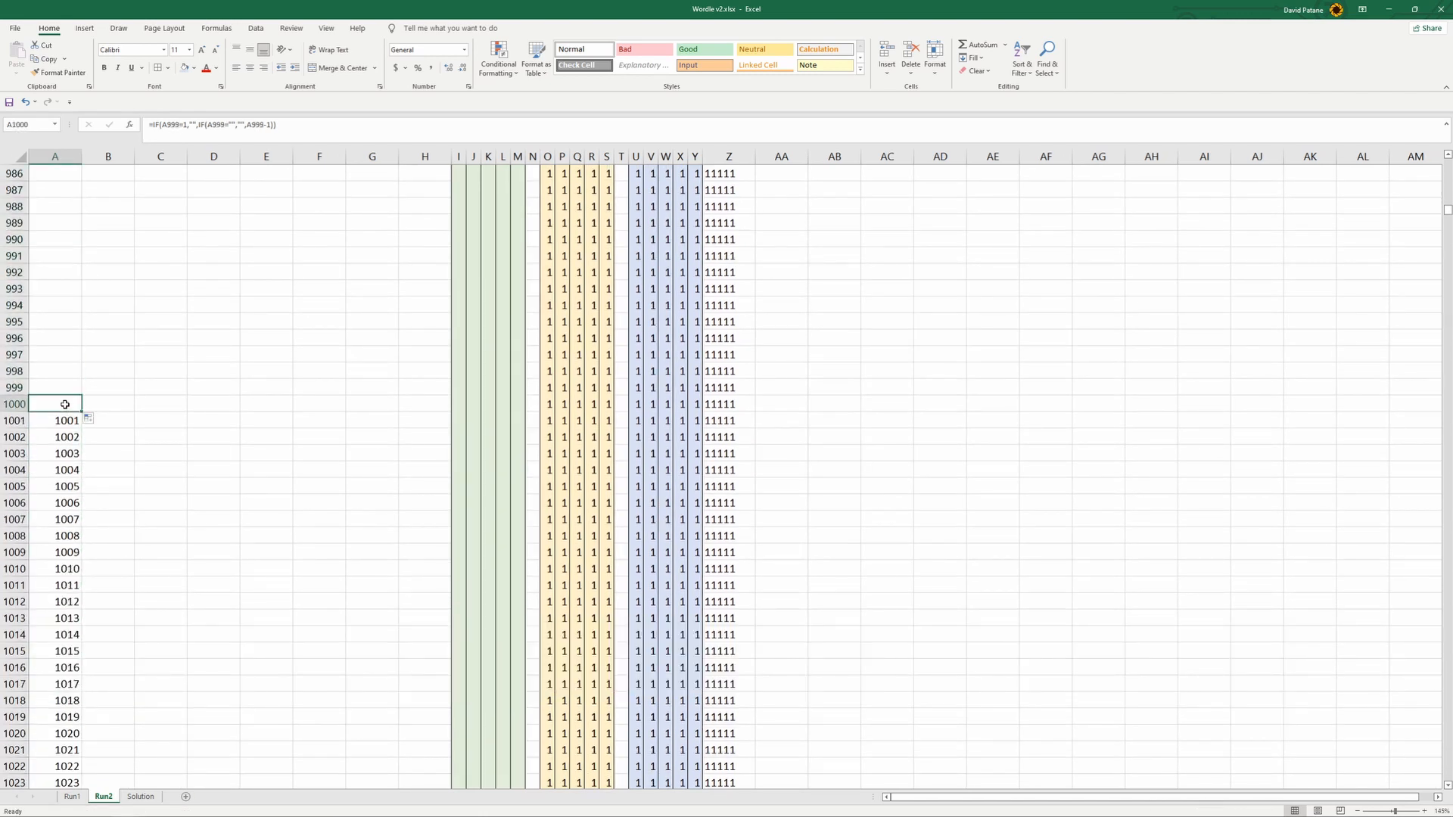
drag(17, 420, 100, 816)
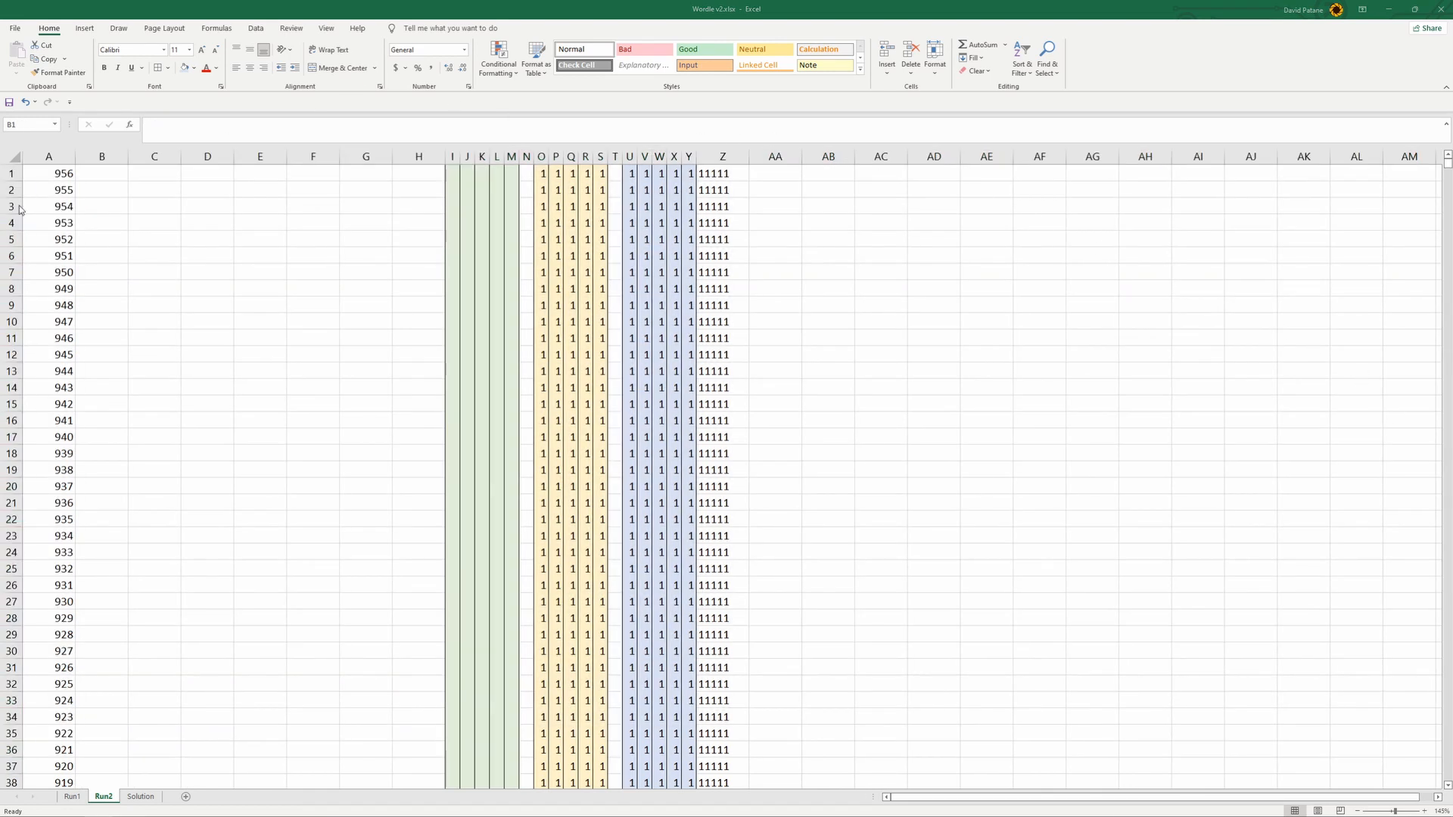
- Start a formula in cell B1 of the Run2 sheet
click(94, 180)
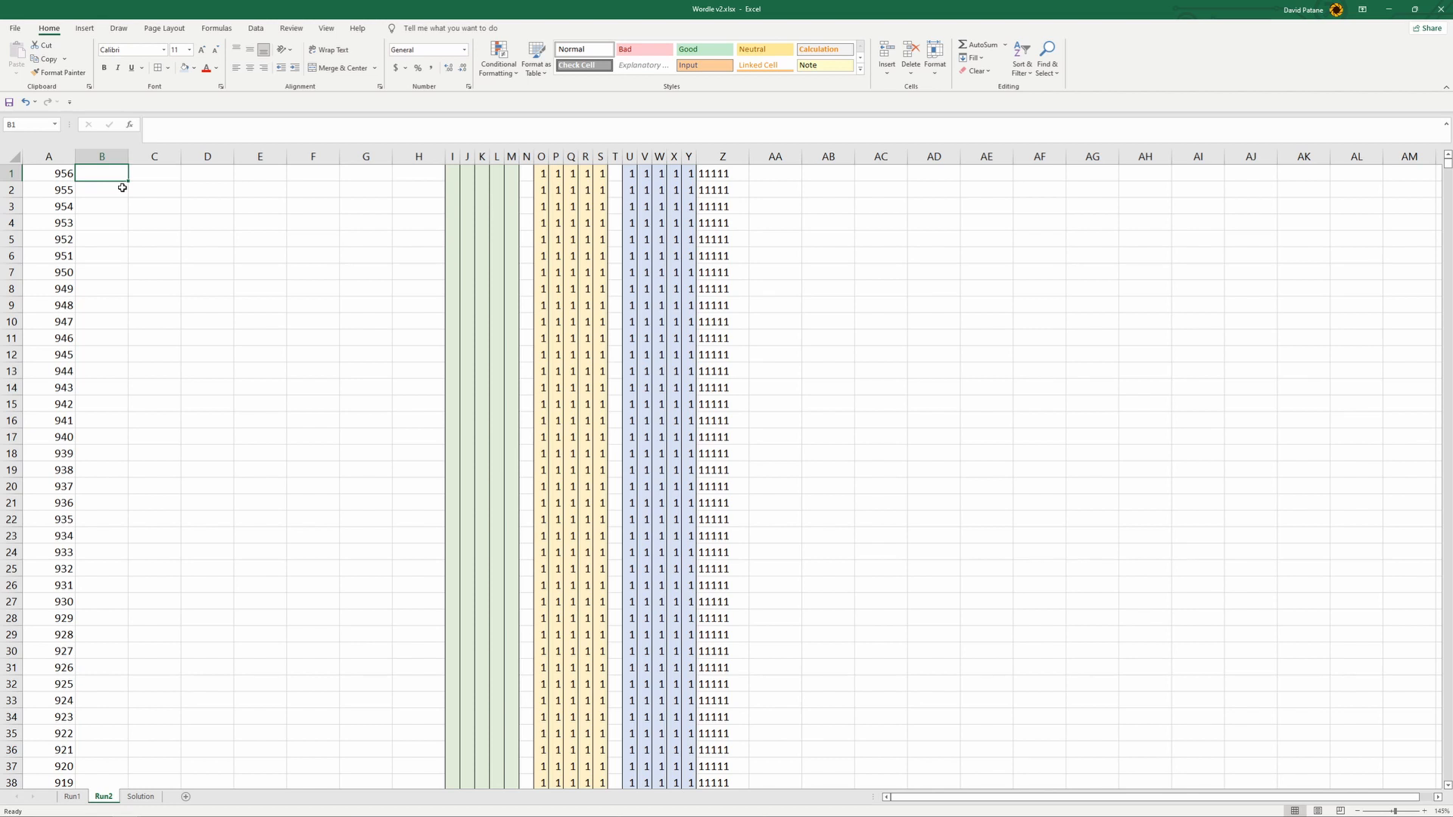
text(=)
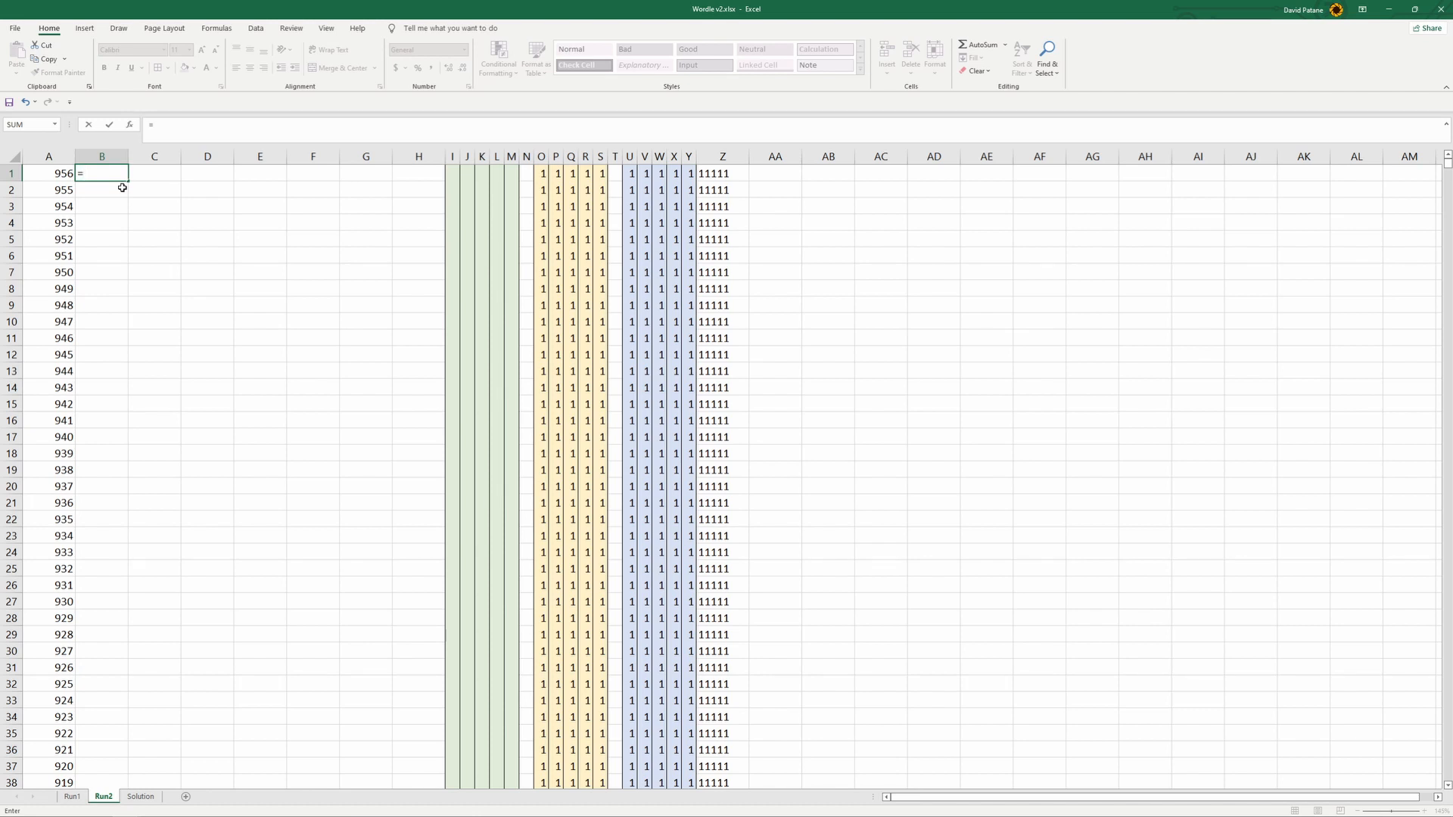
text(lookup)
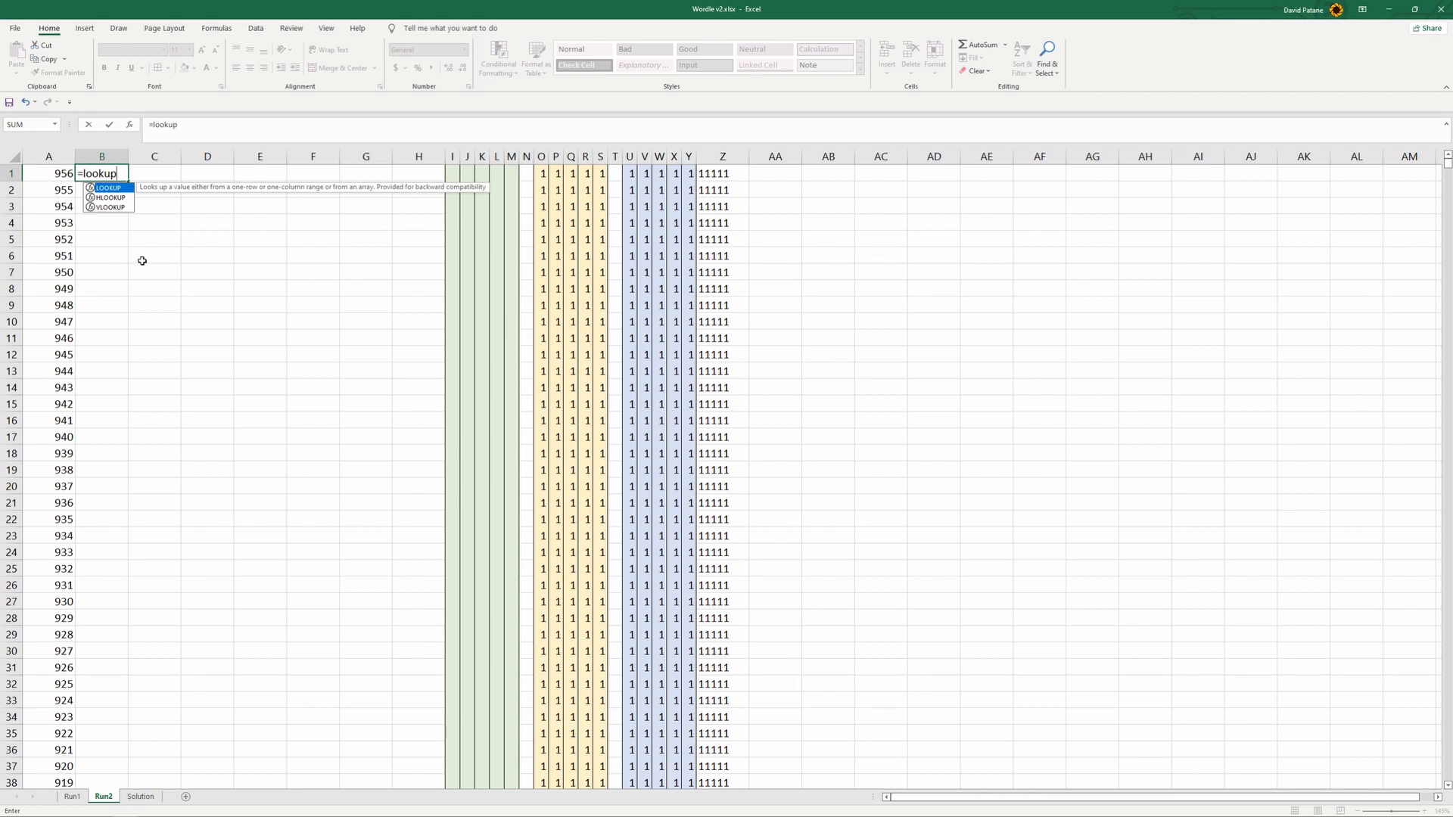
key(BackSpace)
key(BackSpace)
key(BackSpace)
key(BackSpace)
key(BackSpace)
key(BackSpace)
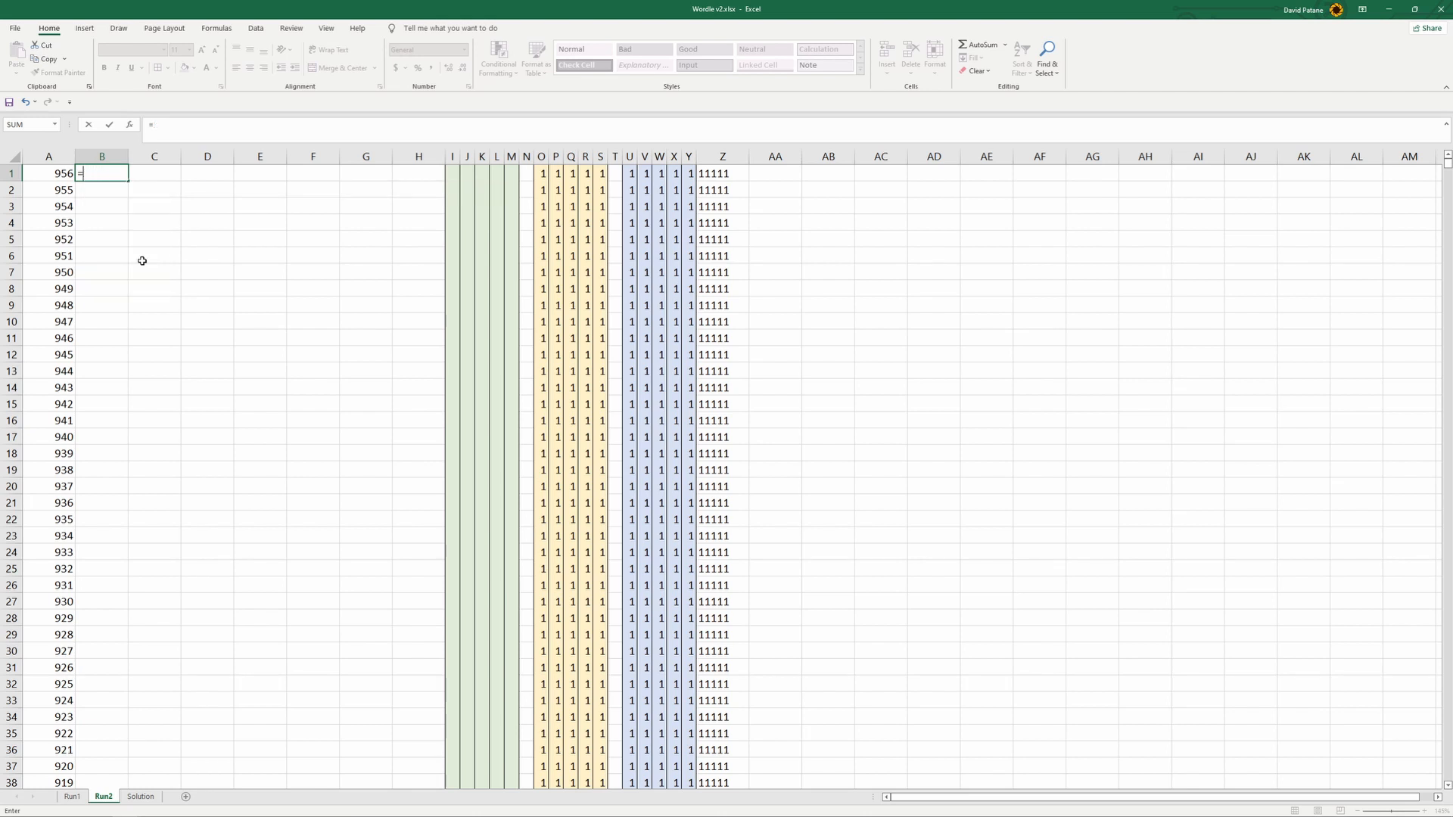
- Switch to the browser and examine how the INDEX and MATCH functions work in Exceljet's "How to use INDEX and MATCH" article
mouse_move(347, 815)
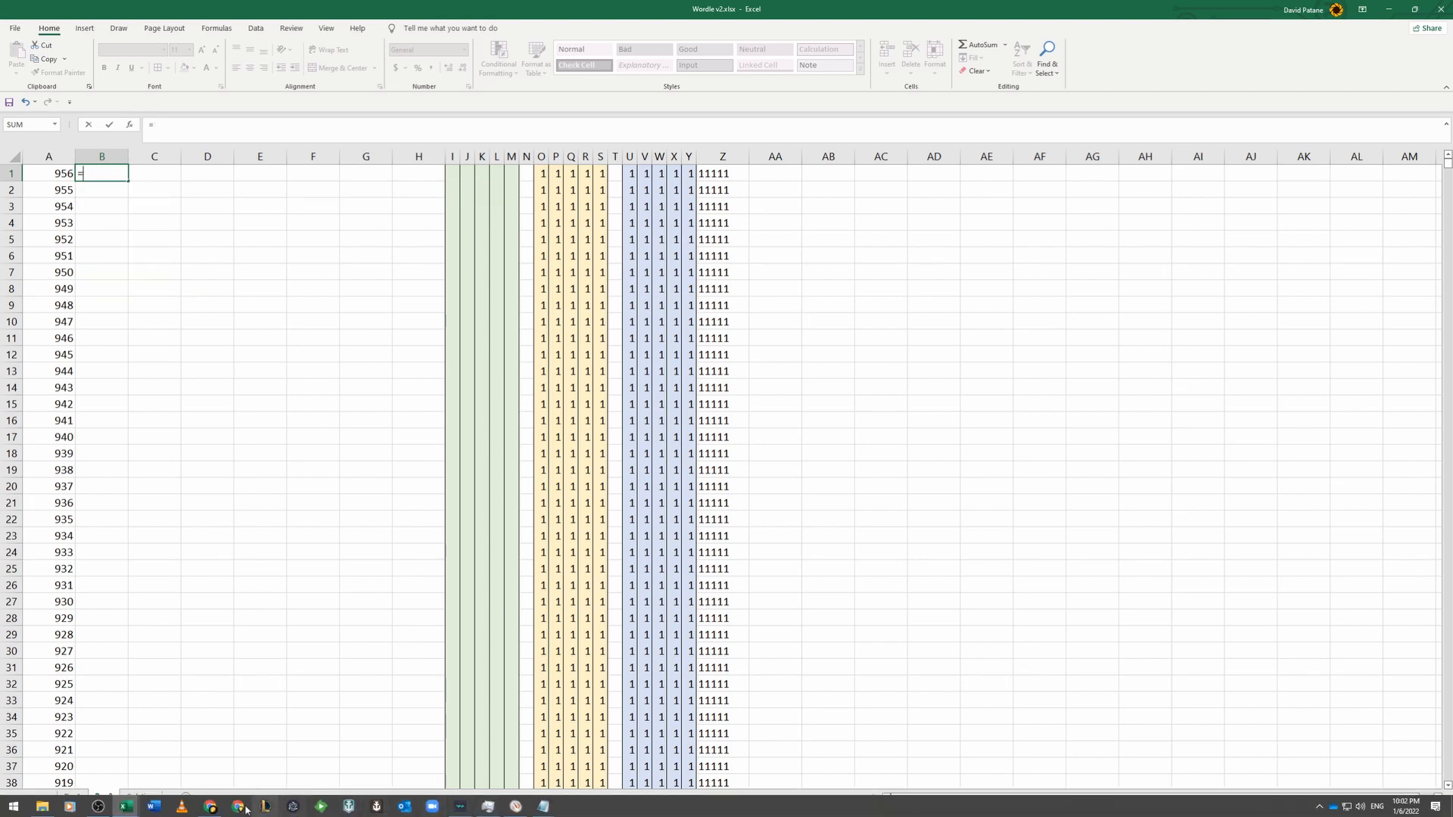
click(215, 807)
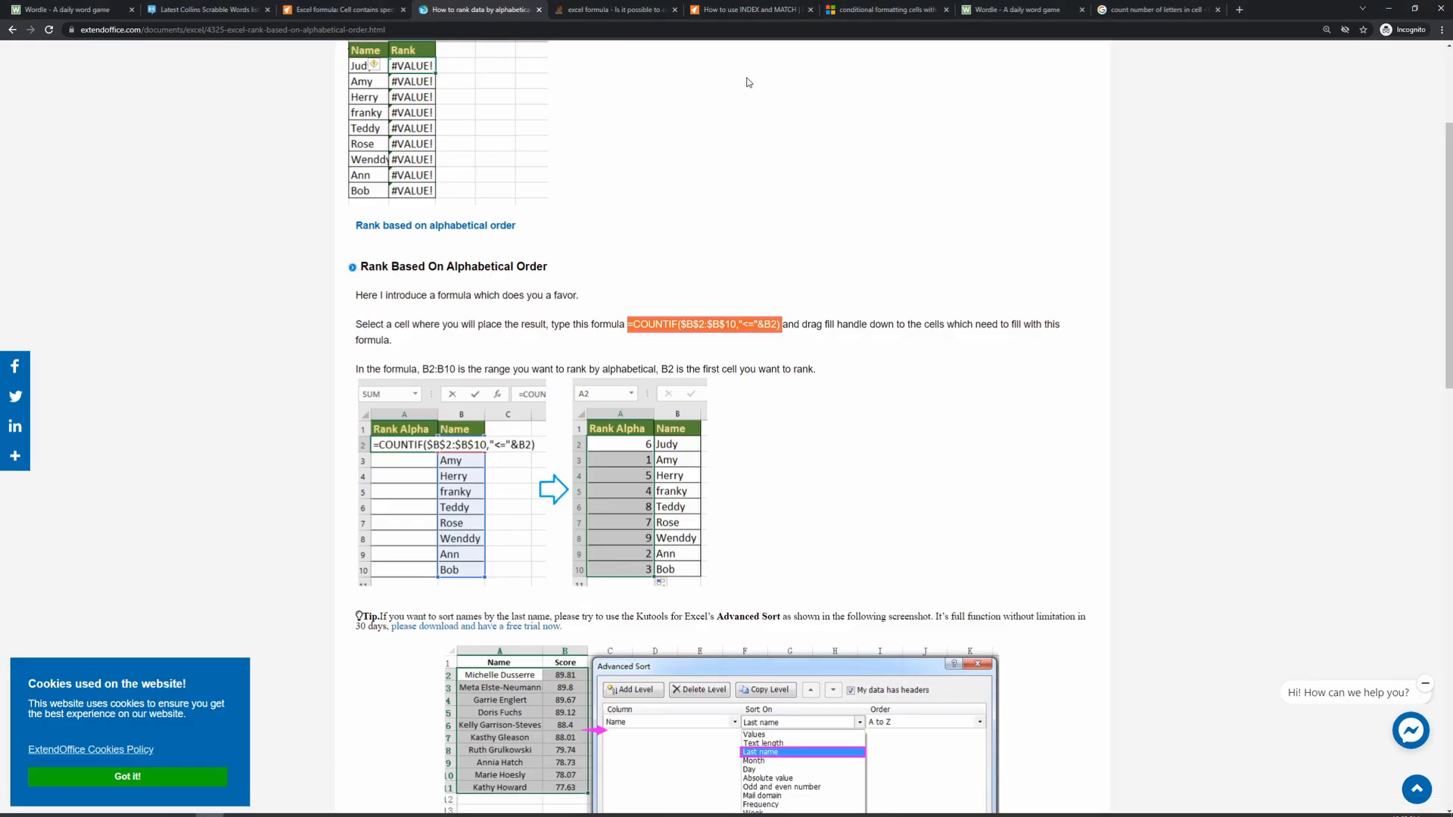
click(755, 15)
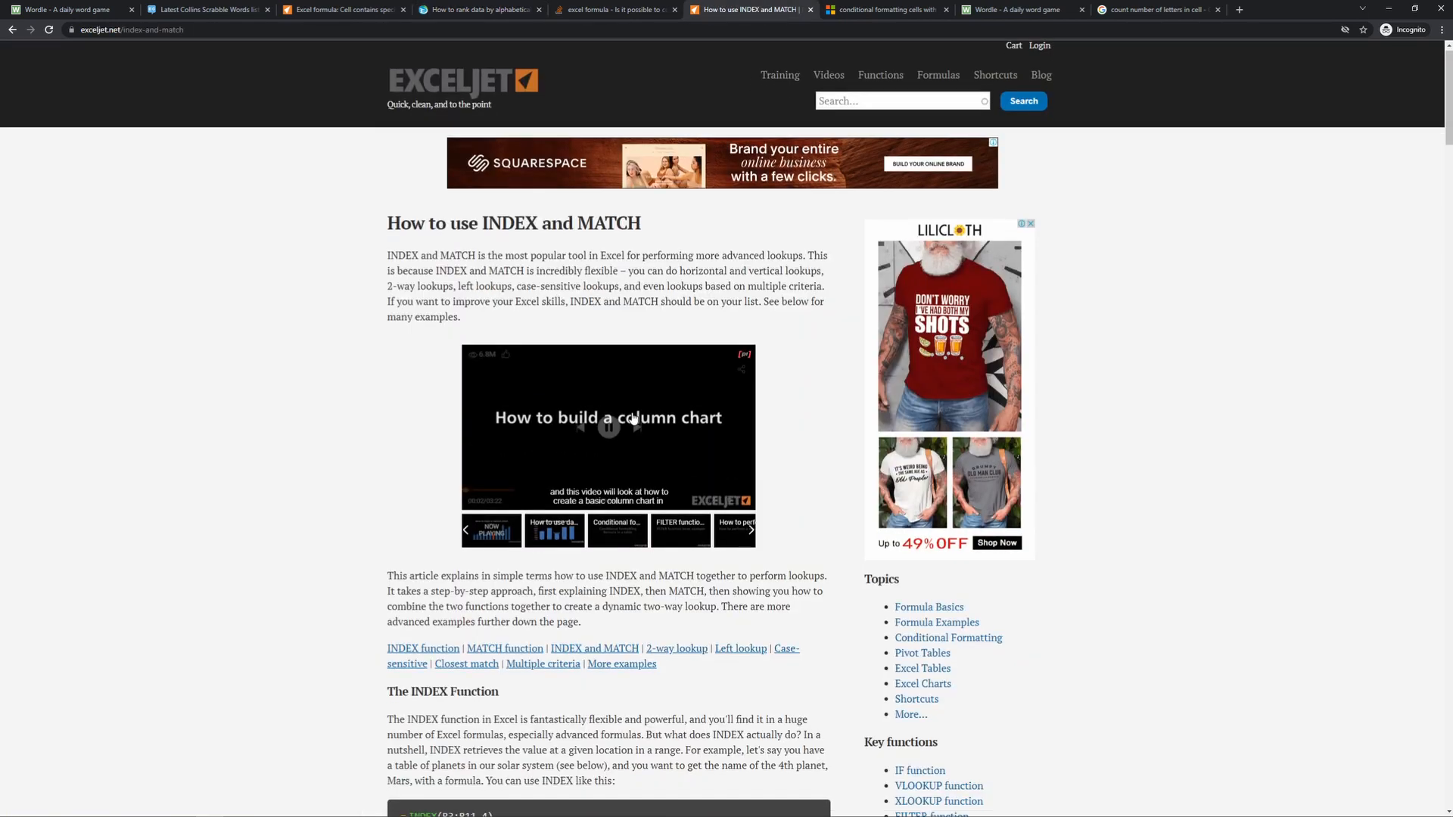
scroll(633, 418, down, 1)
scroll(633, 418, down, 3)
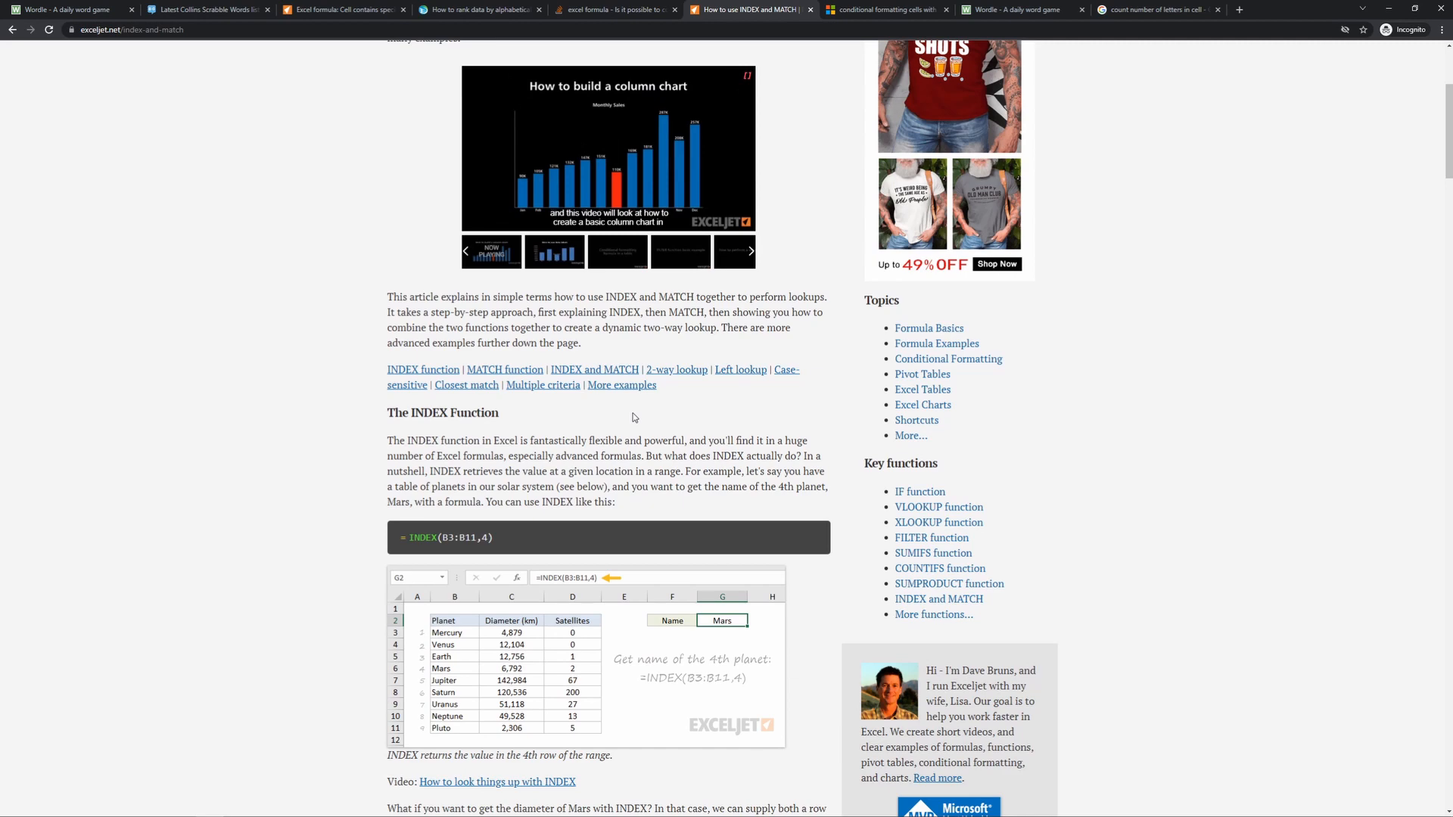
scroll(634, 417, up, 4)
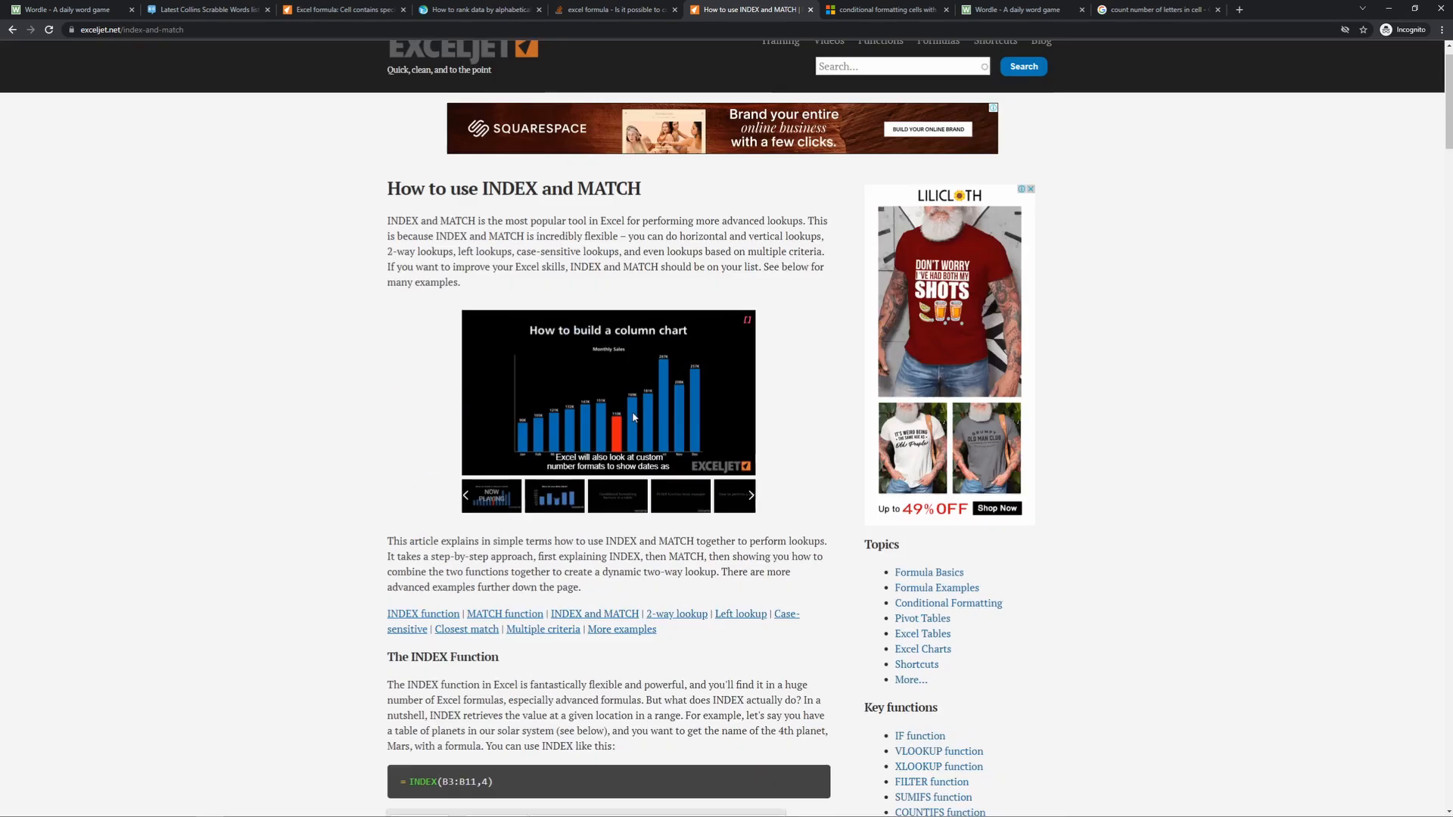
scroll(561, 266, down, 5)
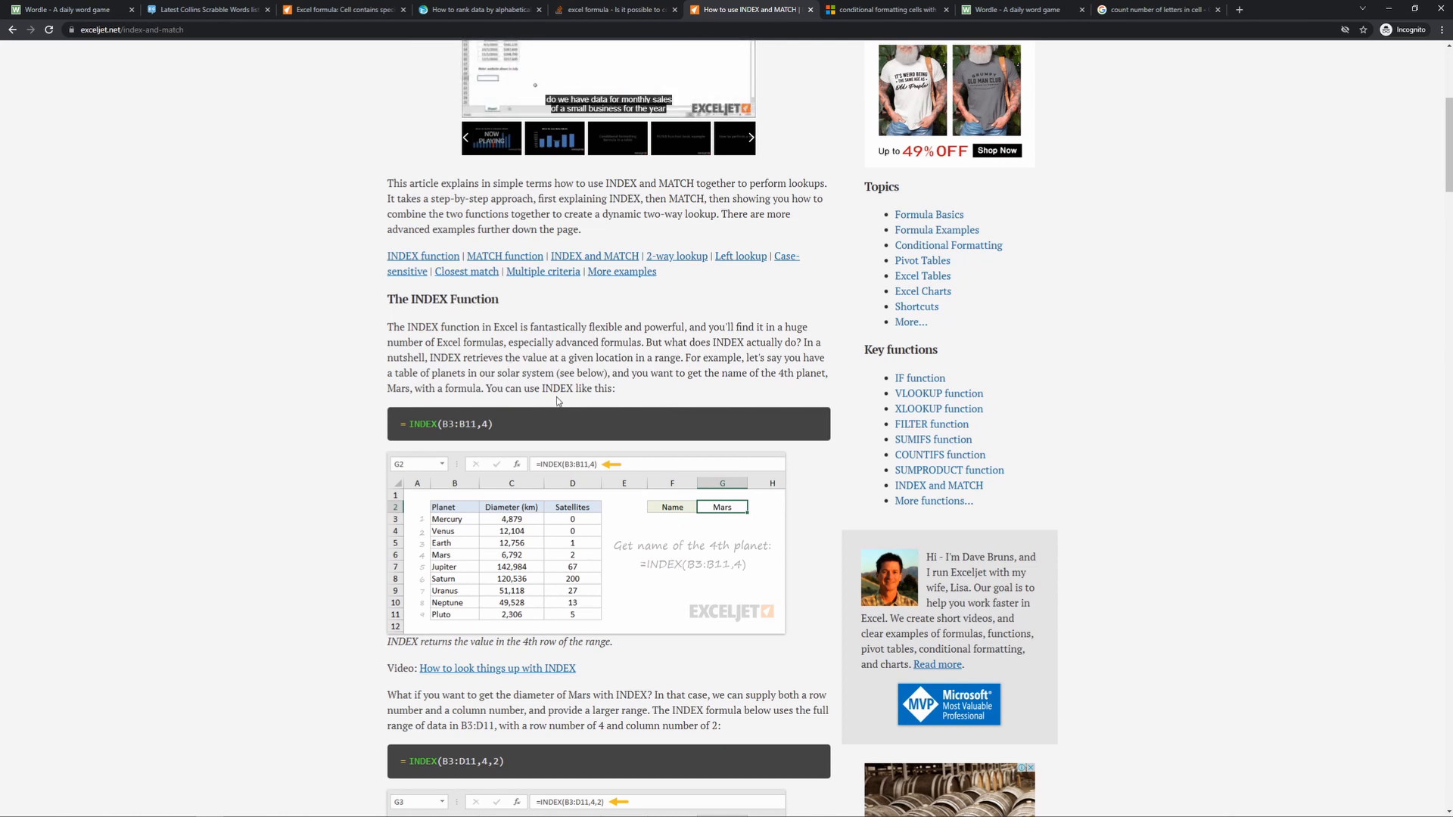
drag(476, 357, 622, 358)
drag(529, 366, 652, 359)
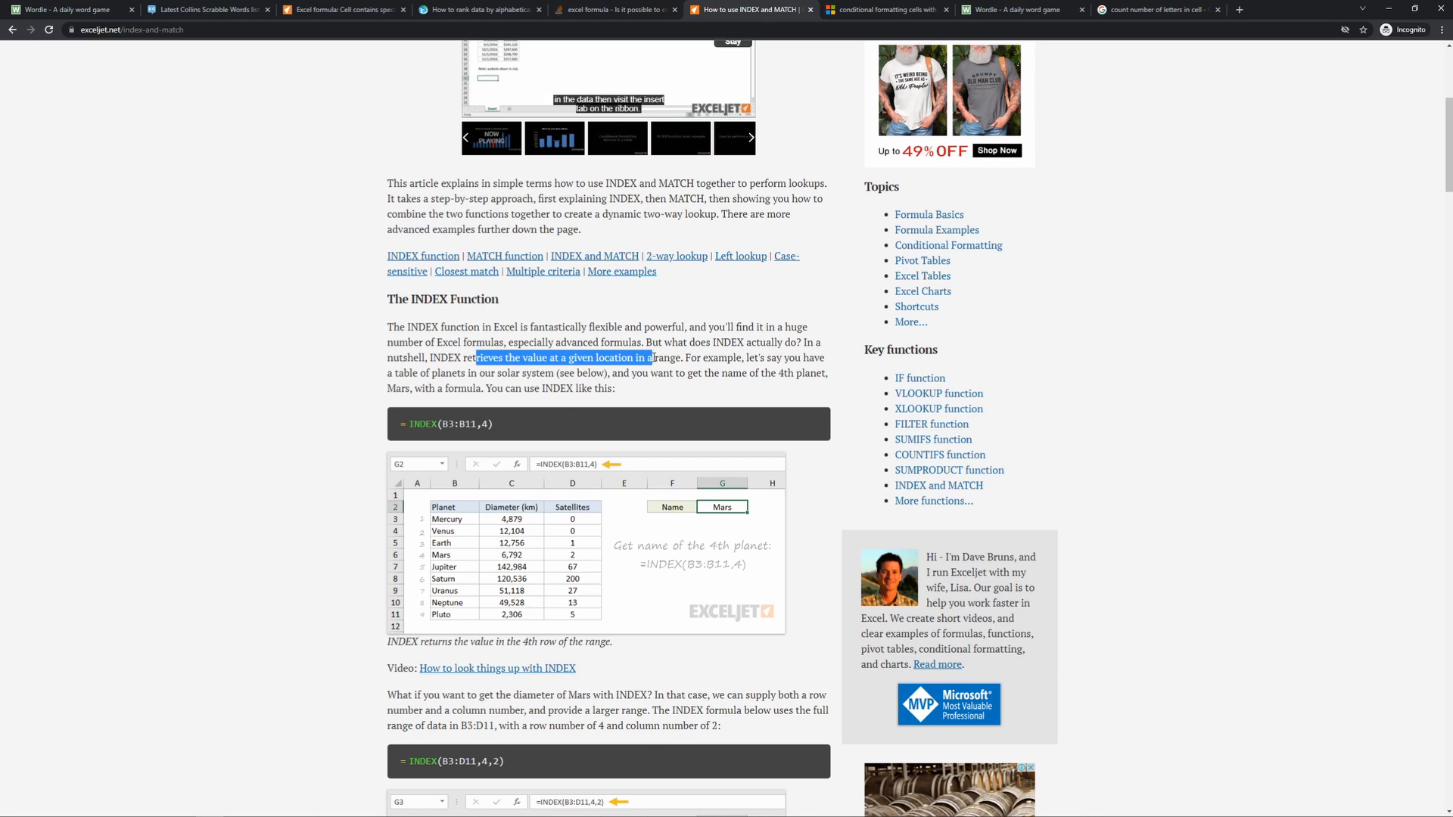
scroll(658, 406, down, 10)
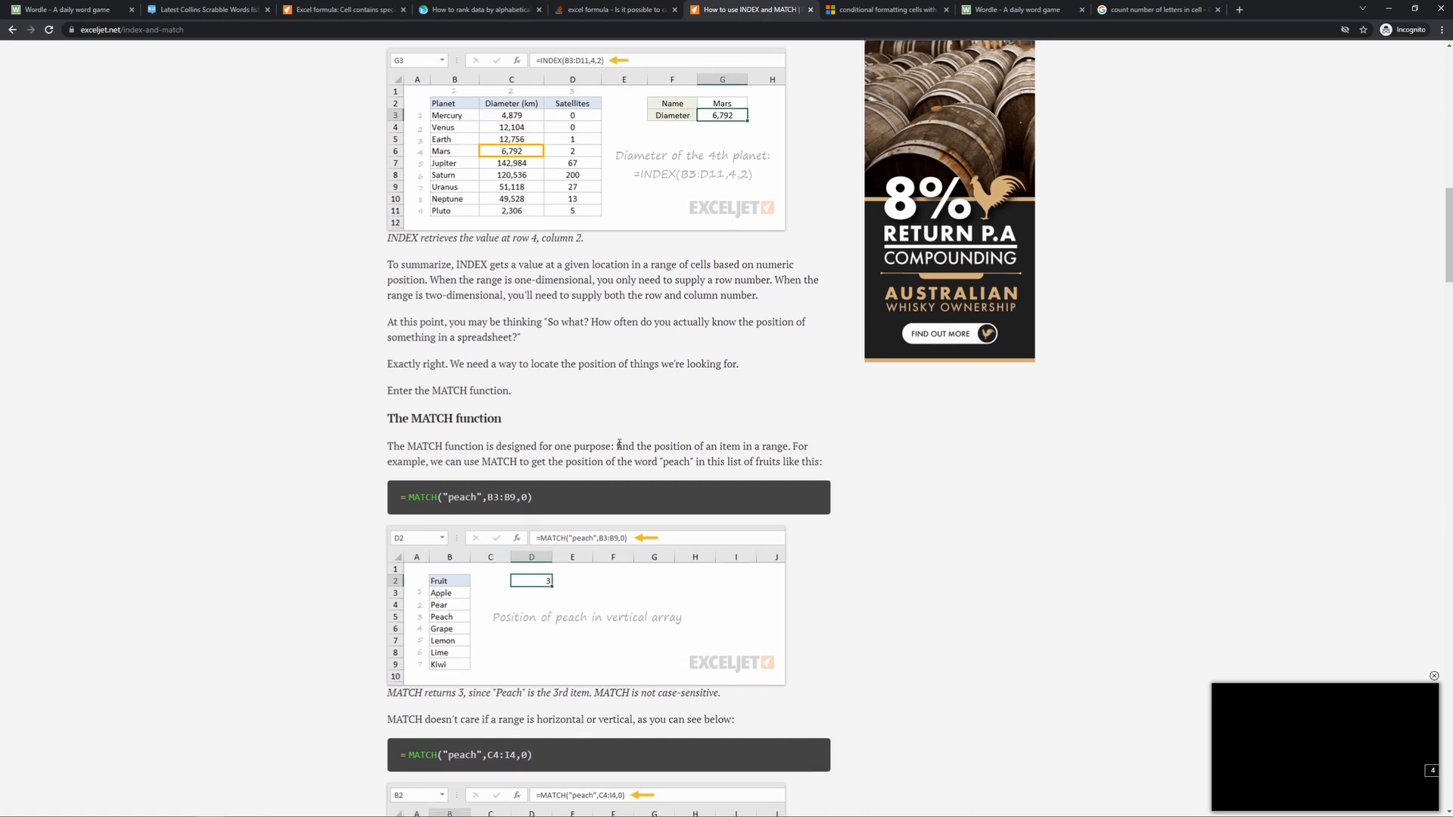
scroll(619, 444, down, 2)
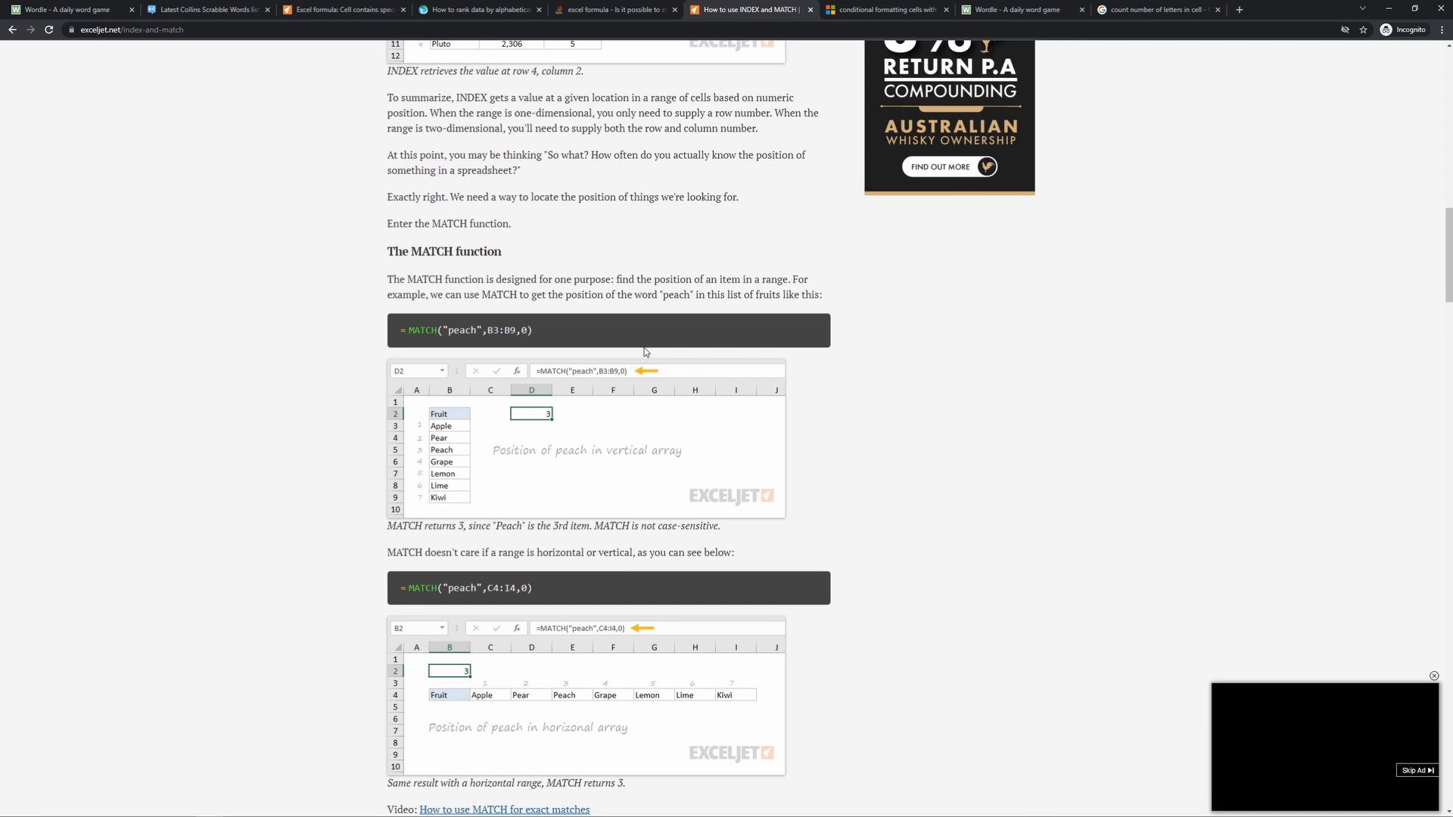
- Copy the example formula =INDEX(C3:E11,MATCH(H2,B3:B11,0),2) from the Exceljet article and switch back to the Wordle v2 workbook in Excel
scroll(470, 738, down, 10)
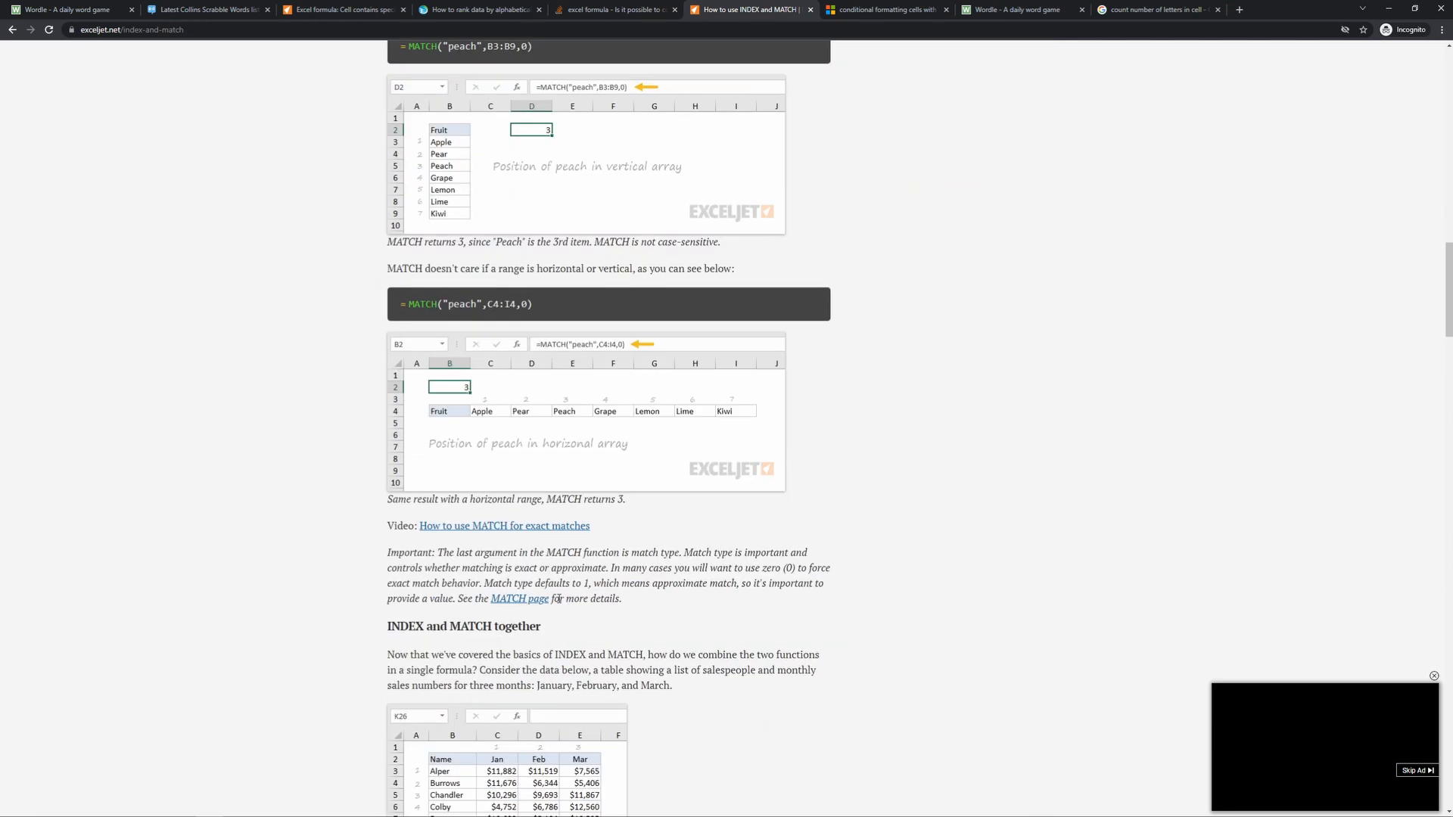
scroll(559, 599, down, 4)
drag(614, 473, 399, 468)
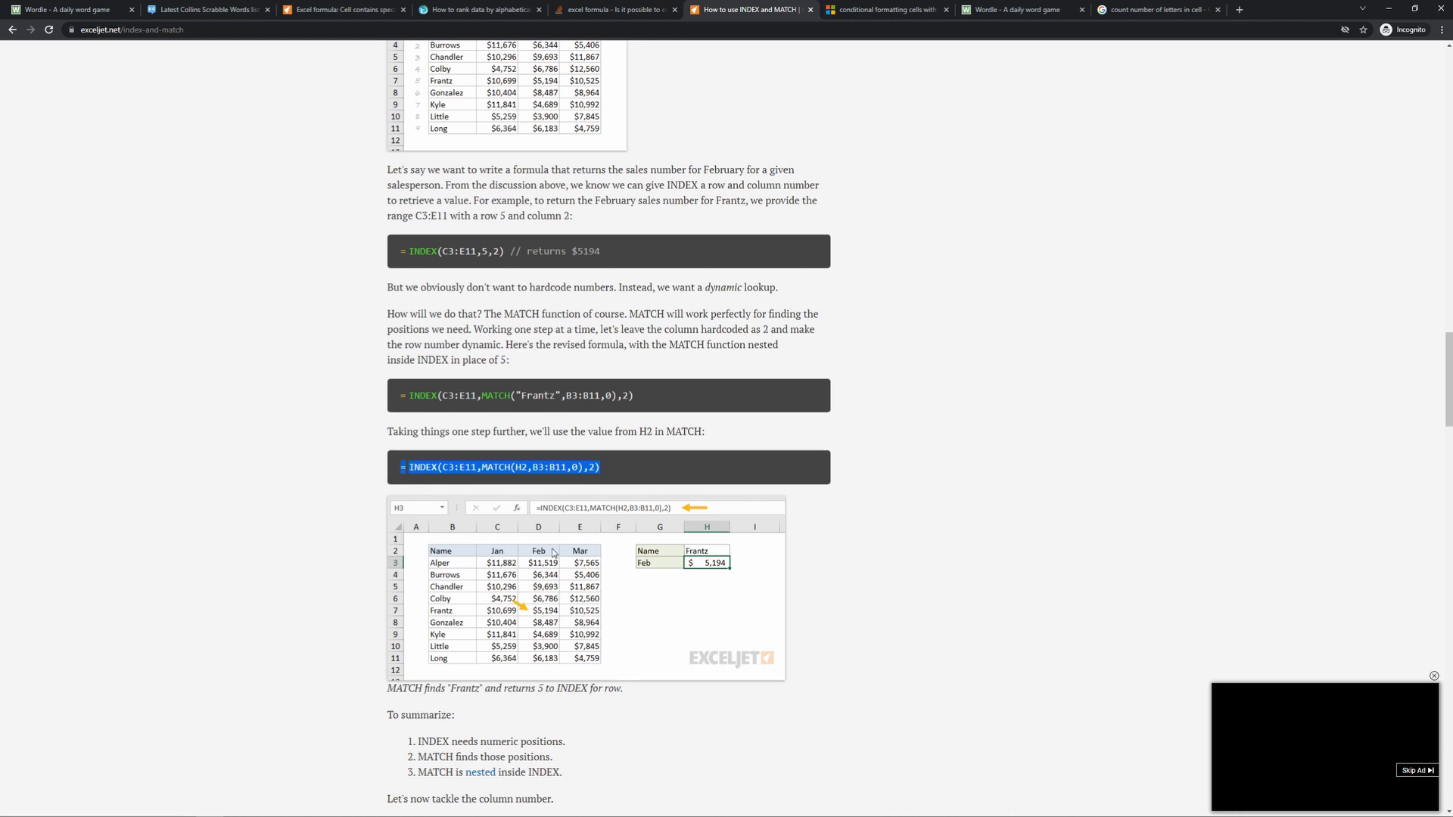
mouse_move(378, 816)
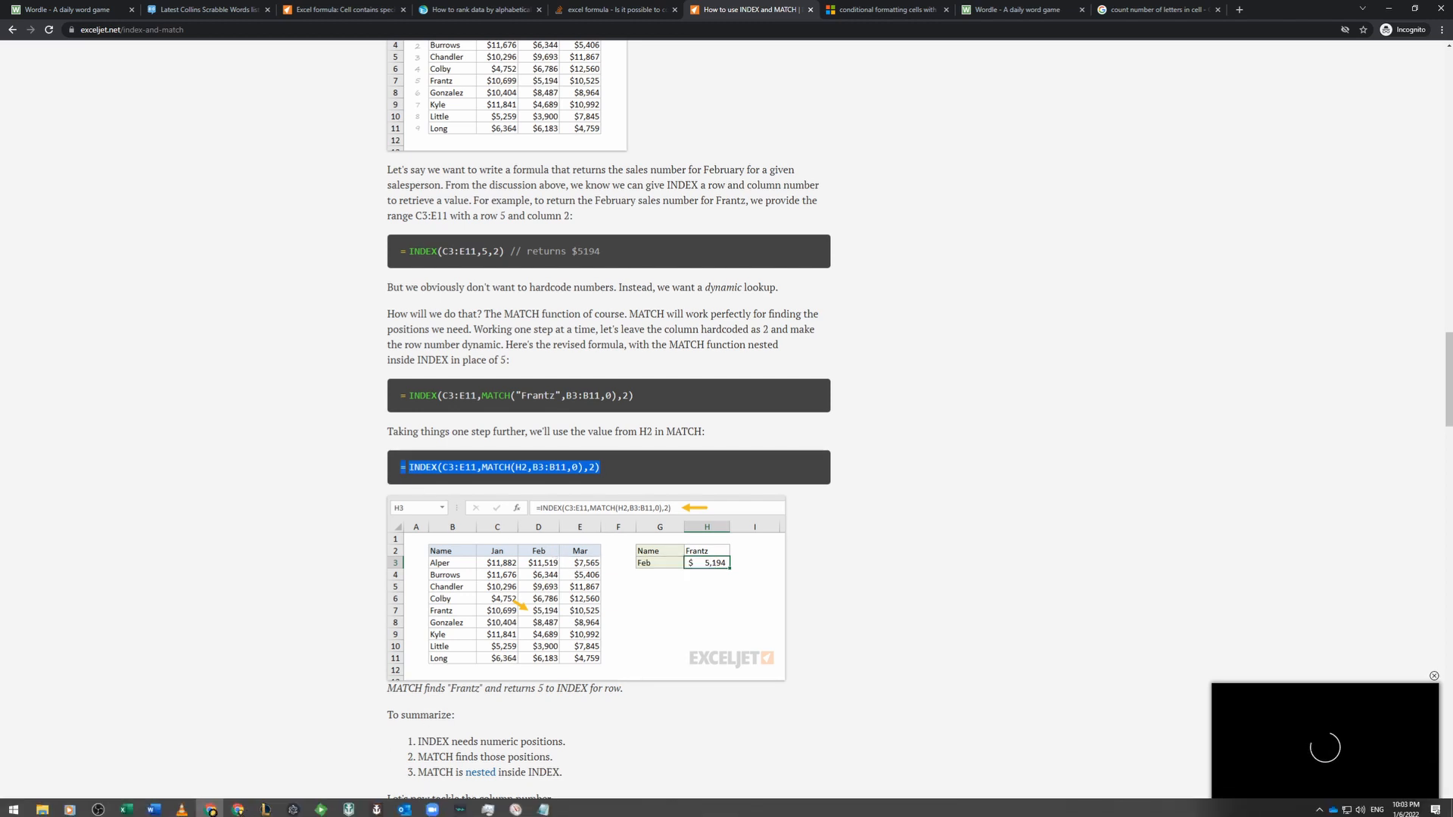
click(127, 810)
click(185, 766)
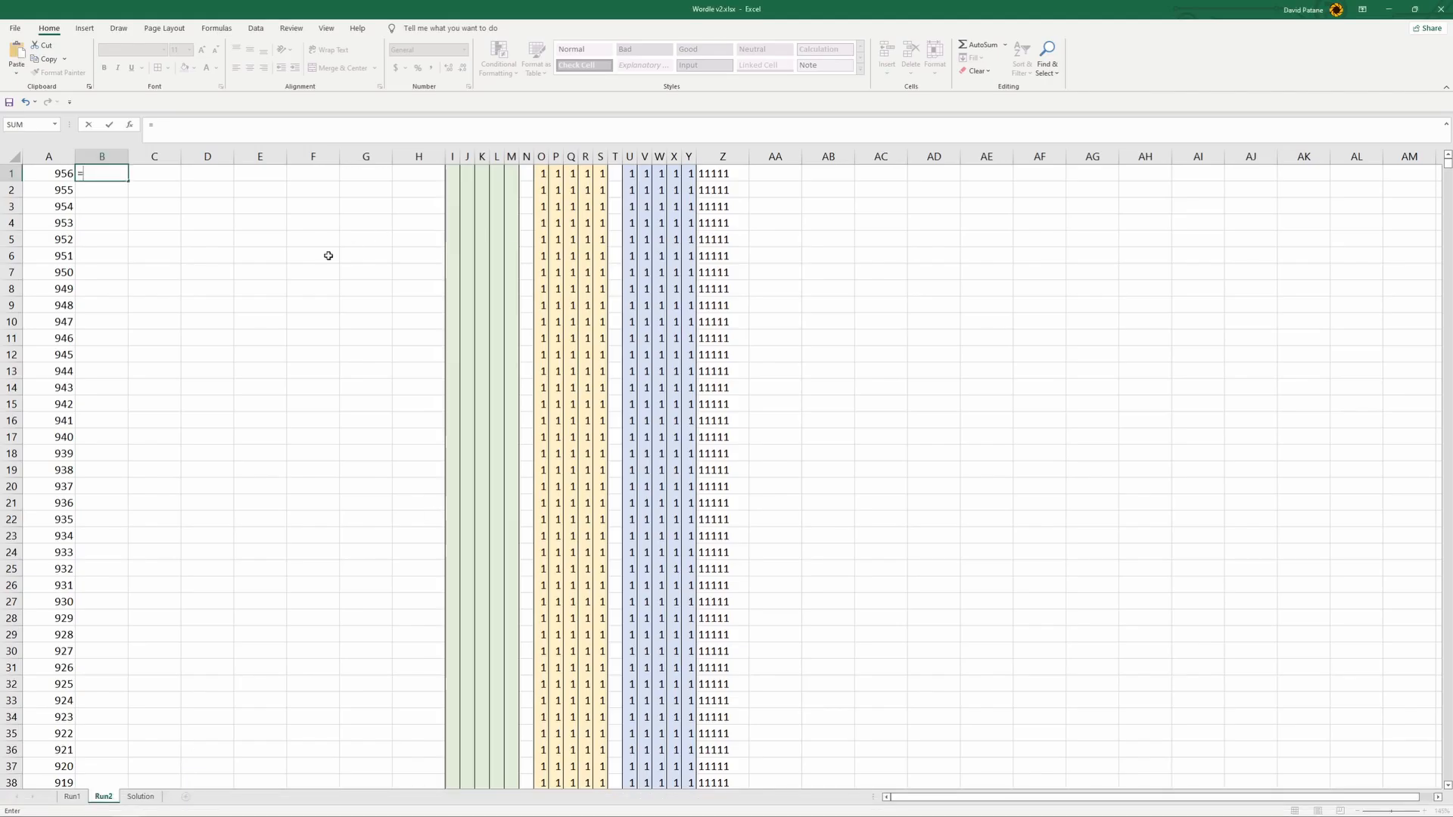
- Discard the unfinished entry in B1 of Run2 and paste the copied INDEX and MATCH formula into that cell
click(162, 207)
key(Escape)
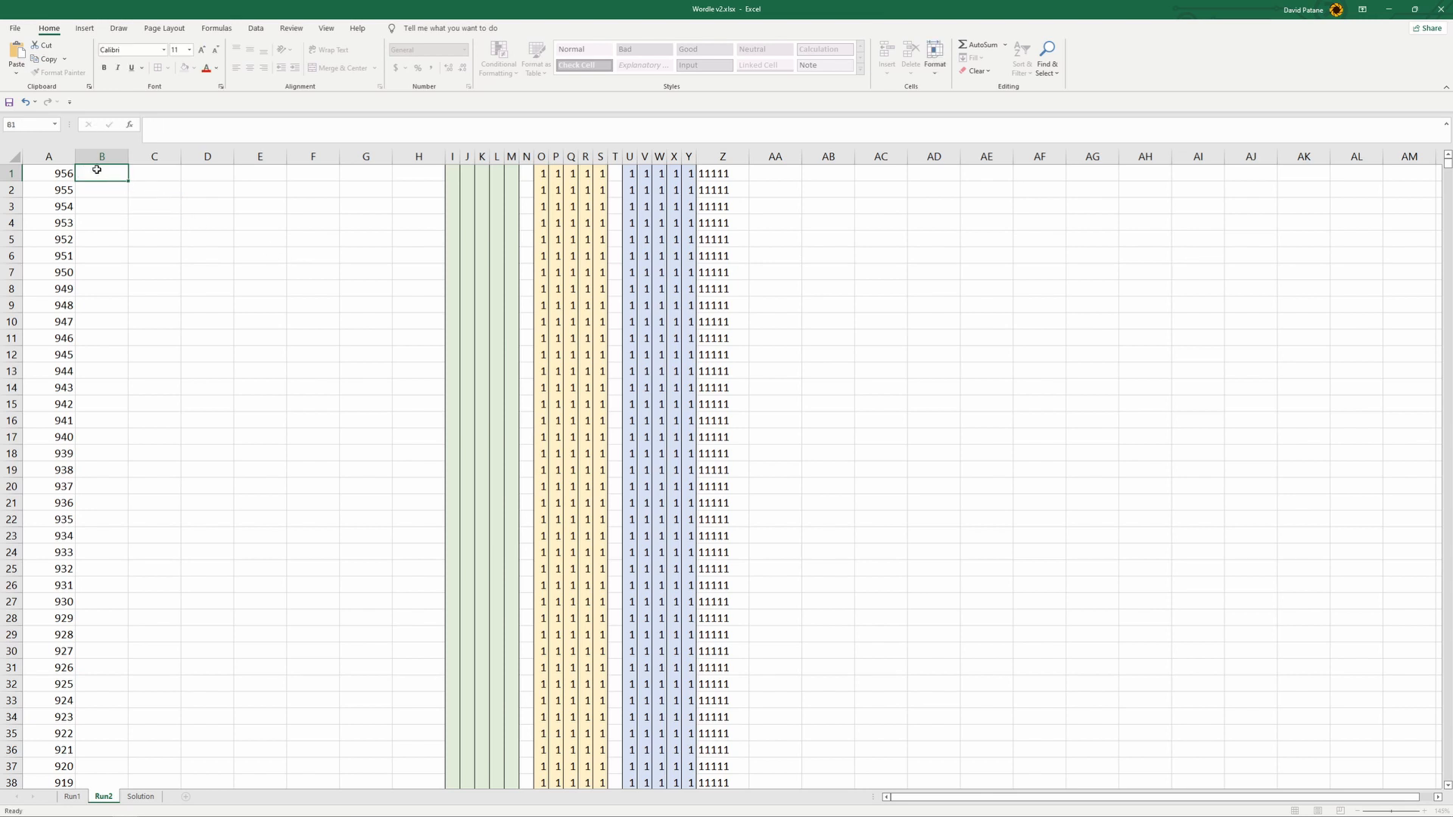
click(181, 124)
text(=INDEX(C3:E11,MATCH(H2,B3:B11,0),2))
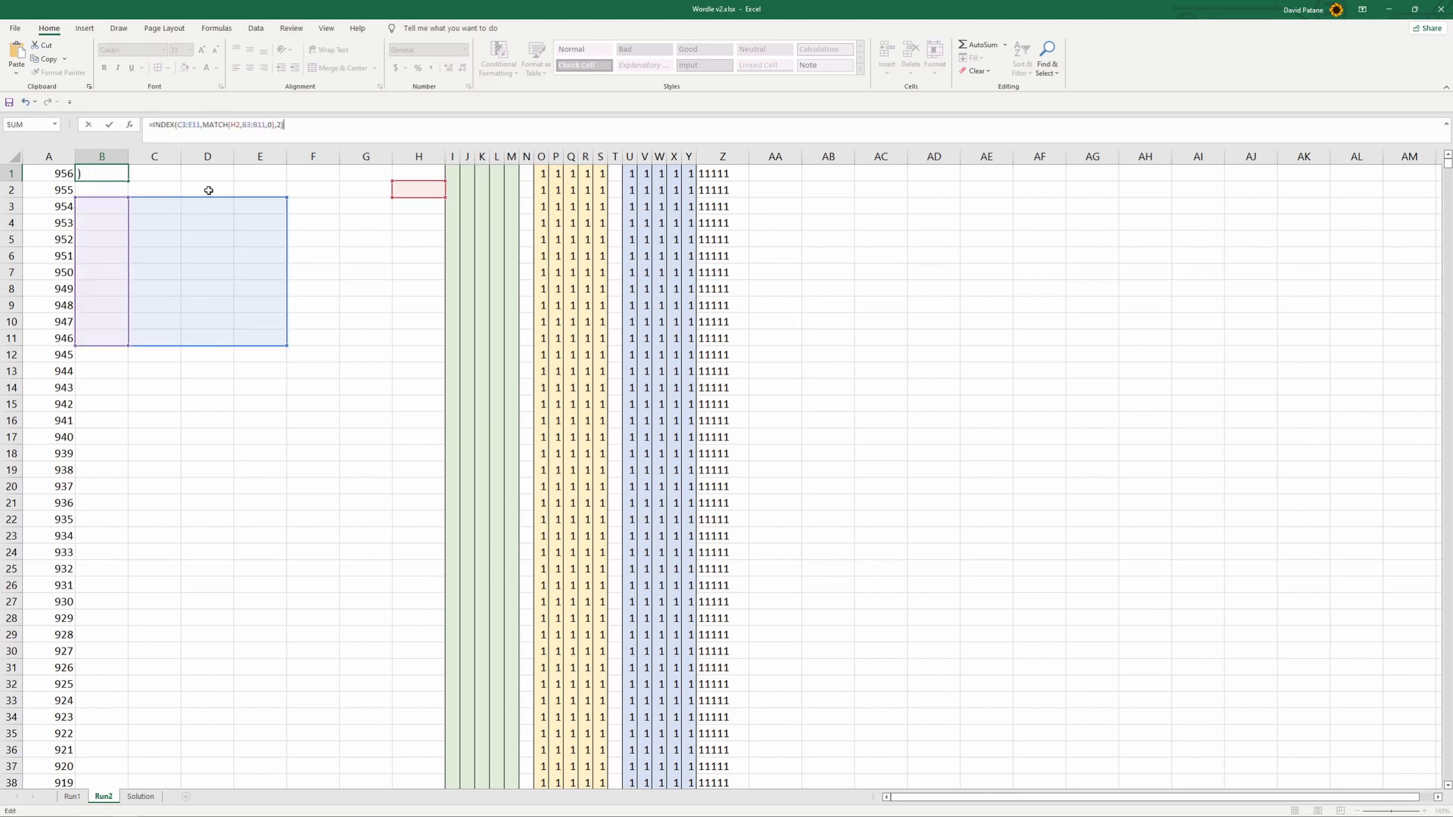
- Remove the sample INDEX array C3:E11 from the B1 formula and replace the MATCH lookup value with A1
drag(178, 124, 202, 125)
key(BackSpace)
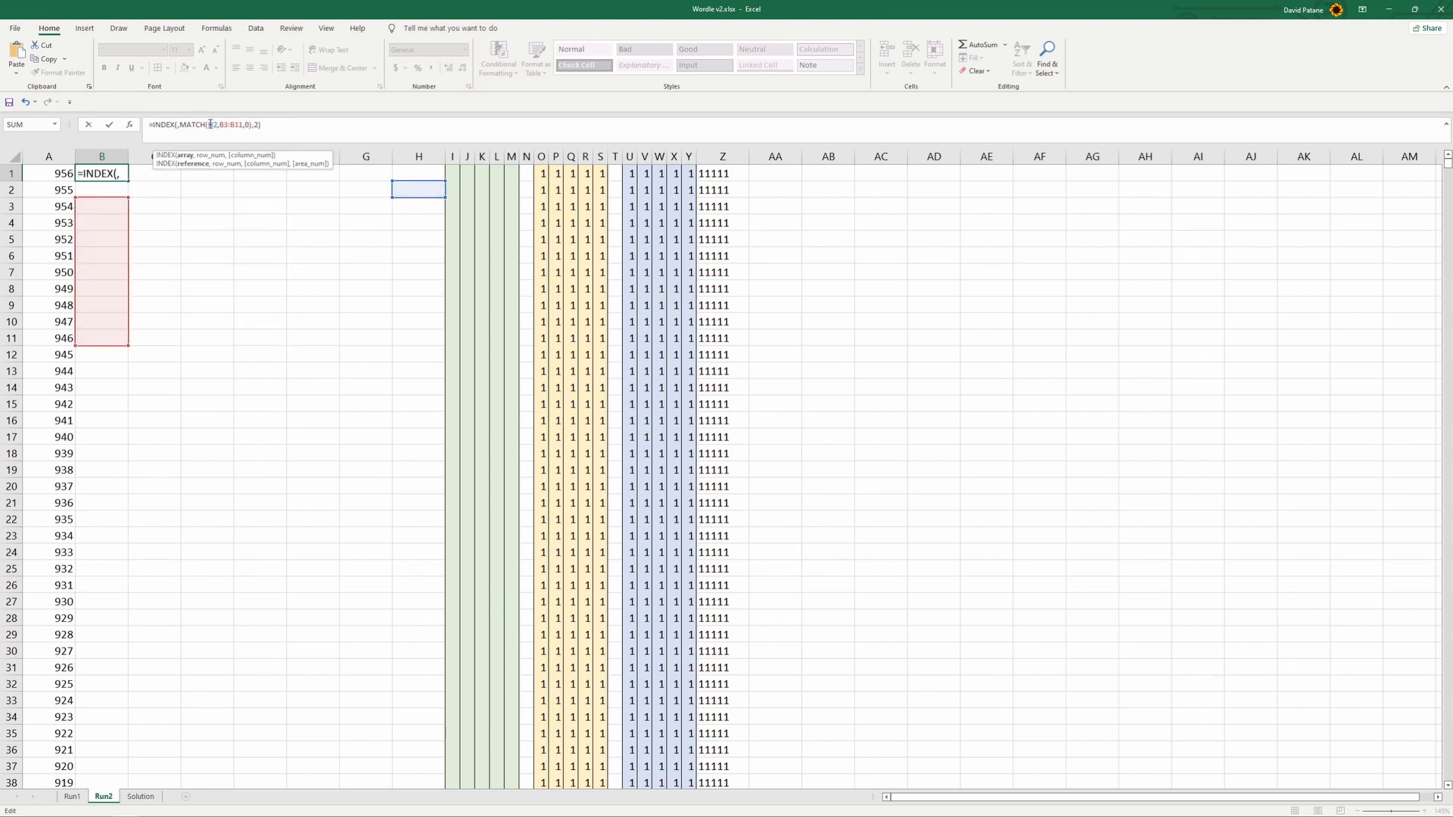
drag(209, 124, 218, 125)
key(BackSpace)
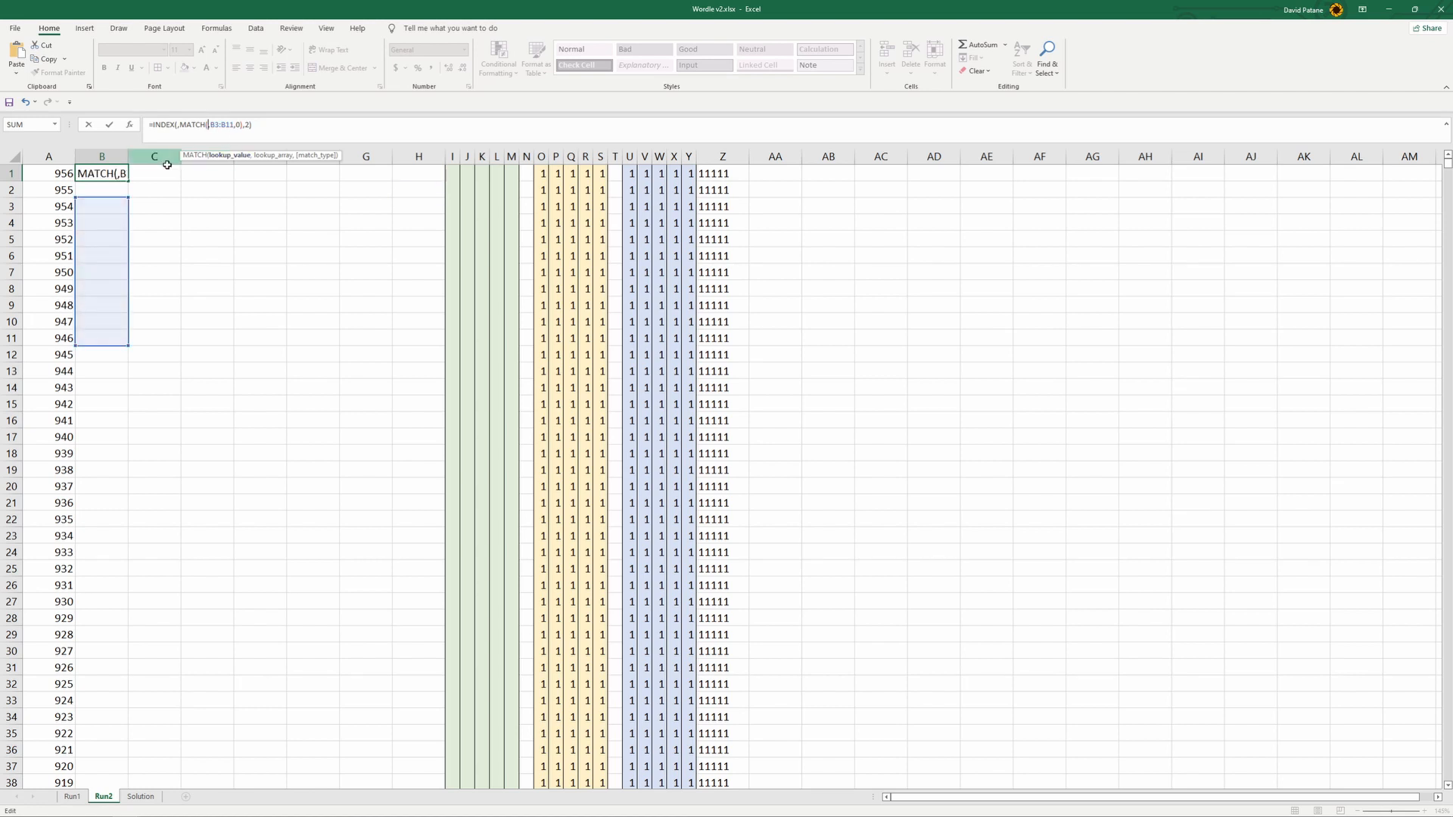
click(60, 173)
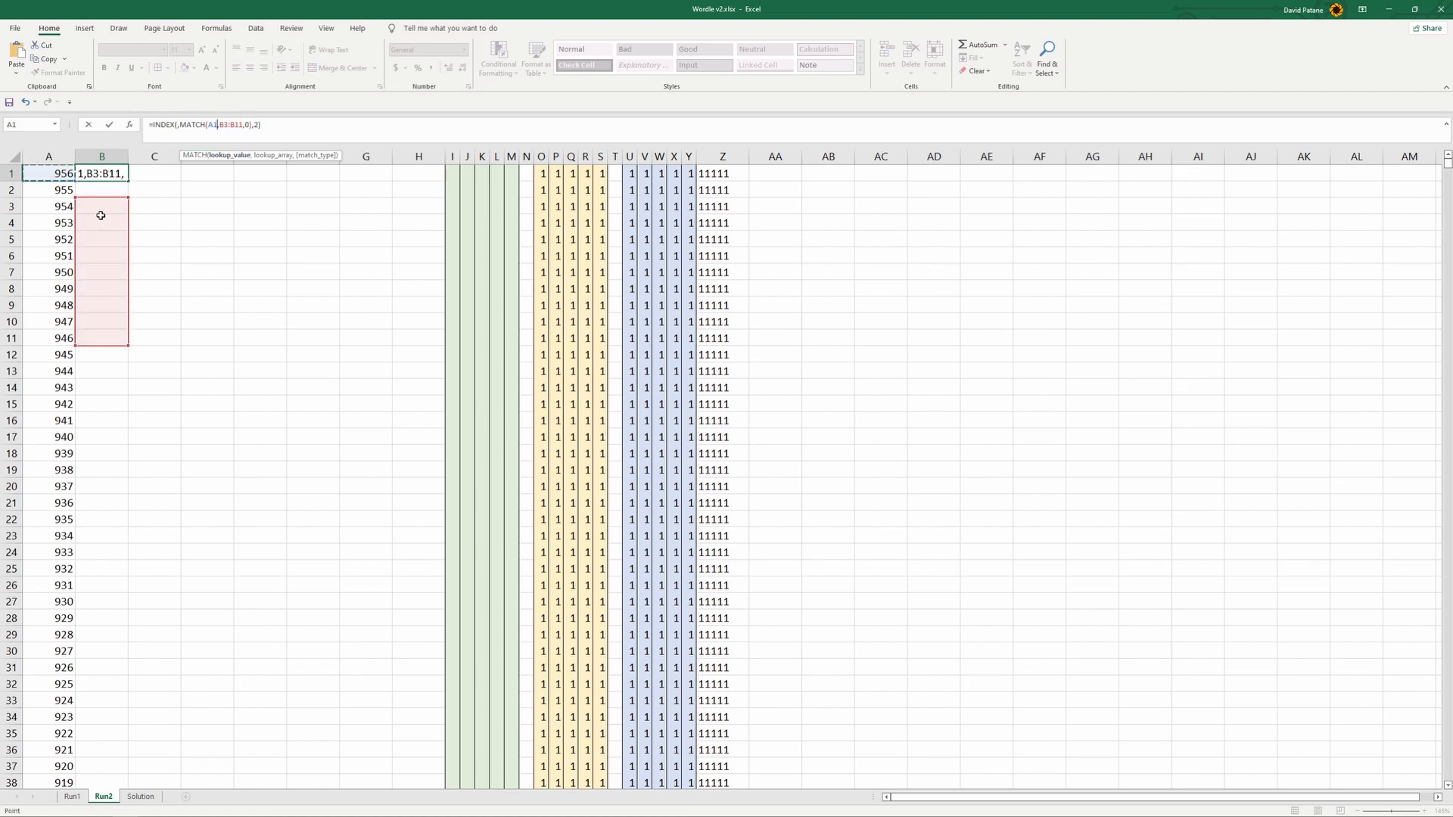
- Replace the MATCH lookup array B3:B11 with the whole column AC of the Run1 sheet
drag(218, 125, 240, 126)
key(BackSpace)
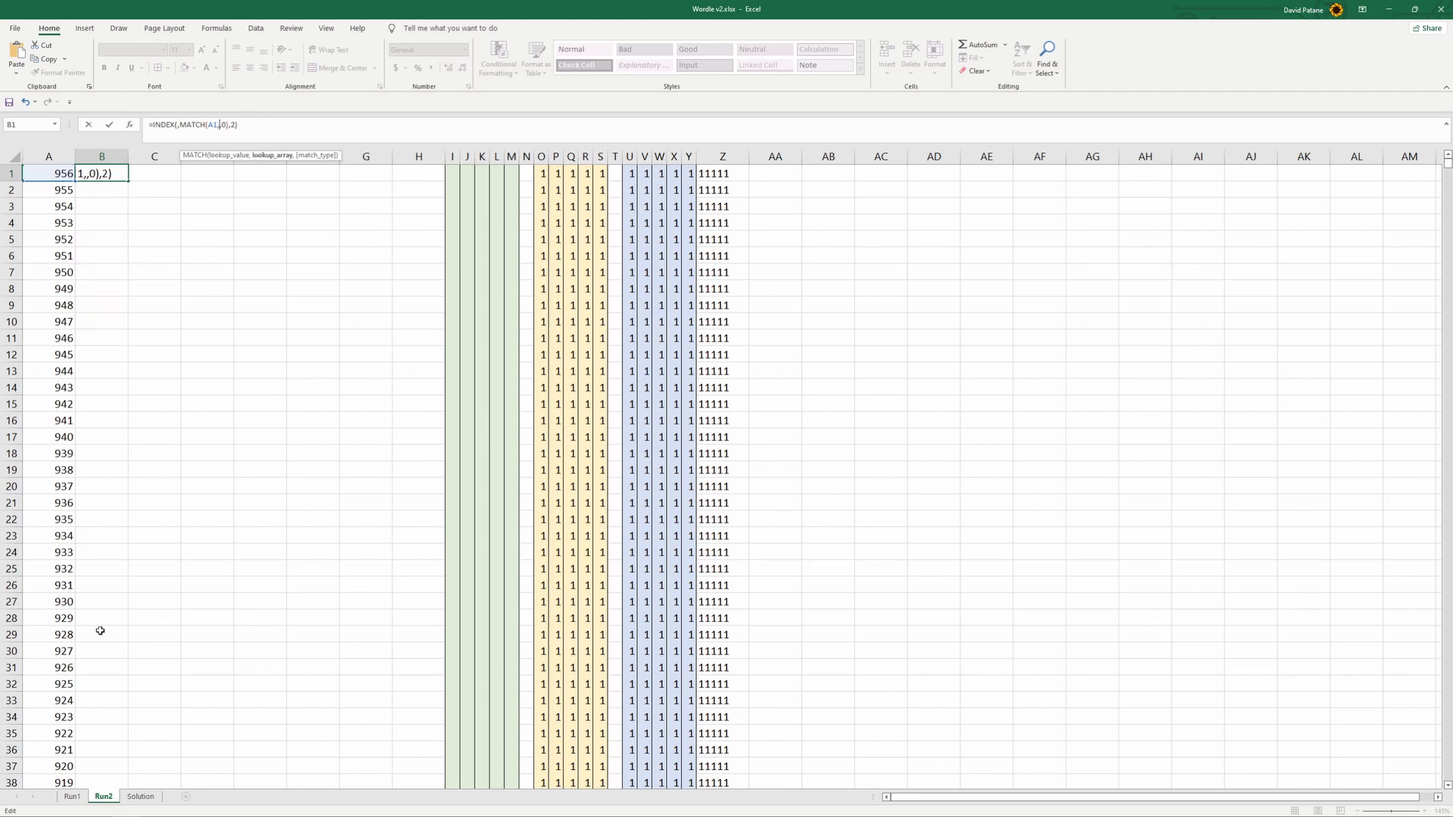
click(71, 794)
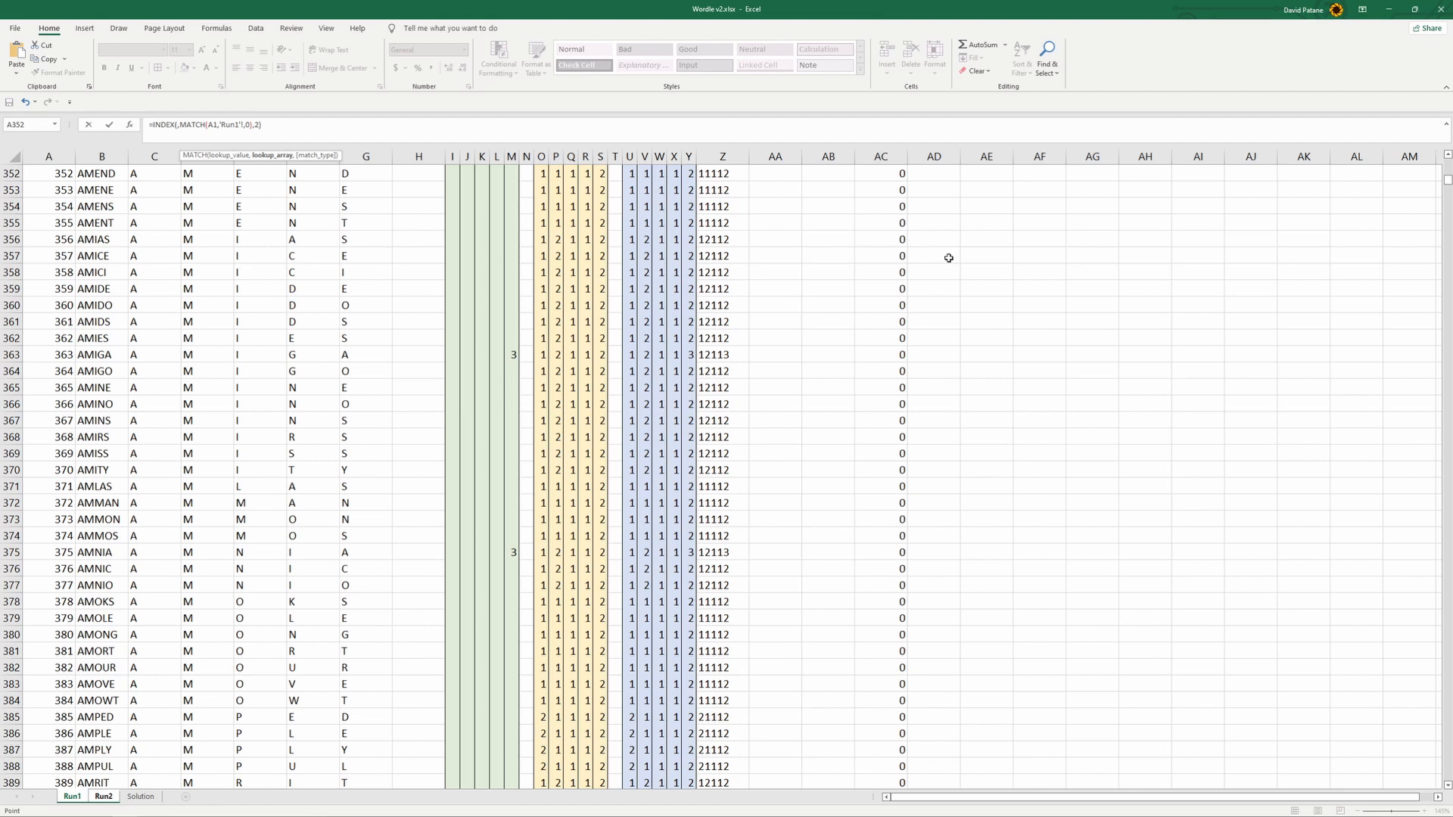
click(897, 154)
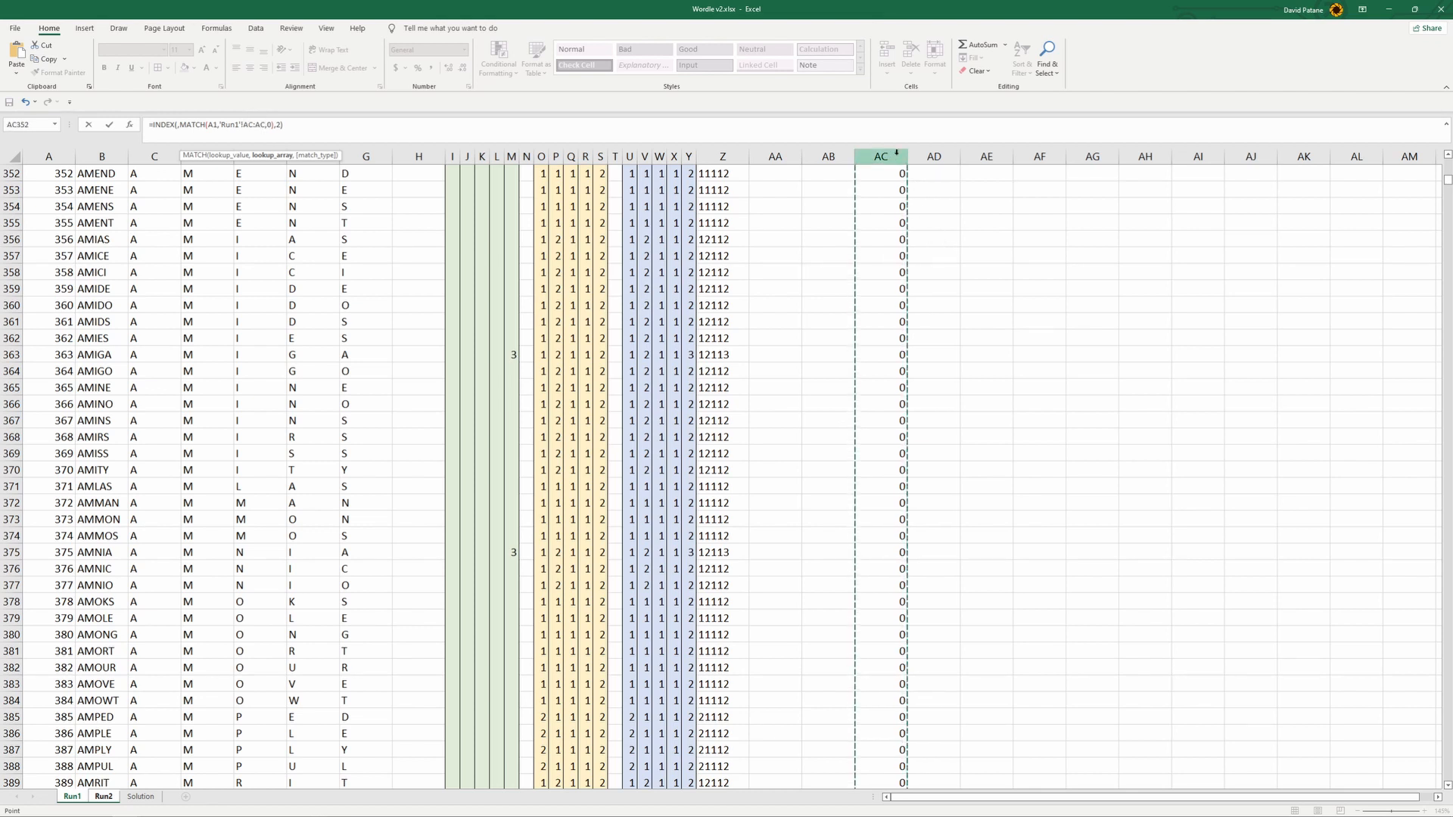
- Set the INDEX array to the whole column B of Run1 and enter the formula
click(178, 124)
click(98, 156)
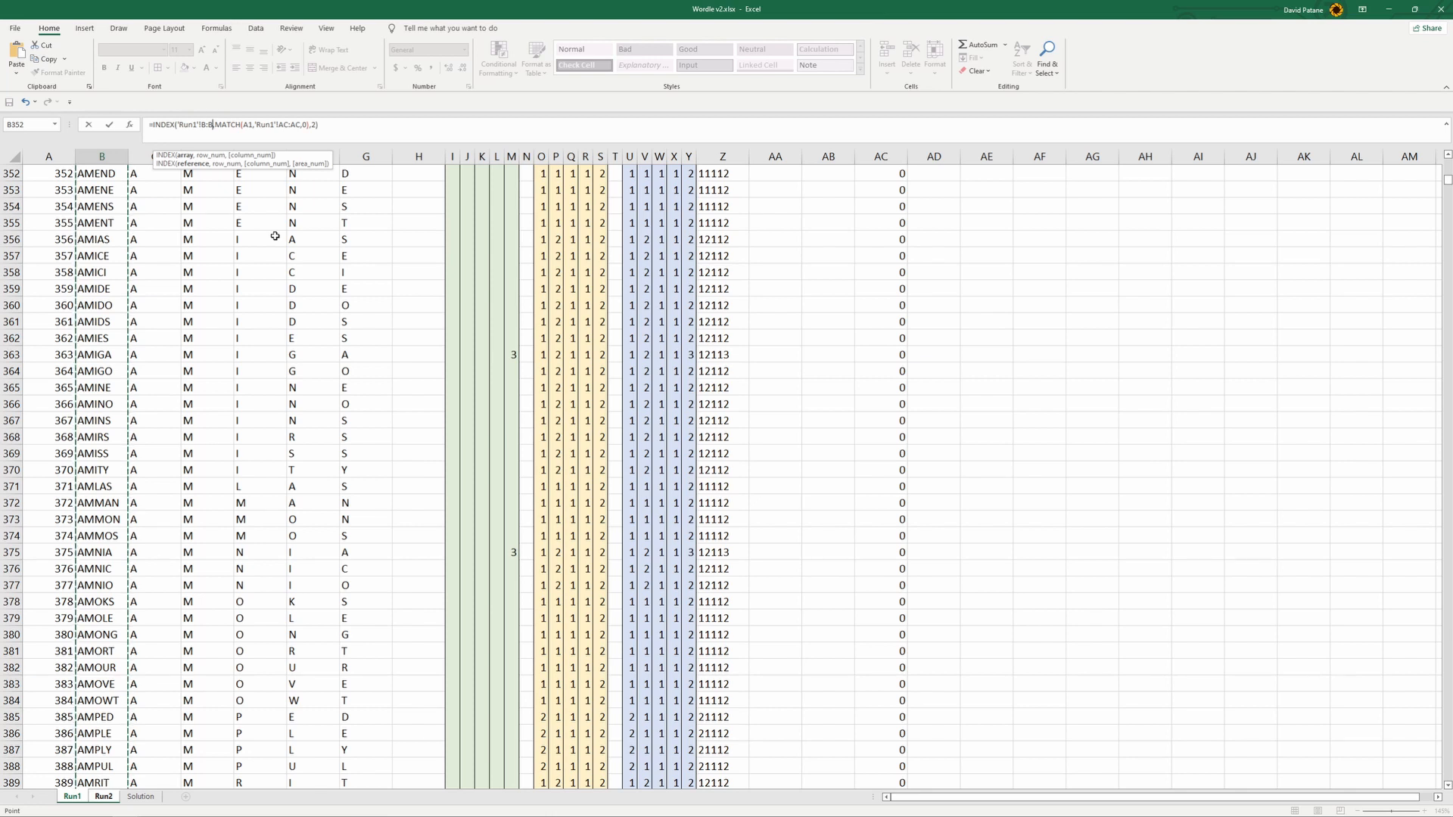
key(Return)
- Set both the MATCH type and the INDEX column number in the B1 formula to 1
click(134, 195)
click(102, 173)
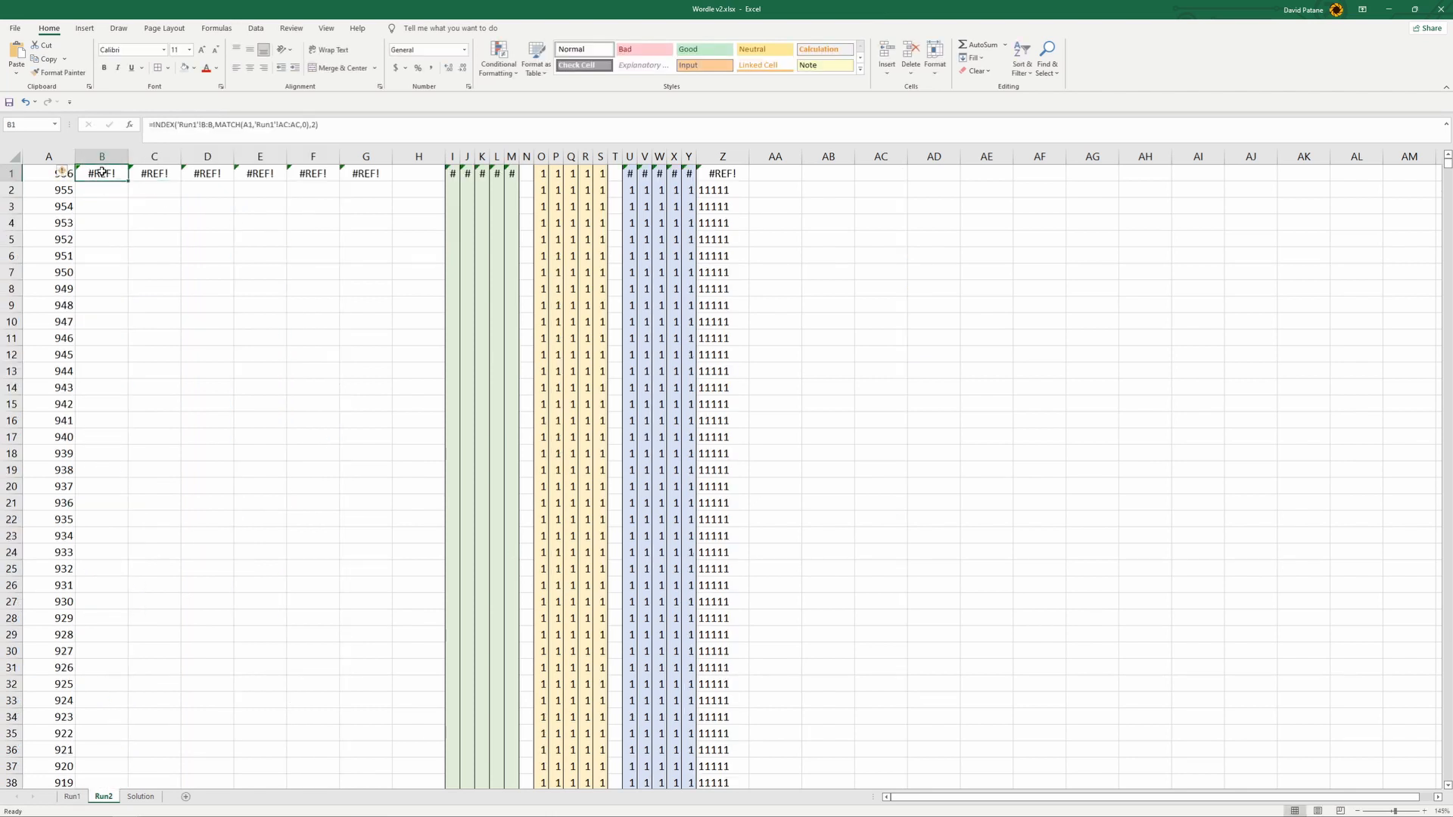
click(303, 124)
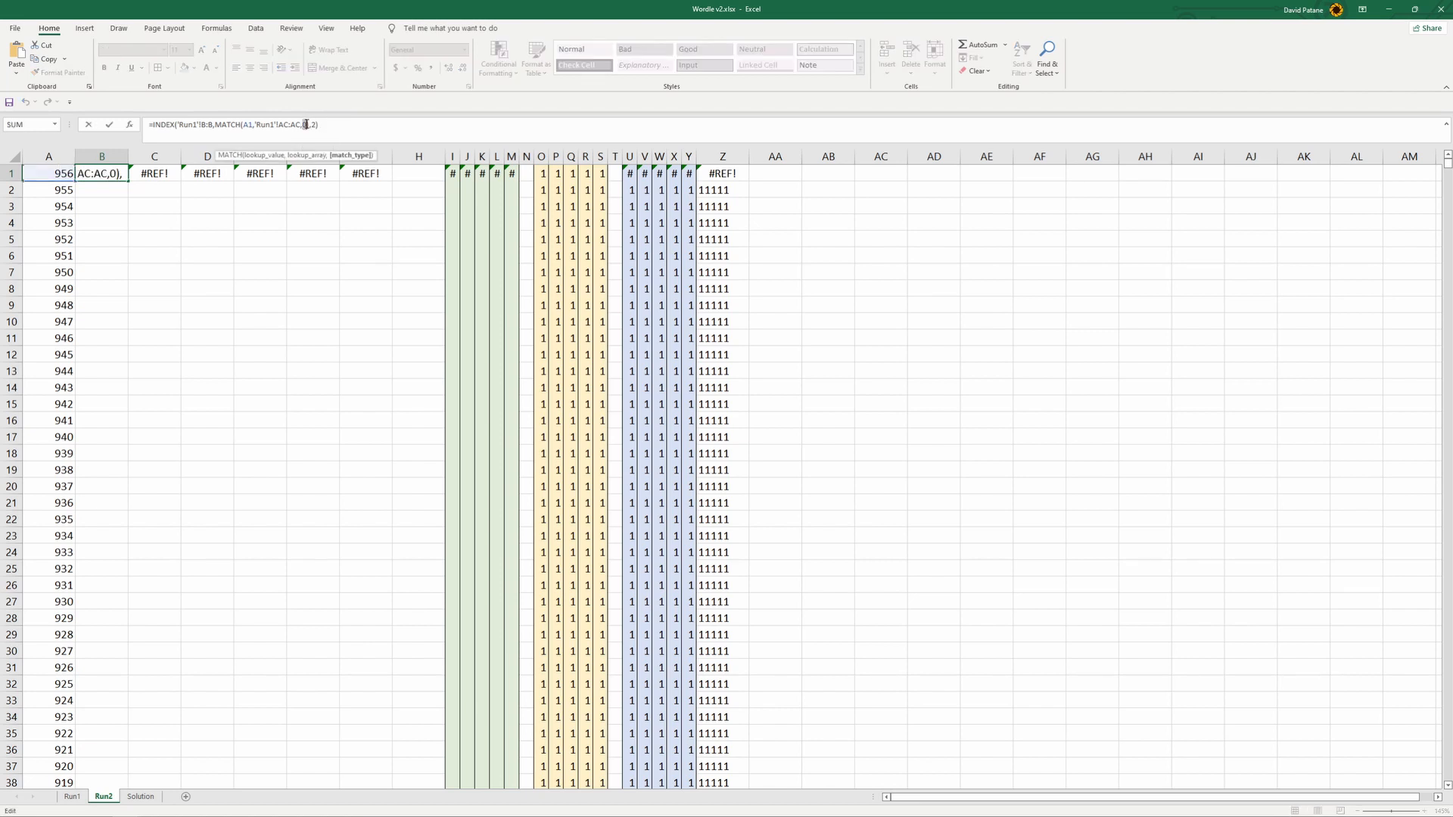
text(1)
key(Return)
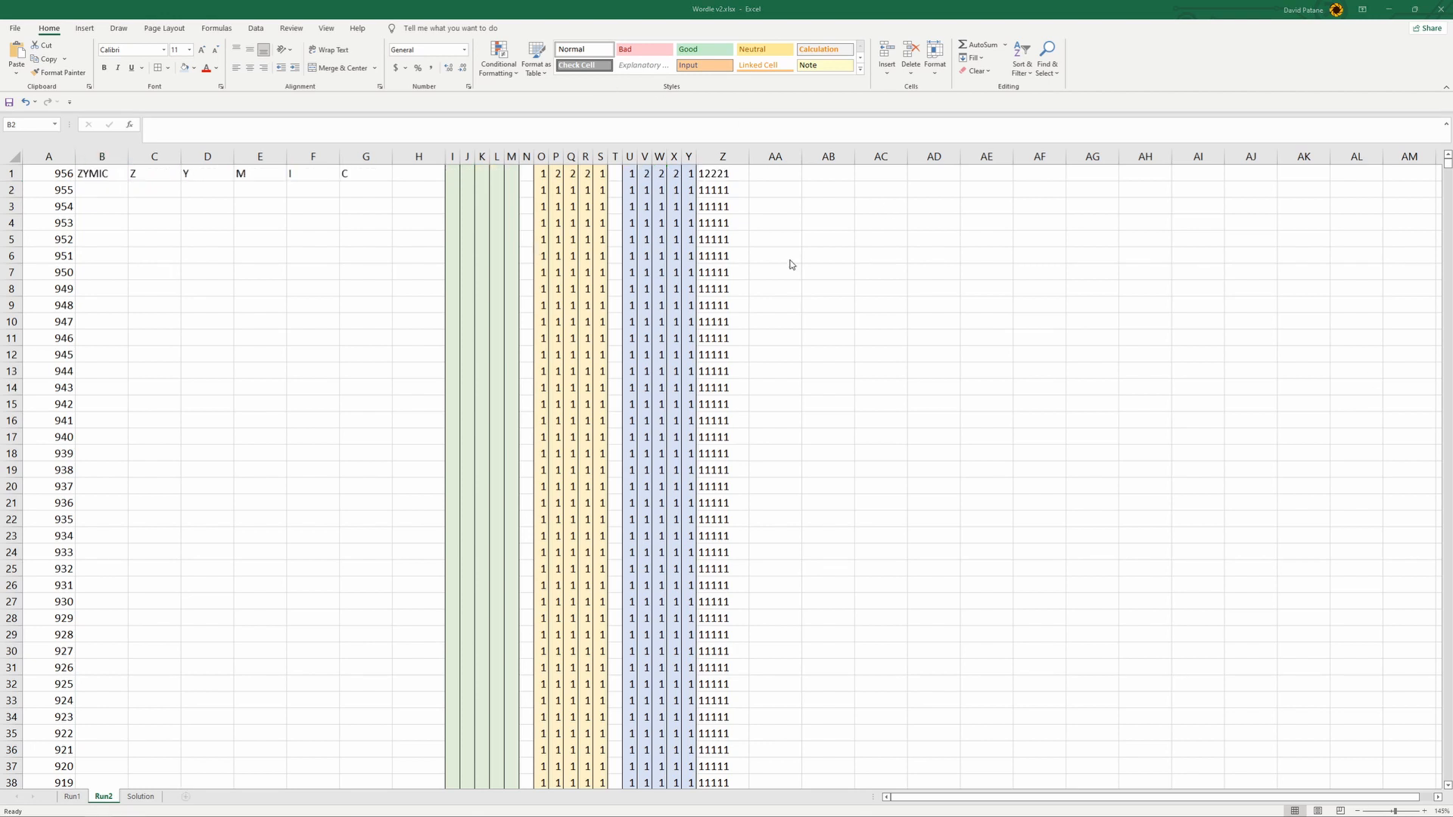
- Recheck the example formula in the browser article, return to Excel, and examine each argument of the B1 formula
click(211, 811)
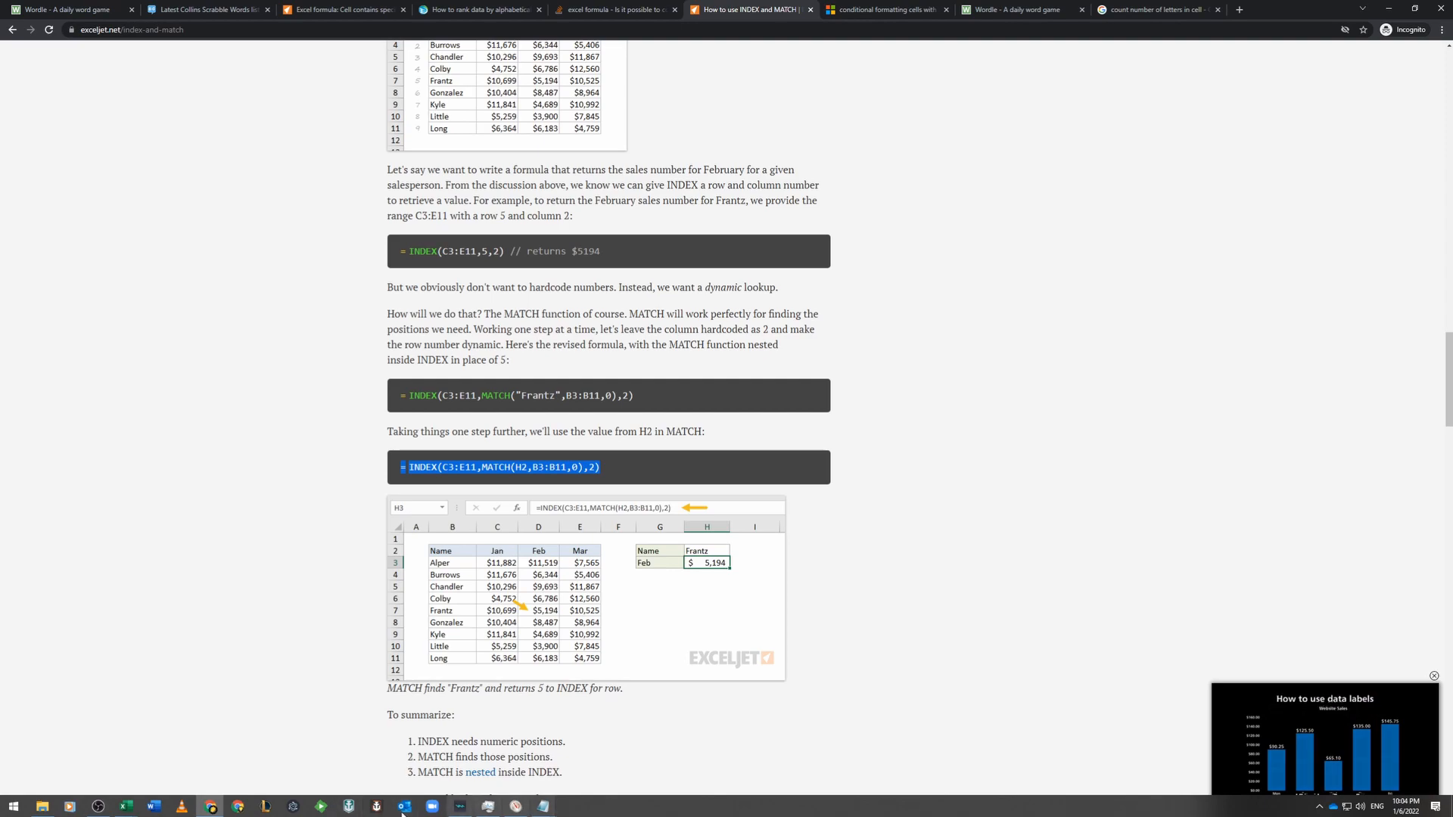
mouse_move(125, 806)
click(209, 749)
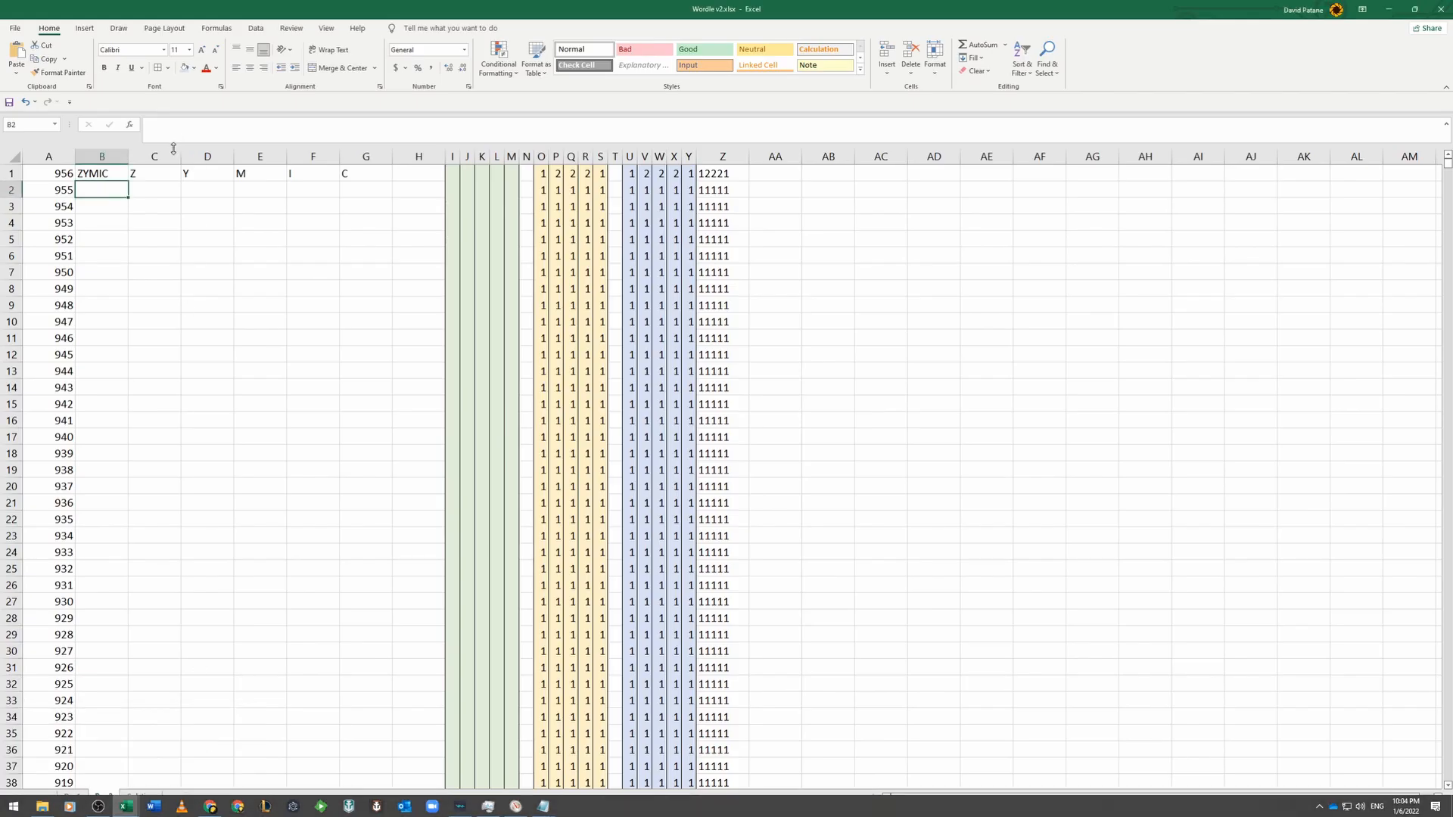
click(306, 124)
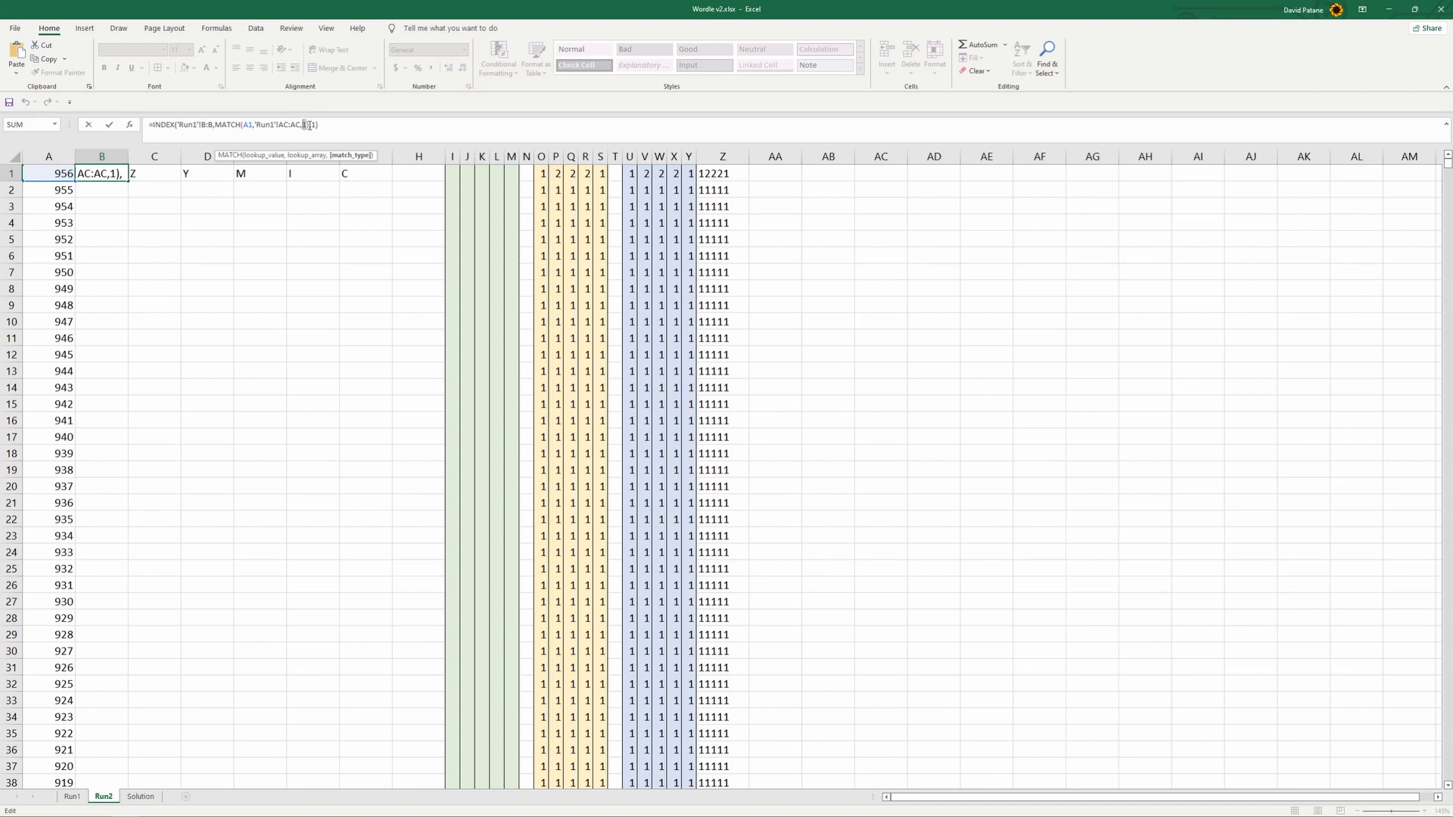
drag(317, 124, 316, 130)
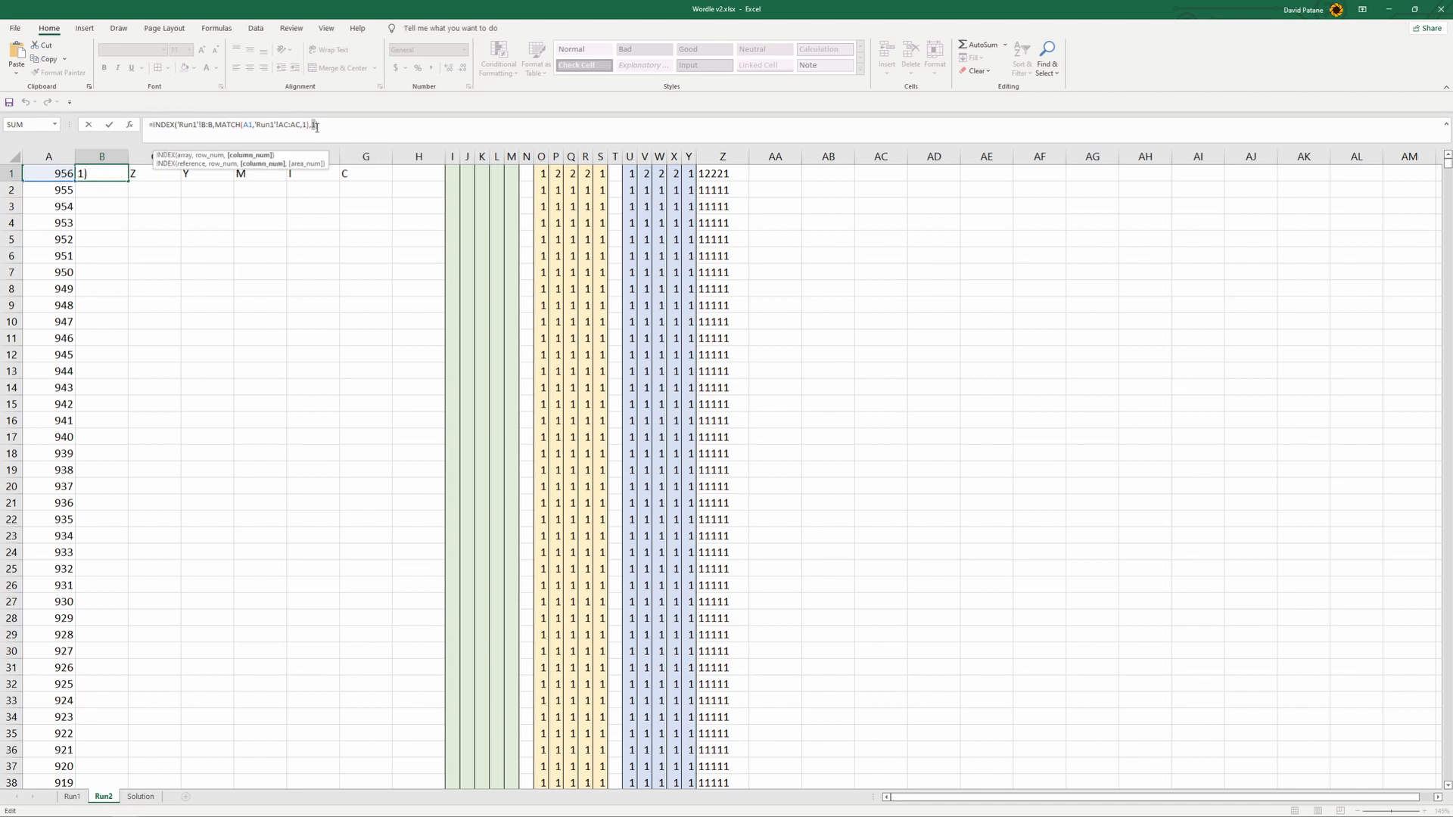
click(349, 128)
click(296, 125)
click(237, 130)
double_click(247, 125)
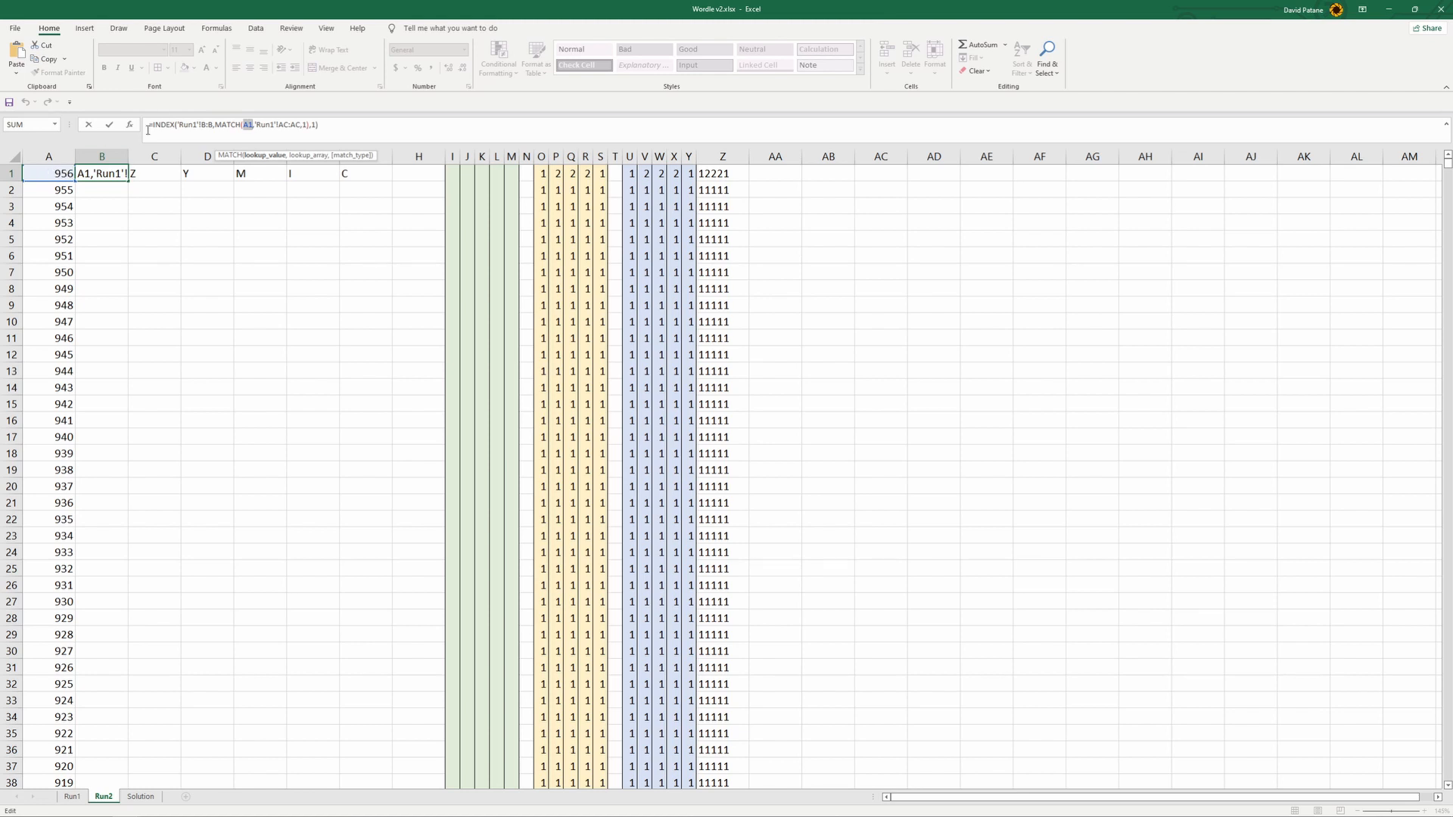
click(208, 130)
click(231, 242)
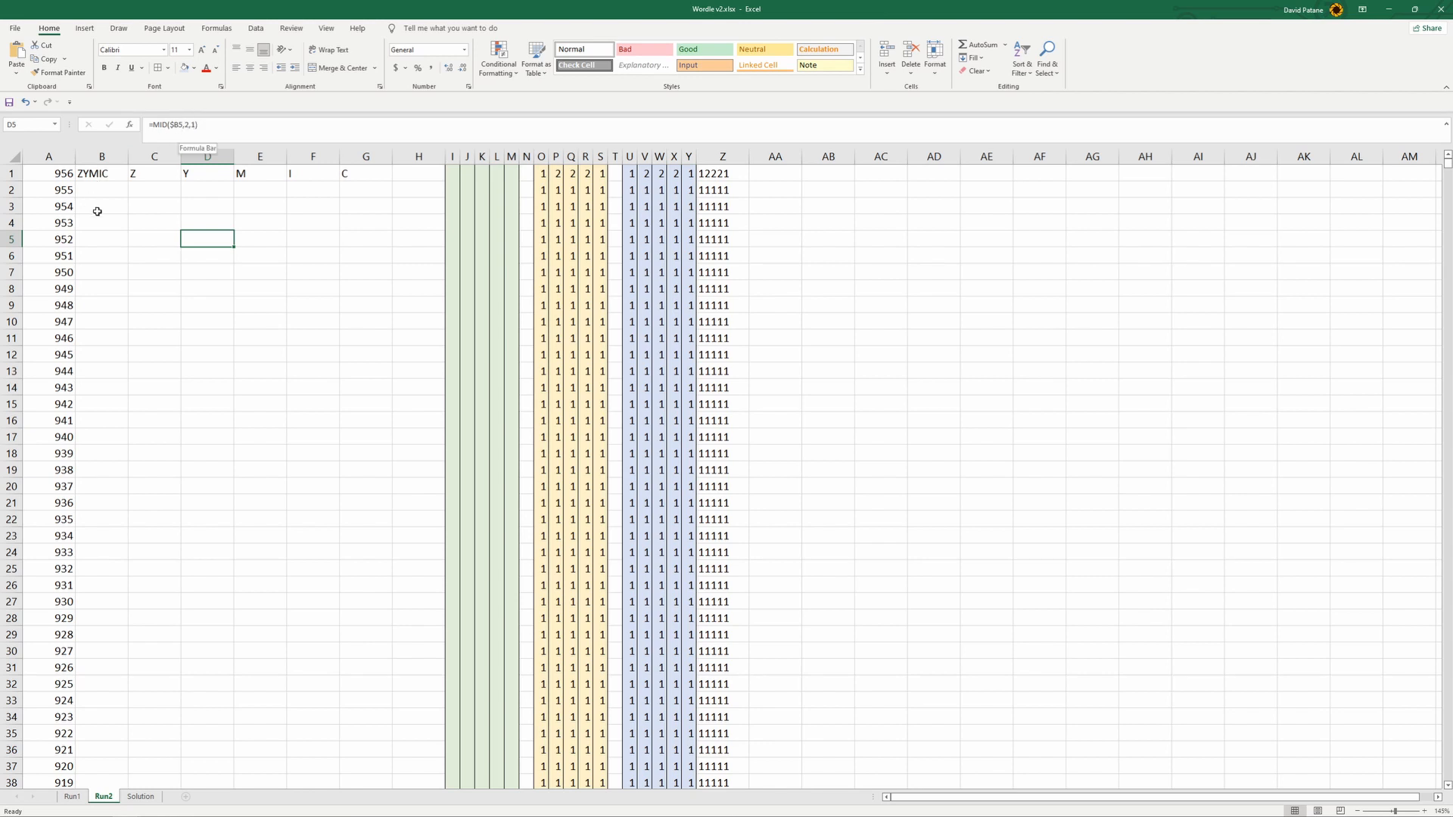
- Check the Run1 lookup reference in B1 and examine the Run1 words and column AC ranks down to row 12971
click(109, 173)
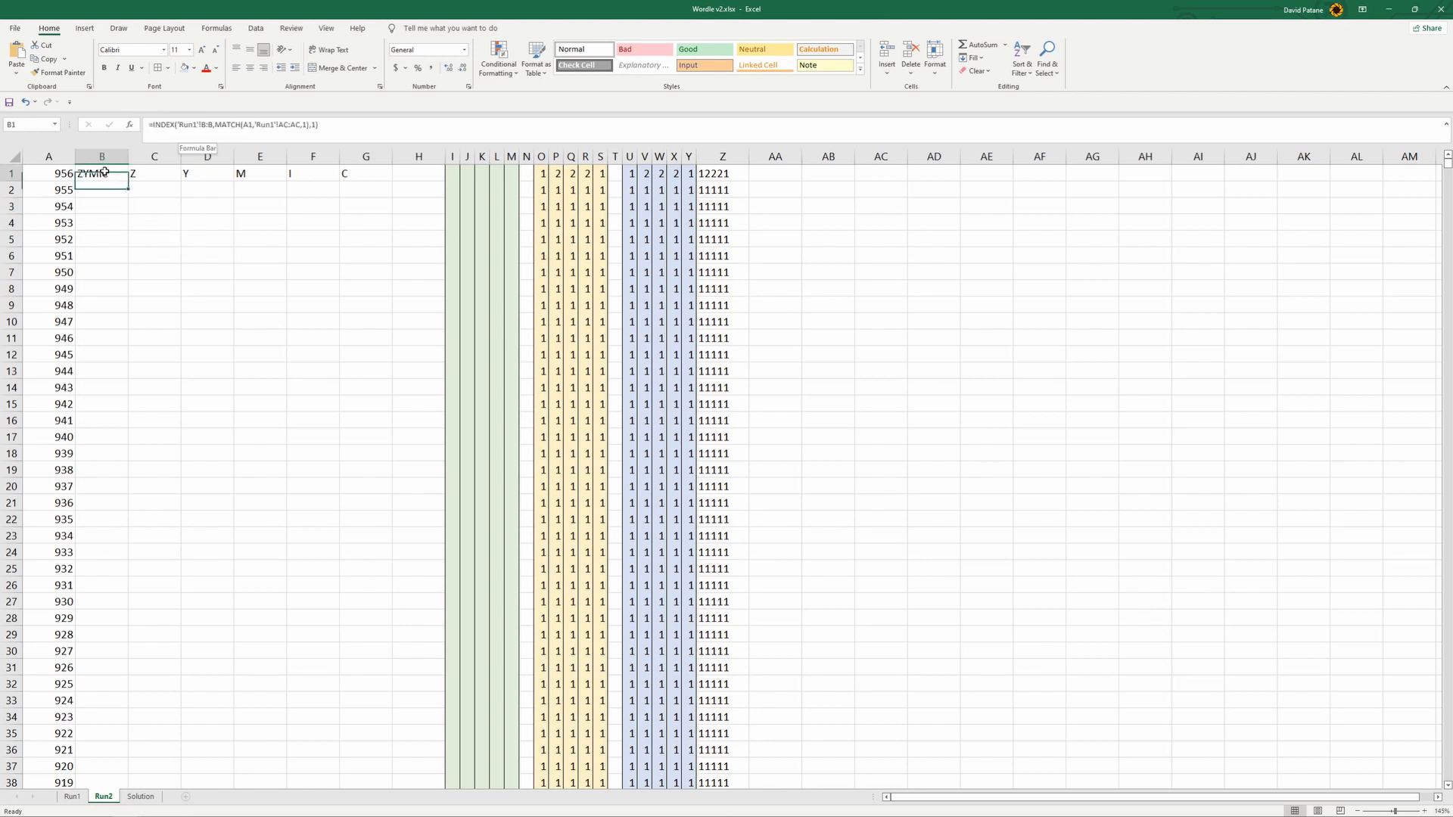
click(259, 123)
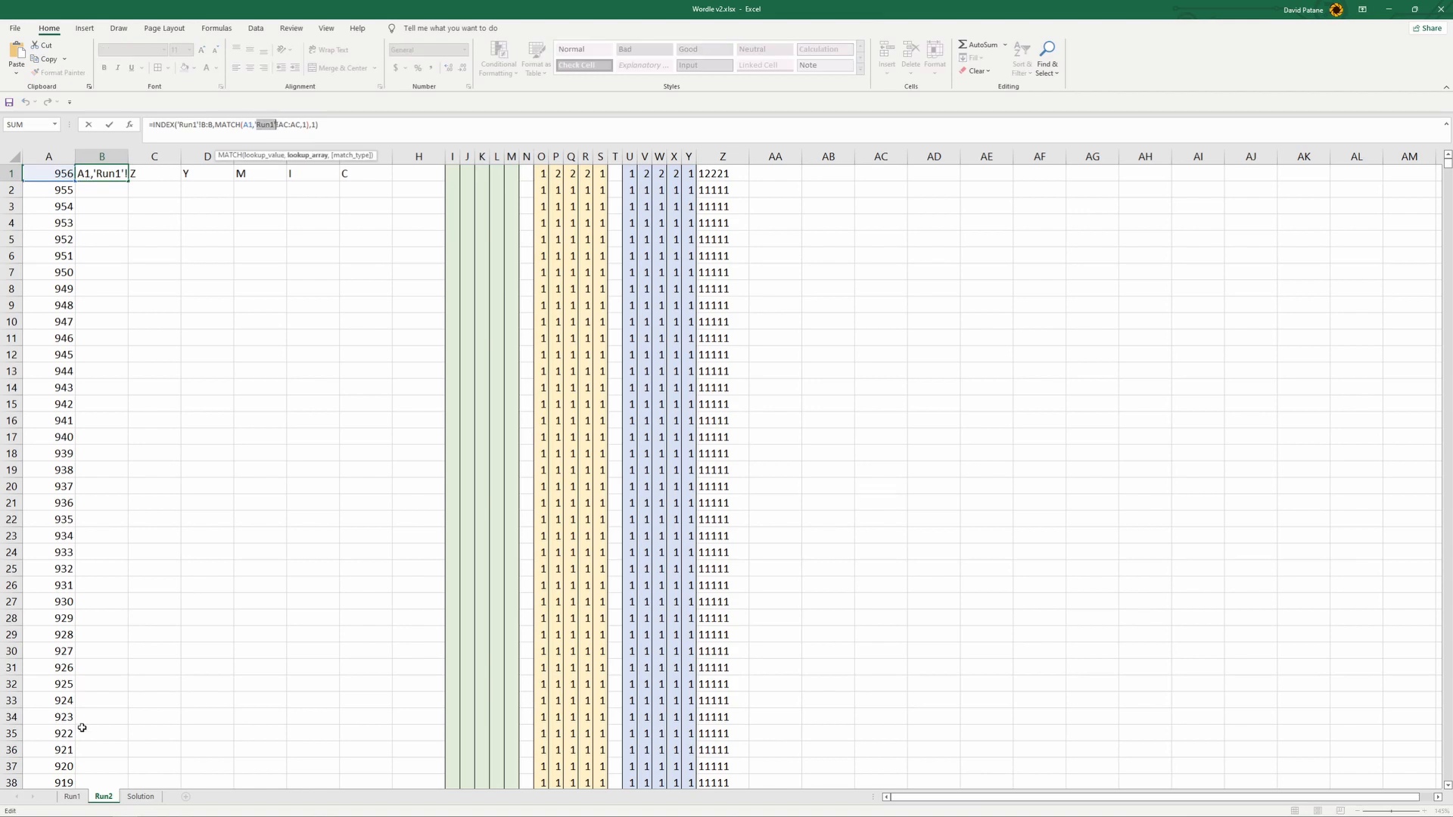
click(72, 796)
scroll(651, 524, down, 20)
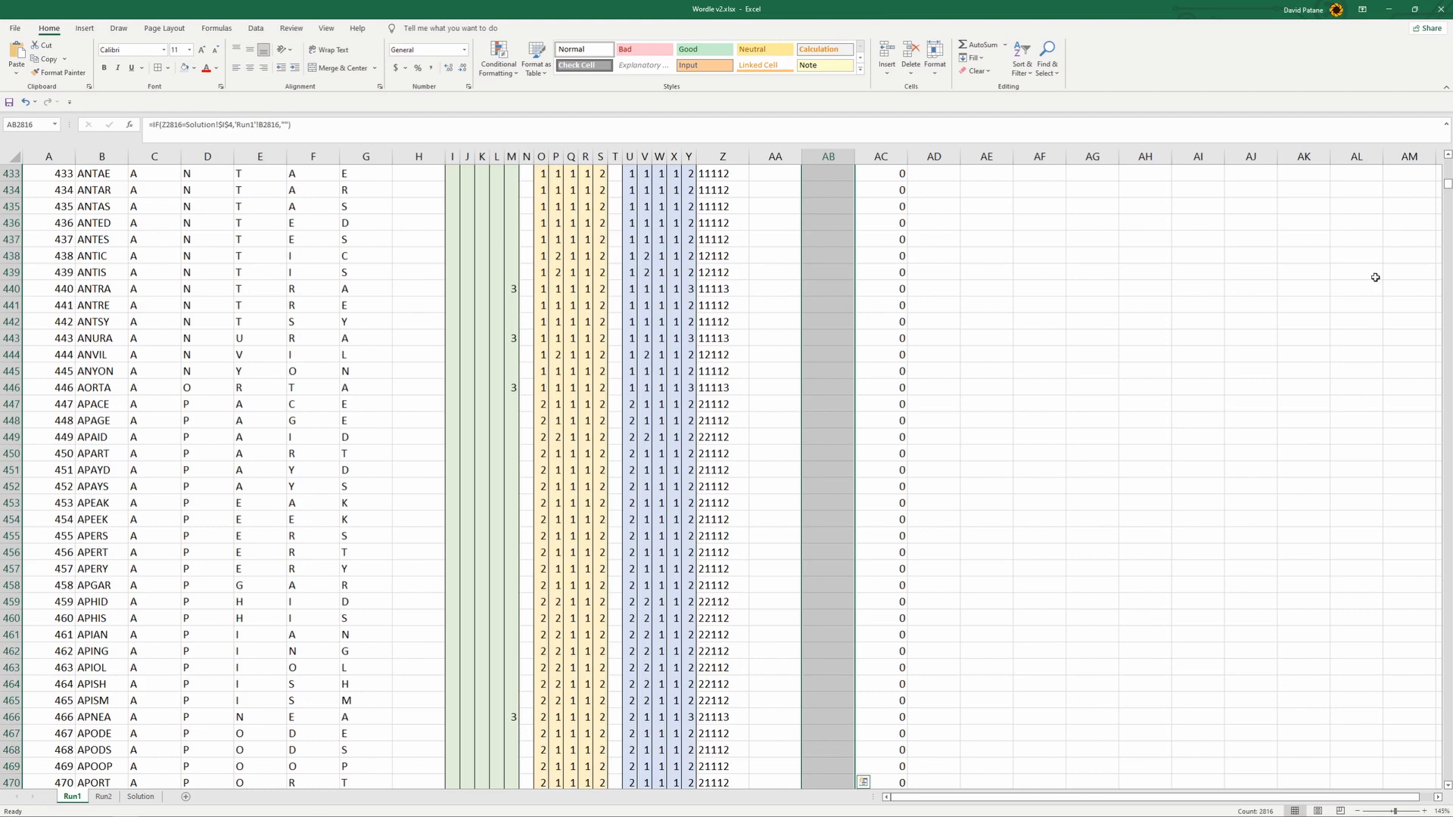
drag(1447, 193, 1435, 653)
drag(1441, 713, 1446, 768)
scroll(1043, 653, down, 20)
scroll(1043, 653, down, 3)
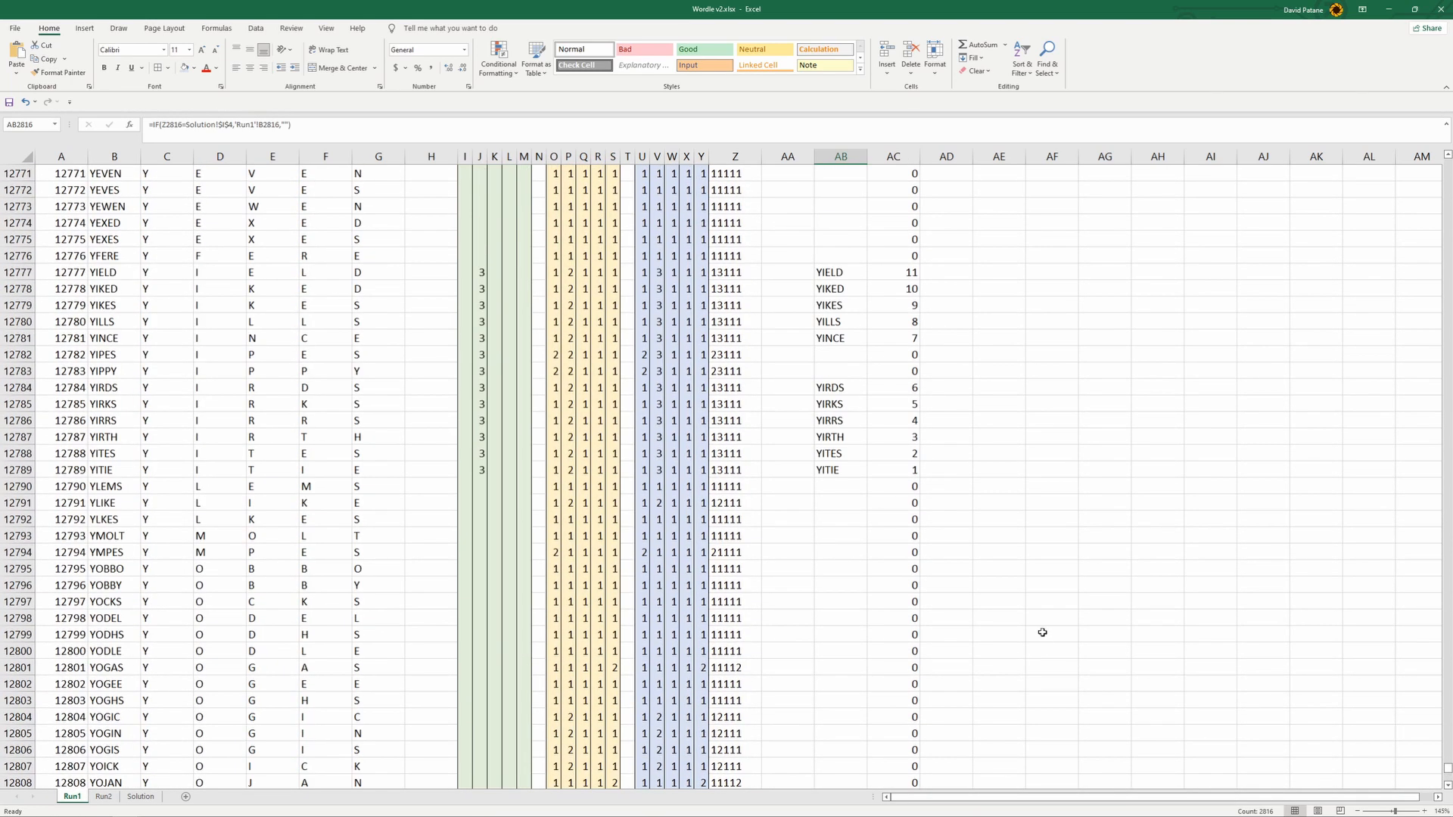
scroll(1025, 583, down, 5)
drag(1448, 770, 1447, 776)
drag(906, 750, 46, 750)
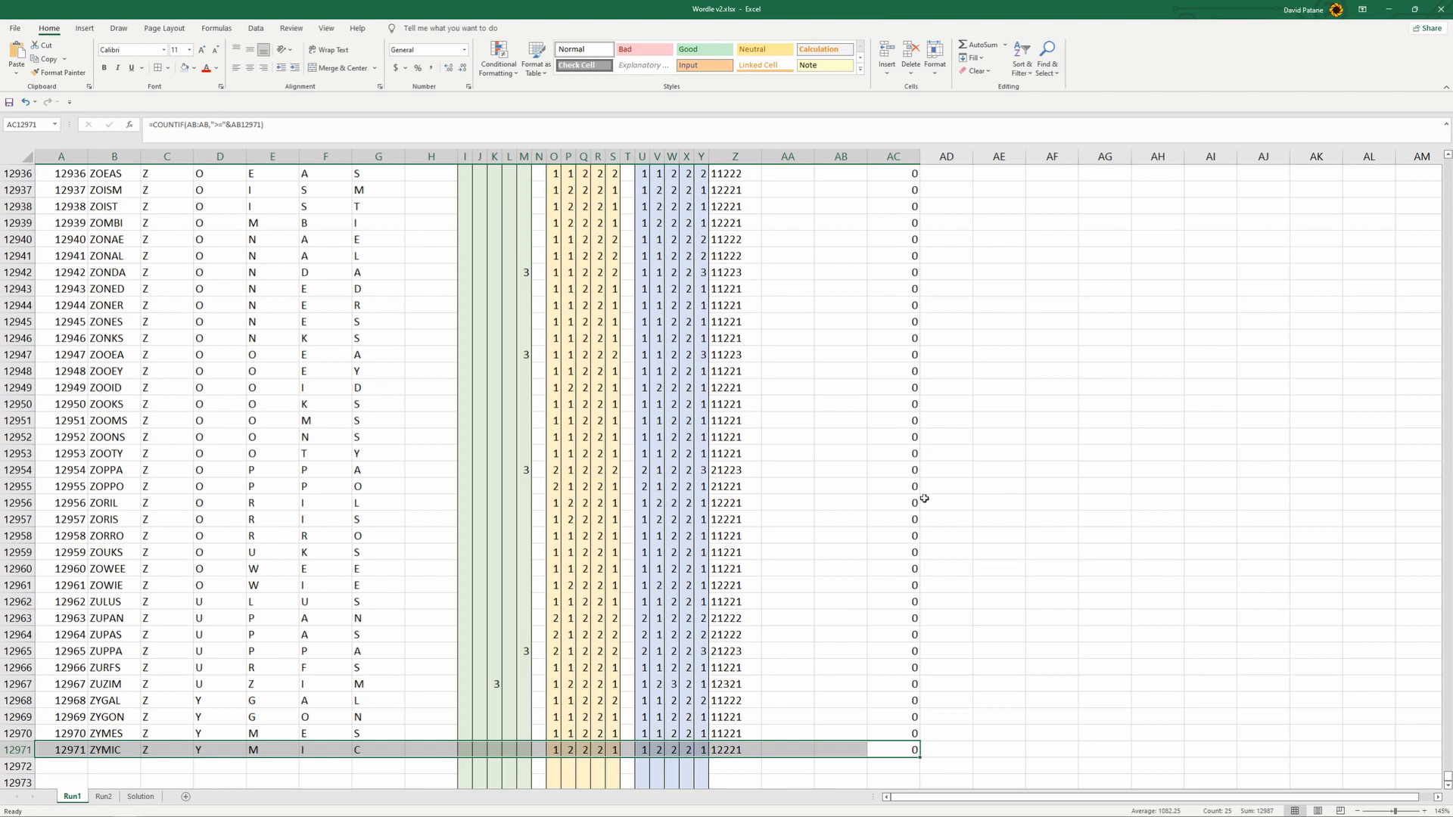
- Set the MATCH type in the B1 formula on Run2 to 0
click(103, 797)
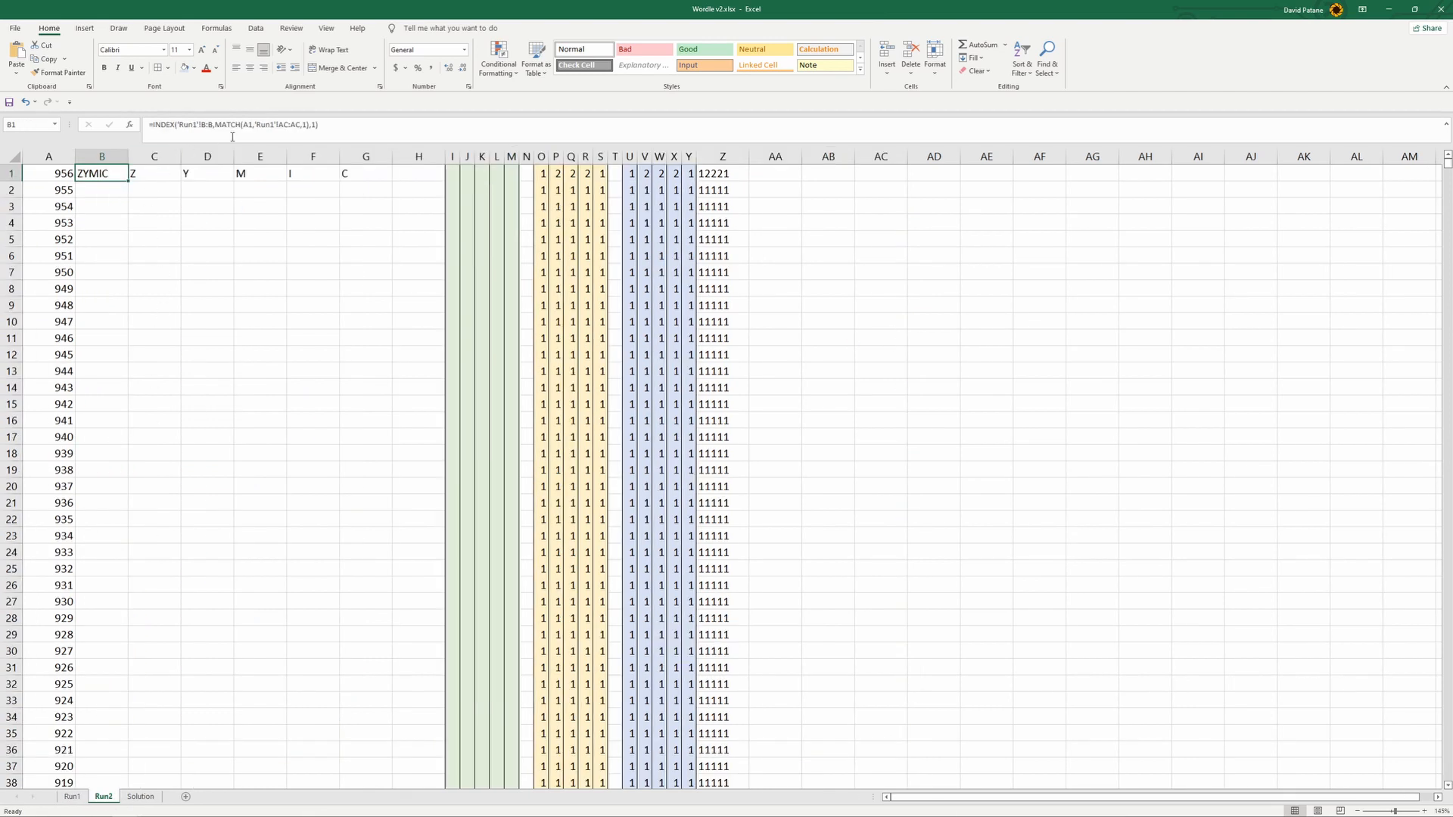
double_click(306, 124)
text(0)
key(Return)
- Review the MATCH lookup value, lookup array and match type of B1 in the Function Arguments dialog
click(113, 174)
click(310, 124)
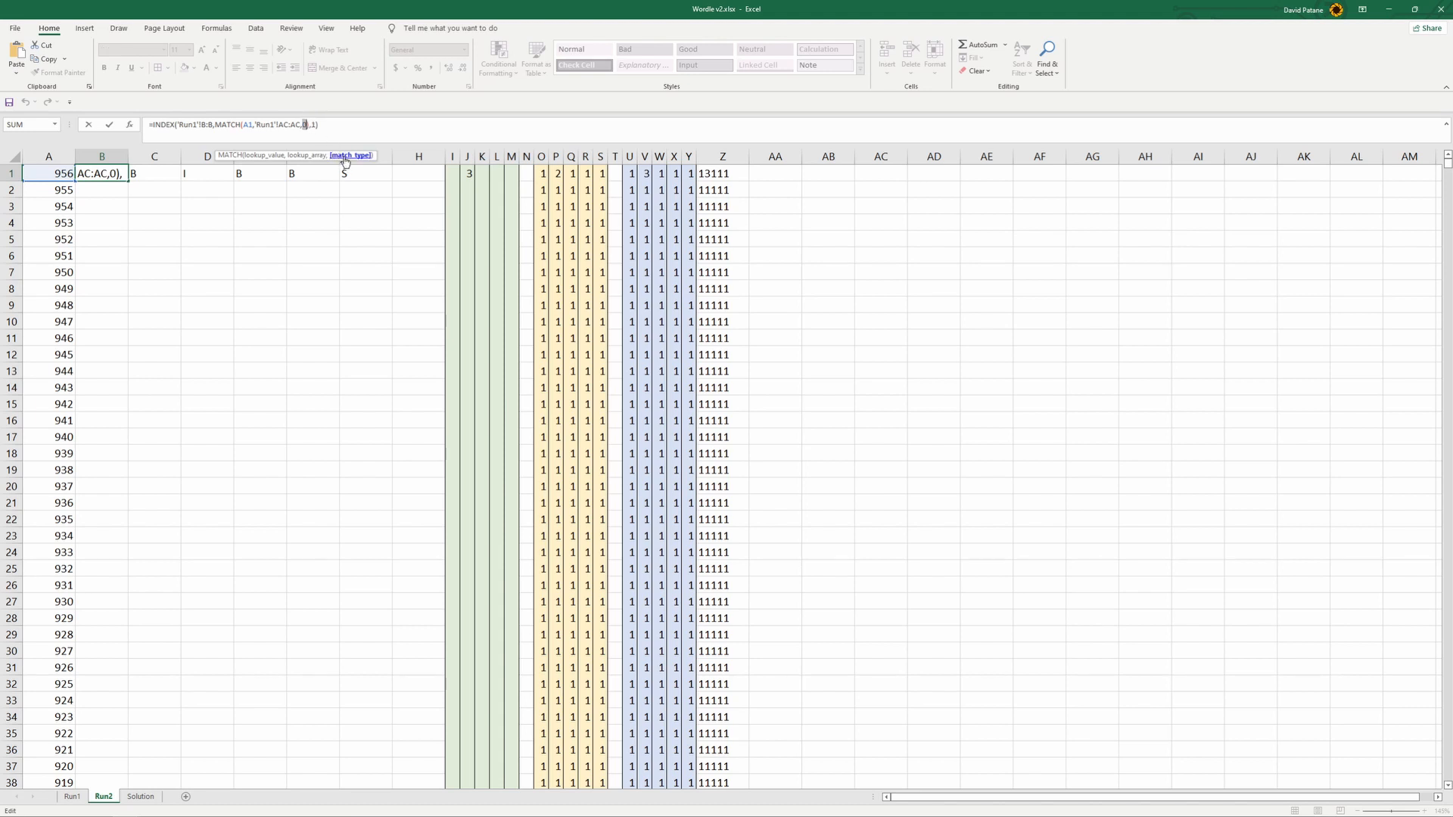
click(130, 124)
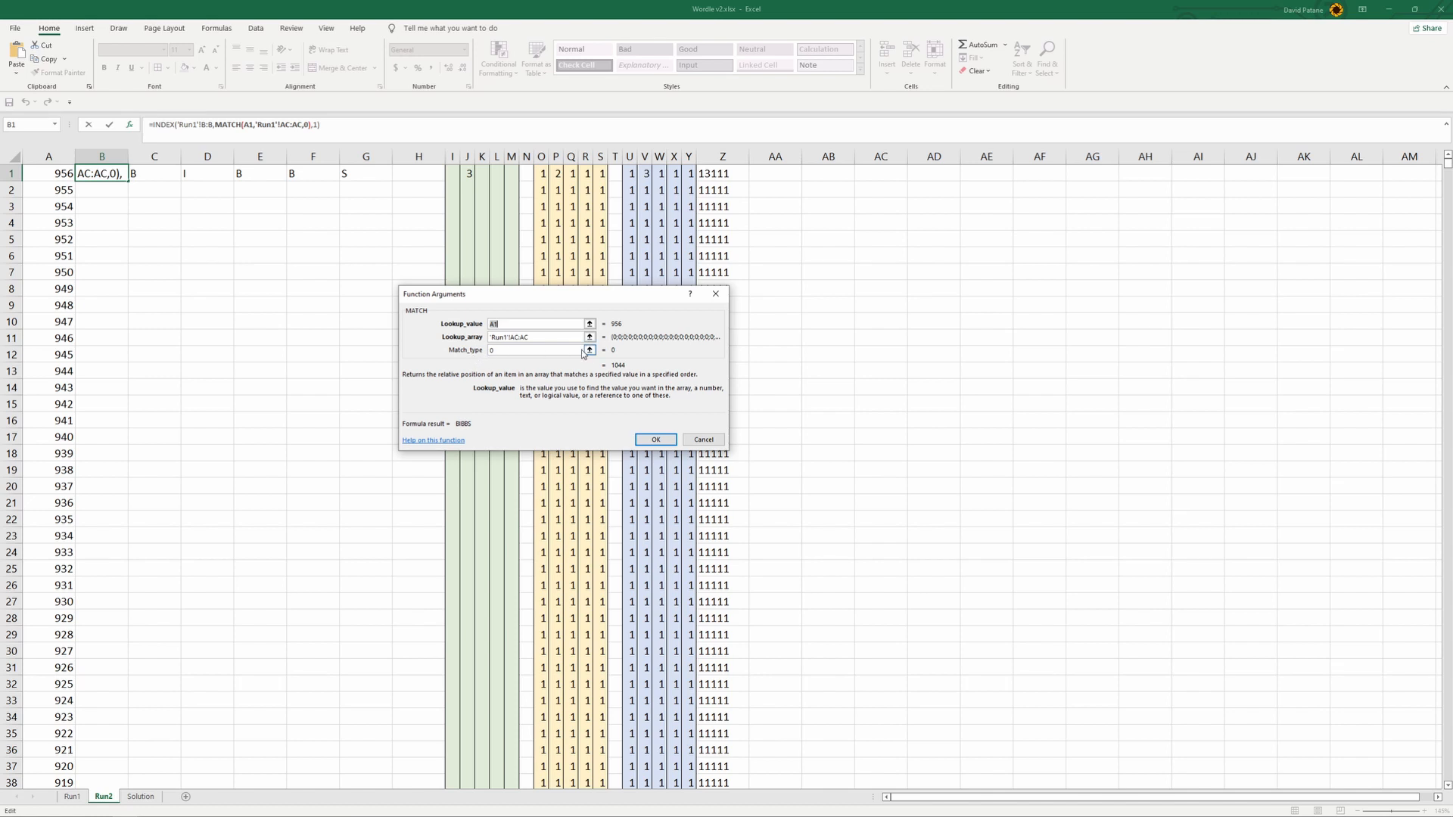
click(655, 440)
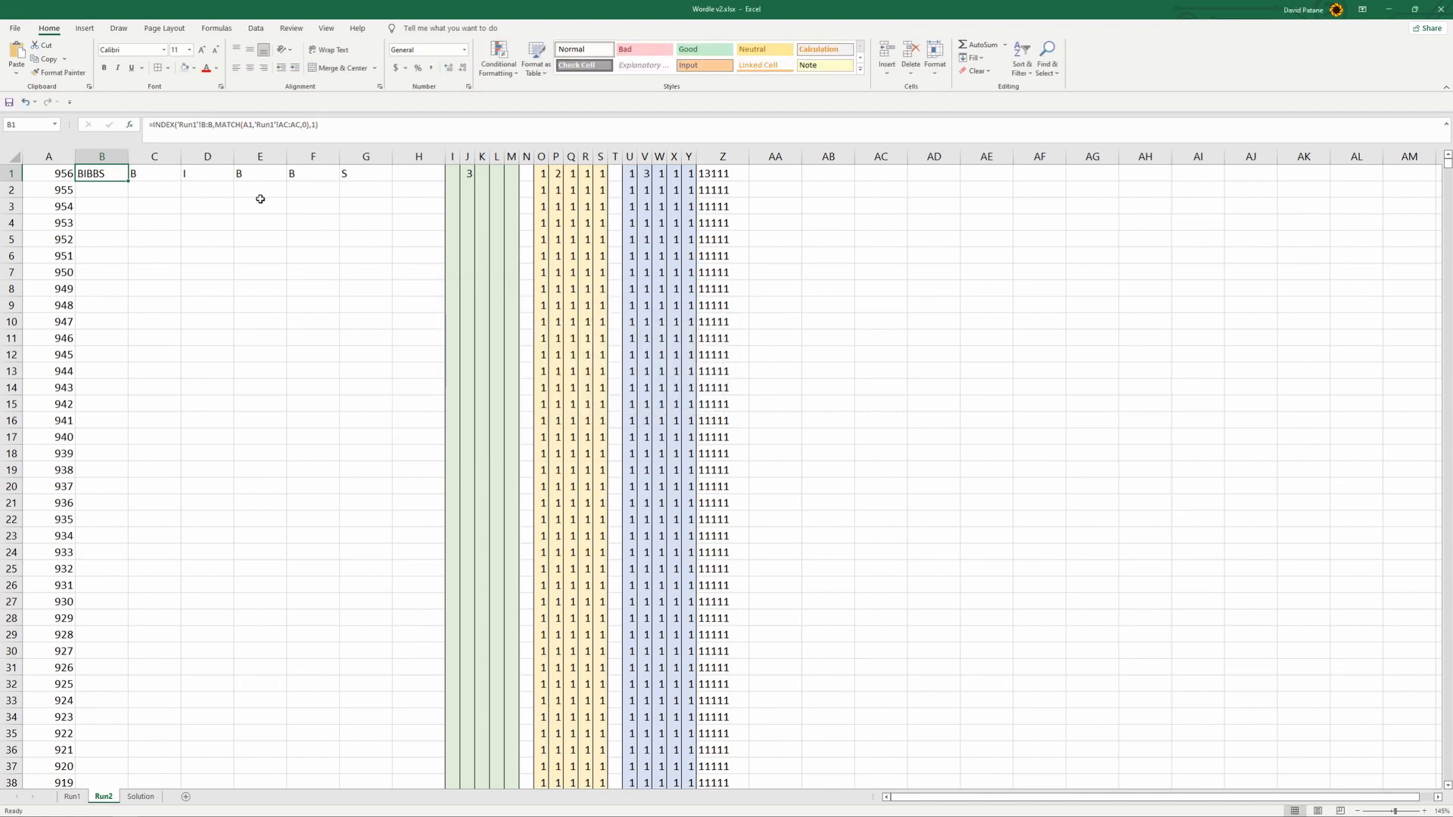
click(310, 123)
drag(311, 124, 326, 128)
click(302, 239)
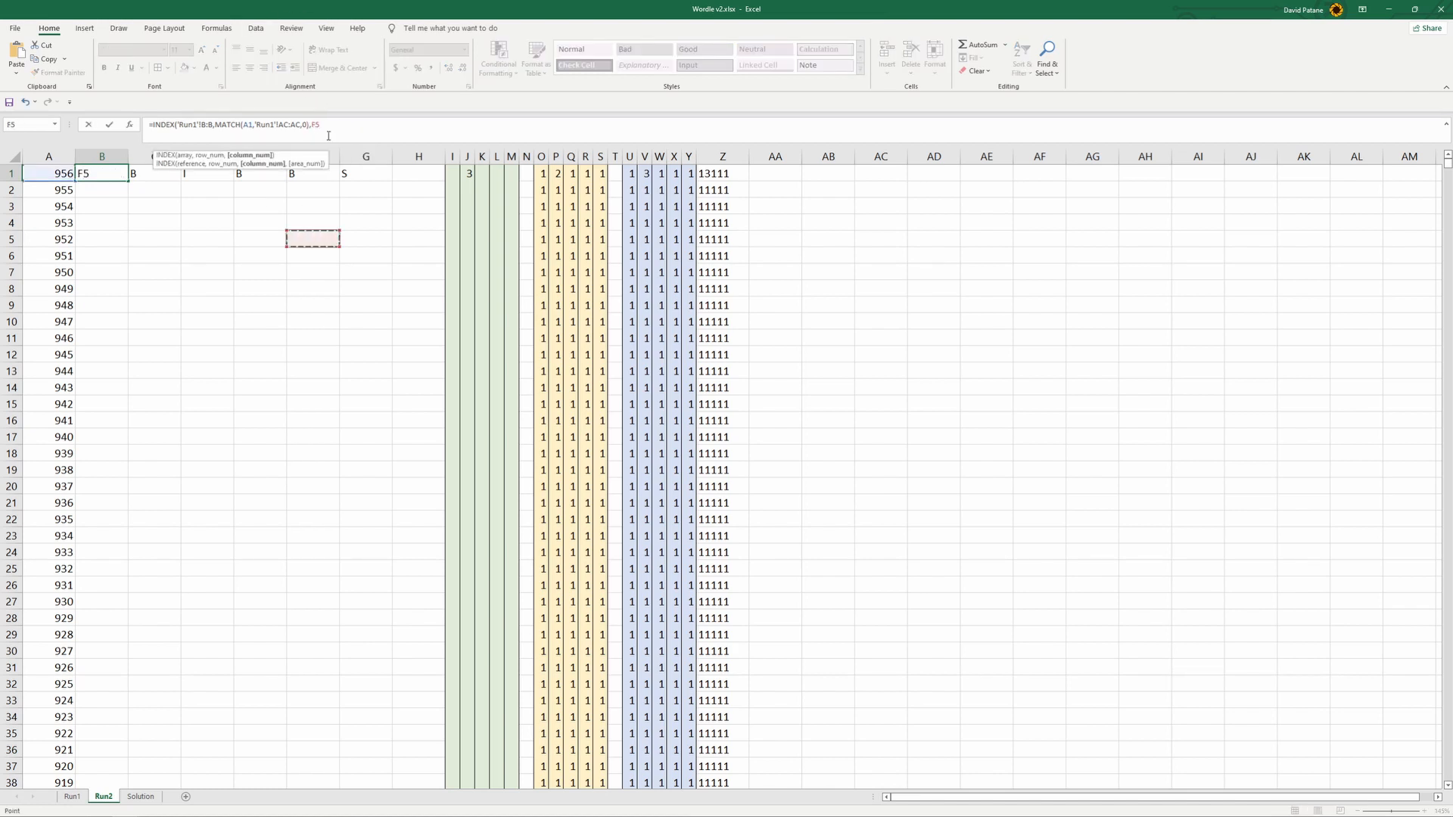
key(Escape)
click(316, 125)
click(207, 269)
key(Escape)
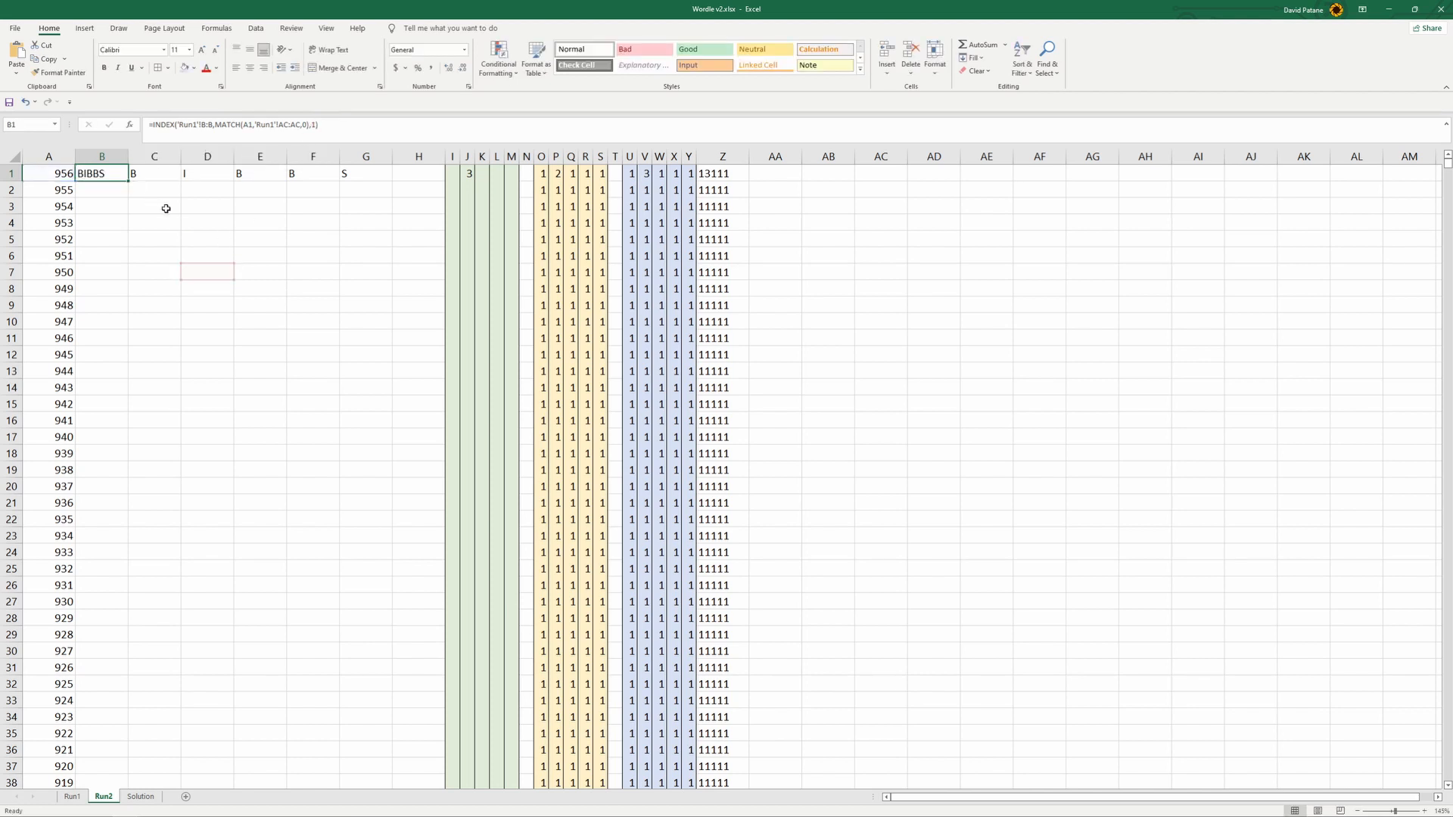
- Fill the B1 formula down to B13
drag(130, 182, 133, 376)
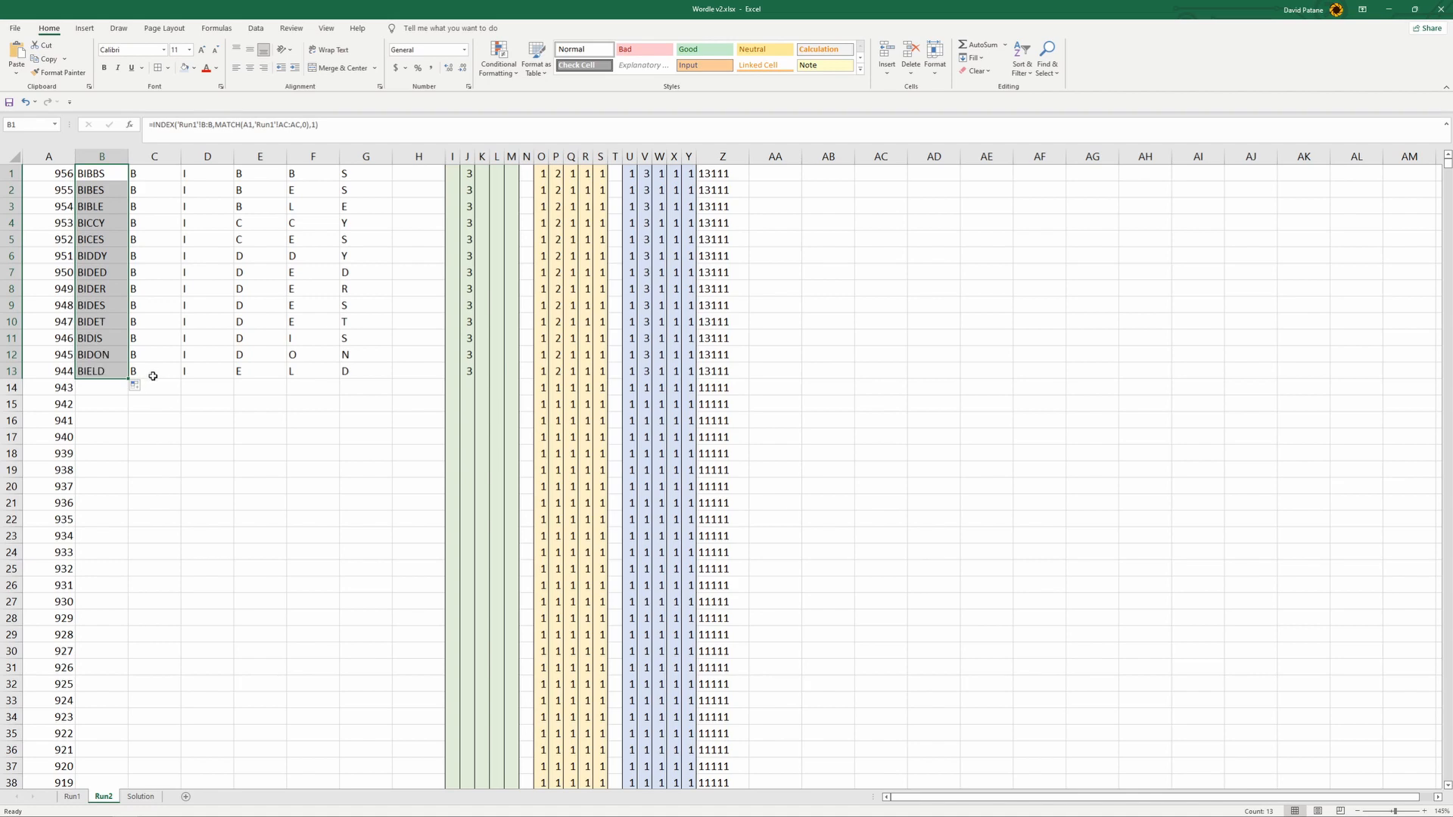
- Extend the INDEX and MATCH formula in column B of Run2 down to row 999
drag(128, 380, 153, 731)
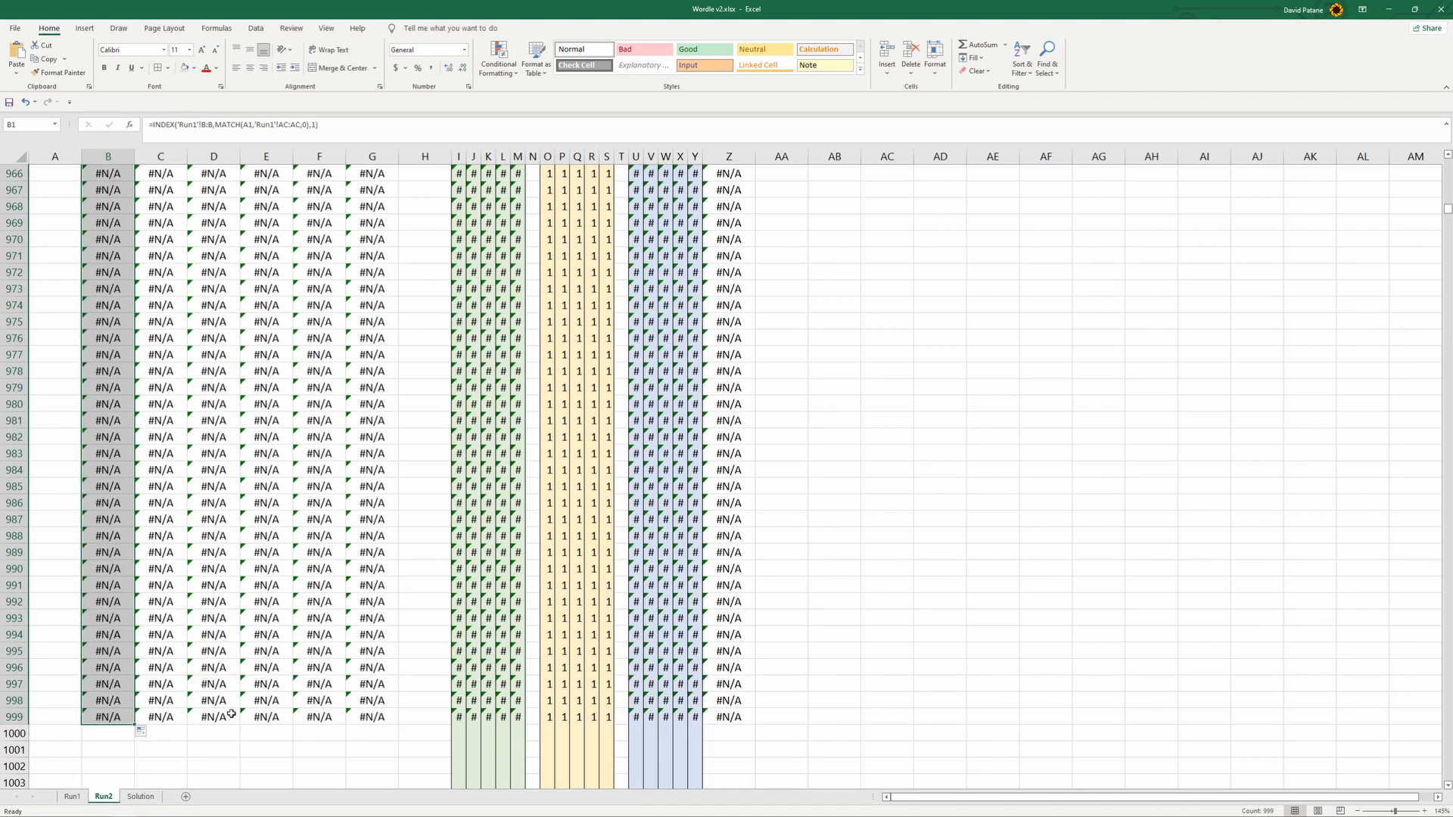
- Examine the words retrieved in column B of Run2 against their ranks, including the rows past rank 1
scroll(232, 714, up, 13)
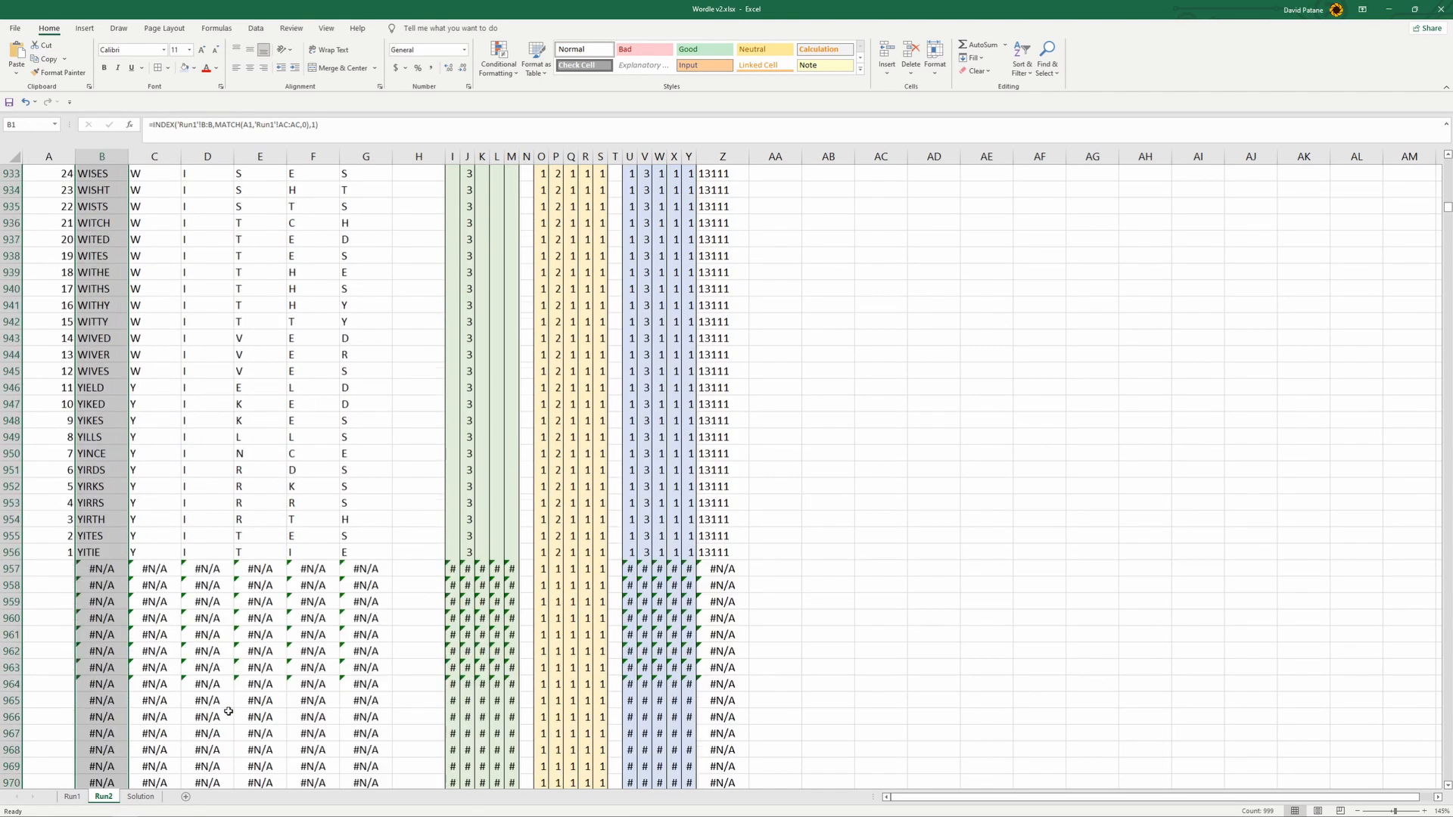
scroll(233, 666, down, 1)
scroll(203, 513, up, 20)
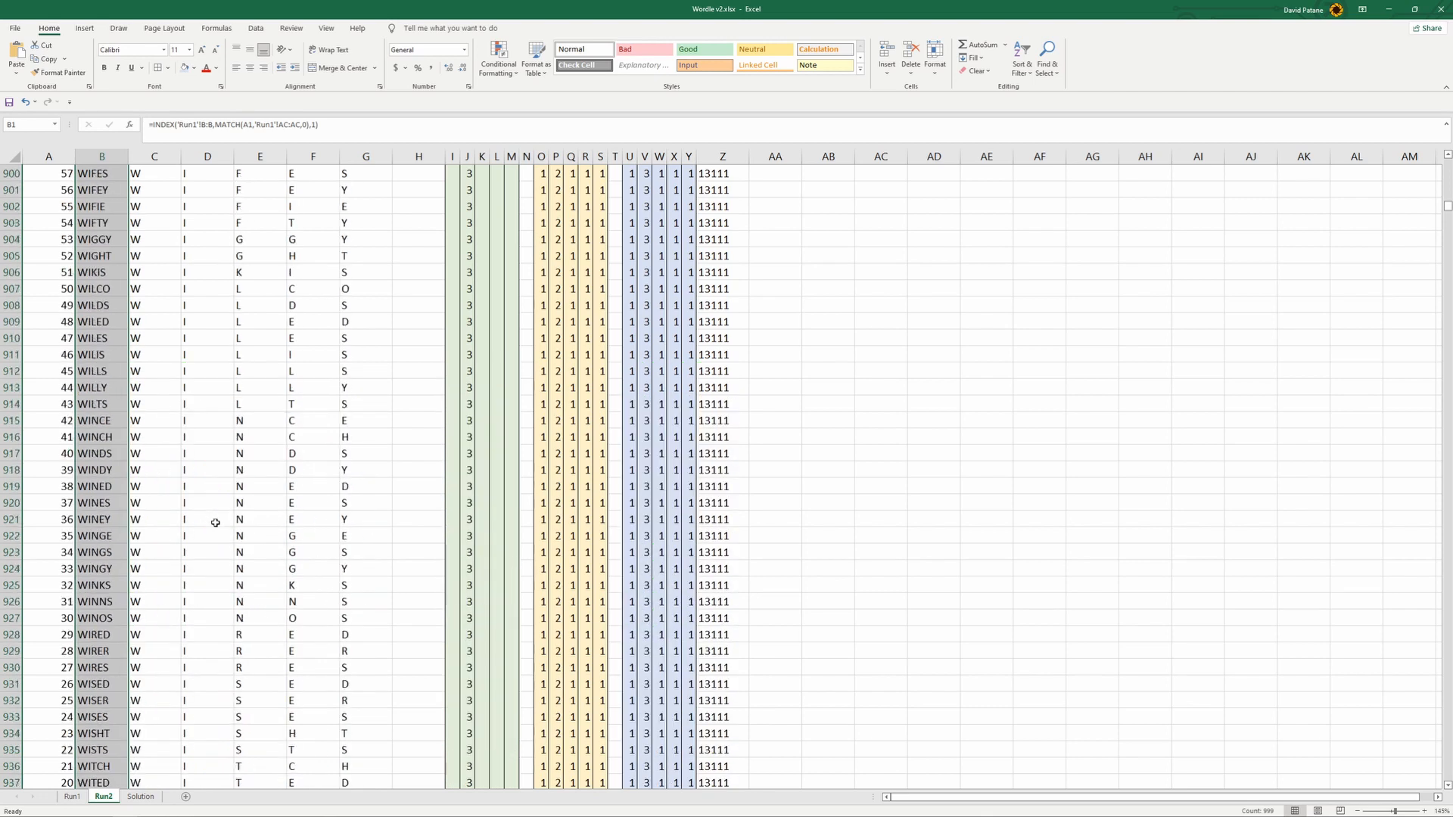
scroll(215, 530, up, 20)
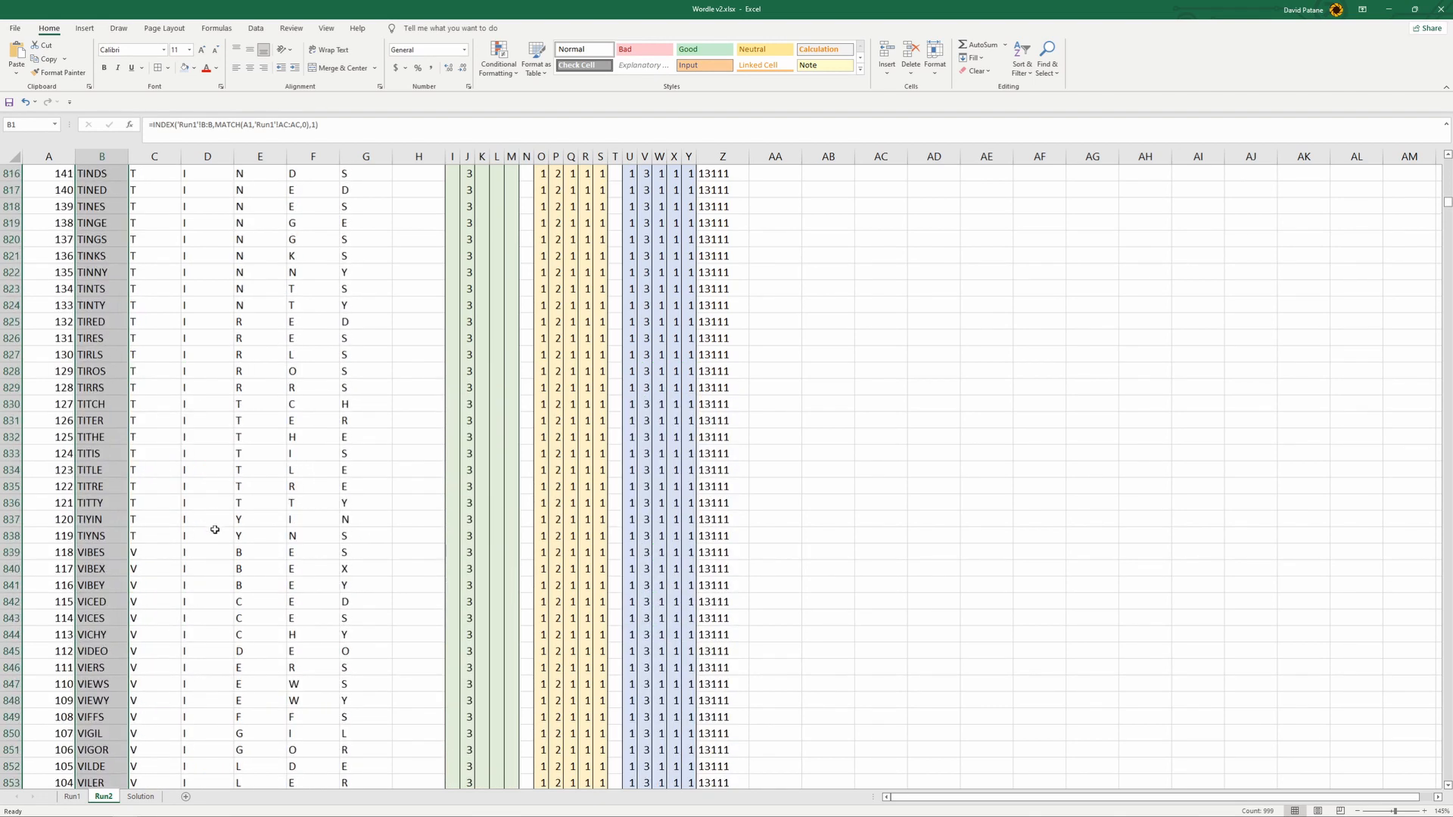
scroll(215, 530, up, 3)
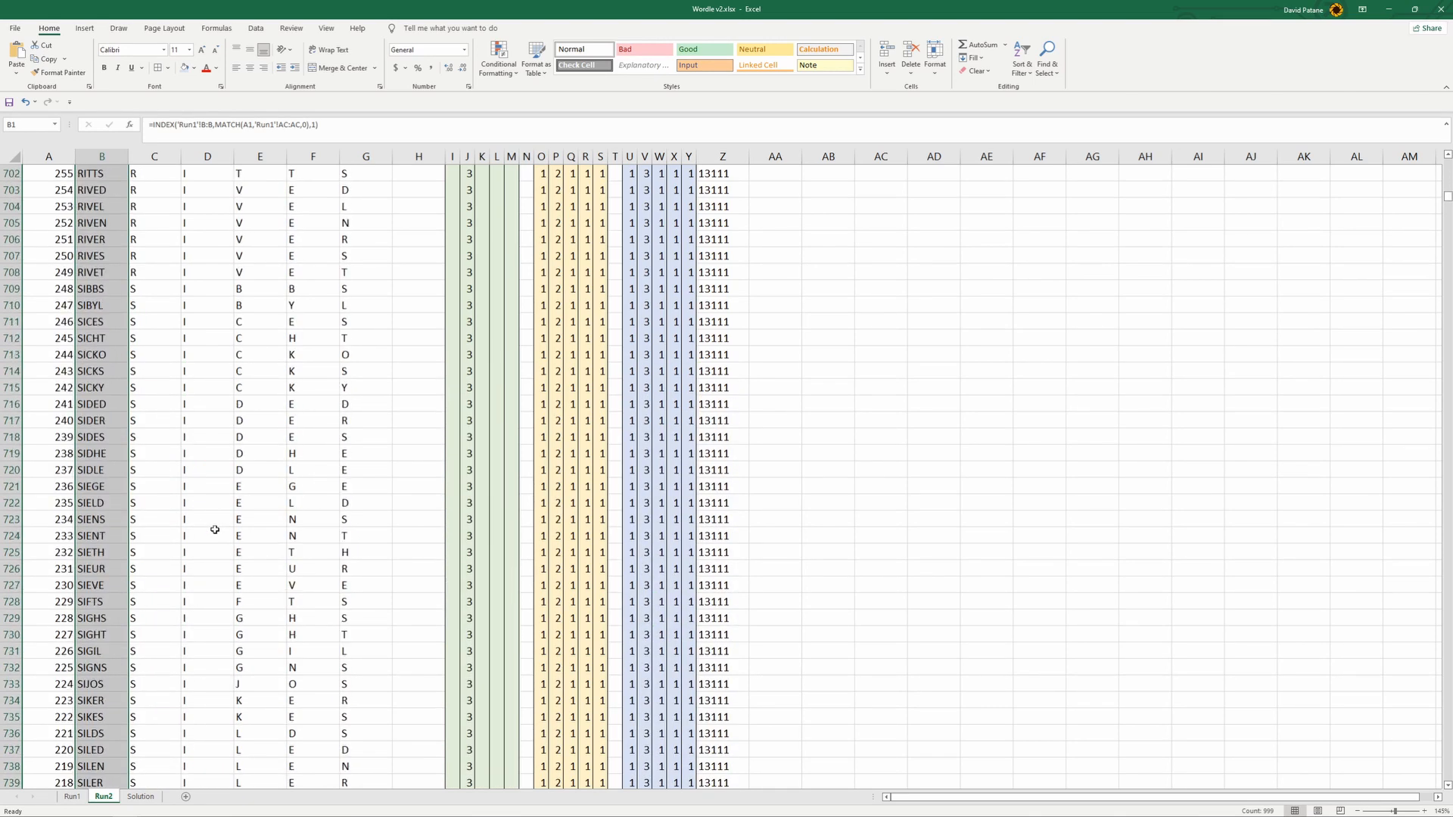
scroll(217, 523, down, 20)
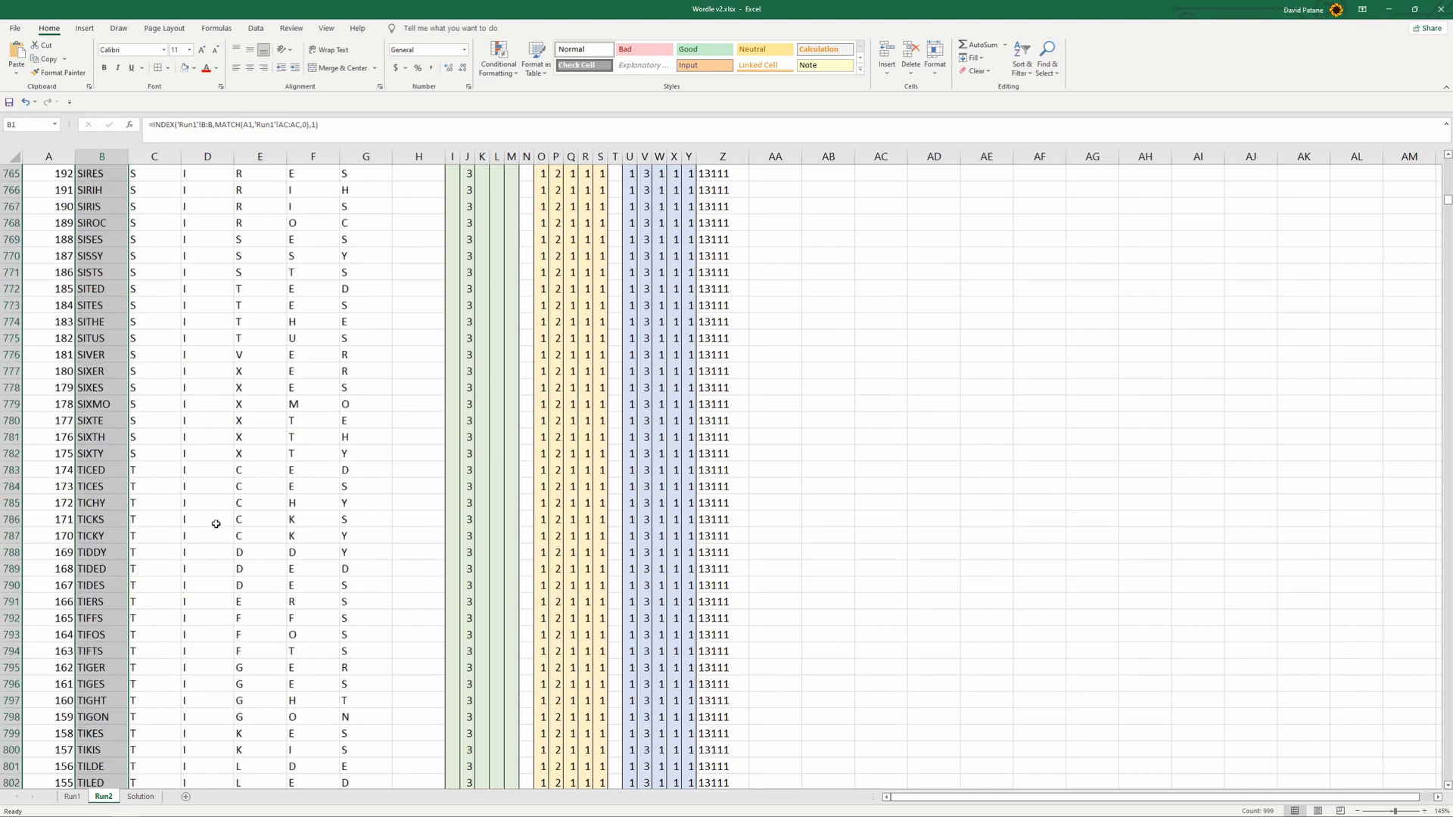
scroll(215, 523, down, 19)
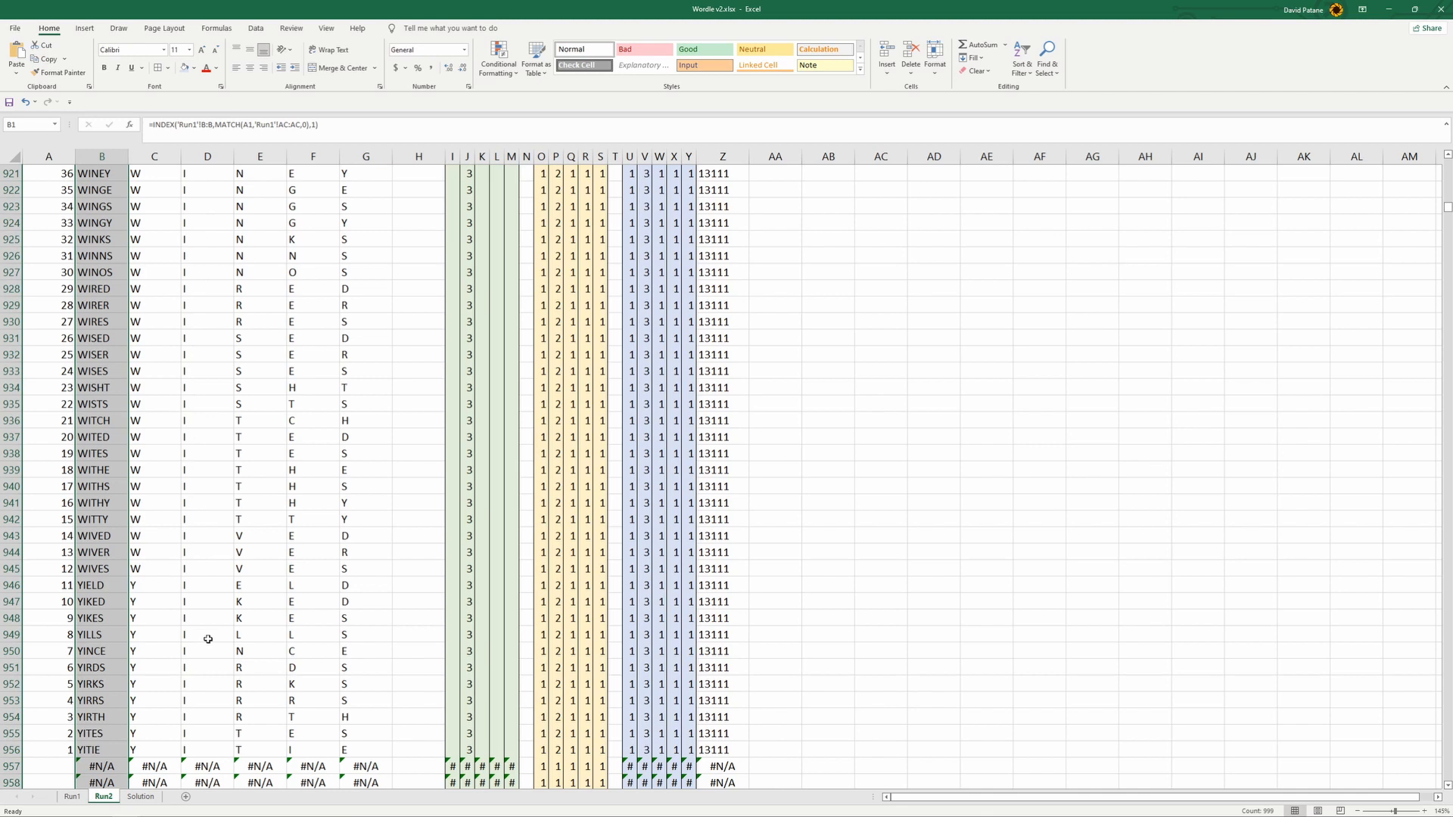
scroll(204, 715, down, 5)
scroll(189, 659, down, 5)
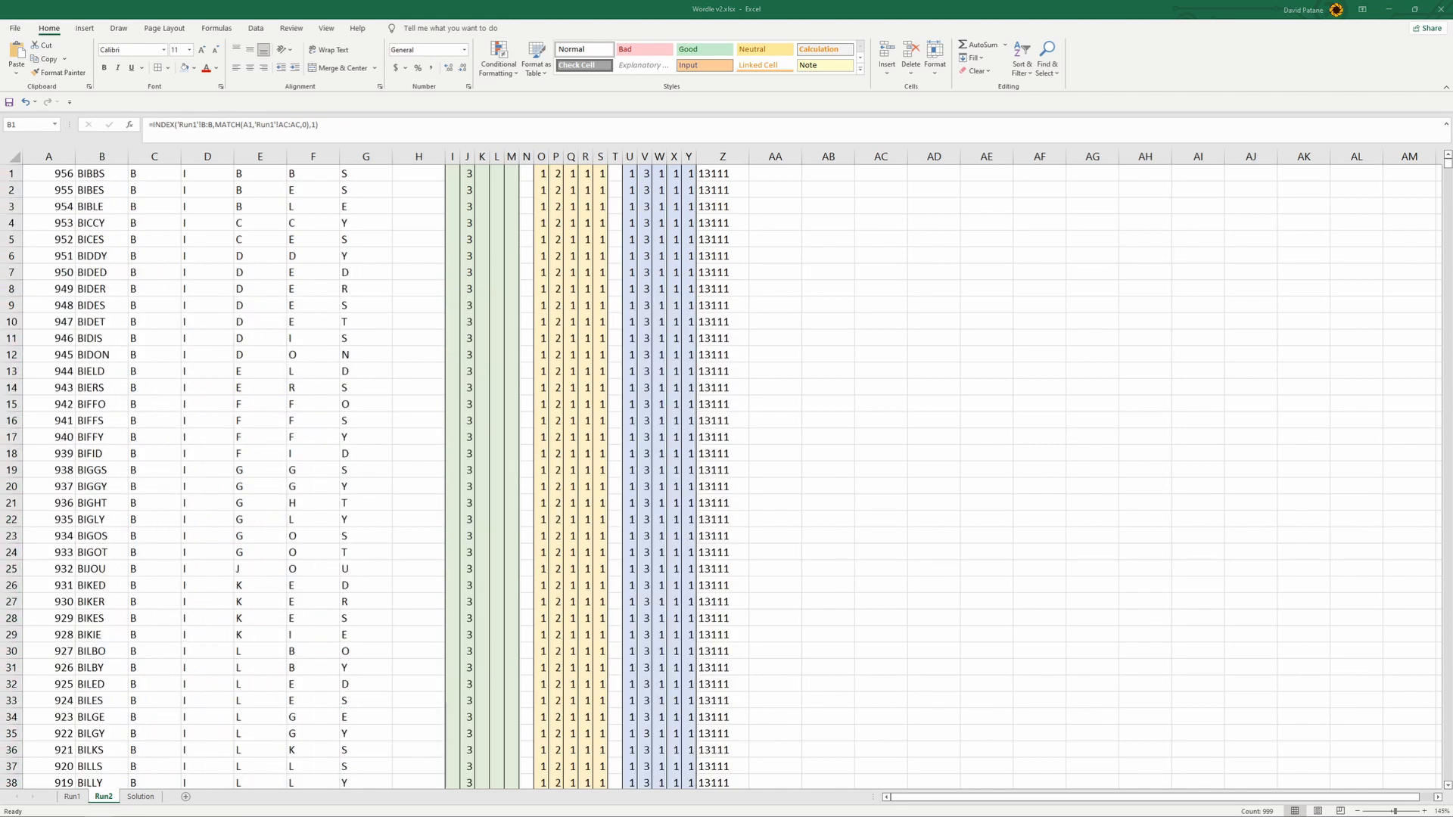
- Wrap the B1 formula in an IF that runs INDEX when A1>0 and otherwise returns "", and fill it down to B999
click(102, 155)
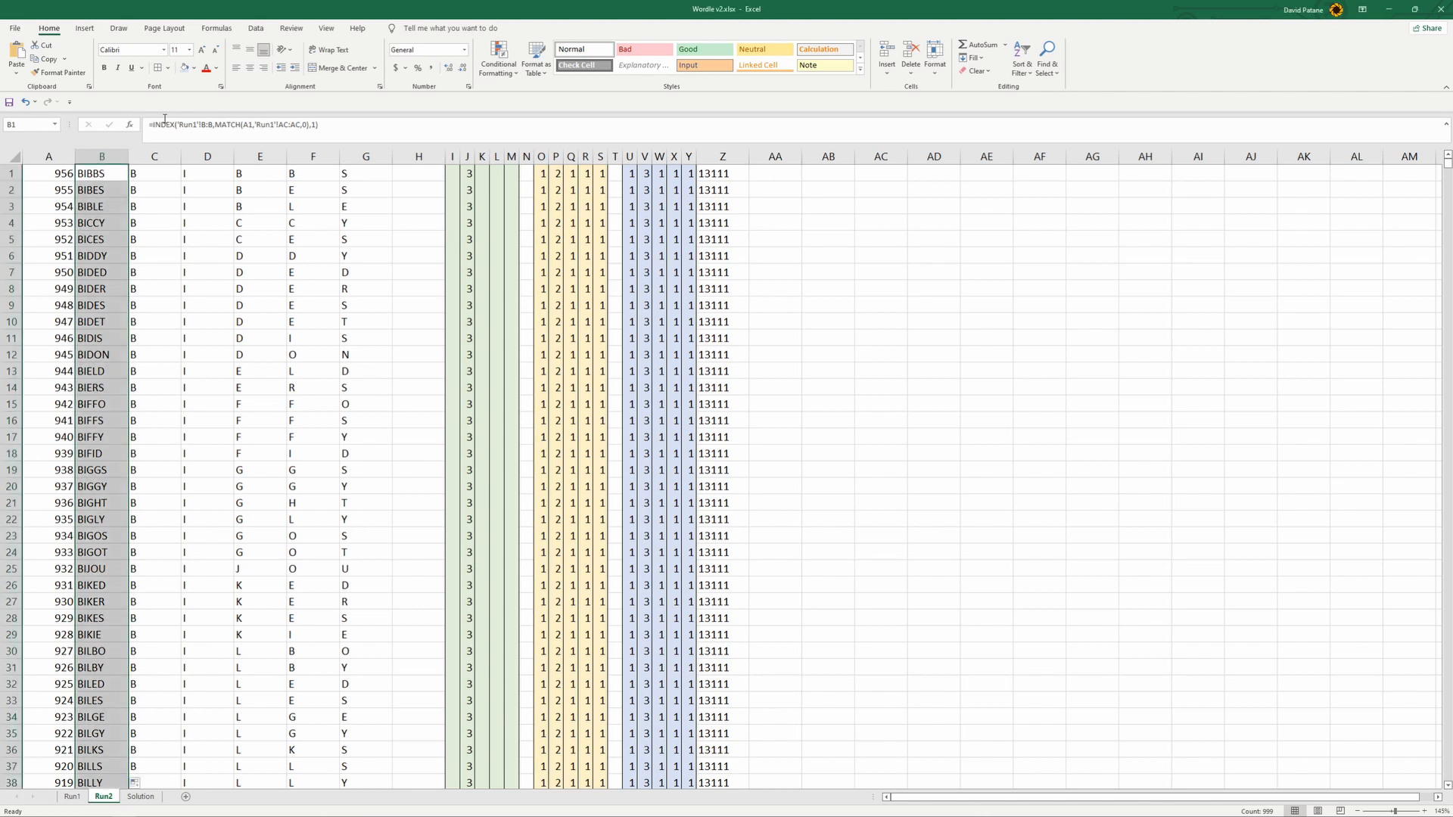
click(161, 124)
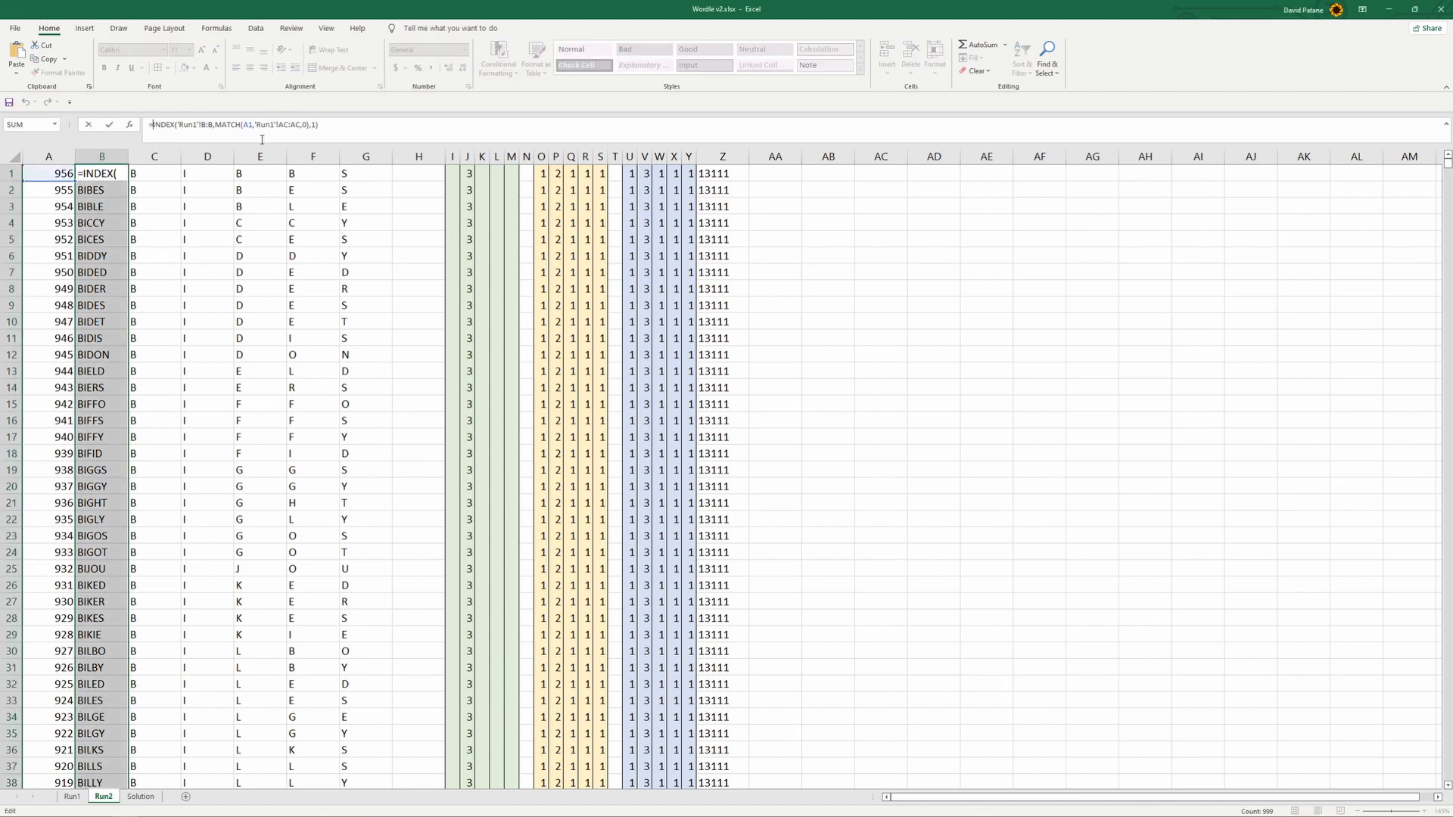
text(if()
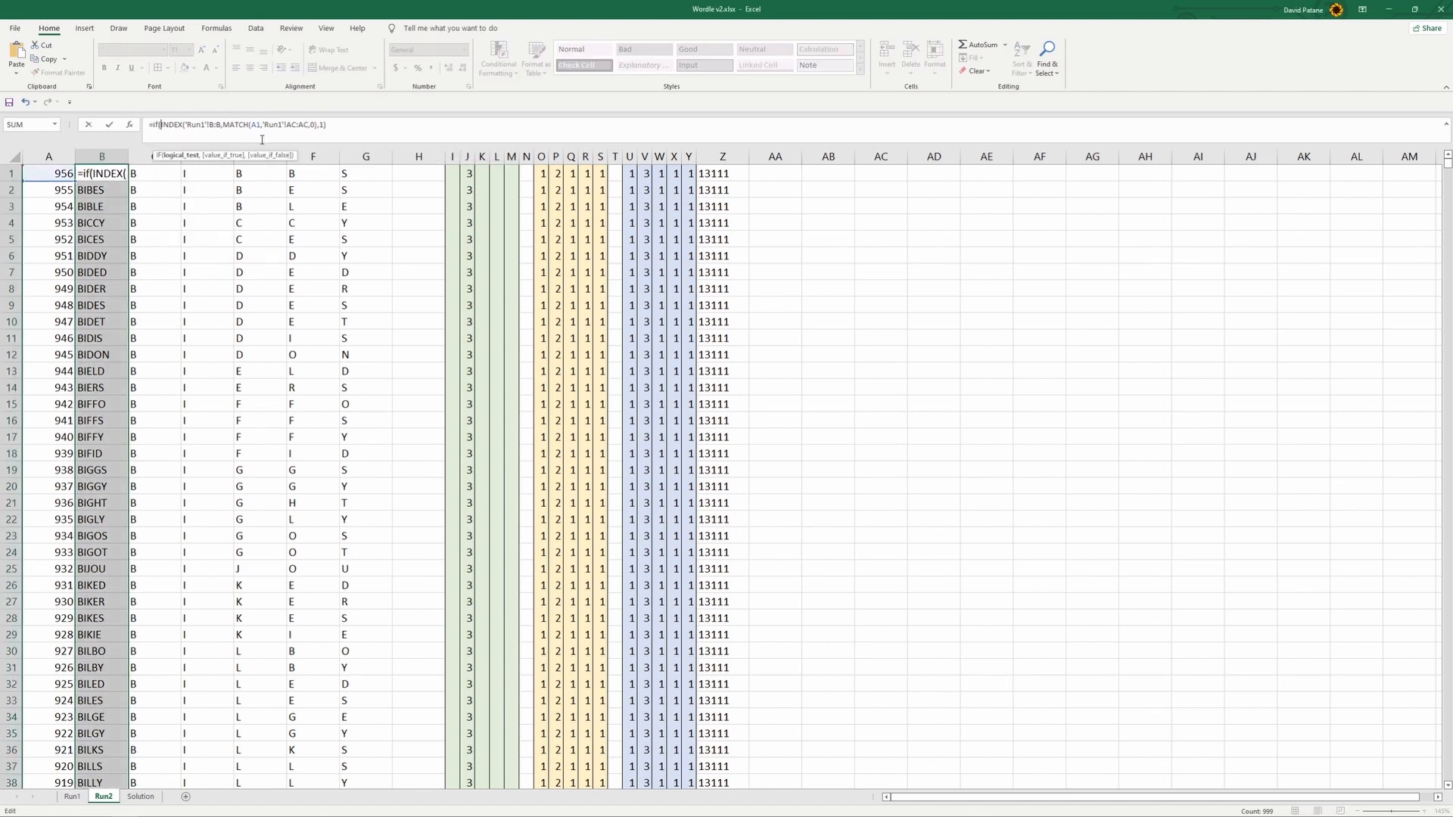
click(59, 173)
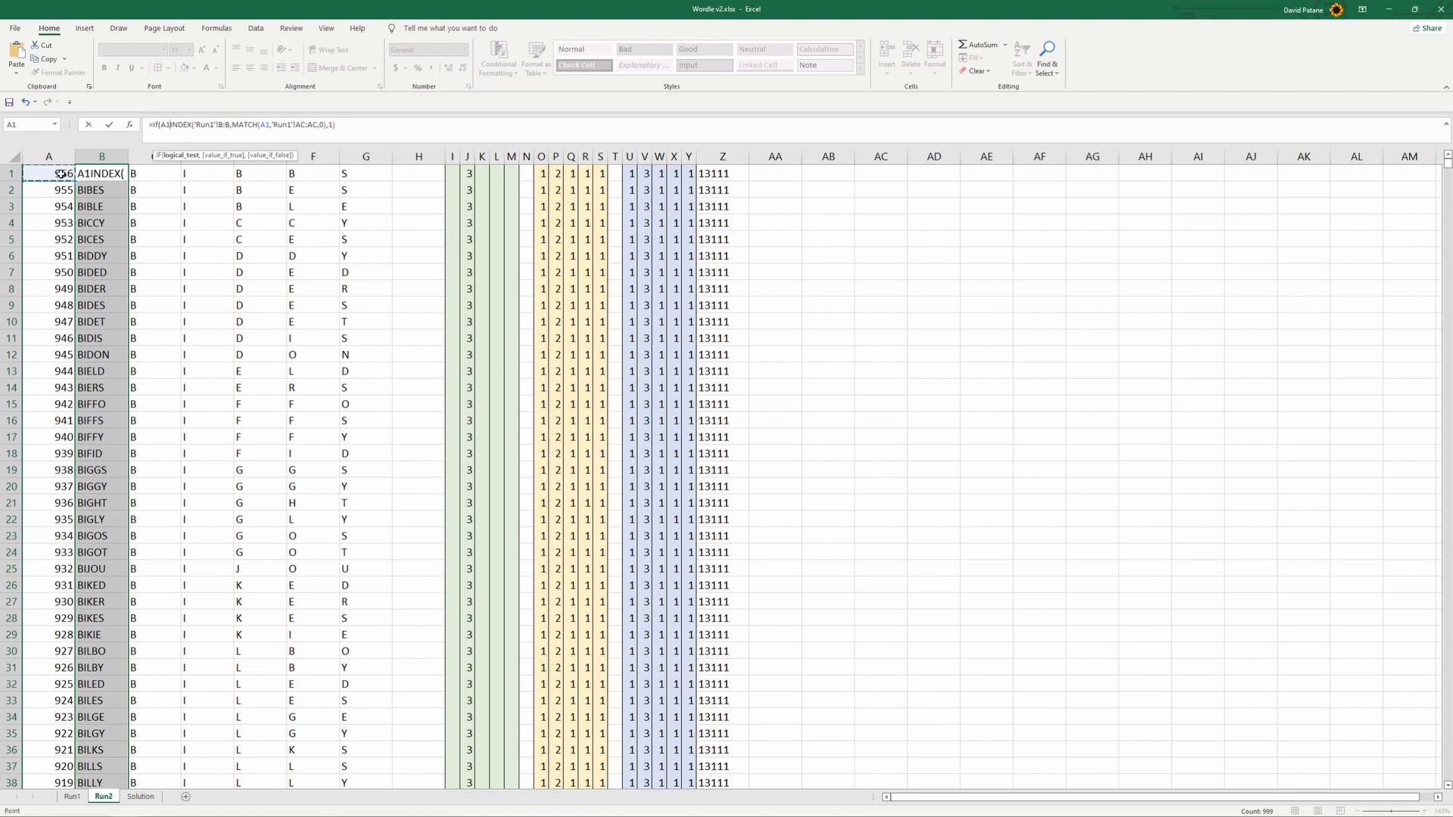
text(>0)
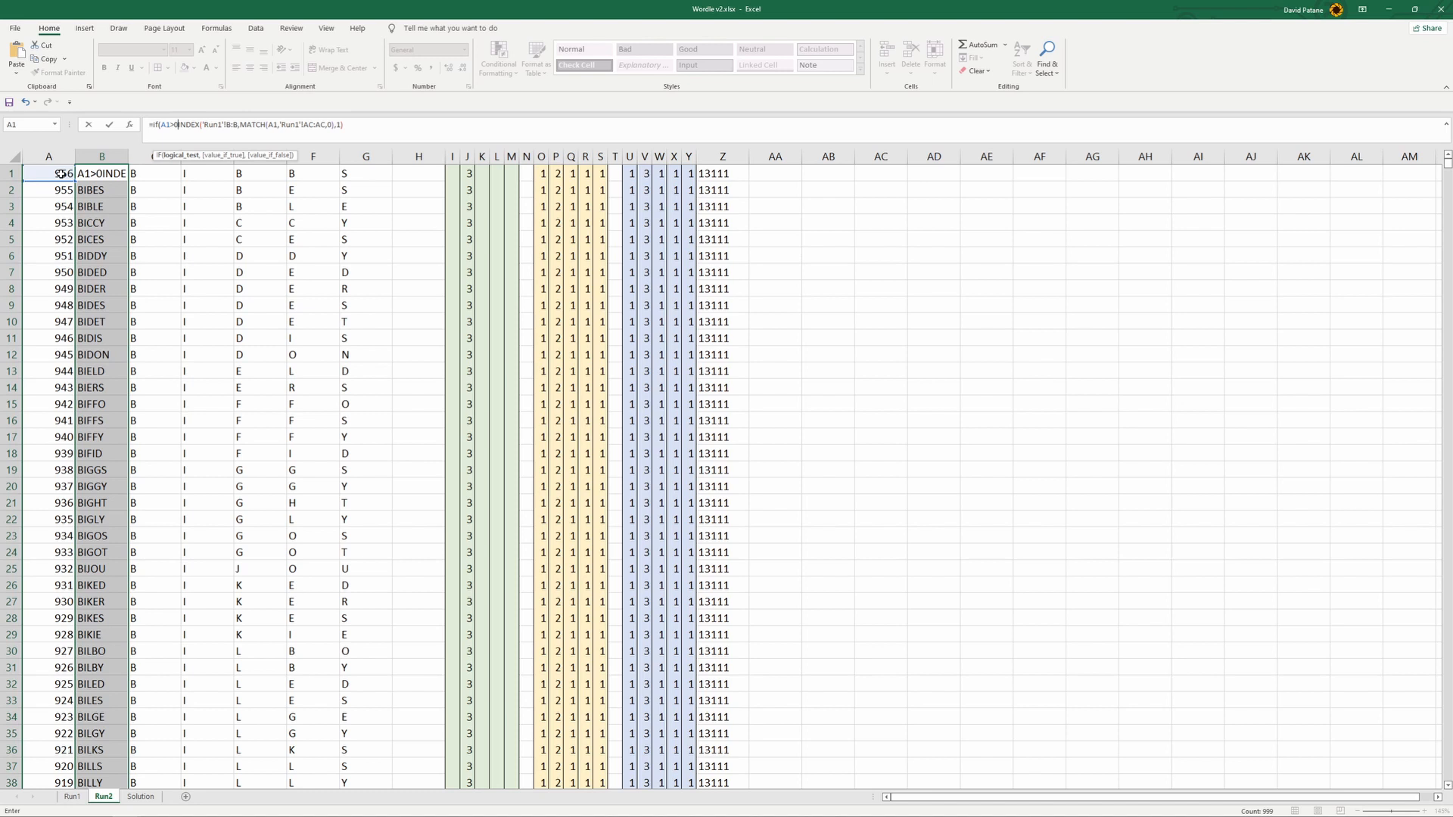
text(,)
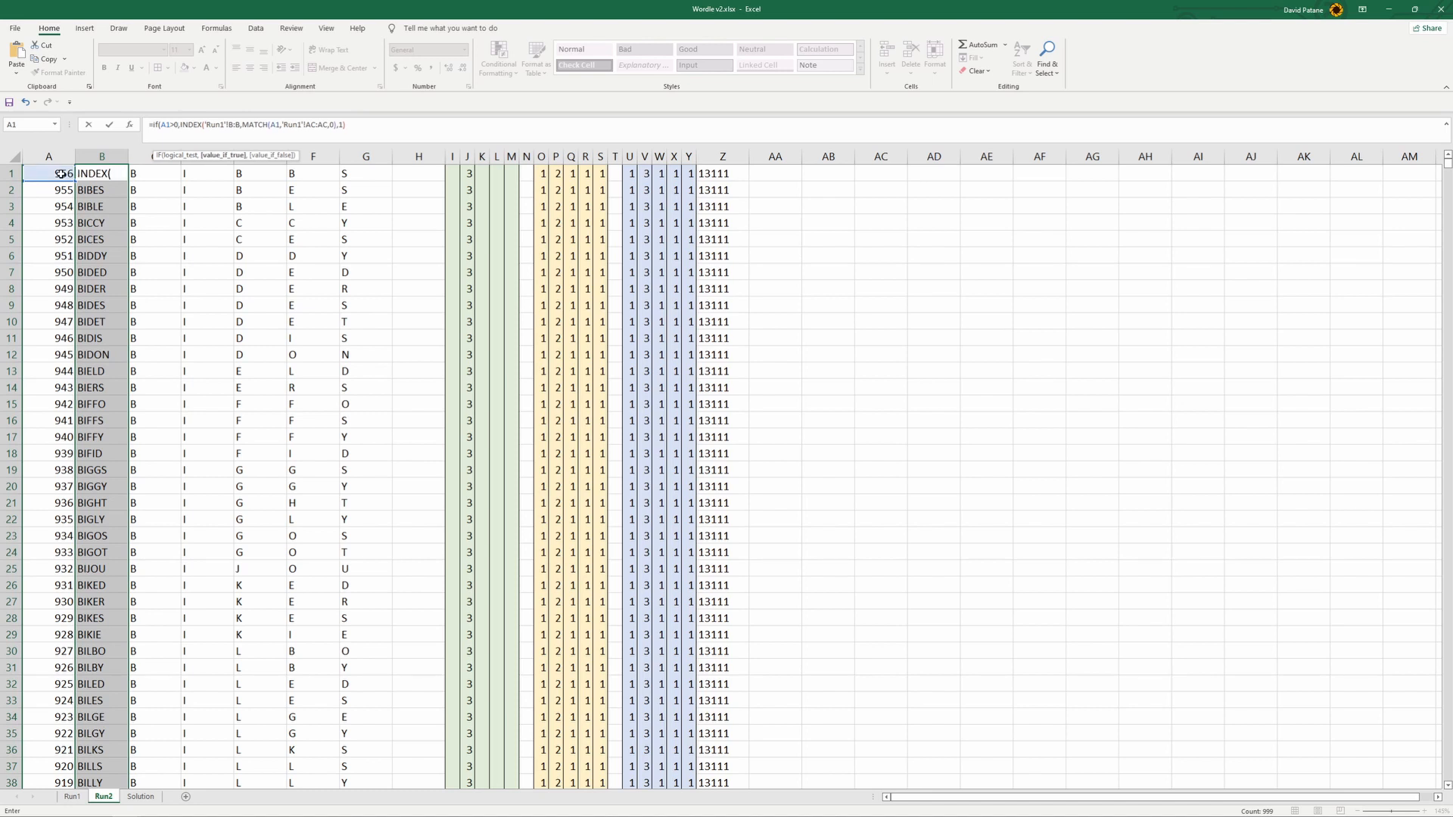
click(363, 126)
text(,""))
key(Return)
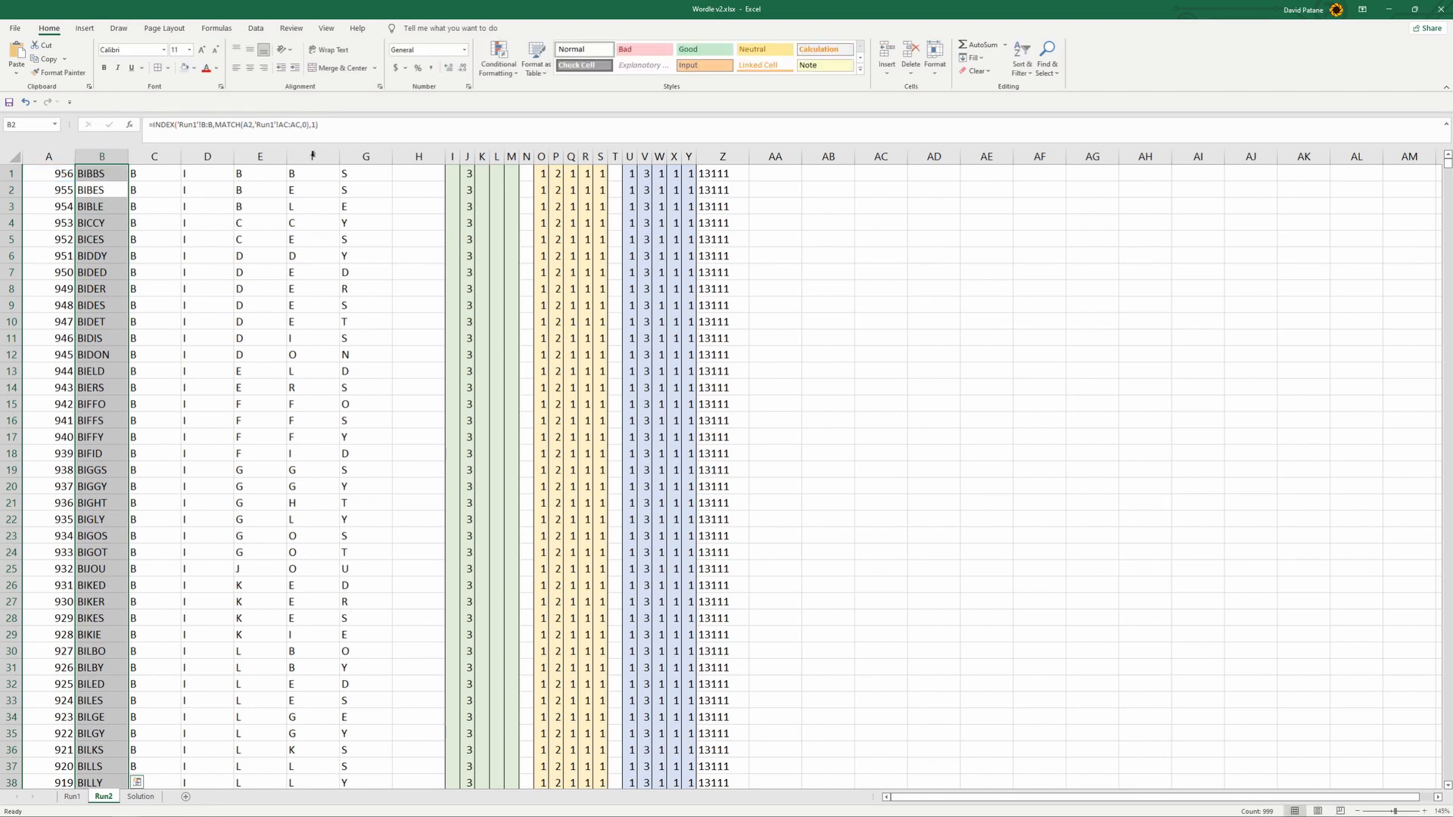
click(121, 174)
drag(129, 181, 177, 725)
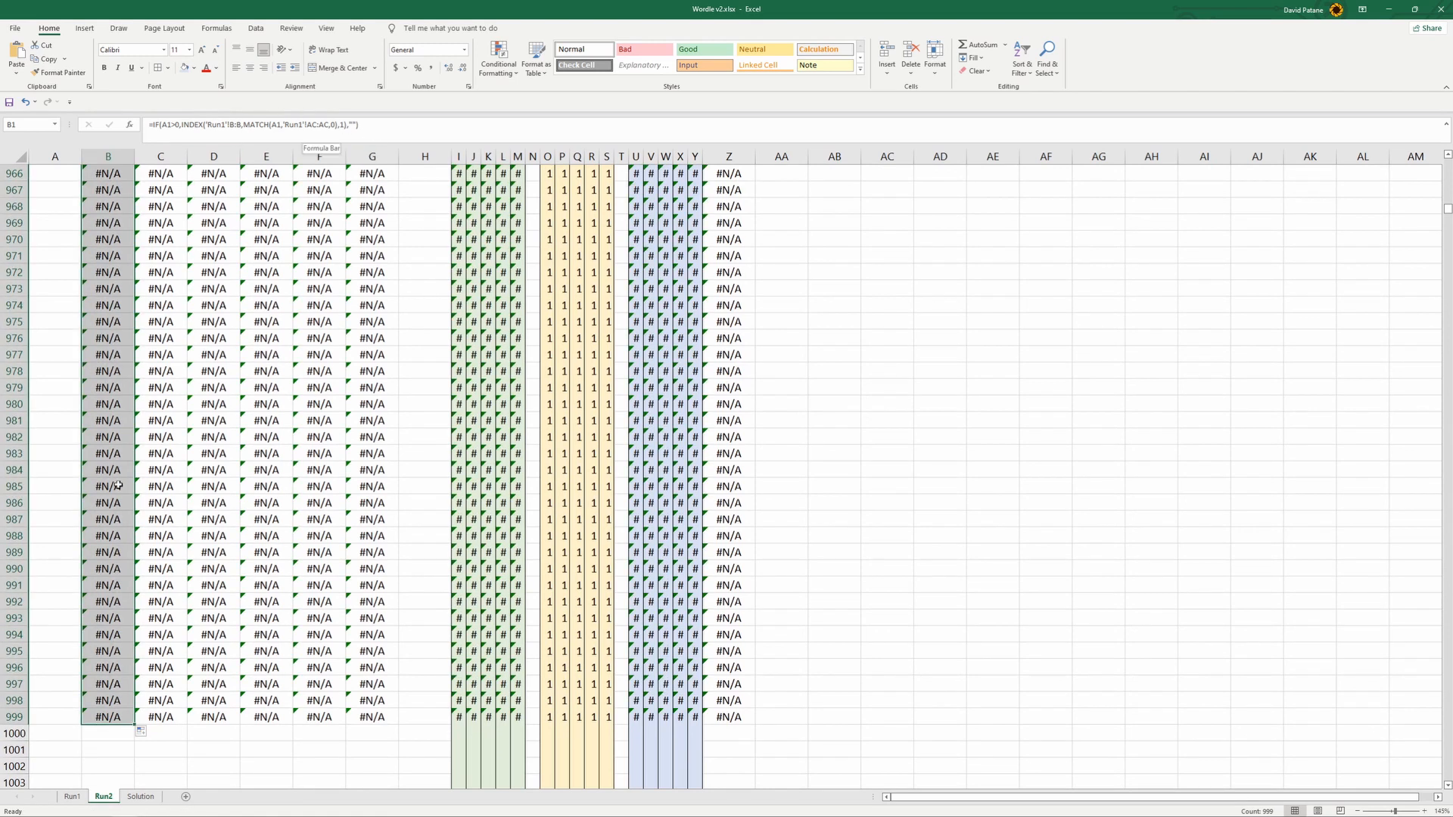
- Change the B1 formula to =IF(A1="","",INDEX('Run1'!B:B,MATCH(A1,'Run1'!AC:AC,0),1))
click(370, 123)
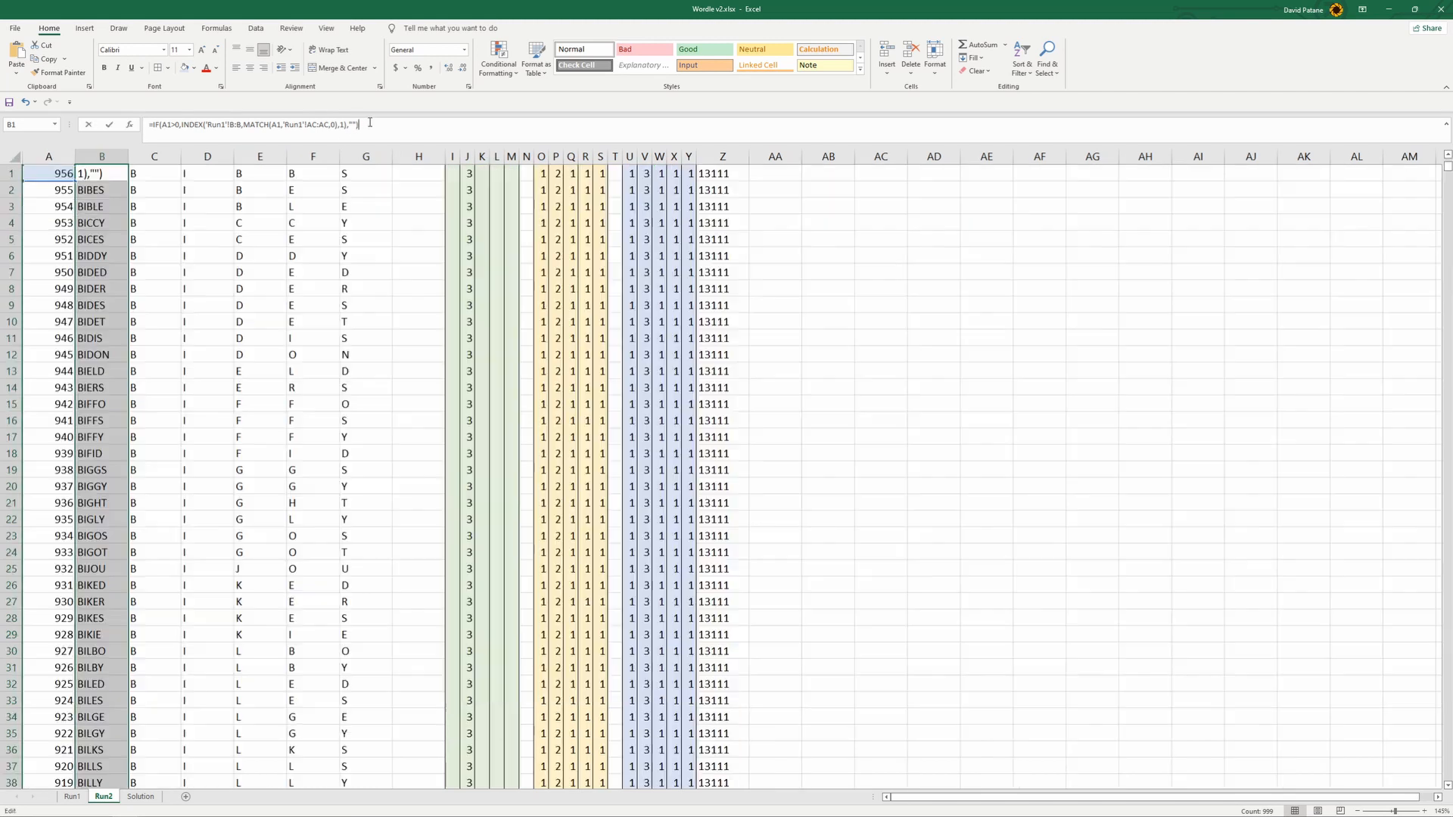
click(181, 124)
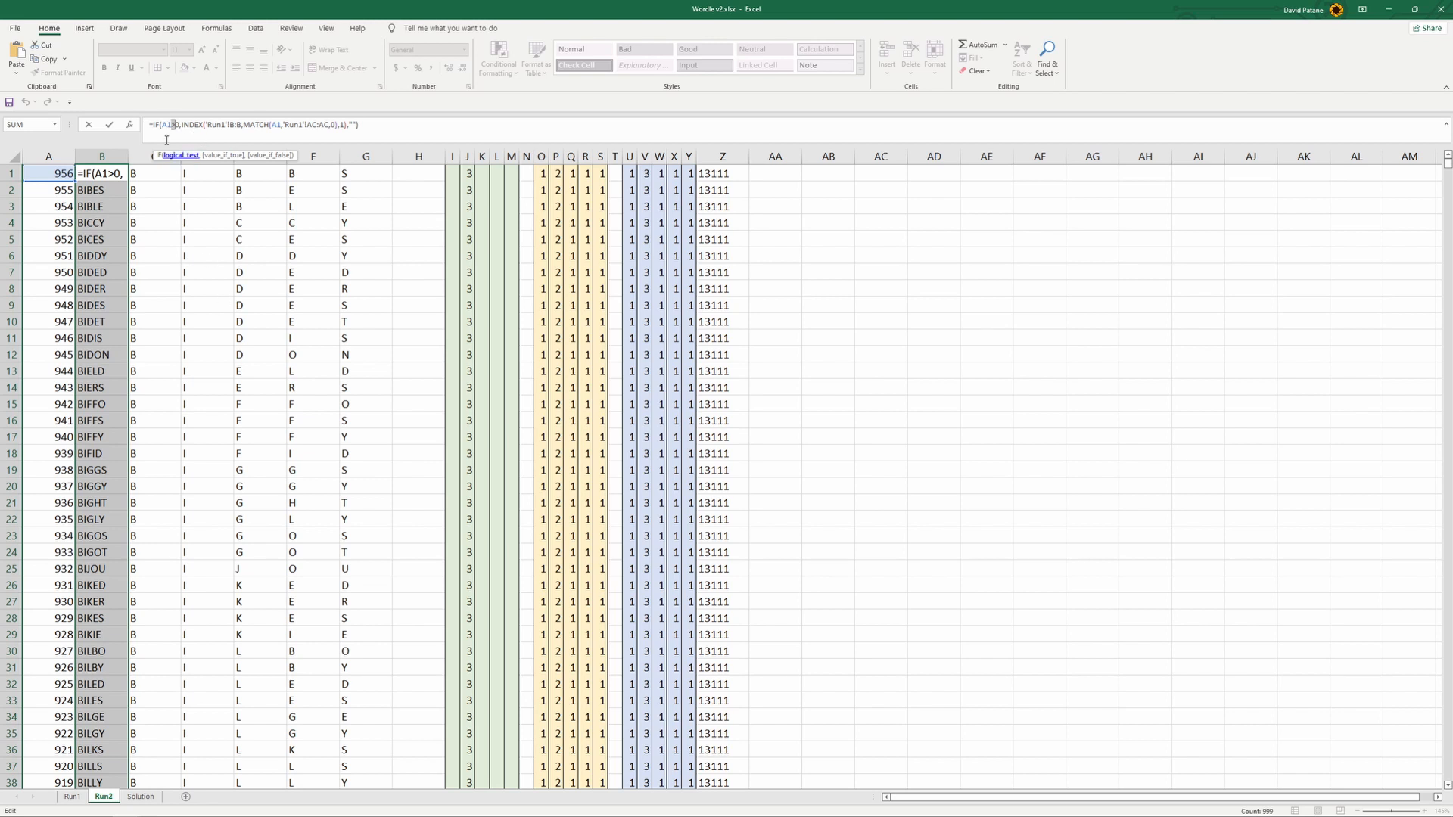
click(180, 124)
click(175, 124)
key(BackSpace)
key(BackSpace)
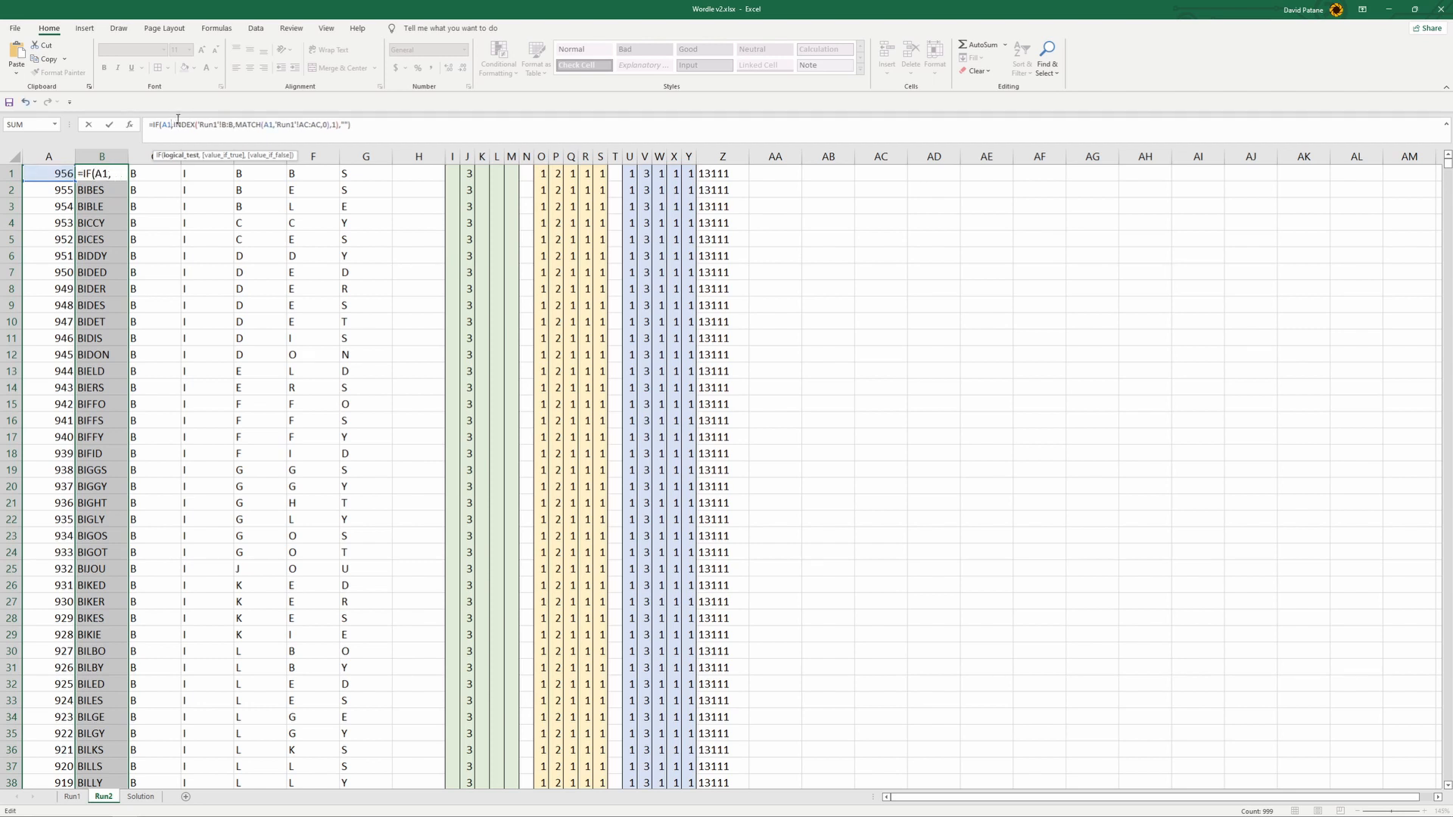
text(="")
text(,"")
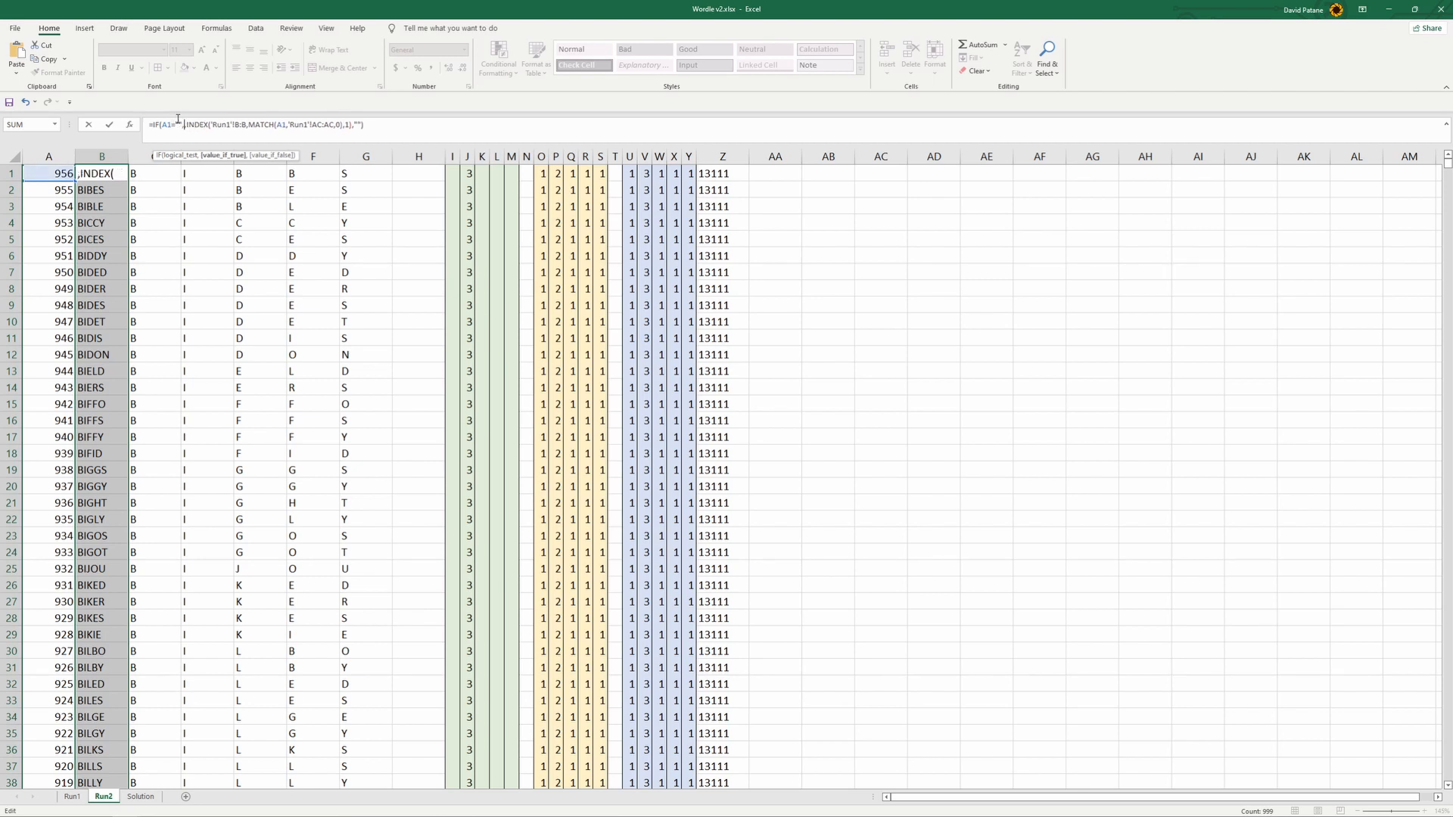
click(369, 125)
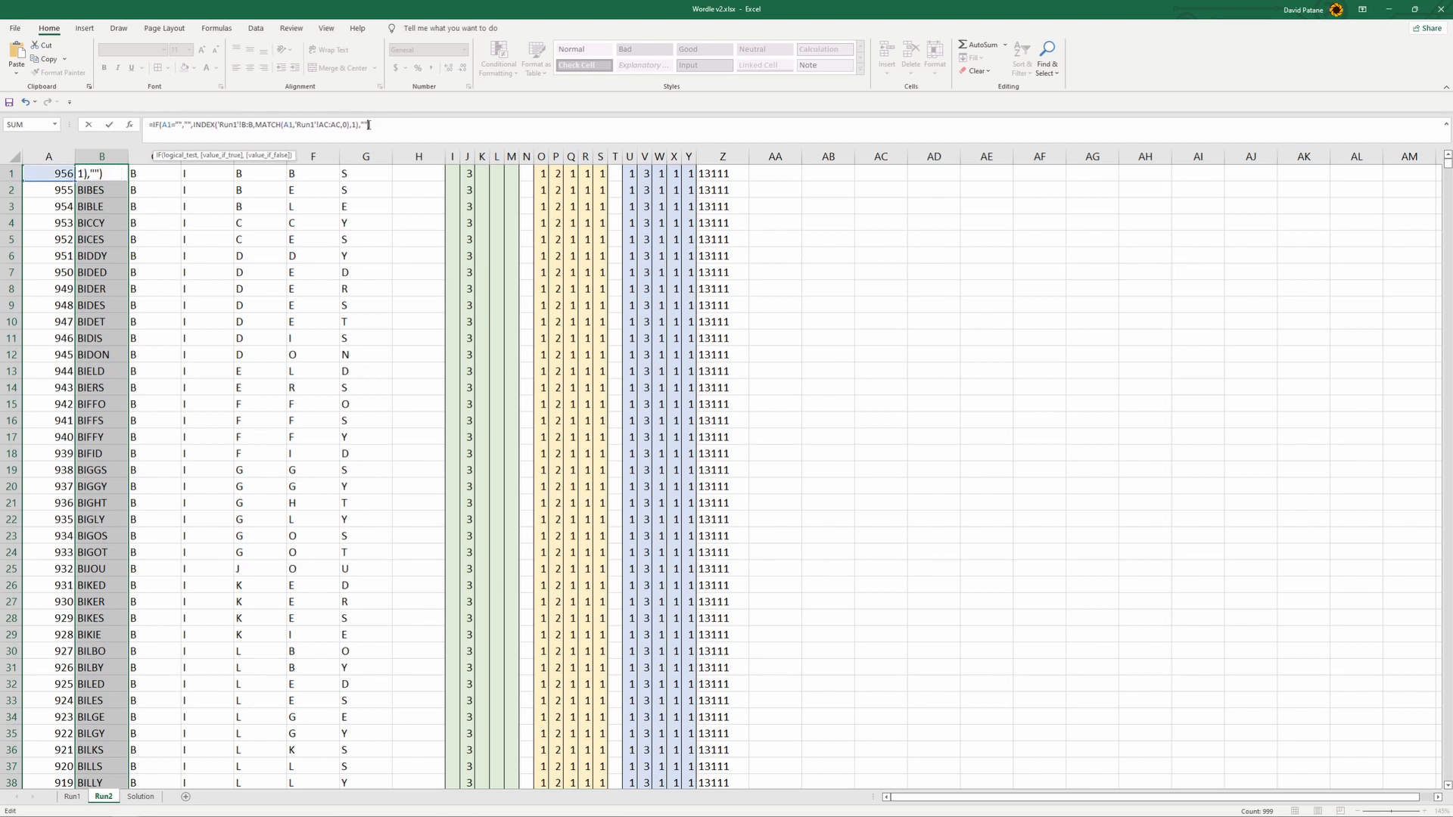
key(BackSpace)
key(BackSpace)
click(409, 128)
key(Return)
- Fill the revised B1 formula down column B to row 999
click(119, 173)
drag(128, 182, 152, 605)
scroll(155, 616, down, 4)
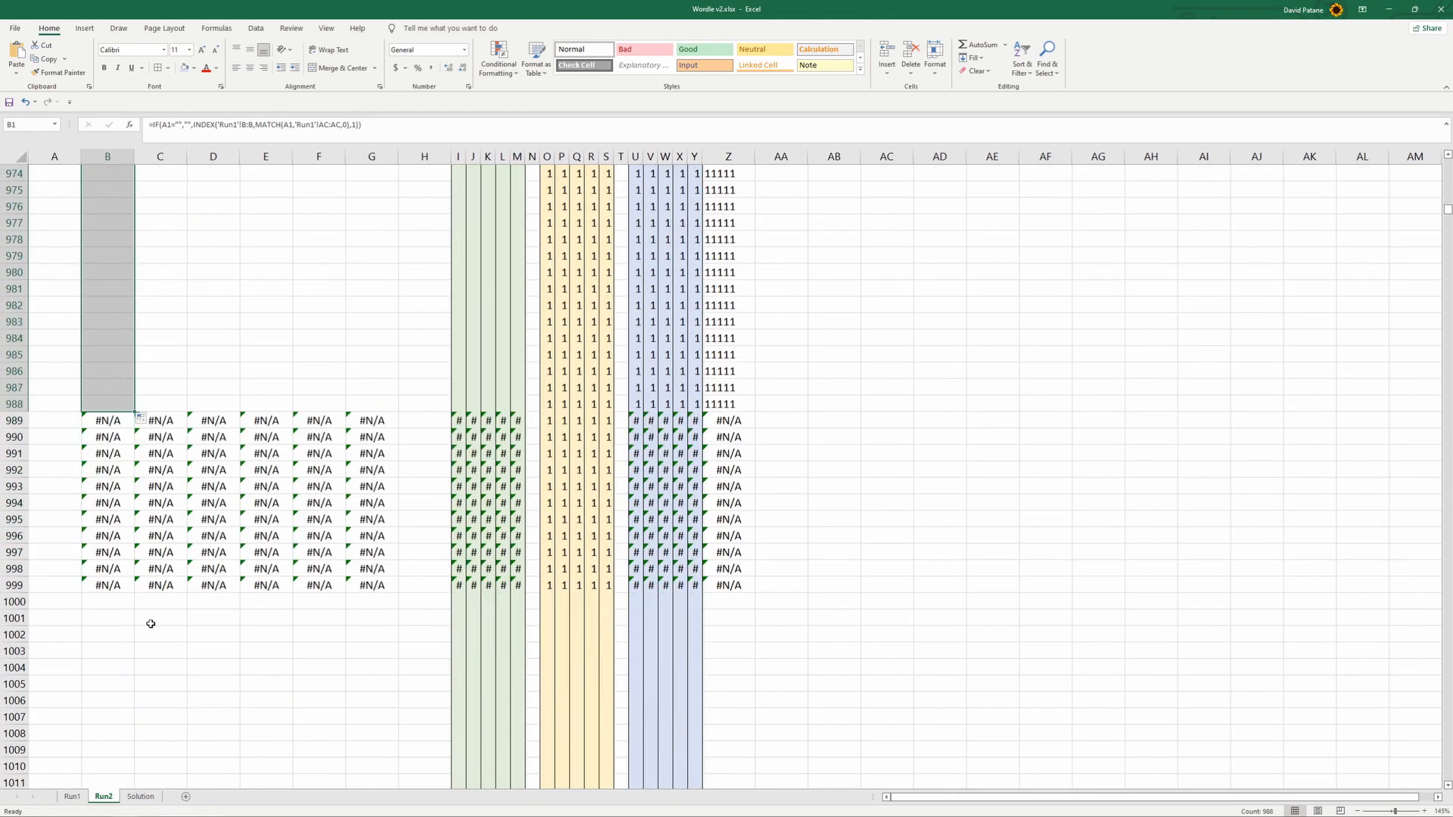
drag(135, 413, 137, 594)
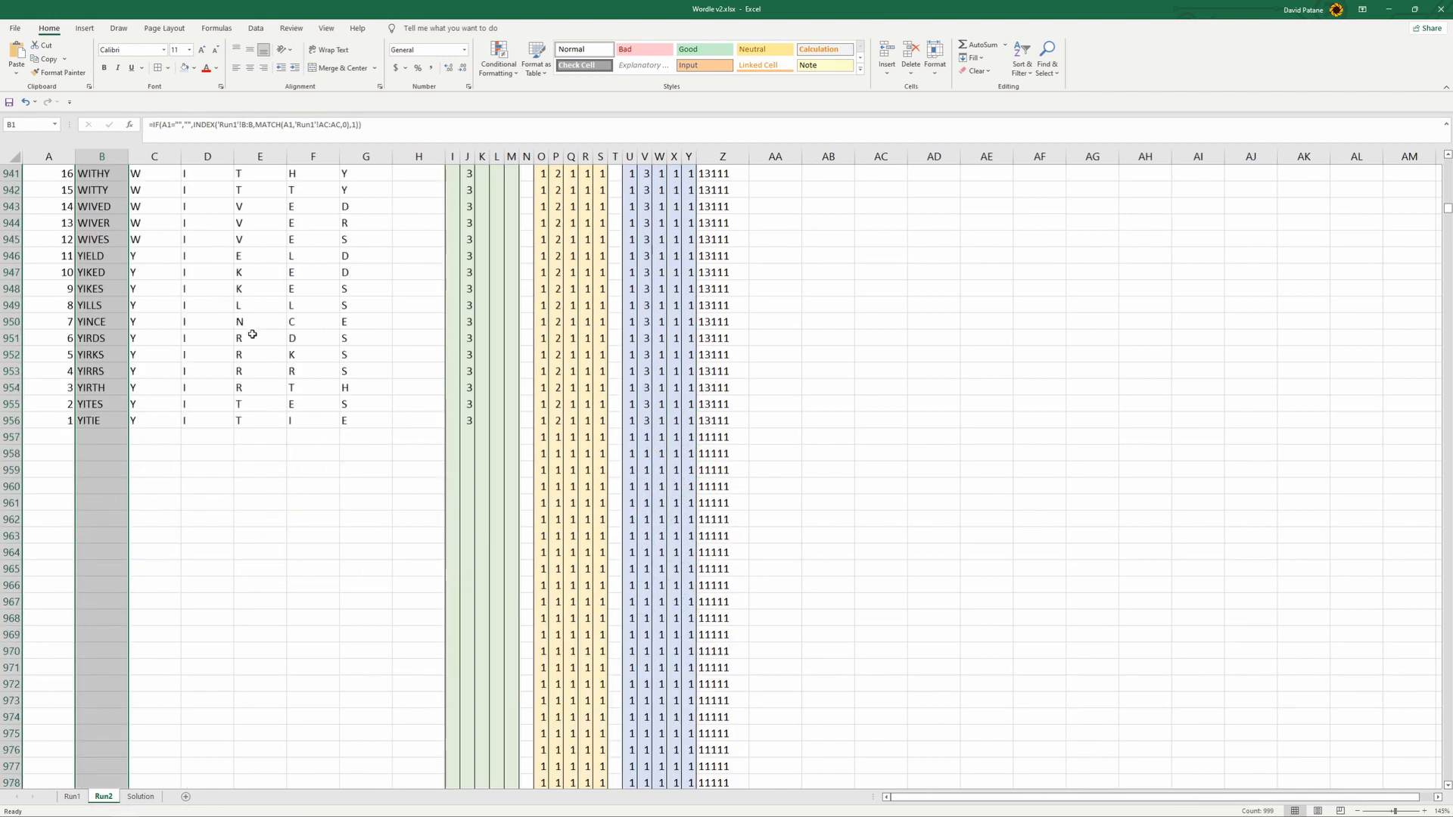
- Look through the words retrieved on Run2, from the end of the ranks back up, for a second guess
scroll(253, 335, up, 20)
scroll(353, 308, down, 20)
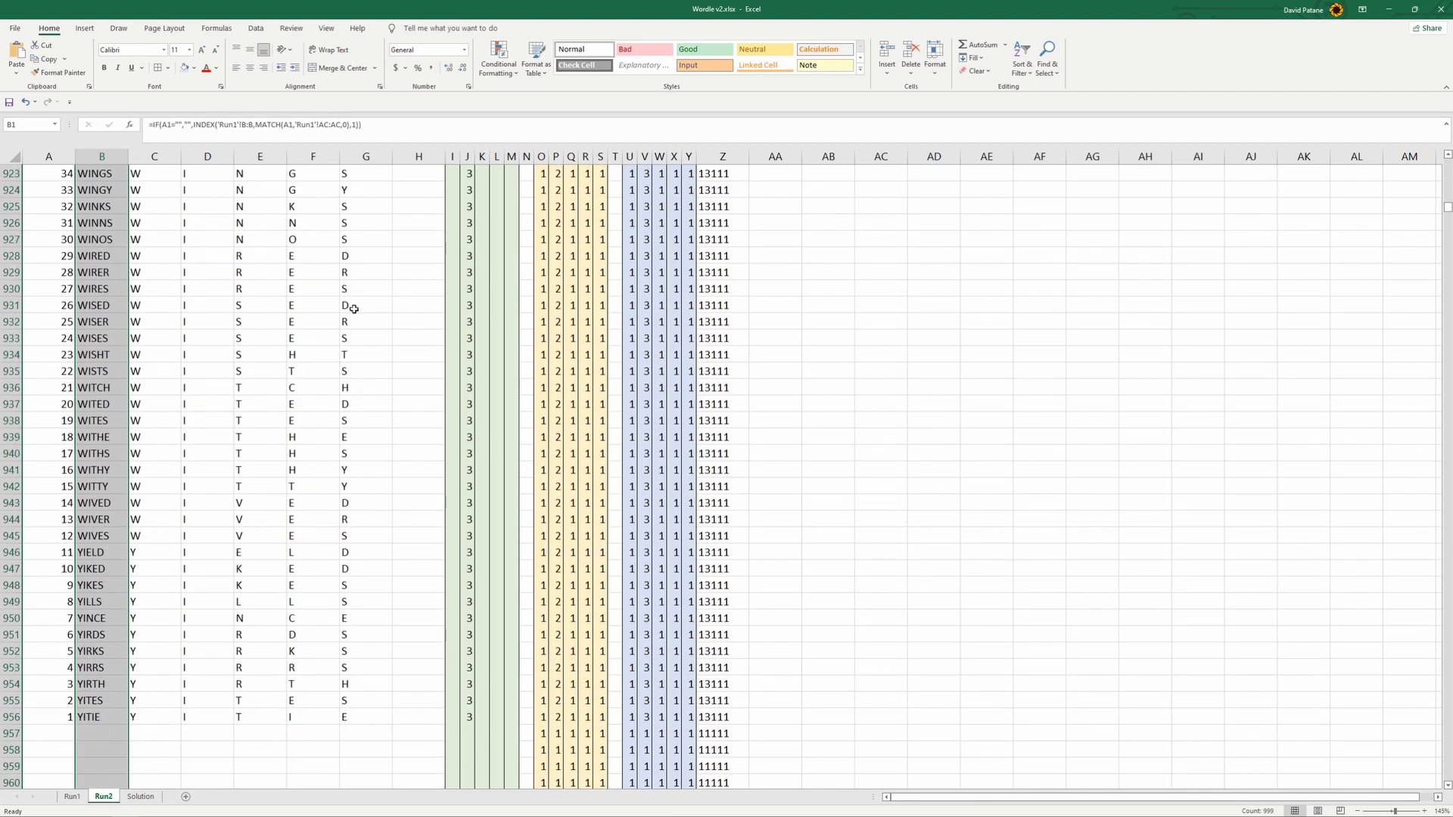
scroll(577, 372, up, 20)
scroll(577, 371, up, 20)
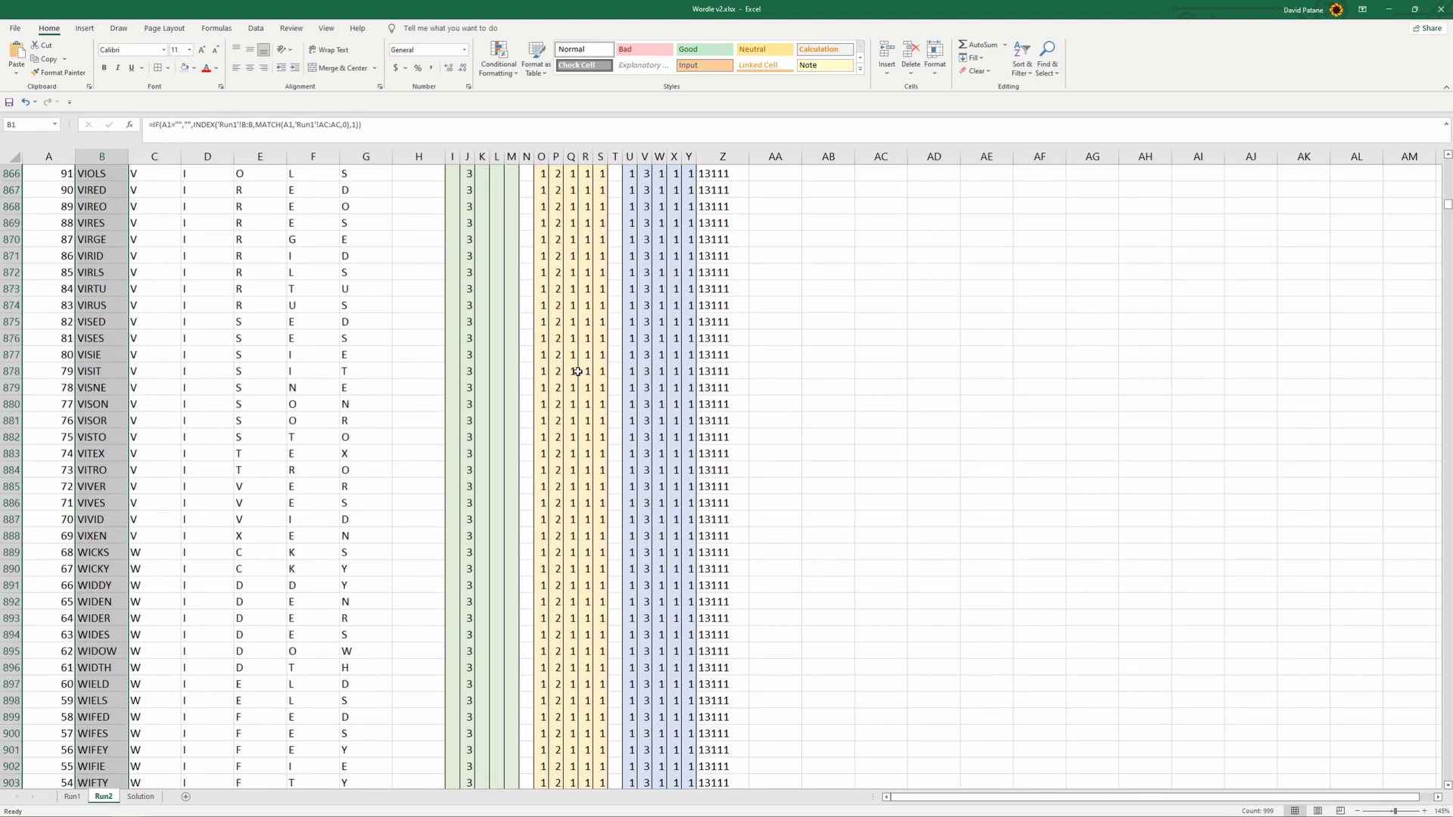
scroll(578, 372, up, 20)
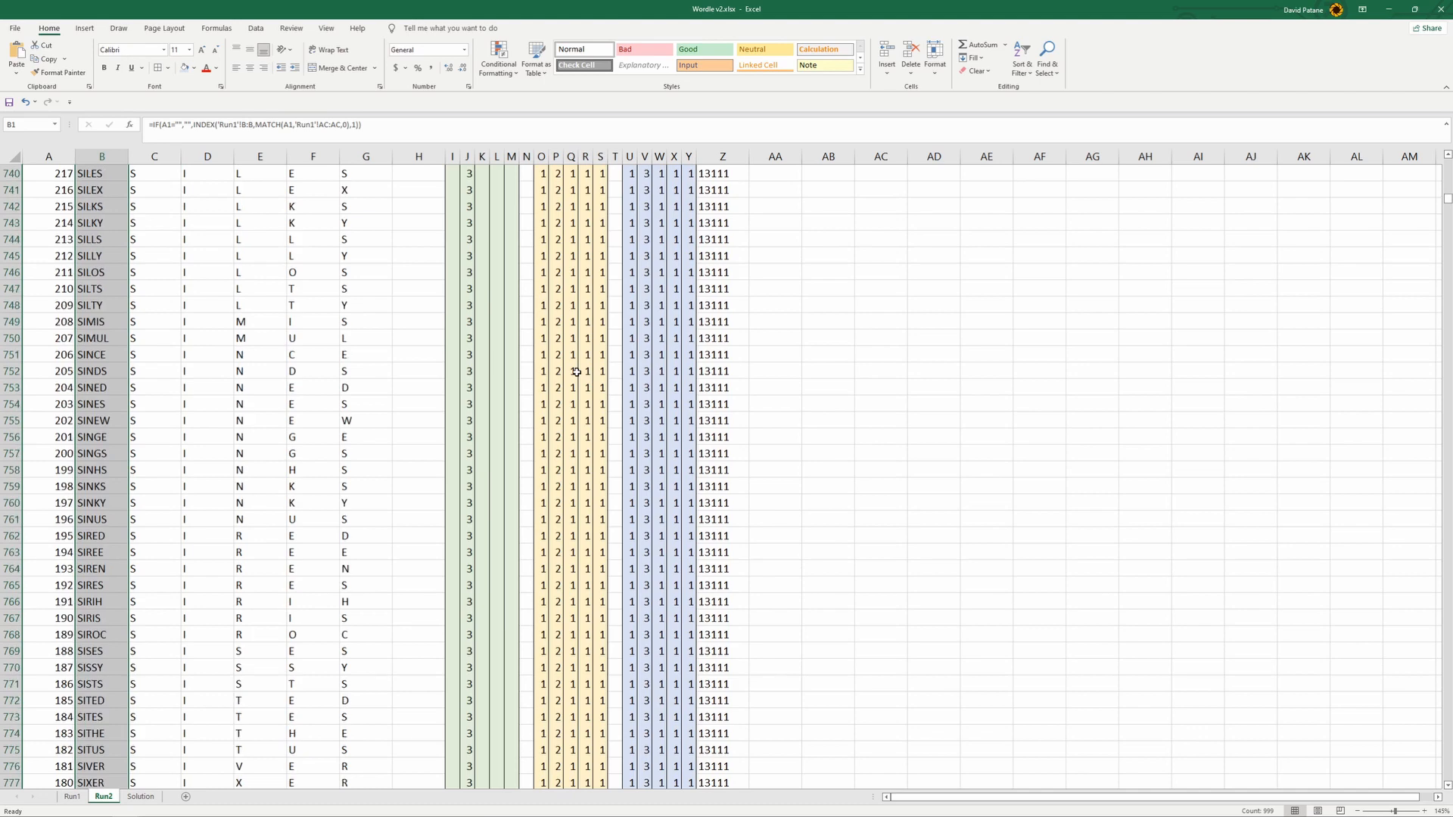
scroll(574, 372, up, 20)
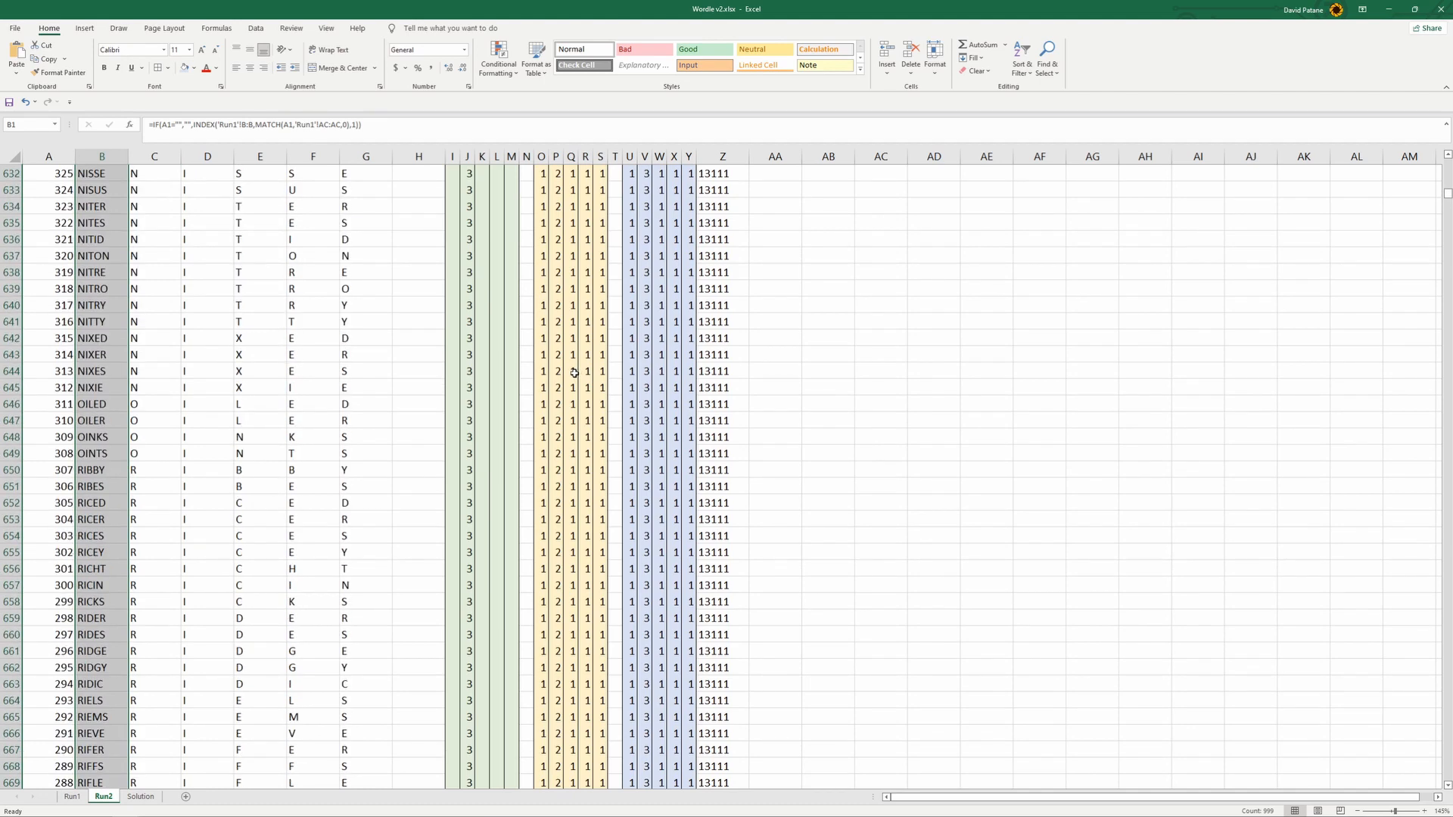
scroll(574, 373, up, 10)
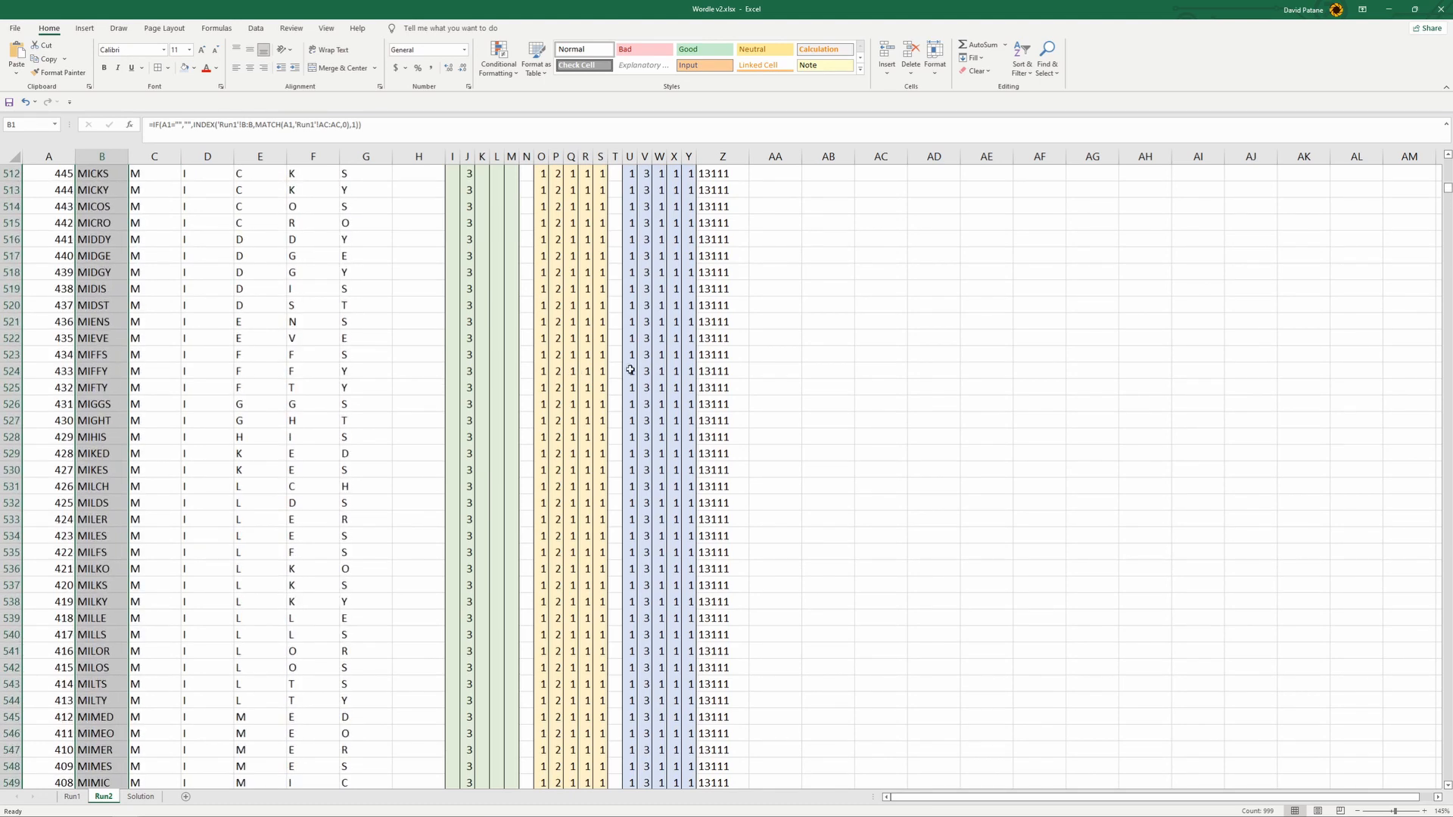
drag(1448, 194, 1447, 164)
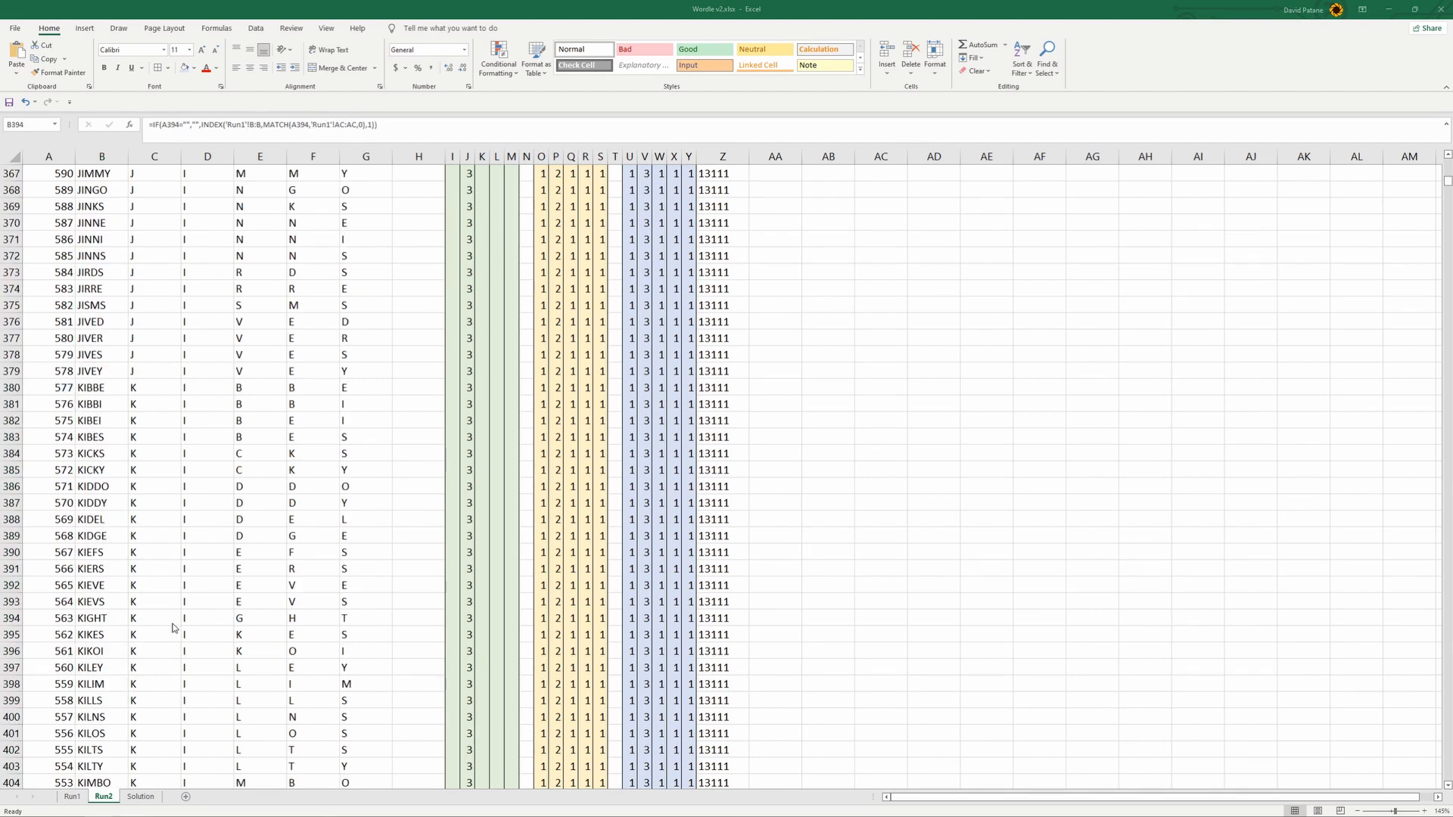
- Copy the word KIGHT from B394 on Run2 and paste it as a value into C5 for Attempt2 on the Solution sheet
click(95, 618)
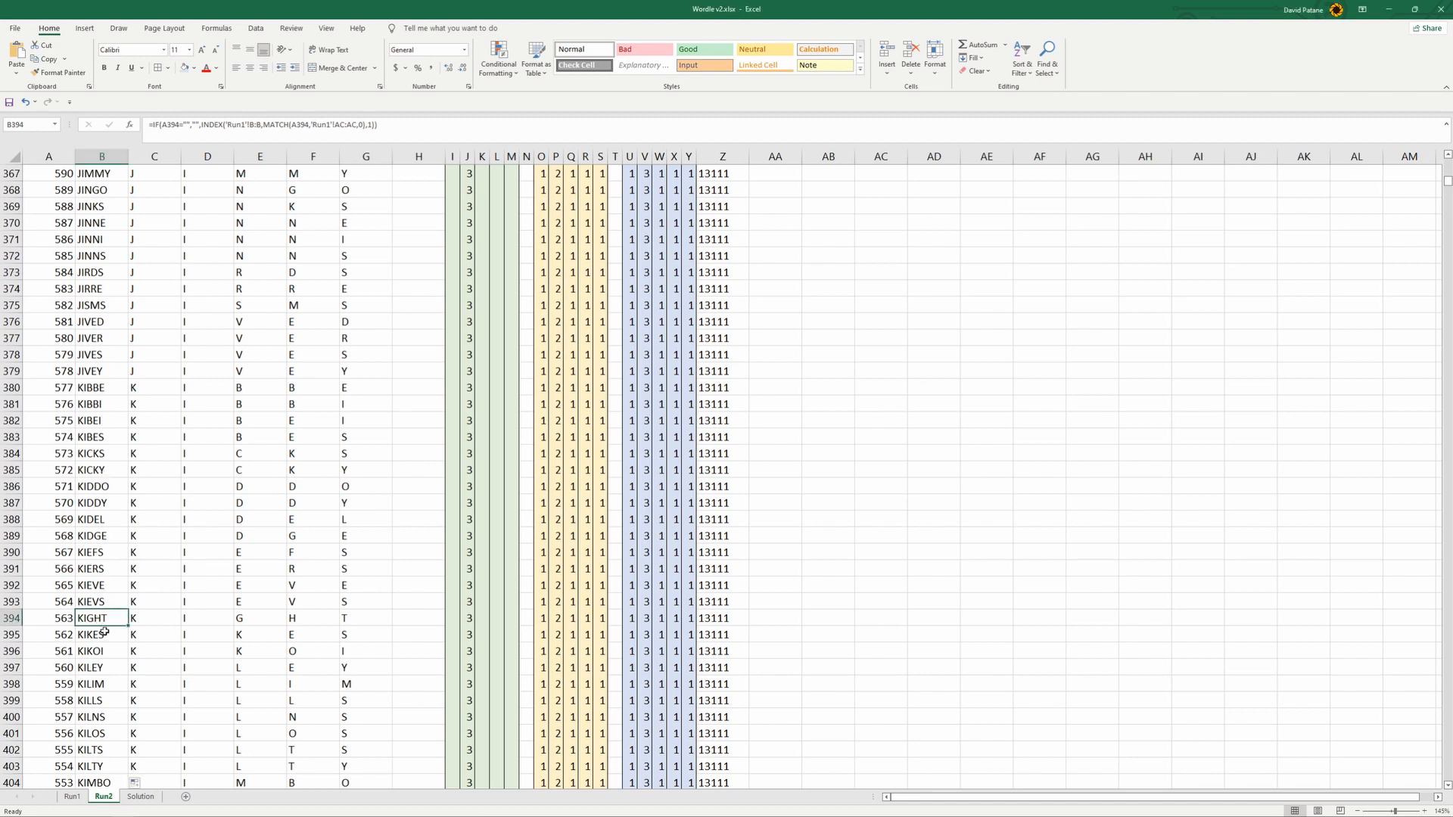
key(ctrl+c)
click(141, 796)
click(283, 310)
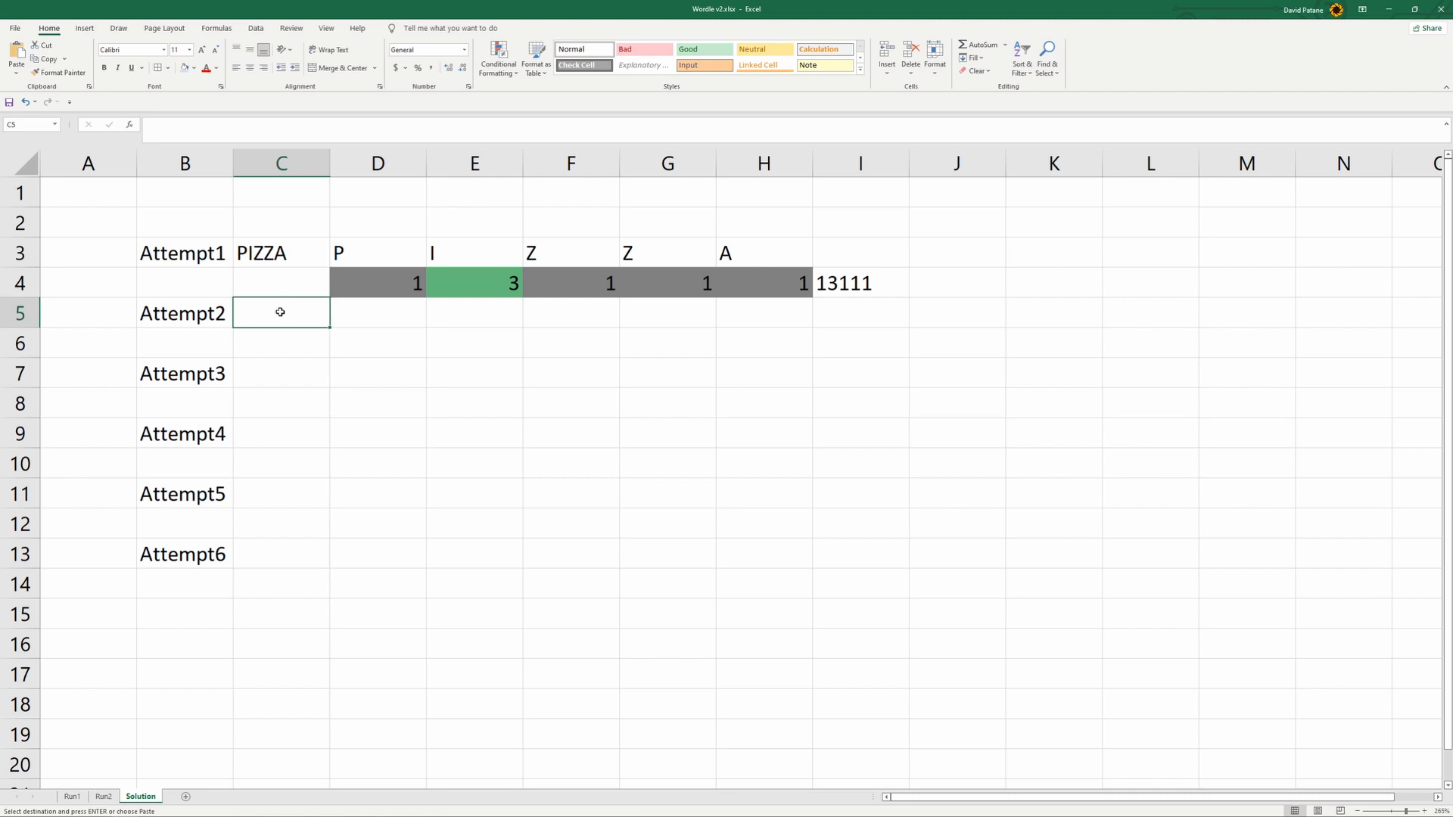
right_click(280, 311)
click(326, 373)
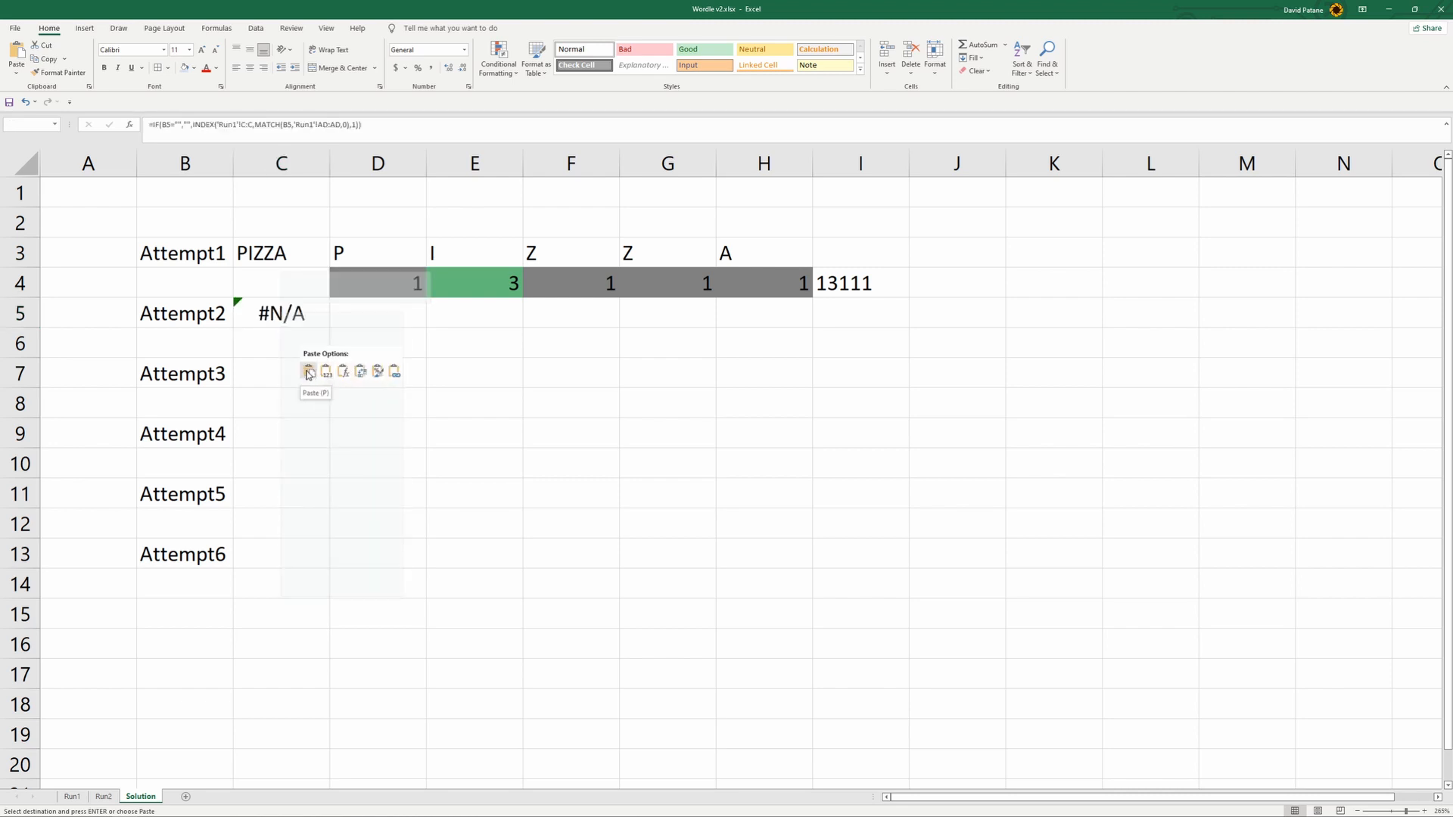
- Copy the Attempt1 letter and score cells D3:H4 to D5:H6 for Attempt2, and select the scores in D6:H6
drag(382, 256, 772, 279)
key(ctrl+c)
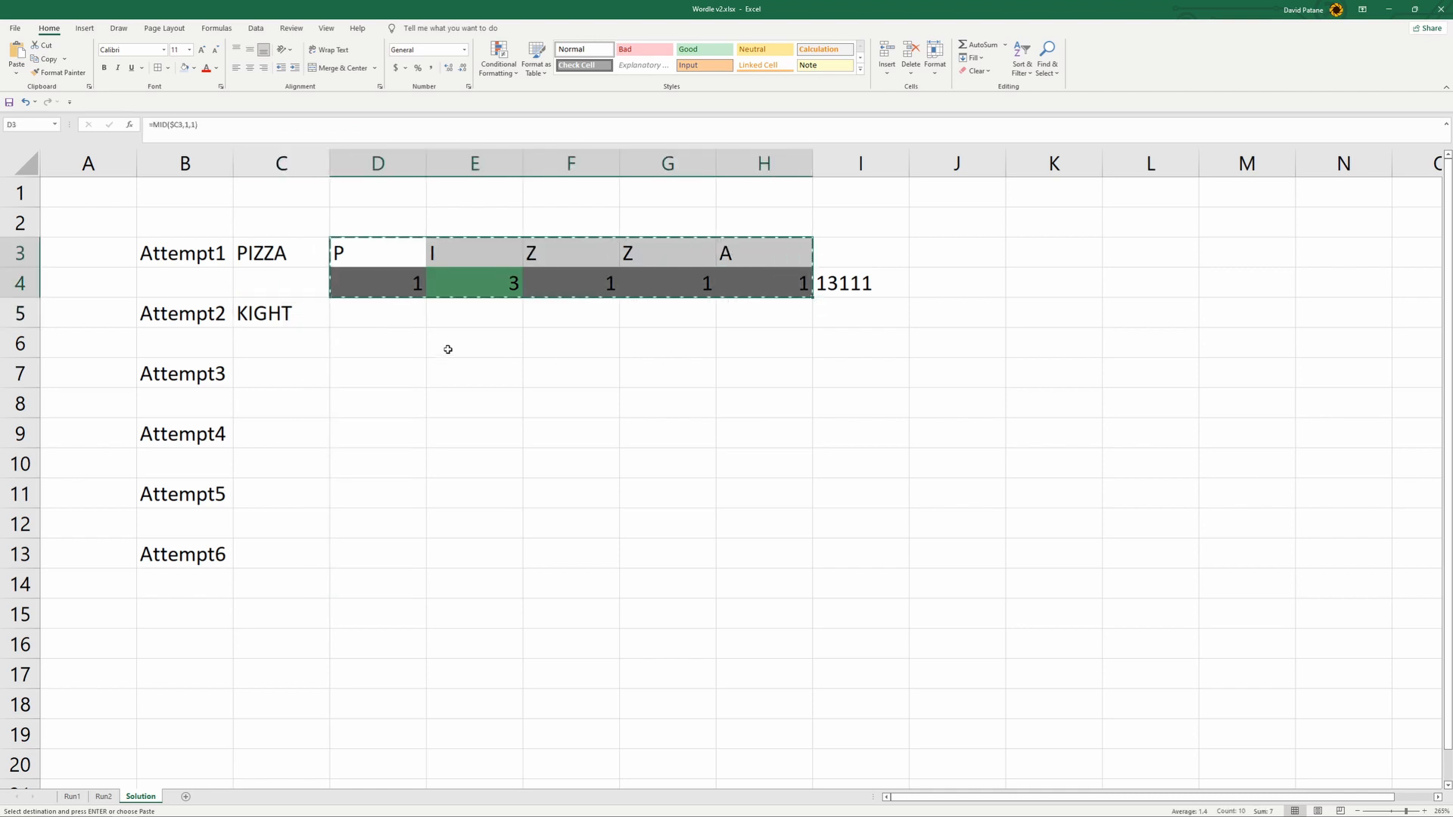
click(370, 317)
key(ctrl+v)
click(597, 436)
drag(370, 336, 763, 339)
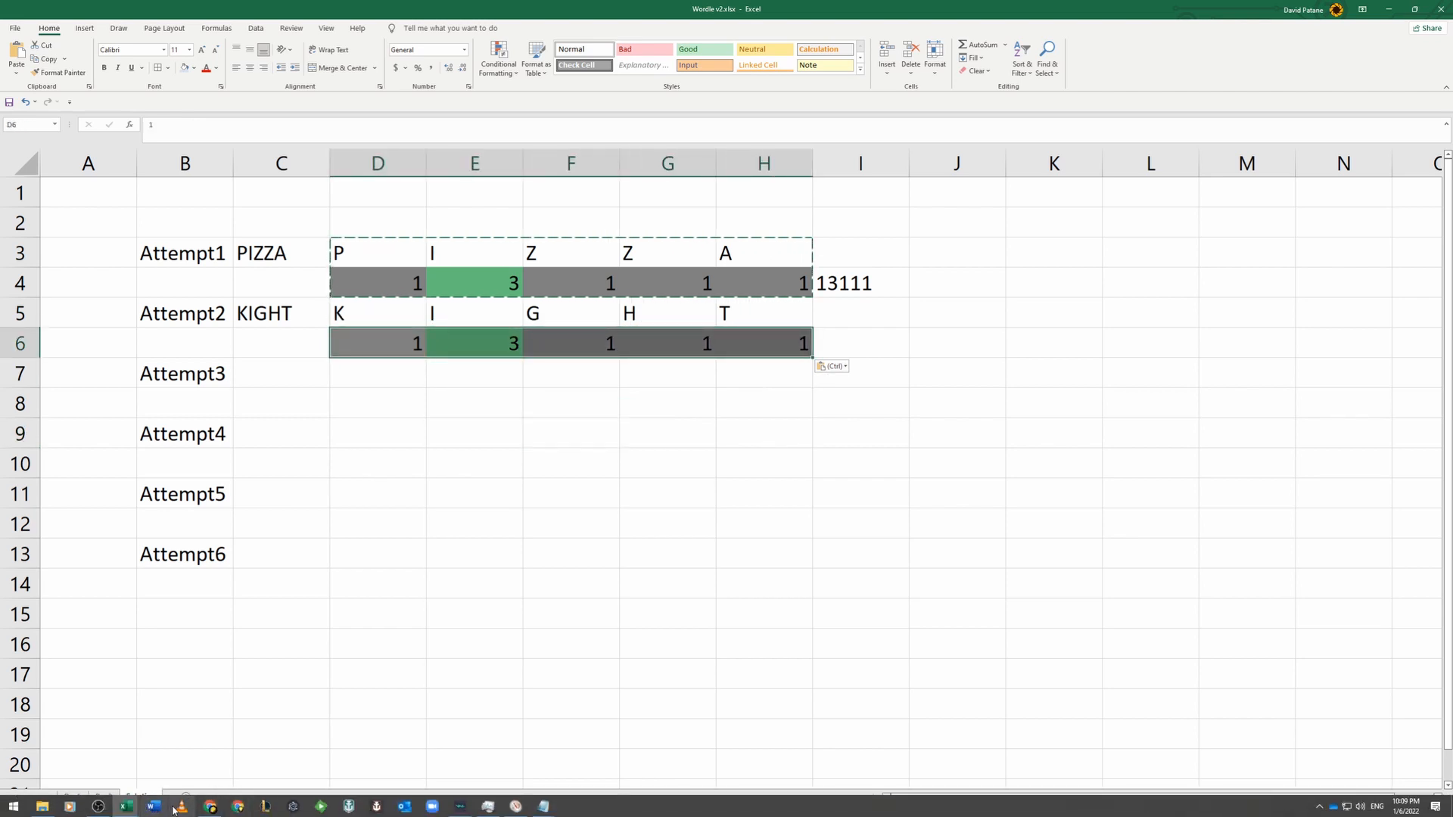
- Switch to Chrome and bring up the Wordle game that already holds the PIZZA guess
click(213, 807)
click(77, 12)
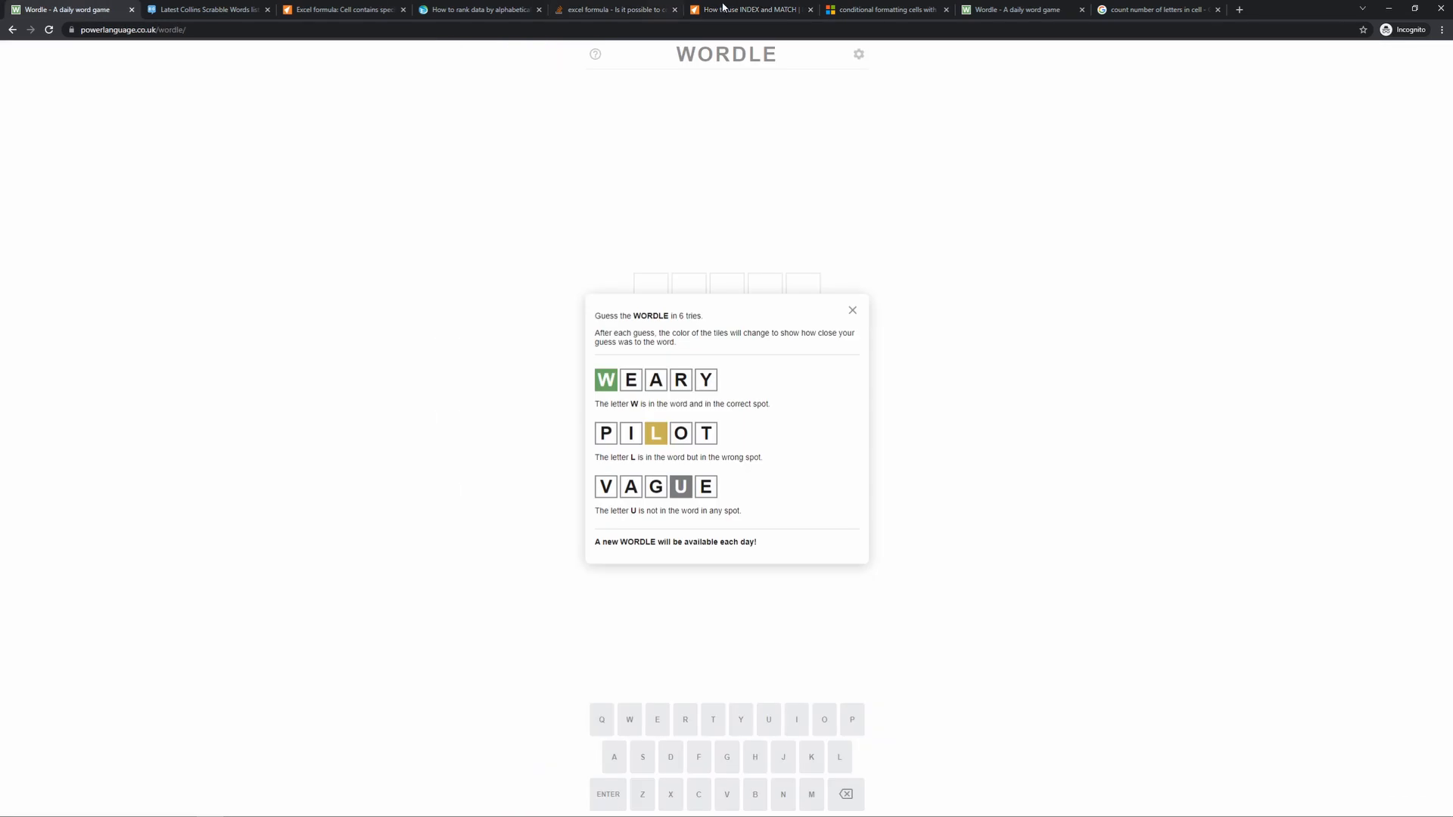
click(1014, 10)
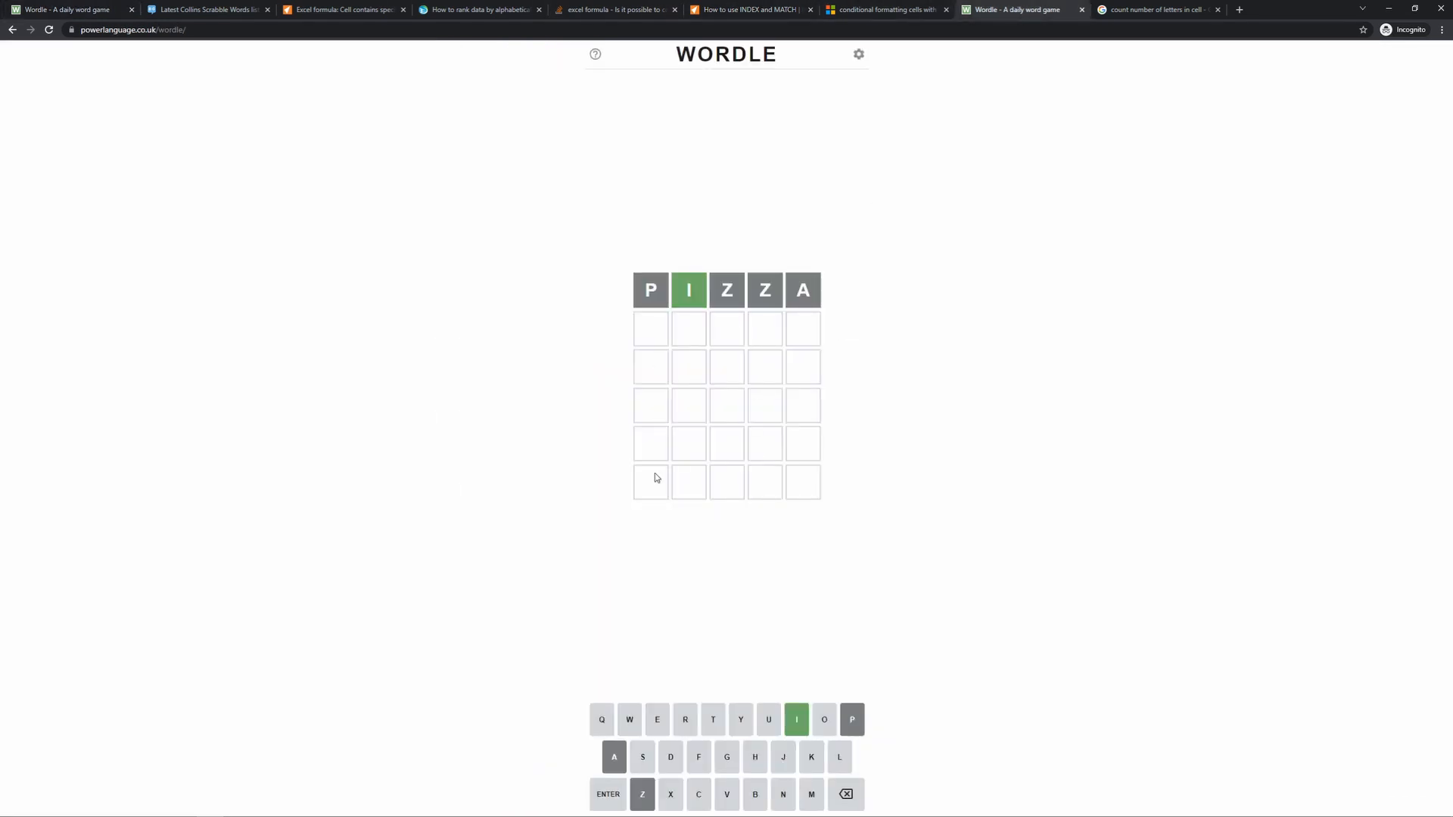
text(knigh)
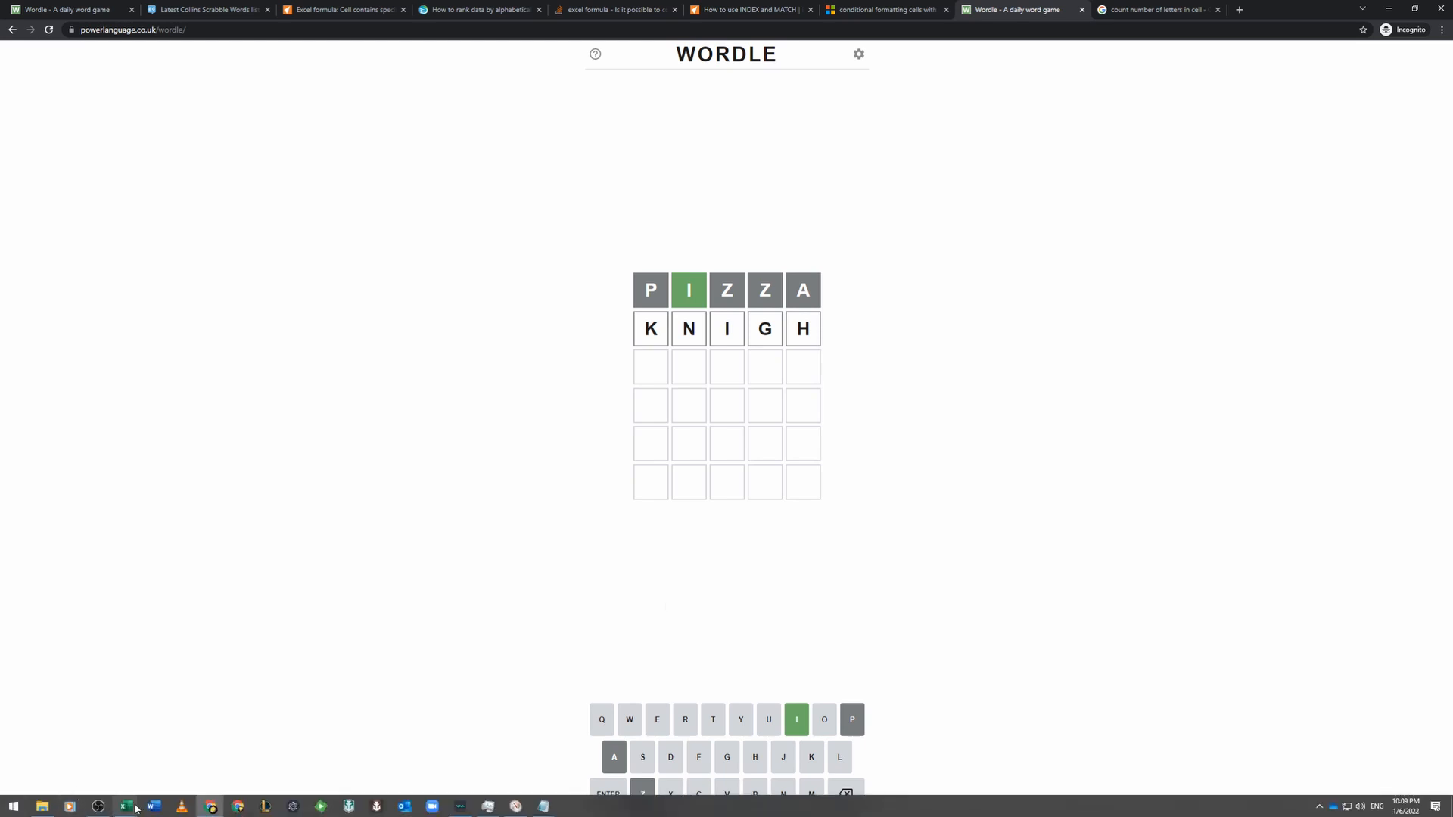
mouse_move(129, 808)
click(179, 755)
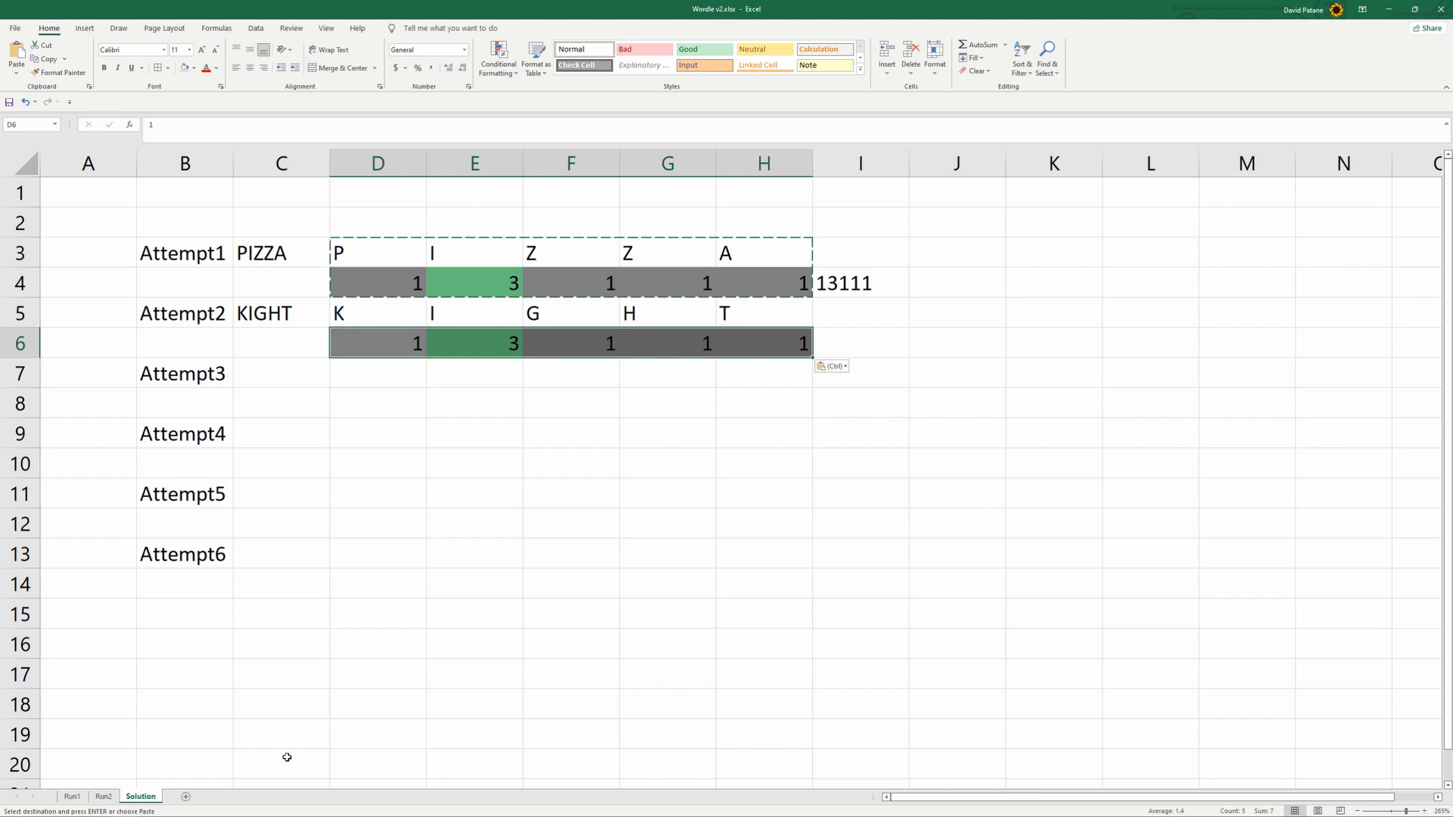
click(213, 808)
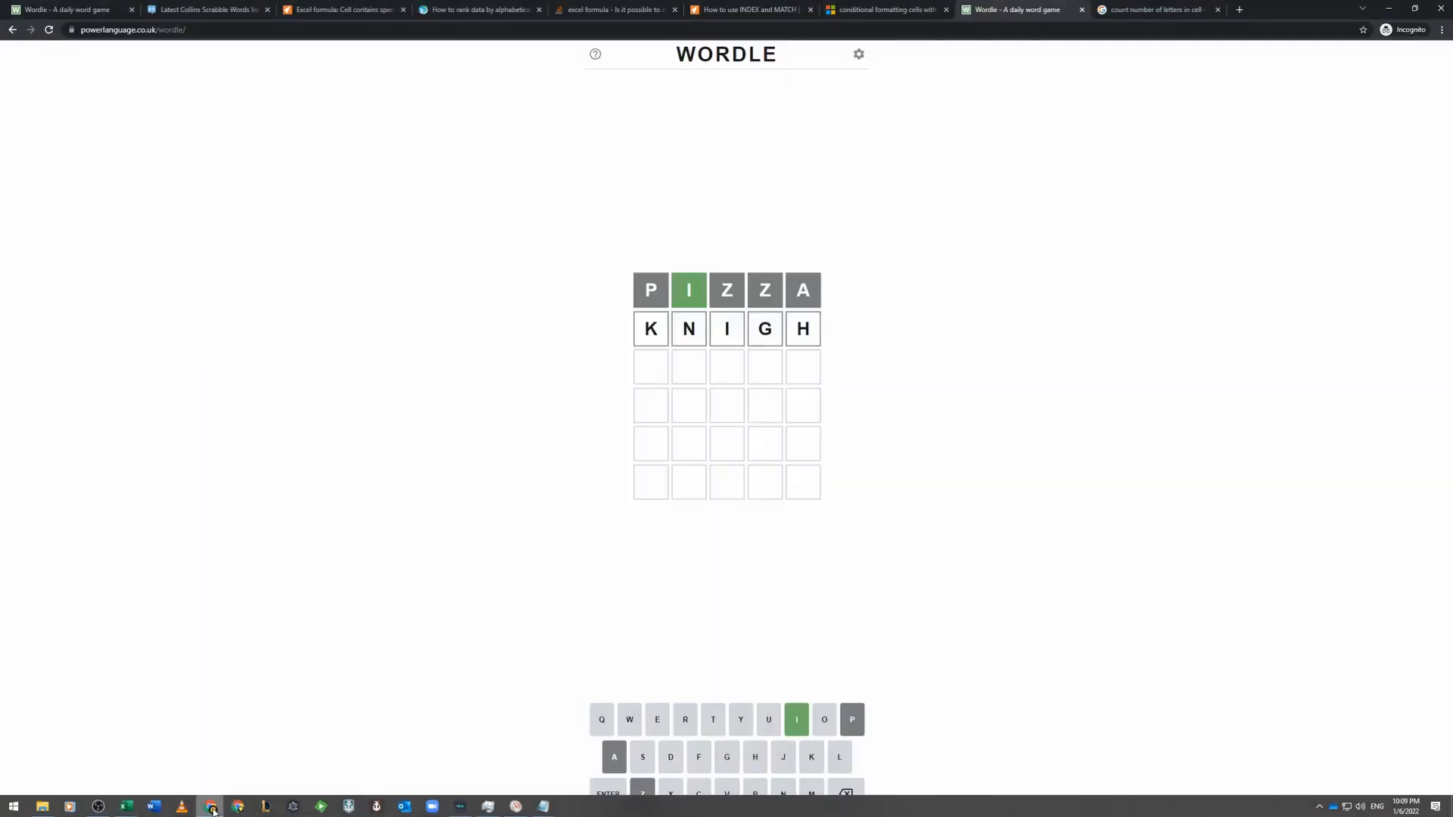
click(847, 800)
click(847, 800)
click(846, 801)
click(847, 800)
click(847, 801)
- Enter KIGHT as the second Wordle guess and submit it
text(kight)
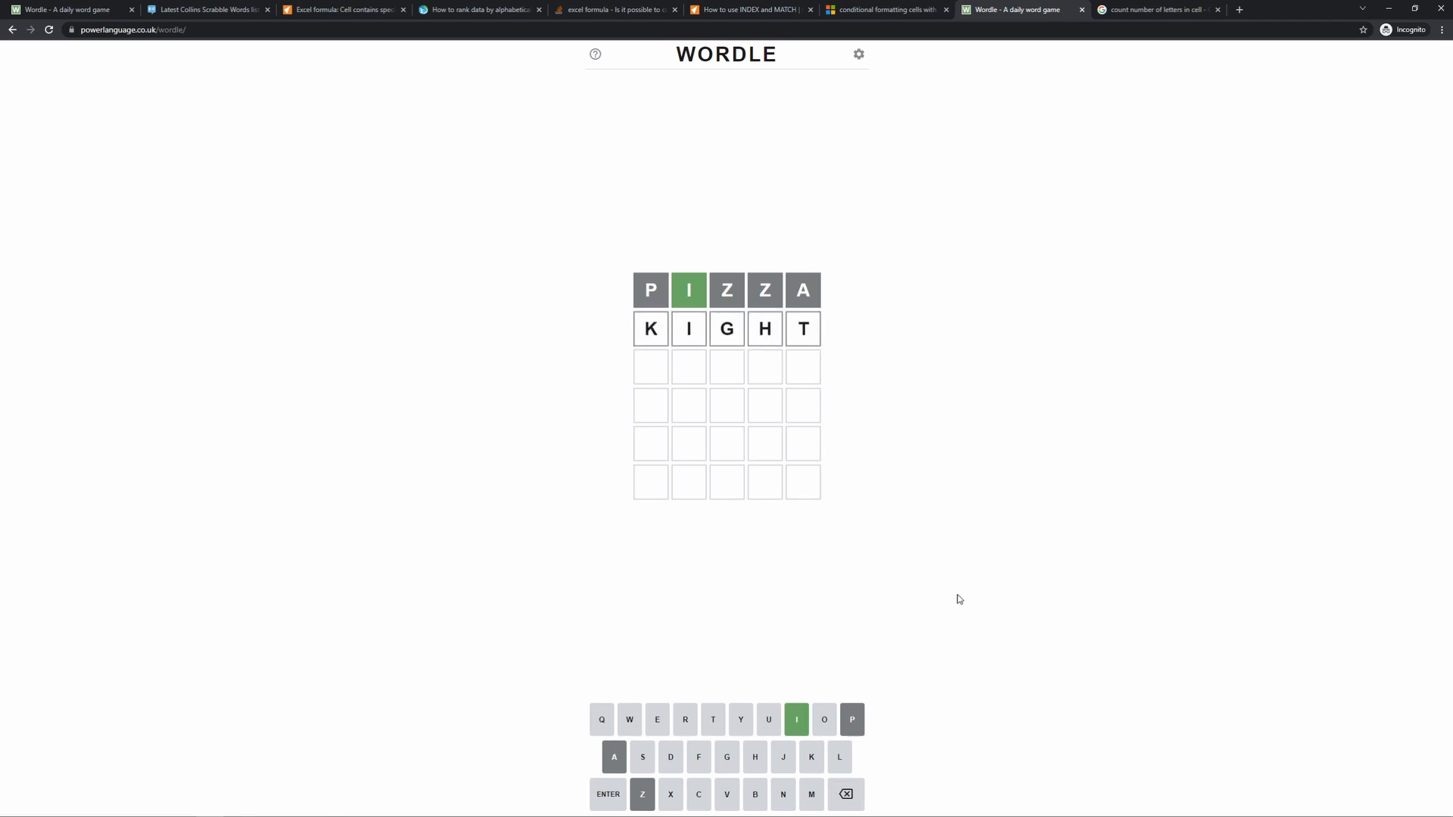
click(609, 794)
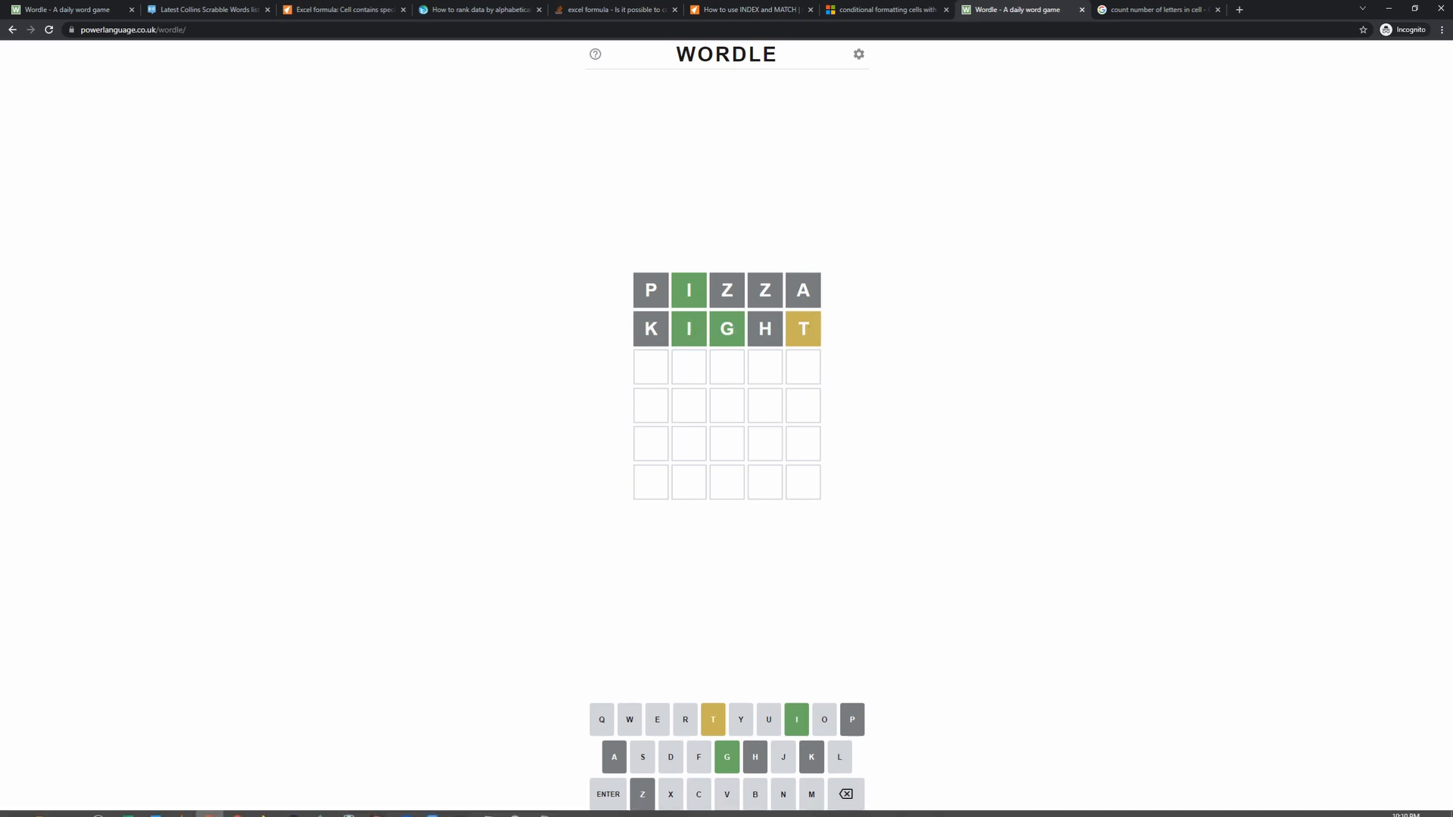
- Switch to the Wordle v2 workbook in Excel and set the Attempt2 scores to 3 in F6 and 2 in H6
mouse_move(126, 810)
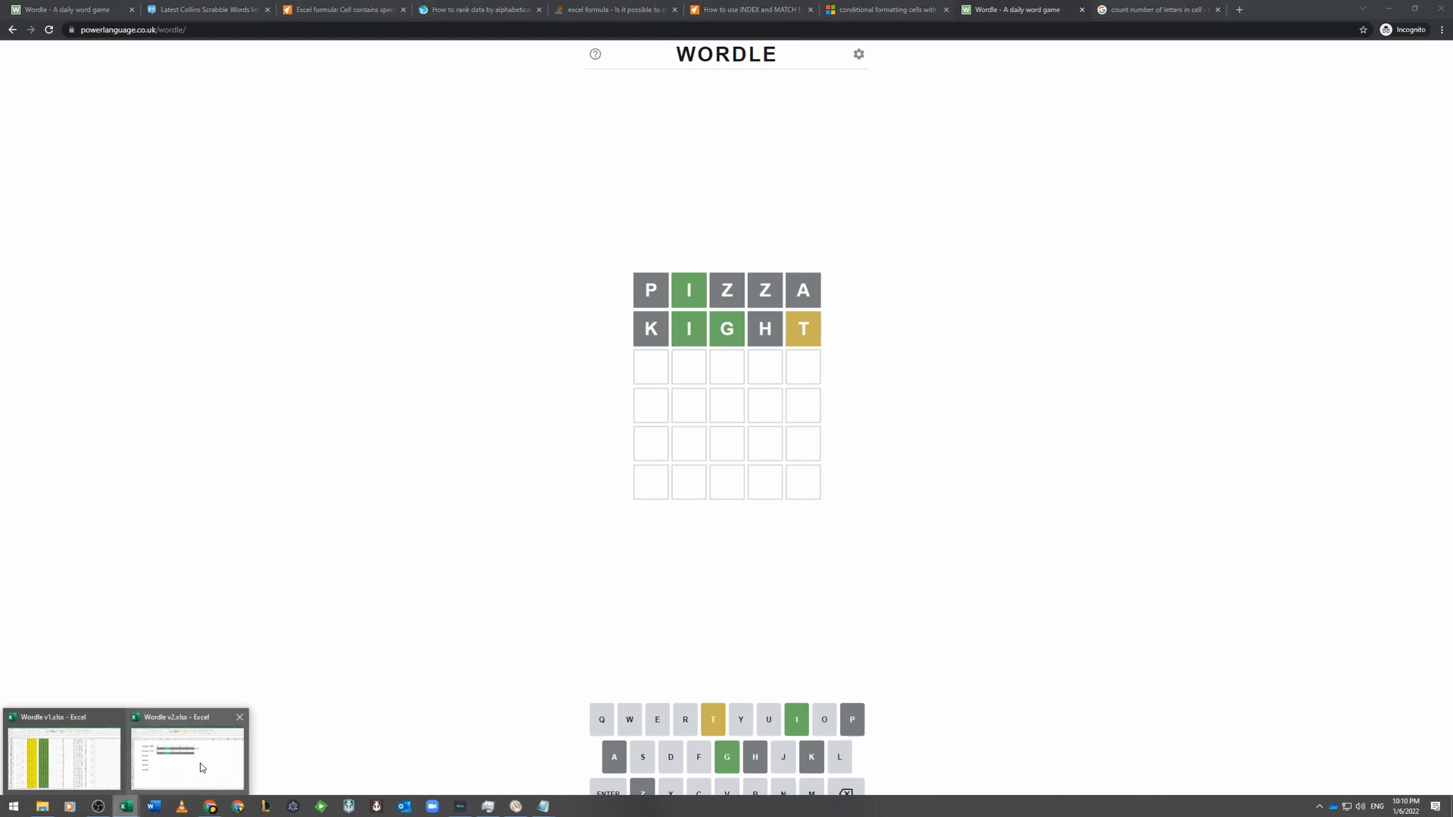
mouse_move(204, 767)
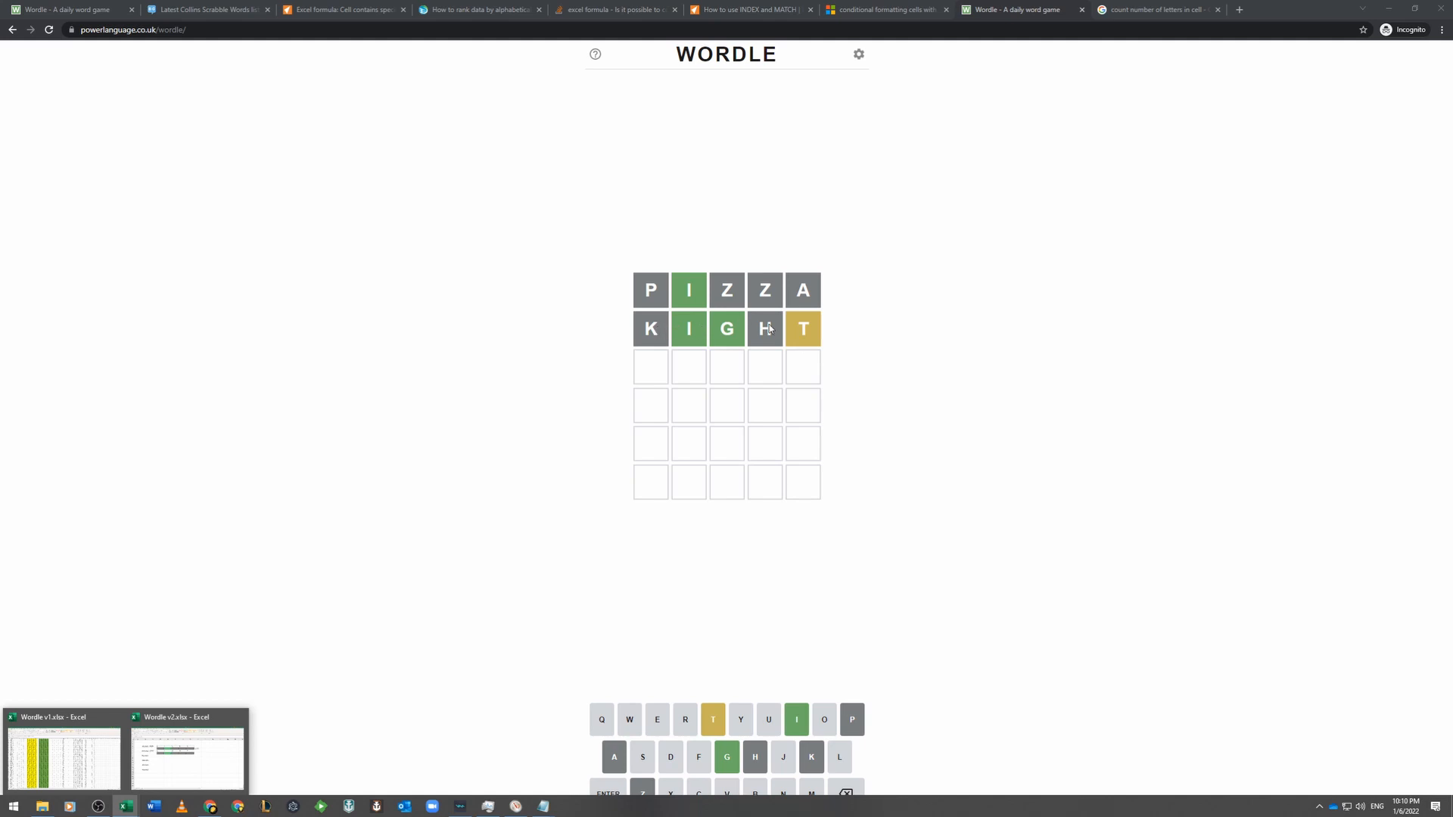
click(198, 754)
click(595, 341)
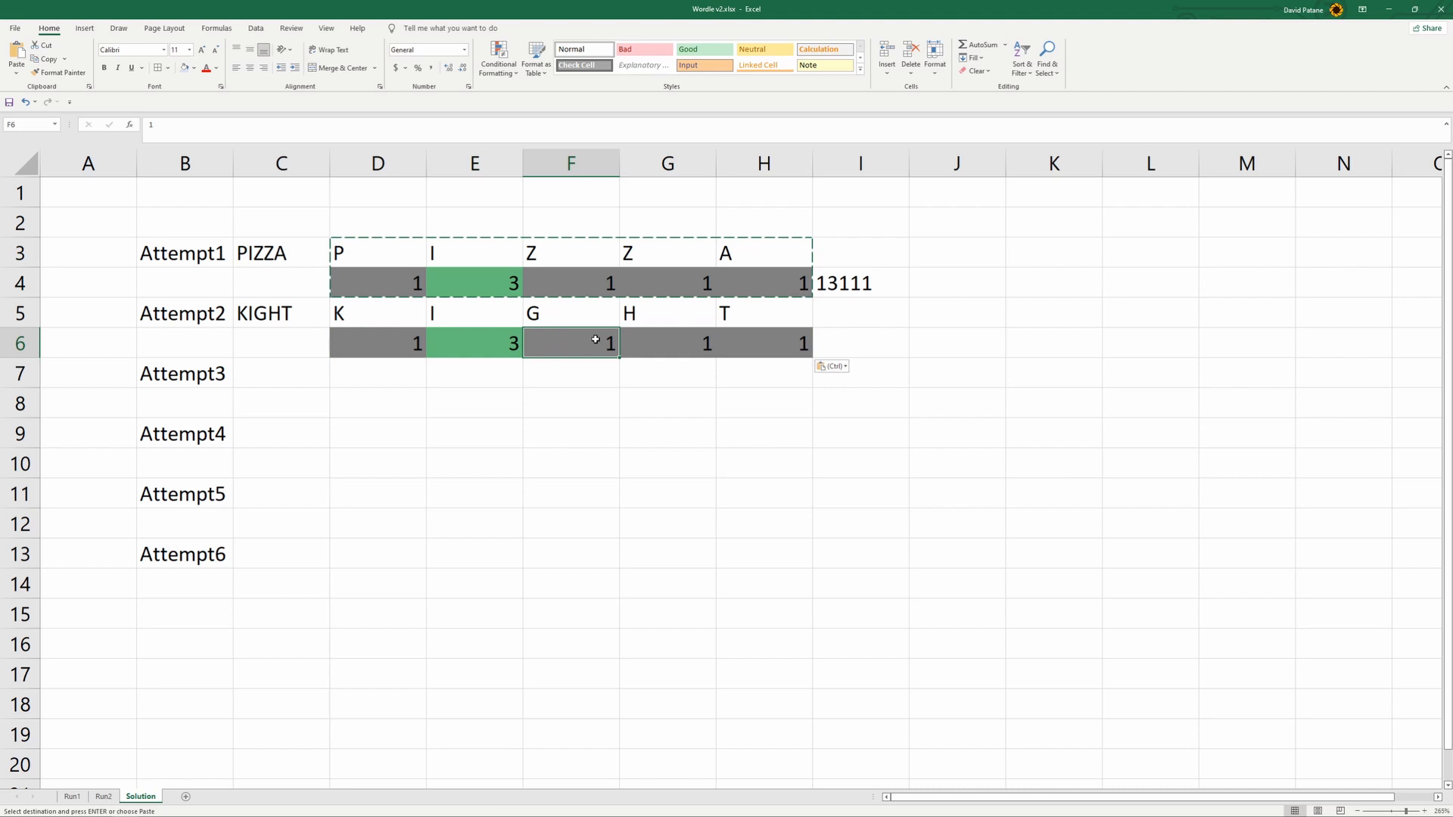
text(3)
key(Tab)
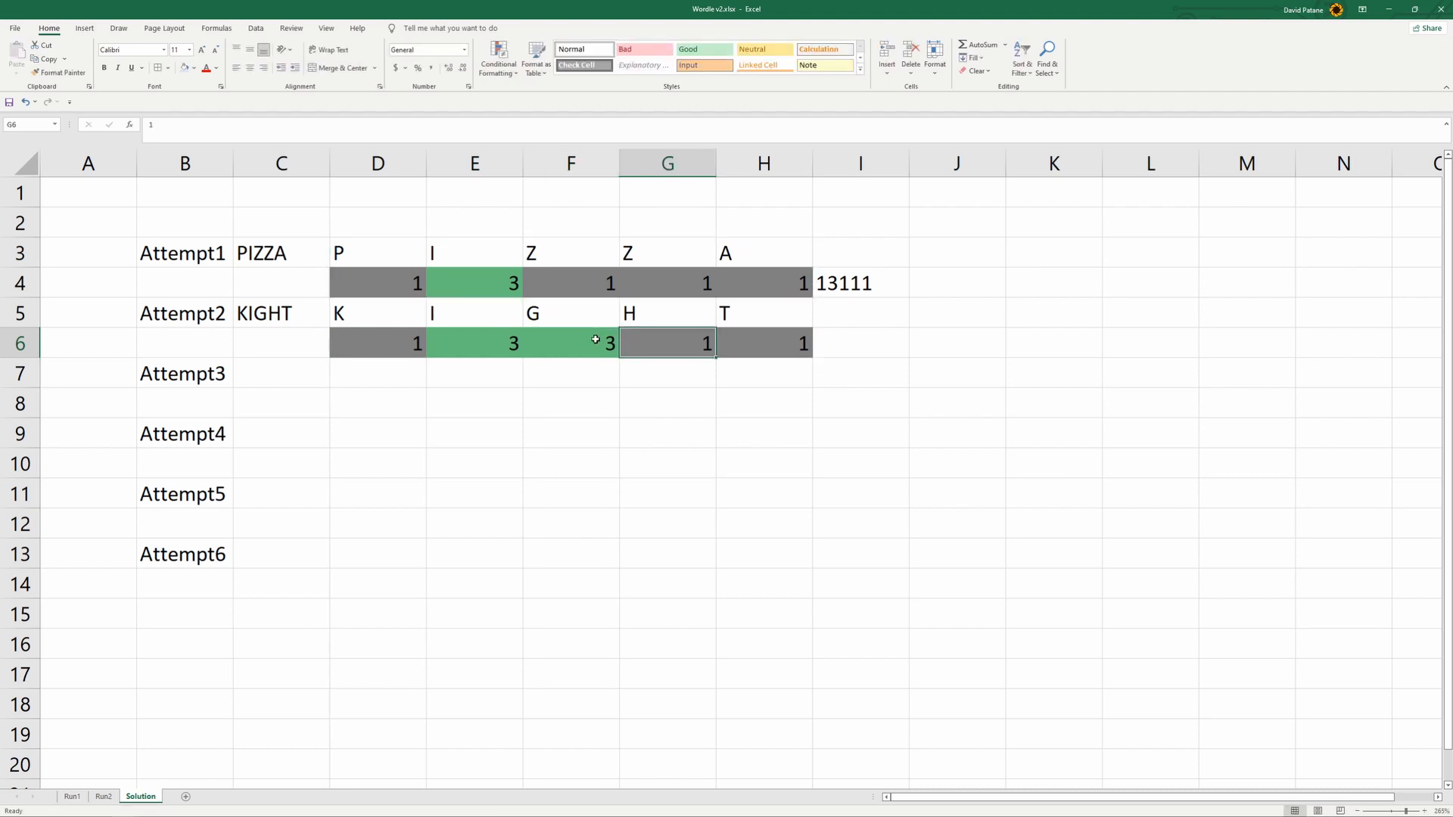
key(Tab)
text(2)
key(Tab)
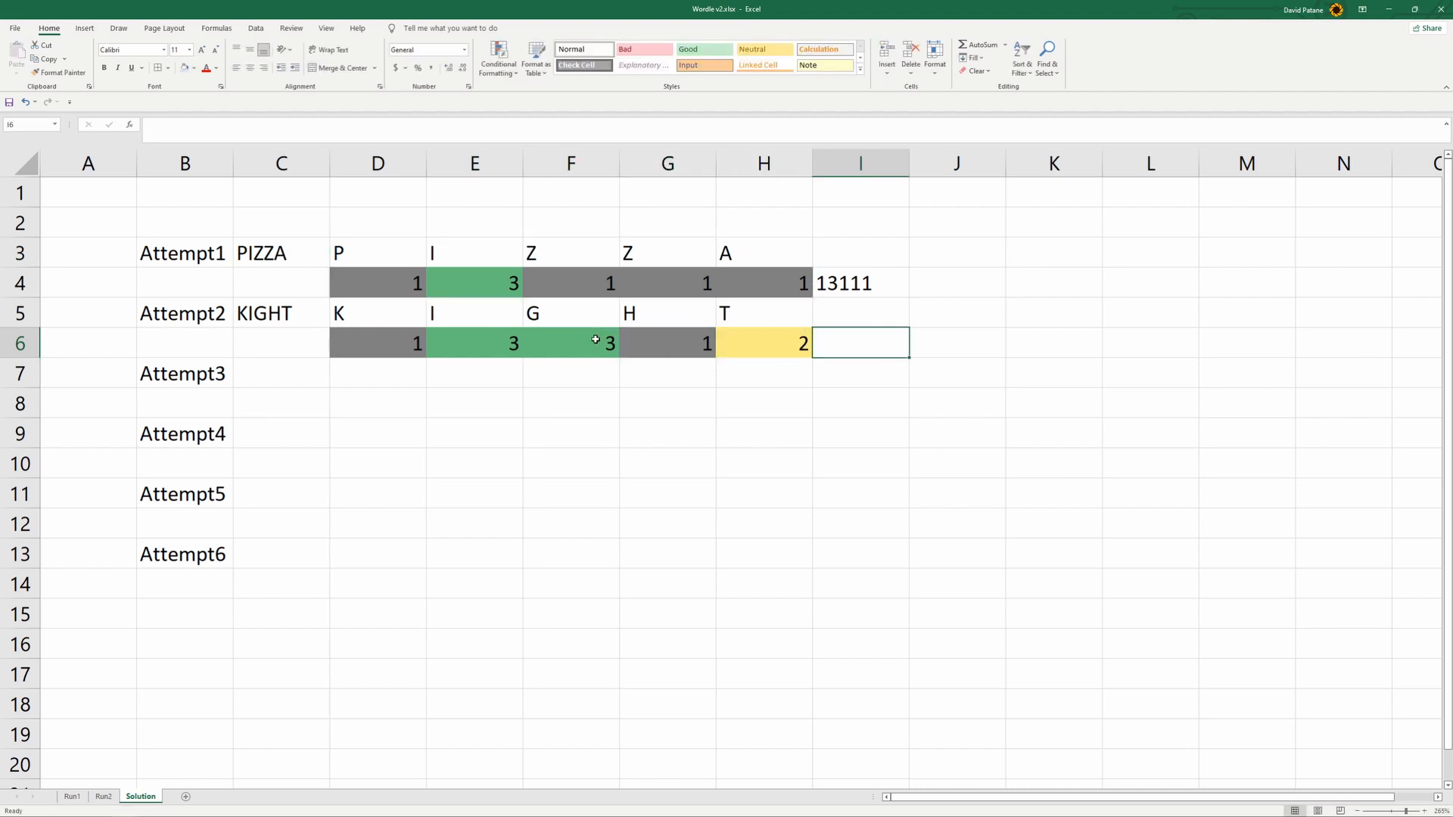
- Copy the combined score formula from I4 to I6 for Attempt2 on the Solution sheet
click(850, 277)
key(ctrl+c)
click(875, 340)
key(ctrl+v)
click(818, 456)
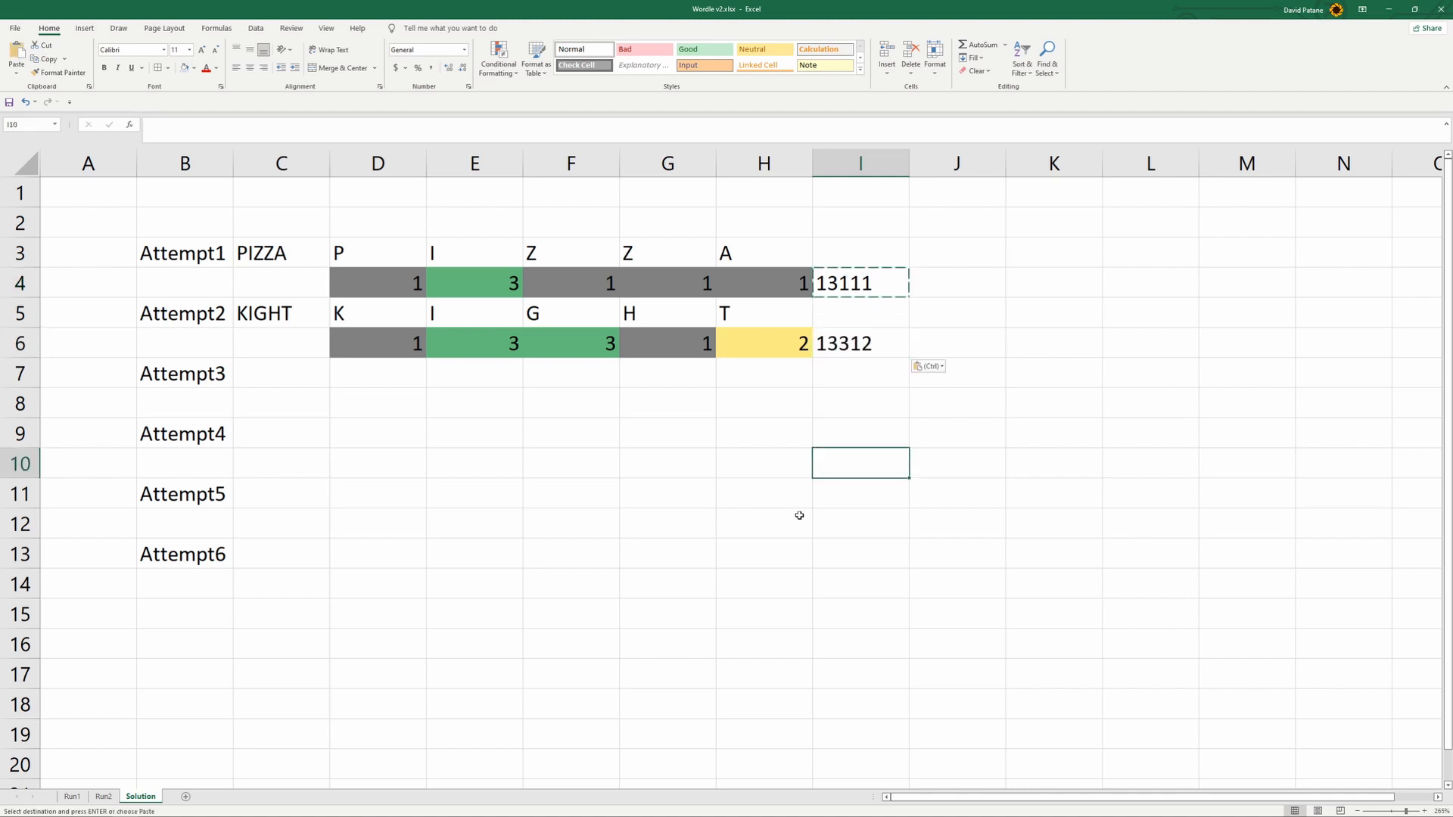
- Examine the I1 formula on Run2 and the Attempt1 and Attempt2 first-letter cells D3 and D5 on the Solution sheet
click(103, 796)
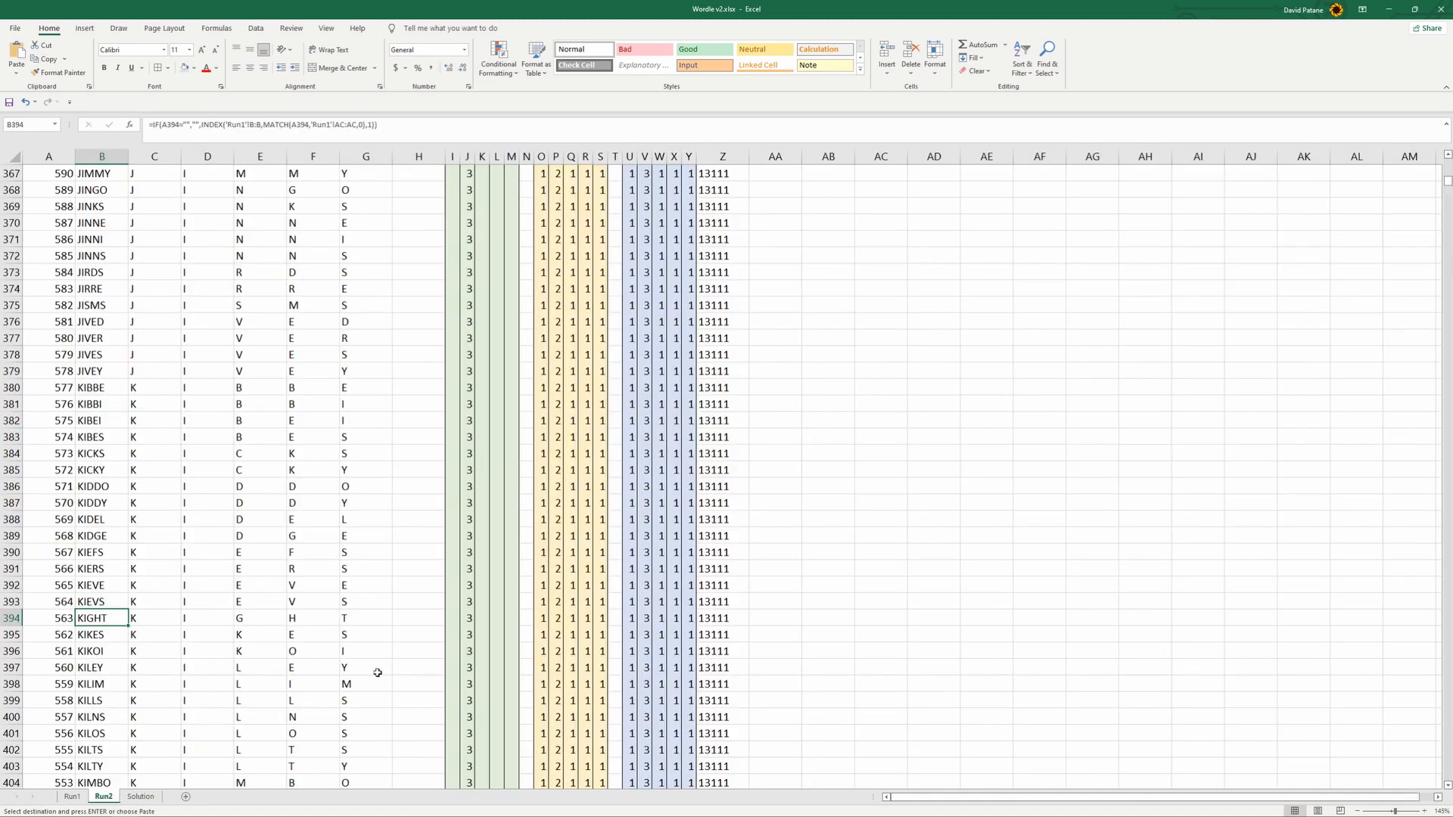
scroll(613, 492, up, 20)
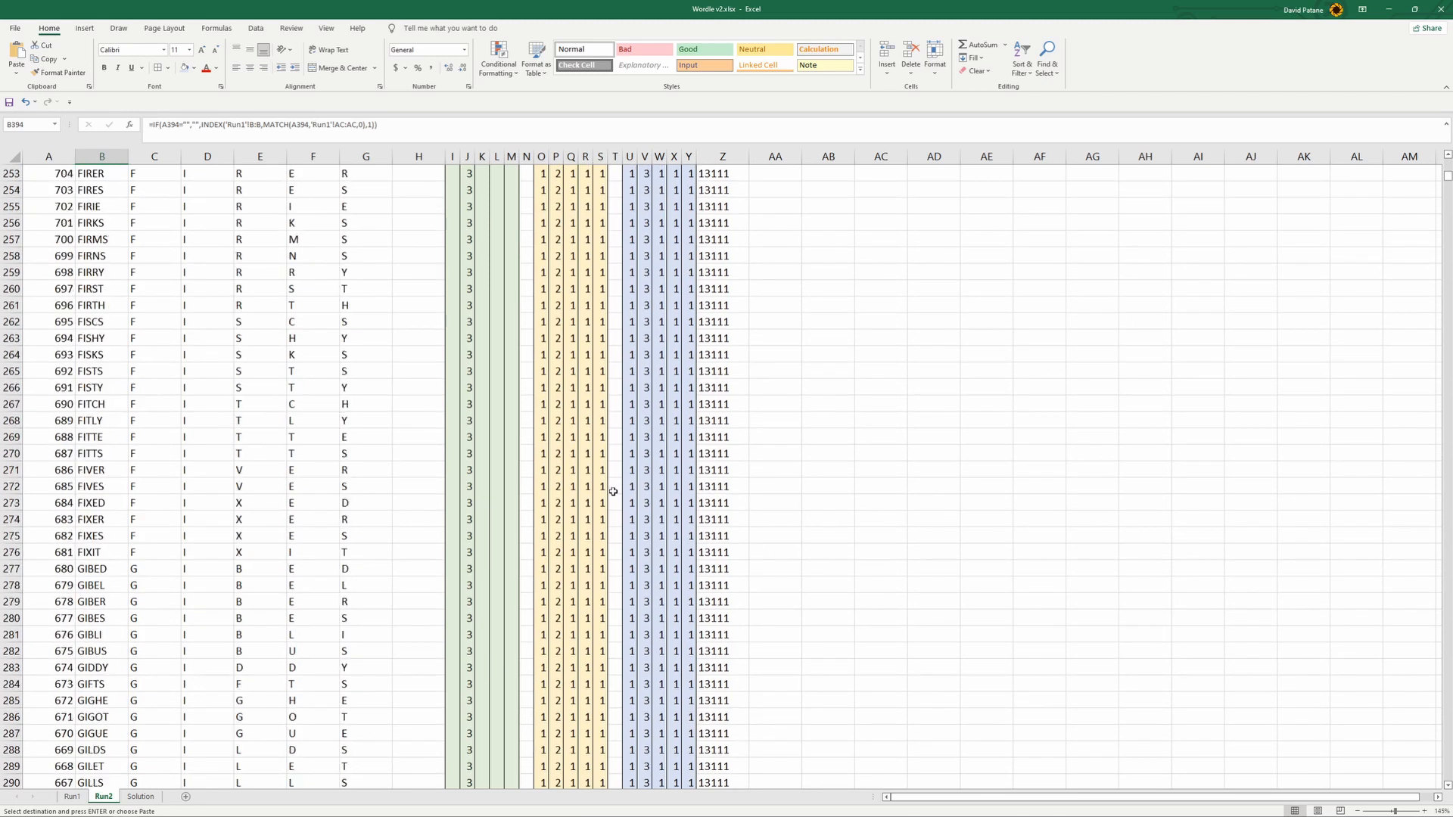
scroll(1059, 264, up, 12)
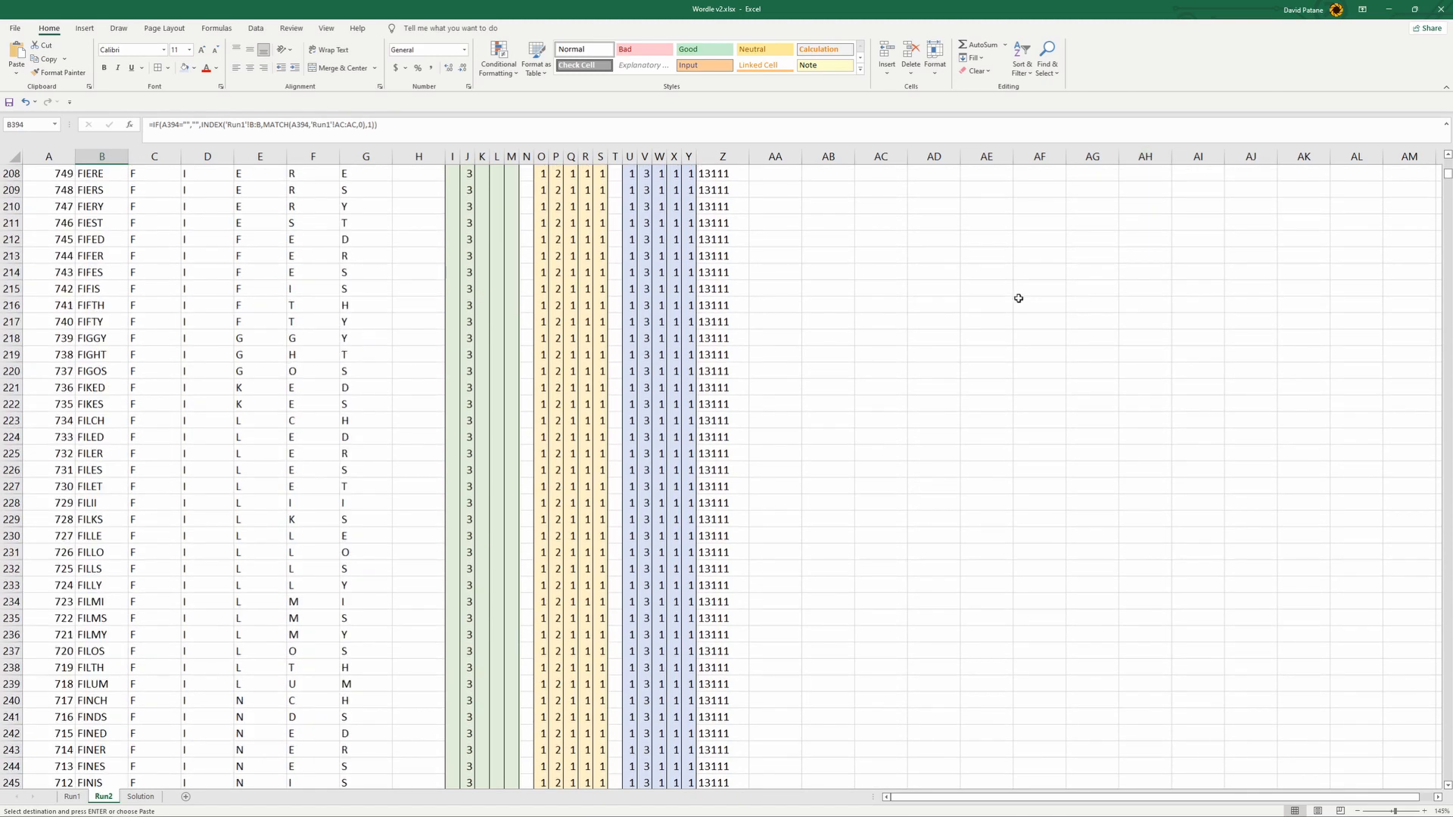
drag(1447, 174, 1446, 160)
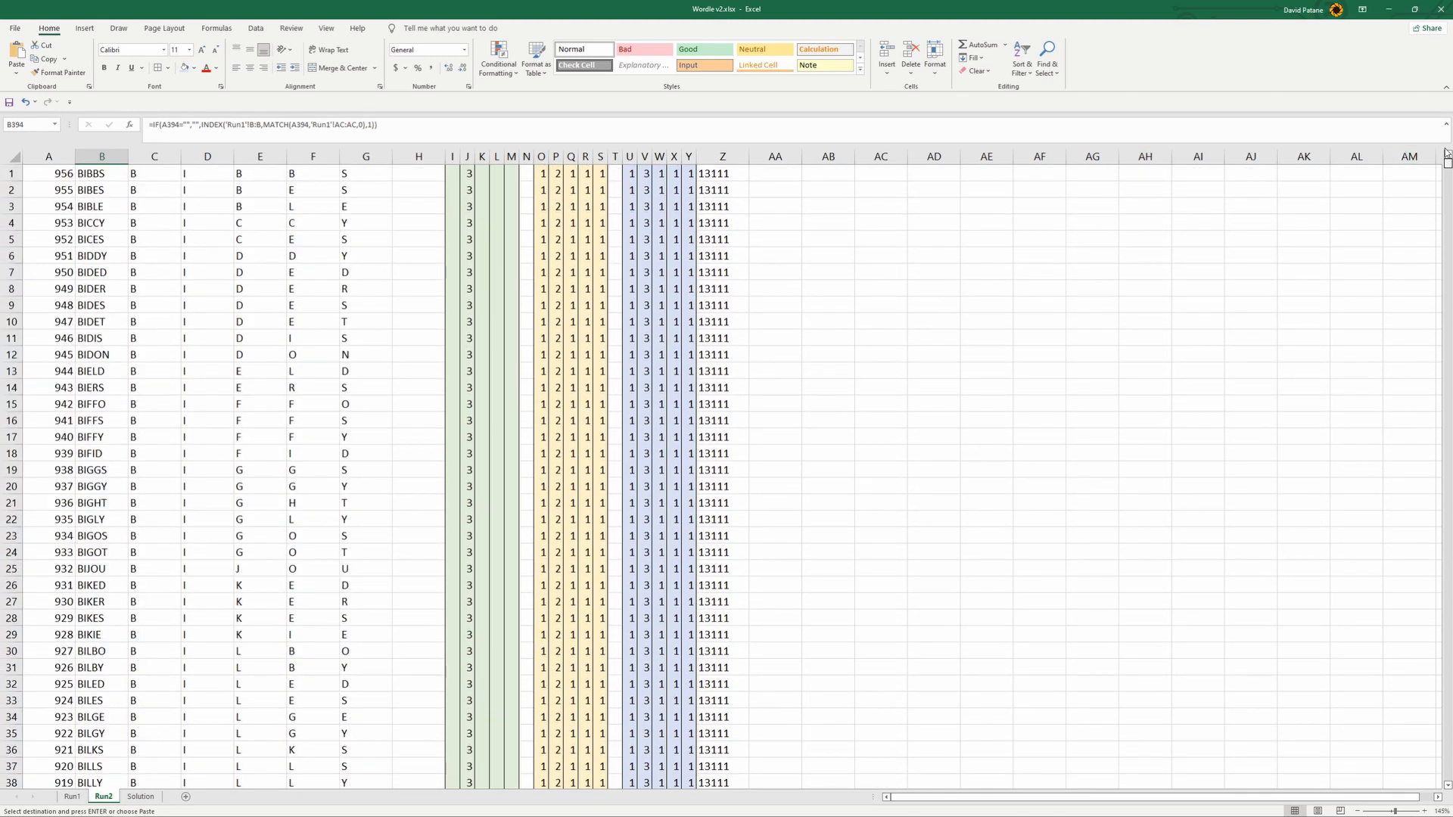
click(455, 172)
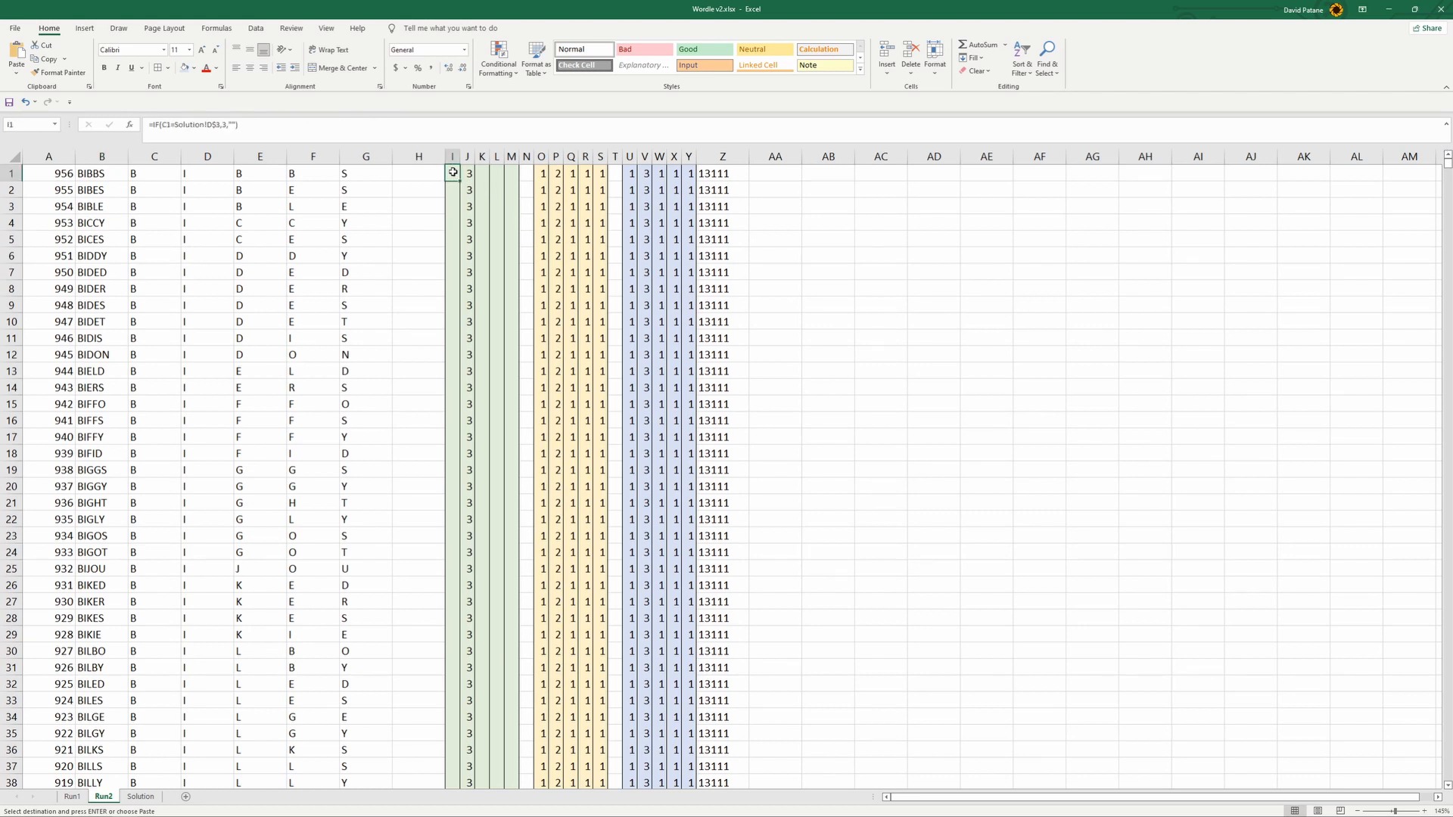
click(280, 131)
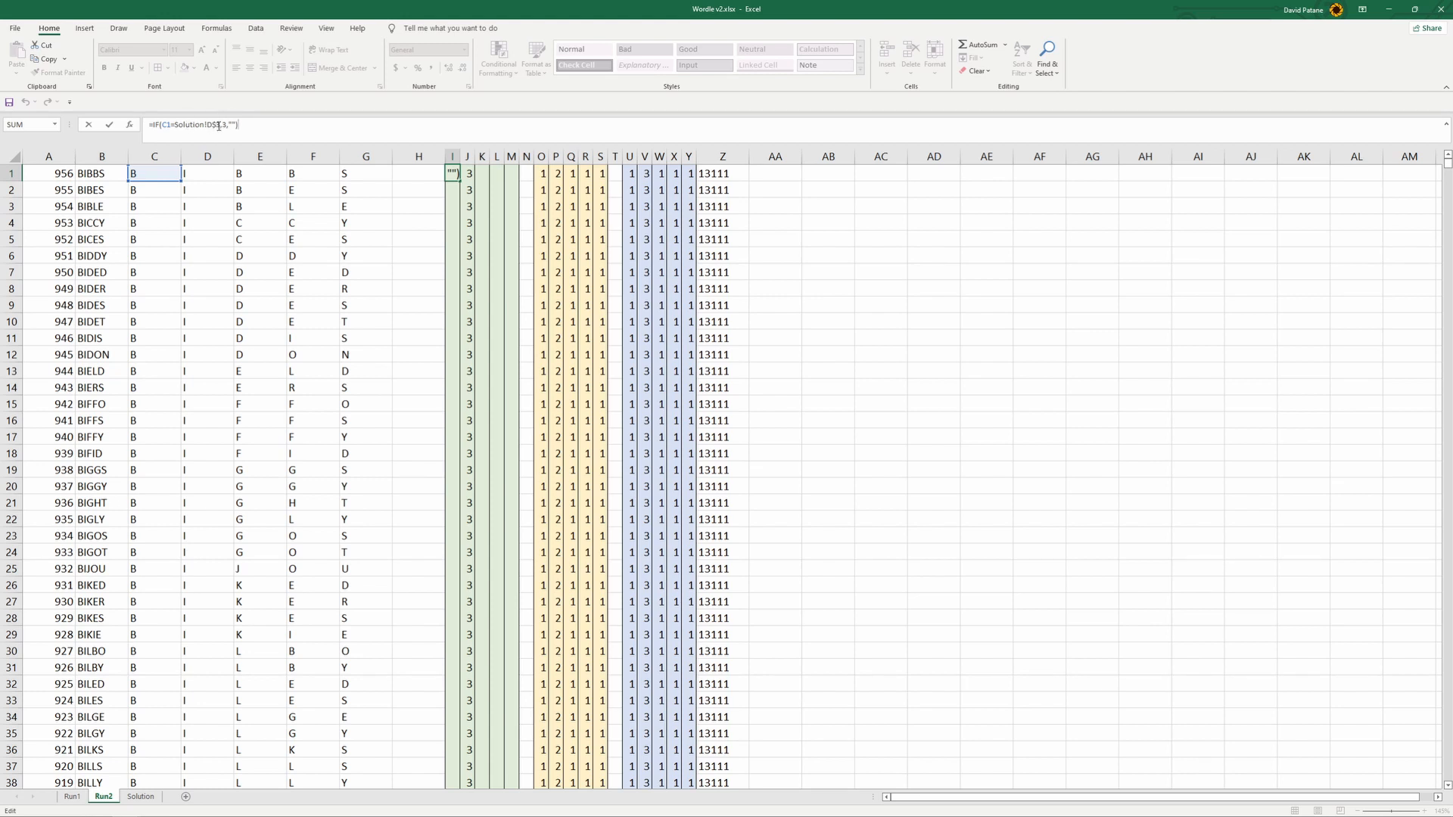
key(Return)
click(140, 796)
click(366, 257)
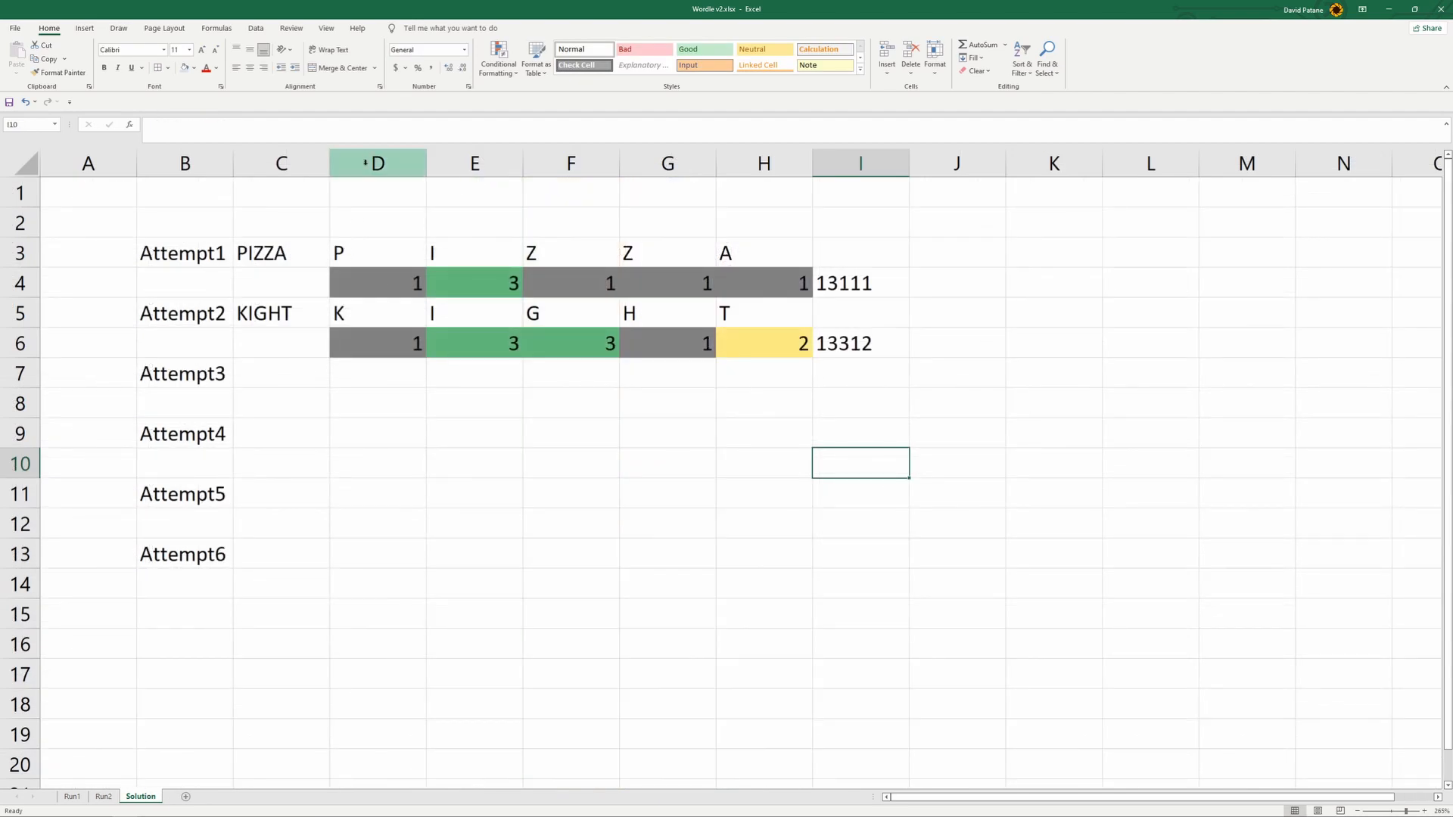
click(361, 307)
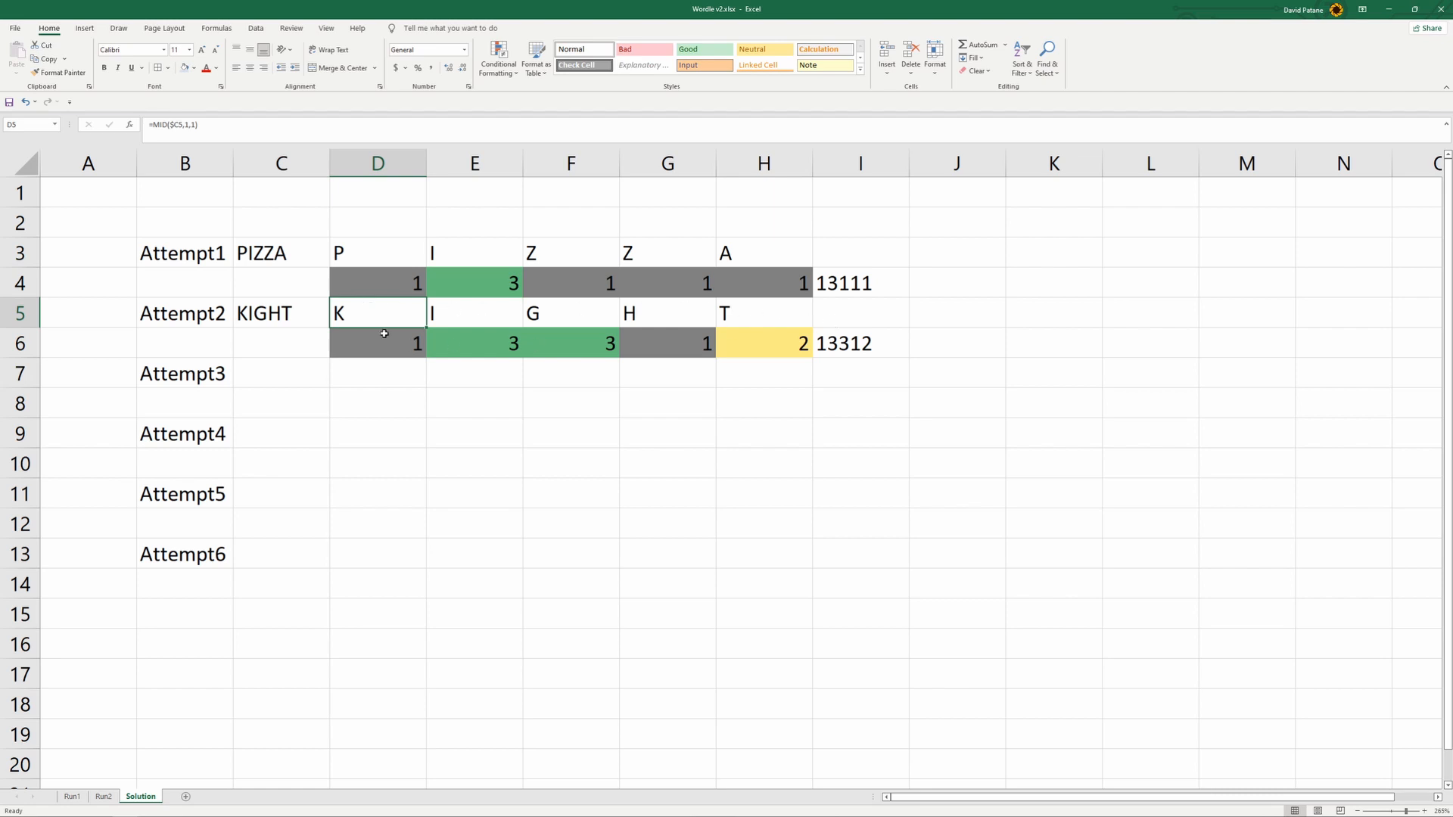
- Change the reference in the Run2 I1 formula to Solution!D$5 and fill the formula across to M1
click(103, 796)
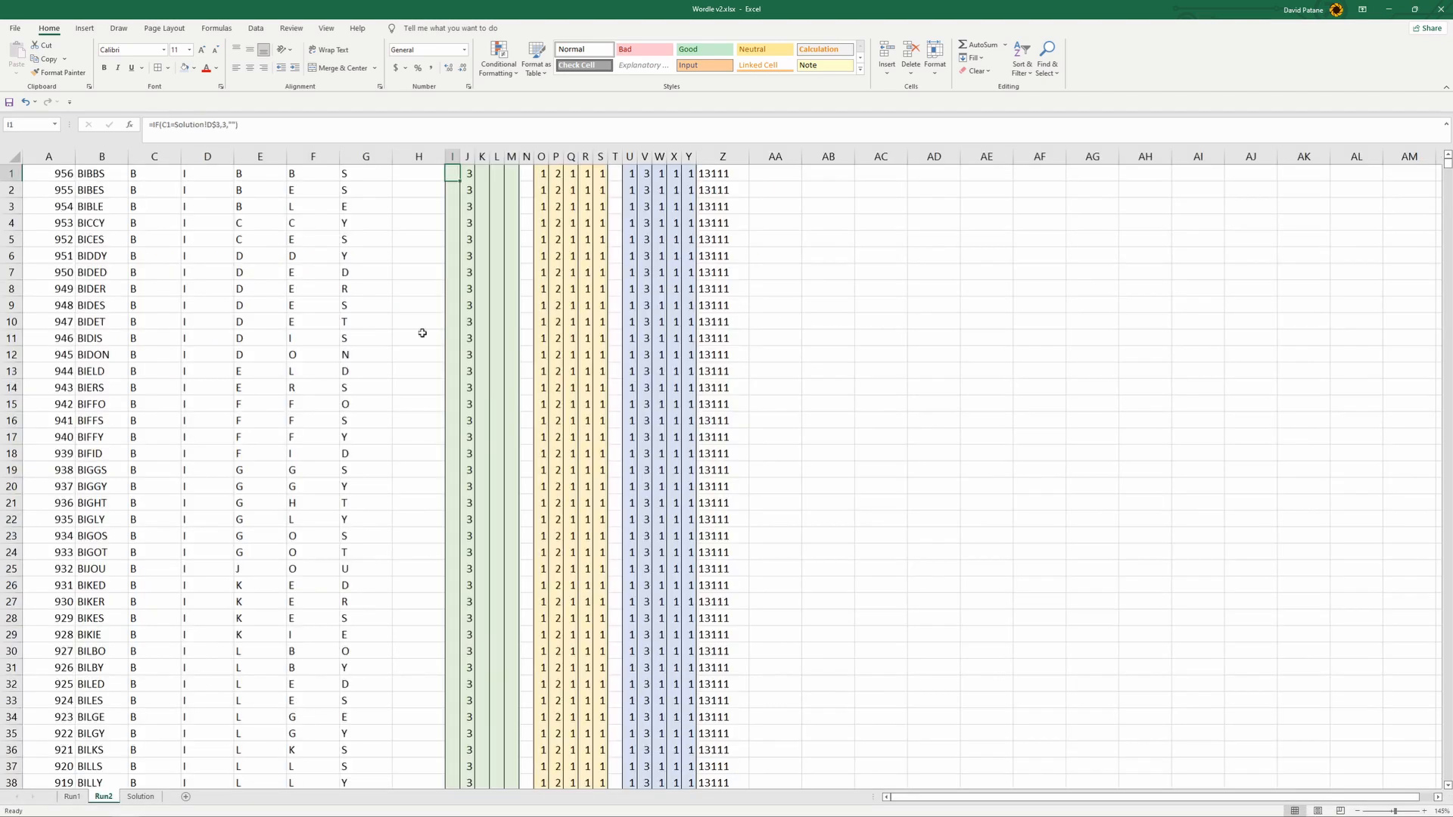
click(218, 123)
click(219, 123)
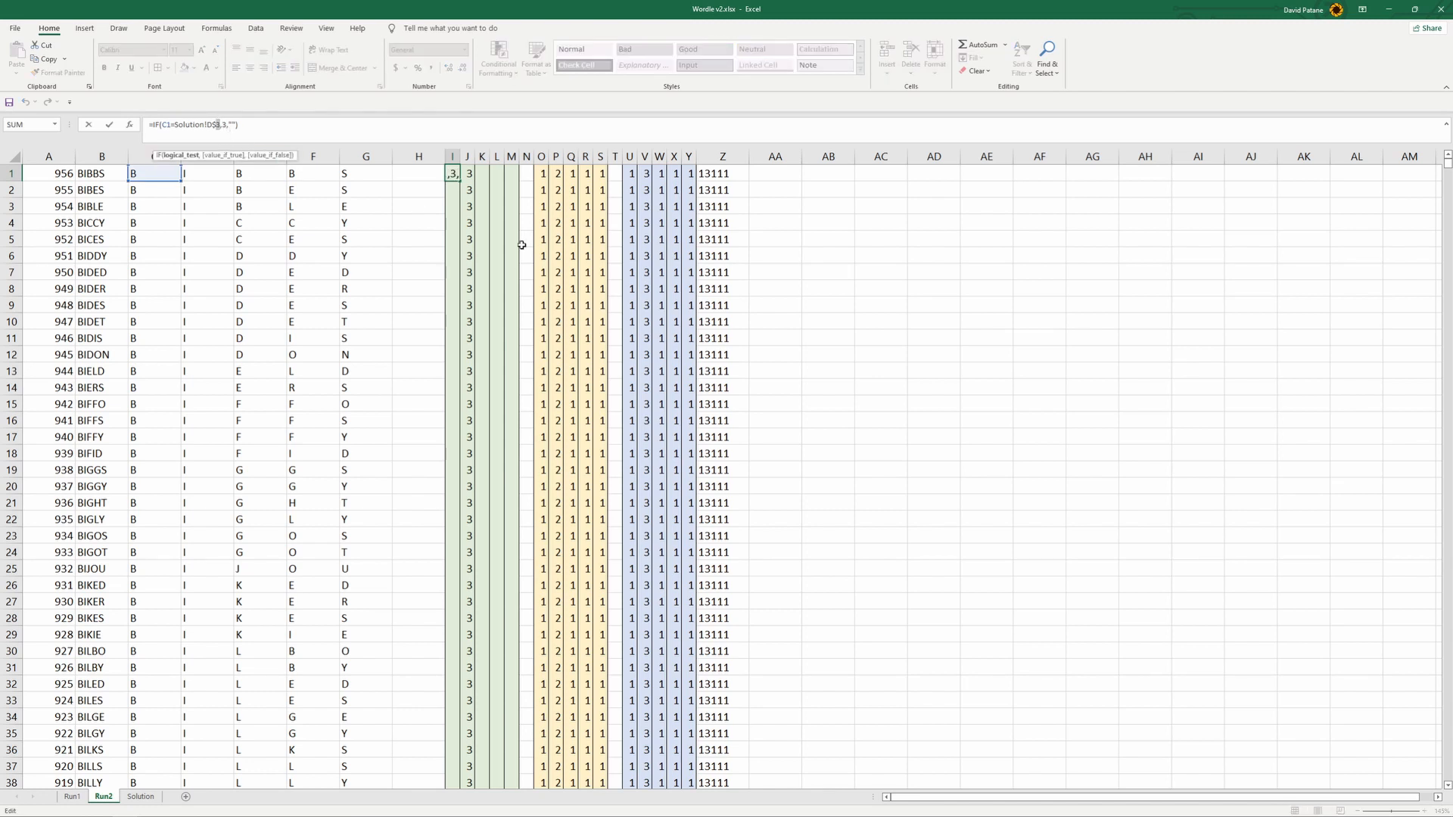
click(829, 318)
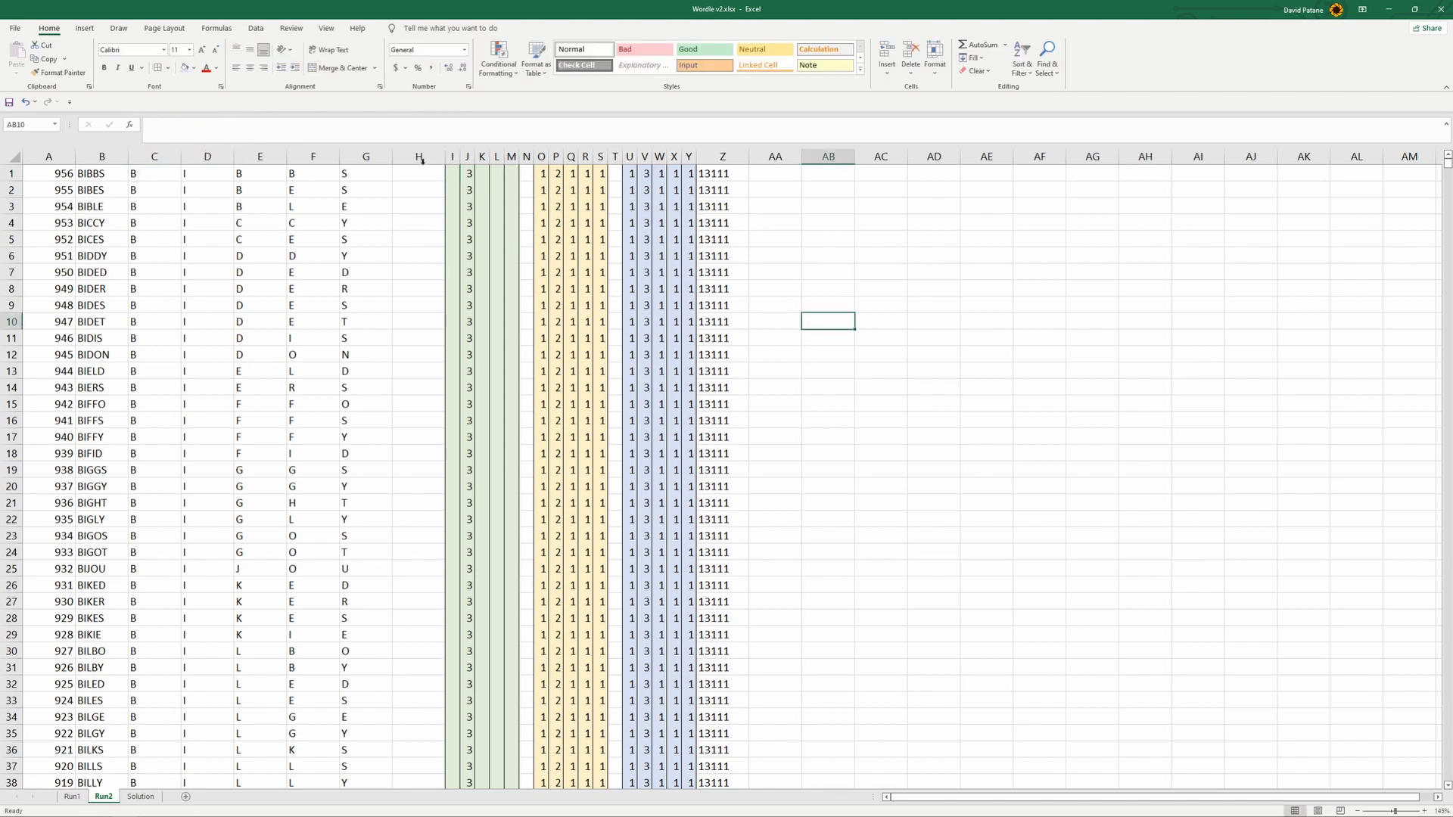
click(452, 174)
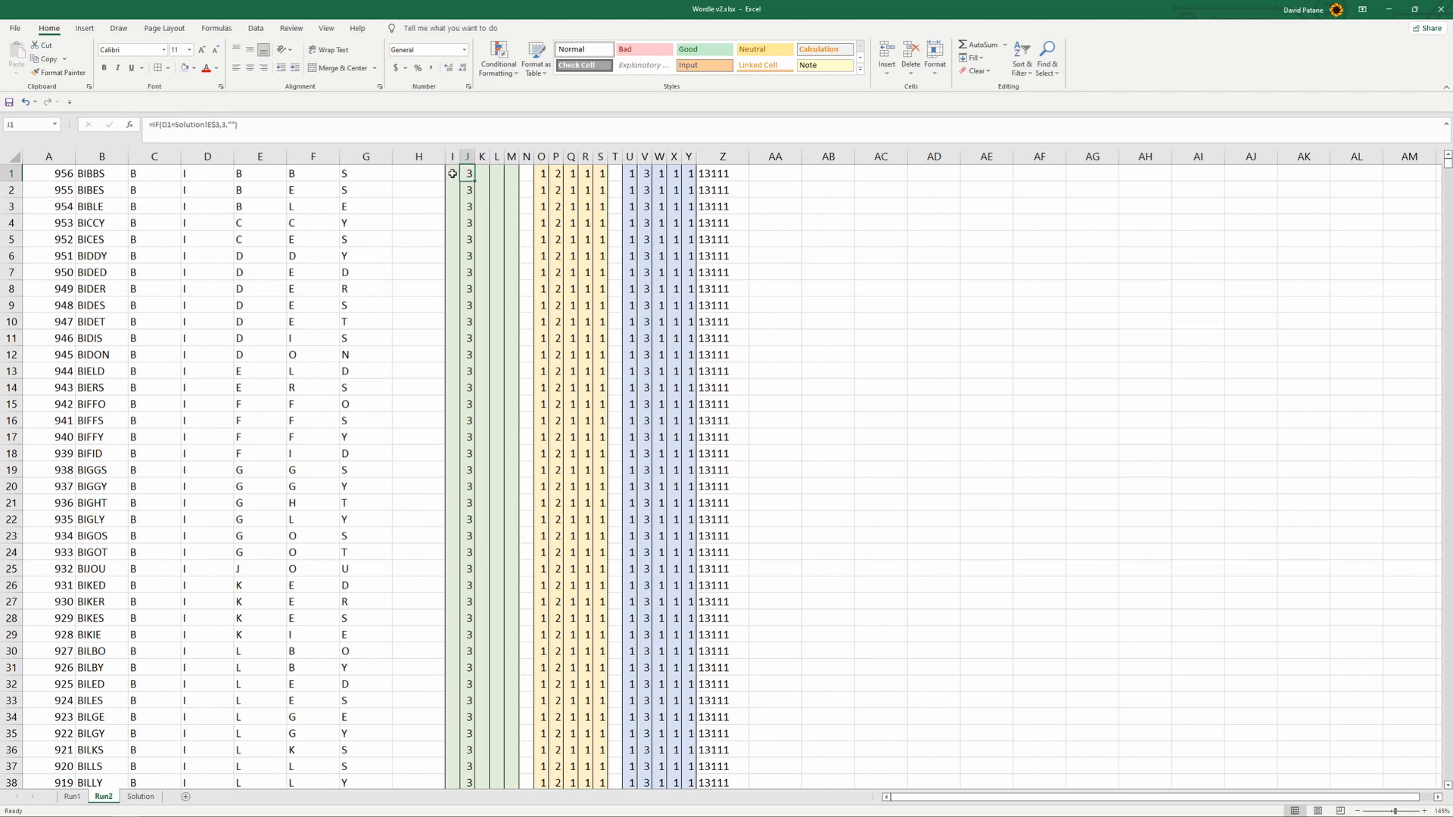
drag(459, 180, 519, 182)
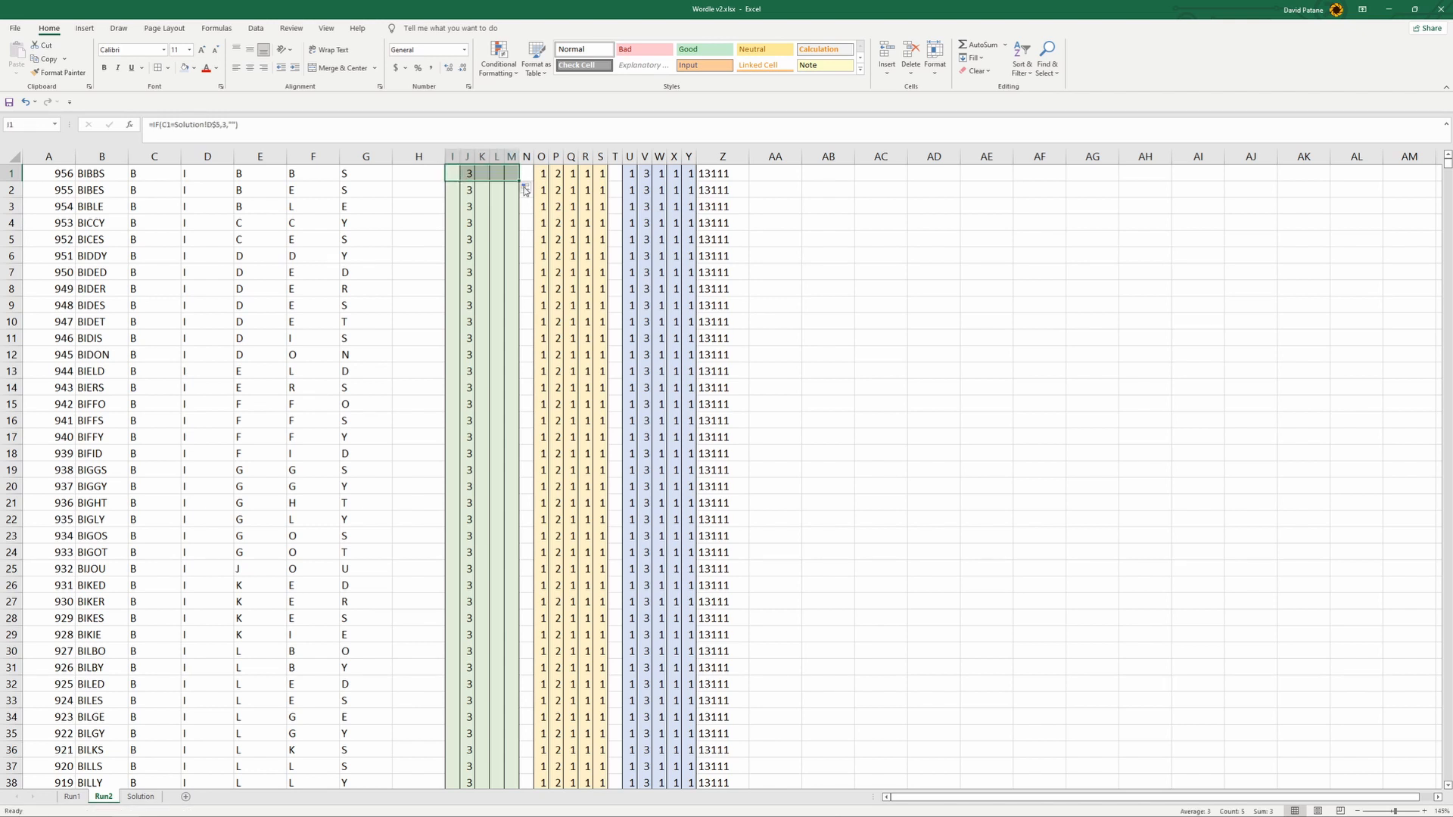
- Check the references in each of the exact-match formulas in I1:M1 on Run2
click(482, 174)
click(467, 174)
click(457, 175)
click(467, 174)
click(482, 174)
click(497, 174)
click(512, 174)
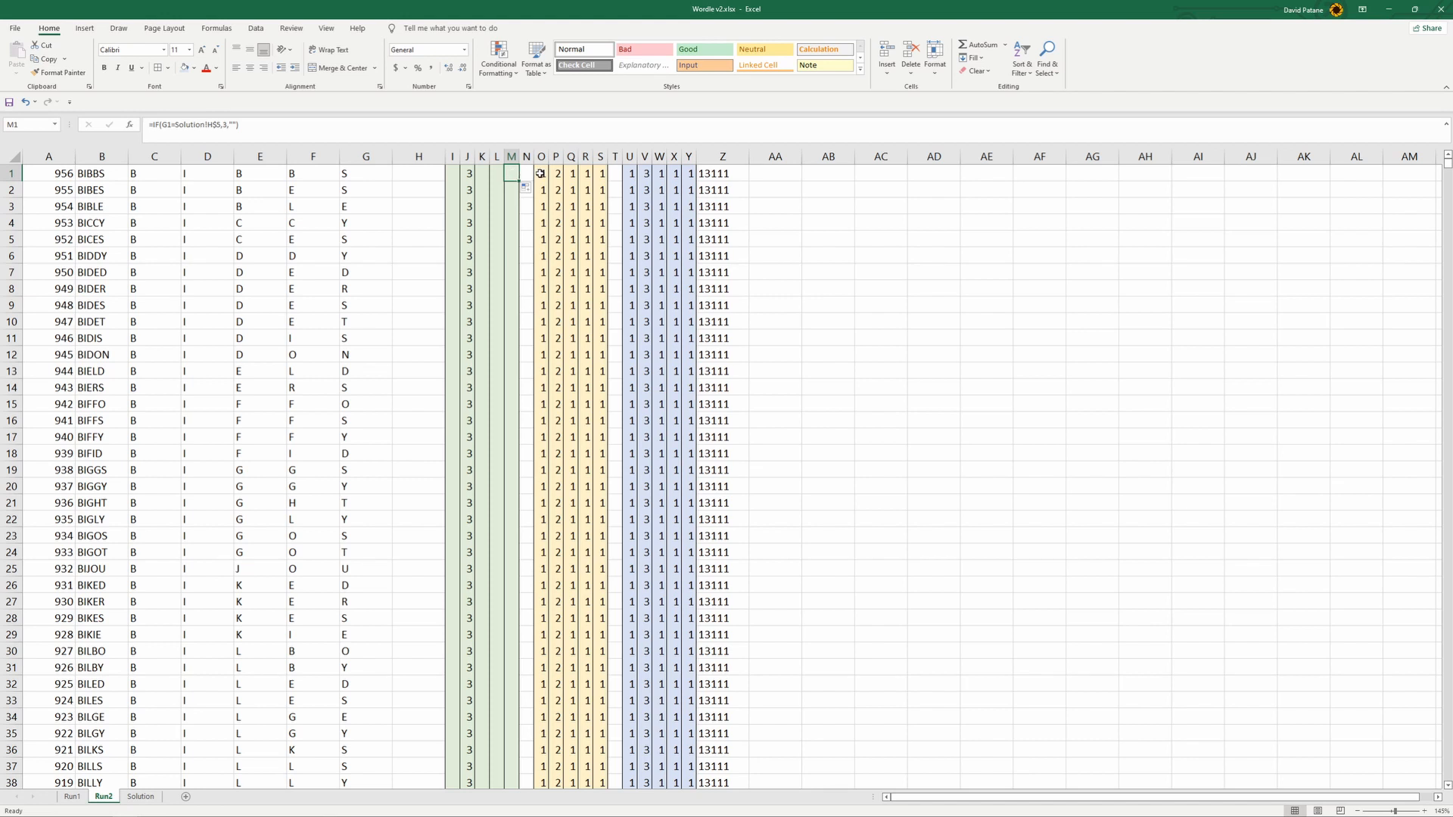
- Change the SEARCH reference in O1 on Run2 to Solution!D$5 and fill the formula across to S1
click(540, 174)
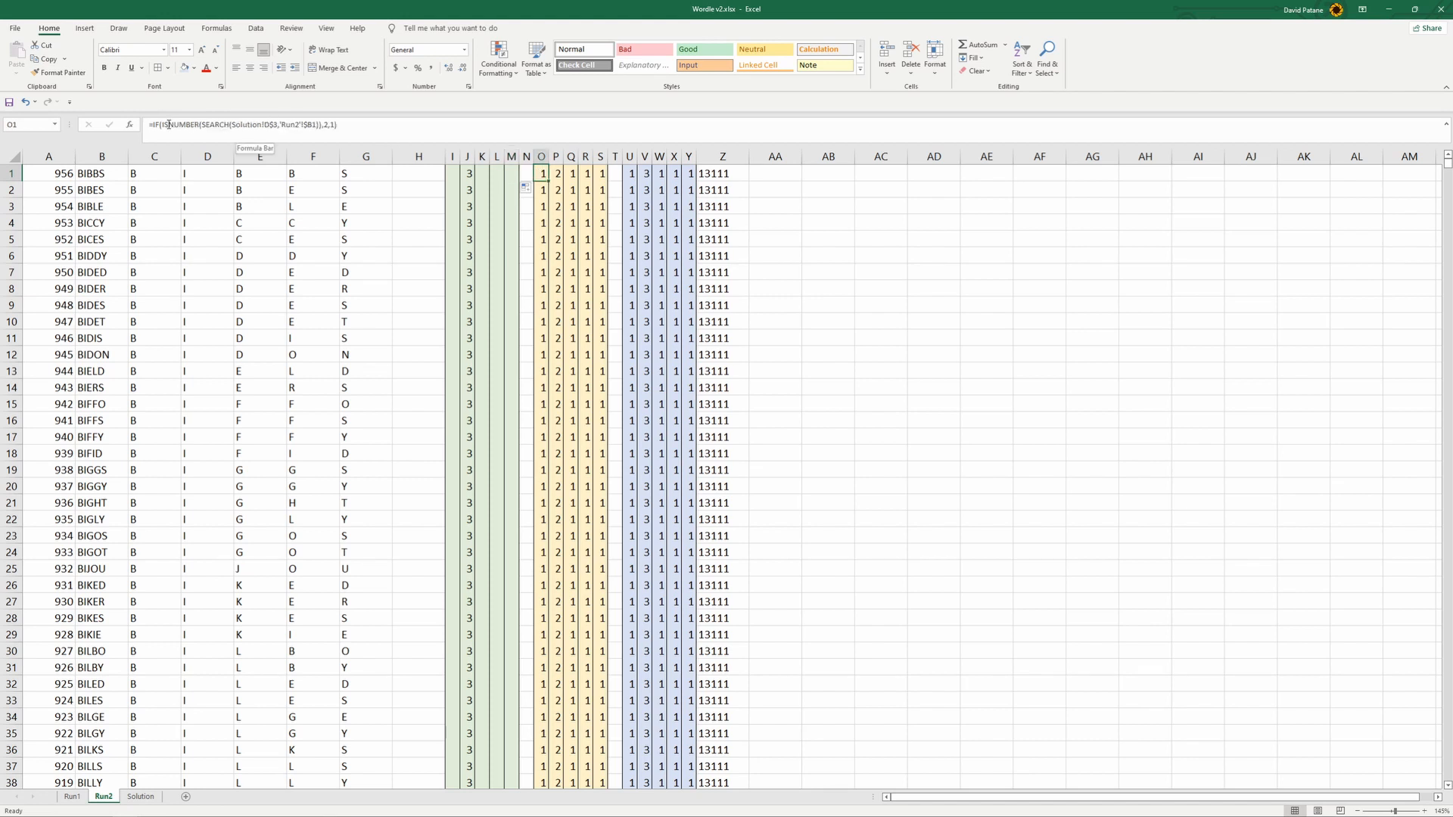
click(276, 125)
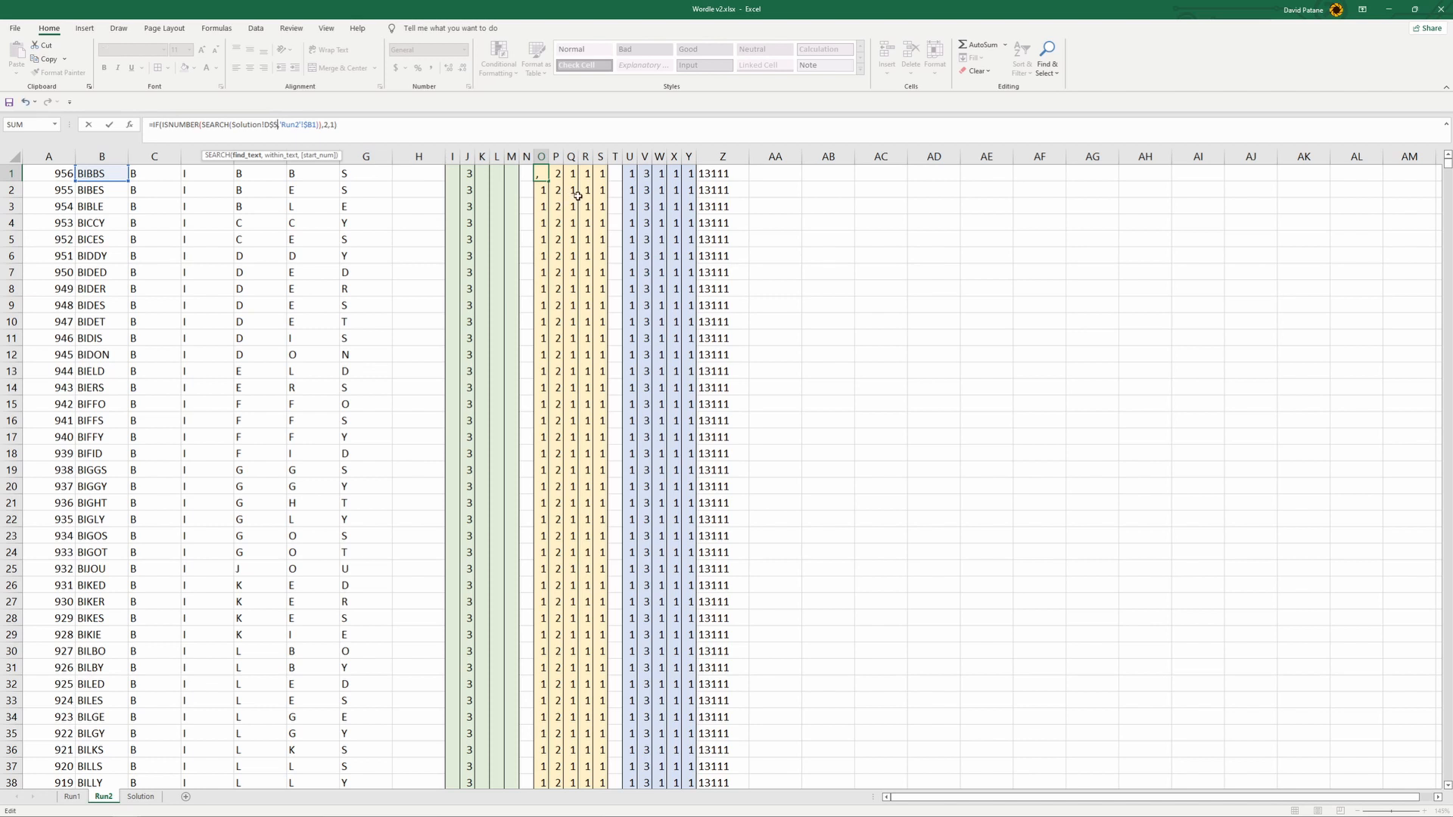
key(Escape)
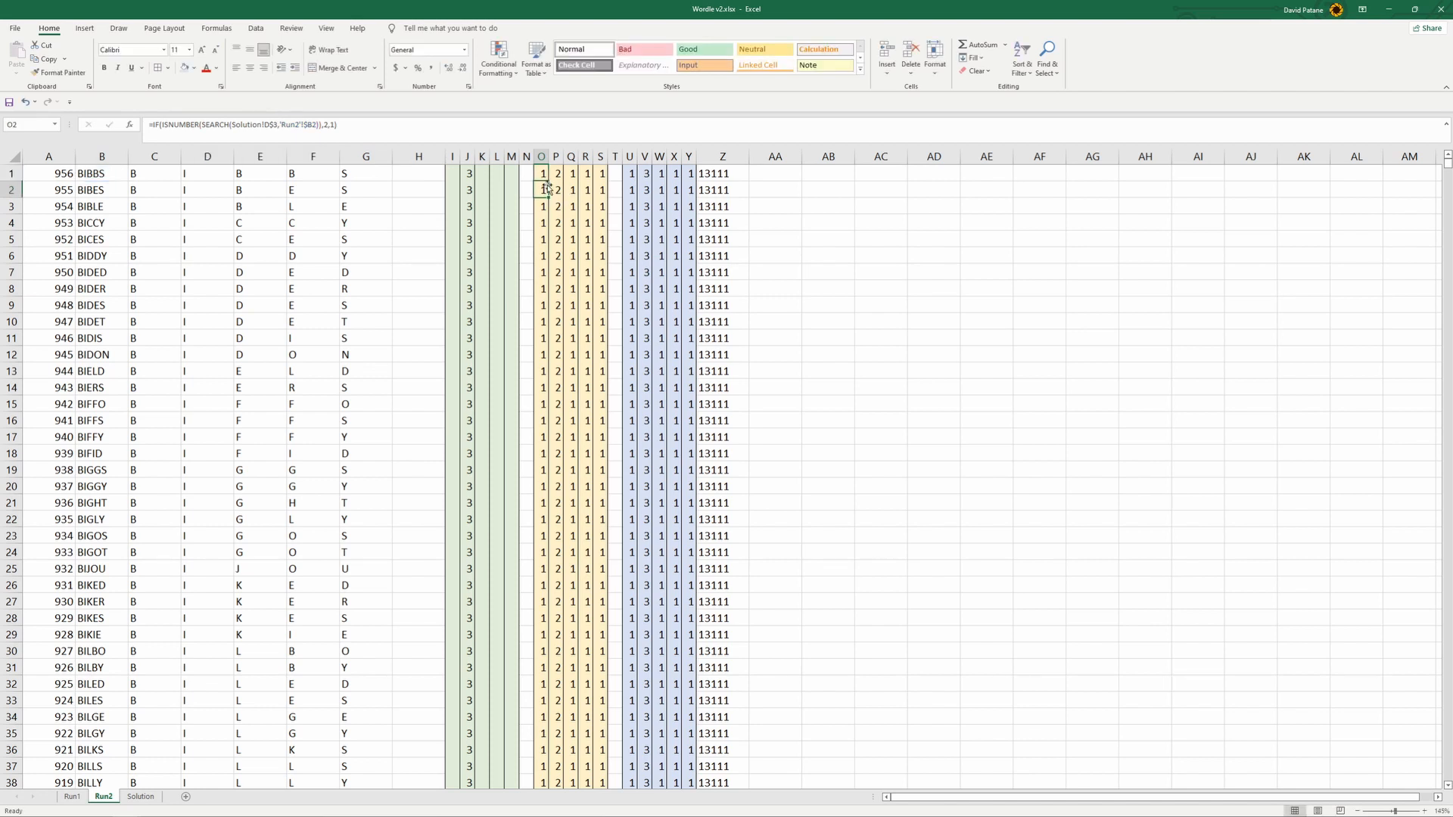
drag(547, 182, 603, 180)
click(584, 219)
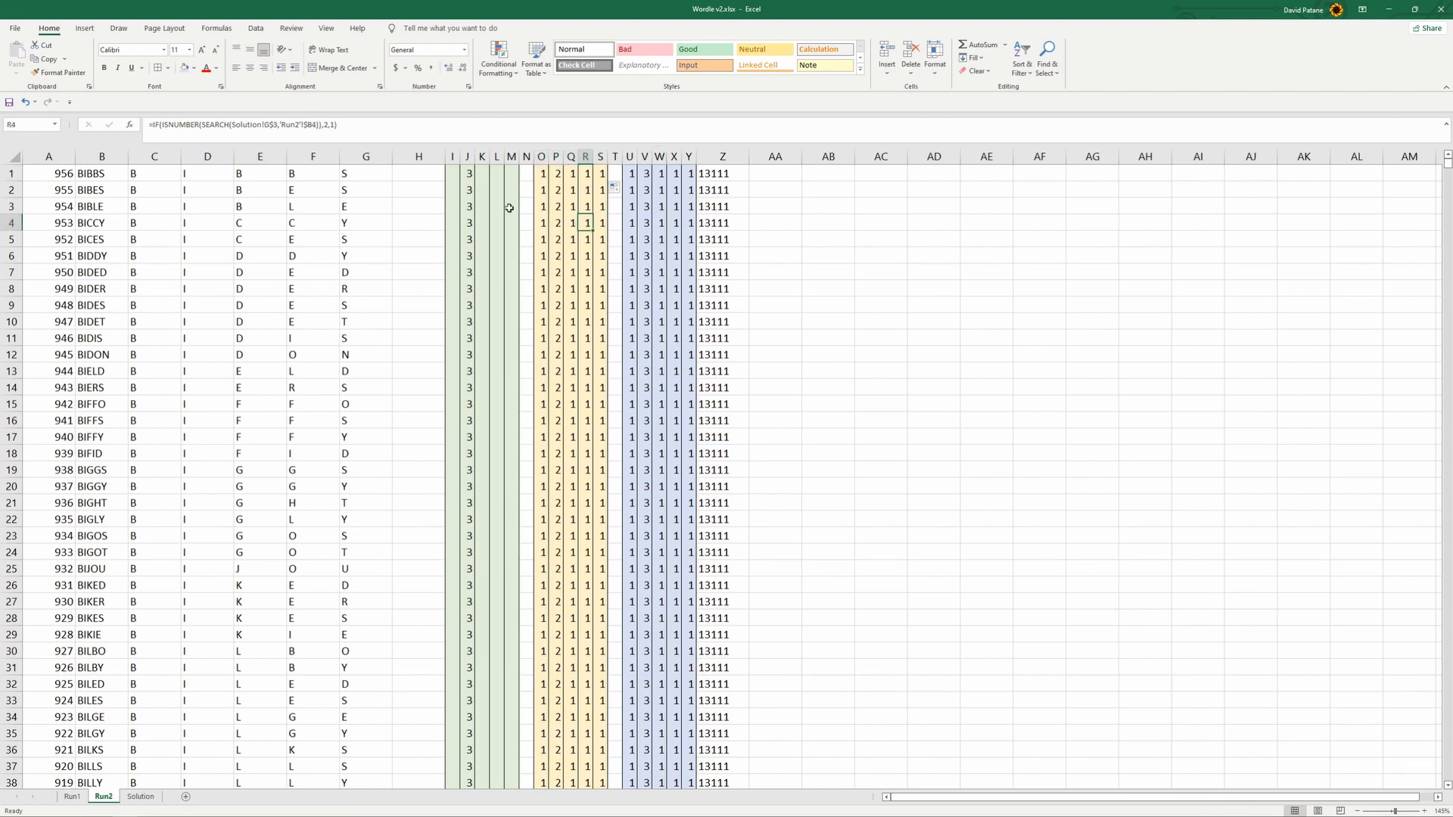
- Fill the revised I1:S1 formulas down to row 32 on Run2 and compare the scores with Attempt2 on the Solution sheet
drag(454, 173, 616, 688)
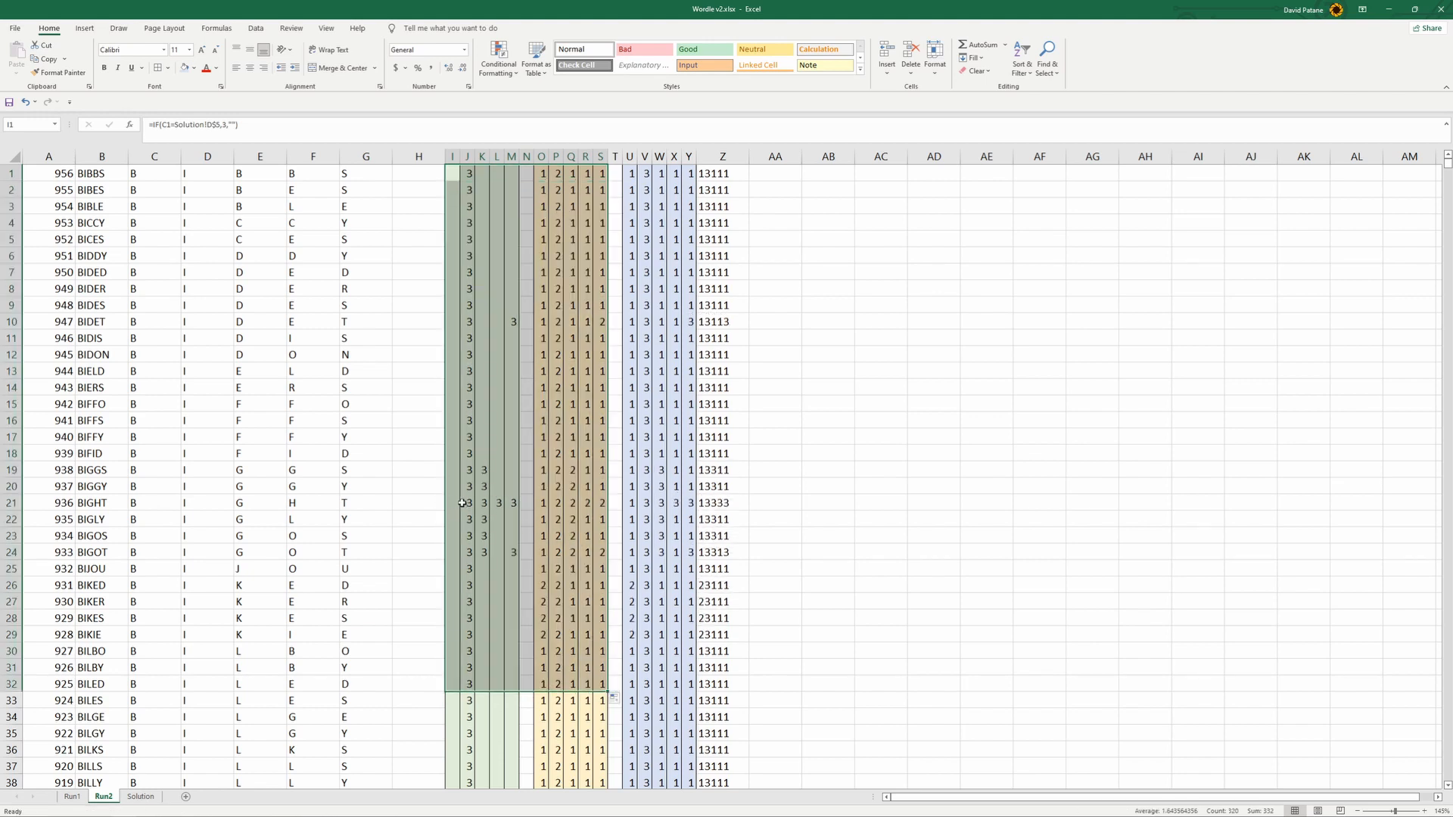
scroll(490, 500, down, 2)
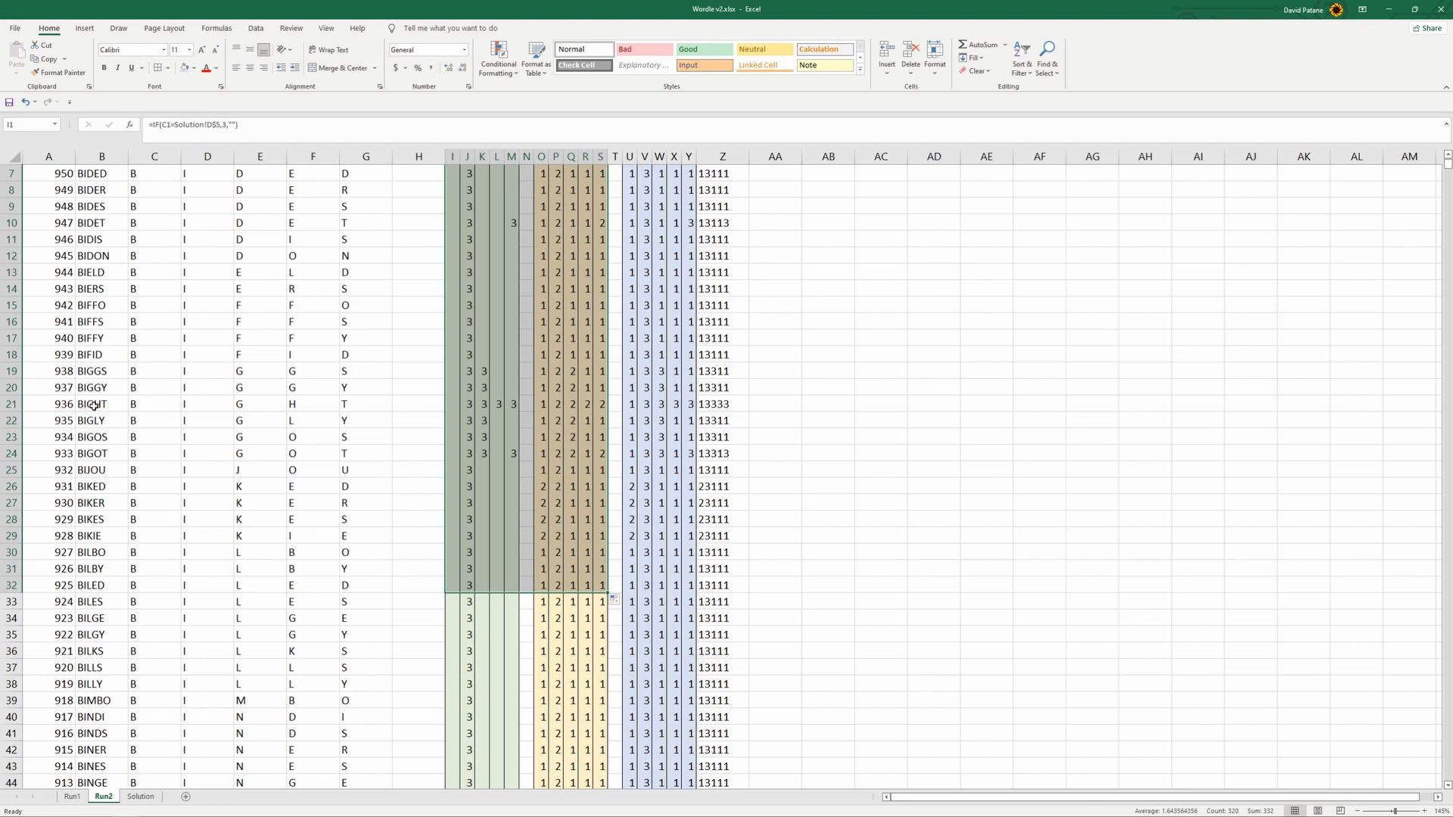
click(141, 797)
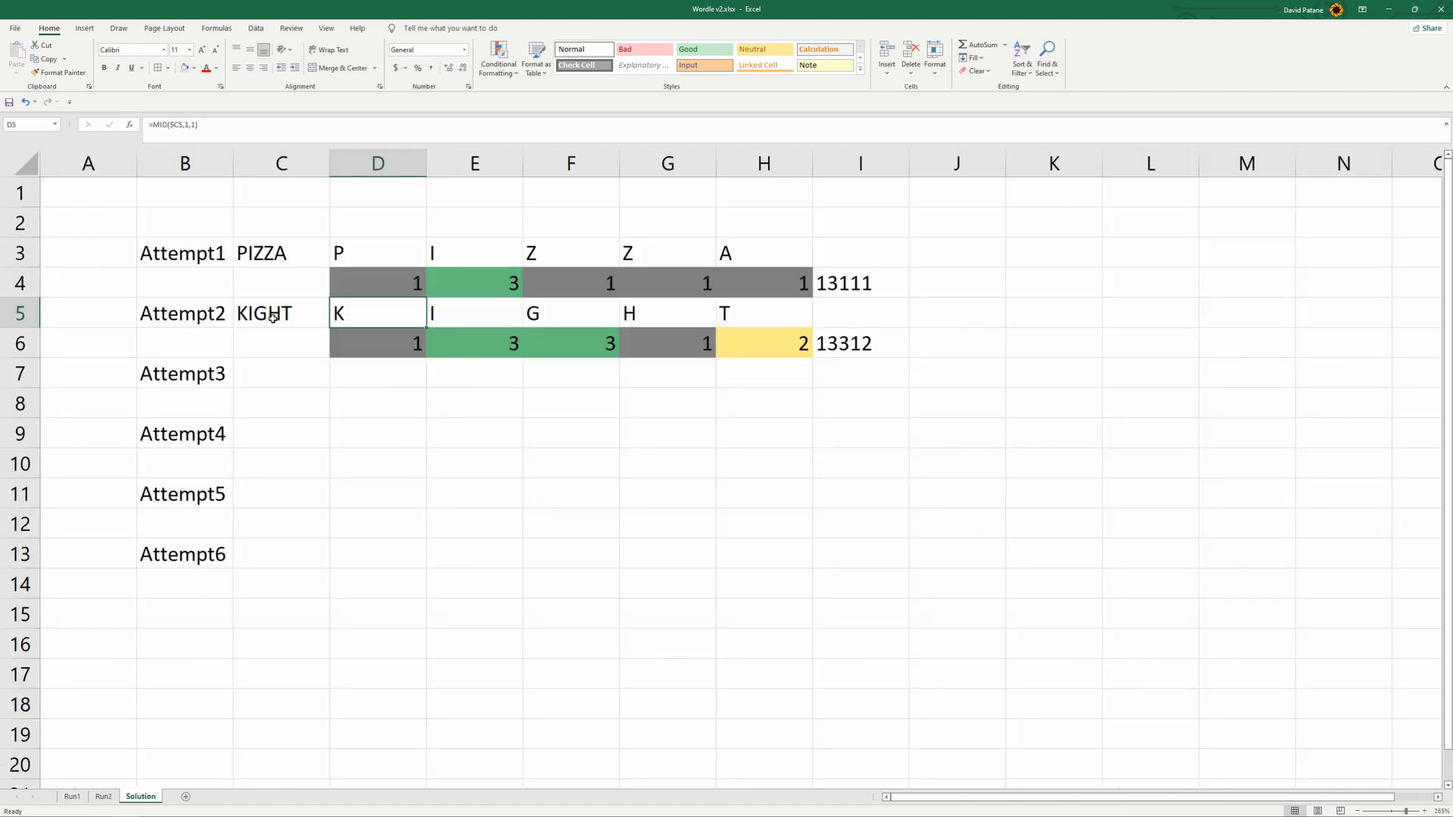
- Fill the revised formulas in columns I to S on Run2 from row 31 down through the rest of the word list
click(104, 796)
drag(448, 569, 608, 593)
drag(607, 703, 529, 299)
scroll(529, 299, up, 18)
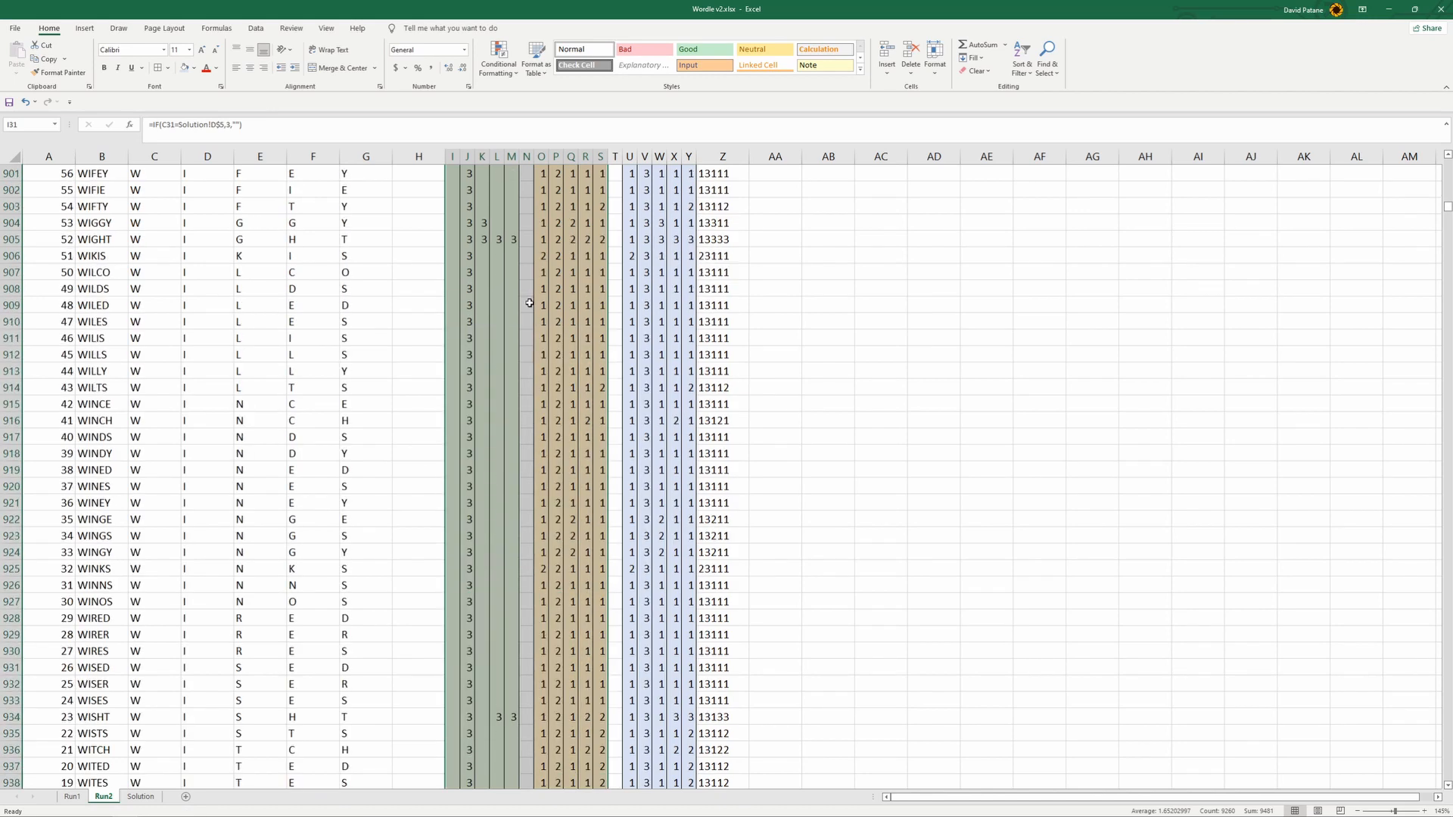
- Fill the row 955 formulas in columns A to Z on Run2 down through row 999
scroll(529, 302, down, 19)
scroll(530, 302, down, 2)
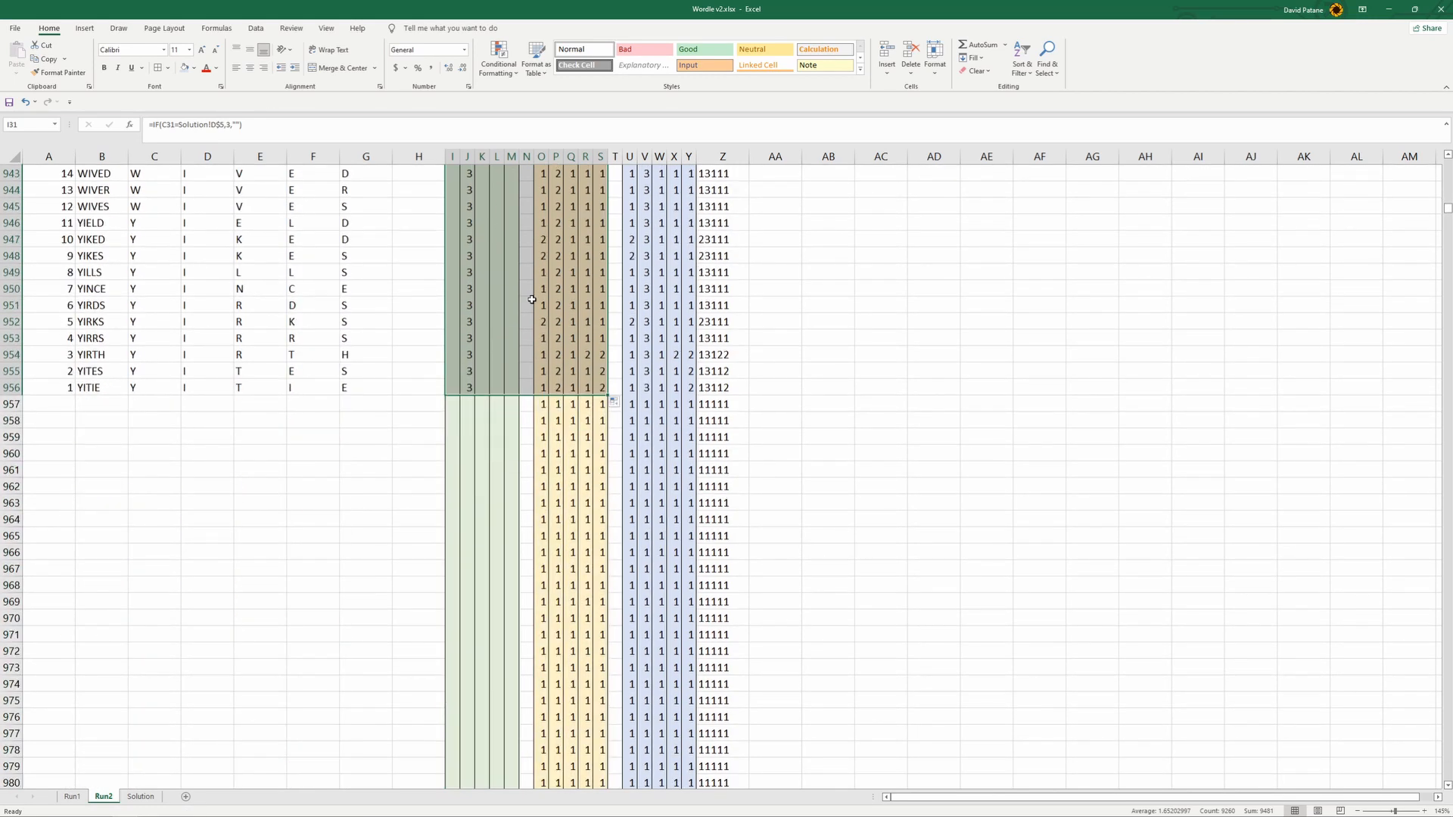
drag(4, 404, 124, 769)
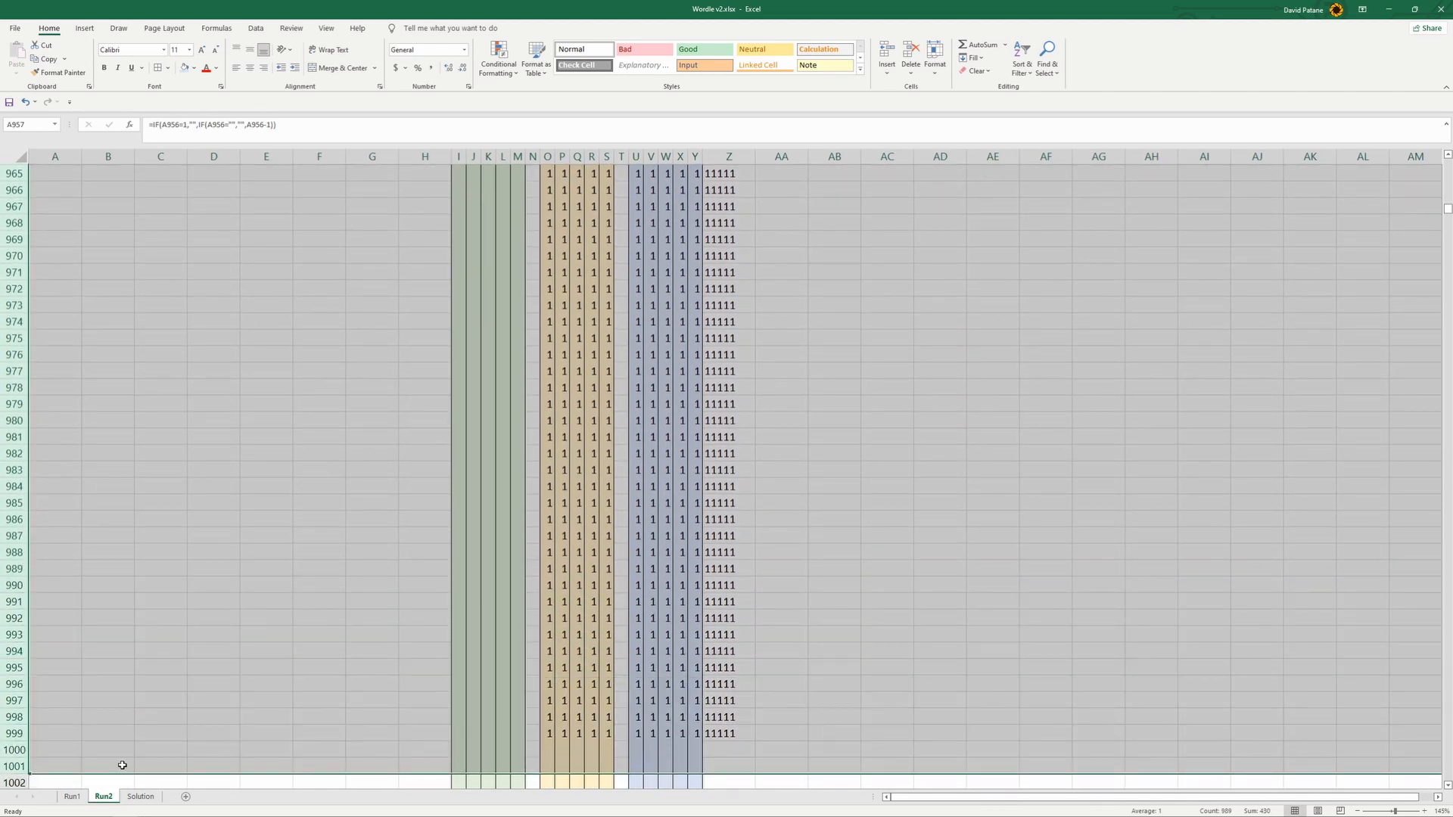
scroll(218, 522, up, 8)
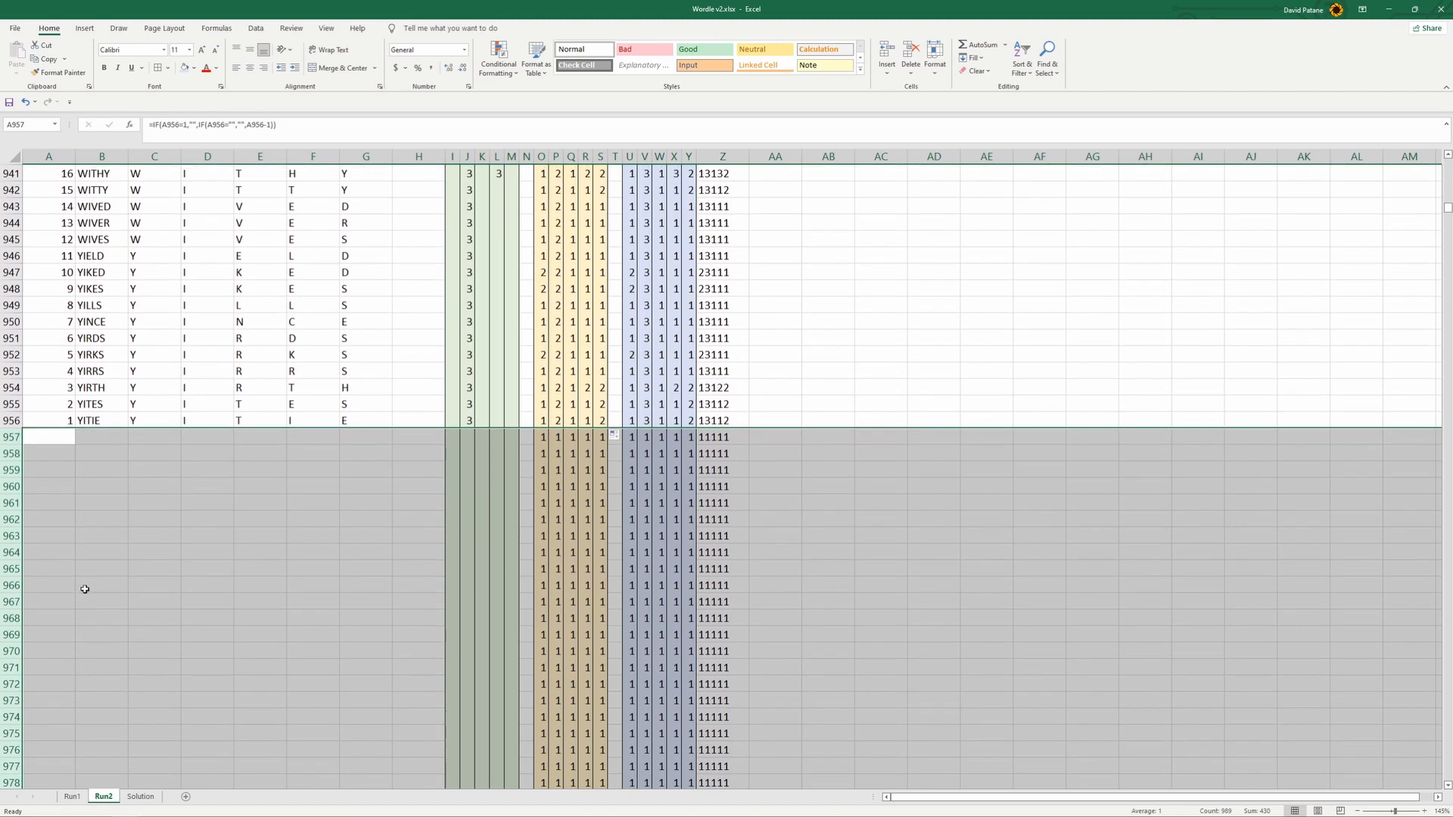
click(84, 587)
drag(42, 404, 766, 752)
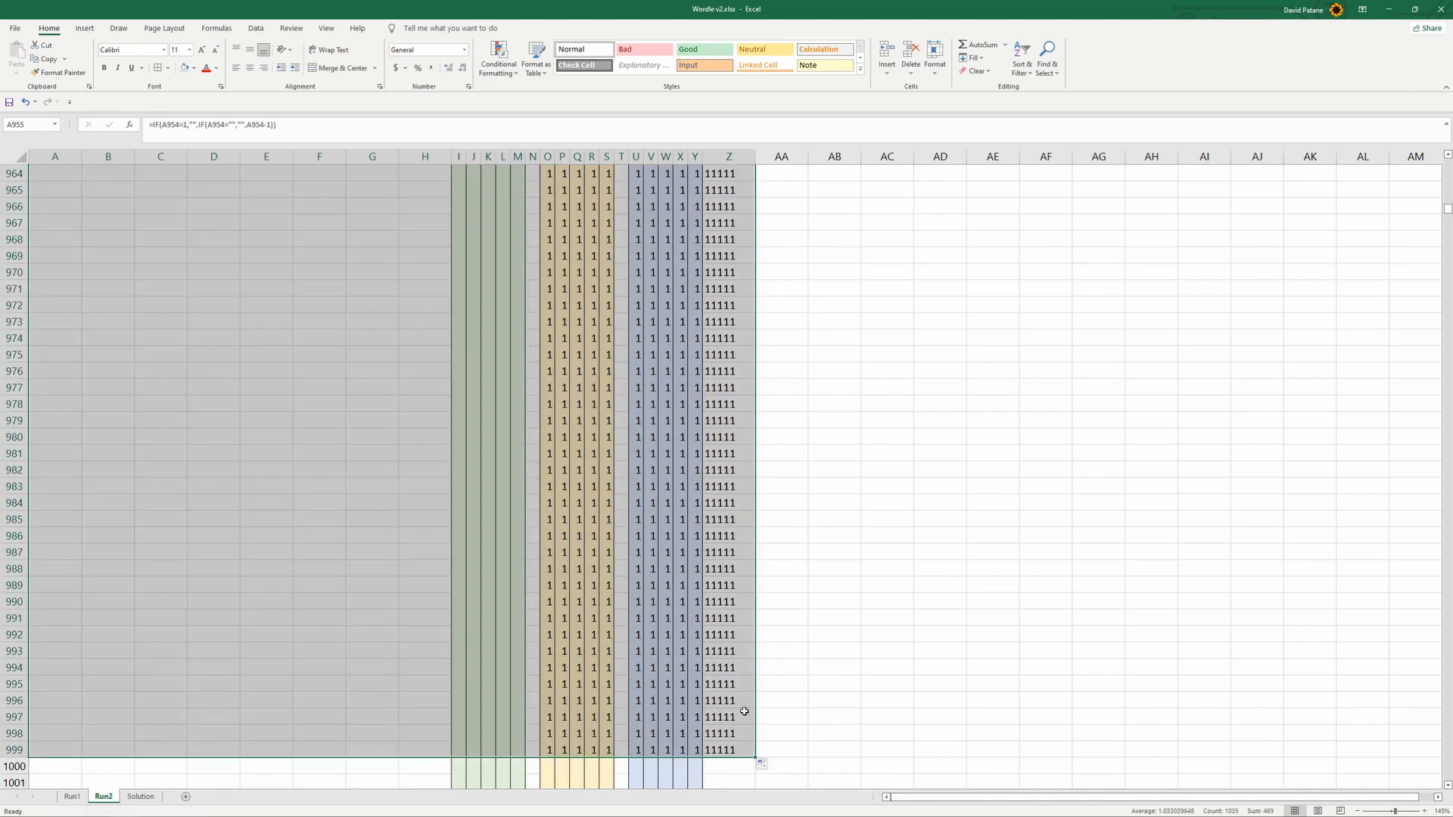
scroll(740, 707, up, 8)
click(782, 400)
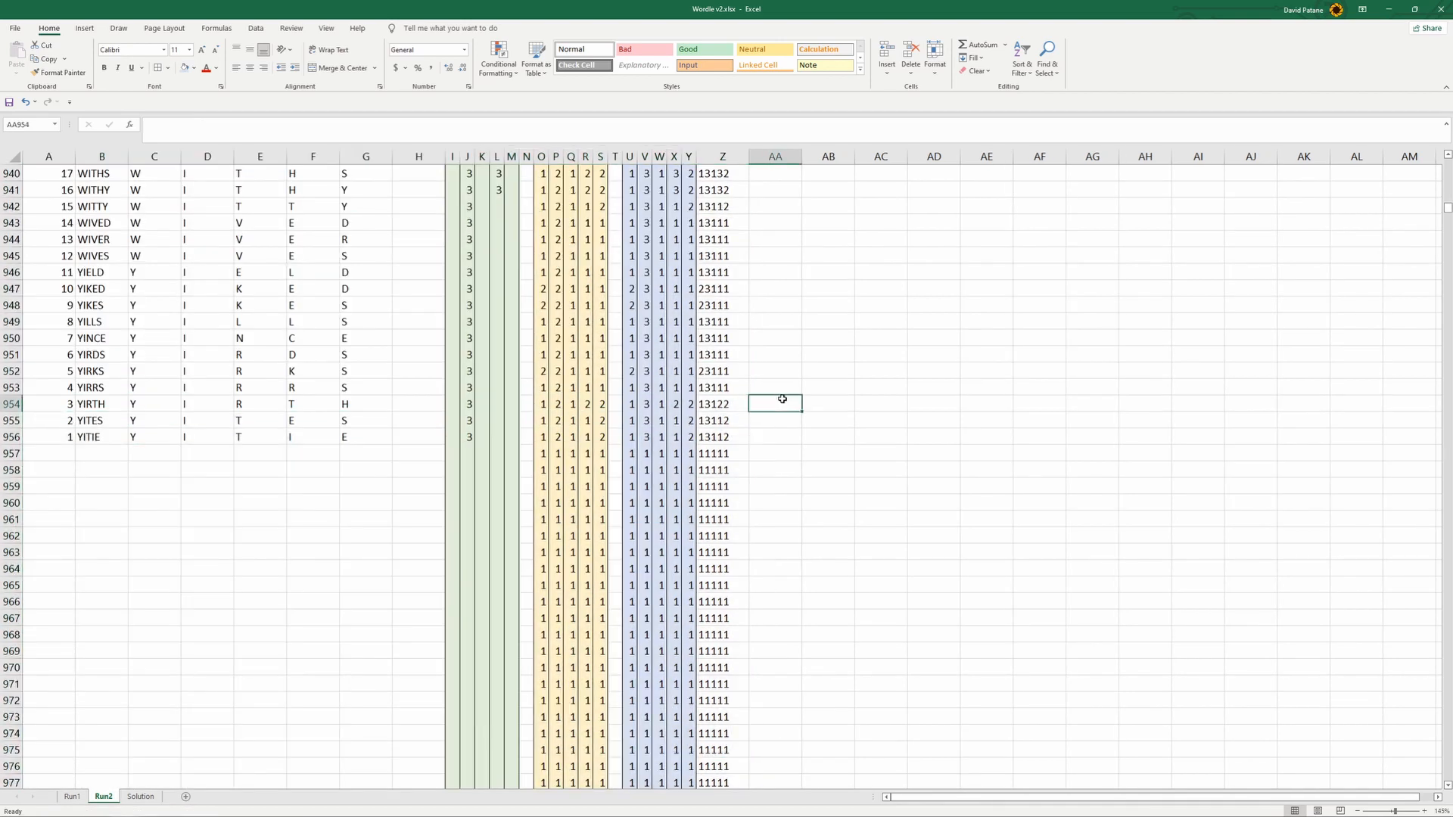
click(743, 430)
scroll(734, 431, up, 20)
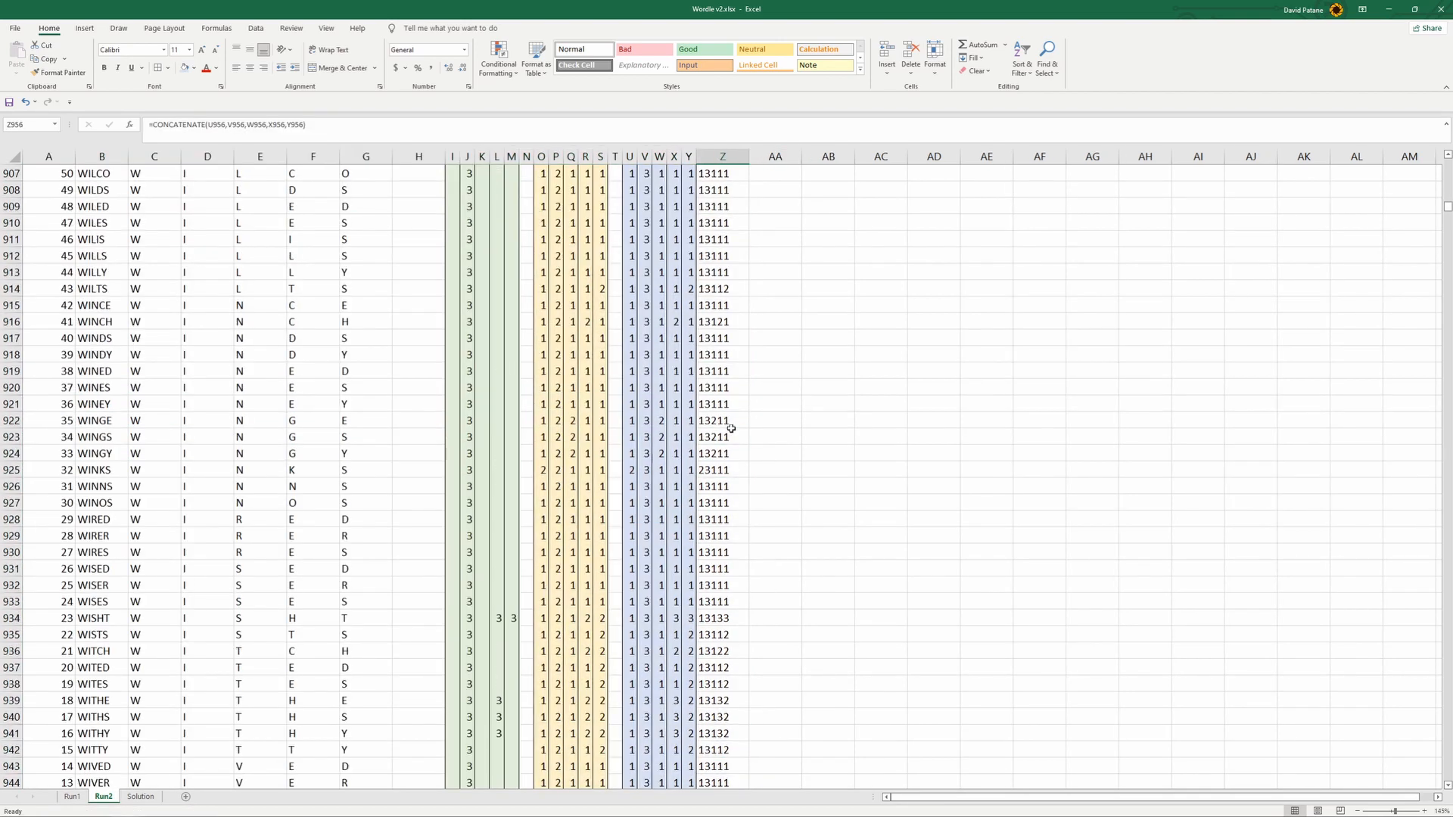
scroll(729, 431, up, 20)
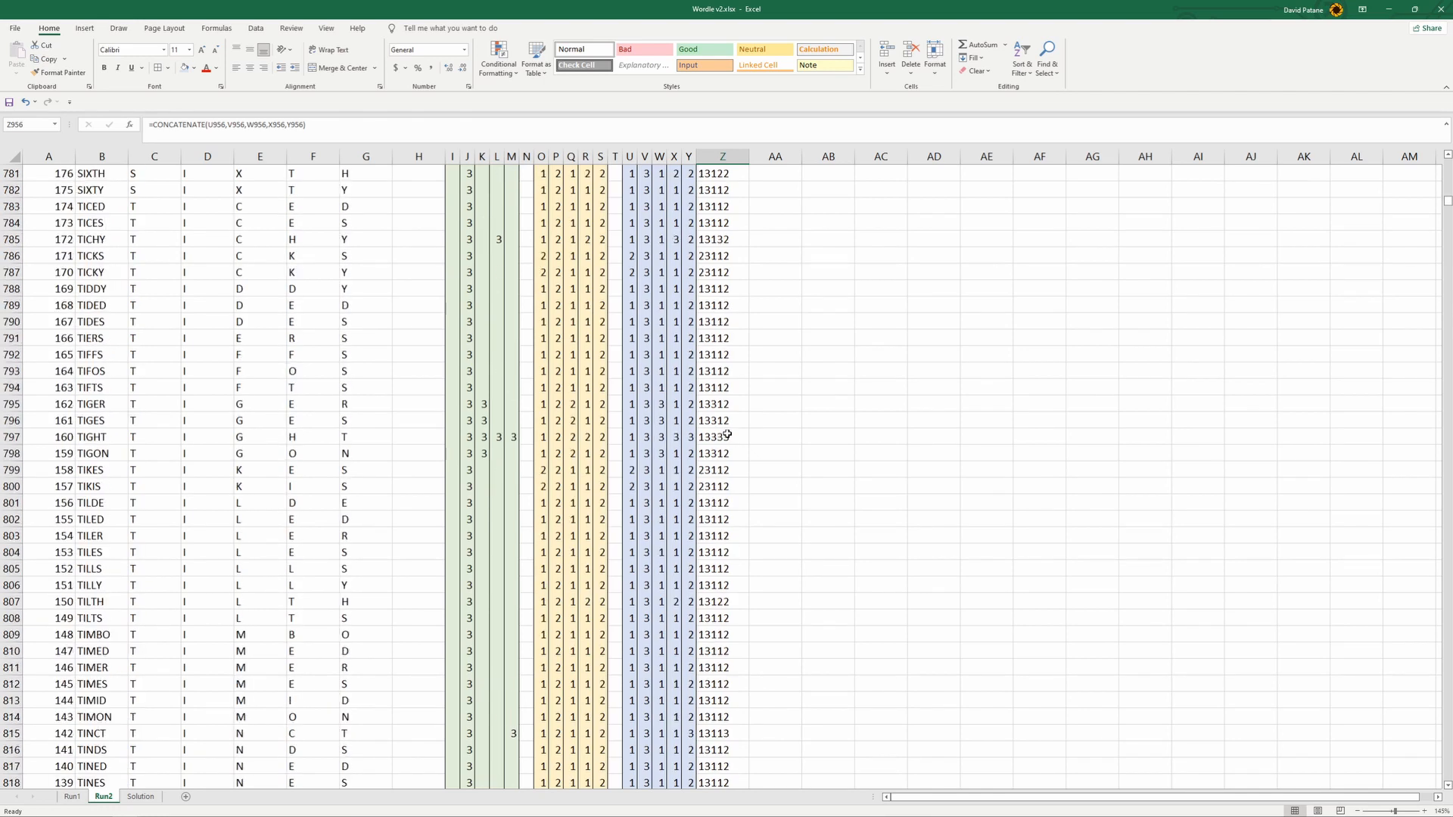
click(838, 174)
scroll(837, 295, up, 20)
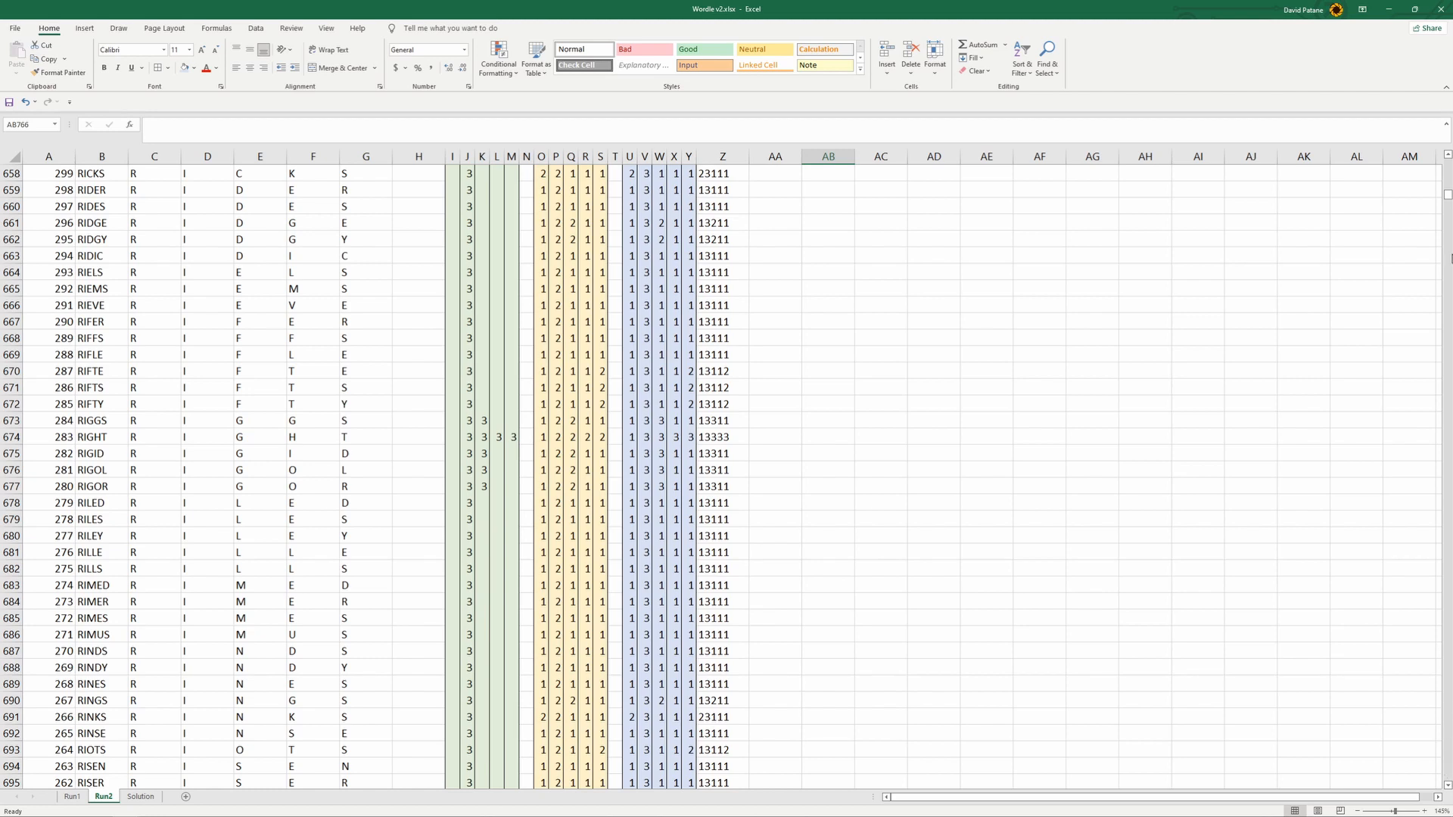
drag(1447, 197, 1446, 155)
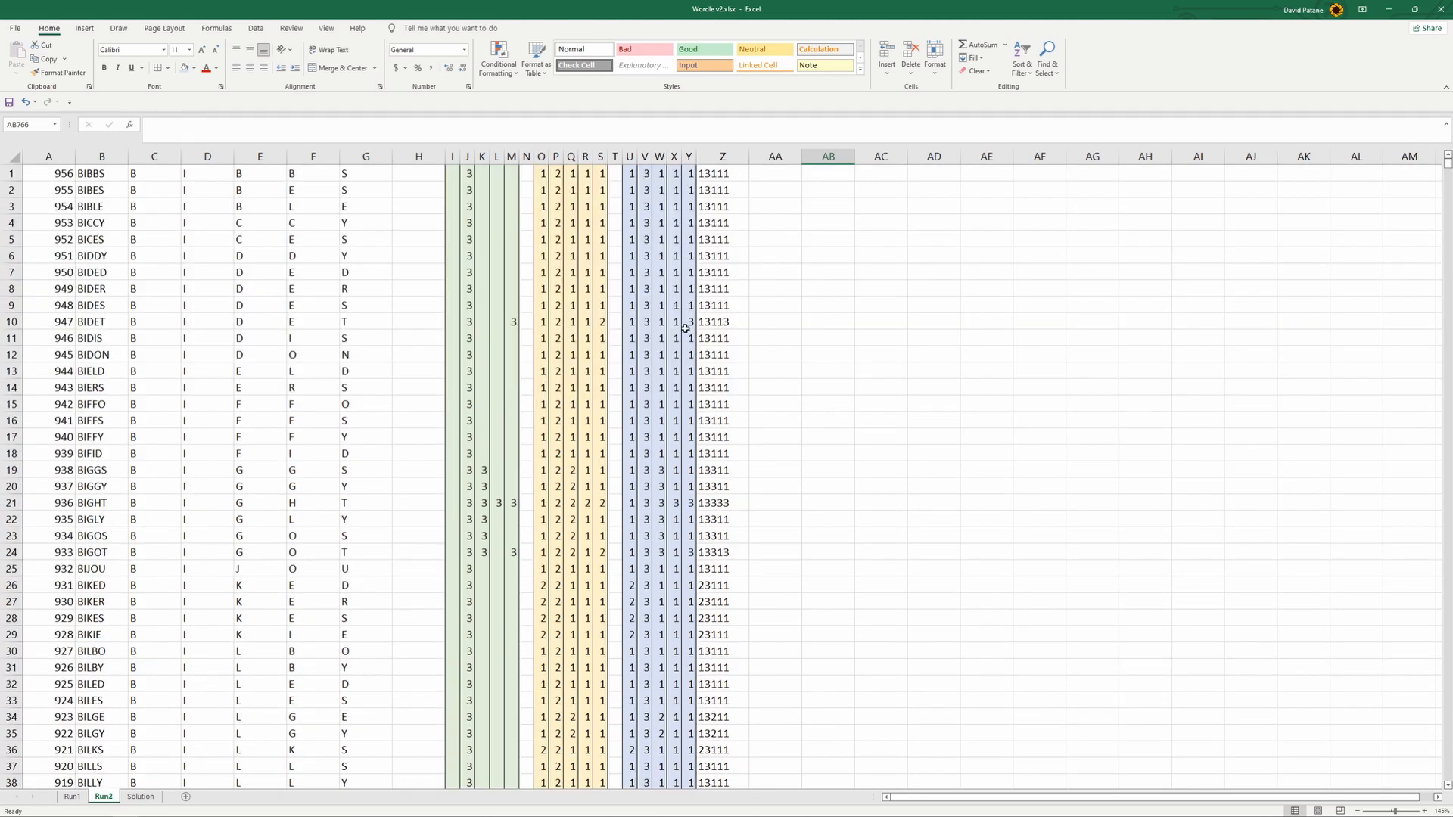
- Copy the match and ranking formulas in AB1:AC1 on Run1 to AB1 on Run2
click(72, 797)
scroll(916, 230, up, 9)
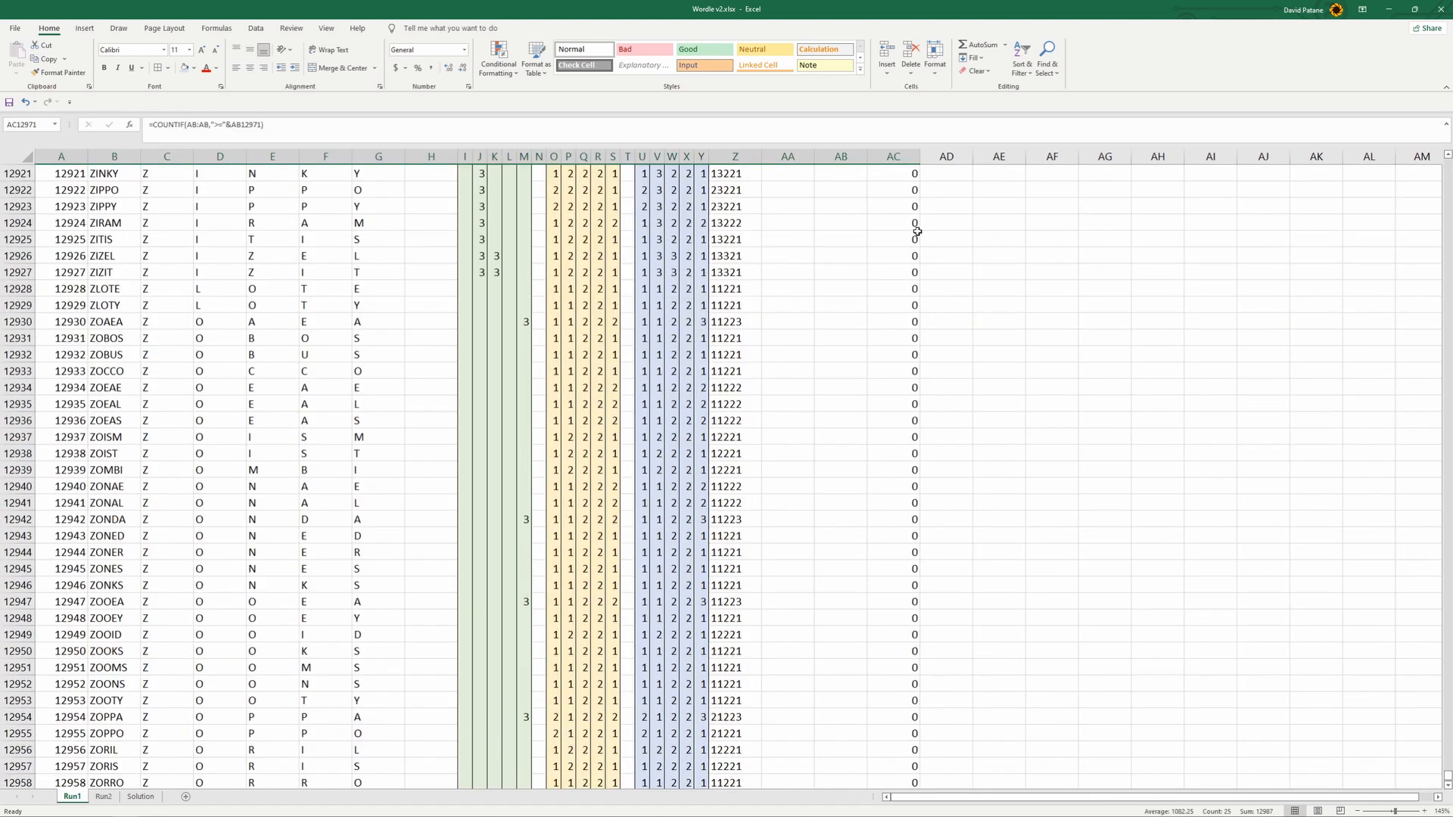
scroll(916, 230, up, 14)
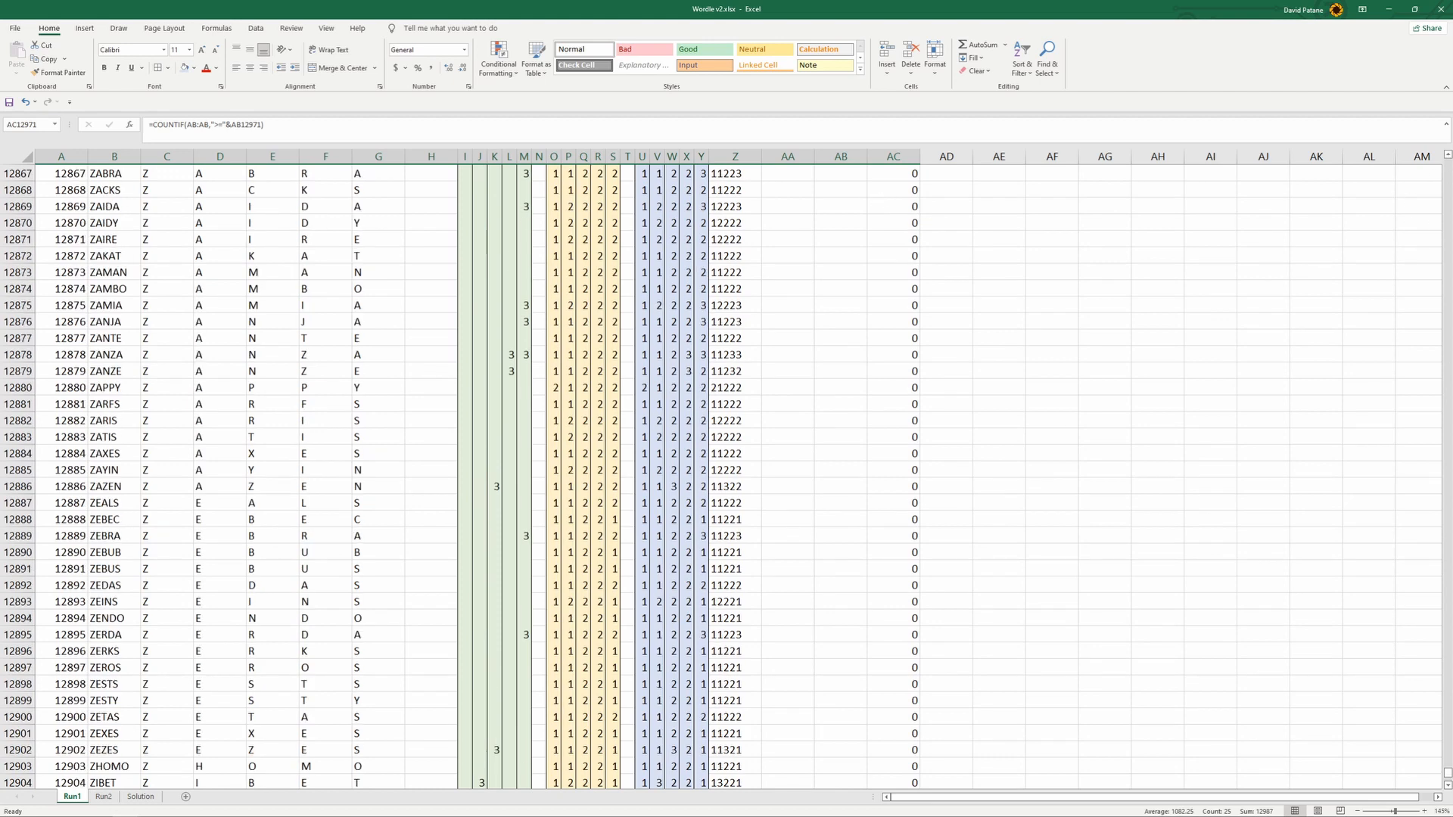
drag(1437, 772, 1443, 159)
click(901, 188)
mouse_move(909, 196)
mouse_down()
mouse_move(905, 174)
mouse_move(826, 171)
mouse_move(899, 174)
mouse_up()
click(833, 188)
click(778, 171)
key(ctrl+c)
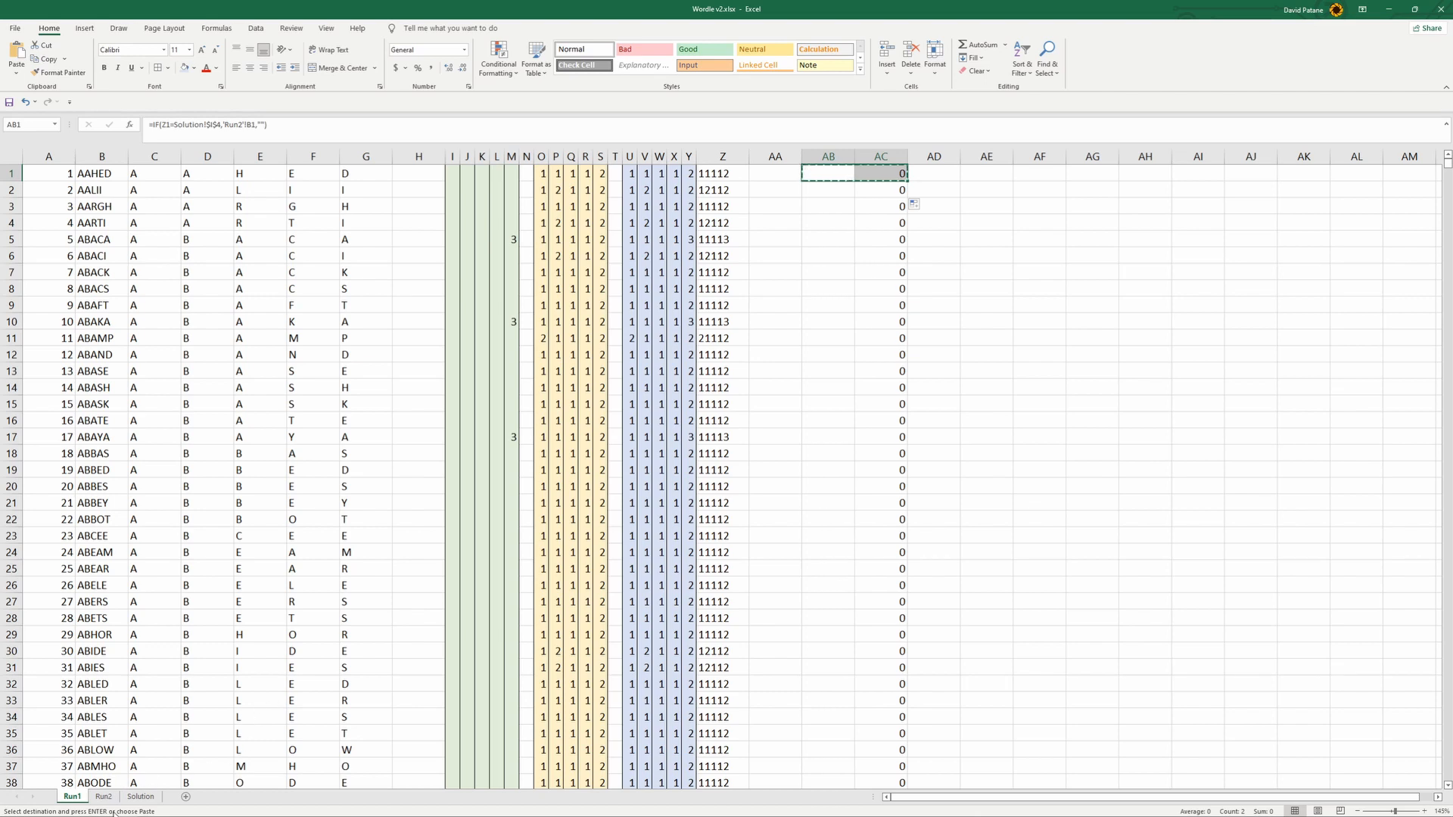
click(103, 799)
click(836, 171)
key(ctrl+v)
- Change the score reference in AB1 on Run2 to Solution!$I$6 and check that cell on the Solution sheet
click(831, 173)
click(234, 124)
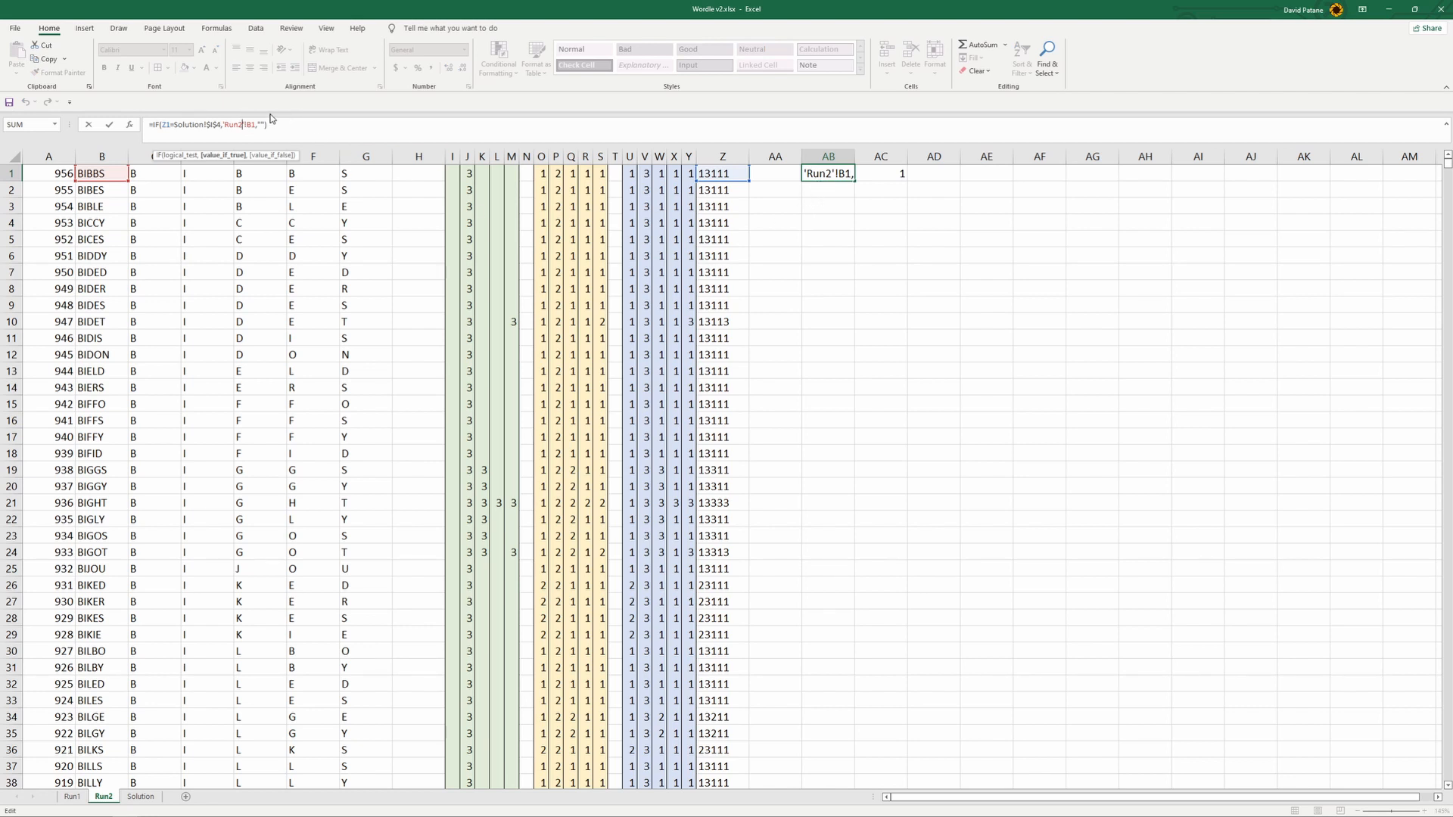
click(220, 124)
text(6)
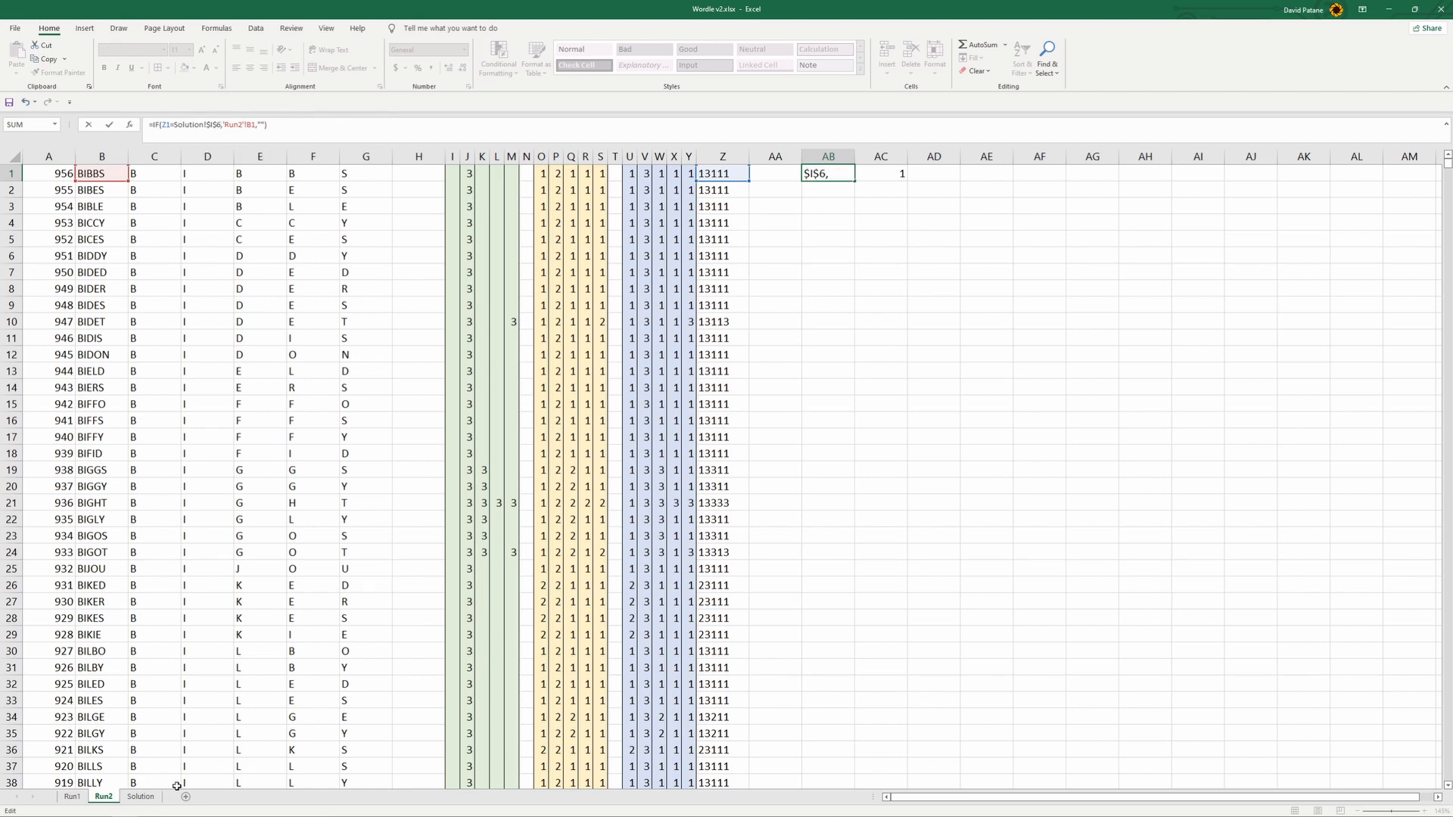
key(Return)
click(140, 797)
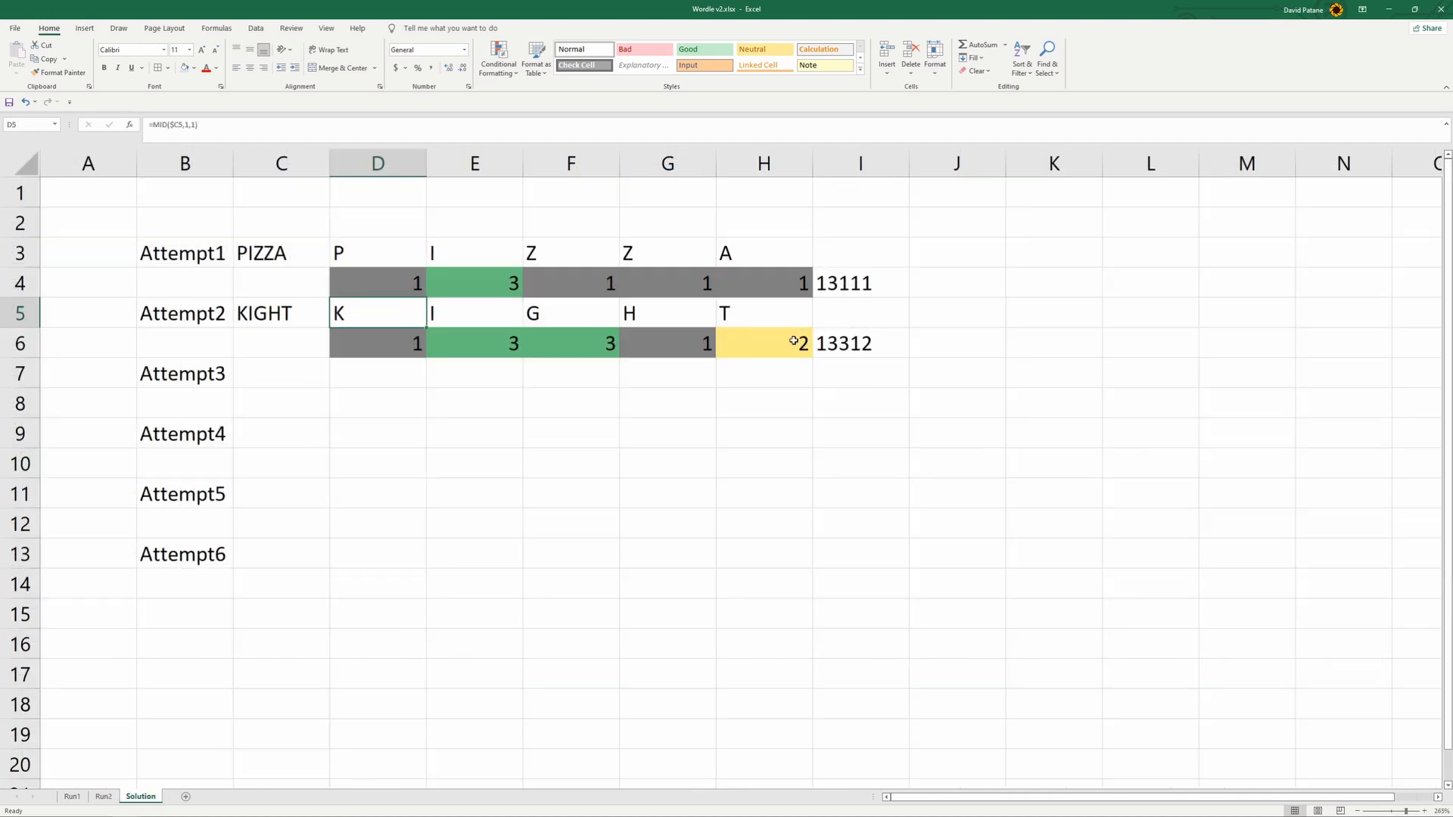
click(872, 353)
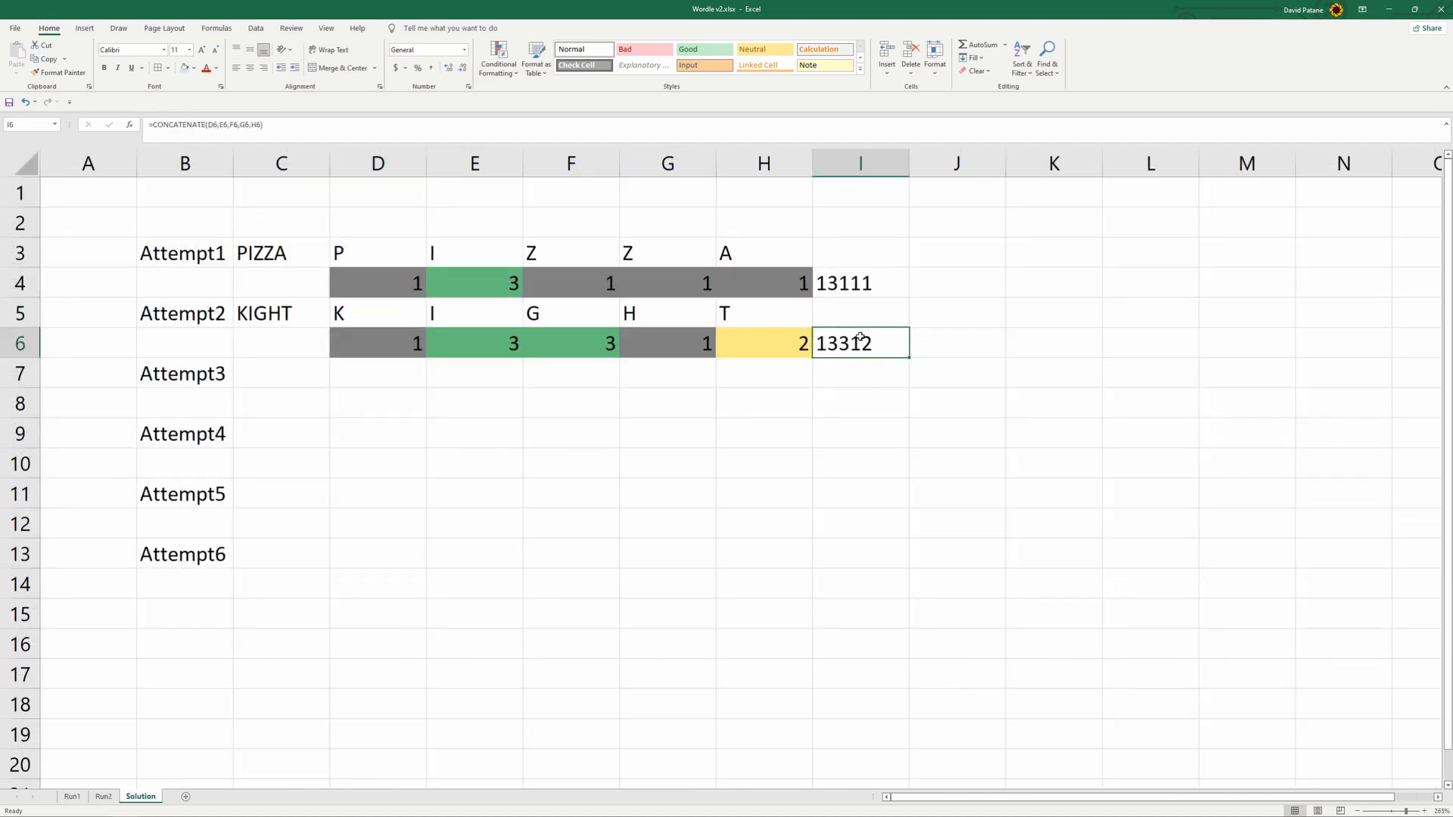
click(103, 797)
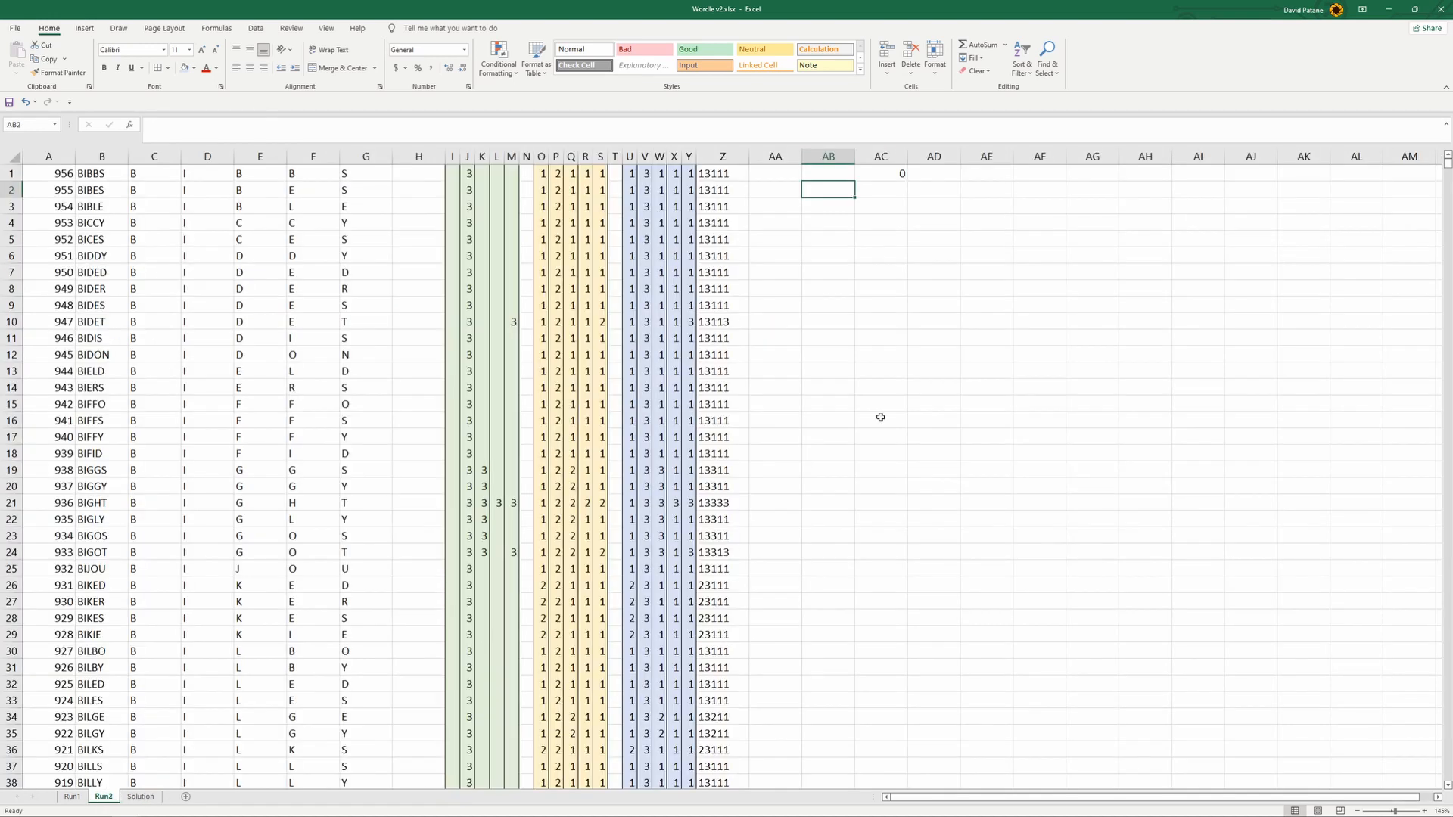
- Check the COUNTIF ranking formula in AC1 on Run2 and fill AB1:AC1 down to row 999
click(856, 174)
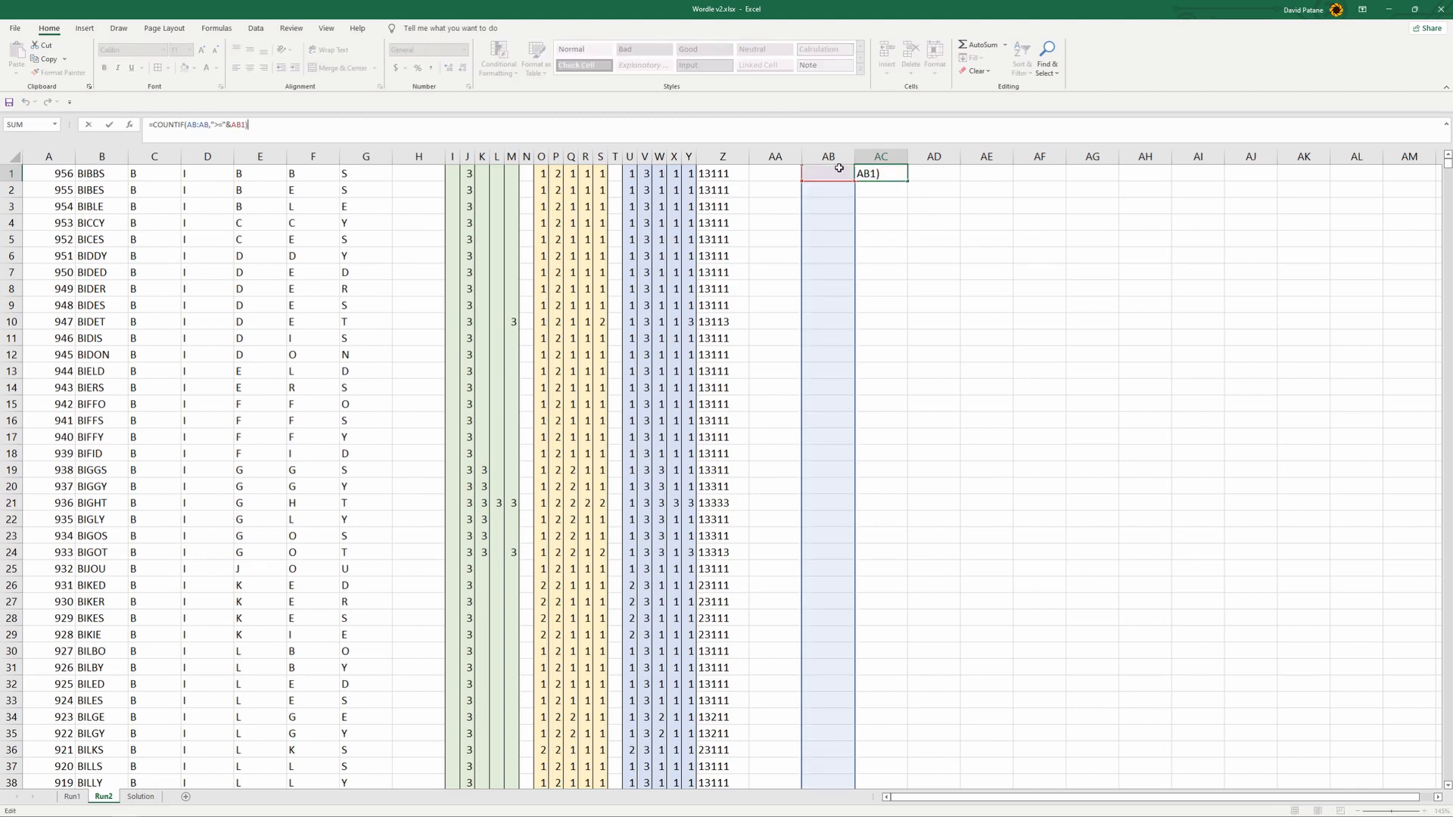
drag(829, 174, 885, 280)
scroll(895, 373, up, 5)
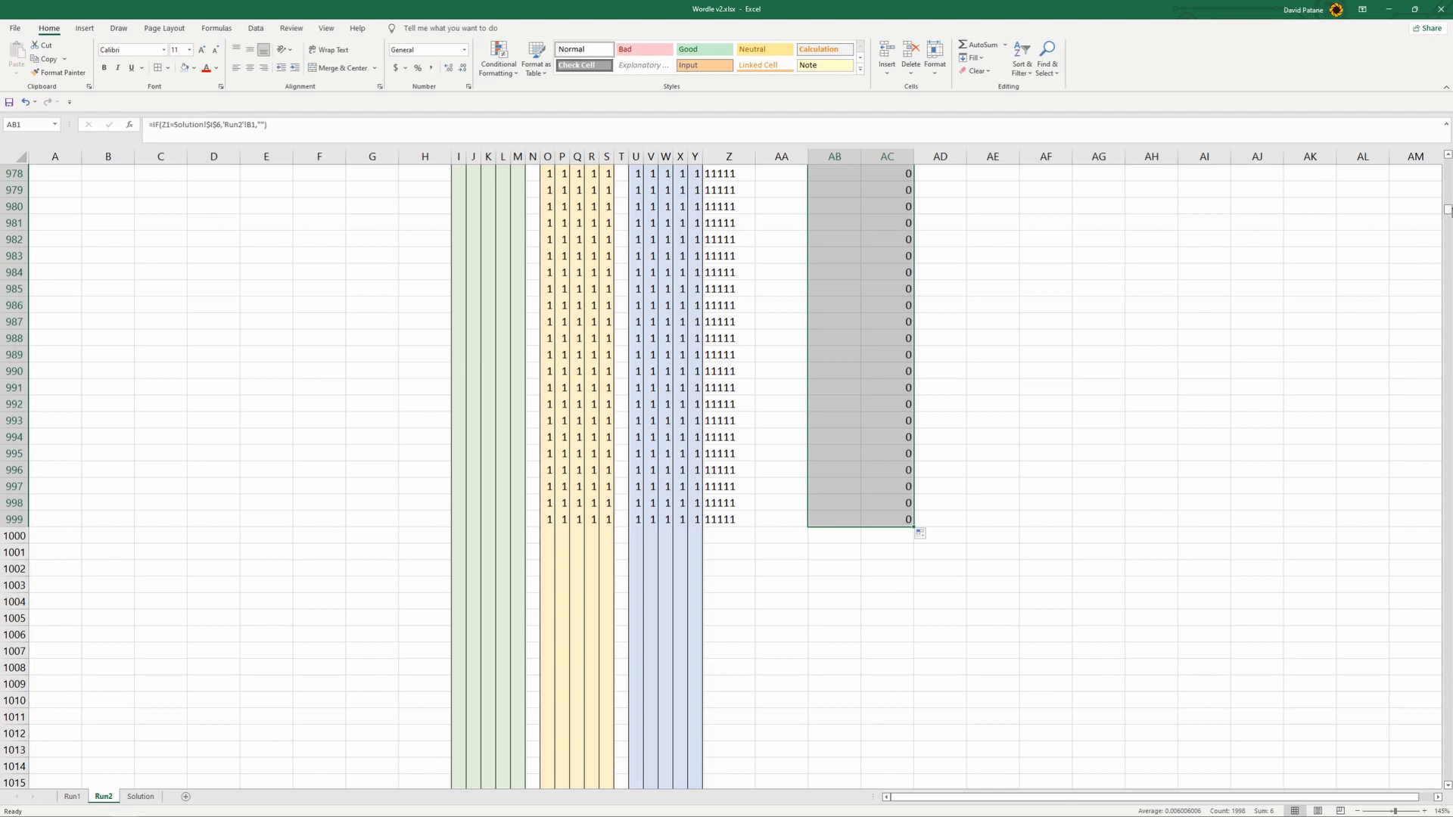
- Look through columns AB and AC on Run2 for the matching words and their ranks
drag(1447, 210, 1443, 160)
scroll(1041, 415, down, 17)
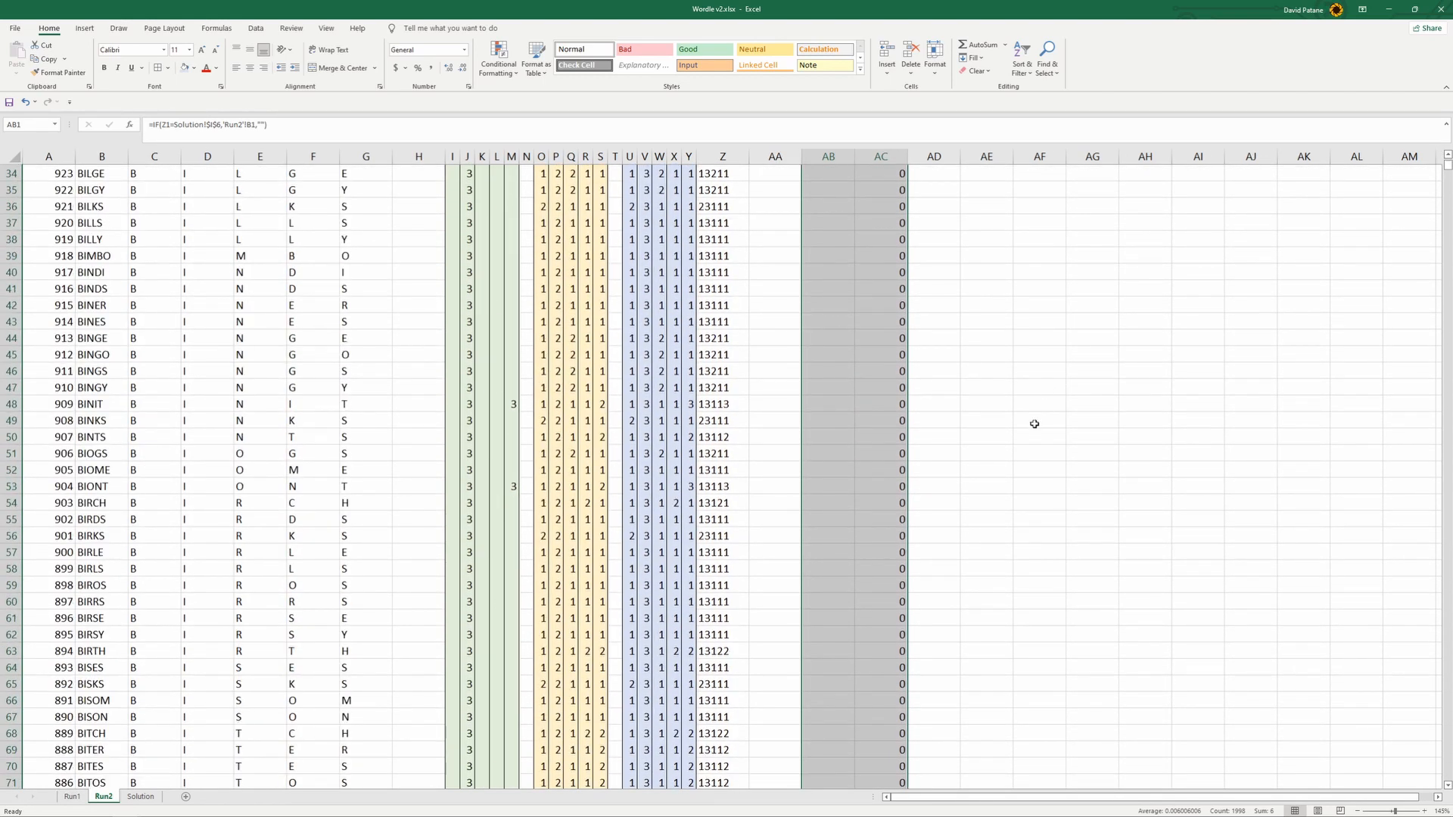
scroll(993, 473, down, 20)
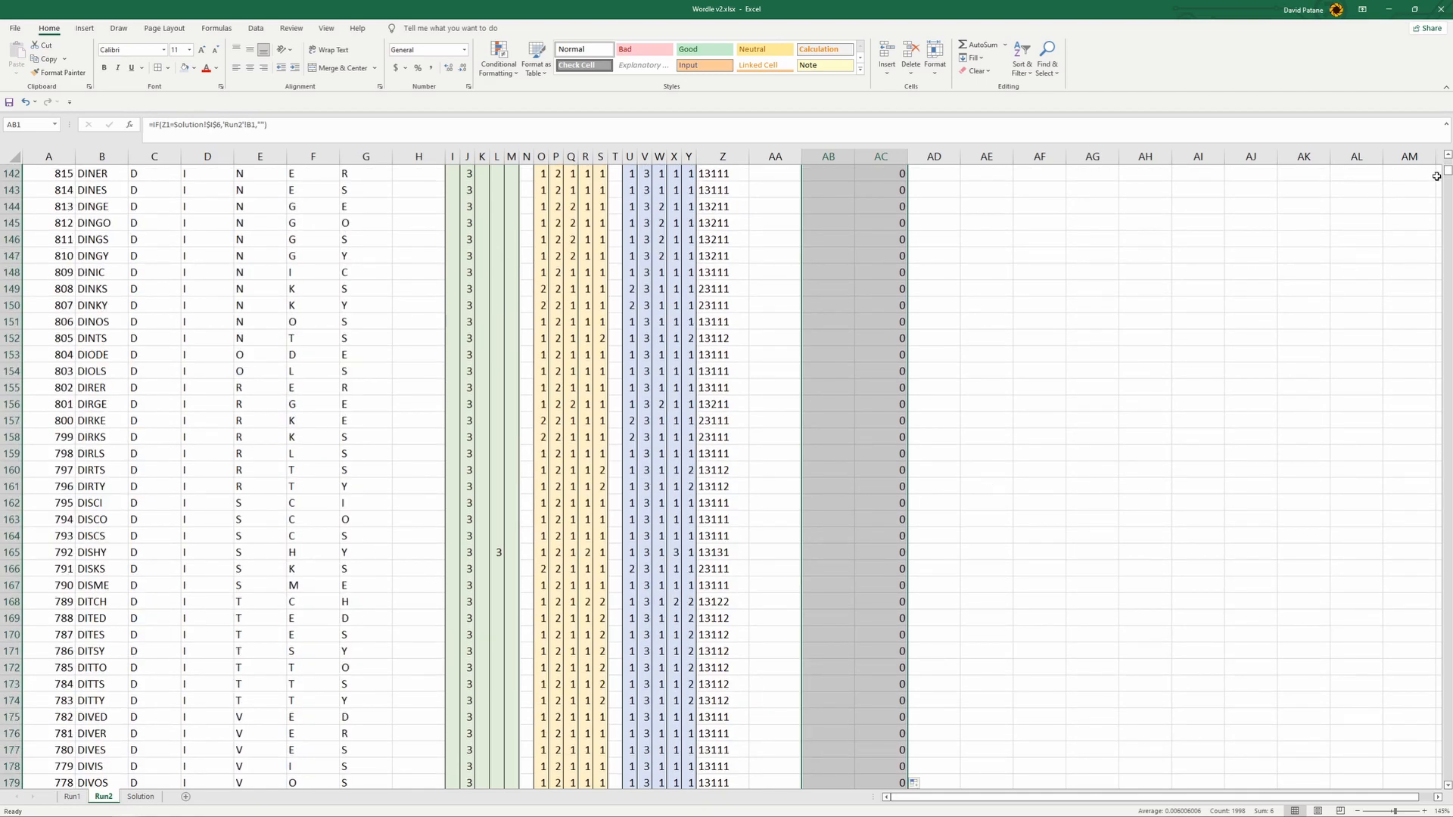
drag(1447, 175, 1444, 206)
scroll(972, 342, down, 1)
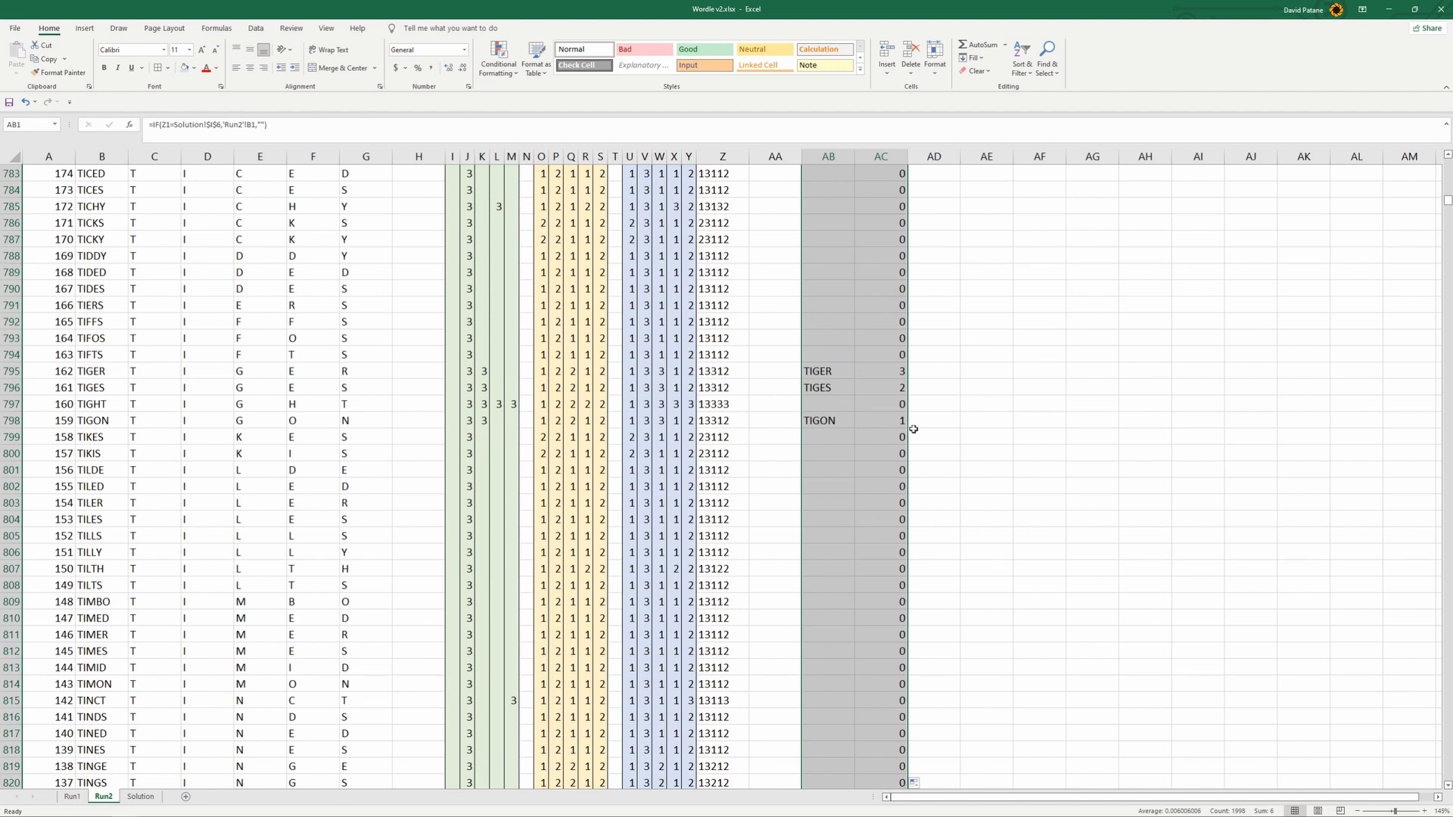
click(1025, 454)
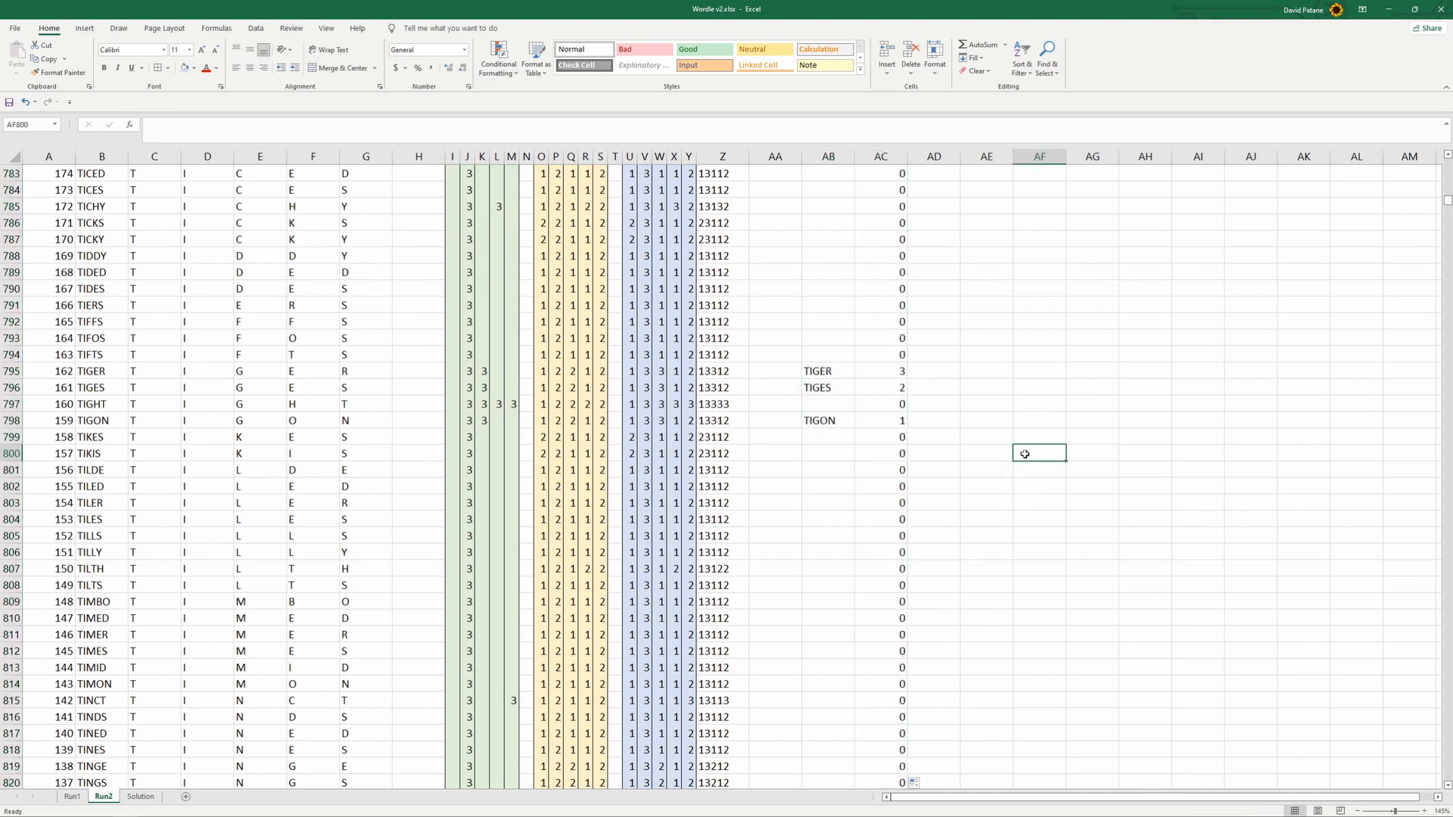
- Create a copy of the Run2 sheet in the same workbook, placed before Run2
click(141, 797)
click(100, 798)
click(80, 799)
click(104, 799)
right_click(107, 800)
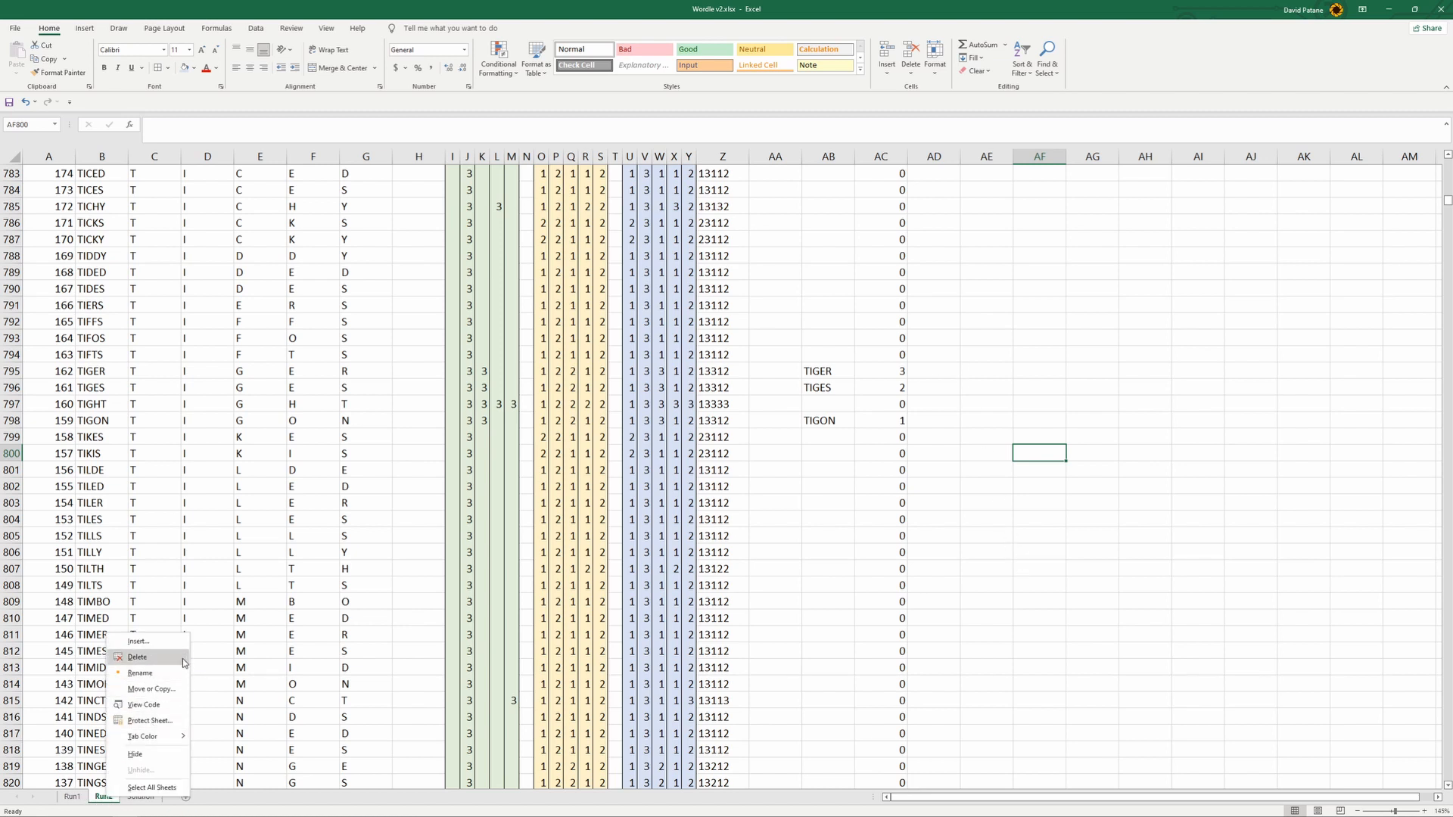
click(152, 689)
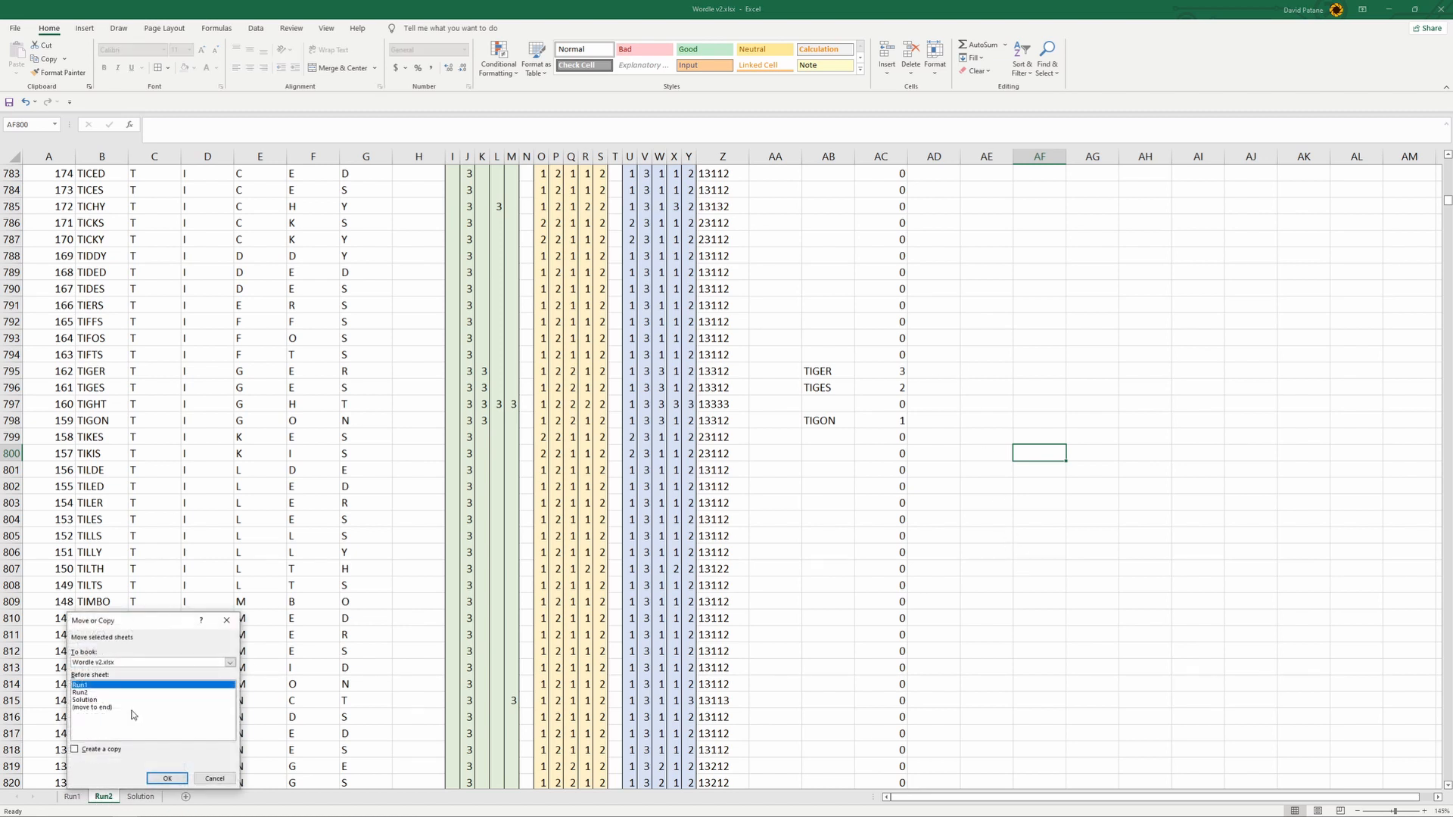
click(96, 691)
click(75, 749)
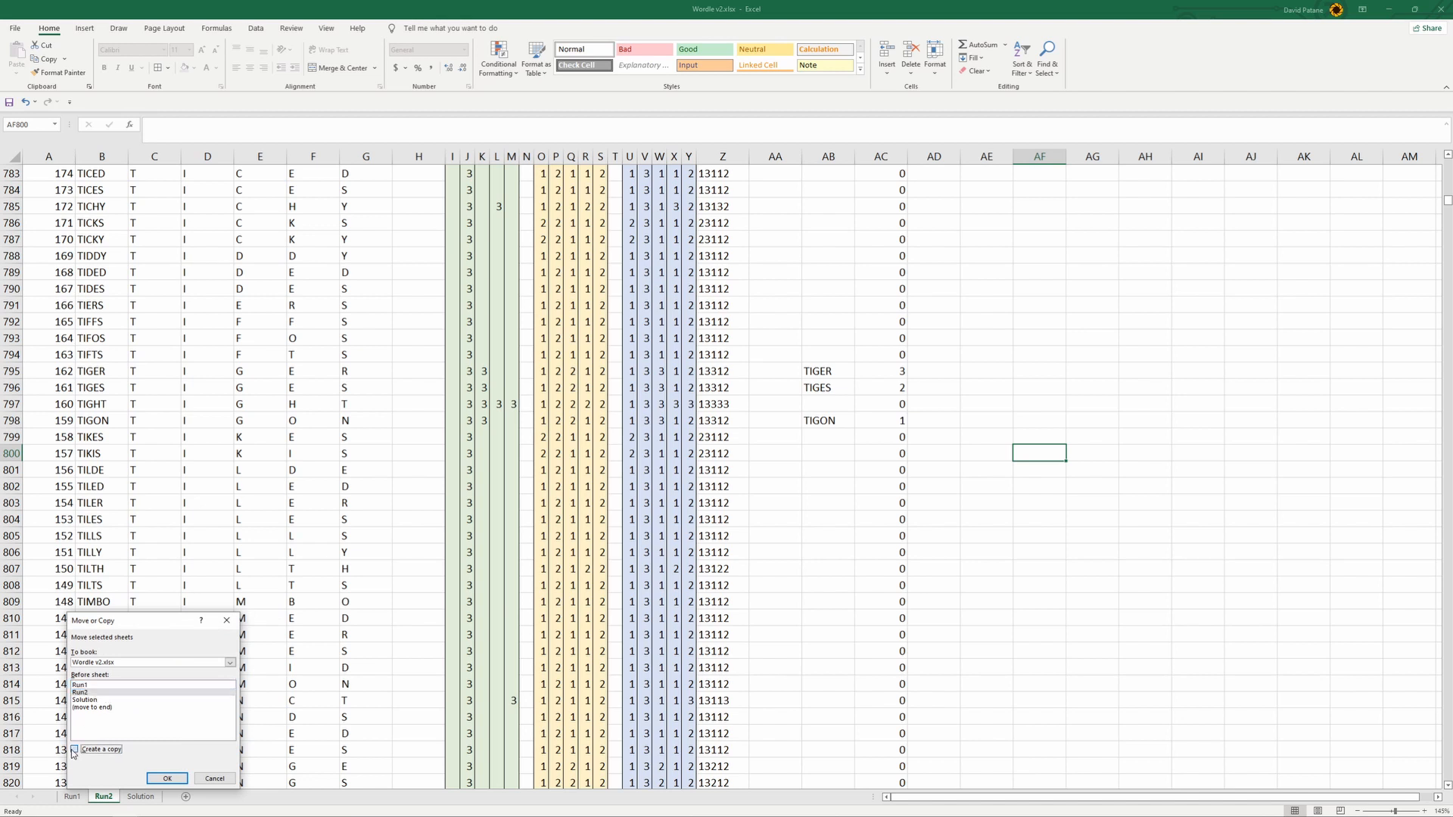
click(167, 779)
- Rename the copied sheet as Run3 and move it between Run2 and Solution
right_click(116, 801)
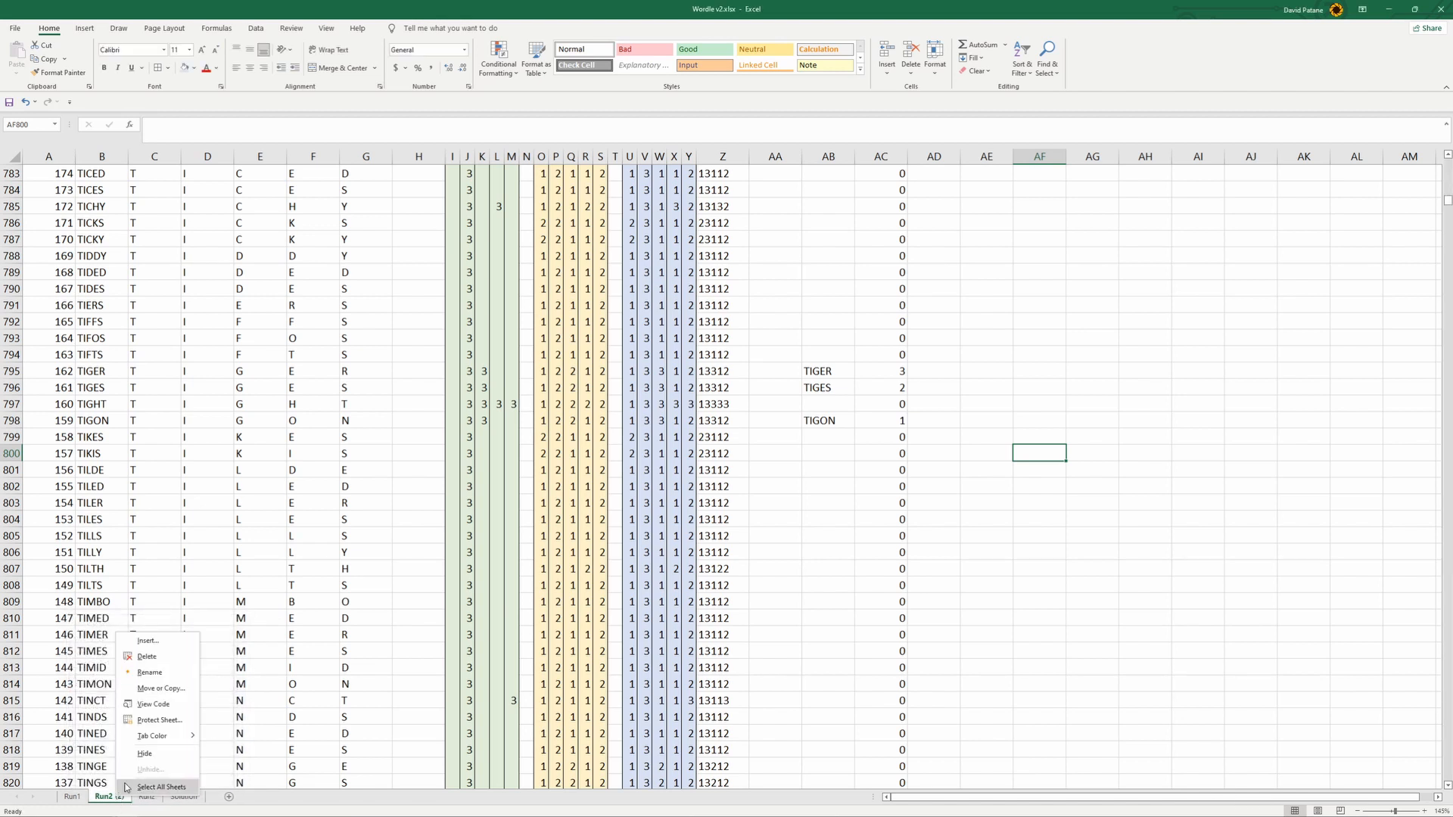
click(155, 672)
click(127, 795)
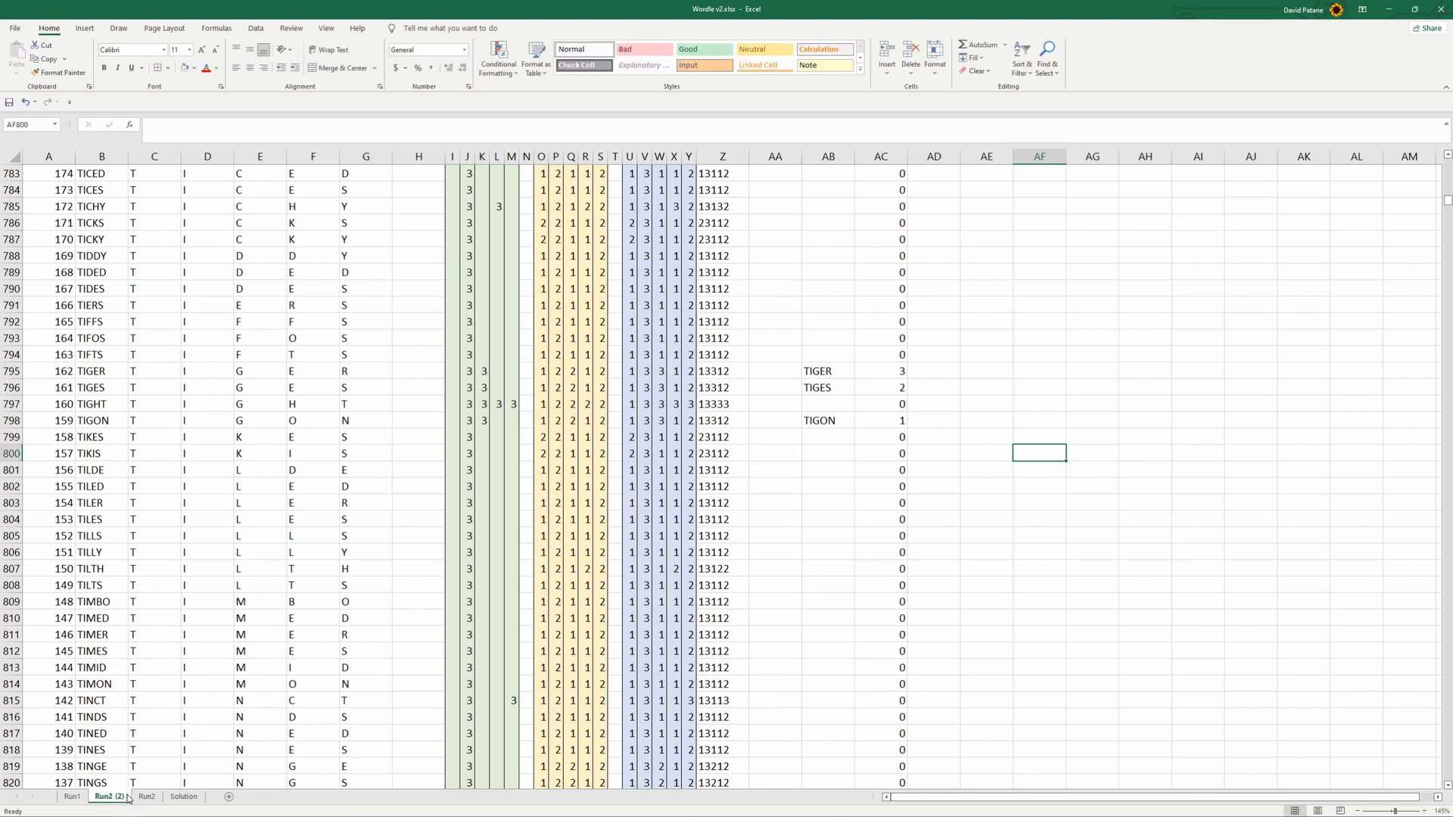
double_click(111, 801)
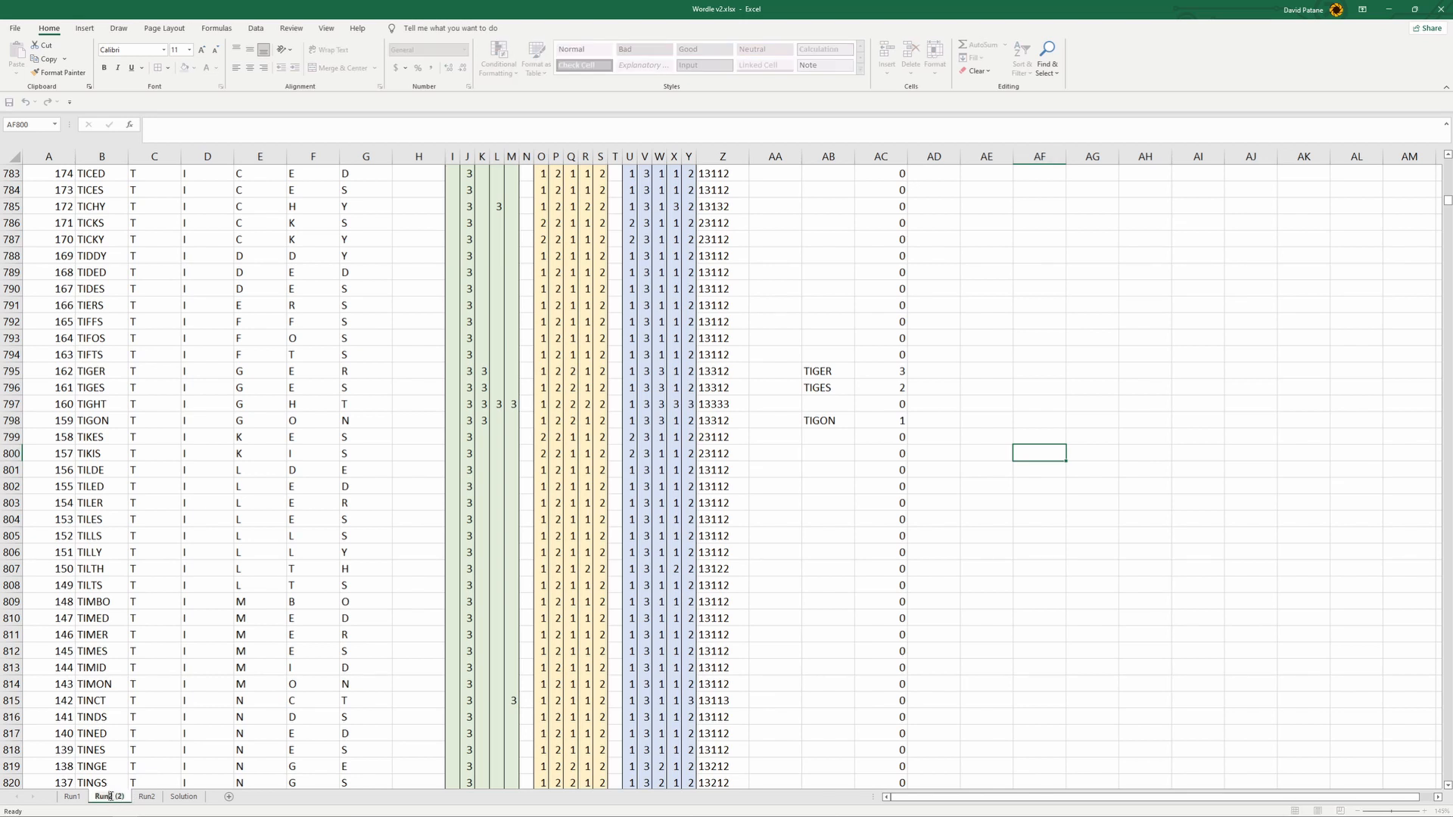
click(123, 796)
key(BackSpace)
key(BackSpace)
key(BackSpace)
key(BackSpace)
key(BackSpace)
text(3)
key(Return)
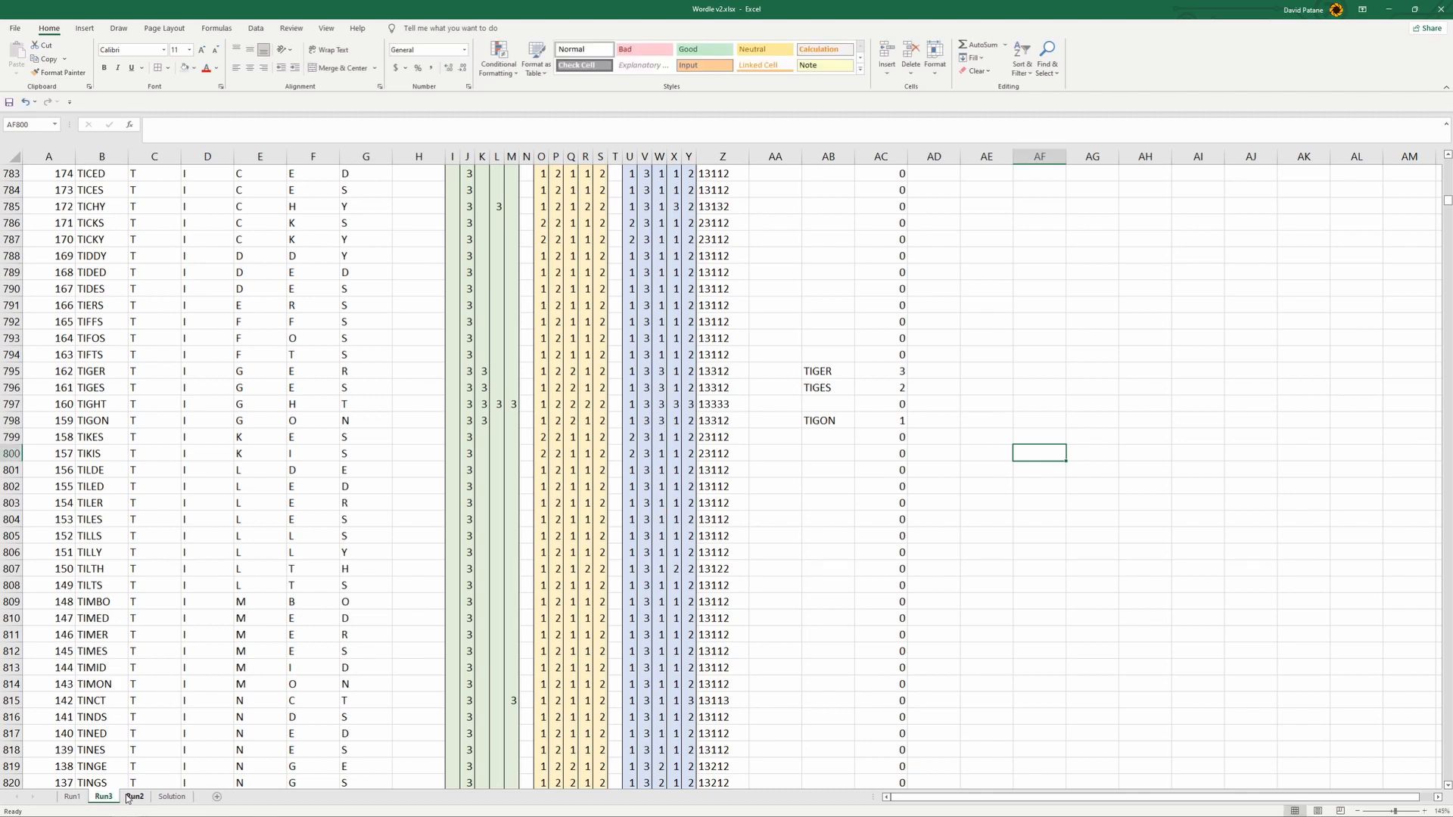
drag(105, 801, 149, 802)
- Point the MAX formula in A1 on Run3 to column AC of the Run2 sheet
scroll(245, 331, up, 15)
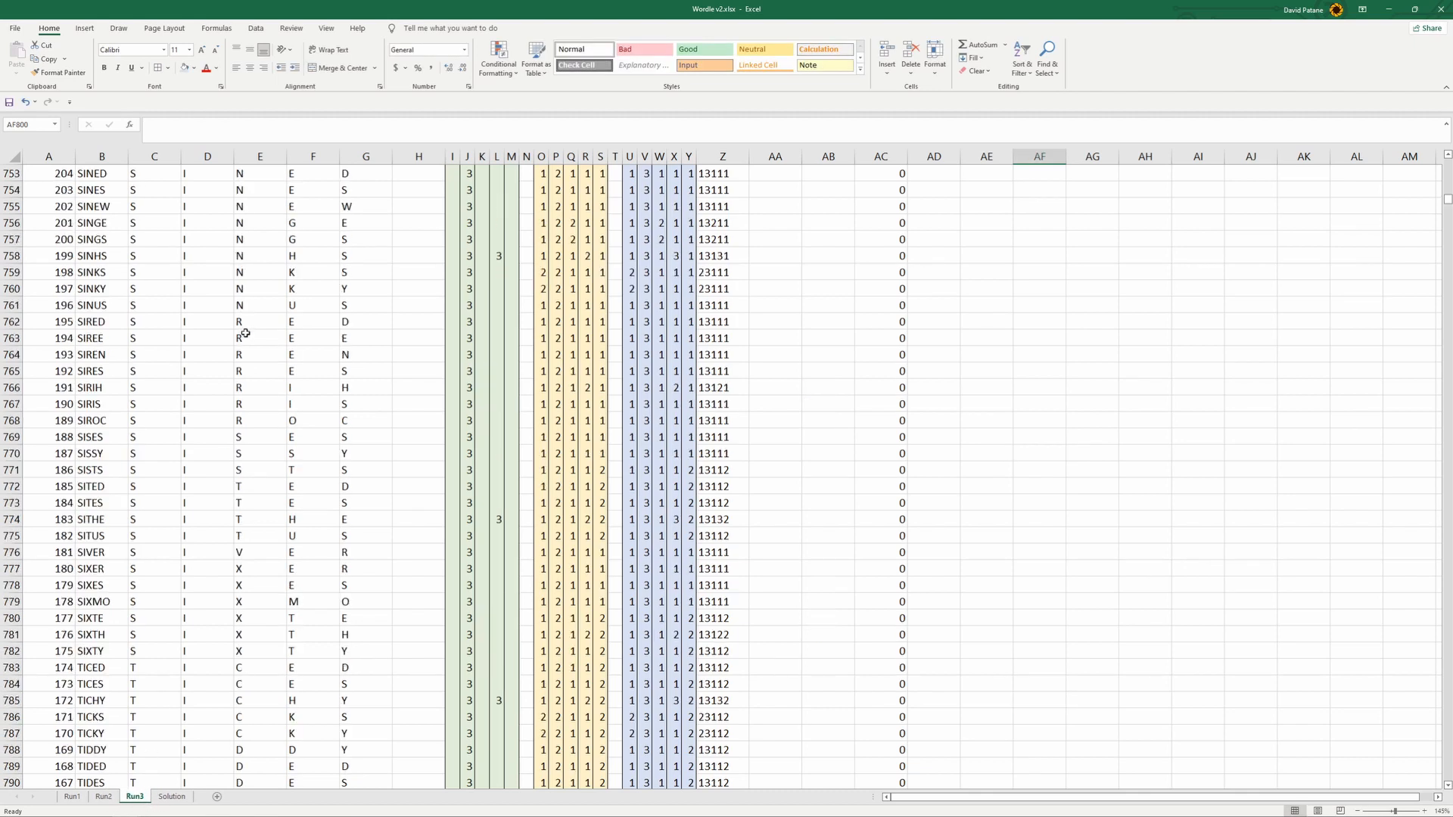
click(47, 173)
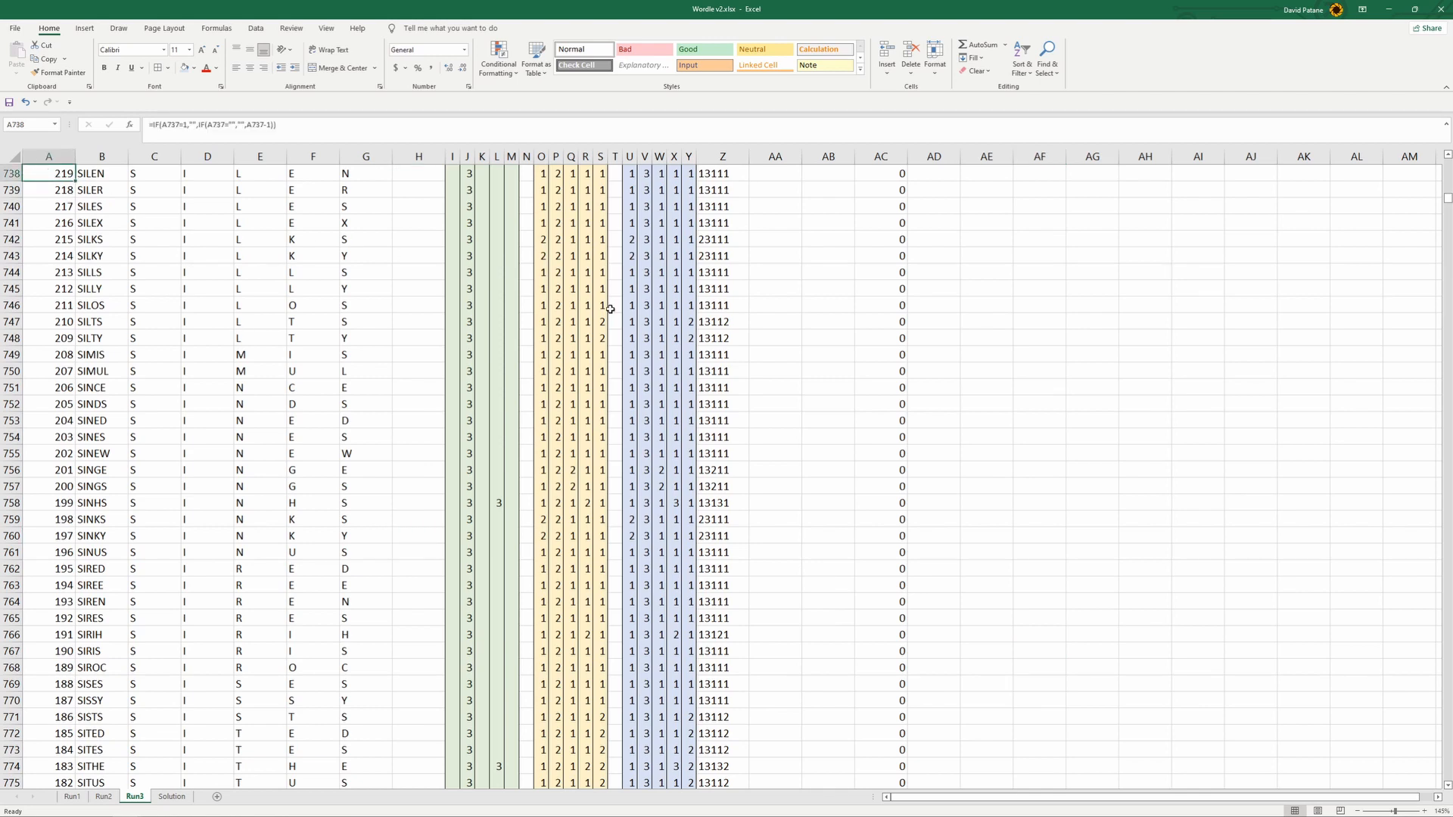
key(ctrl+Home)
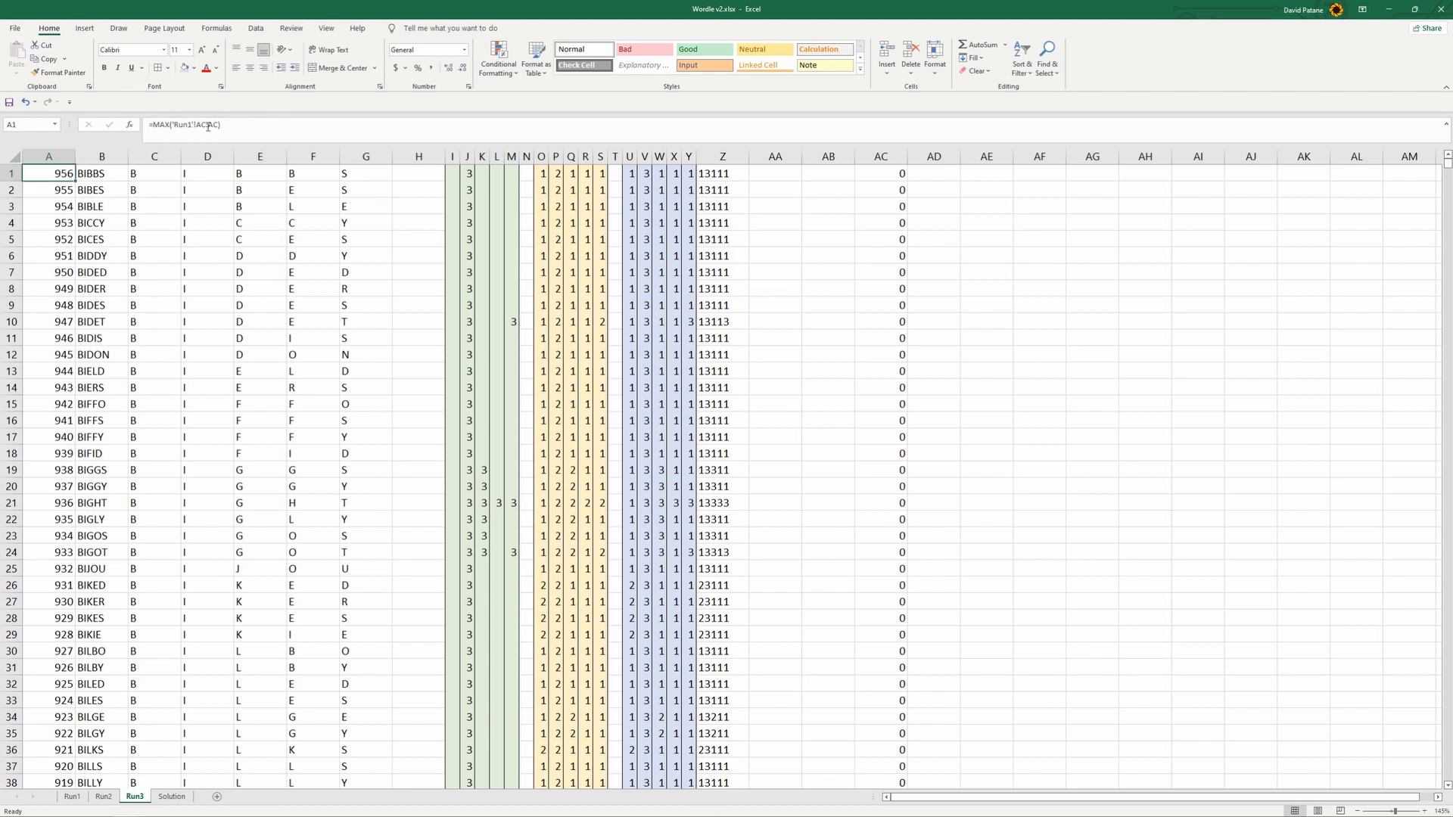
click(189, 122)
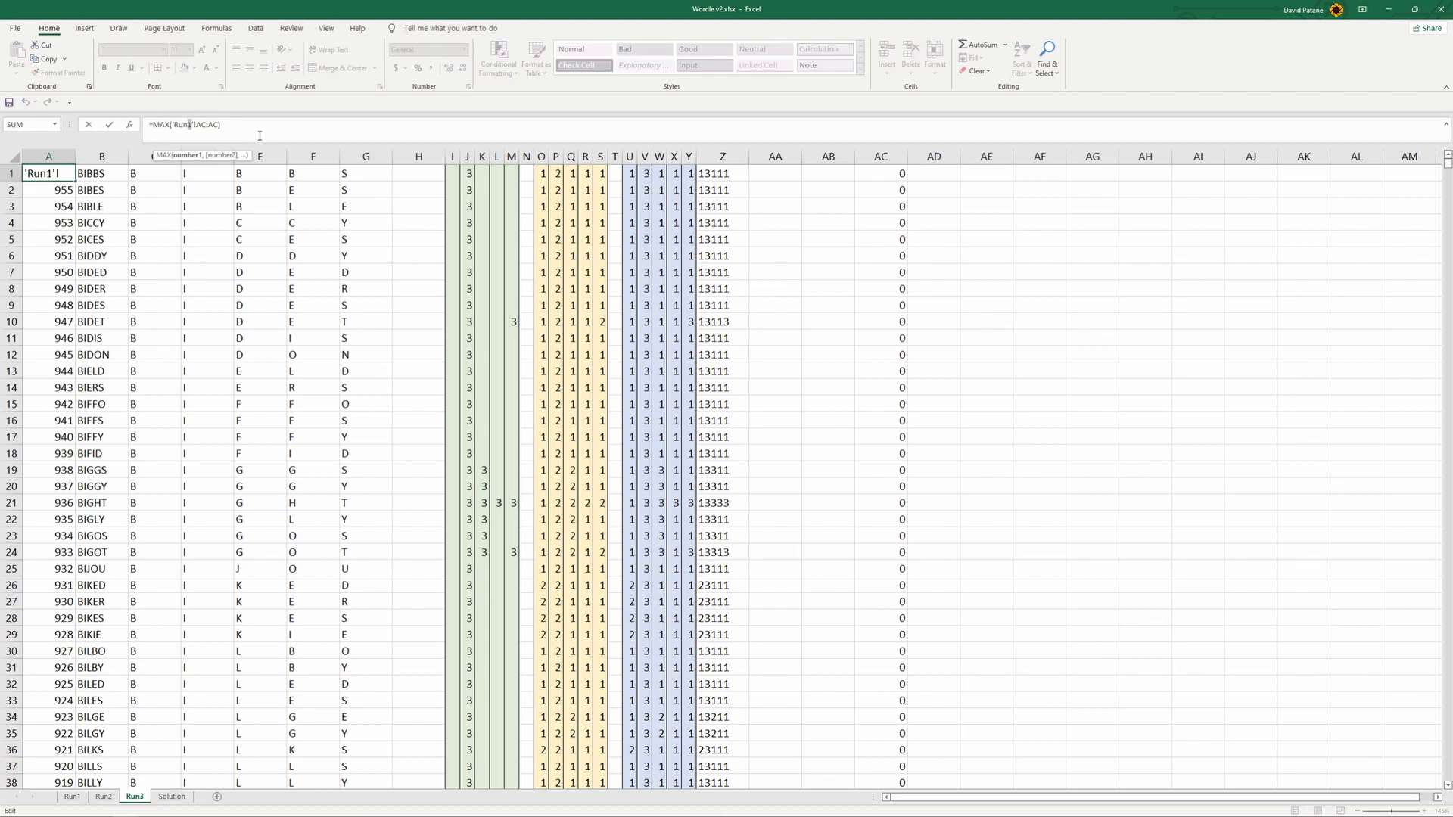
text(2)
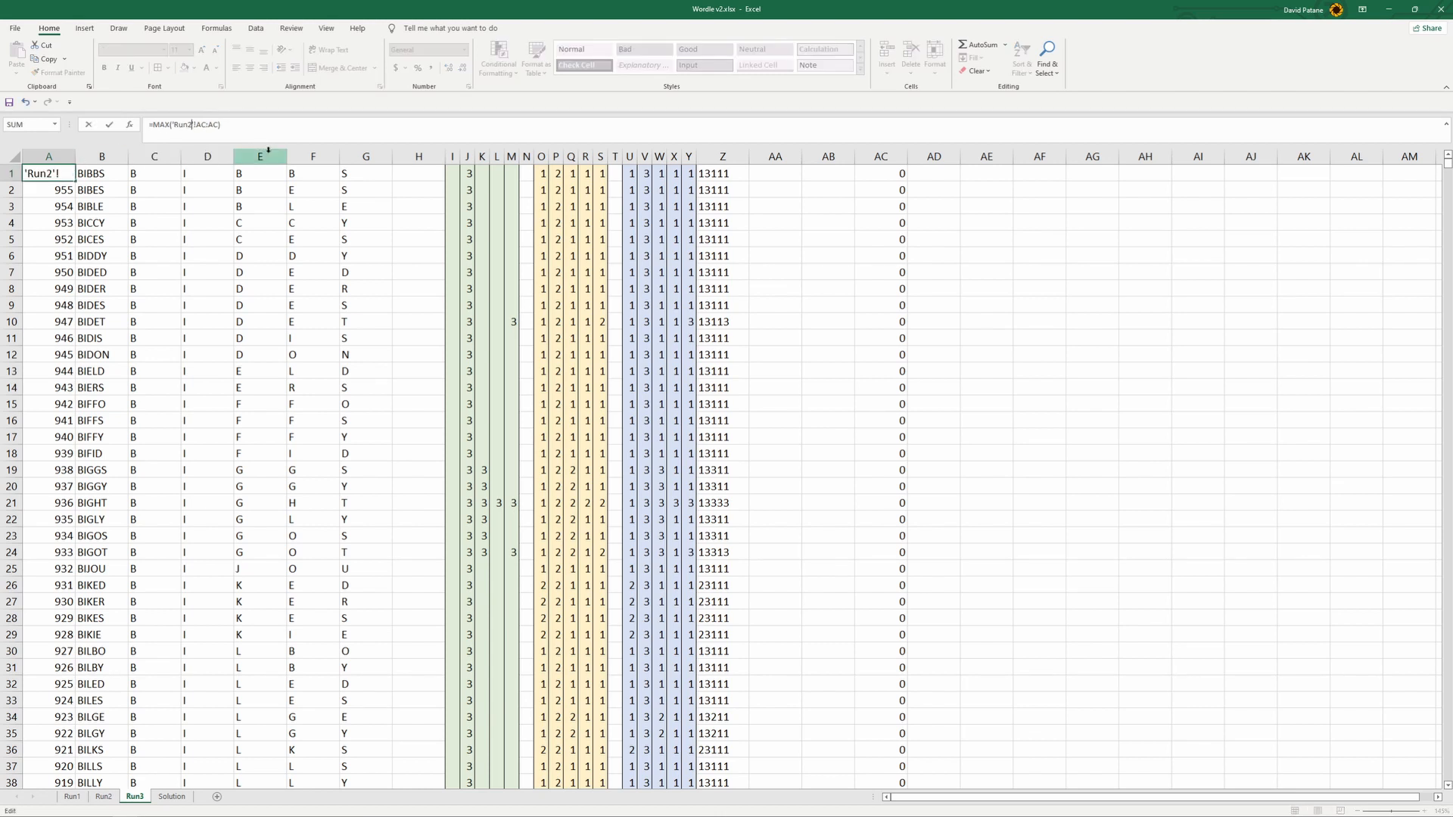
key(Return)
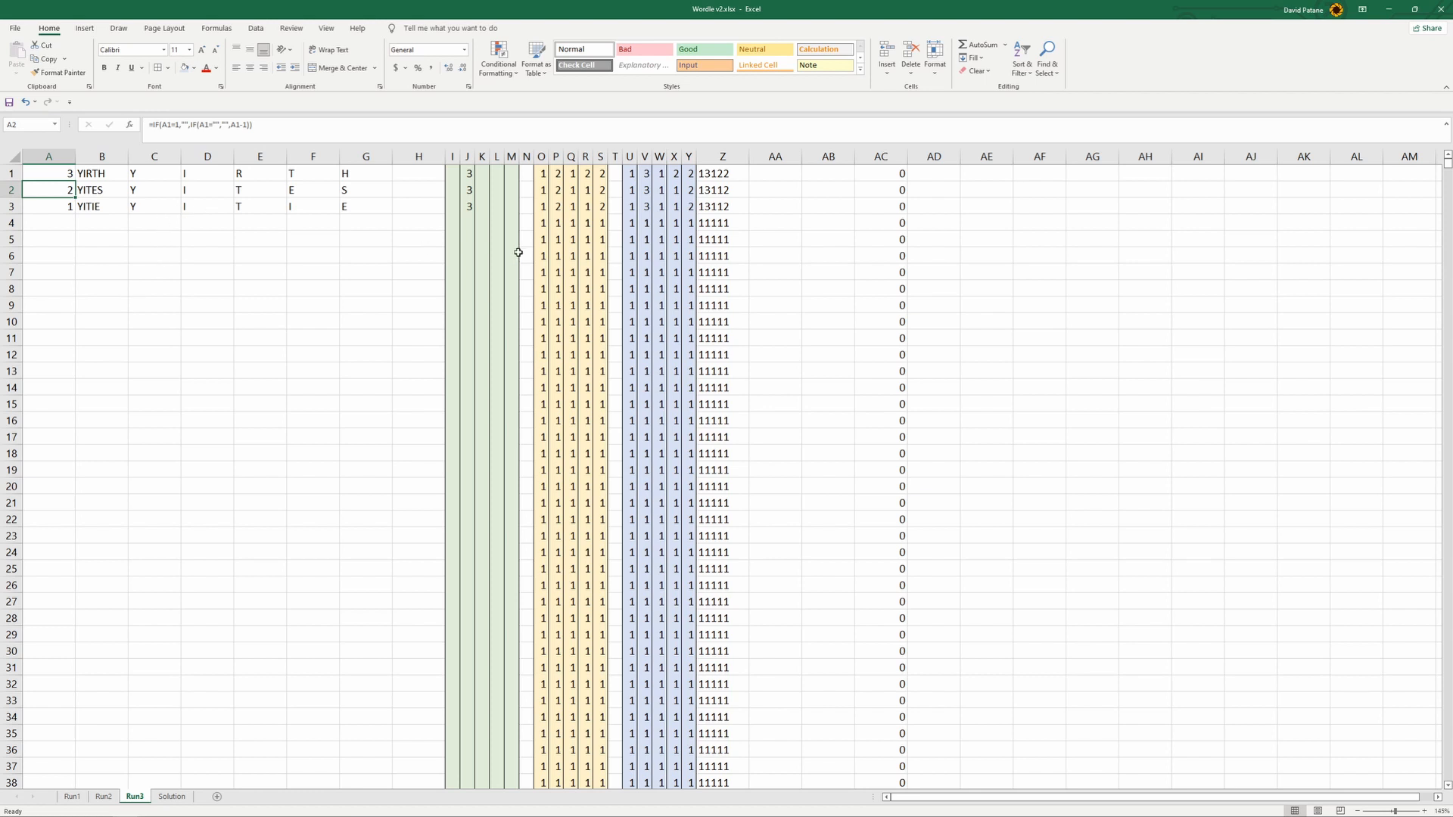
- Change the MATCH range in Run3's B1 formula to 'Run2'!AC:AC and fill the formula down column B
click(455, 172)
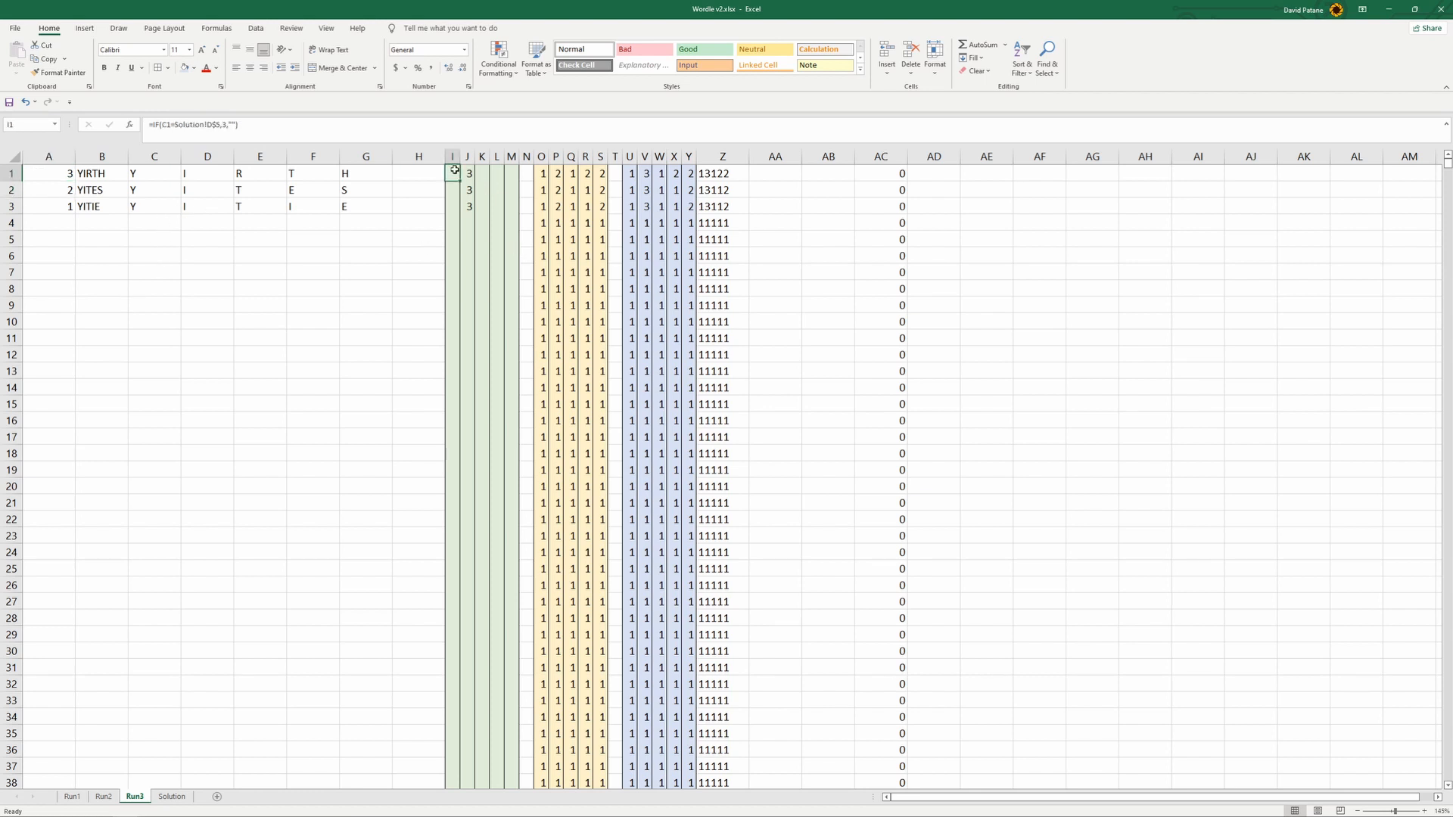
click(90, 177)
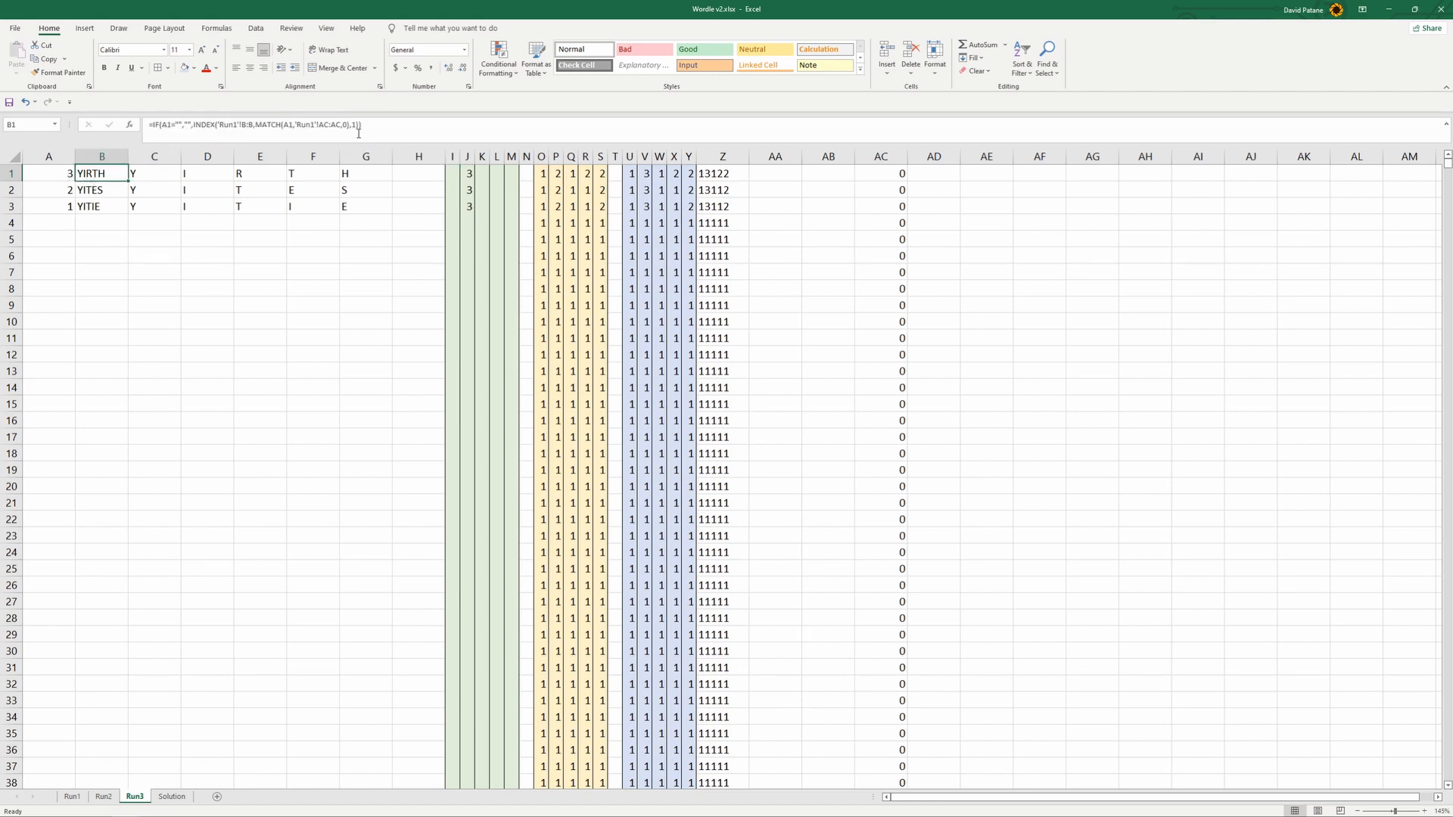
click(312, 124)
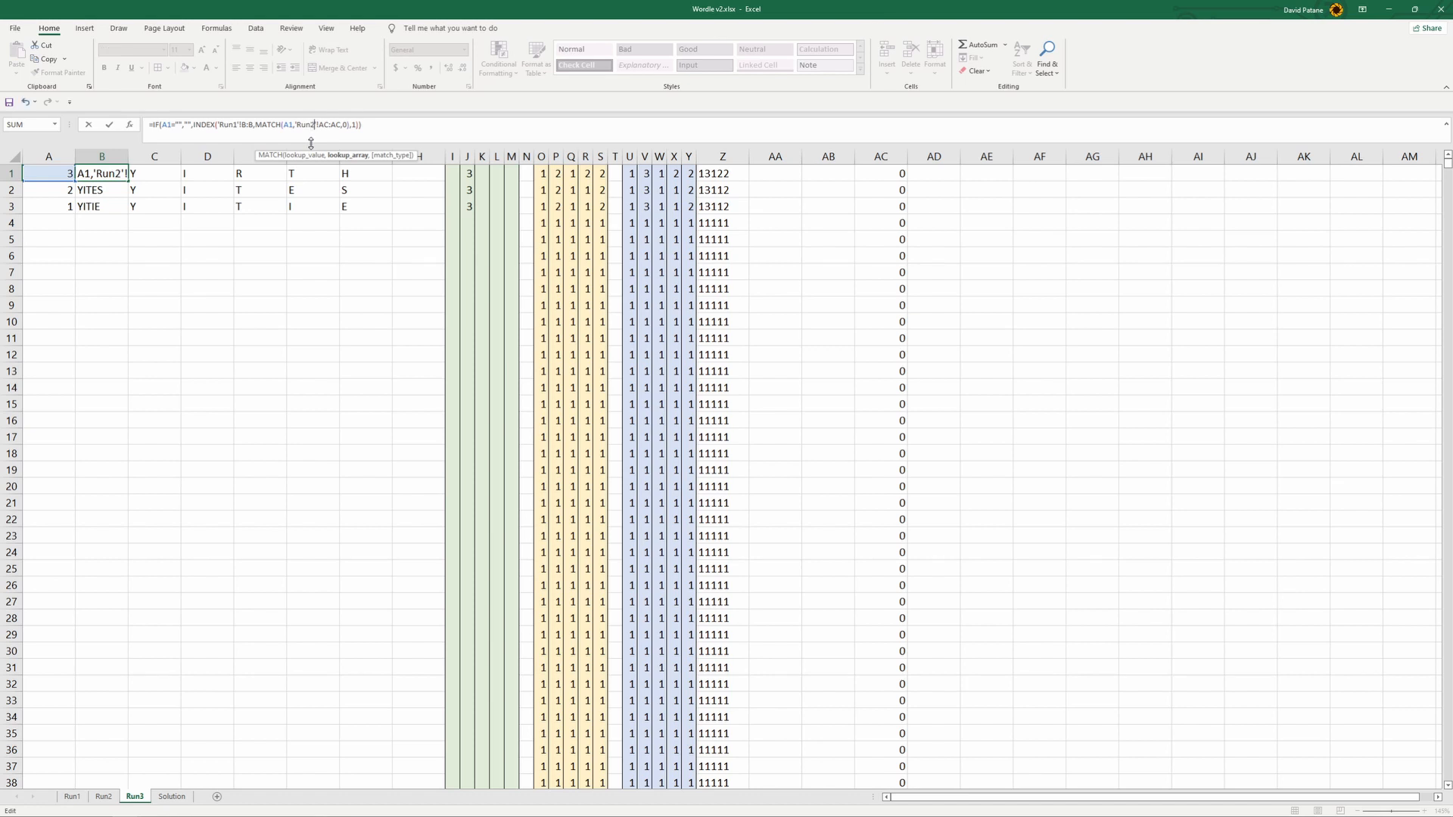
click(210, 221)
click(121, 182)
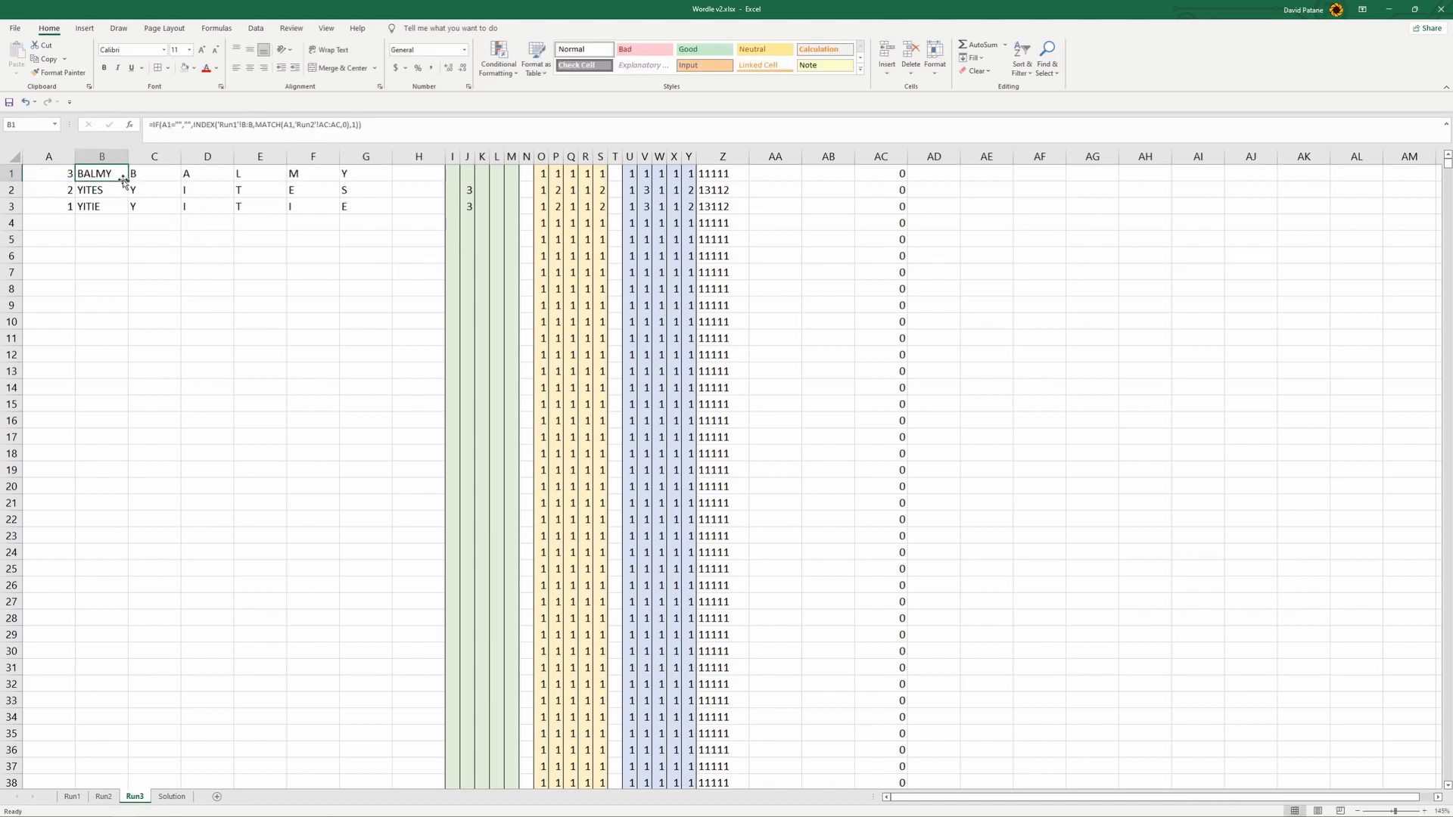
drag(128, 182, 151, 207)
click(114, 173)
click(103, 156)
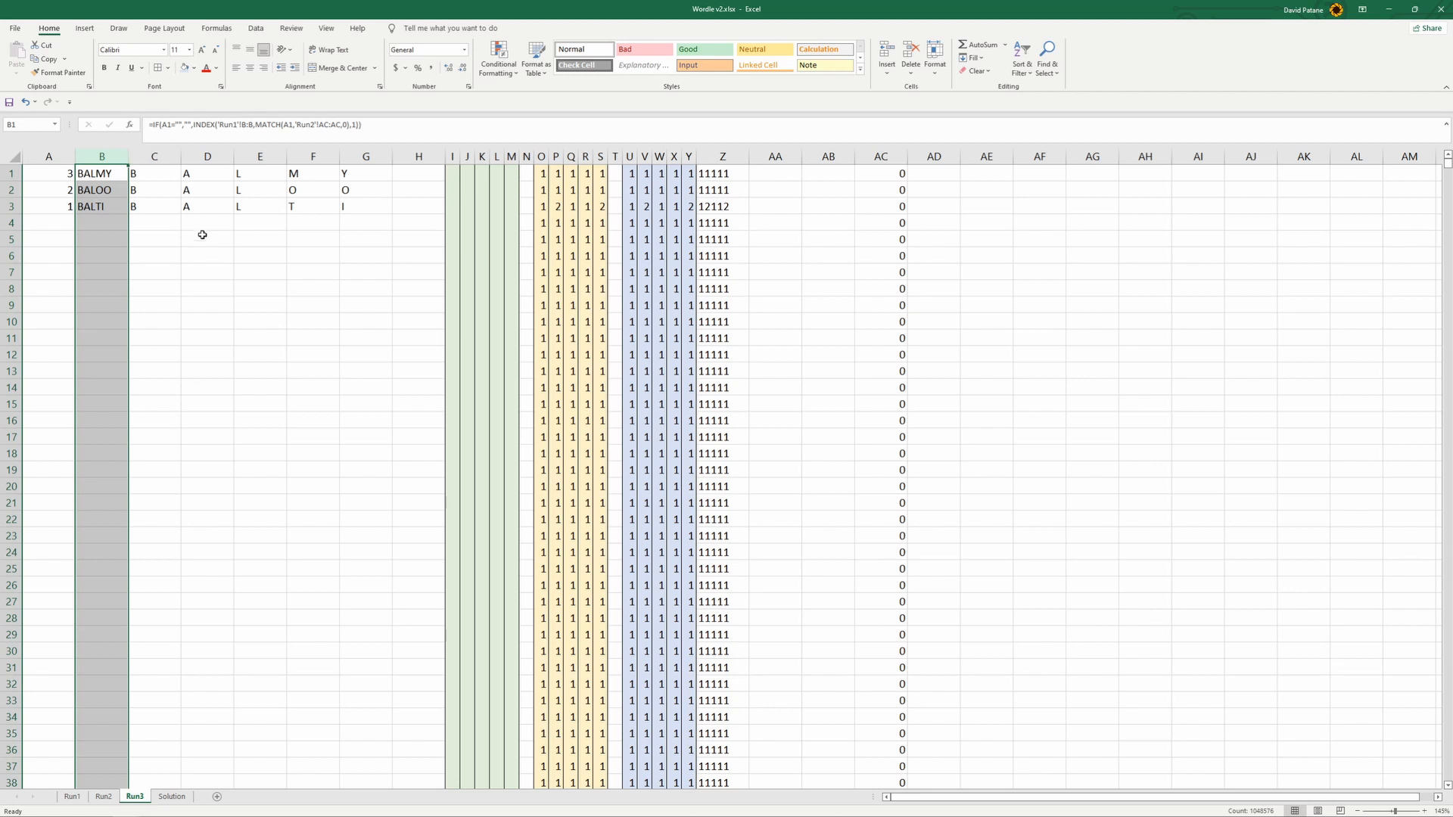
- Examine the formulas in the first rows of Run3's green, yellow and blue scoring columns for their references to the Solution sheet
click(216, 190)
click(109, 178)
click(451, 175)
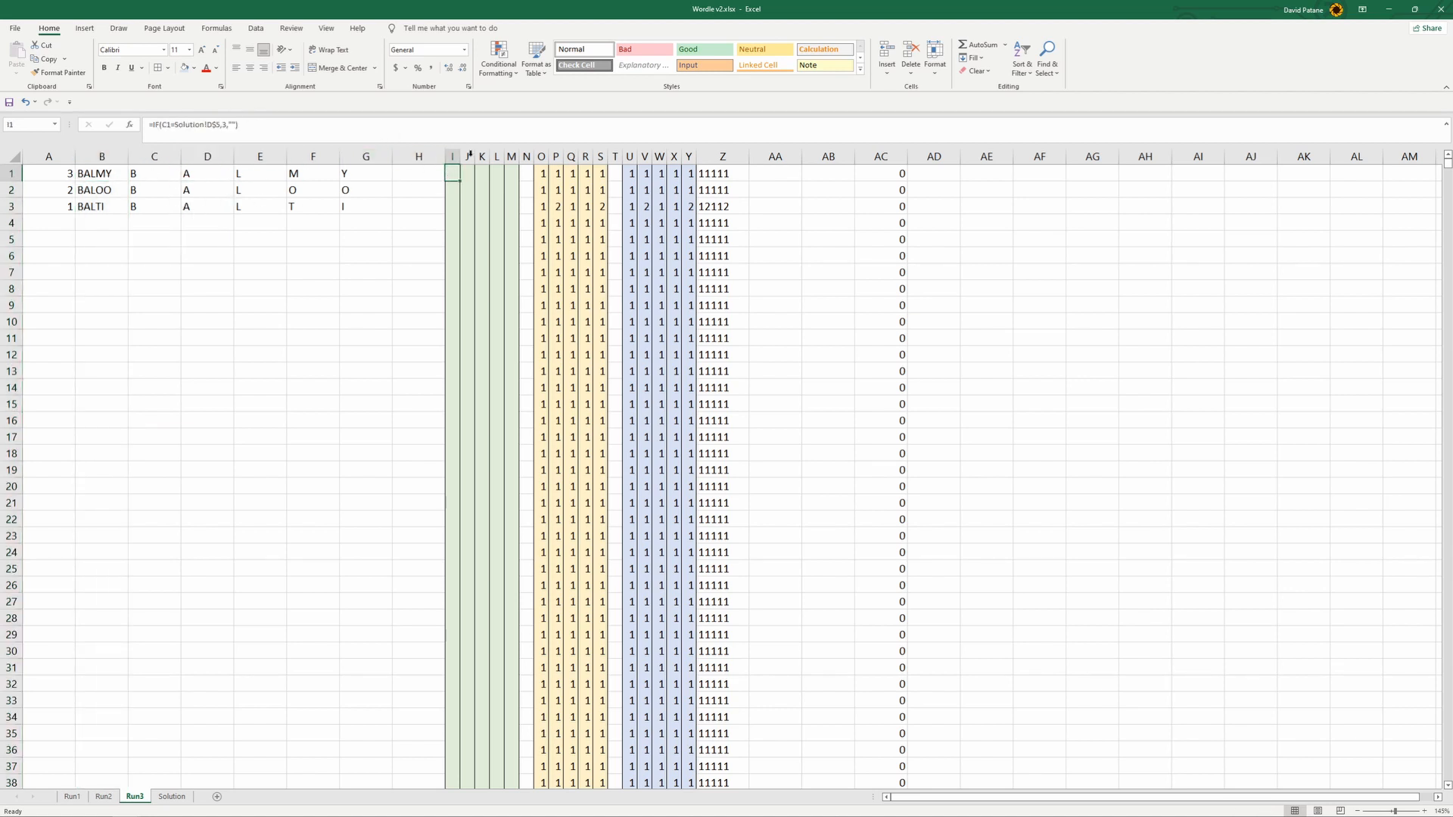
click(471, 202)
click(495, 180)
click(455, 176)
click(557, 190)
click(629, 179)
click(469, 192)
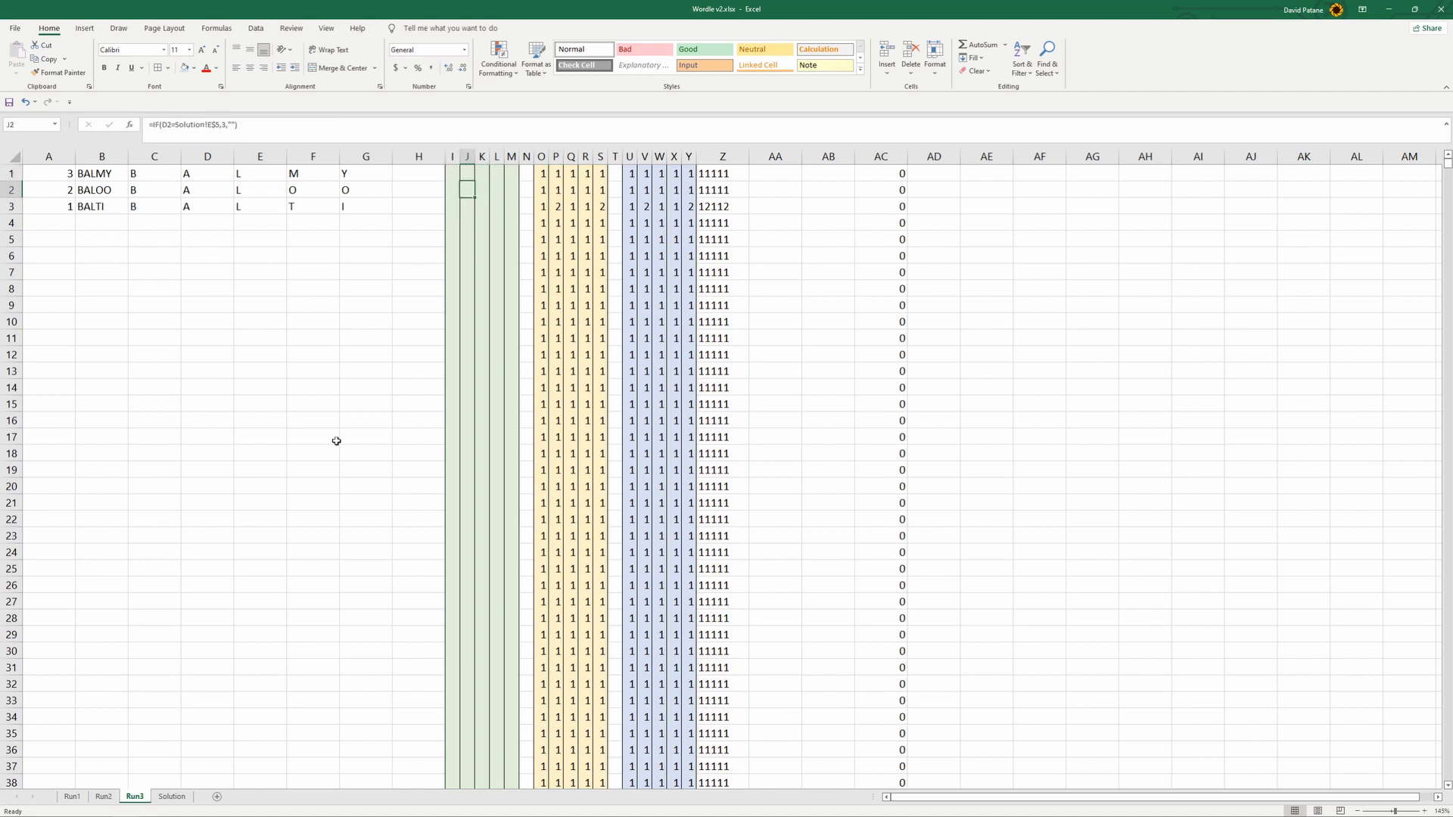
- Copy the Attempt2 word, letters and scores in C5:I6 on Solution into the Attempt3 rows starting at C7
click(172, 797)
click(282, 461)
drag(193, 317, 843, 354)
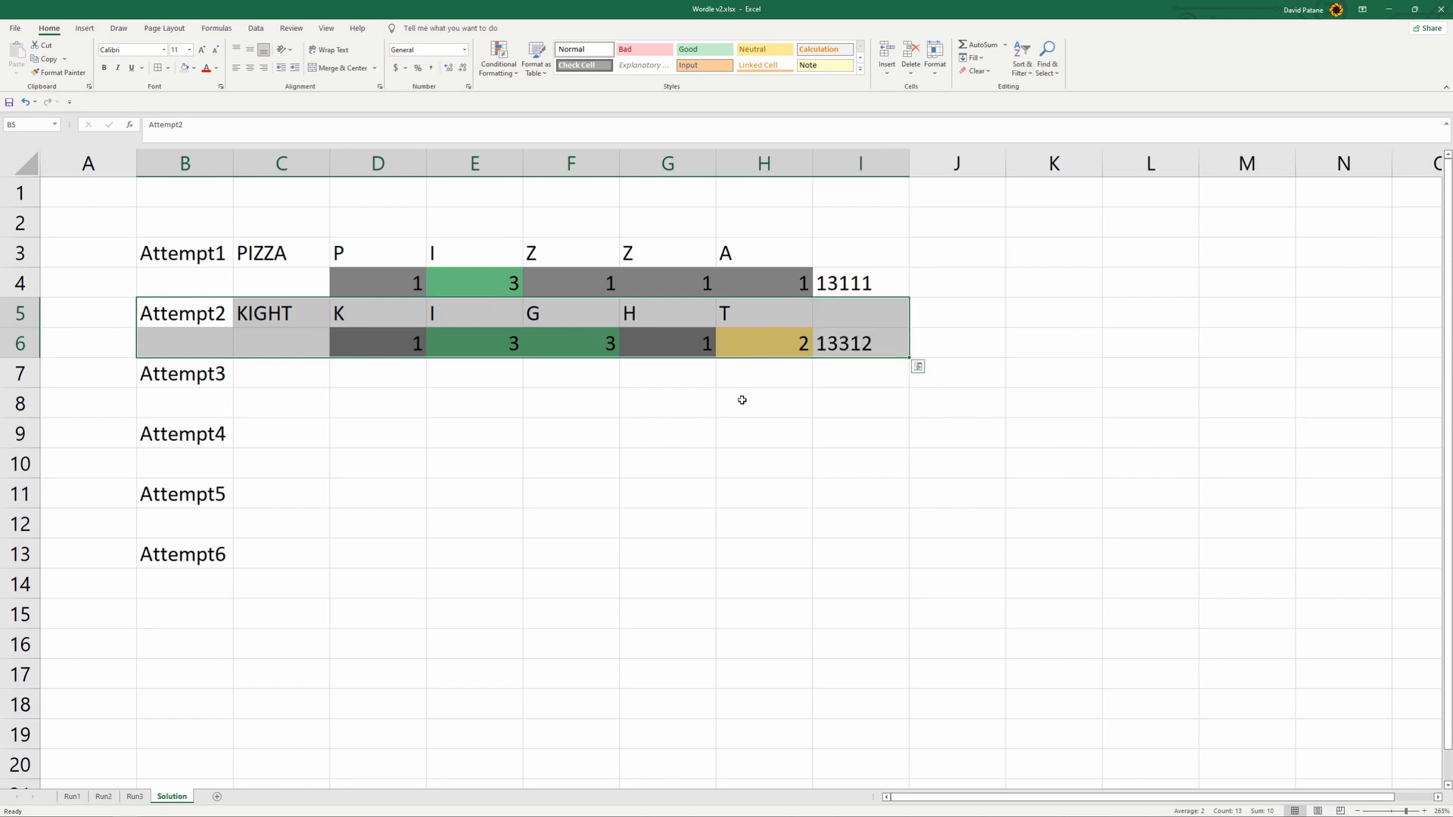
click(572, 463)
drag(282, 313, 838, 344)
key(ctrl+c)
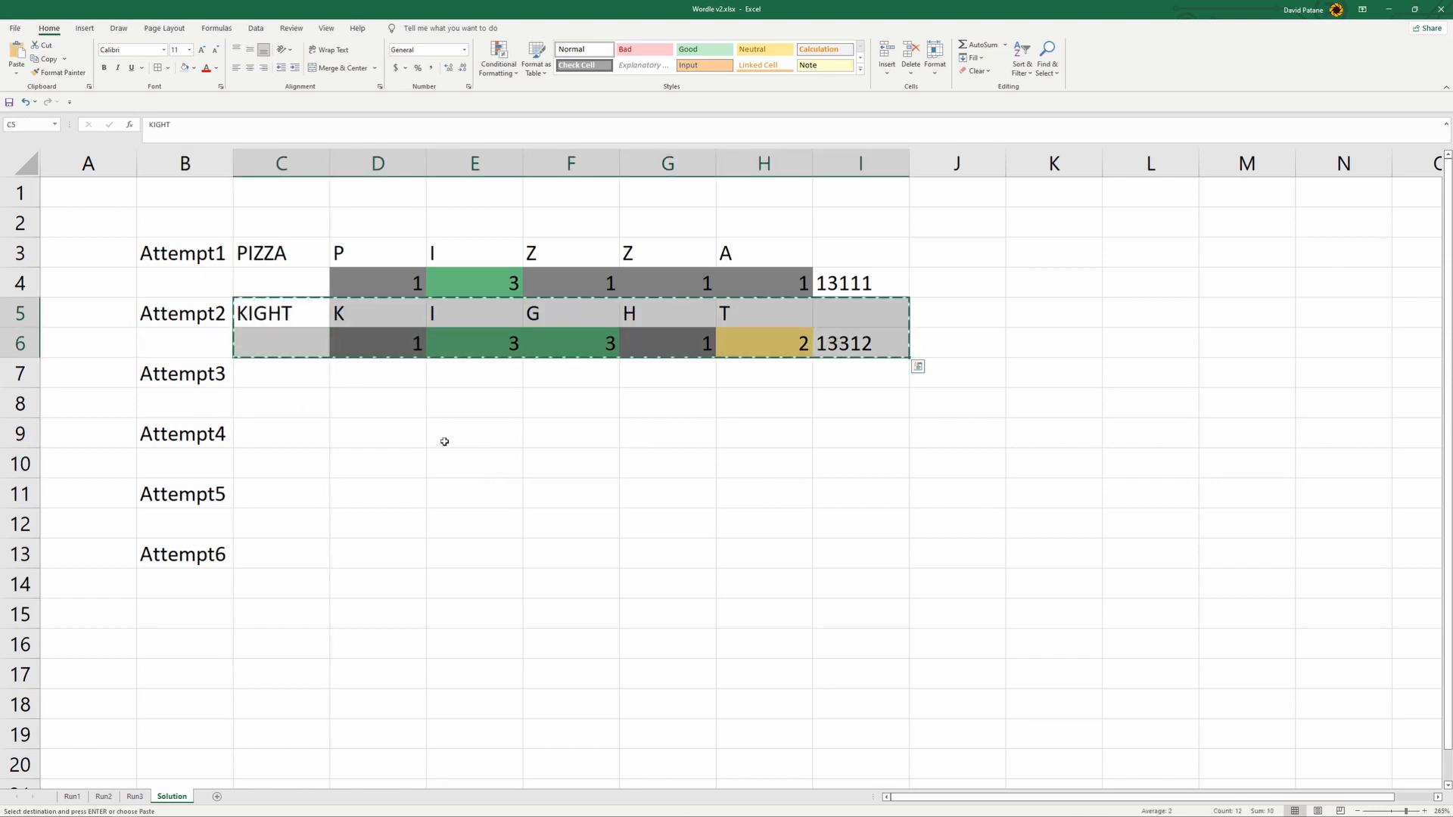
click(416, 437)
click(295, 376)
key(ctrl+v)
click(528, 476)
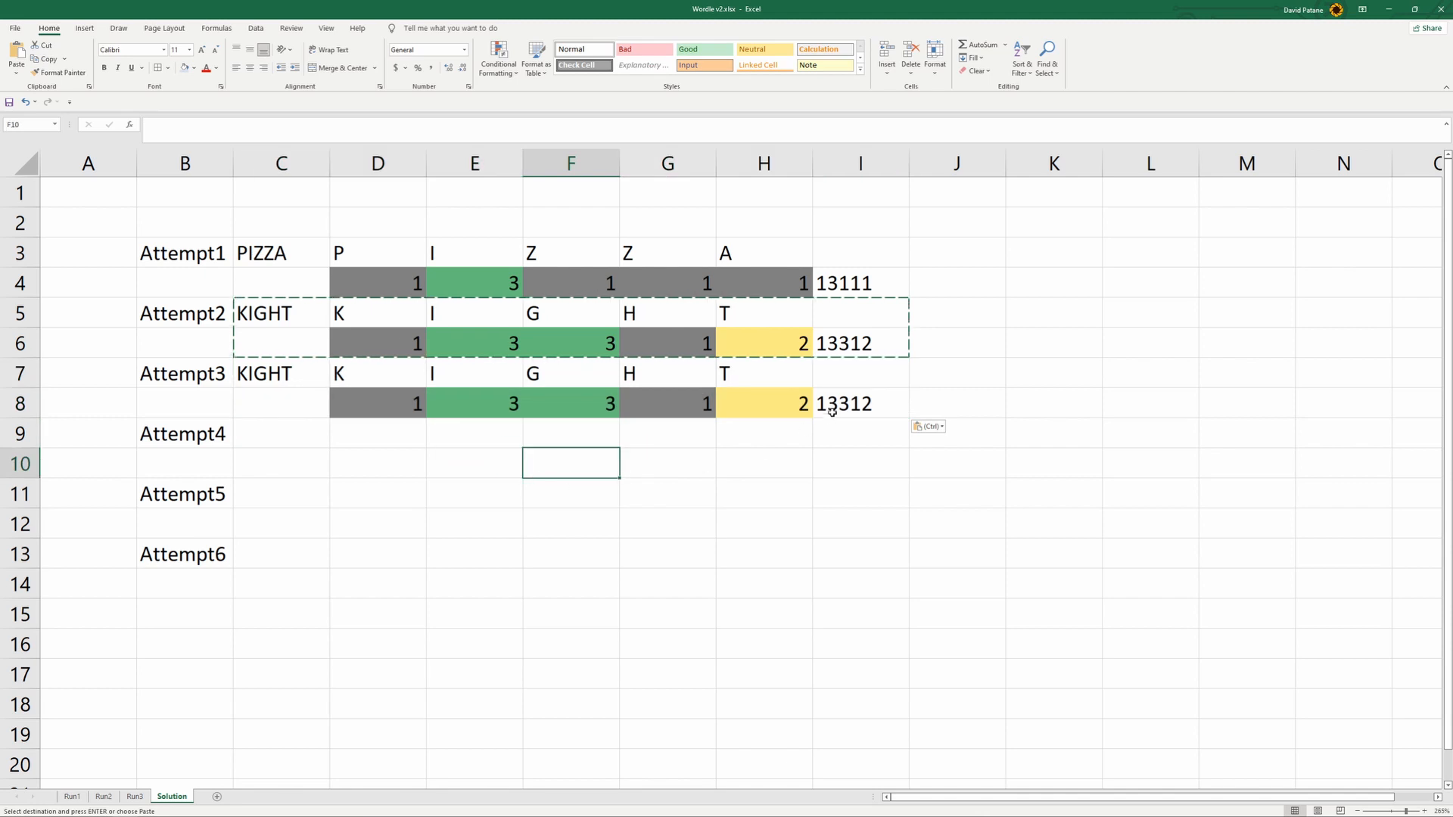
click(833, 408)
click(412, 404)
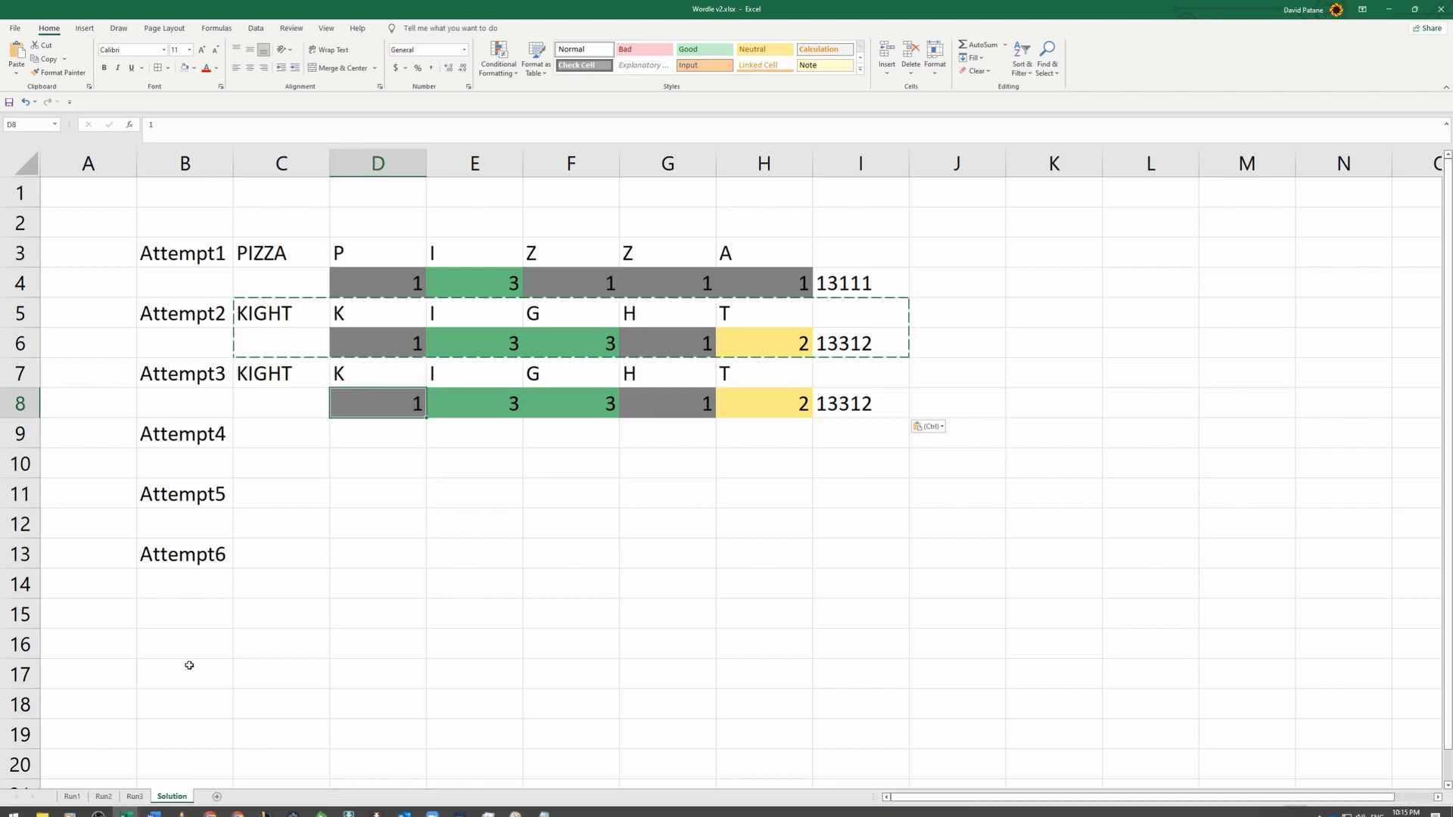
- Change the Solution reference in Run3's I1 formula to D$7 and fill it across to M1
click(134, 797)
click(452, 173)
click(243, 123)
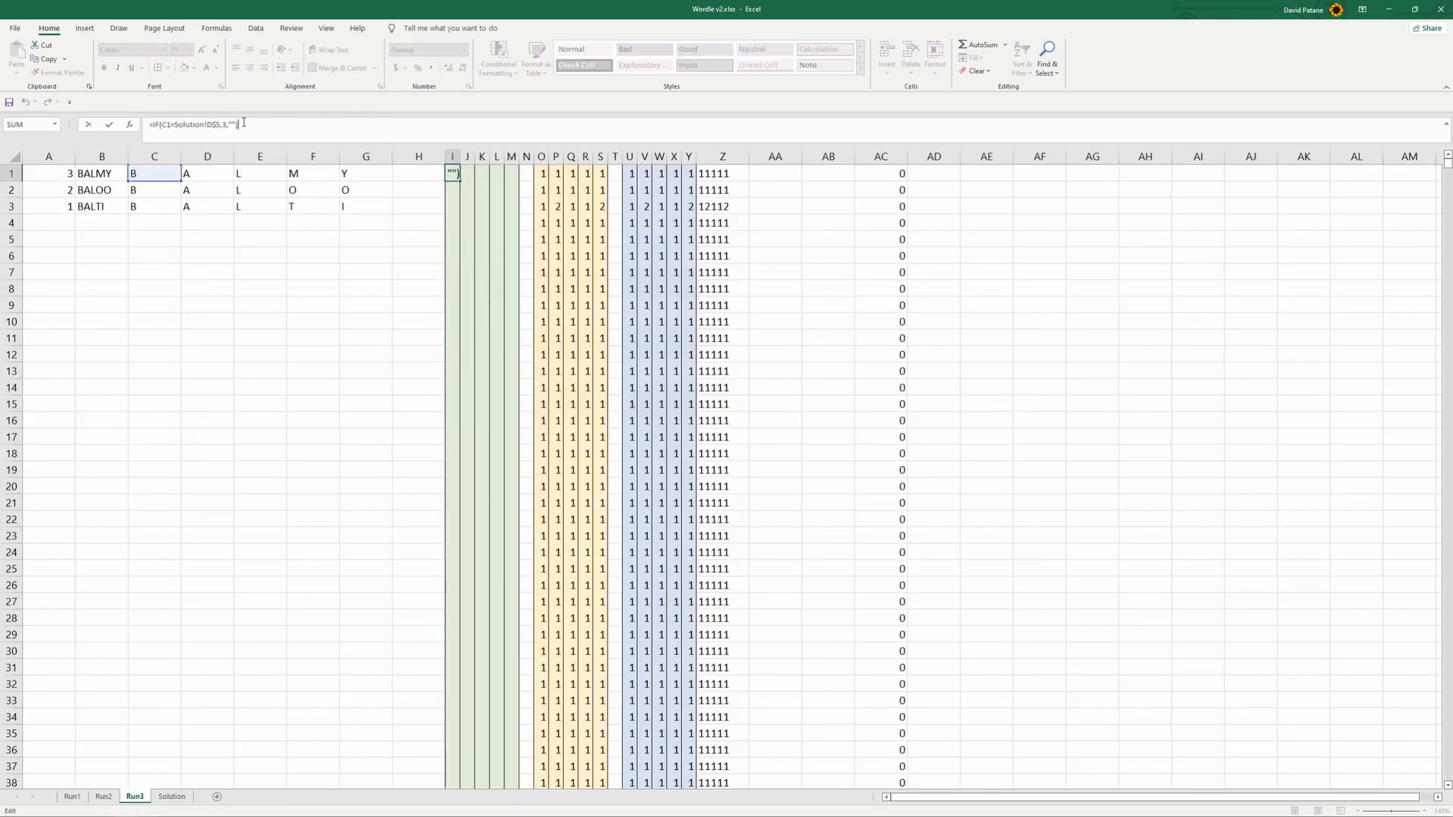
click(216, 125)
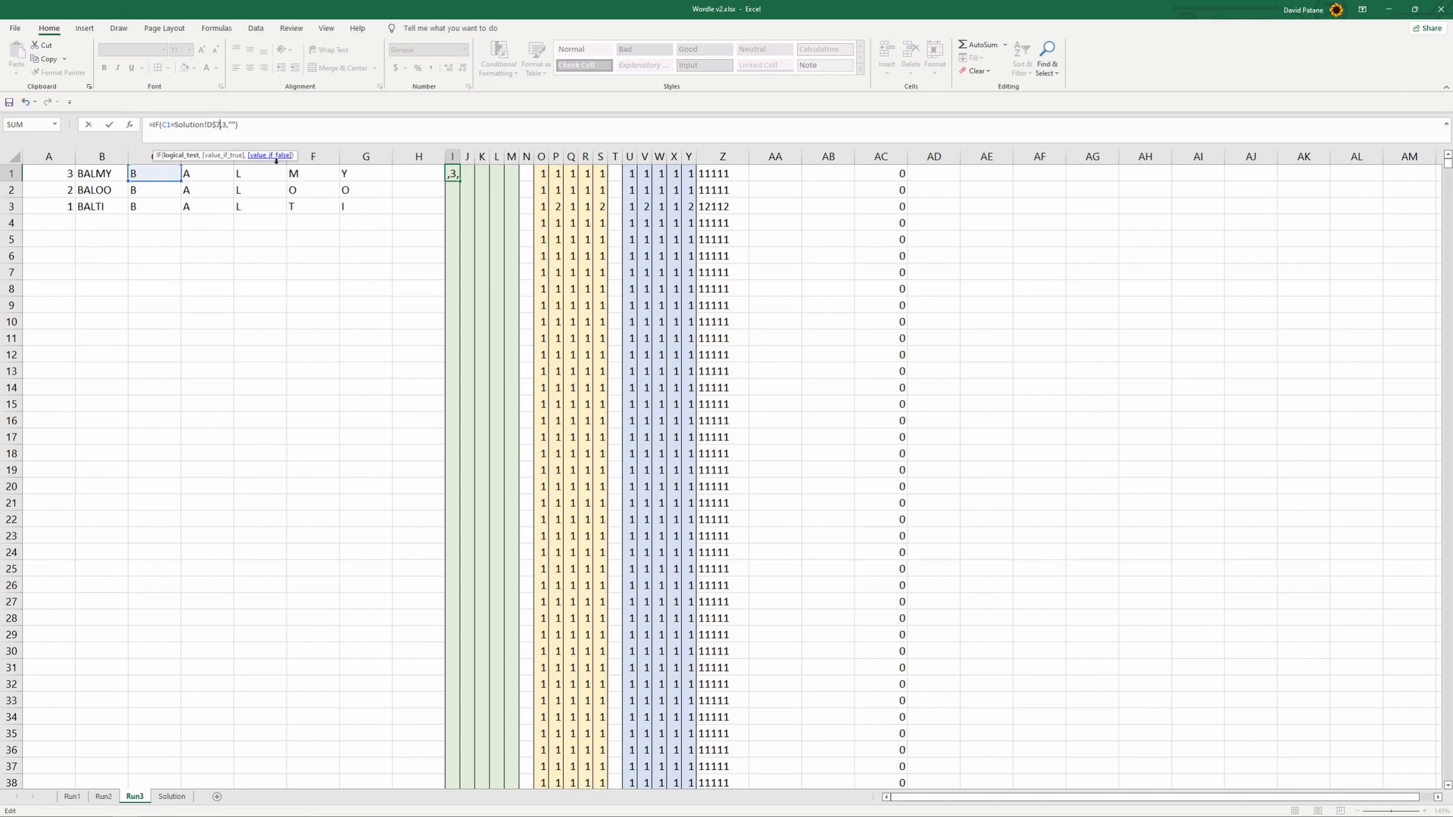
click(371, 304)
click(452, 175)
drag(461, 182, 517, 183)
- Change the SEARCH reference in Run3's O1 formula to Solution!D$7 and fill it across to S1
click(527, 173)
click(543, 172)
click(326, 125)
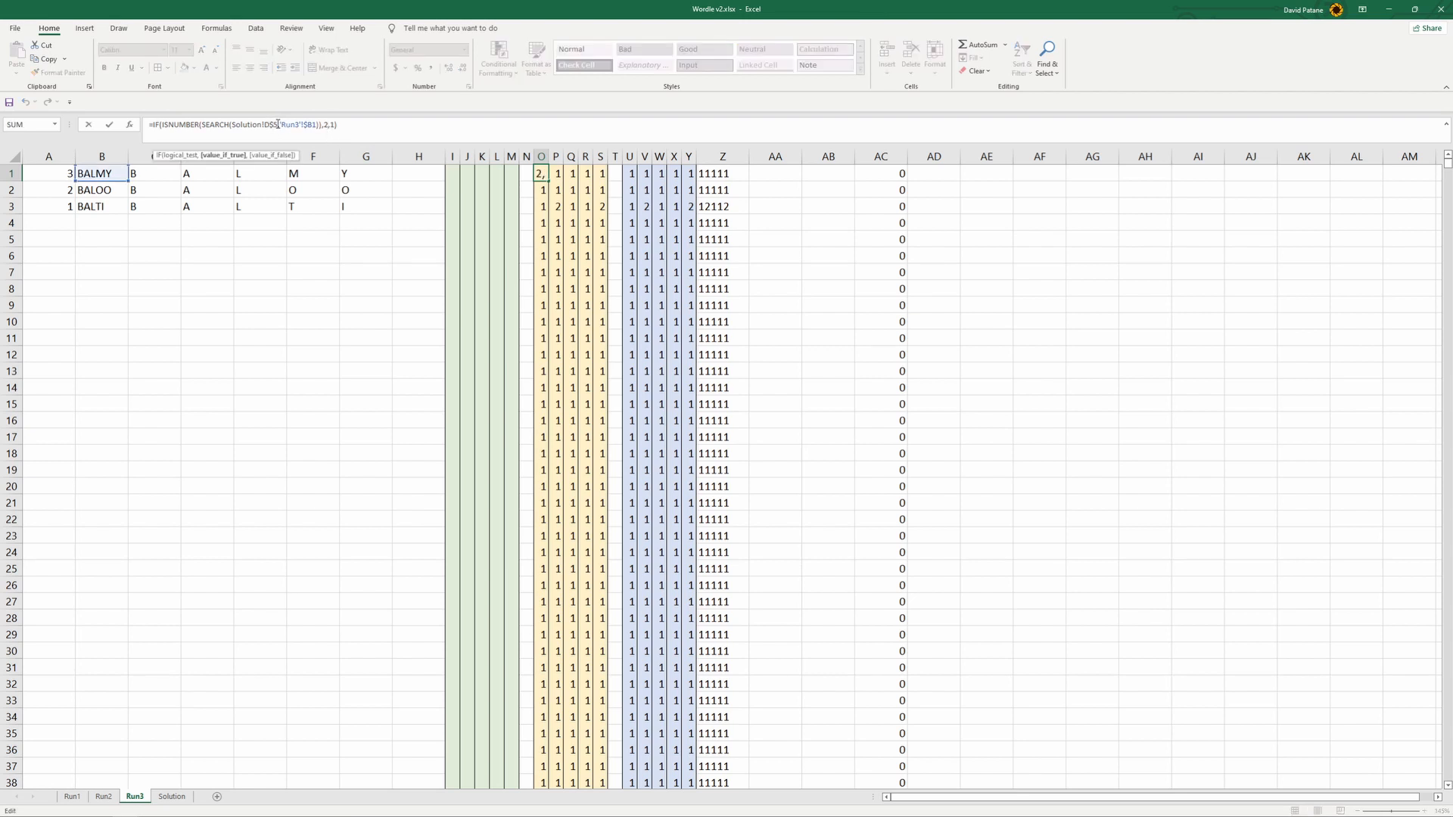
text(7)
key(Return)
click(541, 173)
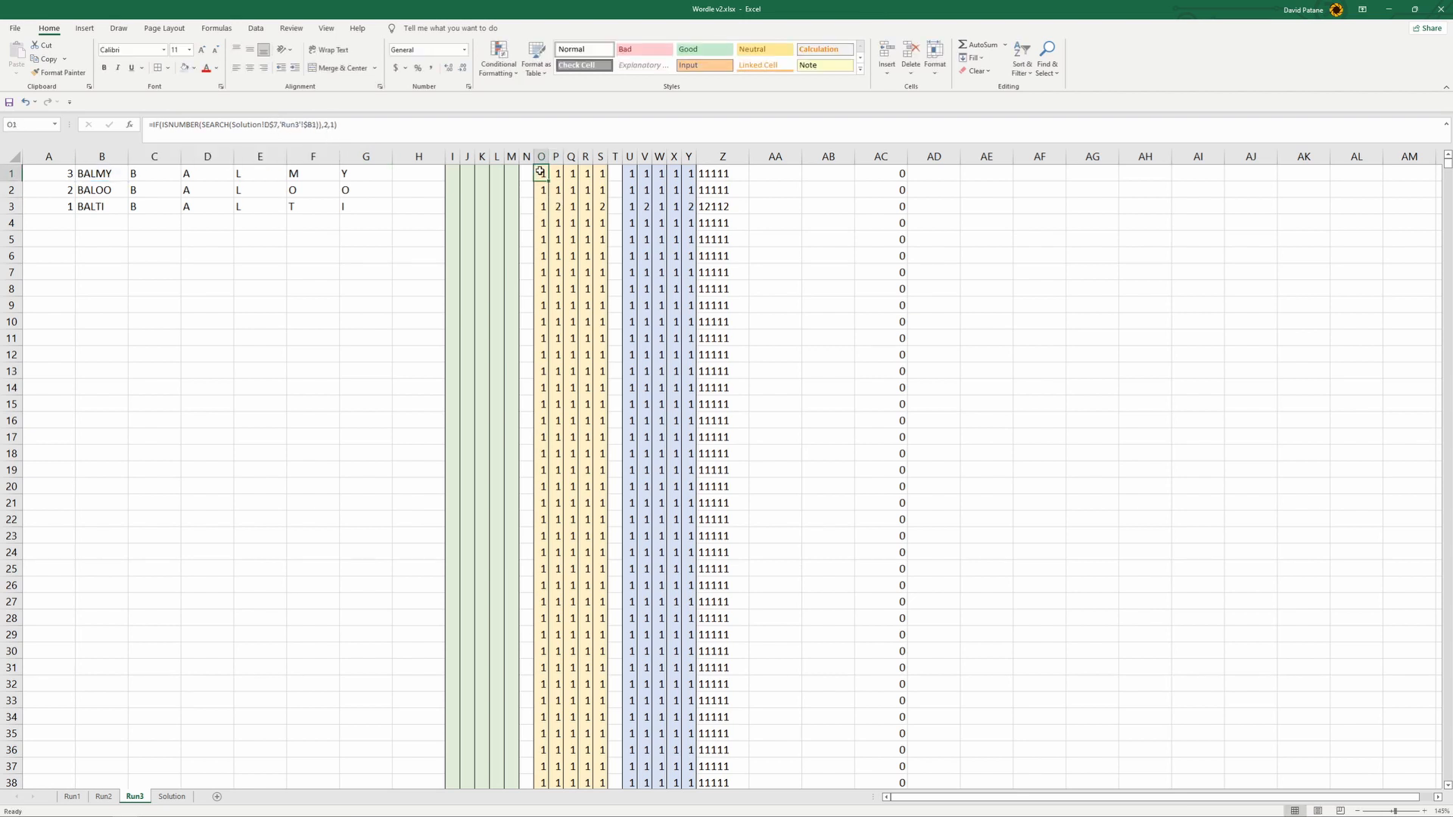
drag(548, 179, 605, 180)
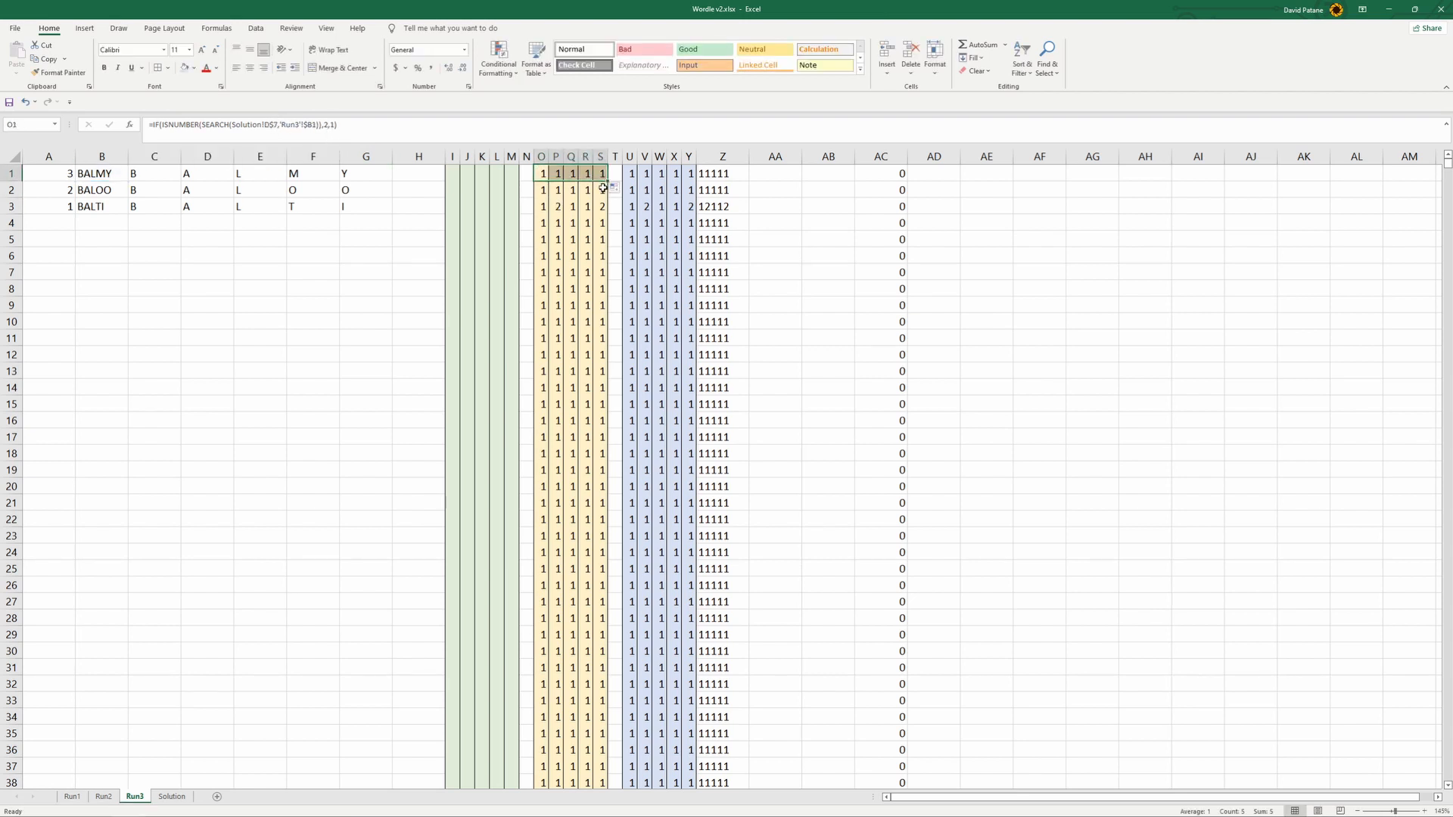
- Edit the AB1 formula on Run3 to compare Z1 with Attempt3's combined score on Solution
click(886, 173)
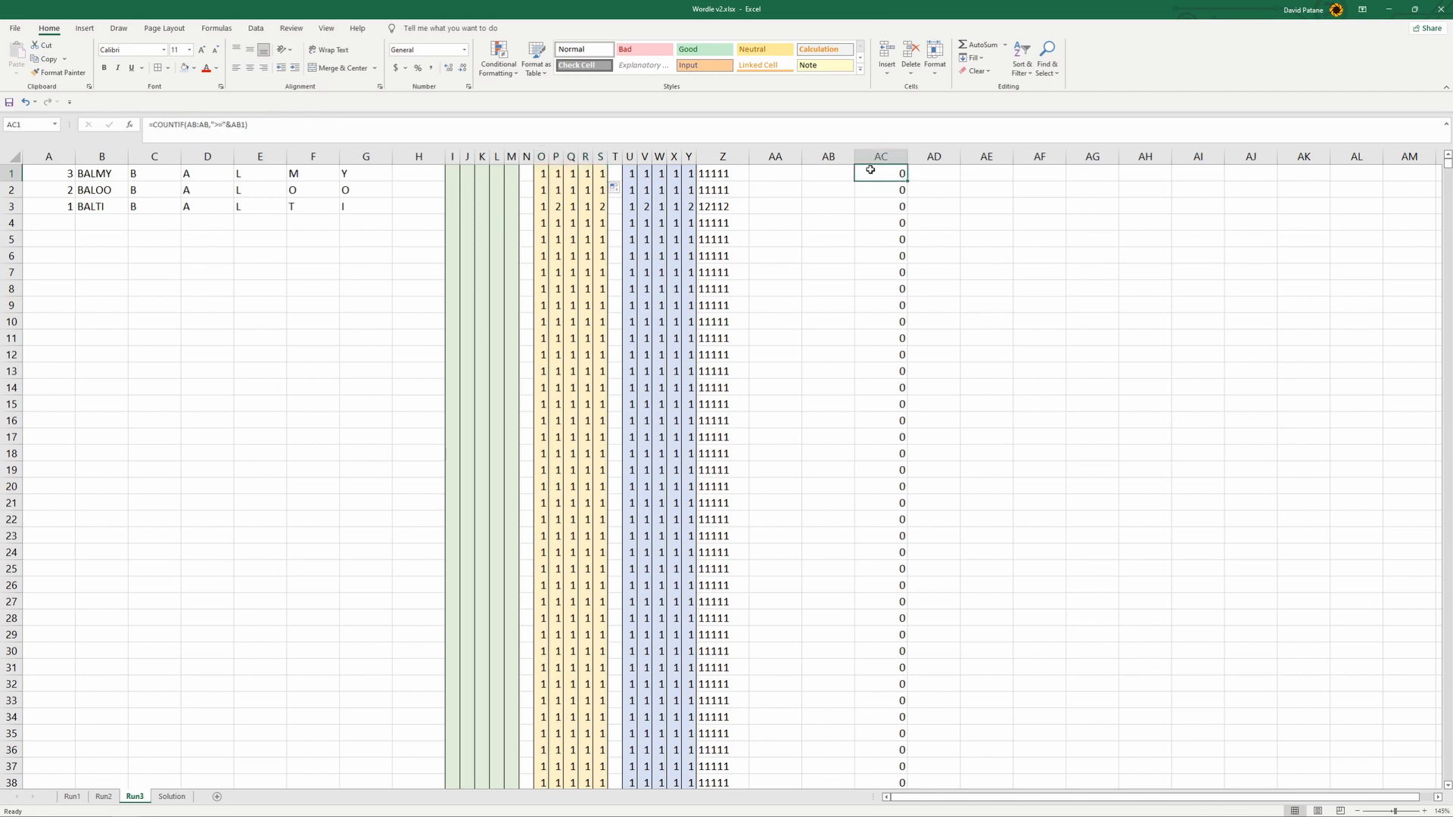
click(846, 174)
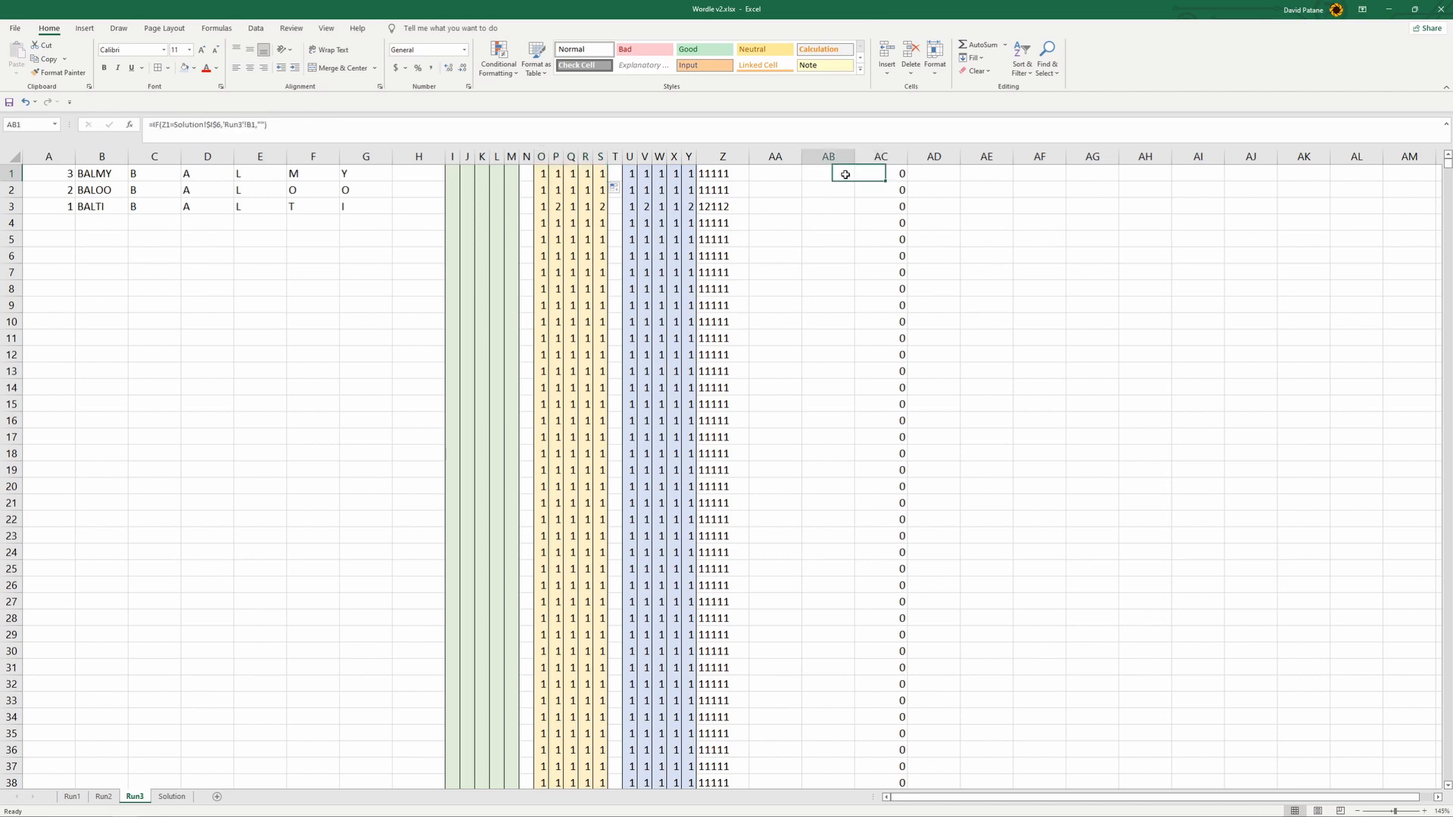
click(218, 125)
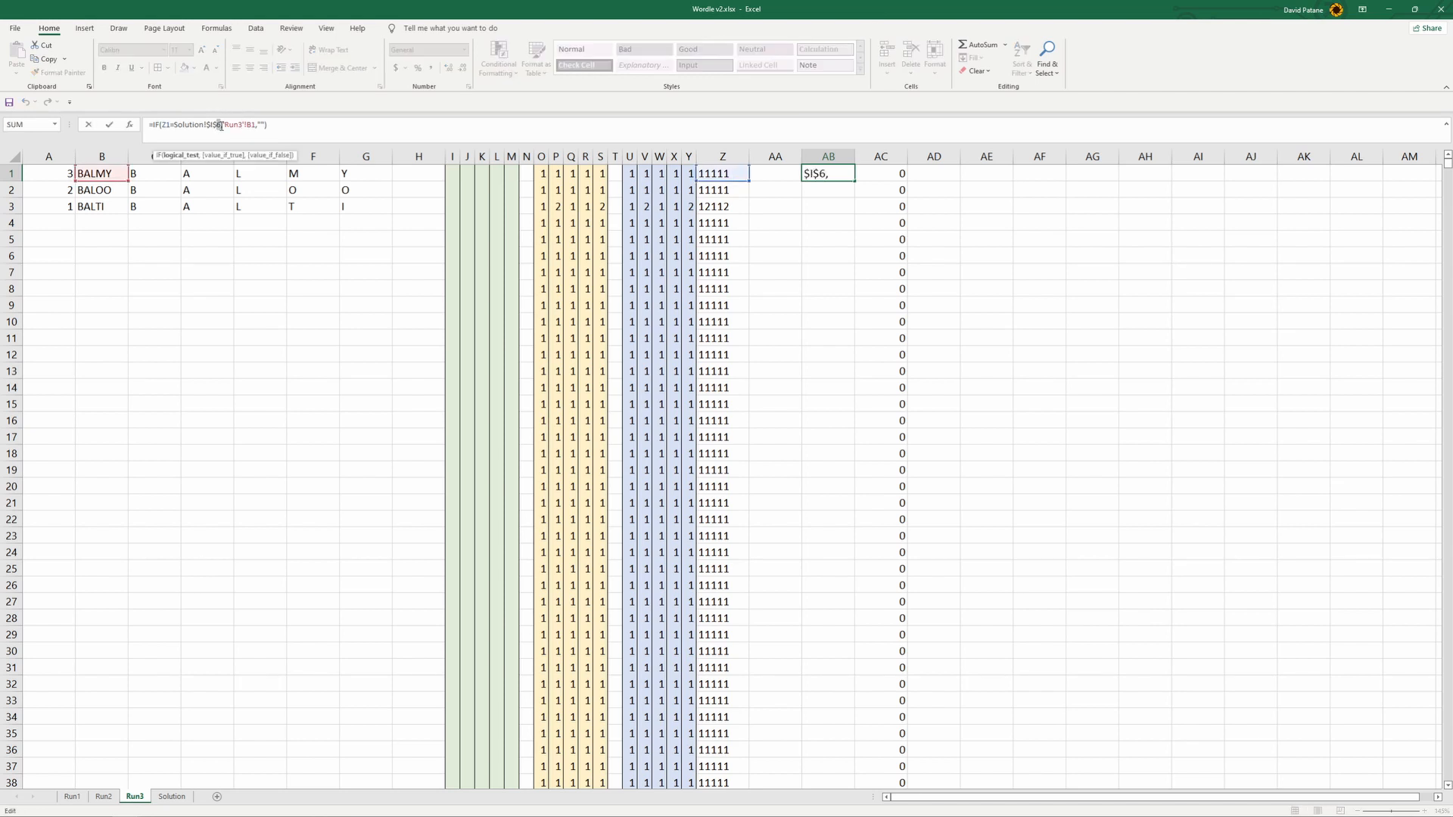
key(Return)
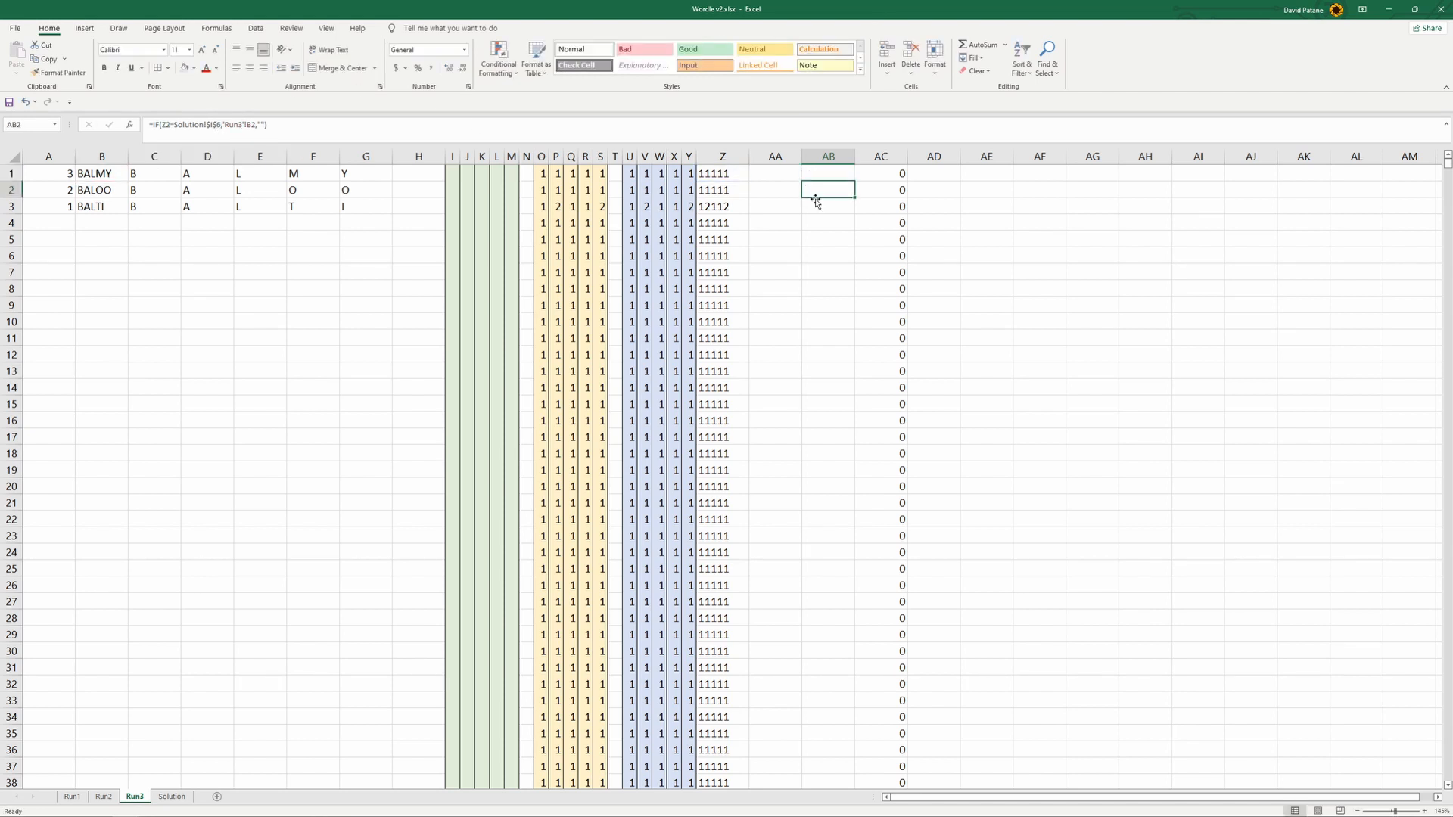
- Fill the formulas in I1:AB1 on Run3 down to about row 500
drag(457, 174, 850, 174)
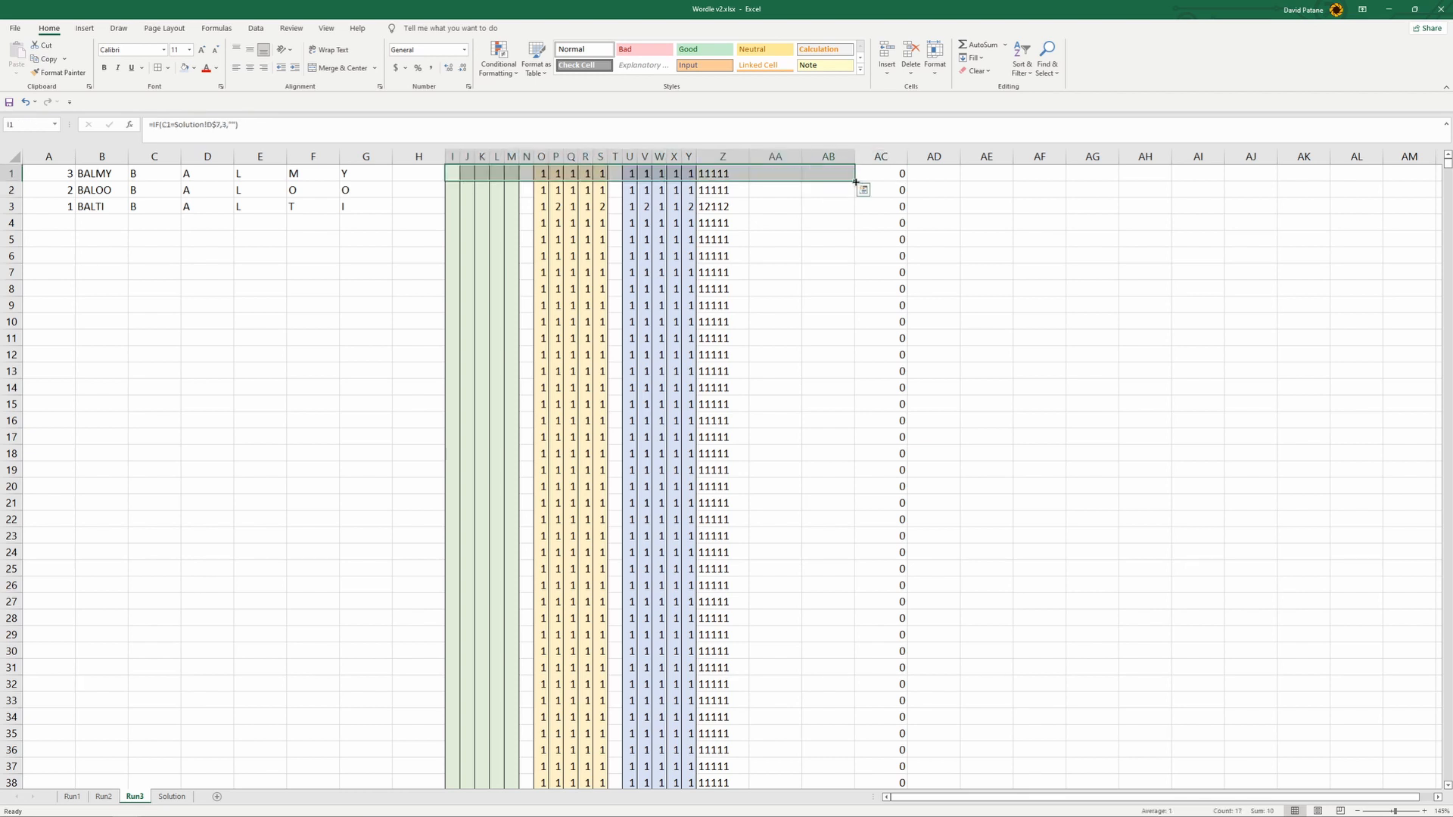
drag(454, 174, 772, 735)
scroll(779, 617, up, 20)
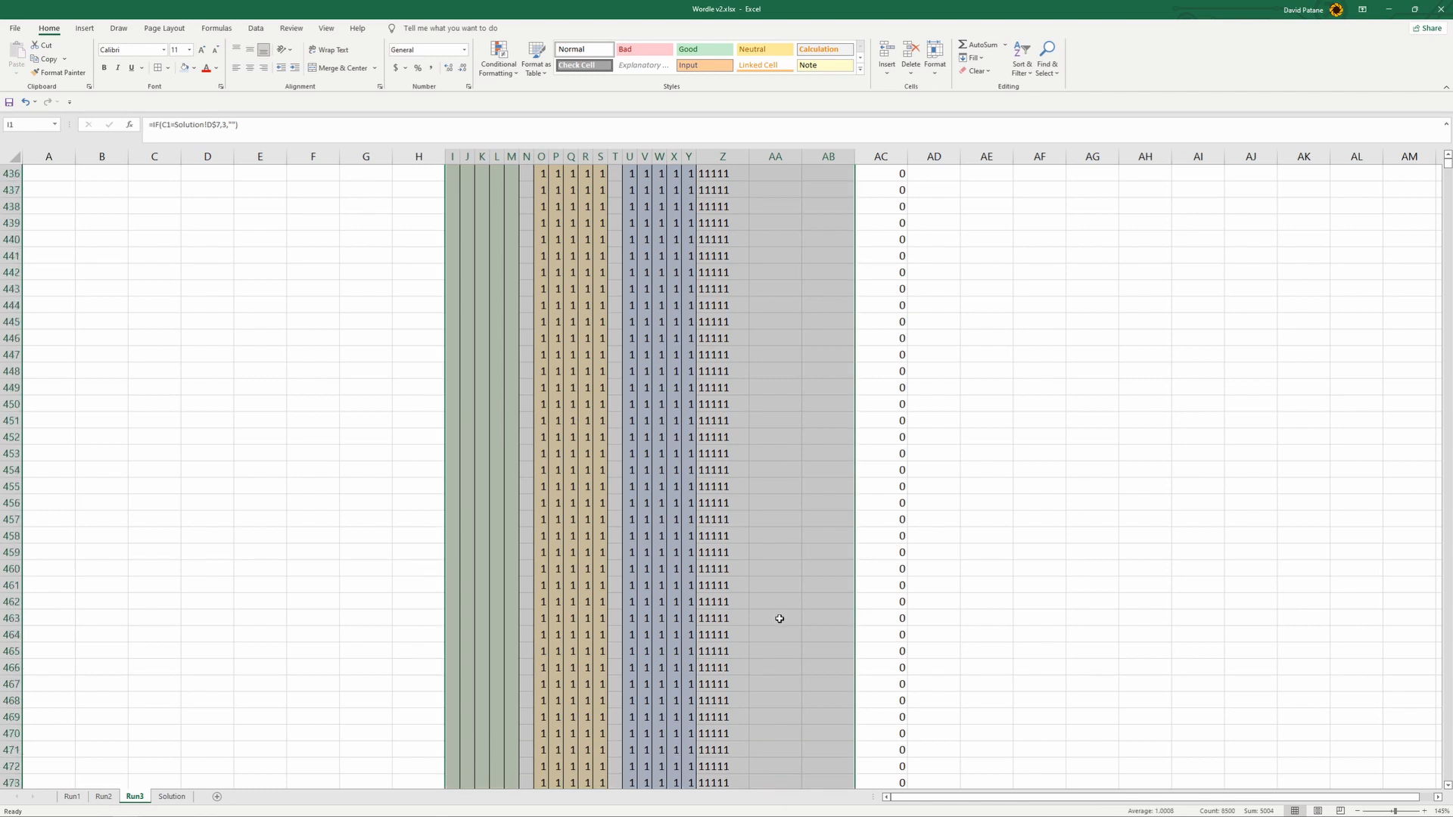
scroll(778, 618, up, 10)
scroll(1407, 490, up, 20)
scroll(830, 290, up, 20)
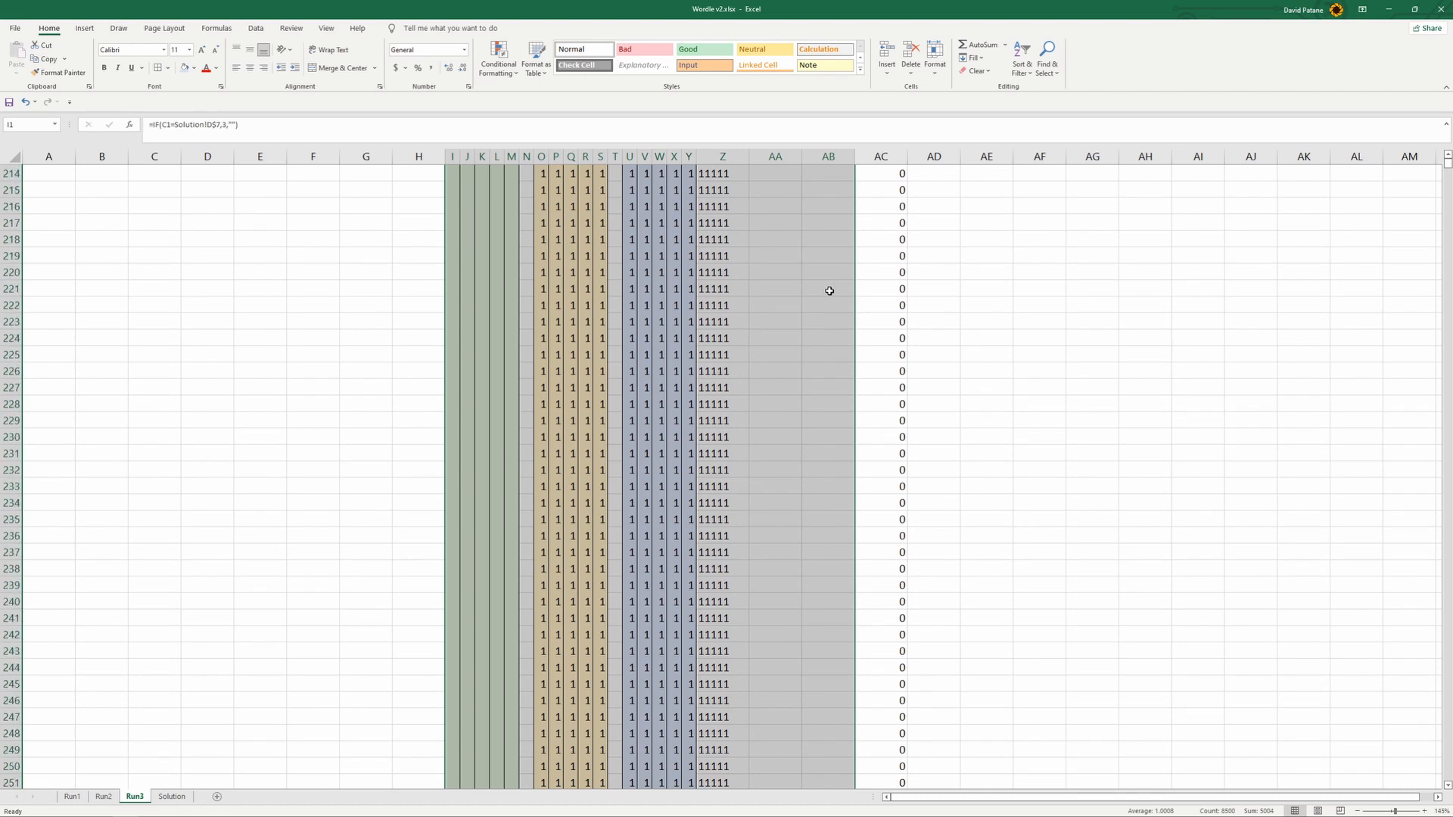
scroll(839, 286, up, 20)
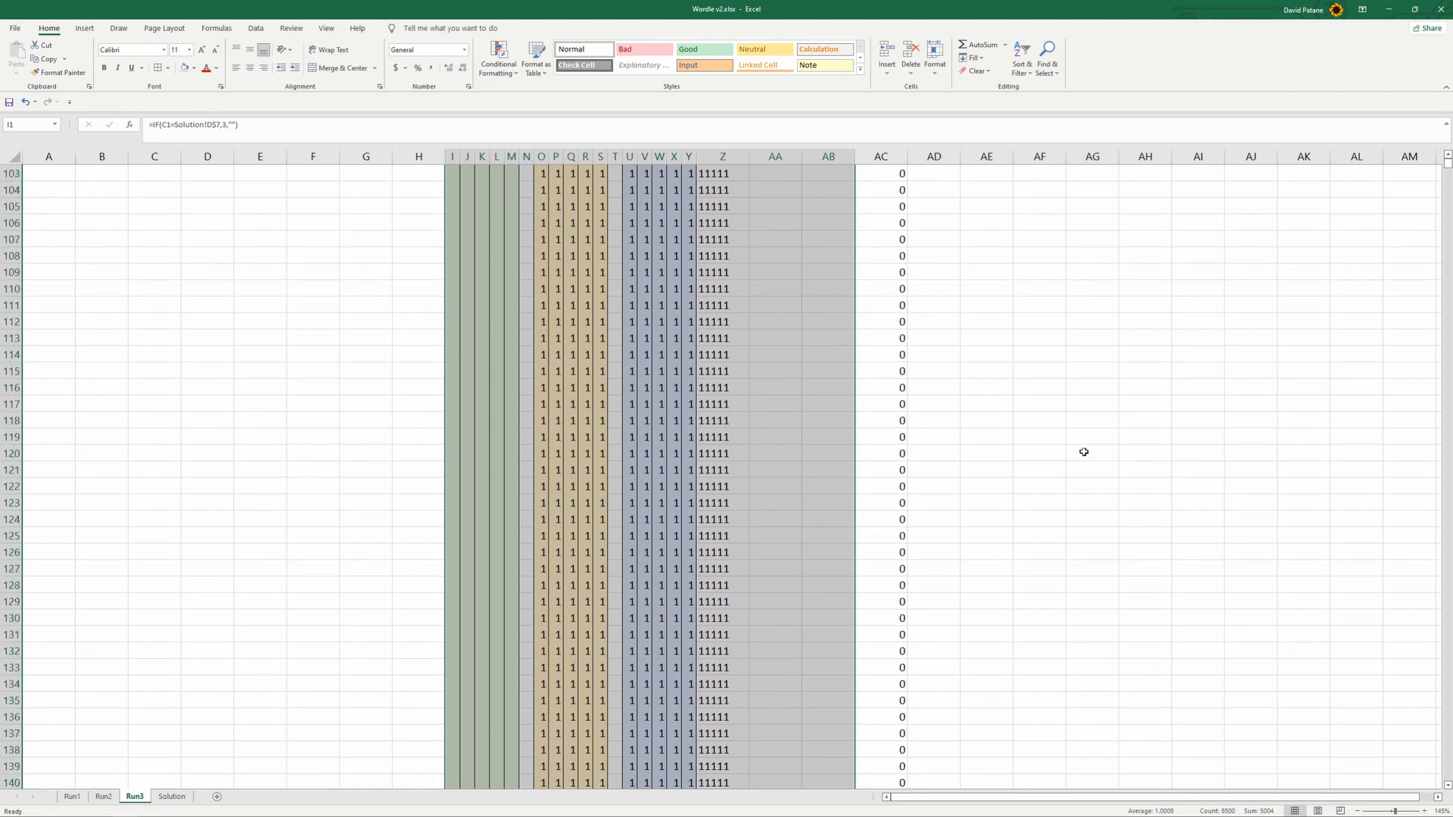
drag(1447, 168, 1447, 157)
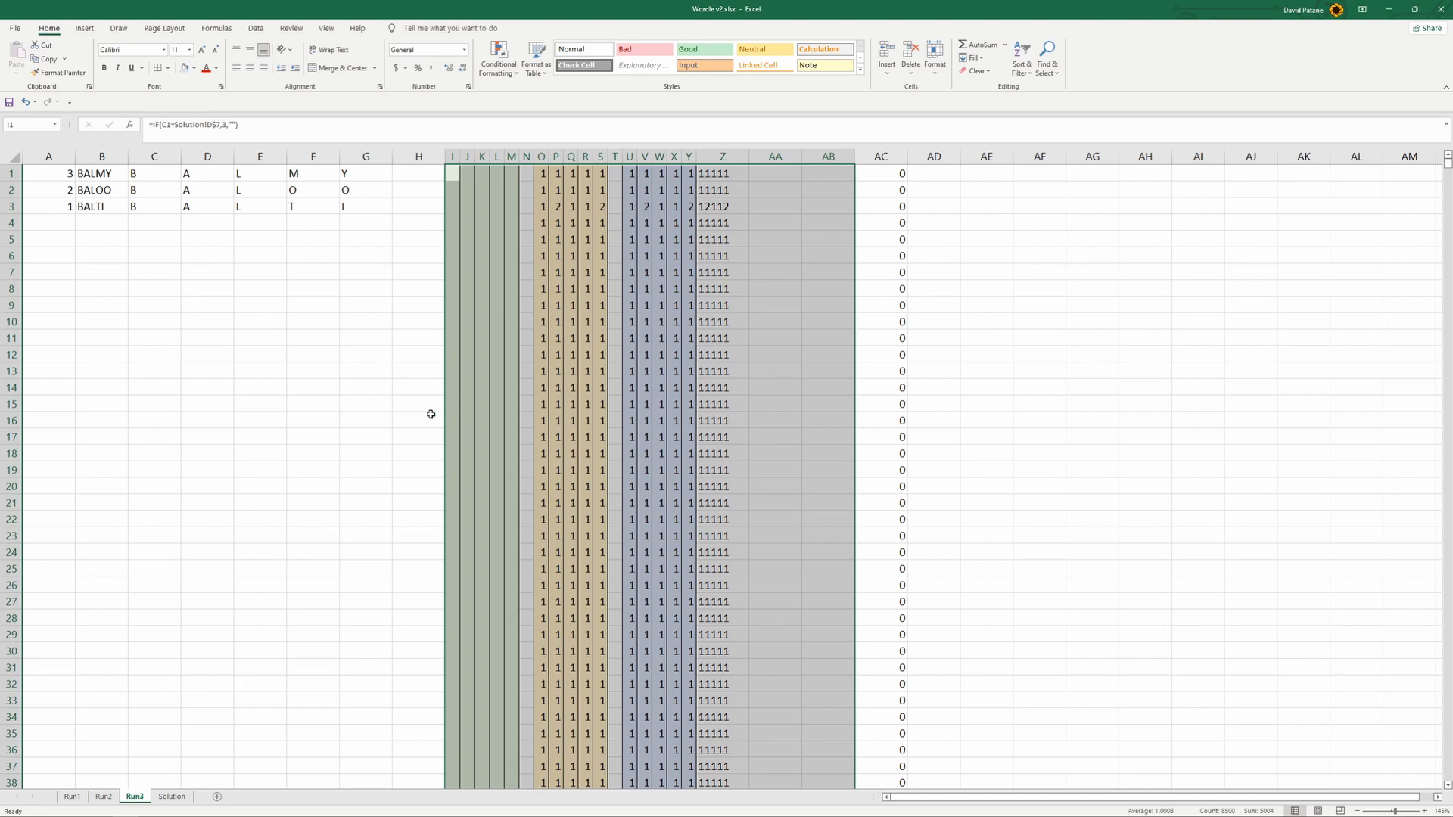
click(261, 404)
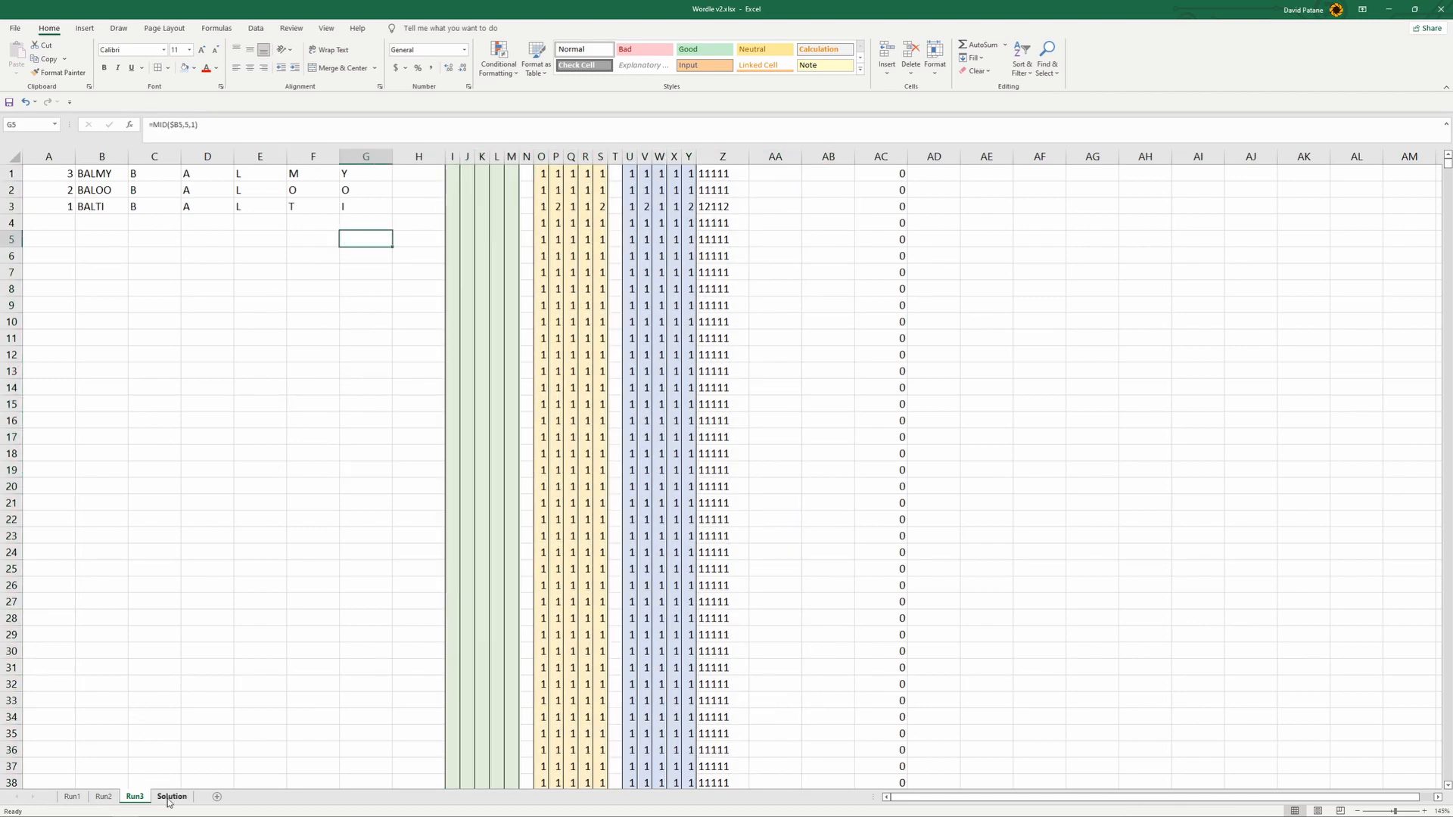
- Copy the matched word TIGON from AB798 on Run2 into Attempt3's word cell C7 on Solution
click(171, 797)
click(132, 797)
click(106, 797)
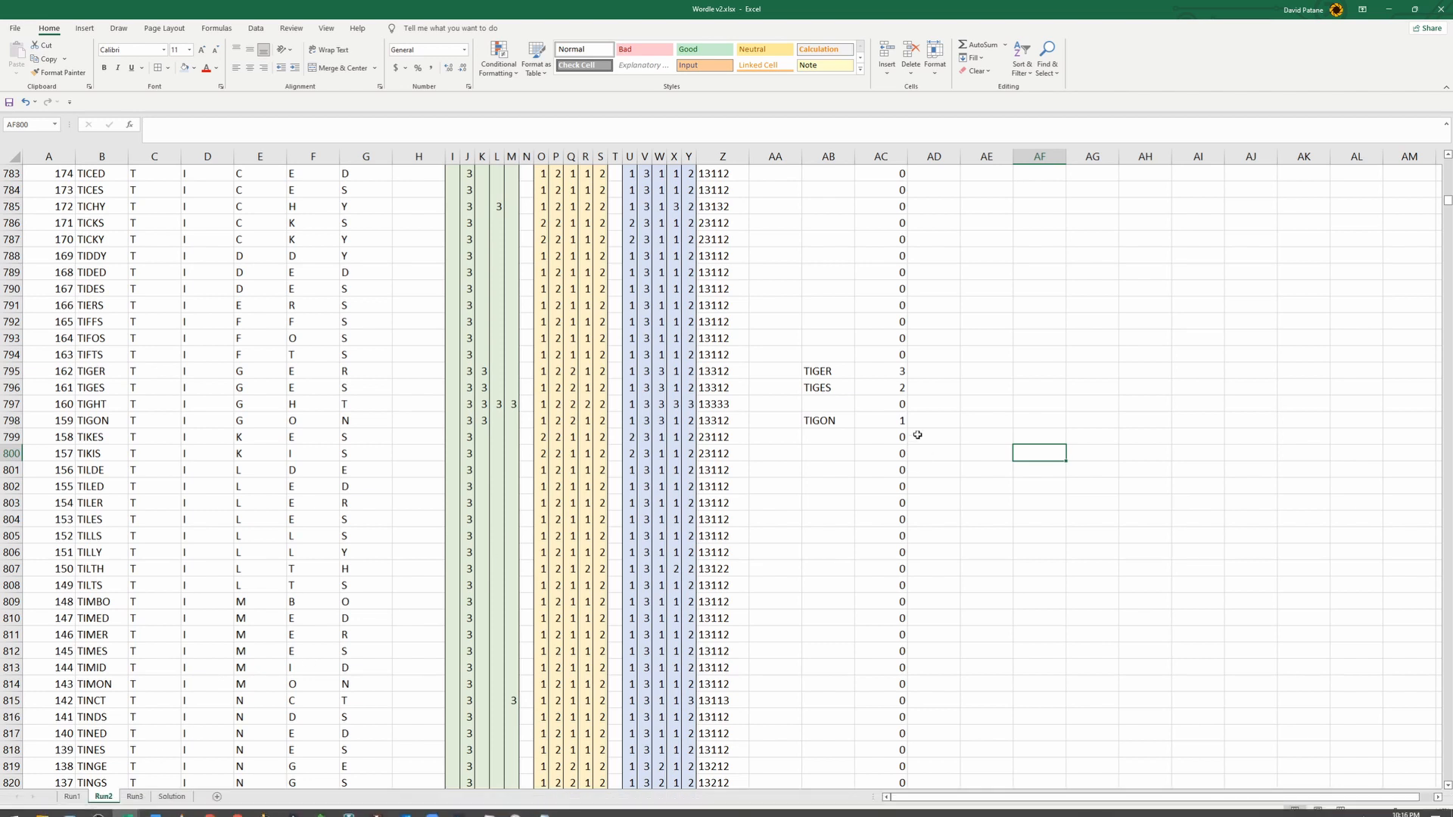
click(833, 425)
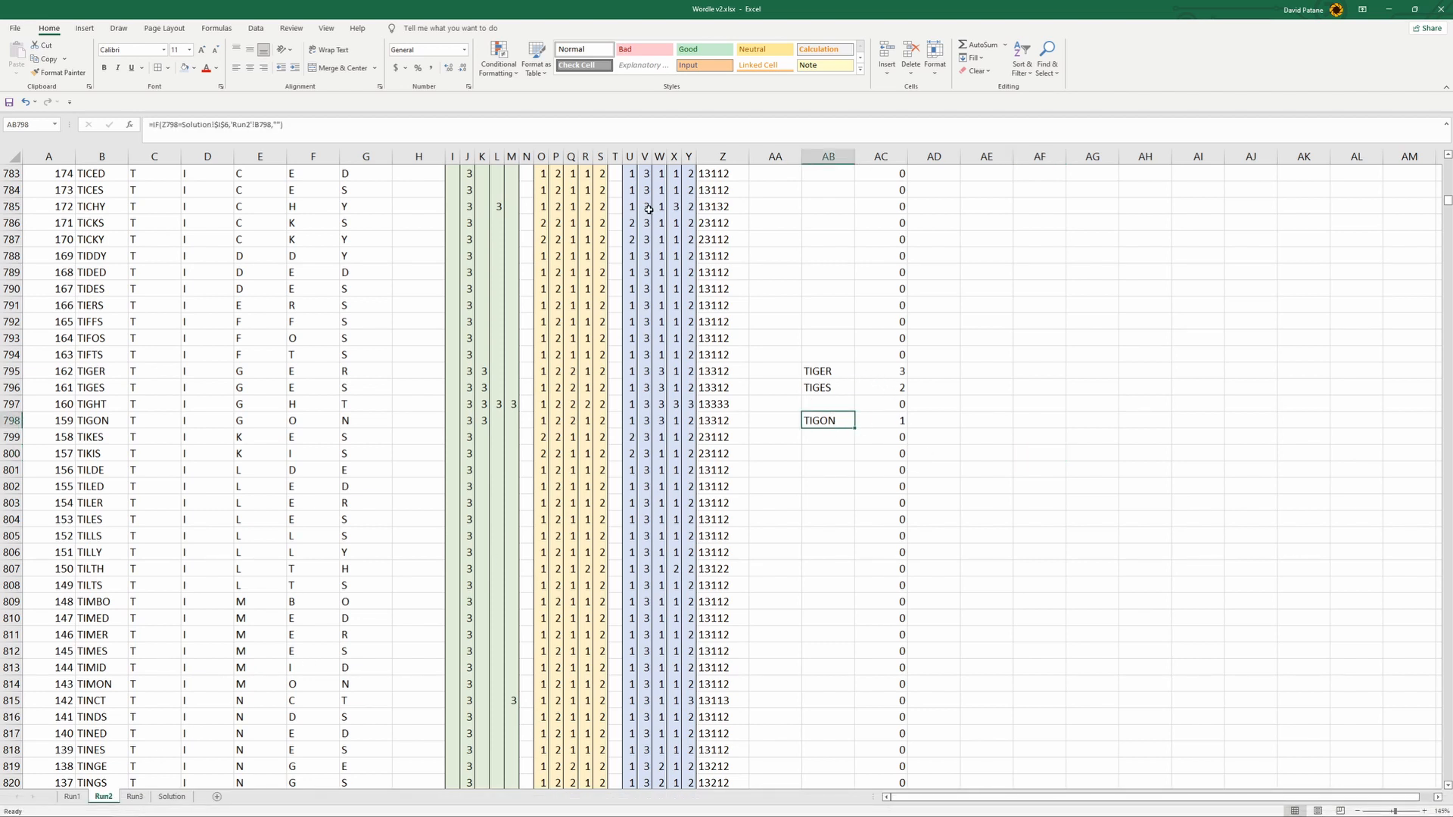
right_click(831, 423)
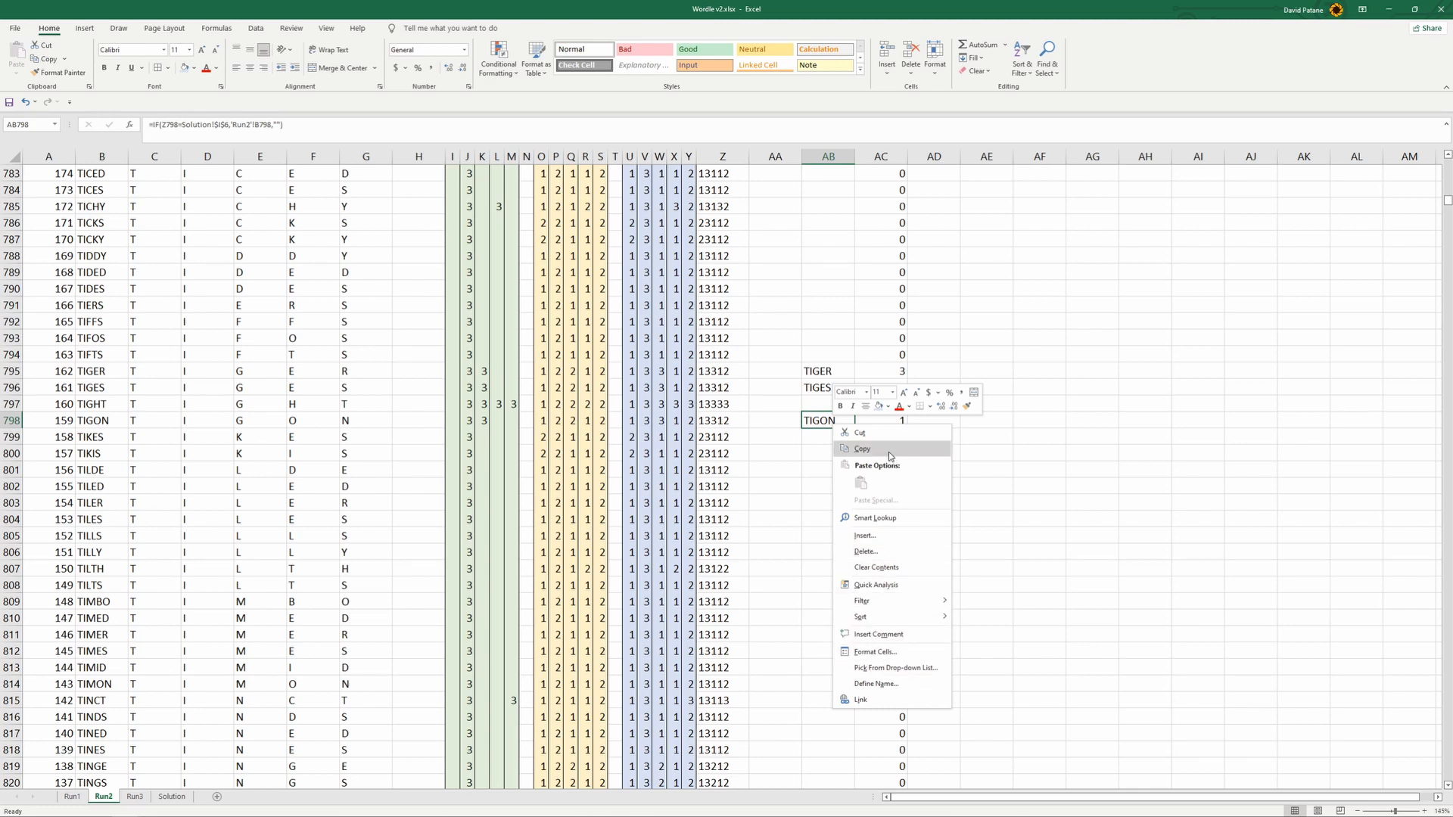
click(888, 451)
click(173, 798)
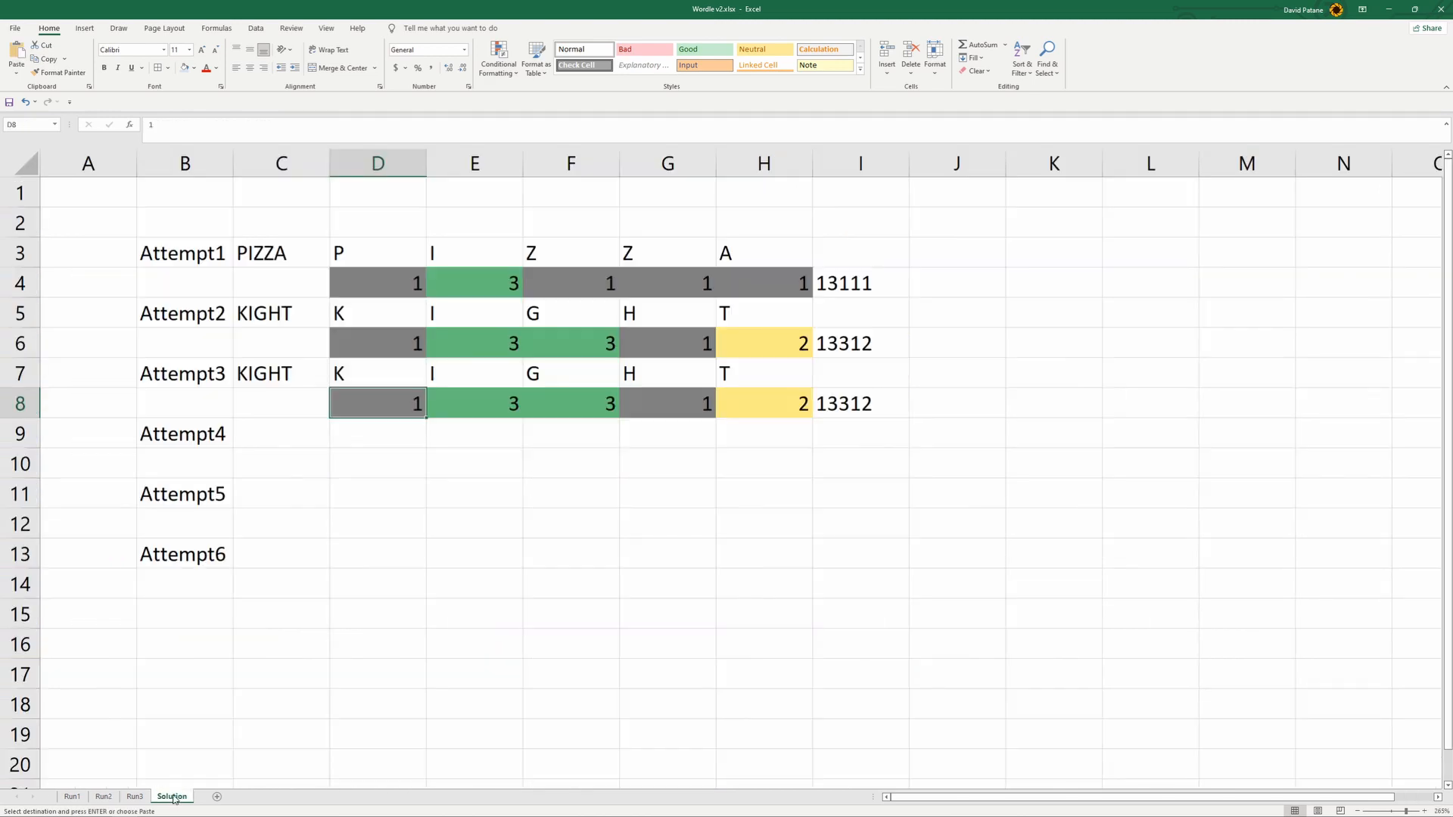
click(280, 373)
right_click(280, 373)
click(329, 430)
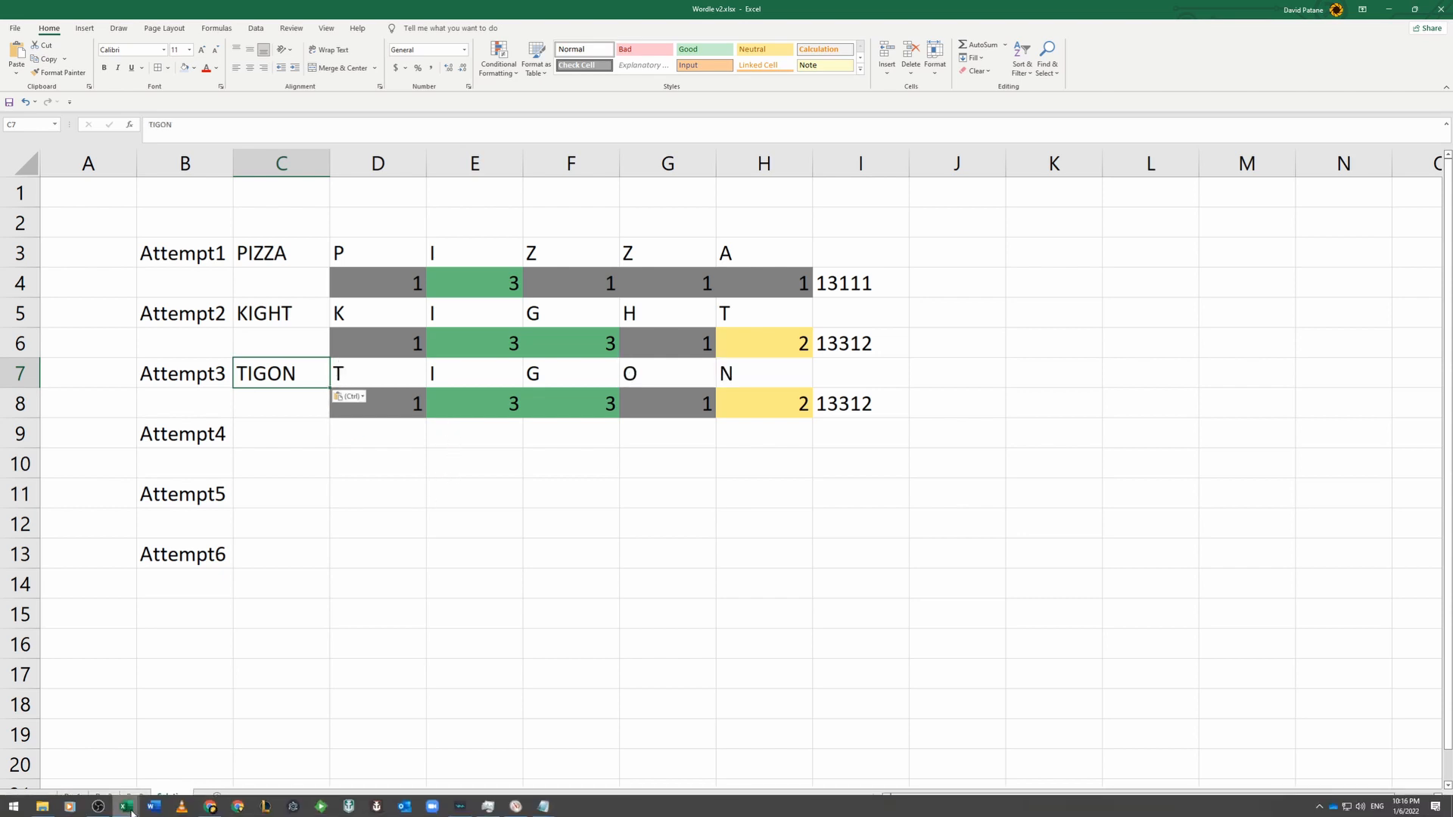
- Switch to the Wordle game in Chrome and submit TIGON as the third guess
click(210, 807)
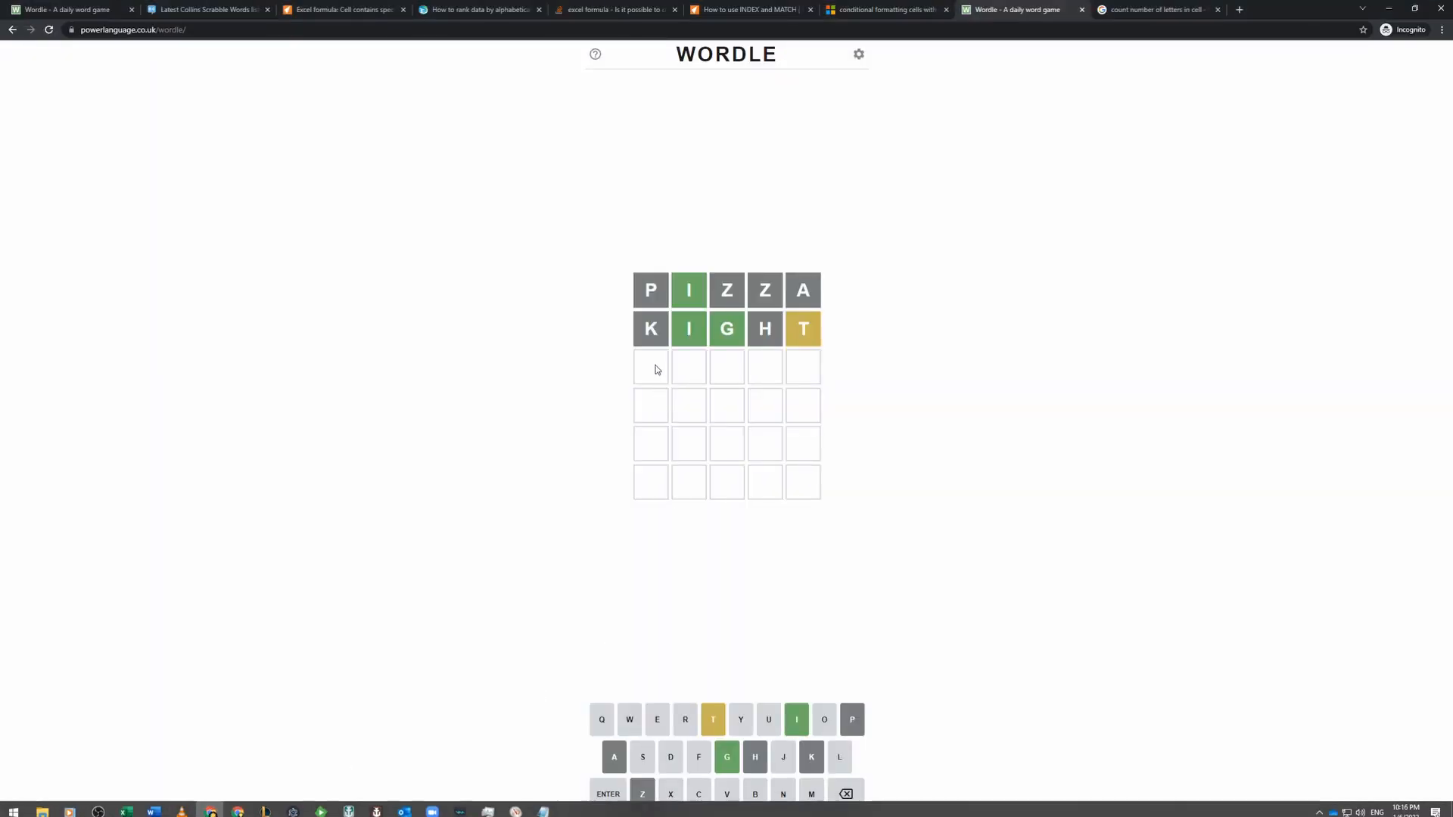
text(t)
click(806, 720)
click(724, 753)
click(824, 723)
click(784, 791)
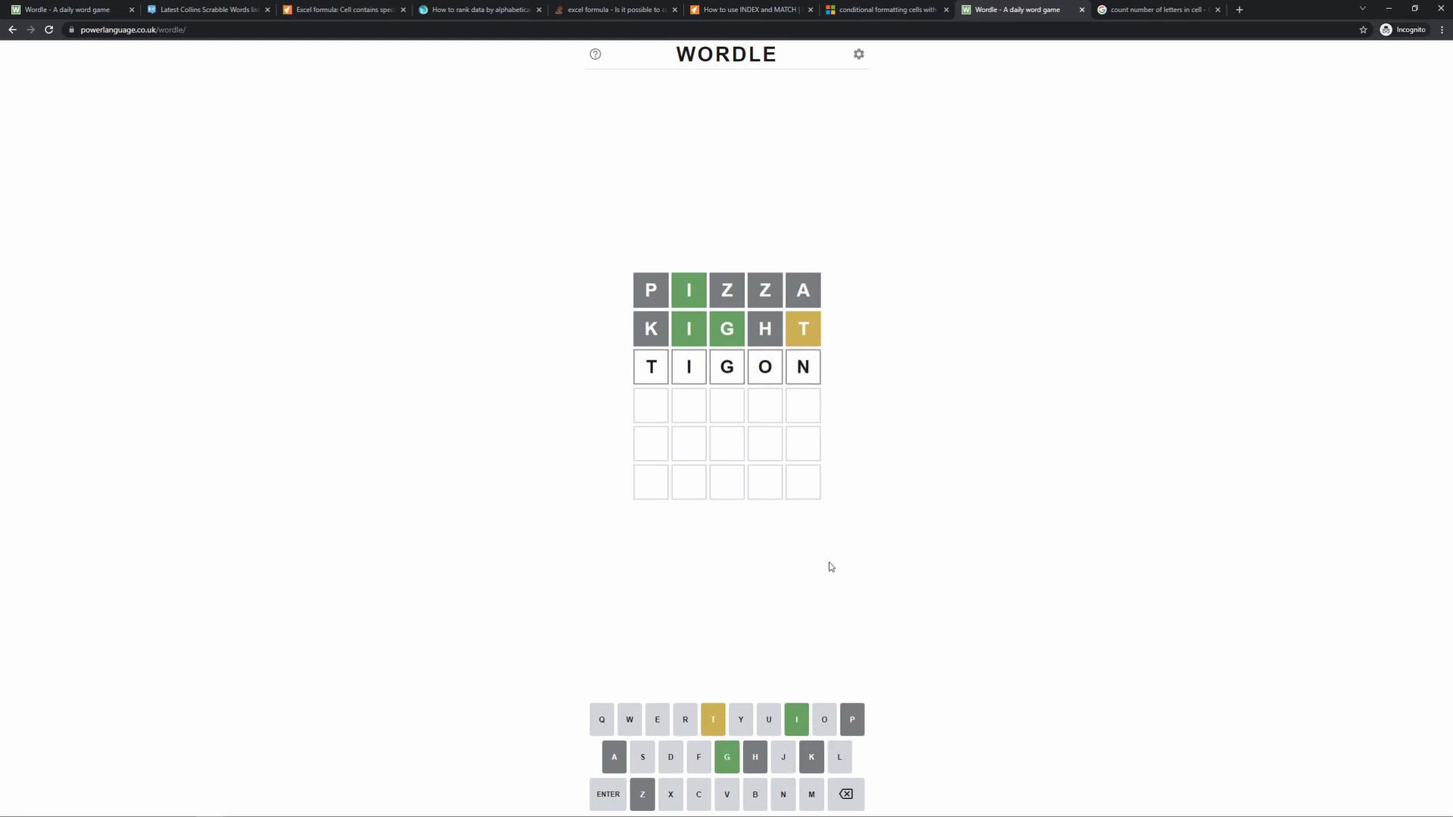
click(609, 795)
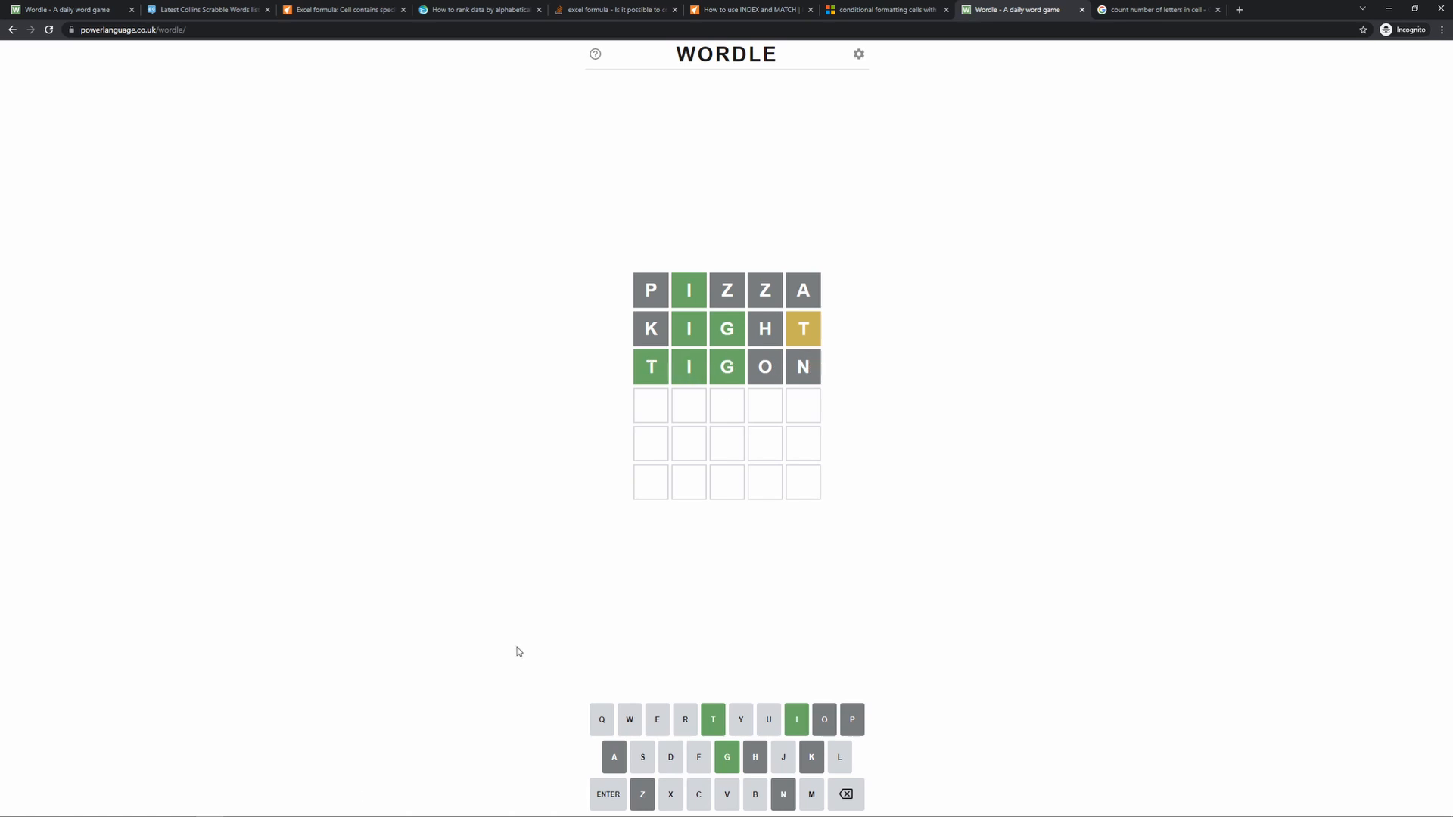
- Switch to Wordle v2.xlsx and set Attempt3's scores on Solution to 3 in D8 and 1 in H8
mouse_move(125, 806)
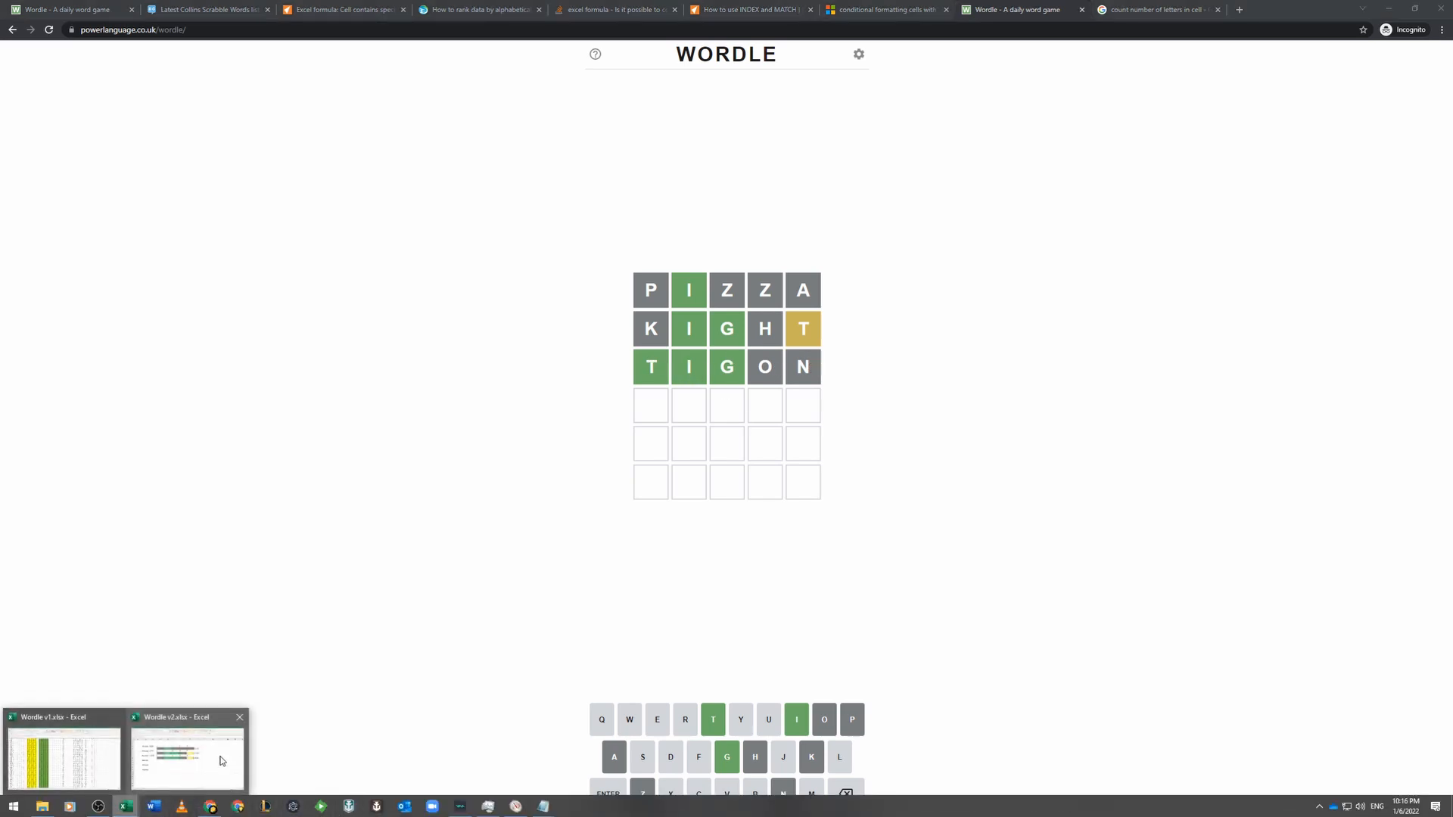
click(222, 760)
click(405, 408)
text(3)
key(Right)
key(Right)
key(Right)
key(Right)
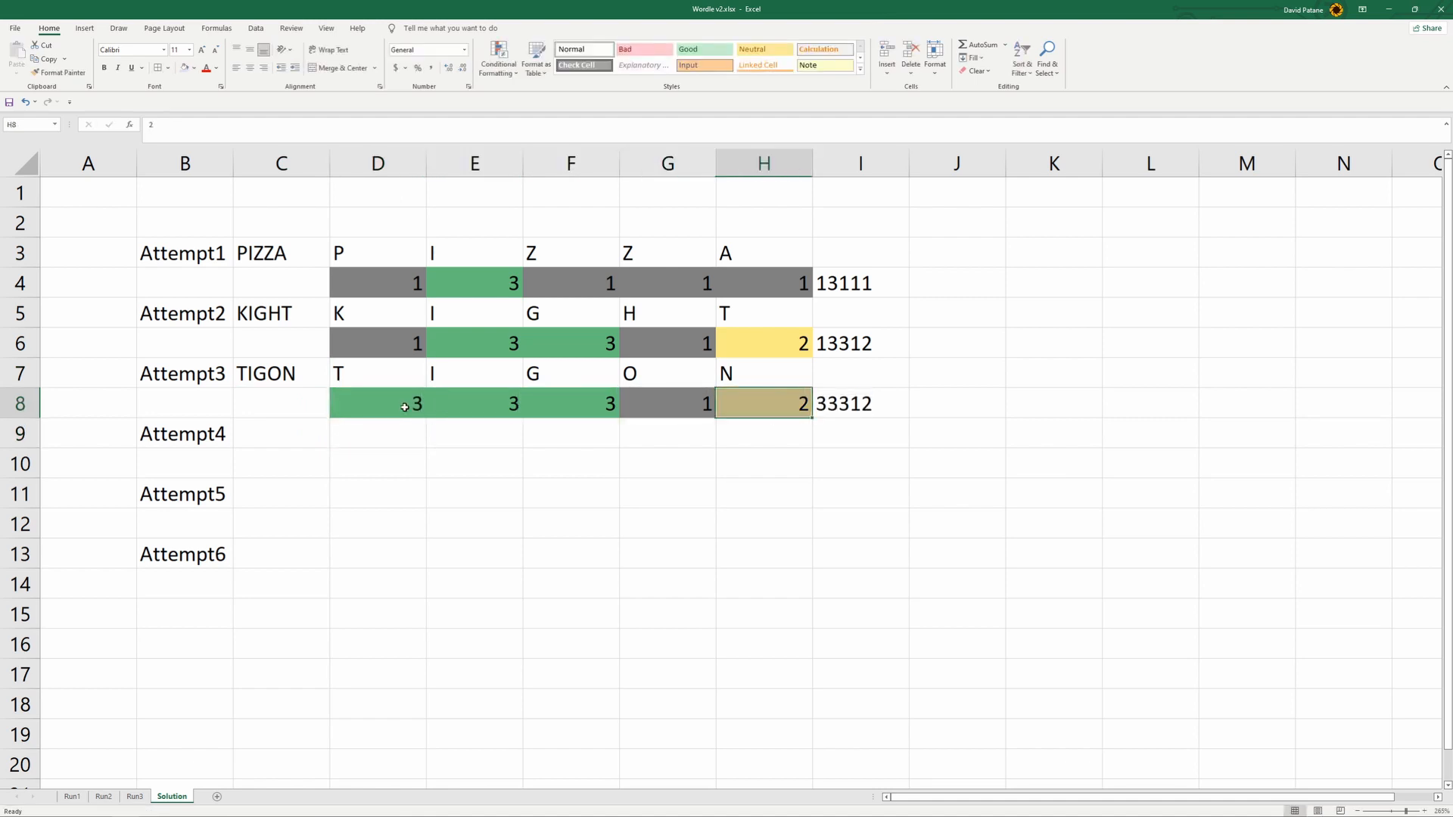
text(1)
key(Right)
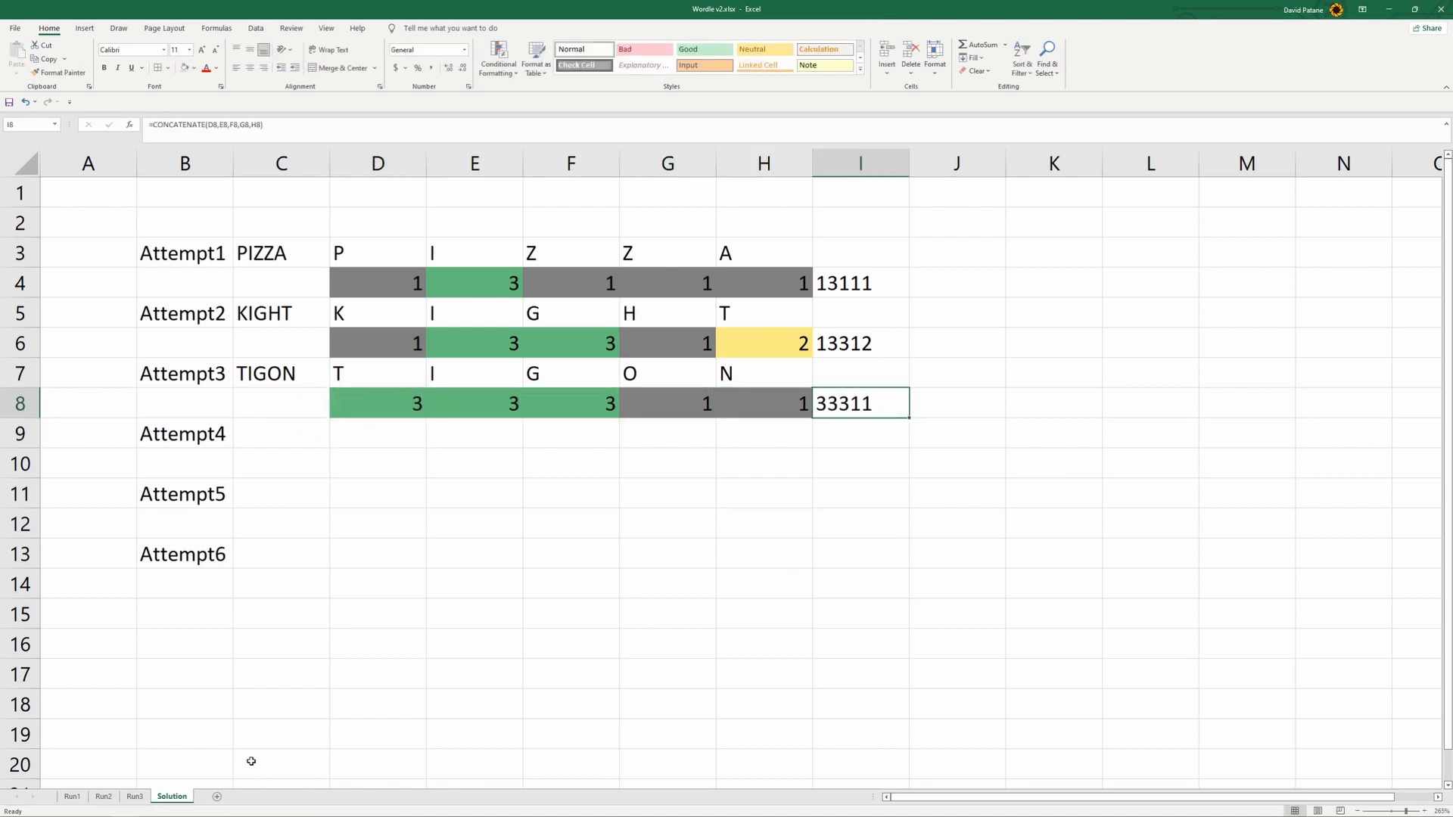
- Change the INDEX sheet reference in Run3's B1 formula to Run2 and fill it down the whole of column B
click(145, 799)
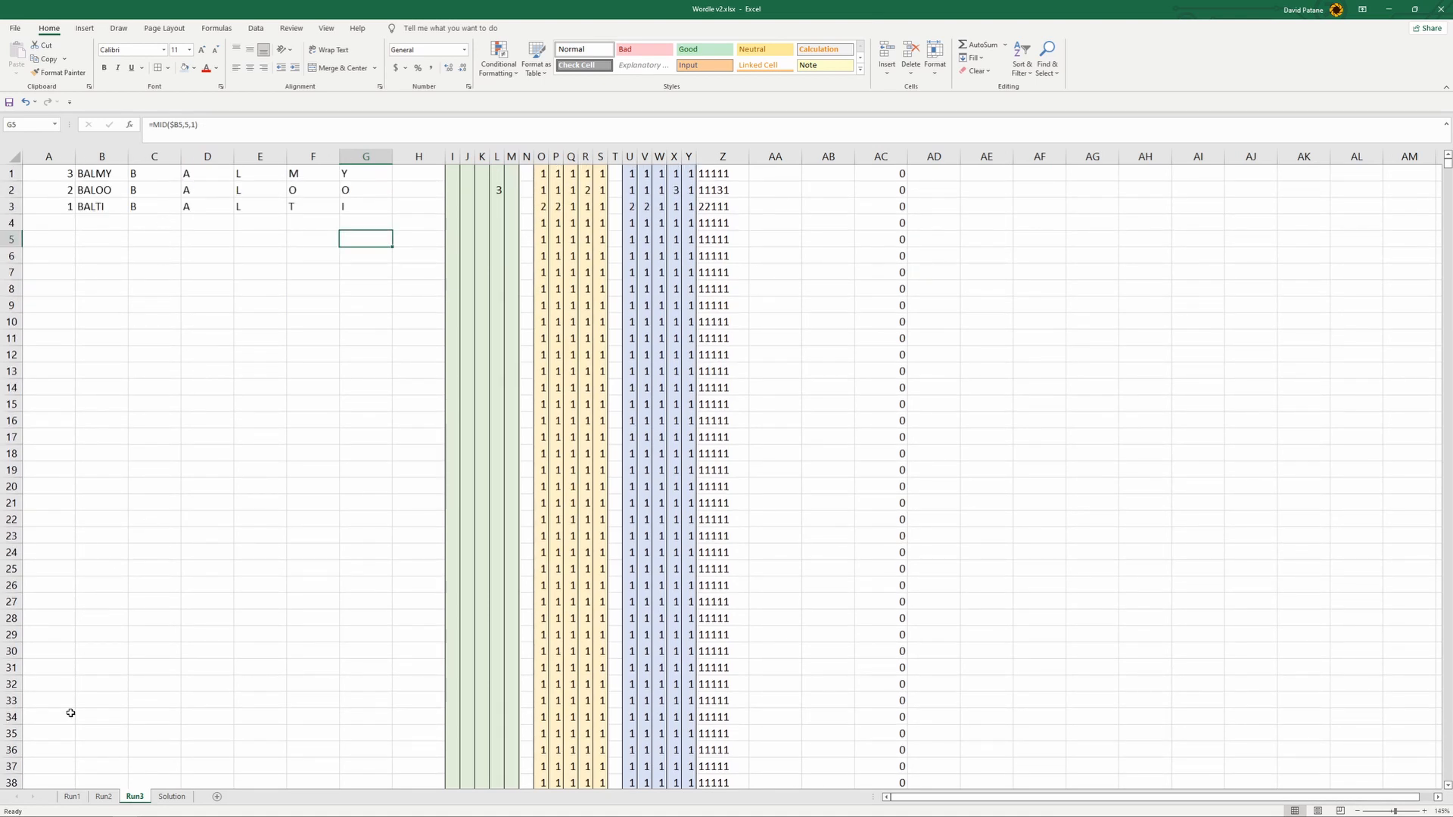
click(104, 798)
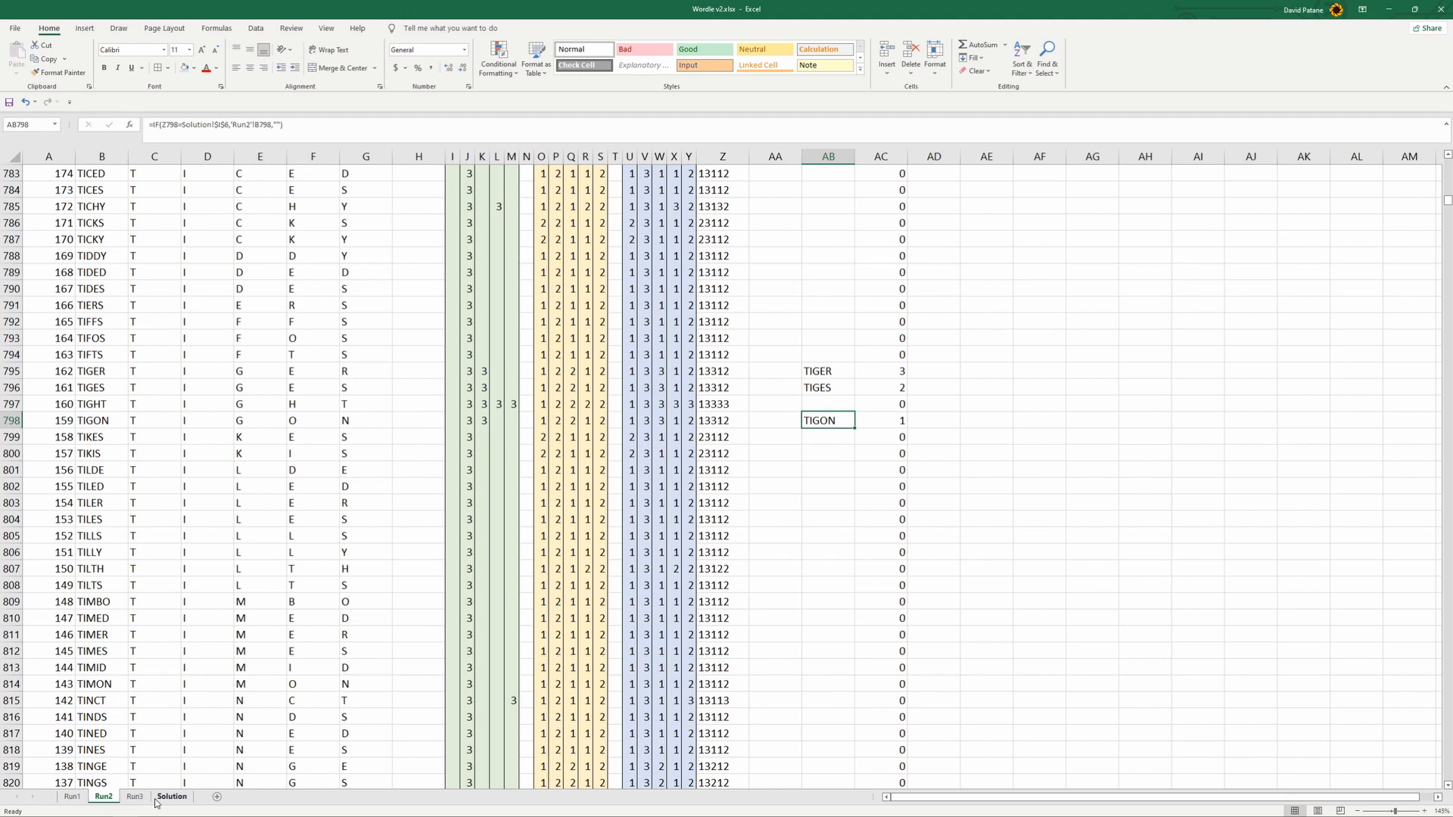
click(135, 796)
click(110, 176)
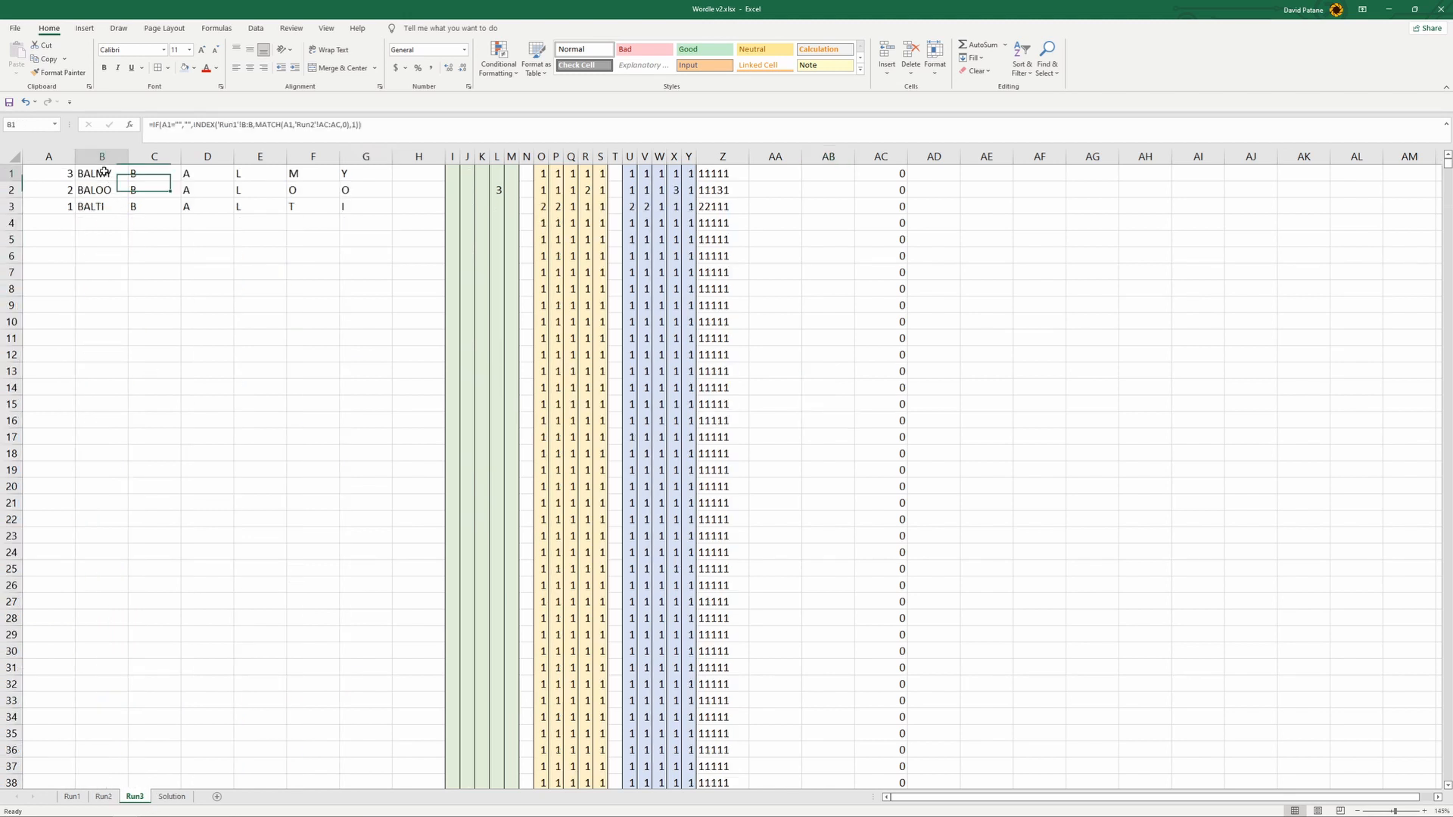
click(298, 125)
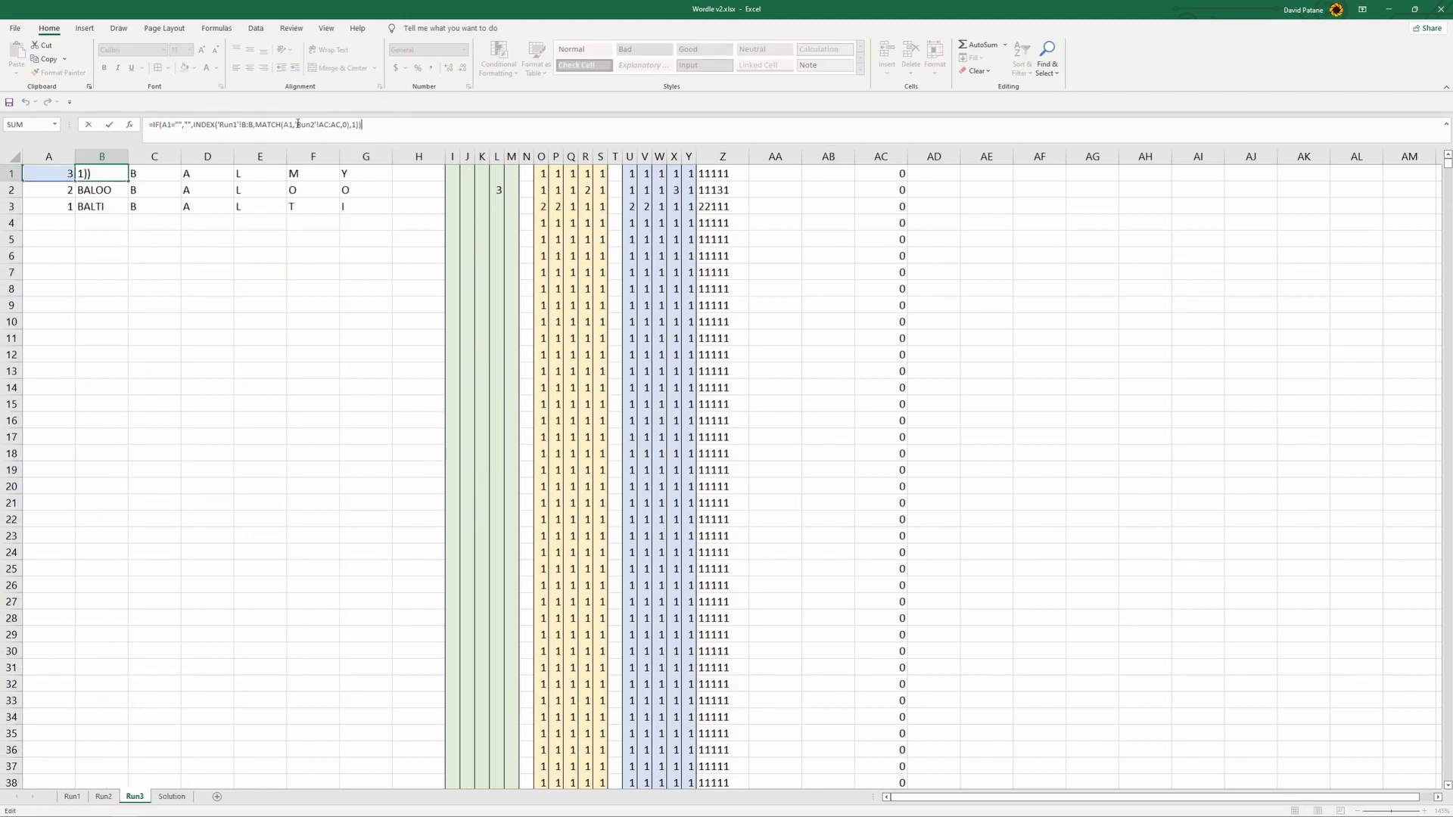
click(236, 124)
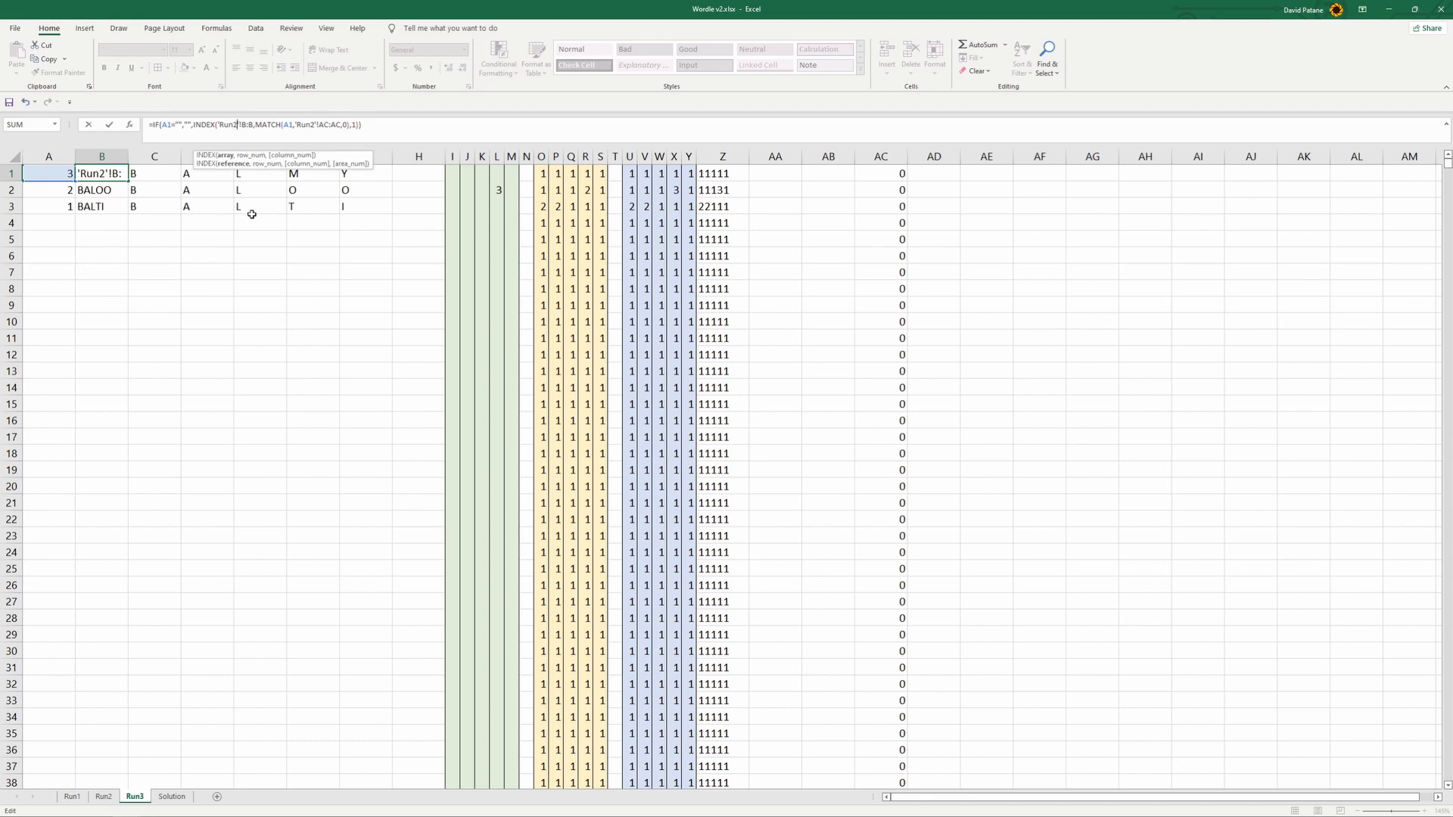
click(197, 386)
click(102, 171)
click(98, 152)
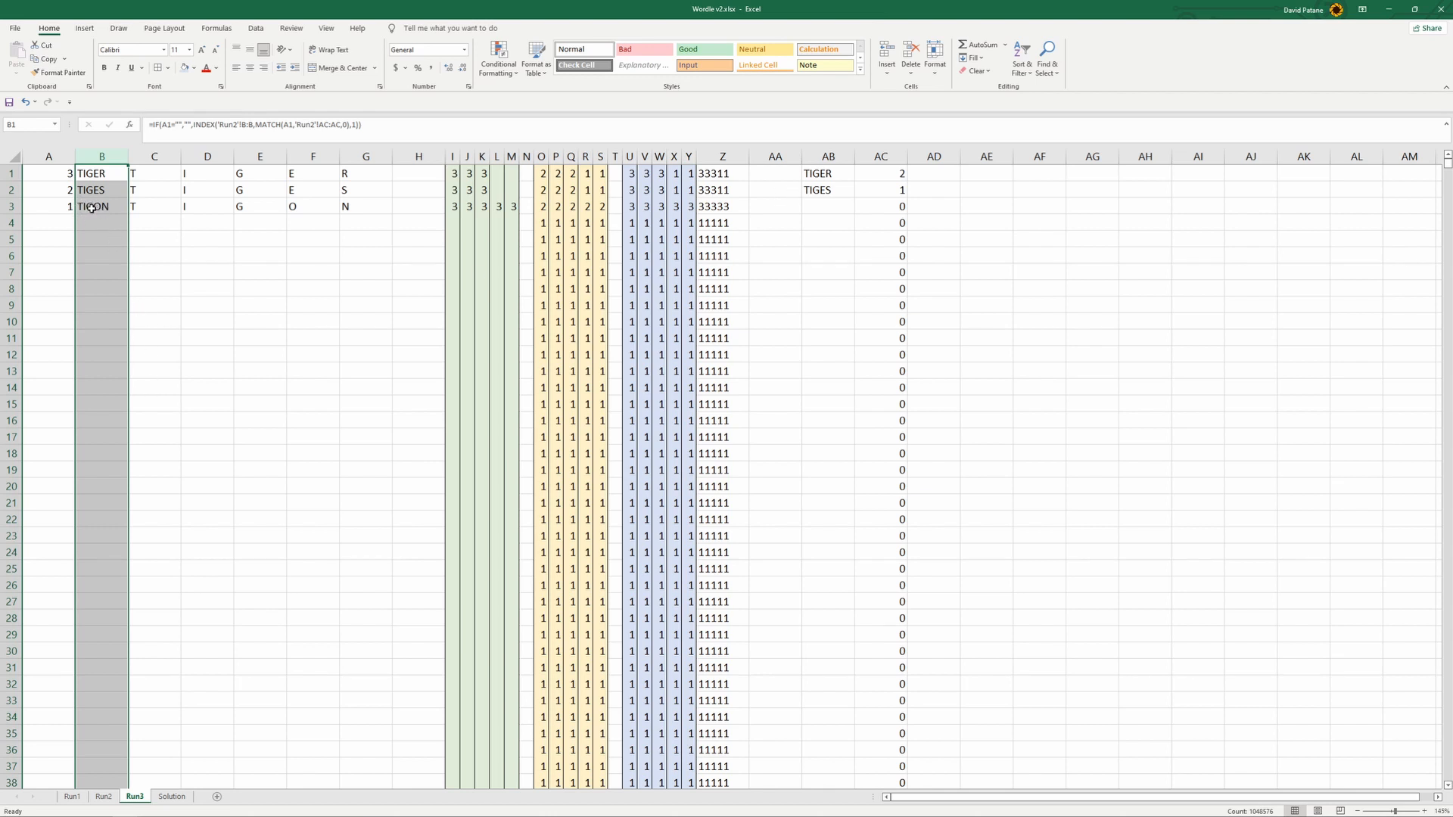
drag(388, 205, 780, 210)
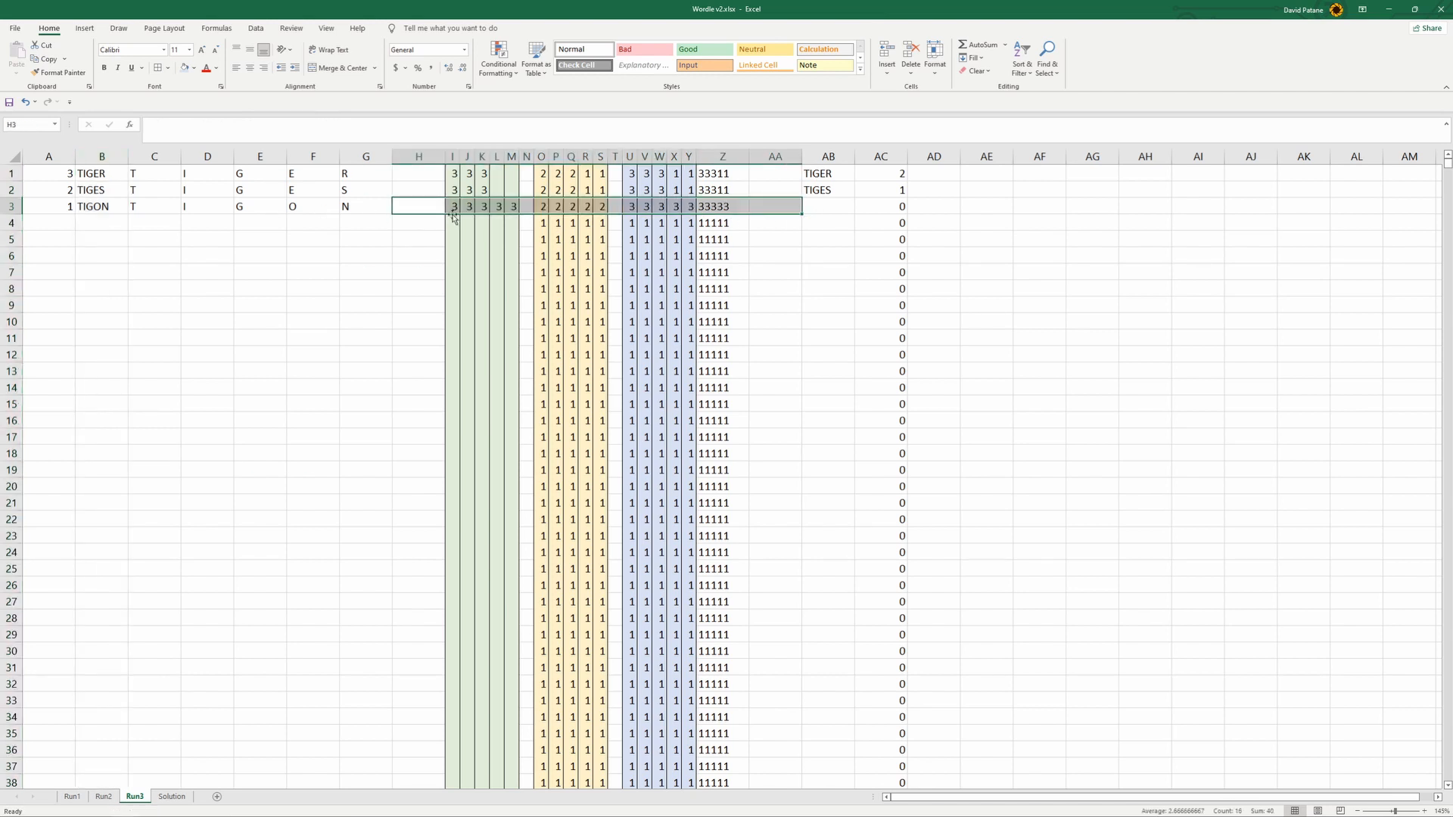
click(356, 257)
drag(836, 173, 839, 182)
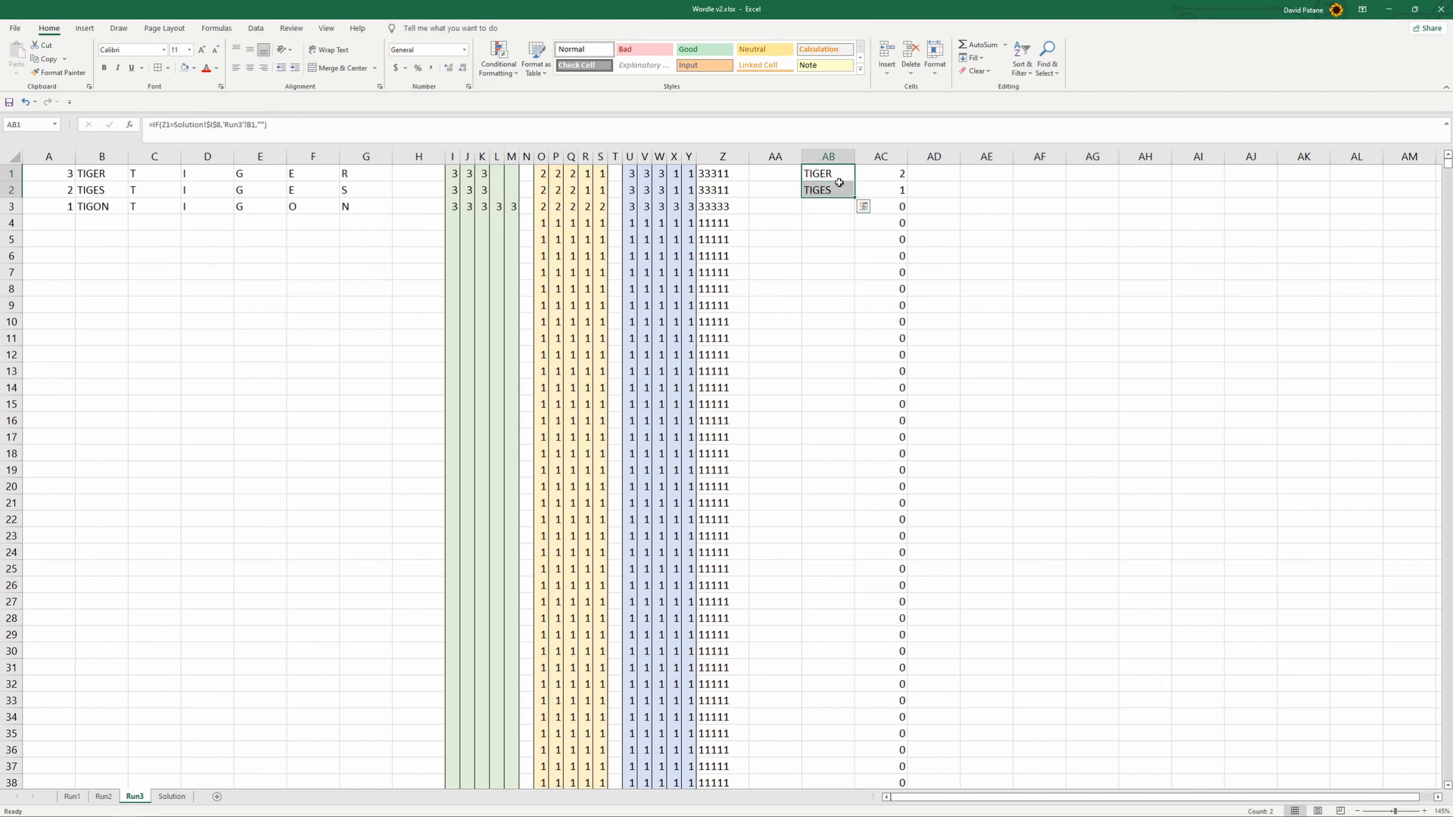
click(160, 667)
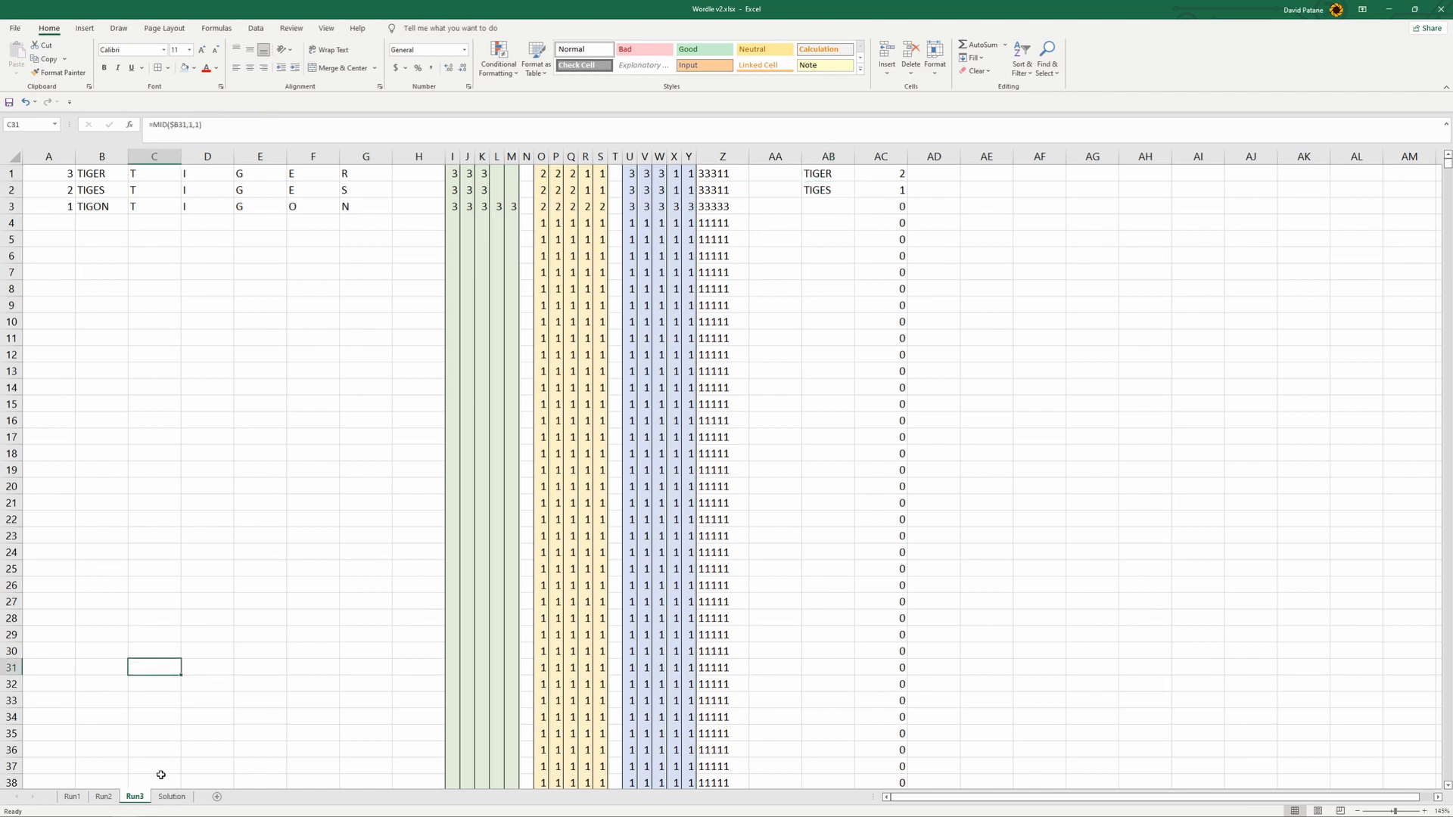
- Create a copy of the Run3 sheet, placed before Run3 in the same workbook
right_click(139, 802)
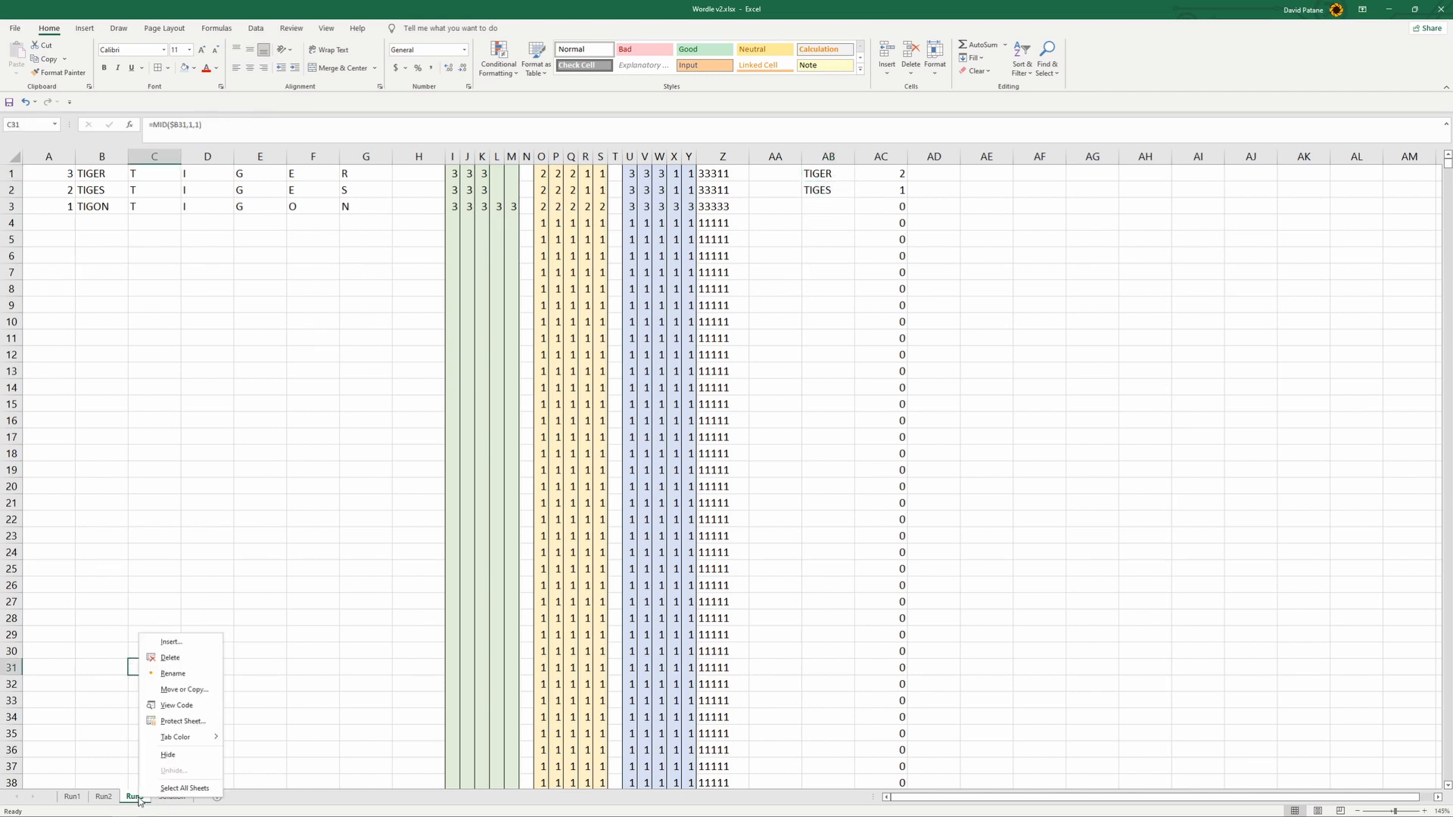
click(184, 685)
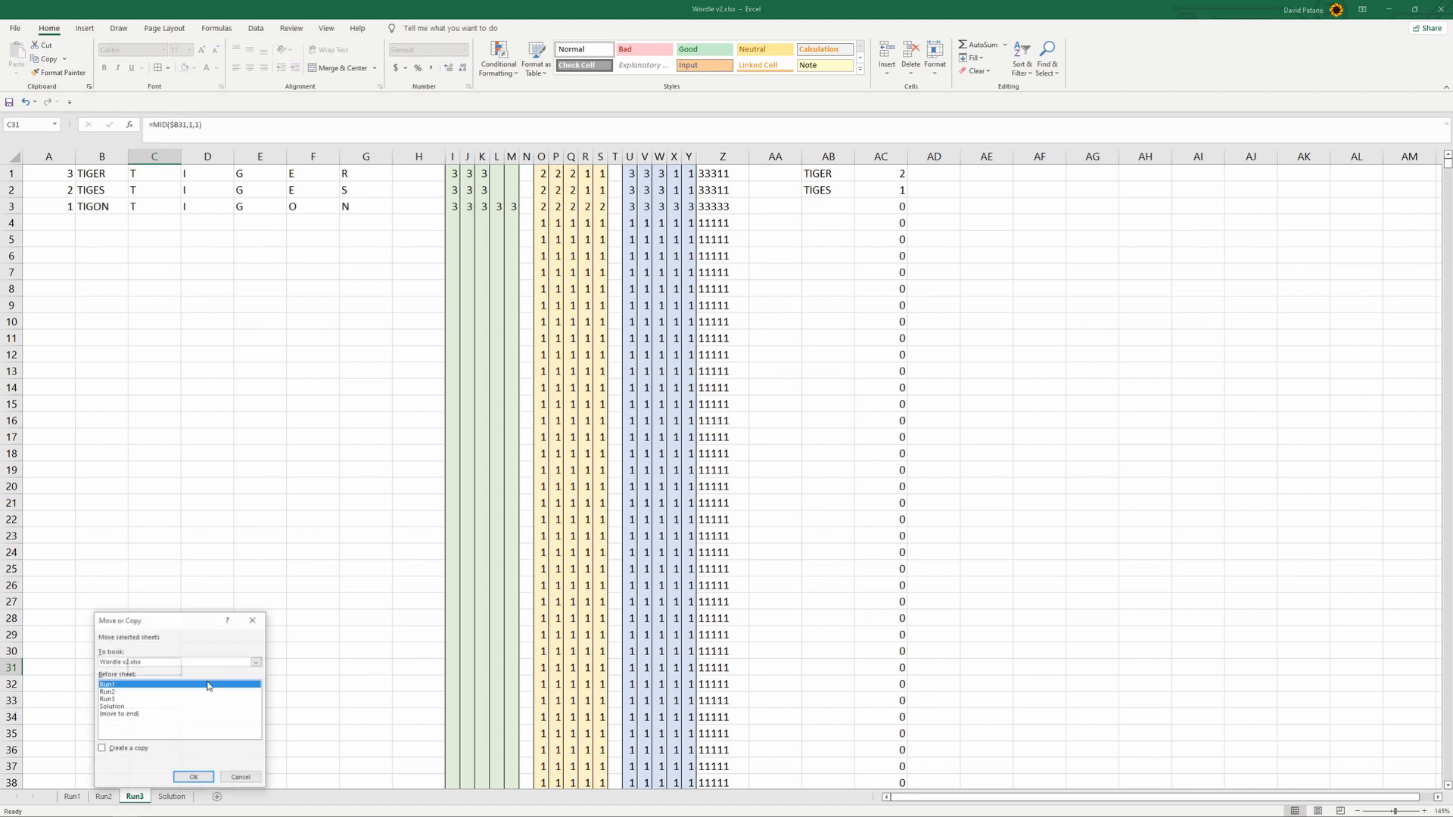
click(107, 699)
click(101, 748)
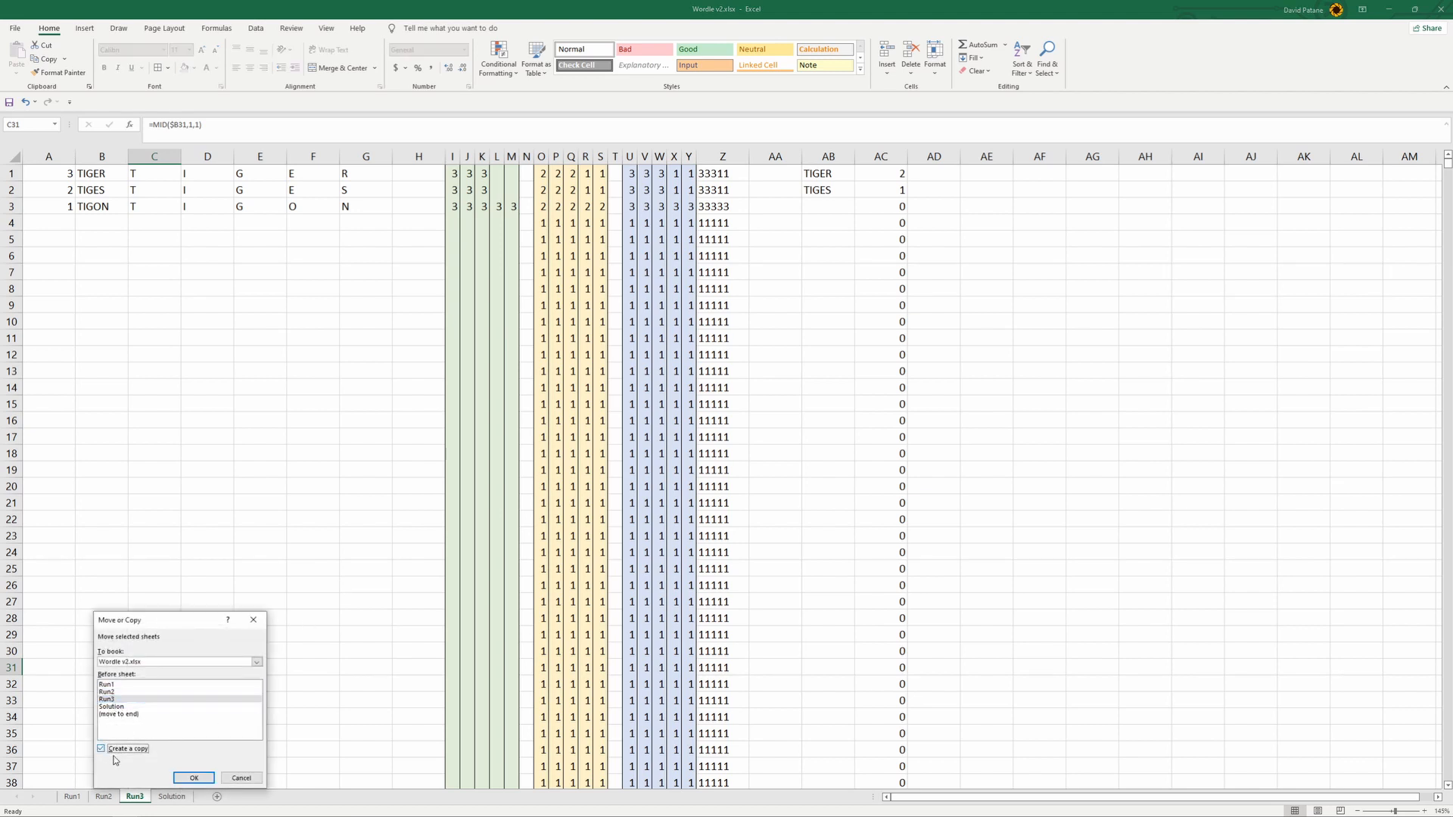
click(191, 778)
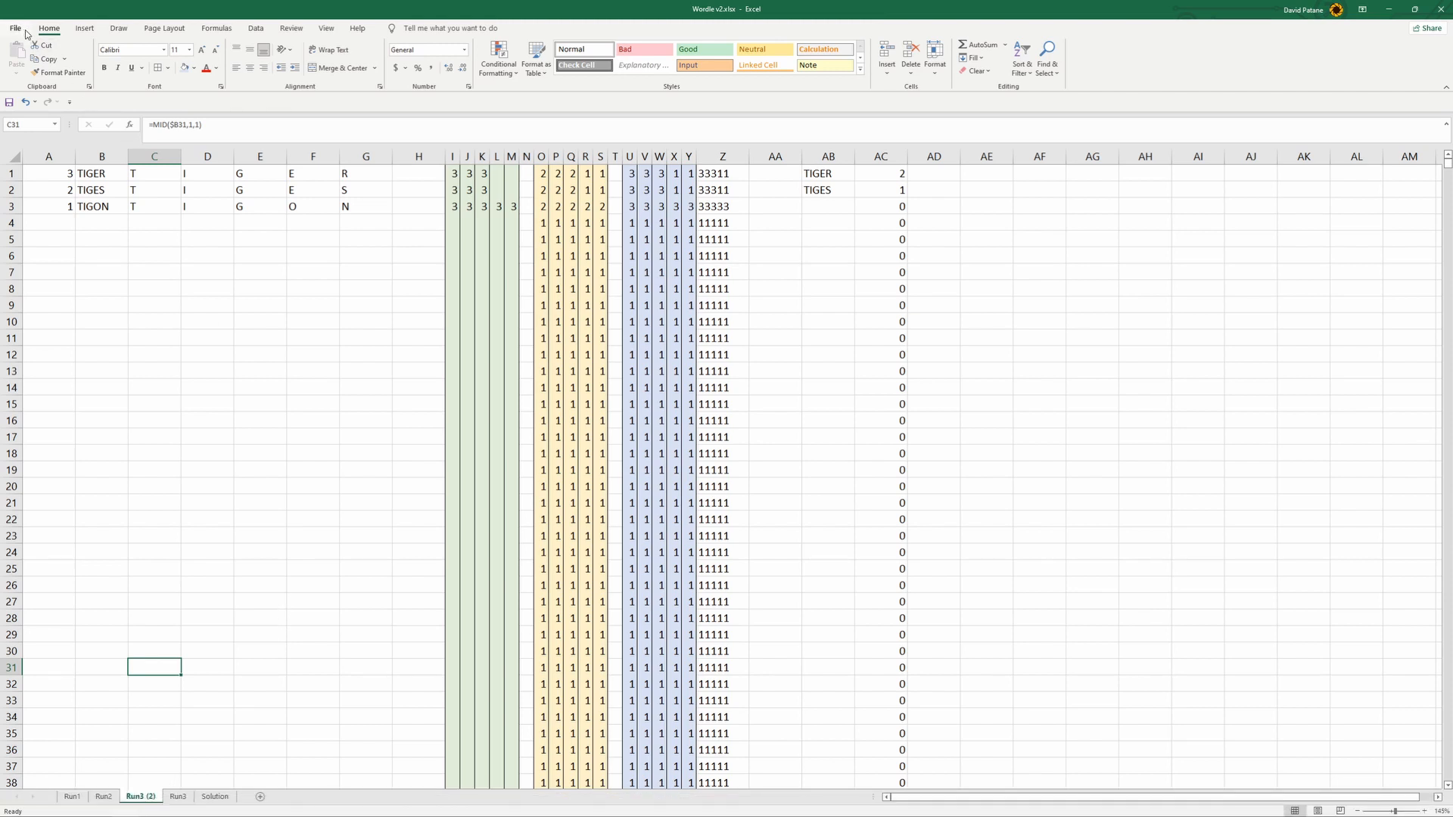
- Examine the last rows of Run3 (2), down to row 1048576, for how far the formulas extend
key(Left)
key(ctrl+Down)
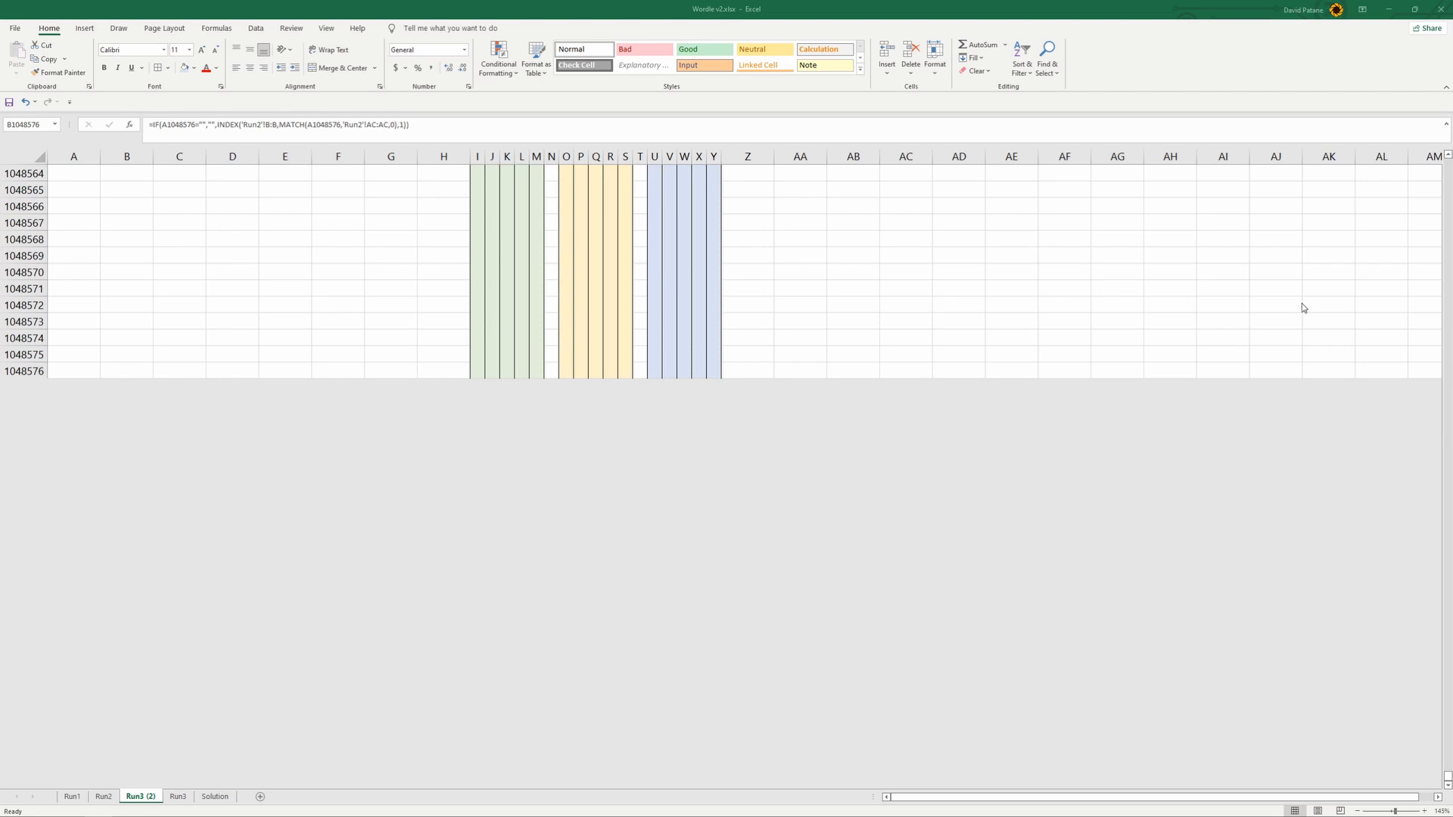
click(230, 351)
click(157, 370)
click(121, 372)
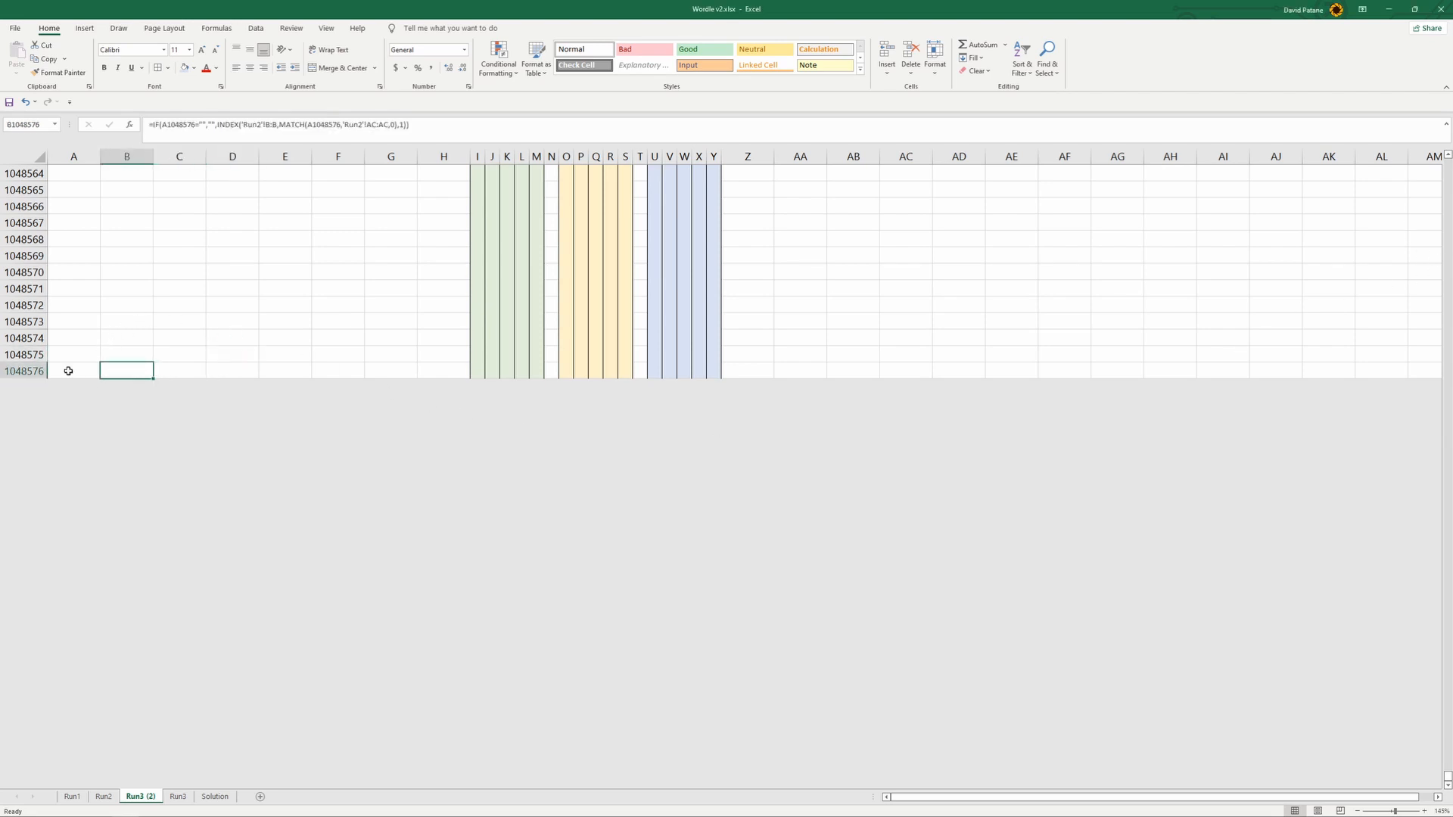
drag(22, 371, 129, 2)
scroll(57, 336, down, 19)
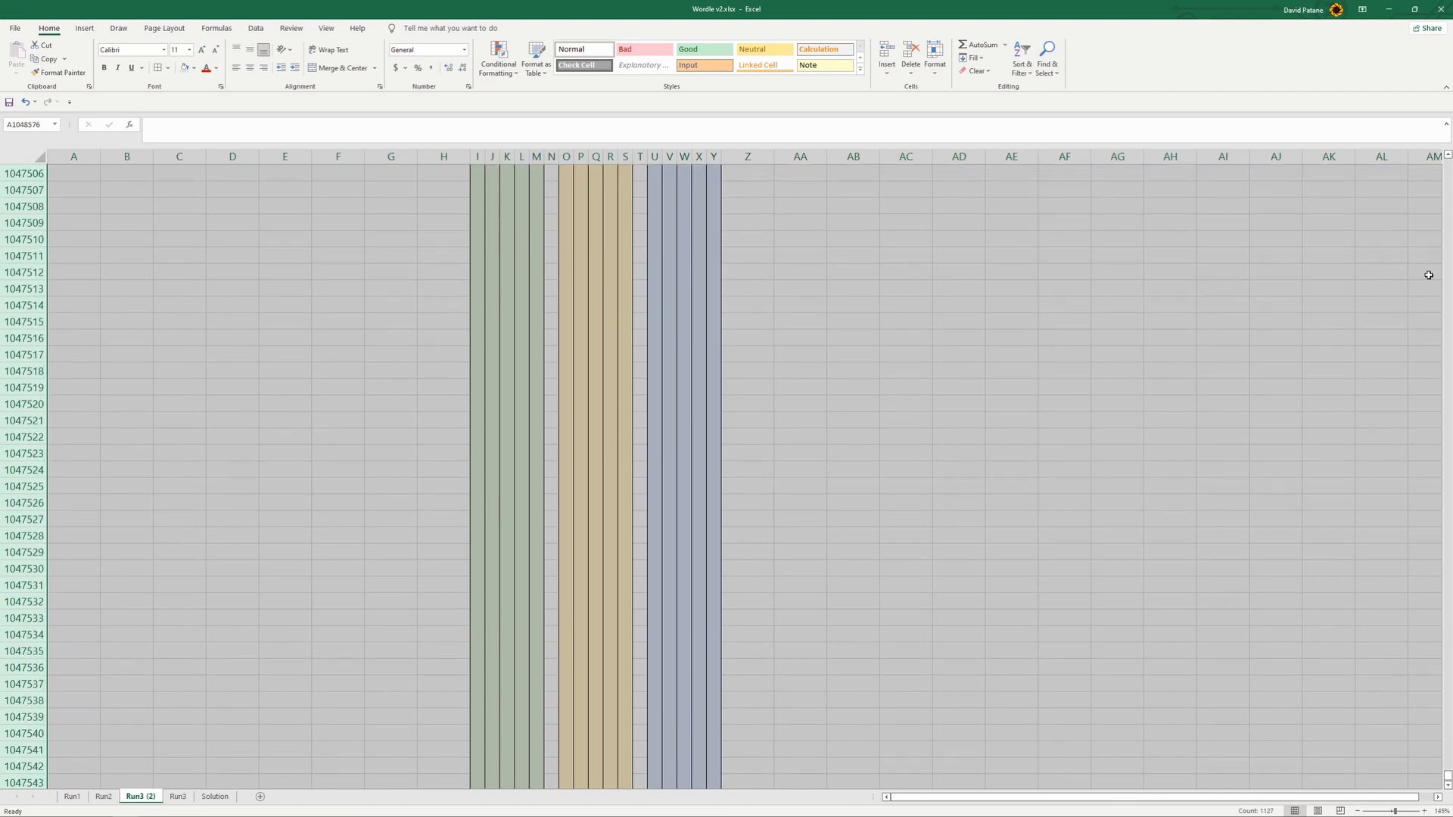
drag(1445, 776, 1446, 781)
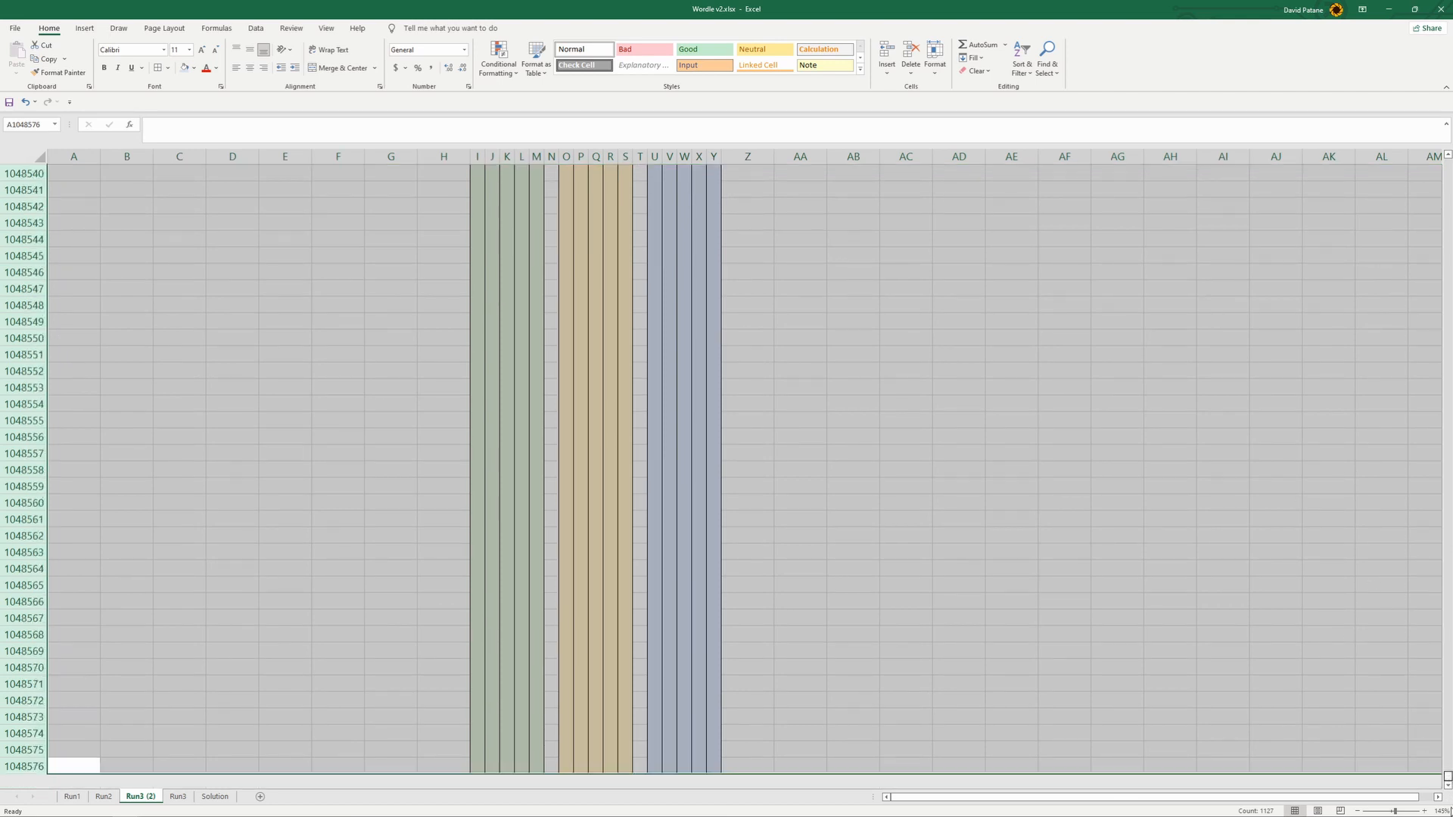
click(296, 692)
click(38, 765)
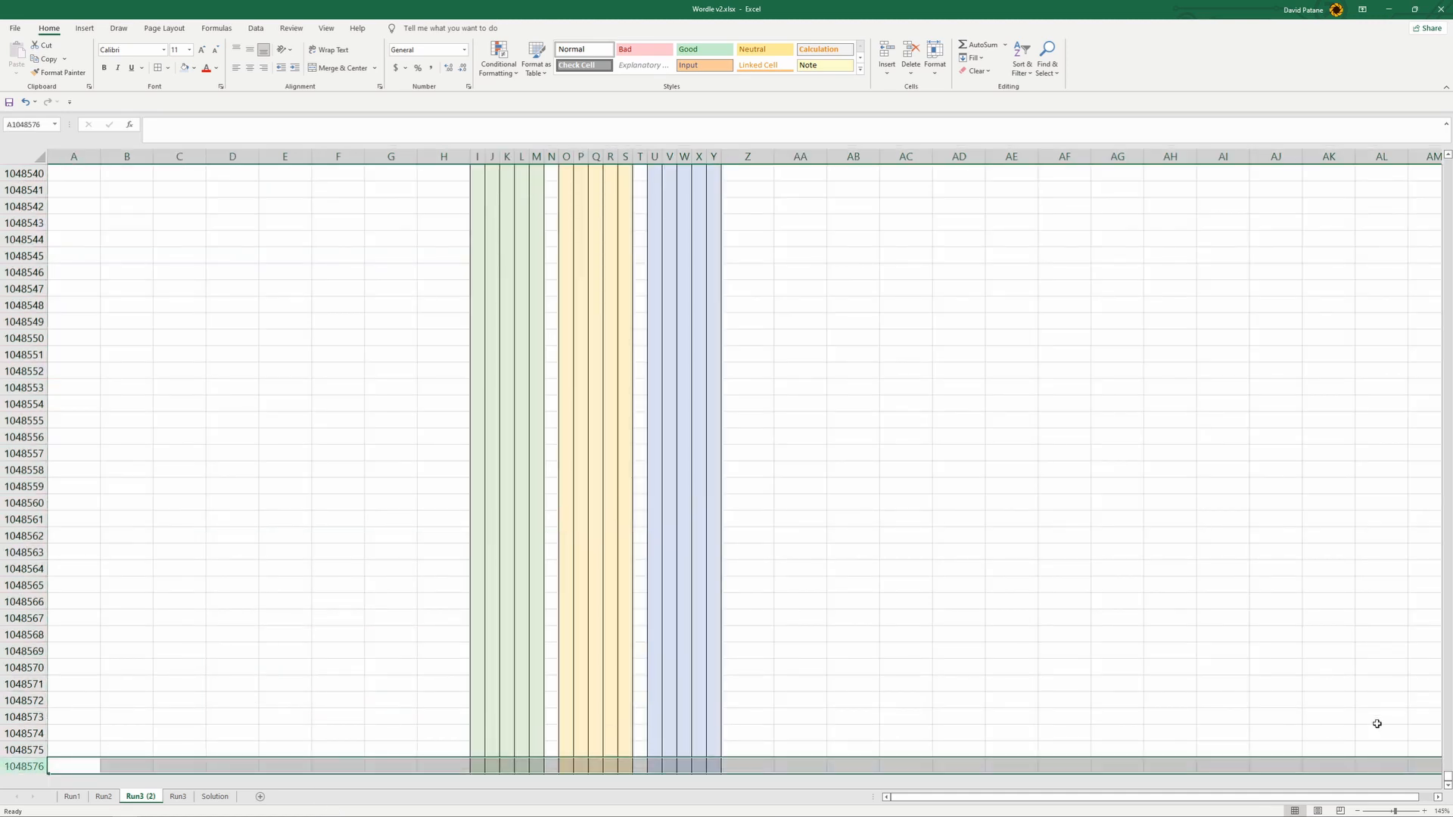
- Clear the contents of row 500 and every row below it on the Run3 (2) sheet
drag(1446, 778, 1440, 164)
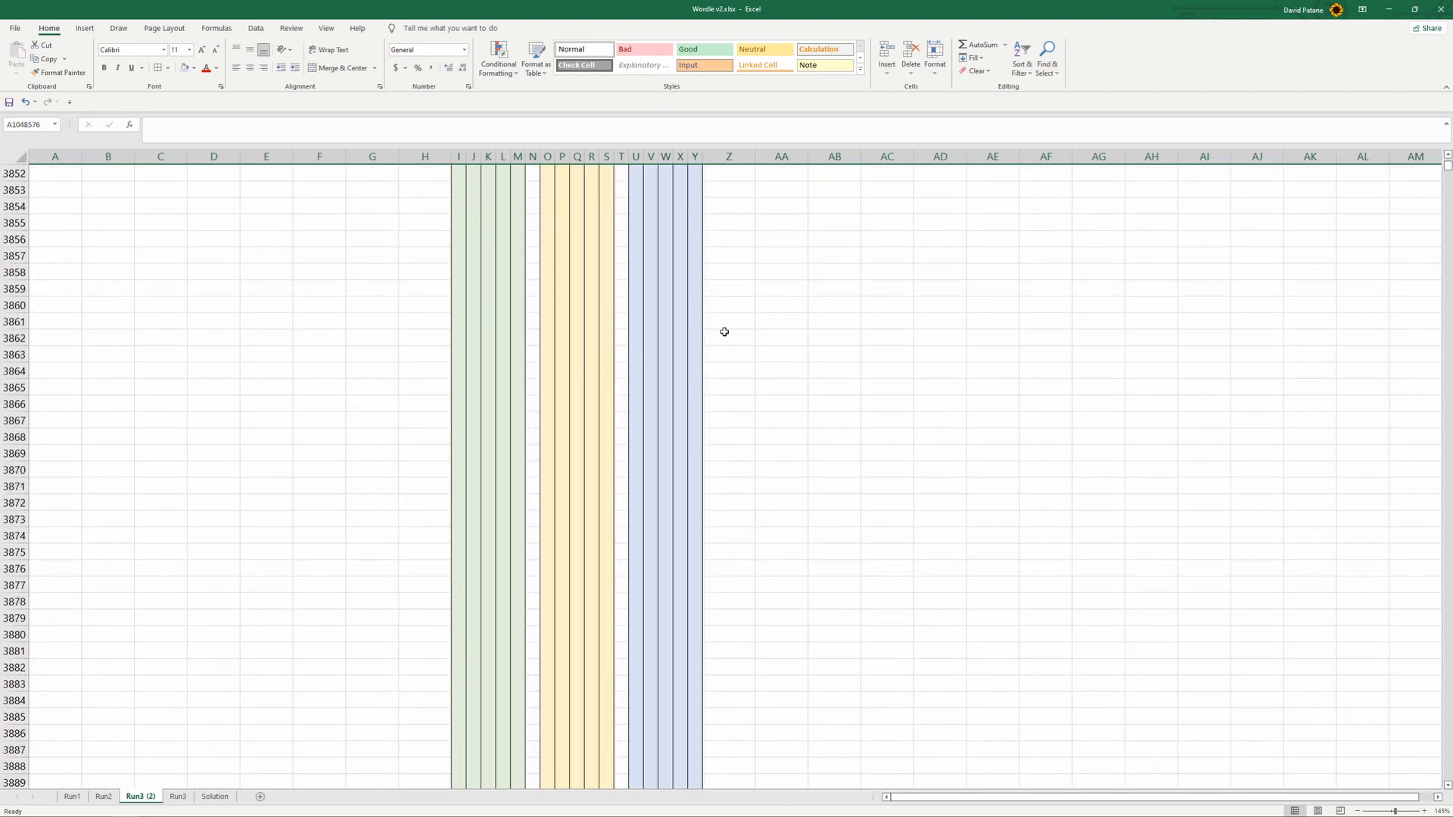
scroll(1447, 168, down, 4)
drag(1447, 168, 1447, 162)
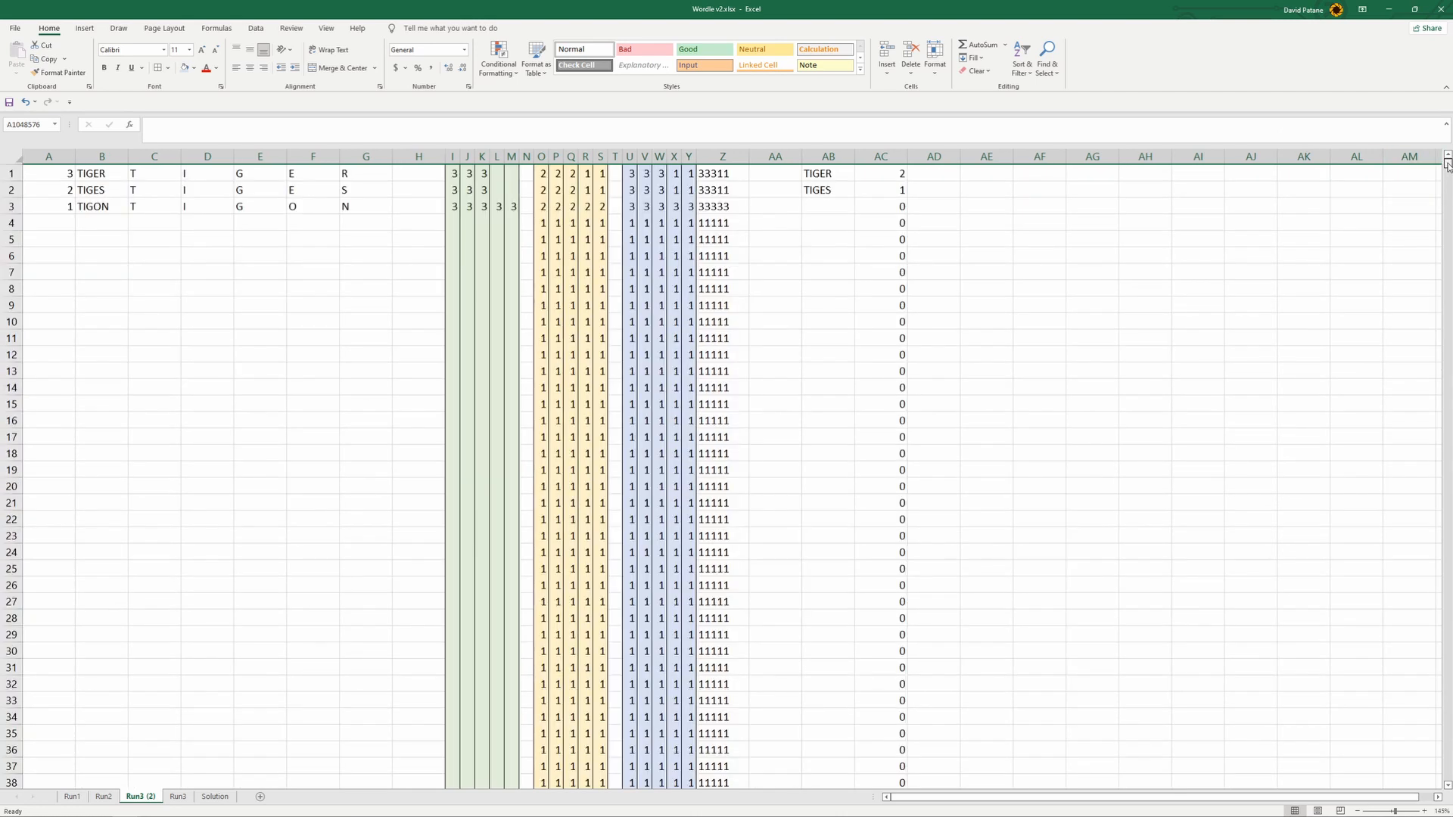
scroll(160, 432, down, 11)
scroll(162, 475, down, 14)
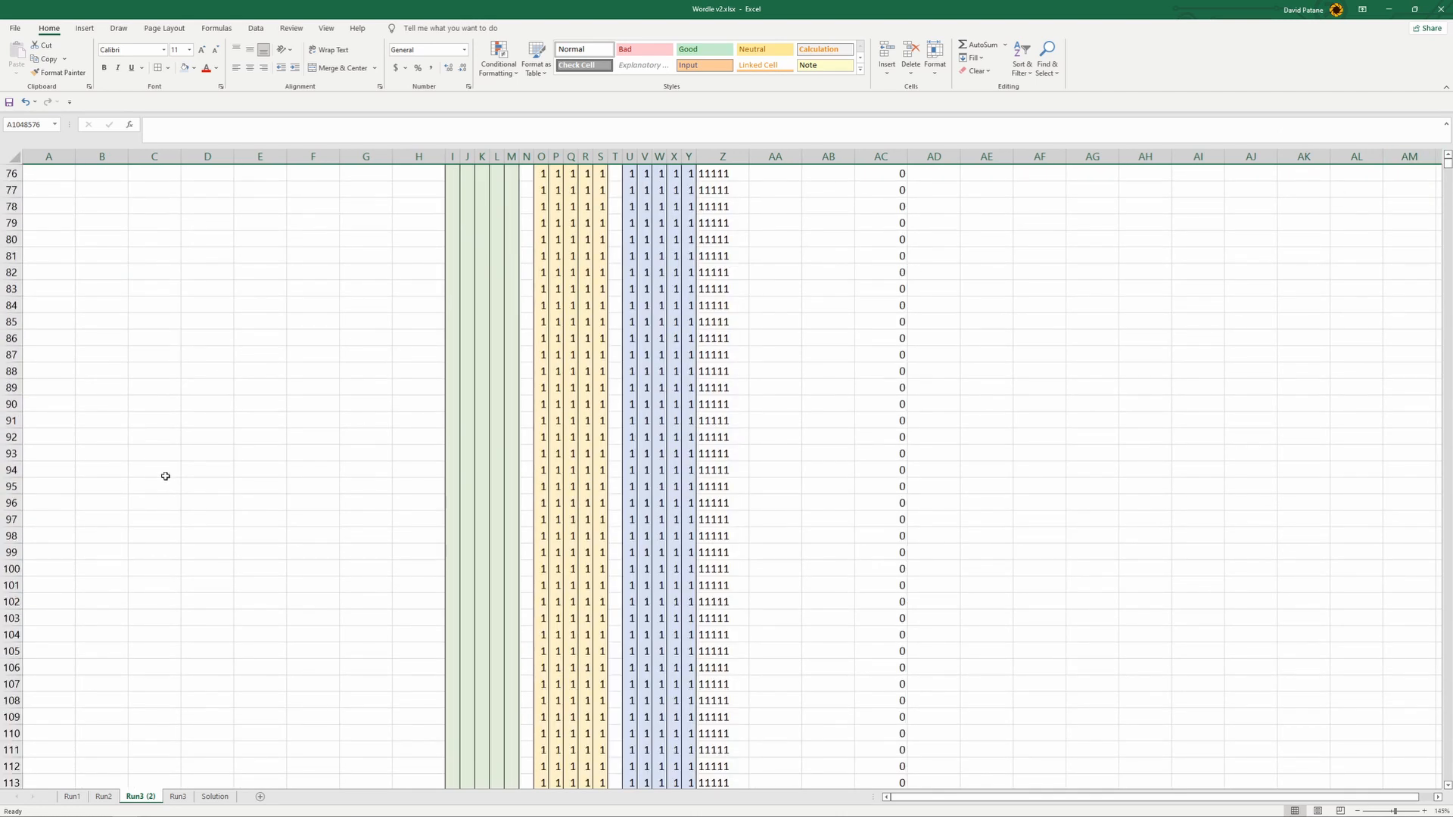
scroll(173, 489, down, 20)
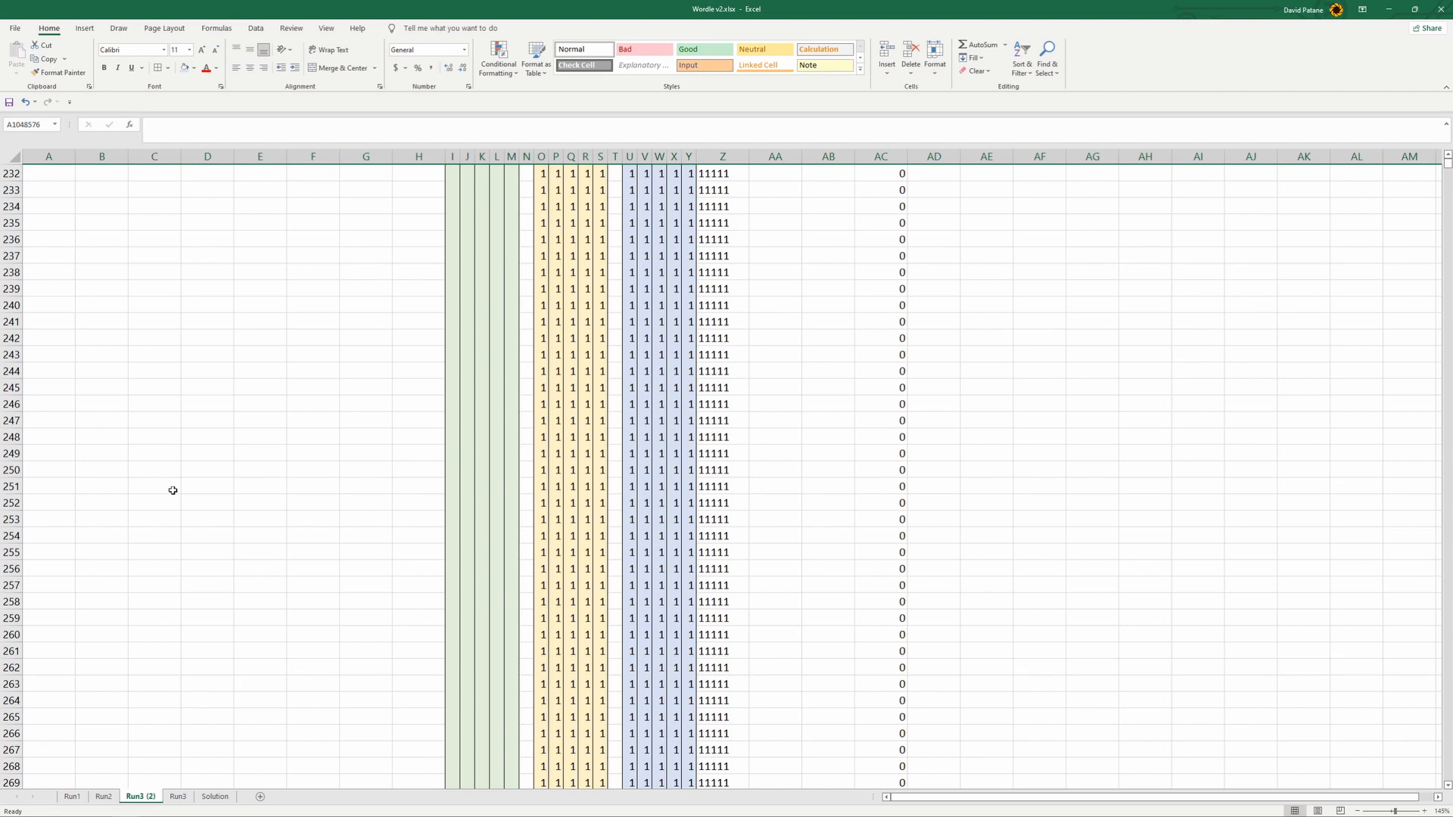
scroll(170, 504, down, 20)
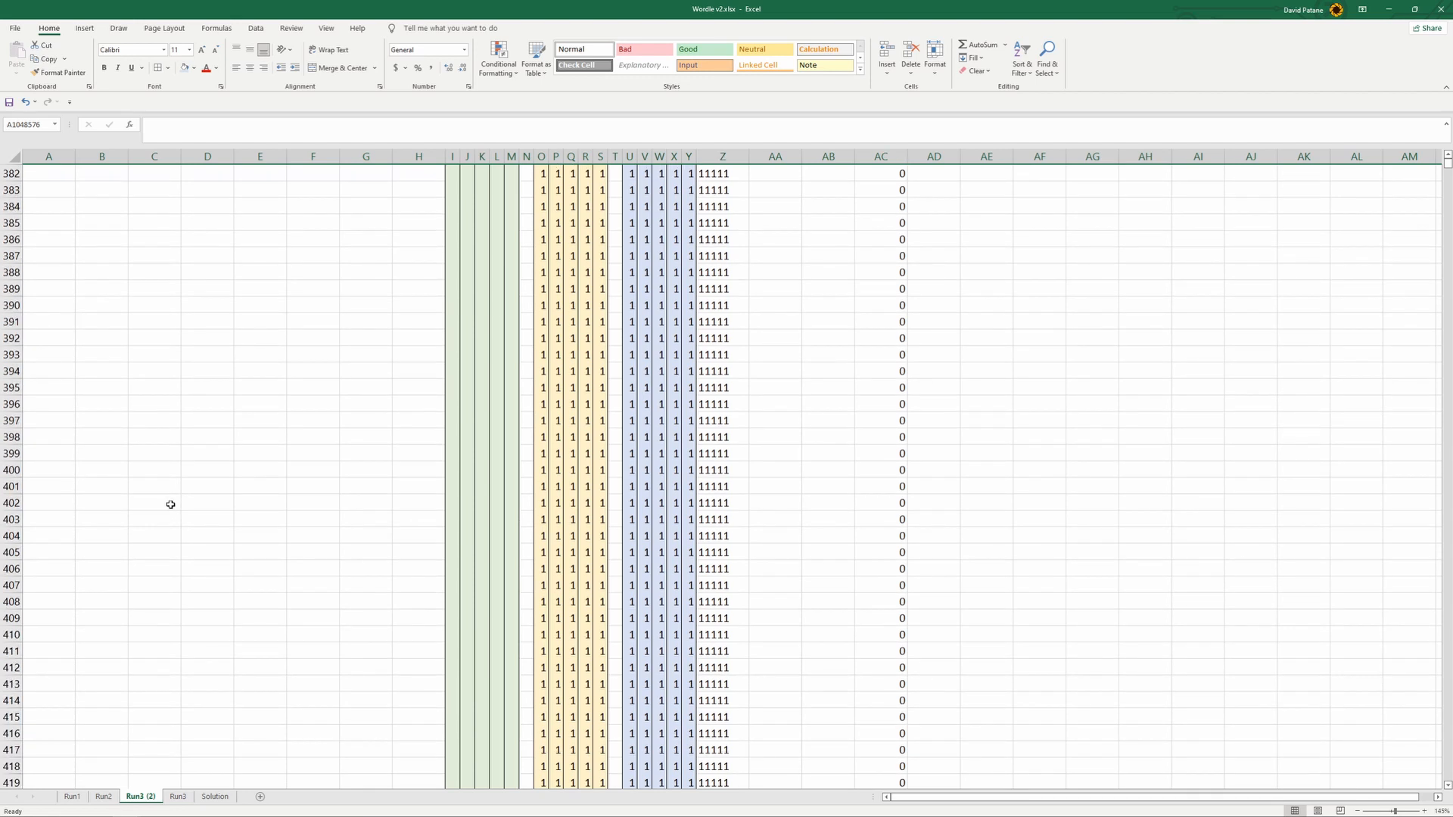
scroll(171, 505, down, 10)
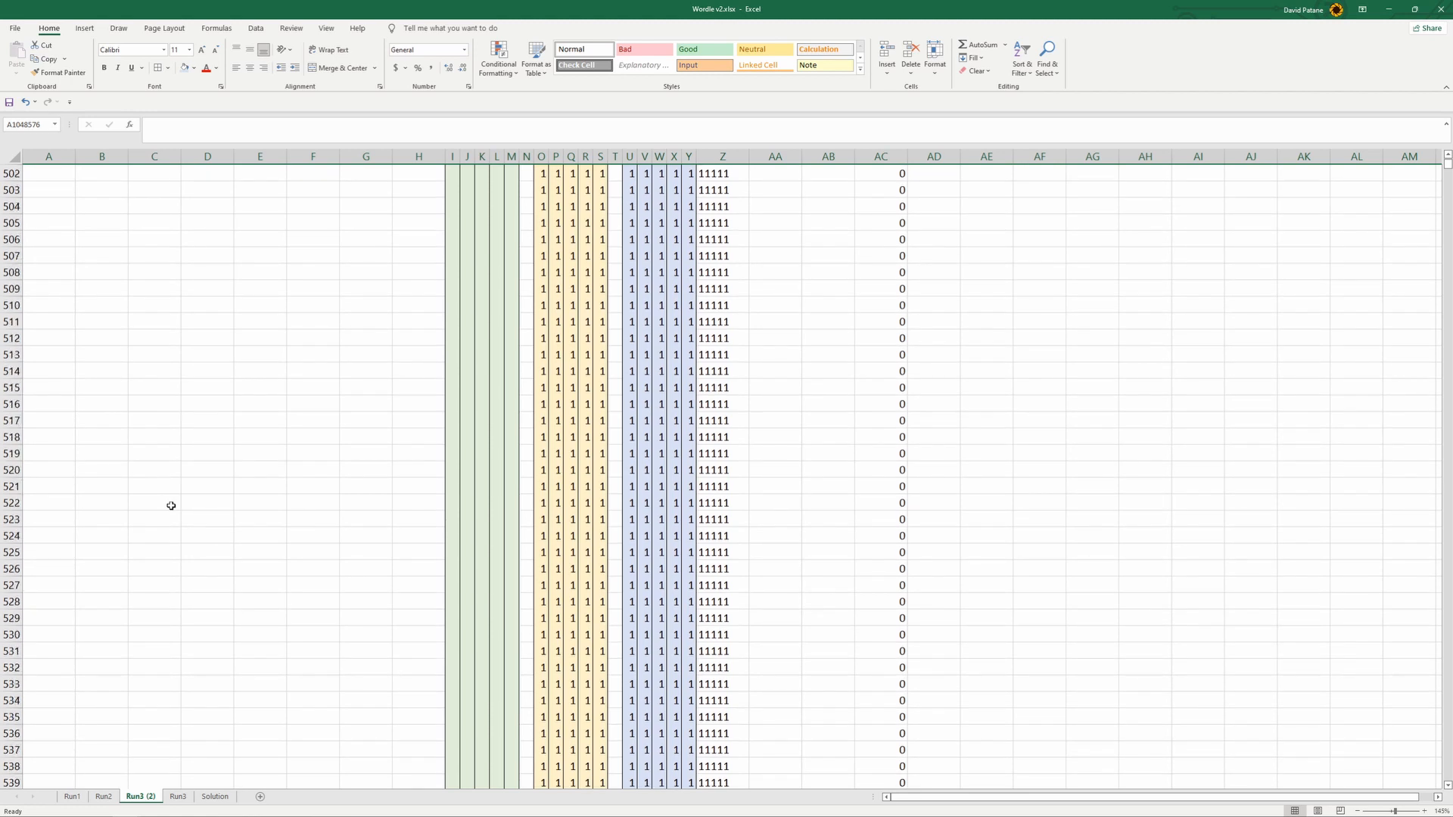
scroll(155, 492, up, 10)
scroll(141, 482, up, 1)
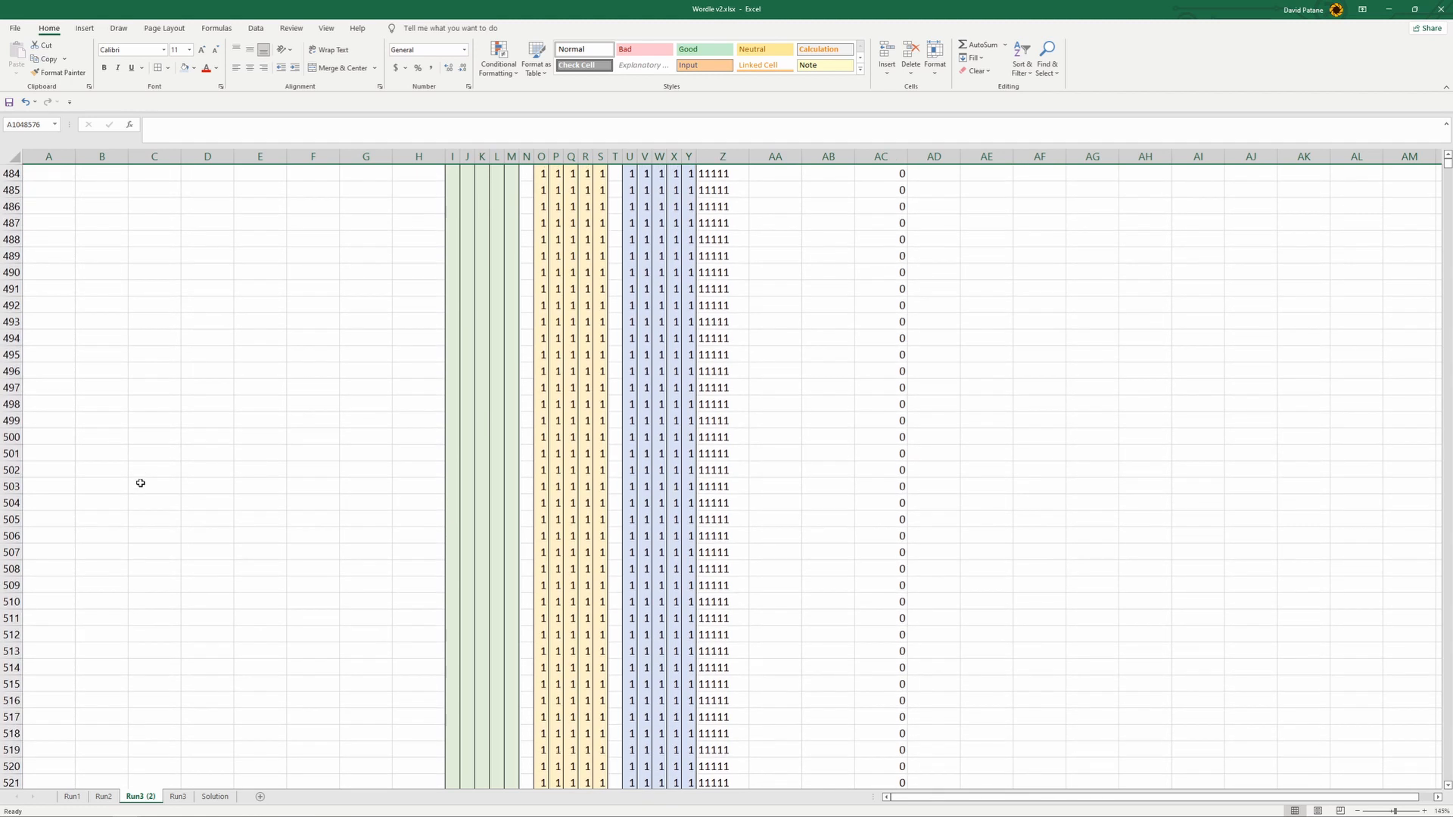
shift+click(11, 437)
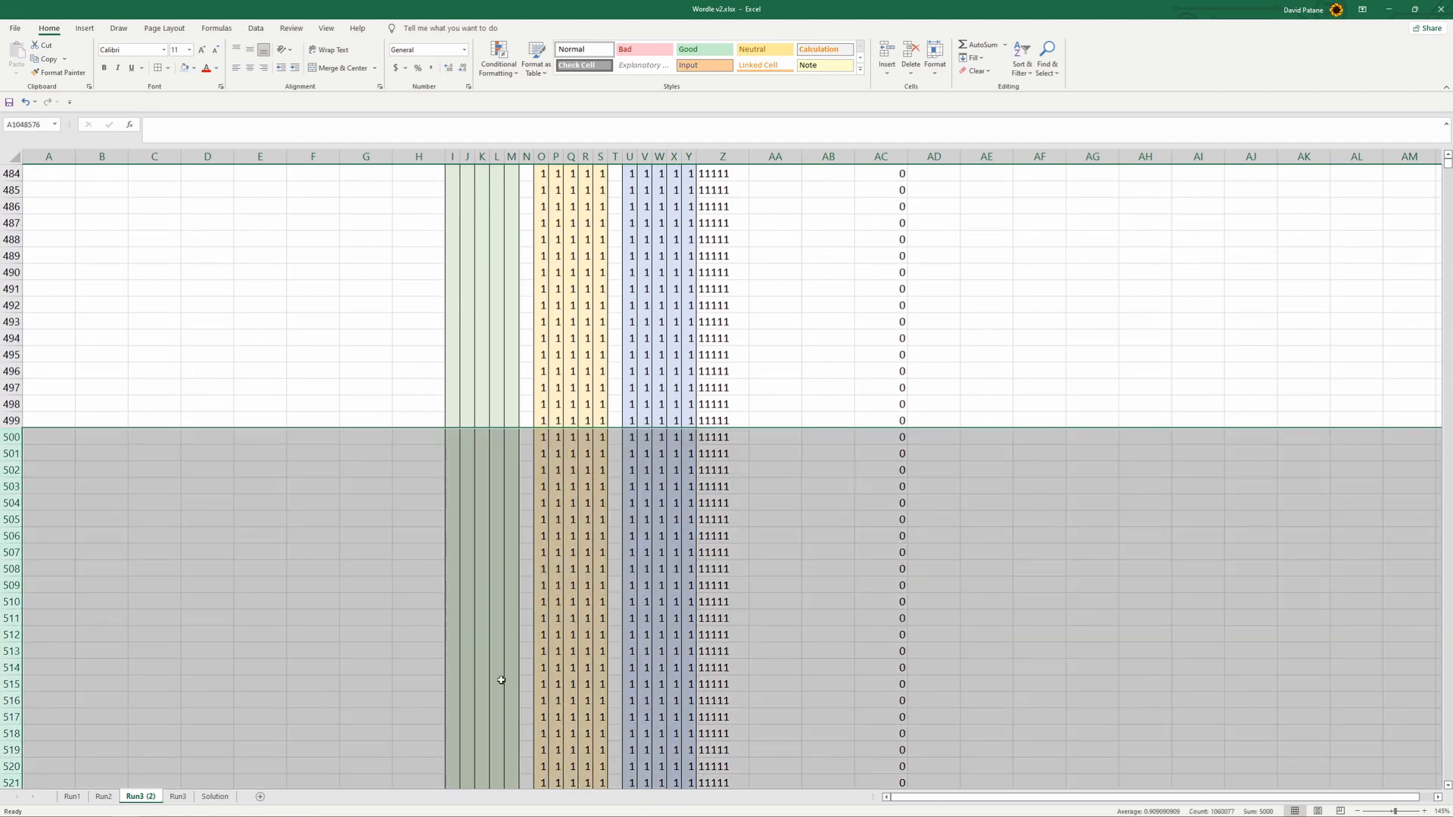
key(Delete)
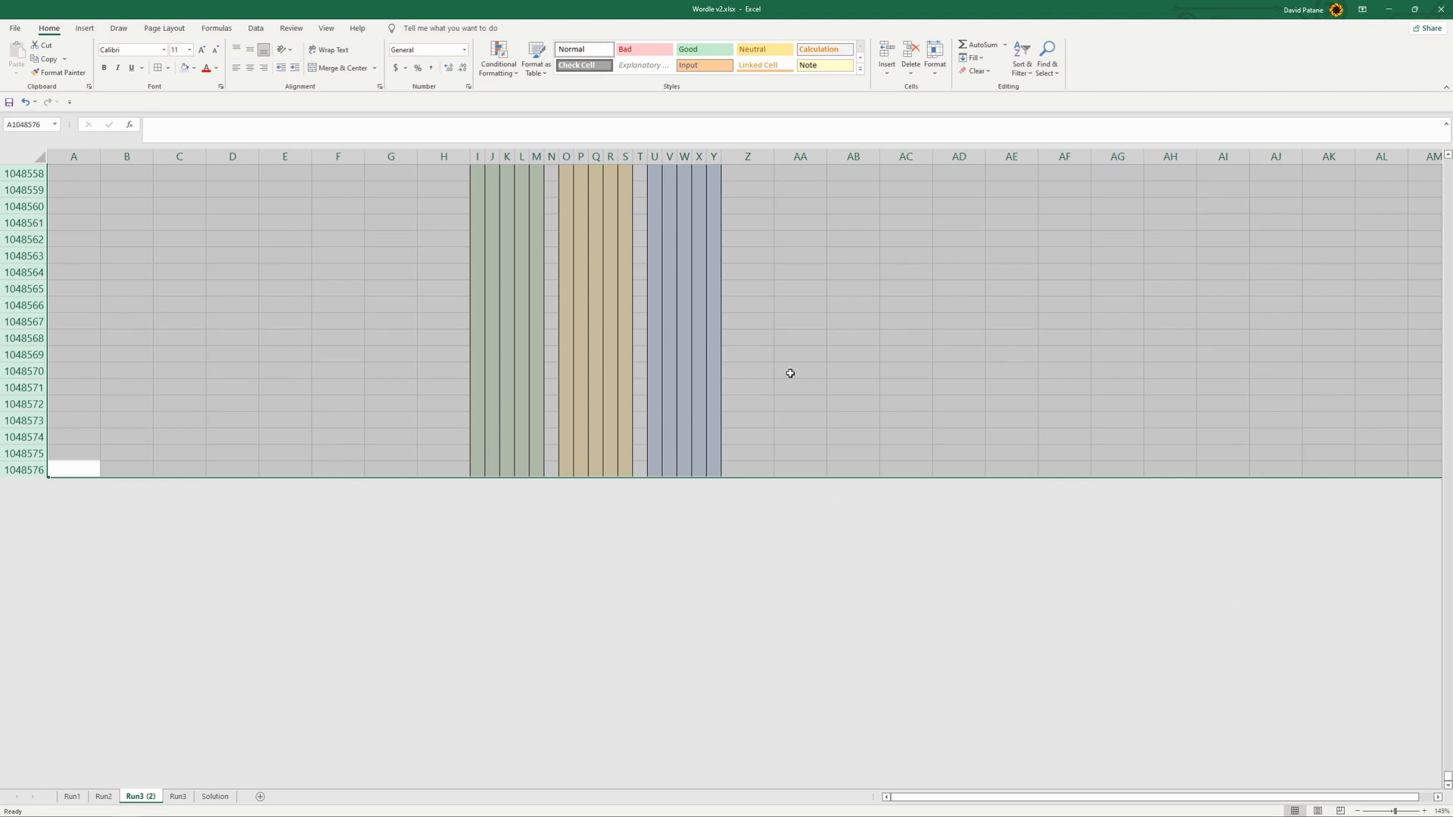
- Examine Run3 (2) from its last rows back up to row 1 for leftover content below the formulas
drag(1441, 754, 1446, 175)
scroll(237, 460, up, 2)
click(235, 459)
click(160, 456)
drag(525, 388, 572, 389)
click(734, 371)
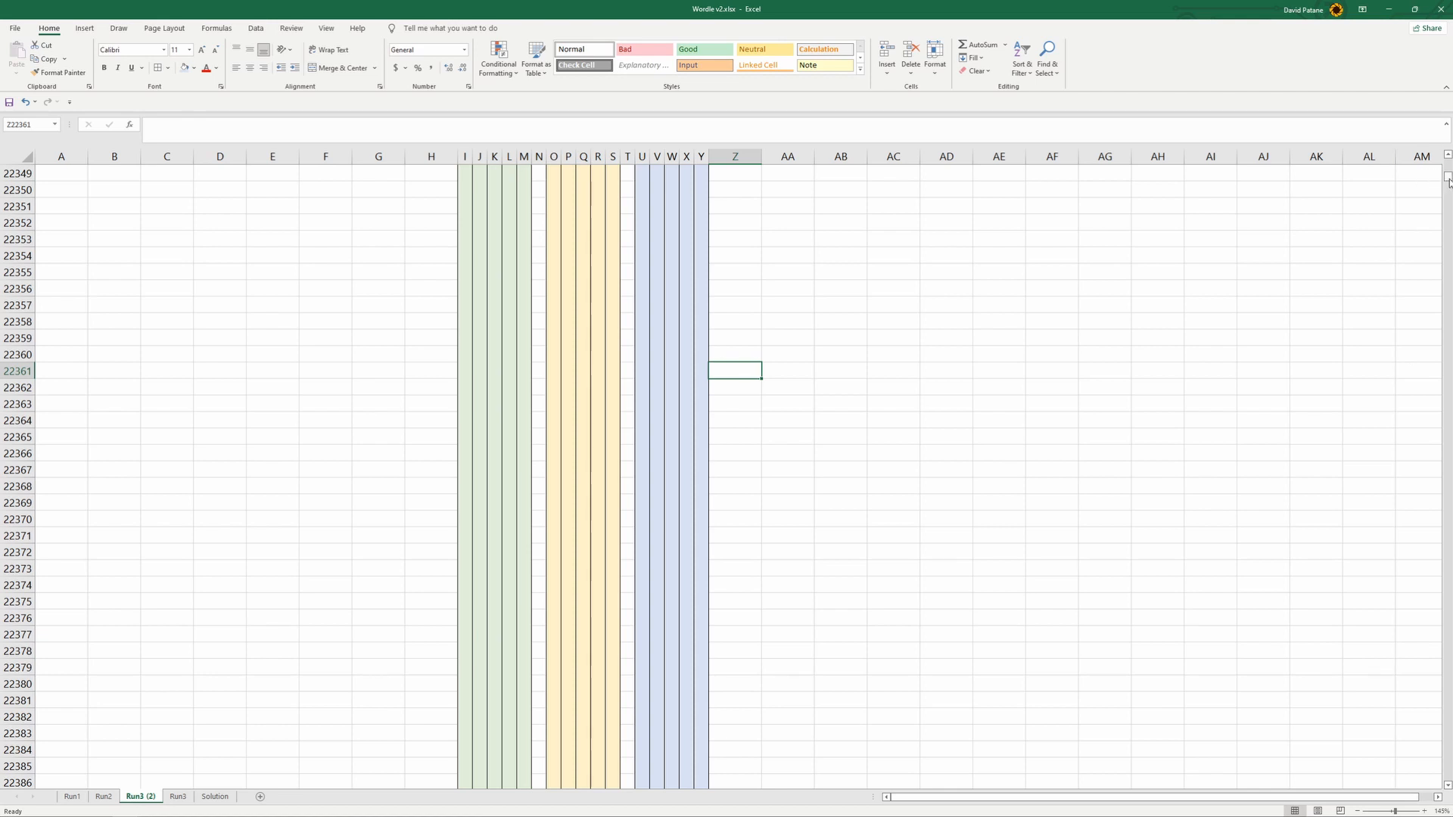
drag(1446, 178, 1447, 162)
scroll(474, 441, down, 5)
scroll(474, 442, up, 5)
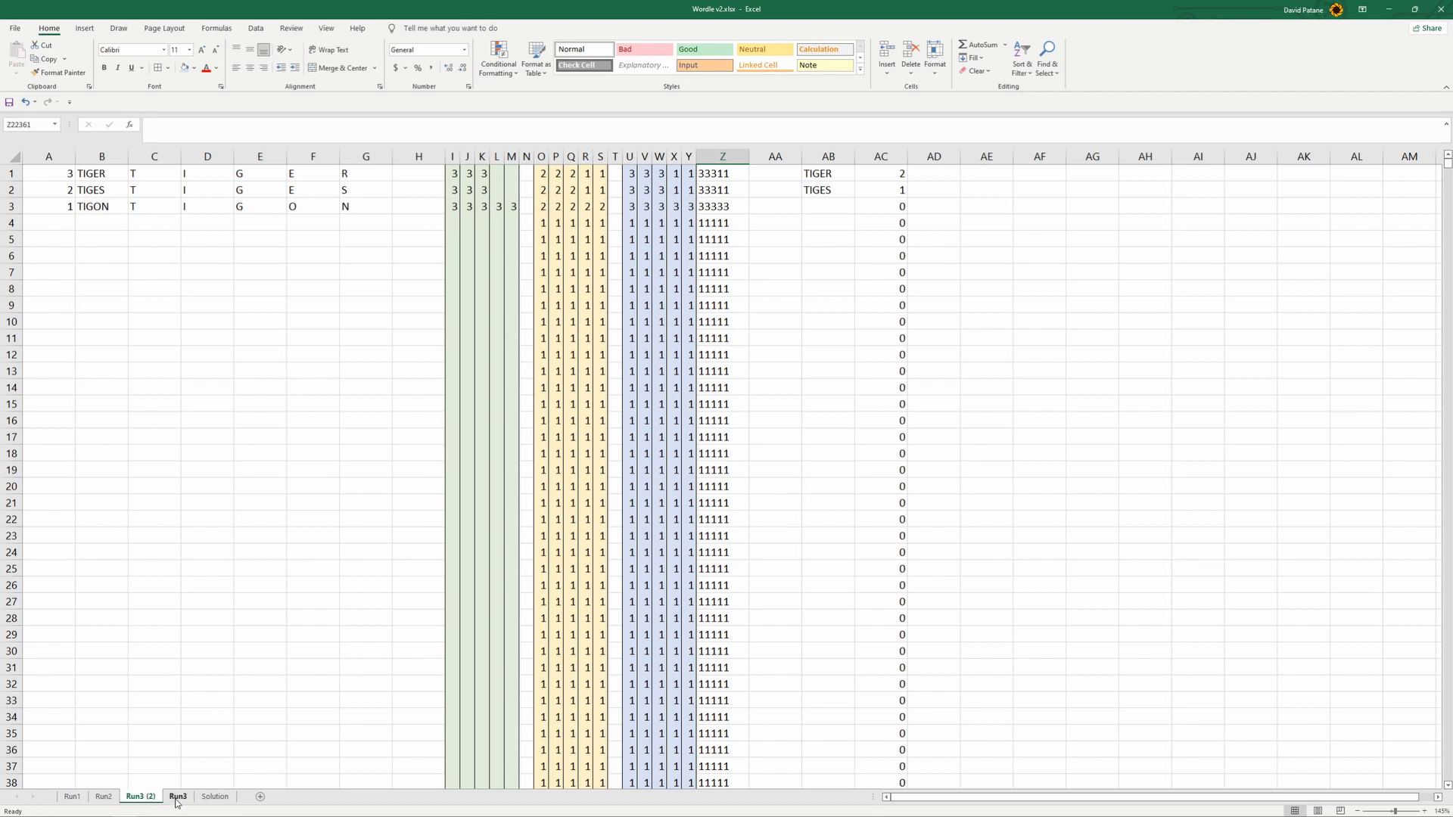
- Rename the Run3 (2) sheet as Run4 and move it to directly after Run3
right_click(143, 798)
click(135, 799)
double_click(144, 799)
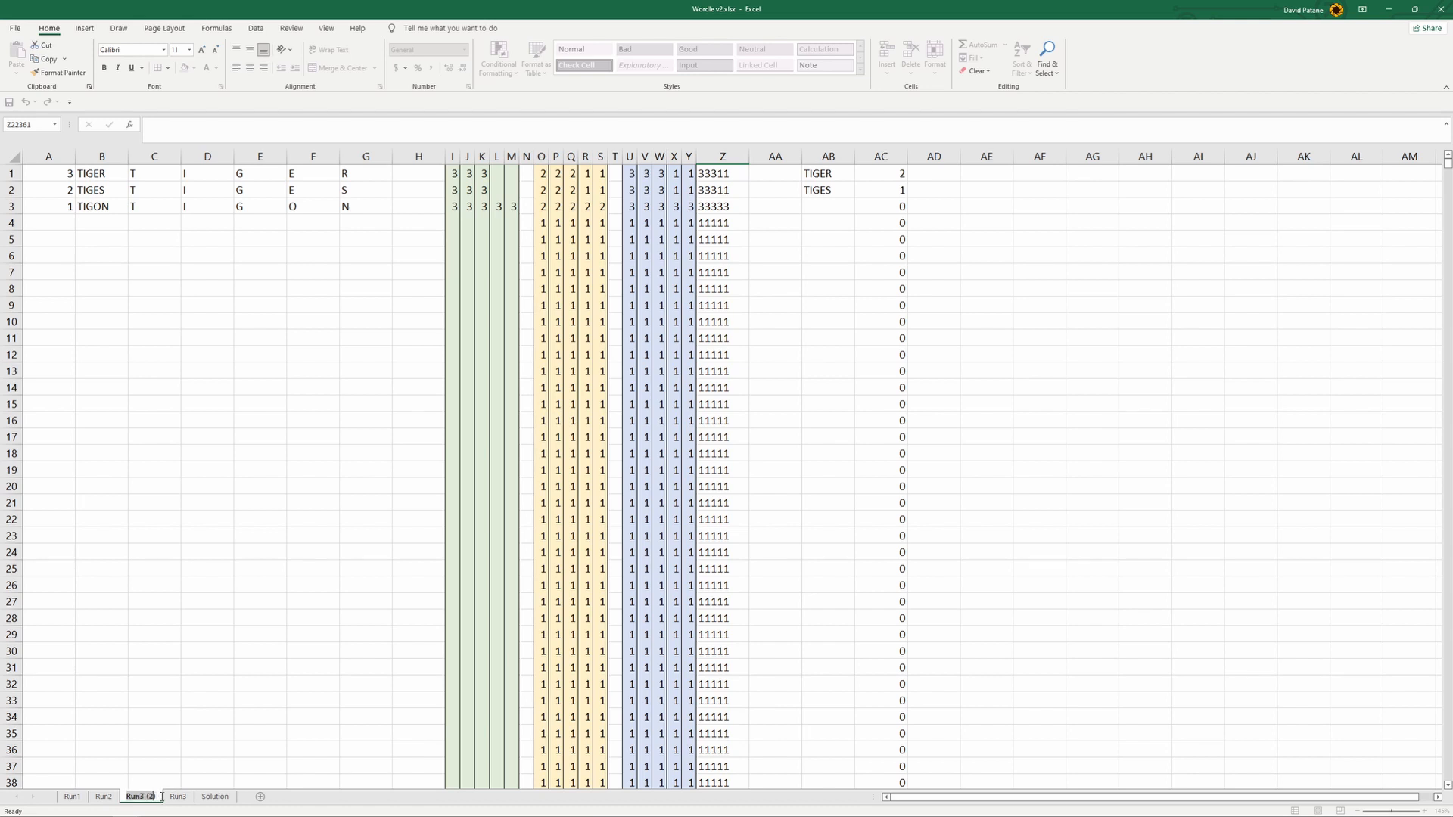
click(156, 797)
key(BackSpace)
key(BackSpace)
key(BackSpace)
text(4)
click(157, 797)
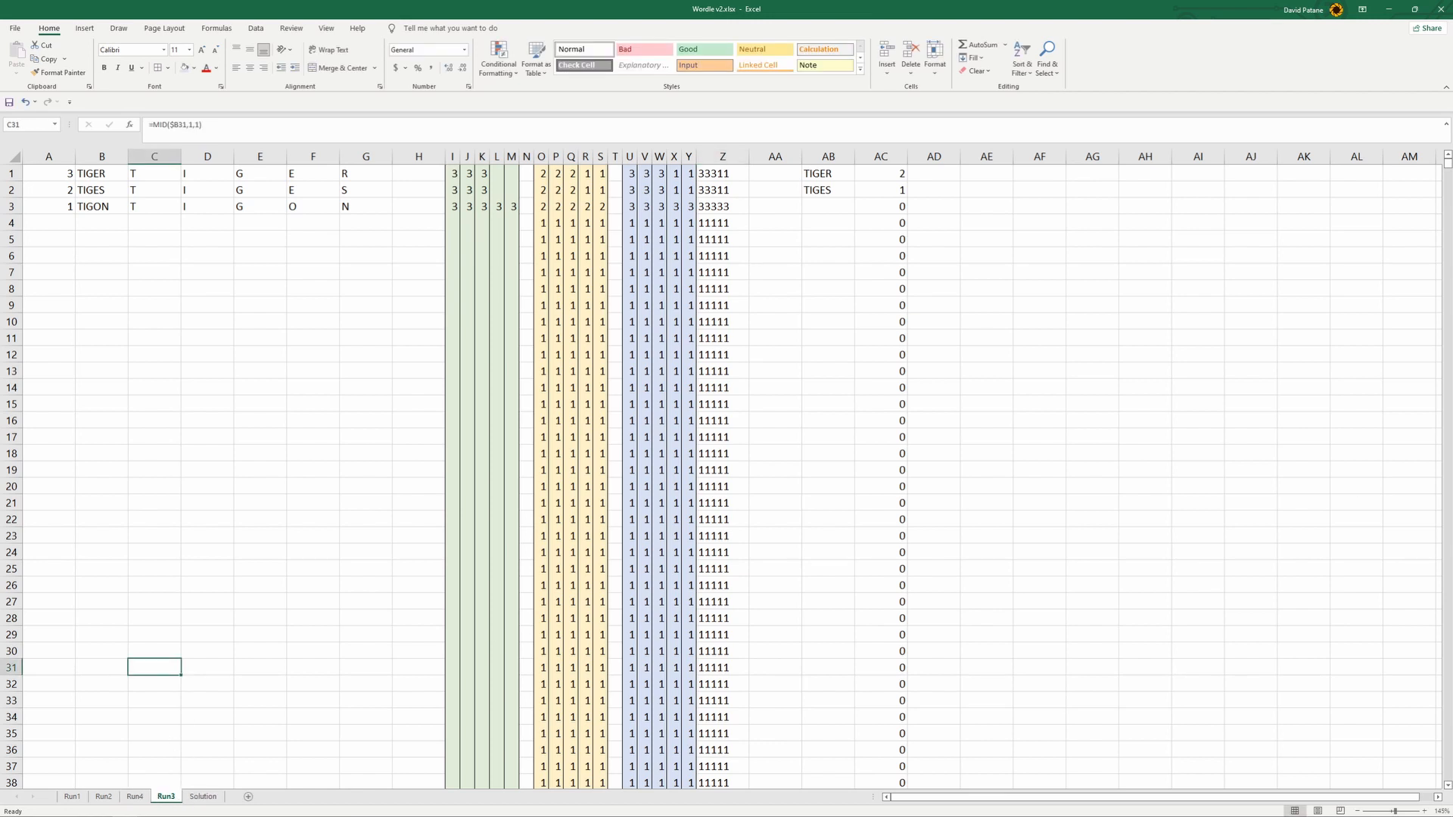
click(135, 797)
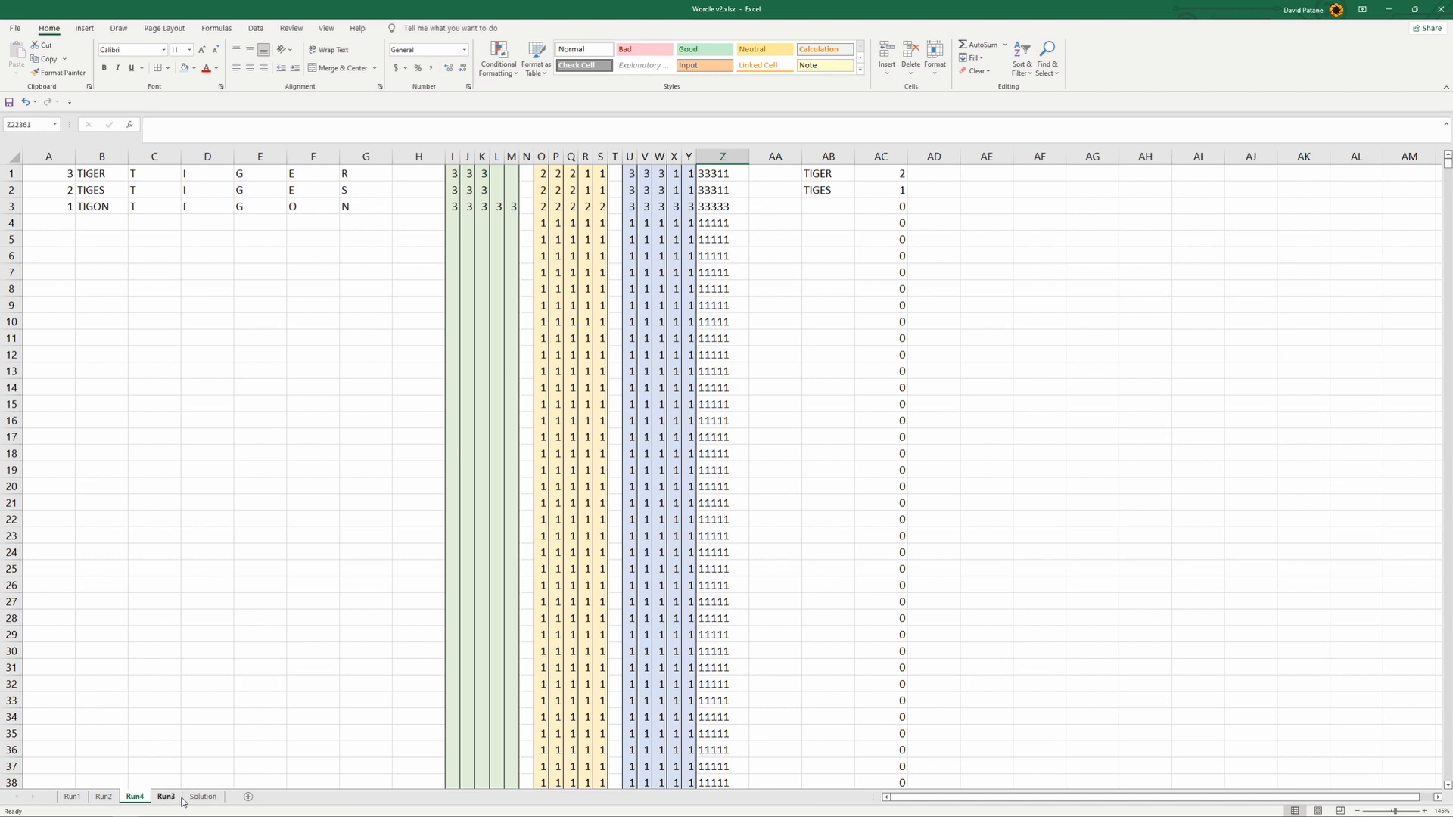
drag(135, 796, 169, 802)
- Check Run3's first rows, and on Run4 change the A1 formula to =MAX('Run3'!AC:AC)
click(137, 796)
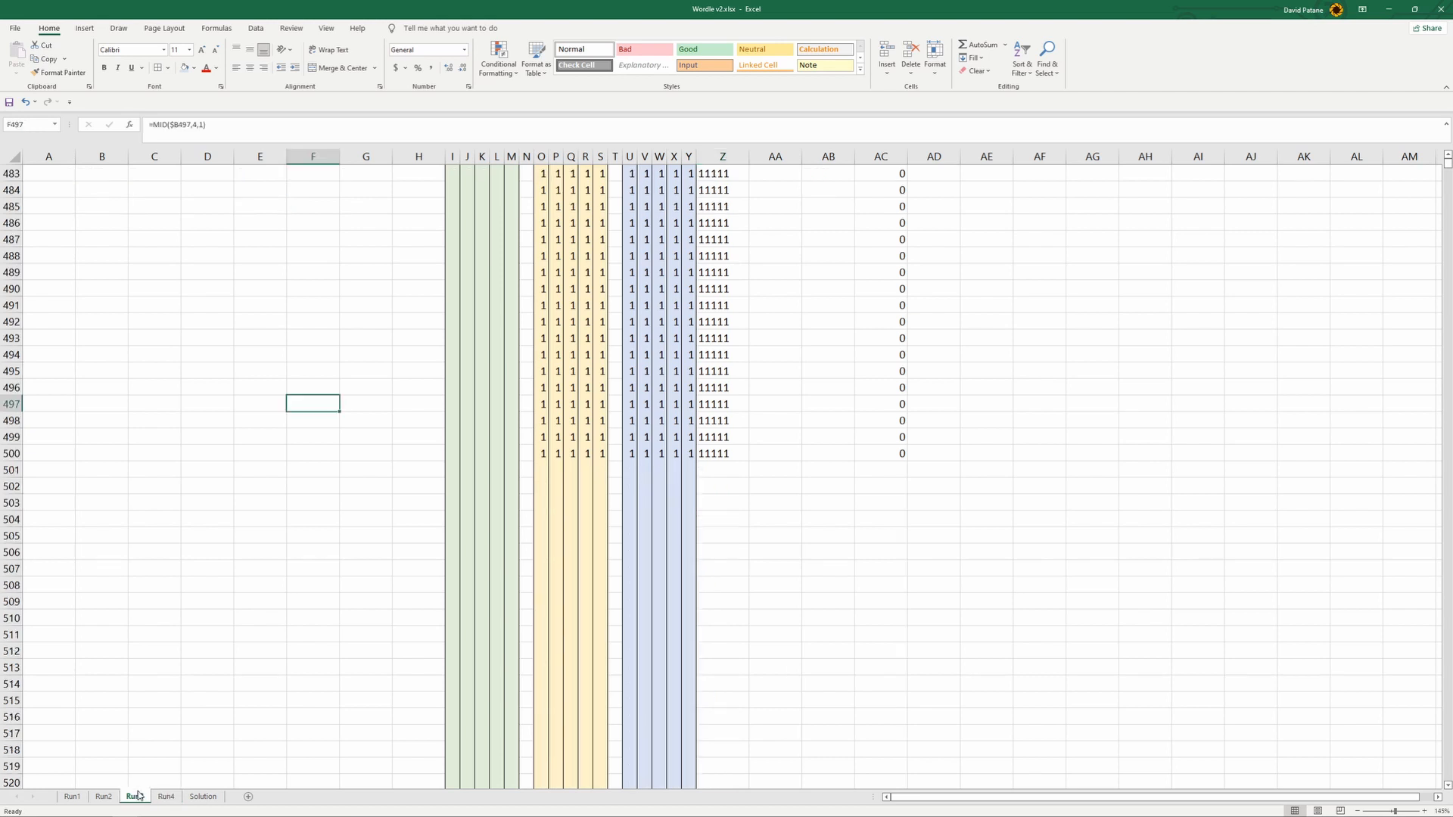
scroll(328, 638, up, 10)
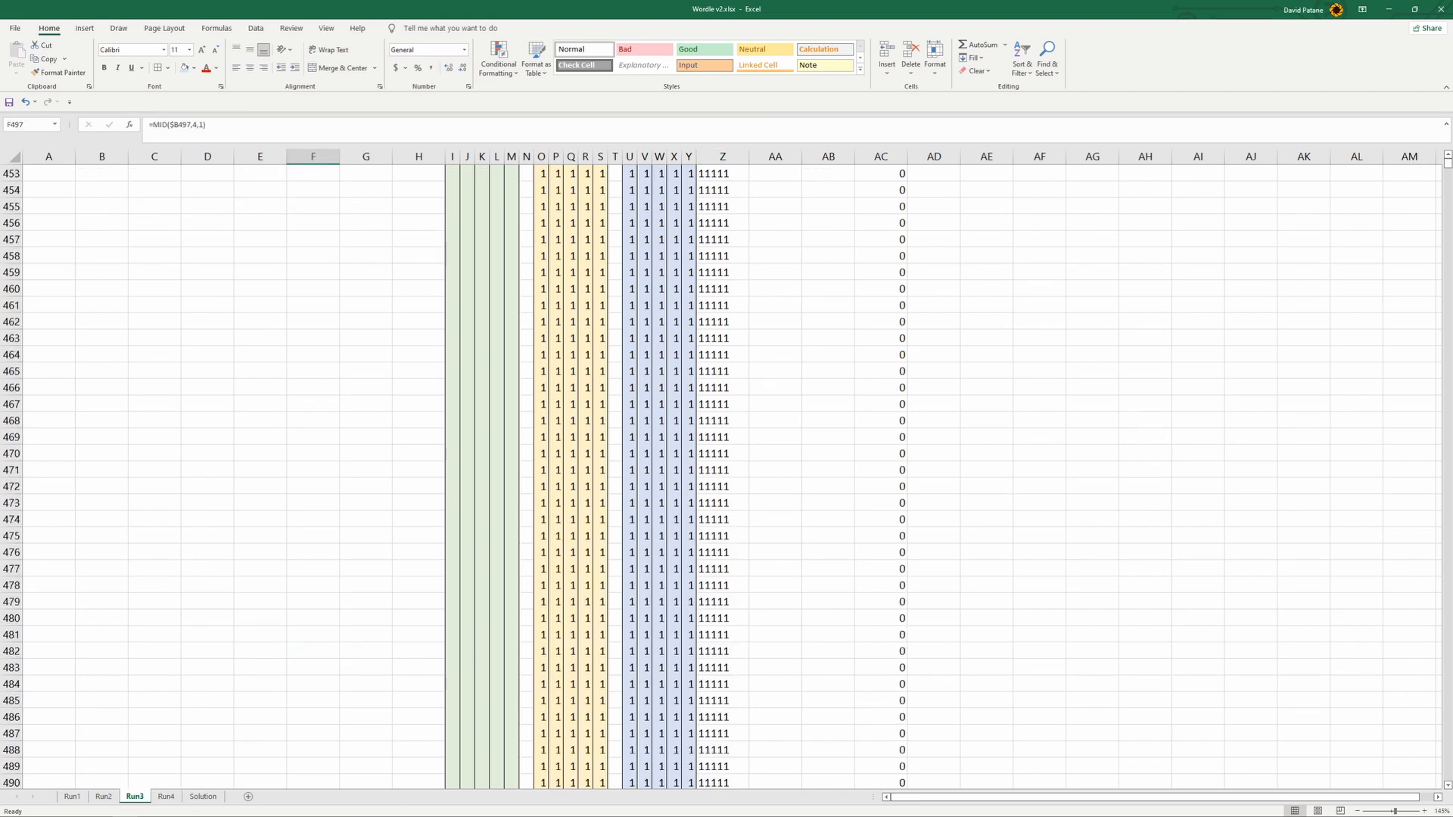
scroll(1286, 280, up, 7)
scroll(1446, 168, up, 6)
drag(1446, 168, 1447, 155)
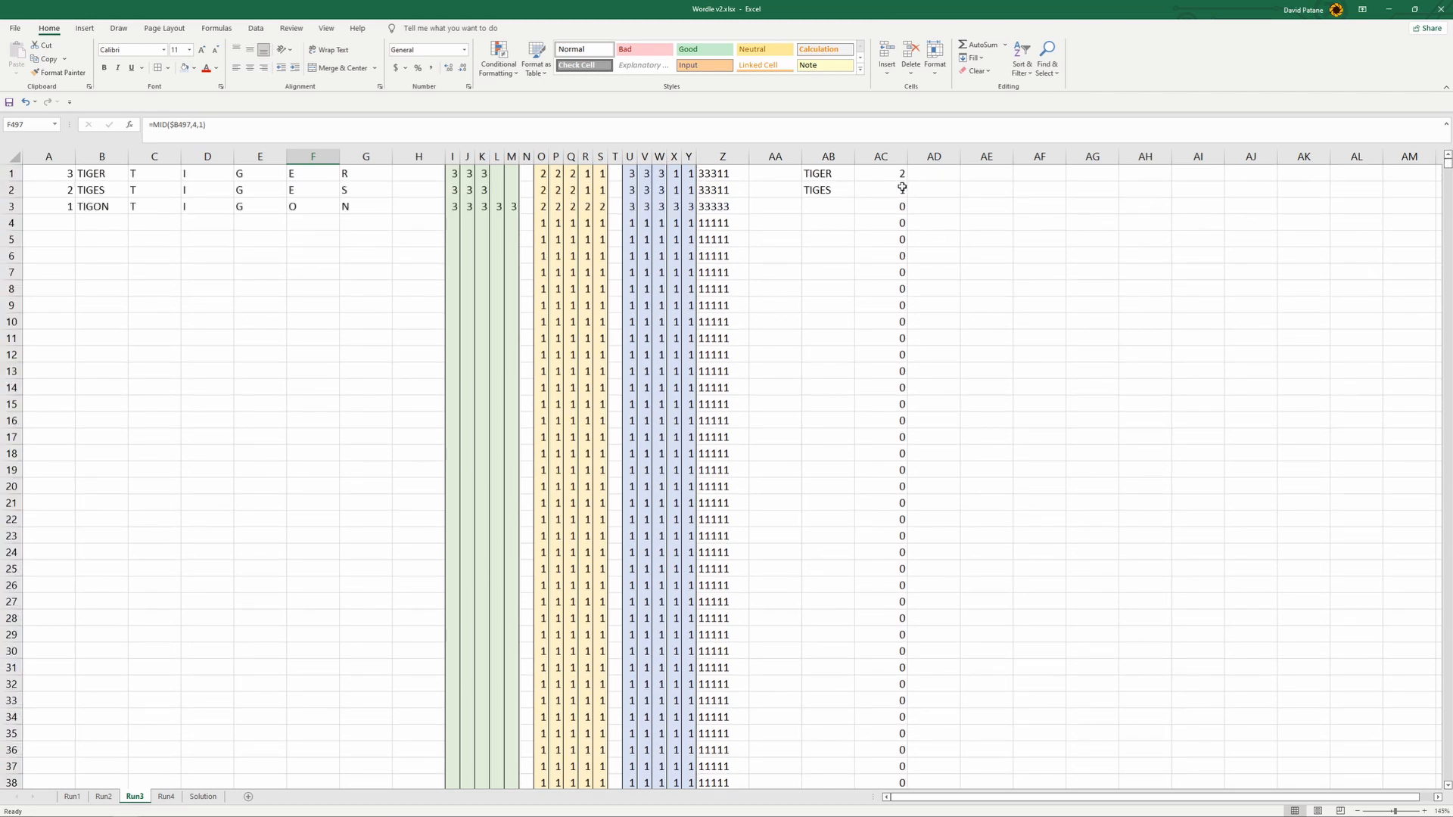
click(166, 796)
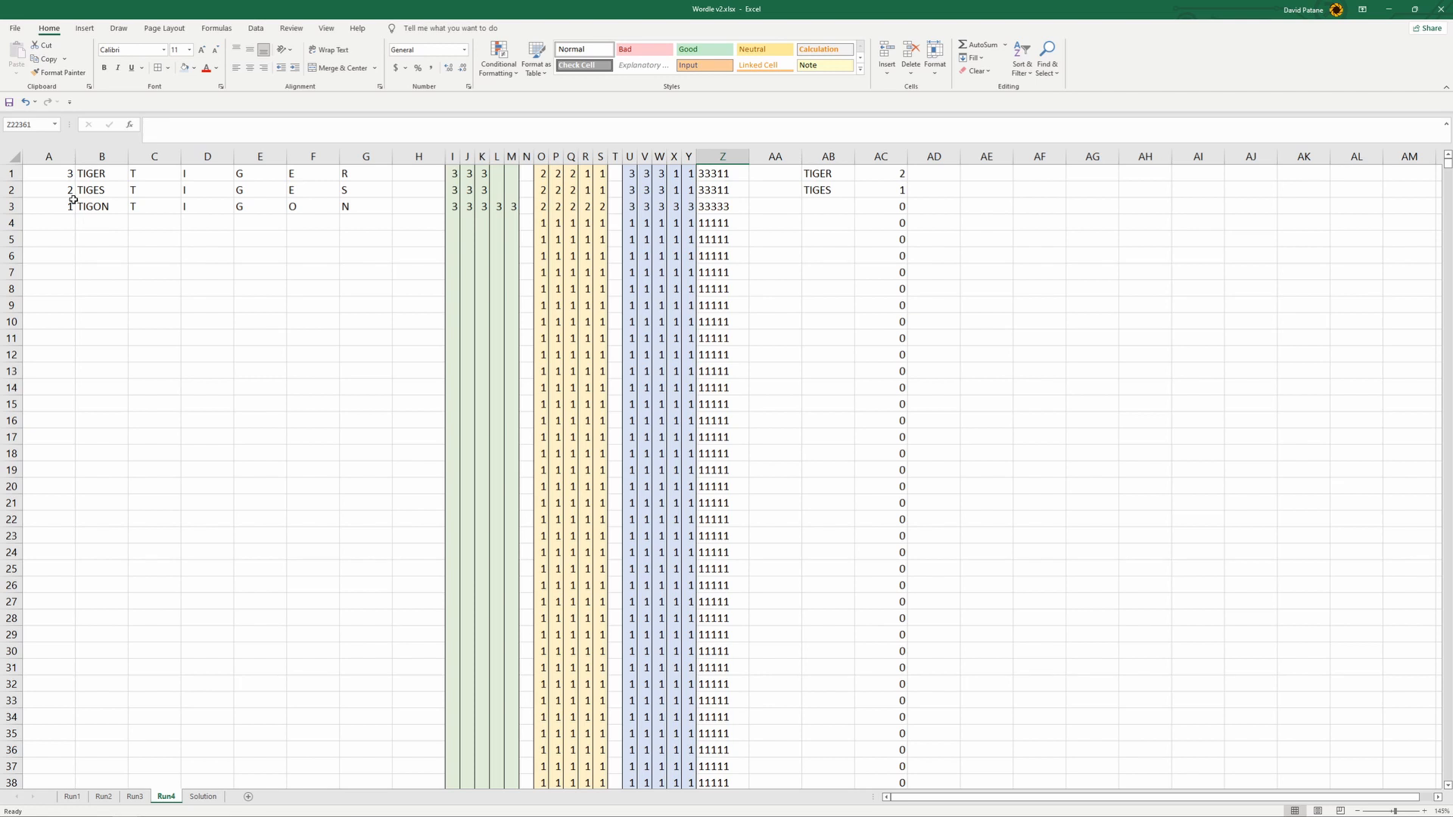
click(59, 174)
drag(189, 126, 195, 124)
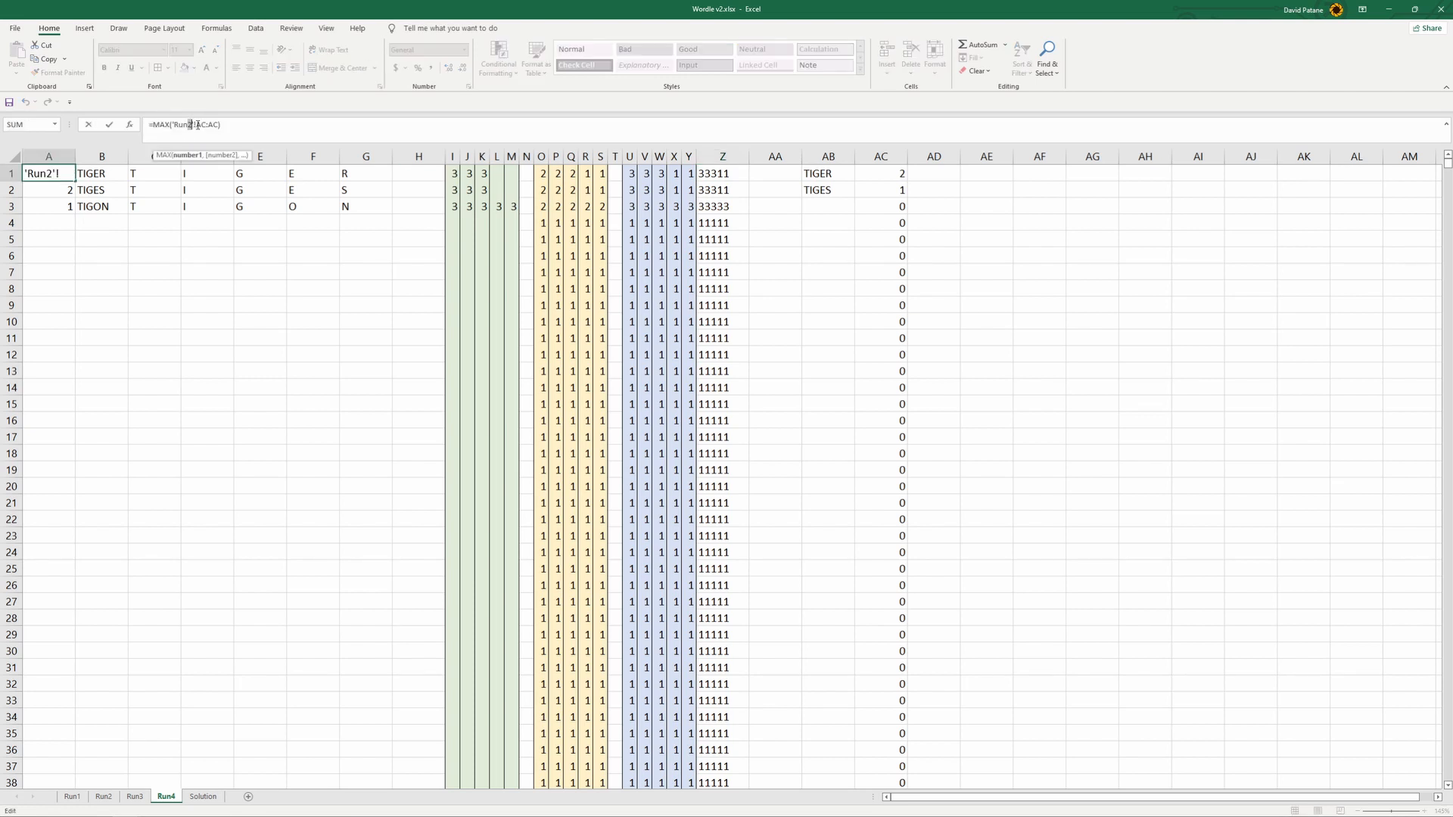
text(3)
key(Return)
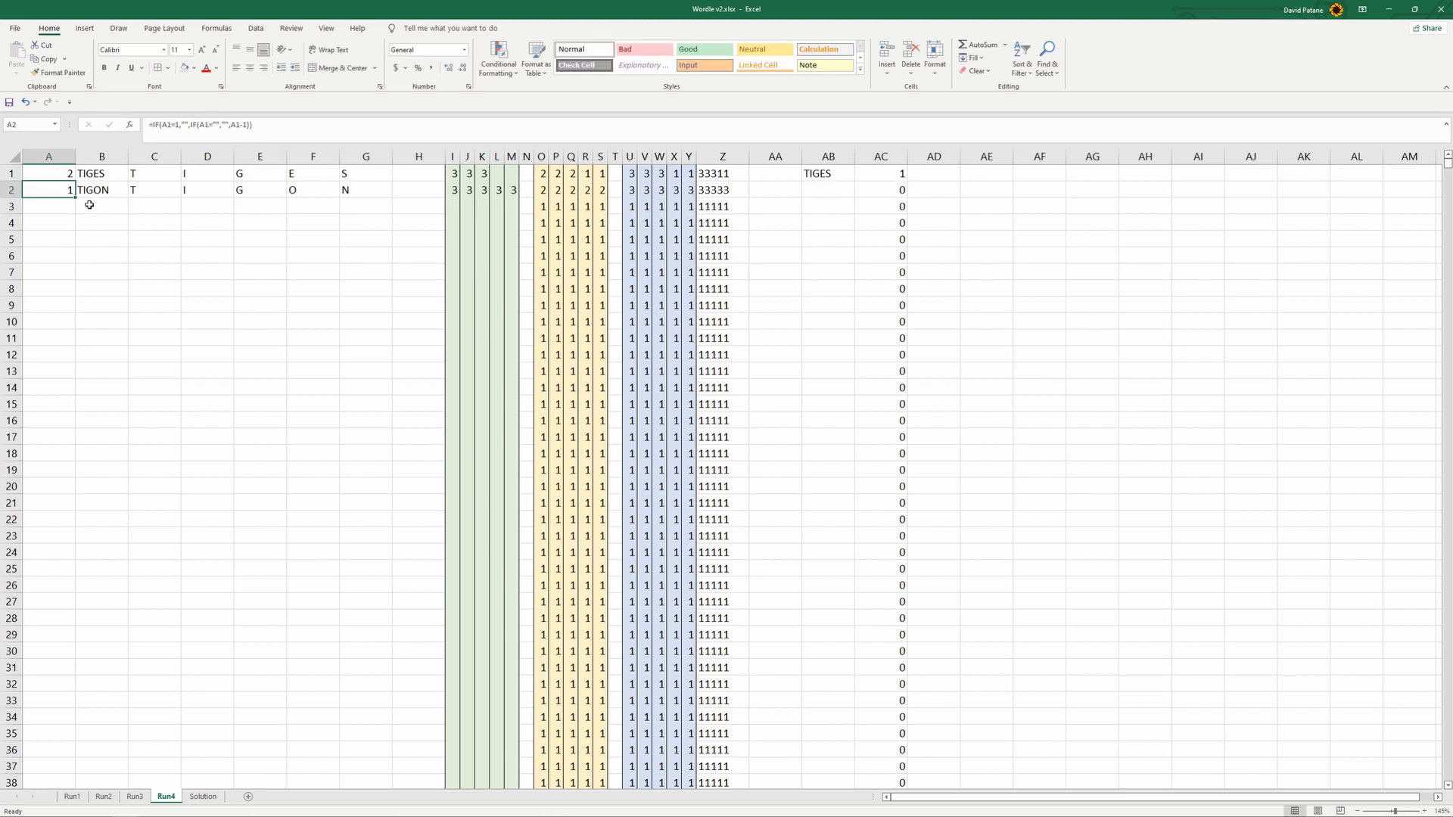
- Change both sheet references in Run4's B1 formula, in INDEX and in MATCH, to Run3
click(93, 174)
drag(232, 124, 314, 124)
text(3)
text(3)
key(Return)
- Try to fill the formulas in A1:B1 of Run4 down columns A and B
drag(49, 175, 125, 328)
scroll(204, 464, up, 3)
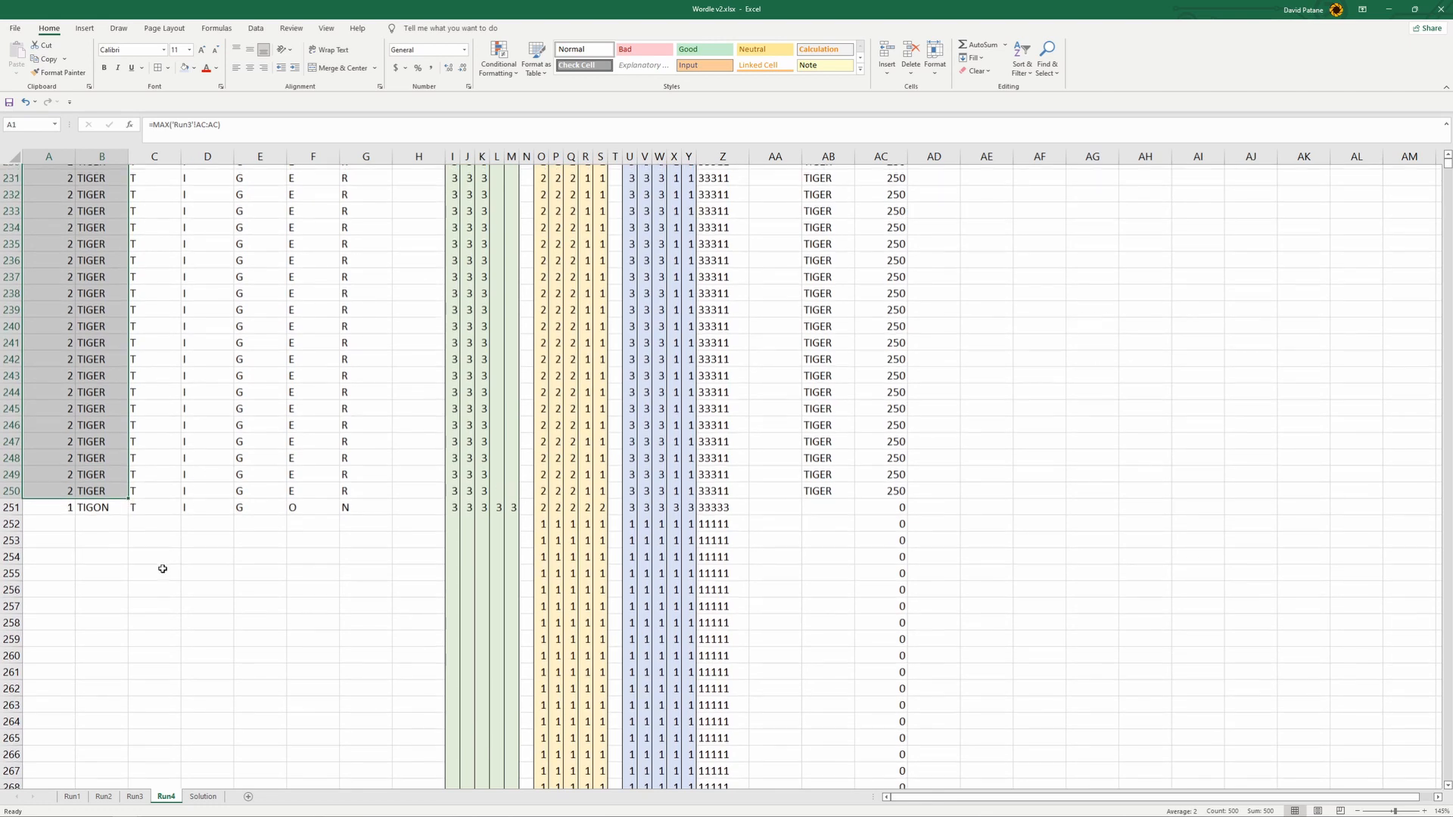
scroll(163, 568, up, 20)
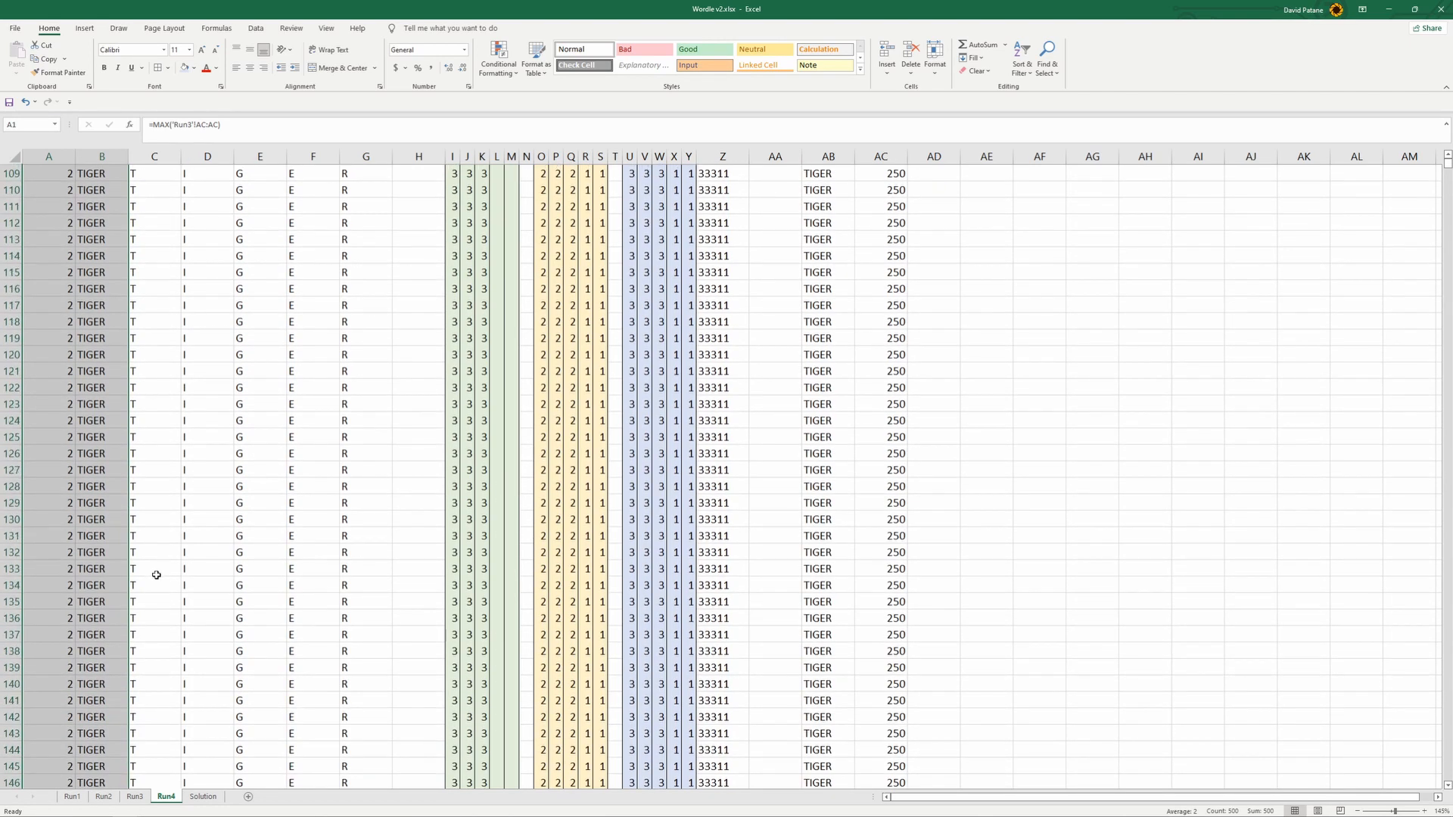
click(56, 190)
scroll(68, 265, up, 20)
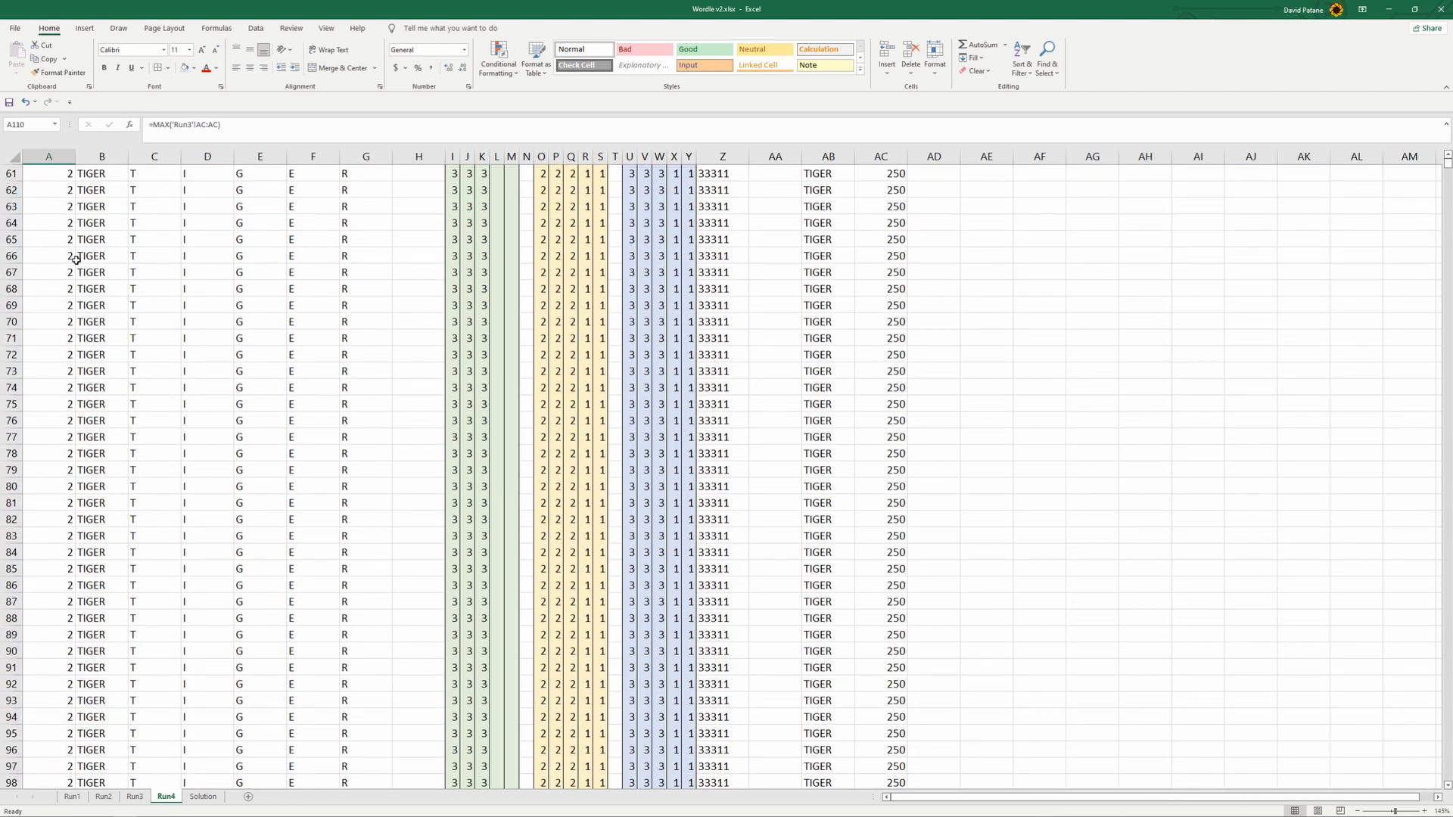
scroll(72, 272, up, 8)
key(ctrl+z)
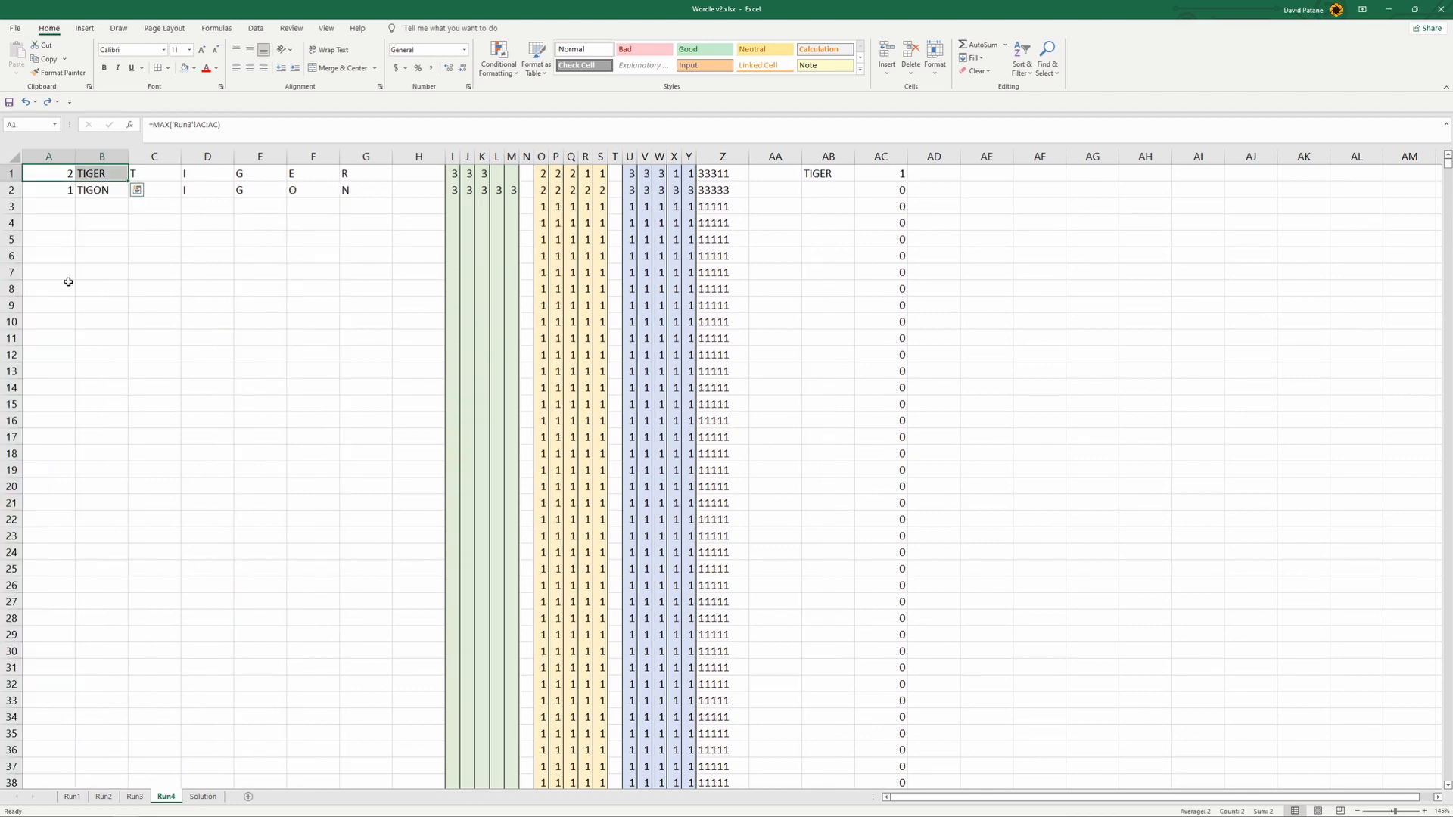
click(59, 205)
- Fill the formulas in A2:B2 of Run4 down columns A and B to row 250
click(50, 188)
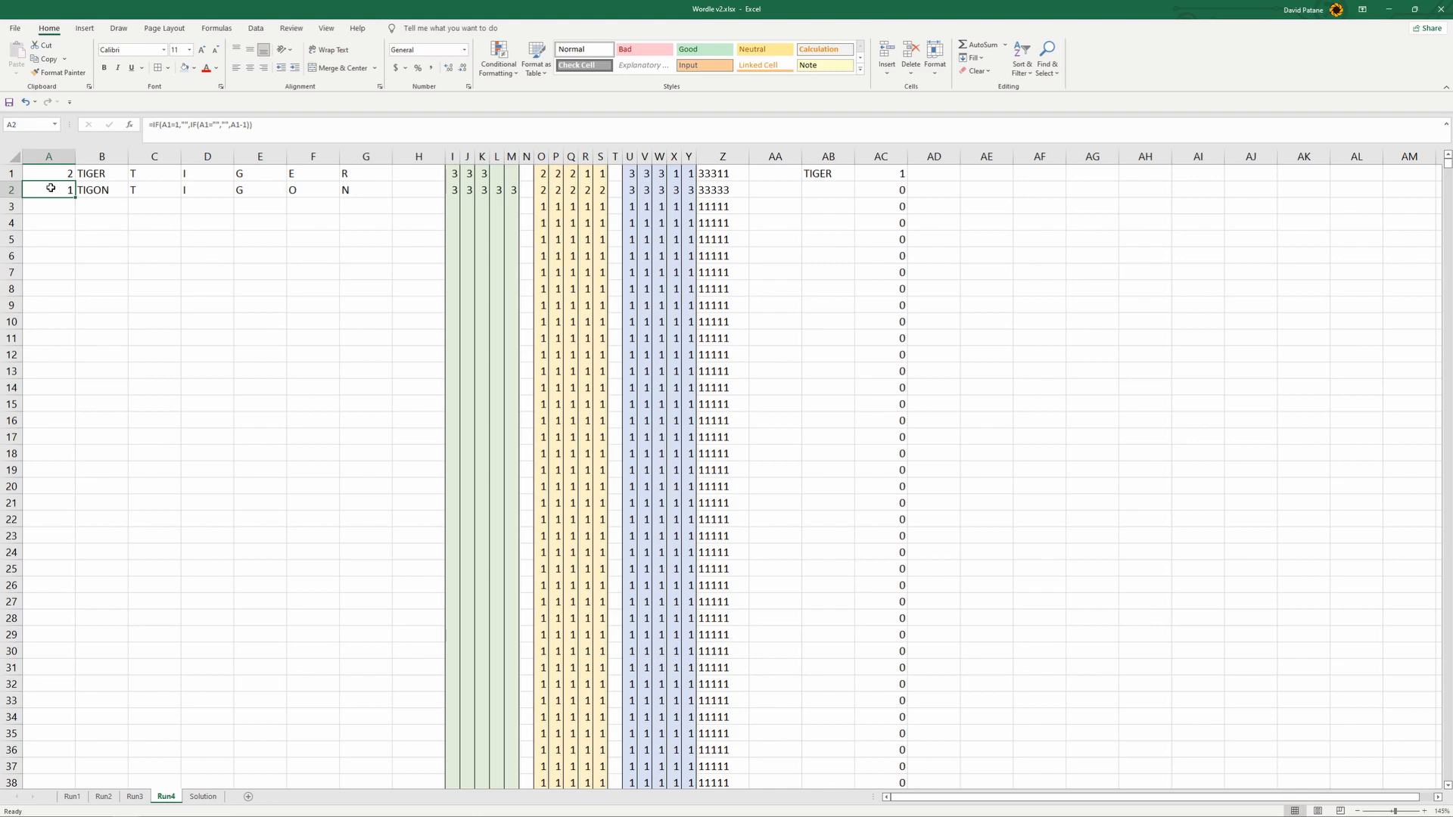
mouse_move(66, 190)
mouse_down()
mouse_move(101, 190)
mouse_move(141, 808)
mouse_move(132, 153)
mouse_move(126, 544)
mouse_up()
scroll(288, 609, up, 20)
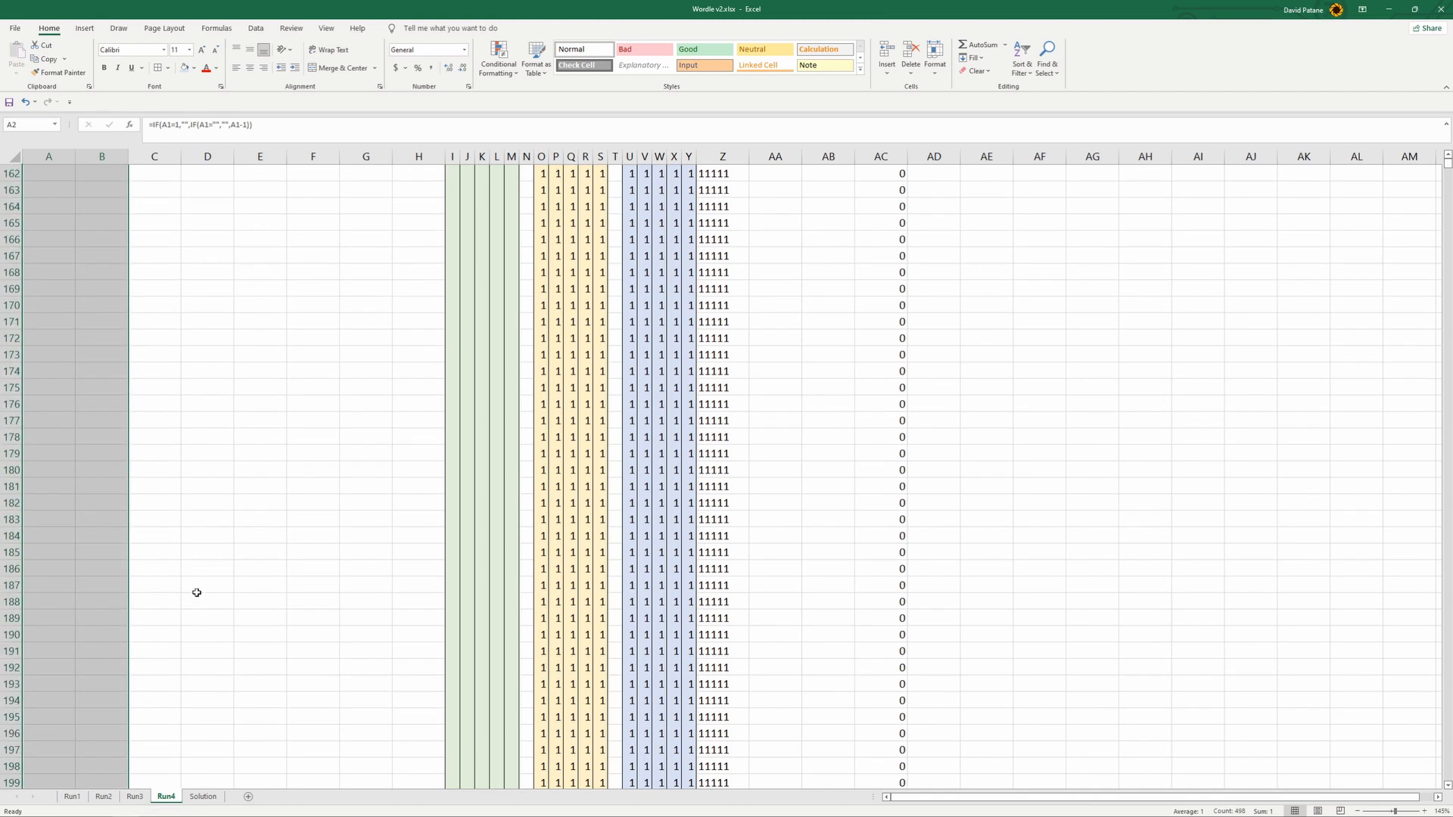
scroll(181, 583, up, 20)
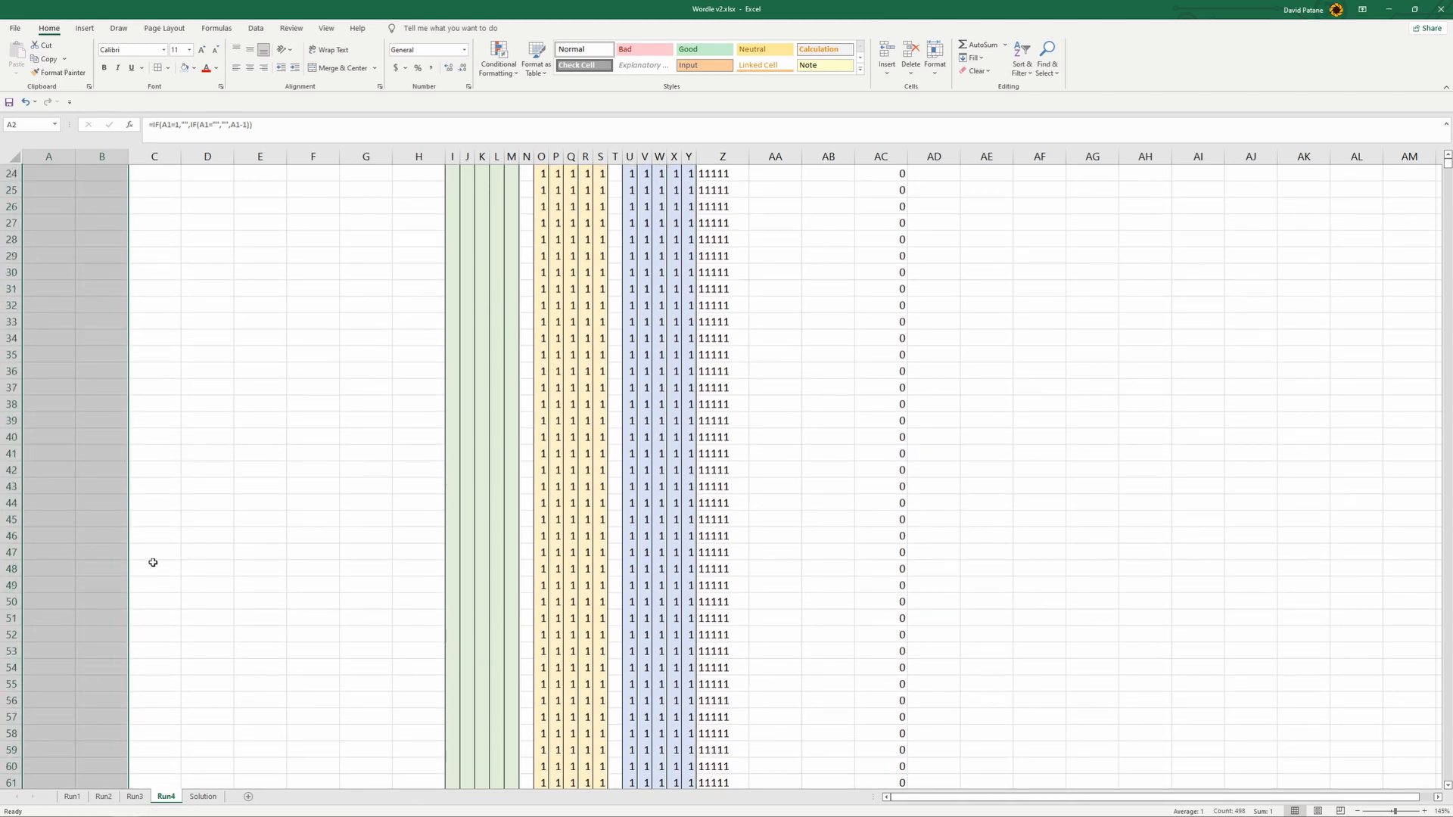
click(168, 402)
drag(56, 187, 92, 187)
click(106, 224)
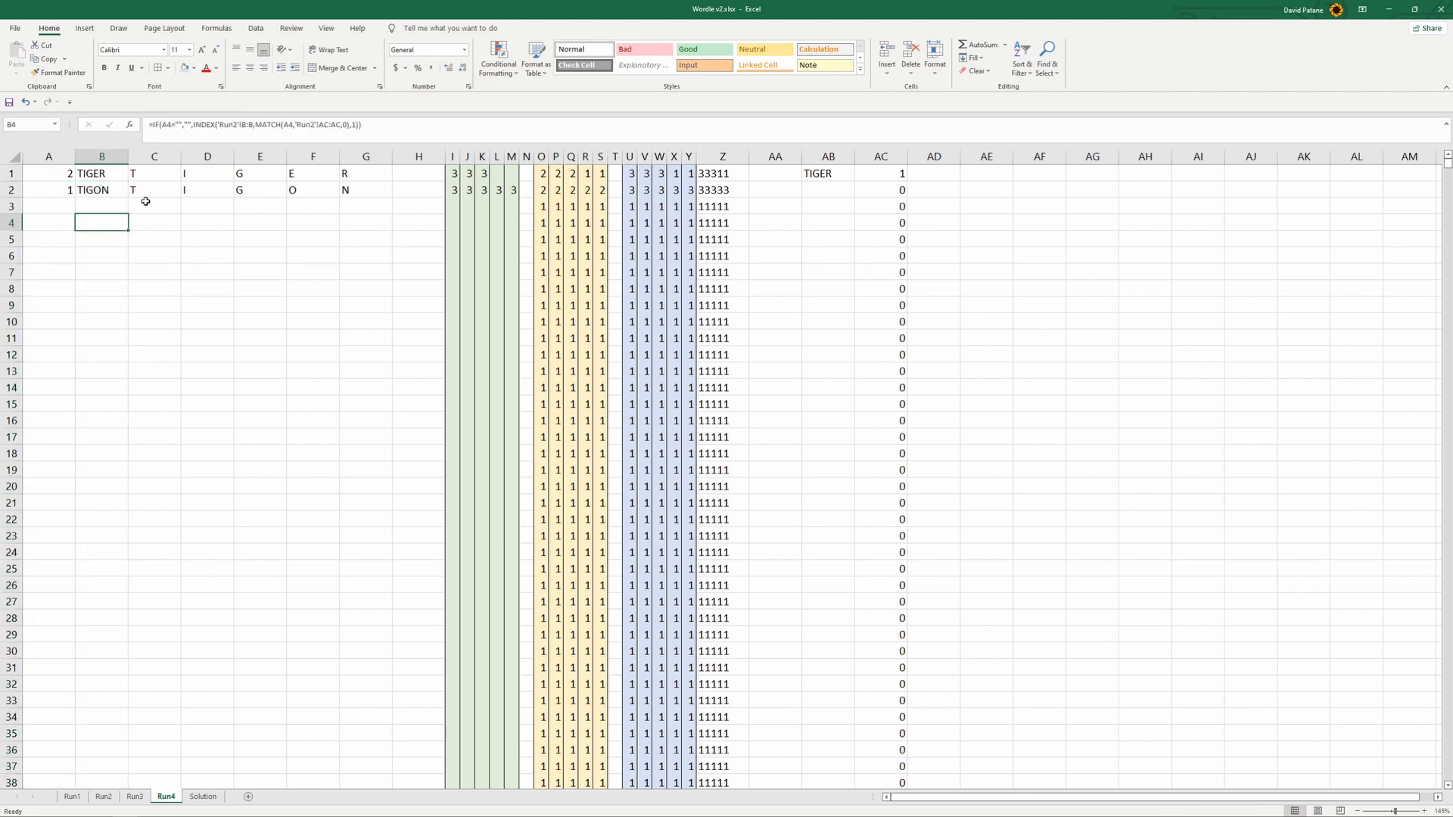
- Examine row 2 of Run4 from column C to AB, including the MID formulas in C2 to G2
drag(144, 193, 844, 191)
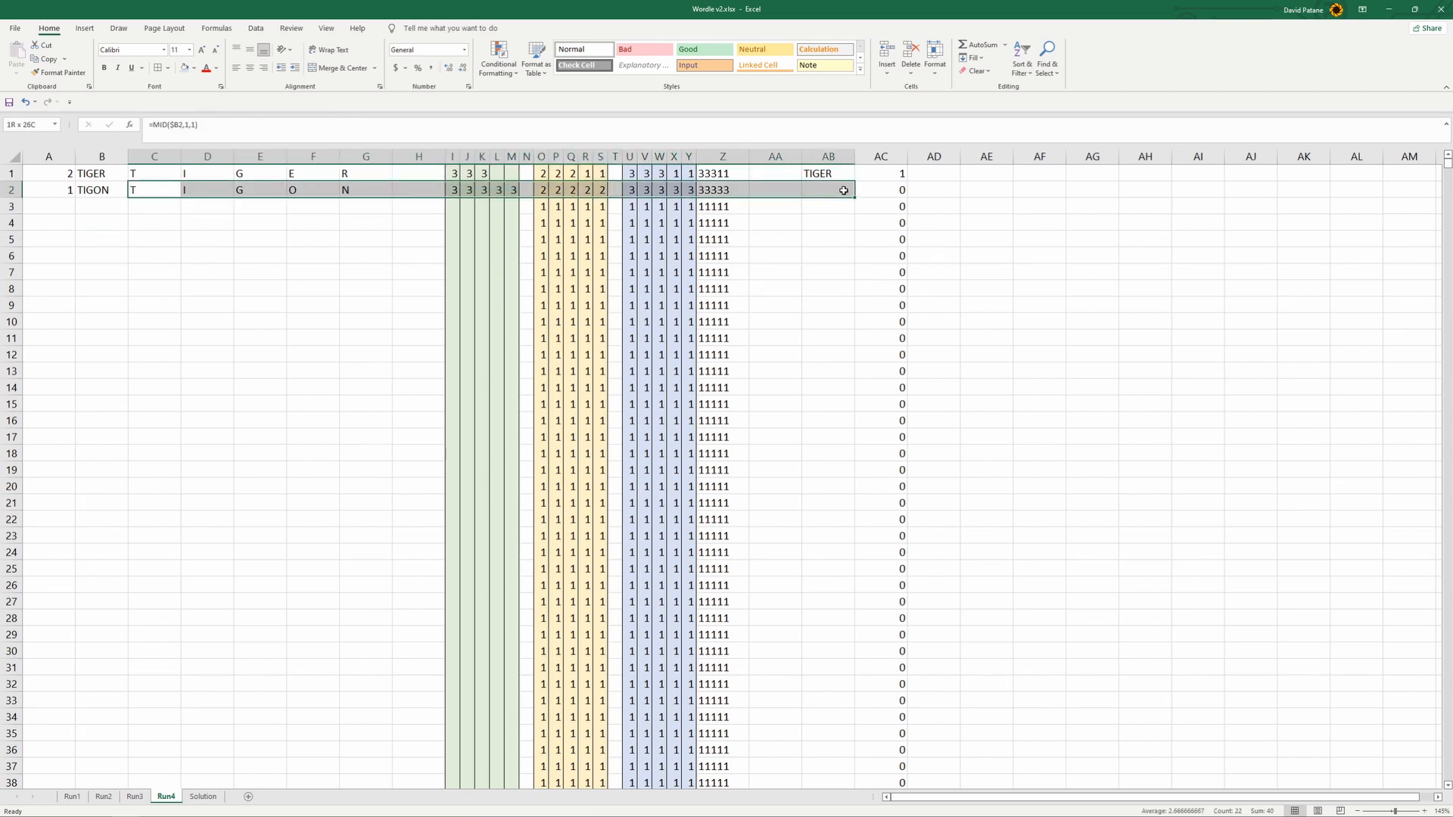
click(376, 335)
click(151, 190)
click(212, 191)
click(260, 192)
click(313, 191)
click(365, 192)
click(303, 191)
click(250, 194)
click(169, 196)
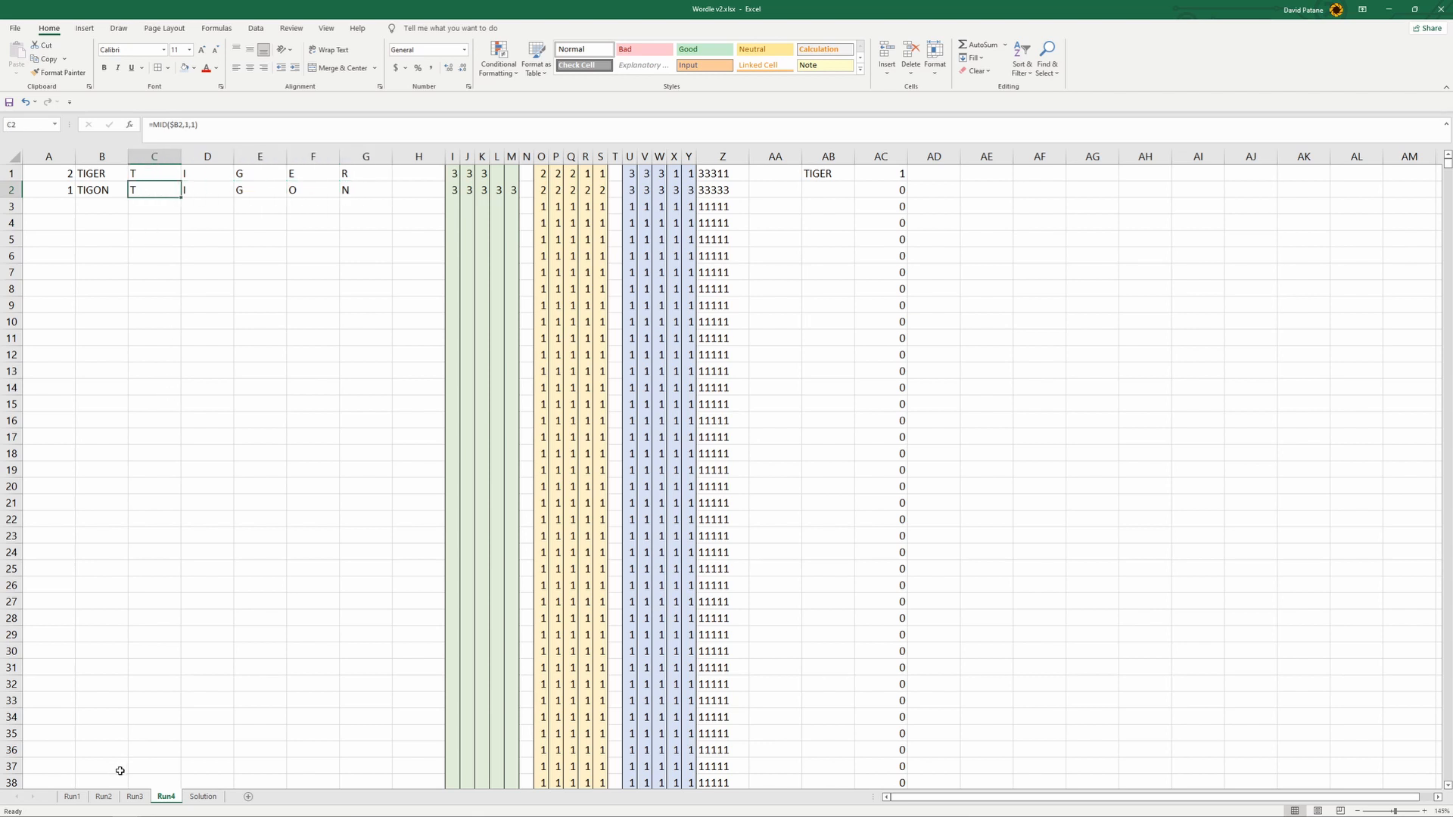
- Compare the formulas in AB2 on Run3 and B2 on Run4, and check the Run2 sheet for the references
click(134, 797)
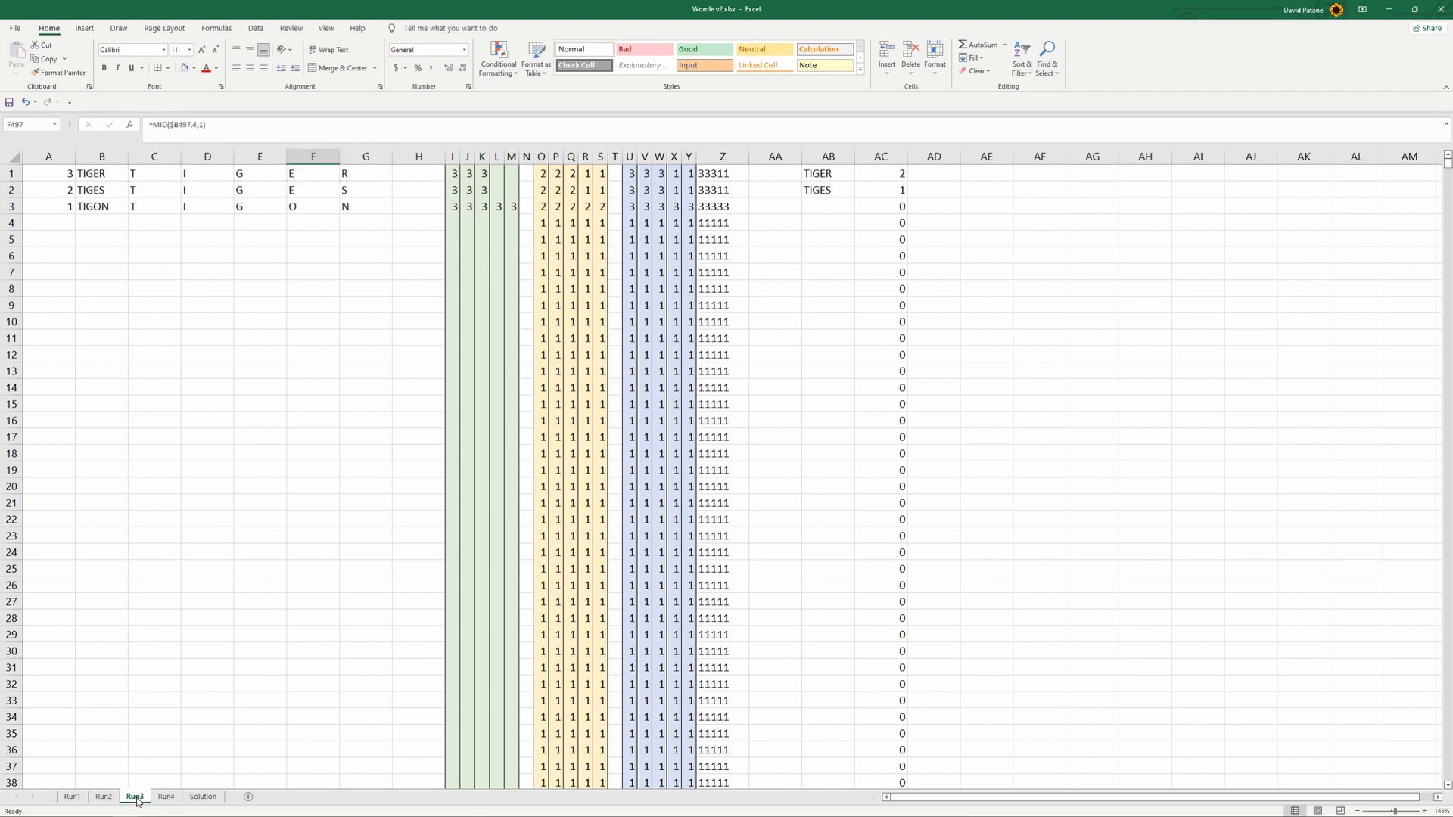
click(840, 191)
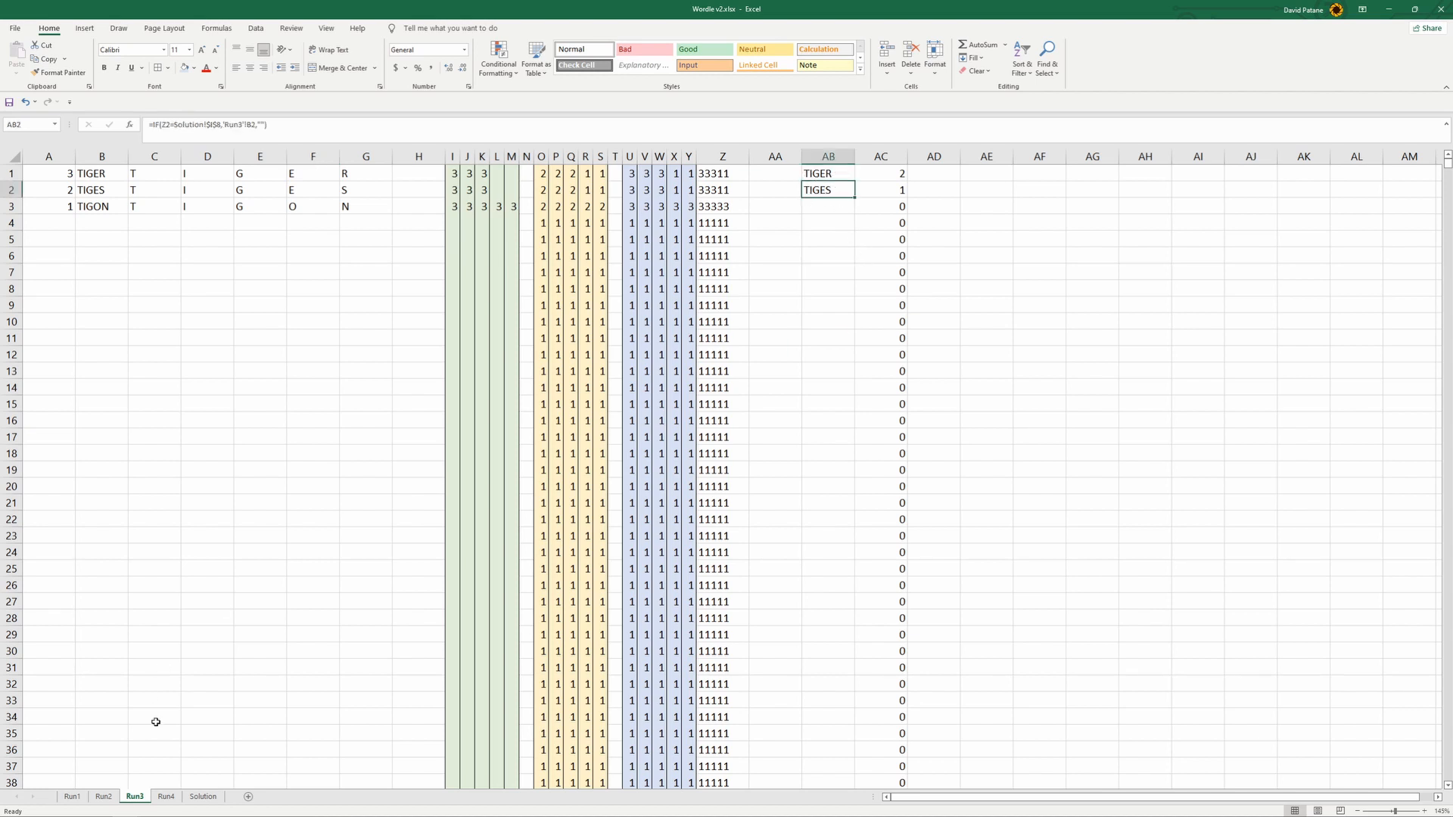
click(165, 797)
click(112, 190)
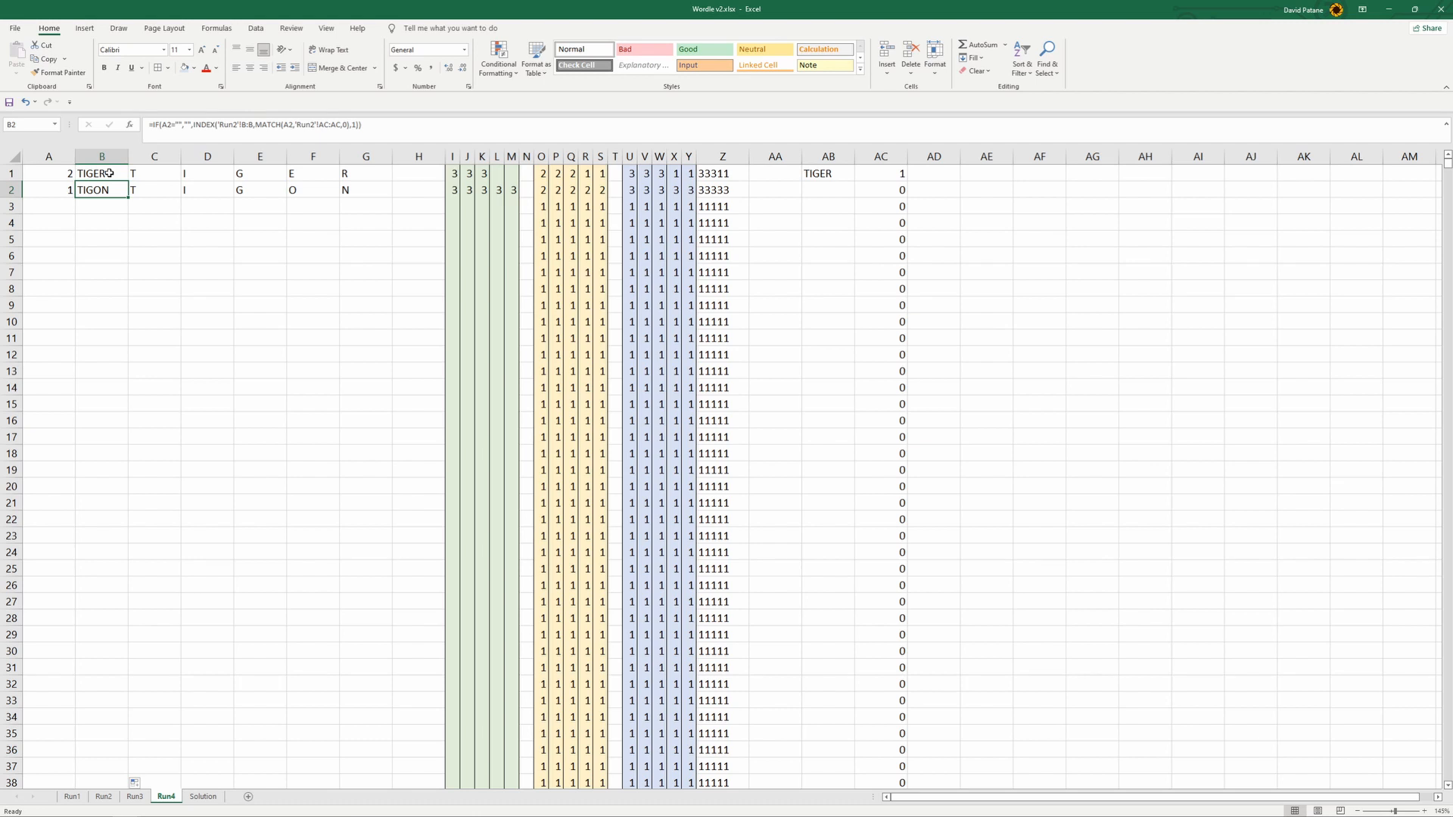
click(135, 796)
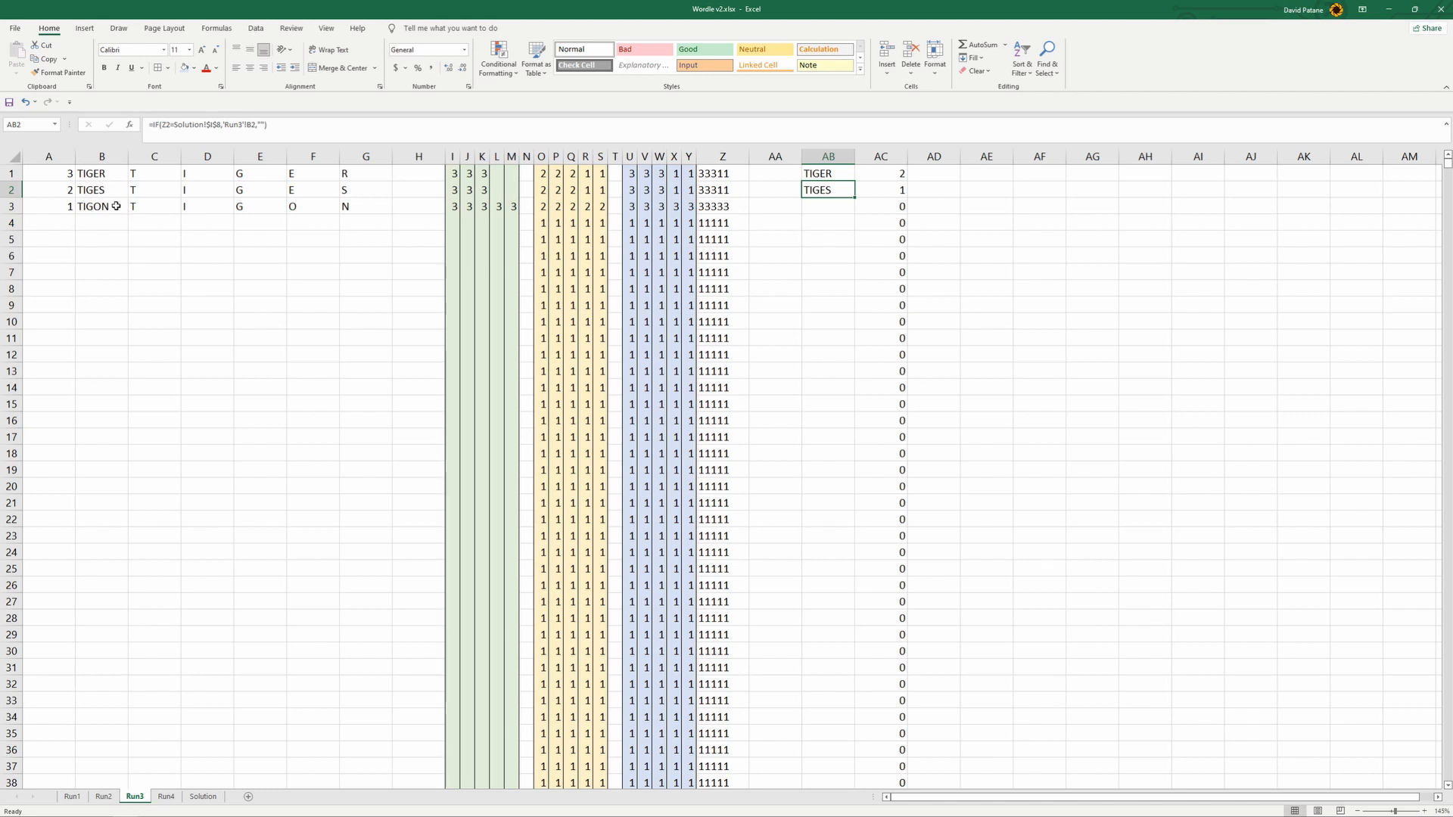
click(103, 797)
click(135, 796)
click(166, 796)
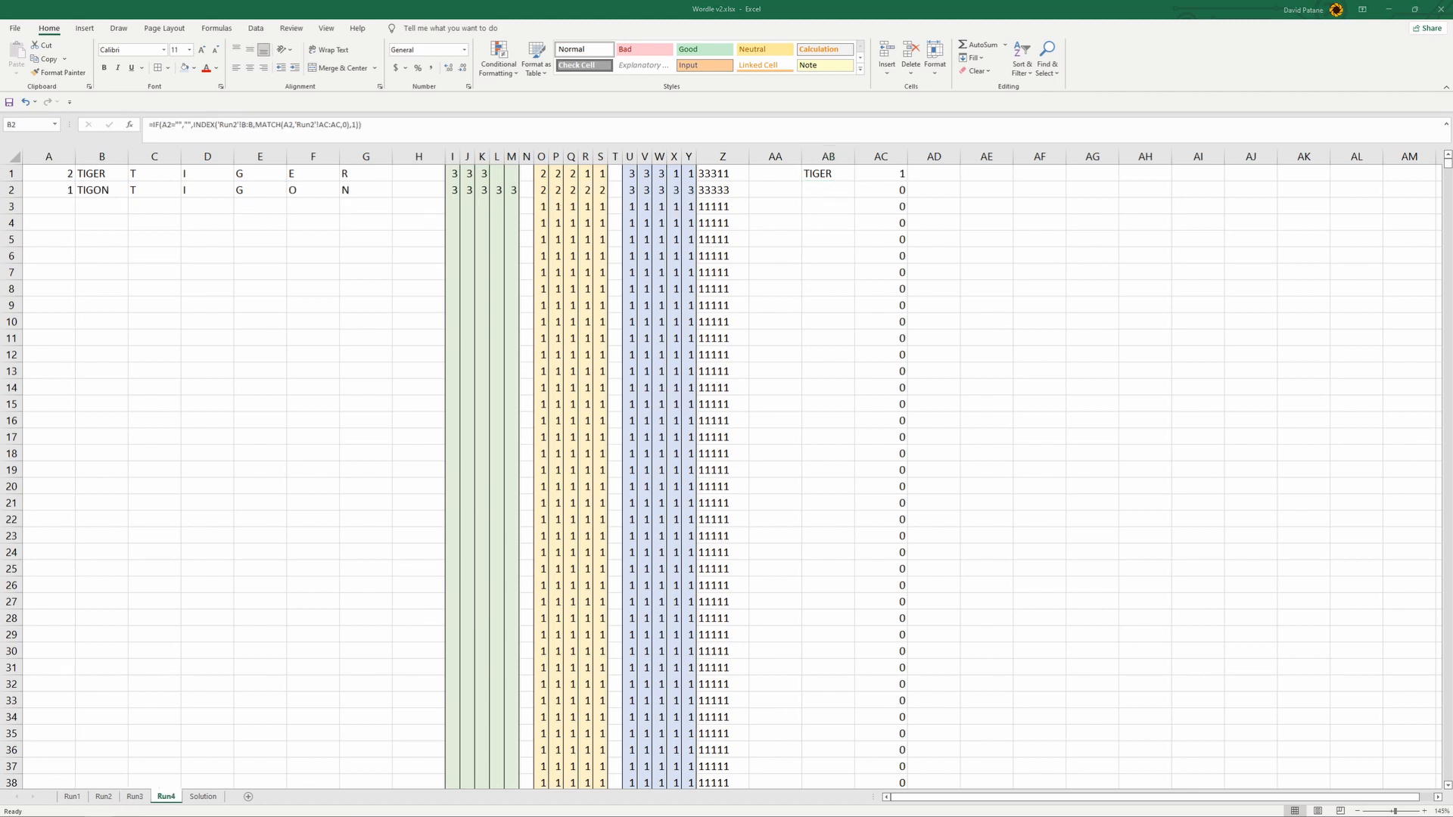
- Change the formula in B2 of Run4 so both its INDEX and MATCH ranges reference Run3 instead of Run2
click(57, 189)
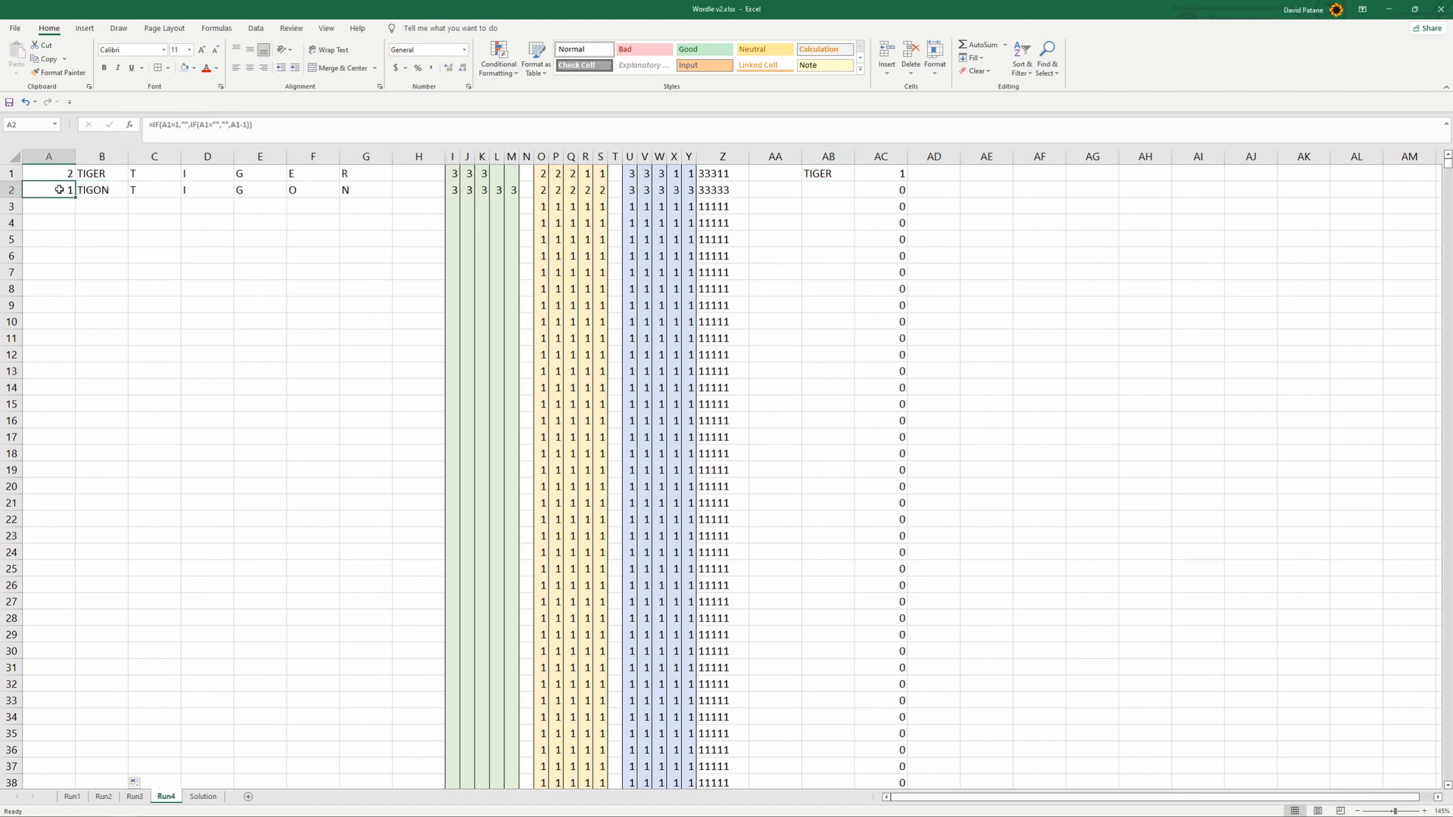
click(105, 193)
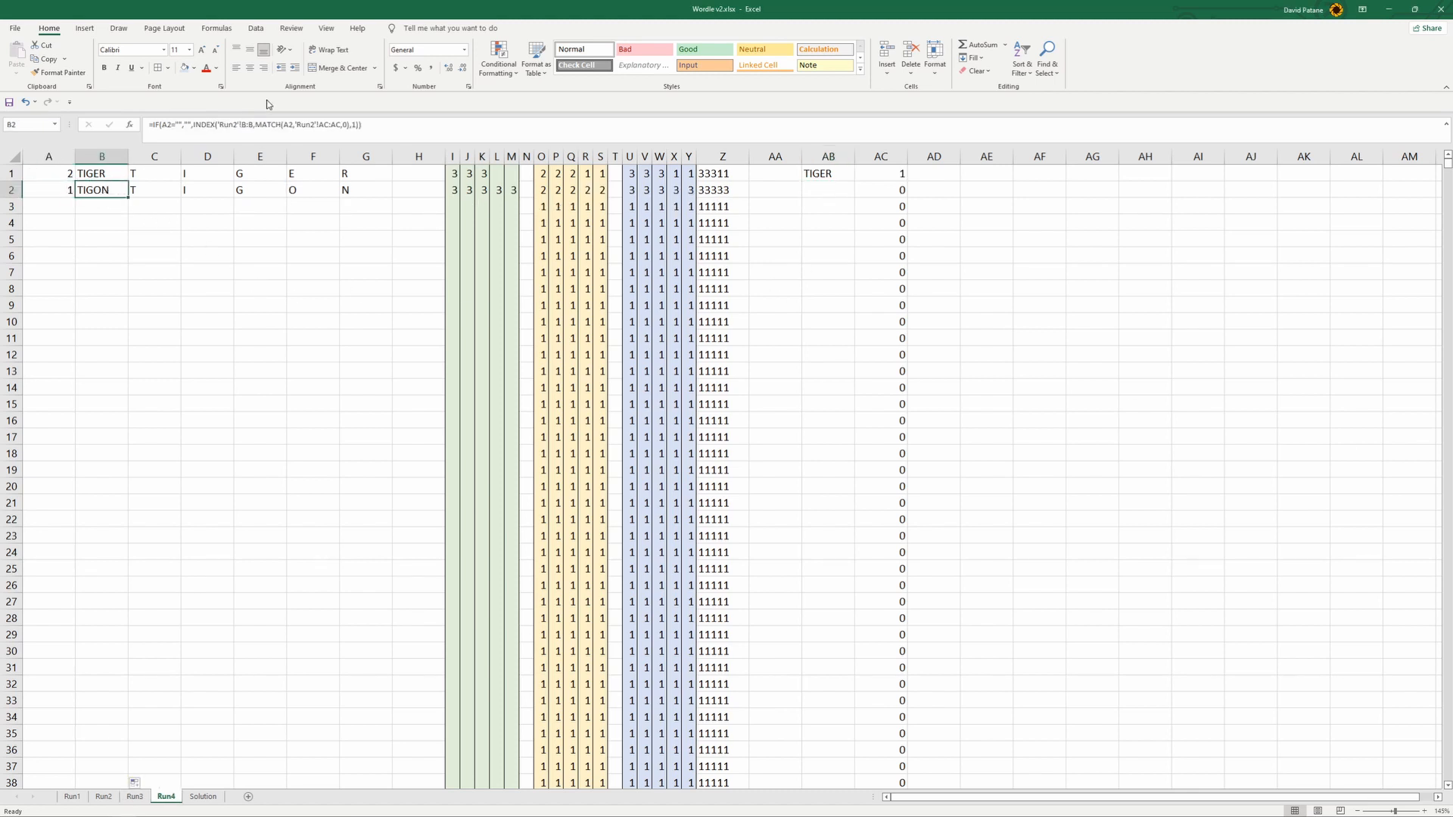
click(235, 123)
text(3)
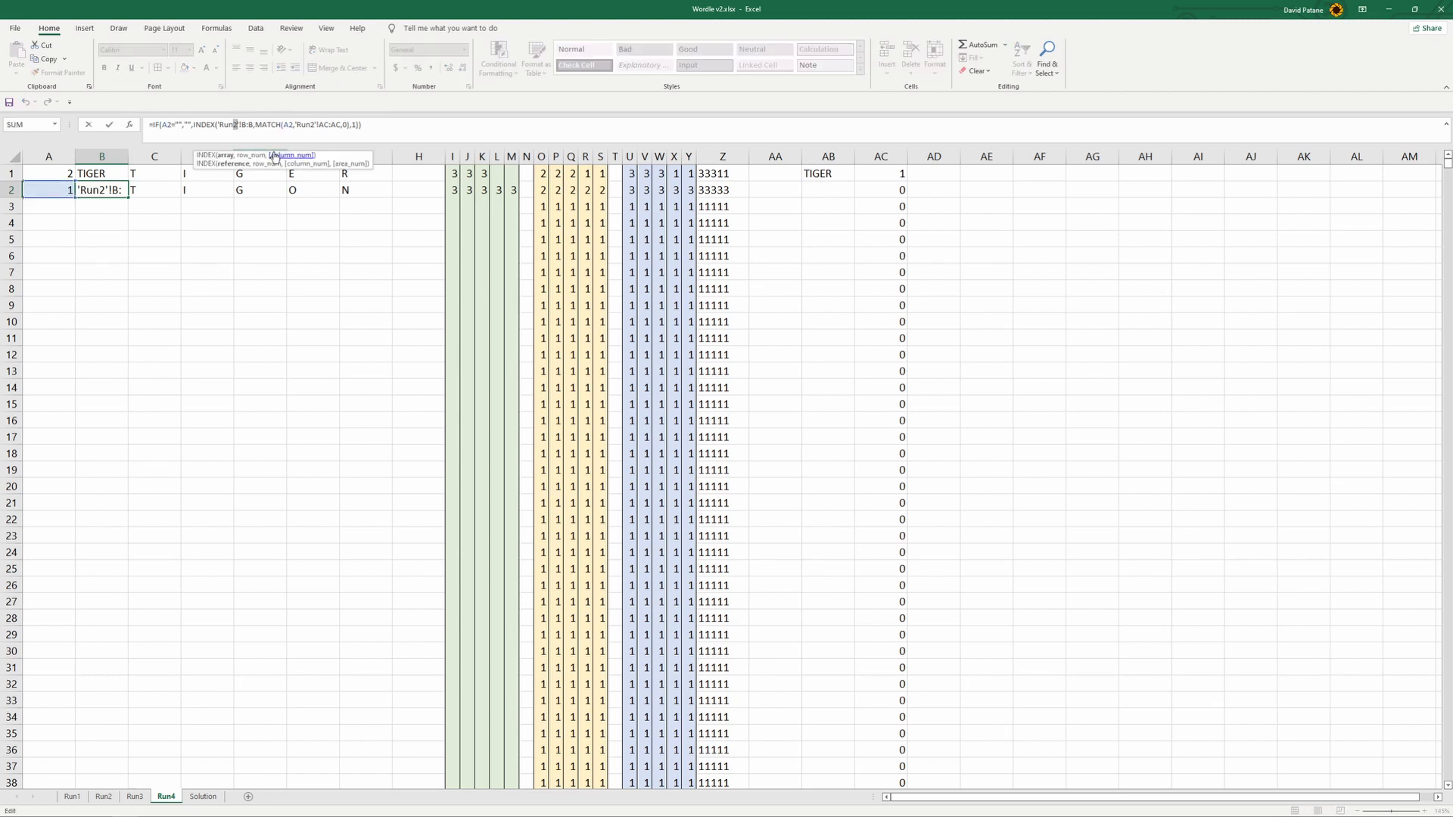
click(314, 124)
key(BackSpace)
text(3)
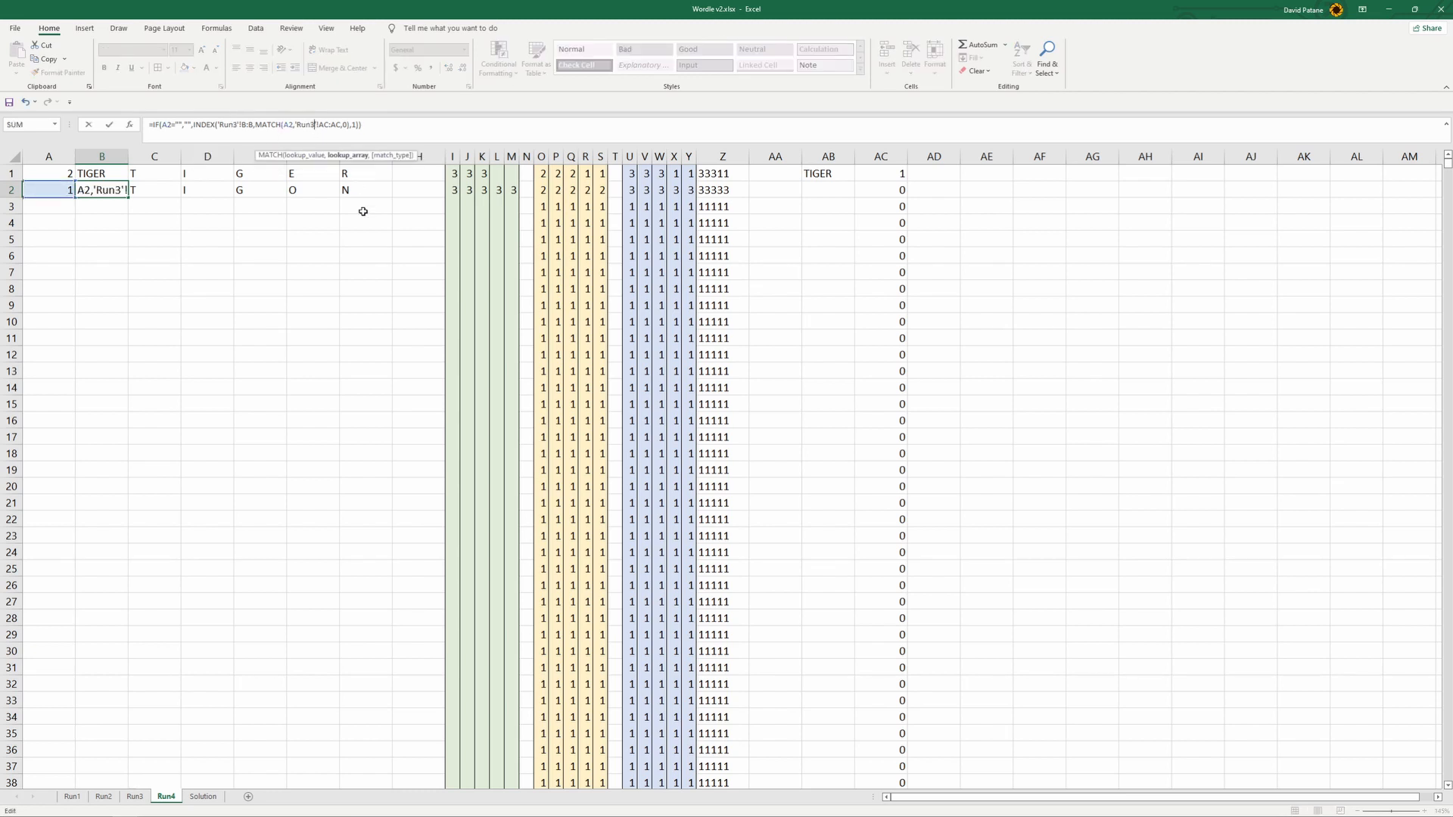
key(Return)
click(118, 189)
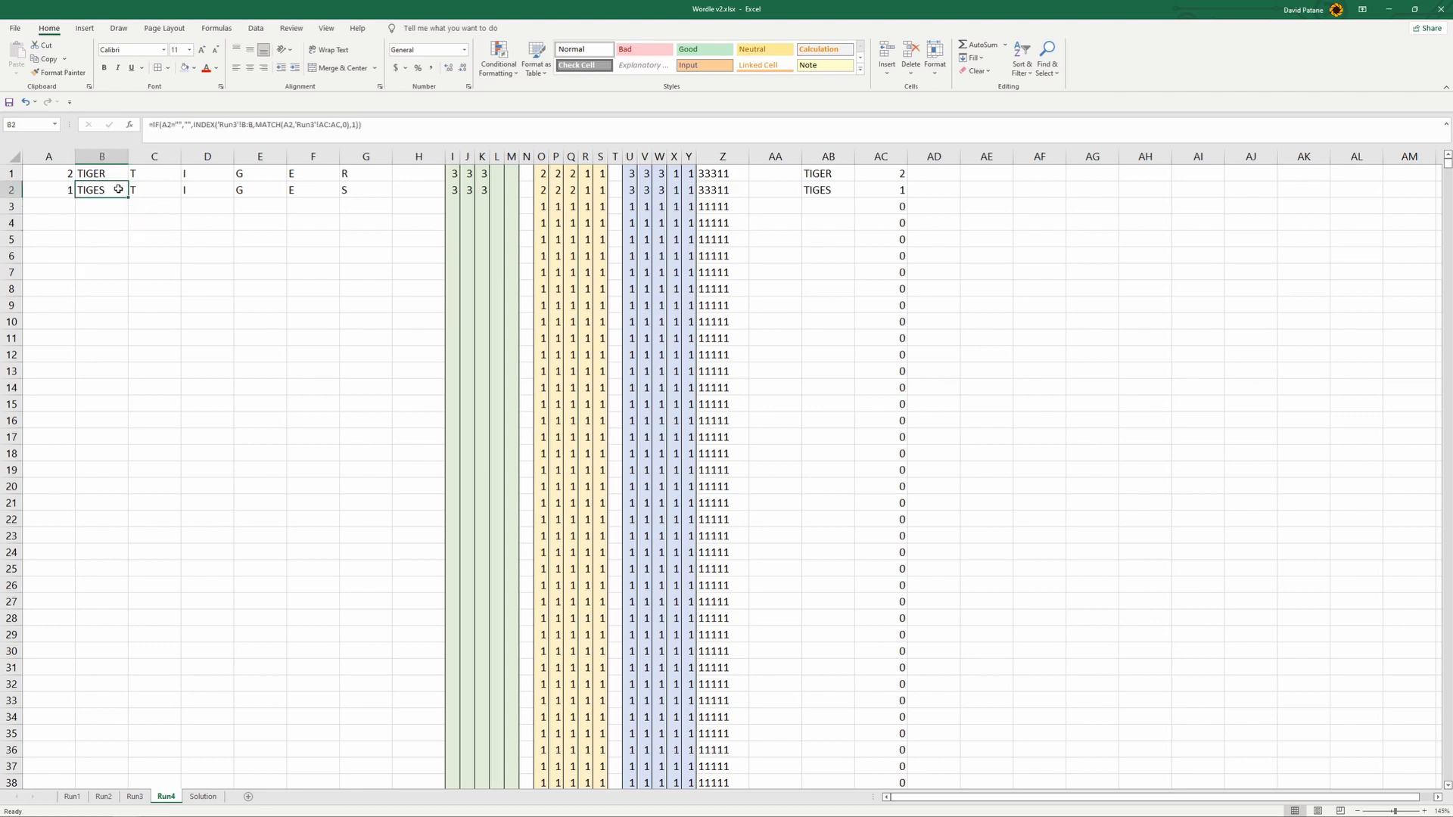
- Fill the corrected B2 formula down column B of Run4 to row 250
drag(61, 189, 162, 409)
click(108, 194)
scroll(165, 410, up, 20)
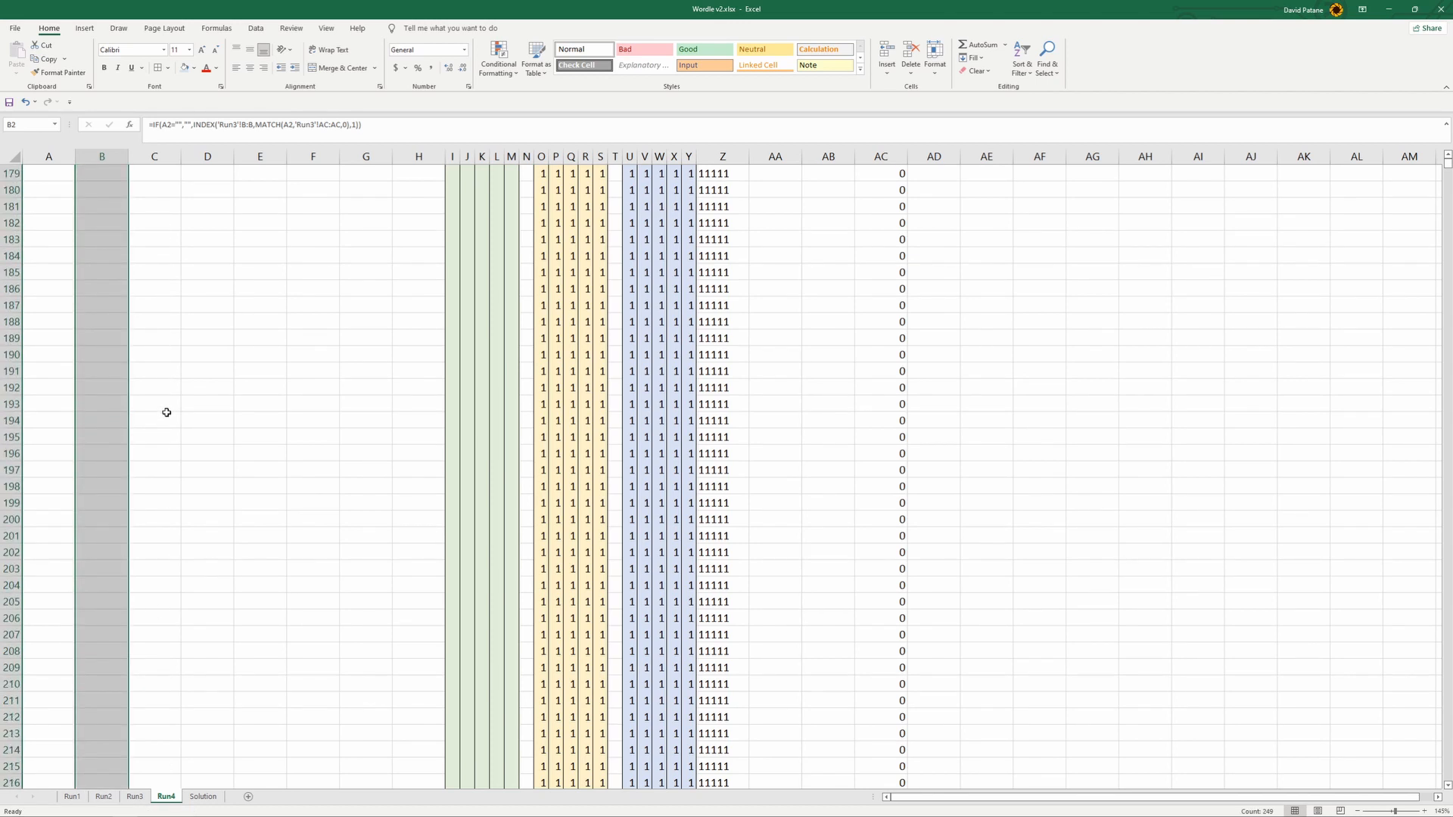
scroll(167, 412, up, 20)
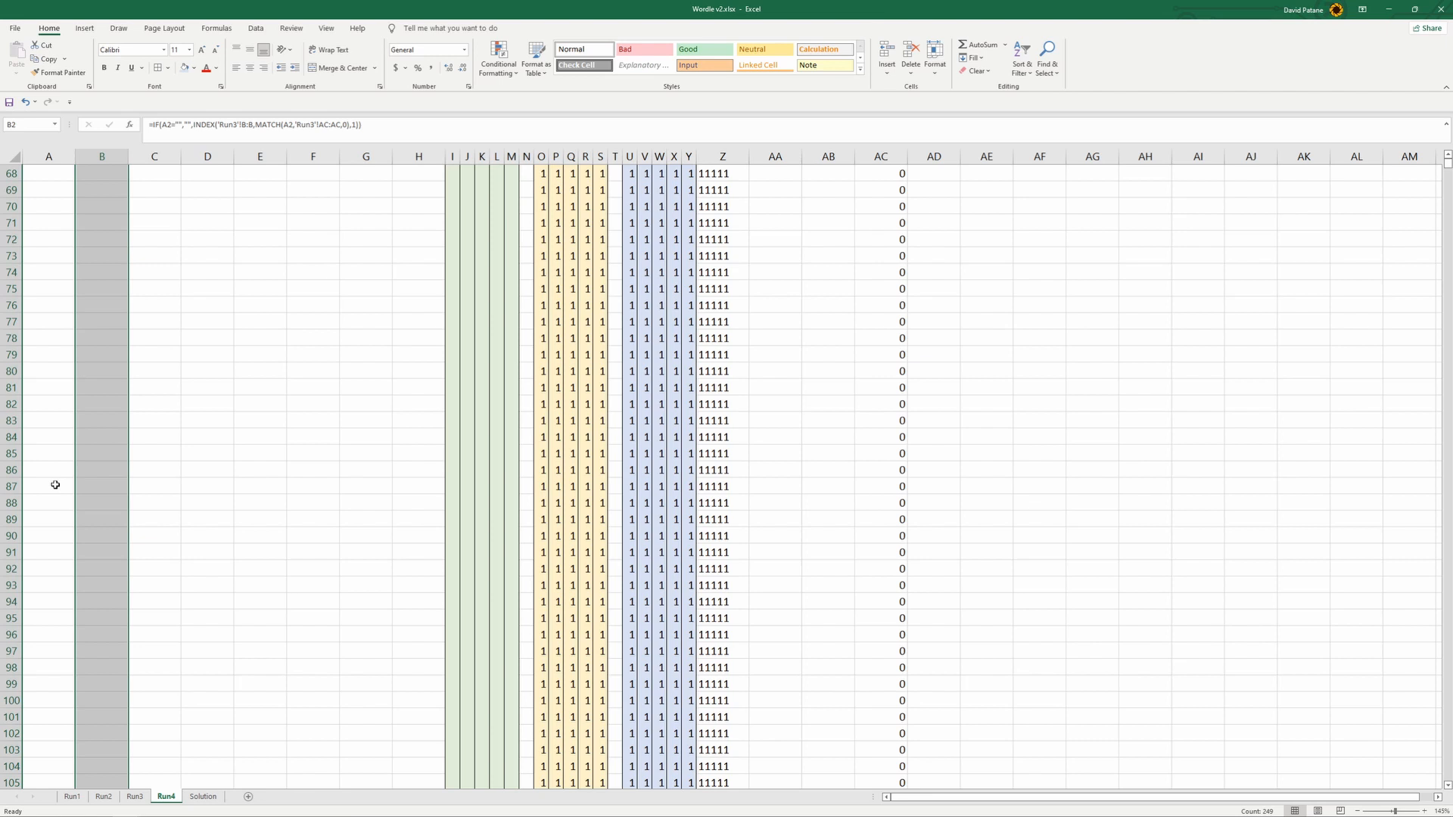
scroll(274, 506, up, 7)
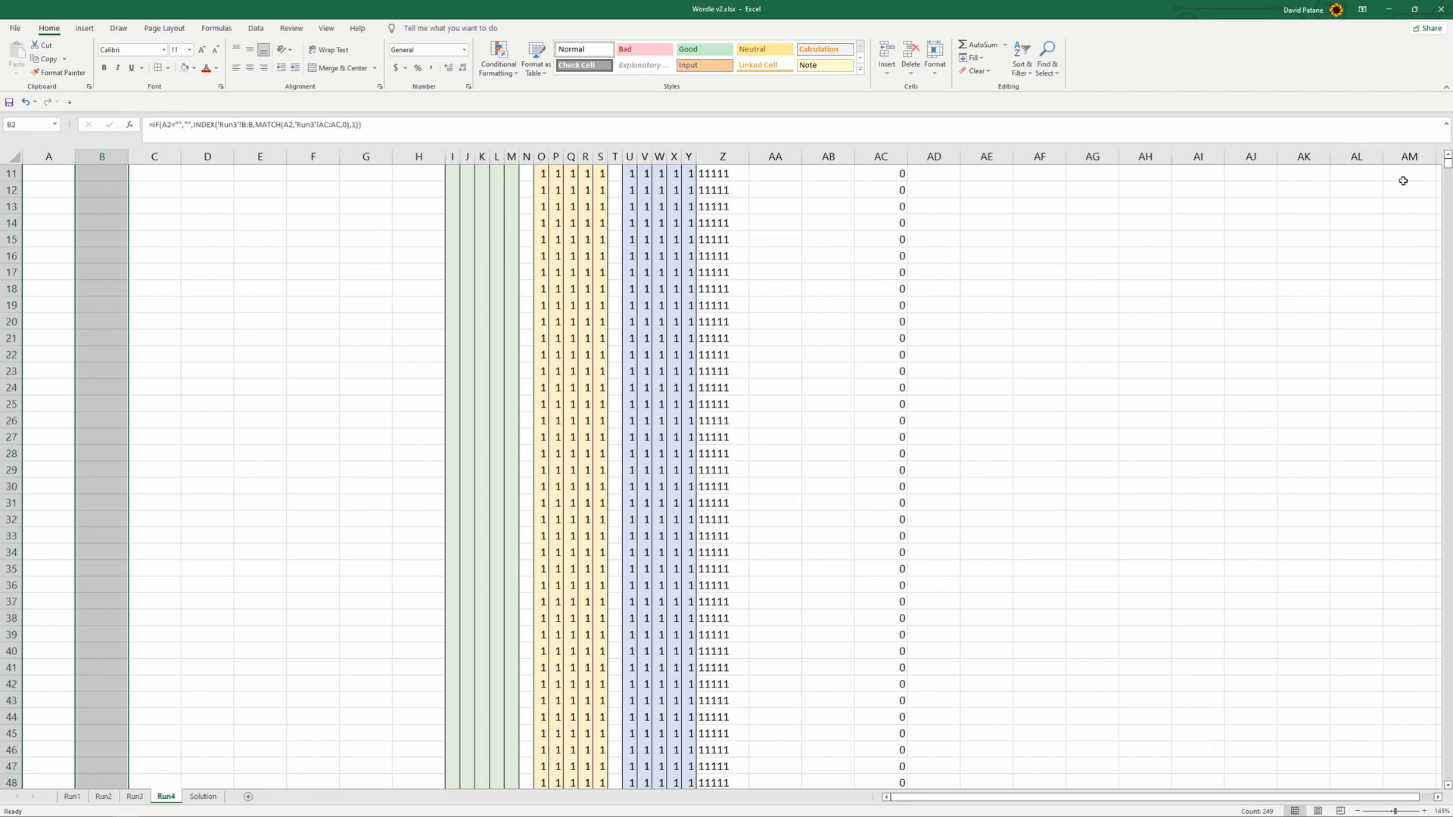
drag(1447, 173, 1447, 160)
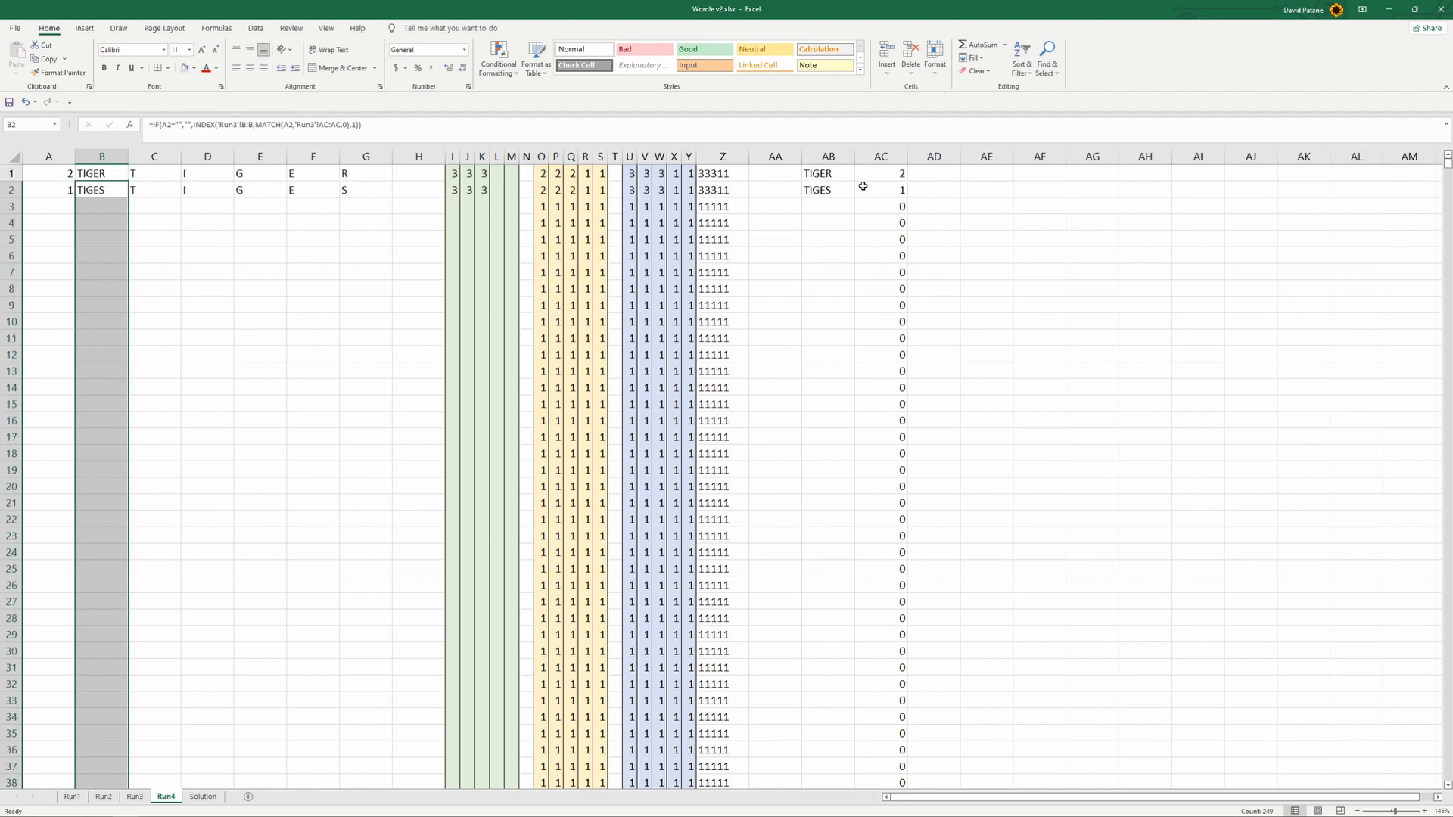
- Copy the word TIGES from AB2 on Run3 and paste it as a value into the Attempt4 cell C9 on the Solution sheet
click(135, 797)
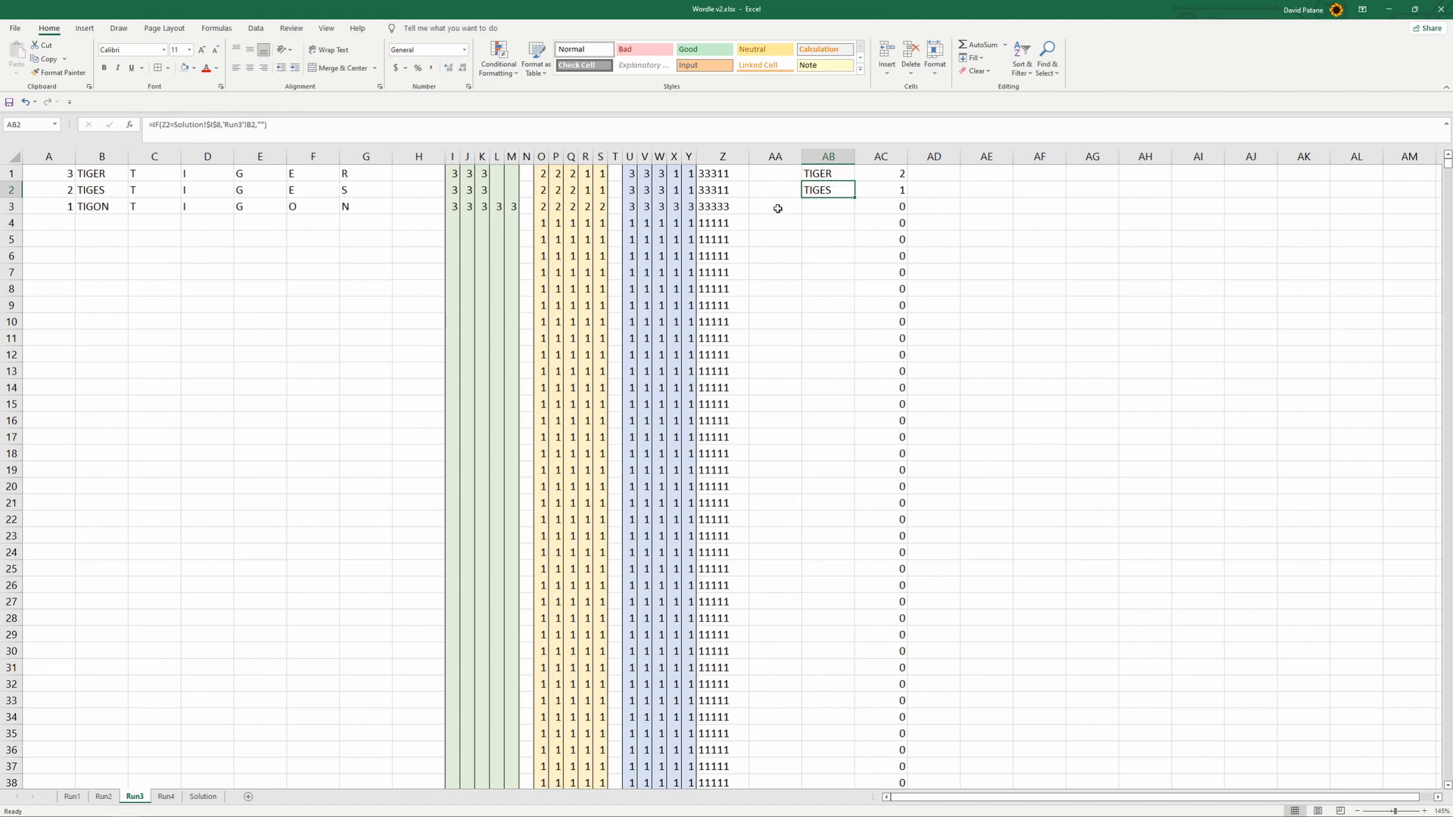
key(ctrl+c)
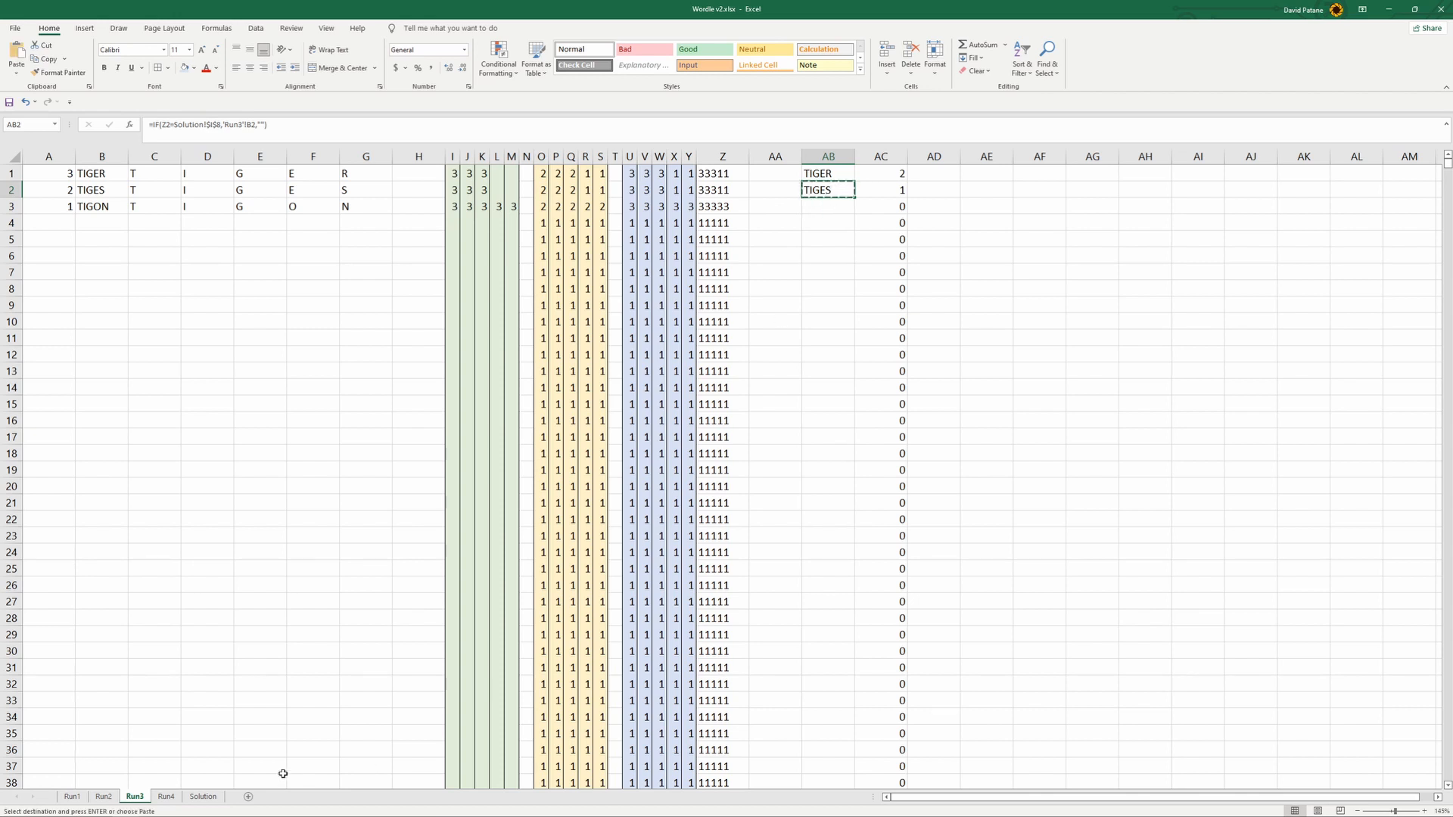
click(199, 797)
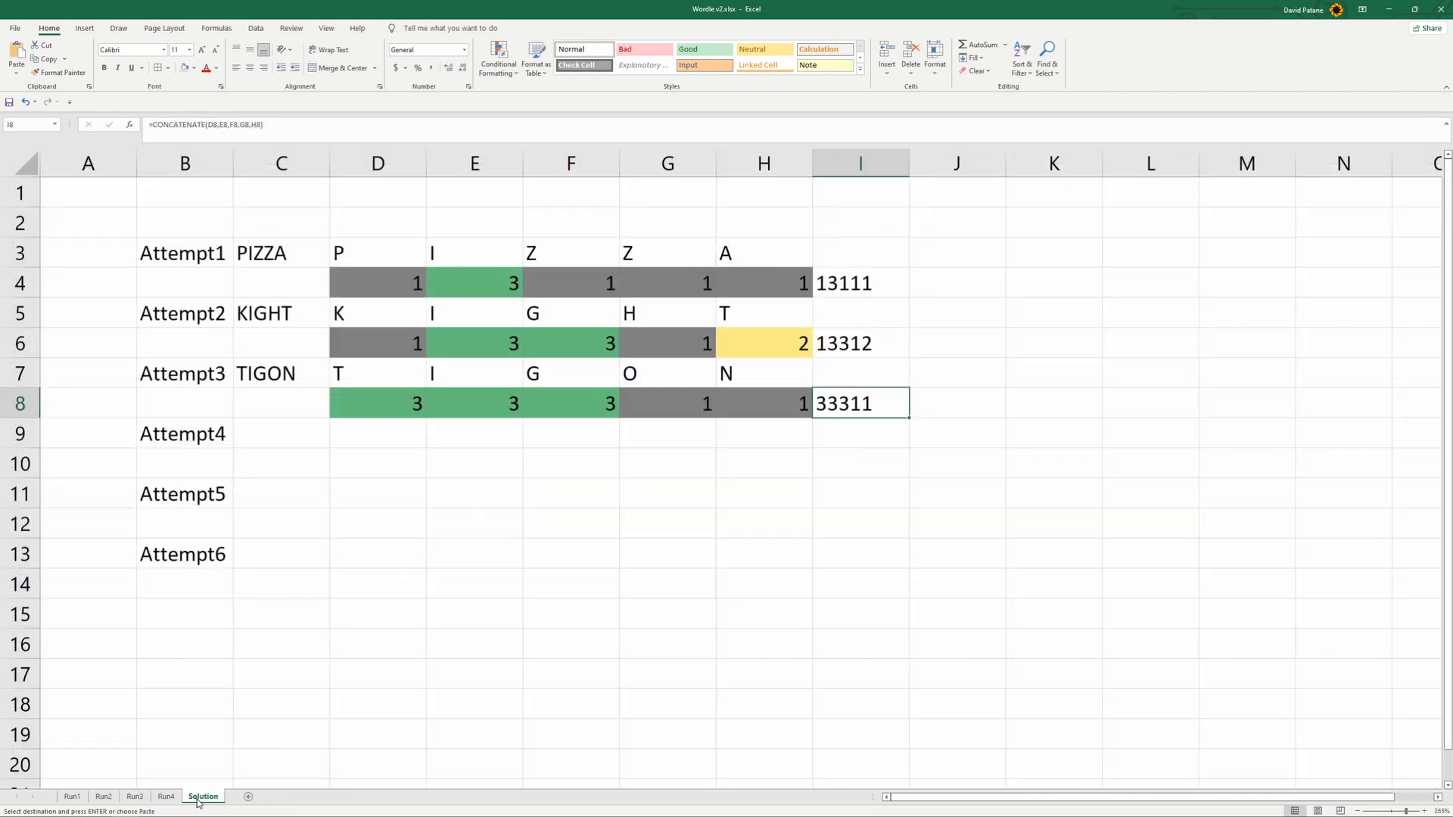
click(301, 439)
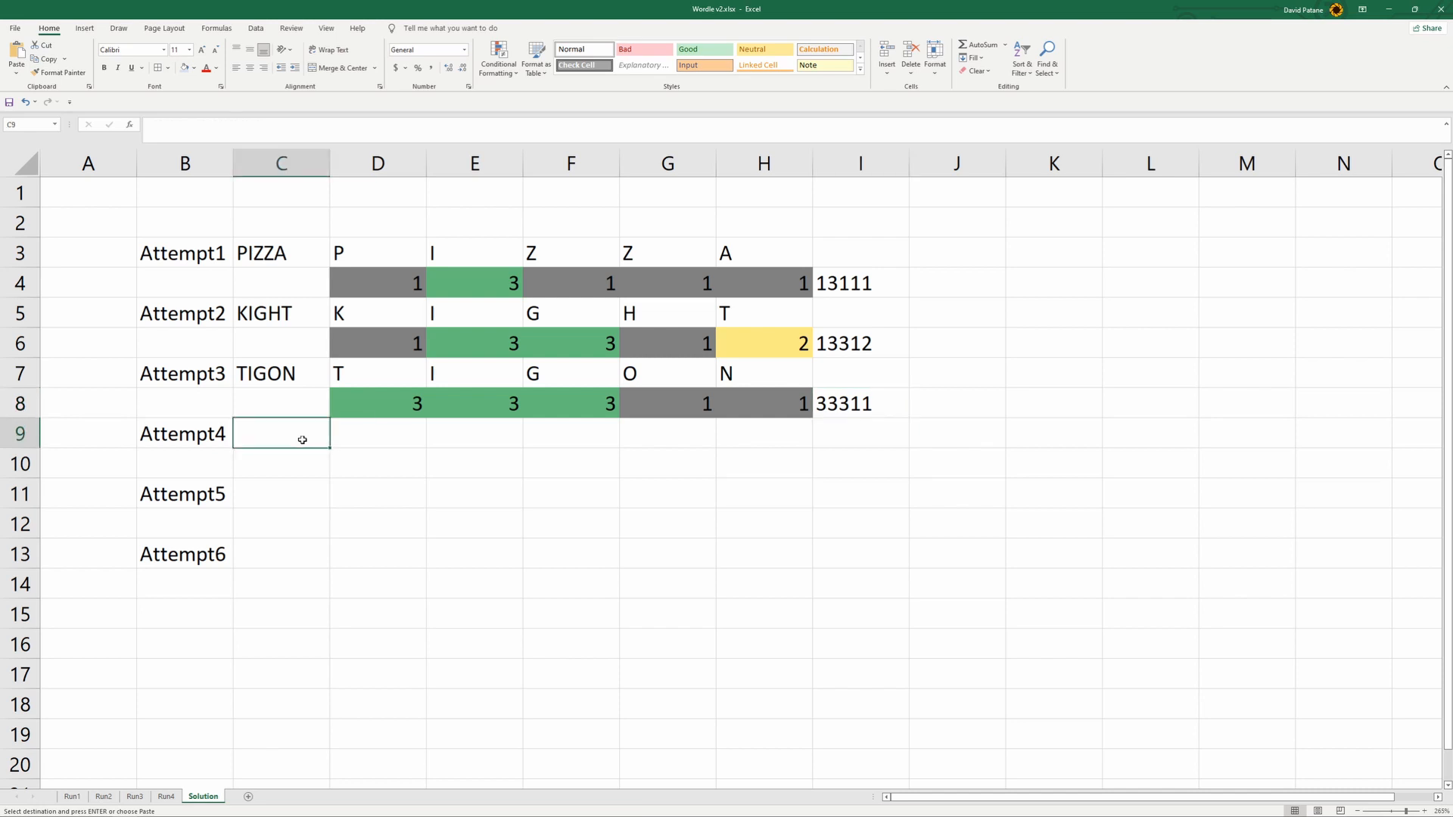
right_click(302, 439)
click(347, 497)
click(462, 514)
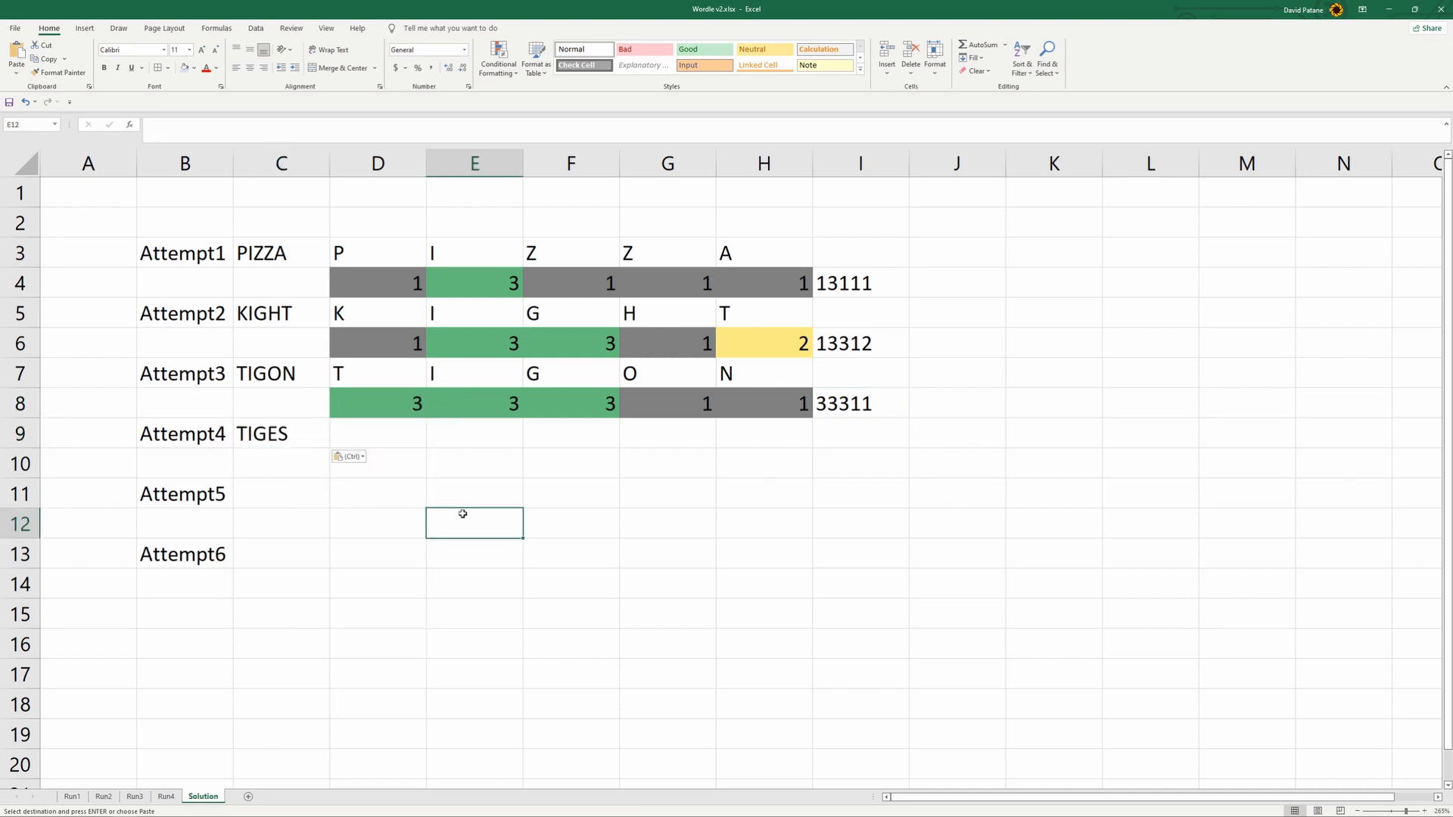
- Copy the Attempt3 letter and score block D7:I8 to D9:I10 for Attempt4
drag(372, 368, 904, 408)
key(ctrl+c)
click(393, 436)
key(ctrl+v)
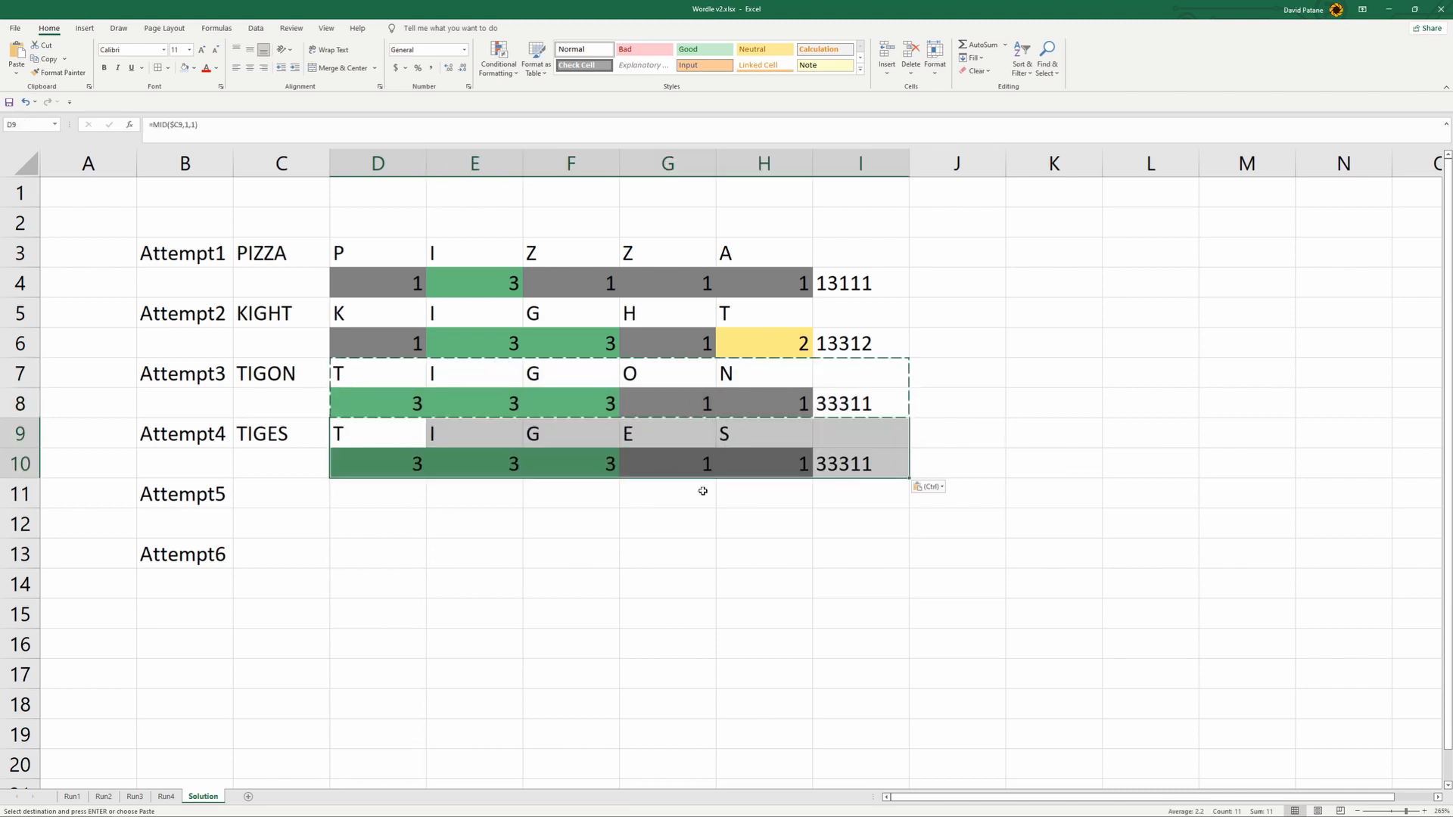
click(742, 545)
- Set the Attempt4 score for the letter E in G10 to 3
click(688, 465)
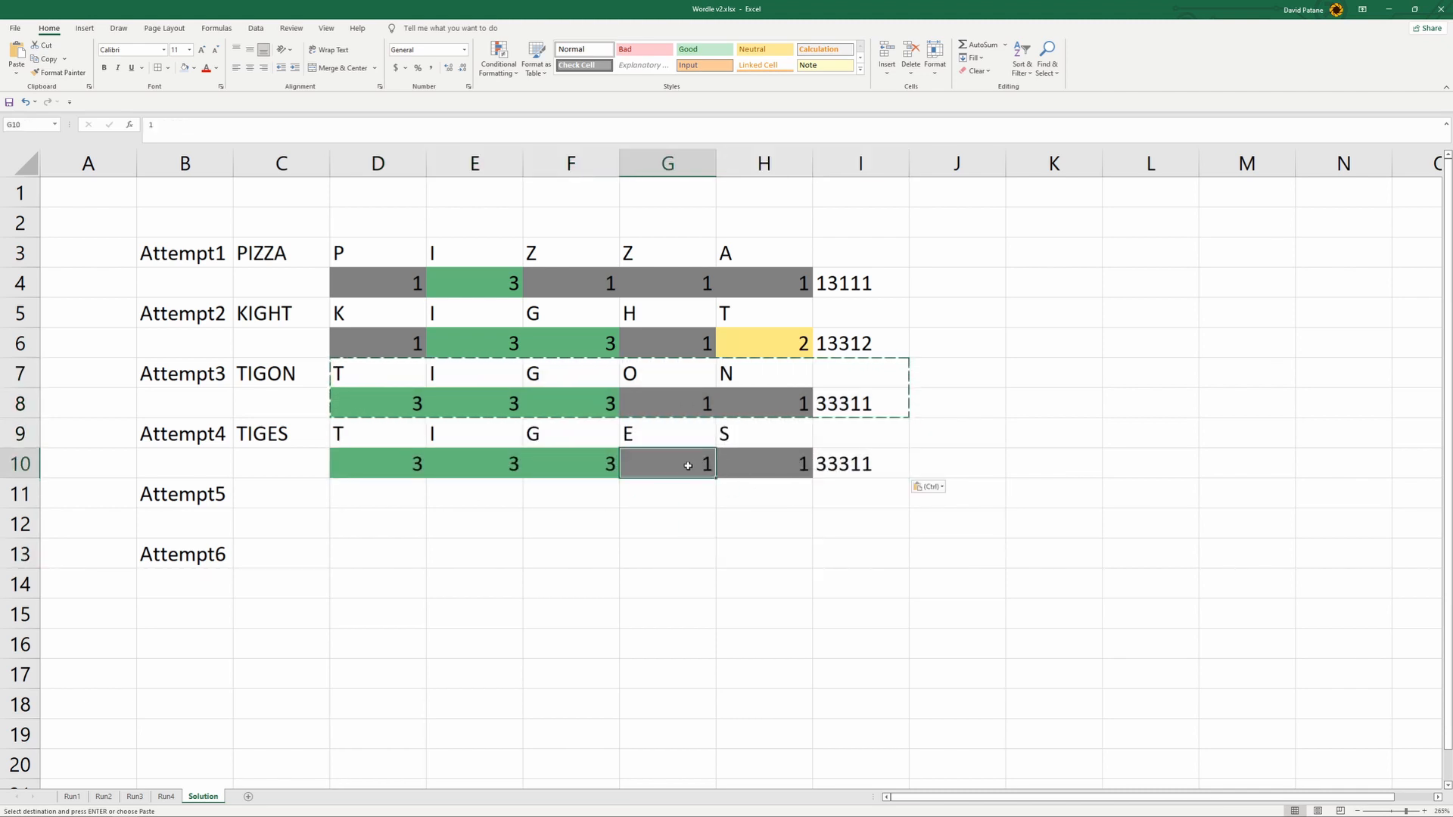
text(3)
click(746, 564)
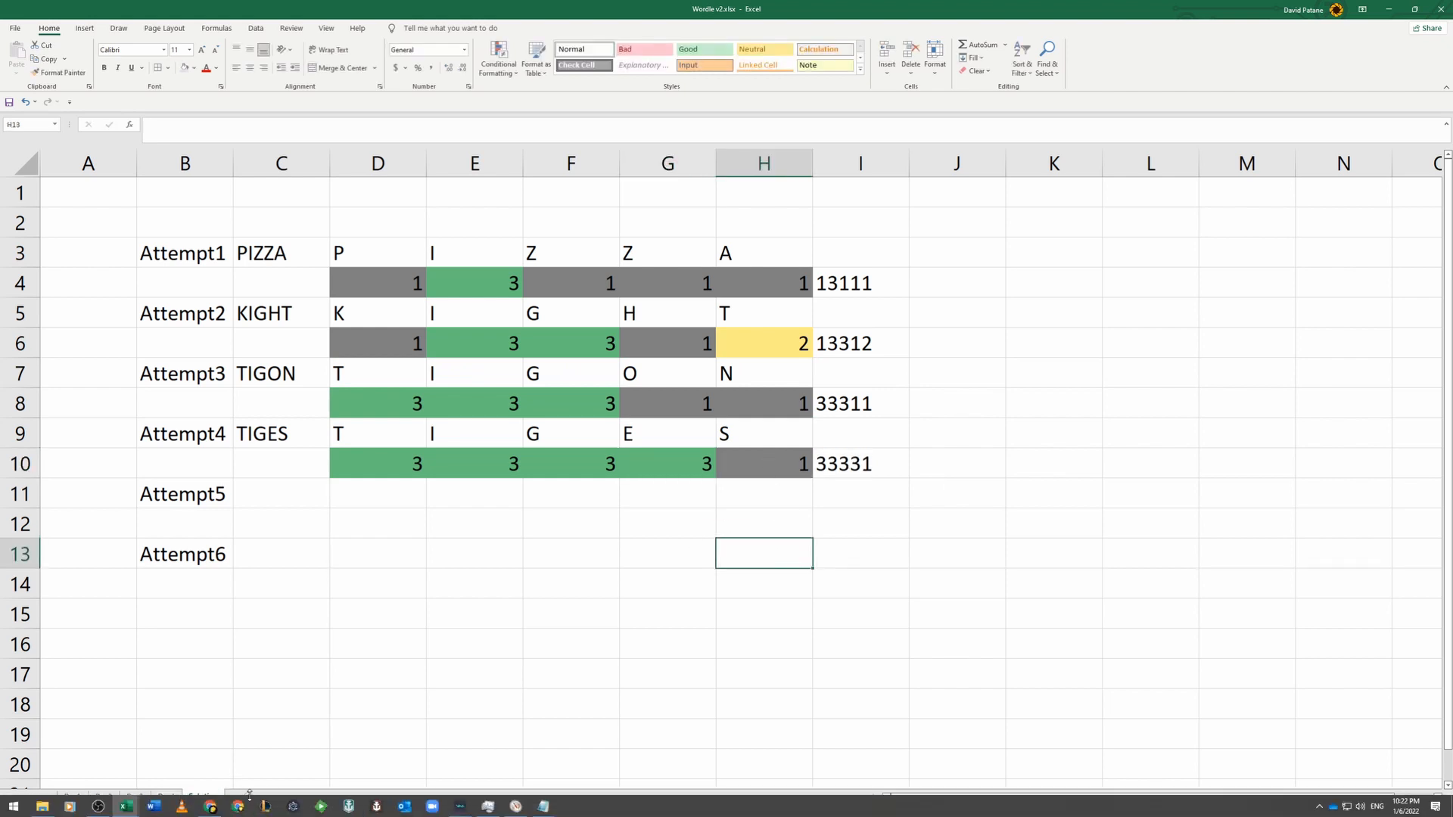
- Switch to the Wordle game in the browser and start the fourth guess with the letters TI
click(211, 806)
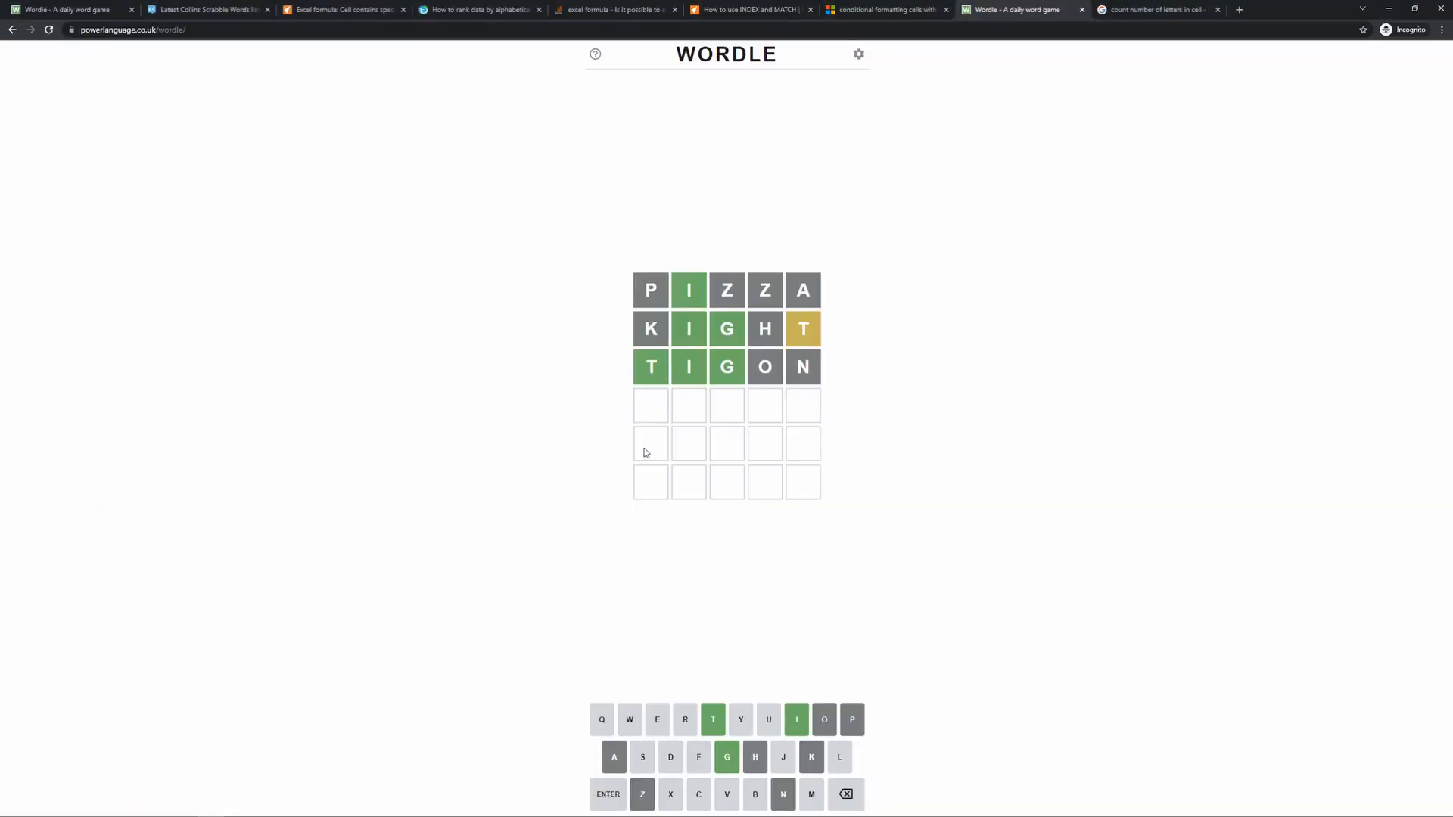
click(714, 725)
click(797, 722)
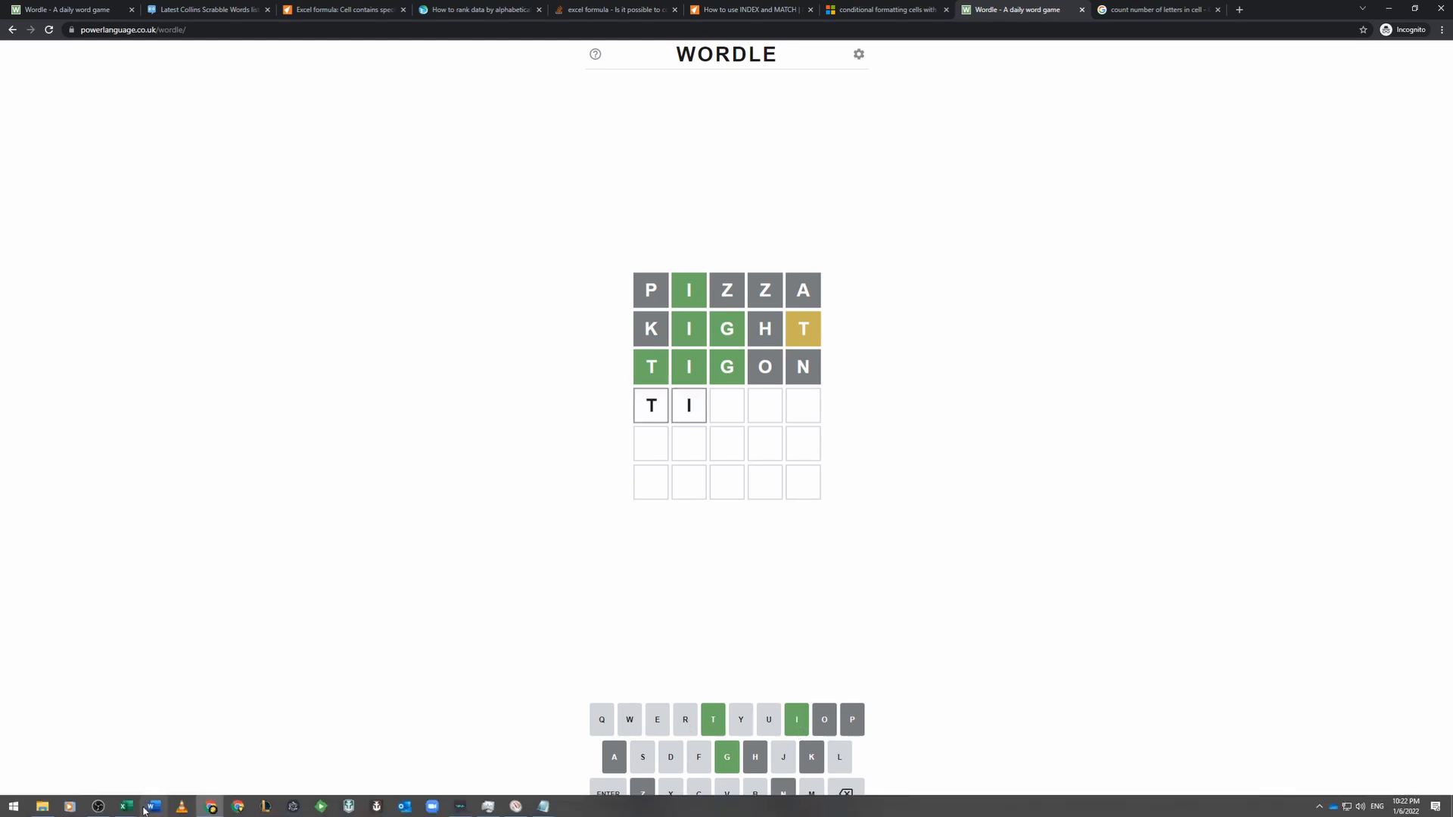
- Switch back to the Wordle v2 workbook in Excel and check the Attempt4 word on the Solution sheet
mouse_move(127, 807)
click(181, 767)
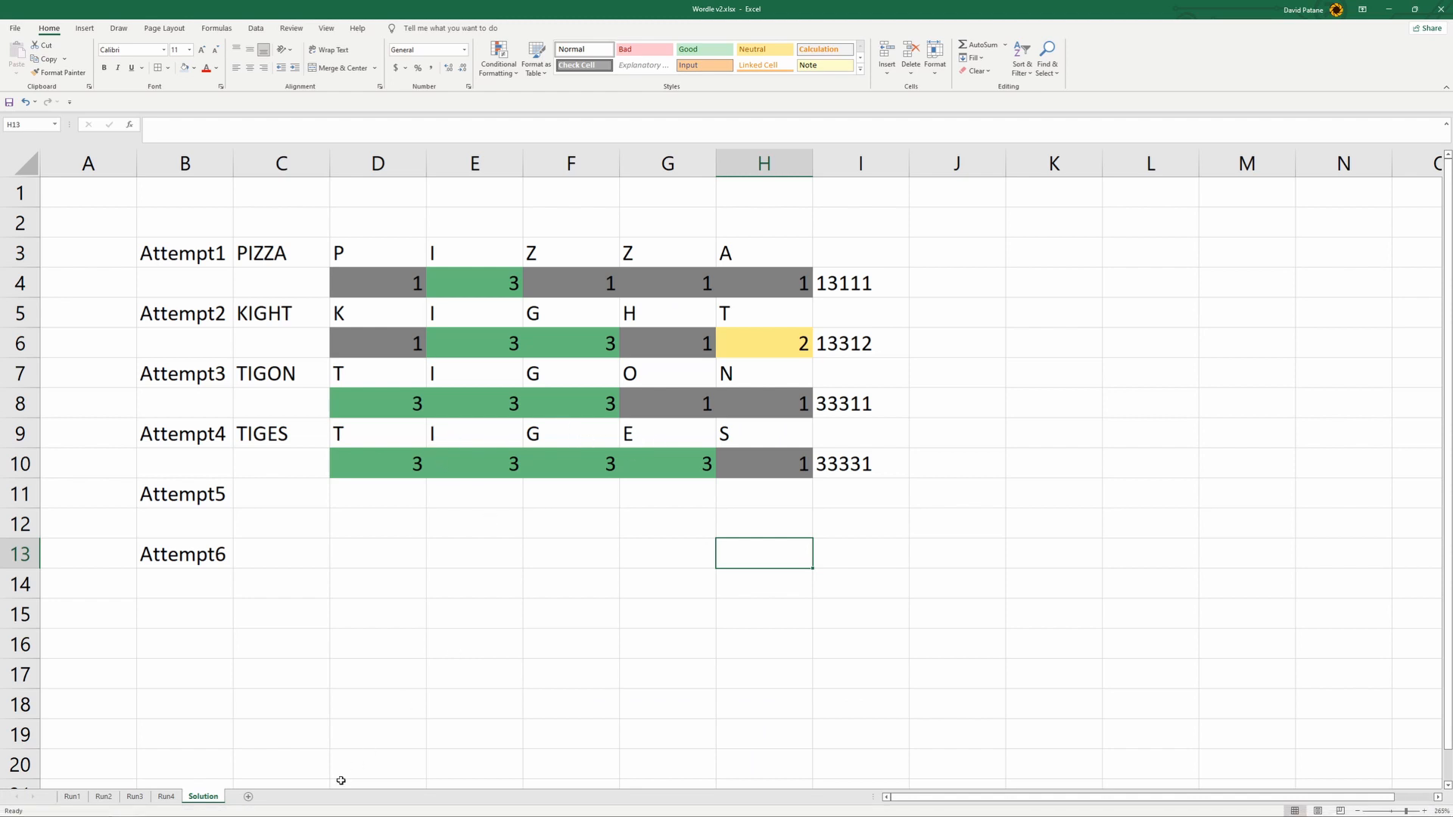
click(126, 807)
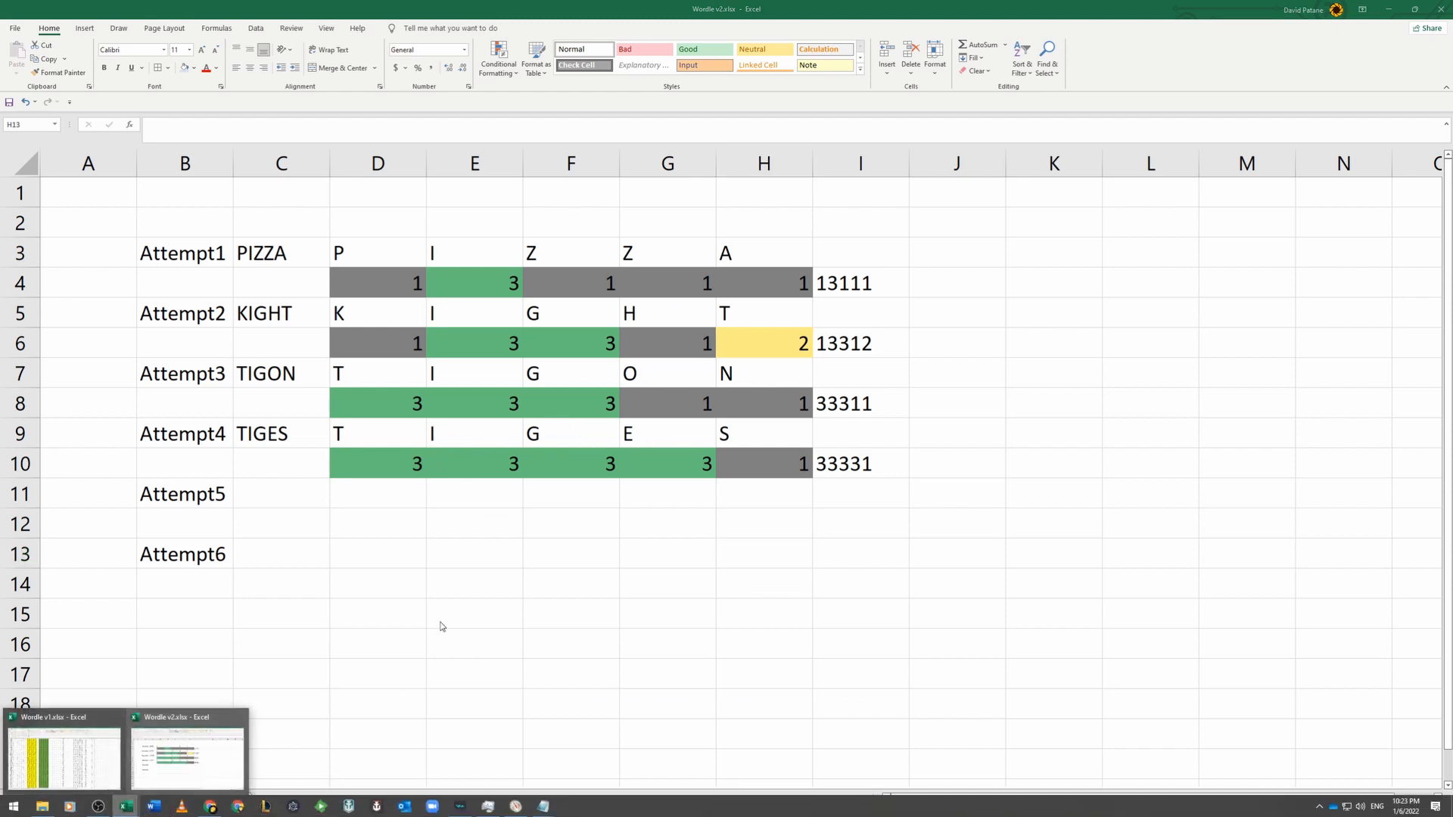
click(212, 762)
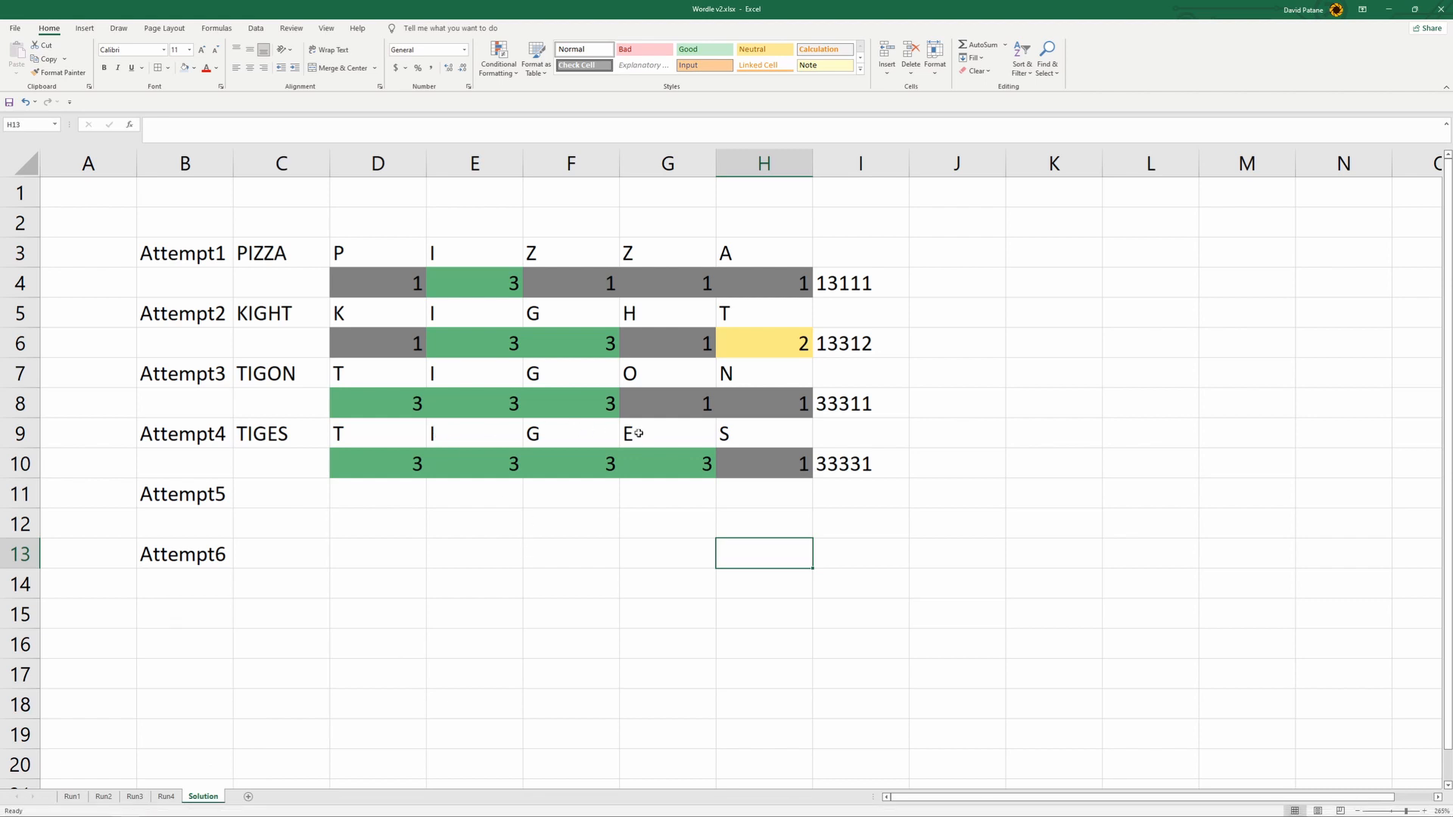
click(126, 806)
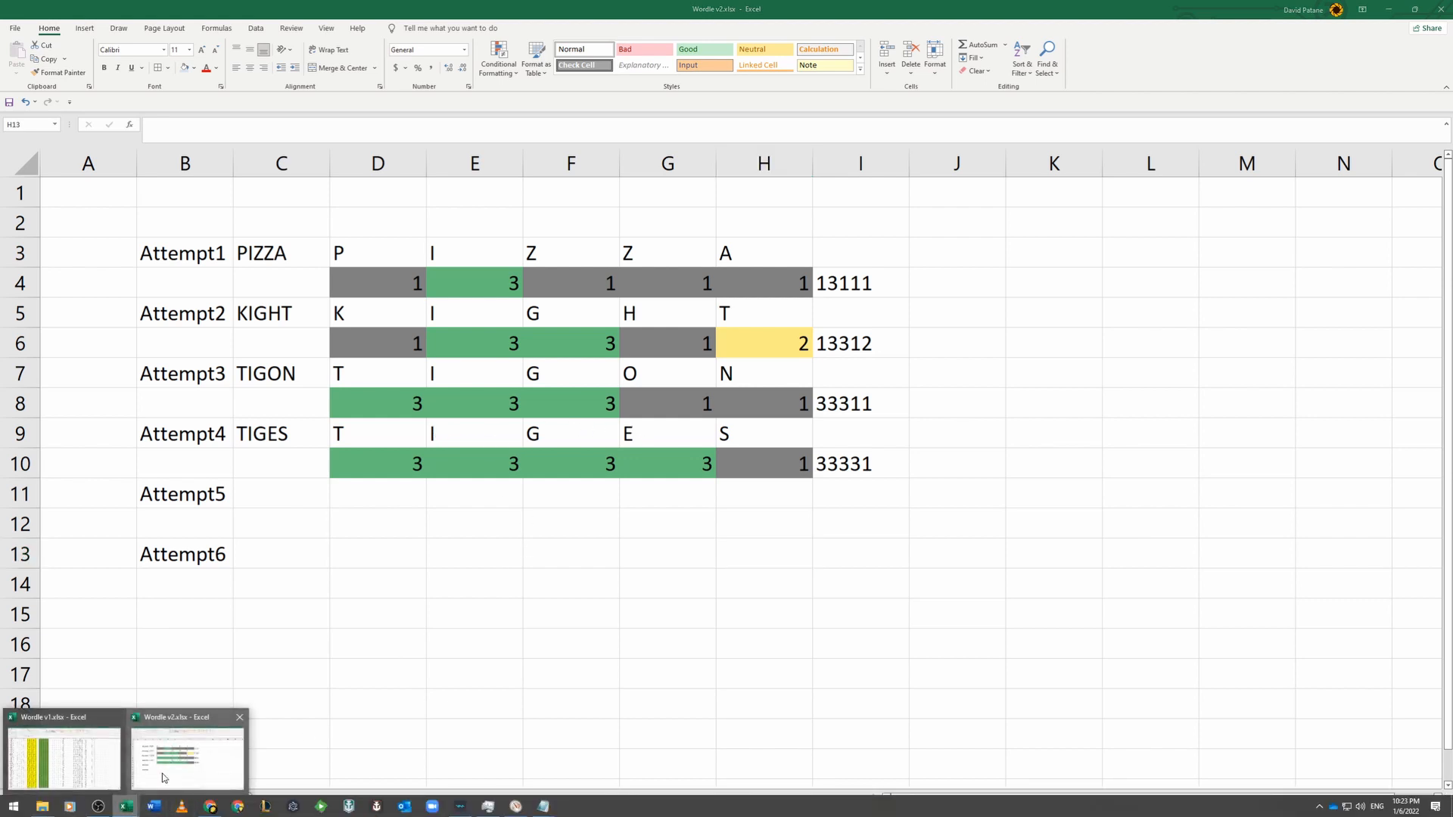
- Switch to the Wordle browser window and shrink it so it sits beside the Solution sheet's attempt table
click(211, 806)
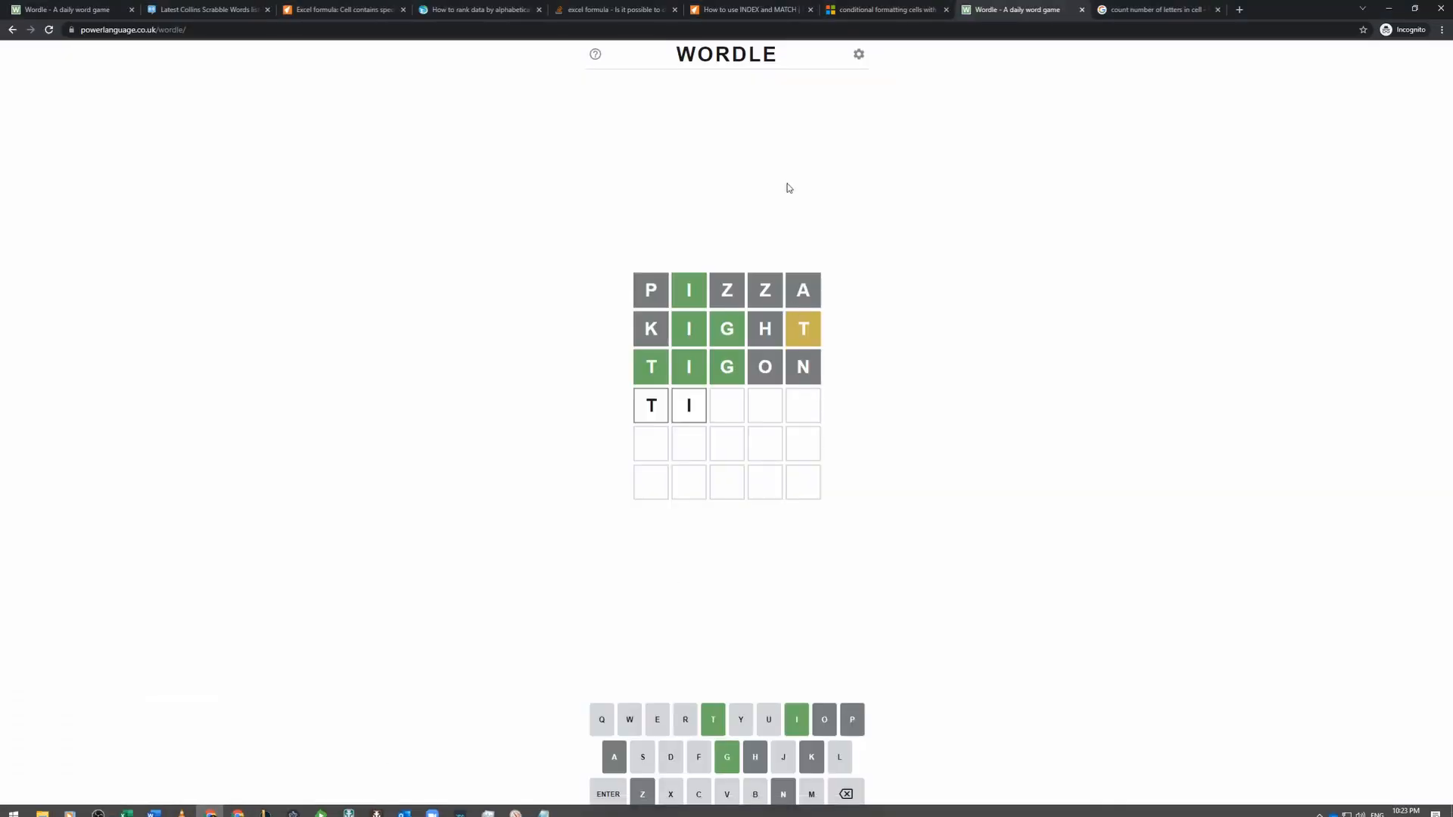
drag(1314, 10, 1239, 88)
drag(678, 86, 903, 195)
- Complete the fourth Wordle guess as TIGES and submit it
click(1148, 741)
click(1082, 702)
click(1062, 741)
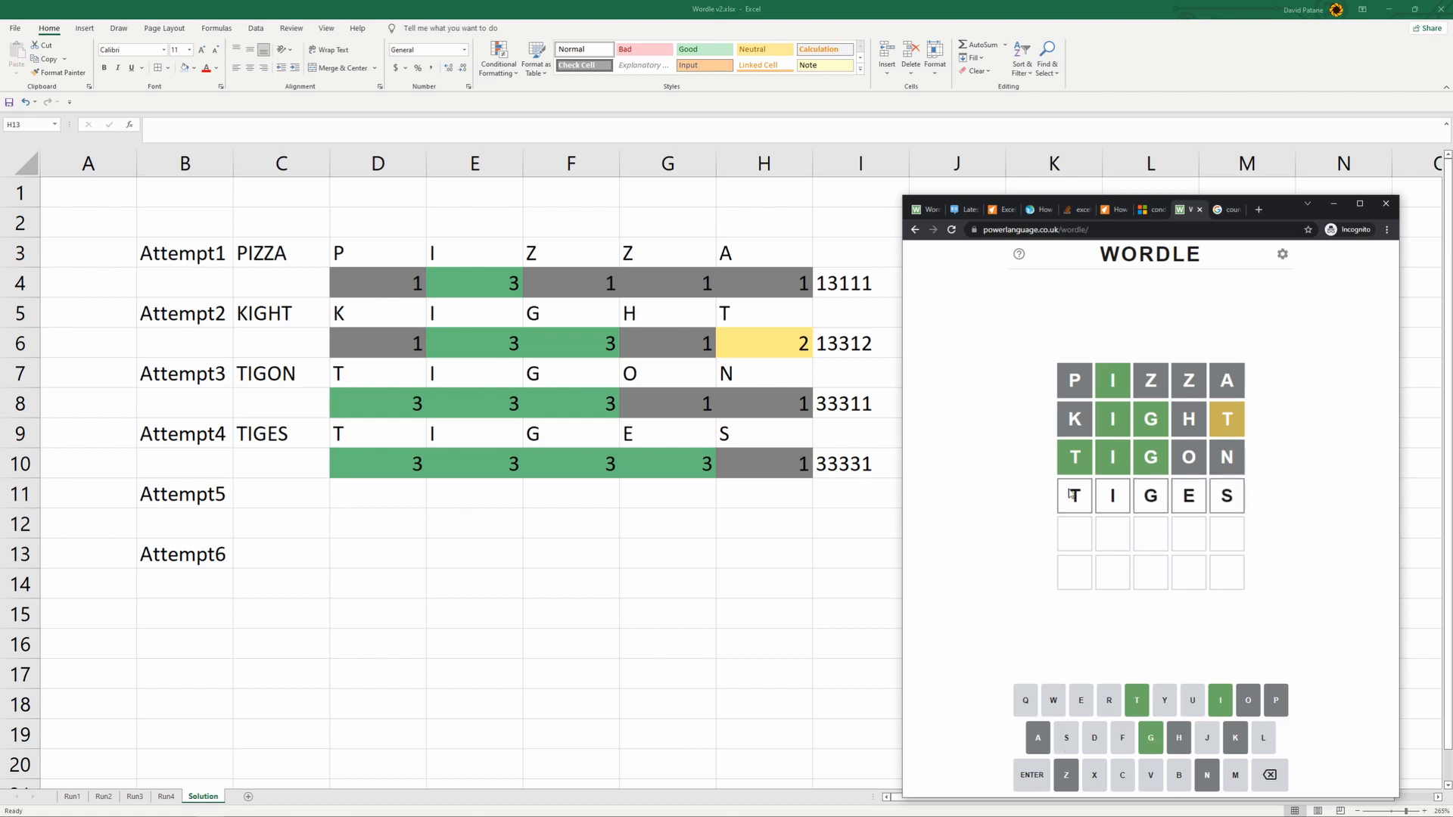
click(1036, 782)
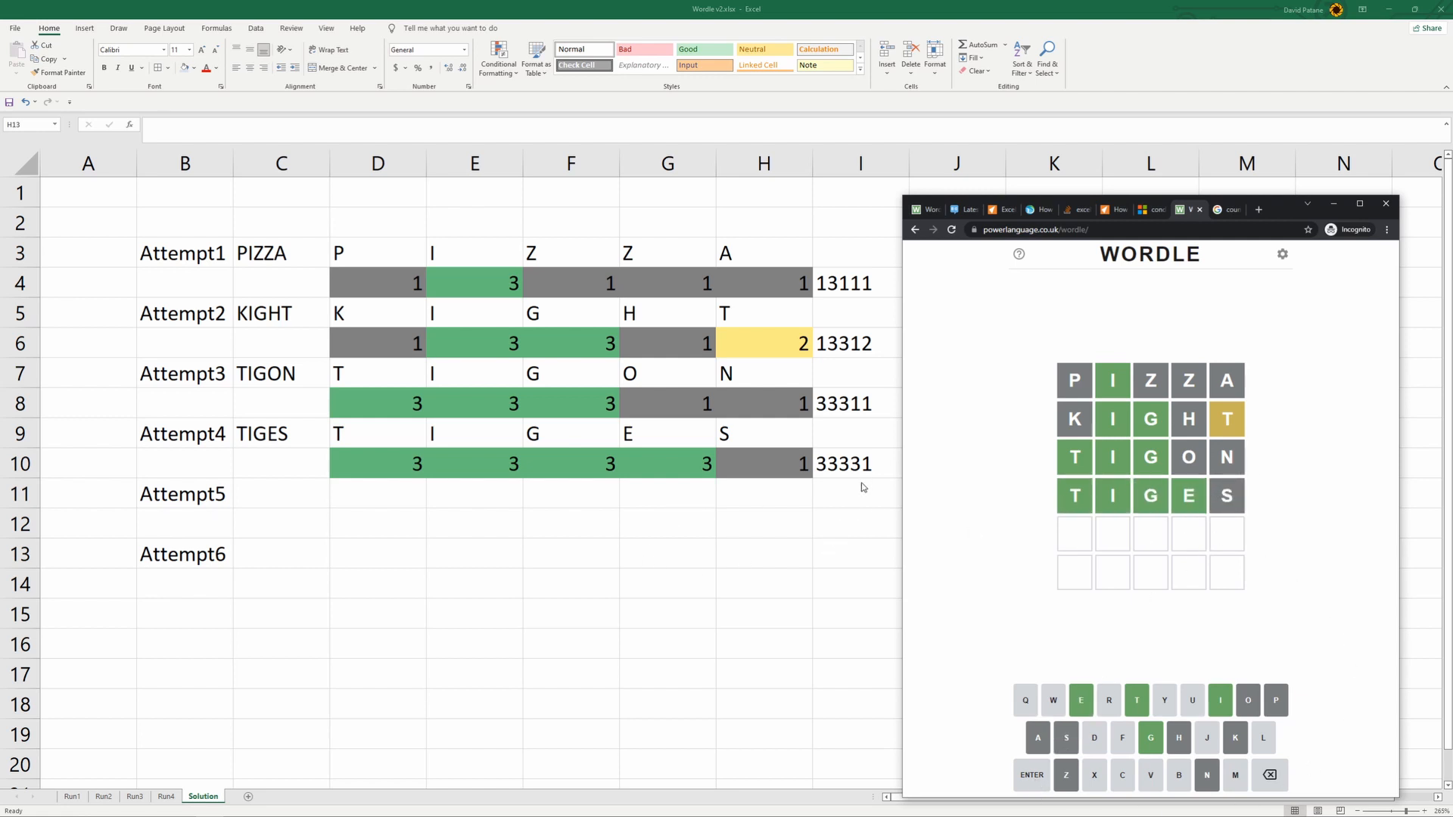
- Inspect cells AB3 and I1 on Run4 and the Attempt4 cells D9 and I10 on the Solution sheet
click(166, 796)
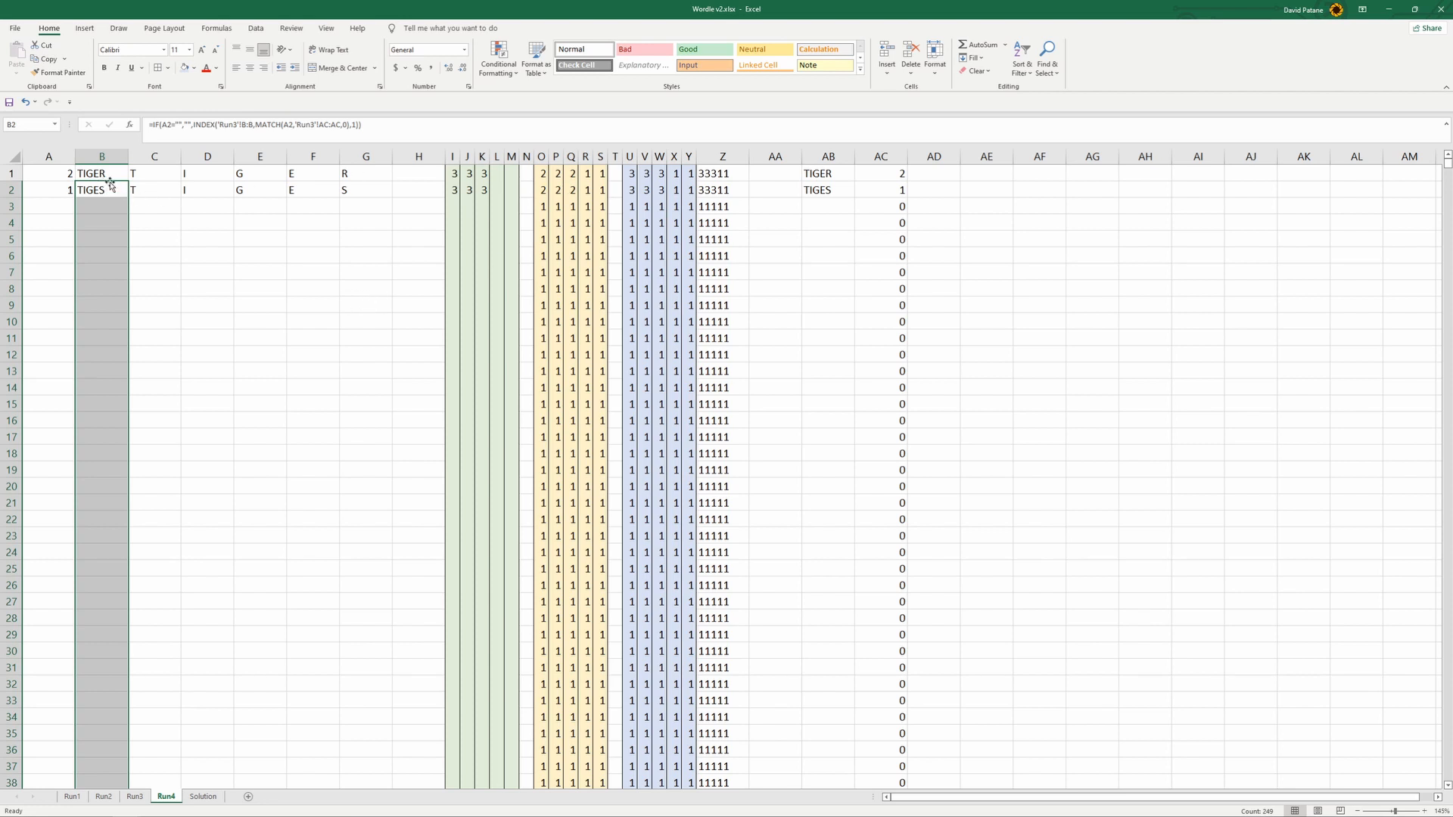
click(824, 201)
click(454, 171)
click(204, 797)
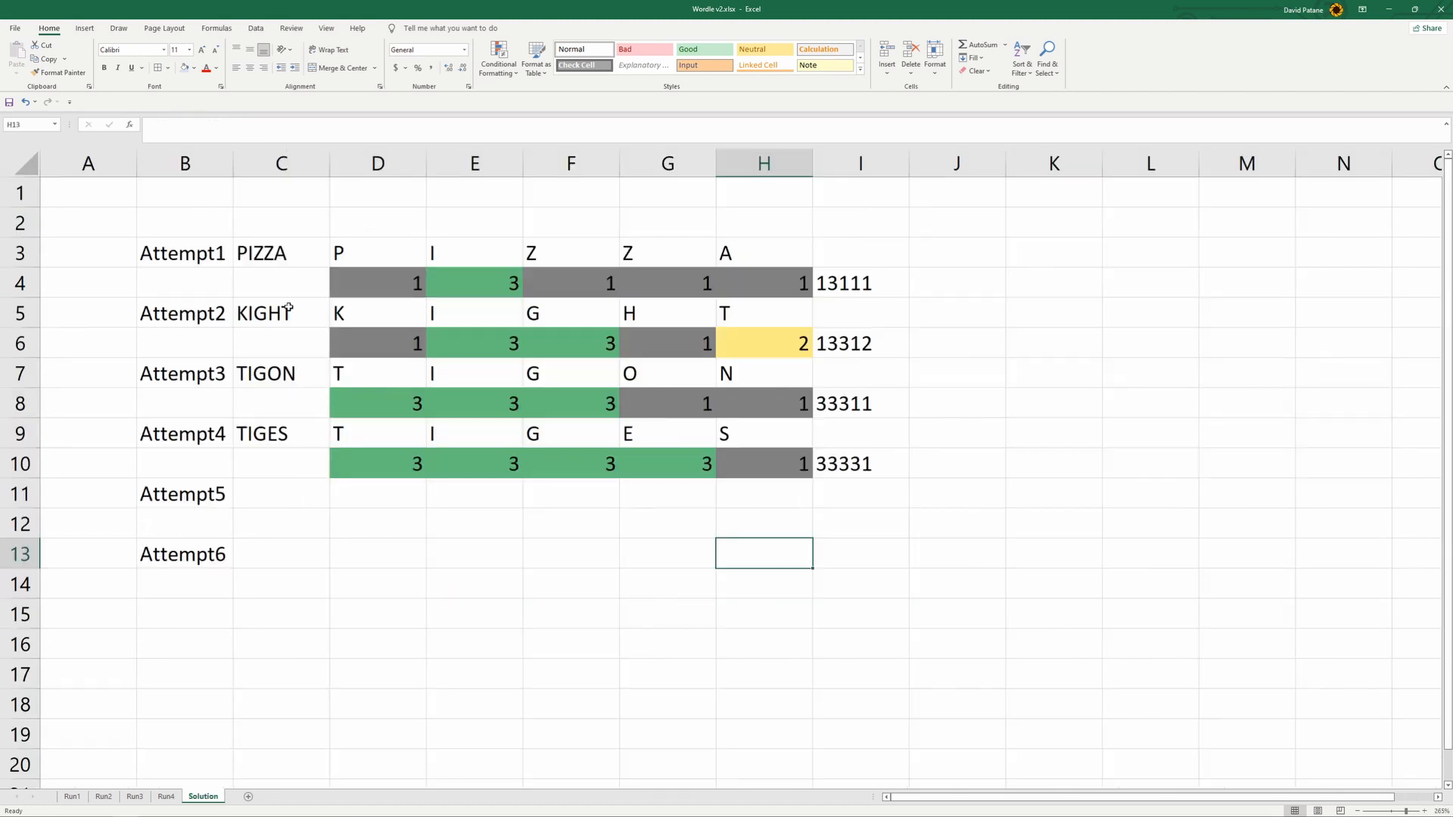
click(370, 433)
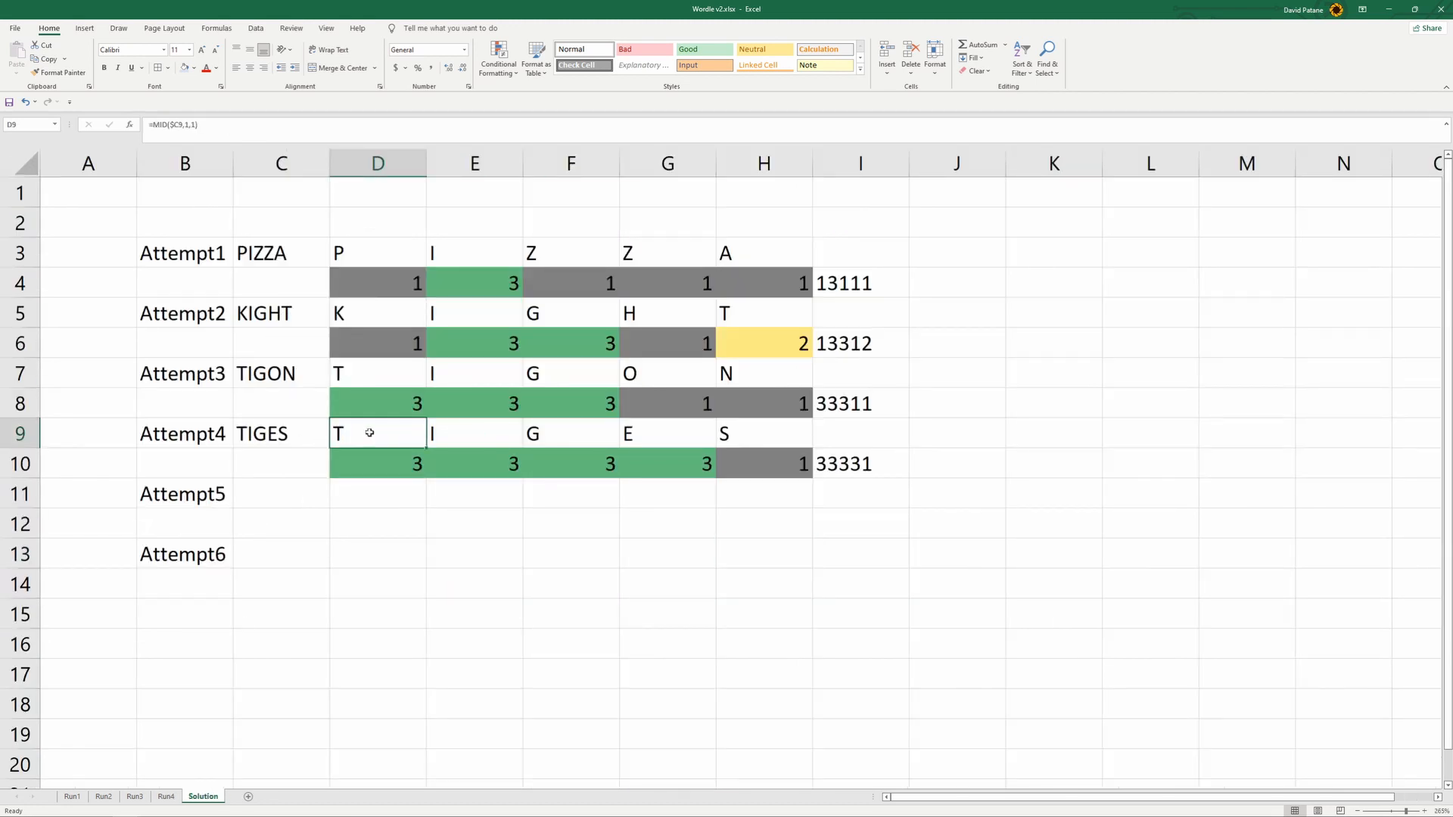
click(877, 467)
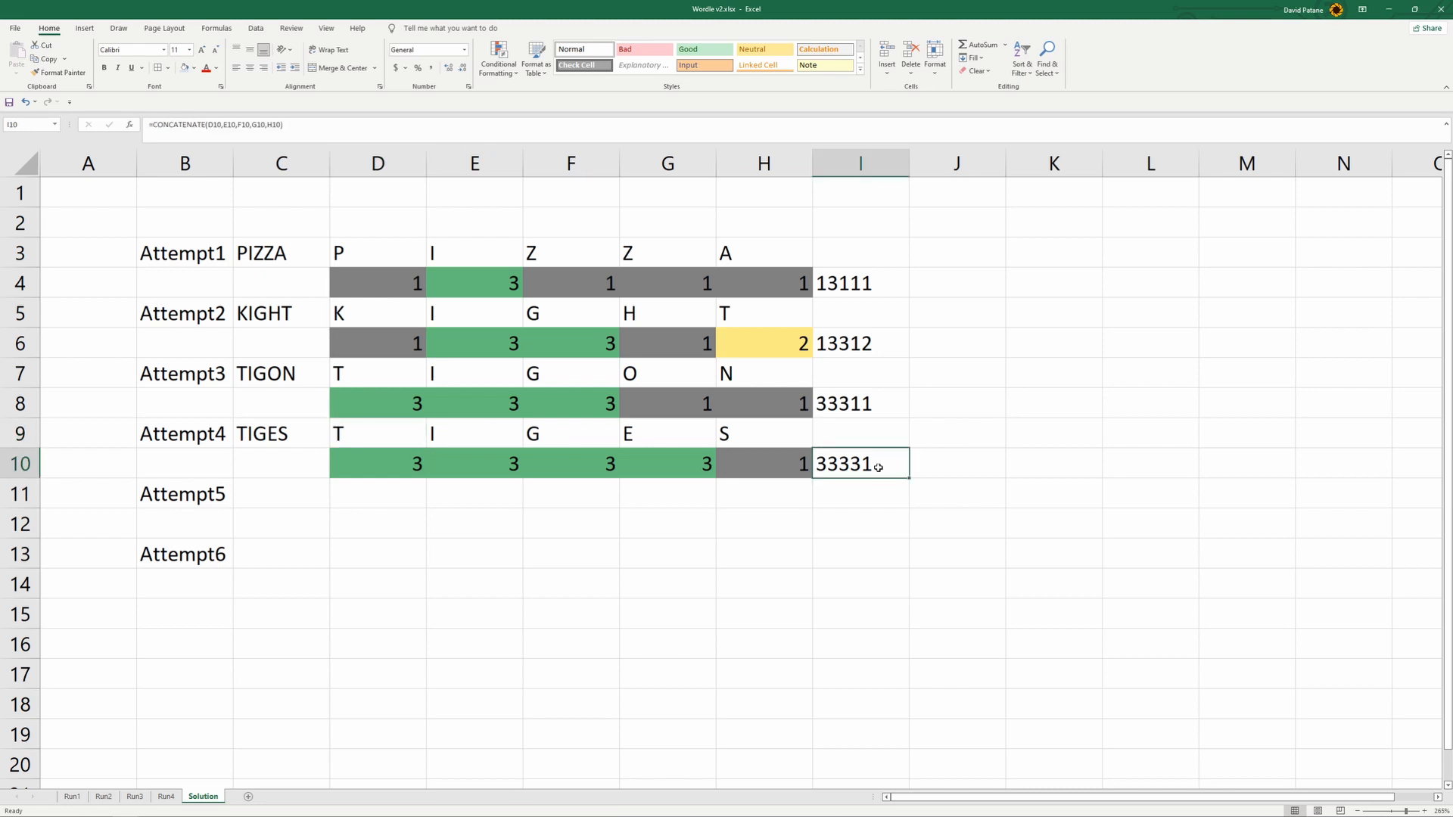
- Change the I1 formula on Run4 to compare against Solution!D$9, and fill it across to M1
click(165, 796)
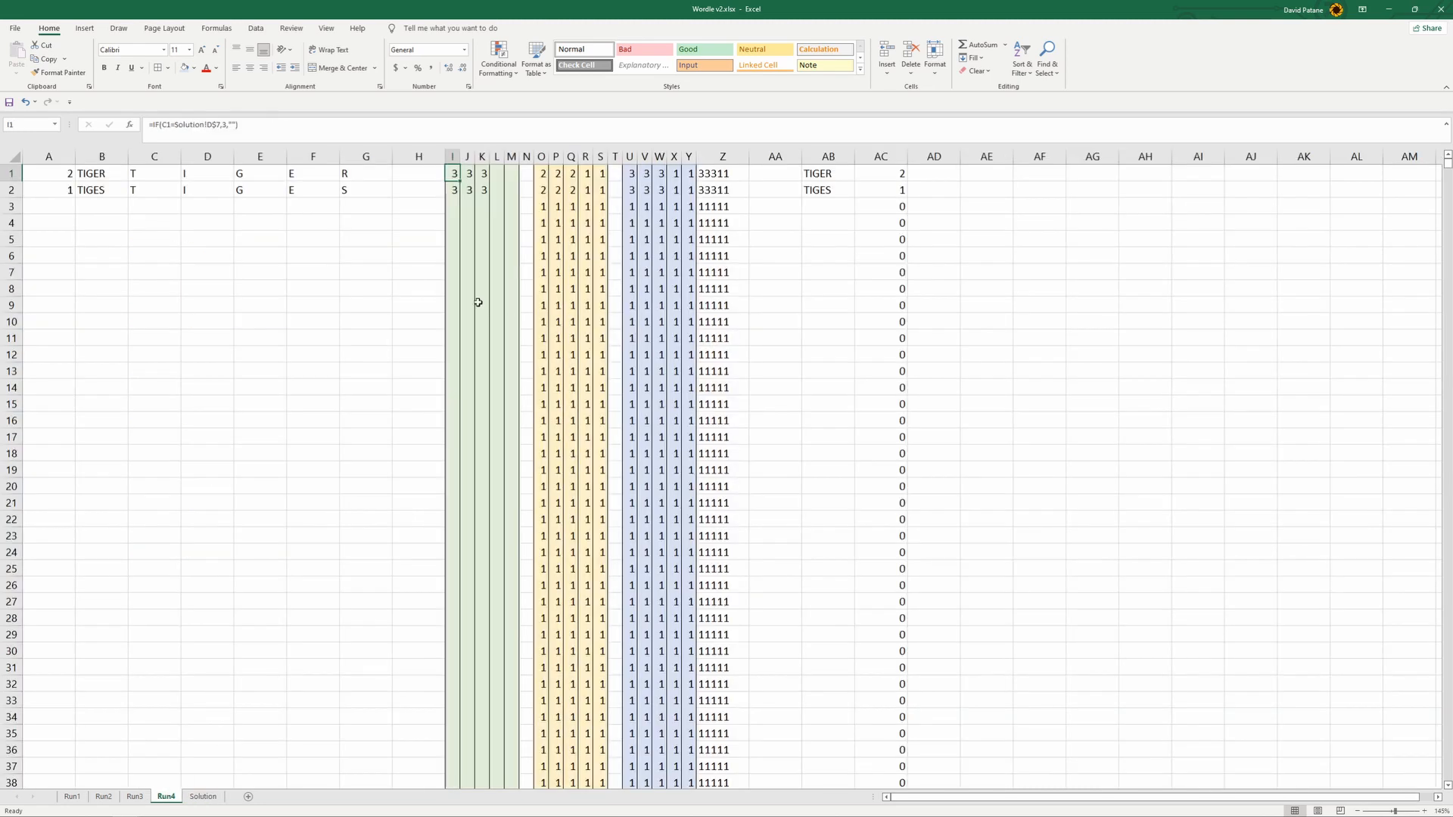
click(221, 126)
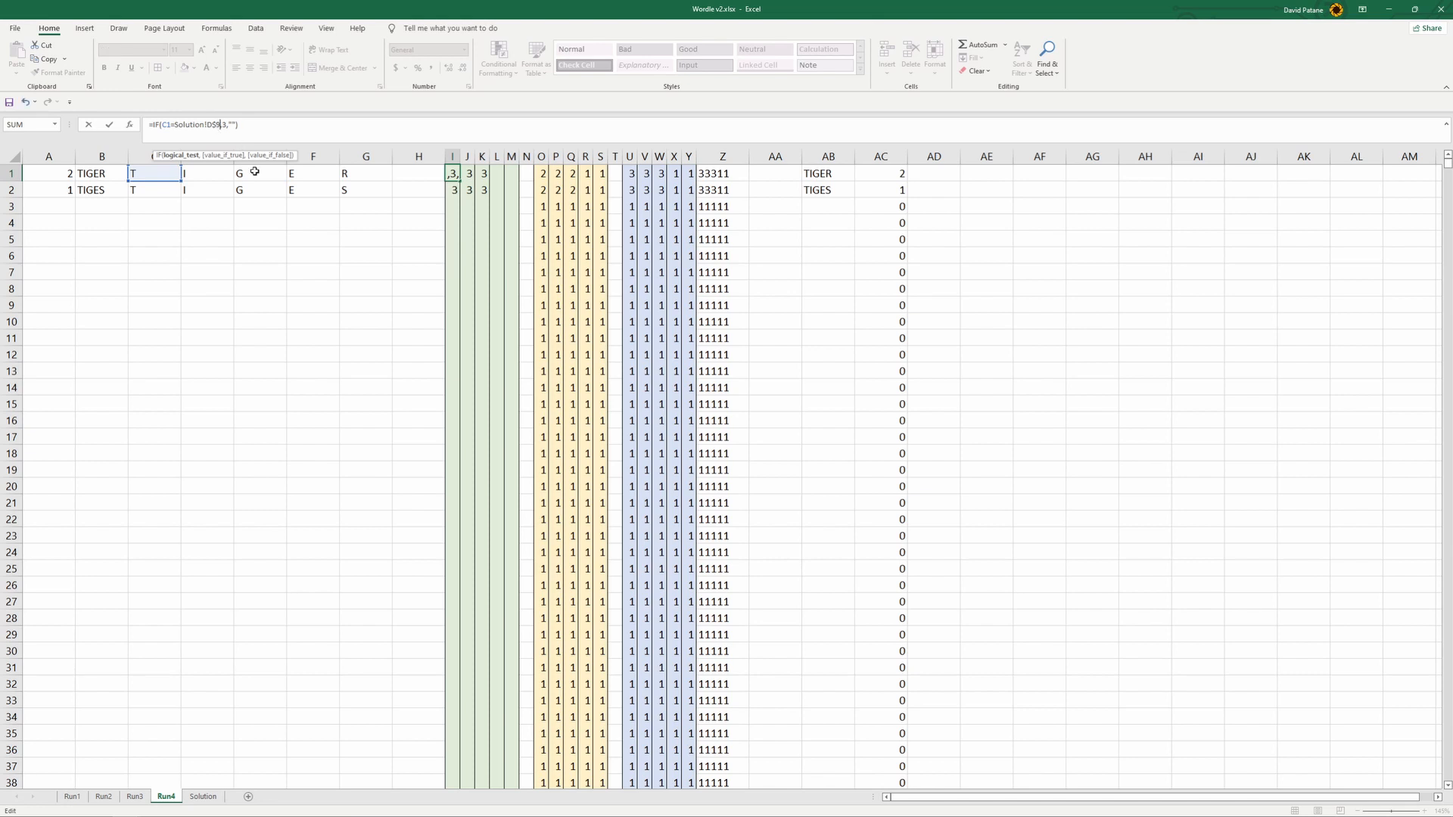
click(425, 232)
click(453, 174)
drag(460, 181, 515, 179)
- Change the O1 formula on Run4 to search for Solution!D$9, and fill it across to S1
click(542, 174)
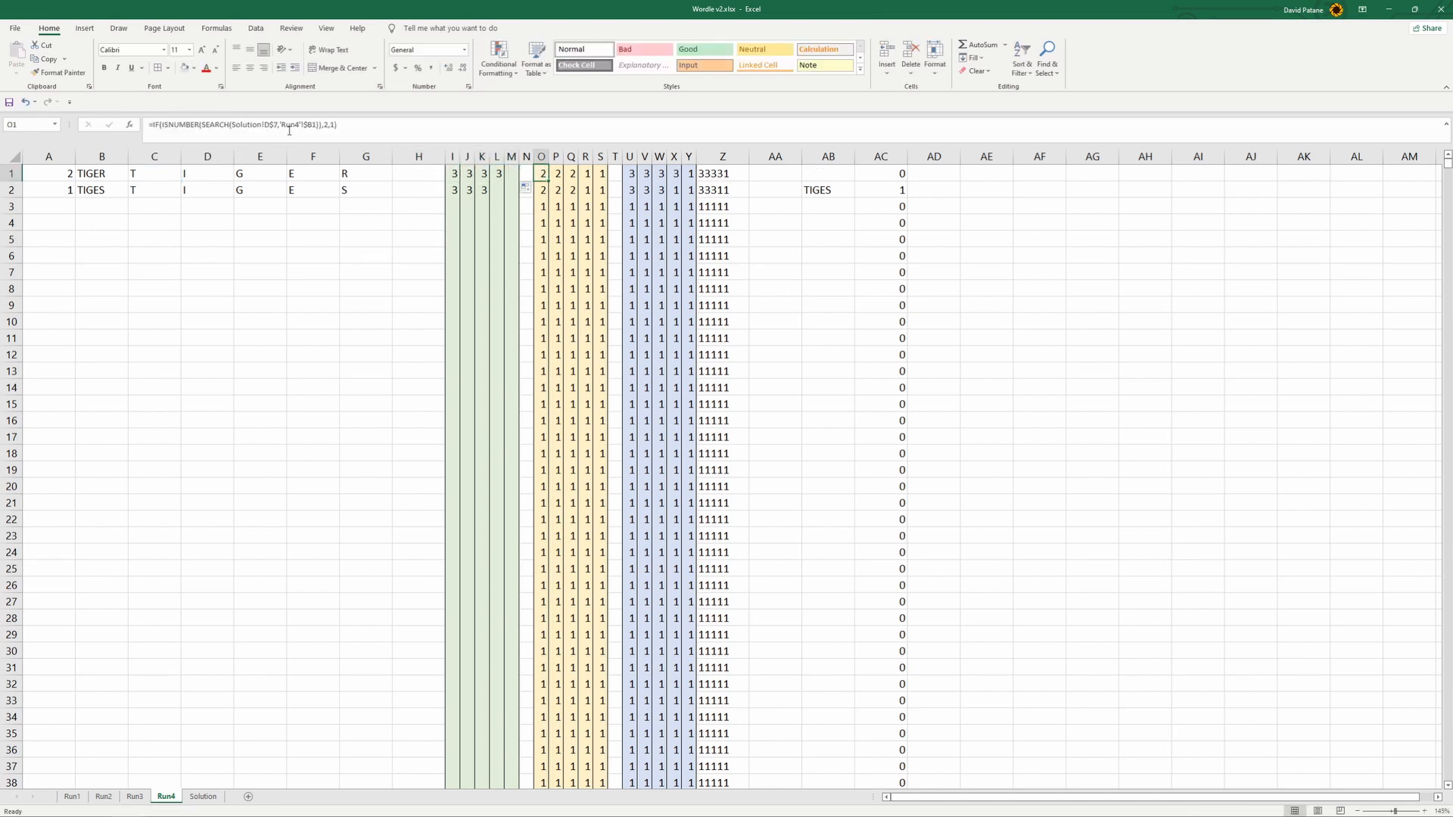
click(274, 125)
click(542, 176)
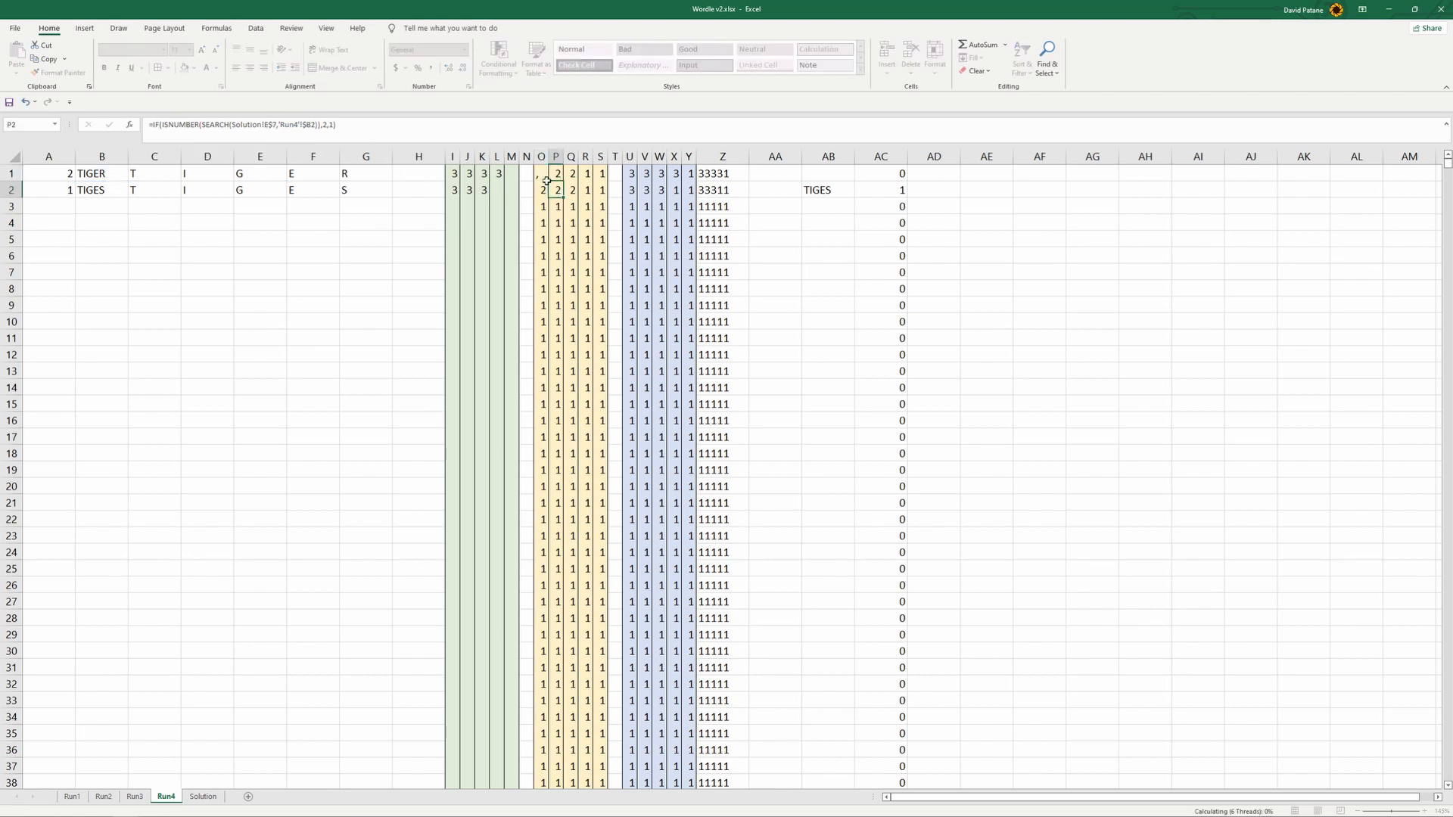
drag(549, 181, 603, 180)
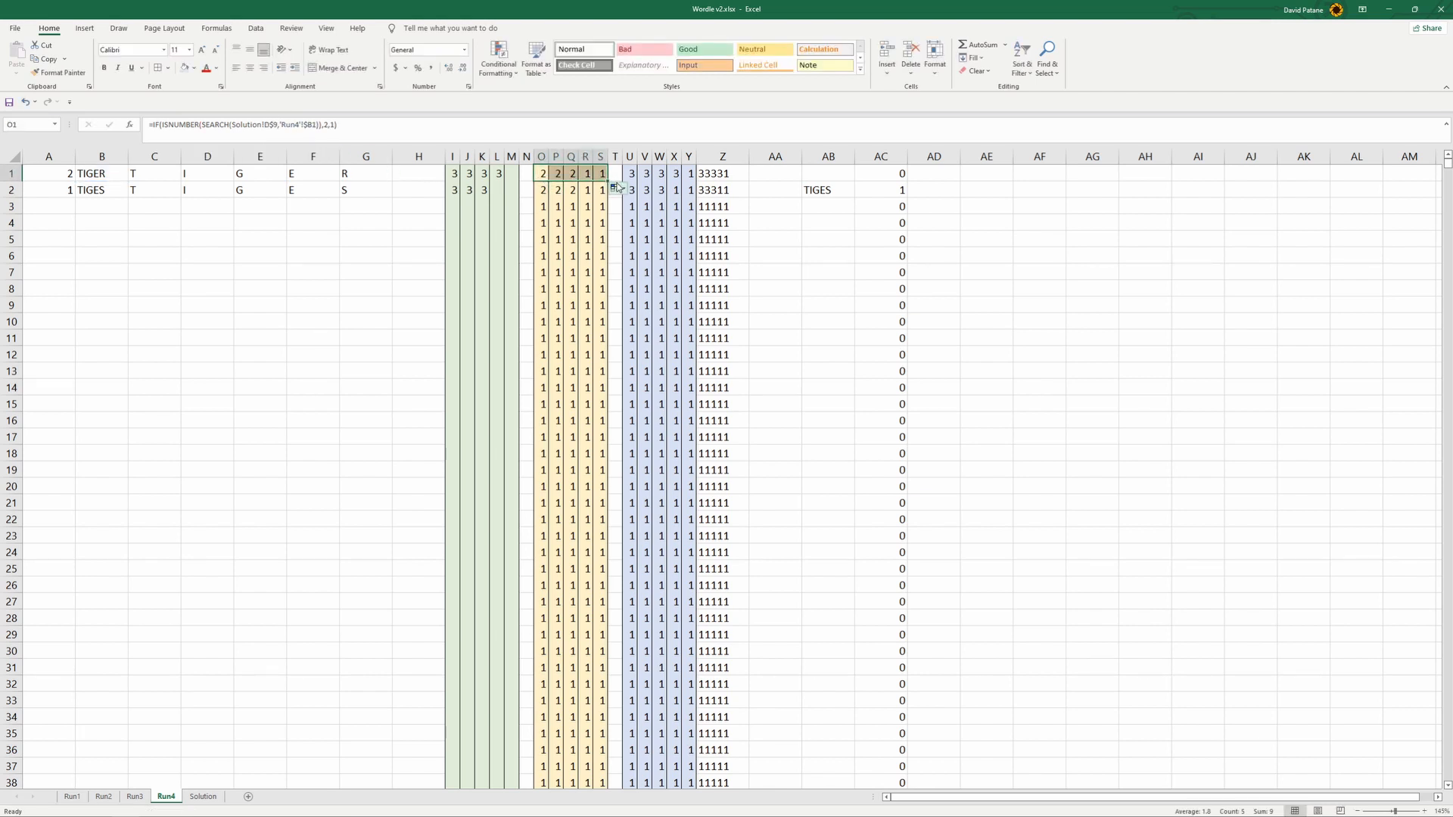
- Change the AB1 formula on Run4 to compare Z1 against Solution!$I$10
click(825, 171)
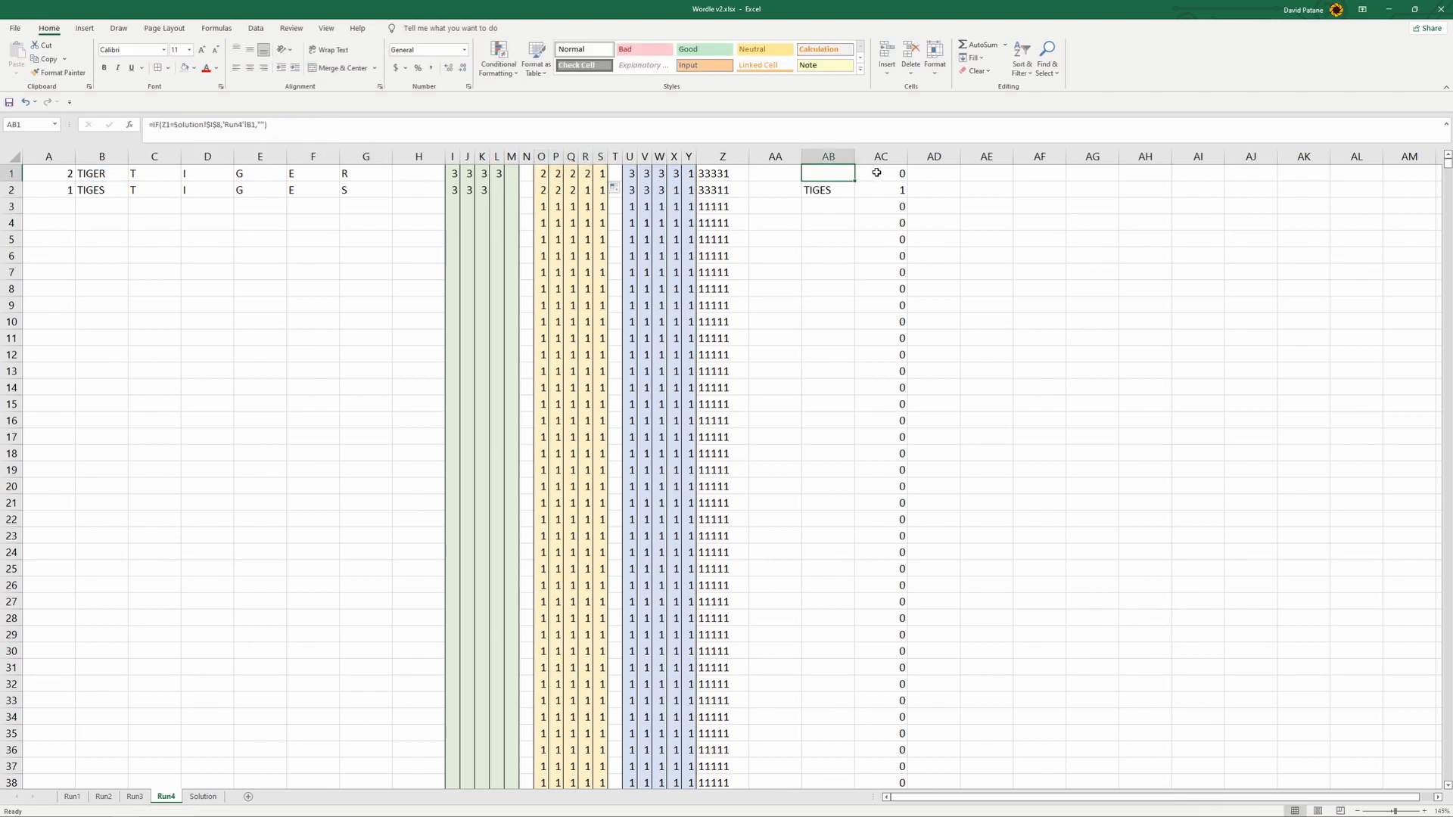
click(702, 173)
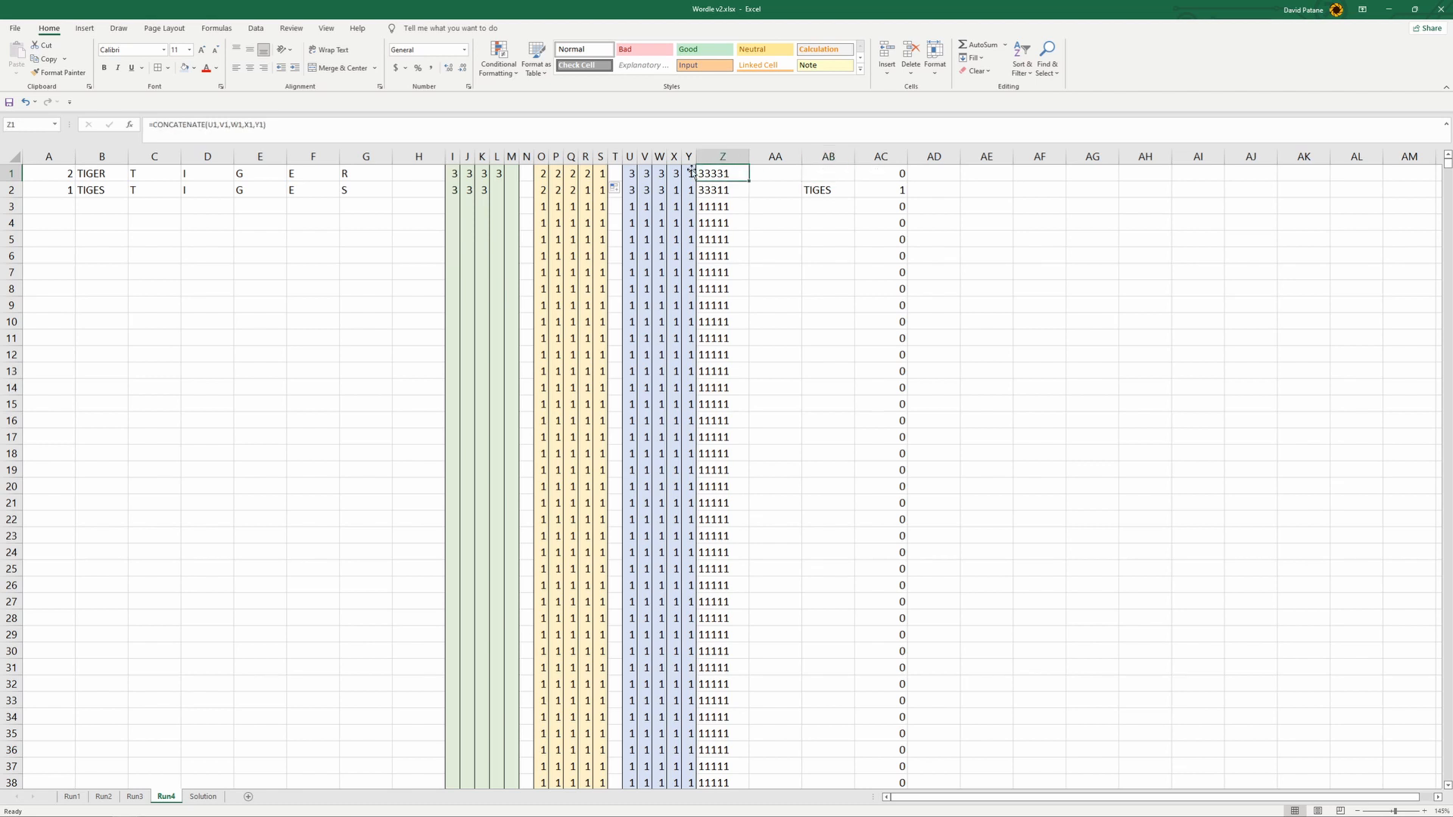
click(806, 175)
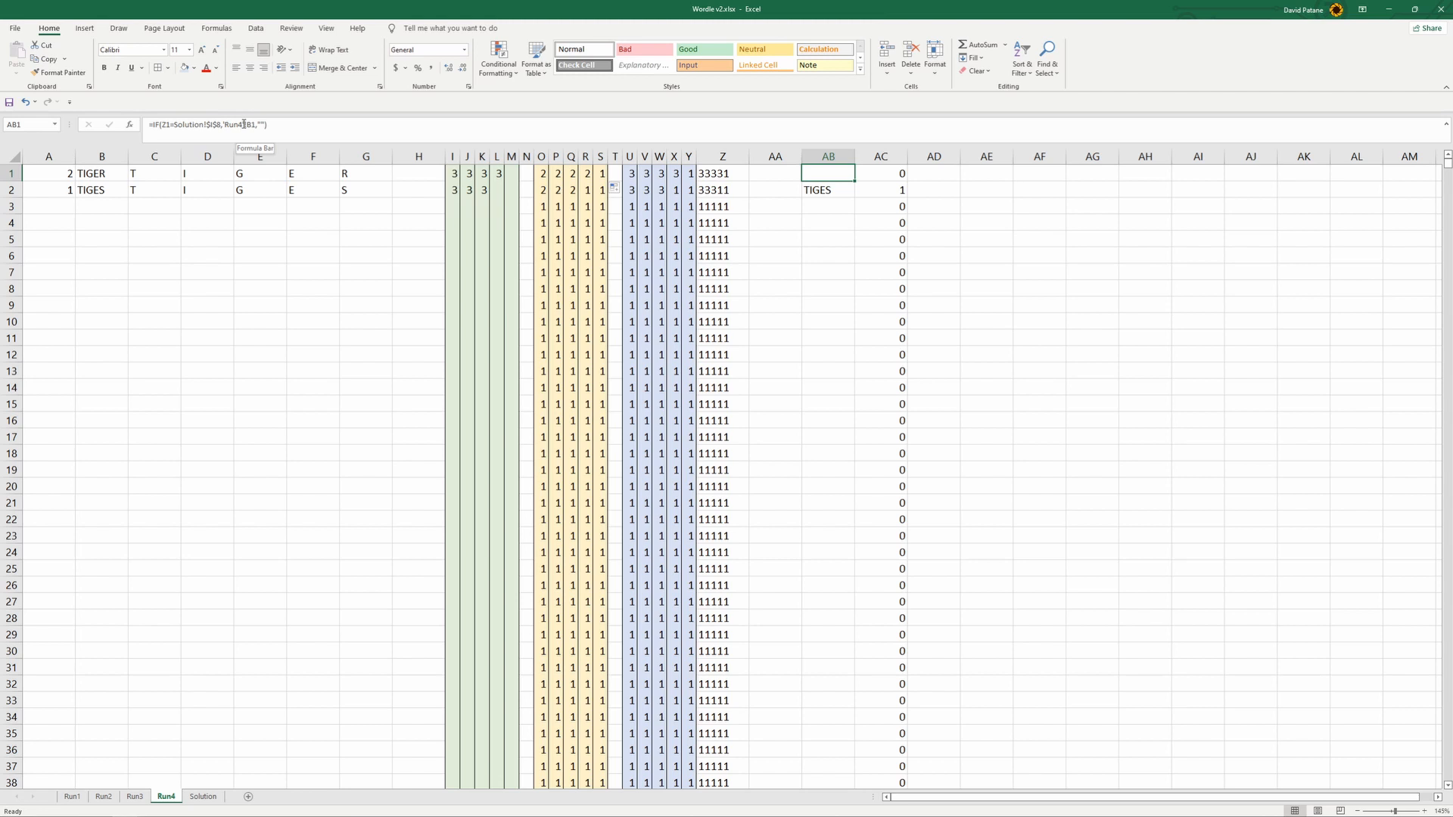
click(219, 124)
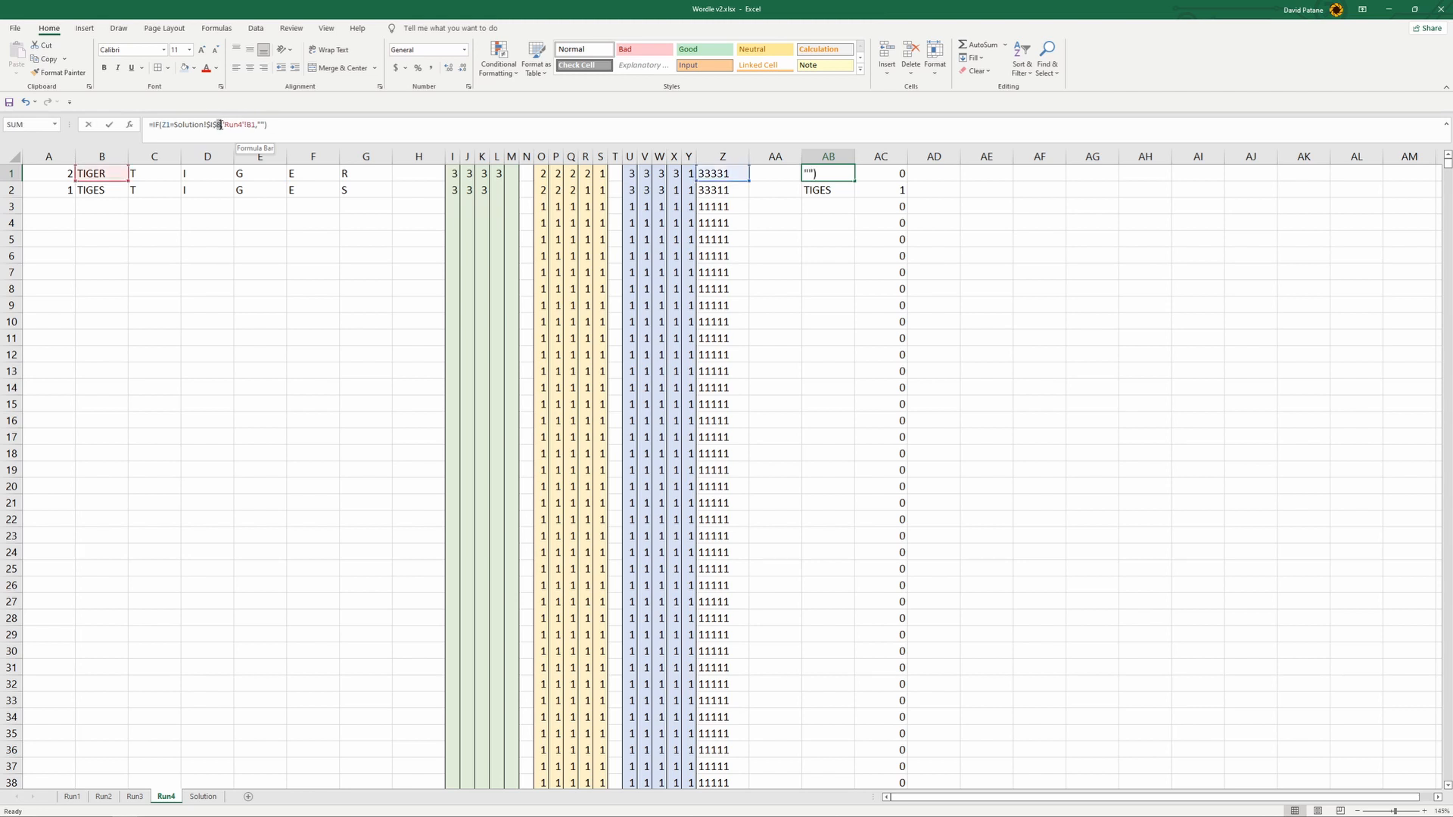
key(Return)
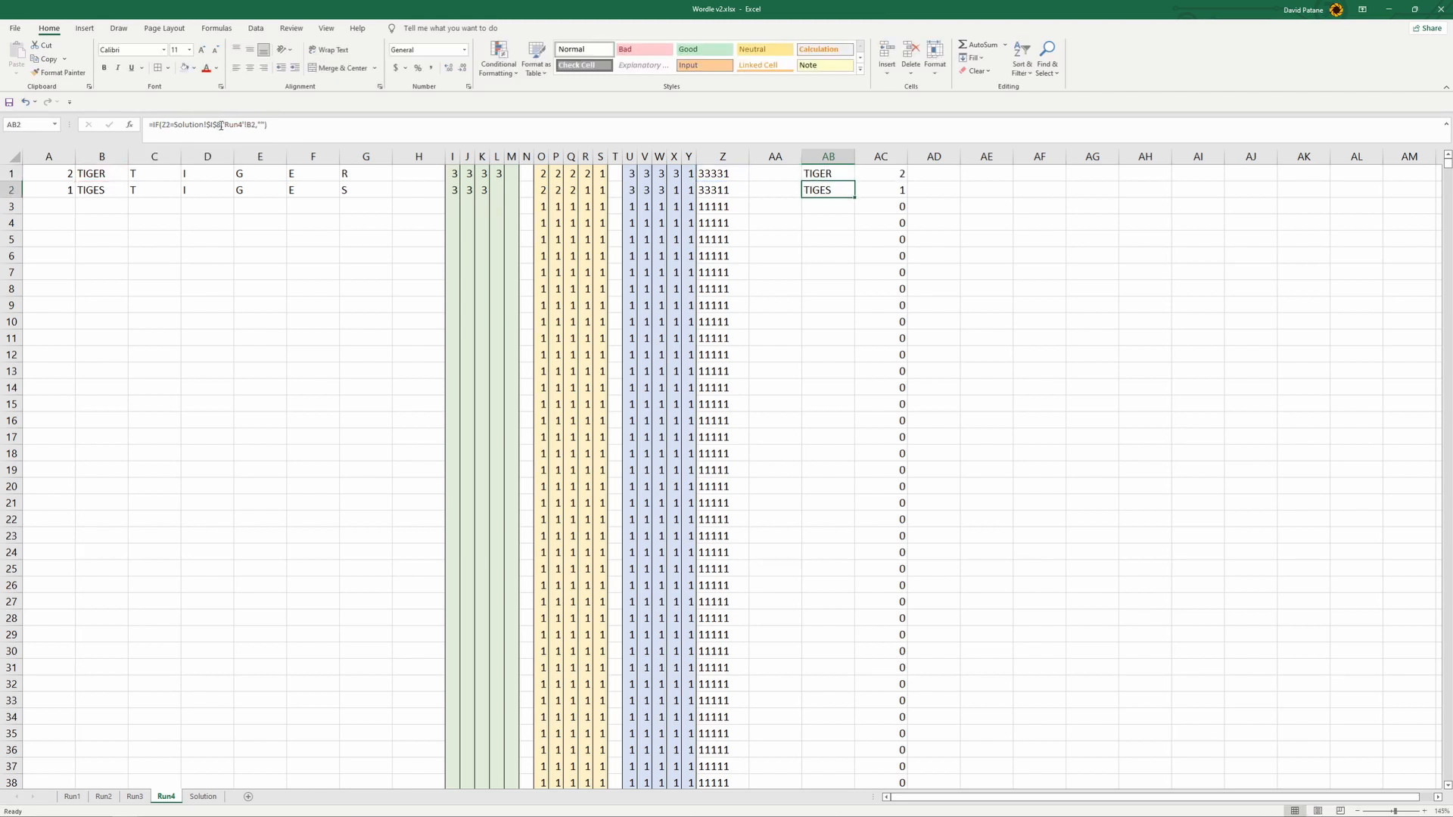
- Fill the row 1 formulas in I1:AB1 on Run4 down through all the word rows, and check cell AB1
mouse_move(456, 174)
mouse_down()
mouse_move(856, 183)
mouse_move(832, 764)
mouse_move(778, 584)
mouse_move(785, 651)
mouse_move(783, 636)
mouse_up()
scroll(782, 618, up, 20)
scroll(783, 619, up, 5)
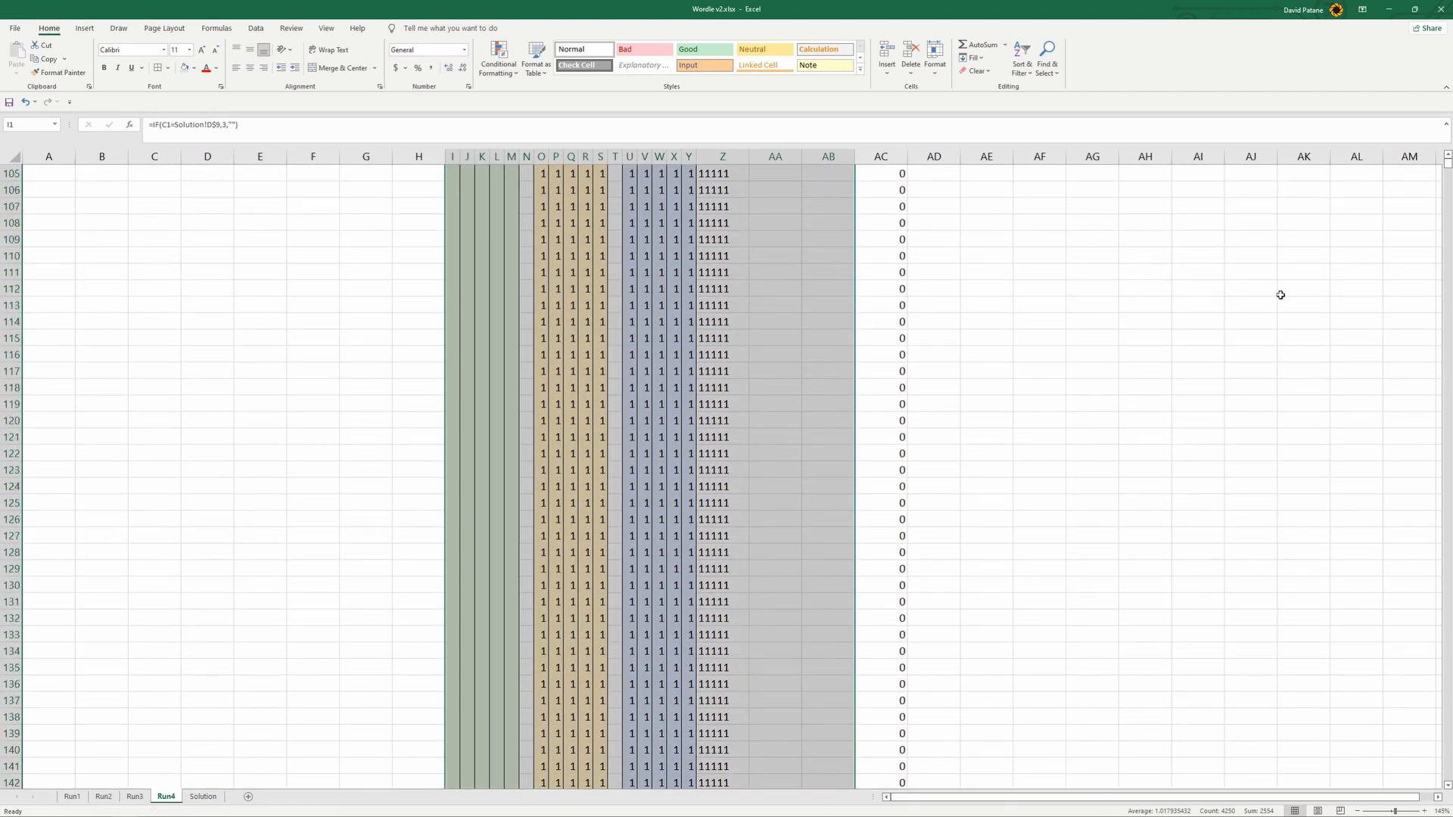
click(1447, 156)
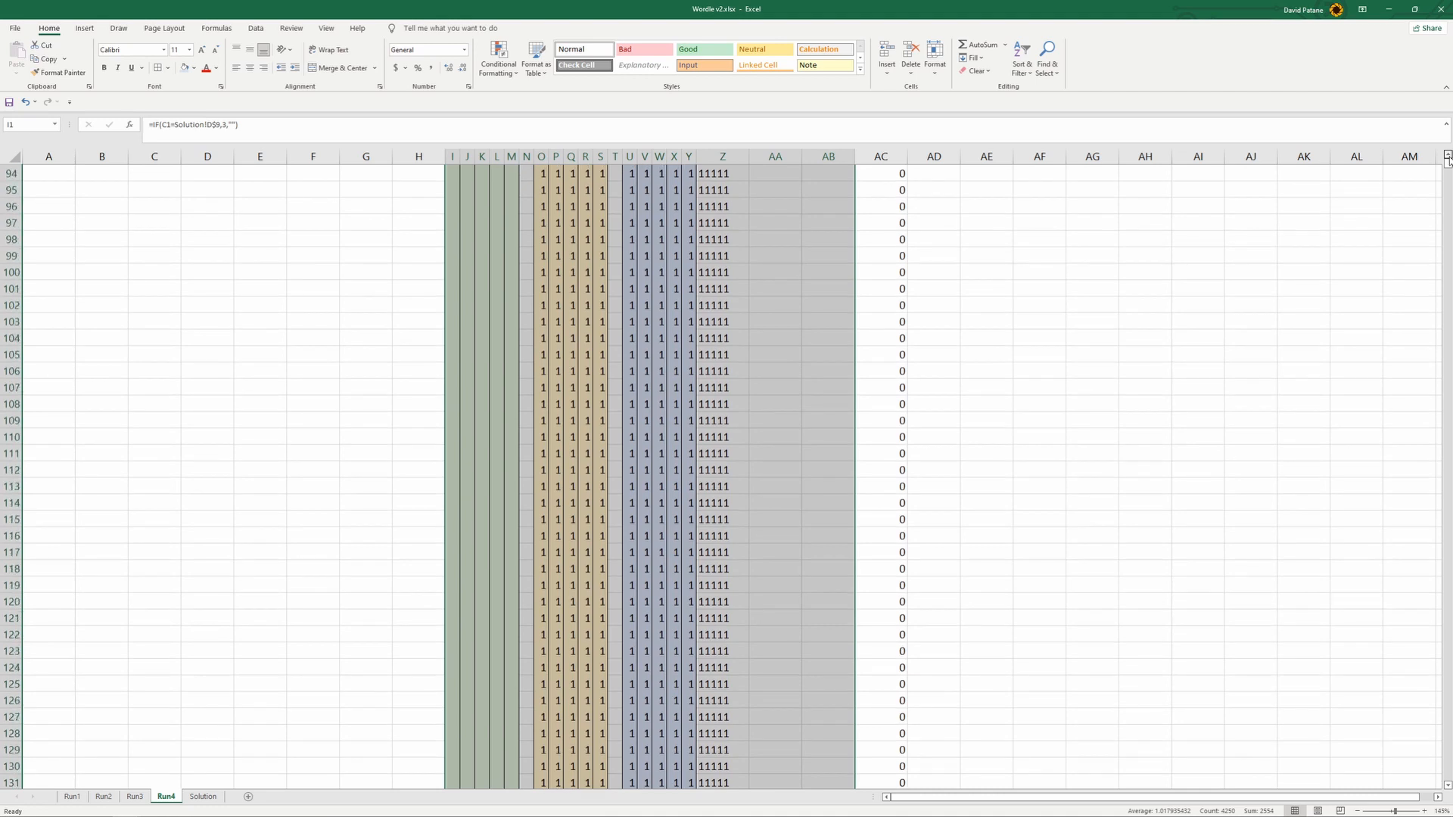
drag(1447, 166, 1447, 165)
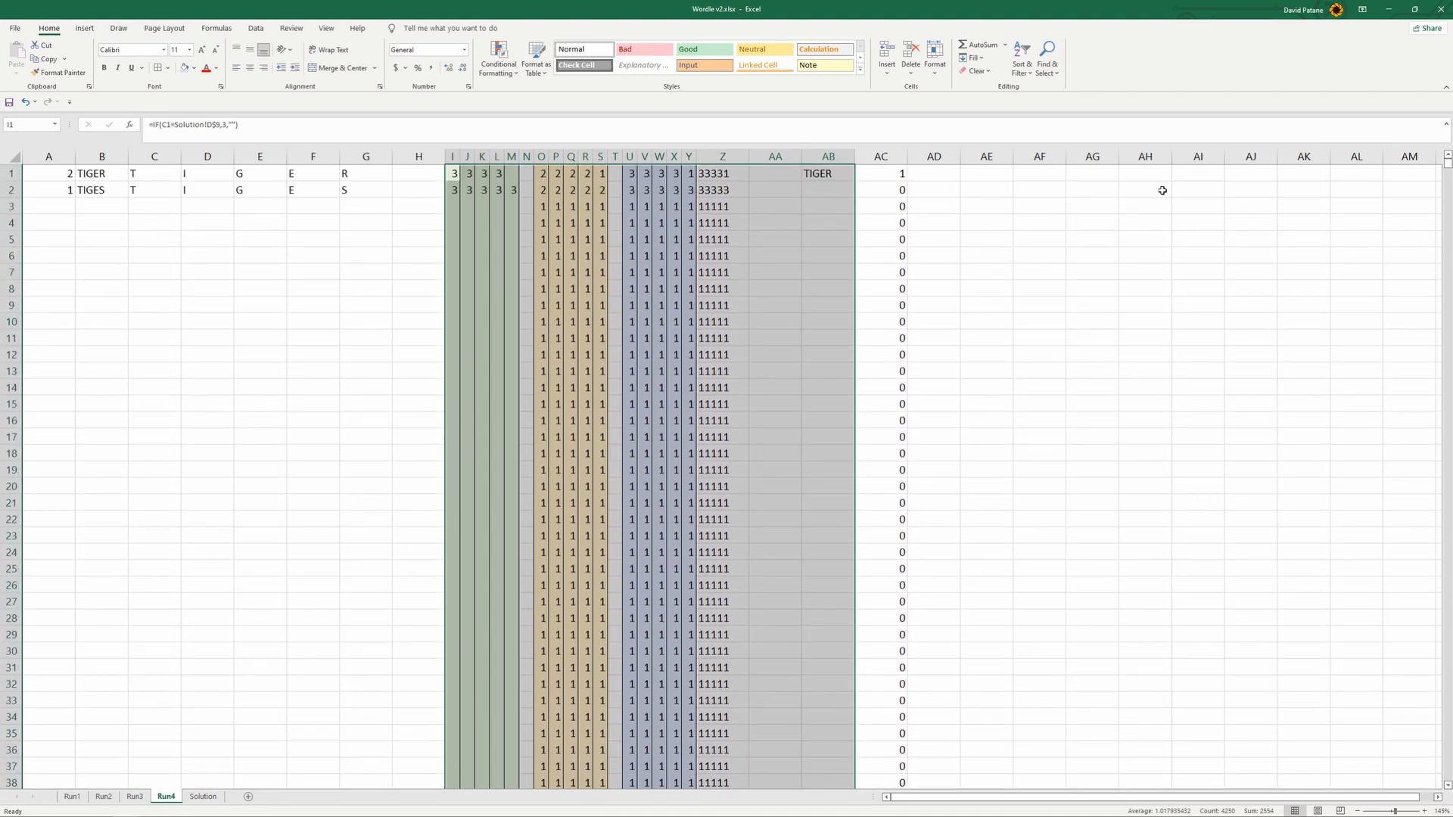
click(934, 241)
click(836, 171)
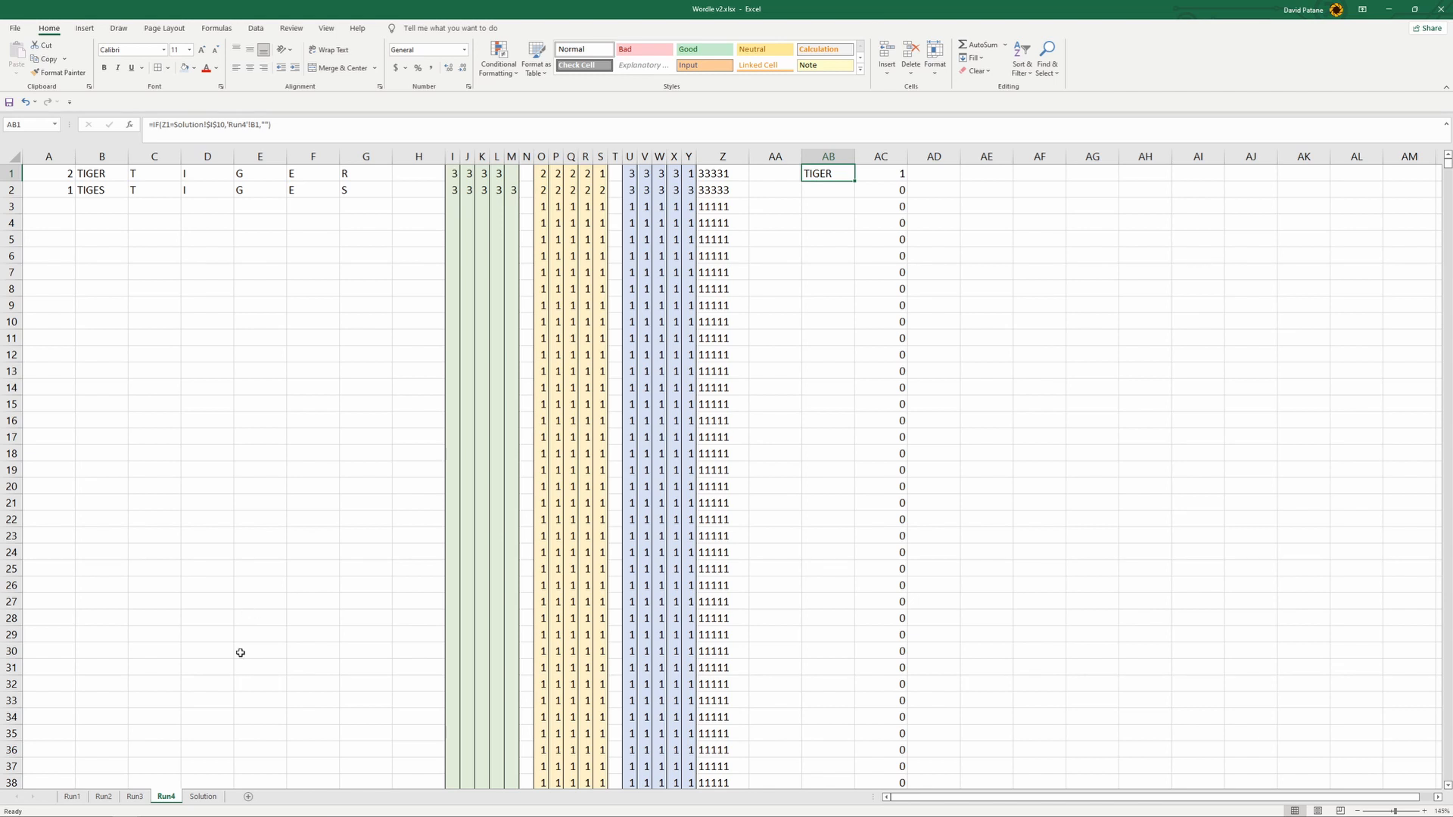
click(200, 702)
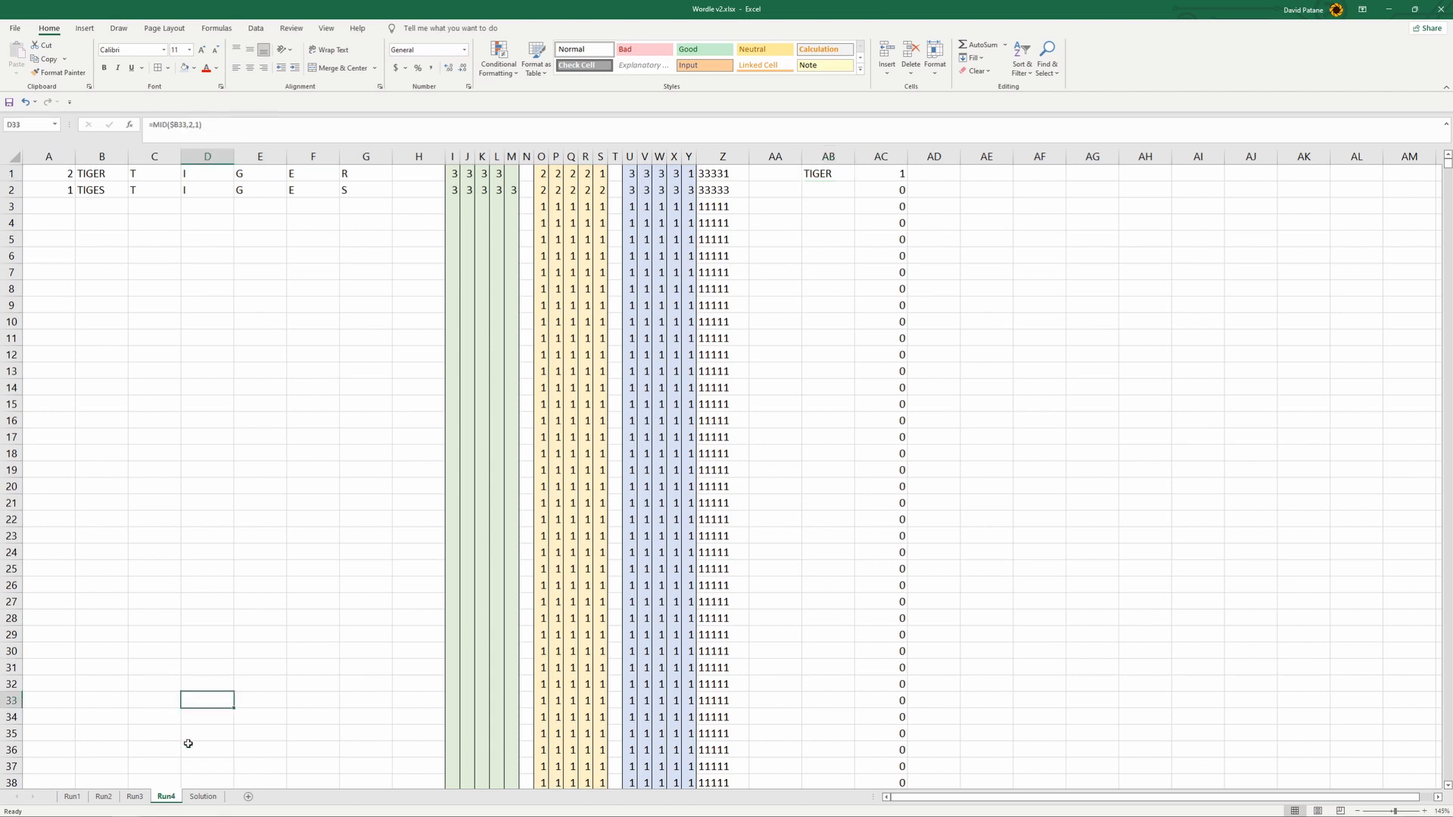
right_click(171, 797)
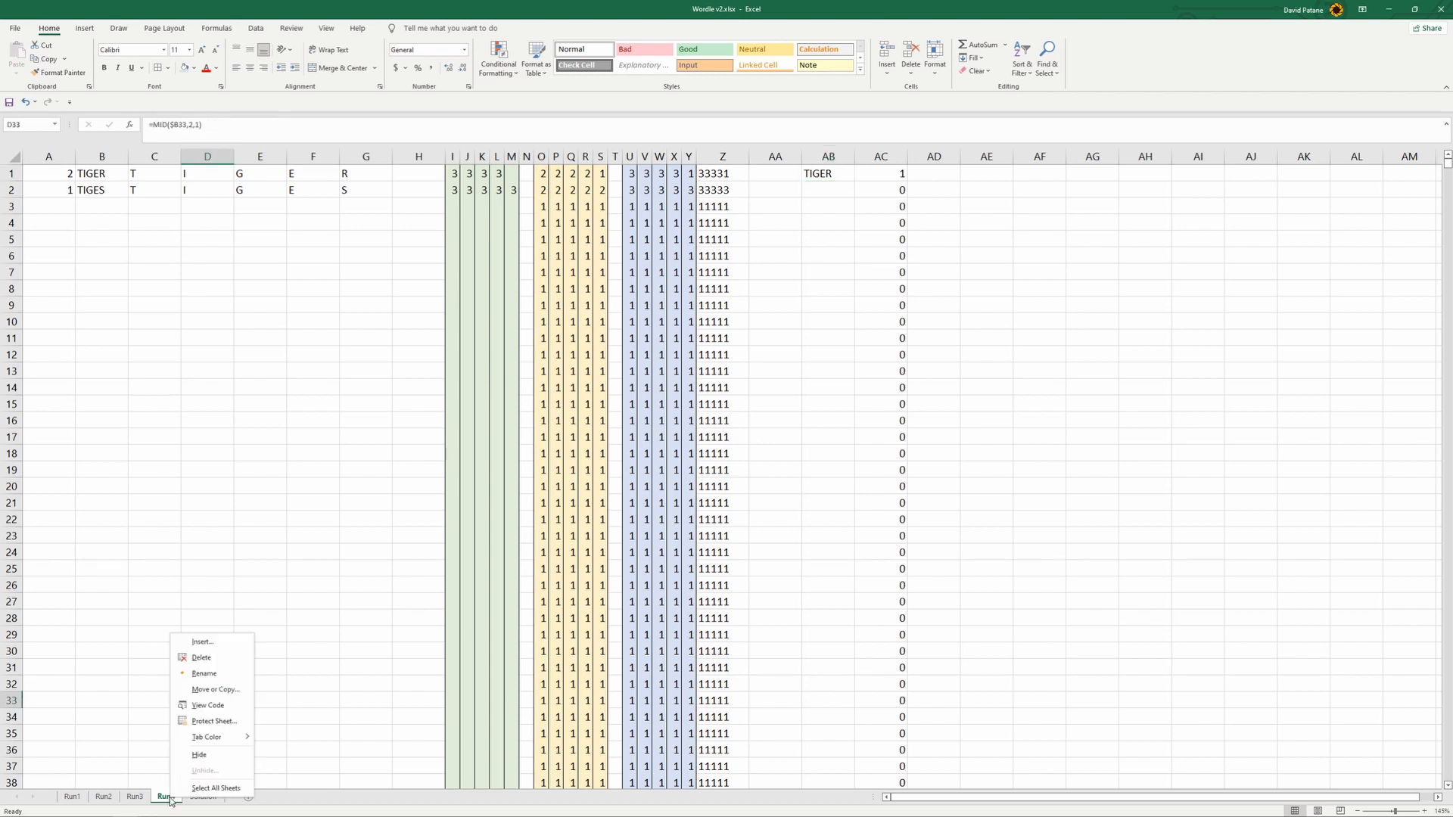
click(223, 690)
click(159, 704)
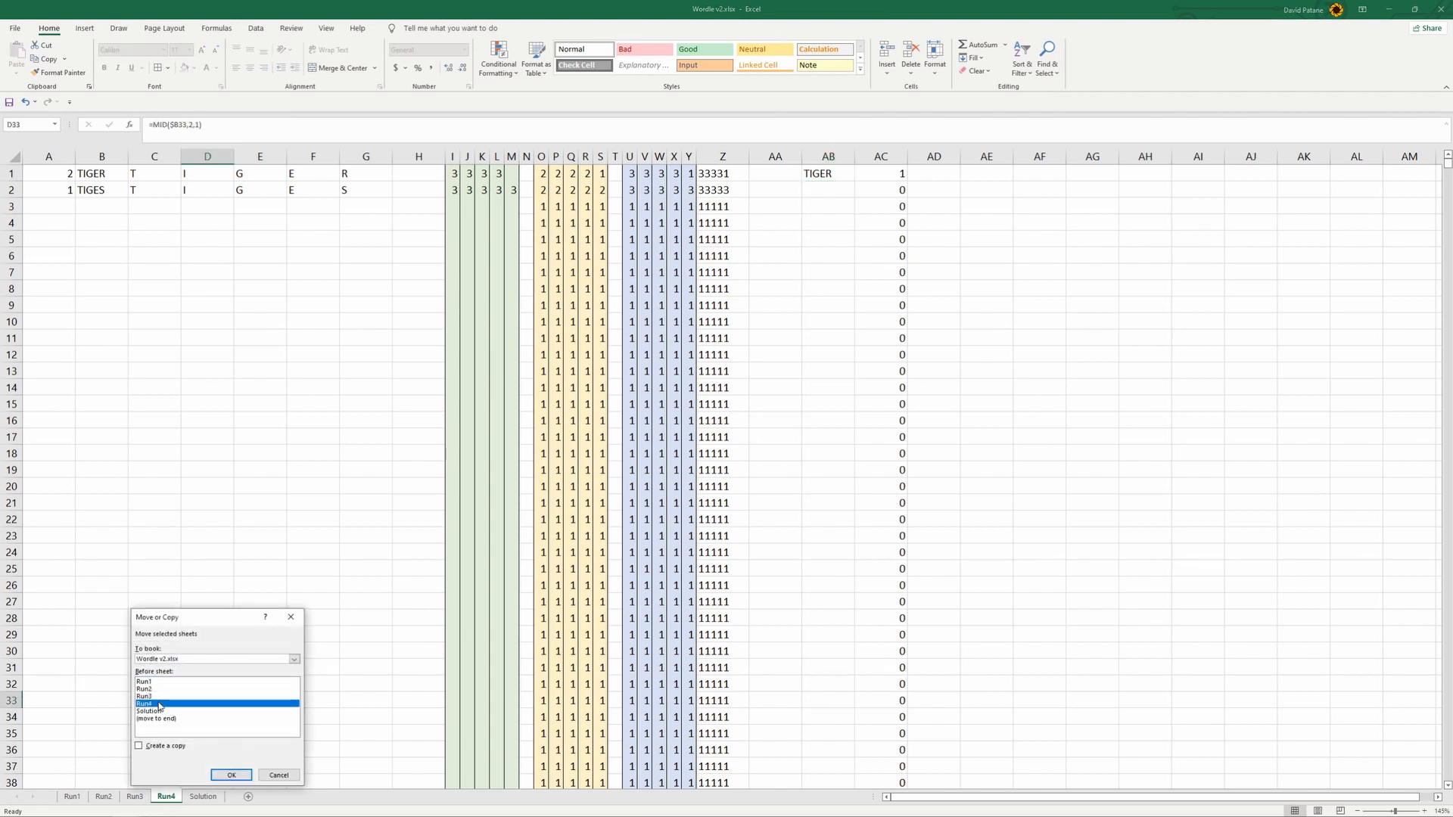
click(227, 772)
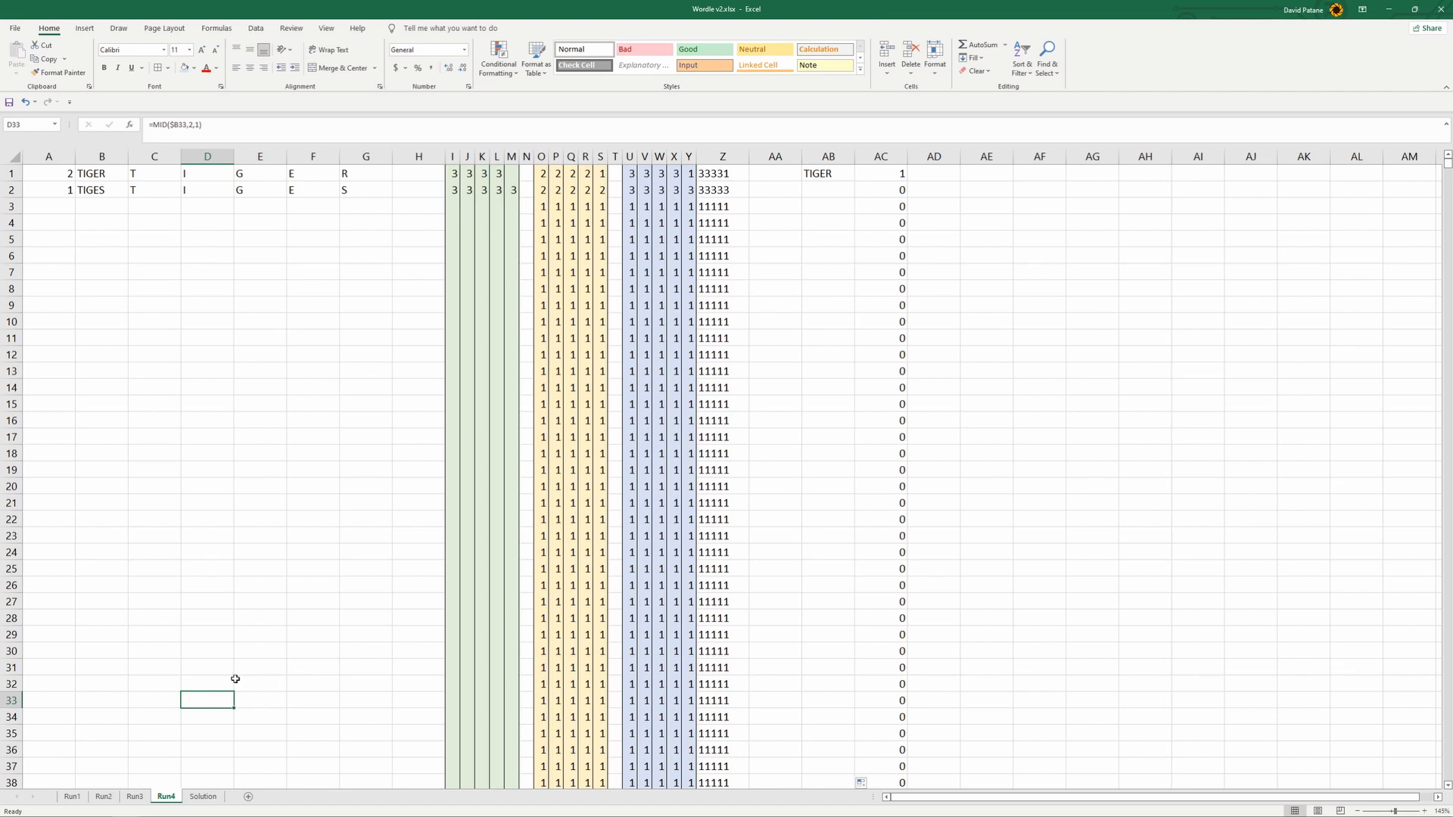
- Create a copy of the Run4 sheet placed before Run4
right_click(166, 796)
click(209, 685)
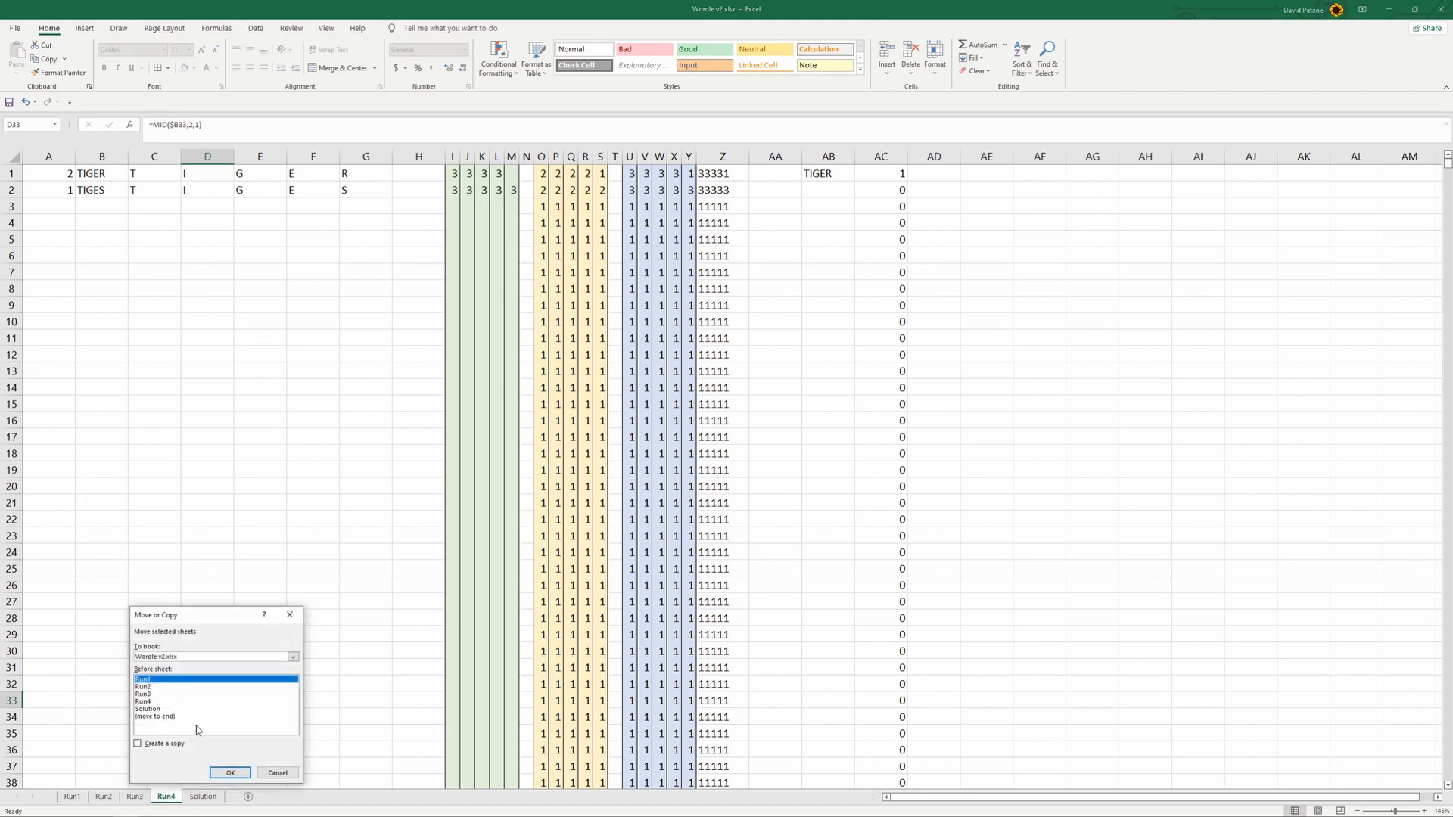
click(137, 743)
click(155, 701)
click(231, 773)
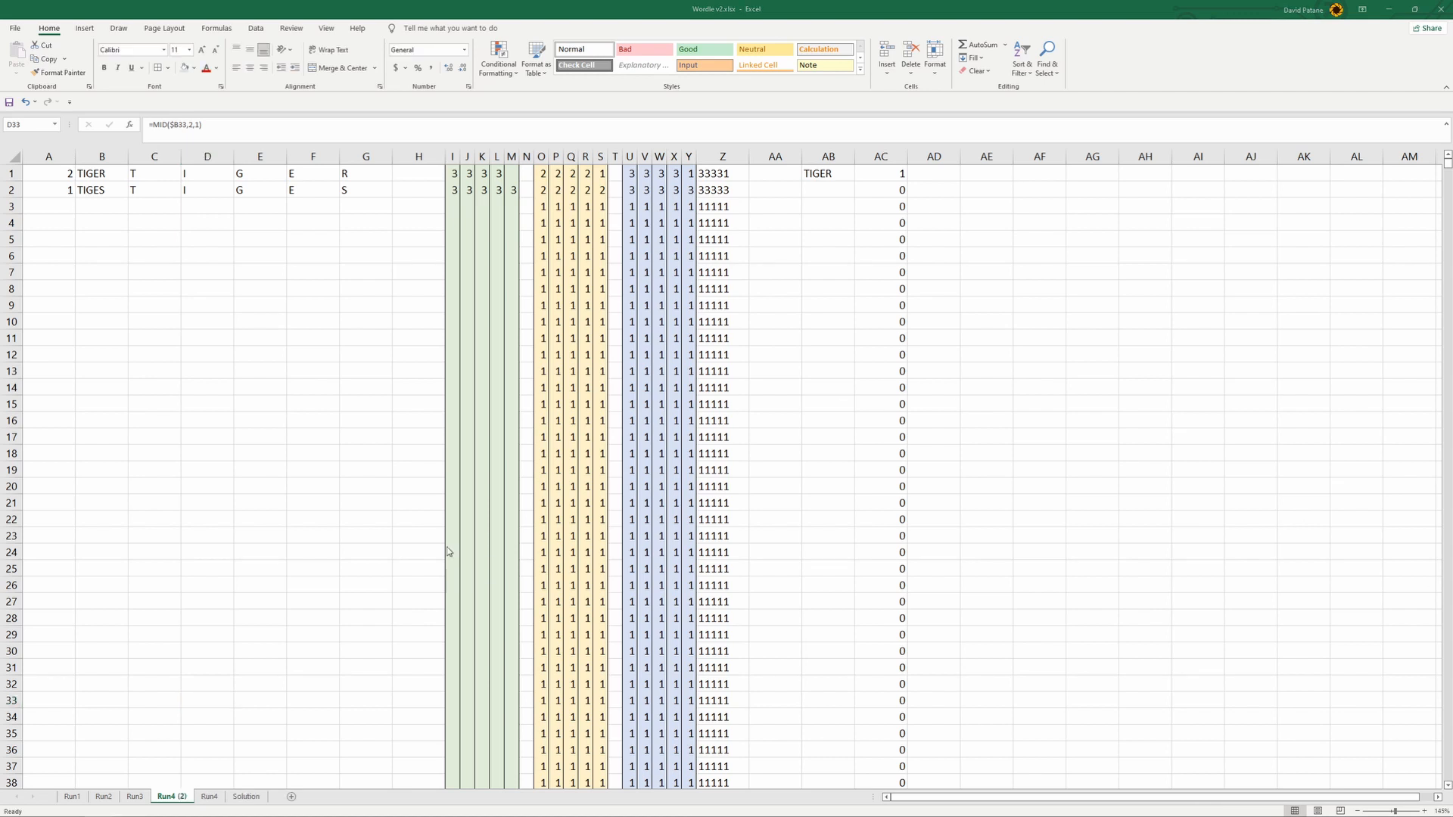
- Rename the copied sheet Run5 and move it between Run4 and Solution
double_click(179, 799)
click(175, 796)
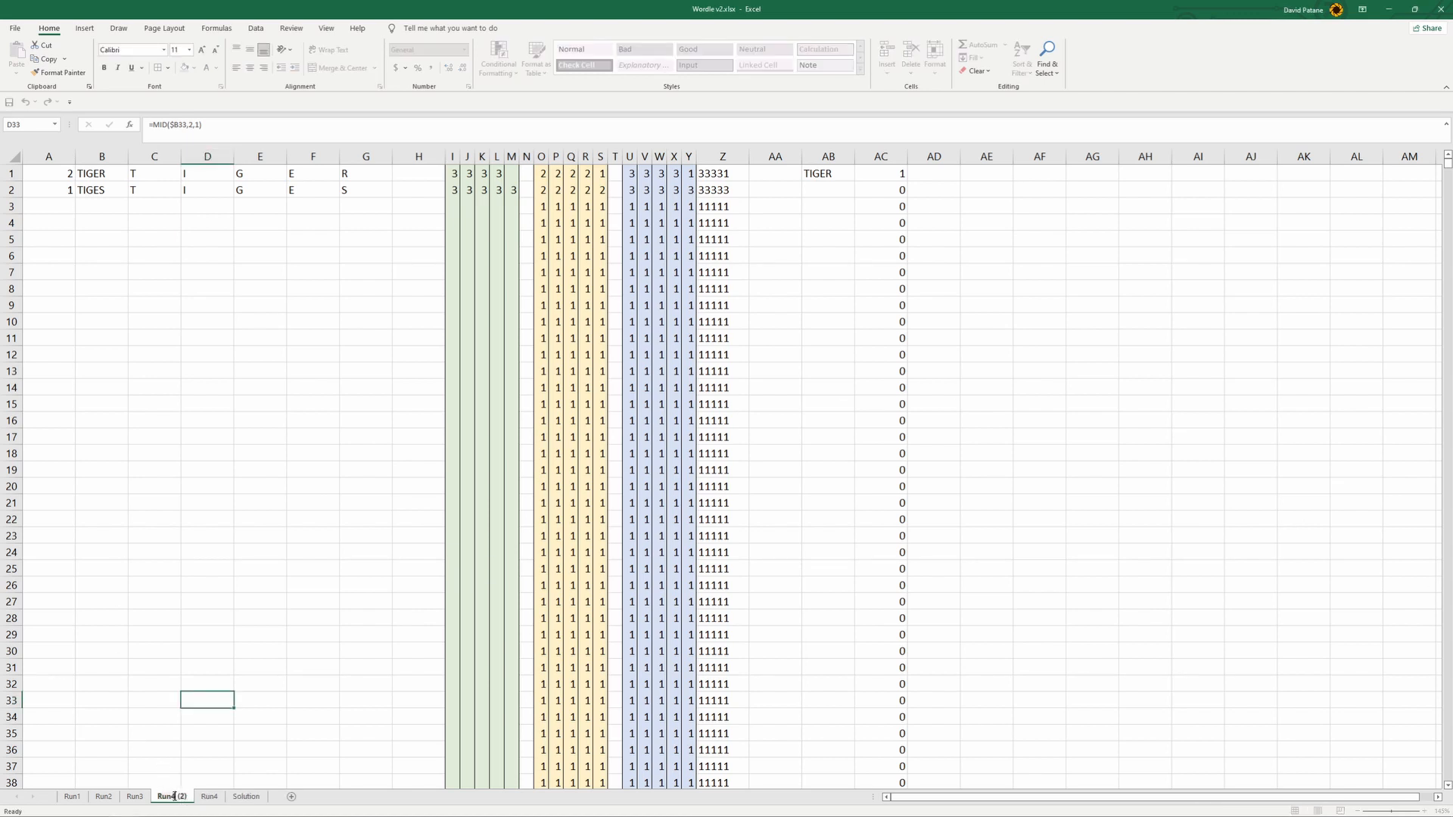
drag(175, 796, 189, 800)
key(BackSpace)
key(BackSpace)
text(5)
key(Return)
drag(166, 798, 215, 801)
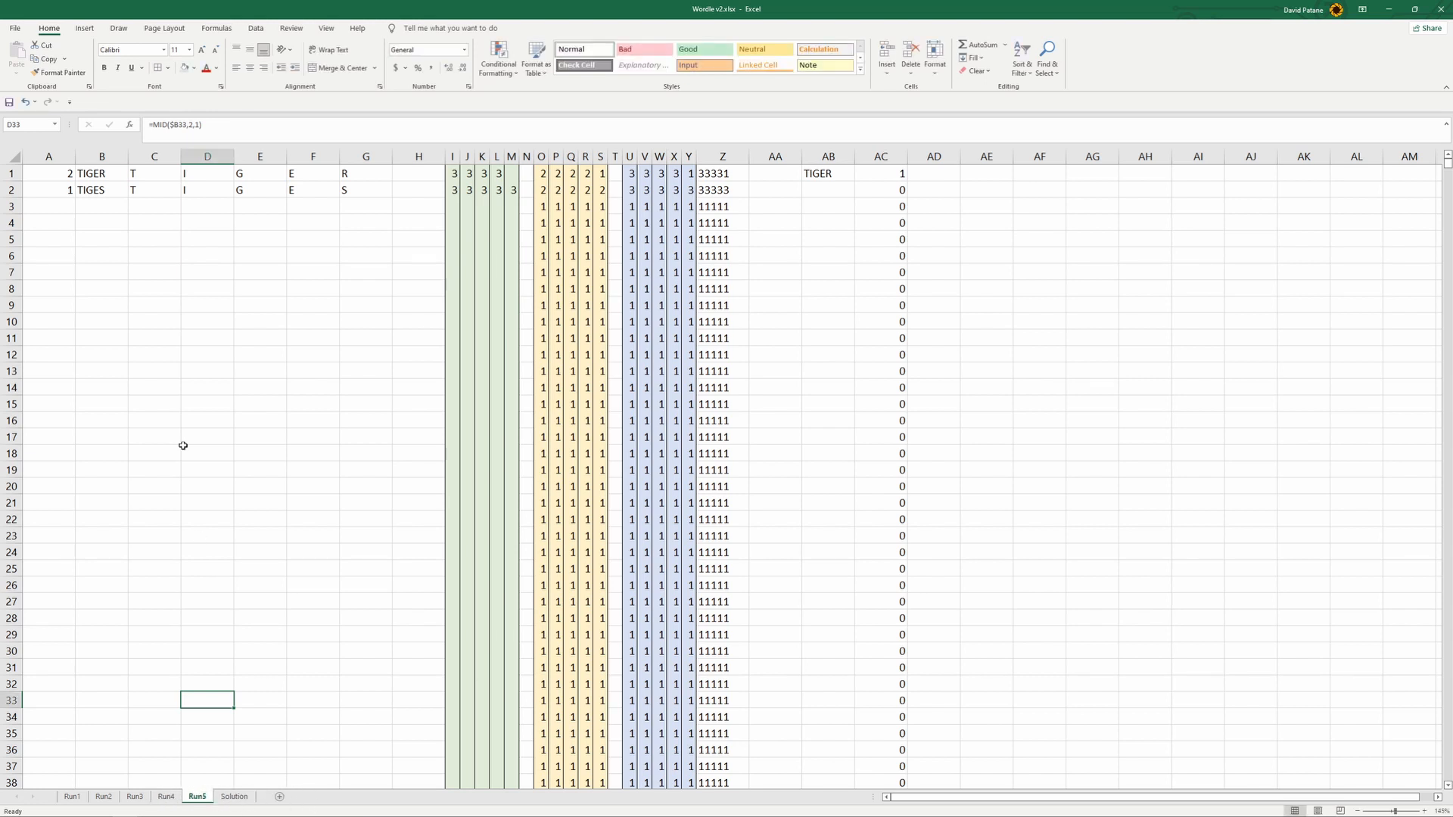
- Change the A1 formula on Run5 to take the maximum of column AC on Run4
click(158, 383)
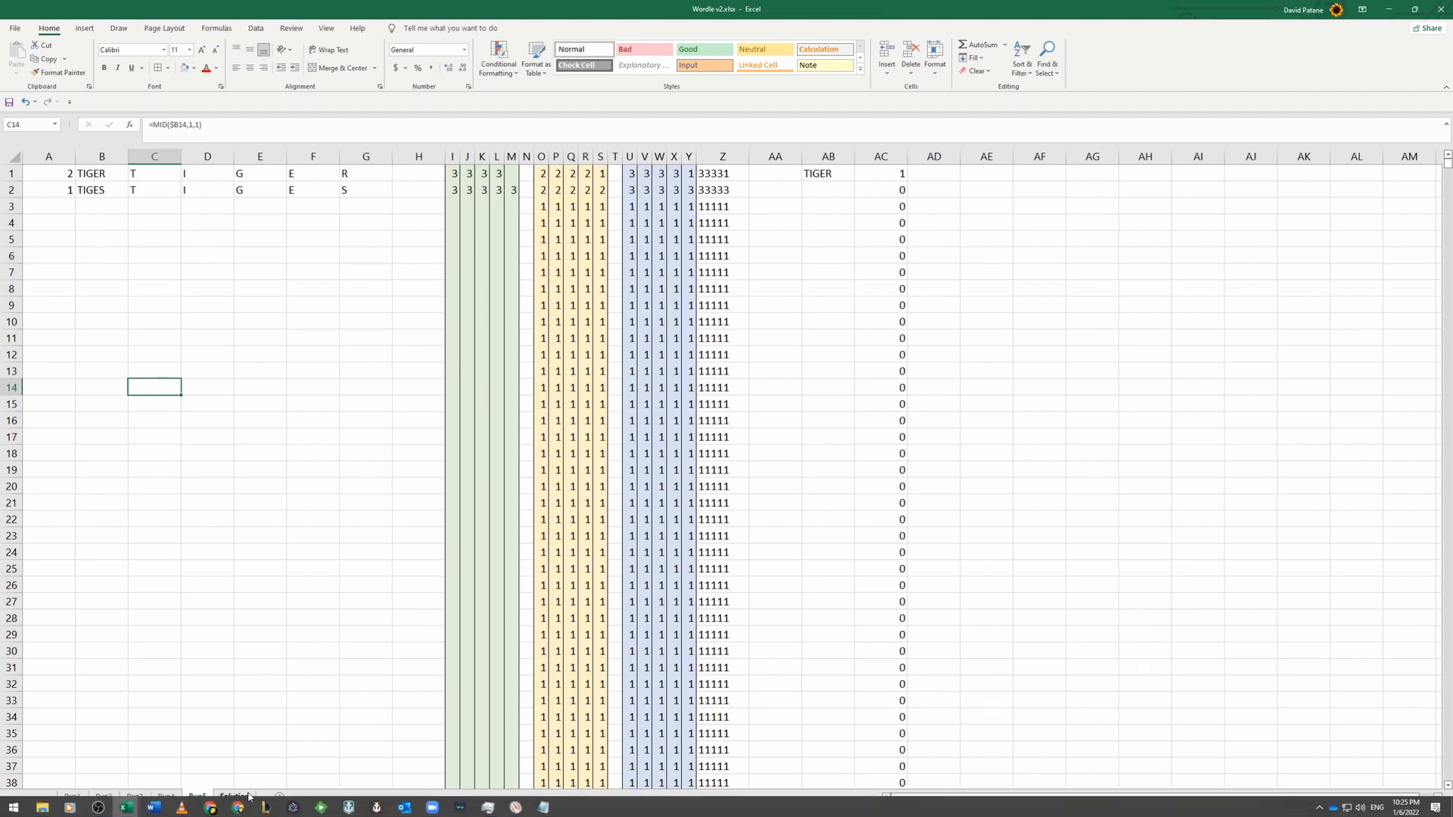
click(58, 187)
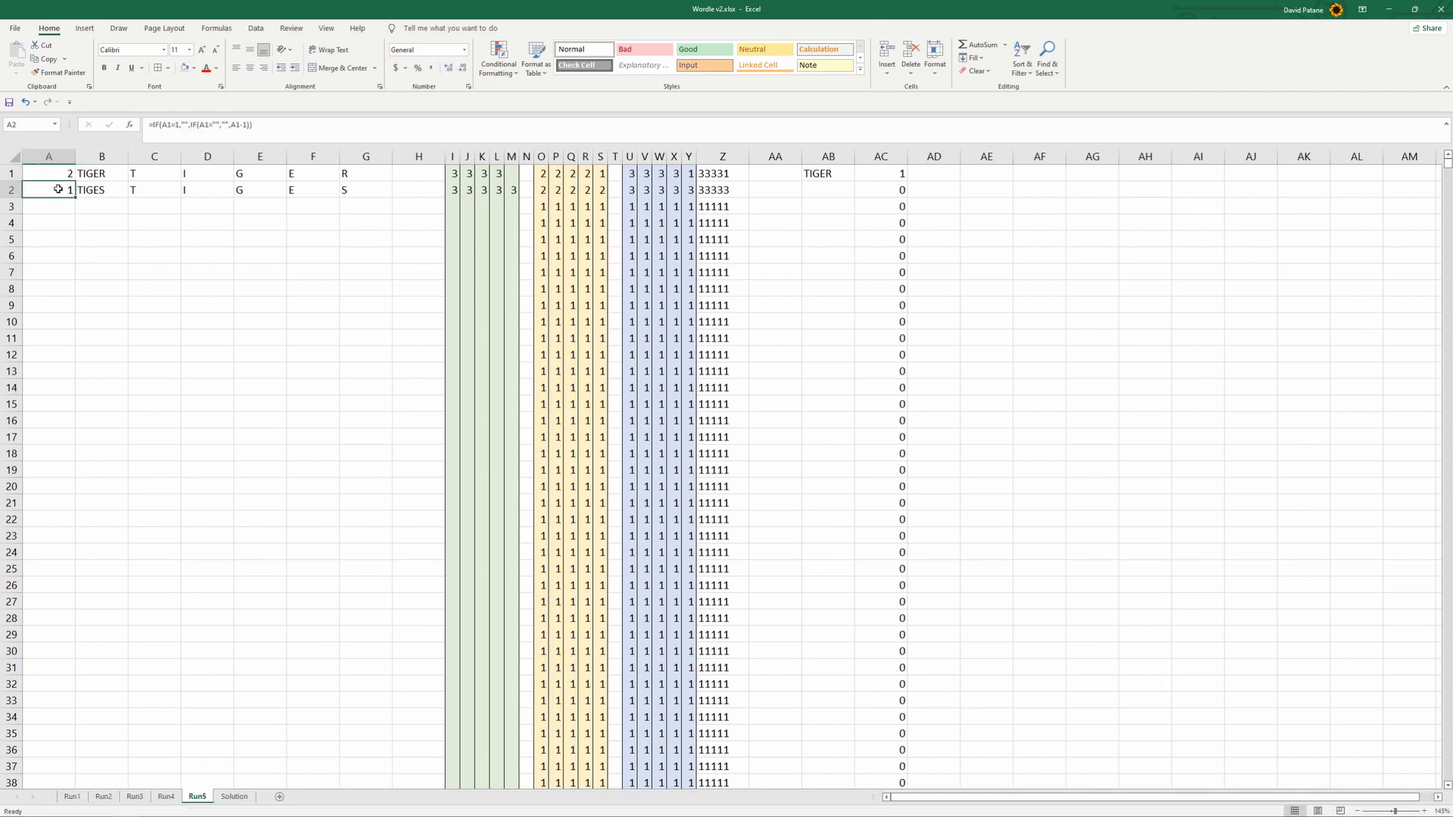
click(52, 173)
click(189, 123)
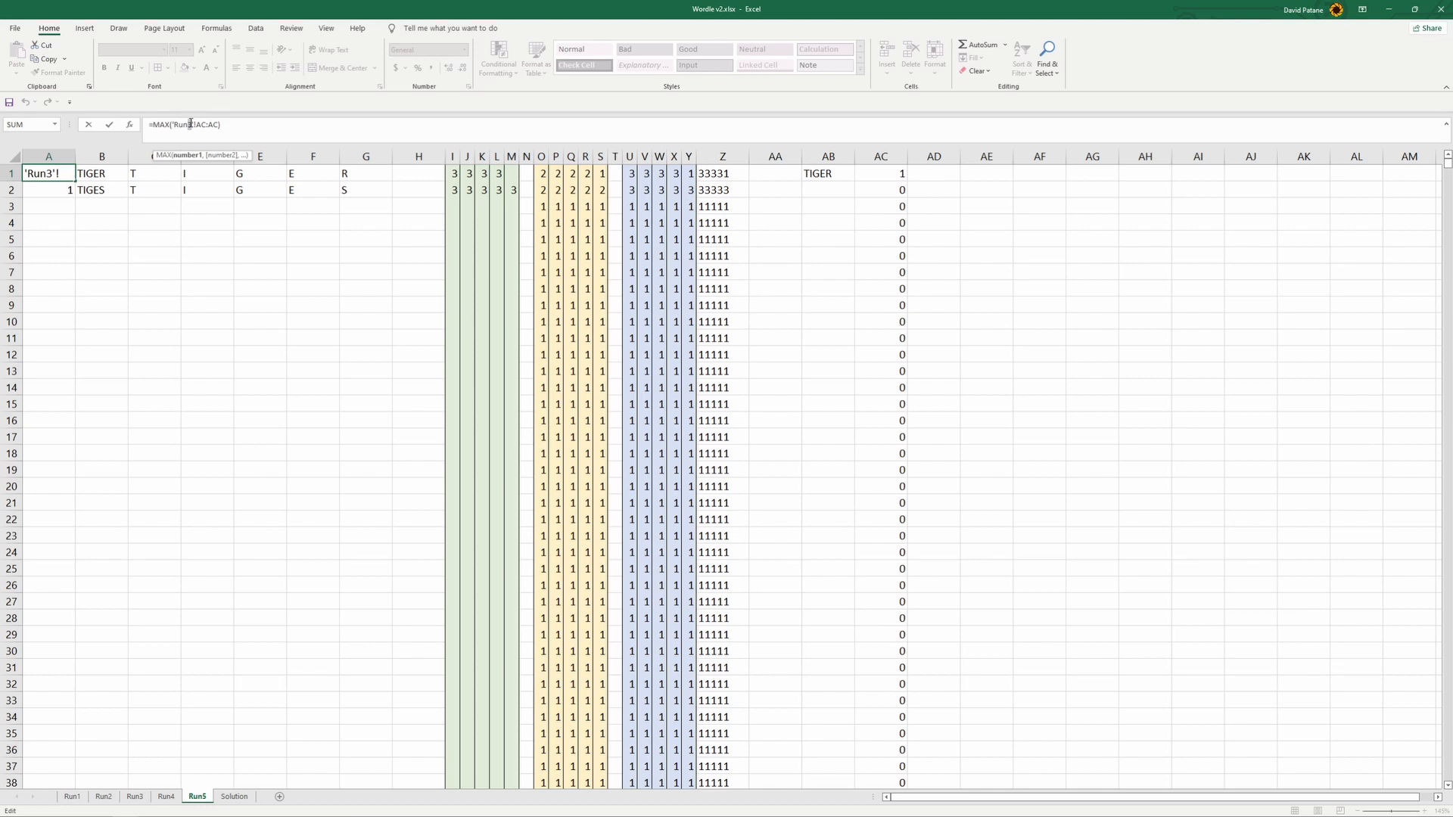
click(168, 303)
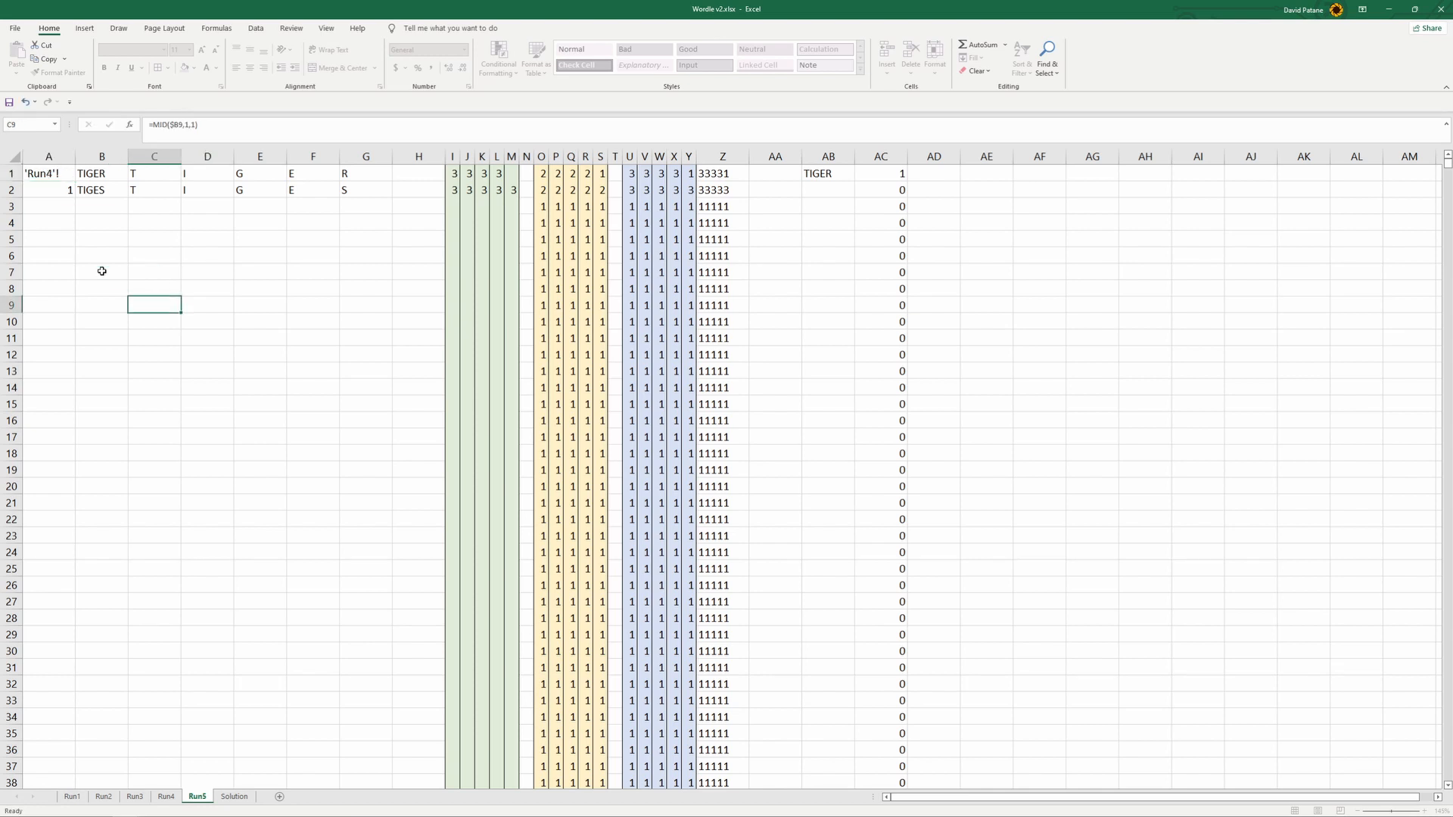
click(61, 191)
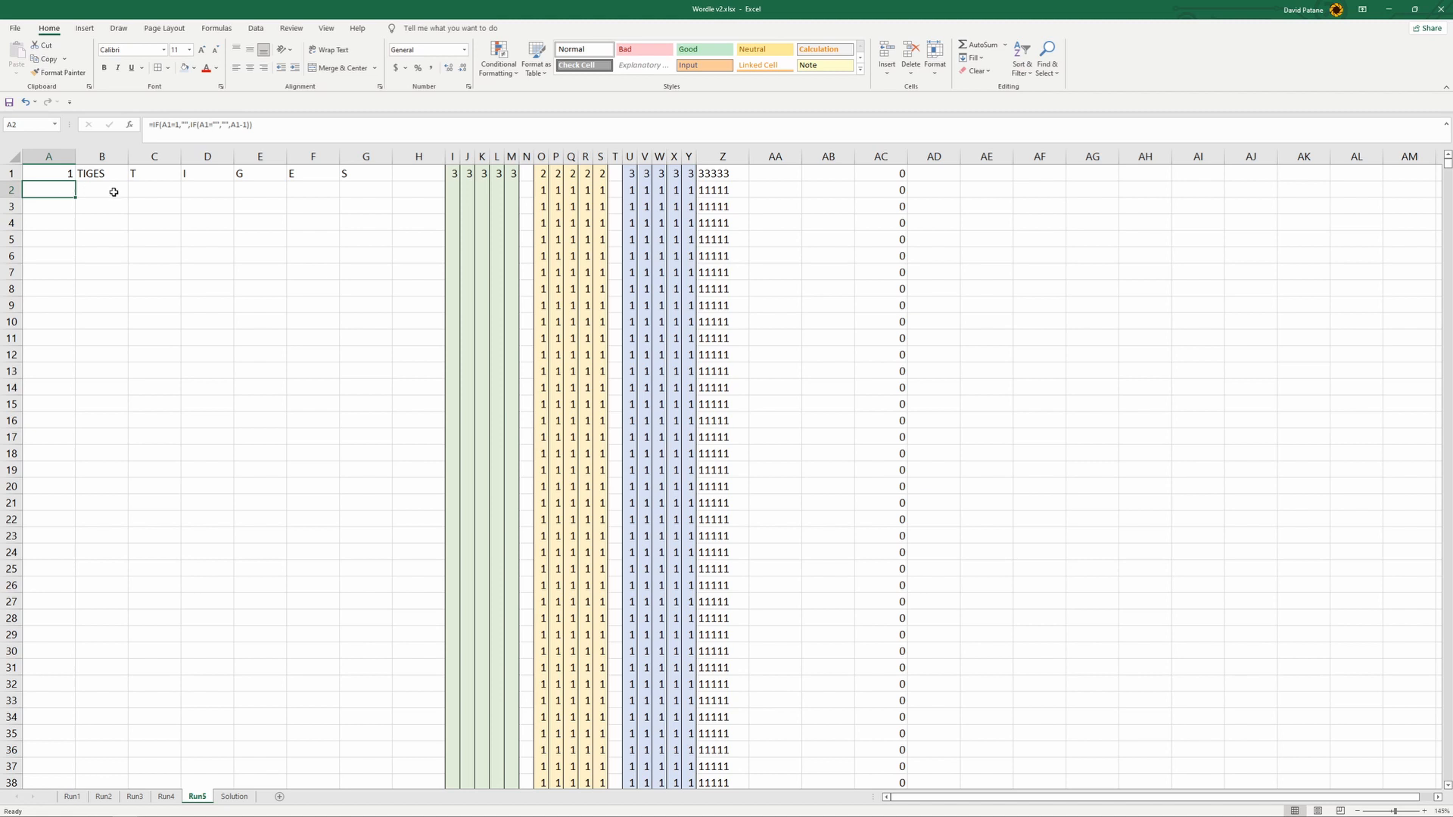
- Change the B1 formula on Run5 so both its INDEX and MATCH ranges refer to Run4
click(111, 173)
click(235, 124)
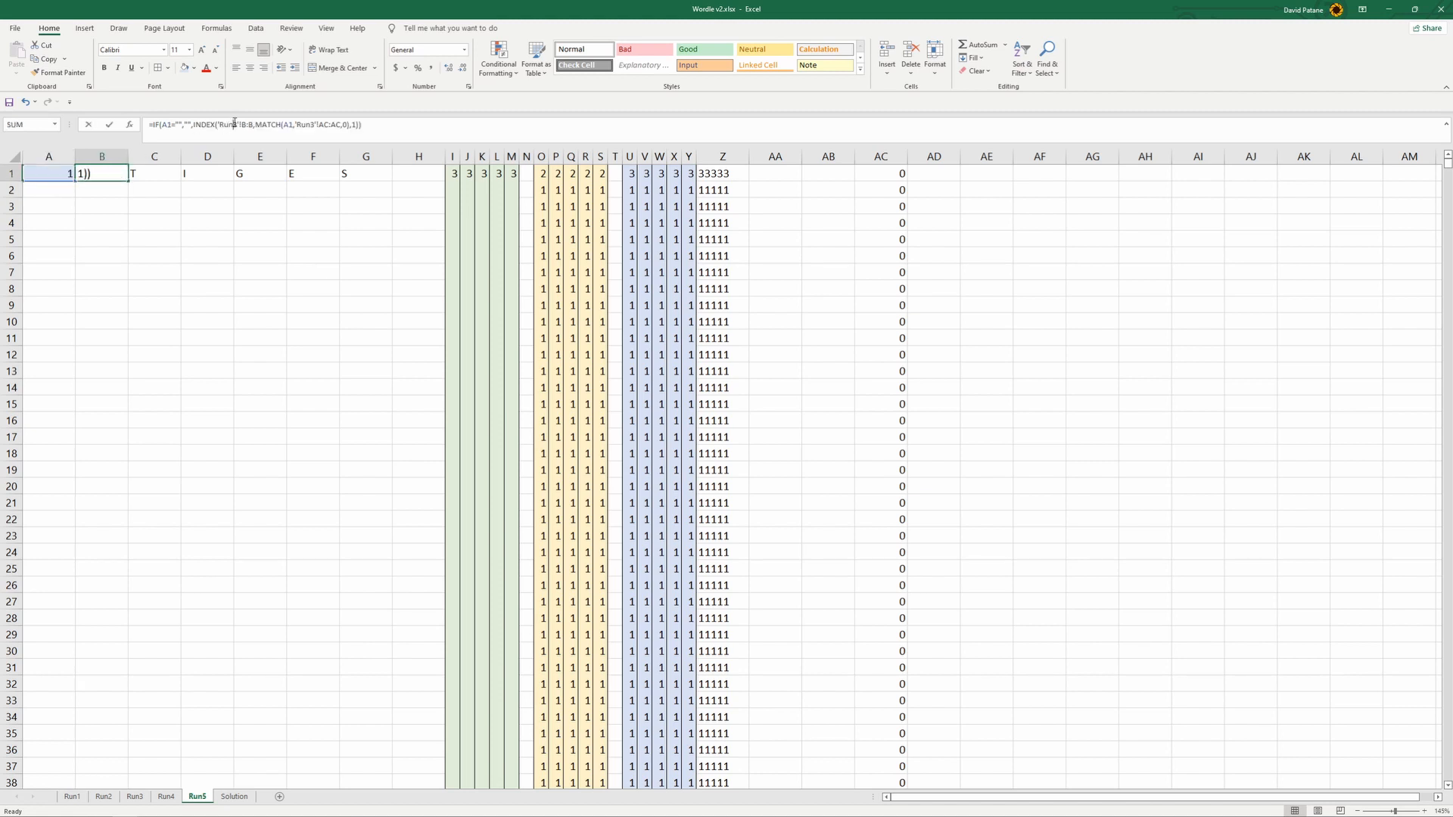
text(4)
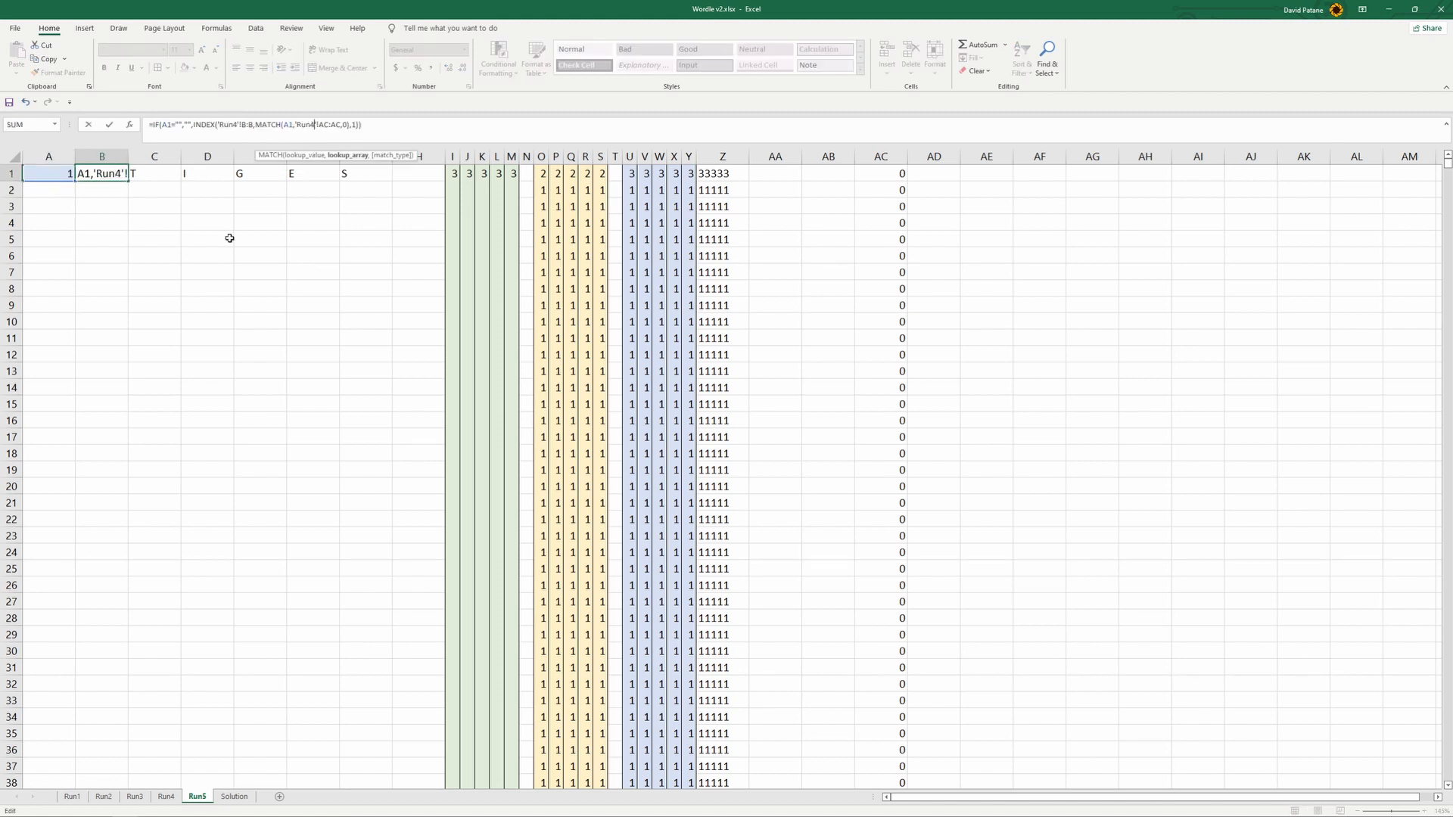
key(Return)
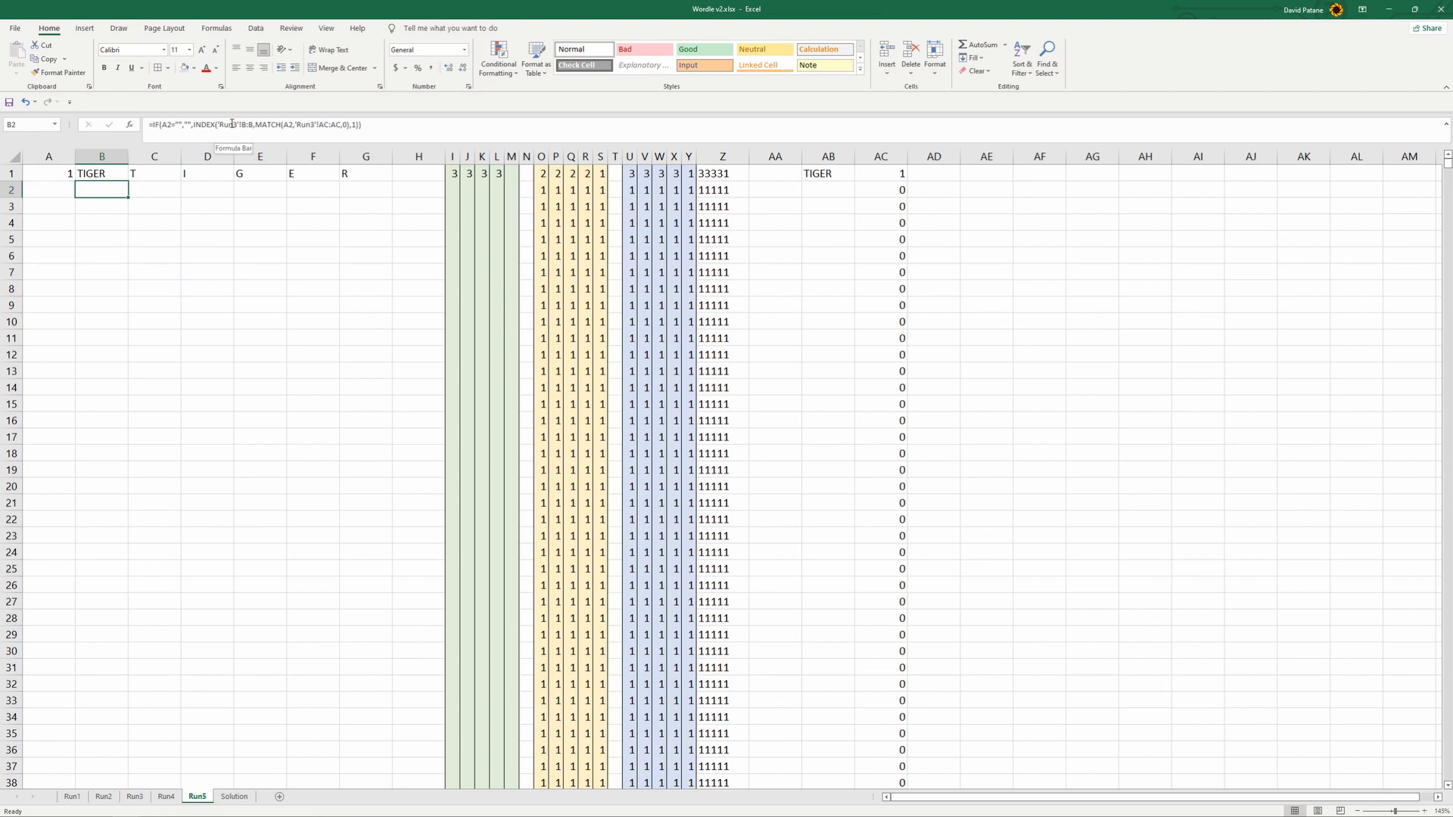
- Point the B2 formula on Run5 to Run4 in both references, and fill A2:B2 down to row 20
click(234, 124)
text(4)
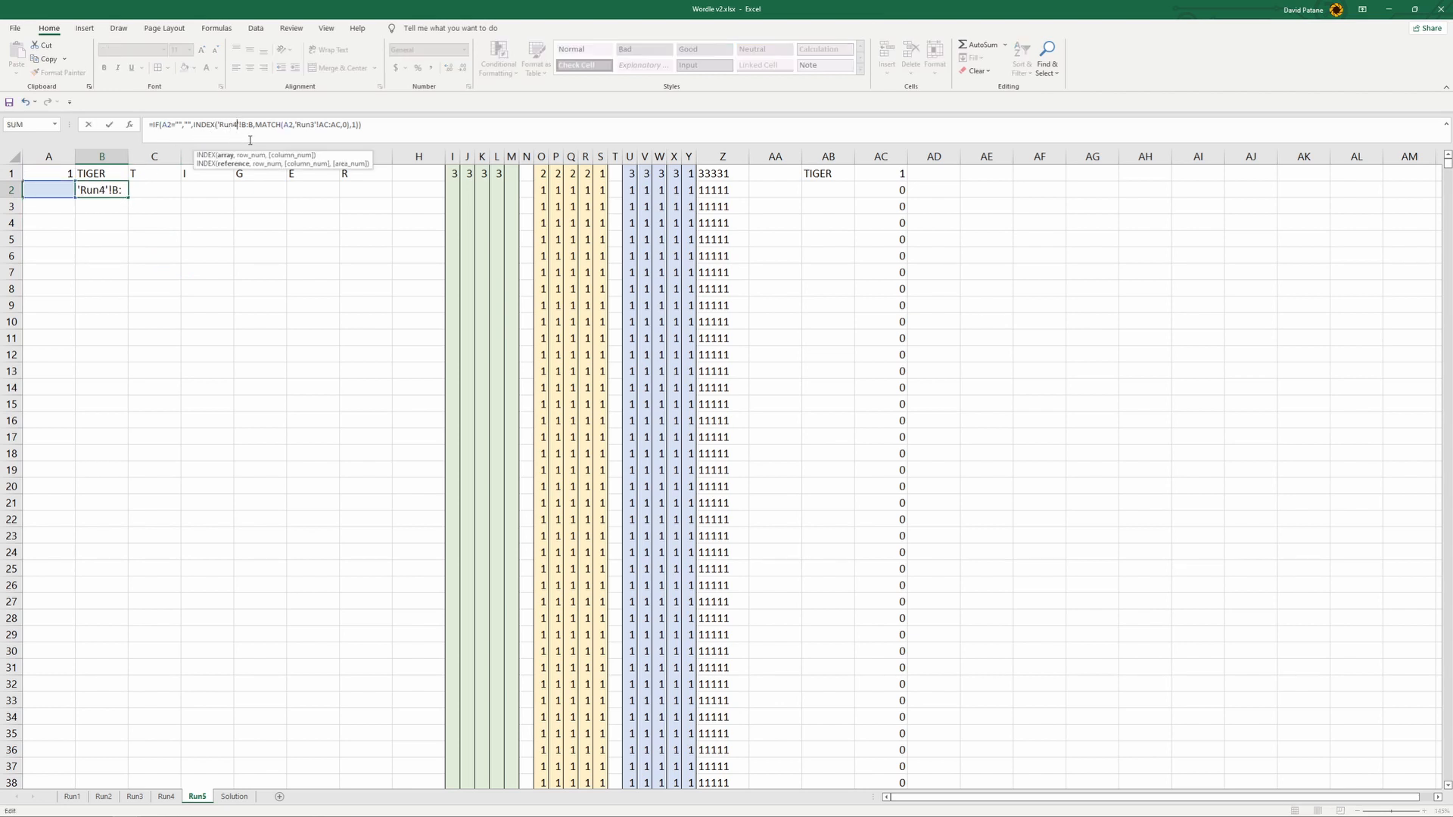
click(255, 266)
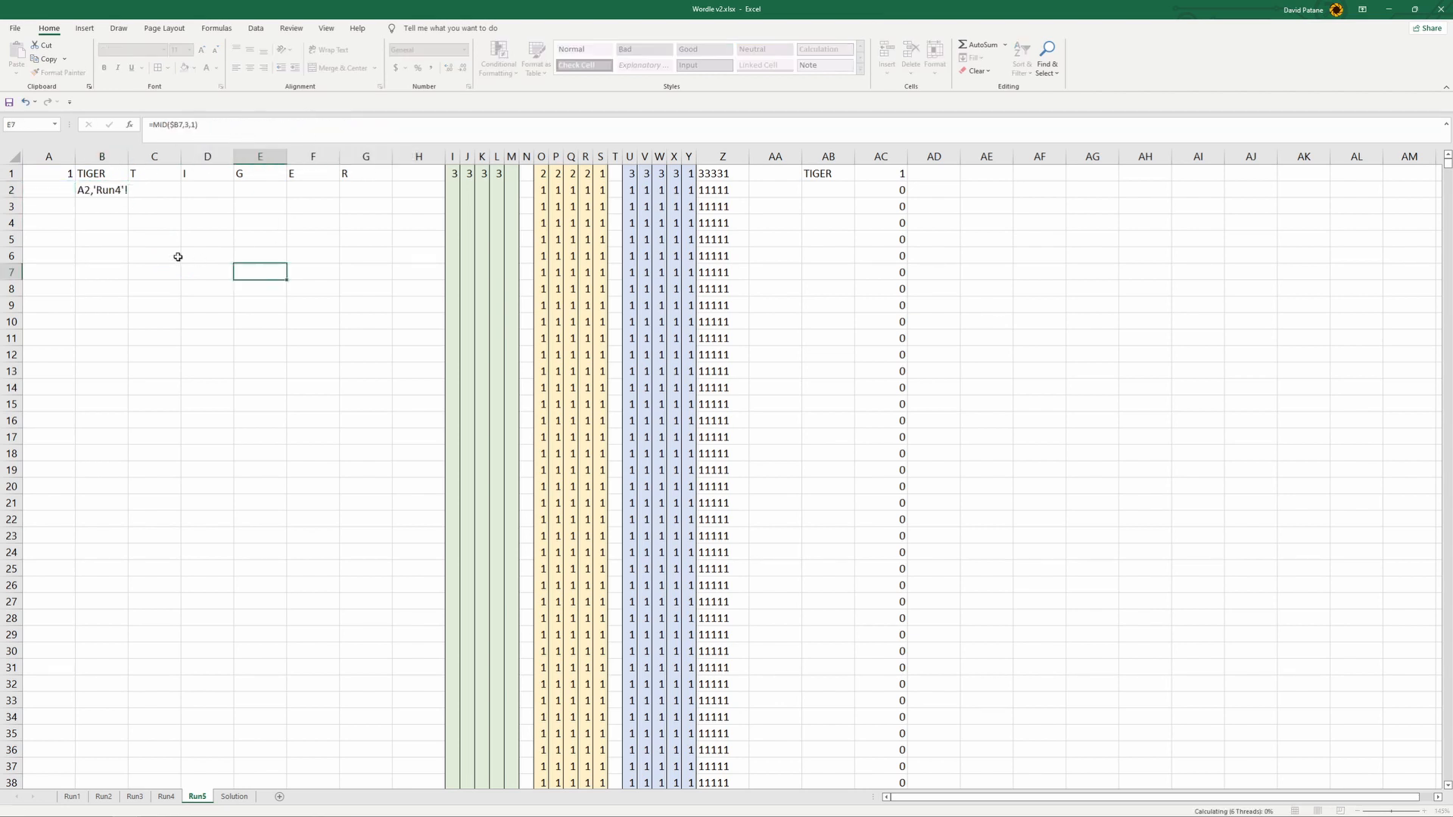
drag(44, 189, 130, 501)
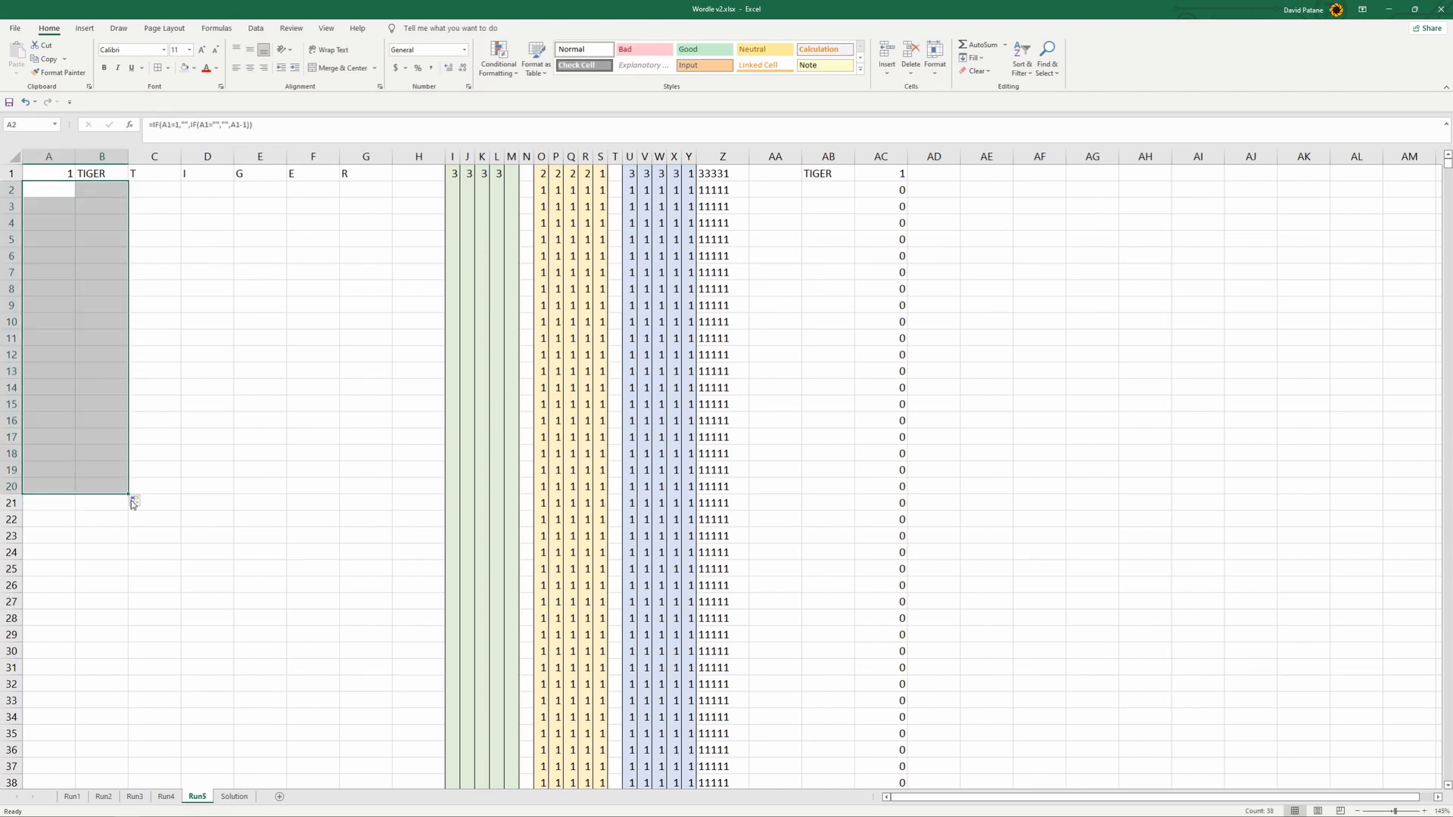
- Shade rows 21 to 28 on Run5 with a gray fill
drag(10, 503, 10, 618)
click(193, 68)
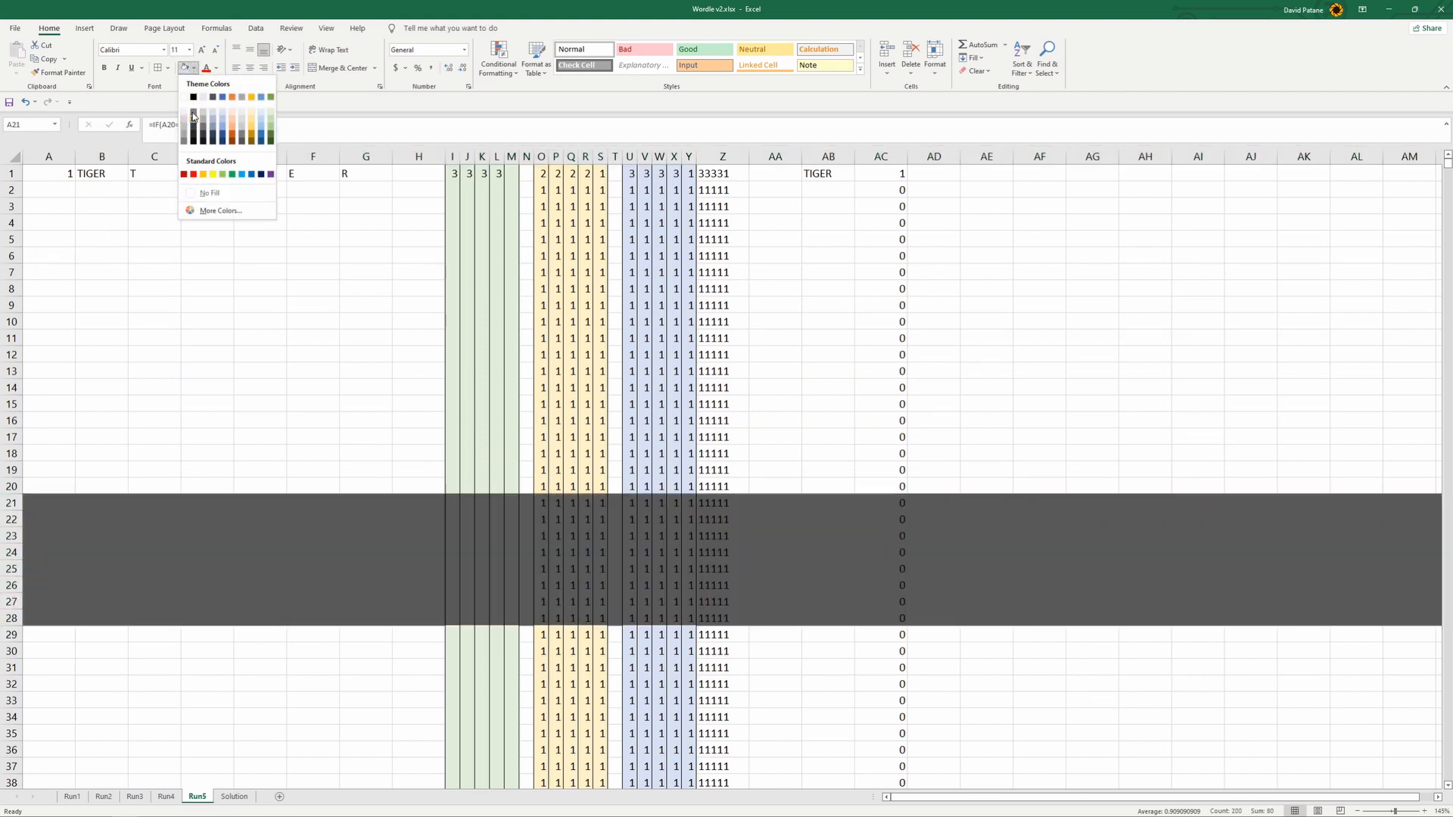
click(186, 143)
click(264, 321)
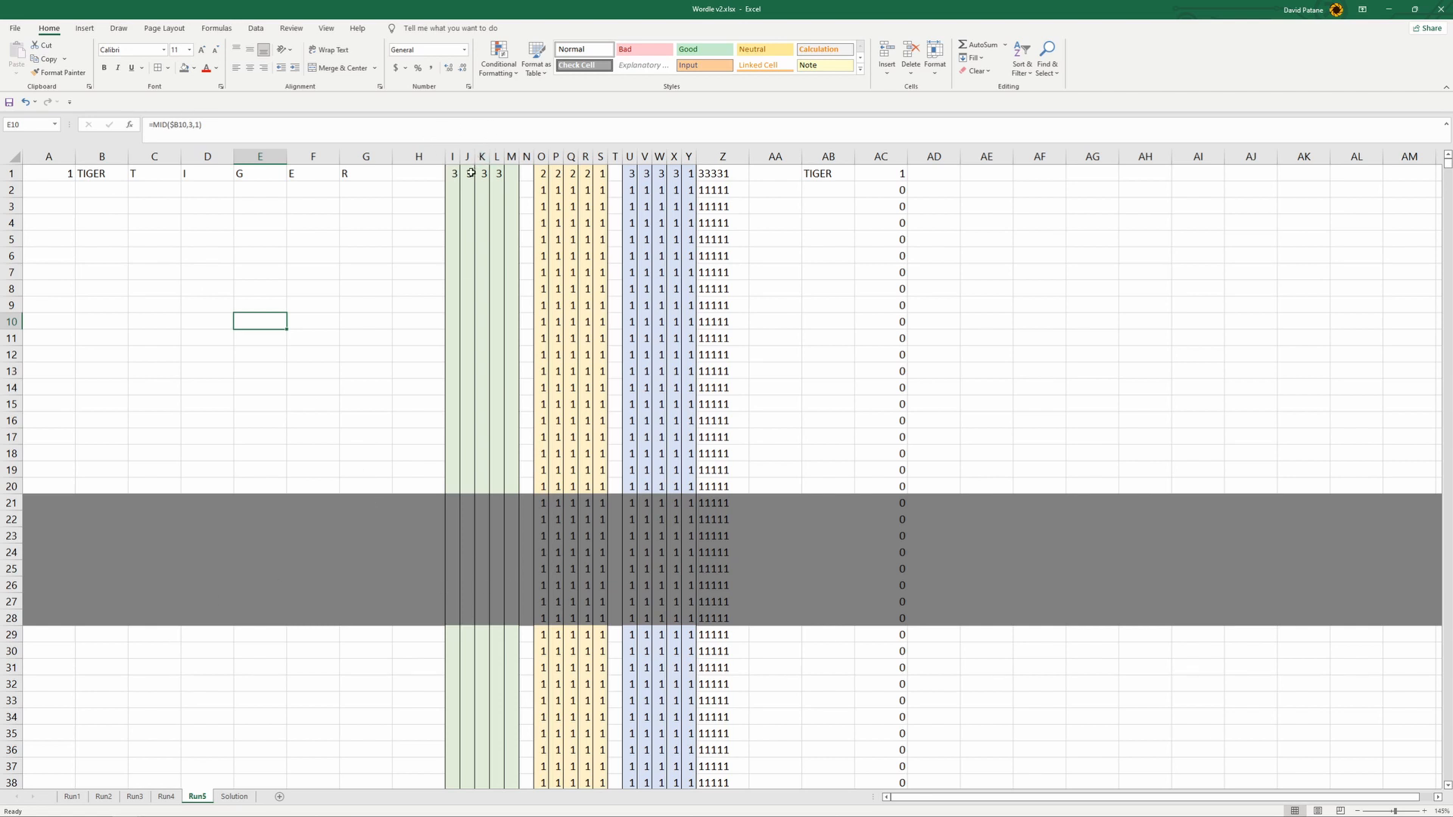
- Enter TIGER as the Attempt5 word in C11 on the Solution sheet
click(241, 797)
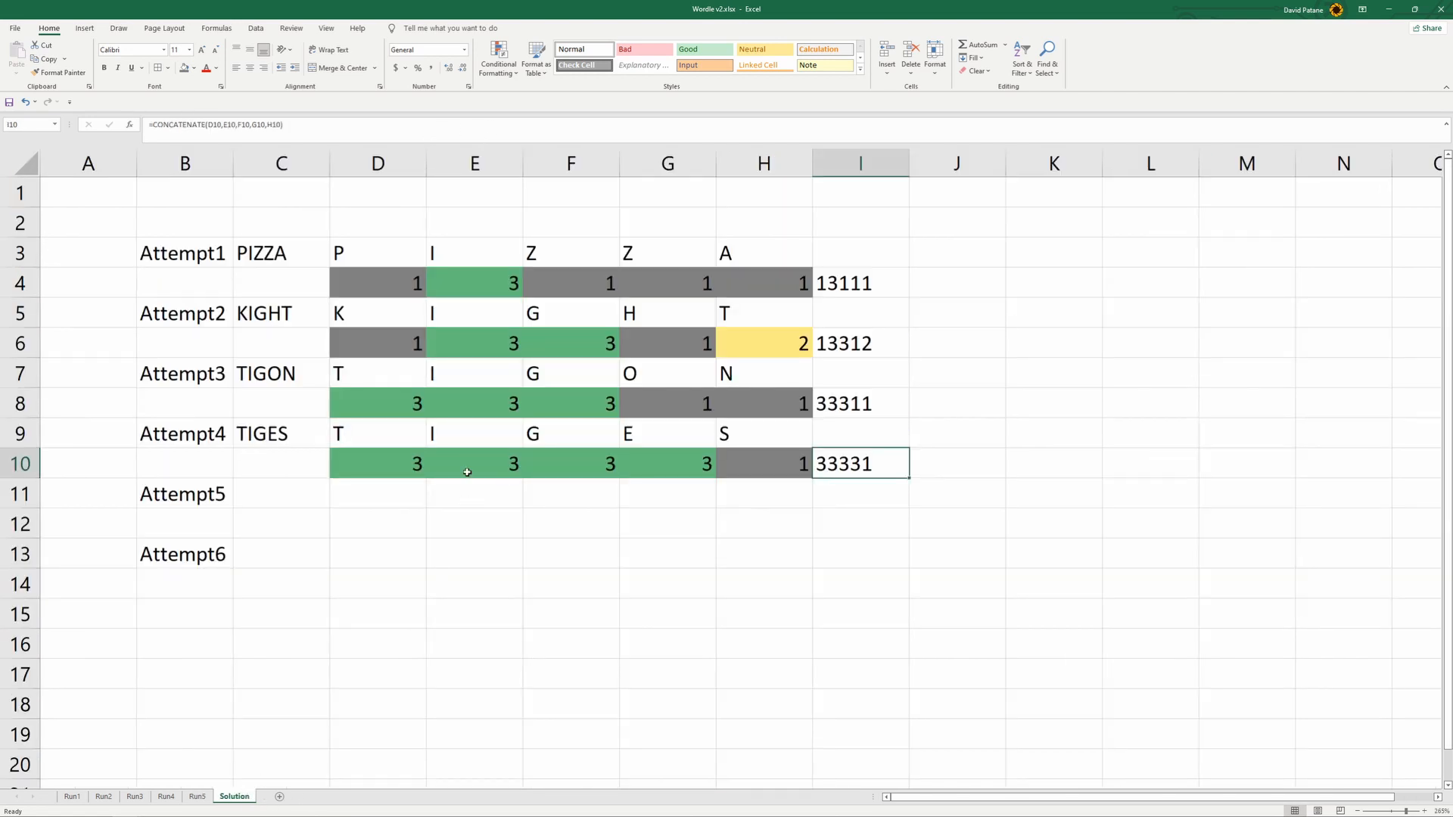
click(294, 498)
text(TIGER)
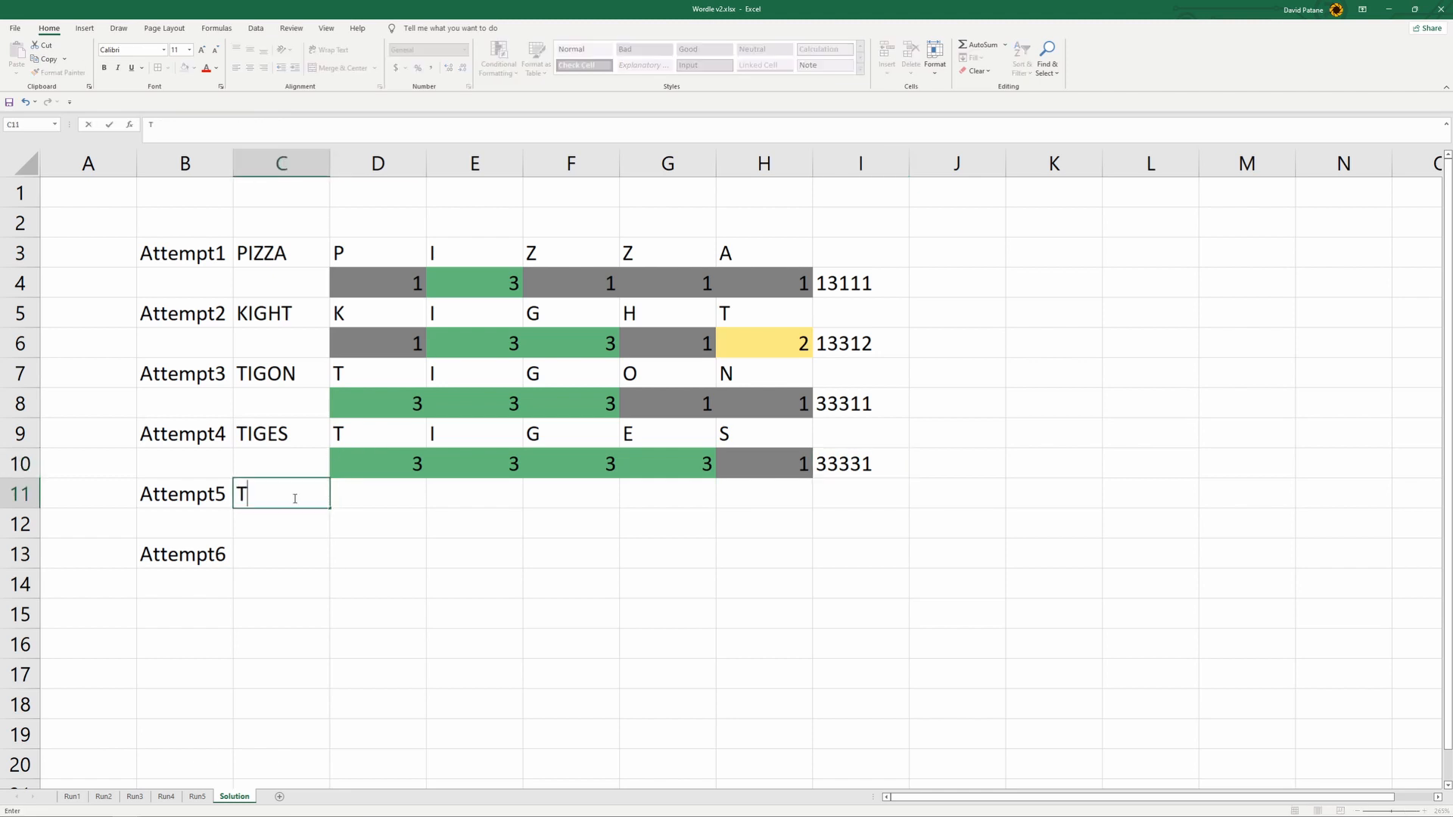
click(454, 553)
- Copy the Attempt4 letter and score block D9:I10 into the Attempt5 rows starting at D11
drag(348, 433, 918, 486)
key(ctrl+c)
click(376, 492)
key(ctrl+v)
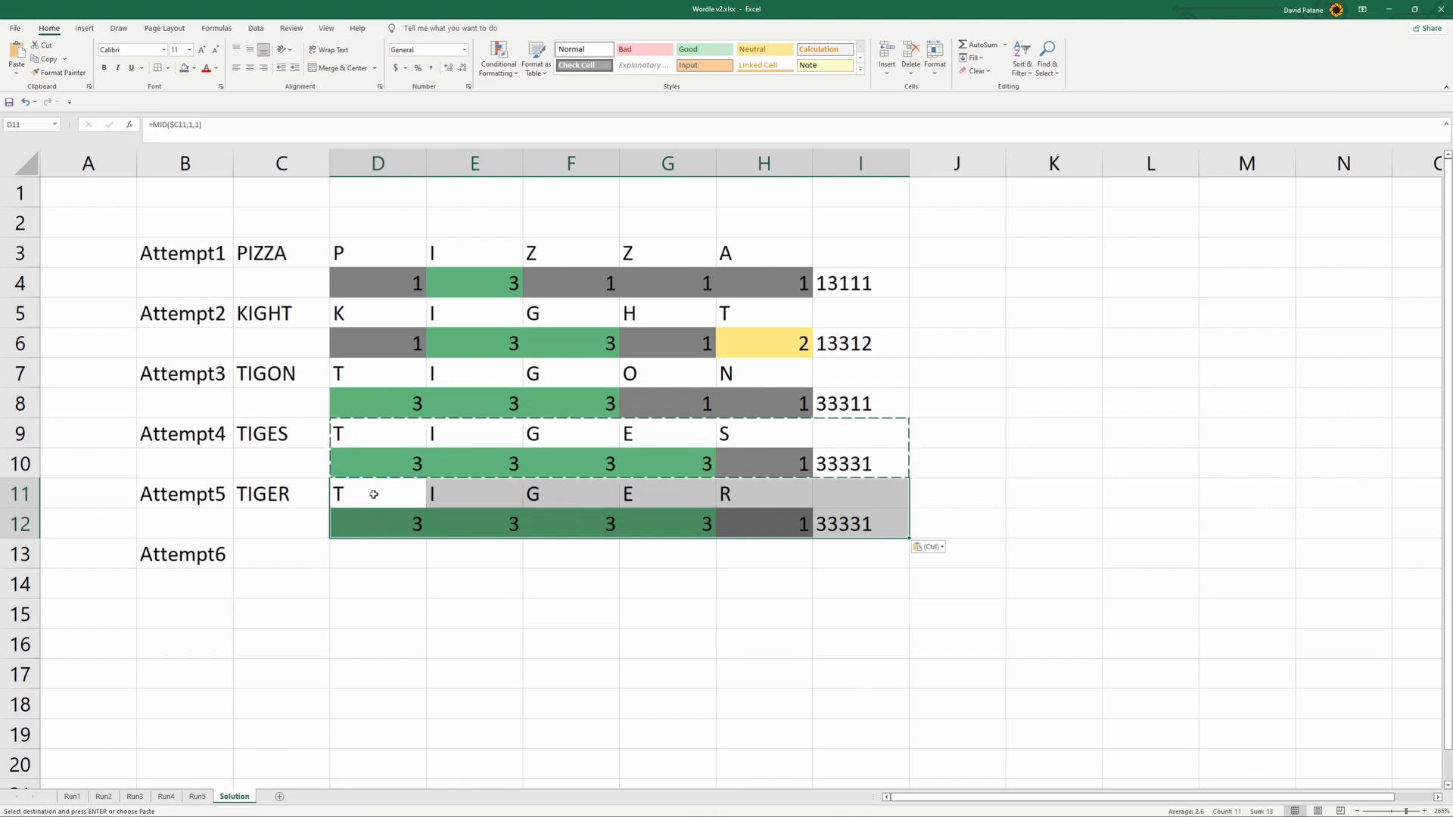
click(480, 641)
- Set the last Attempt5 letter's score in H12 to 3, and check cells D12, D11 and I12
click(749, 525)
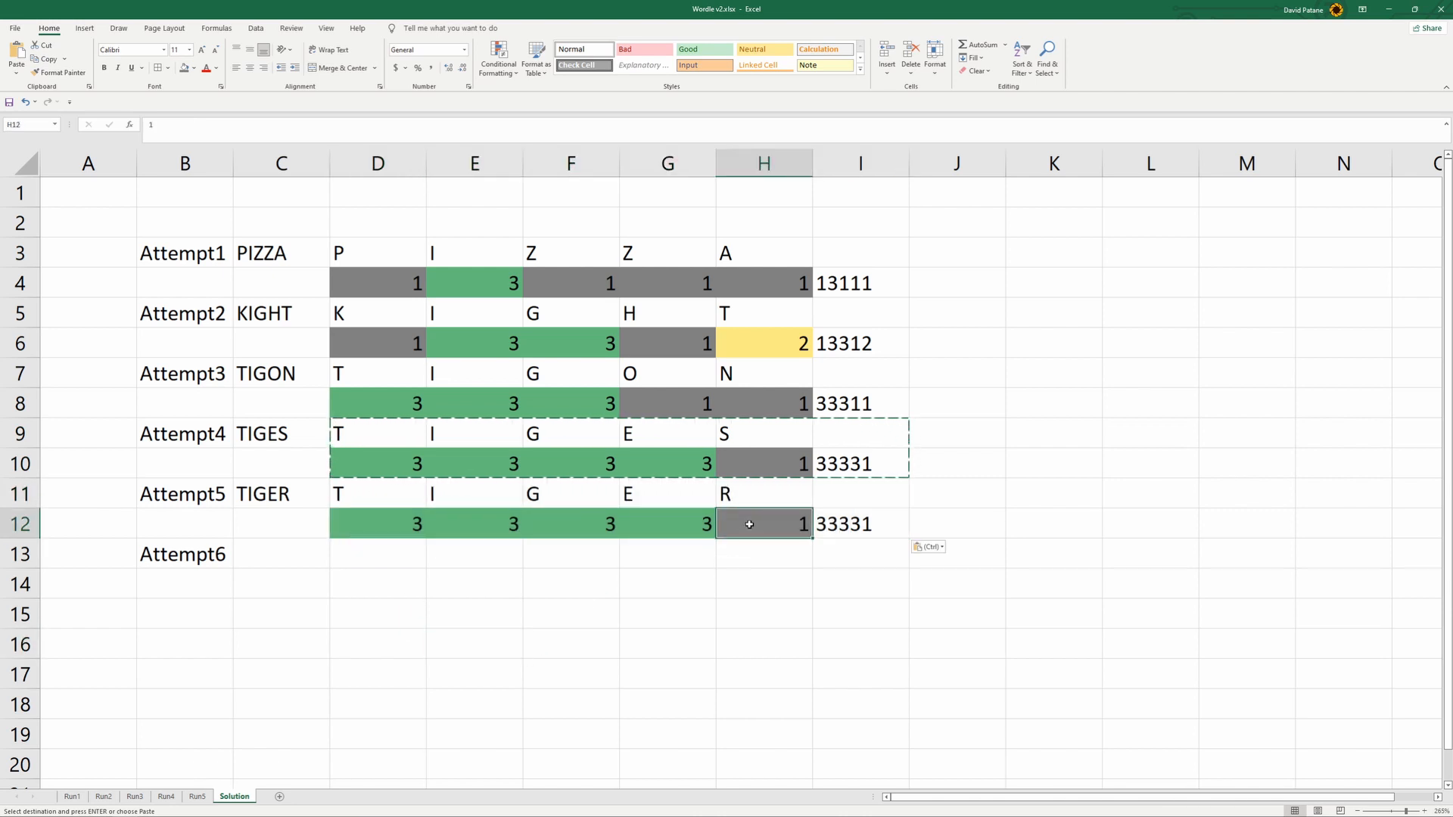
text(3)
click(765, 610)
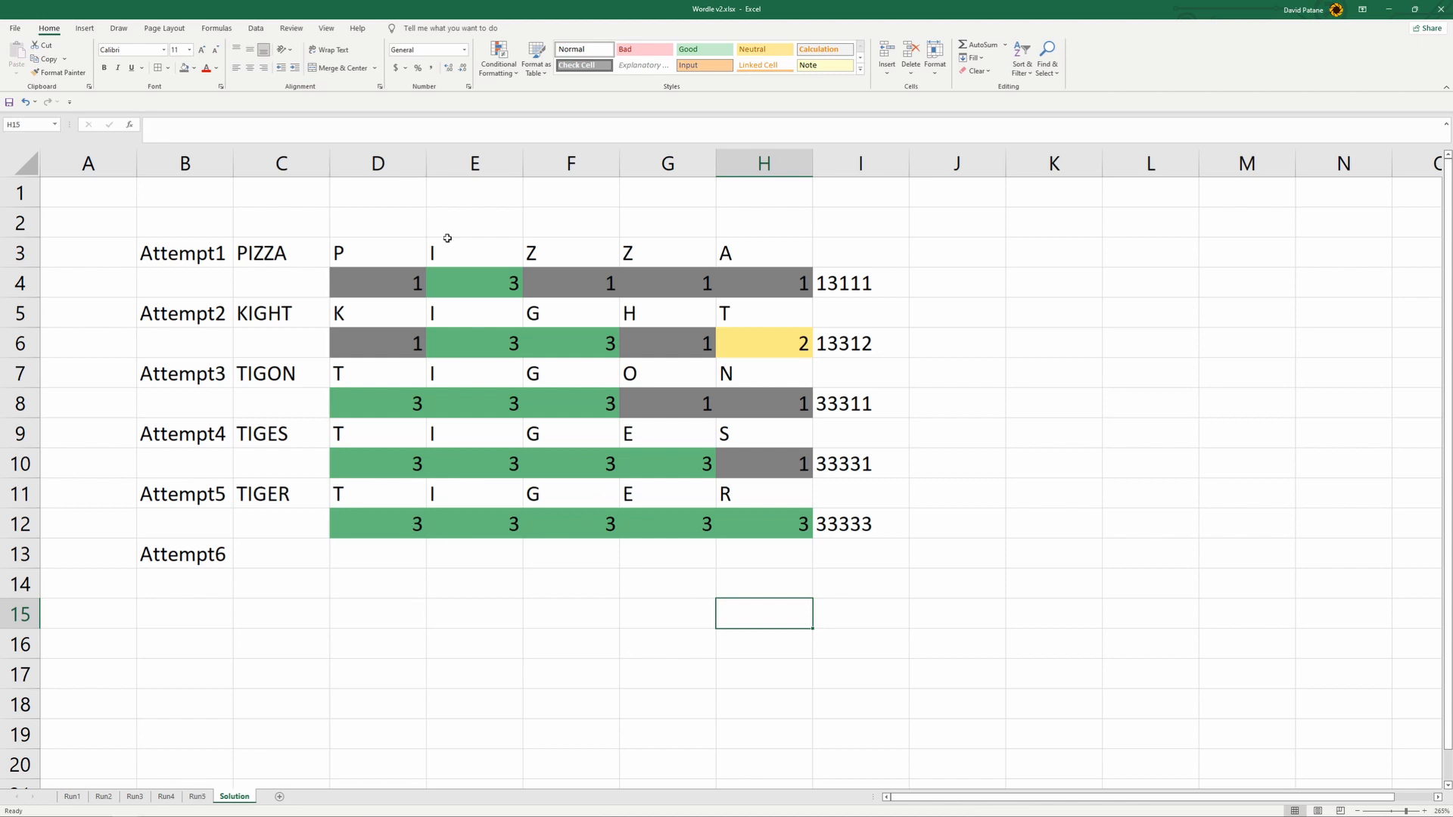
click(397, 530)
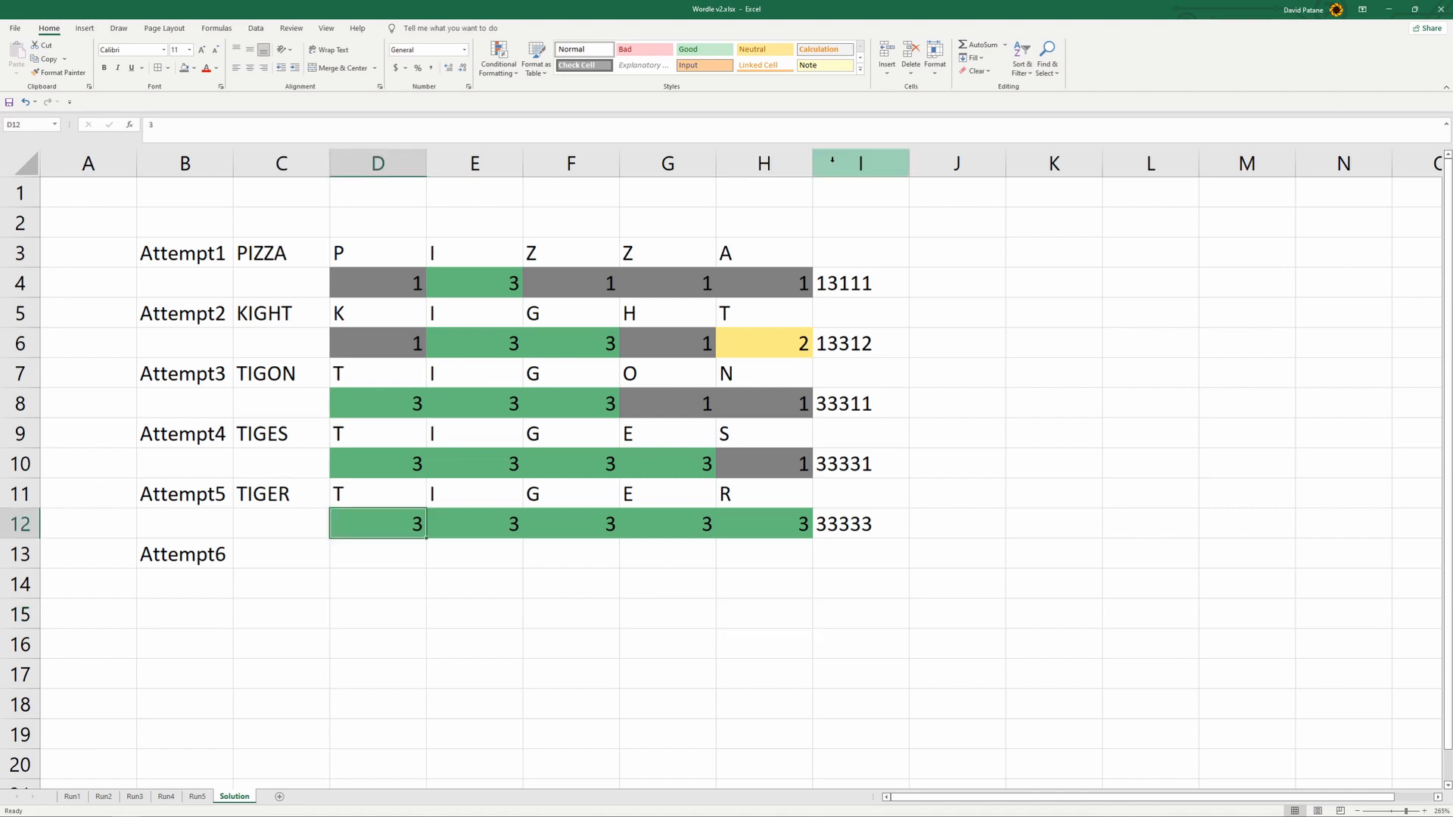
click(370, 499)
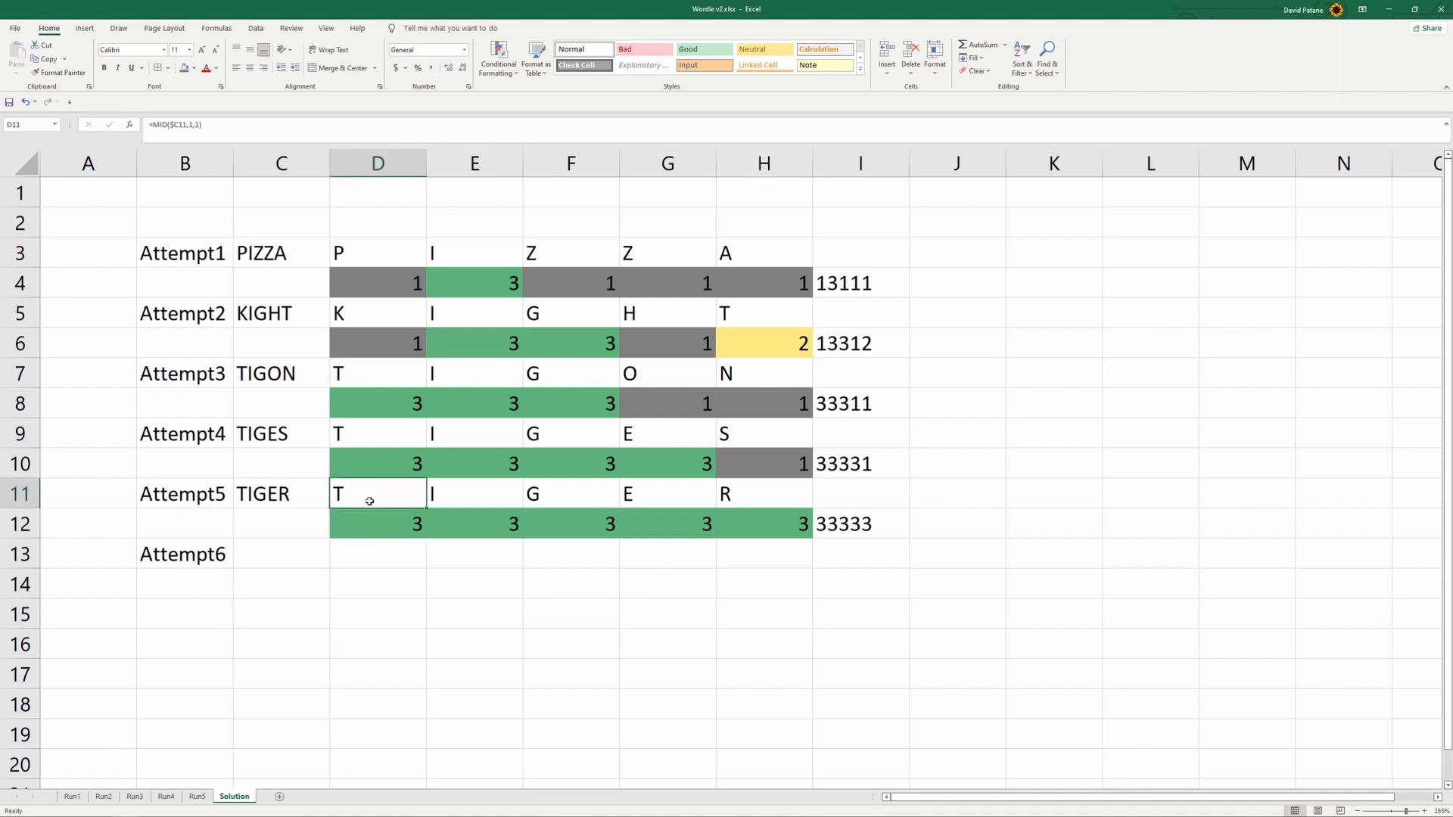
click(846, 528)
- Change the I1 formula on Run5 to compare against Solution!D$11, and fill it across to M1
click(198, 796)
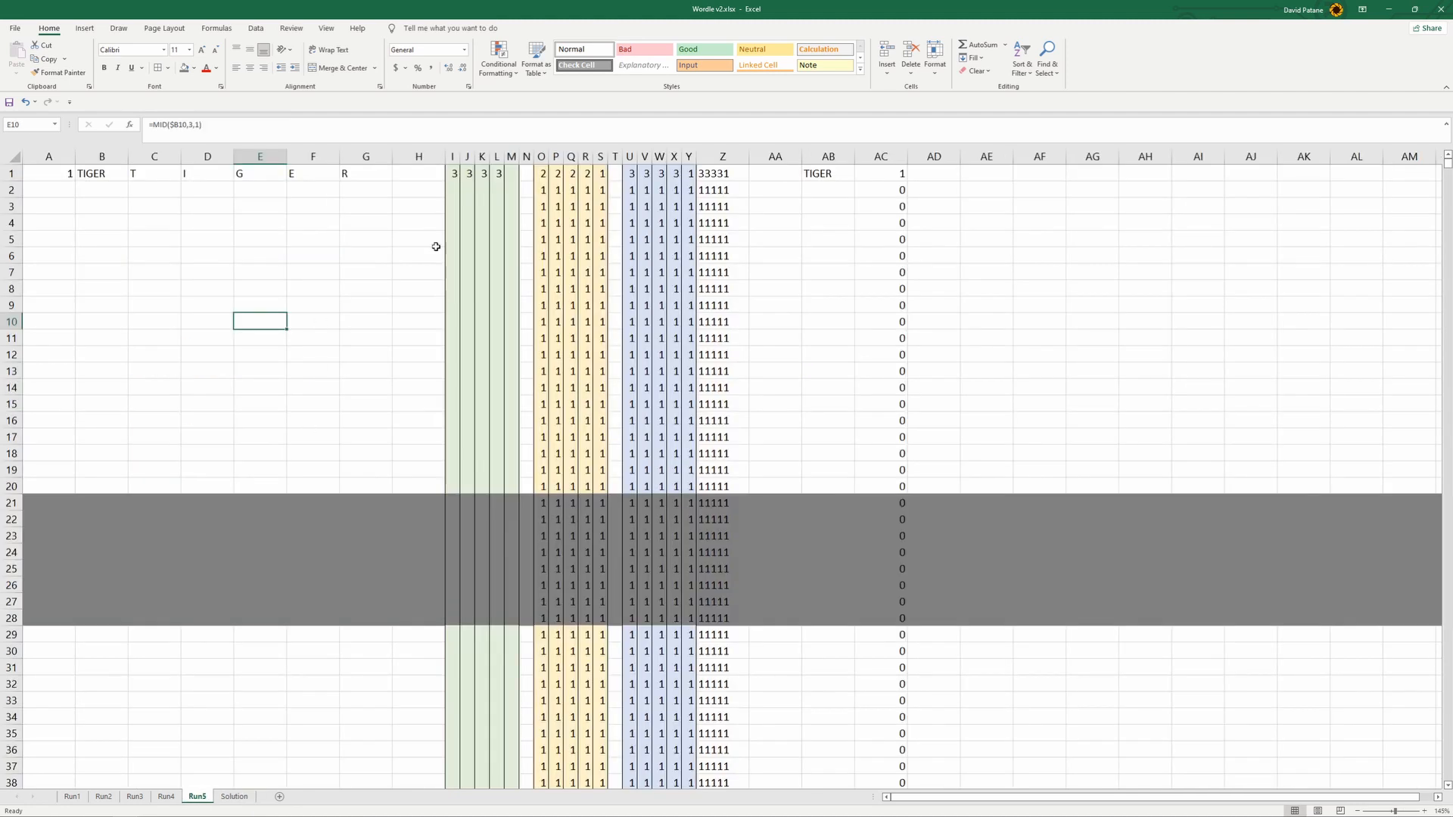
click(453, 173)
click(237, 124)
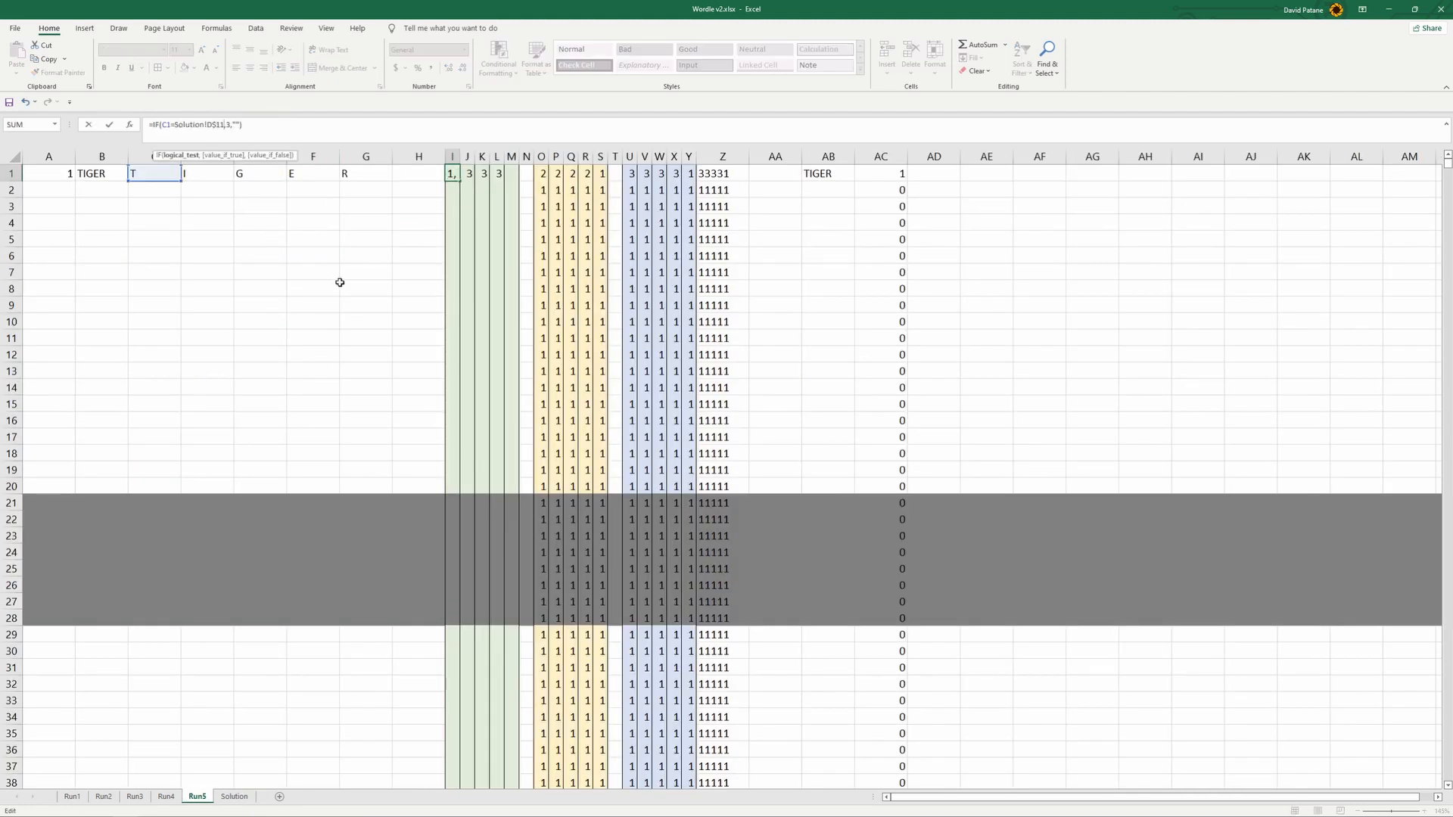
click(364, 274)
click(458, 176)
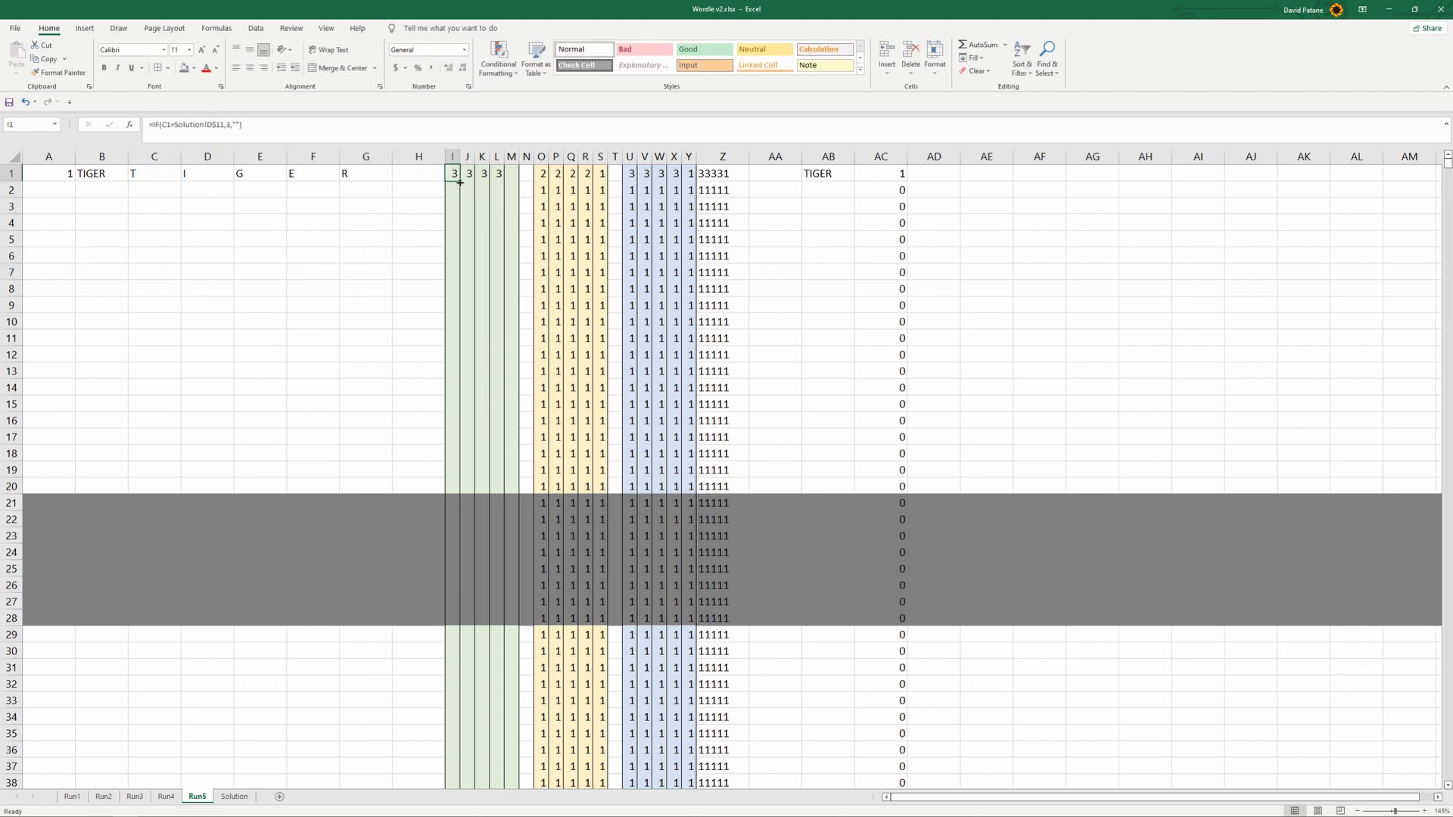
drag(460, 182, 521, 180)
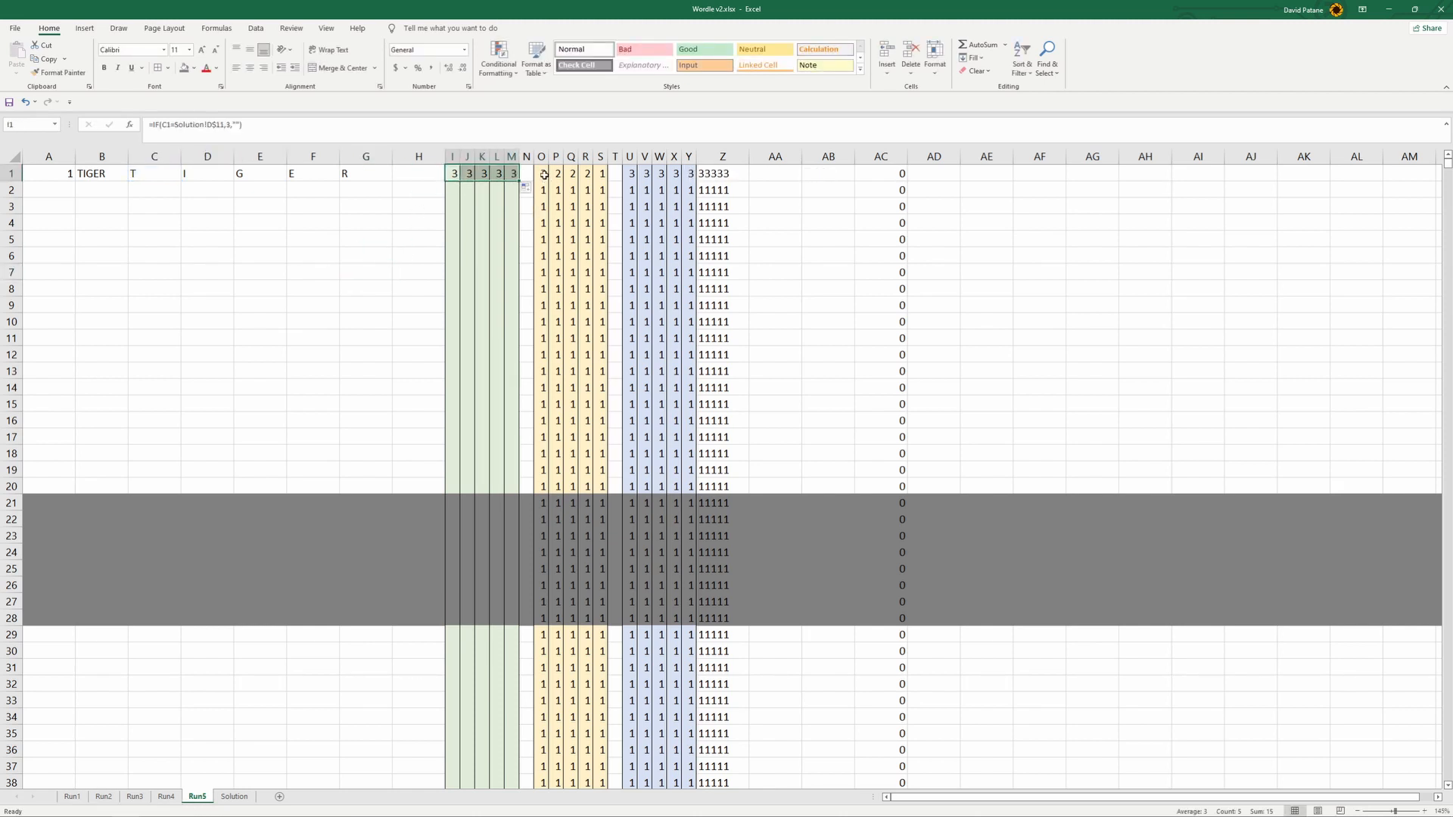
- Change the O1 formula on Run5 to search for Solution!D$11, and fill it across to S1
click(544, 175)
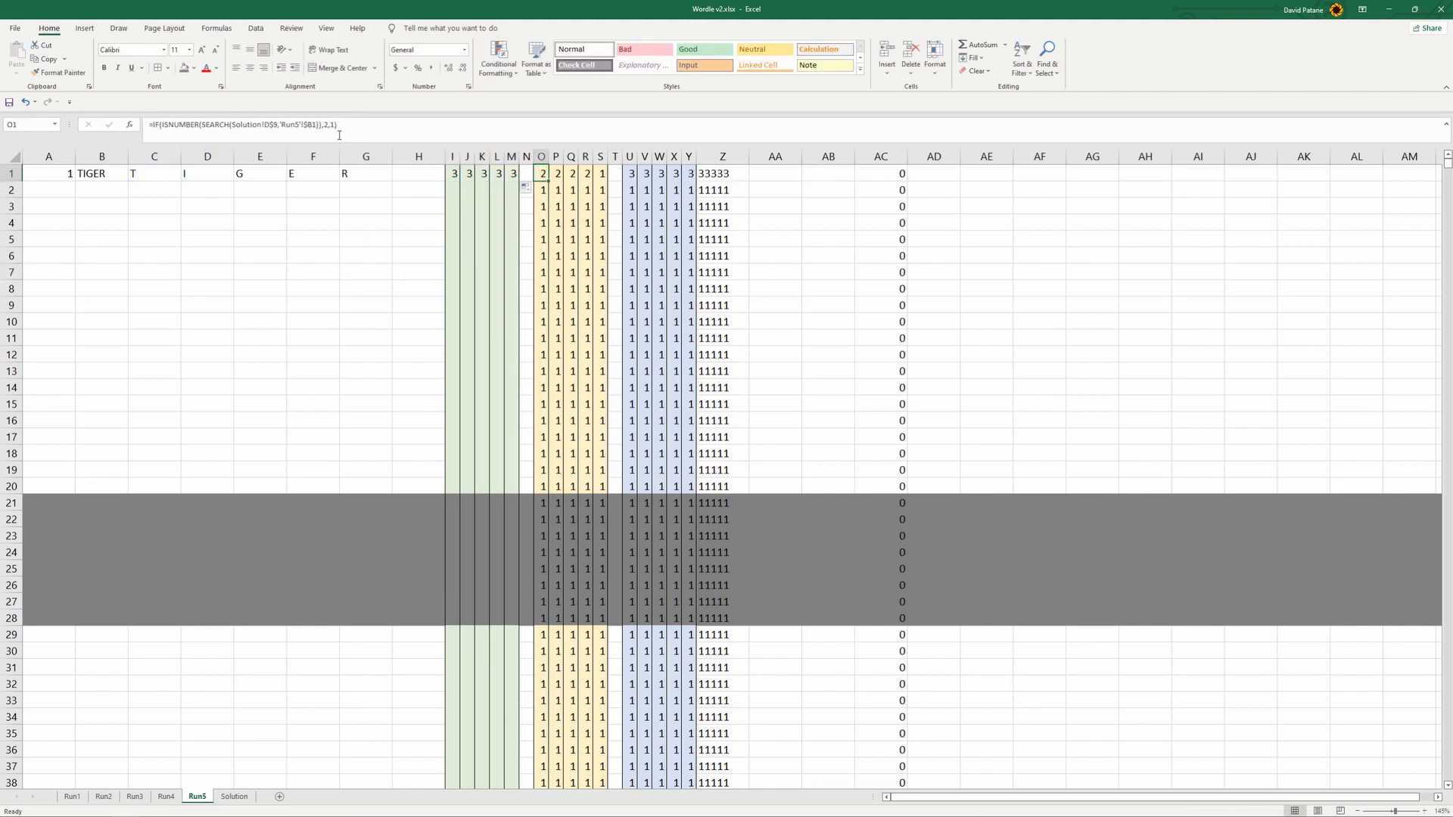
click(274, 125)
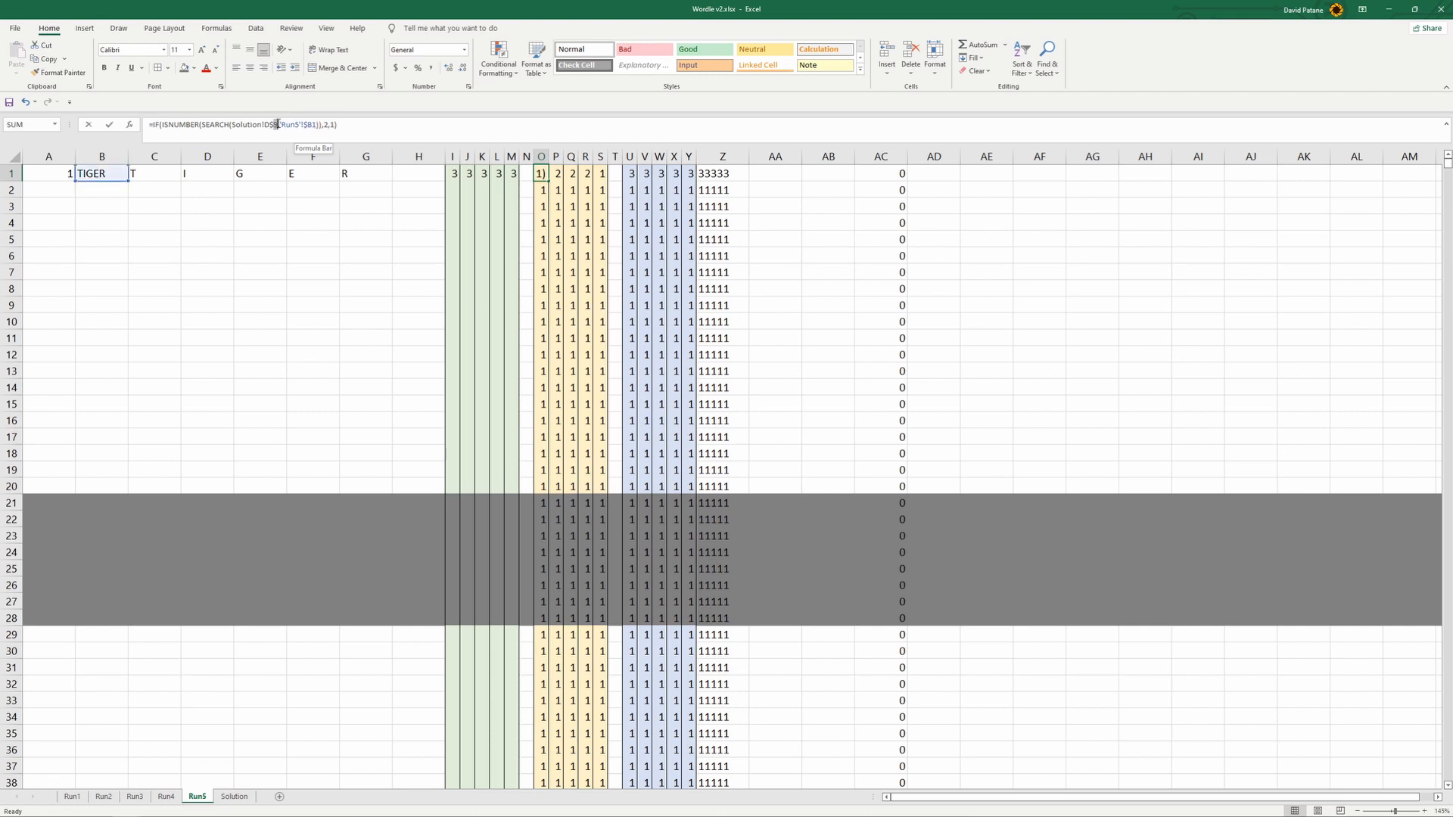
click(614, 227)
drag(539, 174, 603, 174)
- Change the AB1 formula on Run5 to compare Z1 against Solution!$I$12, and fill it down to AB20
click(697, 174)
click(832, 172)
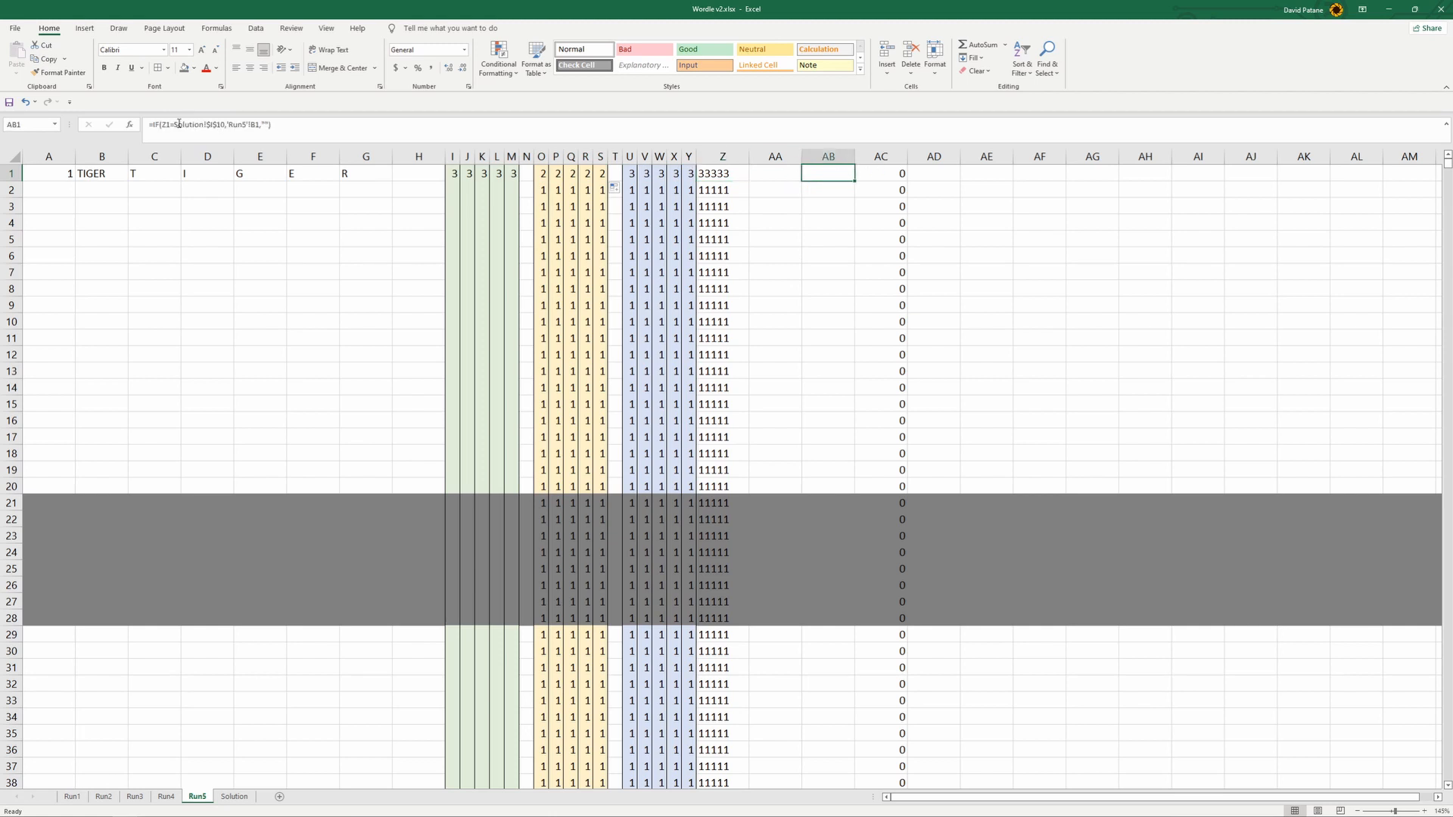
click(223, 125)
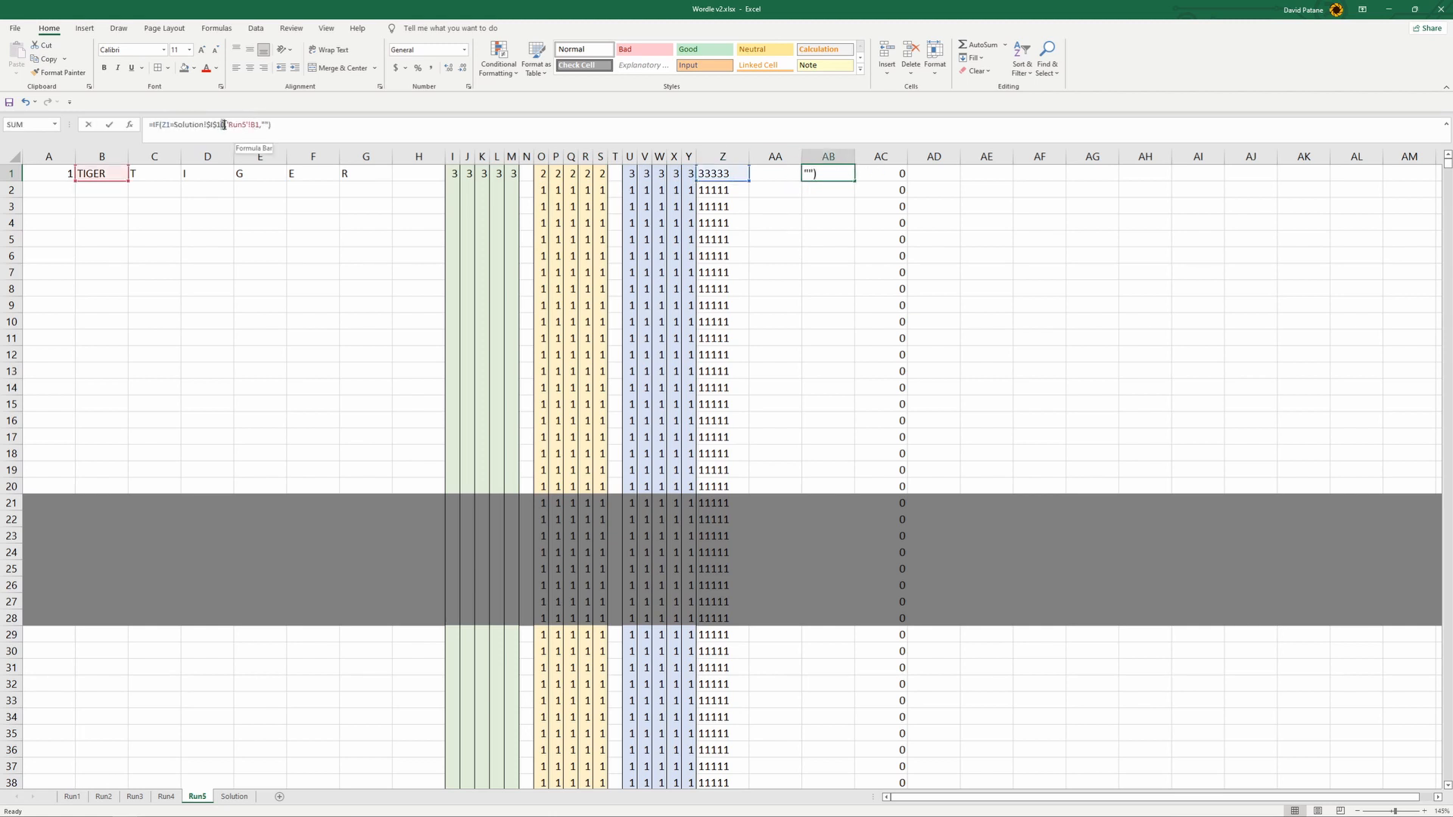
triple_click(223, 125)
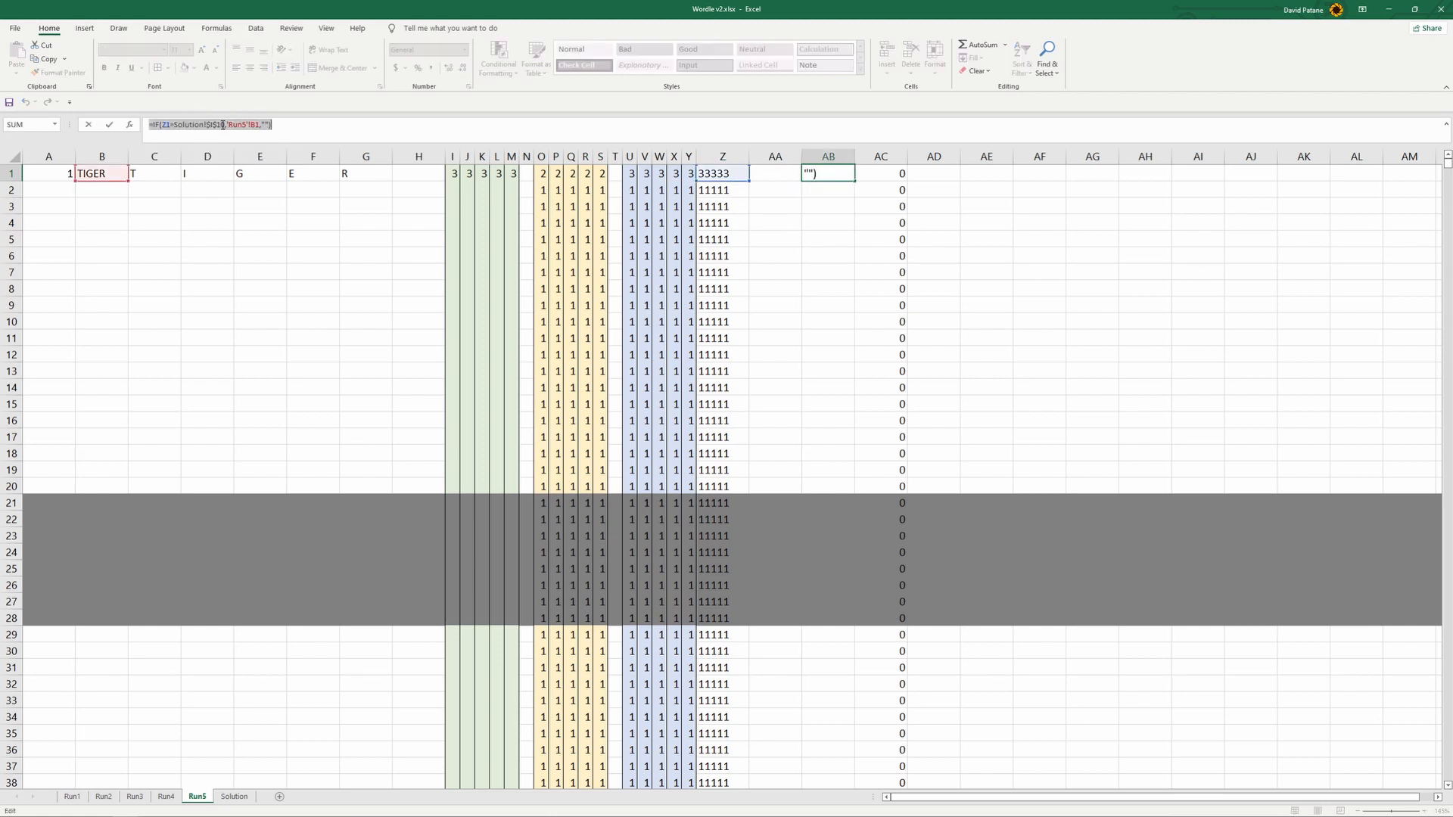
double_click(220, 125)
text($I$12)
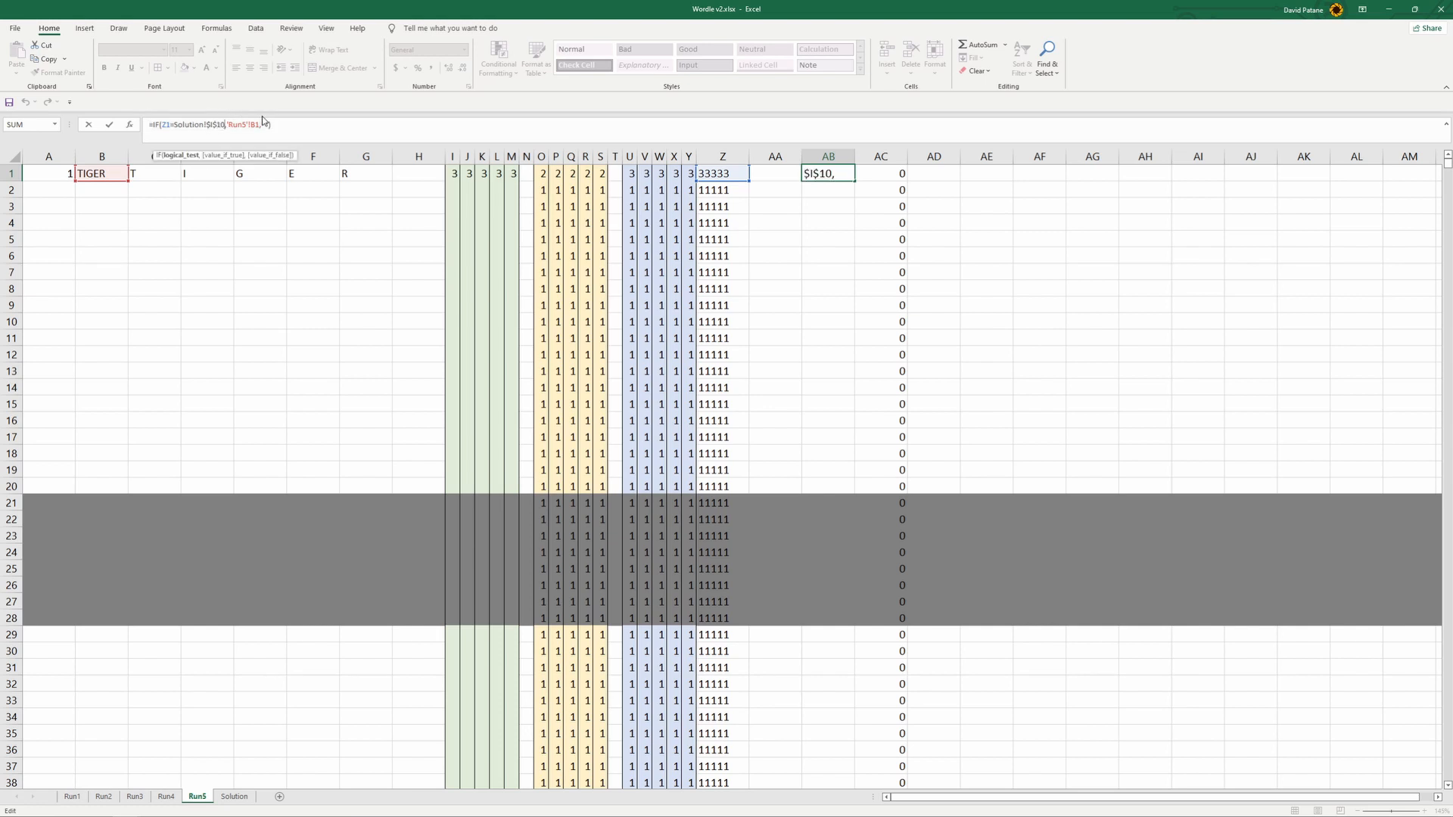
key(Return)
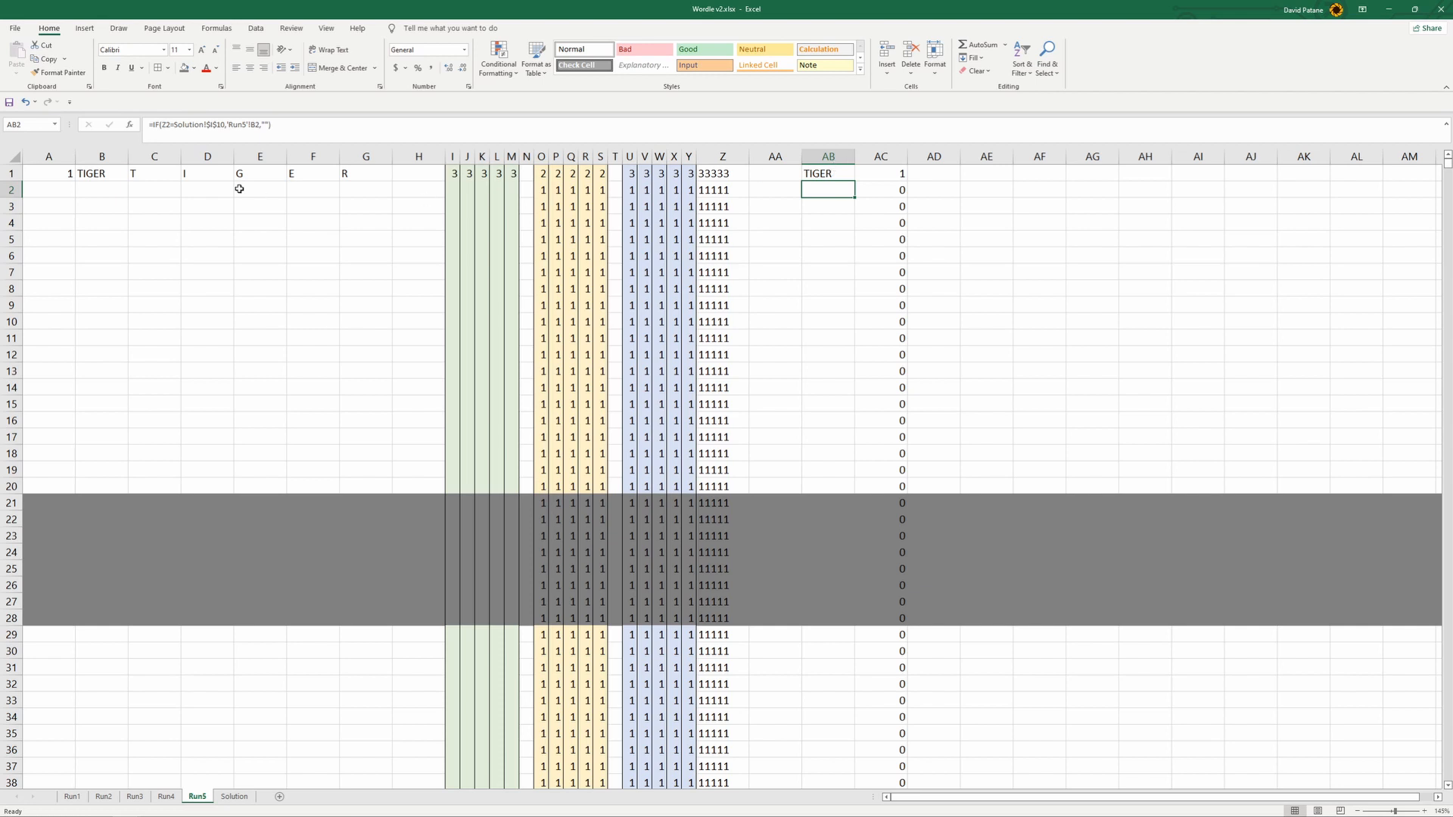
drag(455, 174, 852, 493)
click(953, 227)
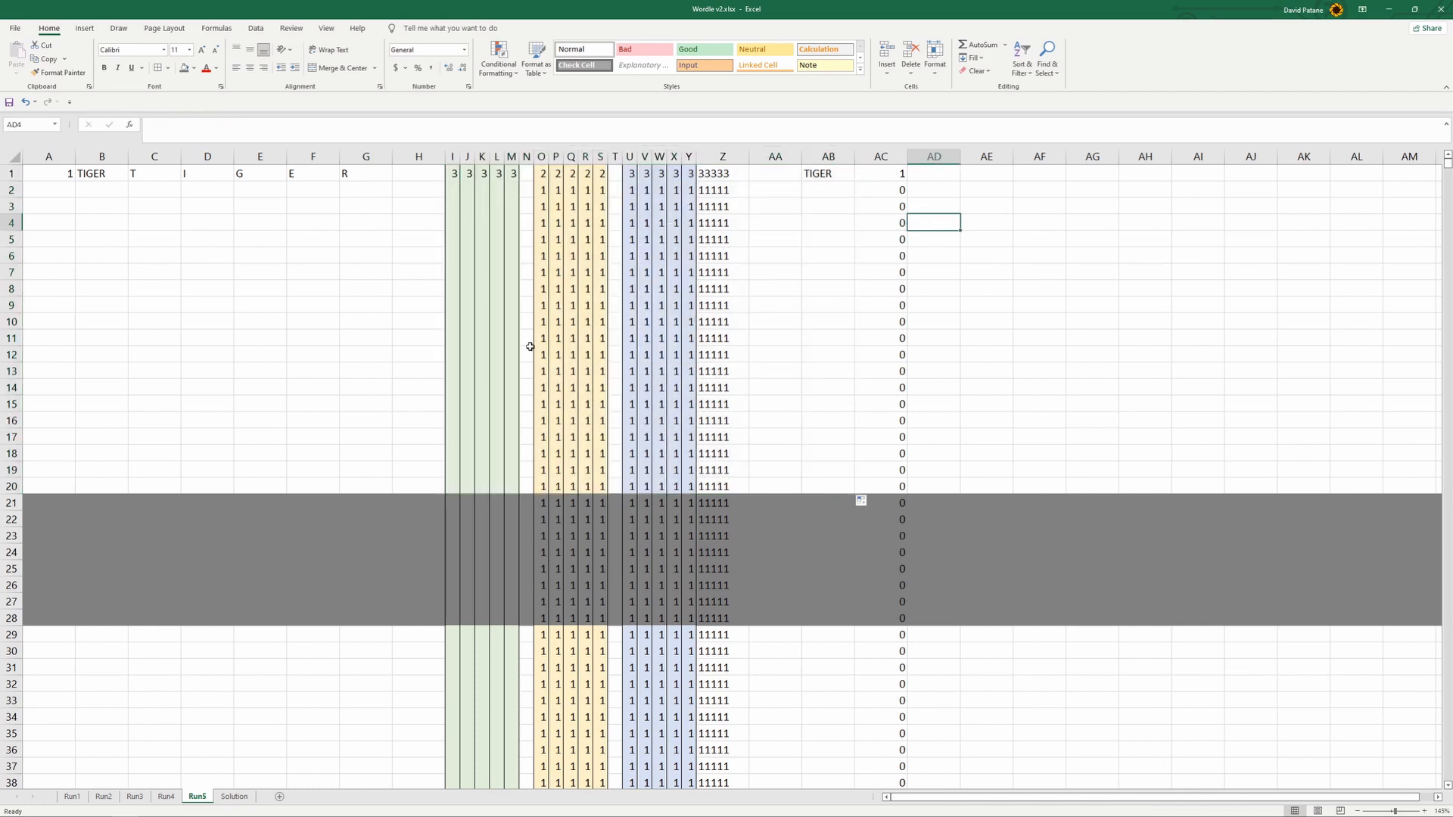
click(834, 175)
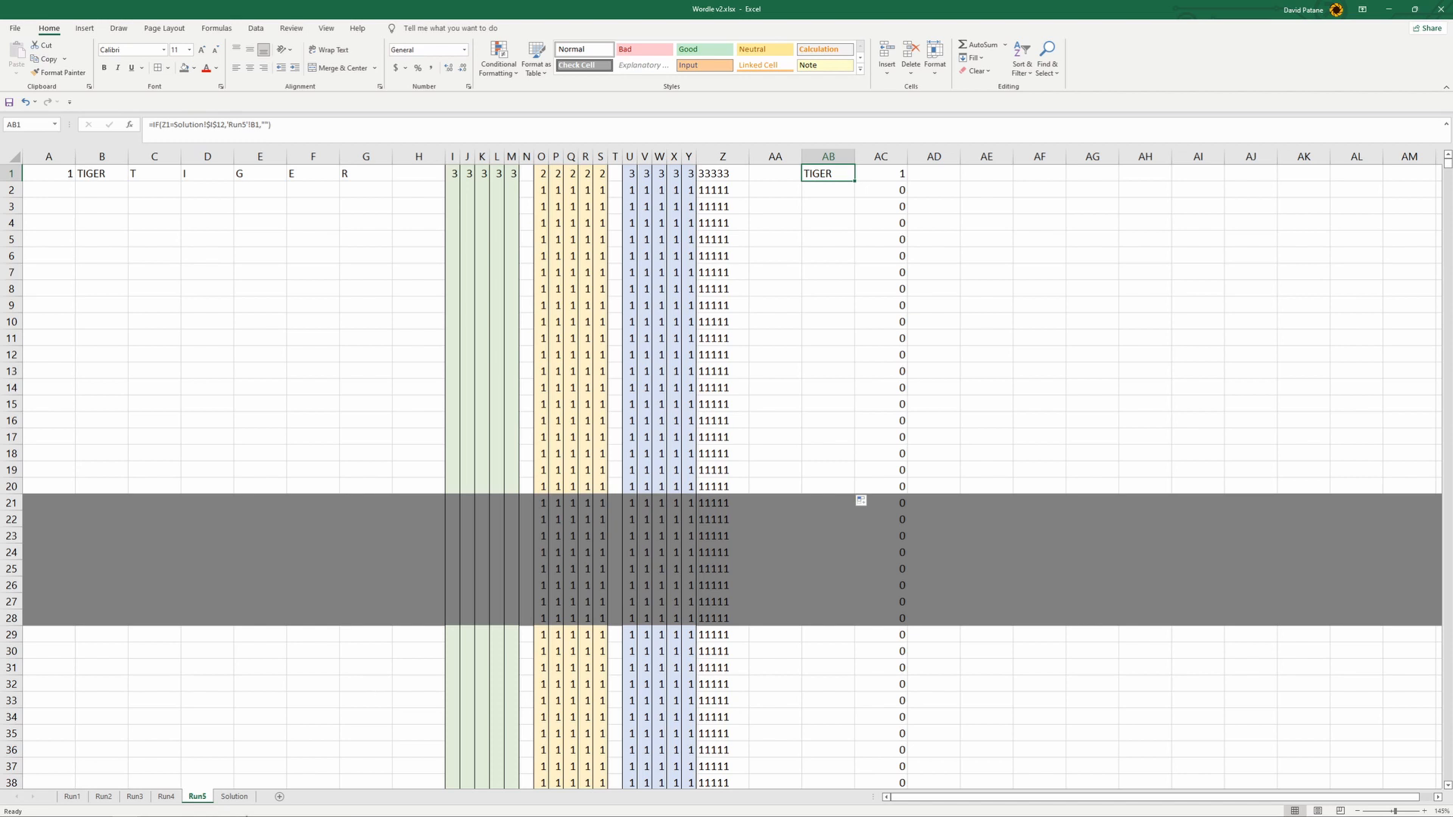
- Switch to the Wordle game in the browser and submit TIGER as the fifth guess
mouse_move(238, 812)
click(210, 807)
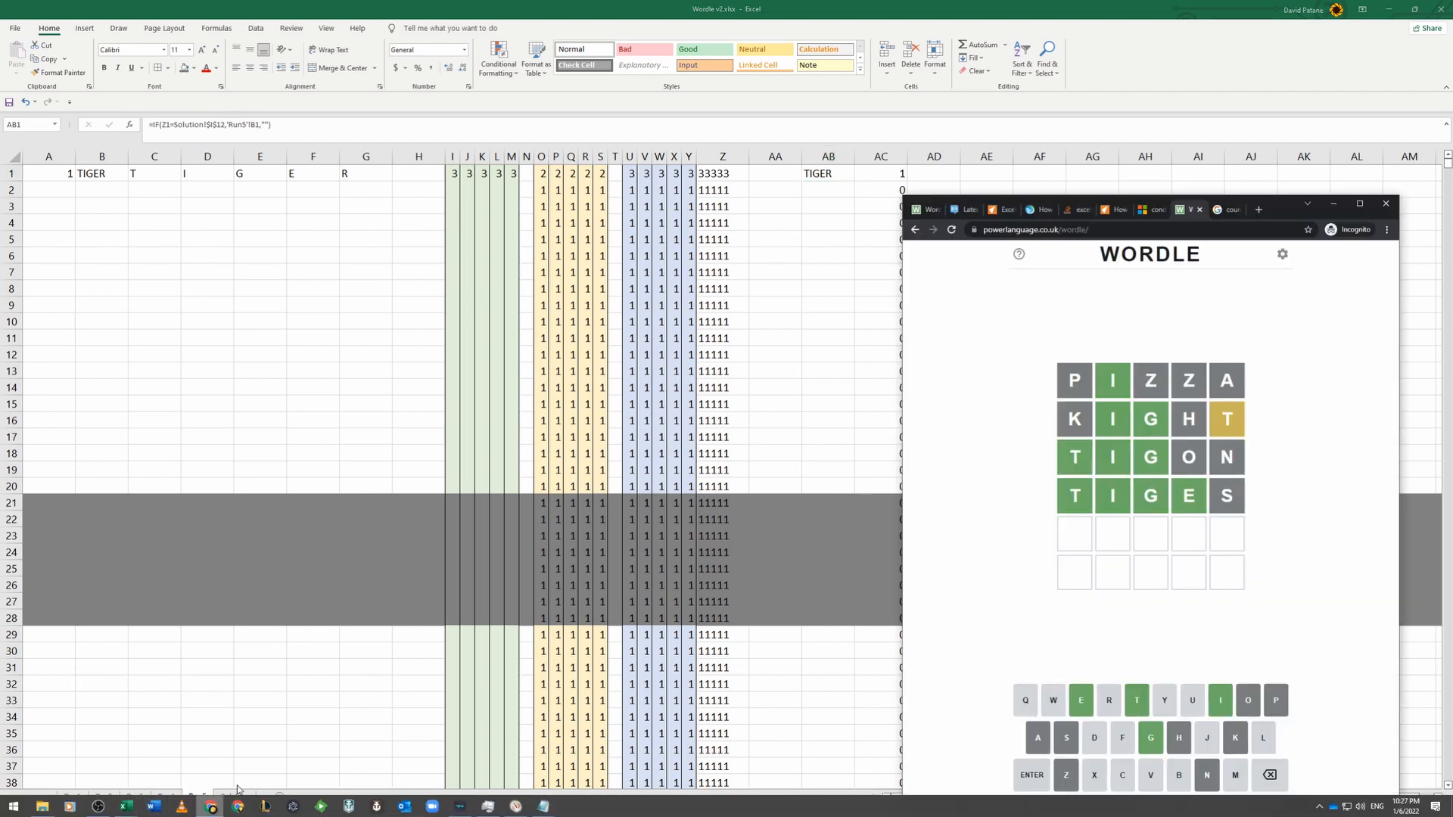
text(ti)
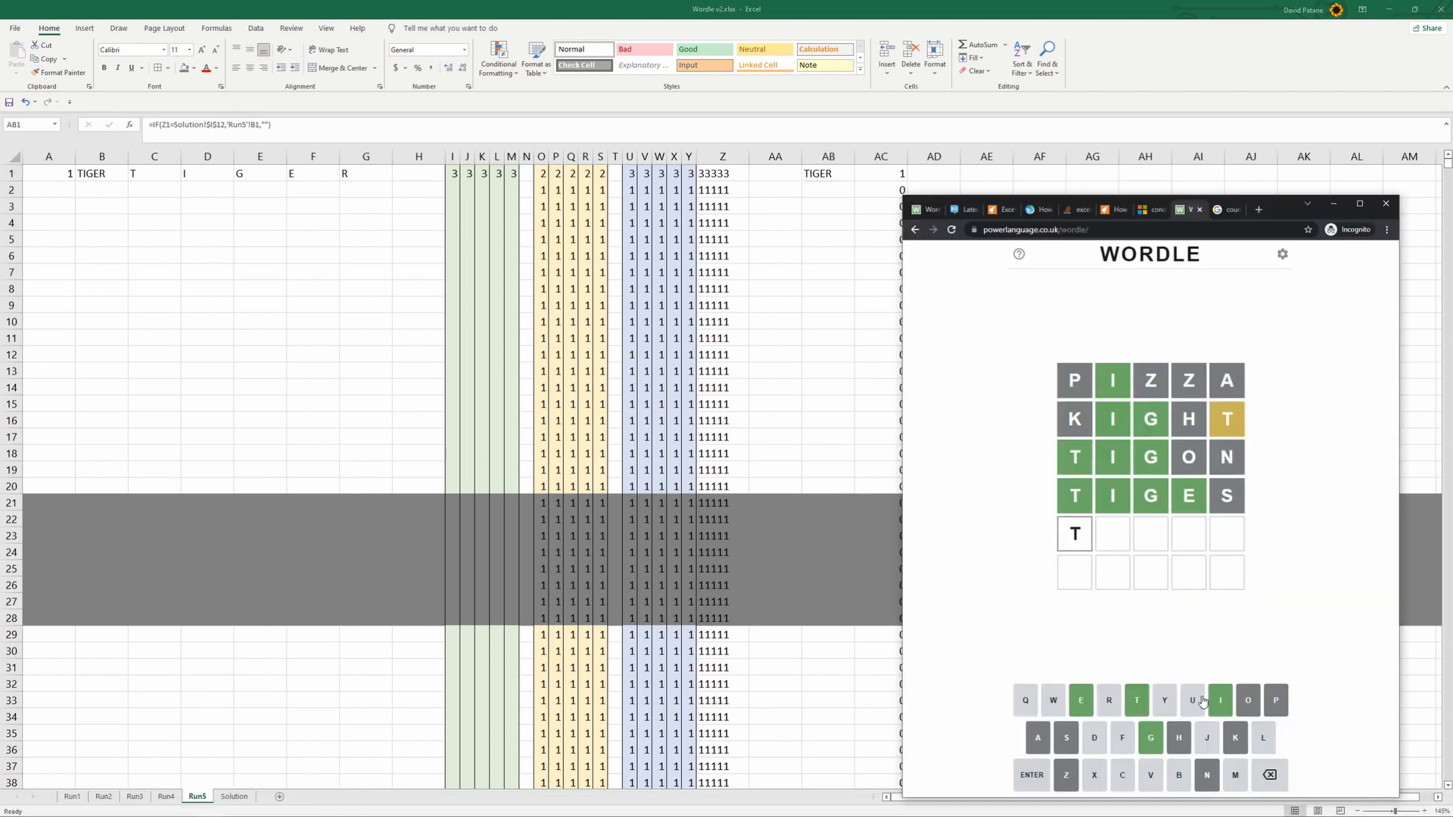
click(1147, 740)
click(1080, 705)
click(1110, 704)
click(1031, 775)
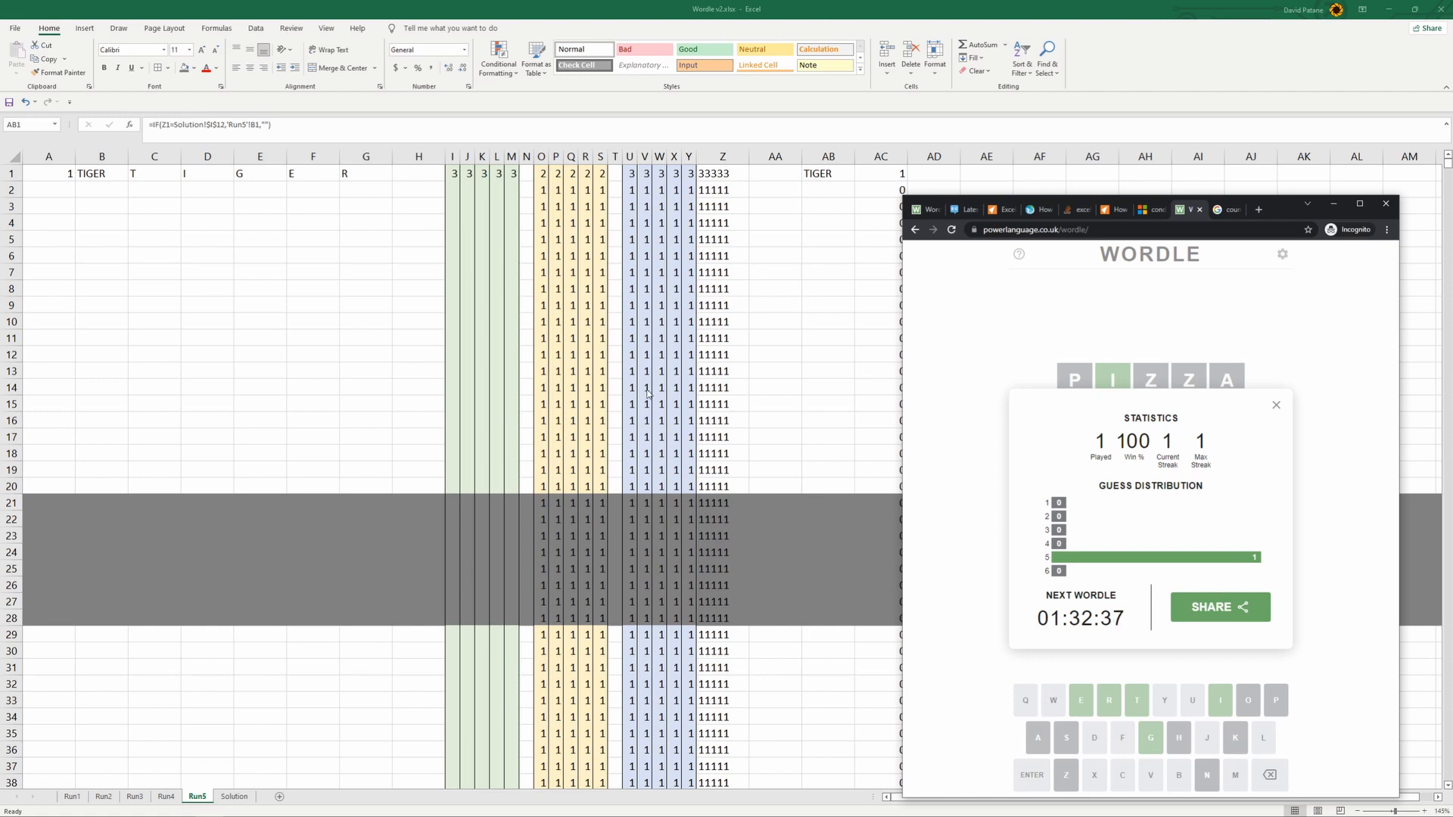
- Return to Excel's Solution sheet and copy the Attempt5 word TIGER into the Attempt6 word cell C13
key(alt+Tab)
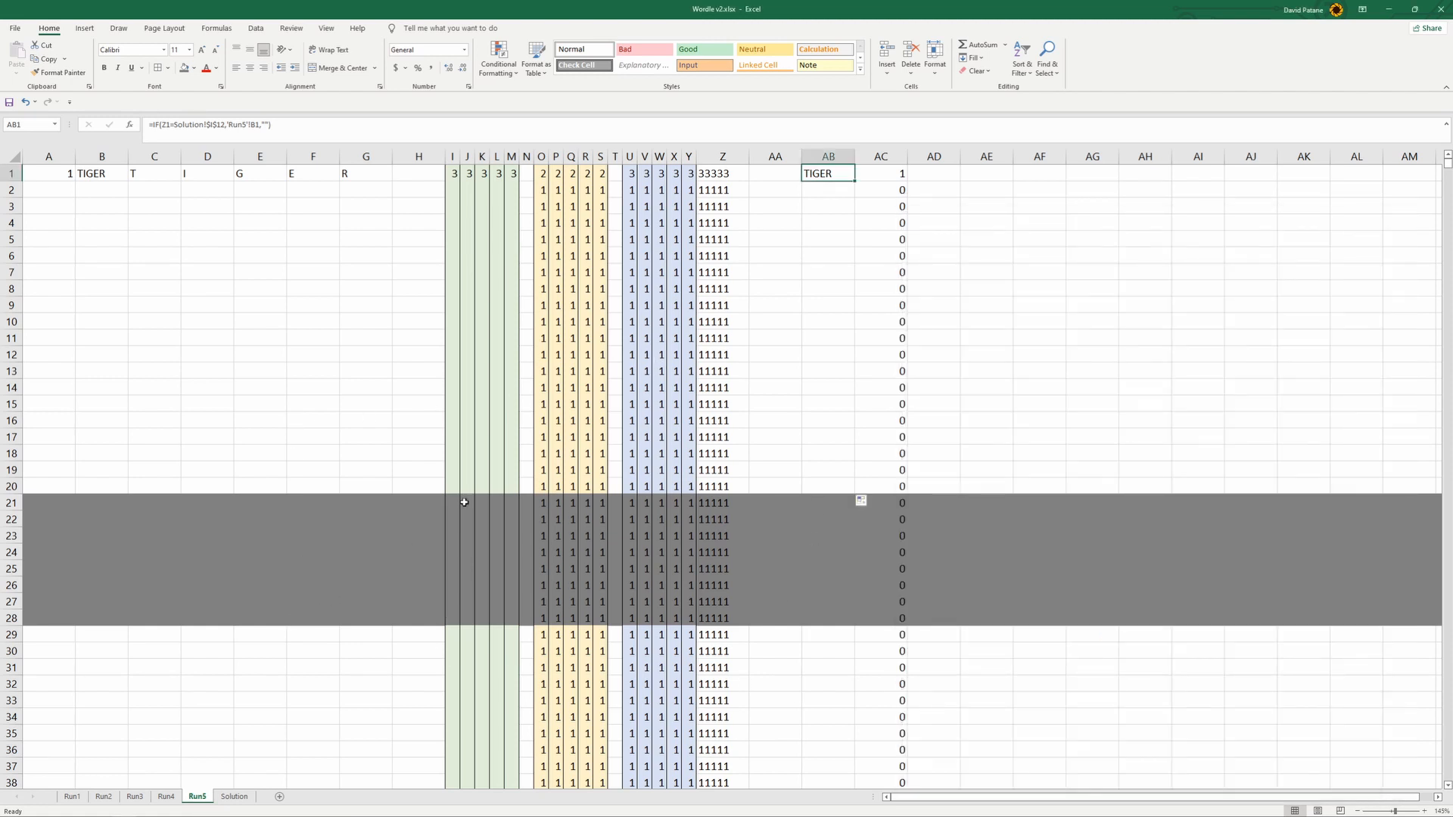
click(246, 797)
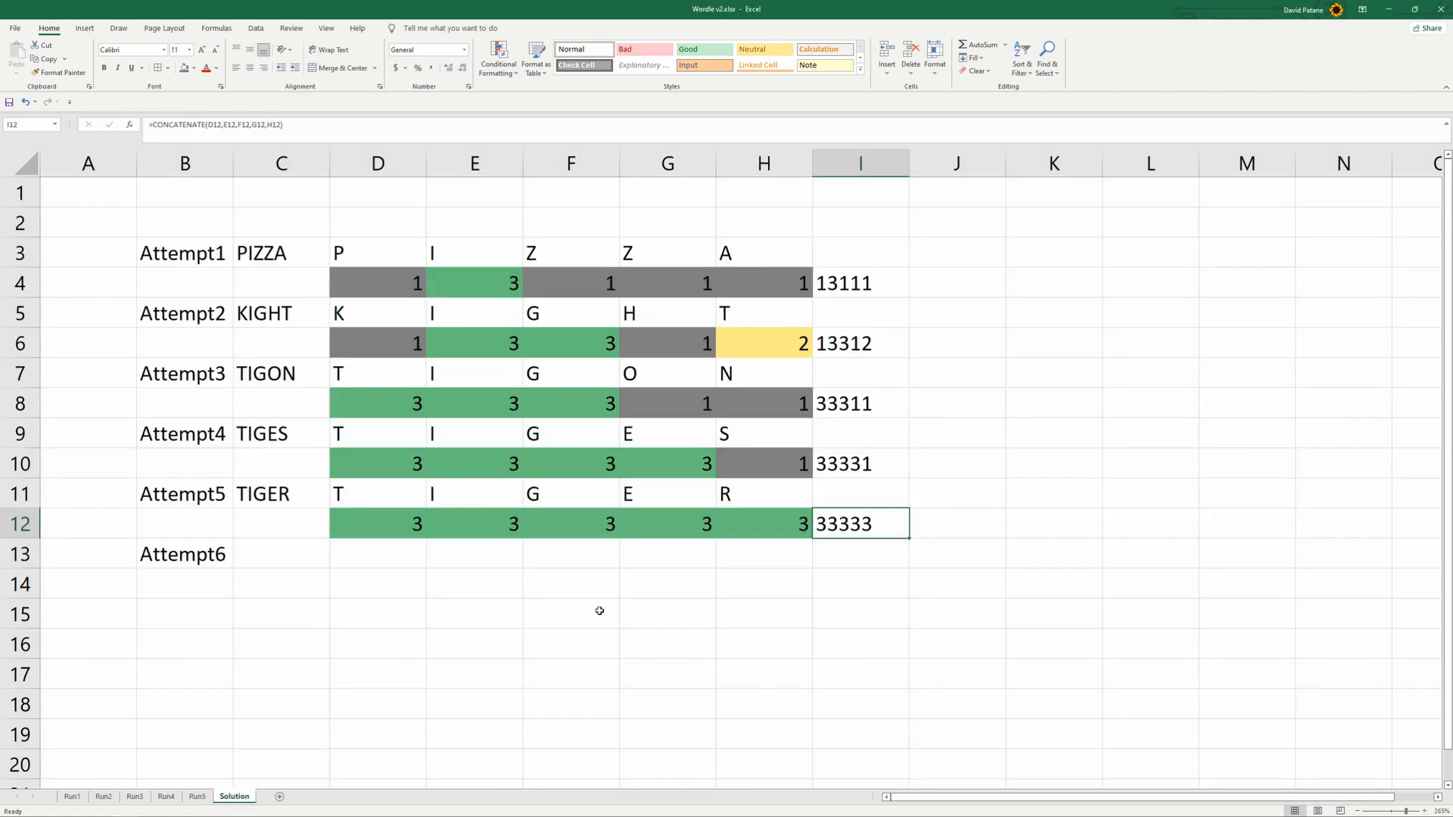
click(884, 592)
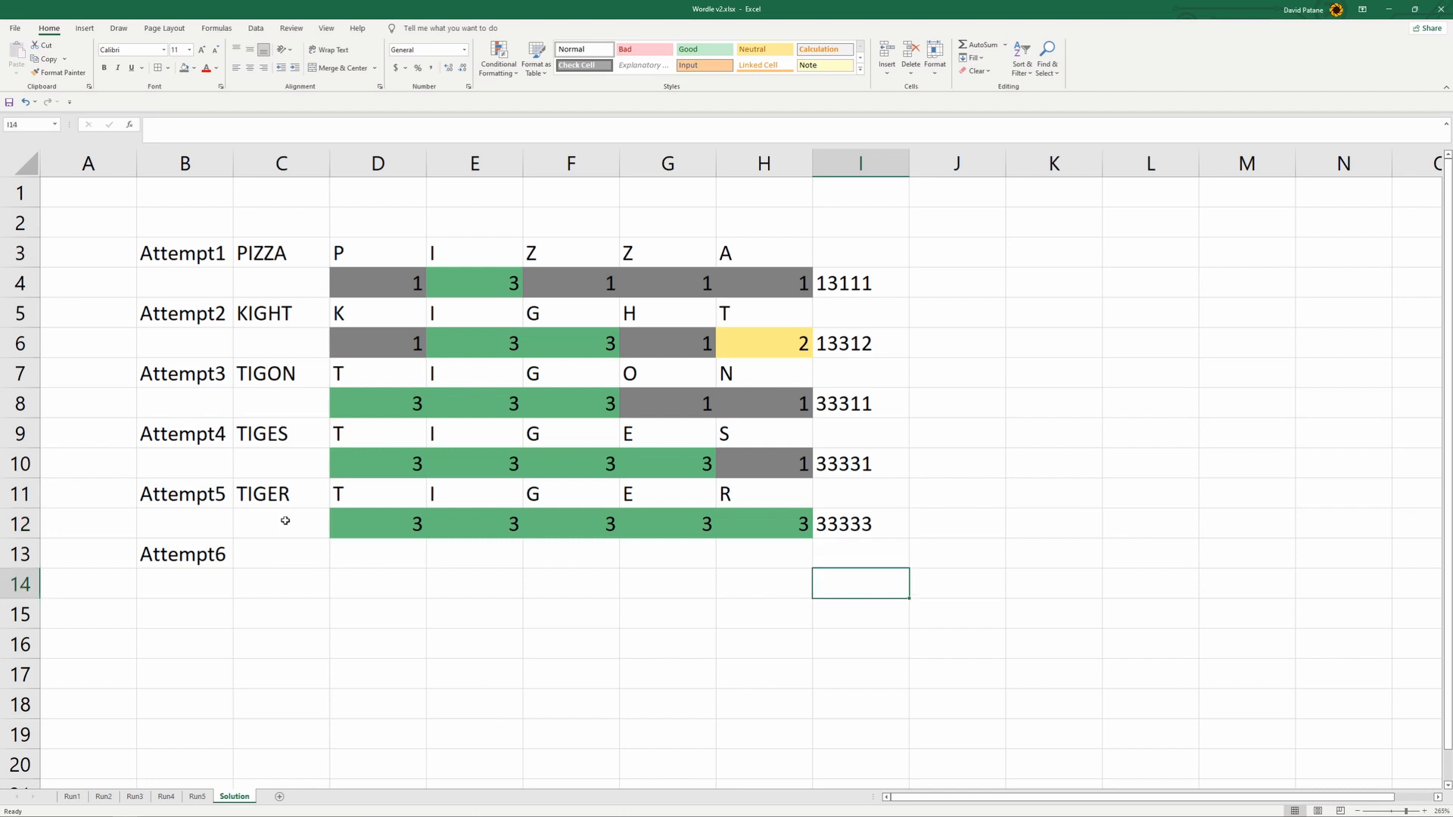
click(282, 497)
click(265, 551)
click(307, 475)
key(ctrl+c)
click(278, 549)
key(ctrl+v)
key(Escape)
- Review the attempts on the Solution sheet, highlighting the letters and scores in D3:H12 and the whole block B2:I13
drag(393, 561, 880, 589)
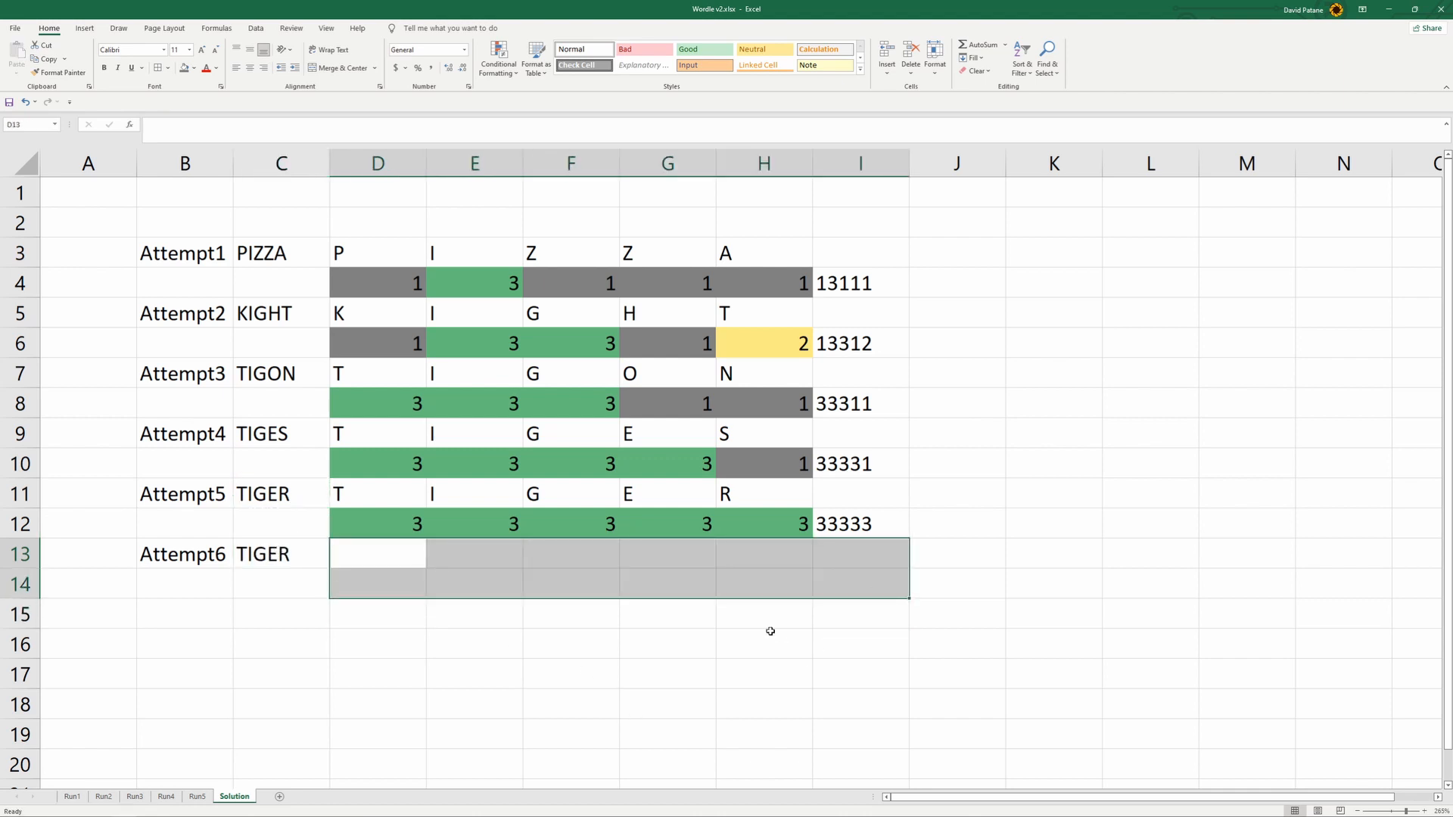
key(alt)
scroll(767, 631, down, 5)
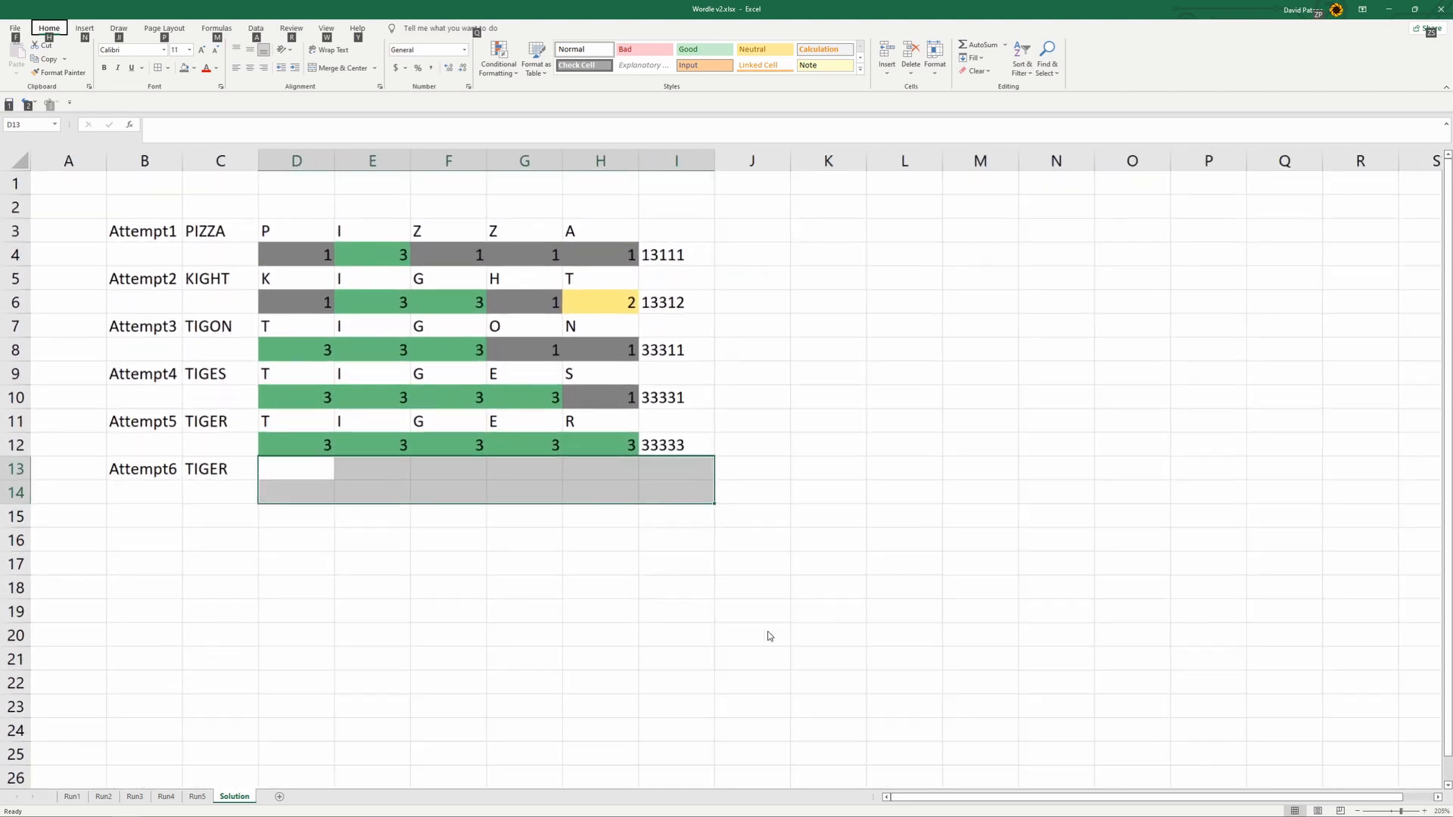
scroll(767, 631, down, 2)
click(176, 214)
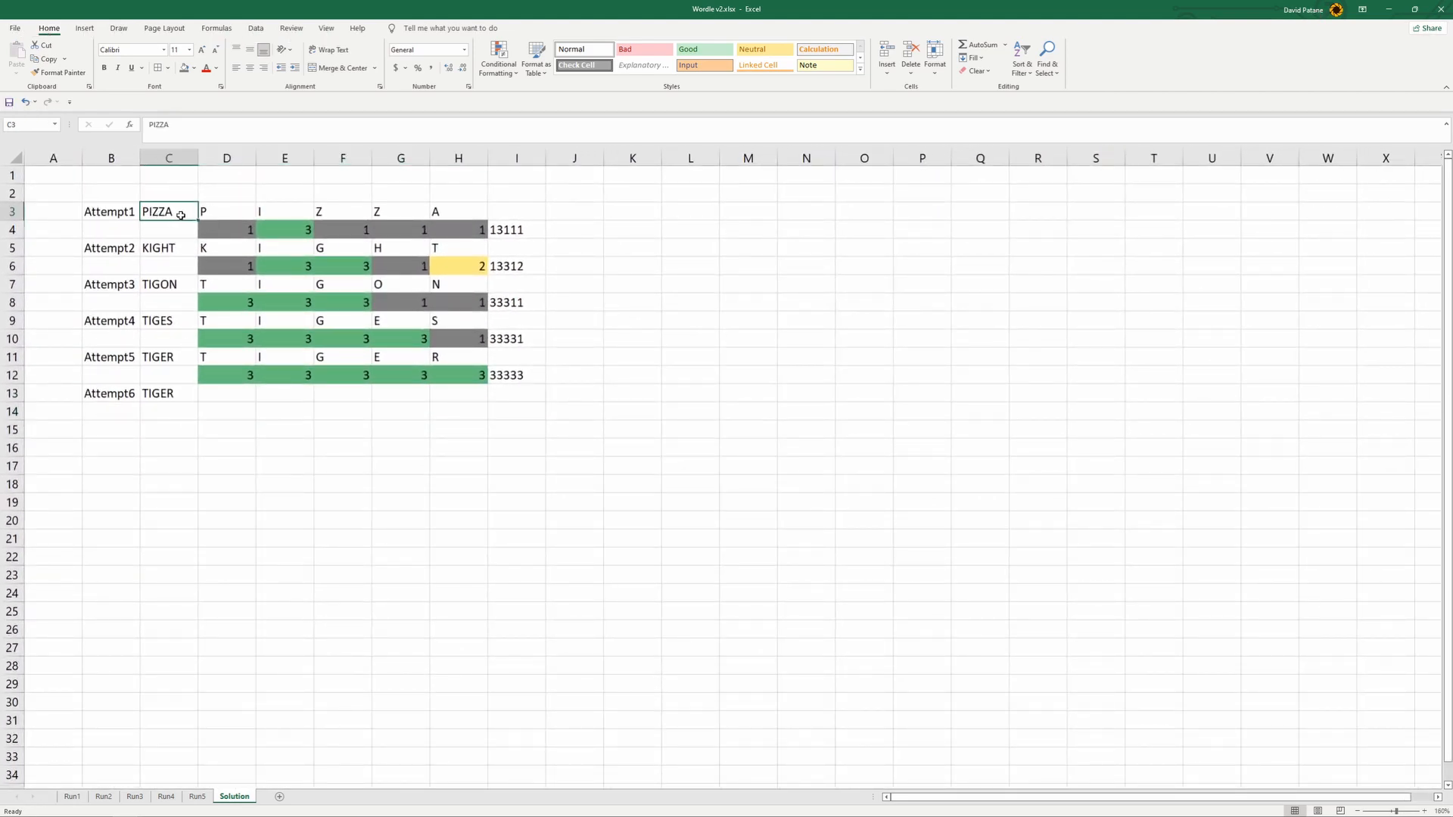
click(224, 211)
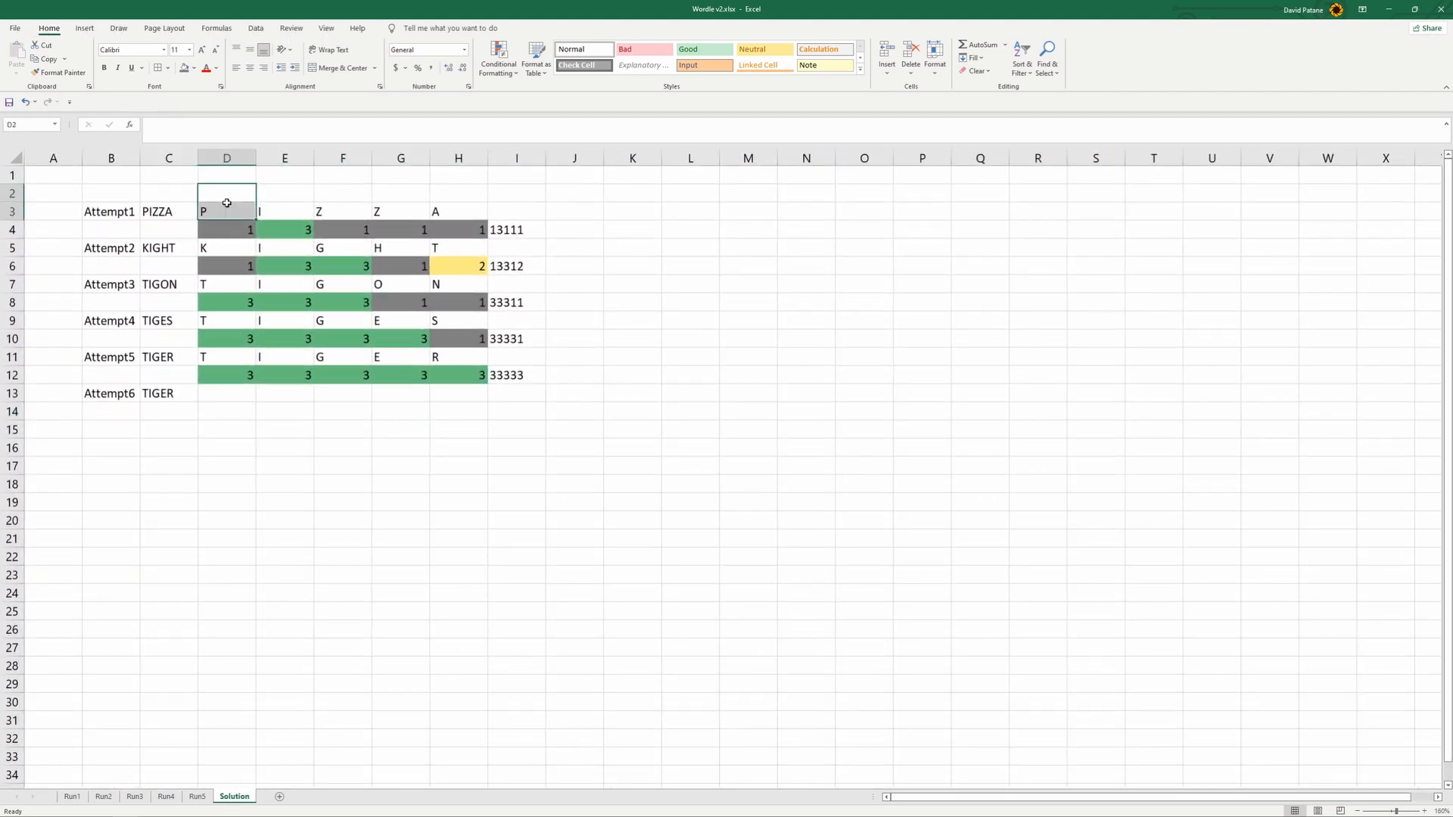
drag(224, 212, 451, 376)
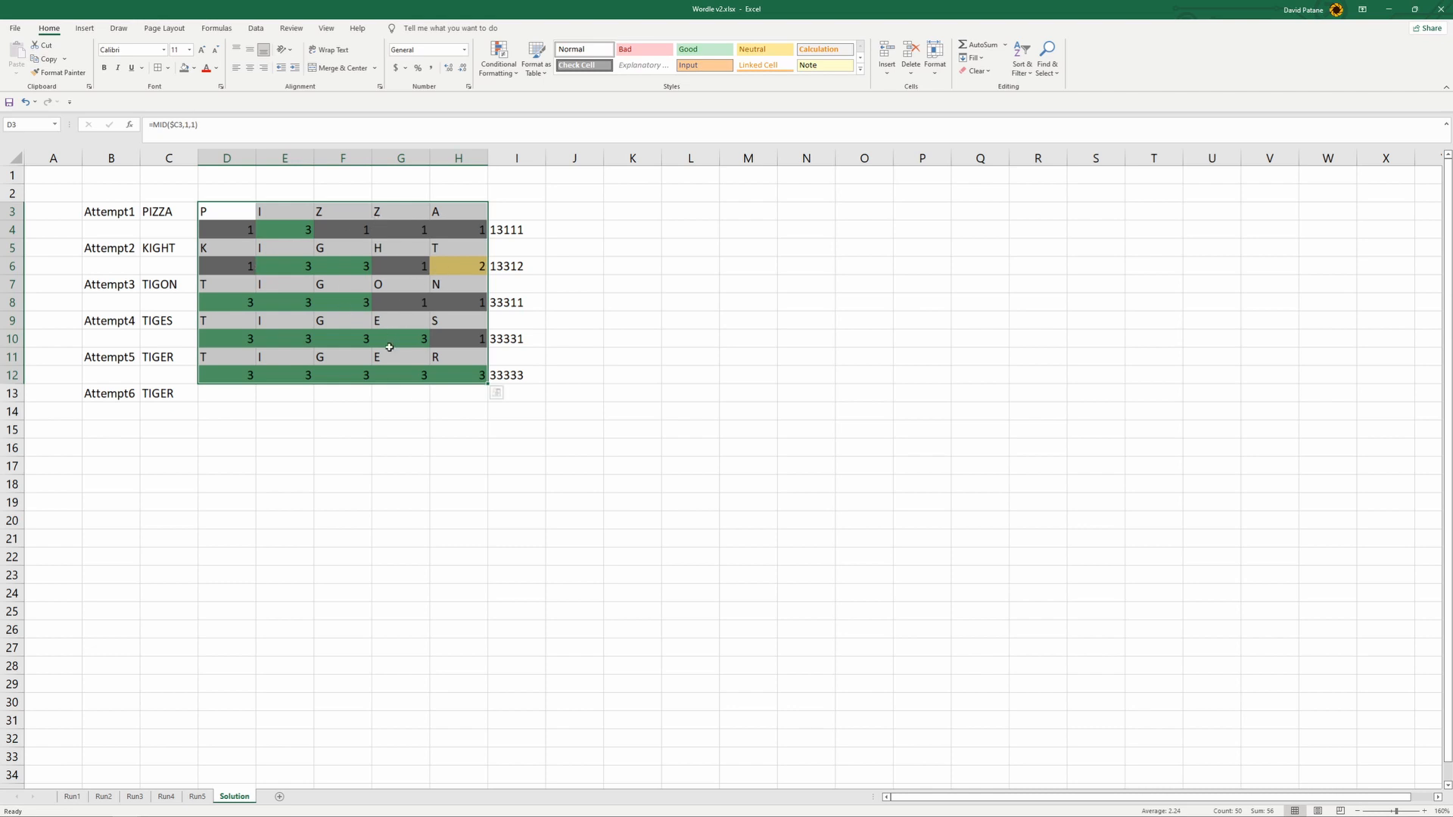
click(354, 437)
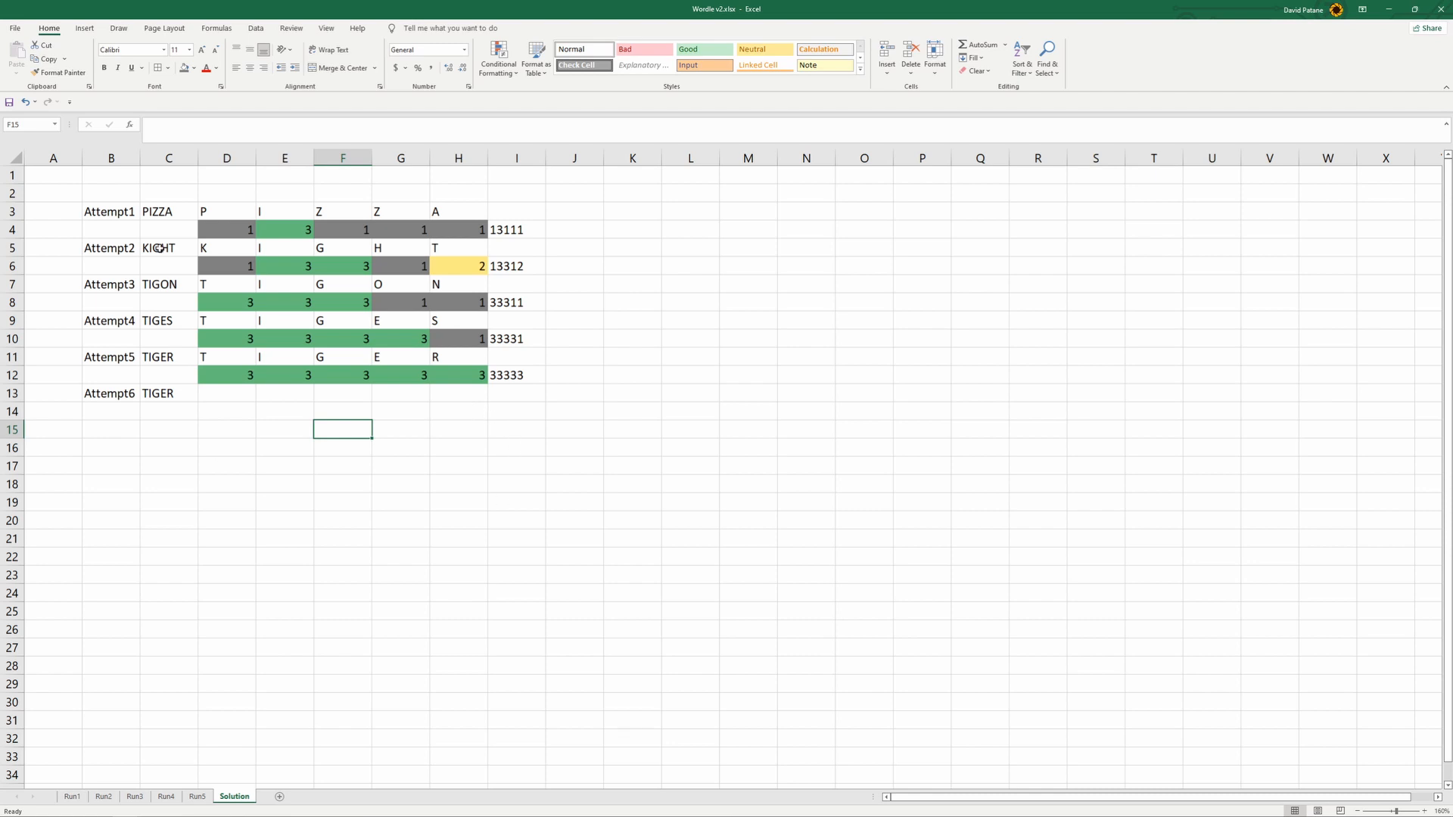
drag(110, 194, 512, 397)
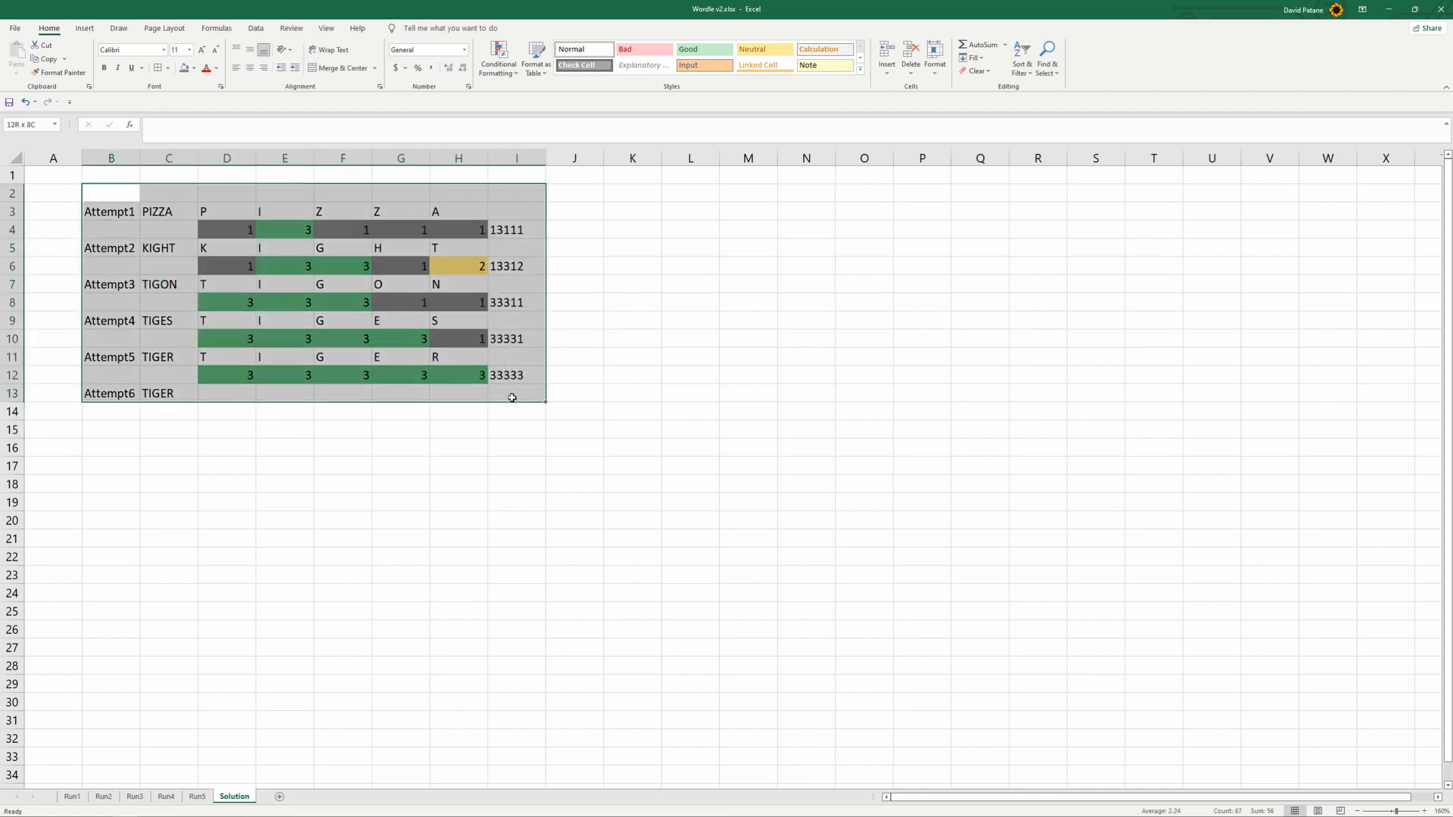
click(498, 484)
drag(110, 194, 531, 392)
mouse_move(1235, 804)
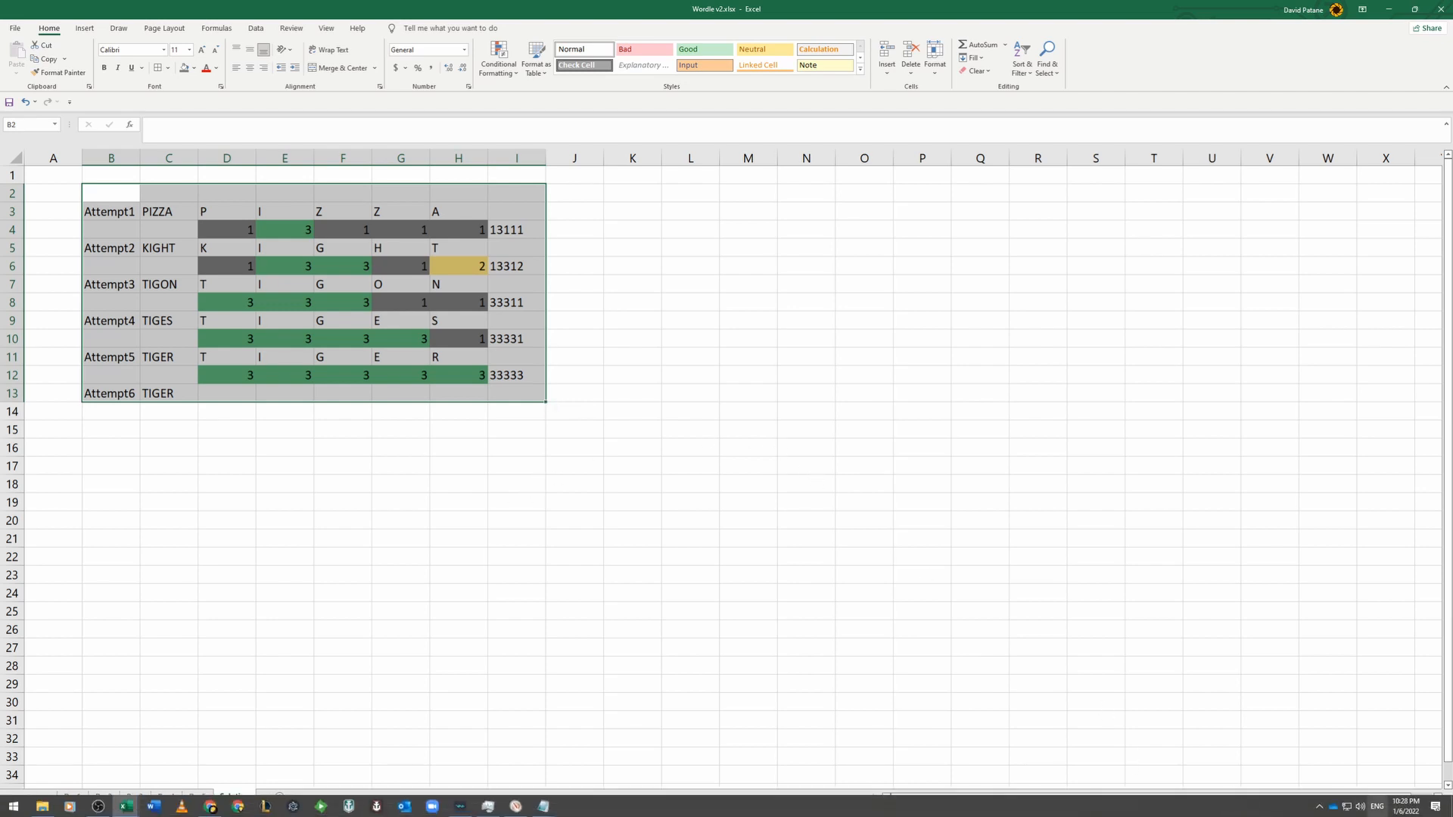